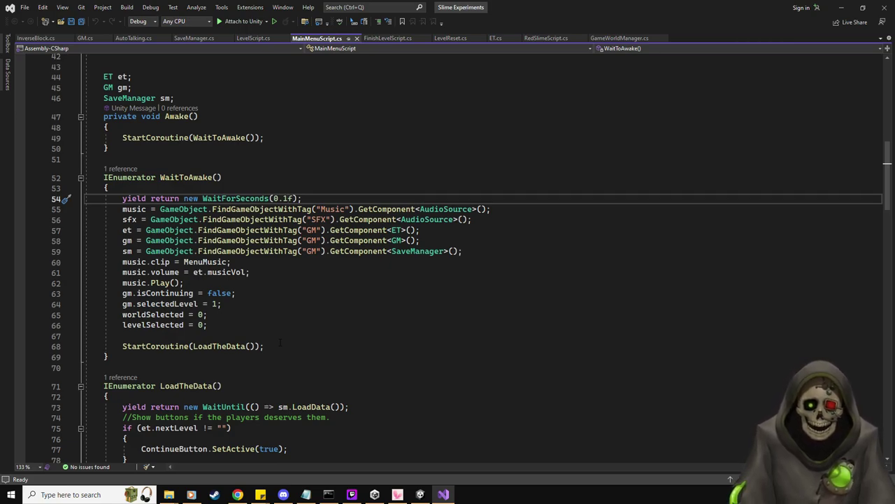
Switch to Unity to inspect the Music Source under MainMenu's GM object, and return to the WaitToAwake code in Visual Studio.
scroll(280, 342, up, 12)
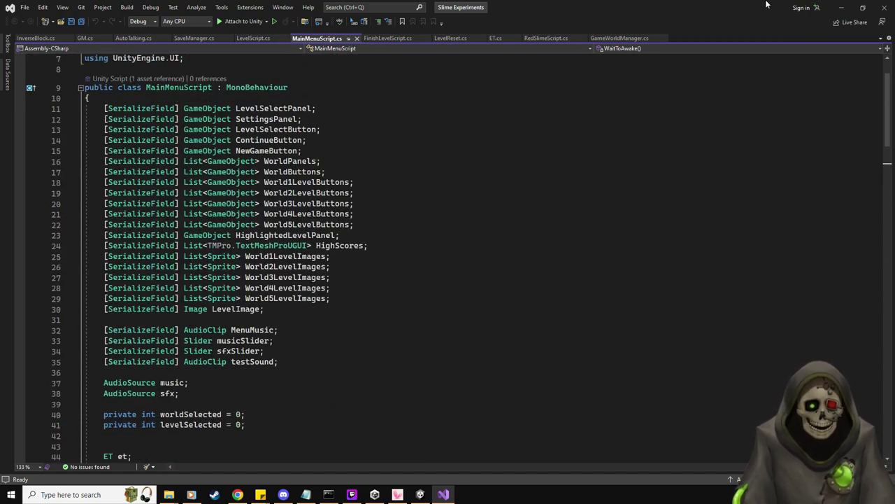
click(842, 7)
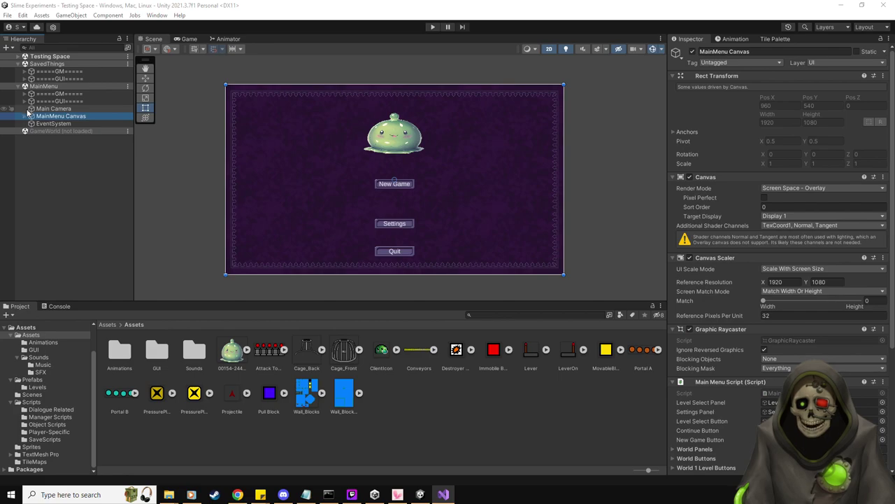
click(24, 93)
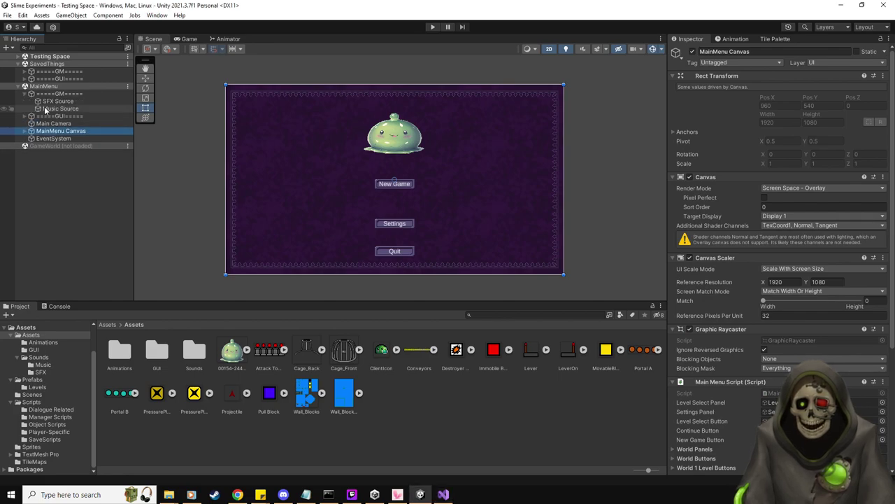
click(61, 108)
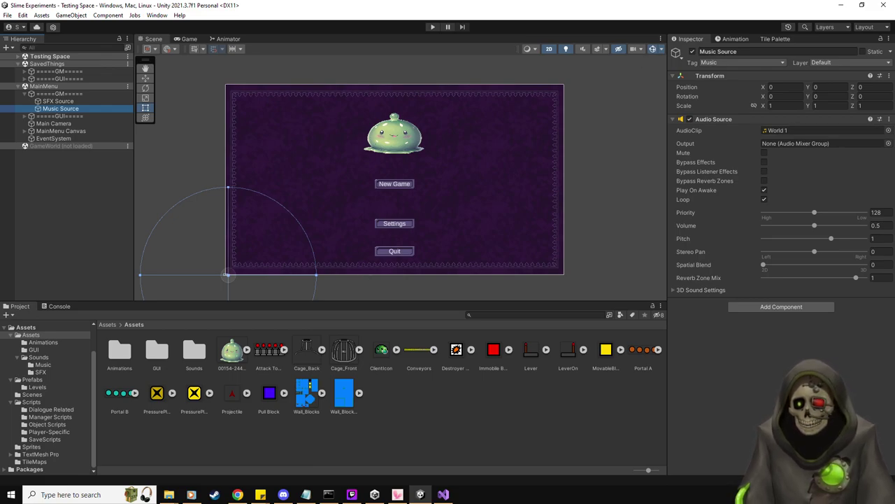
click(444, 494)
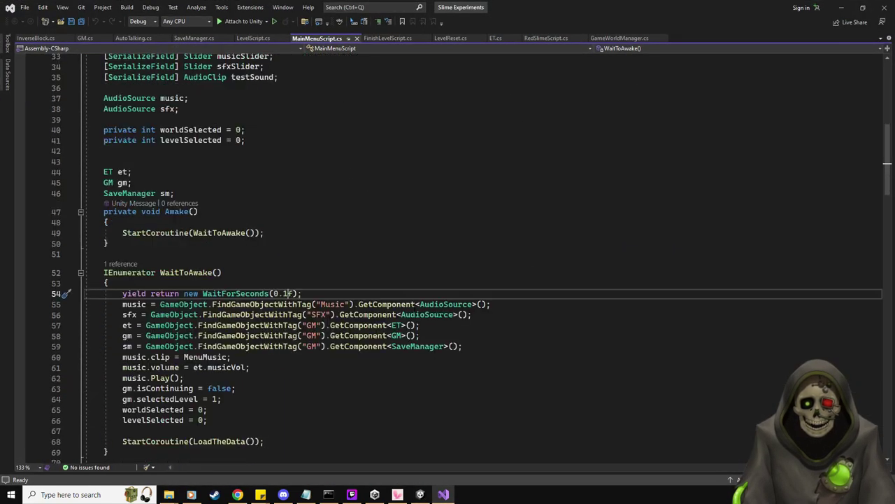
scroll(447, 252, down, 2)
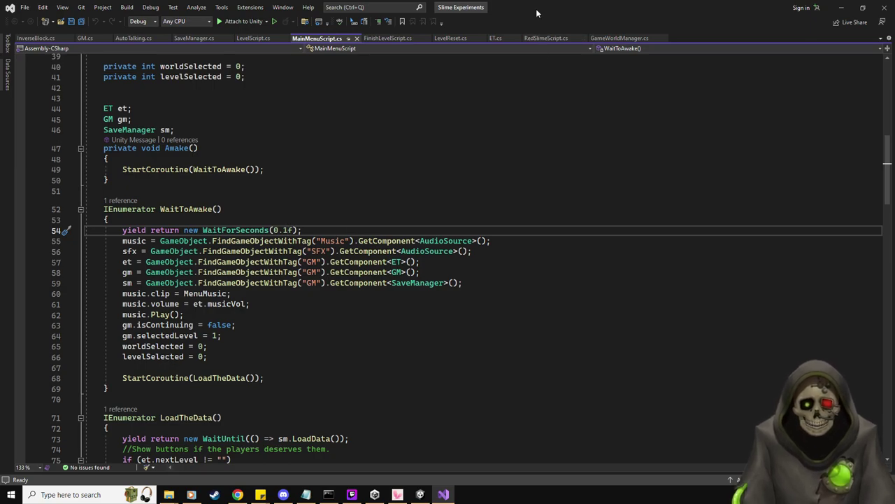
Switch to Unity, examine the components of the SavedThings scene's GM object, and collapse the MainMenu scene's GM object.
key(alt+Tab)
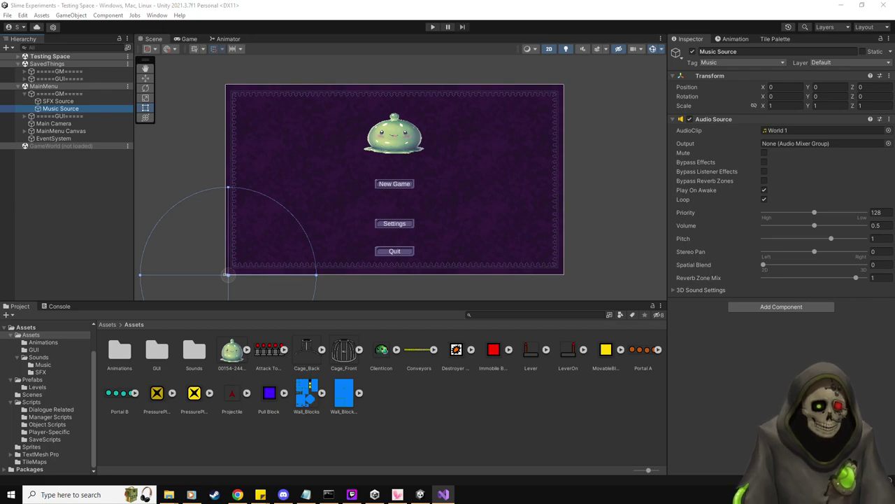
click(72, 73)
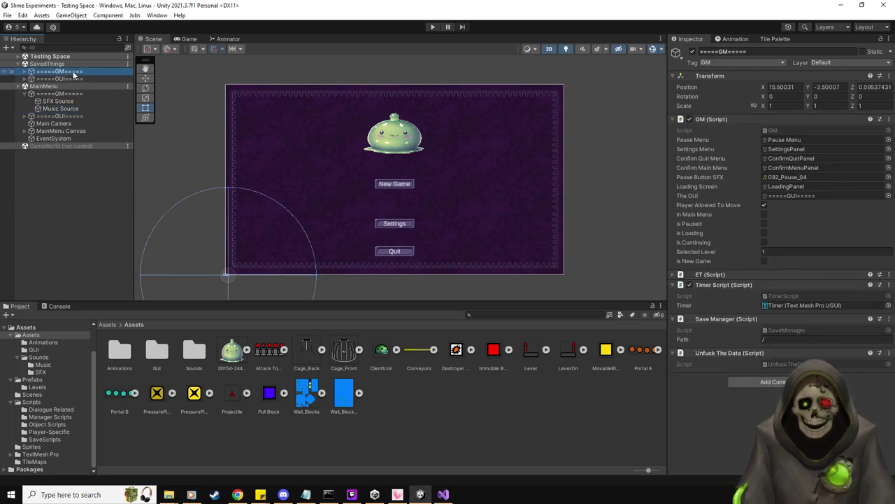
click(75, 79)
click(55, 72)
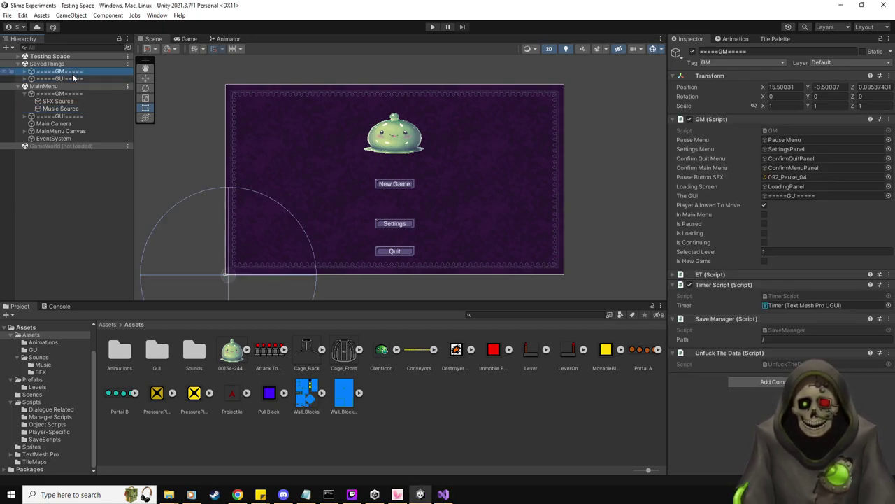
click(25, 94)
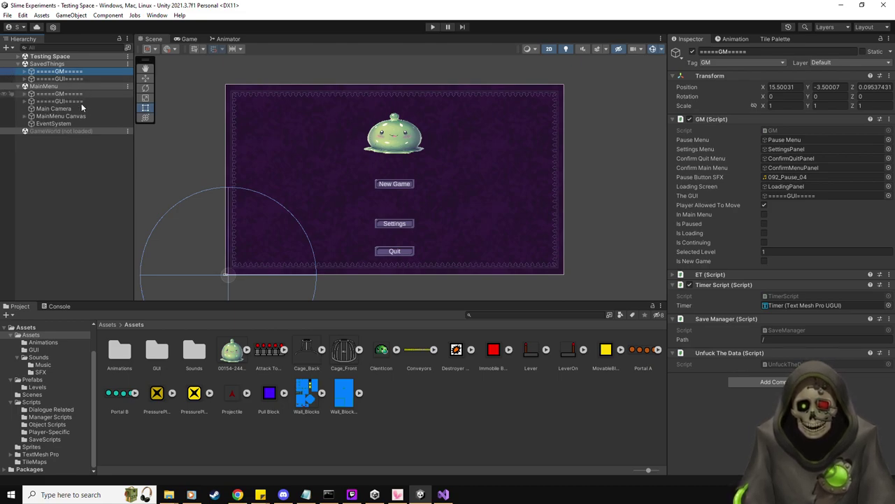
Unload the SavedThings and Testing Space scenes so only MainMenu stays loaded.
click(127, 64)
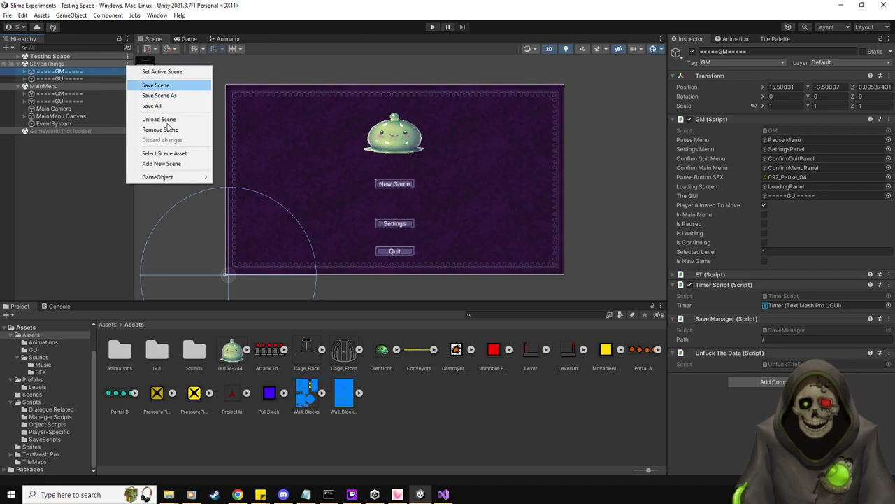
click(161, 119)
click(128, 63)
click(162, 110)
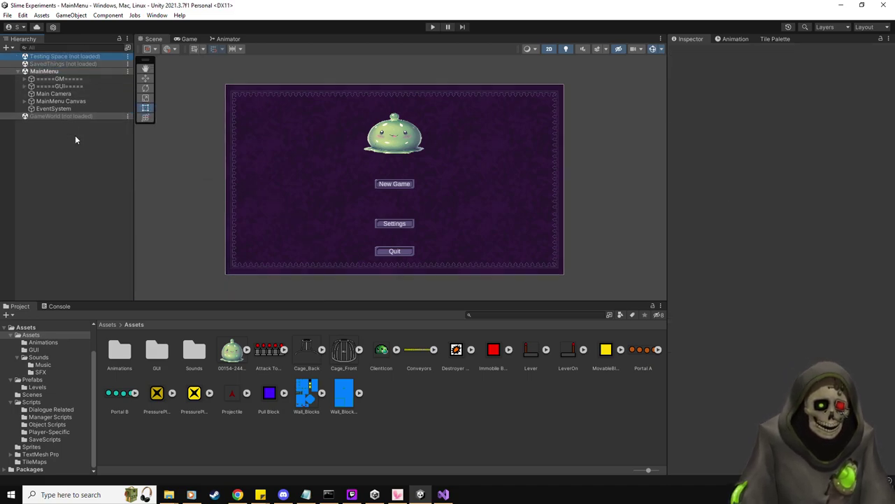
Run the MainMenu scene, inspect the GM object under DontDestroyOnLoad and the MainMenu Canvas, and stop play mode.
click(432, 27)
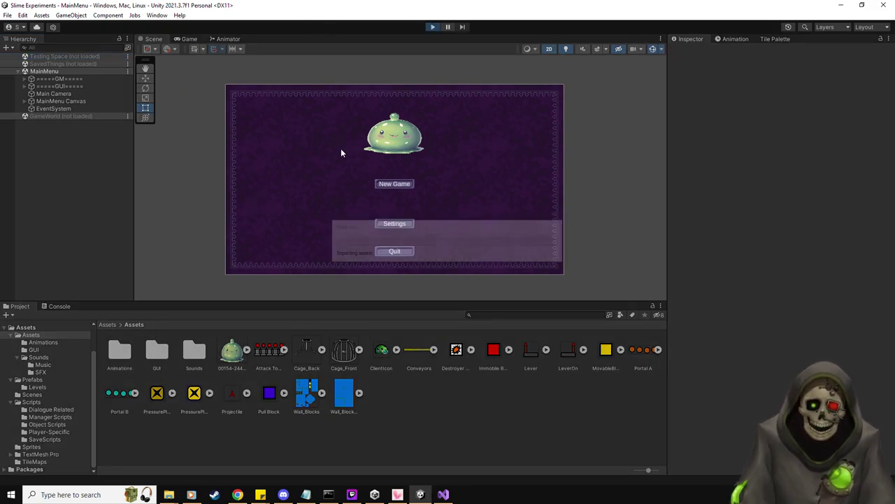
click(18, 86)
click(50, 96)
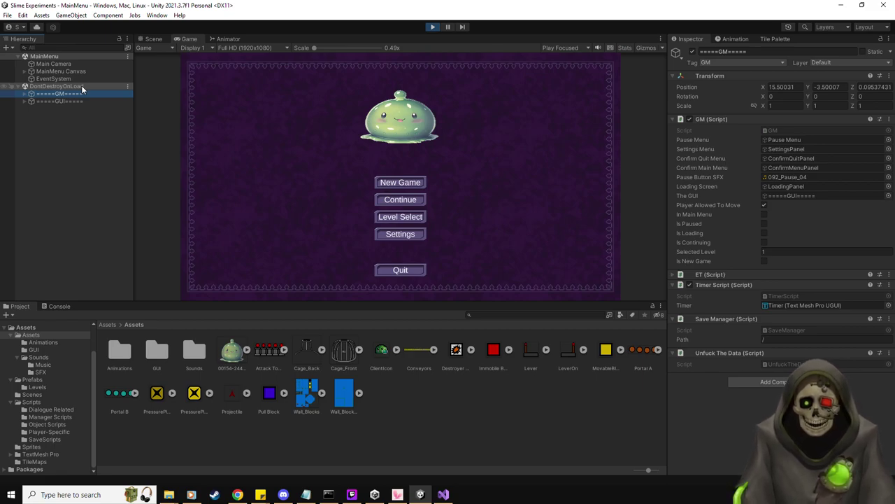
click(74, 73)
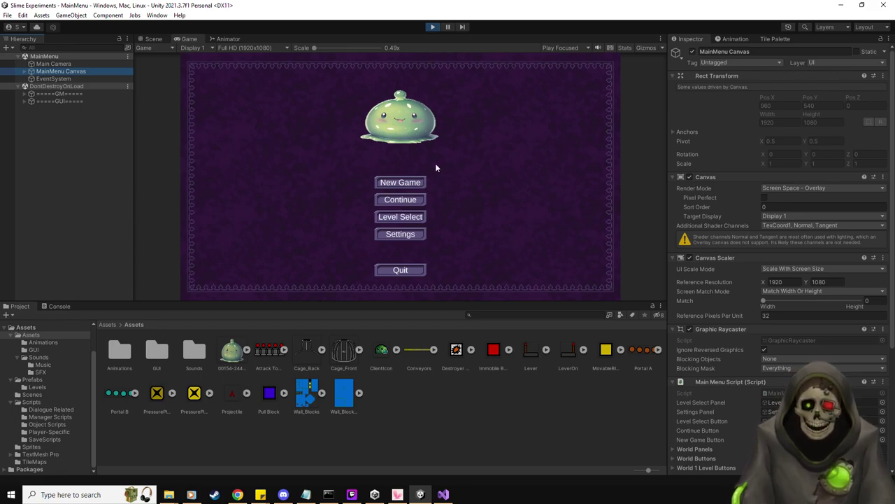
key(alt+Tab)
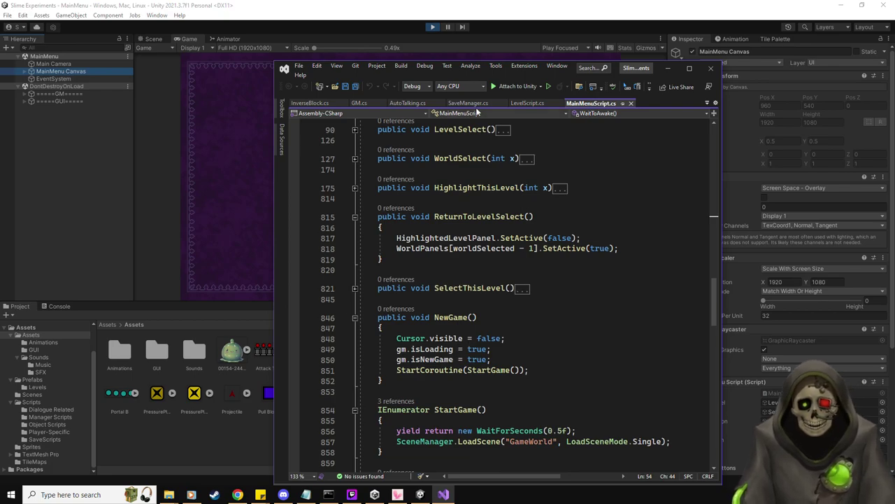
key(alt+Tab)
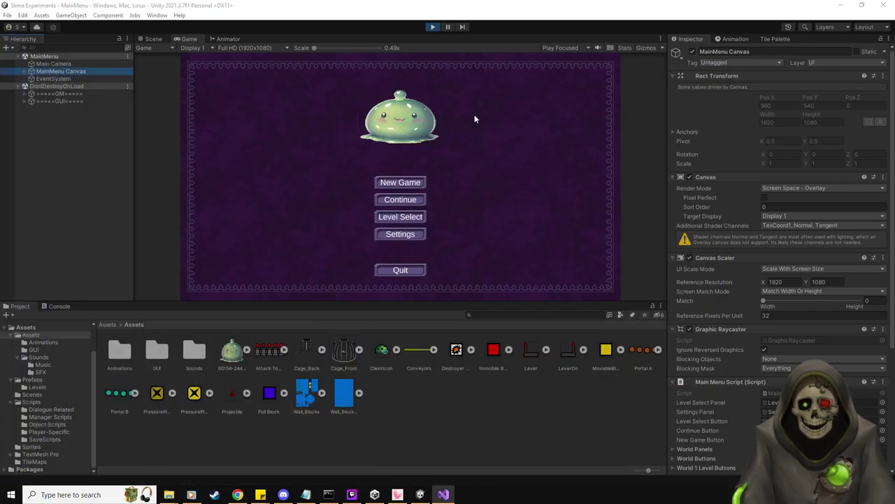
click(411, 6)
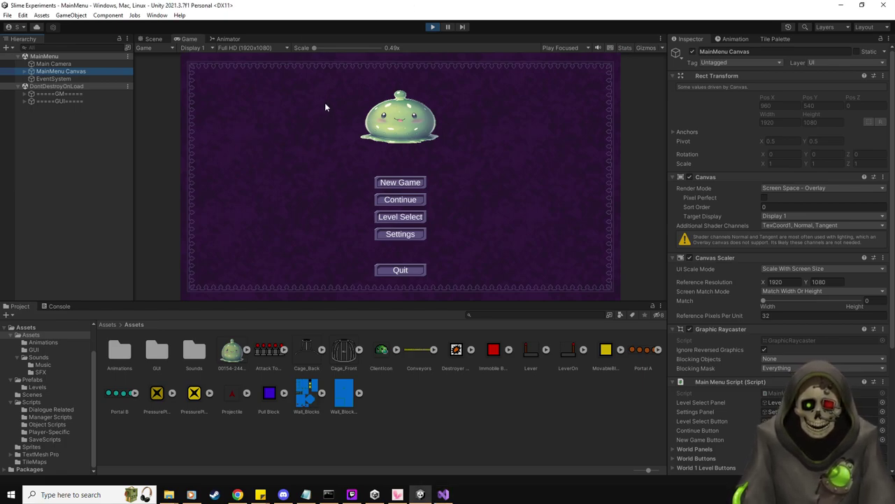
click(431, 27)
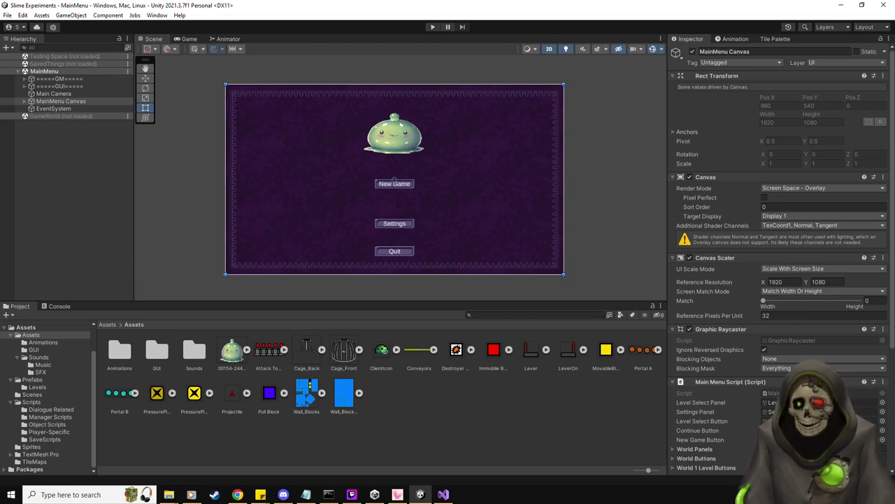
Switch to Slime Stuff To Do.txt in Notepad and review item 3 about blocks colliding when moving to the next level.
key(alt+Tab)
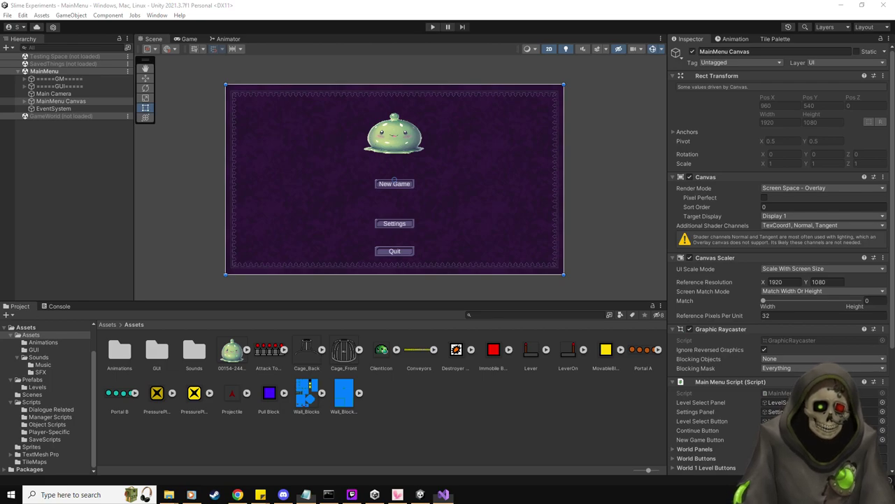
click(306, 494)
drag(443, 103, 501, 75)
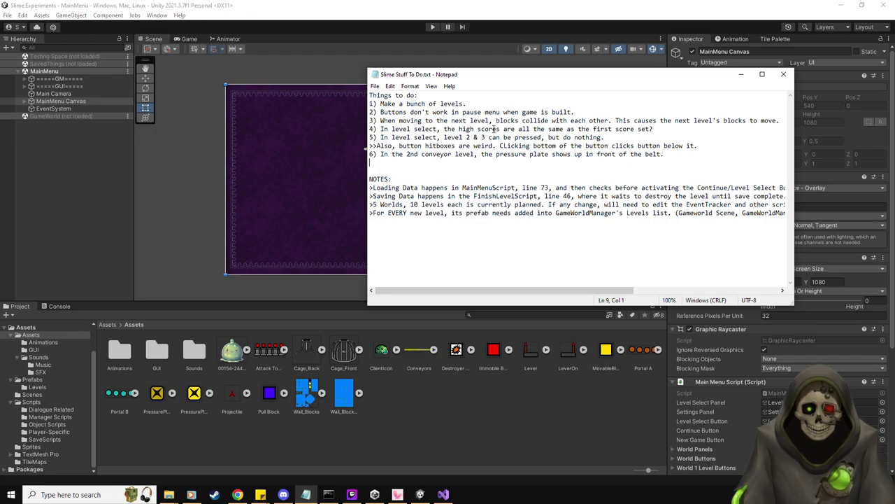
click(594, 113)
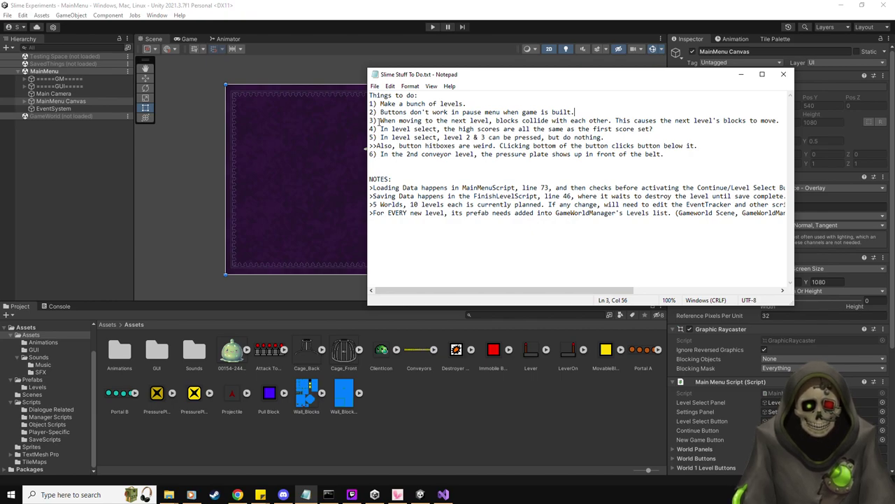
drag(380, 121, 609, 119)
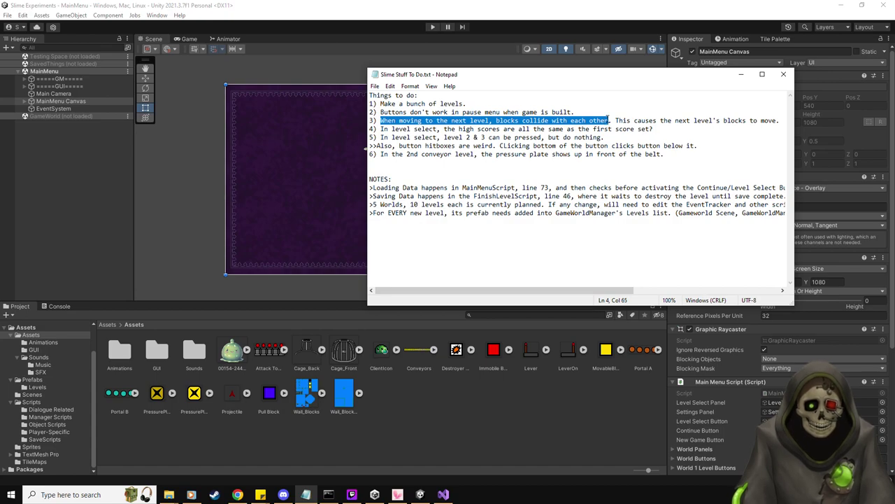
drag(676, 120, 759, 120)
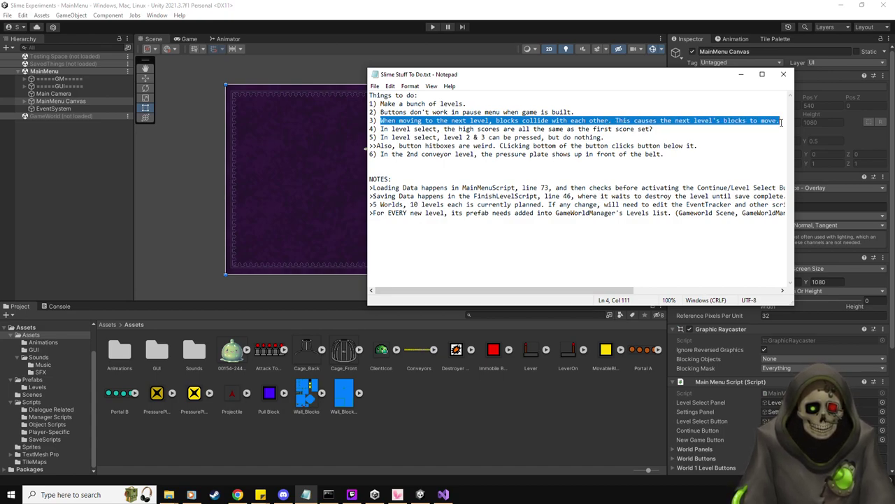
click(782, 122)
Switch back to Unity and compare the block layouts of the Level 1-3 and Level 1-4 prefabs.
click(350, 175)
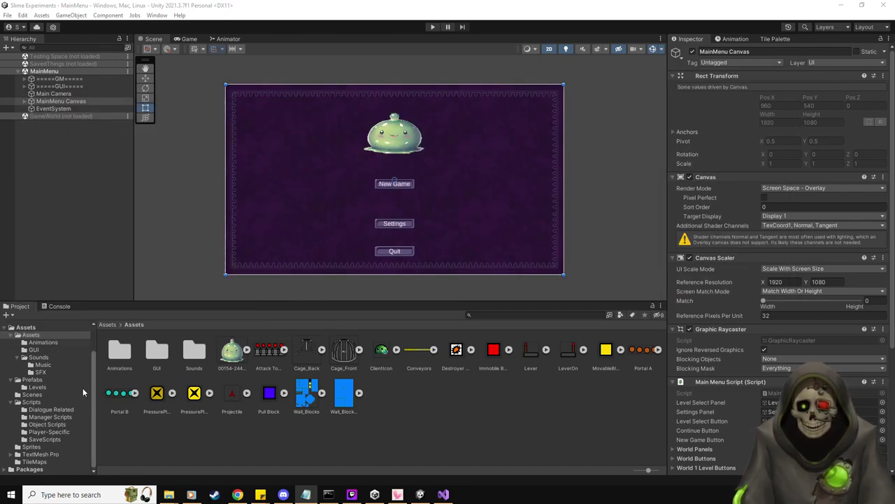
click(38, 387)
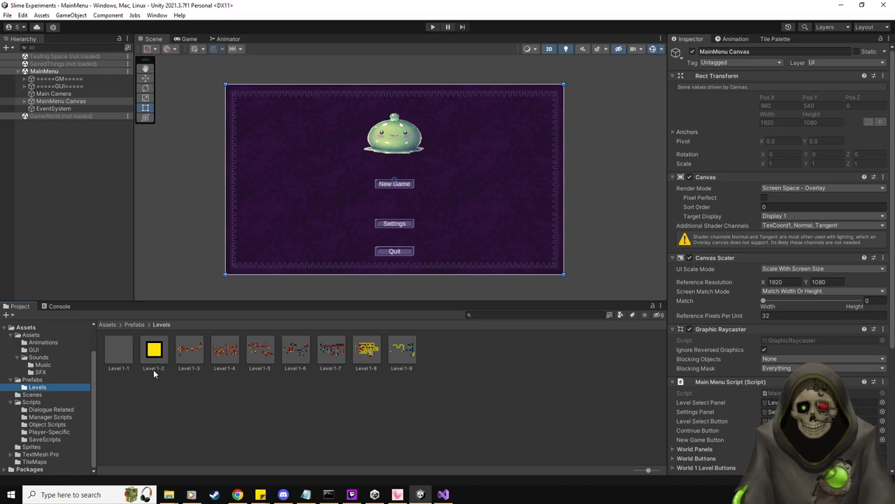
double_click(194, 358)
double_click(225, 358)
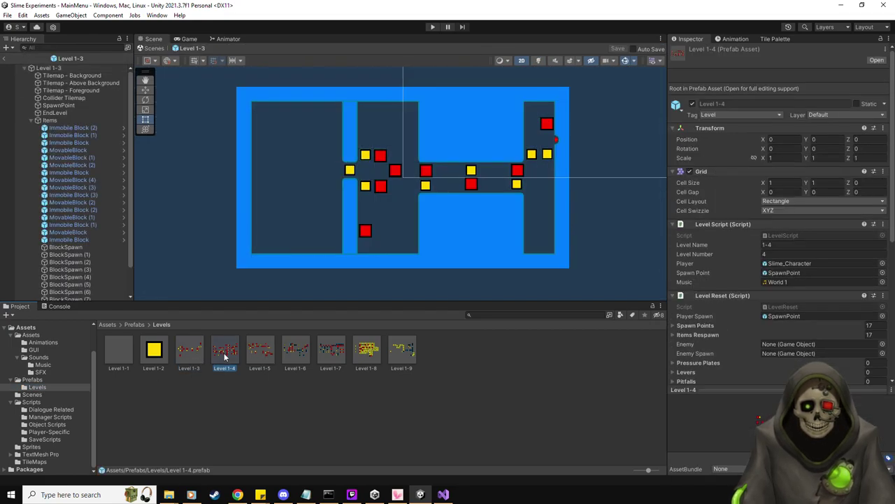
scroll(549, 212, up, 5)
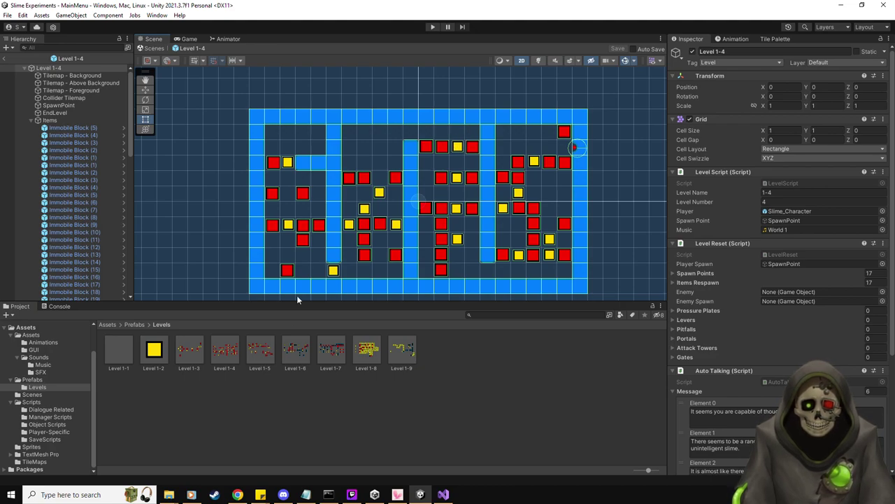
middle_drag(435, 220, 433, 152)
double_click(188, 349)
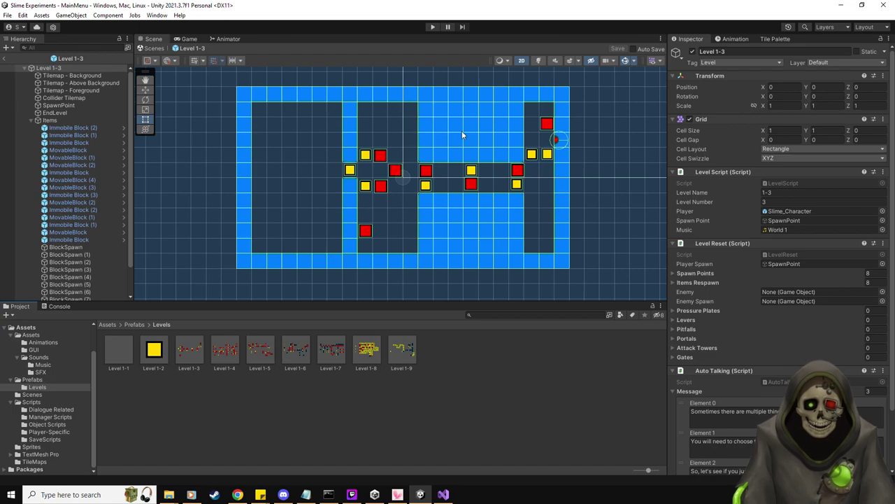
double_click(237, 352)
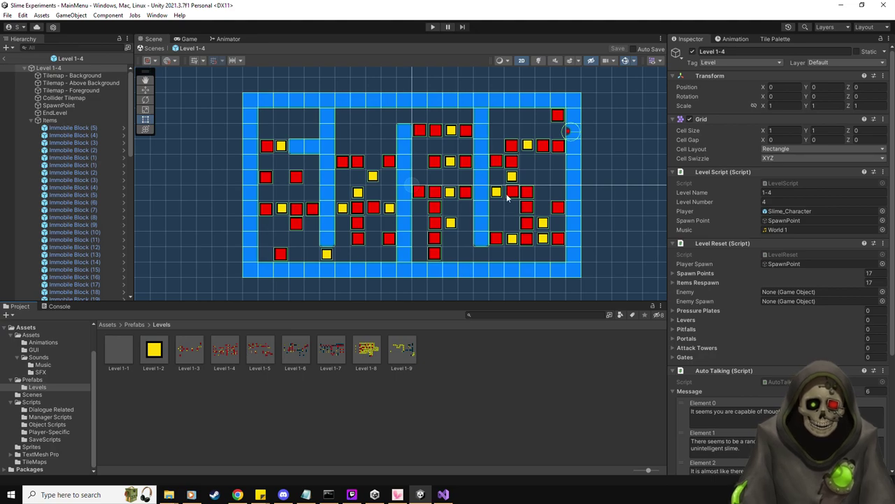
Run the game in play mode and guide the slime through the Level 1-1 maze to the red exit arrow.
click(433, 27)
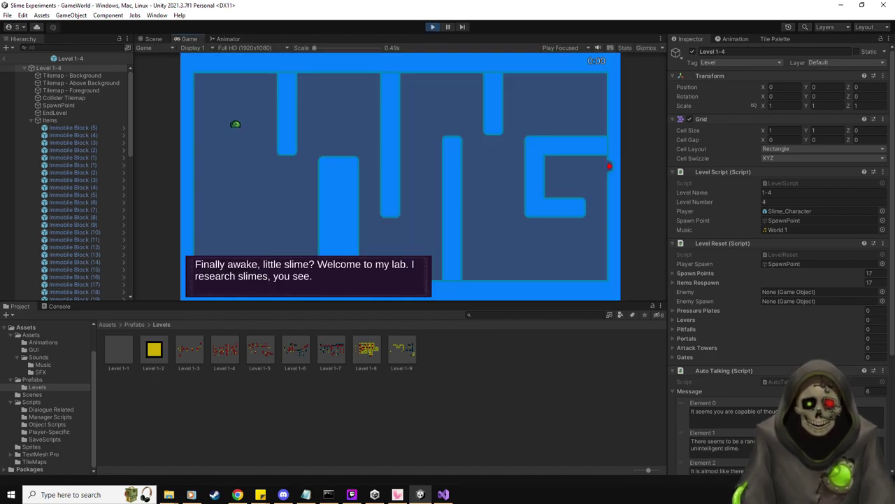
key(Right)
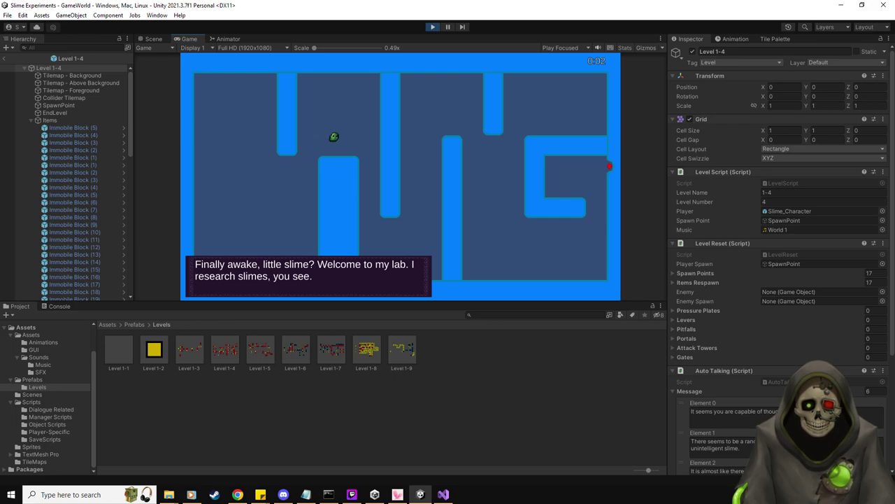
key(Down)
key(Right)
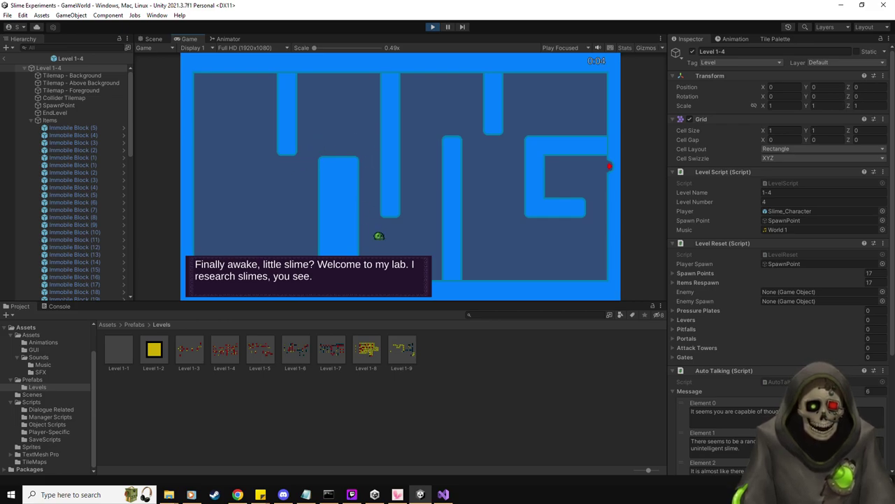
key(Right)
key(Up)
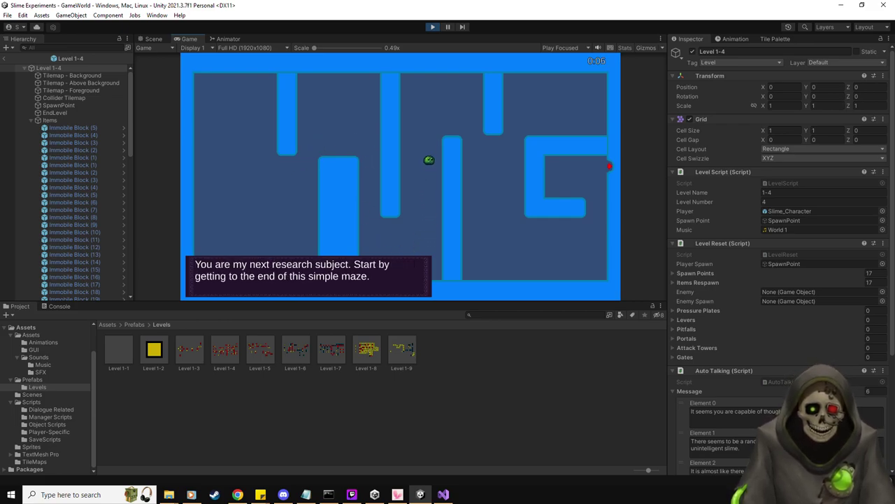
key(Right)
key(Down)
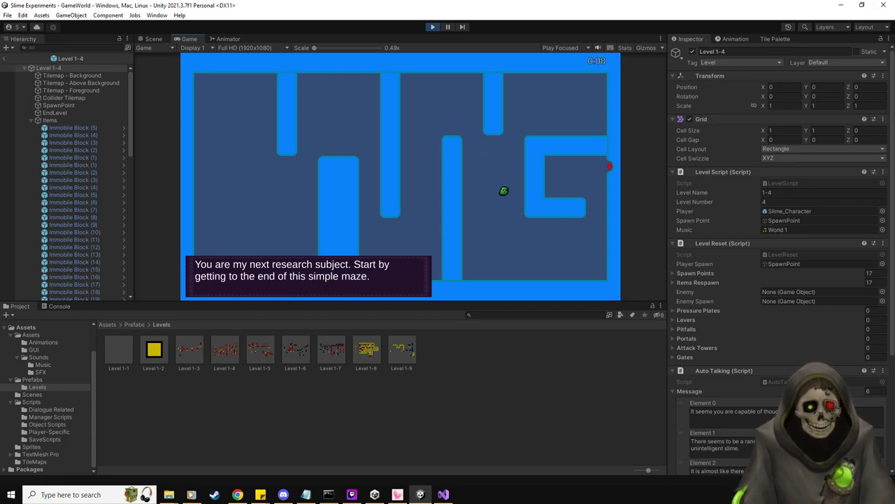
key(Right)
key(Up)
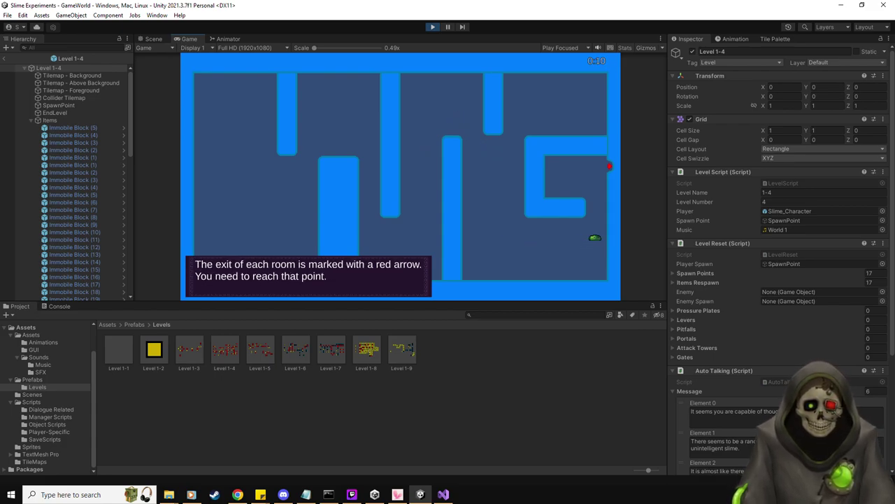
key(Right)
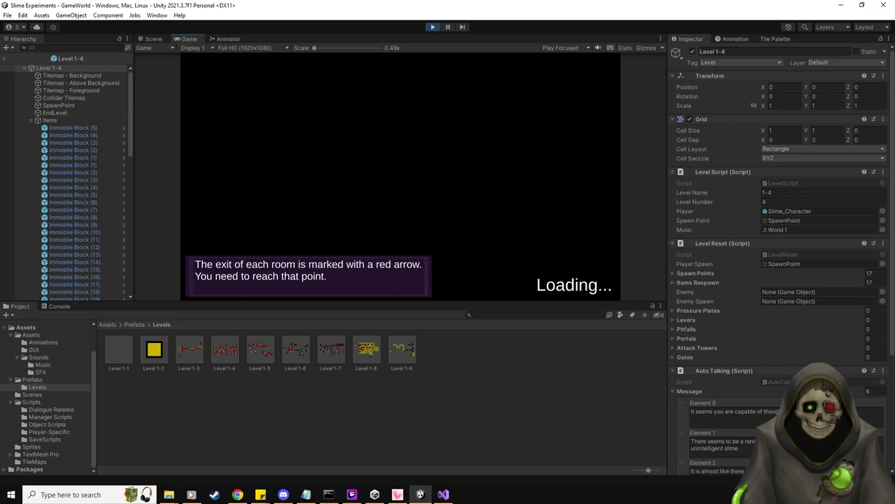
Guide the slime through Level 1-2 to its exit to load the next level.
key(Right)
key(Right)
key(Right)
key(Up)
key(Right)
key(Down)
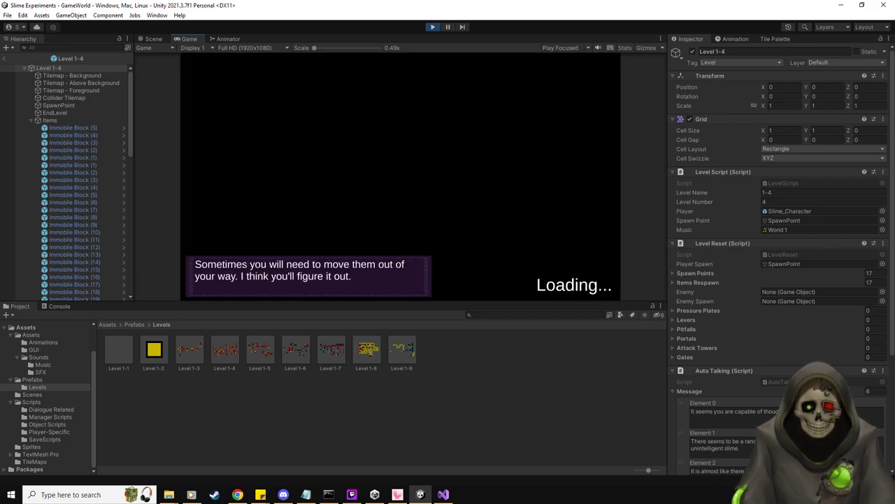
Guide the slime past the red and yellow blocks and through the narrow corridor of Level 1-3 to its exit.
key(Up)
key(Right)
key(Right)
key(Up)
key(Up)
key(Right)
key(Down)
key(Right)
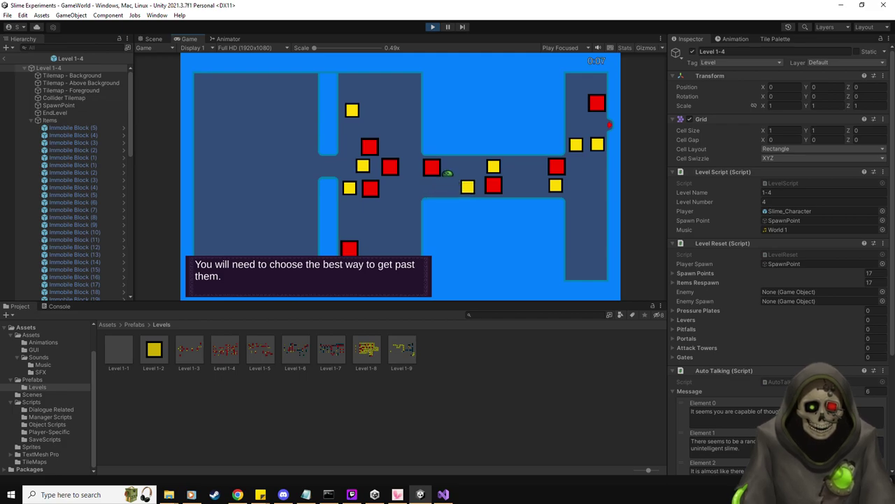
key(Right)
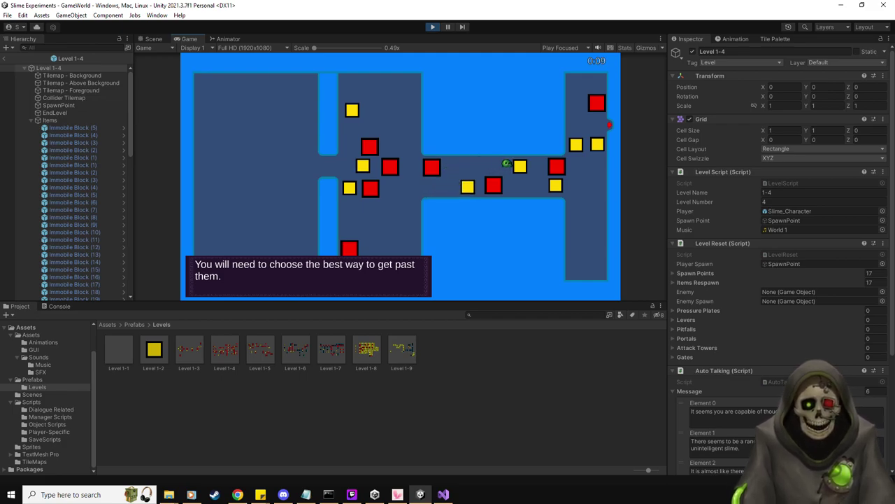
key(Down)
key(Right)
key(Up)
key(Up)
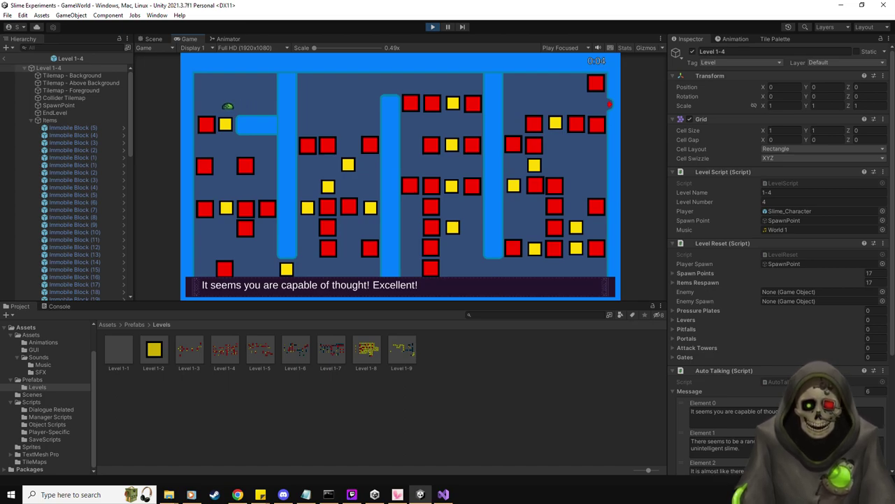
Pause and resume Level 1-4 at its start, and push yellow blocks aside to get the slime out of the first chamber.
key(Escape)
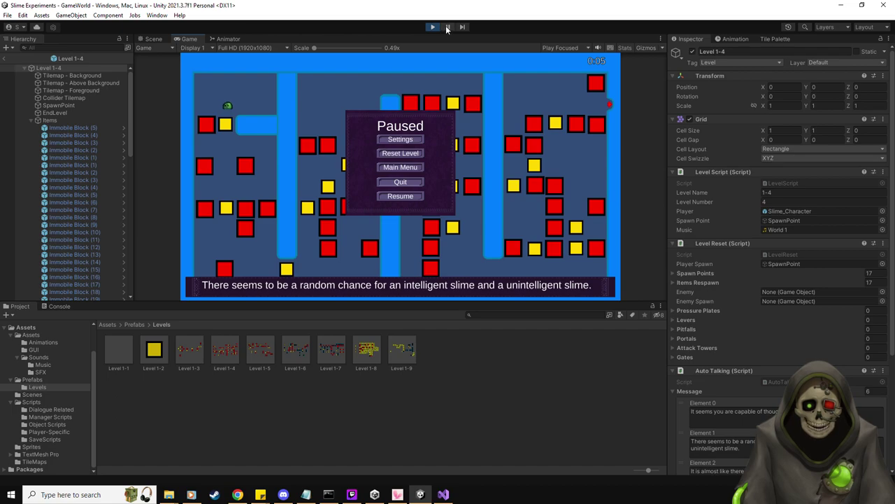
key(Escape)
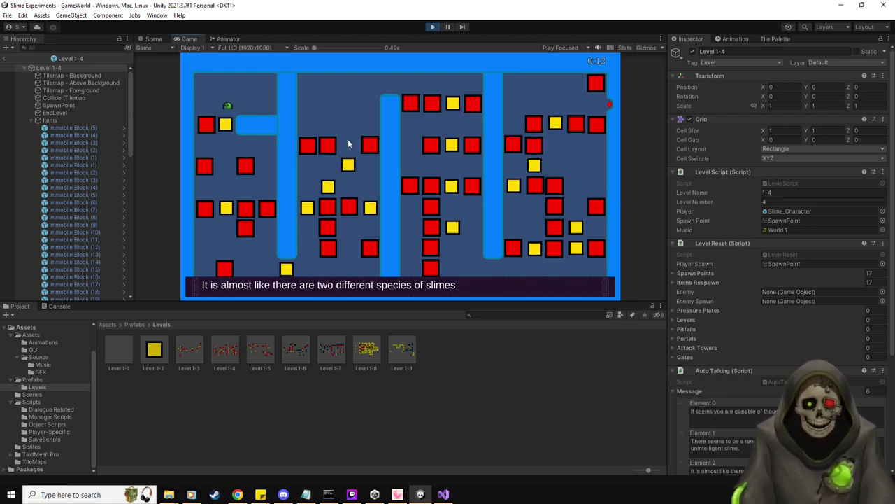
key(Down)
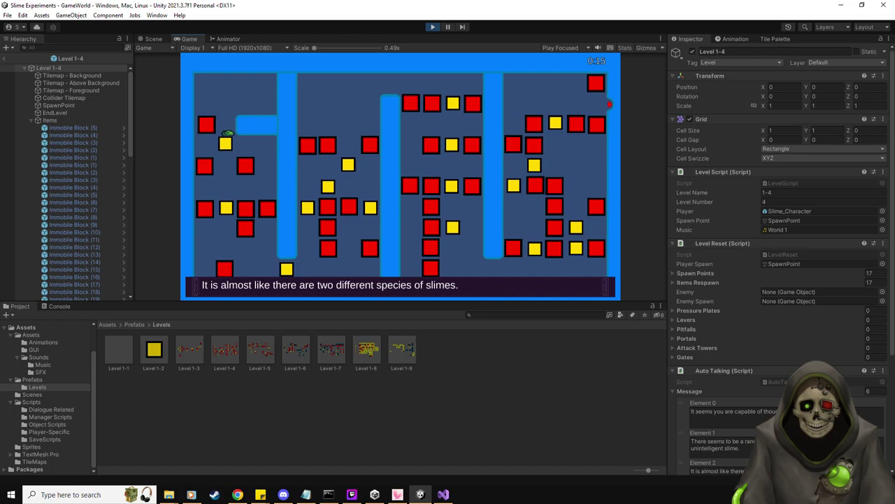
key(Right)
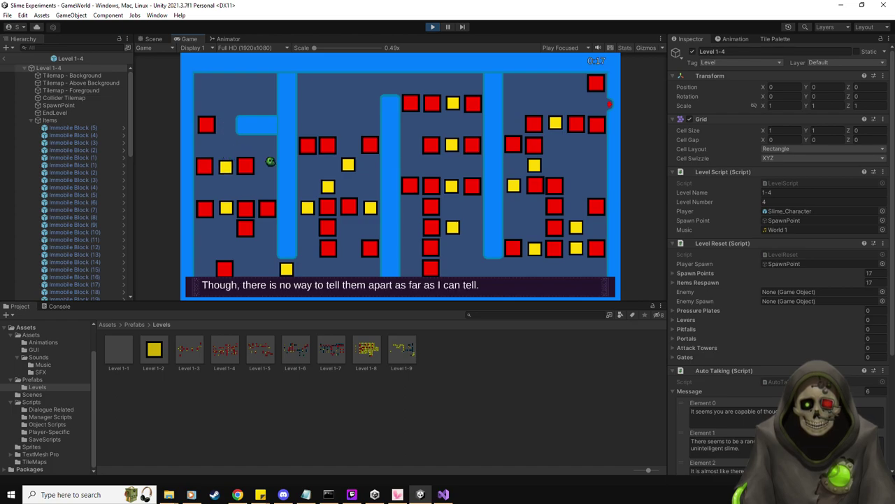
key(Left)
key(Down)
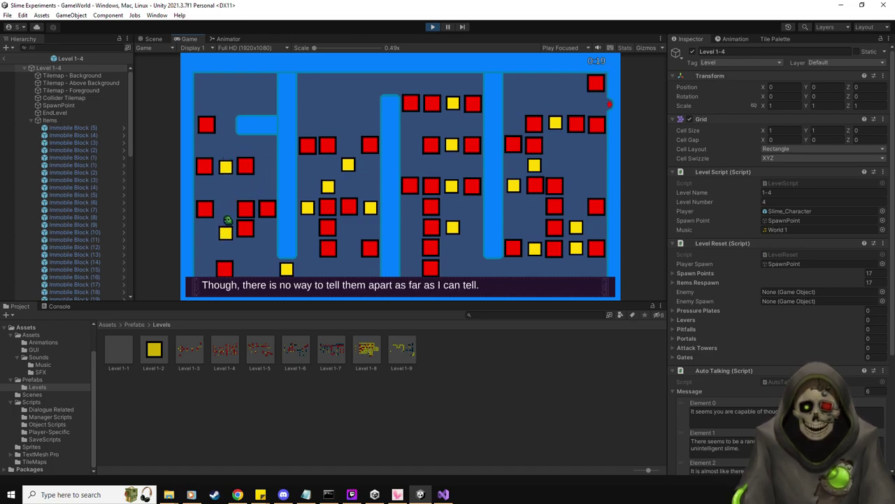
key(Left)
key(Right)
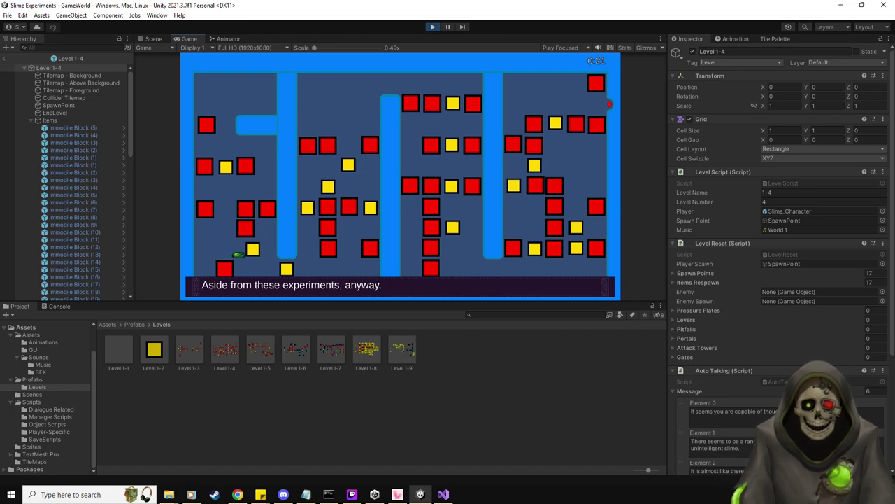
key(Right)
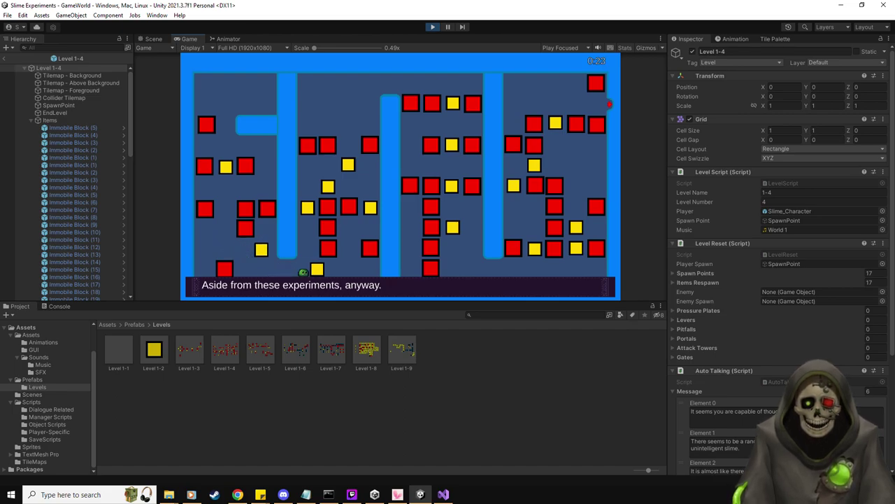
Move the slime up through Level 1-4's second chamber, pushing yellow blocks aside, and cross over the wall into the third chamber.
key(Up)
key(Up)
key(Up)
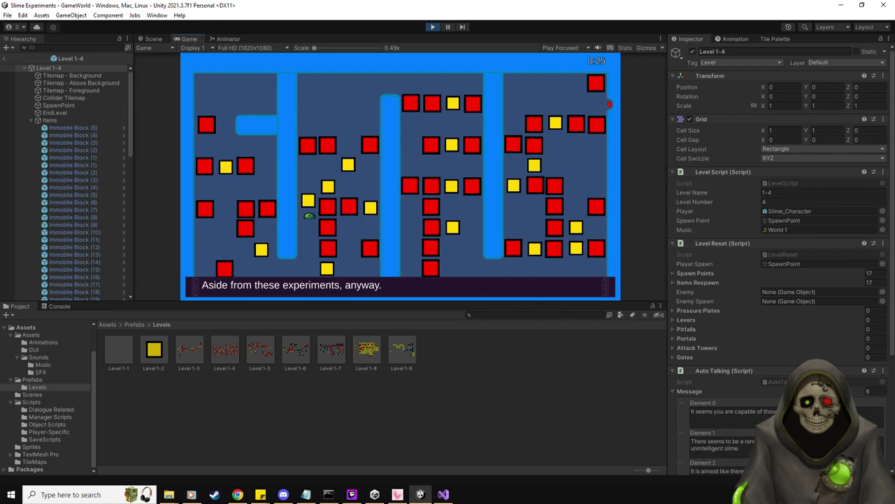
key(Right)
key(Right)
key(Up)
key(Up)
key(Up)
key(Right)
key(Up)
key(Right)
key(Right)
key(Right)
Work the slime down through Level 1-4's third chamber, going around the jammed yellow blocks to reach the lower area.
key(Down)
key(Down)
key(Down)
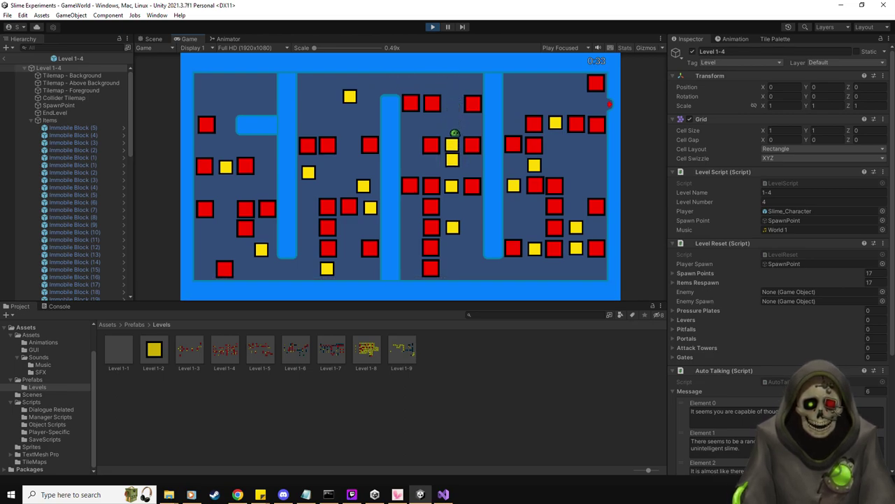
key(Up)
key(Left)
key(Left)
key(Down)
key(Down)
key(Right)
key(Down)
key(Down)
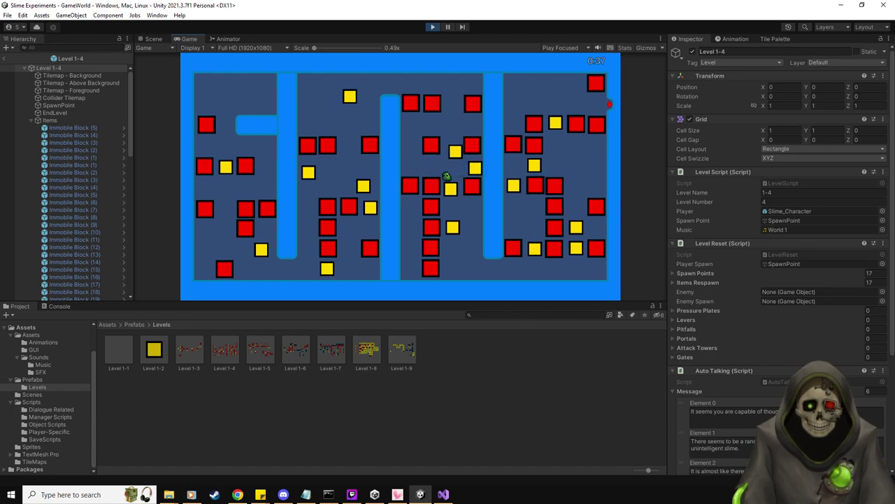
key(Right)
key(Down)
key(Down)
key(Down)
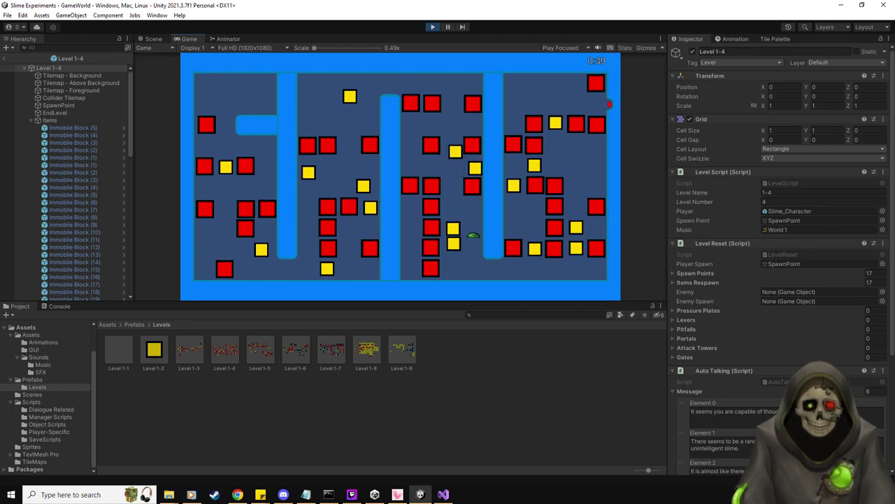
Guide the slime into Level 1-4's last chamber, push the yellow blocks upward, and leave through the exit.
key(Right)
key(Right)
key(Right)
key(Right)
key(Up)
key(Up)
key(Up)
key(Up)
key(Up)
key(Up)
key(Up)
key(Up)
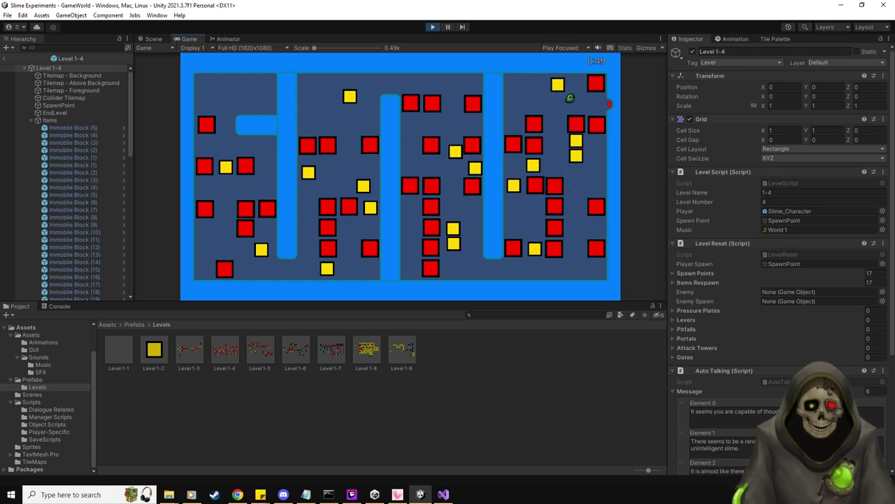
key(Right)
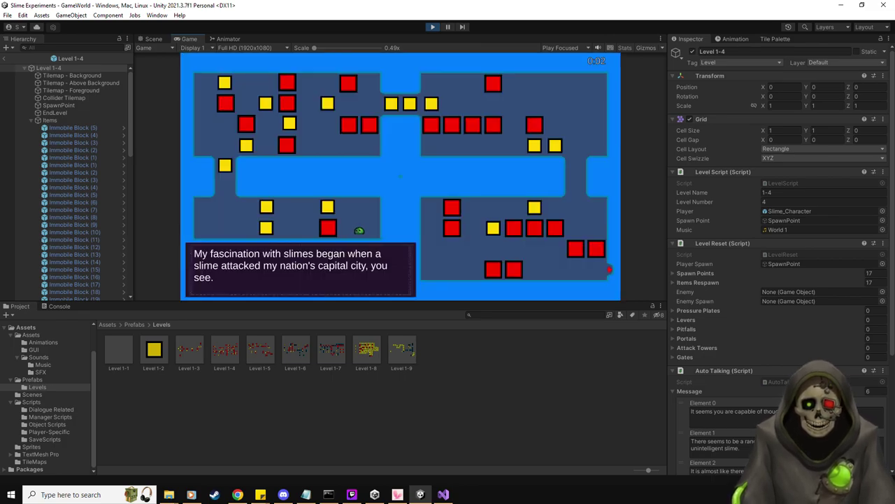
Pause and resume the level after 1-4, and push blocks aside to take the slime from the lower-left room to the upper-left one.
key(Escape)
key(Escape)
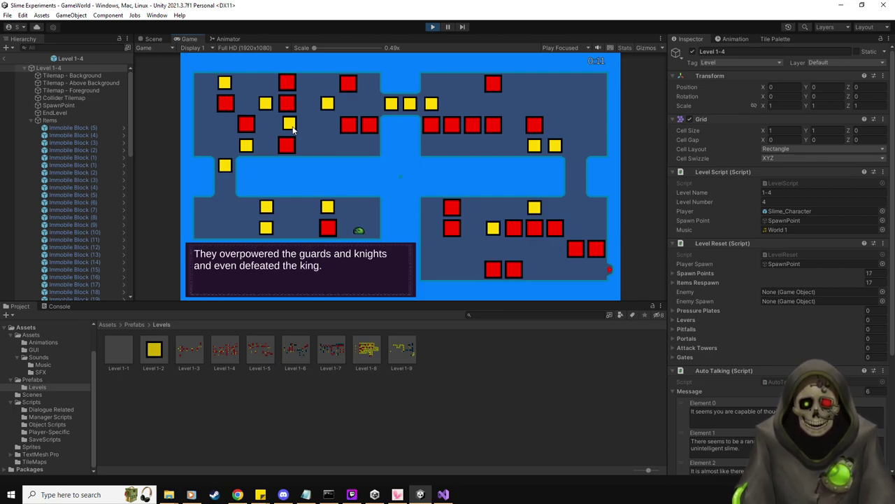
key(w)
key(a)
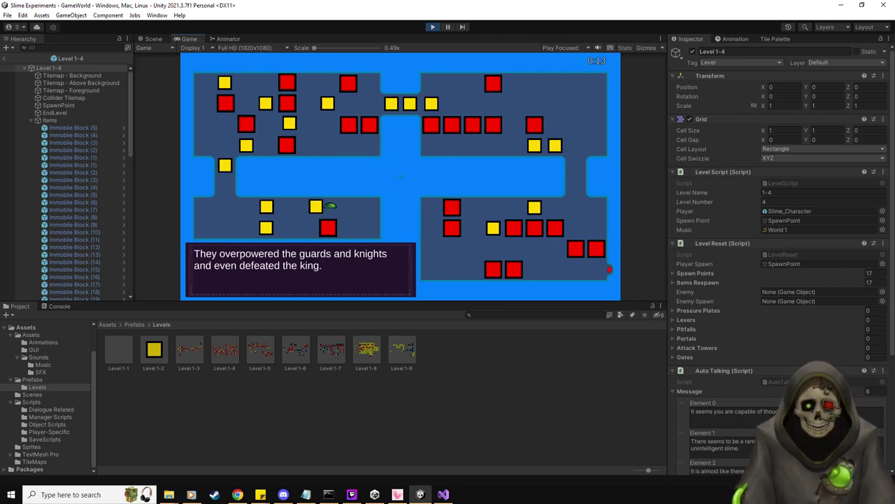
key(s)
key(a)
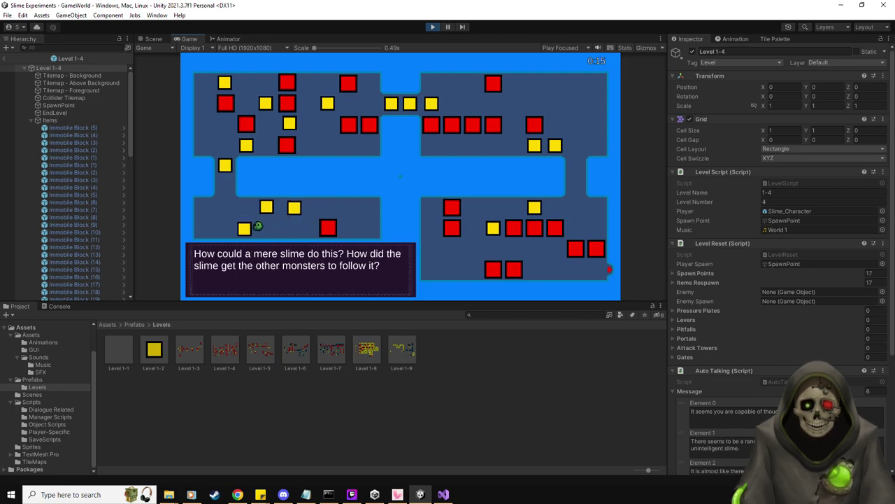
key(w)
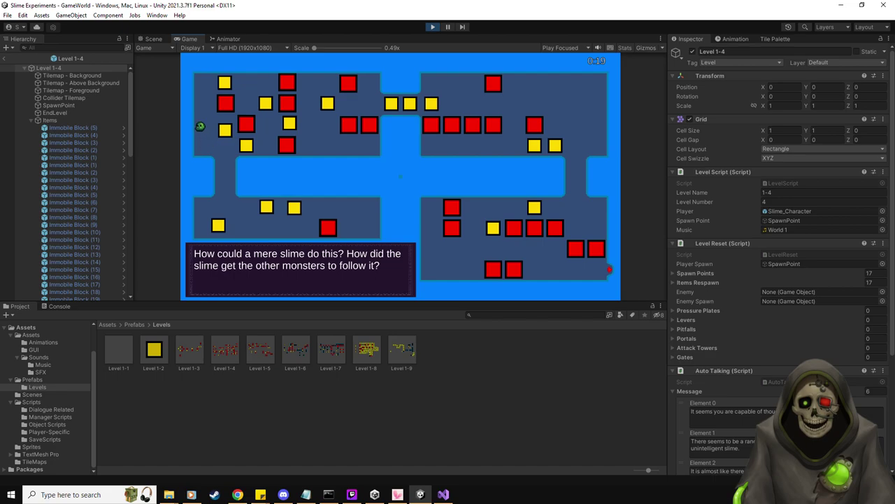
Push yellow blocks aside in the upper-left room to bring the slime through the red blocks toward the connecting corridor.
key(d)
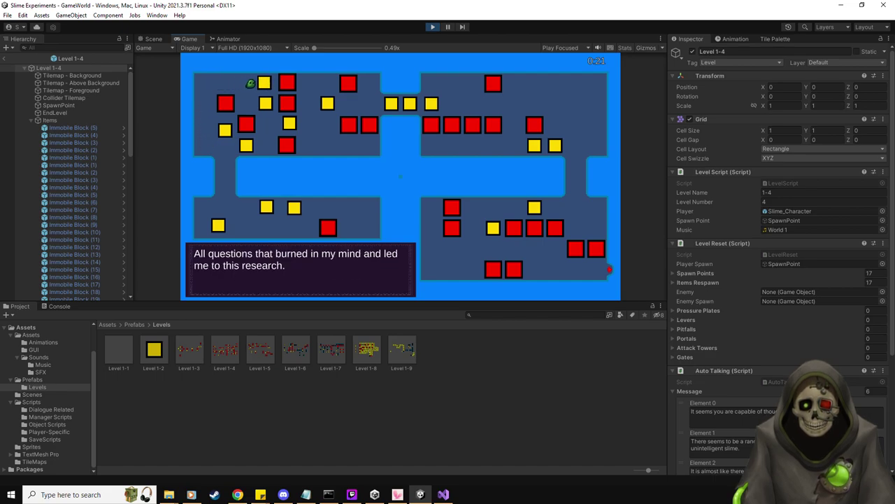
key(s)
key(d)
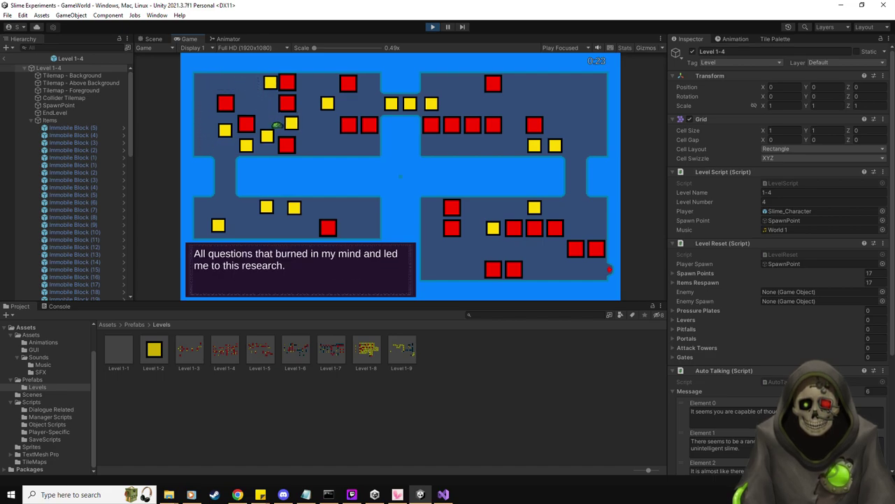
key(w)
key(d)
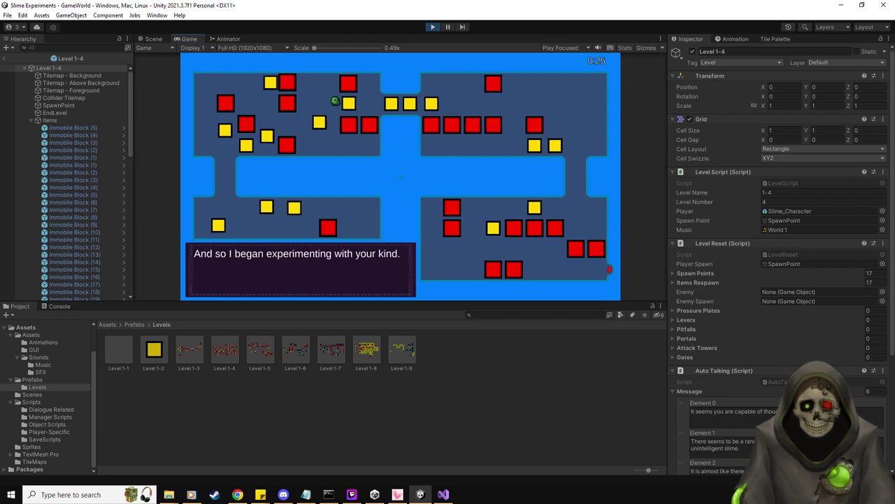
Push the row of yellow blocks through the corridor into the upper-right room, and take the slime down that room's connecting passage.
key(d)
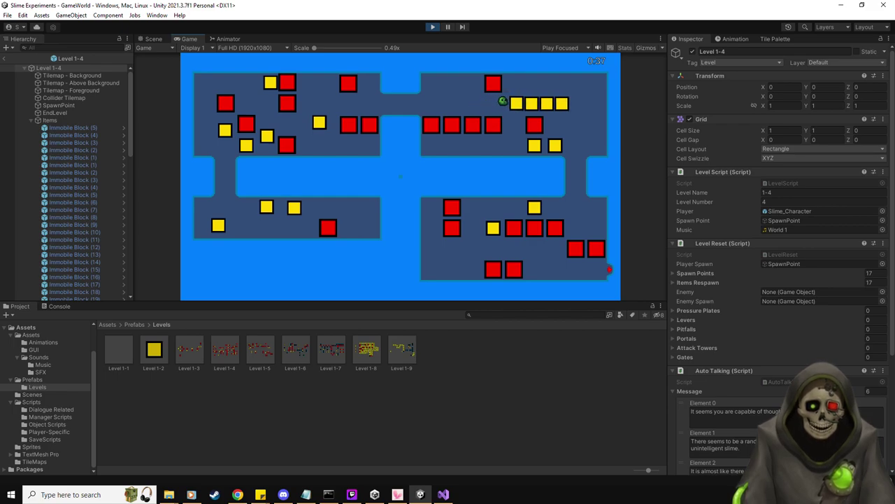
key(Right)
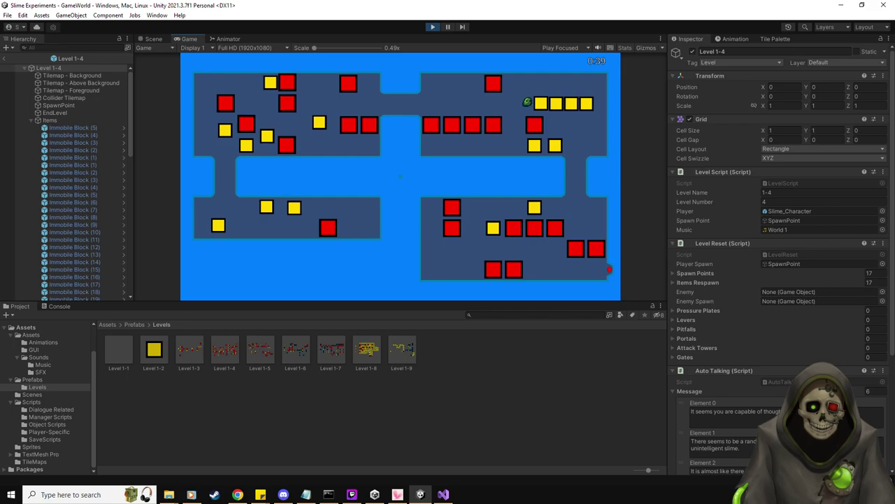
key(Up)
key(Right)
key(Down)
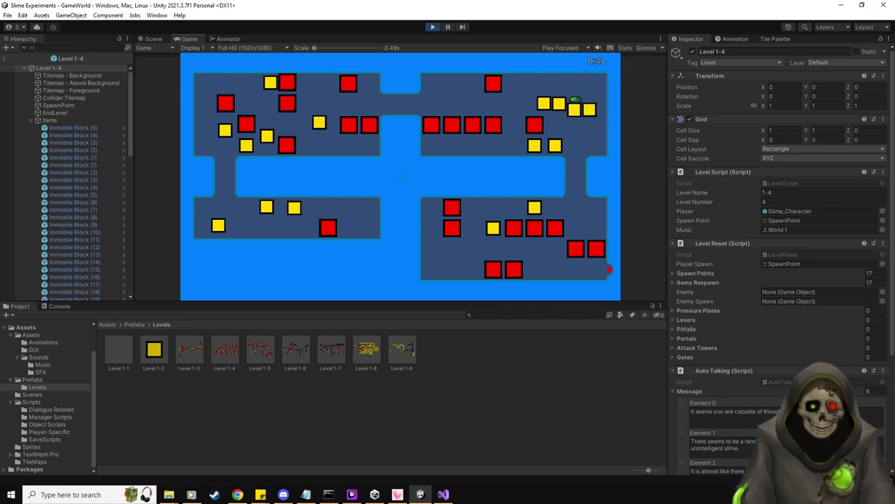
key(Down)
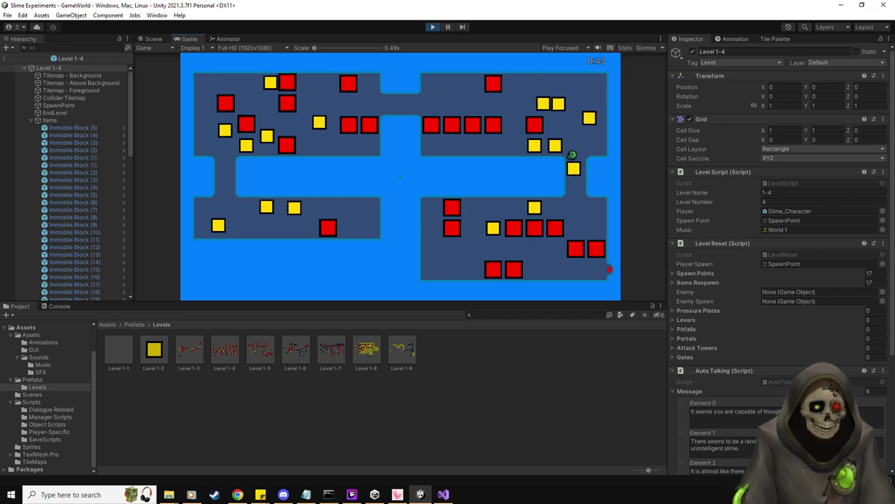
Push yellow blocks aside in the lower-right room and guide the slime around the red blocks to the exit.
key(Left)
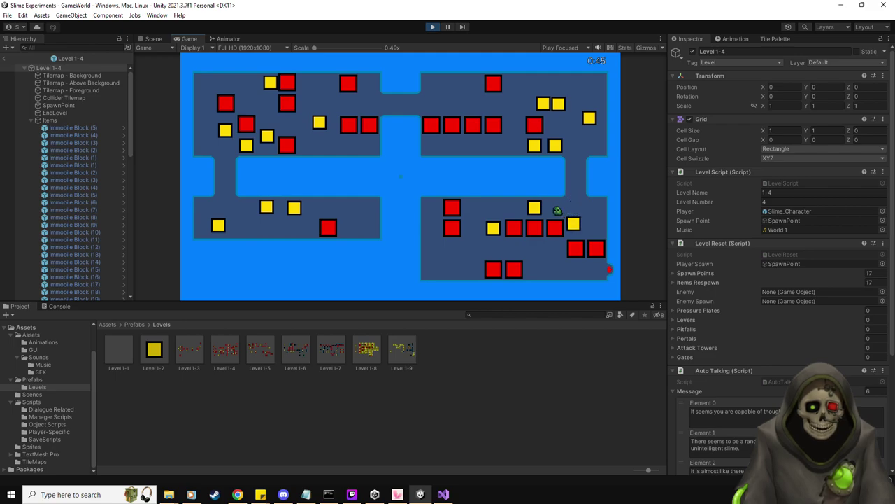
key(Left)
key(Down)
key(Left)
key(Right)
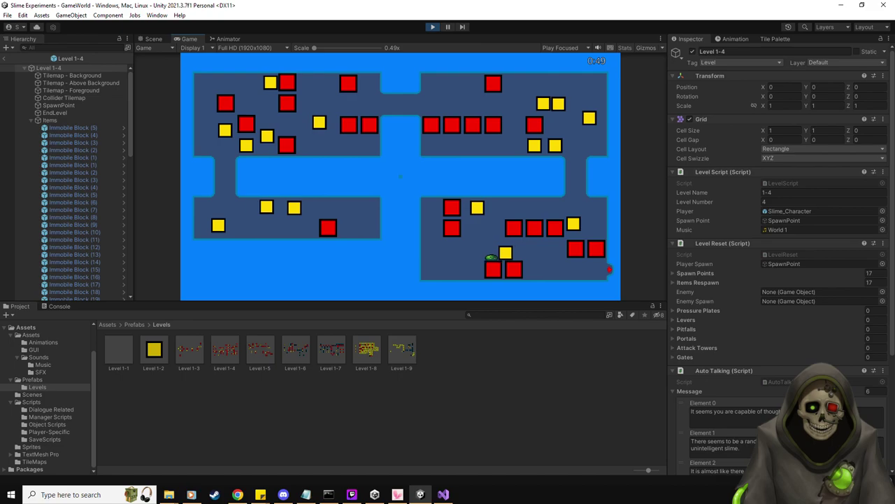
key(Down)
key(Right)
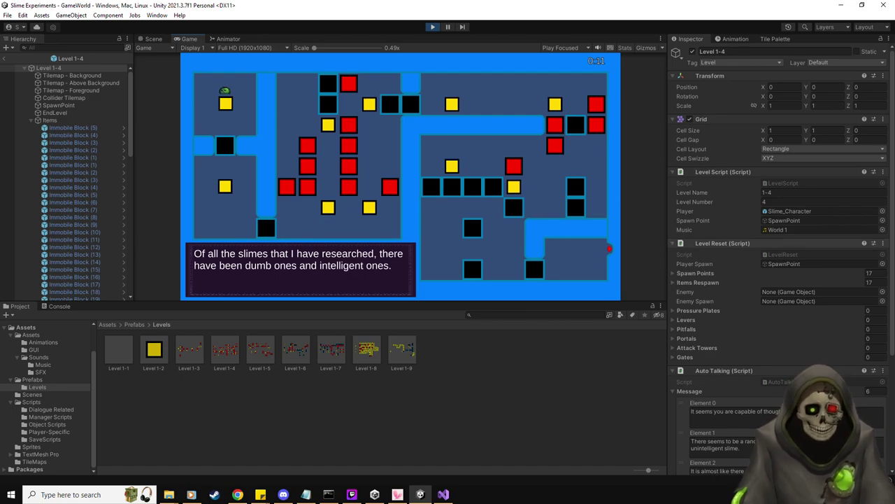
Pause and resume the level with the black blocks, and stop the playtest.
key(Escape)
key(Escape)
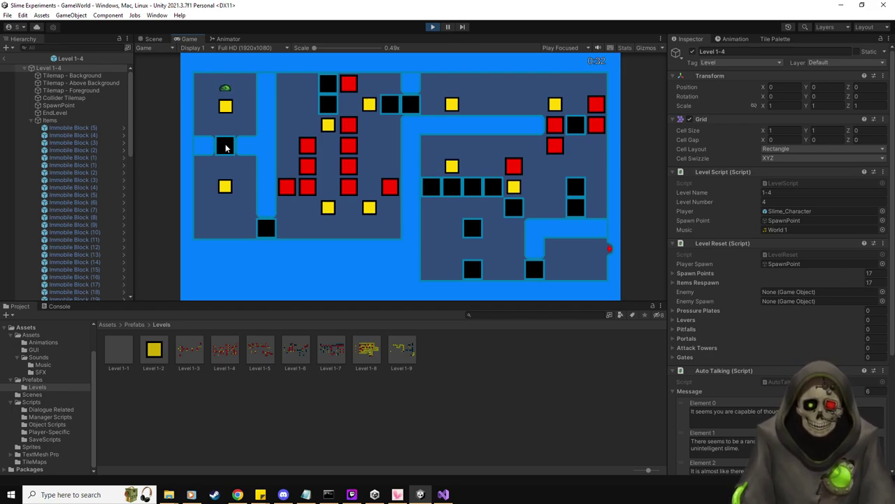
click(432, 28)
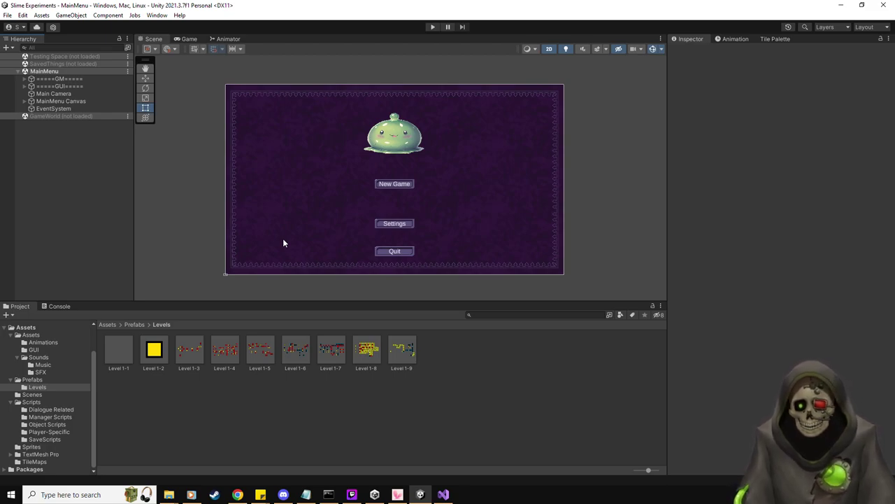
Consult the to-do list in Notepad, and playtest the World 1 level select, viewing a level's best times.
click(306, 494)
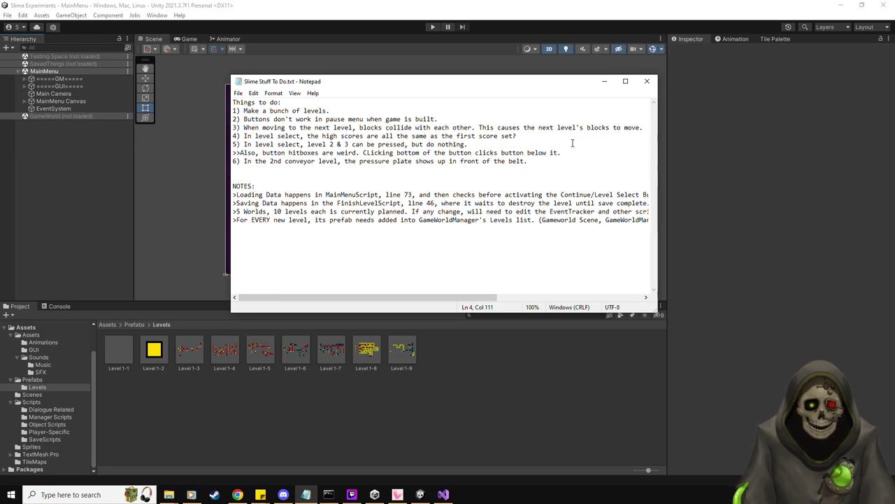
click(525, 30)
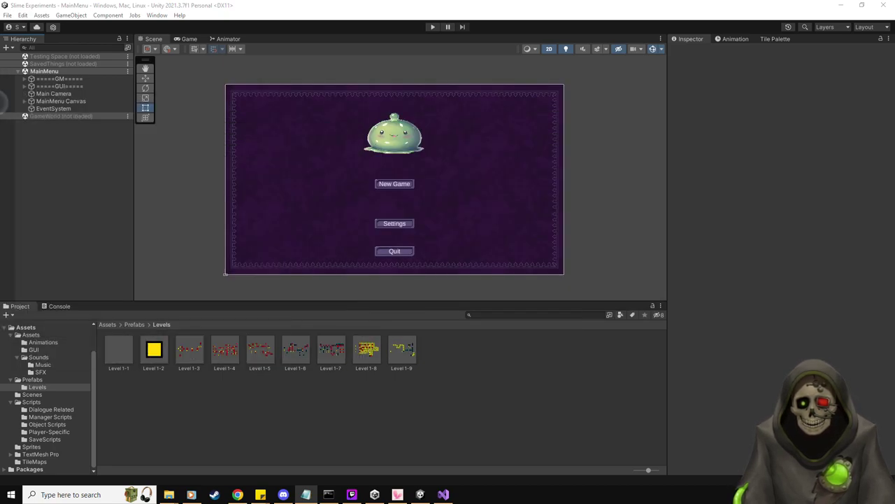
click(433, 27)
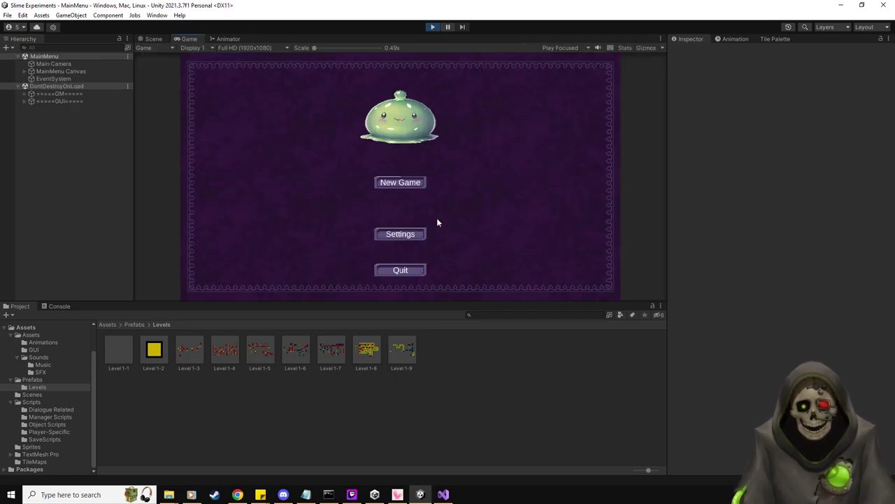
click(415, 219)
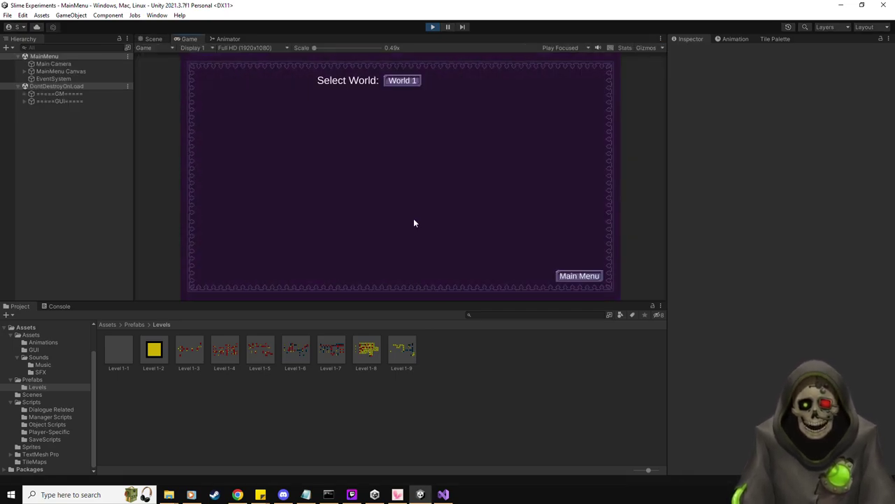
click(396, 84)
click(241, 129)
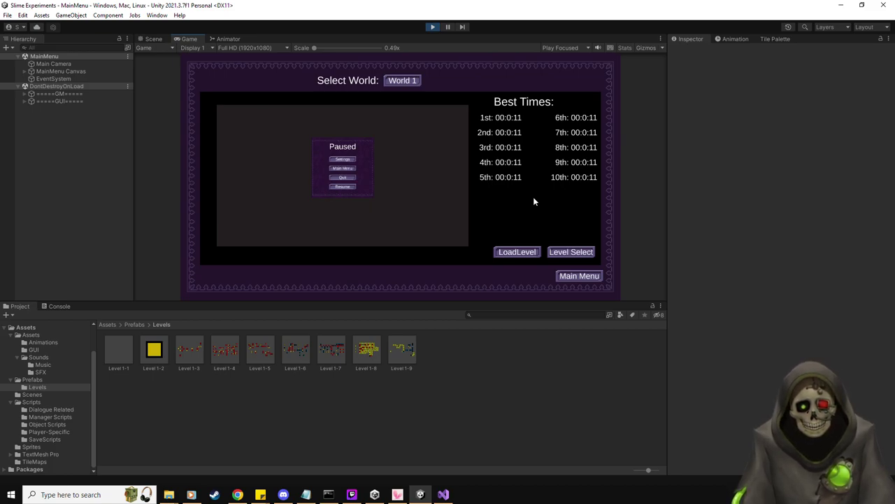
click(572, 252)
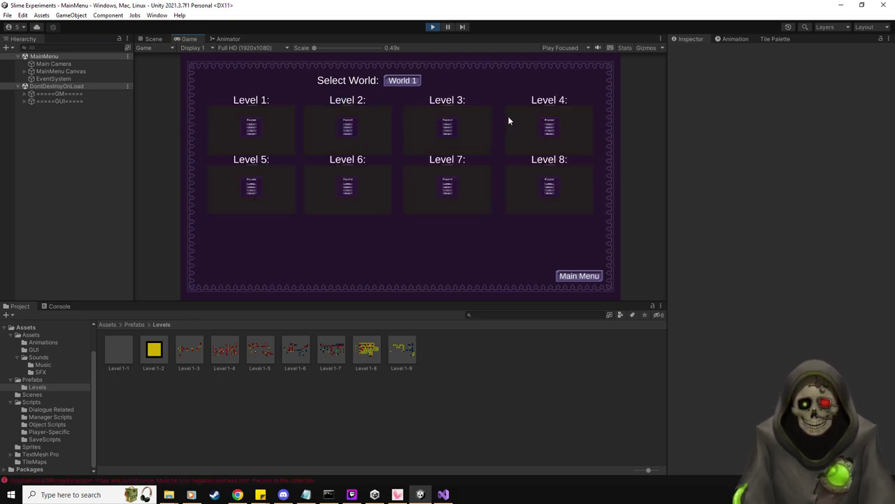
Examine the console errors raised by the level select, and stop the playtest.
click(69, 307)
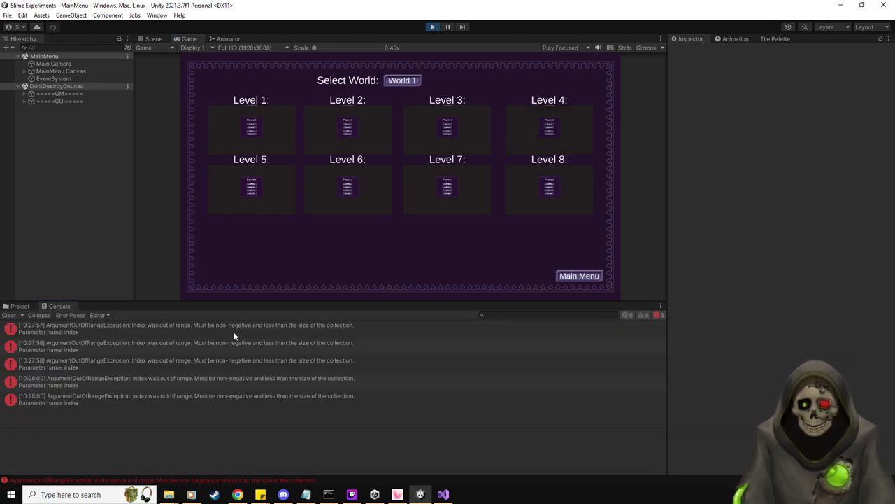
click(21, 306)
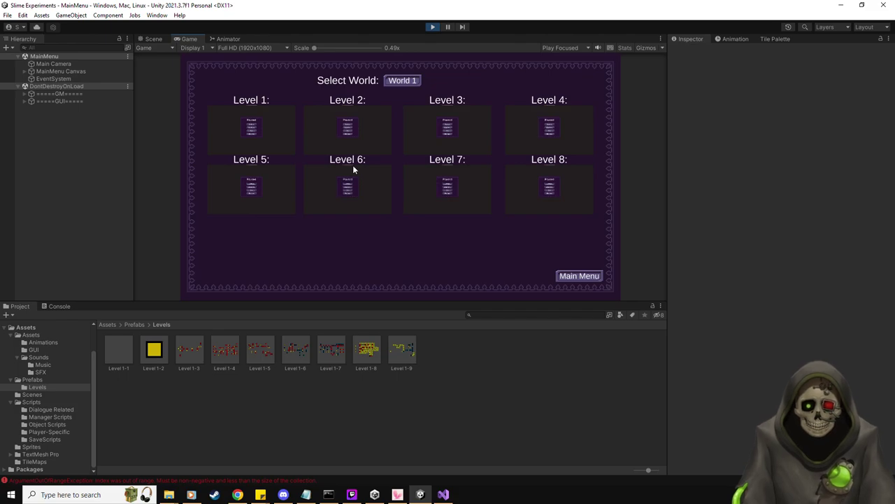
click(433, 27)
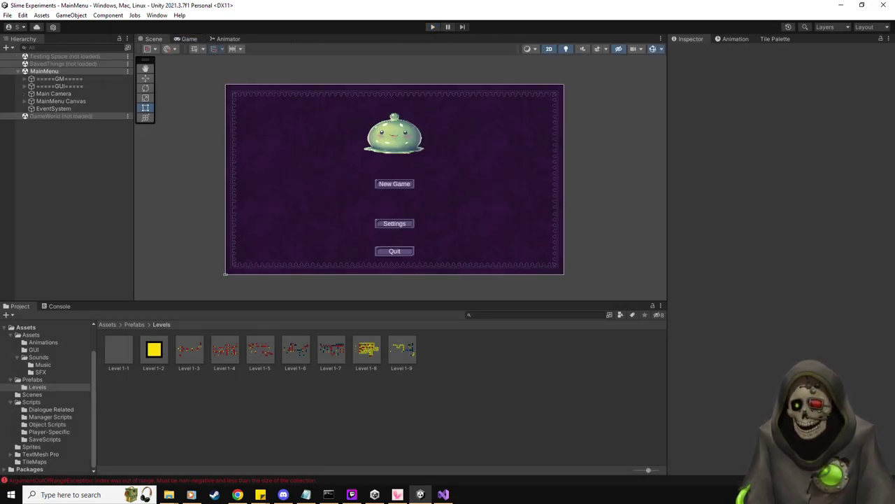
Review the to-do item in Notepad about the pressure plate in the 2nd conveyor level, and return to Unity.
key(alt+Tab)
drag(192, 159, 476, 160)
click(486, 167)
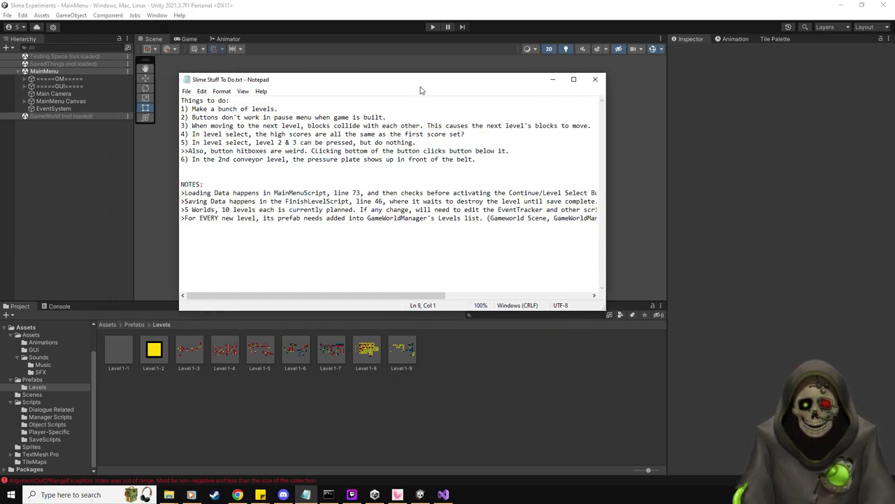
key(alt+Tab)
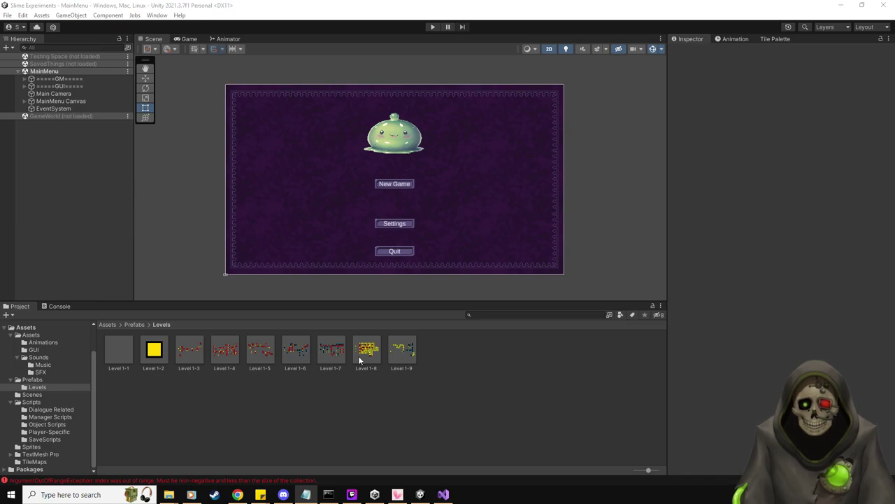
Open the Level 1-9 prefab and compare the sorting settings of its pressure plate and a conveyor belt.
double_click(400, 350)
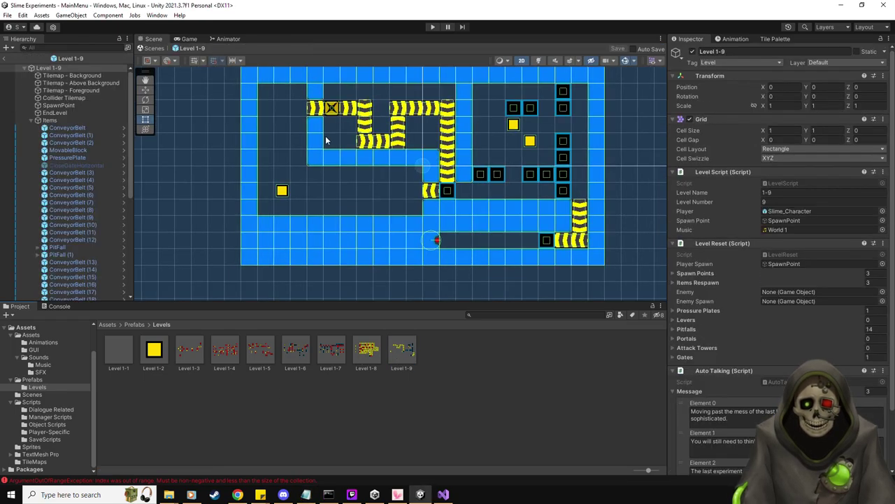
scroll(325, 140, up, 3)
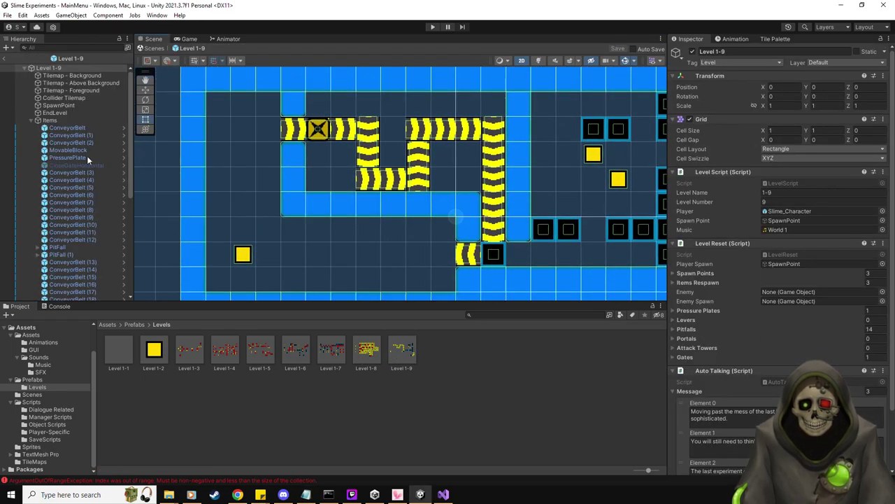
click(82, 156)
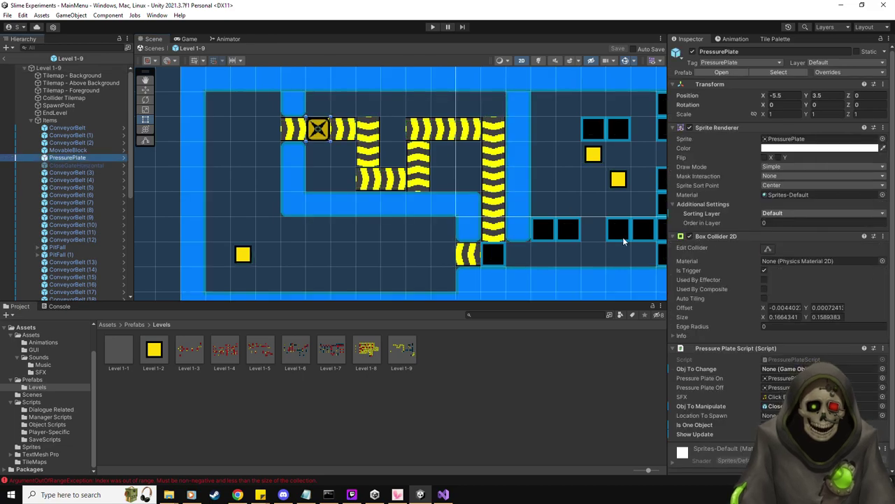
click(85, 180)
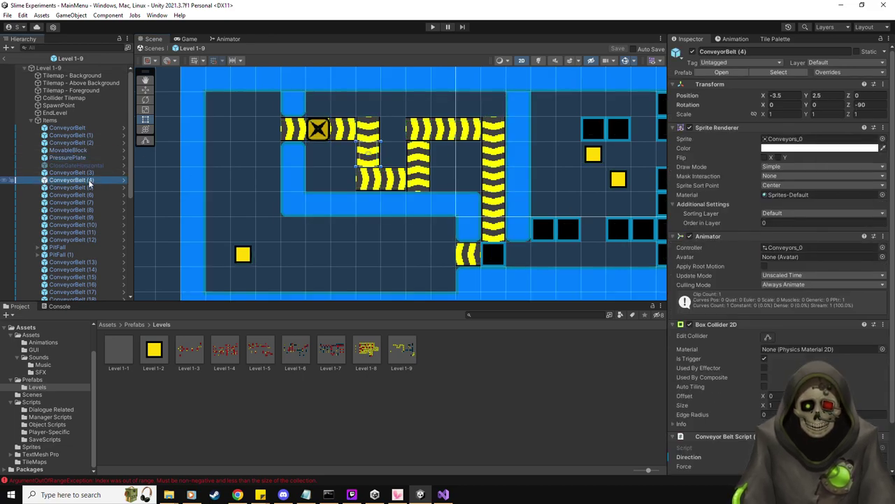
Filter the Level 1-9 objects by "convey", set Order in Layer to 1 for all conveyor belts, and save the prefab.
click(82, 128)
shift+click(88, 142)
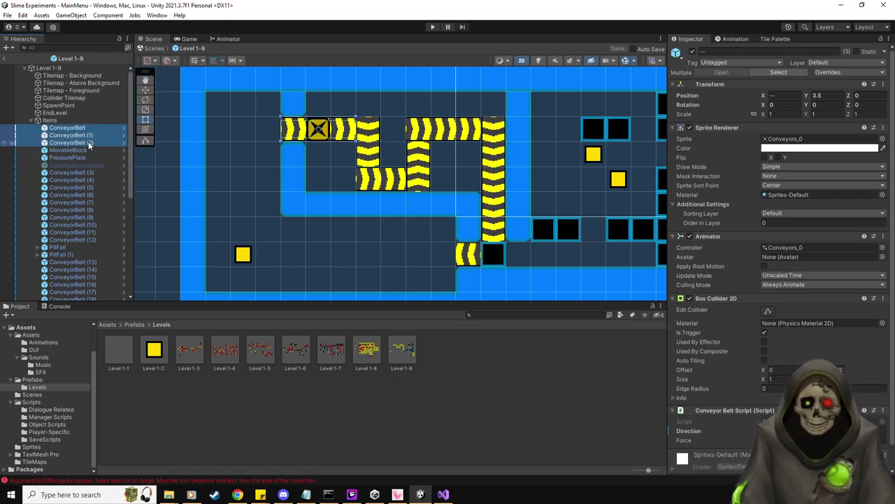
click(83, 49)
text(conve)
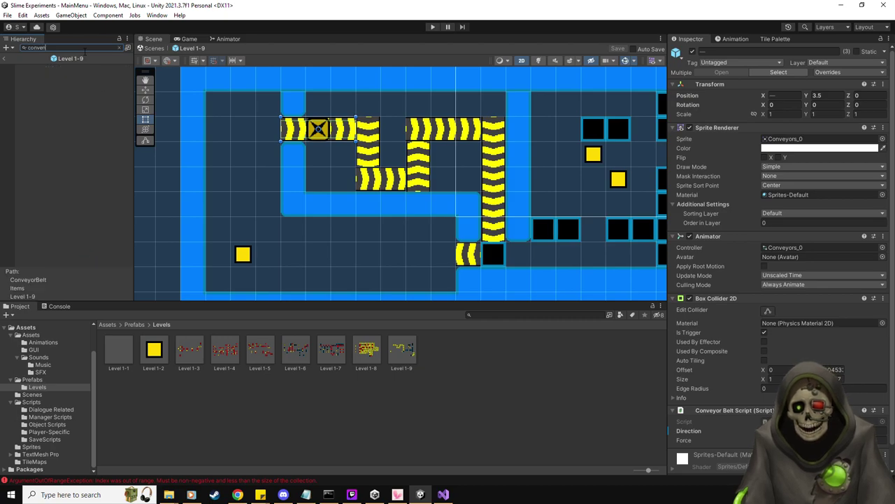
text(y)
click(77, 68)
shift+click(72, 224)
click(775, 222)
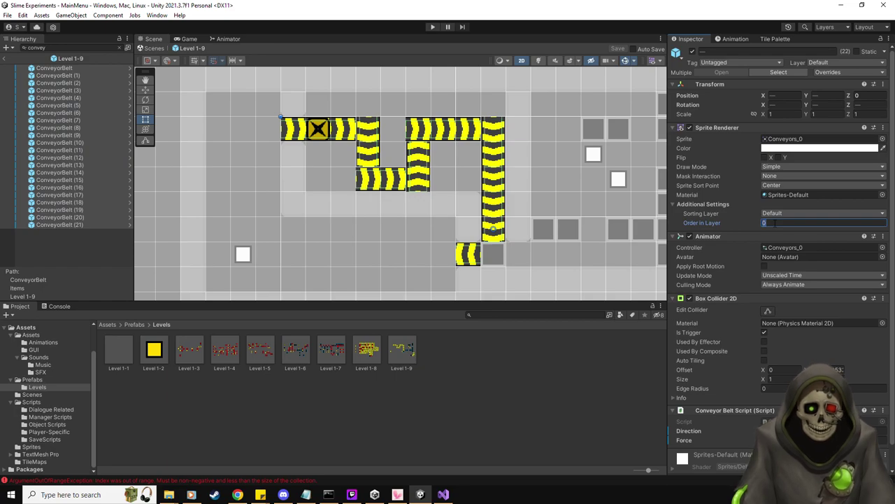
text(1)
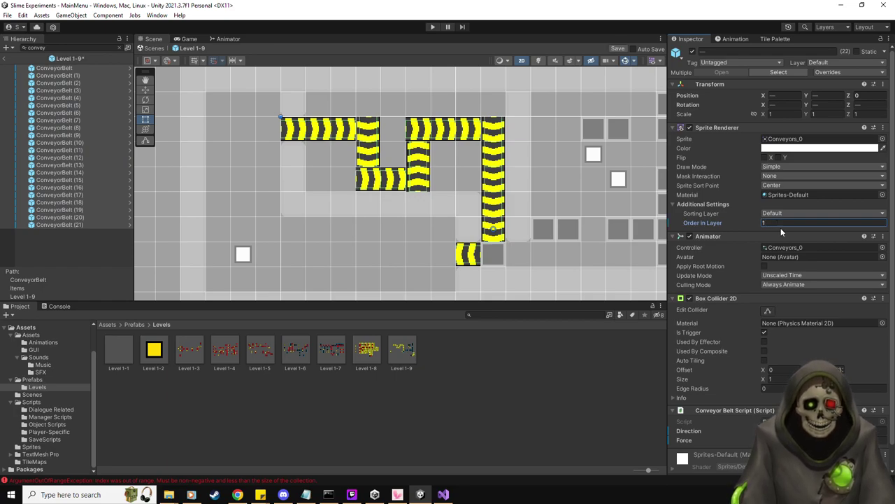
click(619, 49)
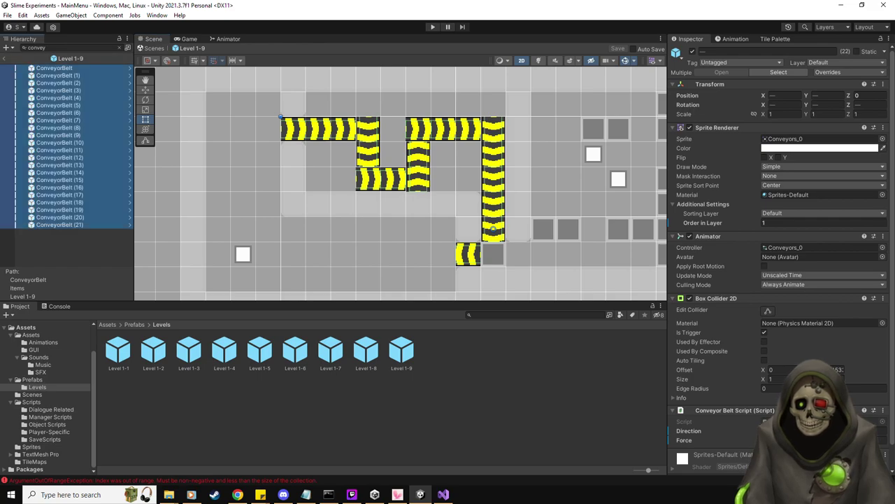
Delete item 6 about the pressure plate from the Slime Stuff To Do.txt list in Notepad and save the file.
click(306, 494)
drag(535, 157, 226, 157)
key(BackSpace)
key(BackSpace)
key(ctrl+s)
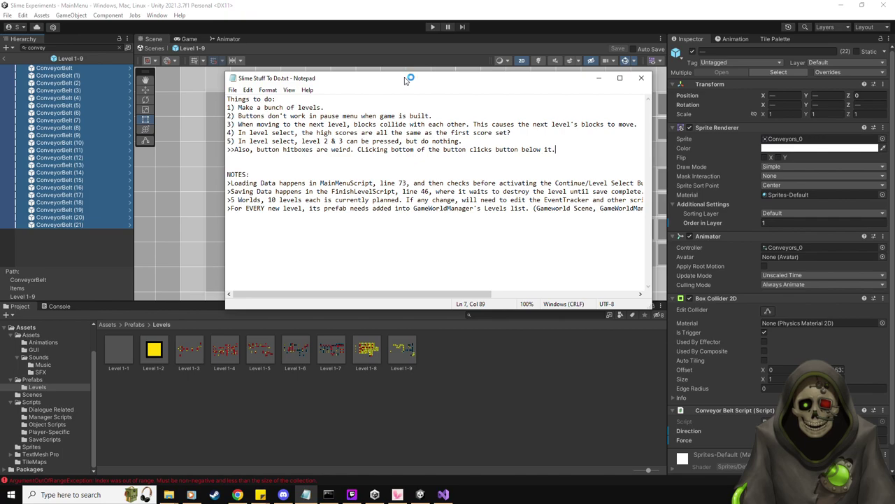
click(598, 78)
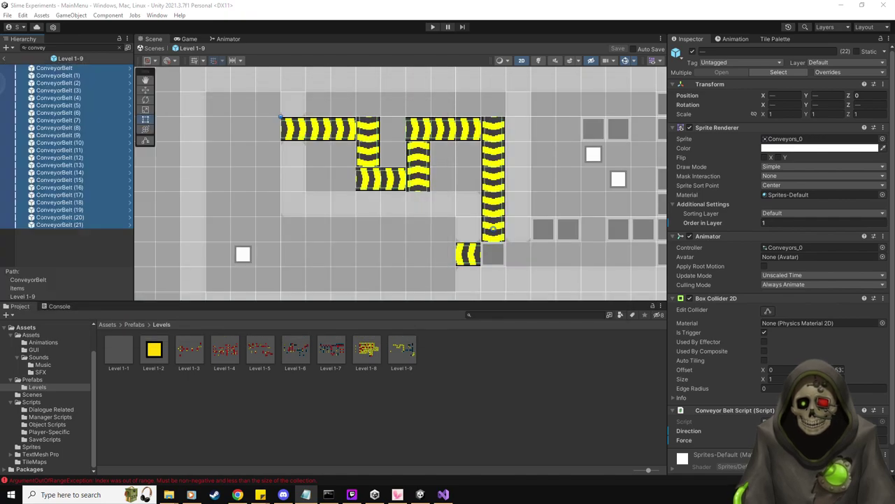
Leave the Level 1-9 prefab and open the source line of the console's index-out-of-range error in Visual Studio.
click(6, 58)
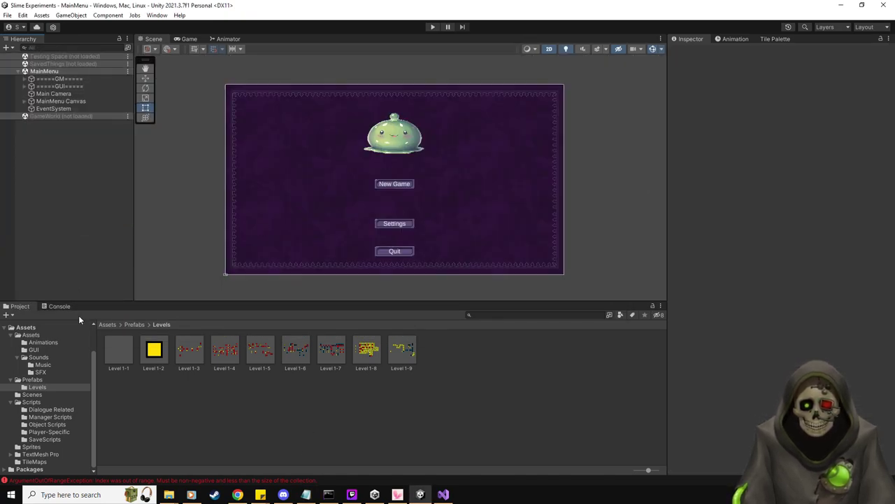
click(59, 306)
click(112, 366)
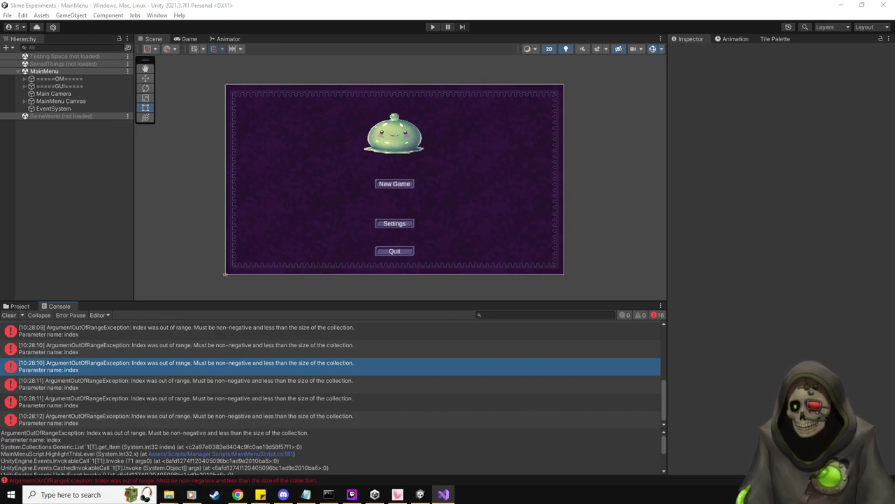
double_click(112, 367)
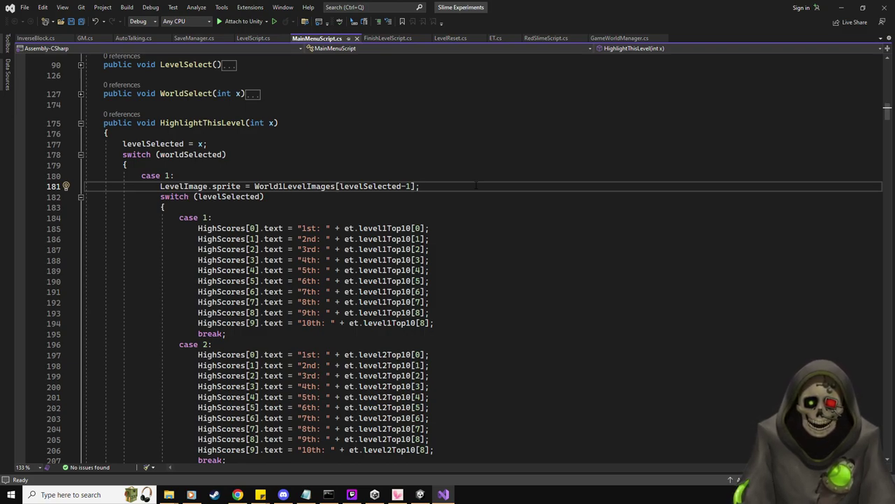
scroll(492, 270, up, 1)
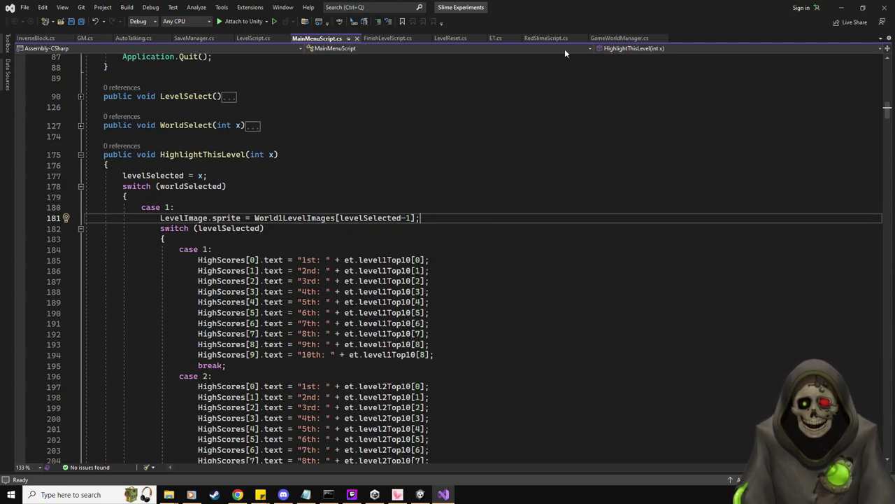
Return to Unity and inspect the World 1 Level Images list in the MainMenu Canvas's Main Menu Script component.
key(alt+Tab)
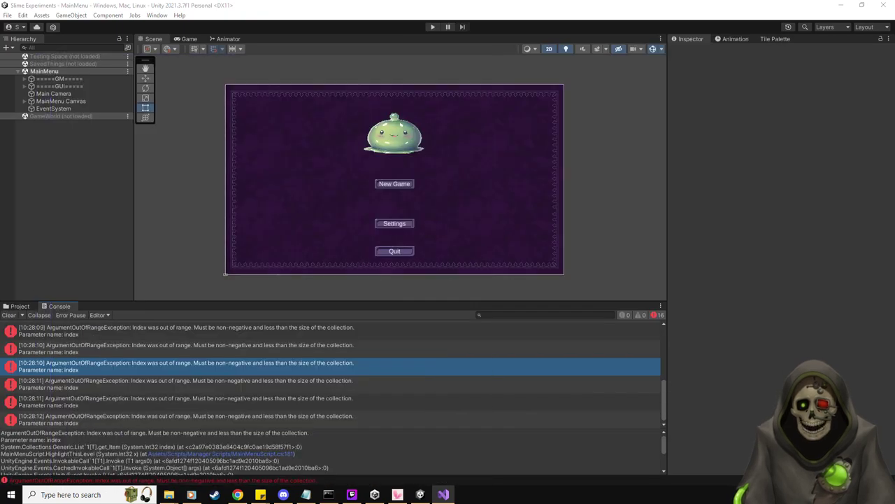
click(74, 85)
click(70, 79)
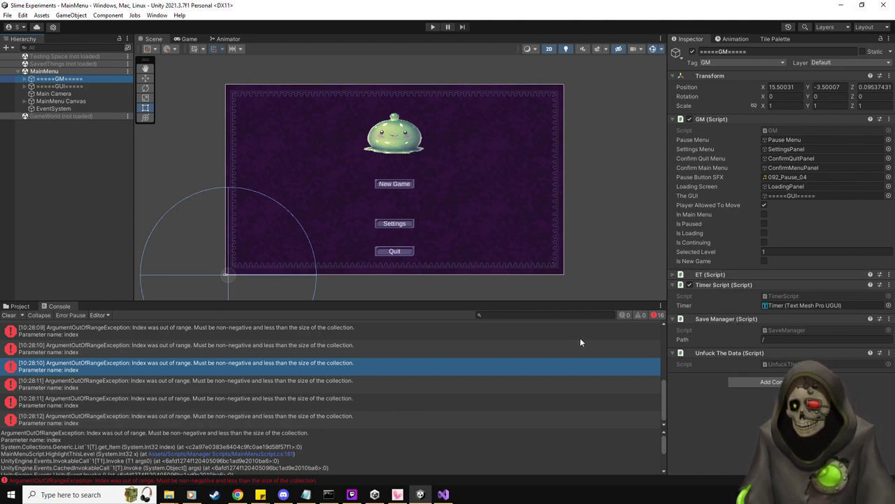
click(84, 102)
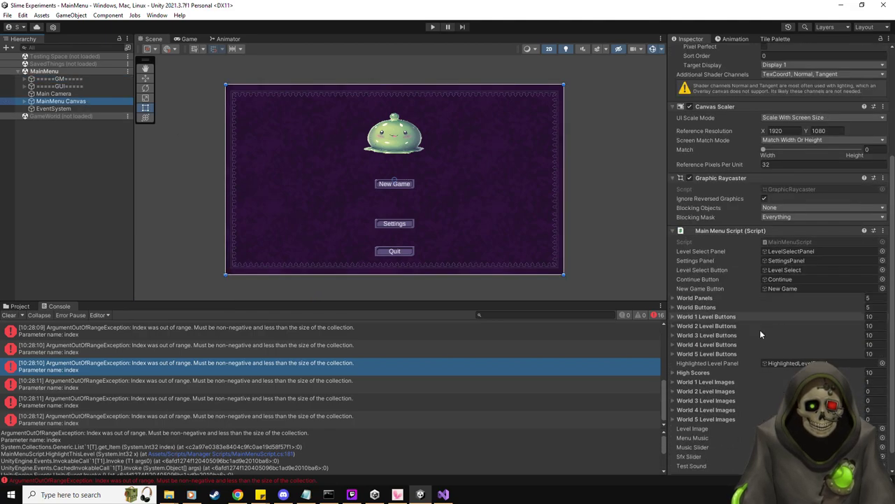
scroll(760, 330, down, 3)
click(724, 362)
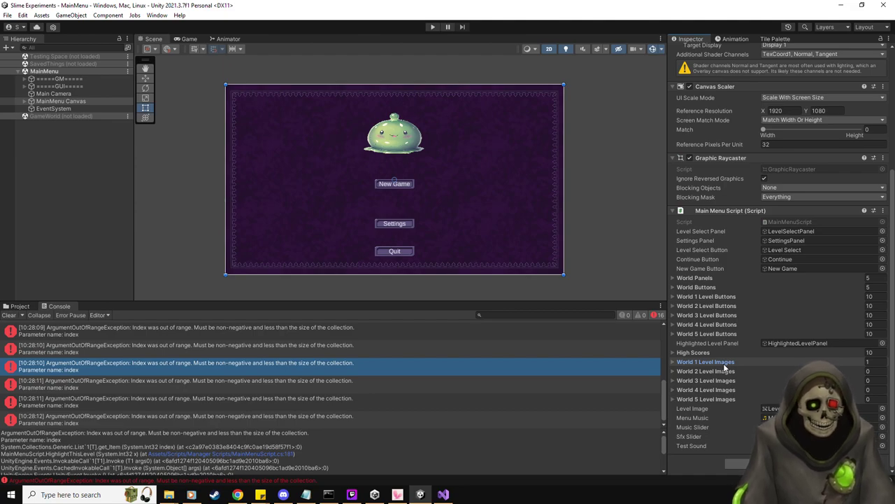
Clear the console and import Wall_Blocks_World2.png through Wall_Blocks_World5.png from File Explorer into the project's Assets/Assets folder.
click(13, 313)
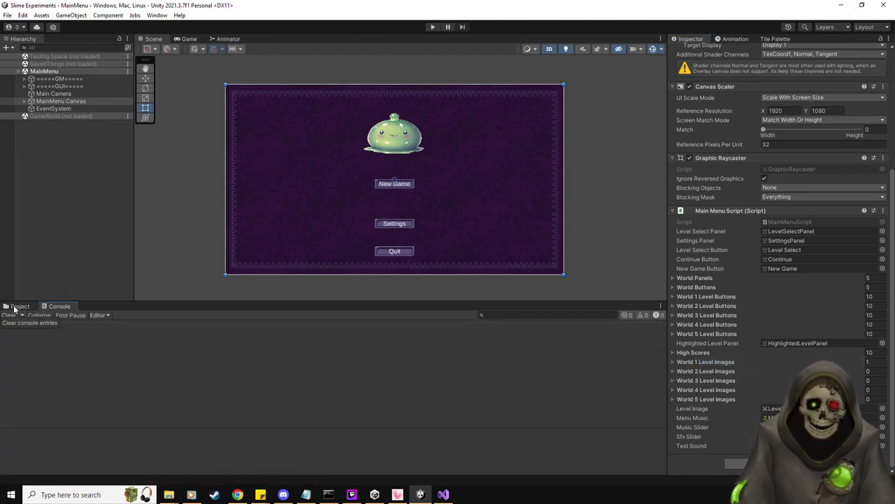
click(15, 306)
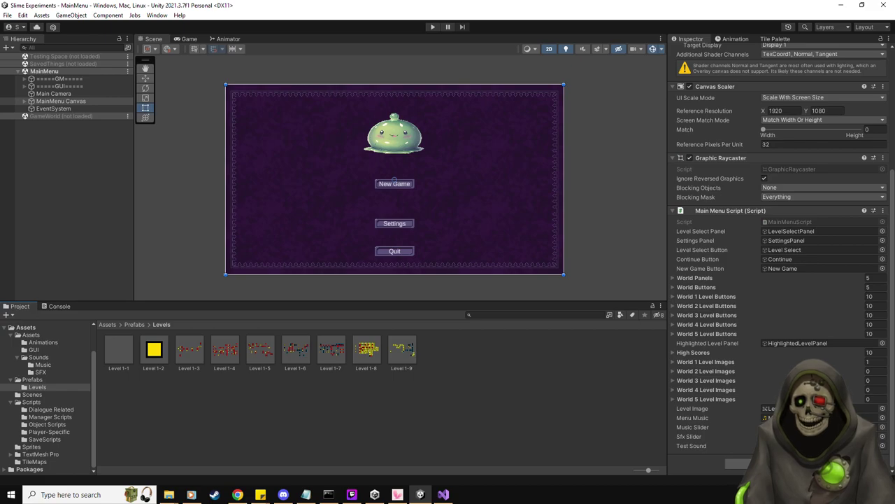
click(31, 335)
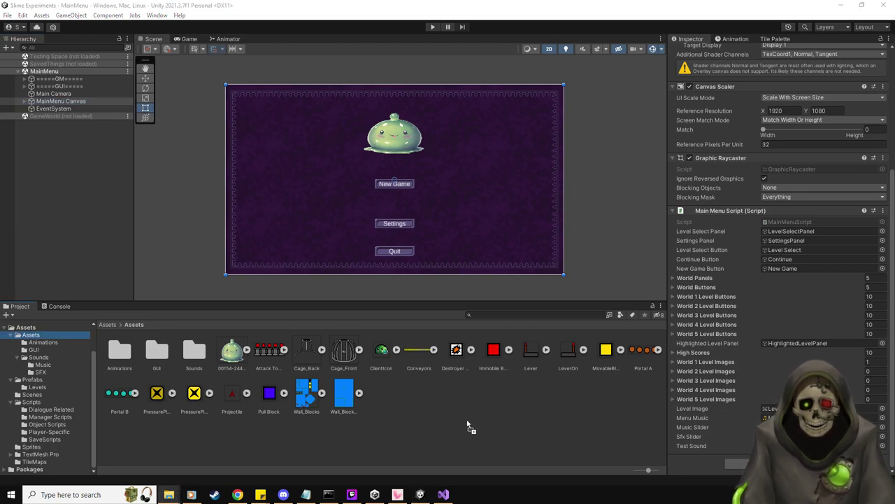
drag(469, 425, 467, 423)
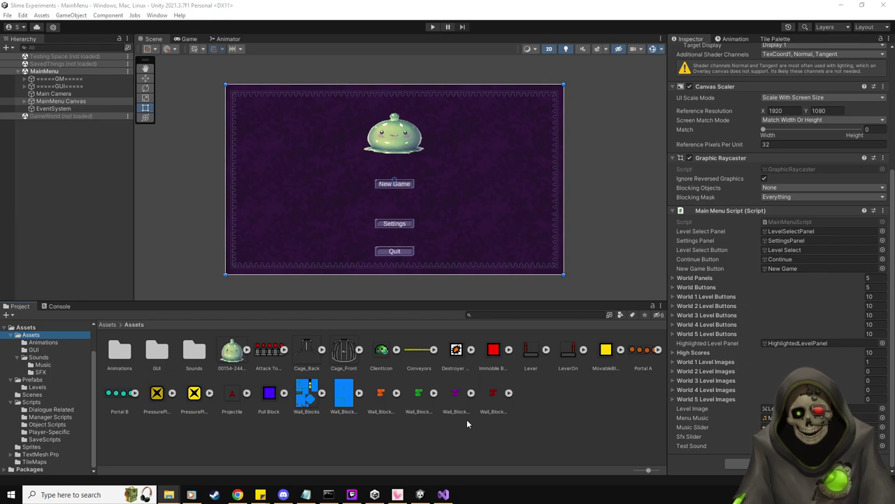
Set Compression to None and Filter Mode to Point (no filter) for the four imported Wall_Blocks_World textures together.
click(382, 398)
shift+click(498, 403)
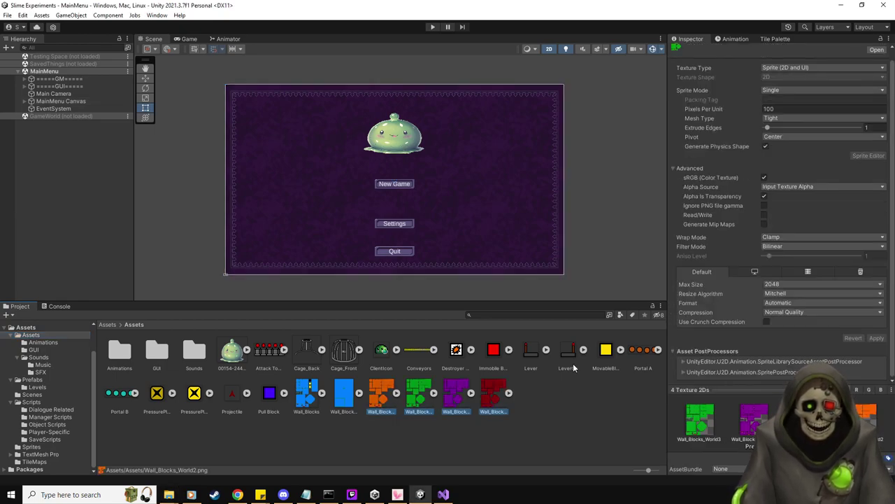
click(804, 312)
click(779, 261)
click(779, 256)
click(784, 267)
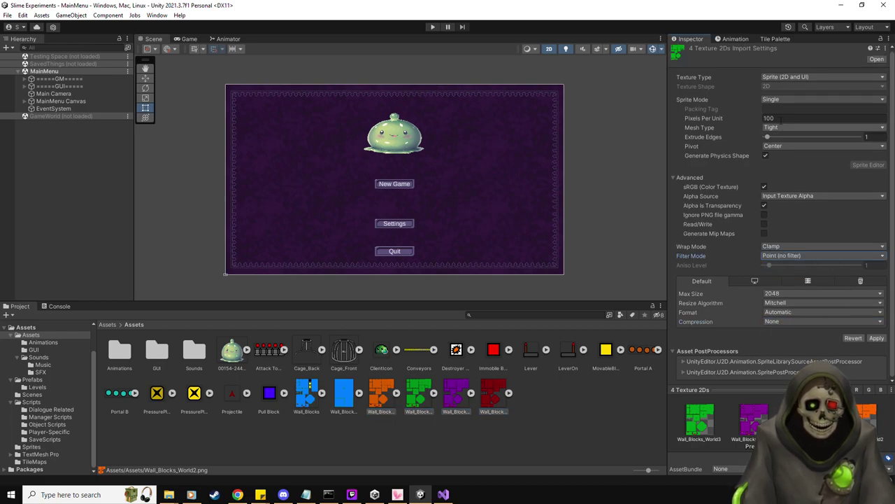
Set the four textures' Sprite Mode to Multiple and Pixels Per Unit to 32, and apply the import settings.
click(782, 100)
click(784, 119)
click(770, 119)
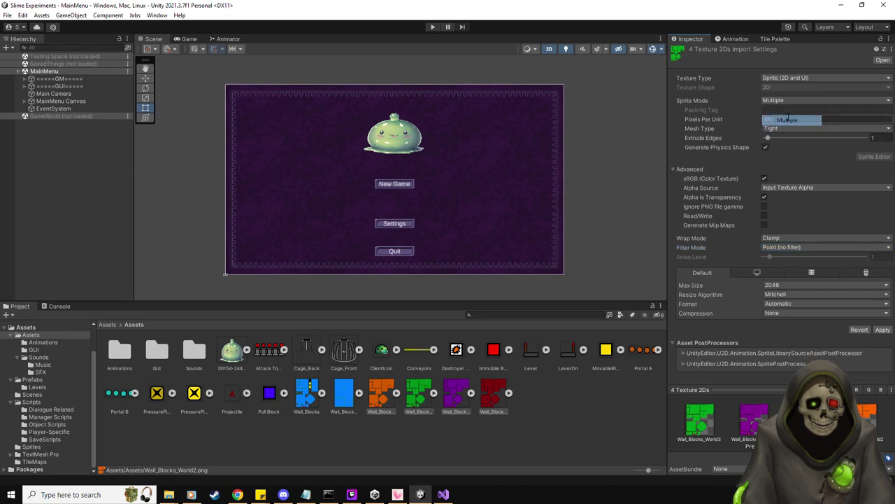
text(32)
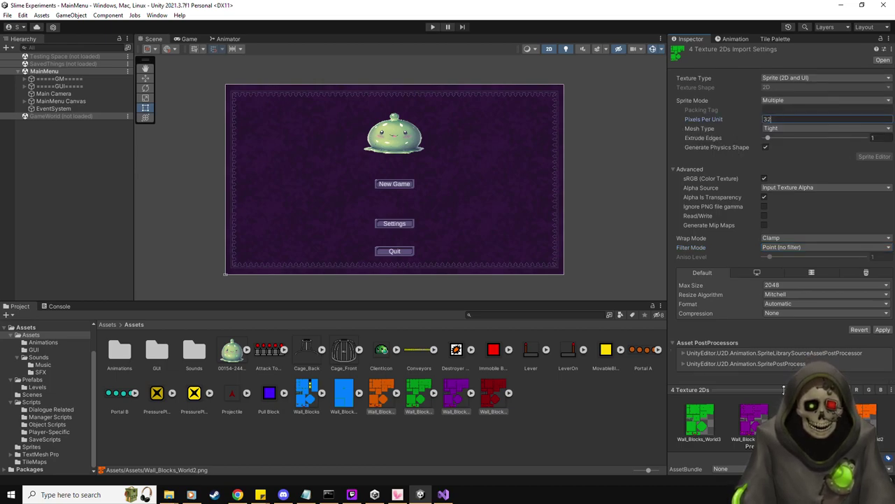
click(882, 329)
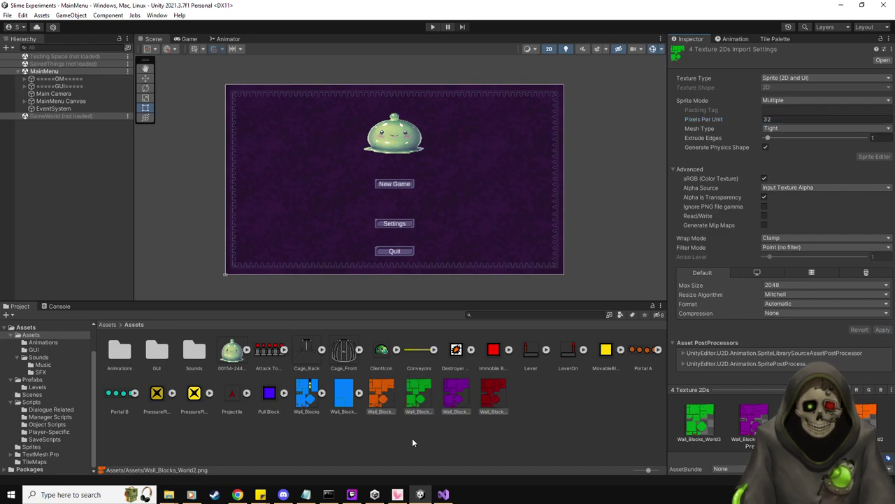
Check the import settings of the World2, World3, World4 and World5 wall block textures one by one.
click(383, 397)
click(419, 397)
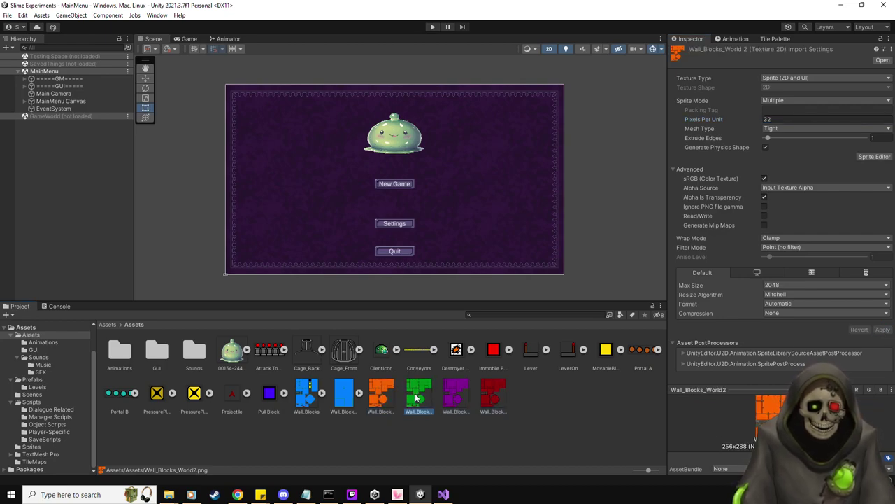
click(460, 402)
click(494, 396)
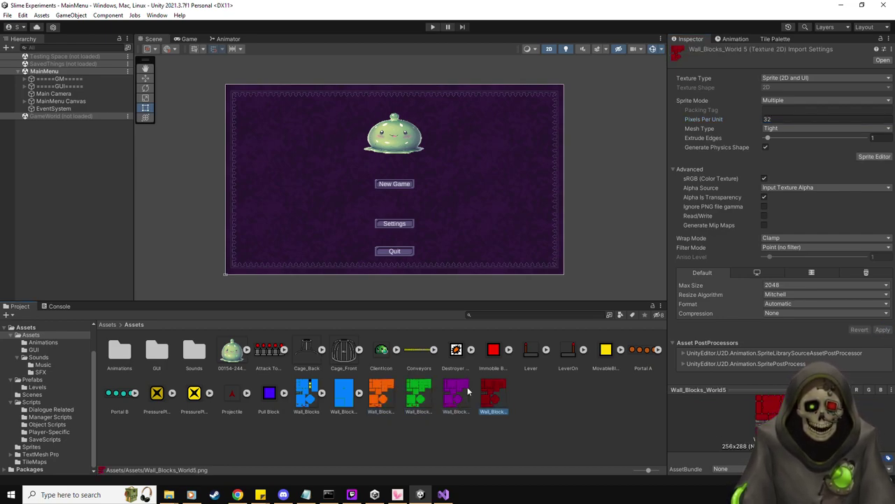
click(384, 397)
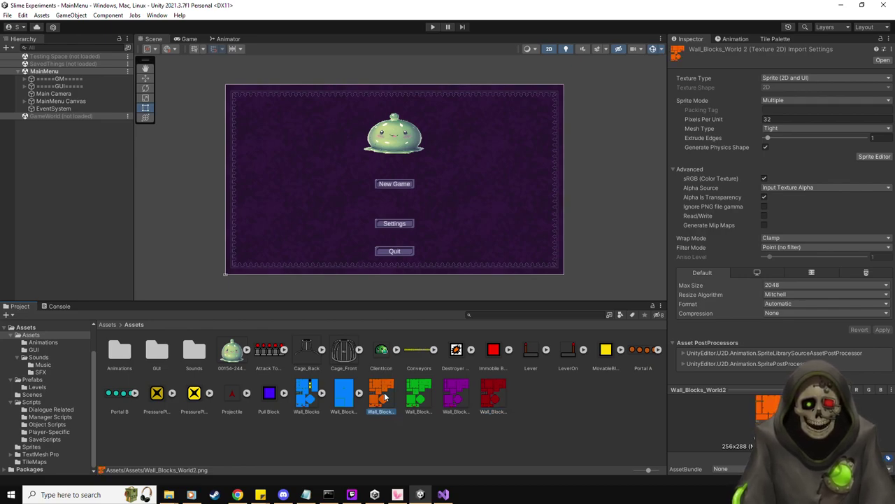
click(422, 398)
click(451, 396)
click(494, 392)
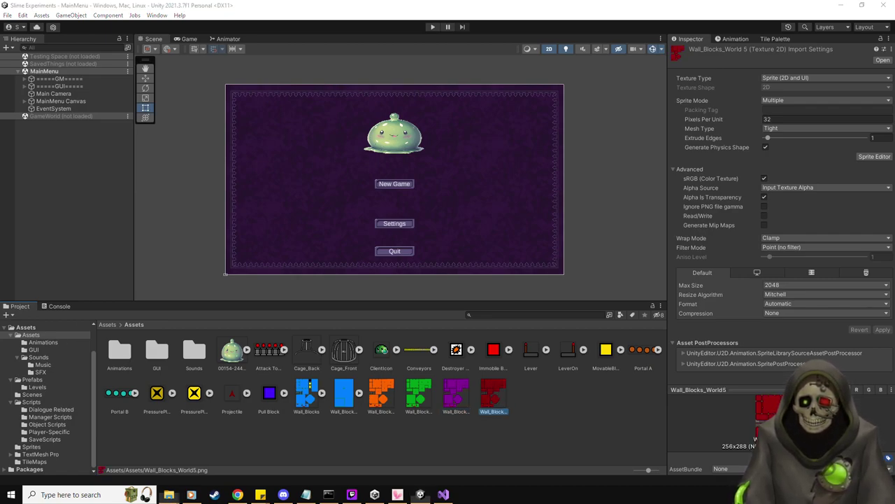
Look over the Wall_Blocks_World7 and Wall_Blocks_World8 images in File Explorer's Slime Experiments Stuff folder, and return to Unity.
click(169, 495)
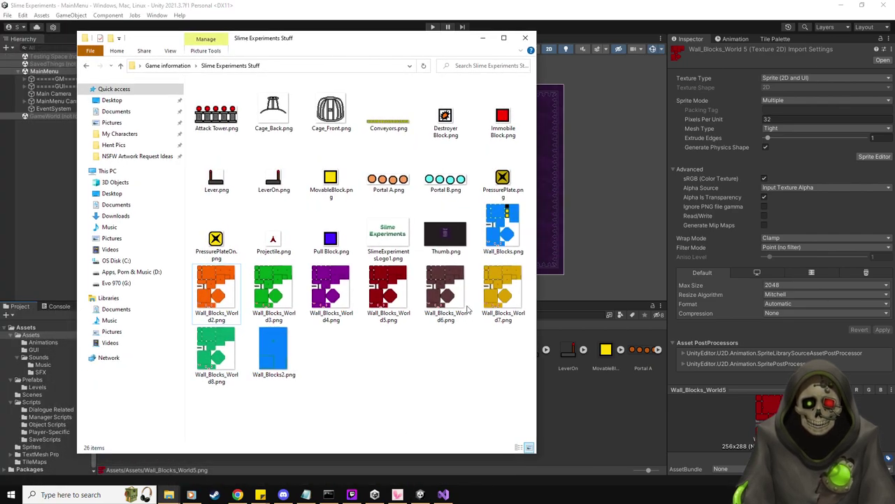
click(502, 297)
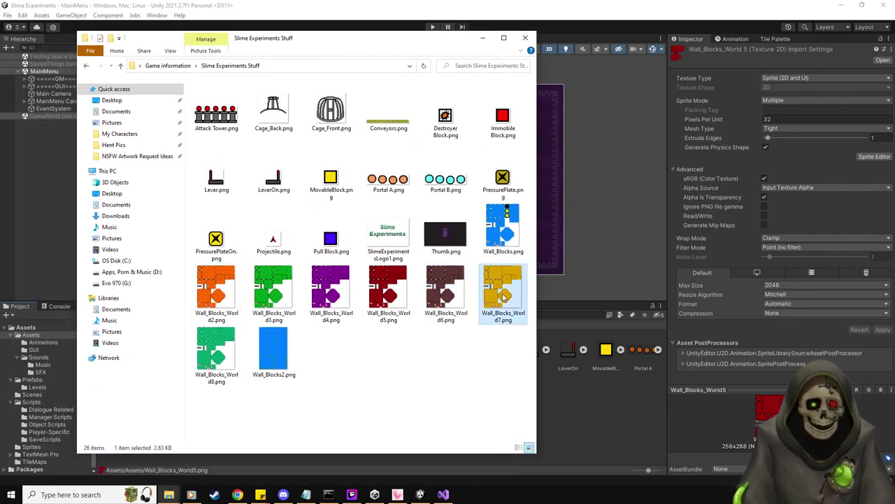
click(228, 353)
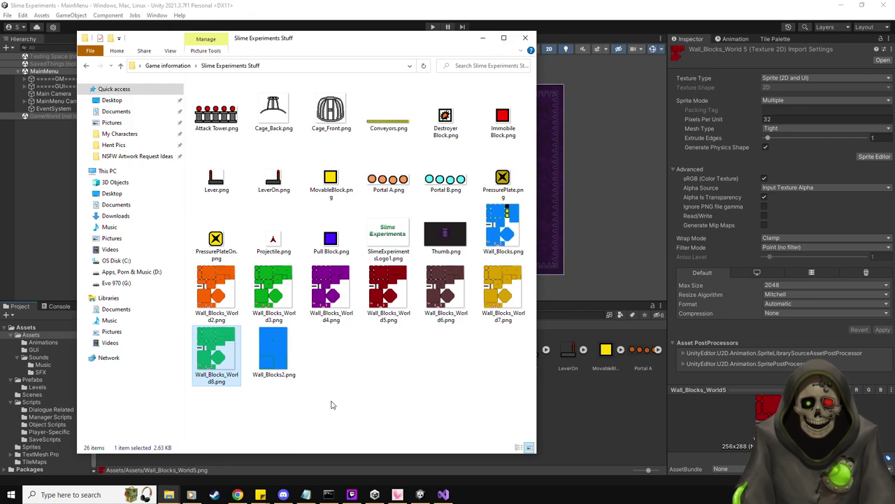
key(alt+Tab)
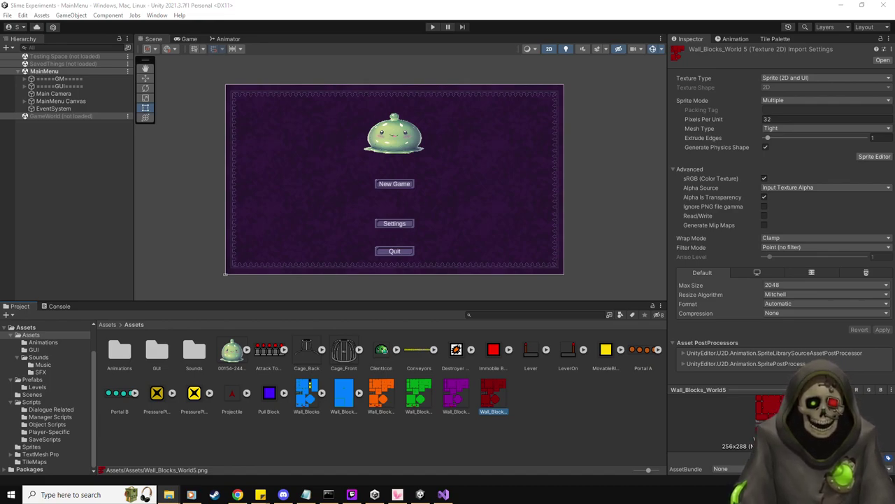
Slice the Wall_Blocks_World2 texture in the Sprite Editor using Grid By Cell Size at 32 by 32 pixels, and apply it.
click(381, 393)
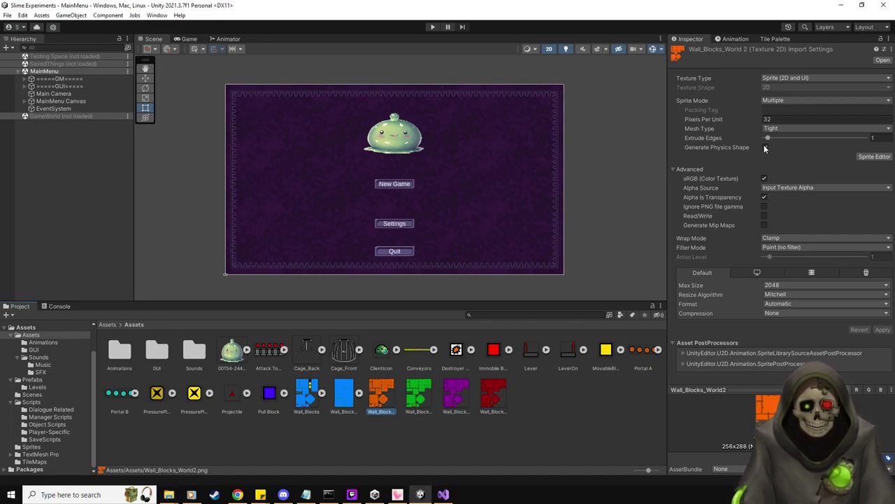
click(873, 156)
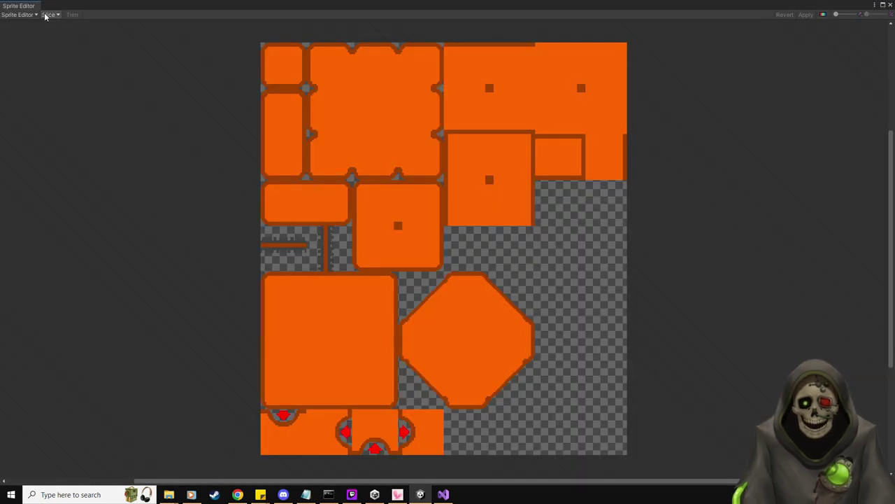
click(48, 15)
click(150, 26)
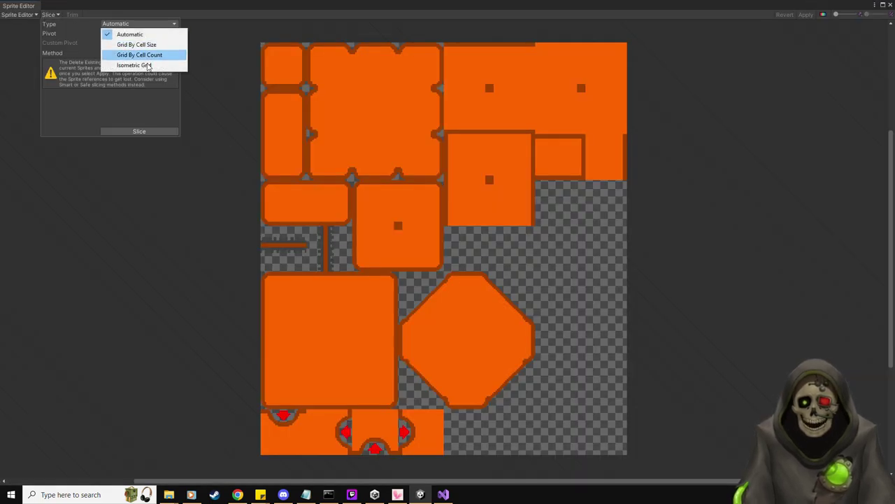
click(137, 44)
click(117, 33)
text(32)
key(Tab)
text(32)
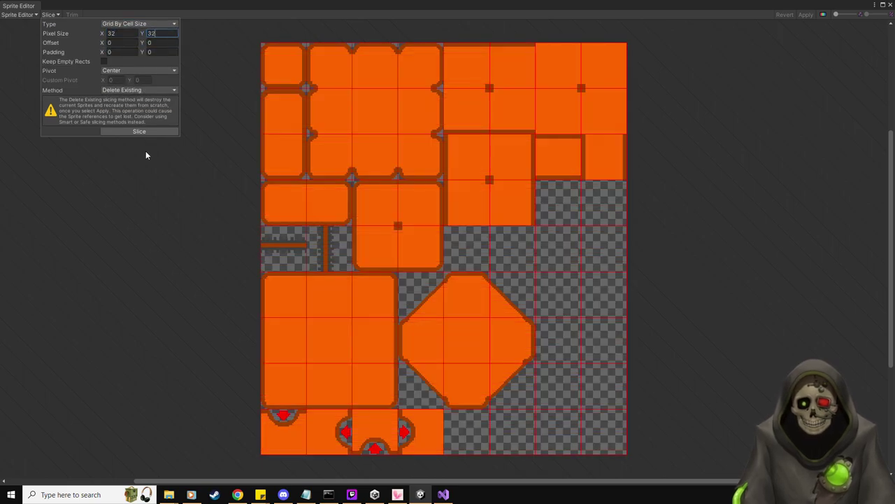
click(146, 130)
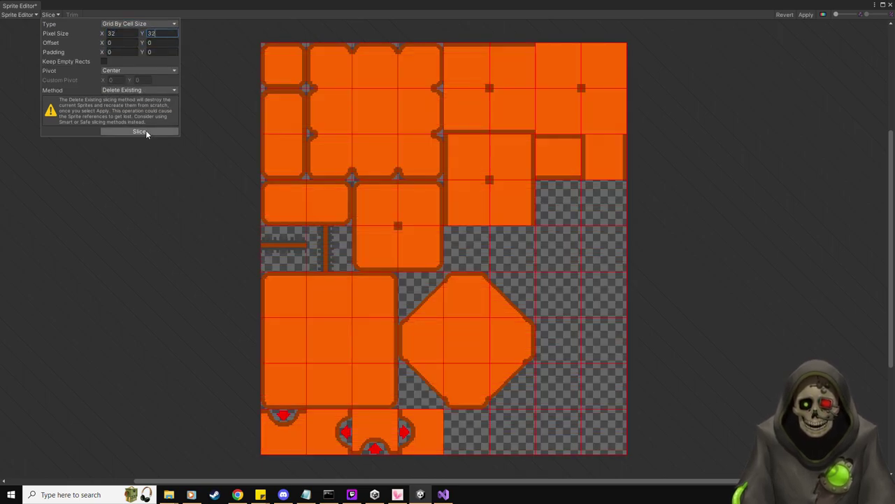
click(806, 15)
click(890, 5)
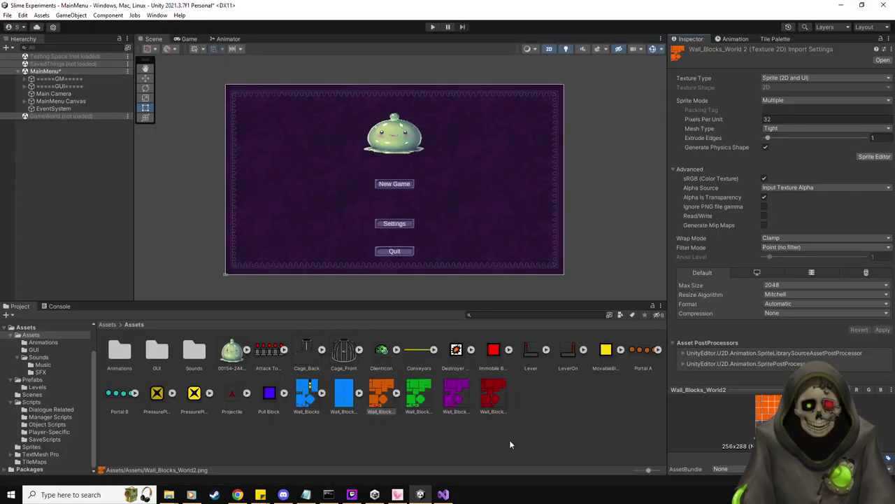
Slice the Wall_Blocks_World3 texture with the same 32 by 32 cell grid and apply it.
click(412, 395)
click(874, 156)
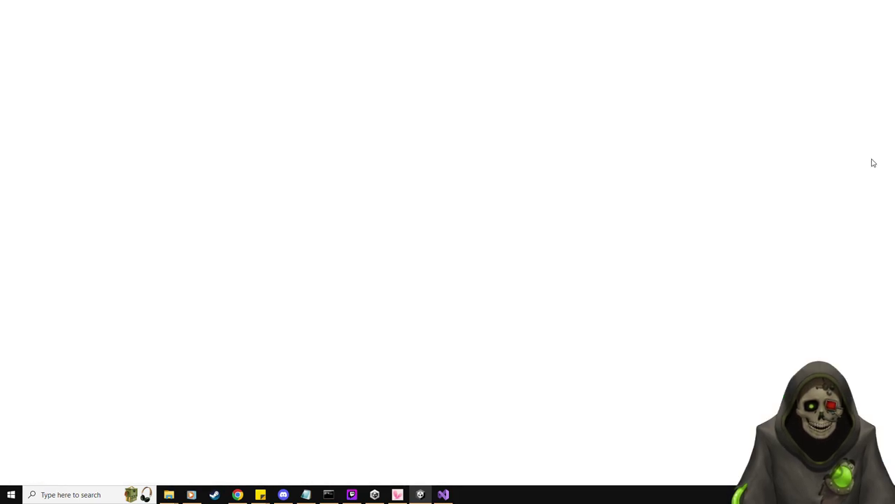
click(48, 14)
click(138, 131)
click(807, 15)
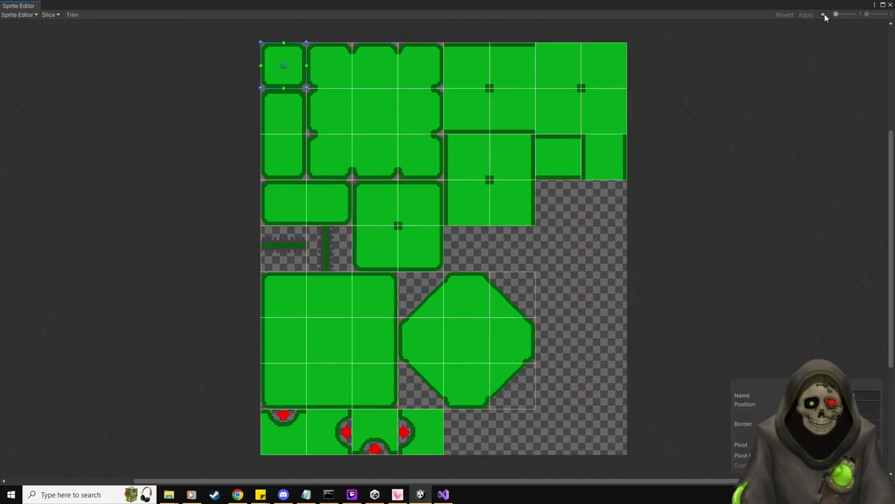
click(891, 5)
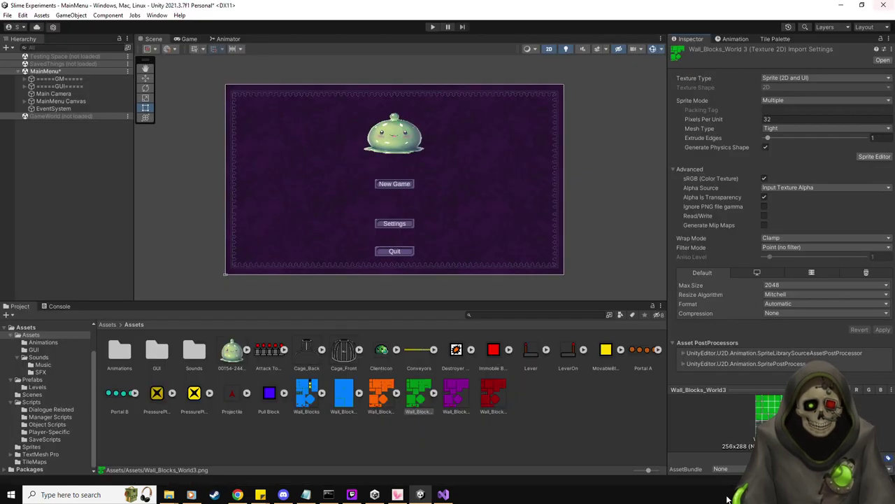
Slice the purple Wall_Blocks_World4 texture into 32 by 32 pixel cells and apply the slicing.
click(456, 395)
click(874, 156)
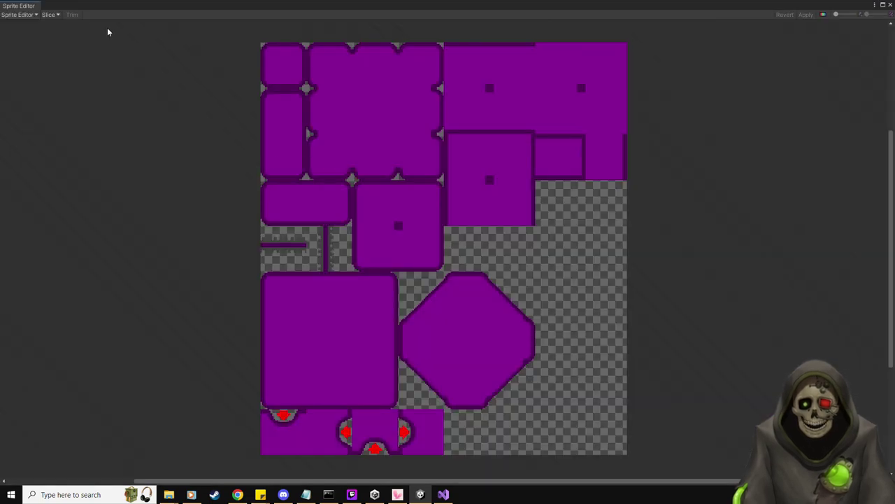
click(50, 15)
click(143, 129)
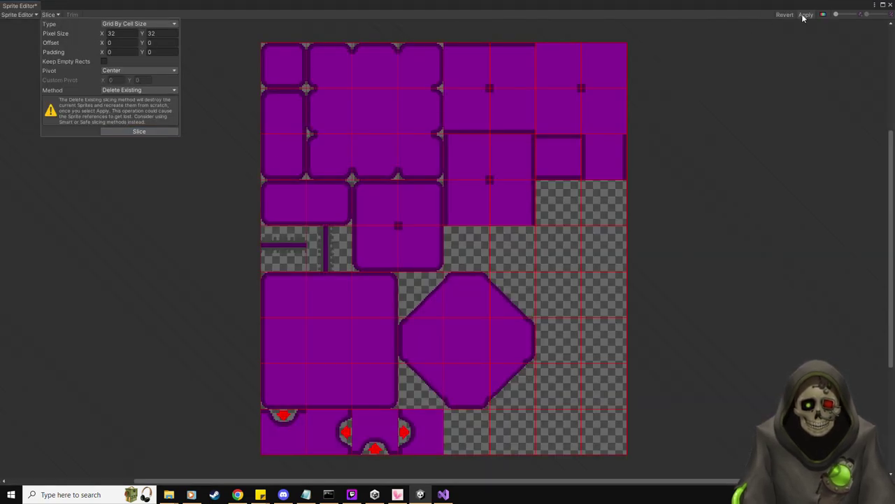
click(891, 5)
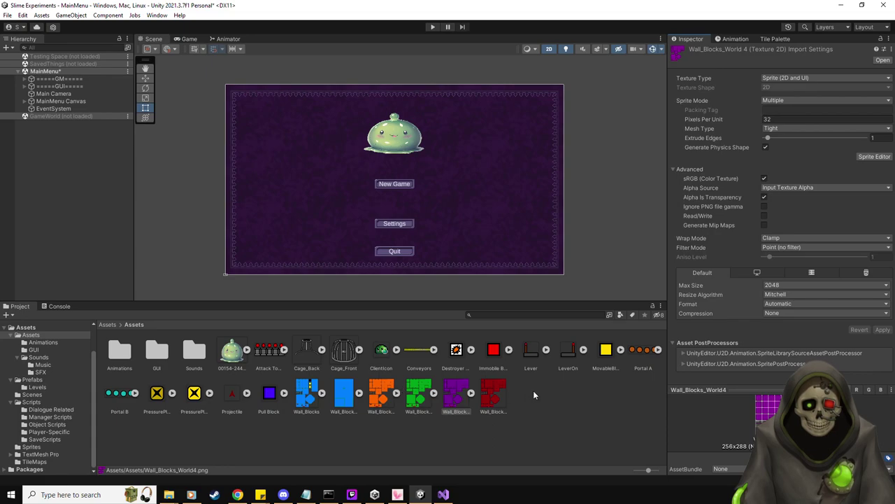
Slice the red Wall_Blocks_World5 texture into 32 by 32 pixel cells, apply the slicing, and close the Sprite Editor.
click(874, 156)
click(53, 15)
click(138, 130)
click(806, 14)
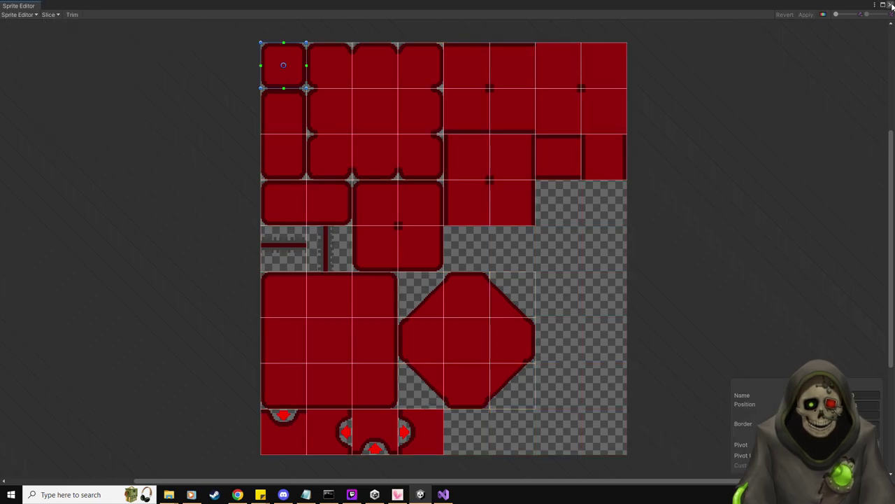
click(891, 5)
key(alt+Tab)
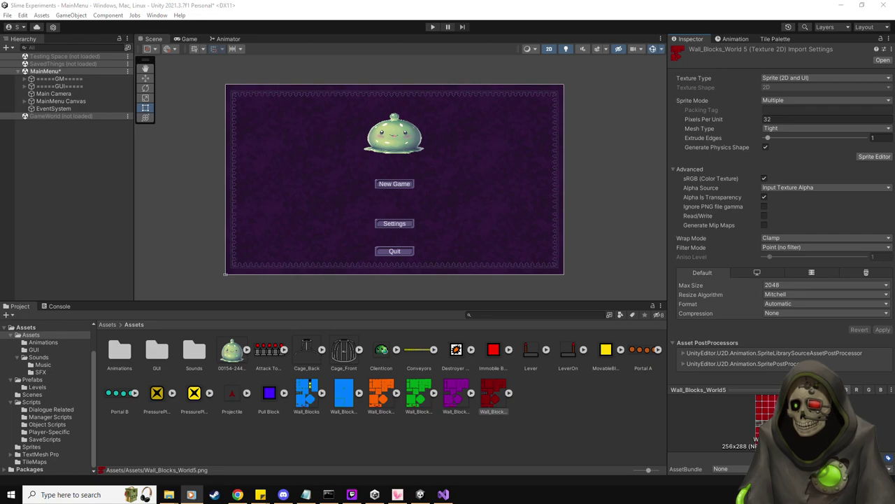
Import the SlimeExperimentsLogo1 image from File Explorer into the project's GUI assets folder.
key(alt+Tab)
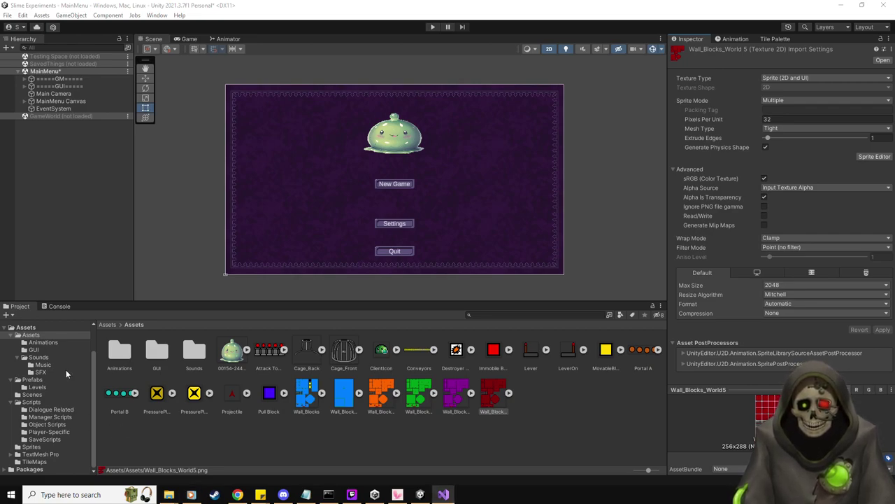
click(34, 349)
click(286, 425)
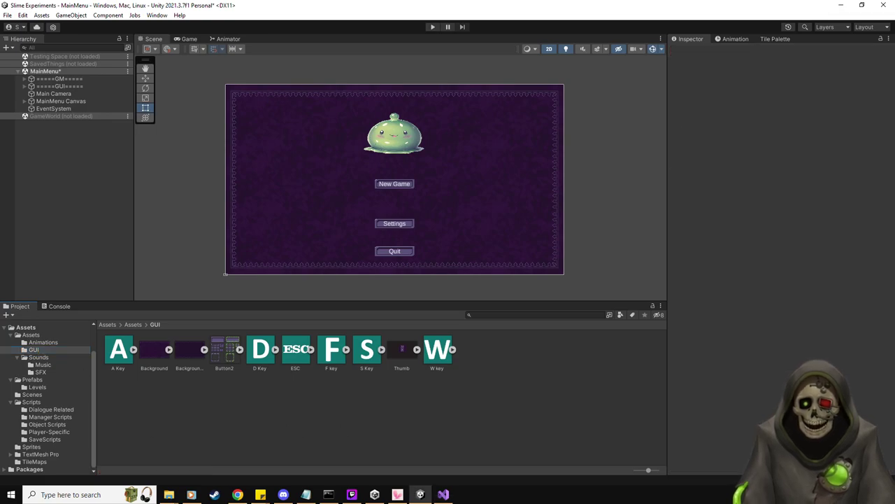
key(alt+Tab)
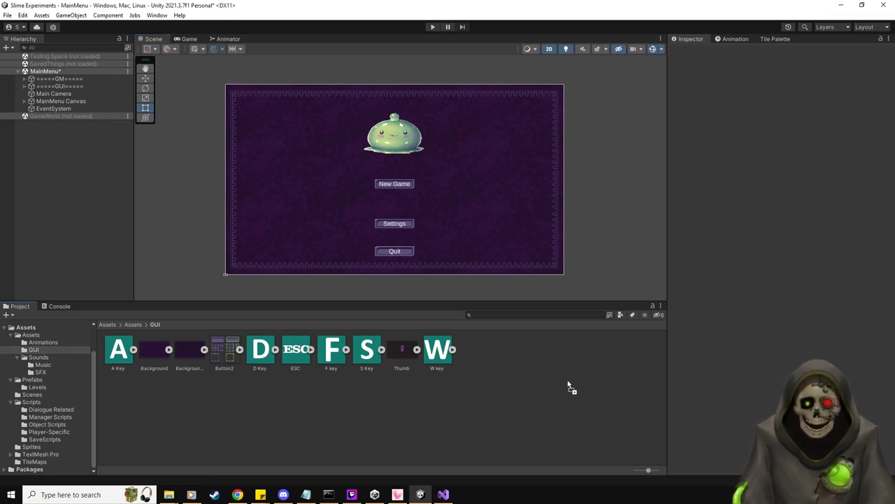
Create a folder named Level Screenshots inside the GUI assets folder.
right_click(387, 412)
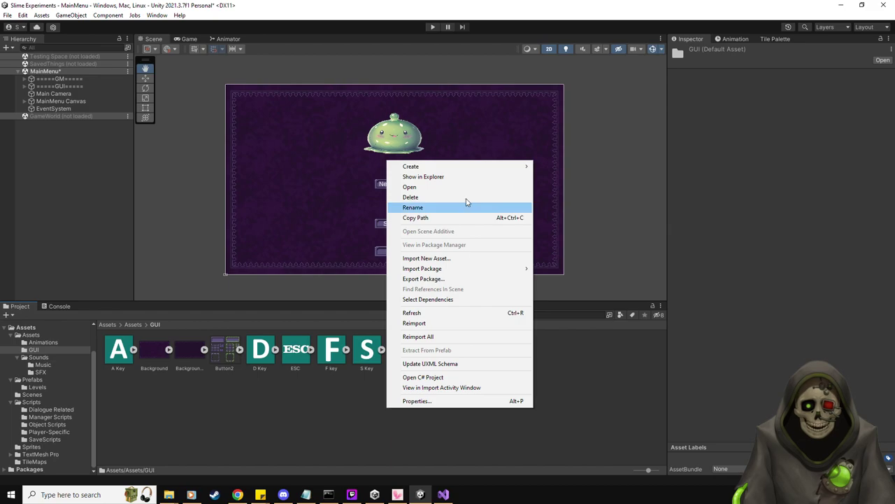
mouse_move(448, 167)
click(572, 72)
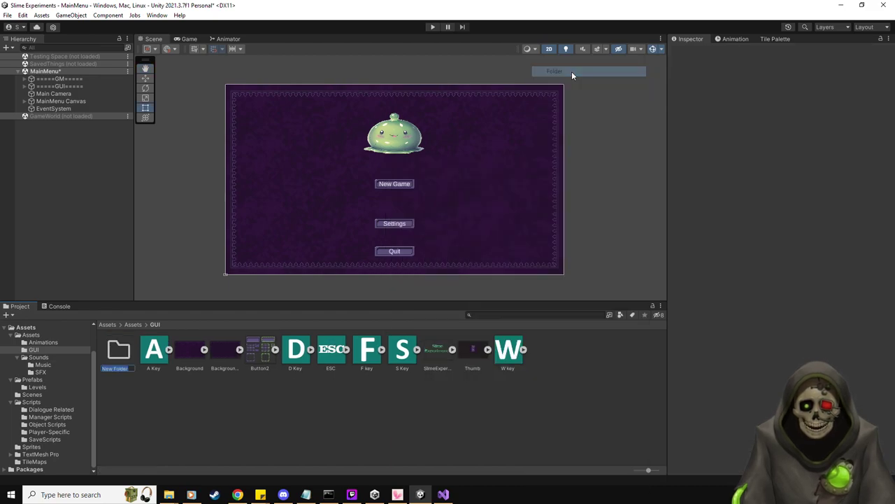
key(BackSpace)
text(Level Screenshots)
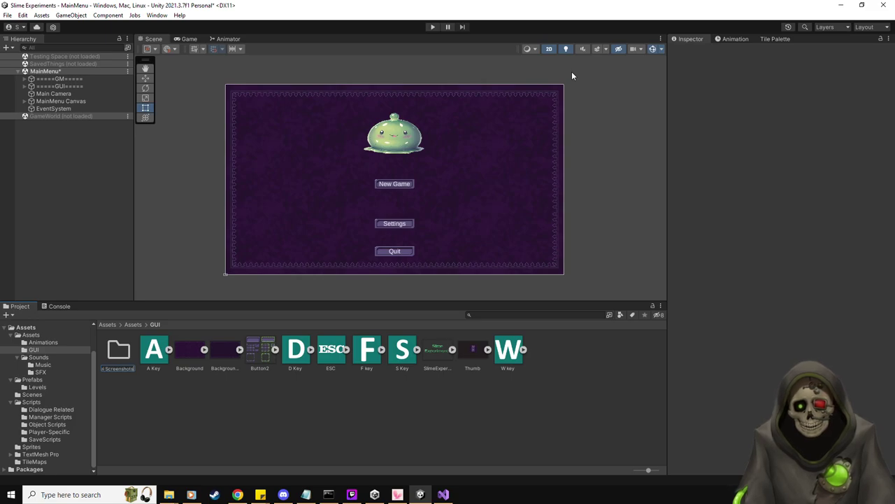
key(Return)
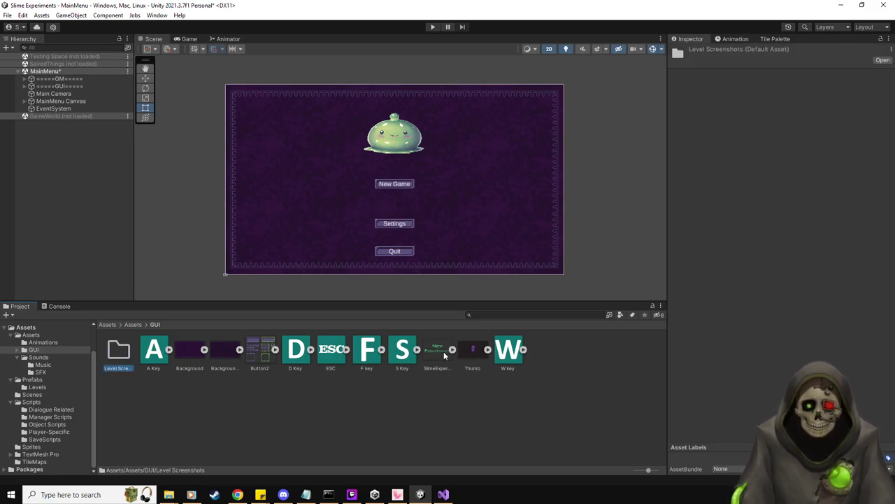
Set the SlimeExperimentsLogo1 texture to no compression, Point (no filter) filtering and 32 pixels per unit, and apply the import settings.
click(437, 351)
click(821, 321)
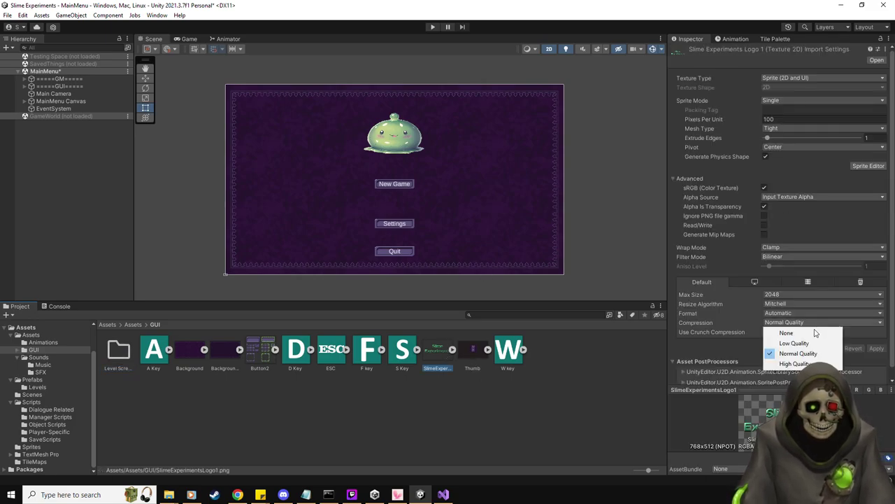
click(787, 332)
click(784, 256)
click(778, 264)
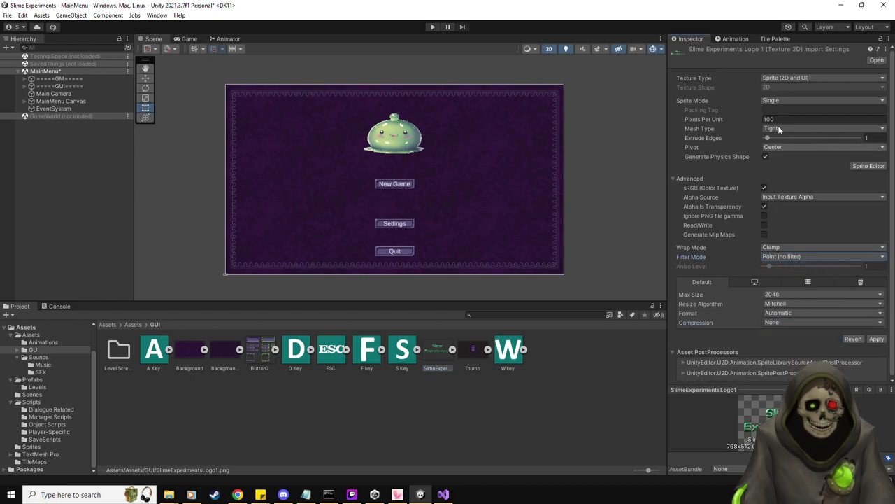
click(780, 118)
text(32)
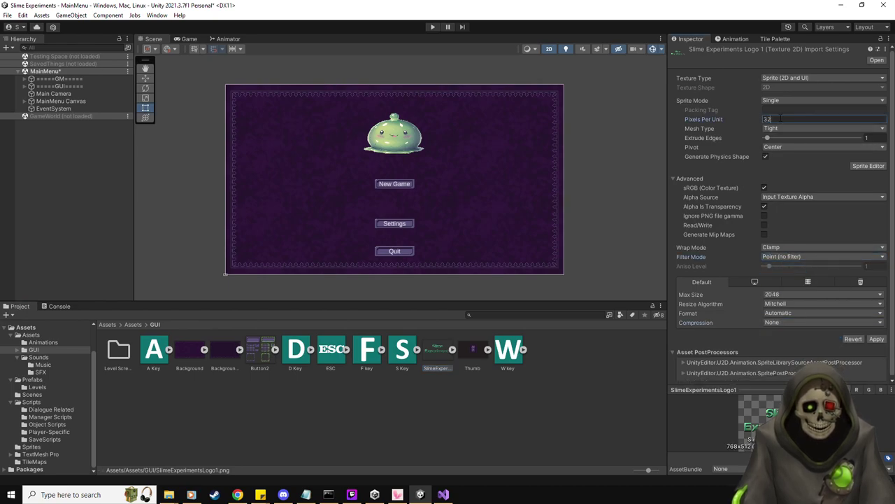
click(877, 338)
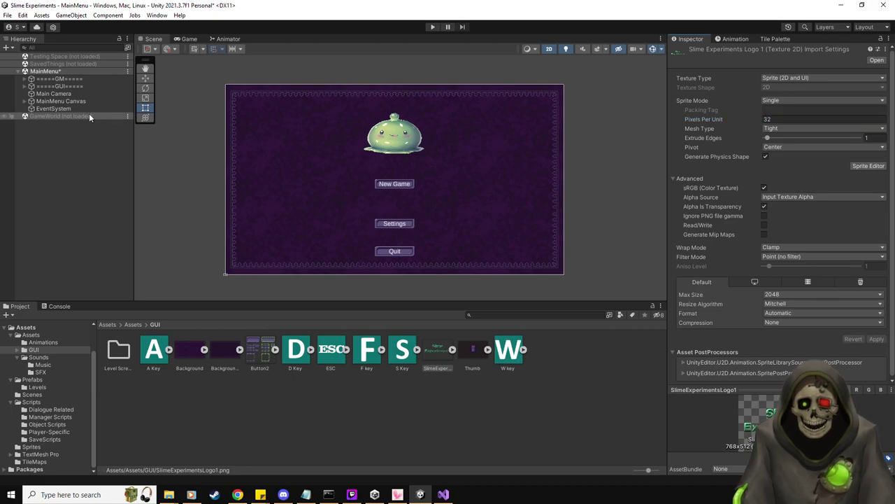
Assign SlimeExperimentsLogo1 as the source image of the TitleLogo object in the MainMenu Canvas.
click(25, 102)
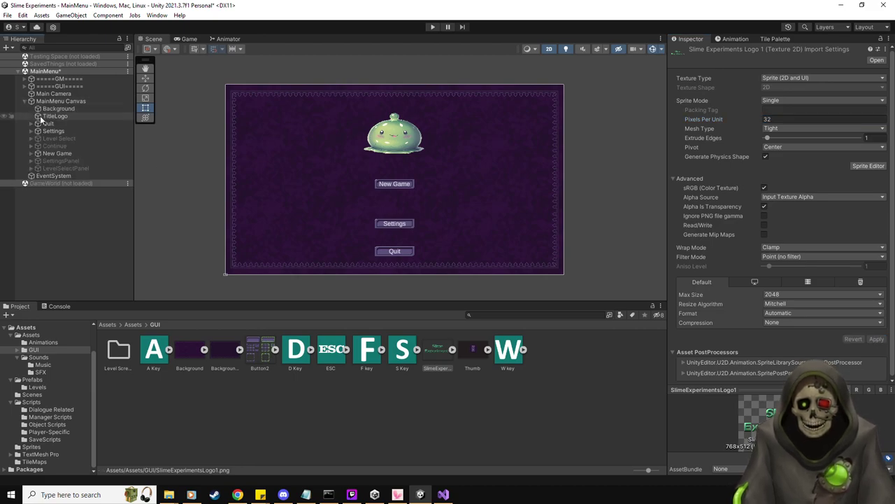
click(42, 116)
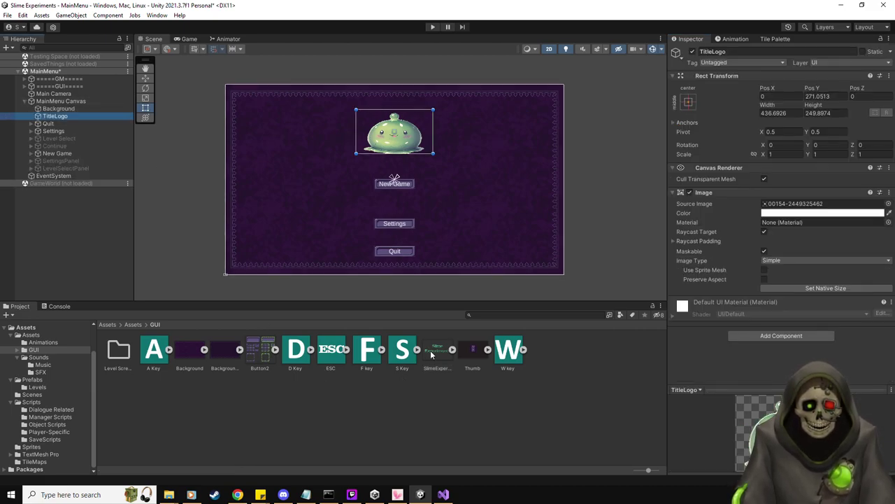
drag(763, 219, 796, 204)
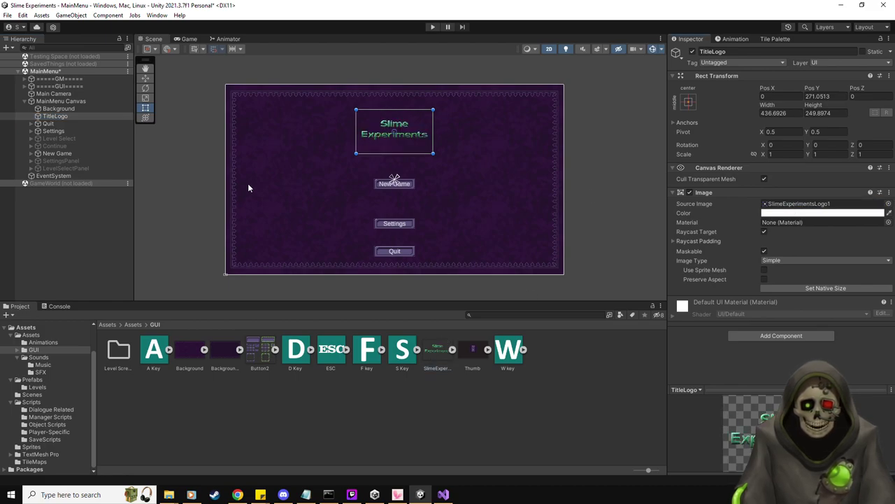
Resize the TitleLogo image to a width of 765 and a height of 512.
drag(433, 153, 432, 160)
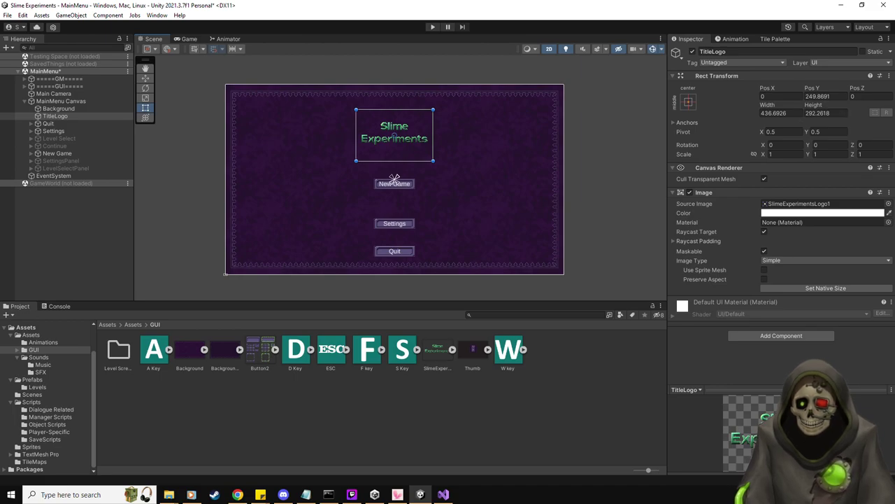
key(super+e)
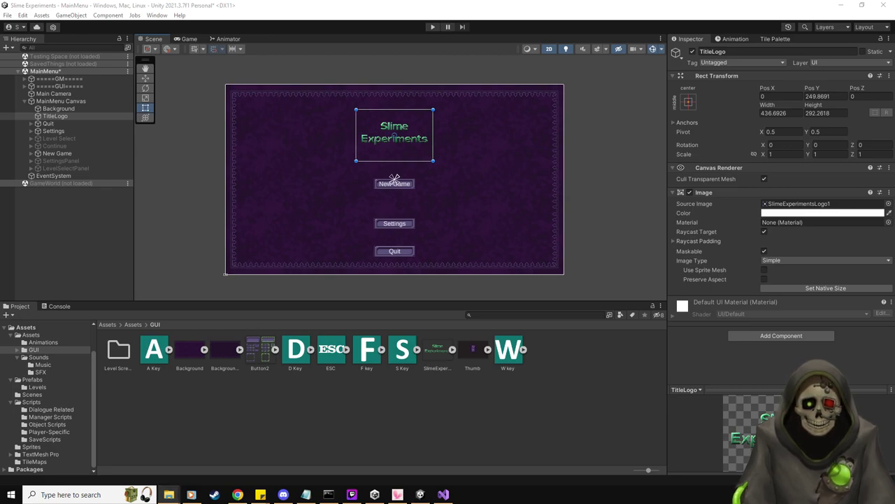
click(795, 113)
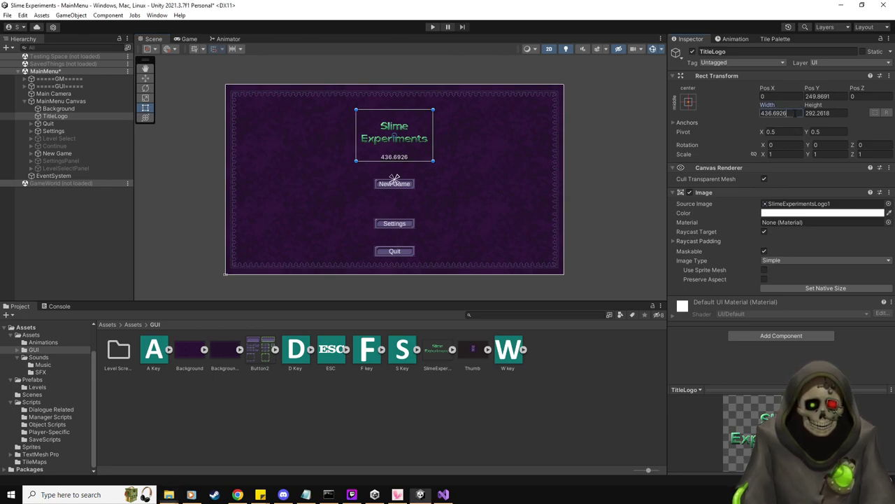
key(ctrl+a)
text(765)
key(Tab)
text(512)
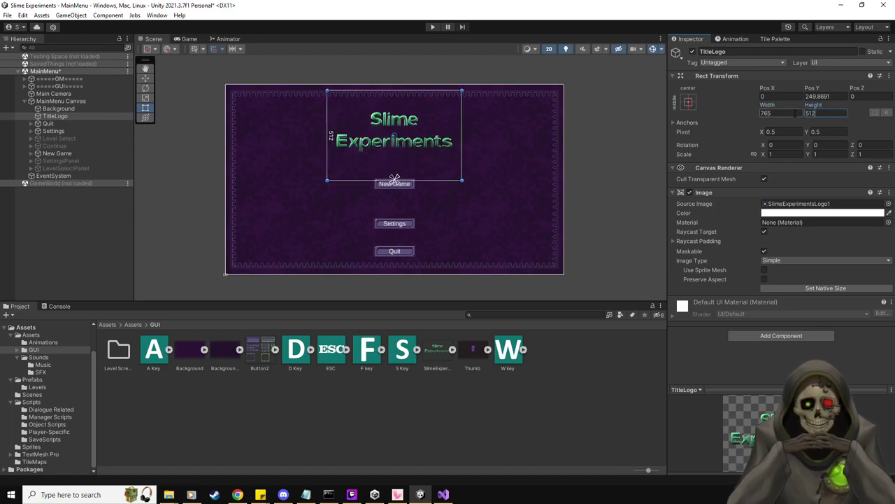
Enlarge the TitleLogo proportionally to about 1141 by 764 and centre it horizontally with Pos X 0.
drag(462, 182, 512, 196)
drag(326, 89, 296, 71)
click(785, 96)
text(0)
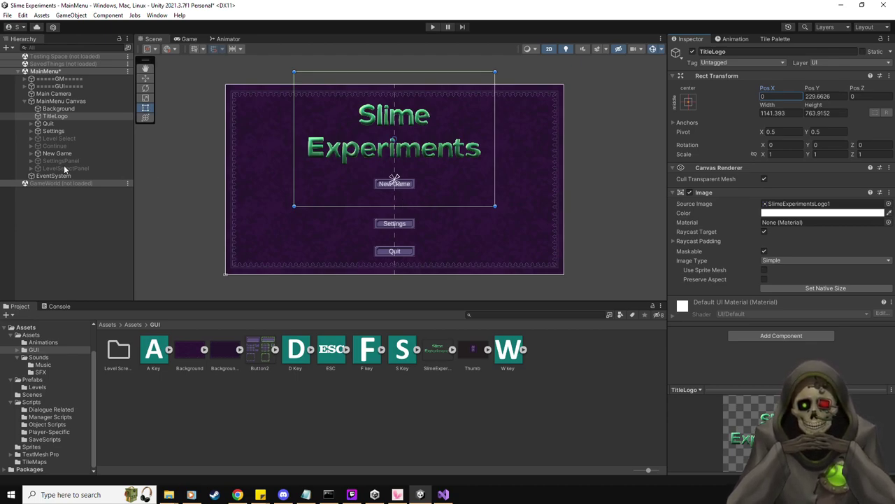
Turn off Raycast Target on the TitleLogo's Image component.
click(838, 63)
click(690, 4)
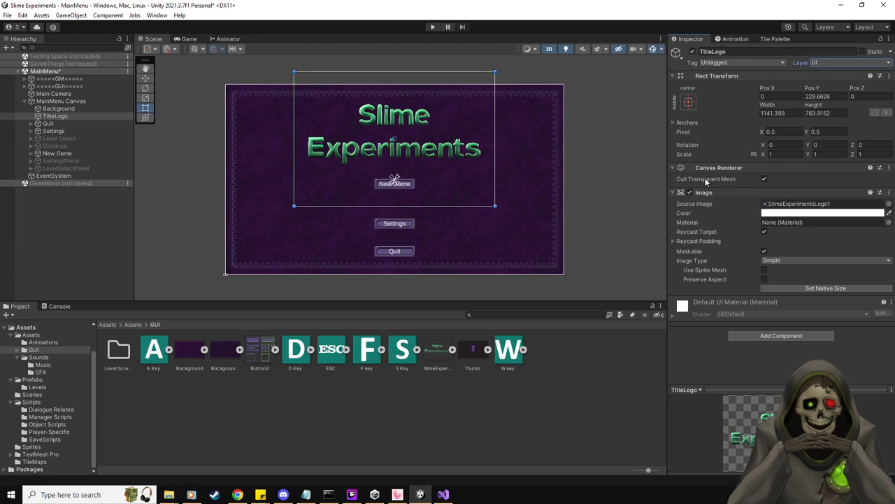
click(764, 232)
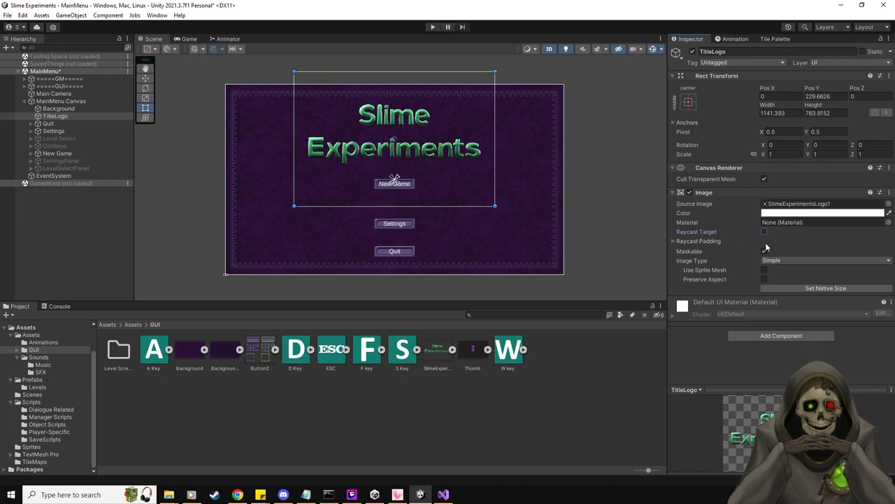
click(681, 241)
click(682, 240)
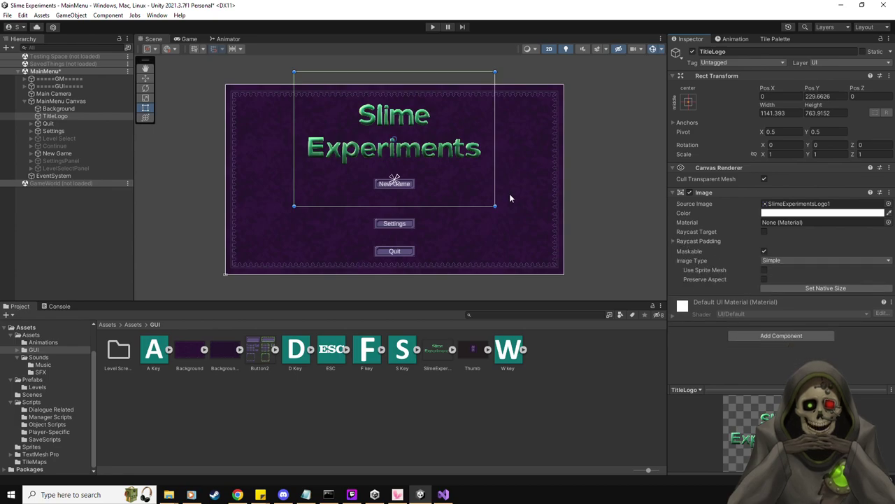
Playtest the main menu by starting a new game under the enlarged logo, pause the level, and stop play mode.
click(432, 27)
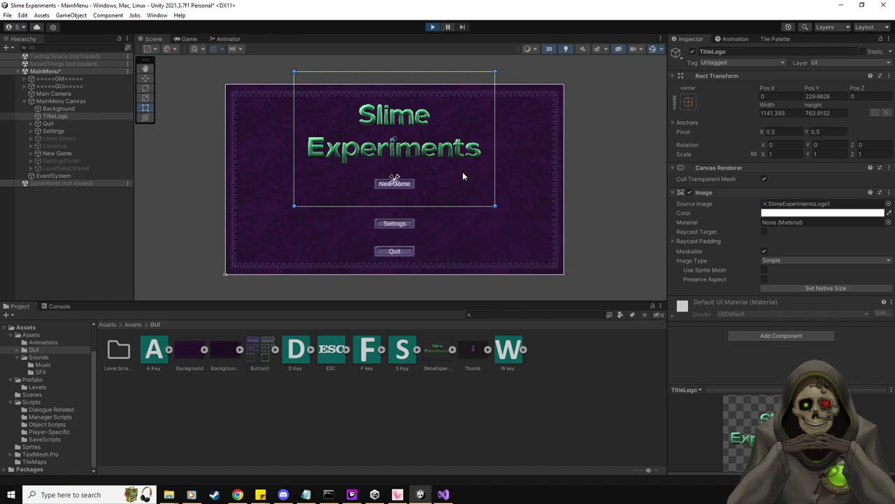
click(405, 182)
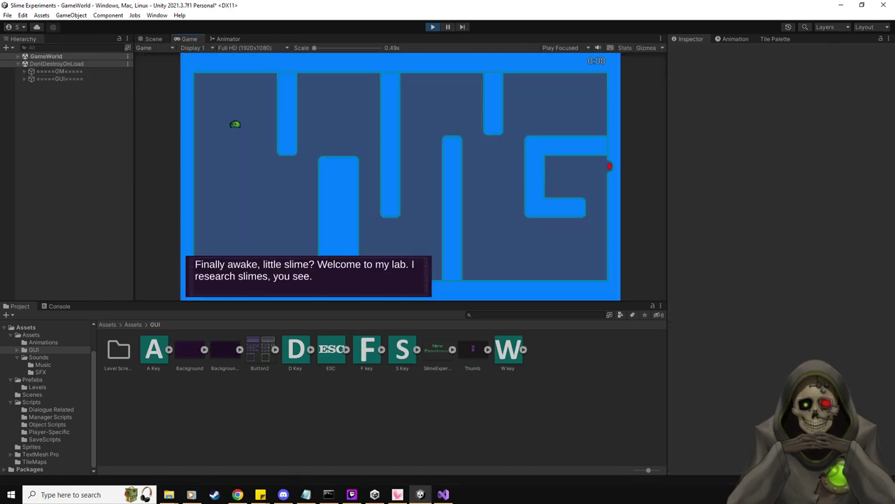
key(Escape)
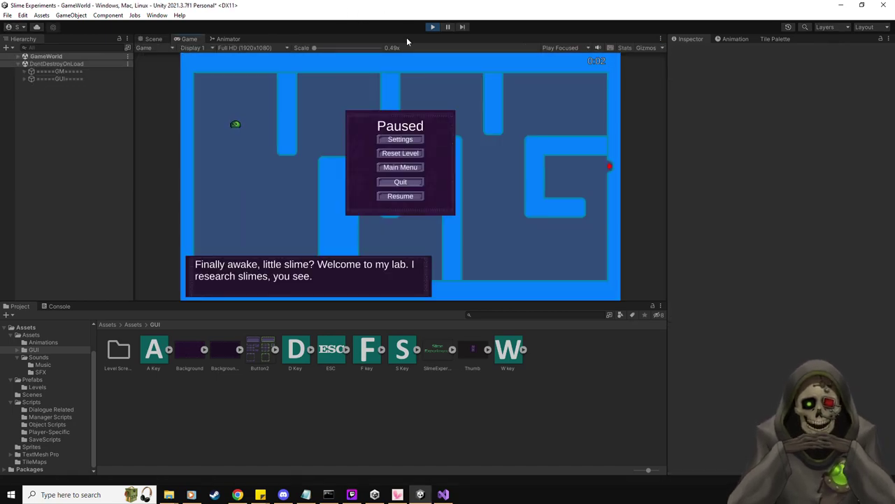
click(432, 26)
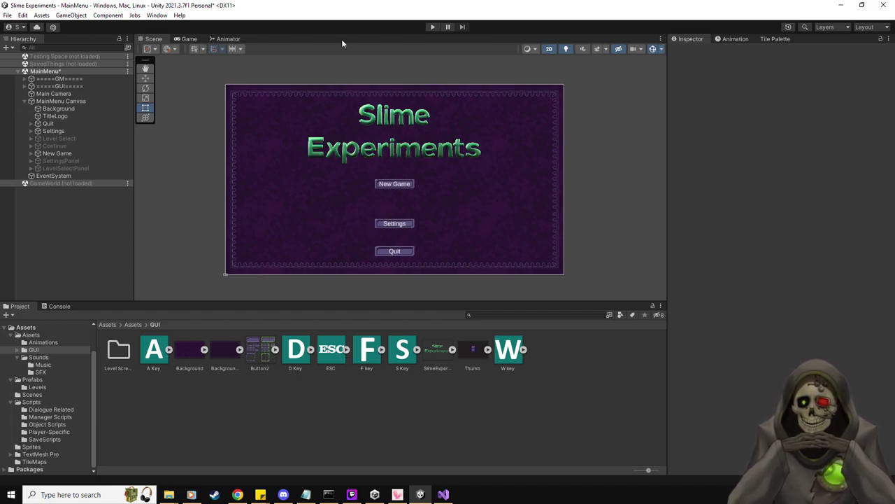
Examine the Slime Experiments logo on the main menu up close and within the full menu layout.
key(super+e)
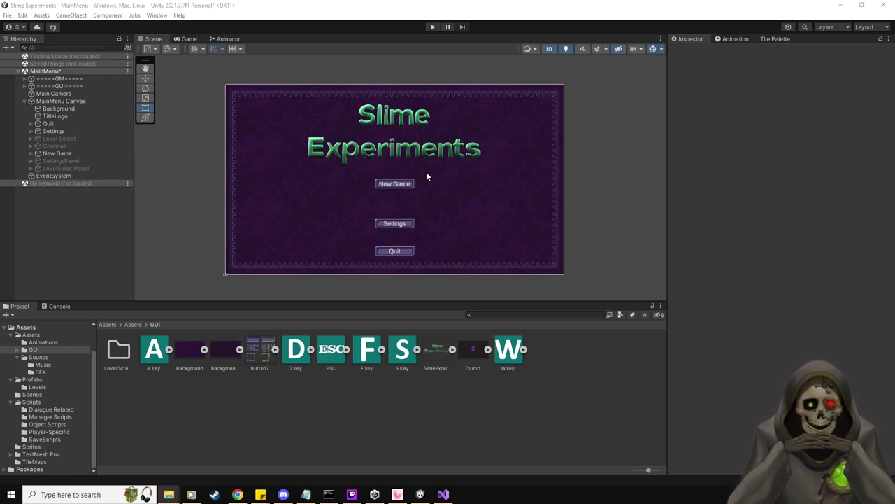
scroll(426, 172, up, 3)
middle_drag(423, 176, 439, 172)
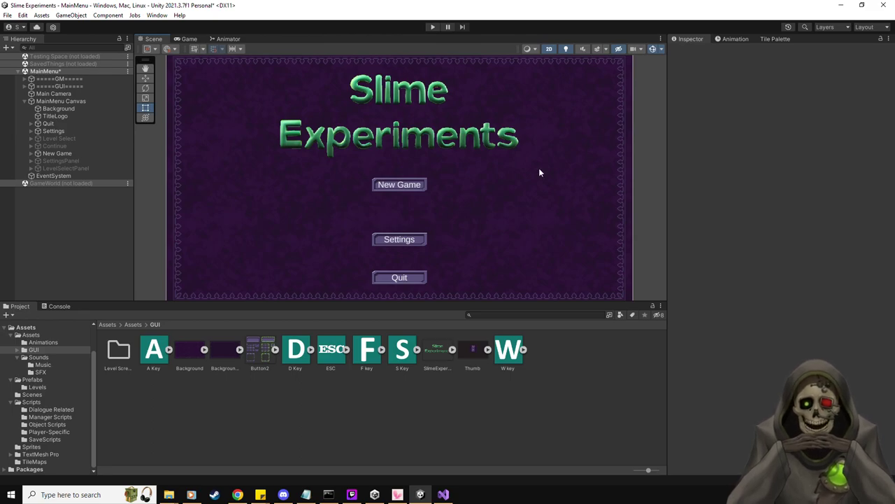
scroll(538, 172, up, 2)
middle_drag(466, 196, 509, 252)
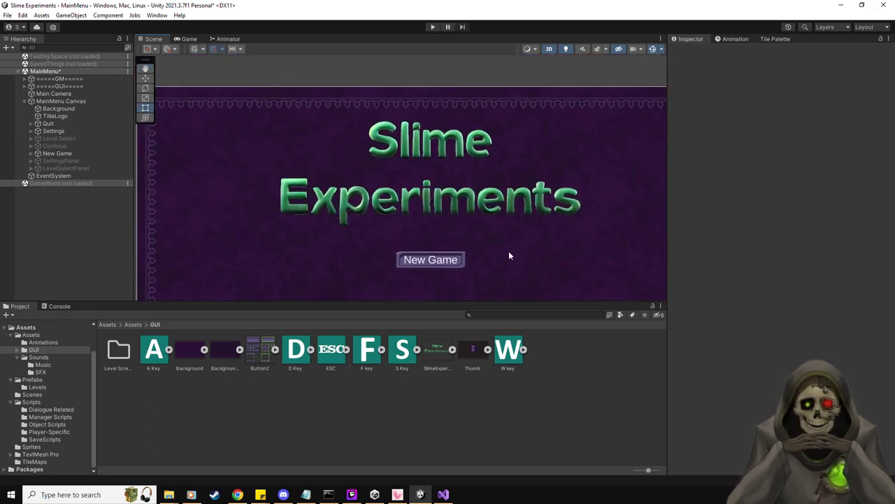
scroll(509, 252, up, 4)
scroll(488, 216, down, 5)
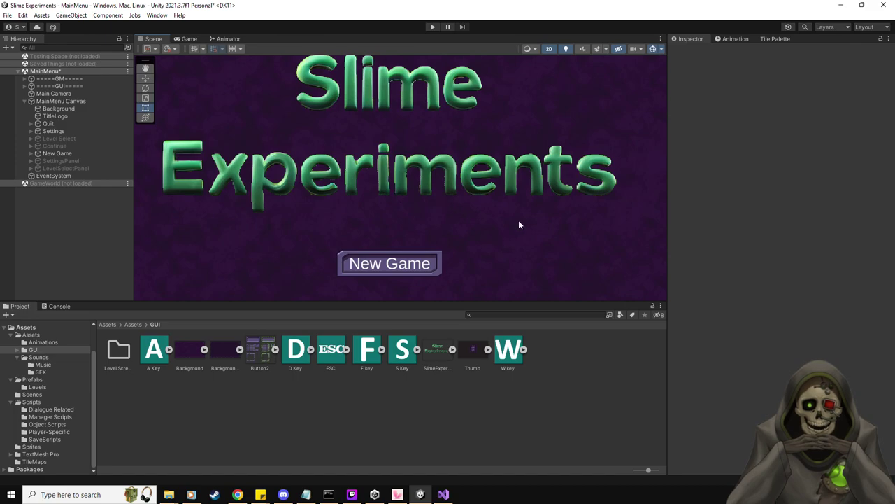
middle_drag(536, 244, 527, 248)
key(t)
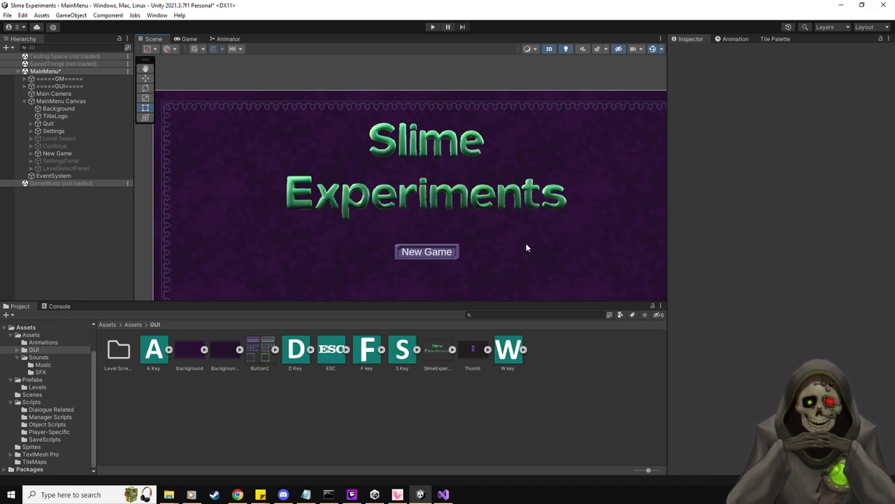
scroll(526, 245, down, 4)
middle_drag(535, 246, 492, 206)
scroll(513, 228, down, 3)
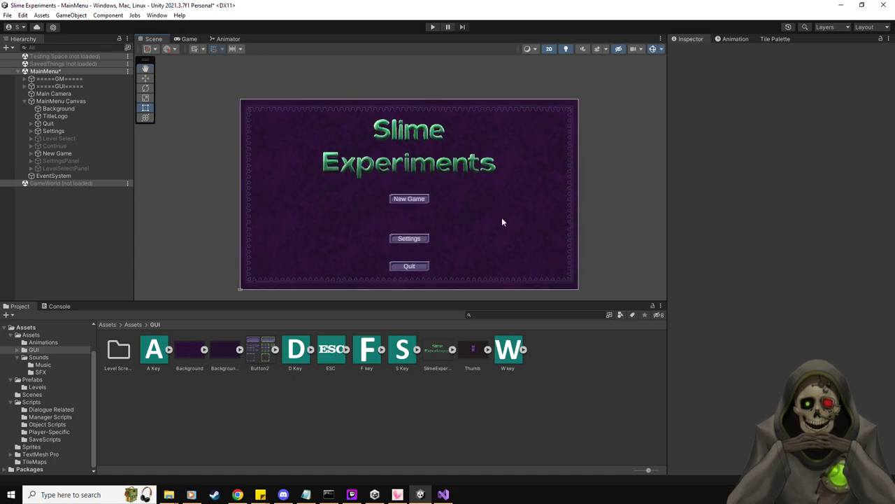
scroll(505, 217, up, 1)
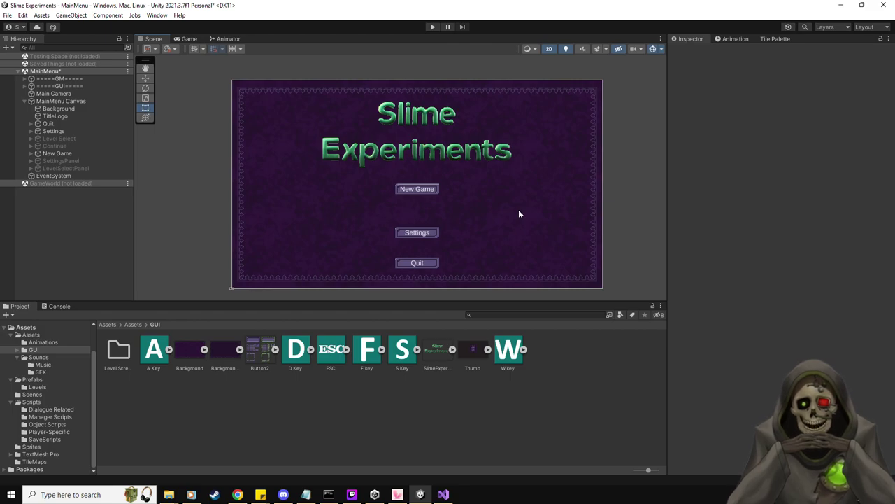
Save the MainMenu scene with its canvas collapsed and load the Testing Space scene alongside it.
click(25, 101)
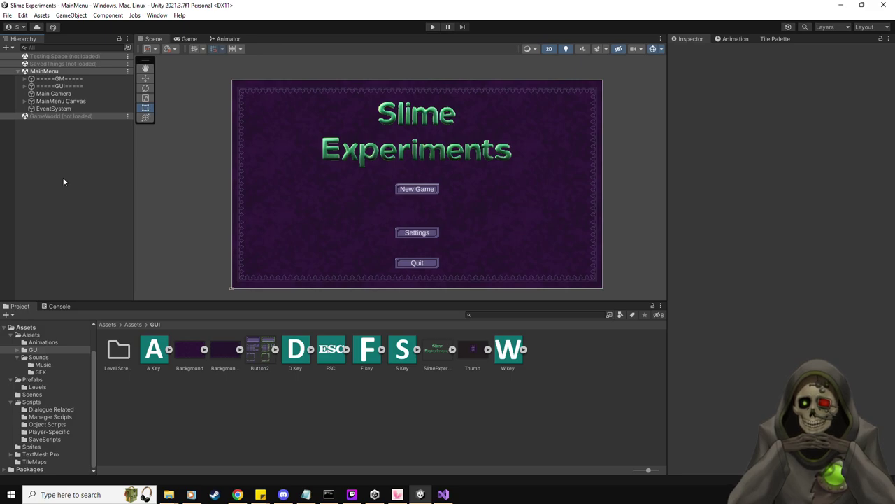
click(127, 56)
click(136, 63)
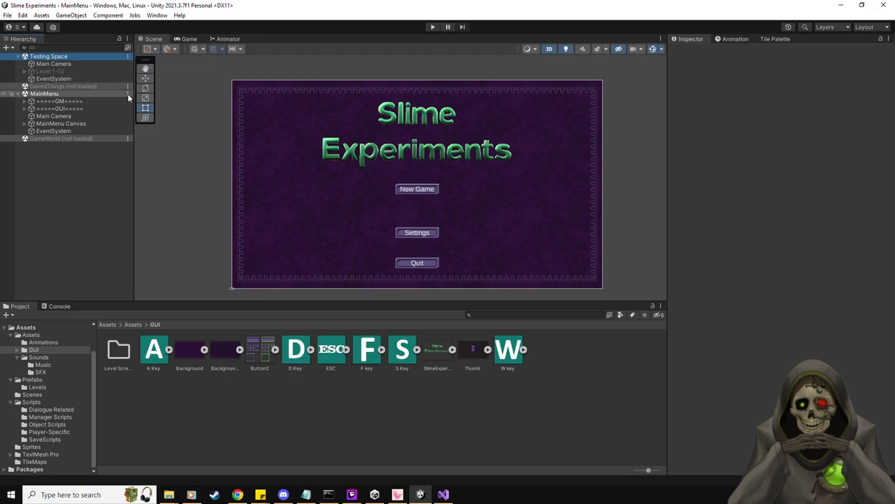
Unload the MainMenu scene while keeping the Testing Space scene loaded.
click(128, 94)
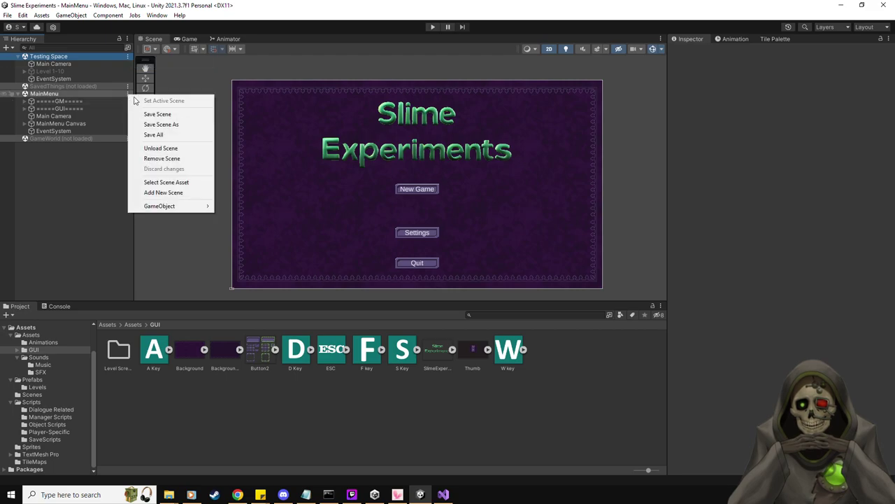
click(165, 148)
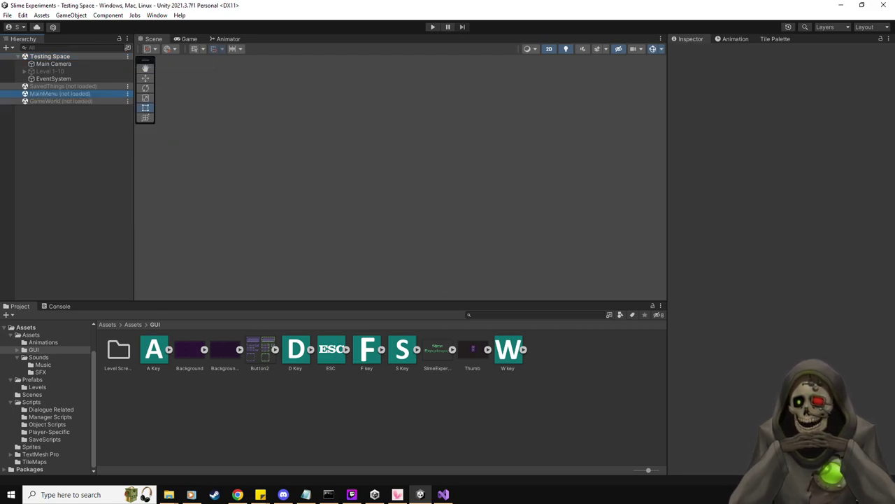
Switch to Pictureflect Photo Viewer and look through the level screenshots up to 4.png, returning to 1.png.
key(super+e)
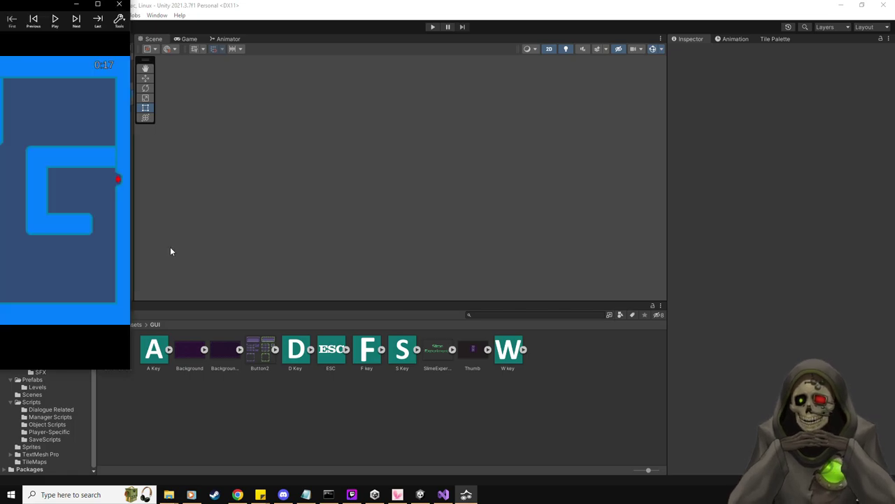
key(Right)
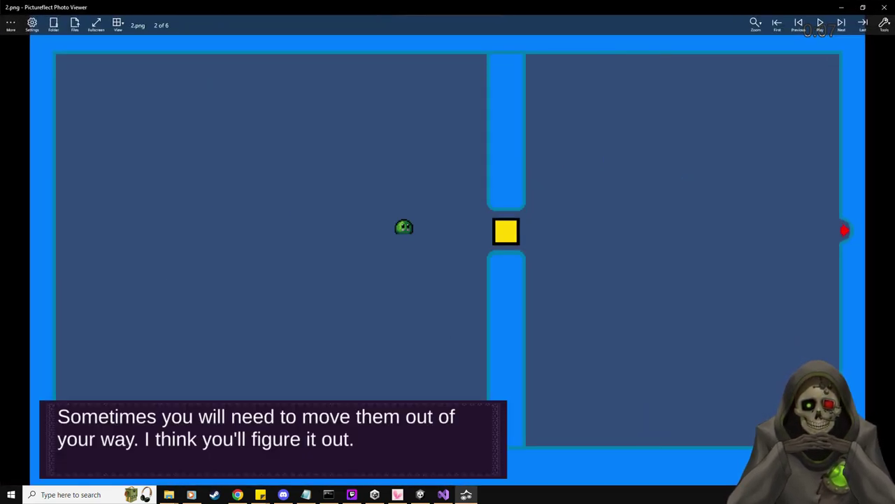
key(Right)
key(Right)
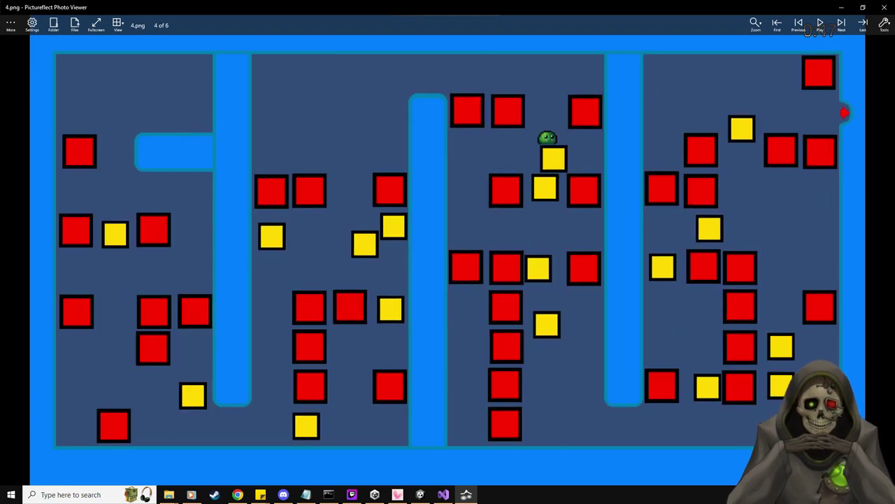
key(Left)
key(Left)
key(Left)
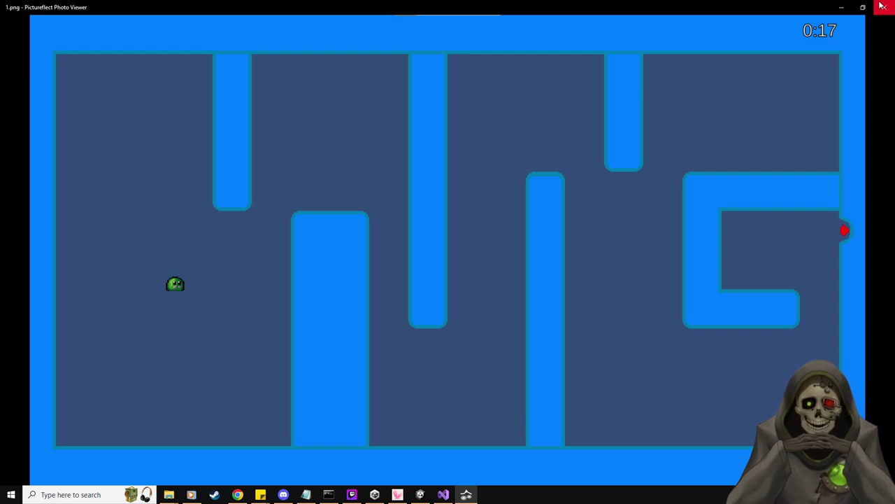
Examine the layouts in level screenshots 2.png through 6.png one after another, and close the photo viewer.
key(Right)
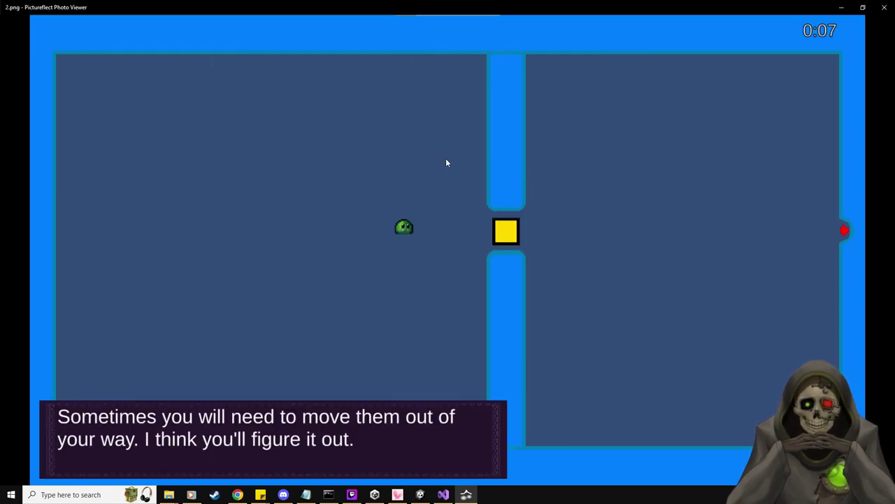
key(Right)
key(Right)
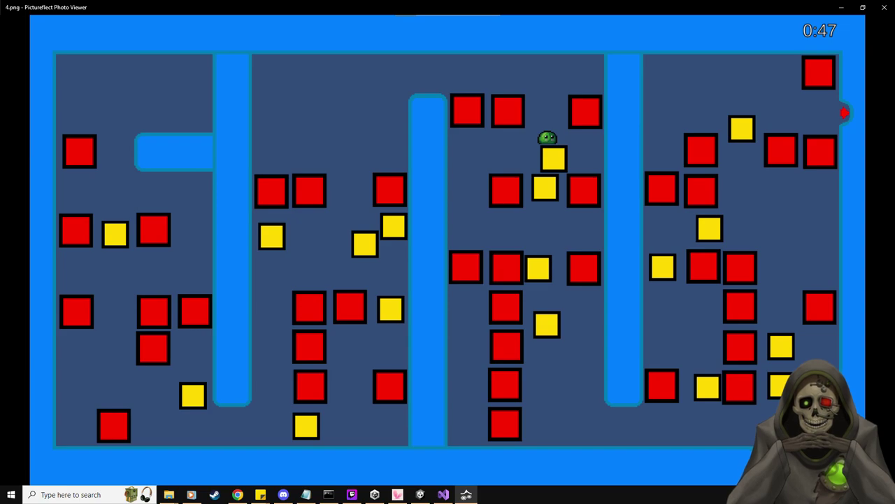
key(Right)
key(Left)
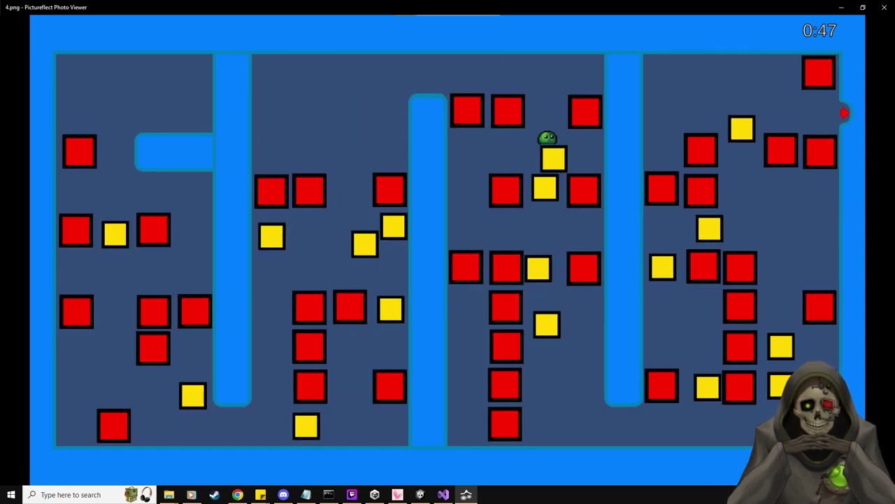
key(Left)
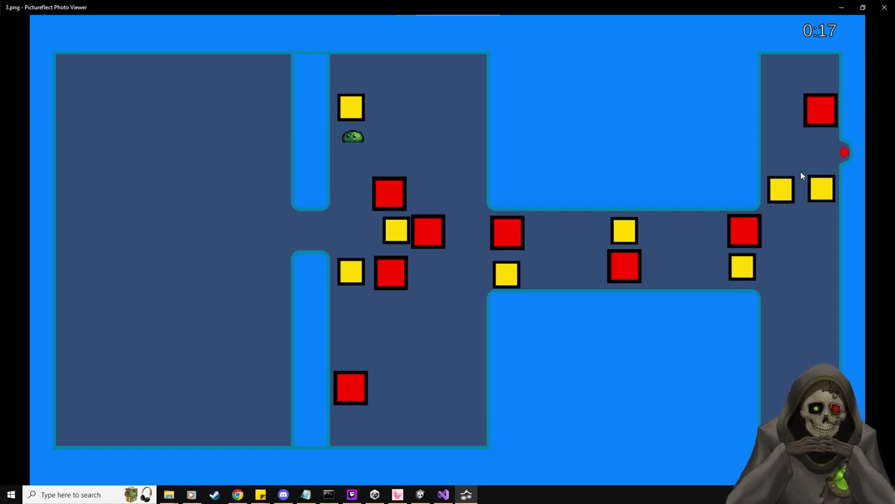
key(Right)
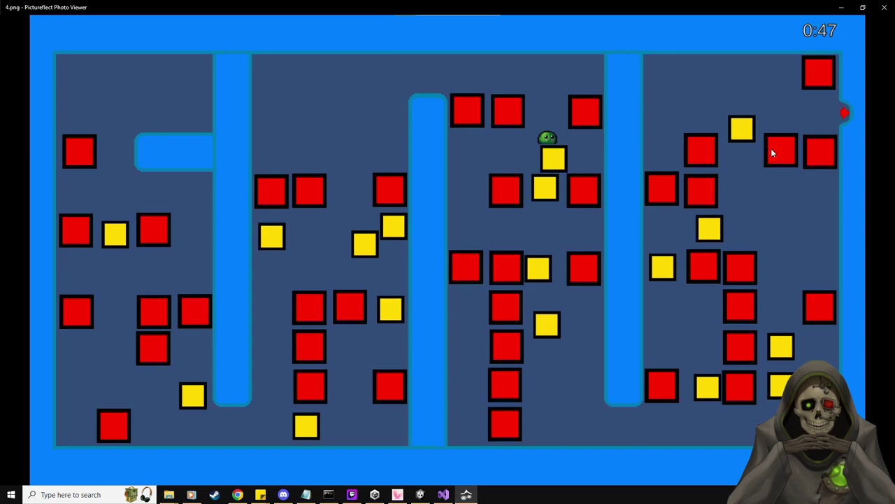
key(Left)
key(Right)
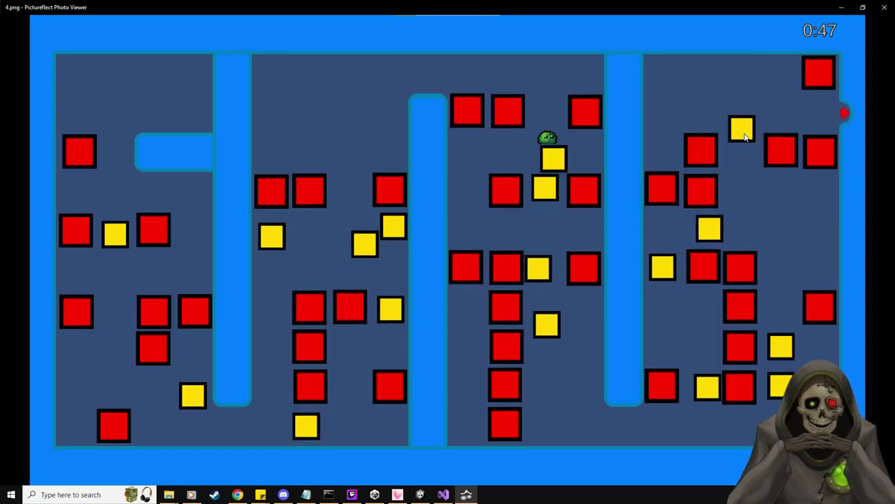
key(Right)
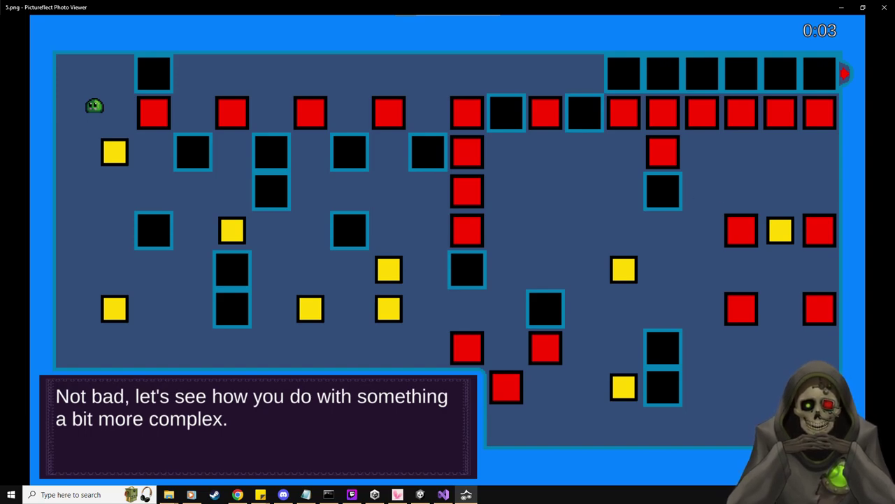
key(Right)
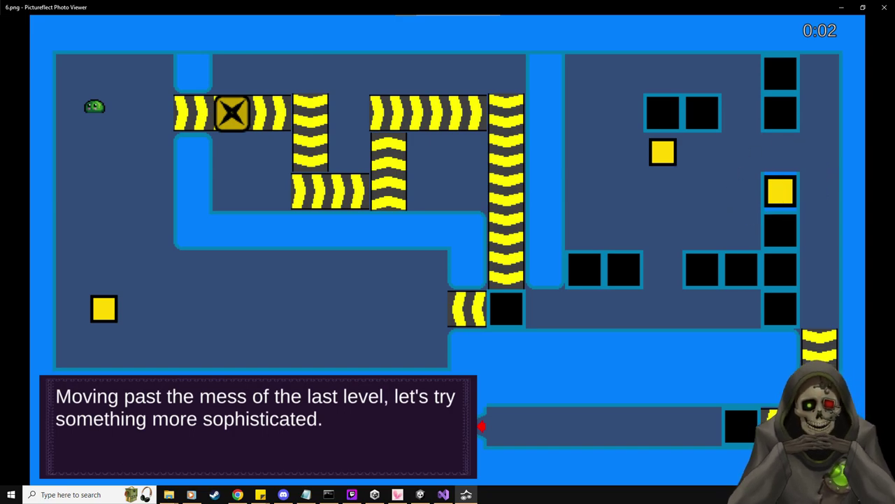
key(Right)
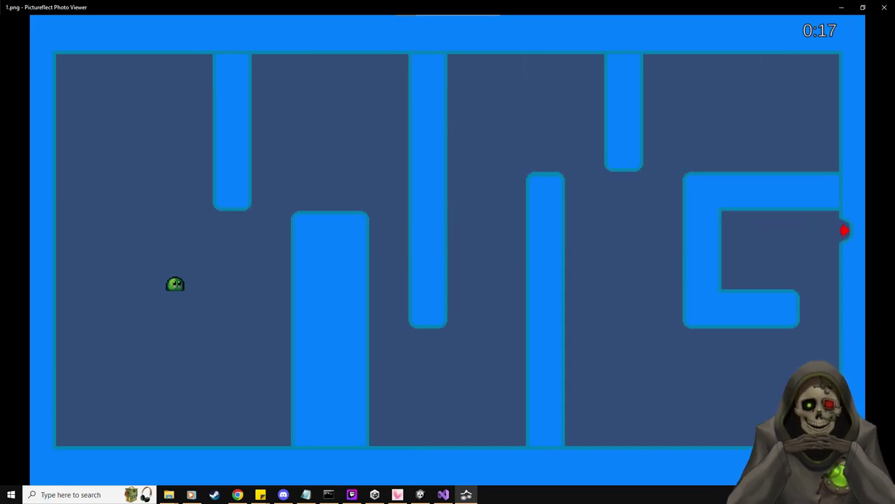
click(881, 8)
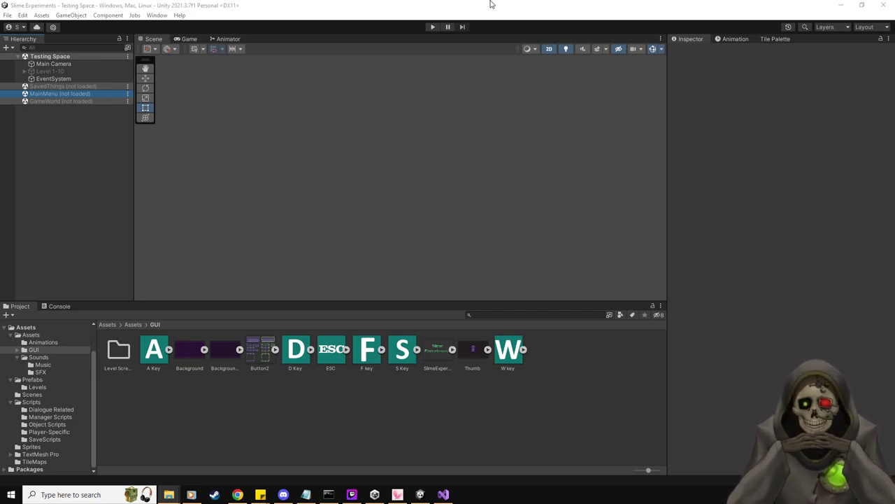
Activate the Level 1-10 object, expand its children, and frame its Collider Tilemap in the Scene view.
click(46, 70)
click(691, 52)
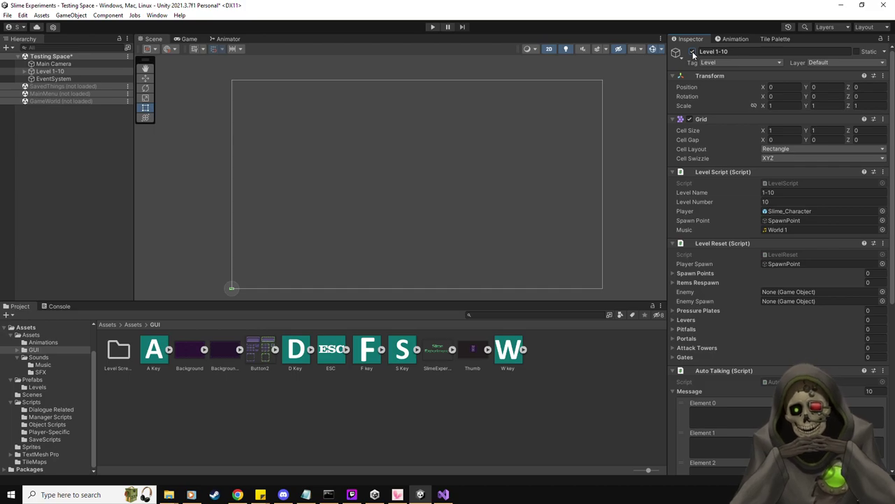
click(24, 72)
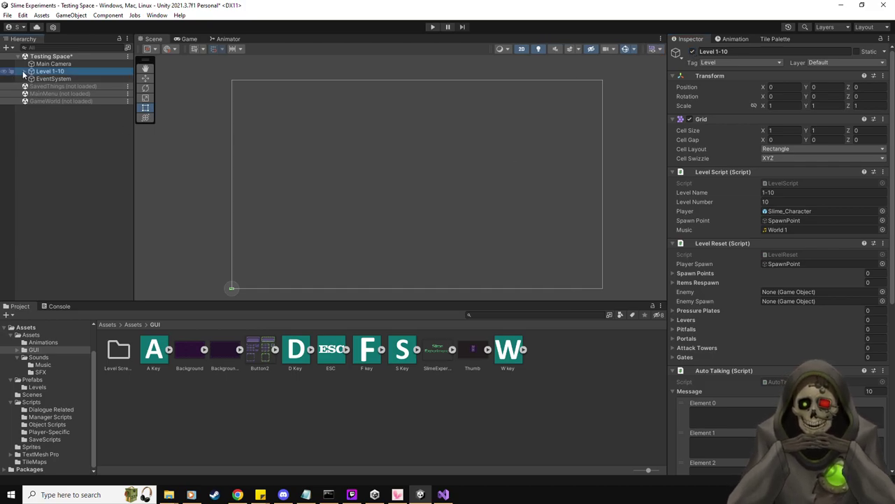
click(25, 71)
double_click(66, 101)
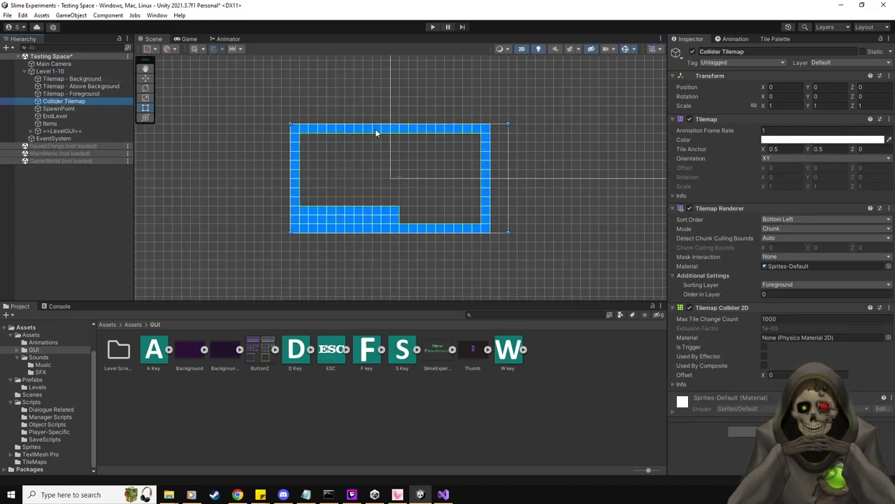
scroll(374, 140, up, 4)
middle_drag(371, 172, 373, 142)
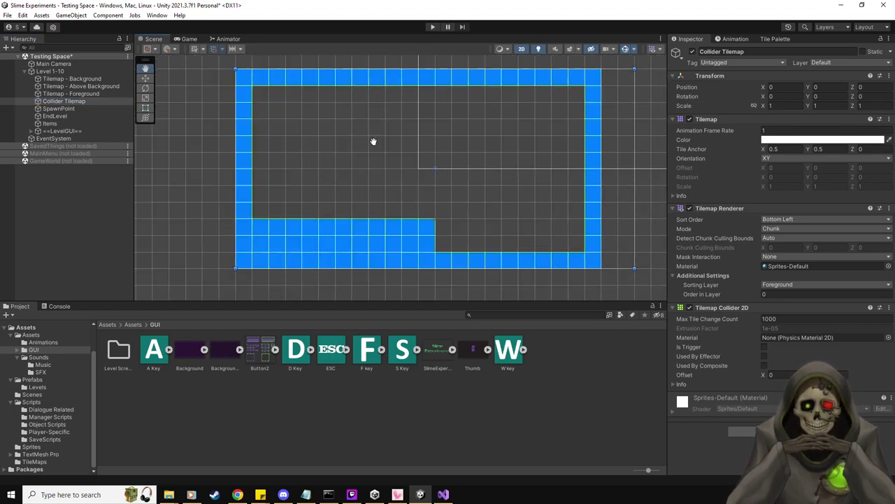
scroll(369, 149, up, 1)
scroll(390, 134, up, 1)
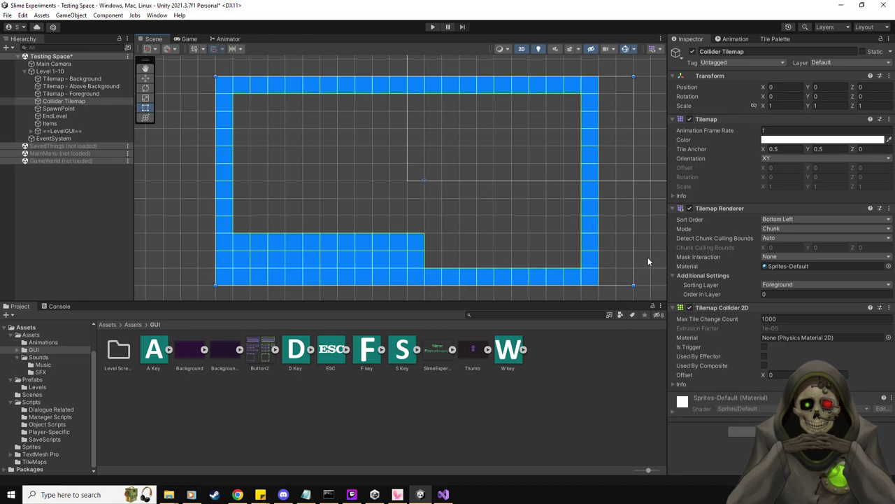
Try narrowing the Collider Tilemap slightly from its outer edge, and undo the resize.
drag(623, 255, 631, 246)
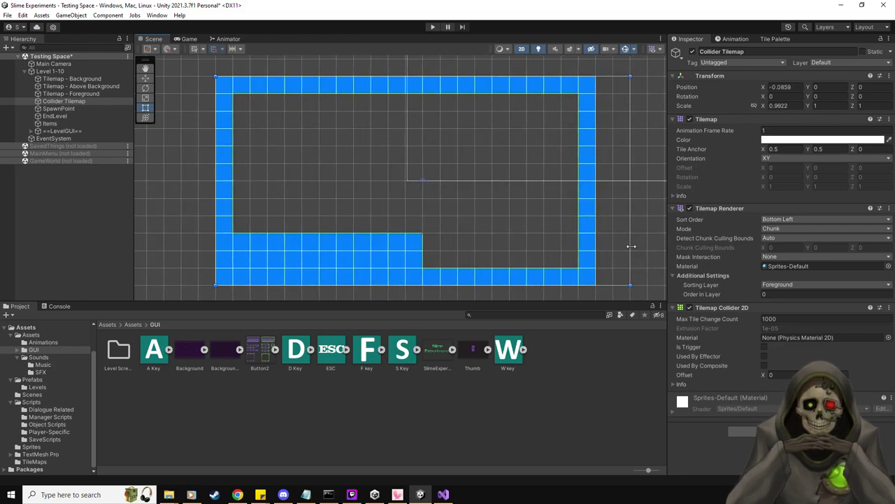
key(ctrl+z)
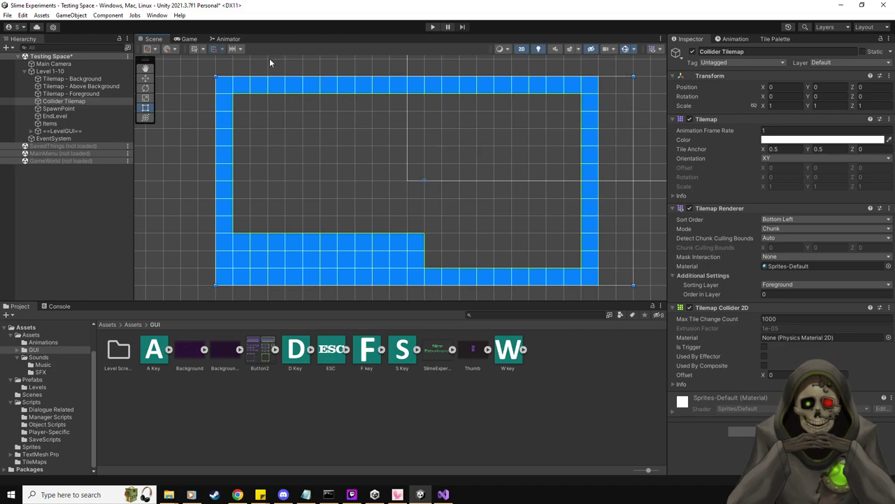
Compare the SpawnPoint, the Collider Tilemap's bounds and the Main Camera's view frame in Level 1-10.
click(70, 109)
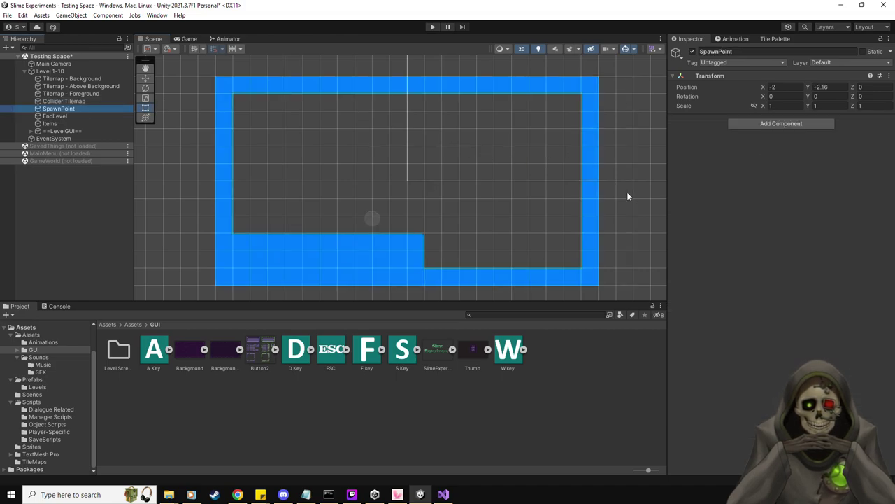
click(90, 101)
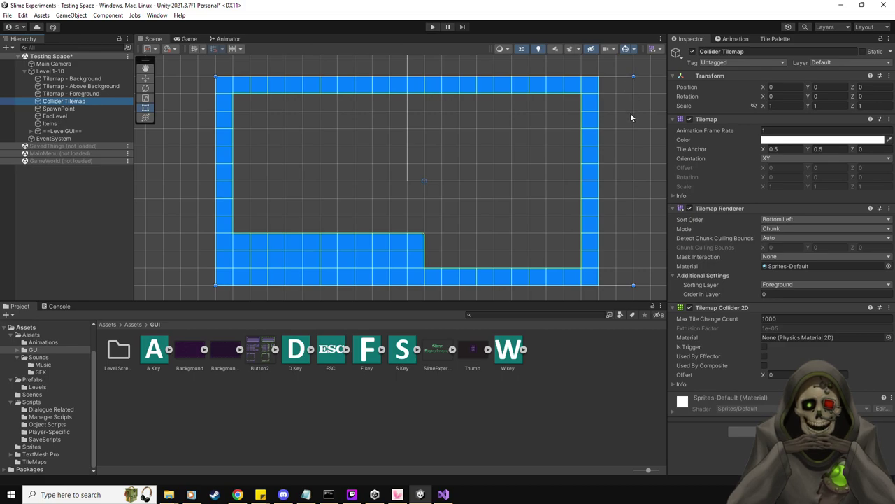
scroll(616, 245, down, 2)
middle_drag(616, 247, 570, 244)
click(68, 63)
scroll(478, 229, up, 2)
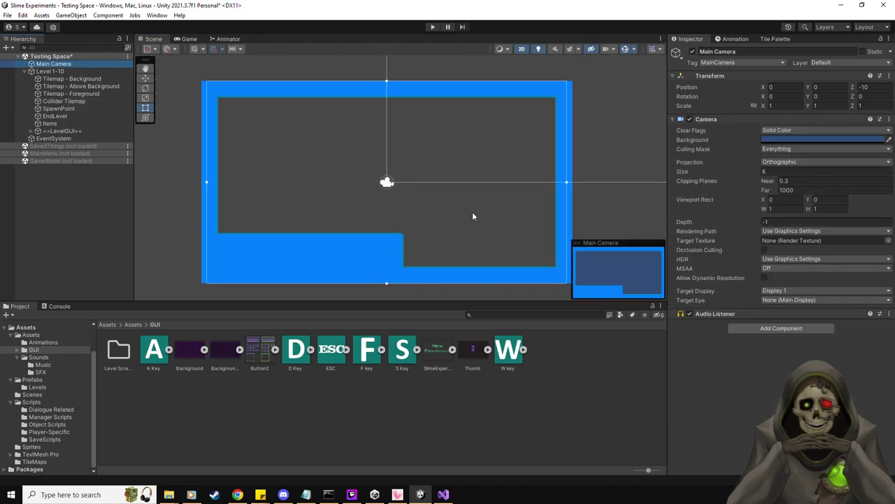
Try shrinking the Collider Tilemap to about half its width, and undo the resize.
click(60, 101)
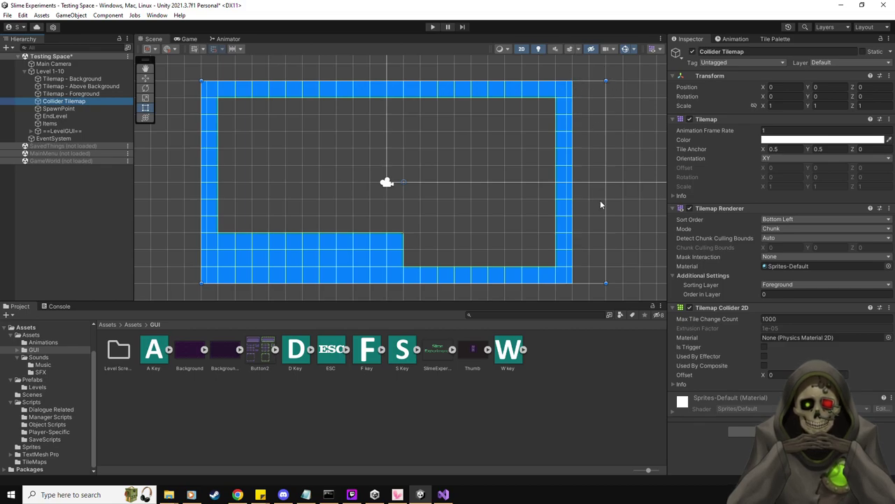
drag(602, 203, 401, 189)
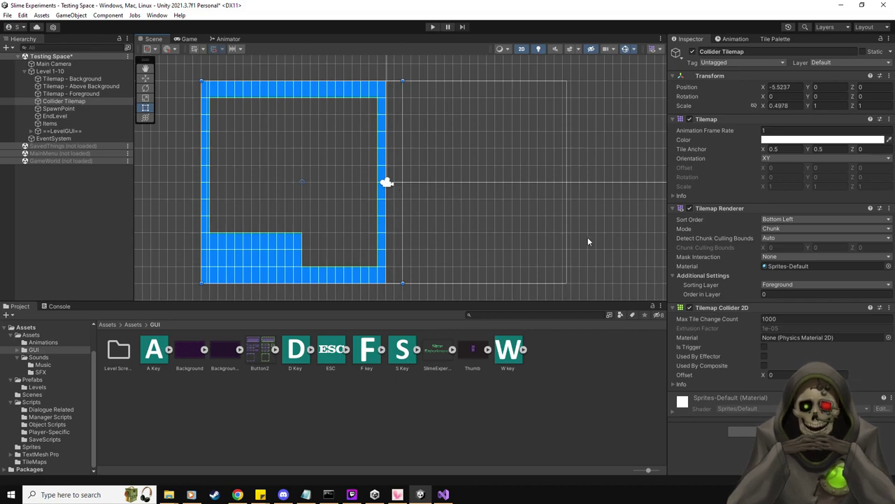
key(ctrl+z)
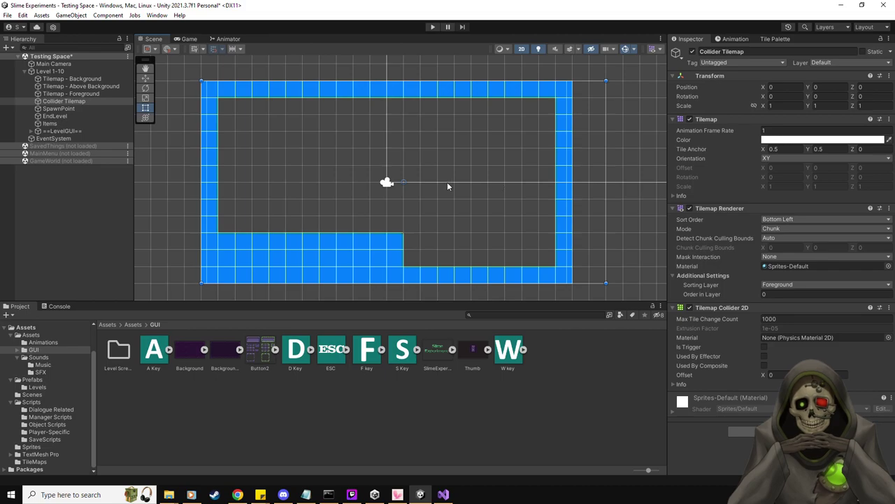
Open the Level 1-9 prefab to examine its full layout, and return to the Testing Space scene.
click(37, 387)
double_click(400, 353)
scroll(520, 173, down, 4)
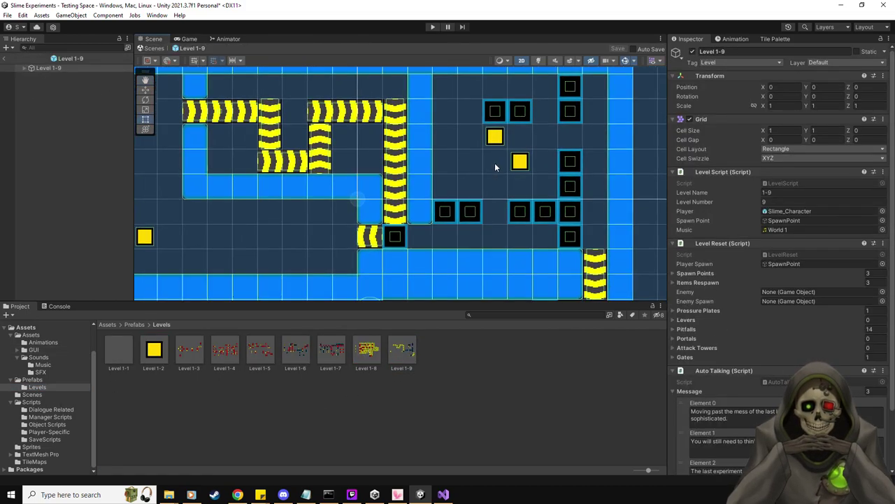
key(t)
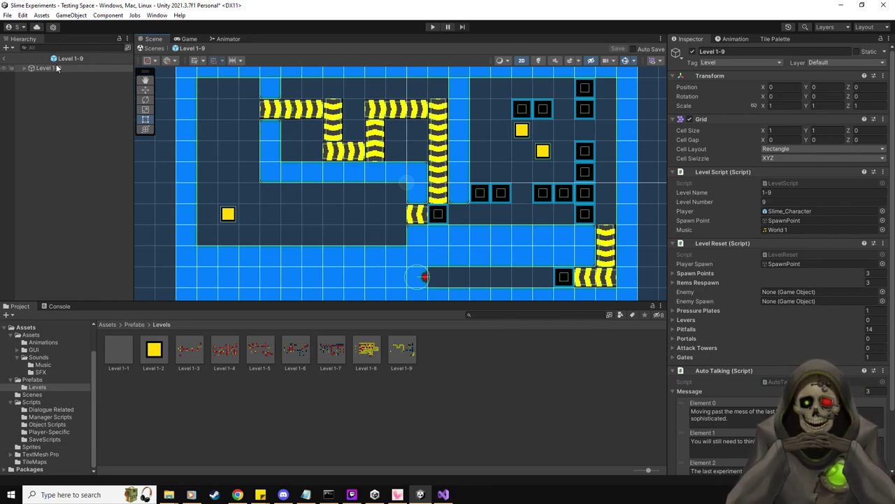
click(5, 59)
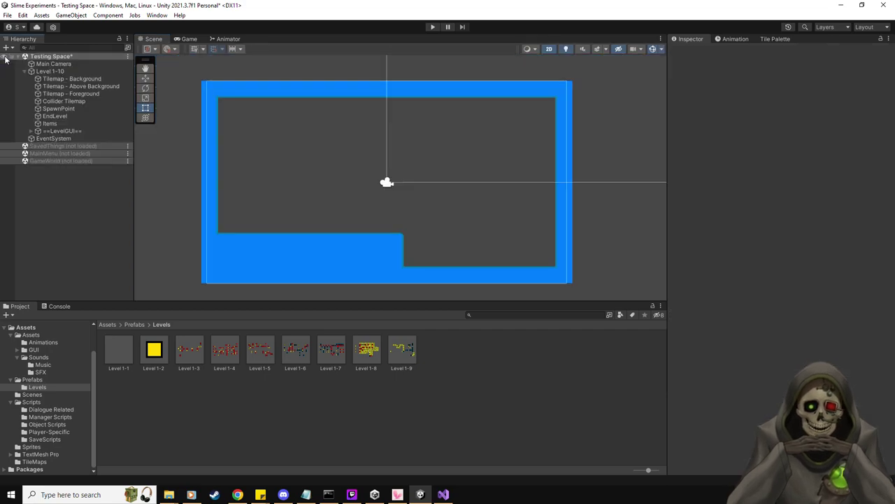
Open the Portal prefab from the Prefabs folder and examine its Portal A and Portal B objects.
click(33, 379)
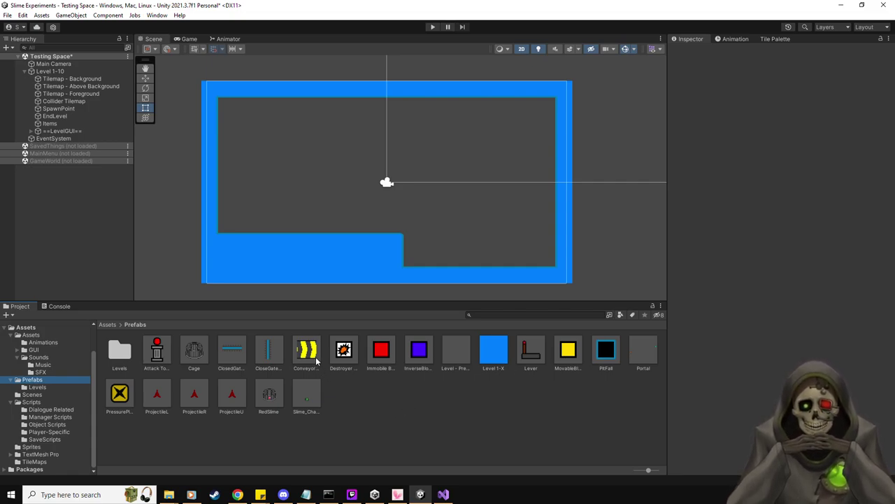
double_click(645, 351)
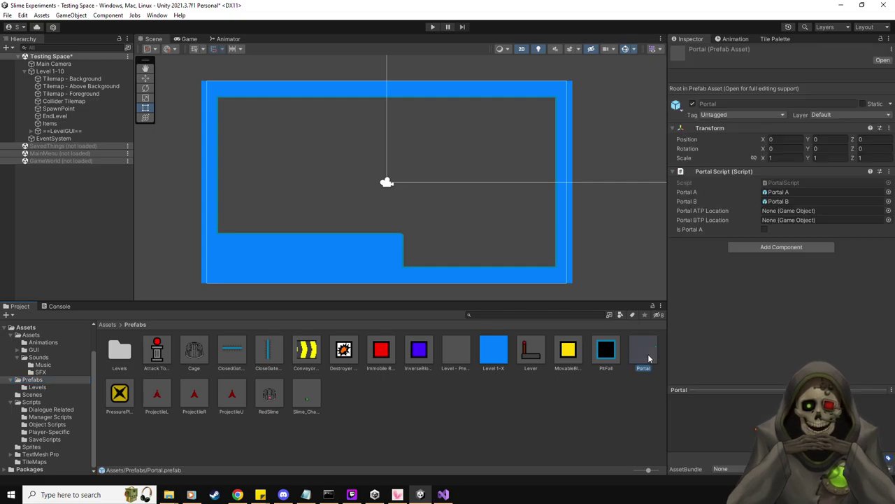
scroll(341, 196, up, 3)
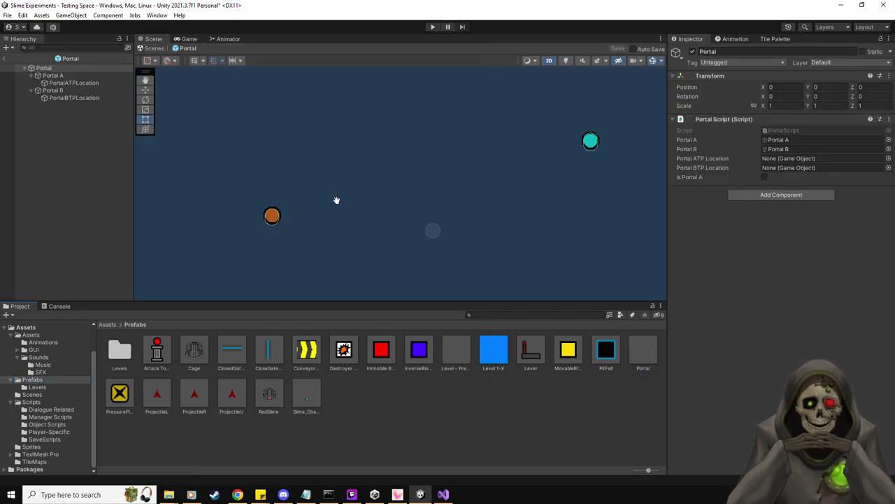
Move Portal A close to the prefab's centre and place its PortalATPLocation about 1.5 units directly below it.
click(53, 75)
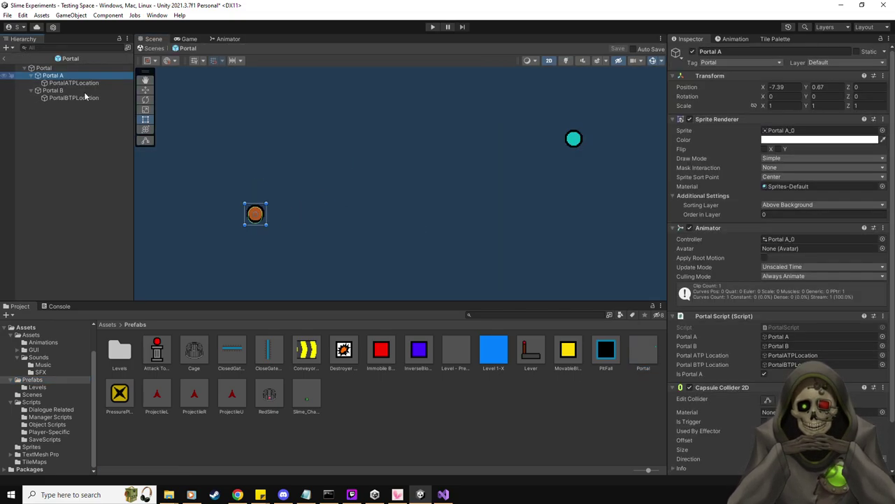
click(145, 89)
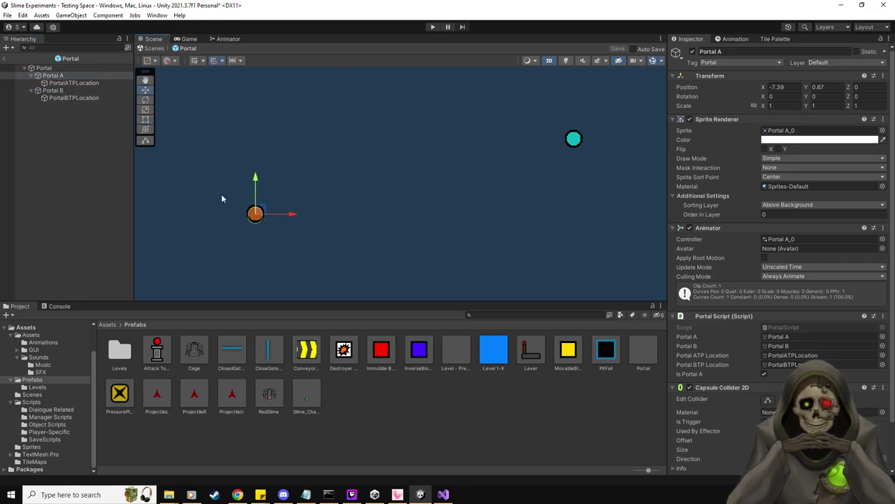
drag(260, 210, 424, 130)
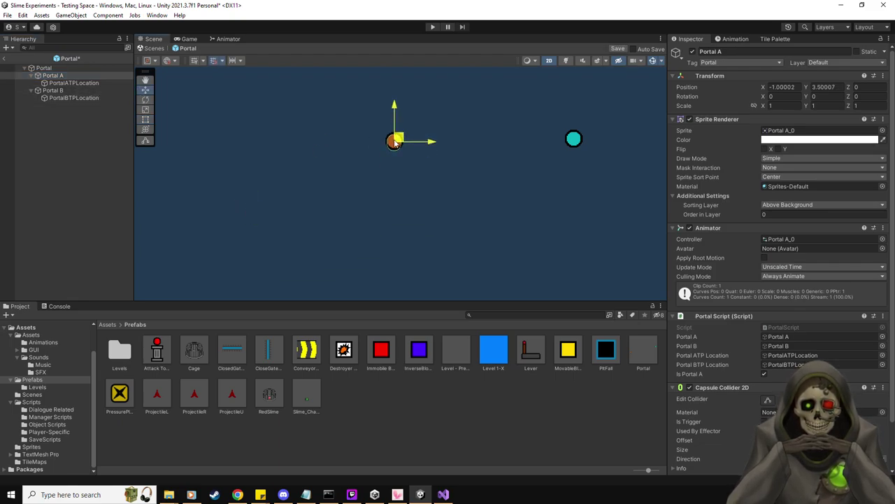
click(76, 84)
scroll(340, 162, down, 3)
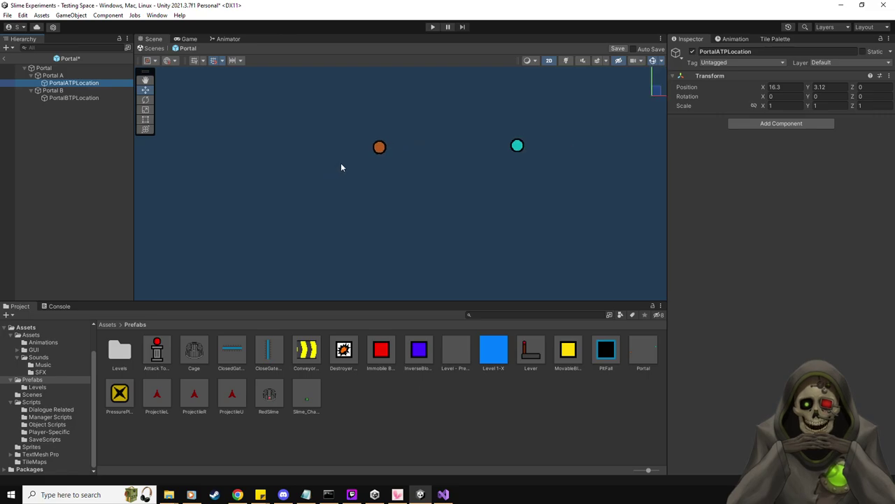
drag(608, 103, 375, 151)
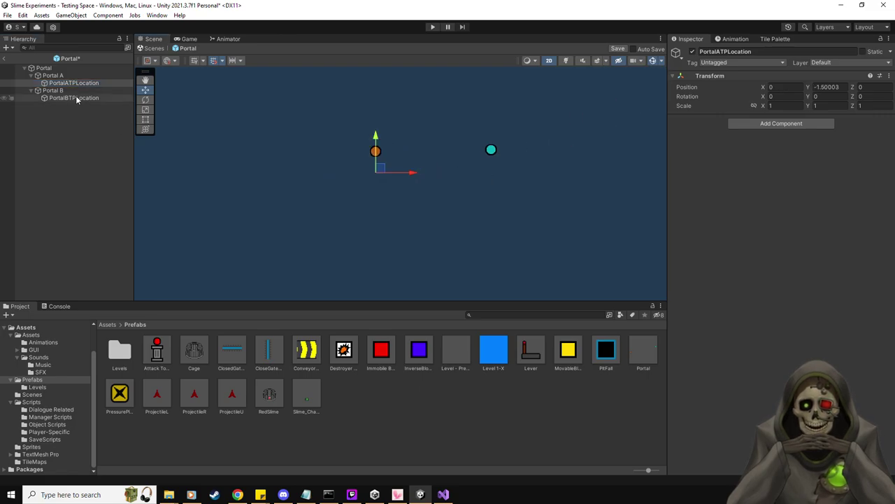
Move Portal B beside Portal A at about X 0.5, Y 4, and place its PortalBTPLocation about 1 unit directly below it.
click(73, 98)
click(52, 90)
drag(491, 149, 396, 147)
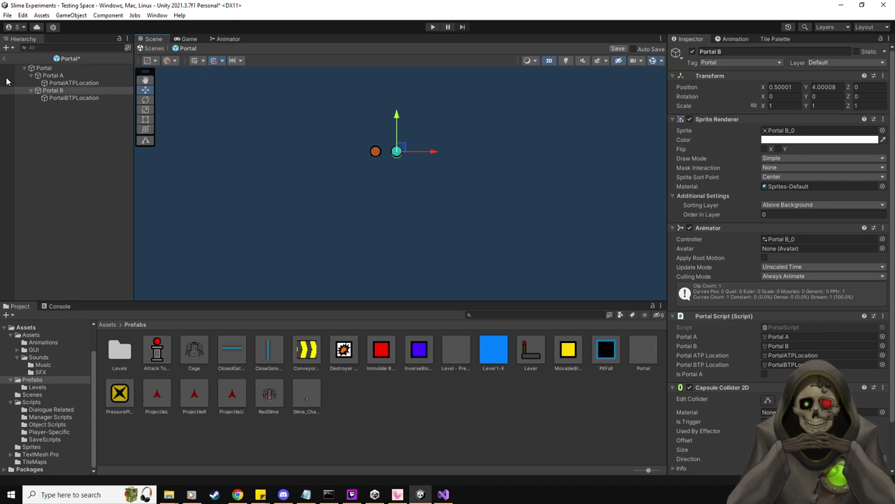
click(70, 97)
drag(217, 197, 402, 161)
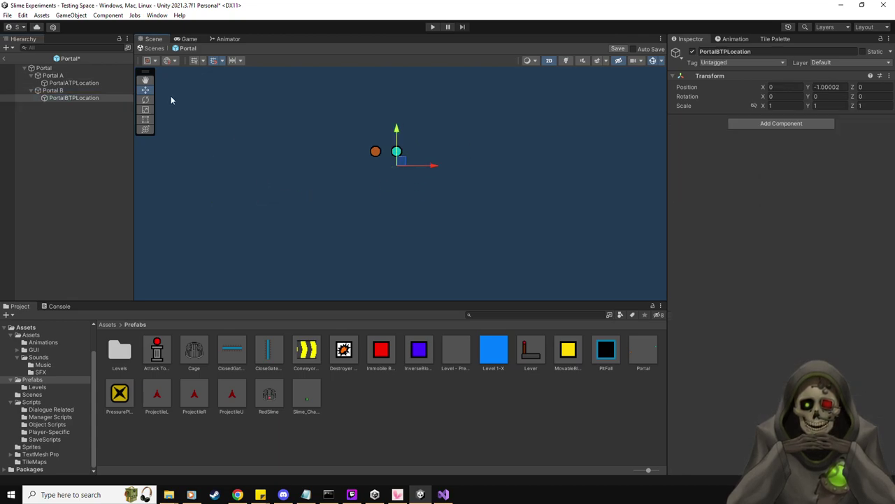
Save the Portal prefab and return to the Testing Space scene.
click(617, 48)
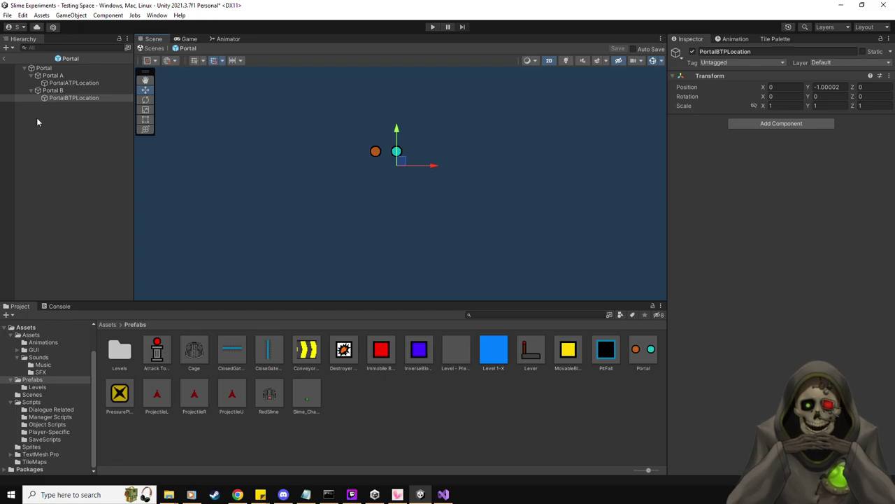
click(5, 58)
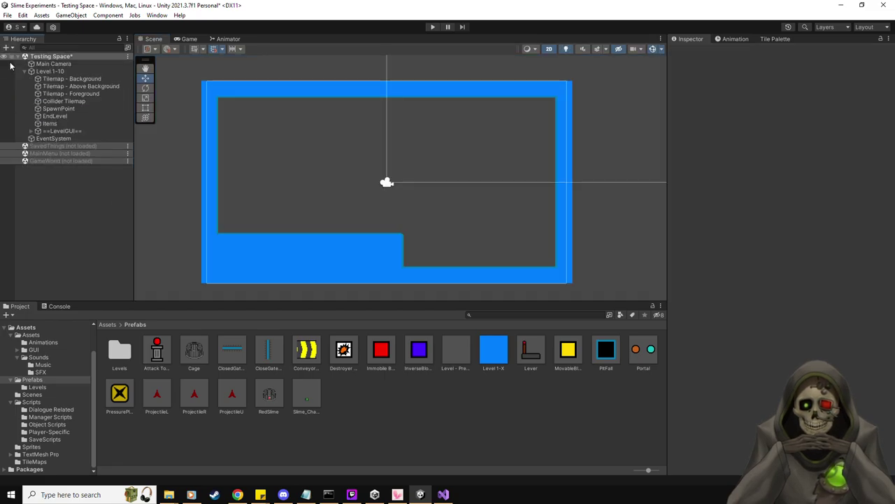
click(645, 352)
click(498, 412)
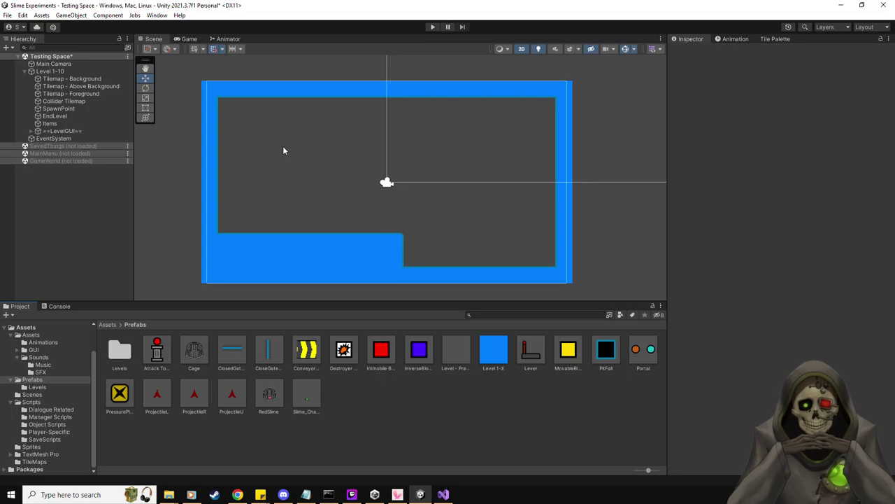
Move the SpawnPoint of Level 1-10 to X -8.5, Y 1.5.
click(58, 108)
drag(358, 219, 247, 161)
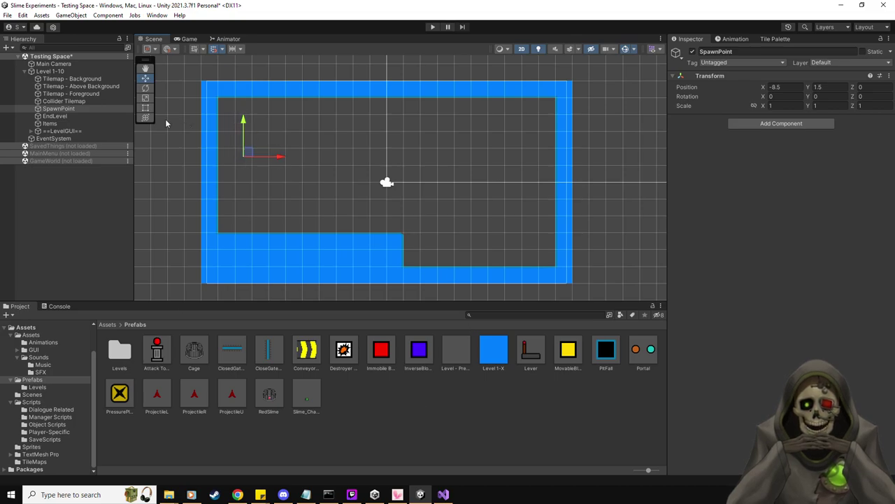
Paint the right-facing red light tile on the Collider Tilemap's left wall, directly below the upper corner.
click(63, 101)
click(776, 39)
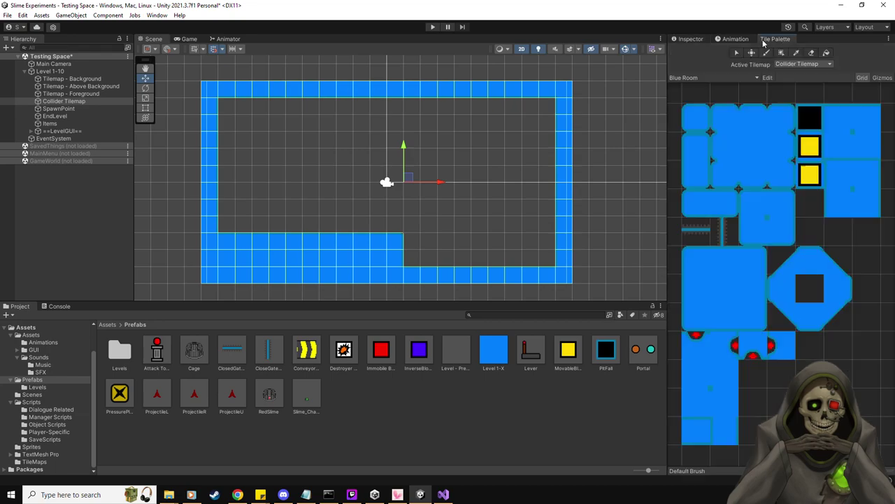
click(724, 346)
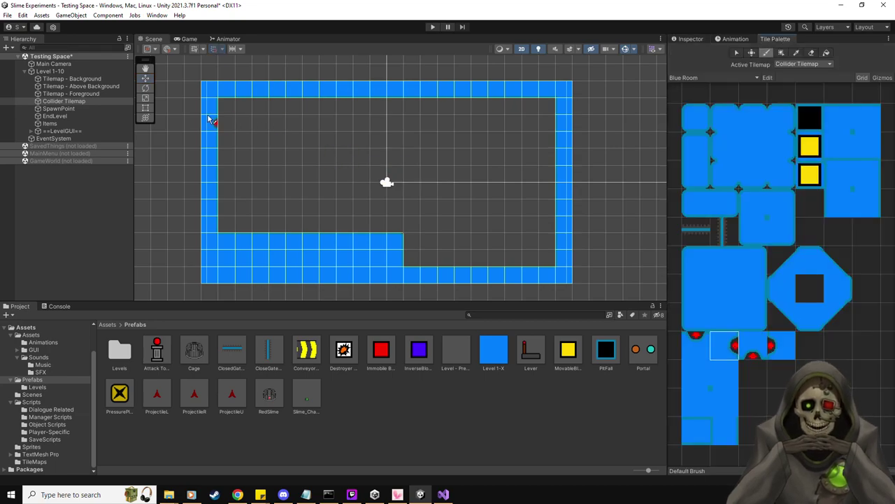
click(209, 116)
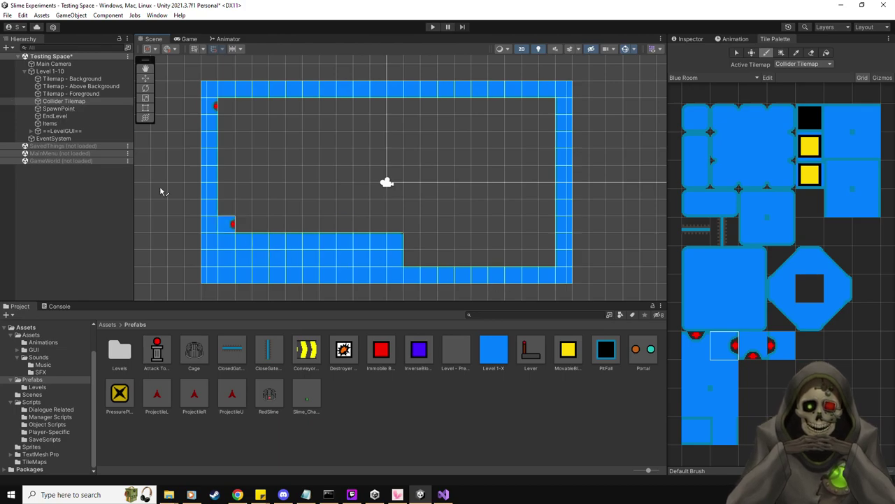
click(70, 109)
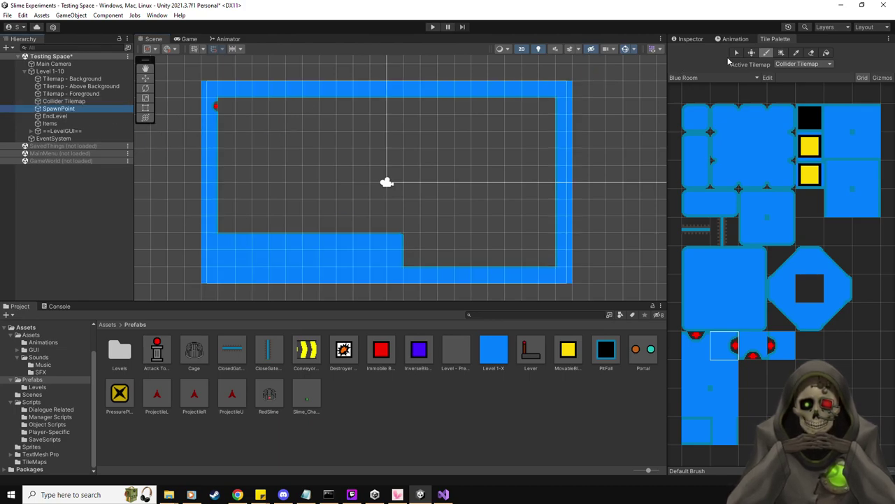
click(145, 78)
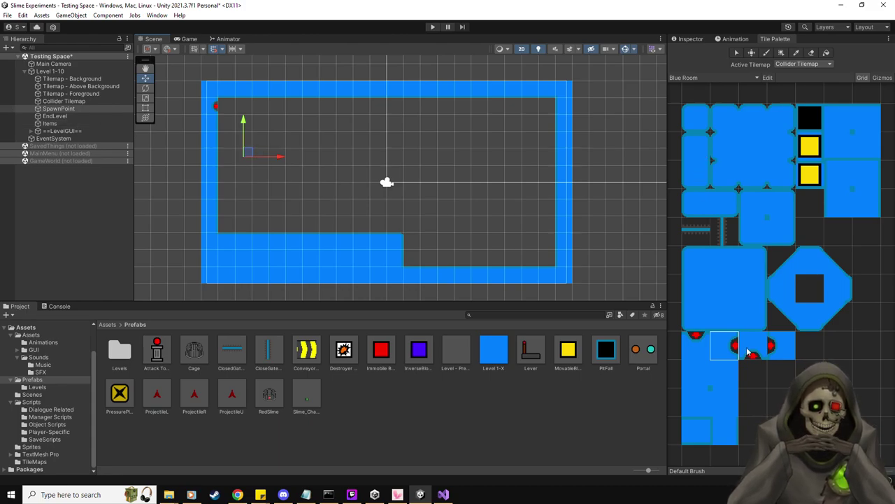
Paint a four-tile ledge out from the left wall just below the red light, and extend it three tiles down to a corner.
click(703, 430)
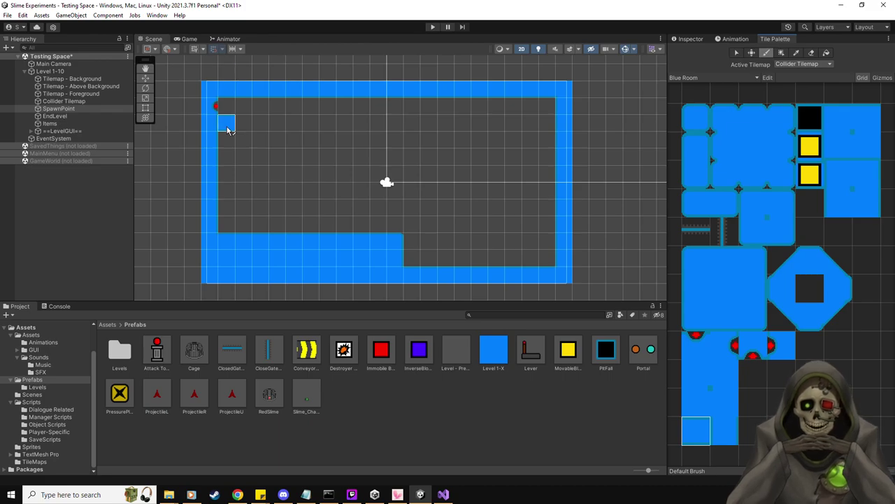
drag(228, 130, 268, 124)
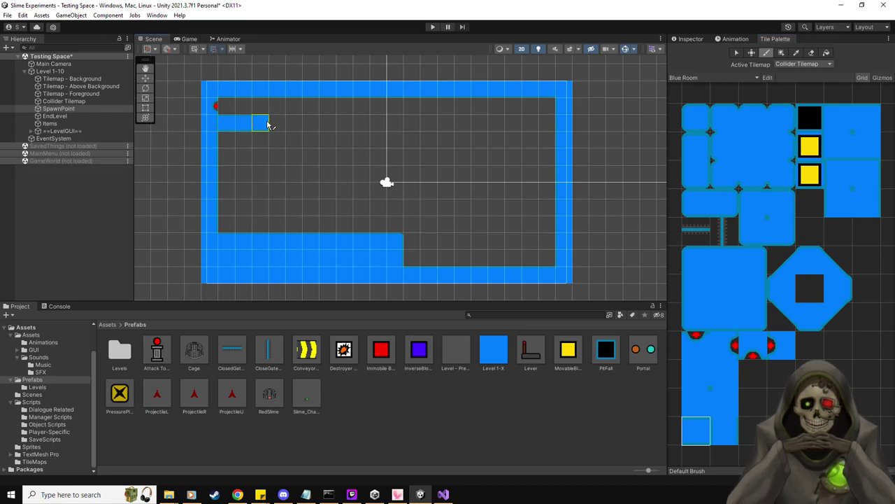
ctrl+click(378, 140)
click(277, 123)
click(727, 427)
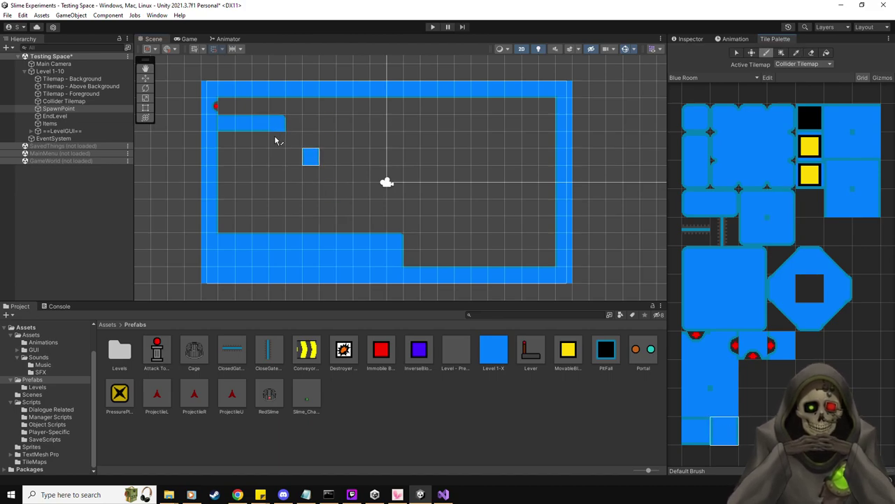
drag(274, 143, 276, 158)
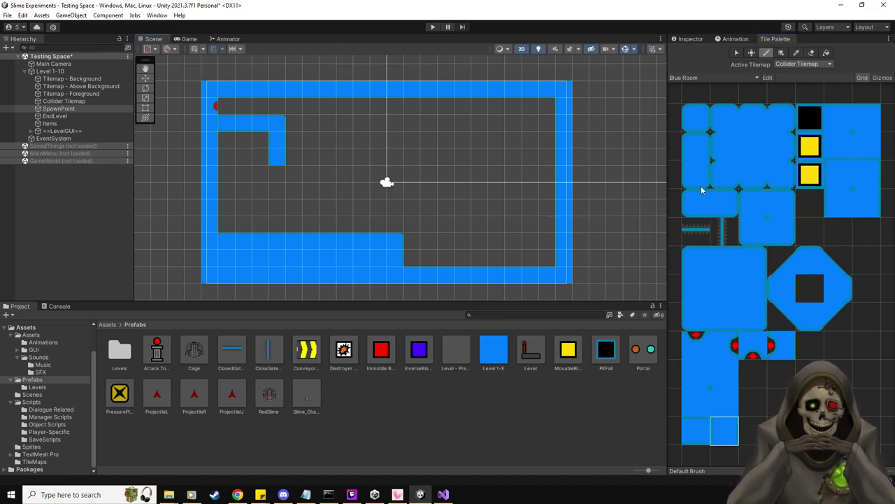
click(752, 232)
click(277, 173)
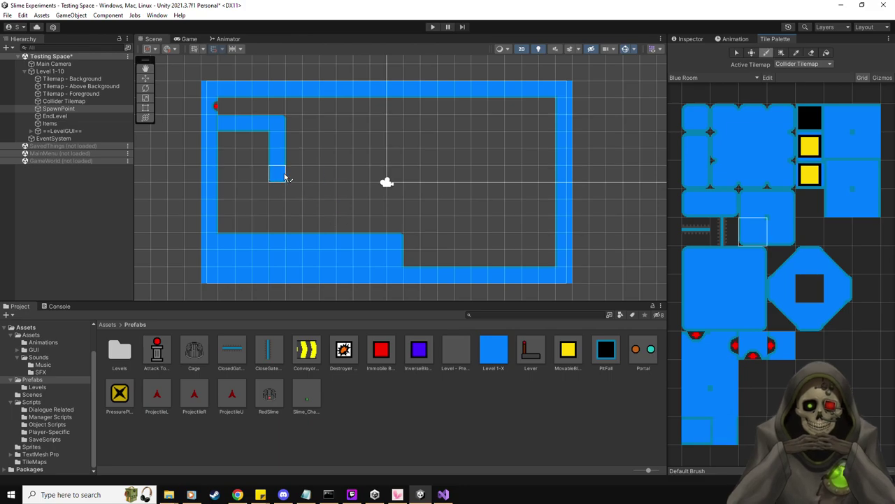
Continue the inner wall seven tiles rightward from the lower corner, and three tiles up to a capped end.
click(696, 430)
click(294, 175)
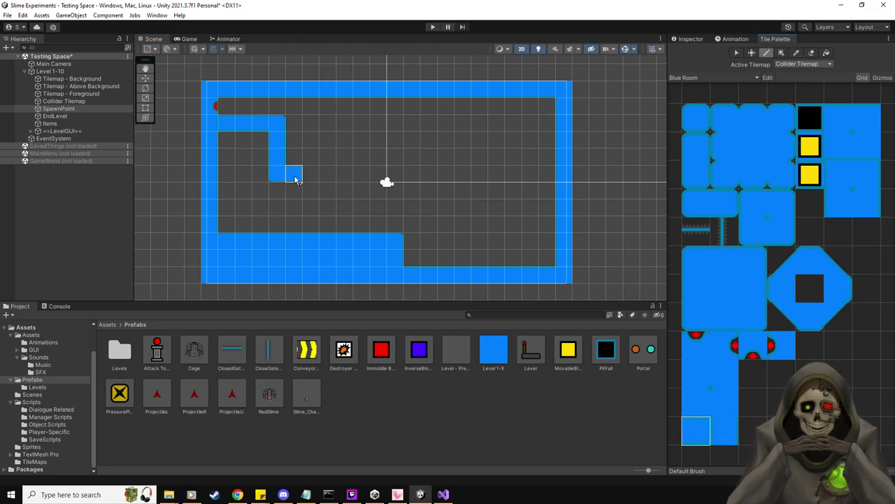
drag(327, 178, 360, 180)
drag(373, 177, 396, 175)
click(774, 228)
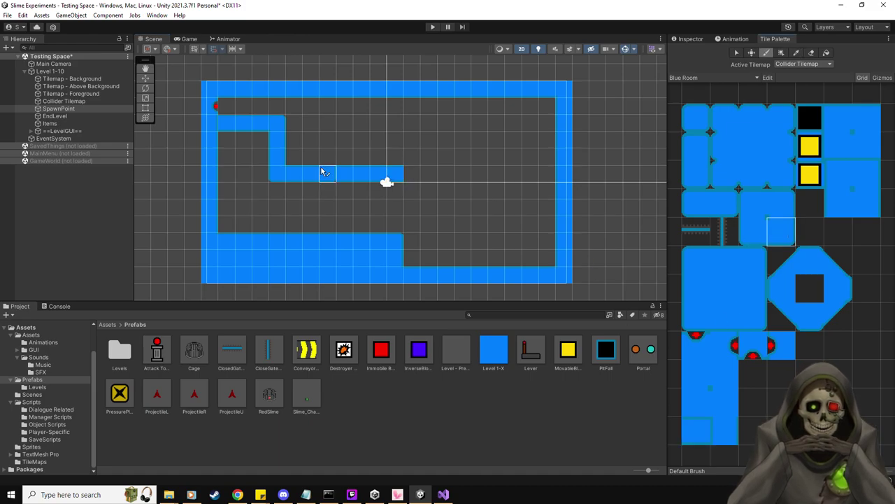
click(732, 434)
drag(395, 158, 398, 140)
click(690, 142)
click(394, 123)
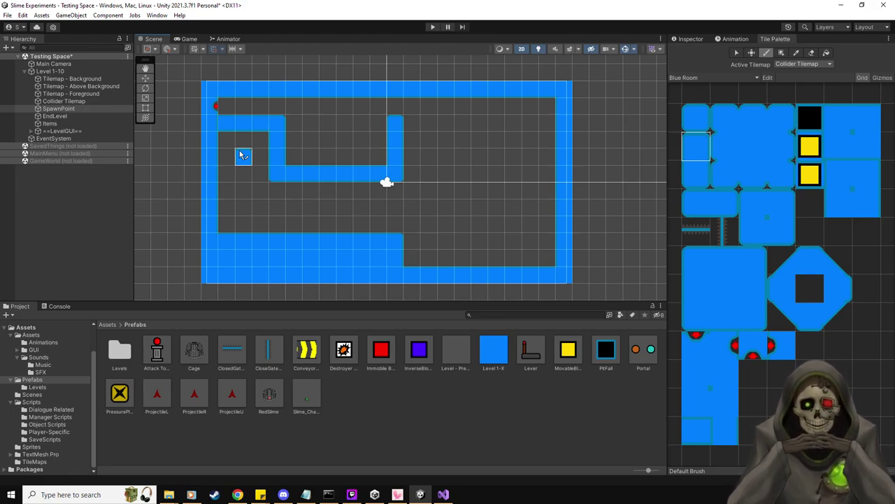
Move the SpawnPoint up one tile beneath the ledge, and place EndLevel on the red light tile in the left wall.
click(736, 53)
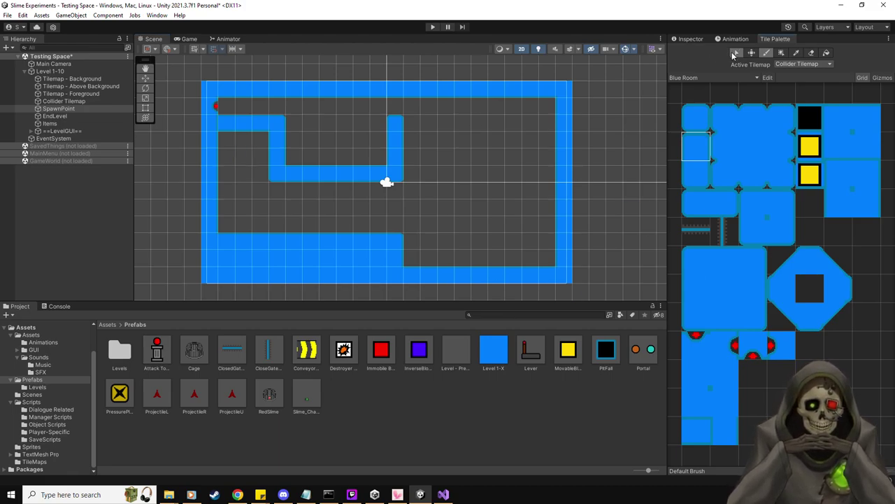
click(64, 109)
click(146, 77)
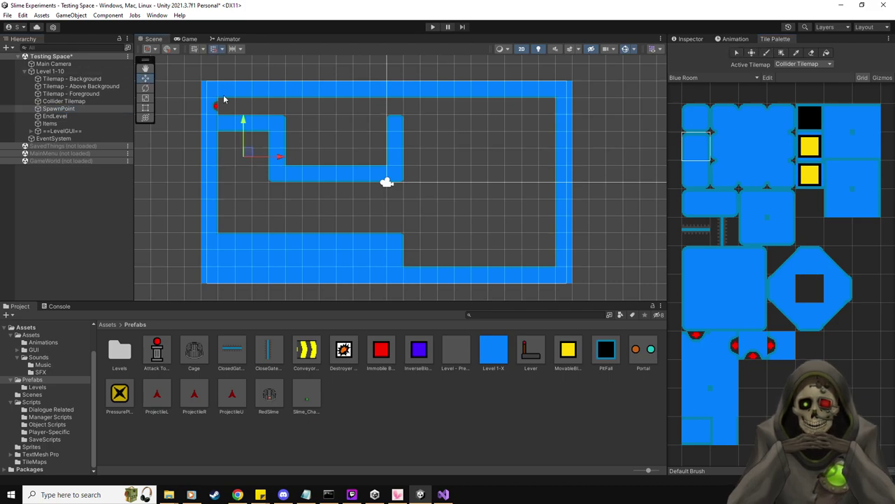
drag(249, 153, 247, 136)
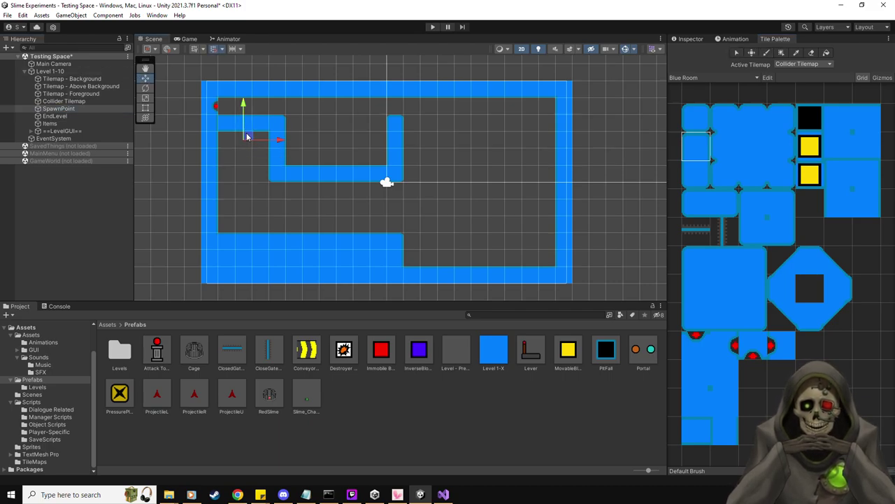
click(56, 116)
drag(580, 257, 212, 106)
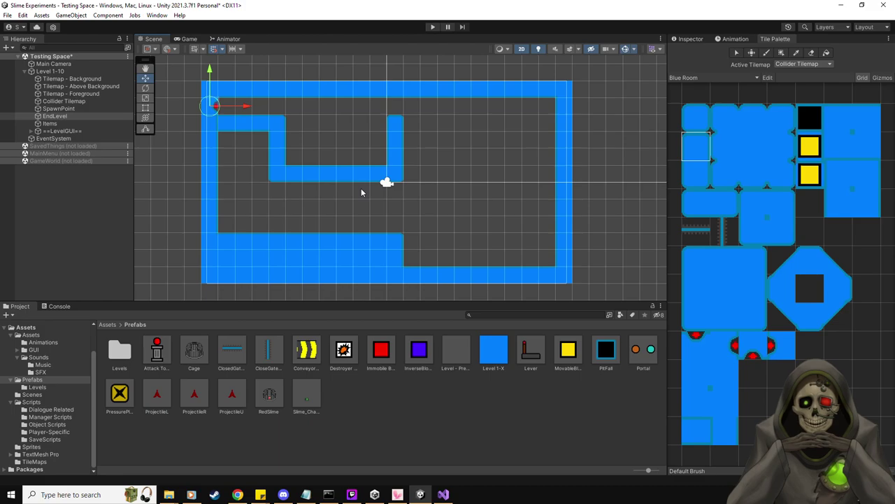
Set the Items object of Level 1-10 as the default parent.
click(75, 109)
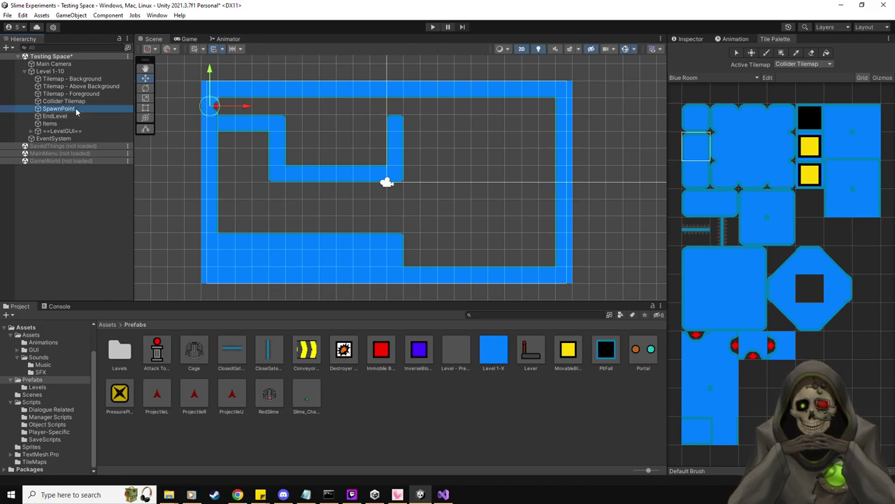
click(62, 124)
right_click(59, 124)
click(135, 221)
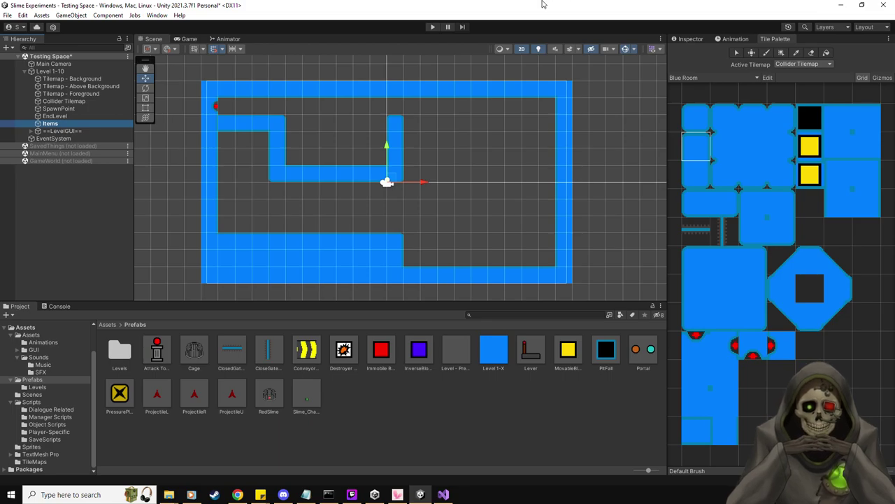
Remove the surplus empty entries from Level 1-10's Auto Talking Message list, leaving five elements.
click(62, 72)
click(689, 39)
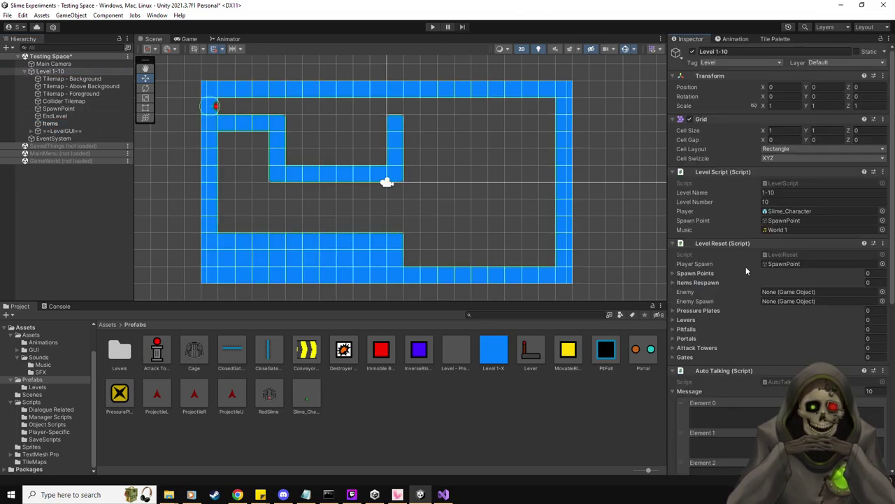
scroll(738, 245, down, 10)
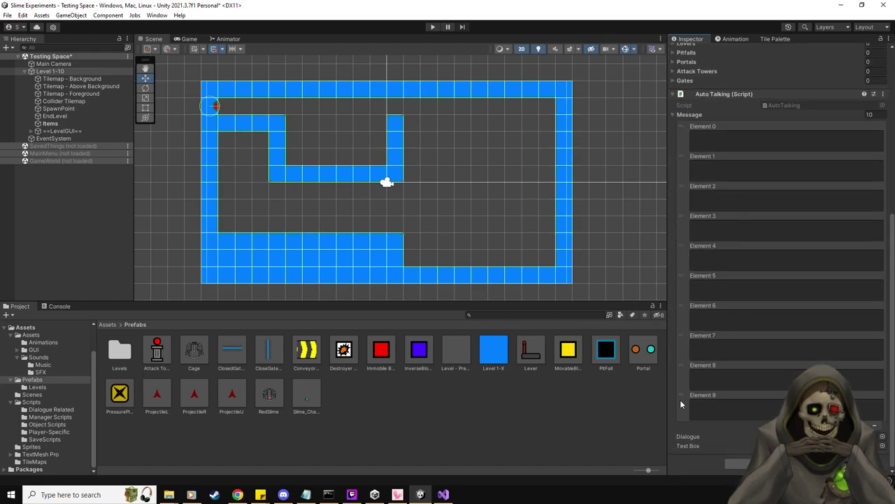
click(680, 397)
key(Delete)
key(Delete)
key(Delete)
key(Delete)
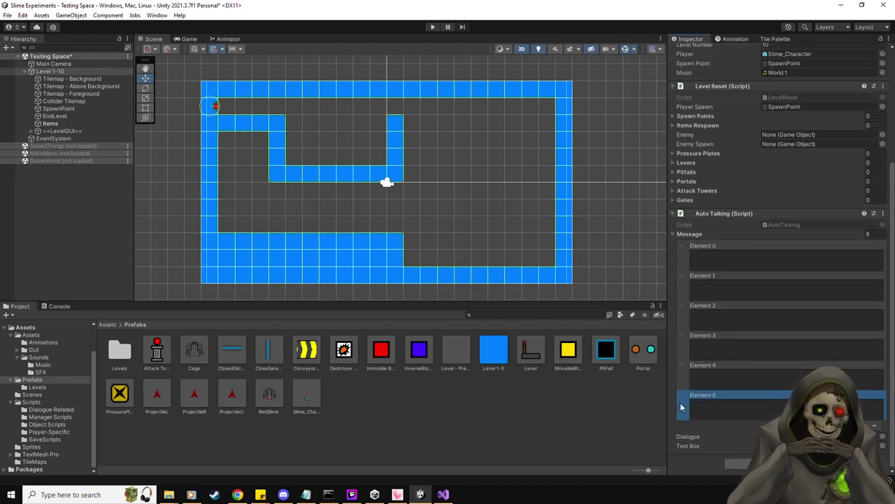
key(Delete)
scroll(356, 180, up, 3)
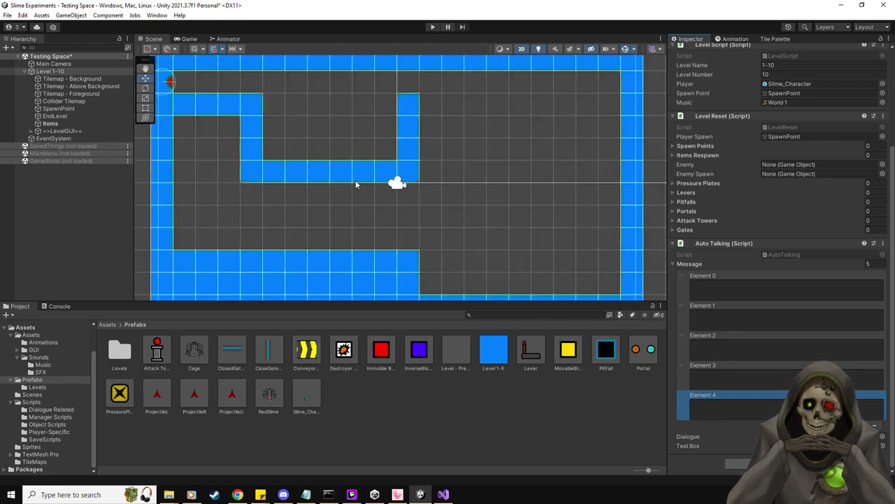
scroll(355, 184, down, 2)
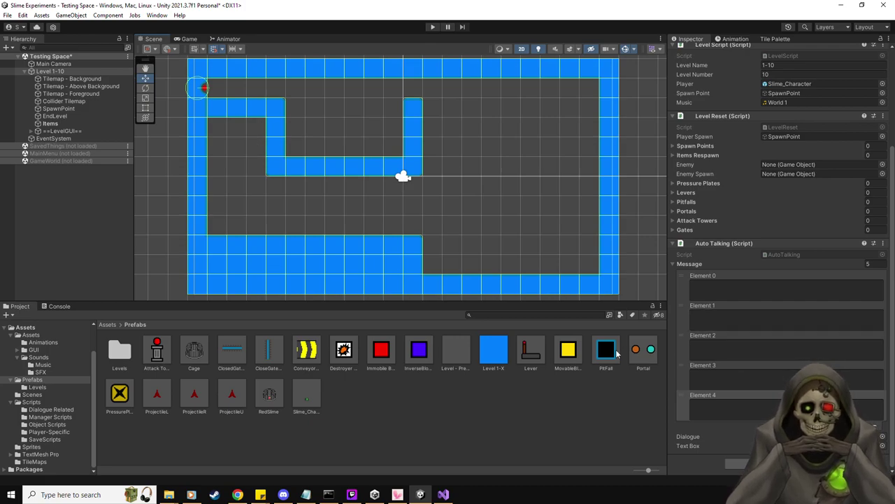
Place a PitFall at (-6.5, 4.5) with SpawnPoint as its Level Spawn, and a duplicate of it at (0.5, 4.5).
drag(606, 354, 280, 87)
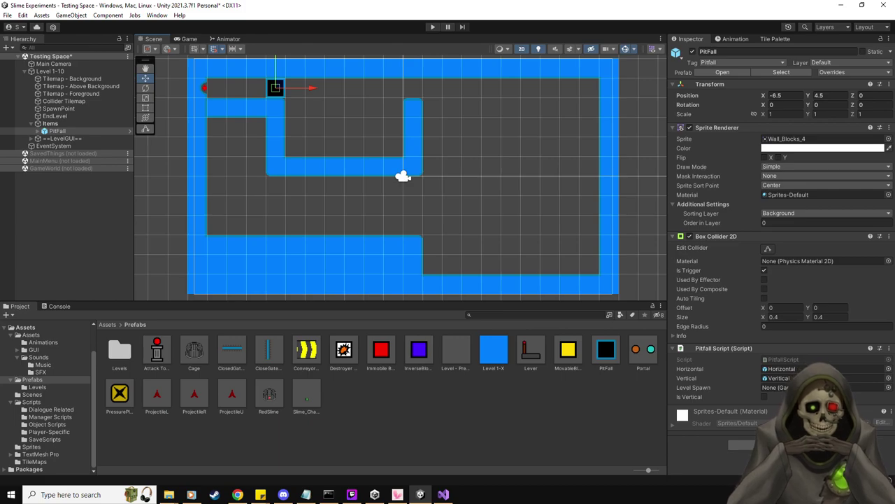
drag(66, 111, 825, 387)
click(72, 131)
key(ctrl+d)
drag(310, 88, 451, 91)
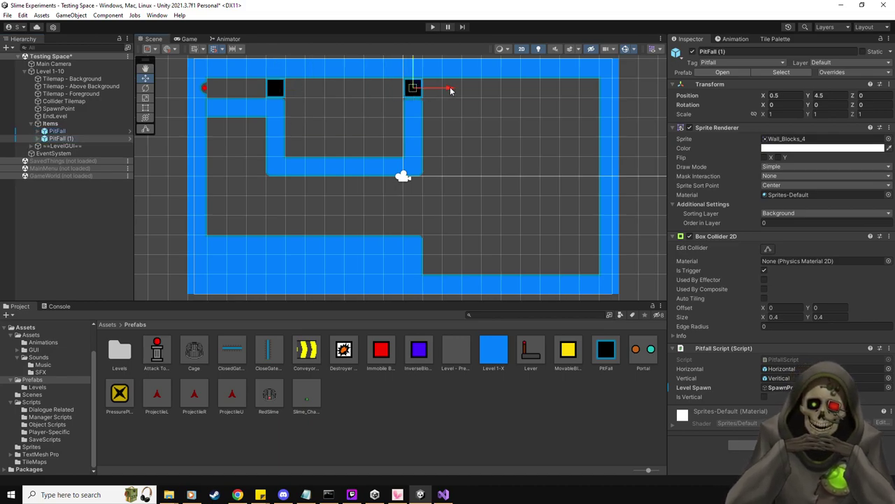
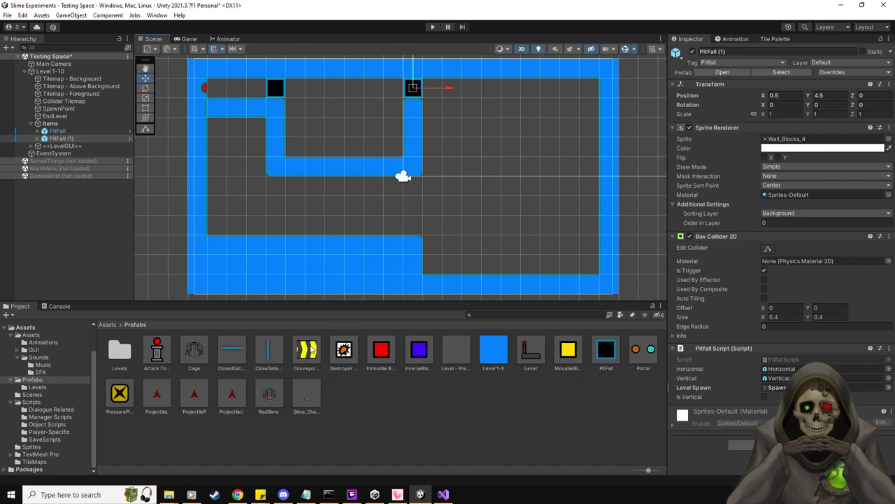
Add a ConveyorBelt near (2.5, 1.5) with Z rotation 90, Direction Up and Force 3.
drag(308, 350, 453, 149)
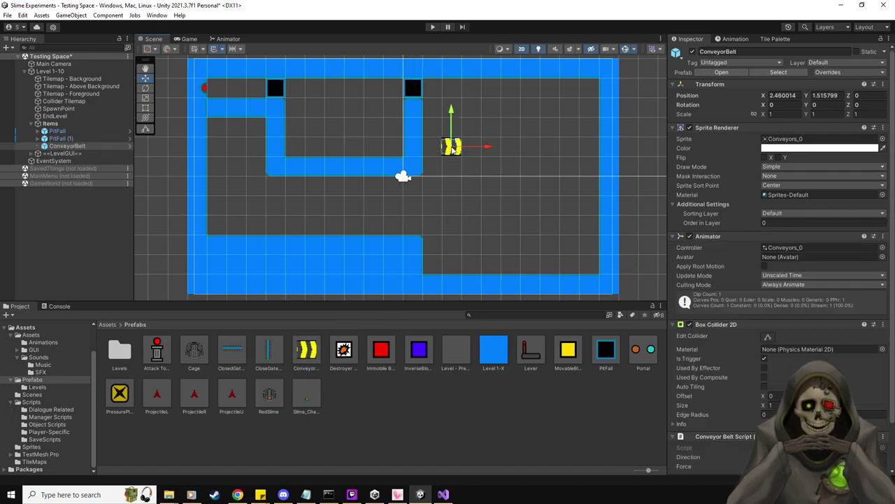
click(860, 104)
text(90)
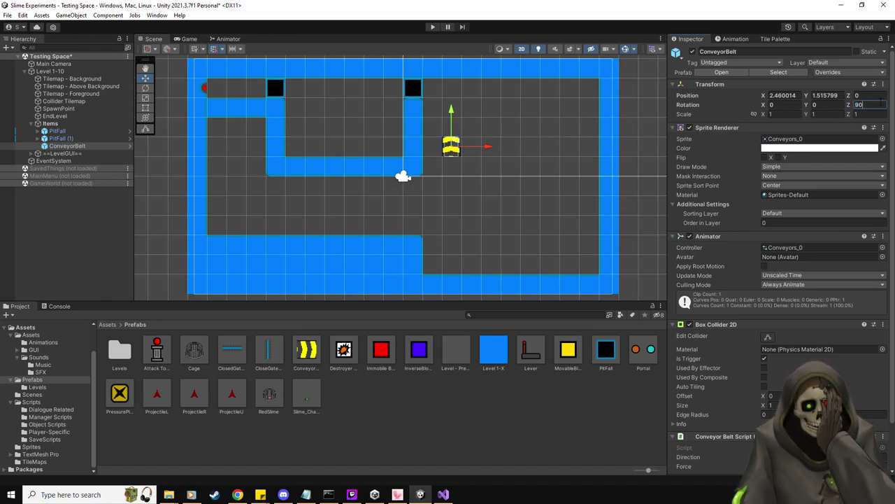
scroll(782, 265, down, 1)
scroll(782, 266, down, 1)
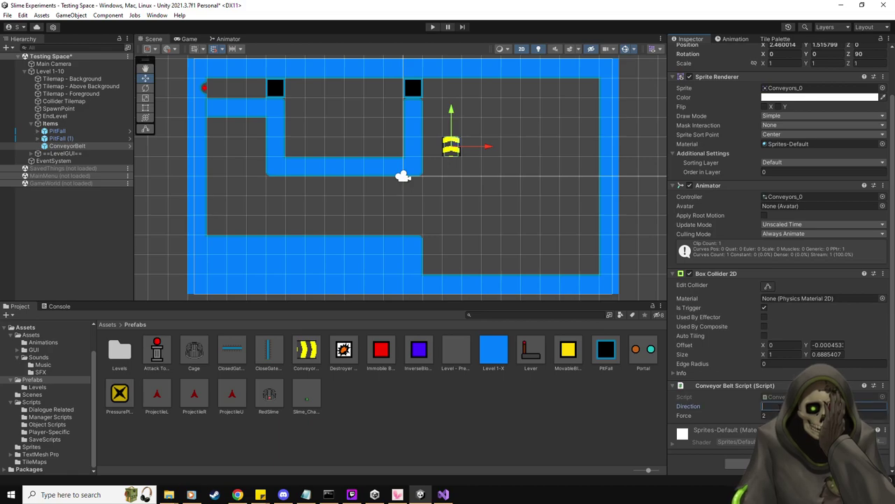
text(Up)
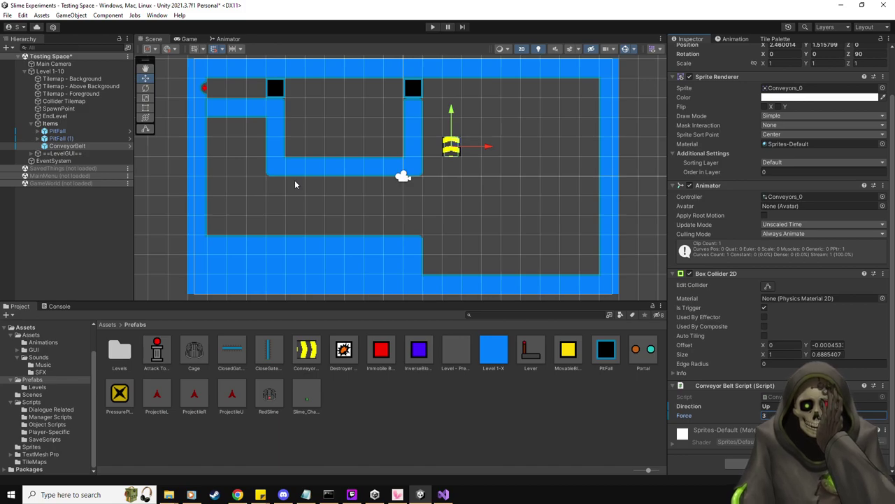
Duplicate the conveyor belt and stack the two belts vertically at (2.5, 3.5) and (2.5, 2.5).
click(60, 138)
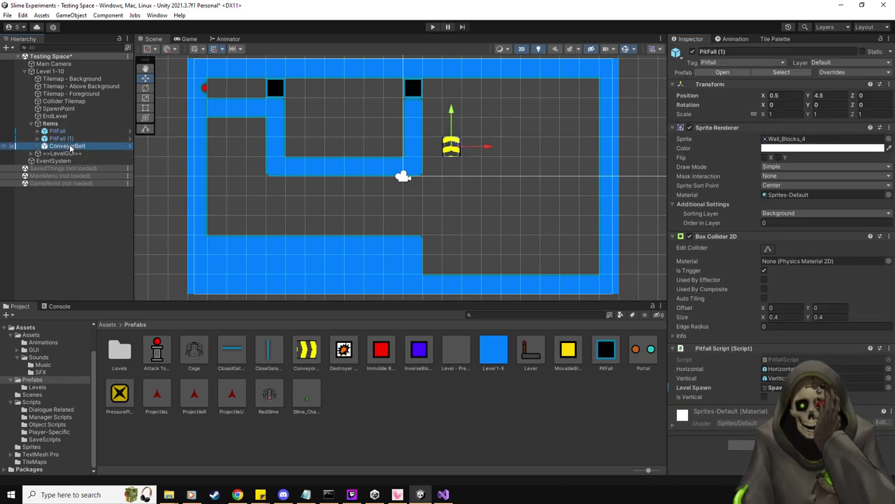
key(ctrl+d)
drag(451, 109, 451, 68)
click(83, 145)
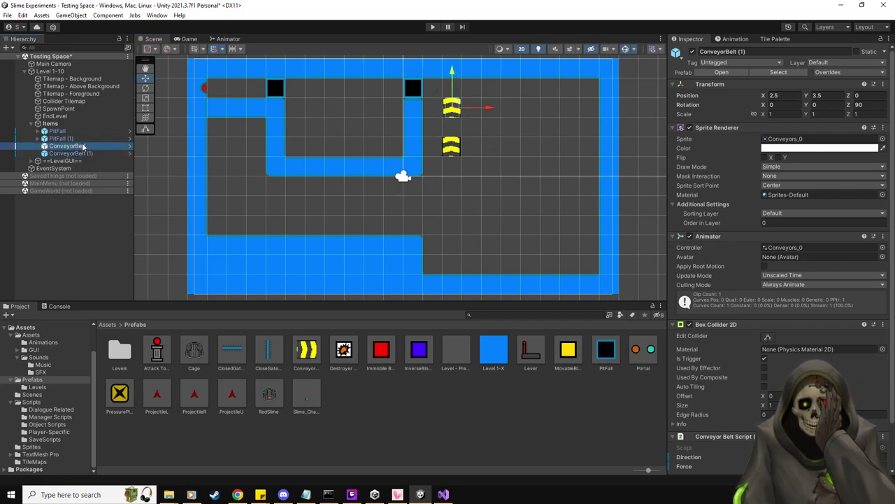
drag(453, 117, 456, 98)
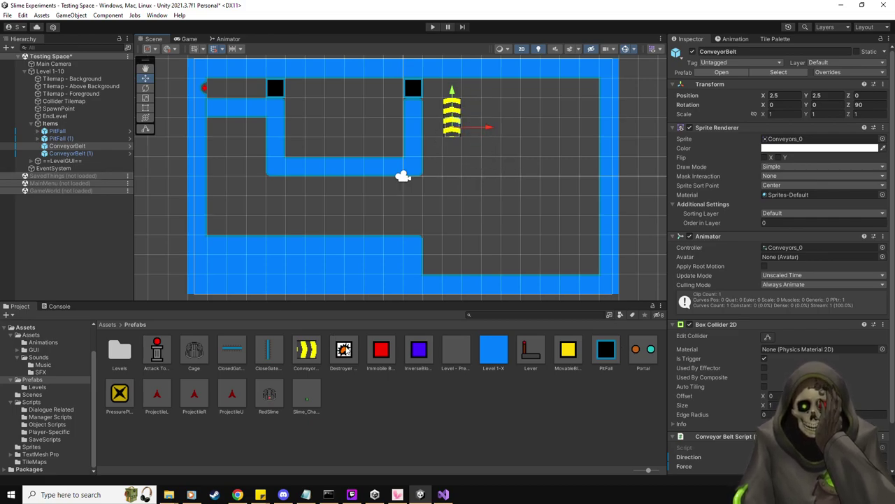
Place Immobile Blocks on both sides of the upper conveyor belt, and a PitFall prefab directly below the lower belt.
drag(381, 350, 431, 107)
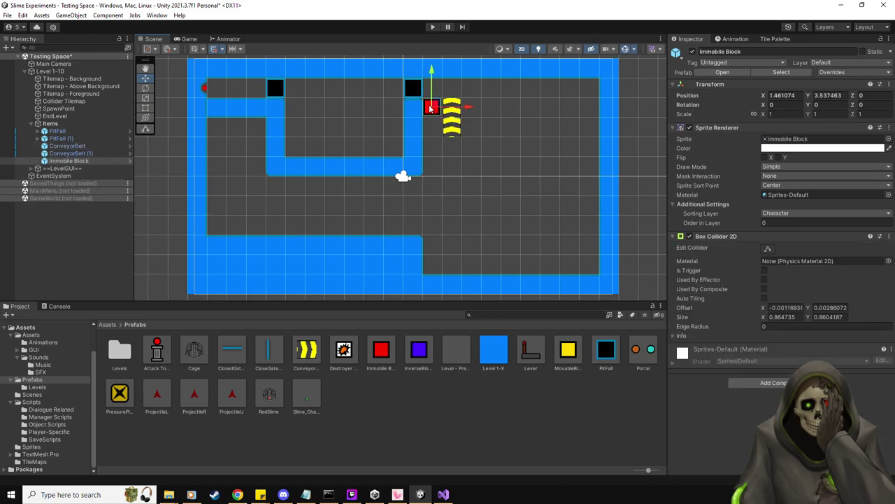
drag(607, 355, 459, 148)
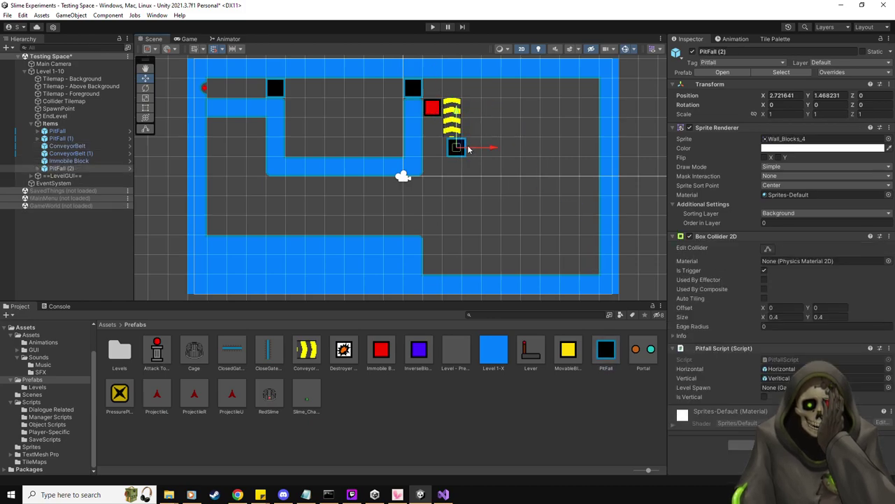
drag(392, 363, 477, 107)
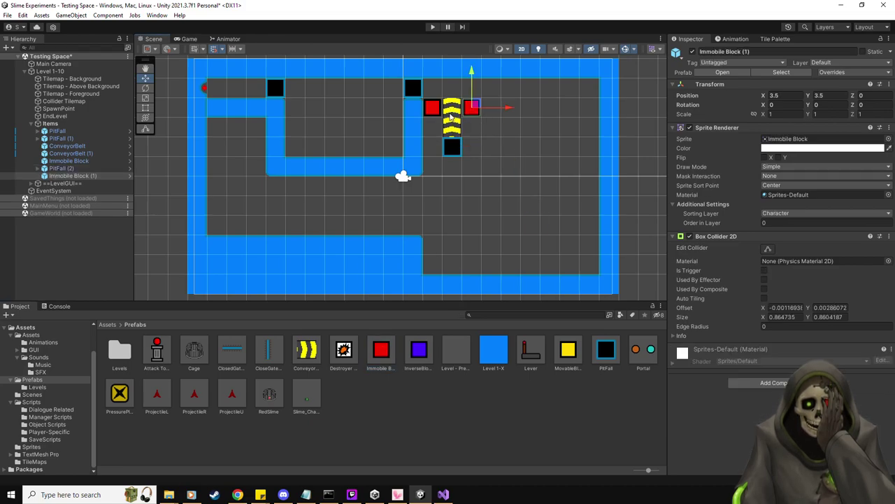
Replace the pitfall below the belts with a duplicate of PitFall (1) at (2.5, 1.5).
click(63, 168)
key(Delete)
click(61, 139)
key(ctrl+d)
drag(414, 88, 452, 145)
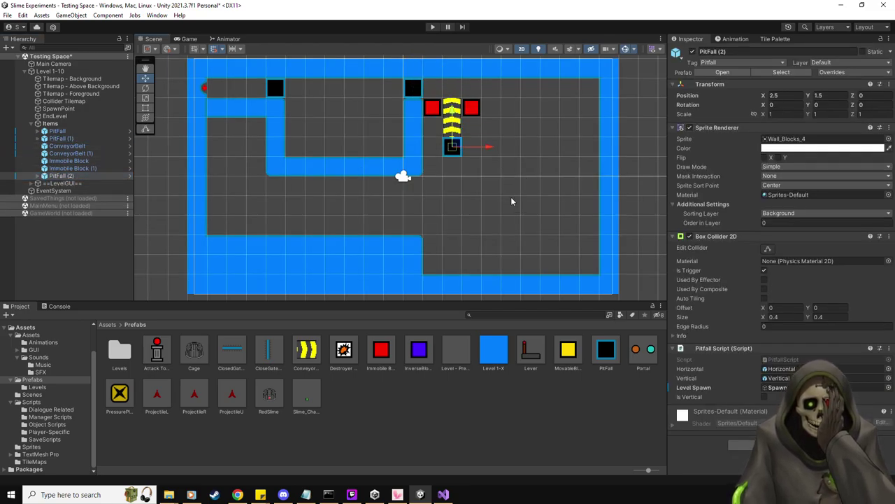
Flank the lower conveyor belt with Immobile Blocks at (1.5, 2.5) and (3.5, 2.5).
drag(479, 159, 433, 126)
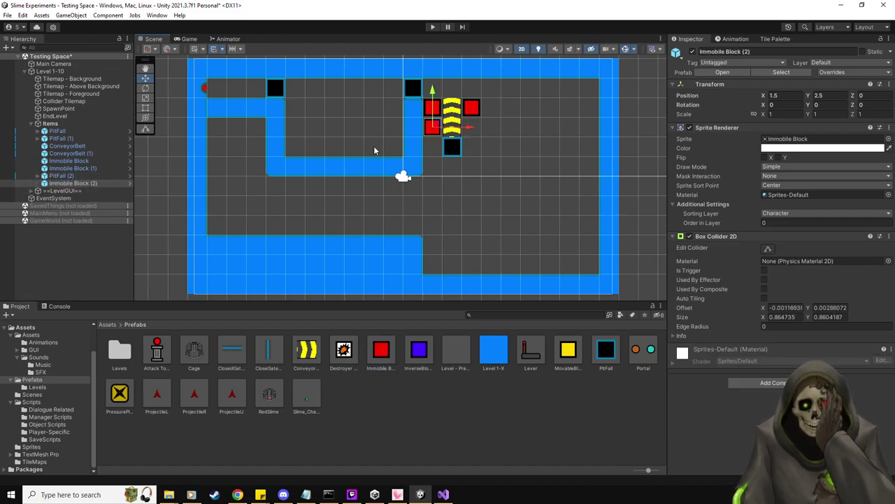
key(ctrl+d)
drag(468, 127, 507, 129)
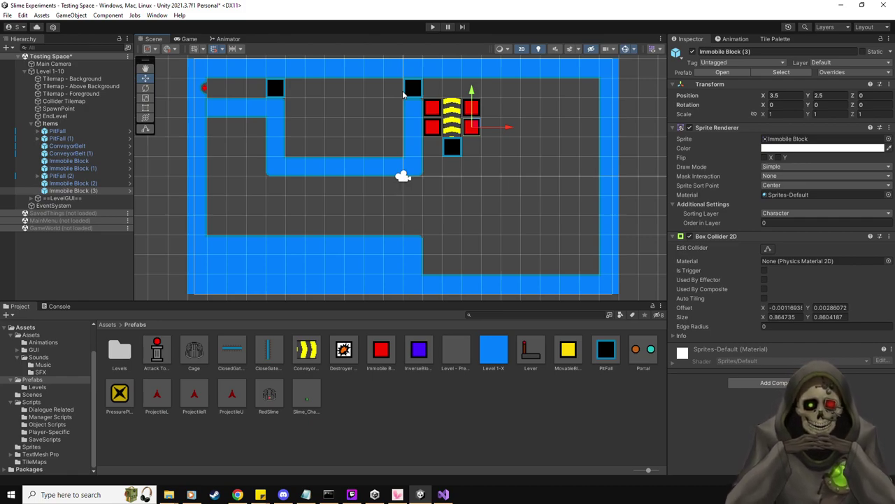
Place a MovableBlock at (-1.5, 2.5) inside the U-shaped inner wall.
middle_drag(391, 150, 433, 177)
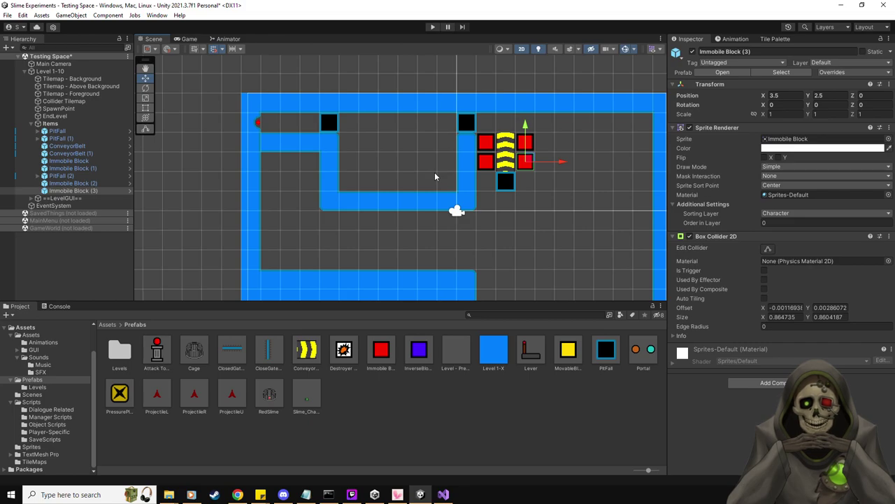
drag(560, 341, 436, 172)
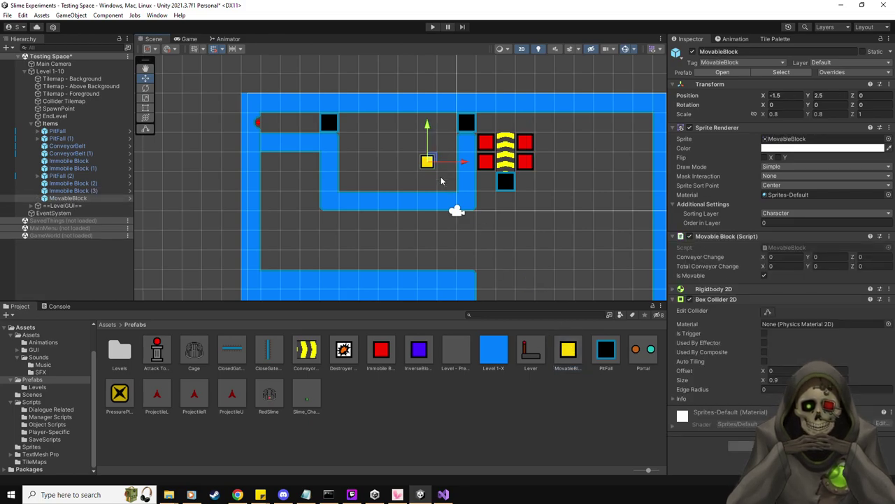
drag(609, 357, 429, 122)
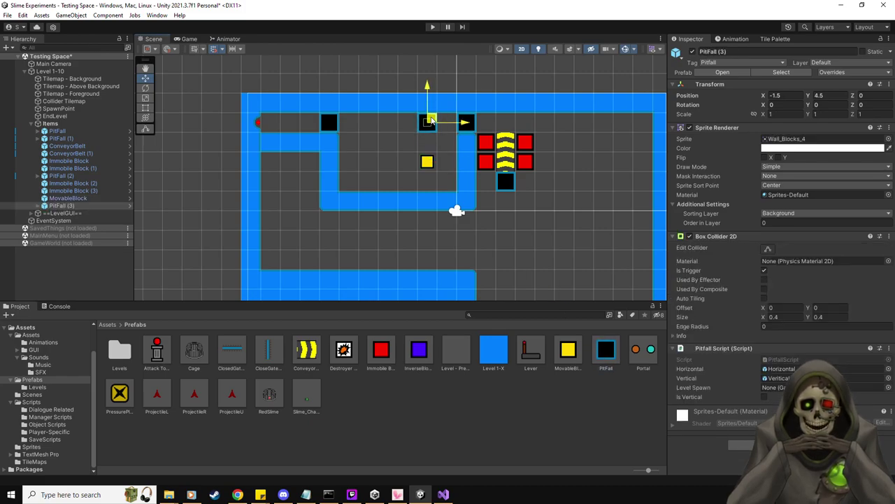
drag(607, 357, 354, 165)
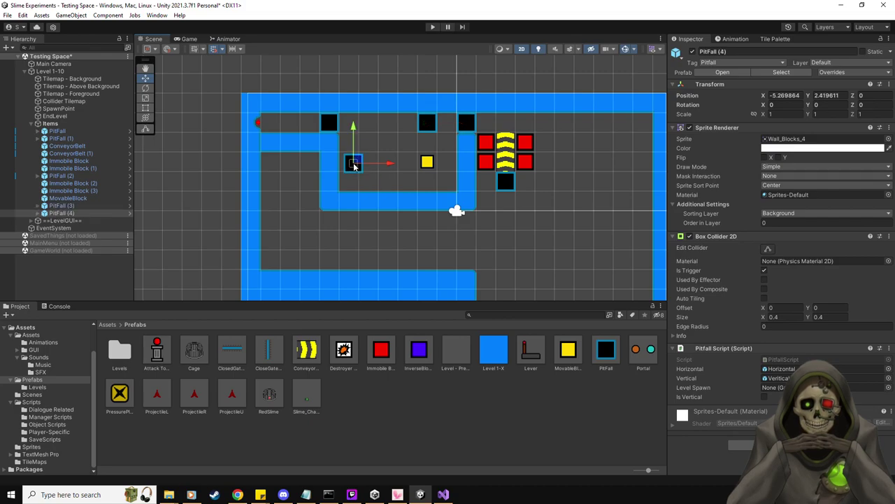
key(ctrl+z)
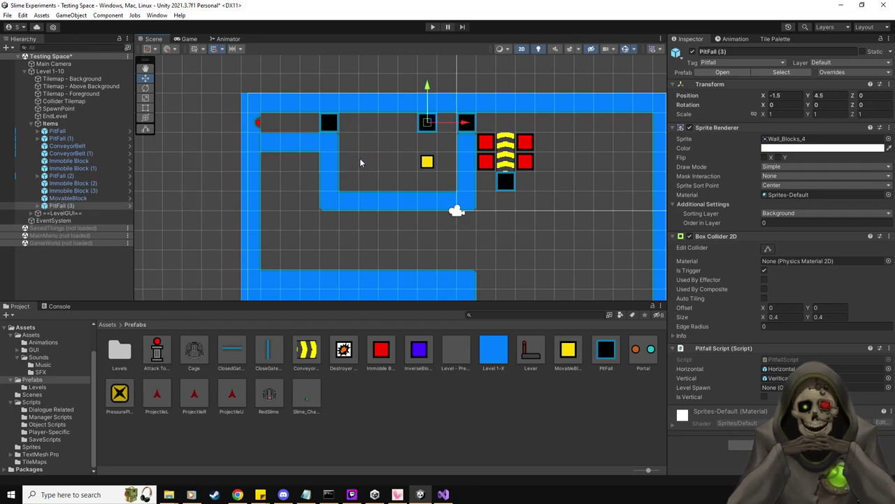
key(ctrl+z)
Duplicate PitFall (2) twice, placing the copies at (-1.5, 4.5) and (-5.5, 2.5).
click(100, 177)
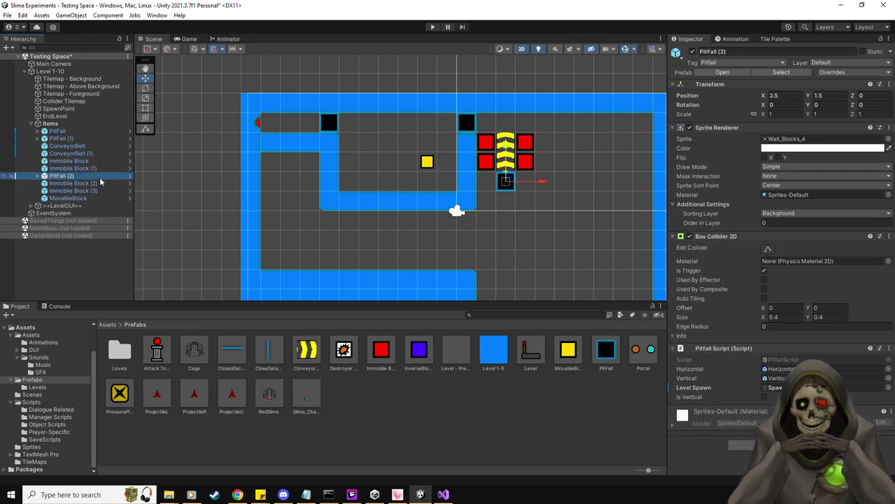
key(ctrl+d)
drag(509, 179, 357, 162)
key(ctrl+d)
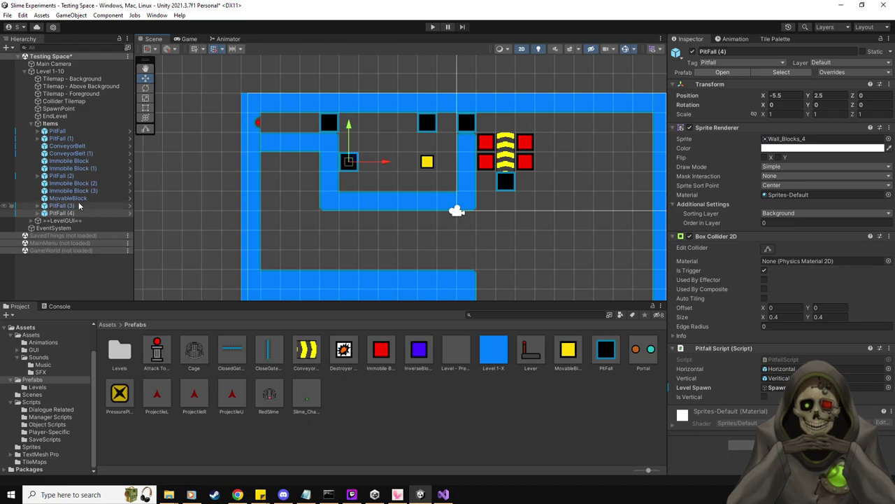
Duplicate the ConveyorBelt to (-2.5, 4.5), set its Z rotation to 0 and edit its Direction.
click(80, 146)
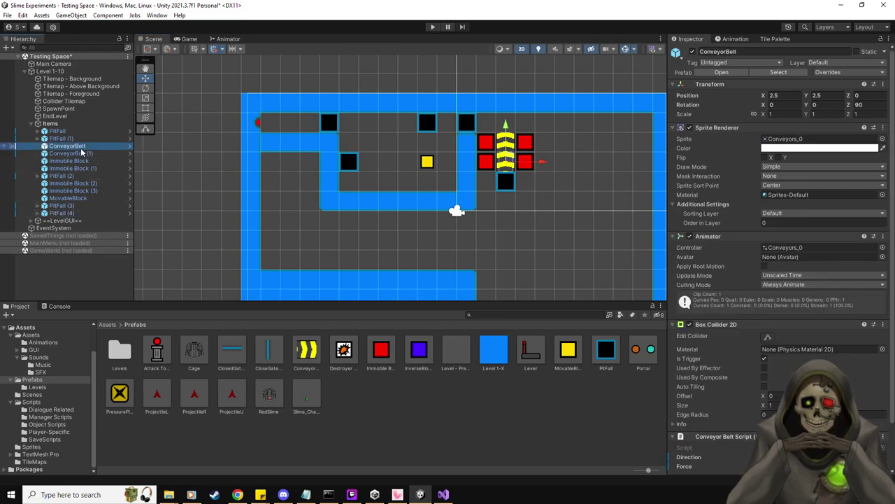
key(ctrl+d)
drag(510, 162, 411, 122)
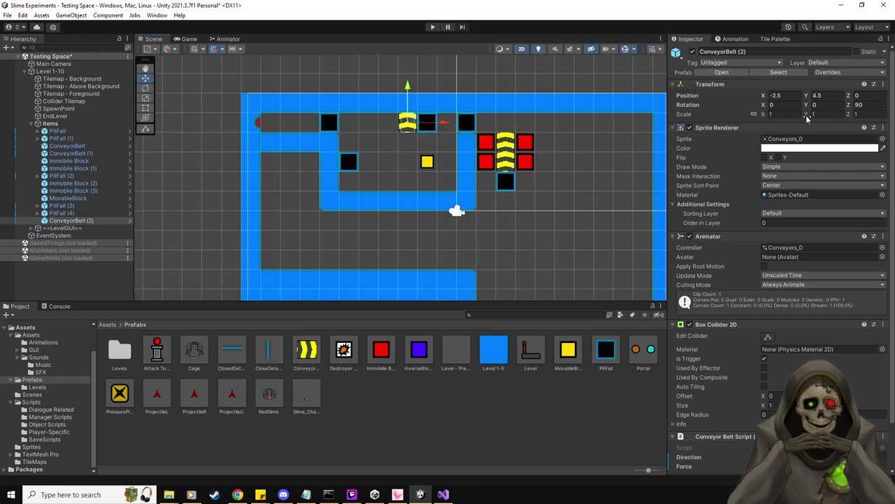
click(876, 105)
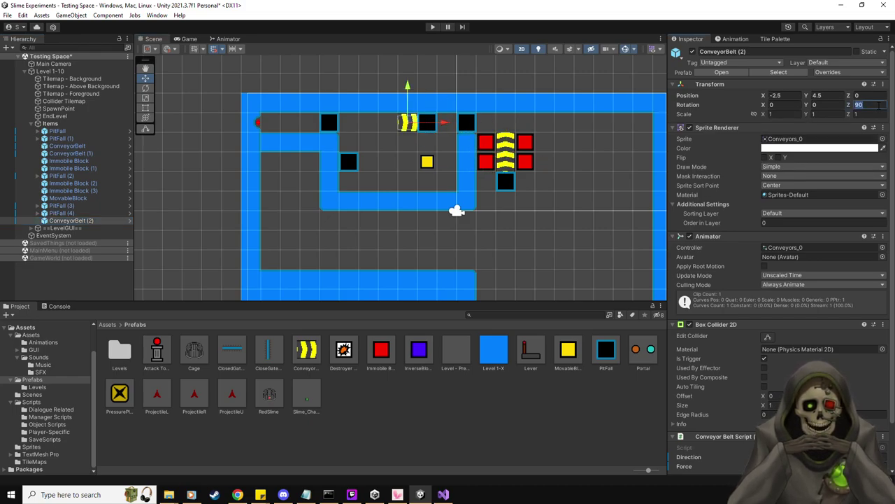
click(883, 456)
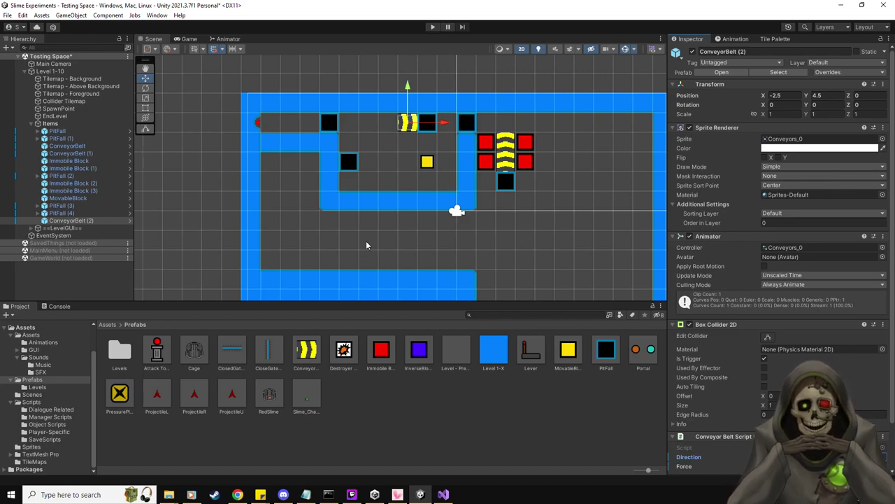
Duplicate ConveyorBelt (2) to (-4.5, 2.5) beside the inner pitfall, and set the copy's Z rotation to 180.
scroll(408, 188, up, 2)
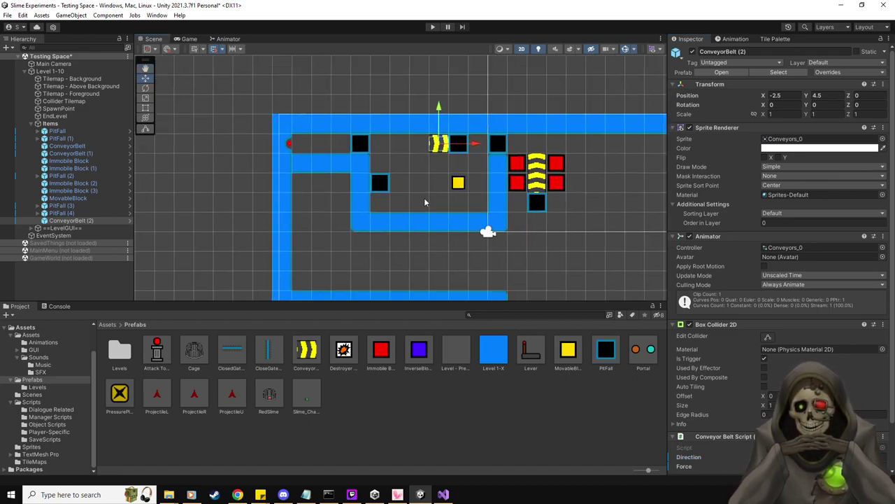
scroll(424, 203, up, 1)
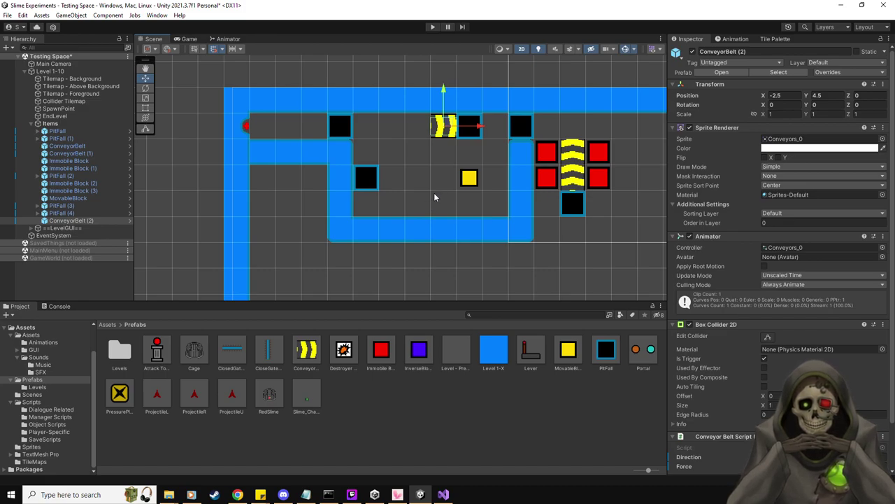
click(77, 222)
key(ctrl+d)
drag(445, 126, 394, 179)
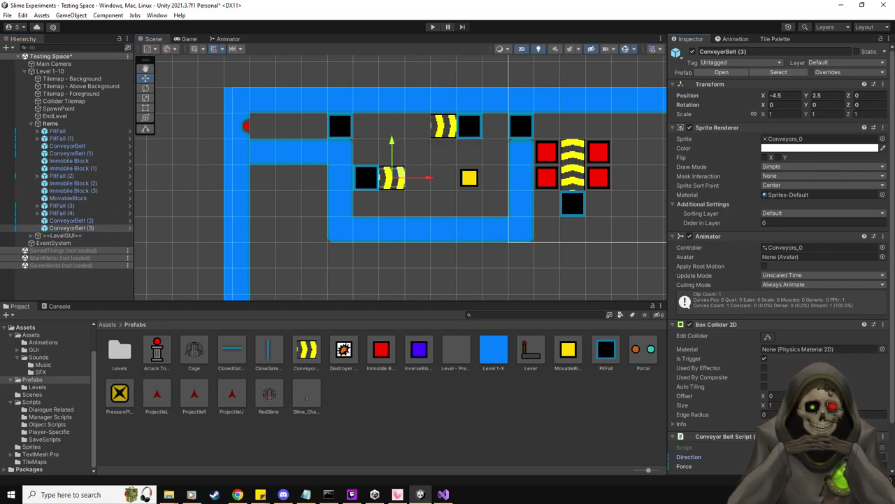
click(867, 104)
text(180)
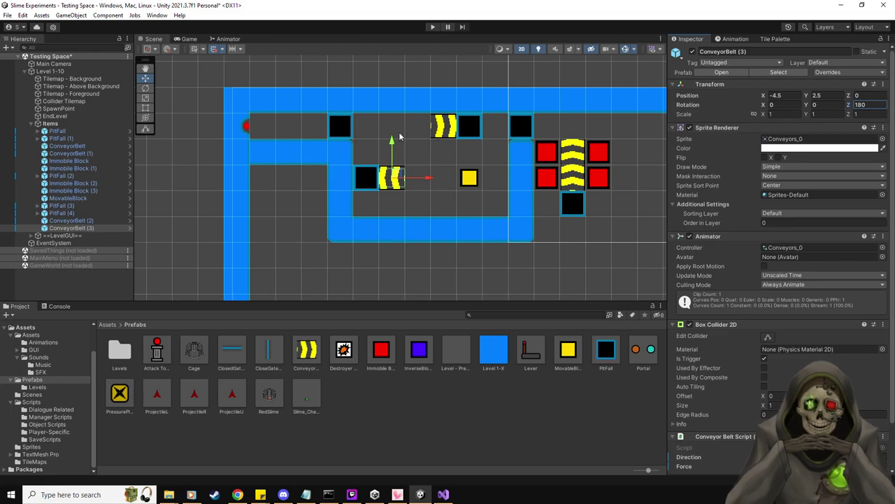
Run and stop a brief play test, and open the FinishLevelScript error from the Console in the code editor.
key(ctrl+p)
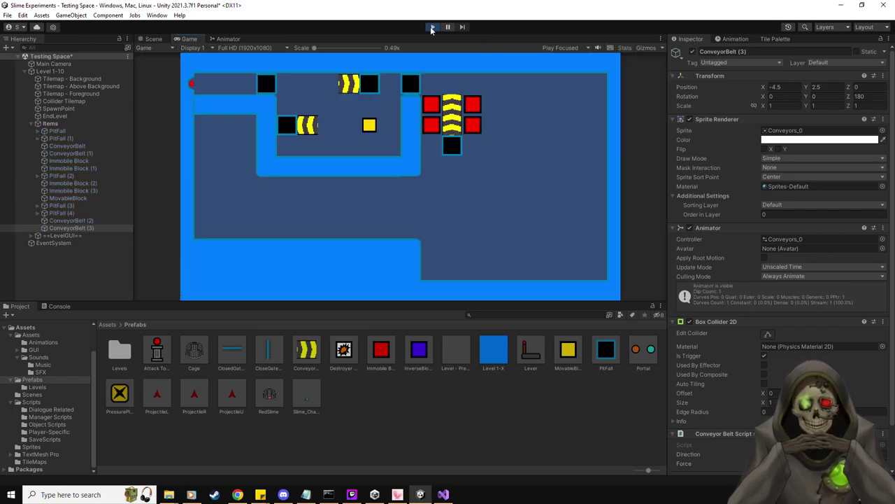
key(ctrl+p)
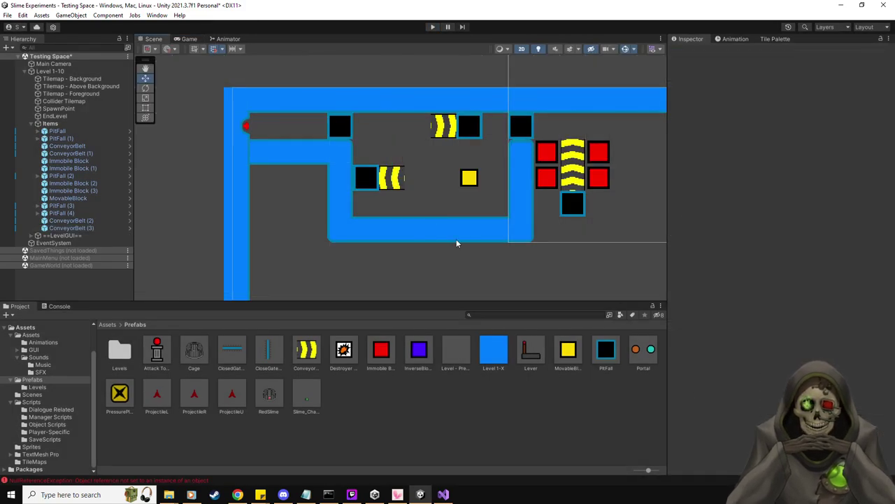
click(61, 306)
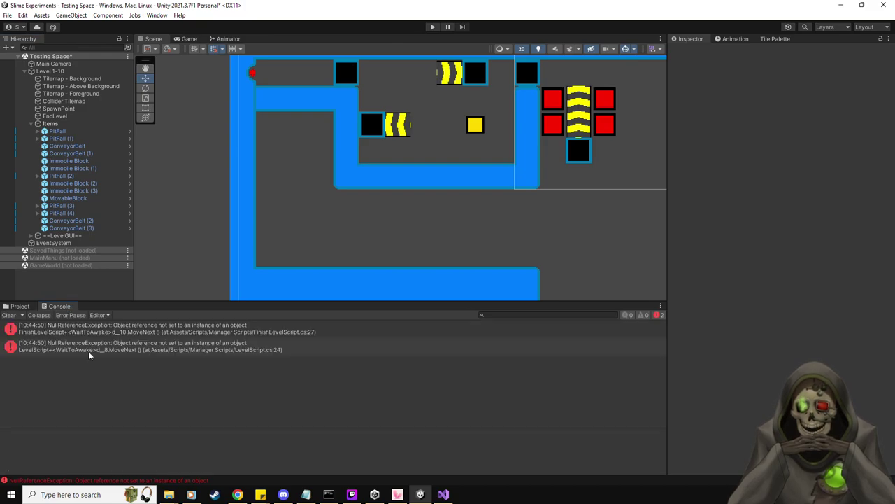
double_click(131, 337)
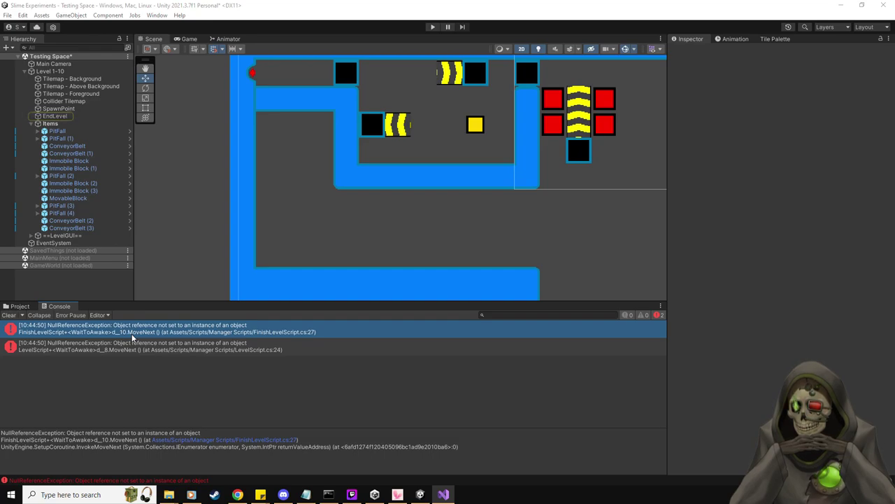
Load the SavedThings scene alongside Testing Space and clear the Console errors.
click(127, 250)
click(154, 256)
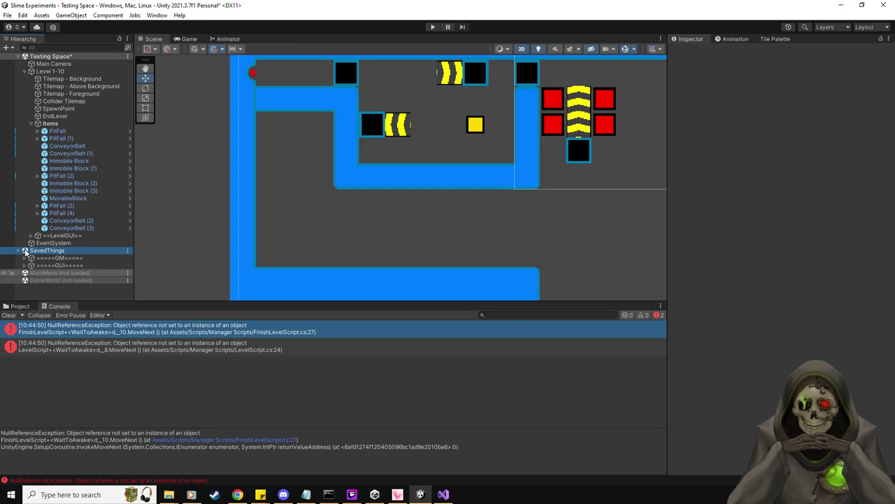
click(9, 315)
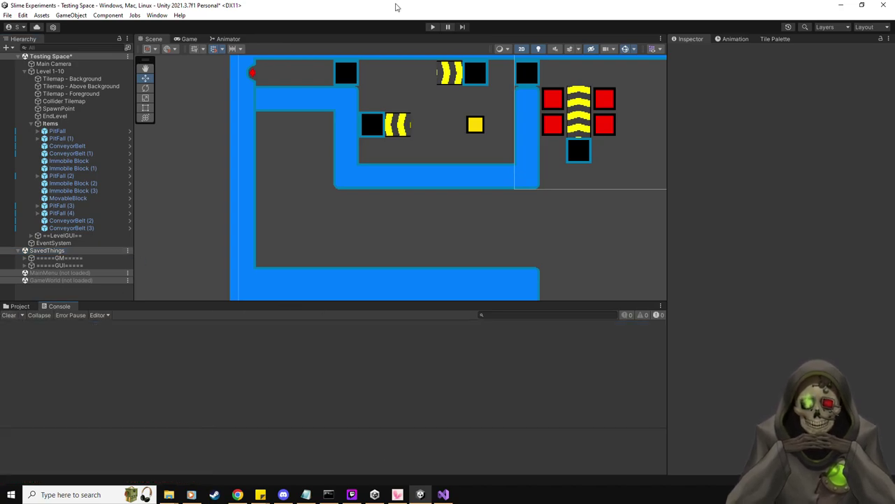
Place a MovableBlock prefab at (-7.5, -1.5) in the lower corridor of Level 1-10.
click(20, 305)
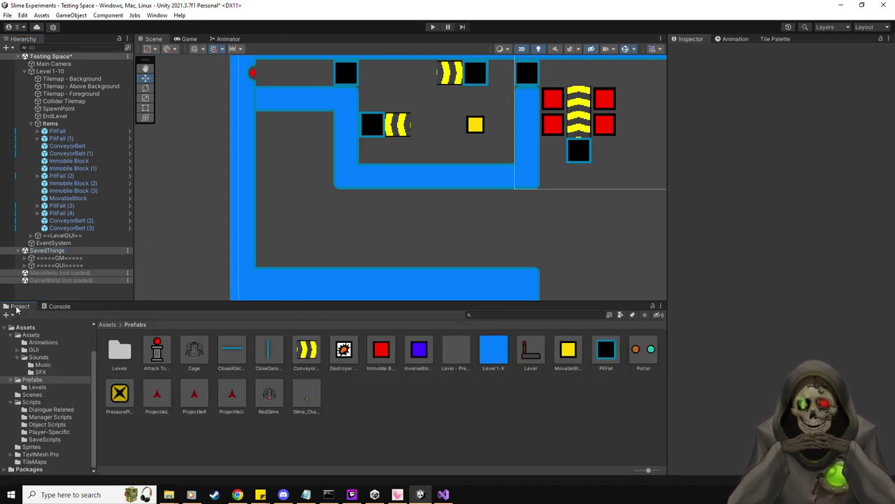
drag(568, 348, 320, 228)
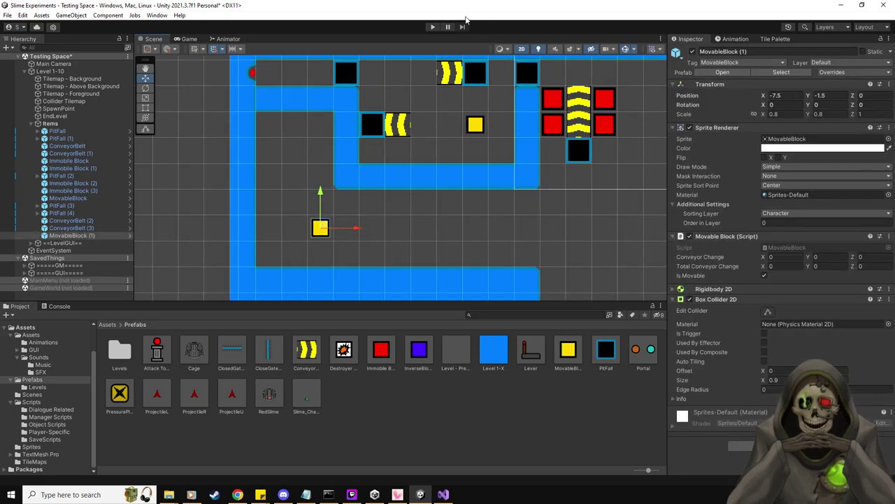
Play test the level, pushing the corridor's movable block with the slime into the open area beyond the immobile blocks.
click(431, 27)
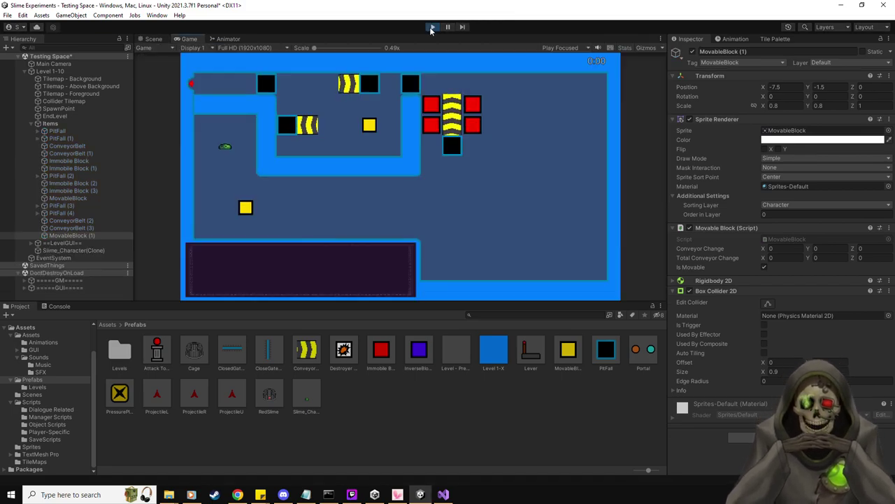
key(Down)
key(Right)
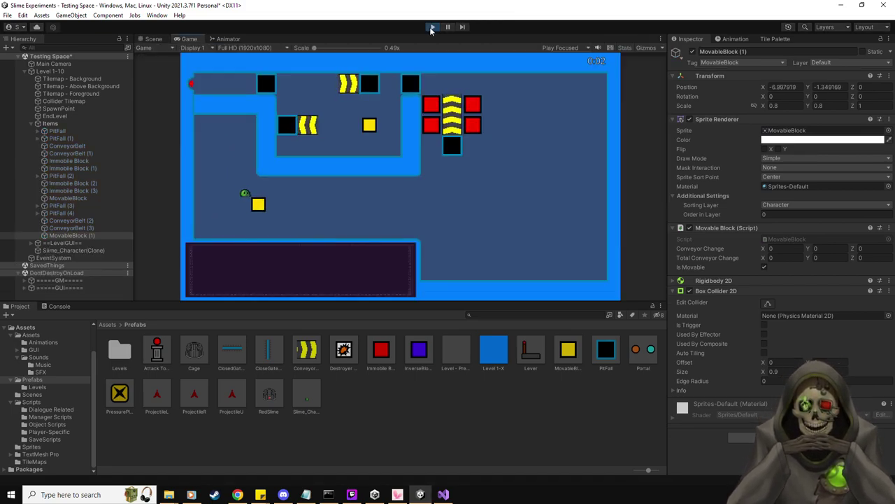
key(Right)
key(Down)
key(Right)
key(Up)
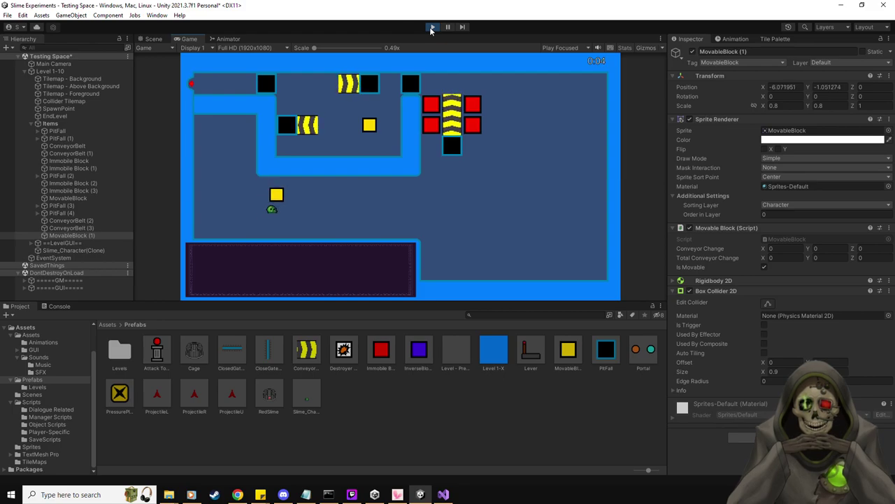
key(Left)
key(Up)
key(Right)
key(Down)
key(Up)
key(Right)
key(Down)
key(Up)
key(Right)
key(Down)
key(Up)
key(Right)
key(Down)
key(Left)
key(Up)
key(Right)
key(Down)
key(Left)
key(Up)
key(Right)
key(Down)
key(Right)
key(Right)
key(Up)
key(Right)
key(Left)
key(Down)
key(Right)
key(Up)
key(Right)
key(Left)
key(Right)
key(Up)
key(Down)
key(Right)
key(Up)
key(Left)
key(Down)
key(Right)
key(Up)
key(Down)
key(Right)
key(Right)
key(Up)
key(Down)
key(Left)
key(Right)
key(Up)
key(Right)
key(Down)
key(Left)
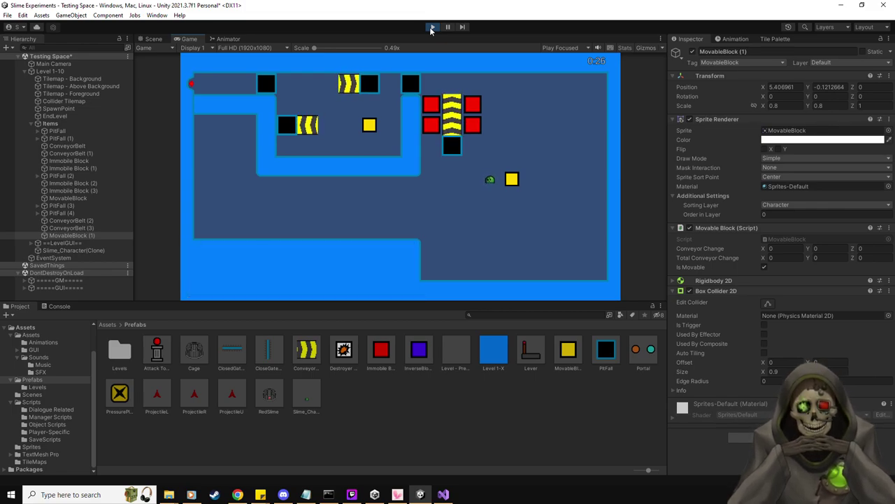
Set the test block's Rigidbody 2D Angular Drag to 10 during play and push the block around with the slime.
click(70, 235)
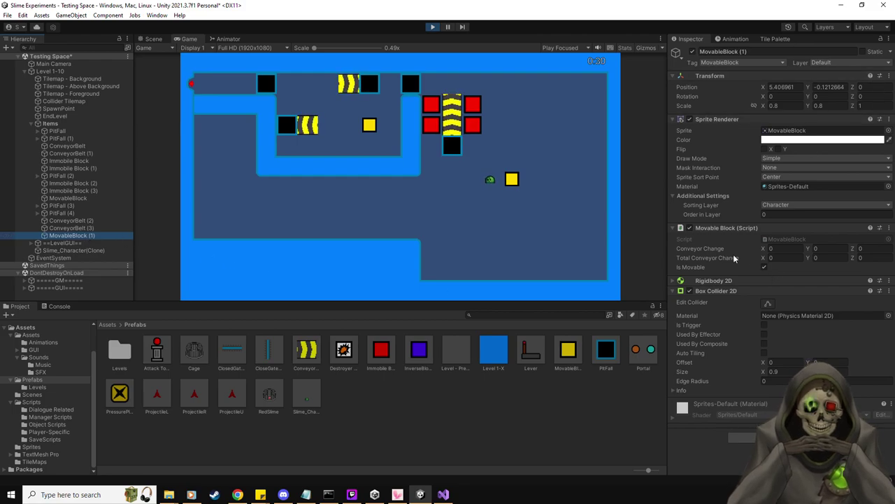
click(676, 280)
click(778, 347)
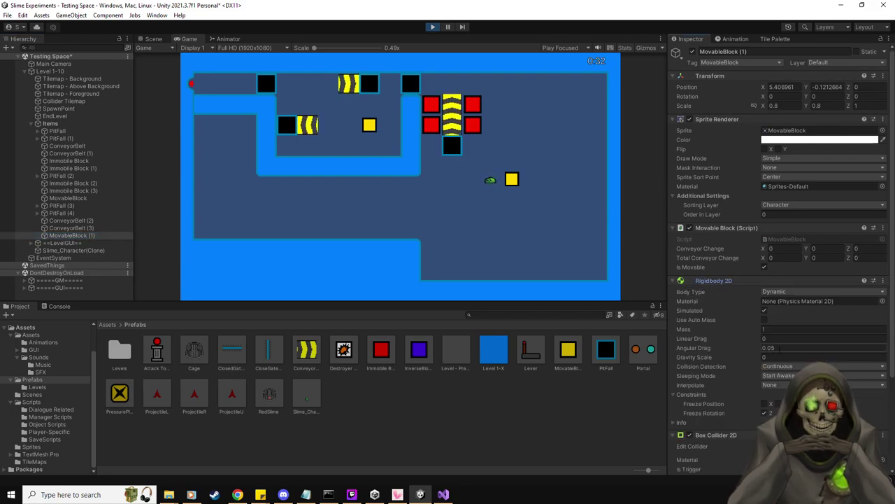
text(10)
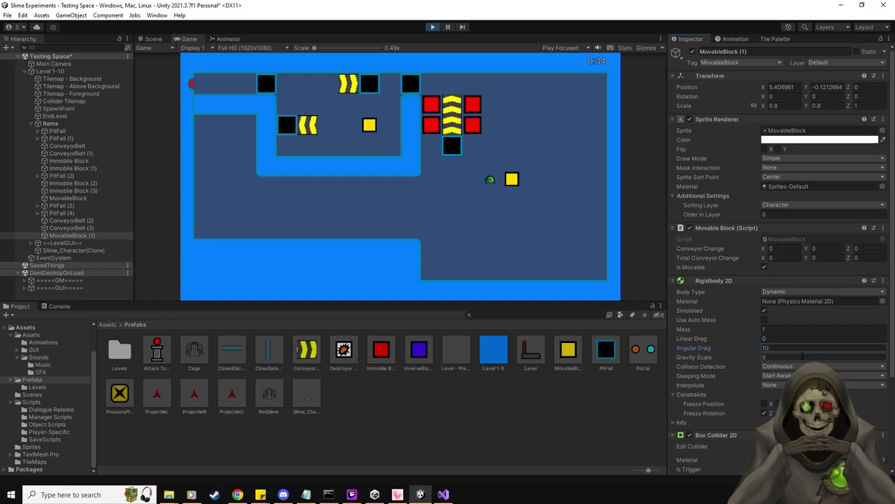
click(437, 189)
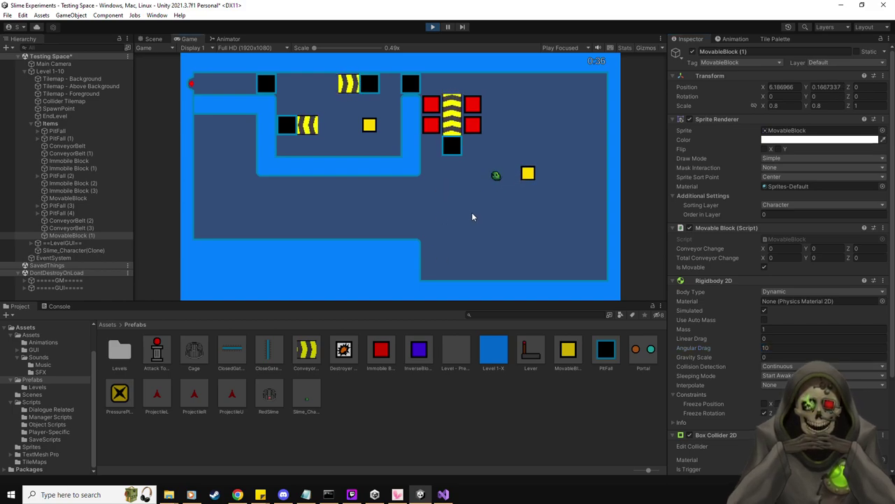
key(Up)
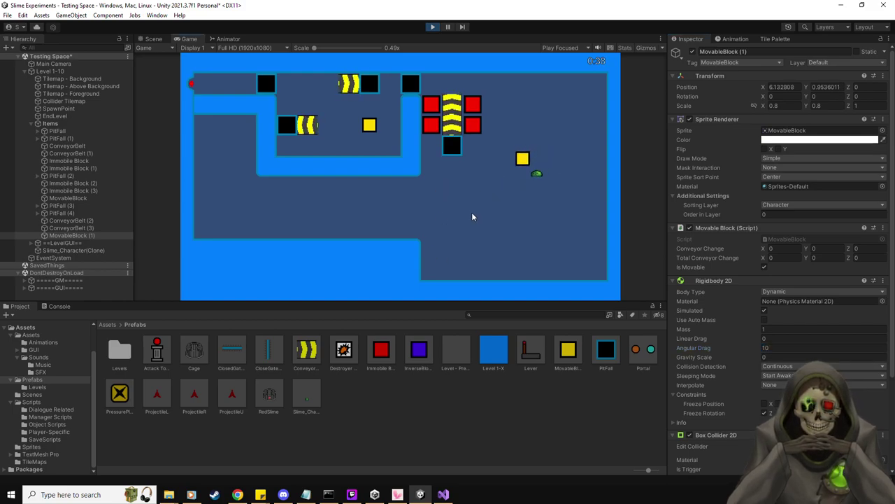
key(Left)
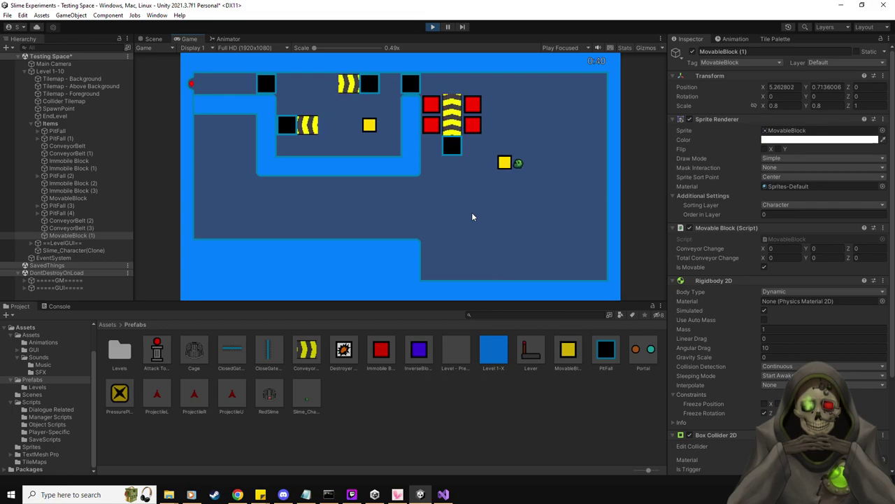
key(Right)
key(Up)
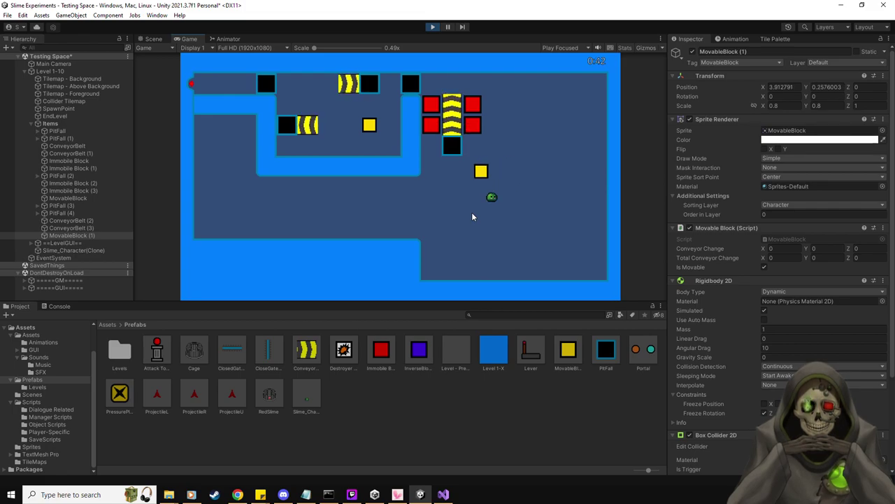
key(Left)
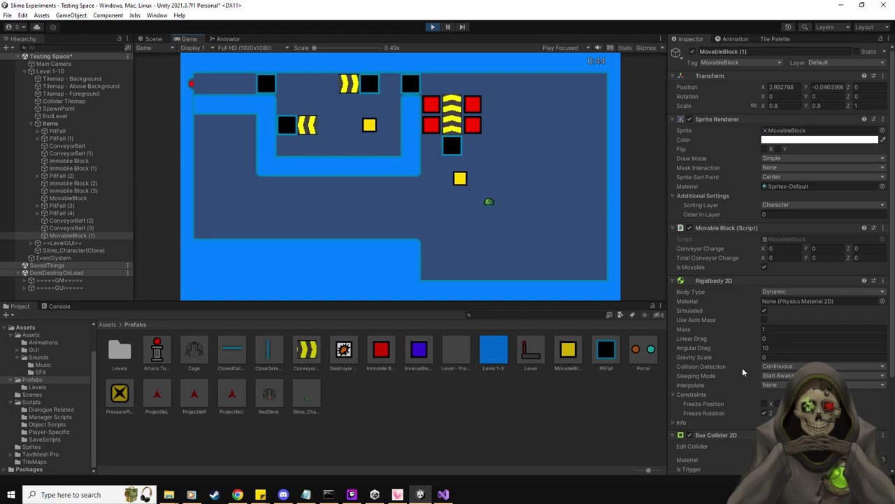
Raise the test block's Angular Drag to 1000 and push the block back toward the corridor.
click(782, 345)
text(1000)
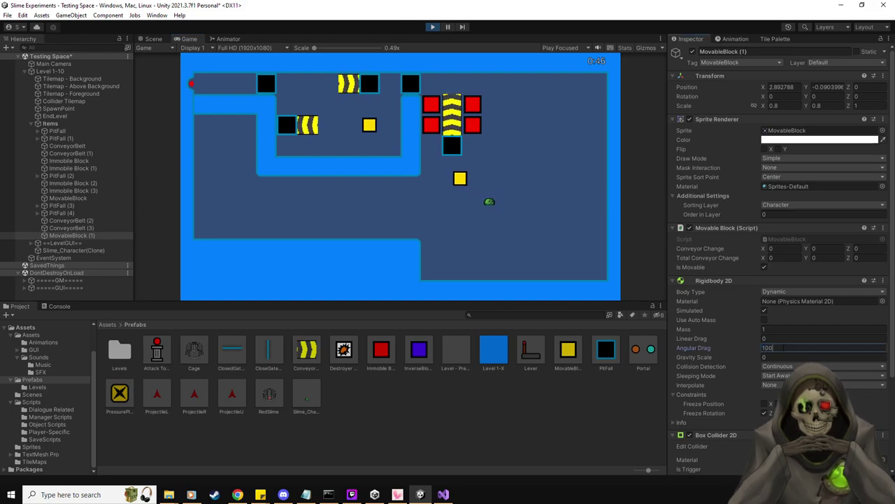
click(547, 193)
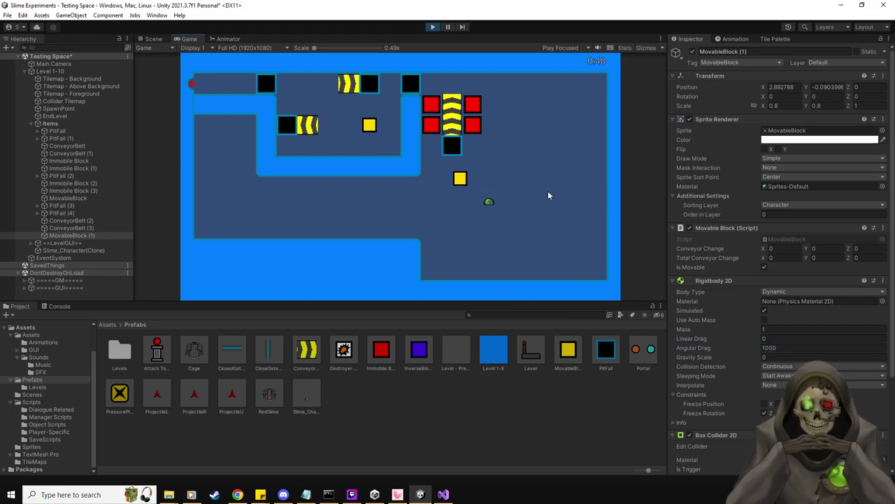
key(Left)
key(Left)
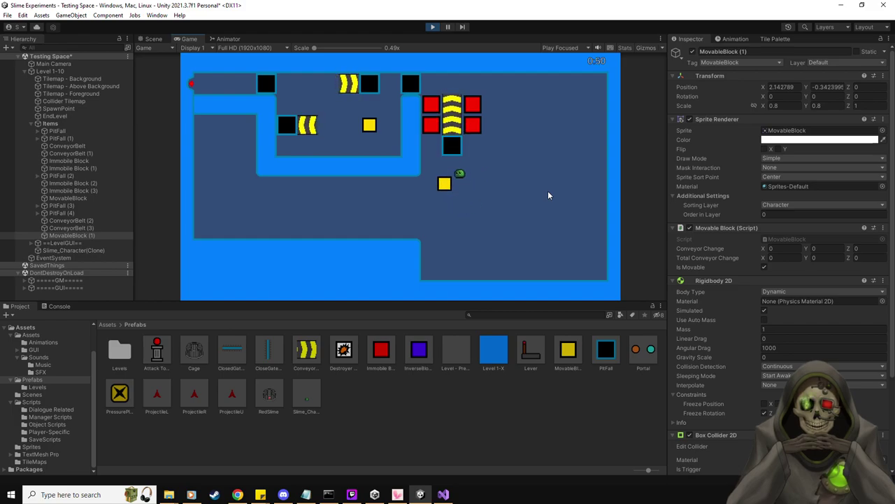
key(Down)
key(Up)
key(Left)
key(Down)
Set the test block's Angular Drag to 0.05 and stop the play test.
click(776, 348)
text(0)
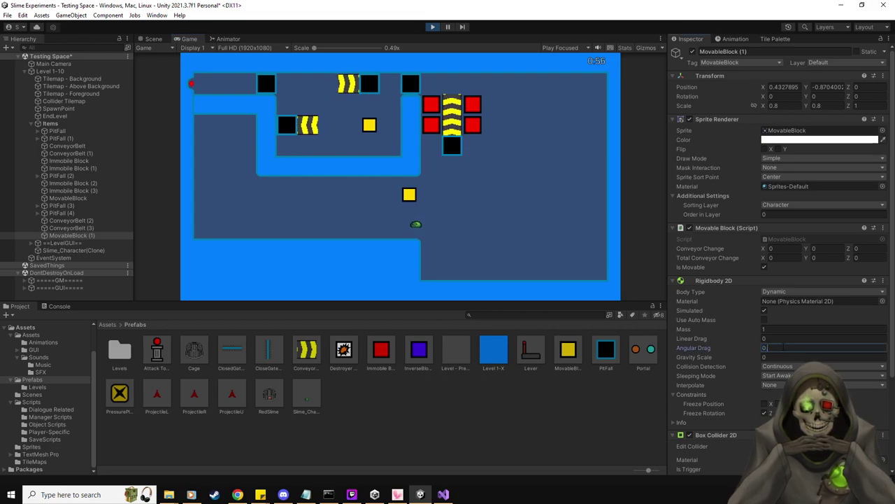
click(449, 220)
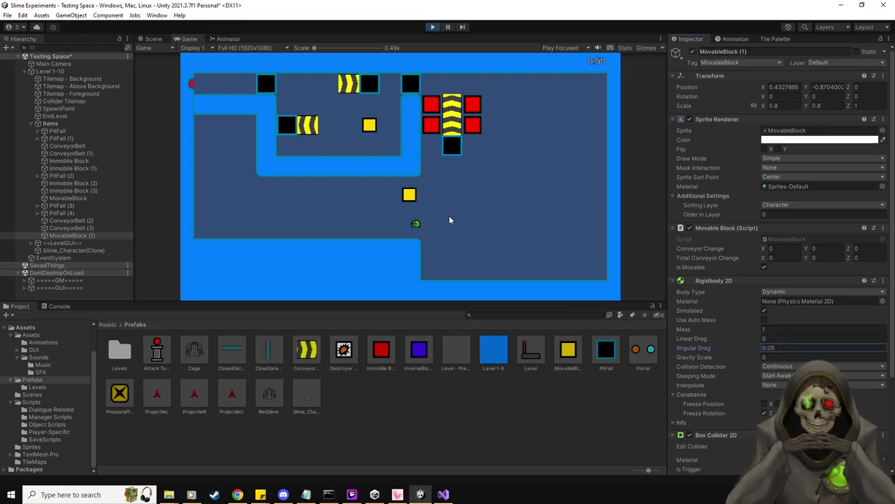
click(434, 28)
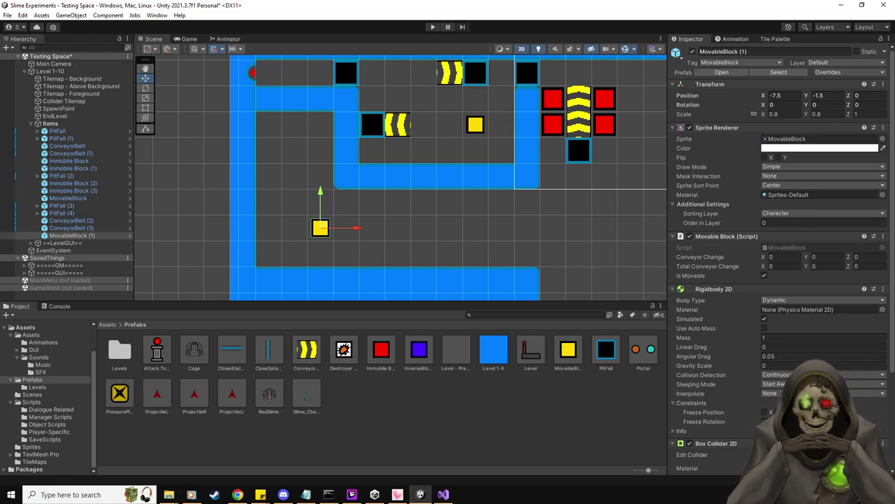
Delete both movable blocks, the test block in the lower corridor and the one in the inner chamber.
click(83, 236)
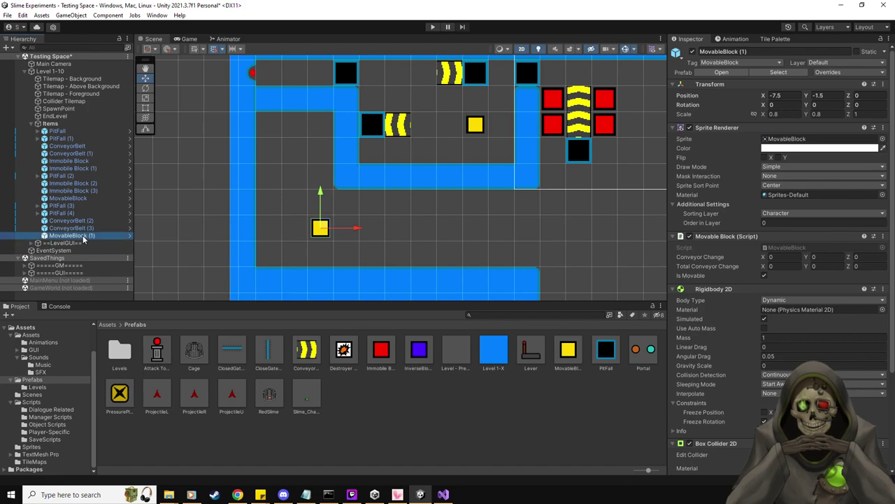
key(Delete)
middle_drag(492, 124, 469, 219)
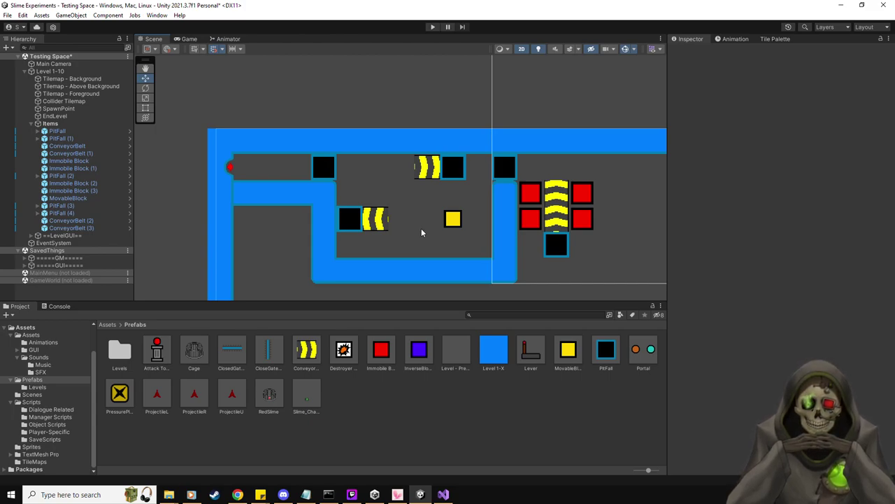
drag(603, 346, 598, 412)
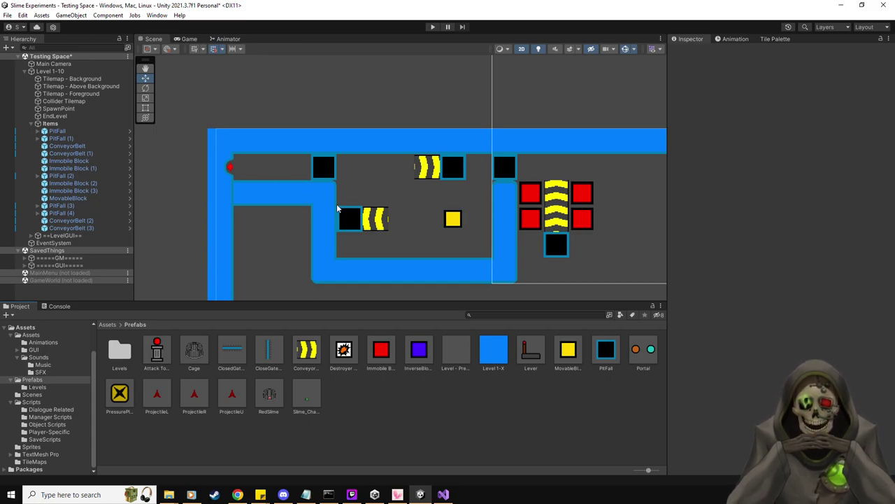
click(79, 200)
drag(458, 217, 405, 195)
key(Delete)
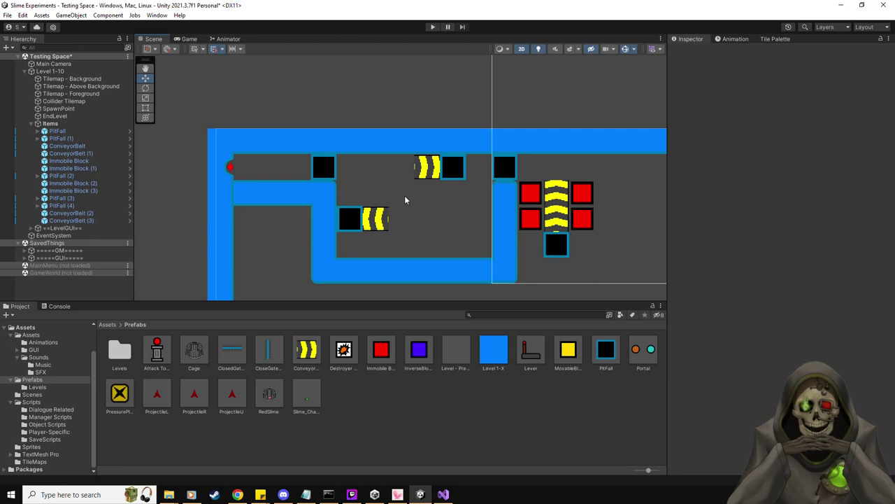
Place a PressurePlate at (-0.5, 1.5) with the MovableBlock prefab as its Obj To Manipulate, and toggle Is One Object.
click(123, 394)
drag(126, 394, 479, 245)
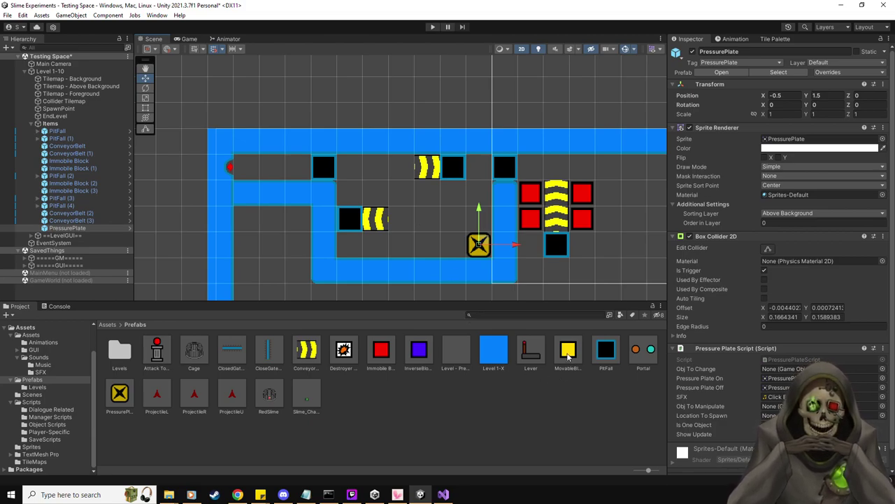
drag(772, 406, 774, 407)
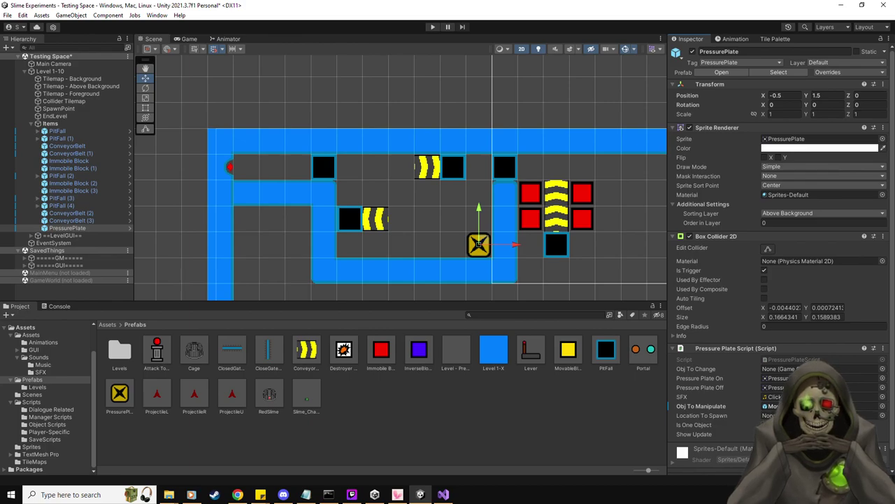
click(764, 424)
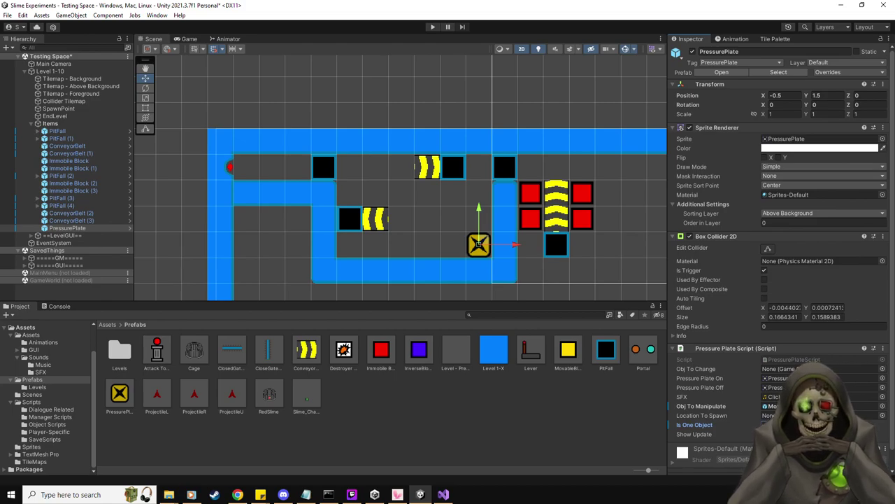
Create an empty child object under Items and name it PressurePlateSpawn.
right_click(64, 124)
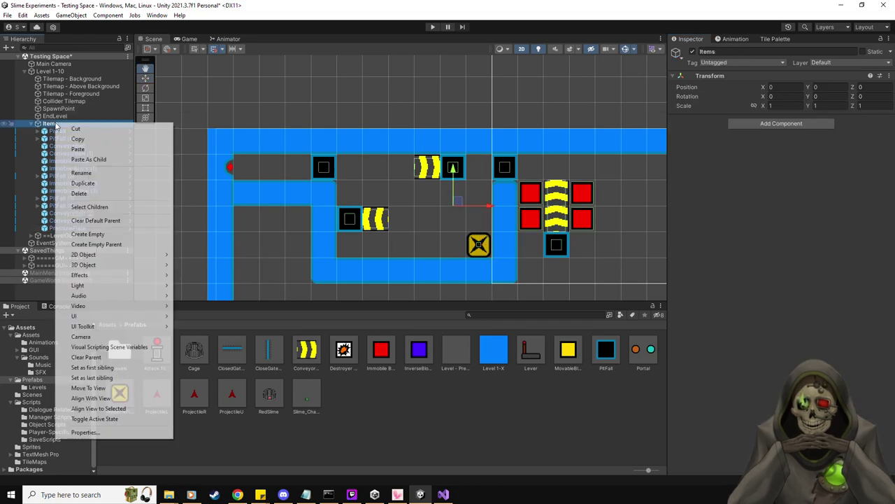
click(100, 234)
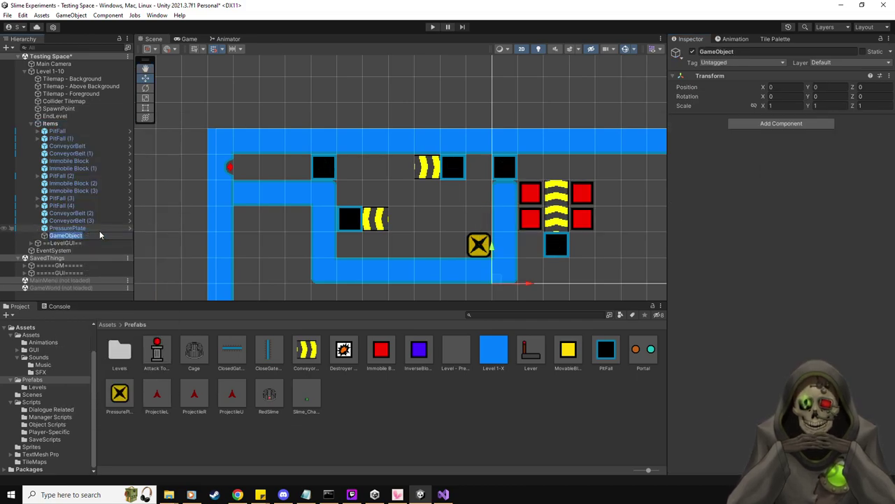
click(716, 51)
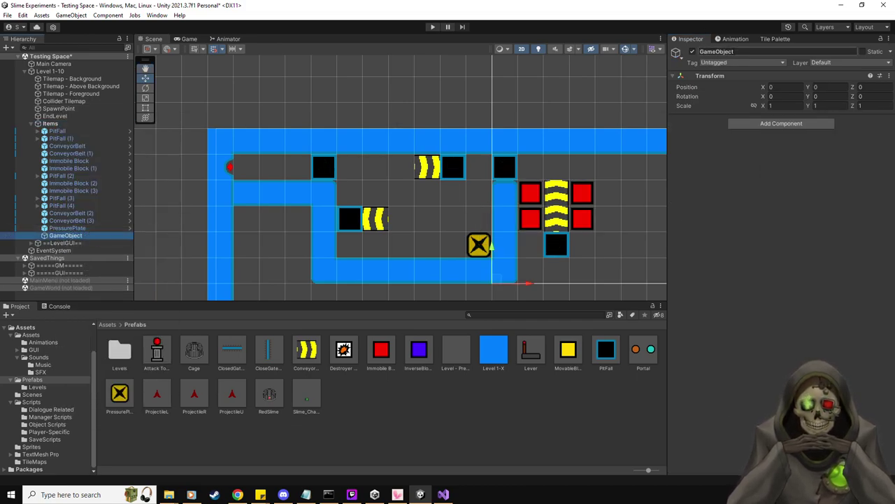
text(Block)
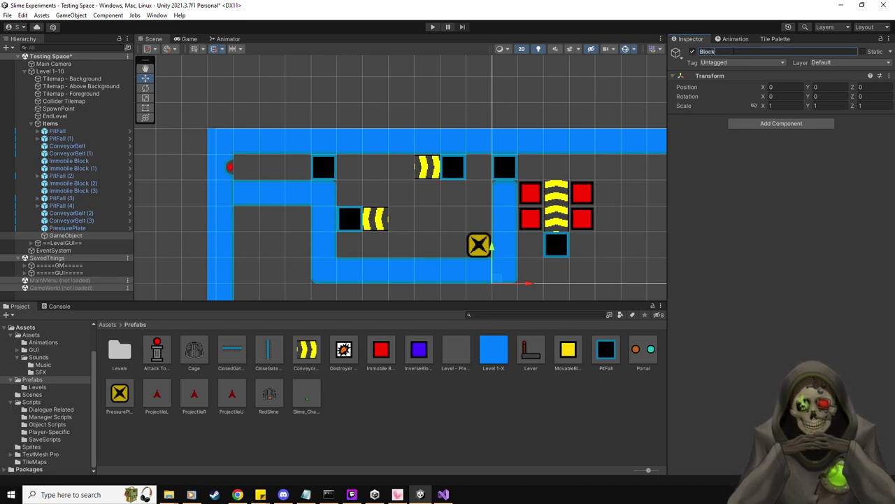
key(BackSpace)
key(BackSpace)
key(BackSpace)
key(BackSpace)
key(BackSpace)
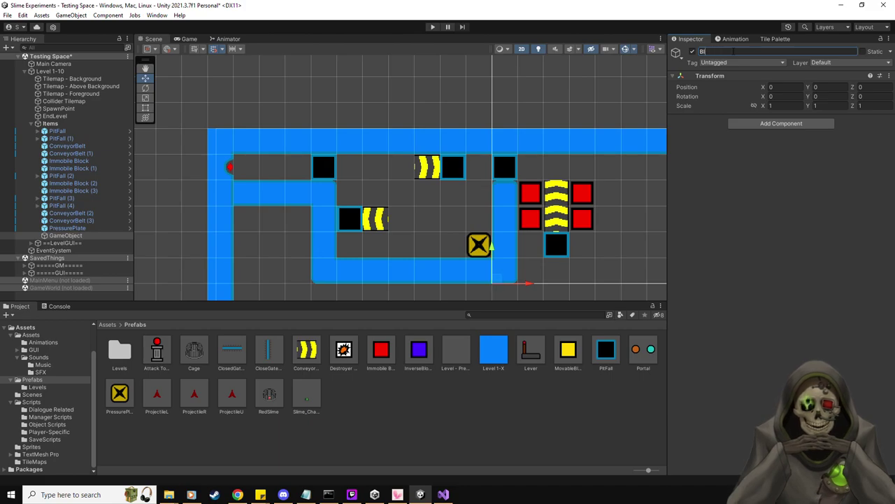
text(Ps)
key(BackSpace)
text(re)
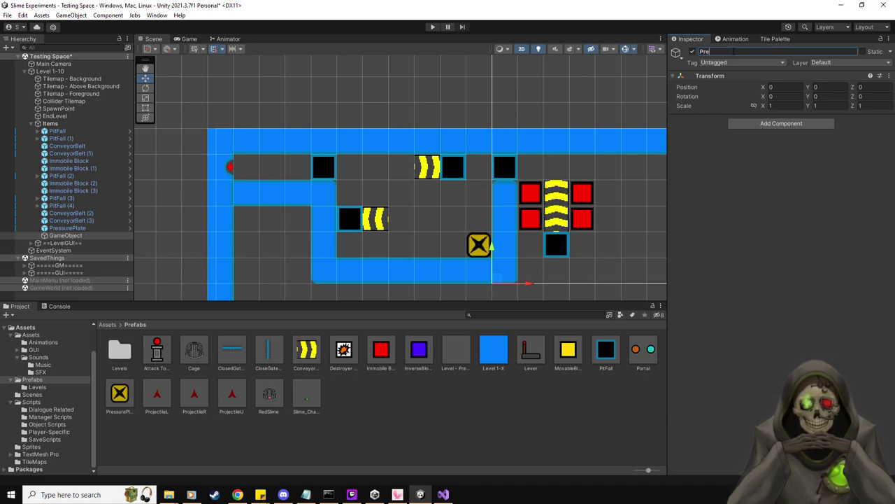
text(ssurePlateSpawn)
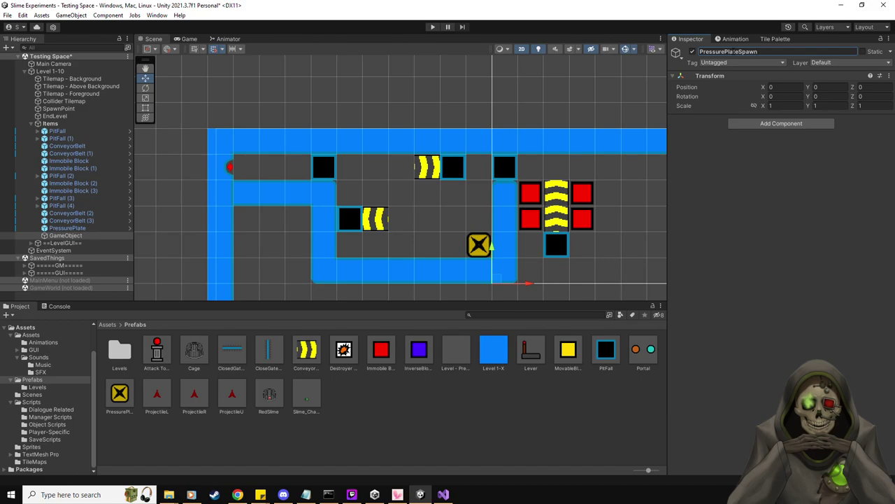
key(Return)
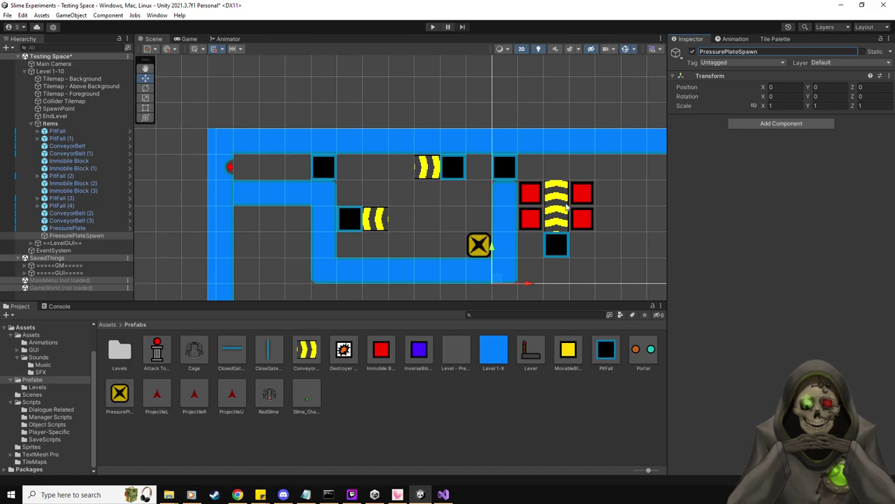
Move PressurePlateSpawn into the inner chamber near the pressure plate and assign it as the plate's Location To Spawn.
drag(495, 281, 457, 218)
click(77, 229)
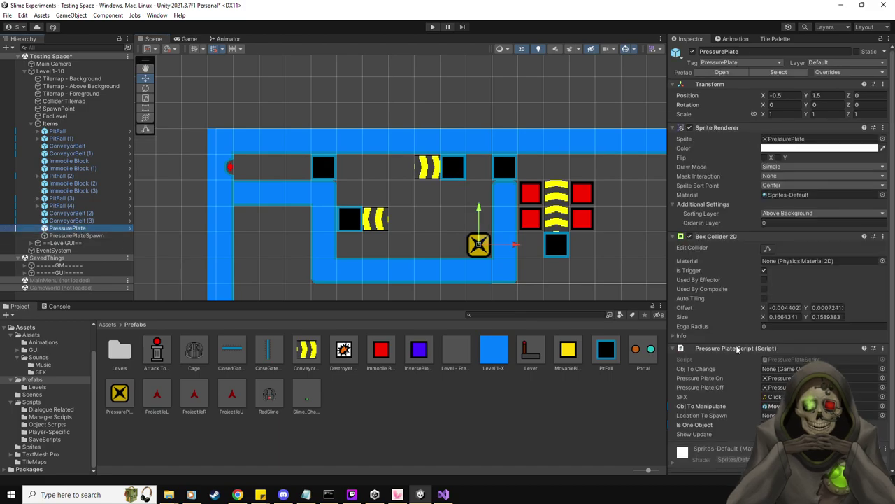
drag(97, 236, 769, 415)
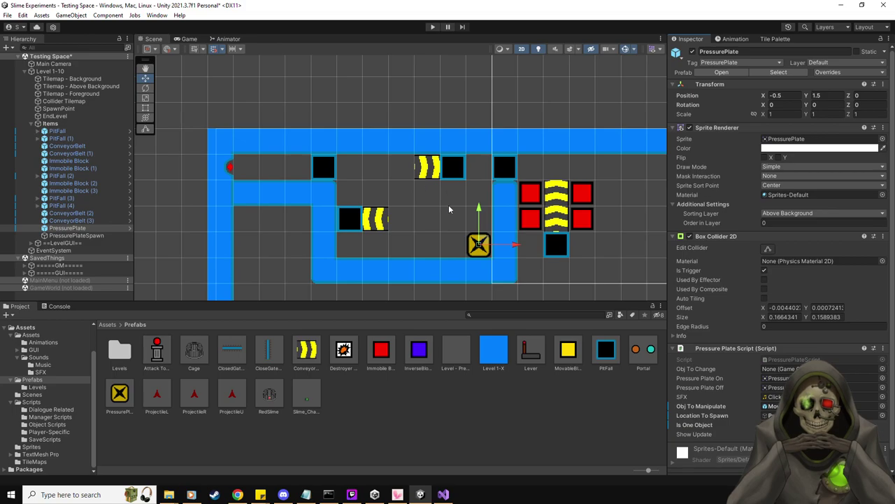
Duplicate PitFall (4) and move the copy to (-3.5, 3.5) in the inner chamber.
click(119, 205)
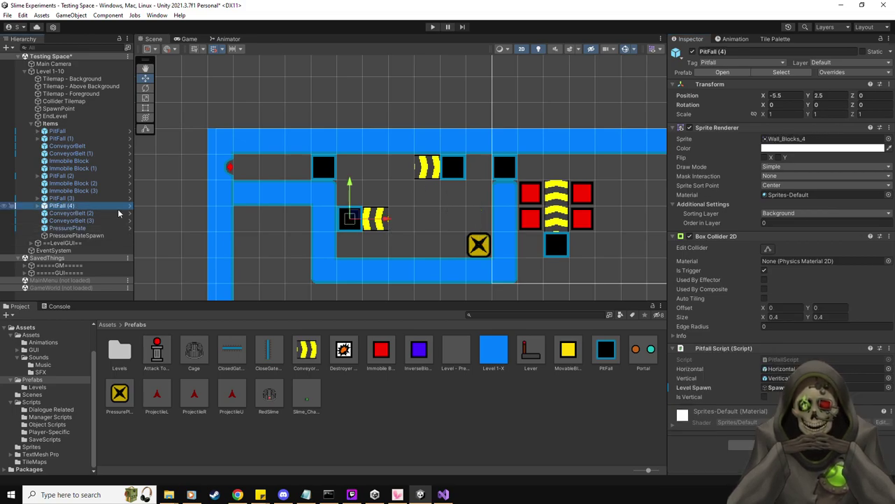
key(ctrl+d)
drag(357, 215, 411, 193)
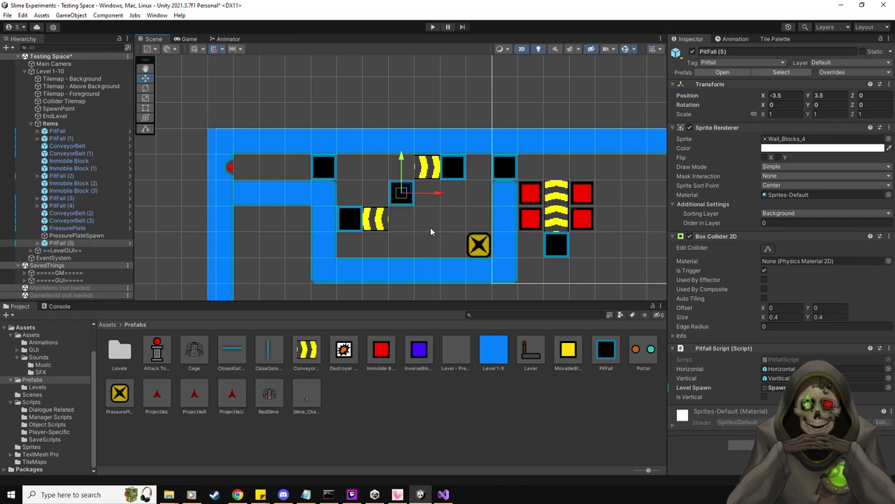
Look over the inner chamber, the lower corridor and the large open room of Level 1-10.
middle_drag(430, 230, 411, 210)
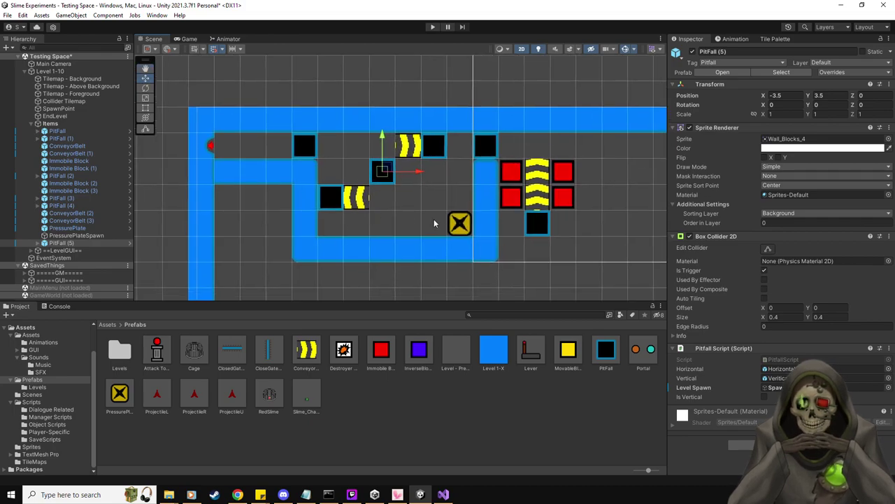
scroll(458, 256, down, 1)
middle_drag(457, 256, 468, 248)
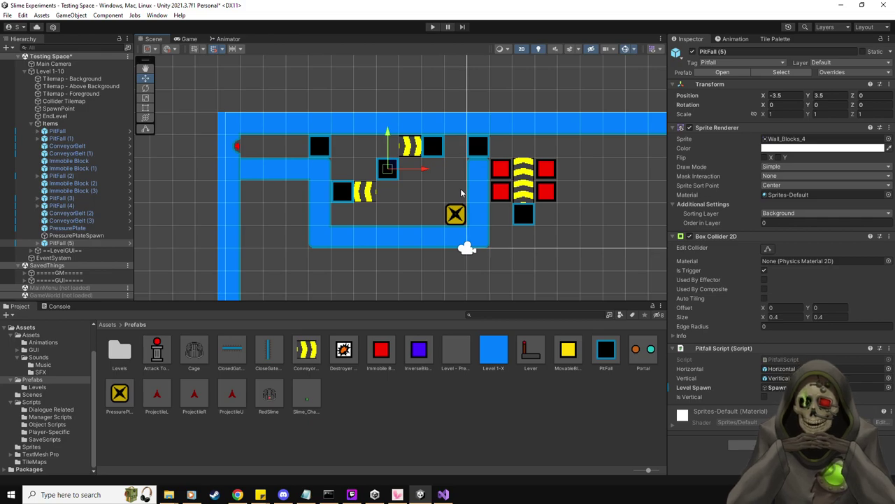
key(Right)
key(Down)
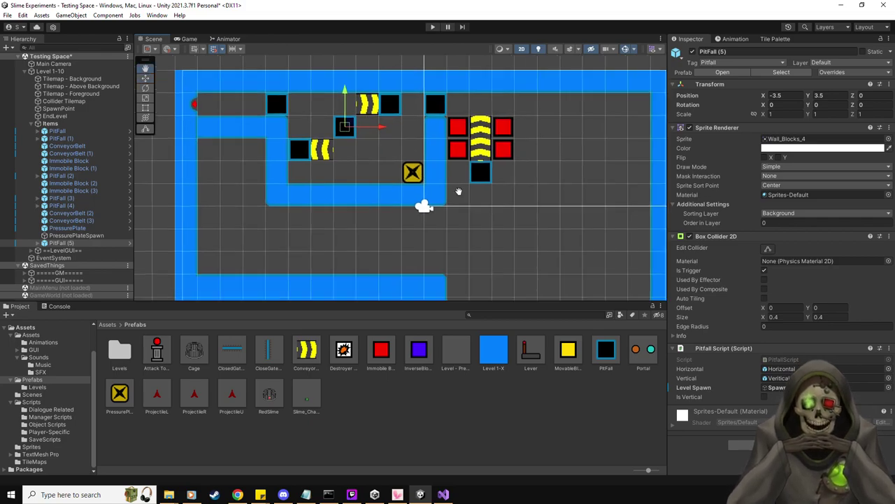
key(Right)
key(Down)
key(Left)
key(Up)
middle_drag(476, 180, 480, 183)
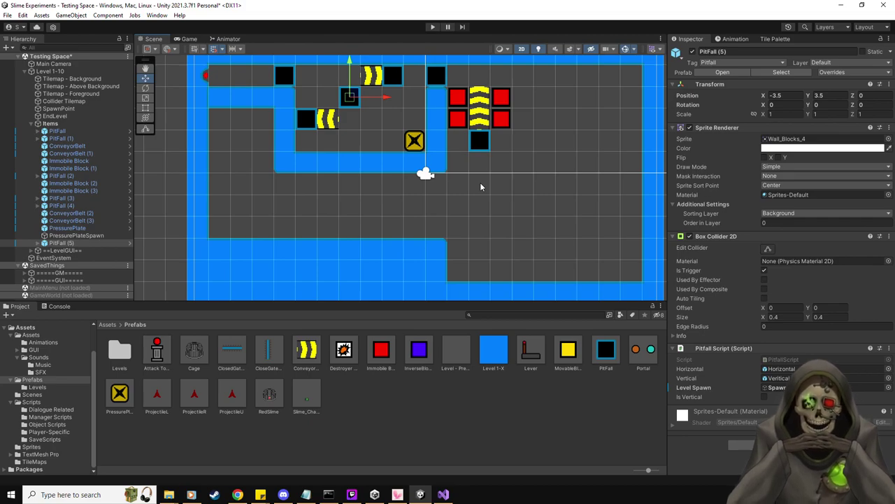
mouse_move(480, 185)
middle_down()
mouse_move(490, 205)
mouse_move(474, 201)
middle_up()
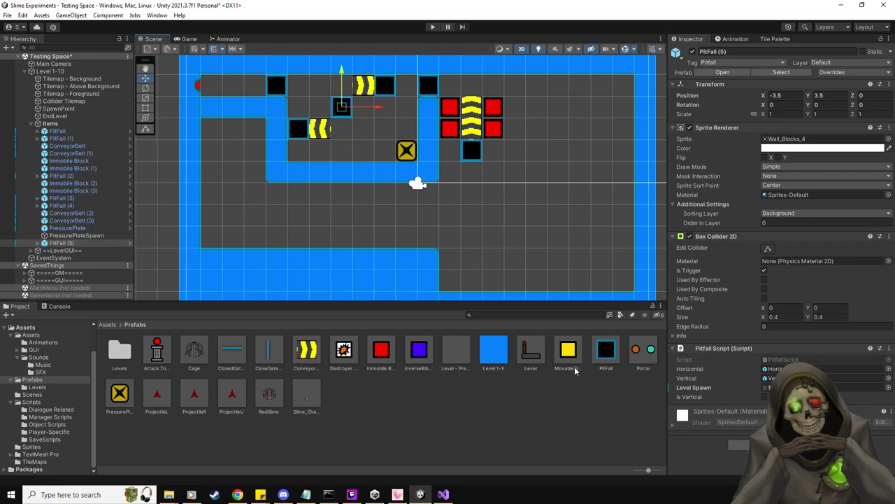
Place a MovableBlock at (-8.5, -1.5) and a ConveyorBelt at (-6.5, -1.5), changing the belt's Direction and Force.
drag(574, 367, 235, 215)
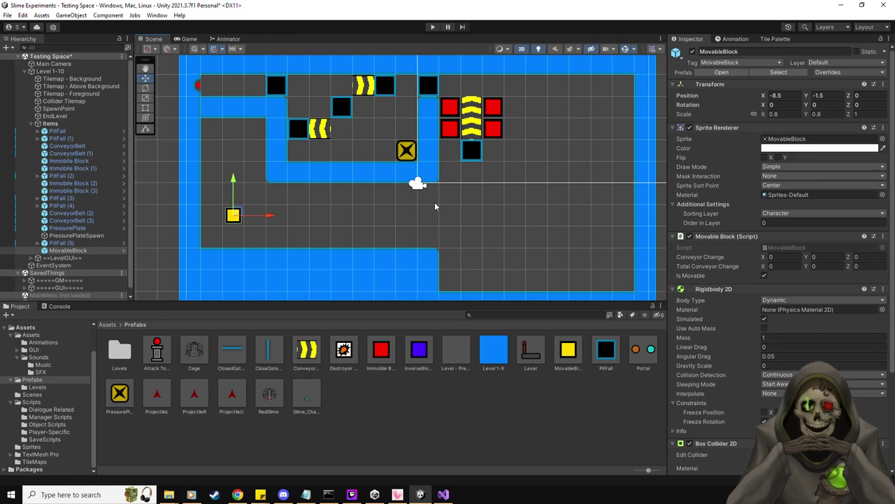
drag(306, 354, 280, 217)
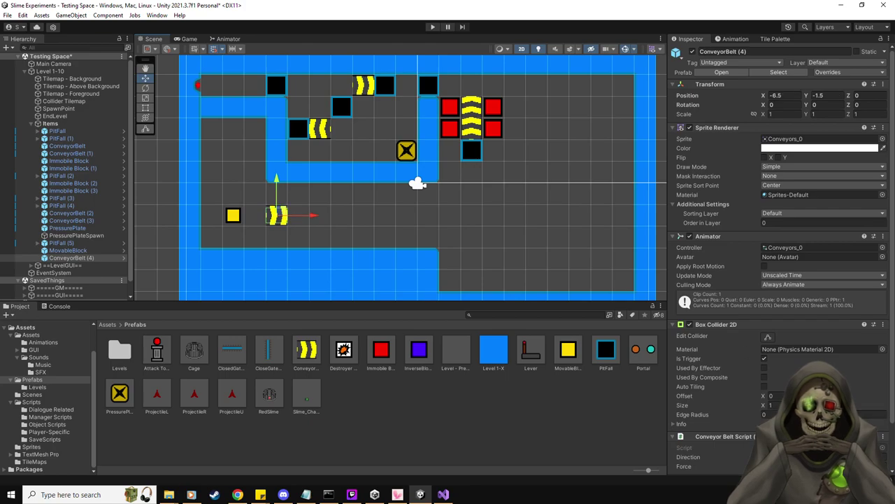
click(883, 457)
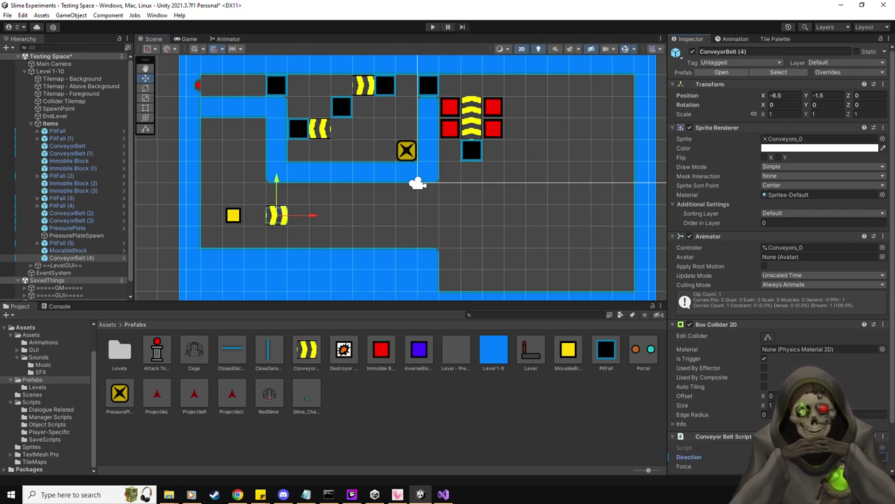
click(882, 465)
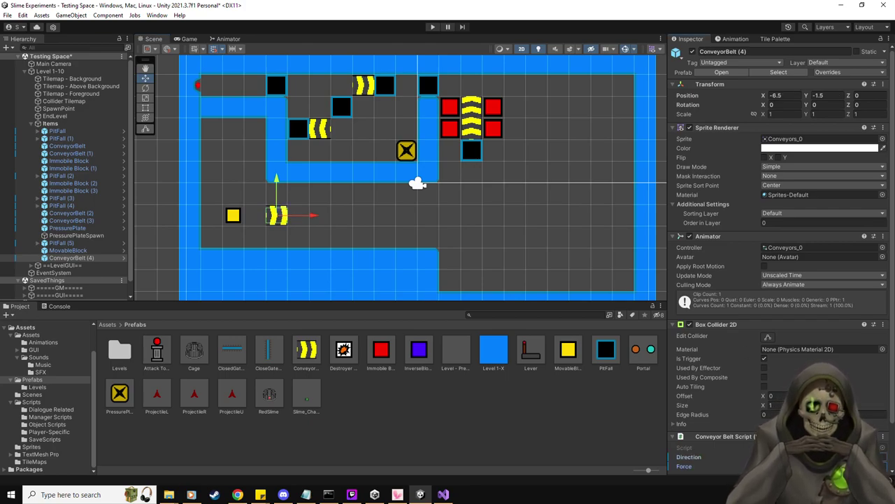
Place Immobile Blocks directly above and below the corridor's conveyor belt, at (-6.5, -0.5) and (-6.5, -2.5).
drag(383, 356, 279, 191)
key(ctrl+d)
drag(276, 159, 277, 202)
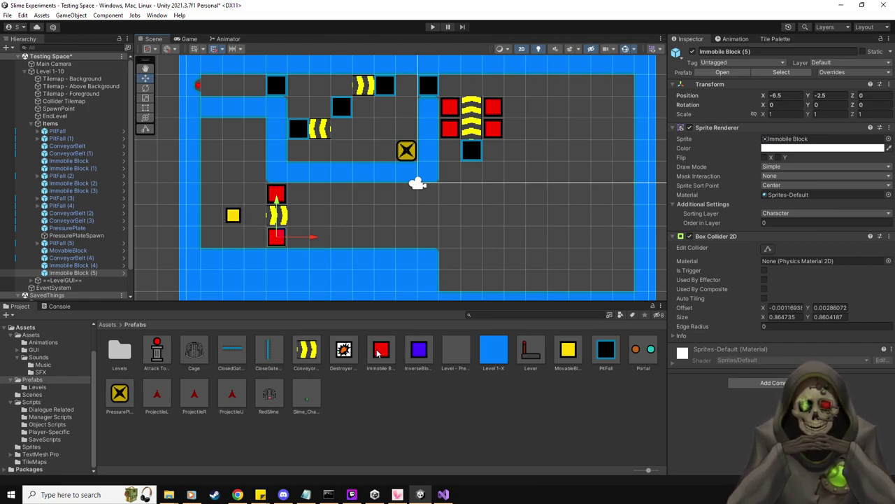
Add a row of five Immobile Blocks from (4.5, 3.5) to (8.5, 3.5), extending the open room's upper red row.
drag(378, 354, 654, 110)
key(ctrl+d)
key(ctrl+d)
key(ctrl+d)
key(ctrl+d)
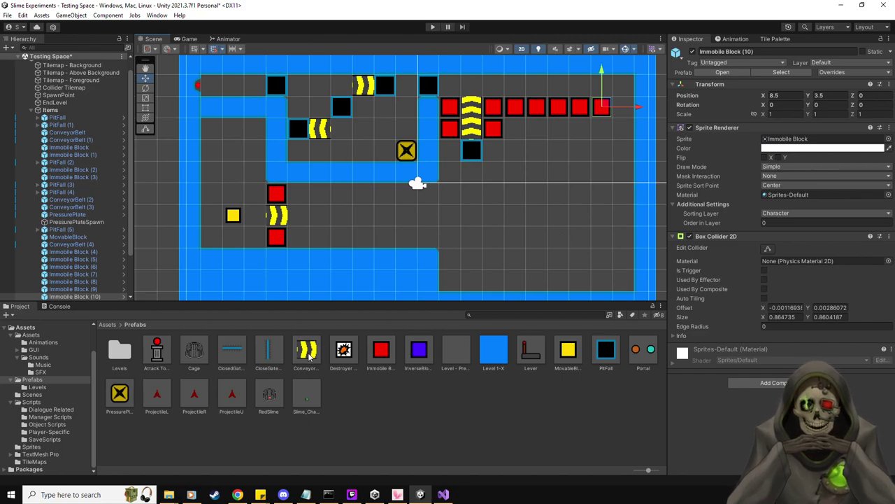
Place a ConveyorBelt at (9.5, 2.5) against the open room's outer wall, with Z rotation 90 and a changed Direction.
drag(309, 356, 625, 130)
click(861, 104)
text(-90)
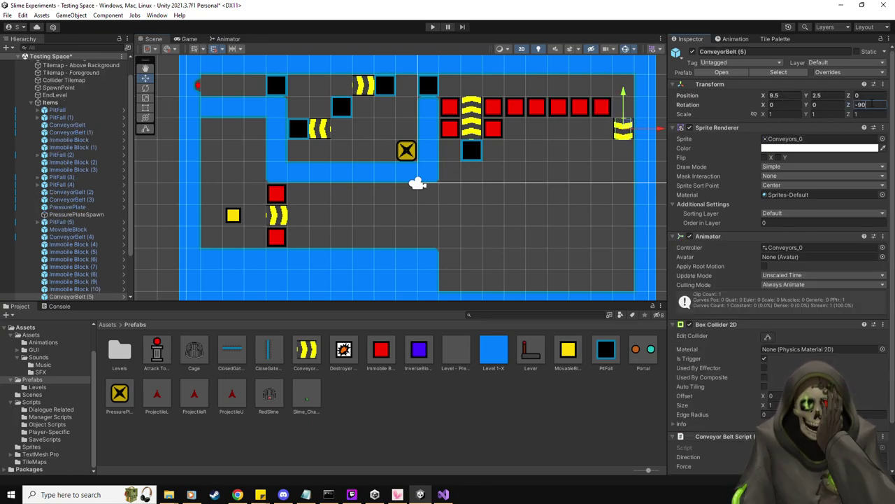
key(Home)
key(Delete)
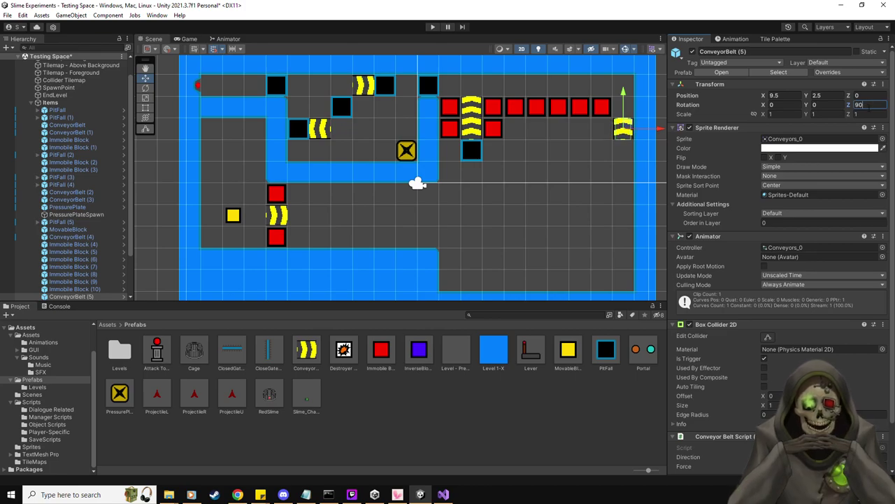
key(Return)
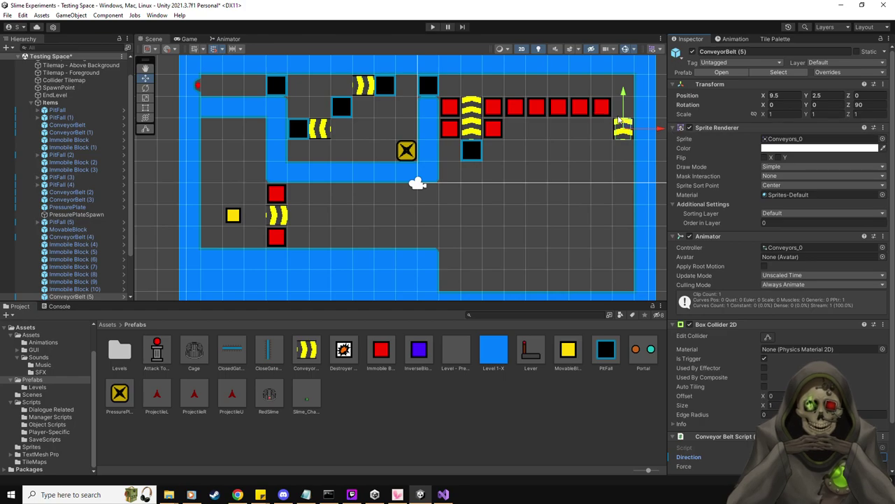
Duplicate the outer-wall conveyor belt twice to form a vertical column of three from (9.5, 2.5) to (9.5, 4.5).
drag(623, 90, 624, 76)
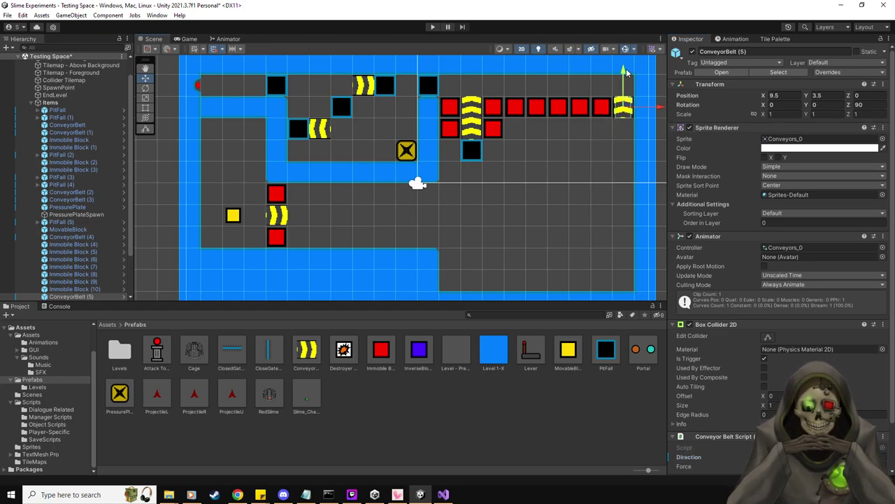
key(ctrl+d)
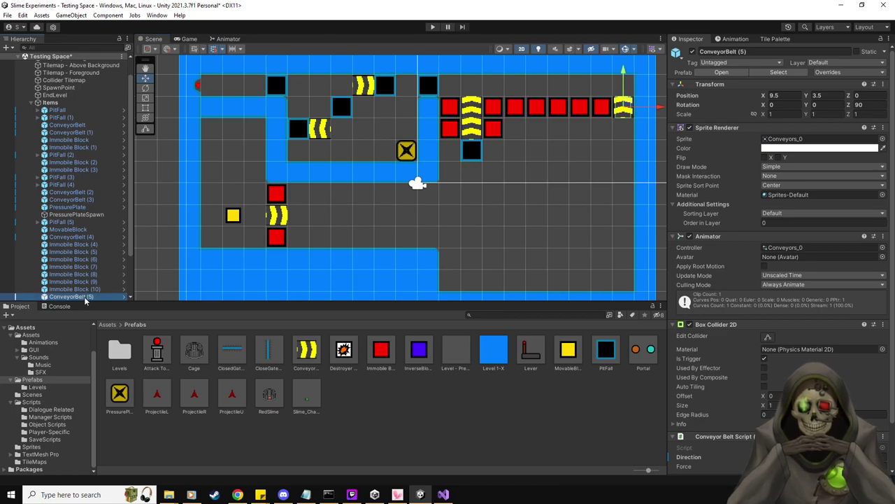
mouse_move(622, 75)
mouse_down()
mouse_move(627, 112)
mouse_move(626, 70)
mouse_up()
key(ctrl+d)
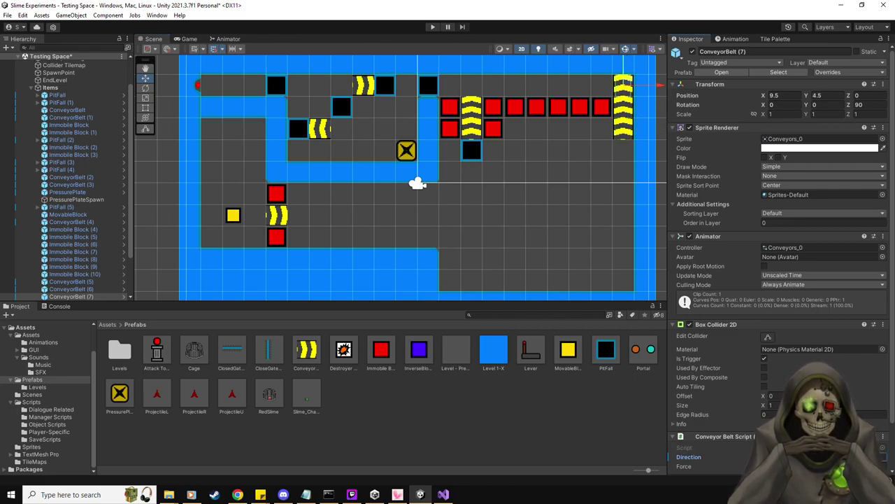
Set the column's top belt to Z rotation 180 with a changed Force, and place an Immobile Block at (8.5, 2.5).
click(868, 104)
text(180)
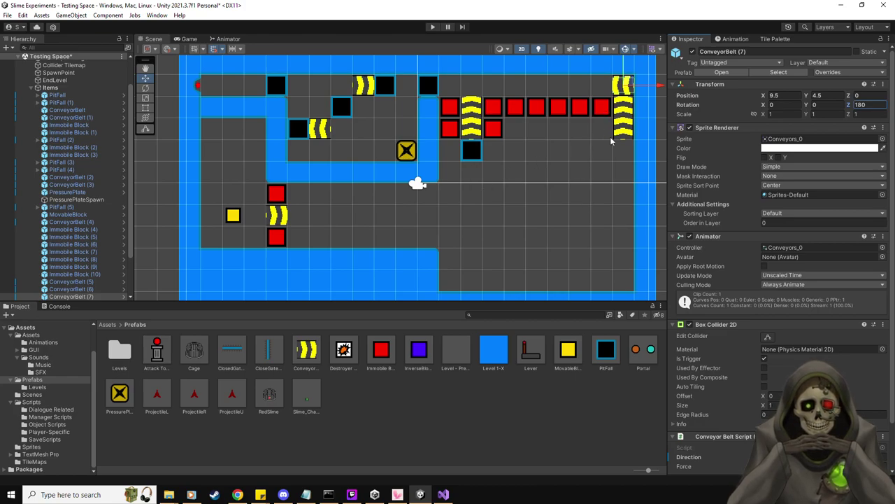
click(804, 466)
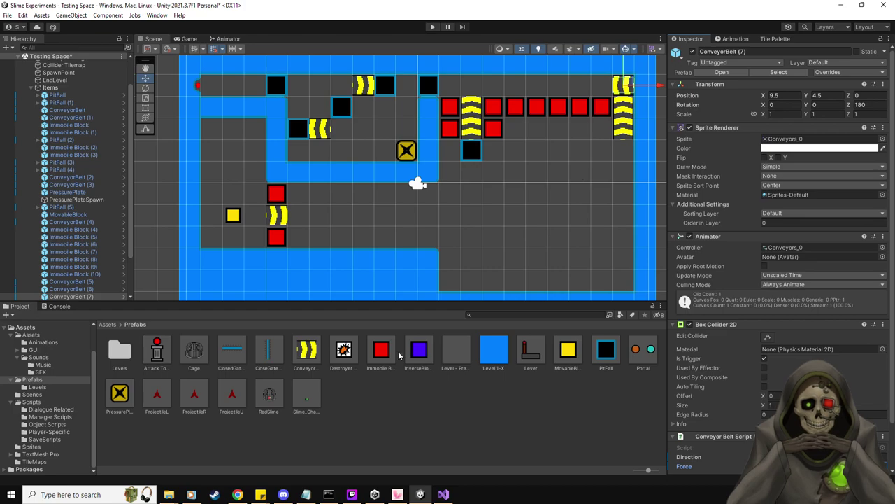
drag(381, 355, 602, 128)
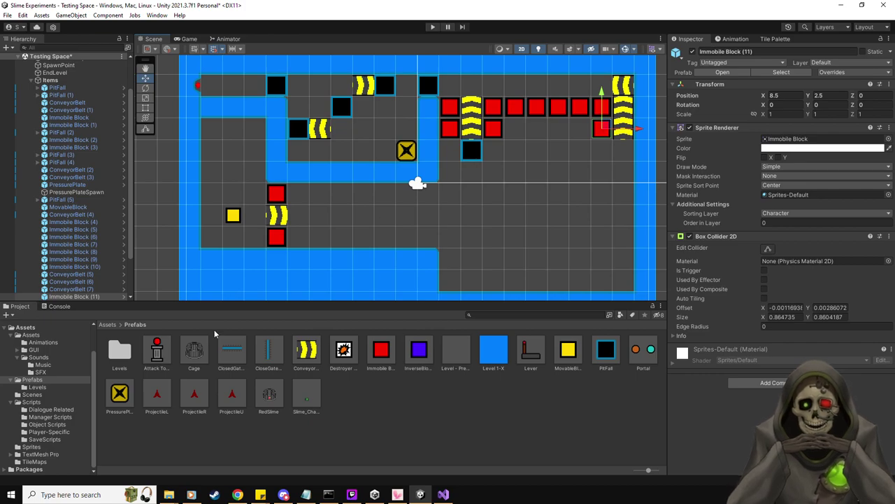
Review the Level 1-9 prefab's layout for reference, and return to the Testing Space scene and the Prefabs folder.
click(38, 388)
double_click(400, 353)
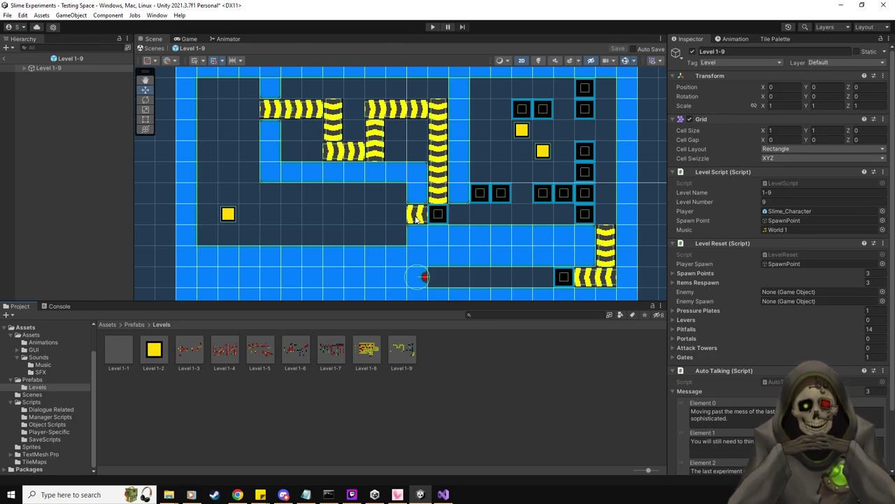
click(6, 61)
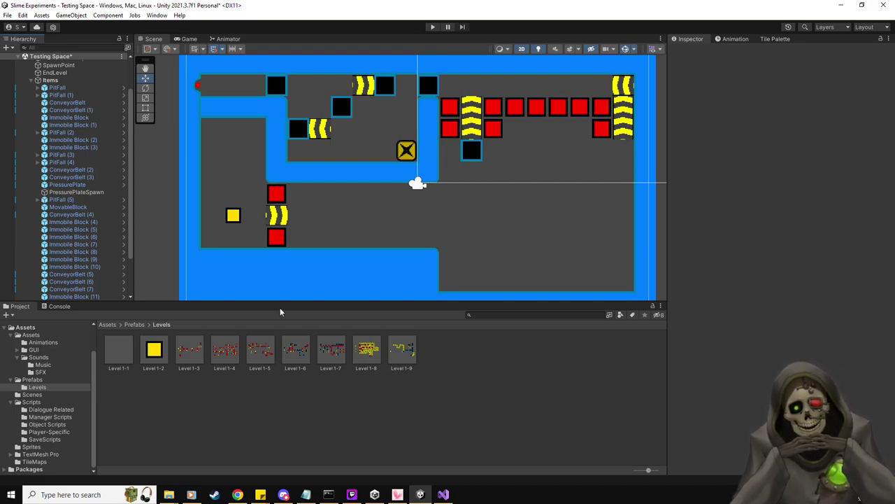
click(38, 397)
click(32, 379)
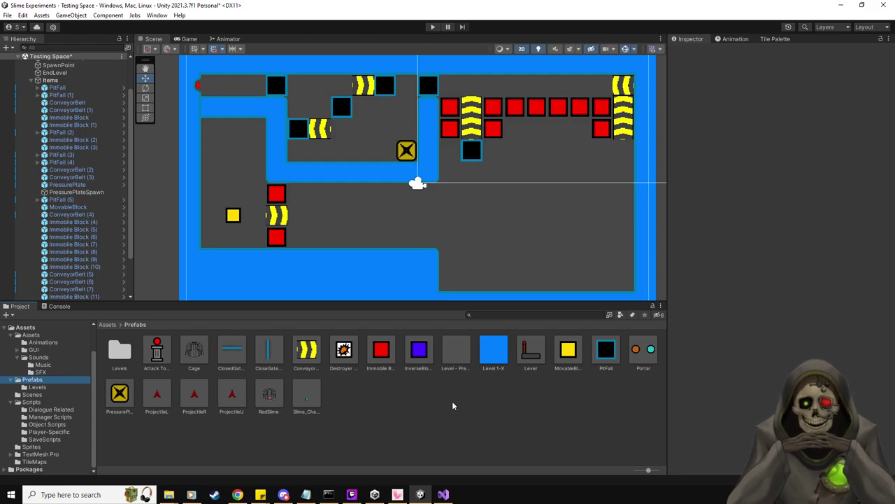
Try out Destroyer Blocks at (-5.5, -1.5) beside the lower conveyor and in two adjacent cells ending at (7.5, 4.5) beside the column's top conveyor.
drag(344, 350, 298, 215)
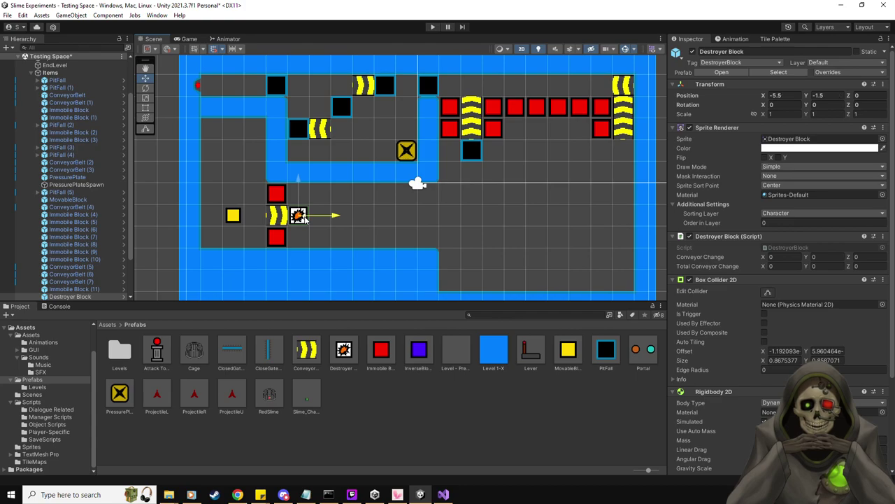
scroll(841, 345, down, 5)
scroll(741, 359, up, 5)
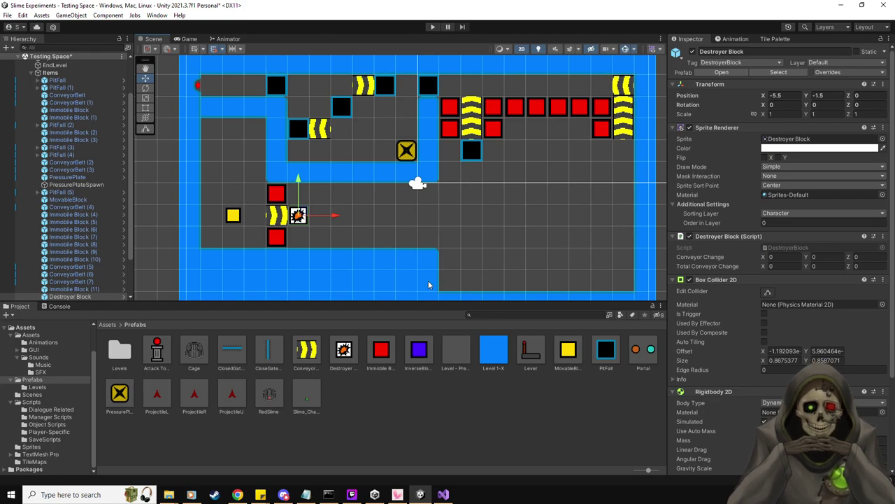
drag(343, 353, 603, 91)
drag(350, 355, 579, 85)
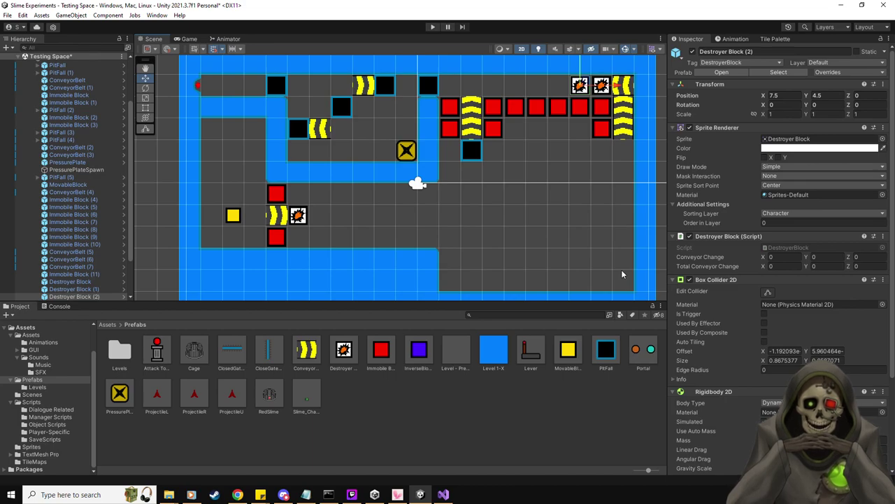
Delete all three Destroyer Blocks from the Testing Space scene.
key(Delete)
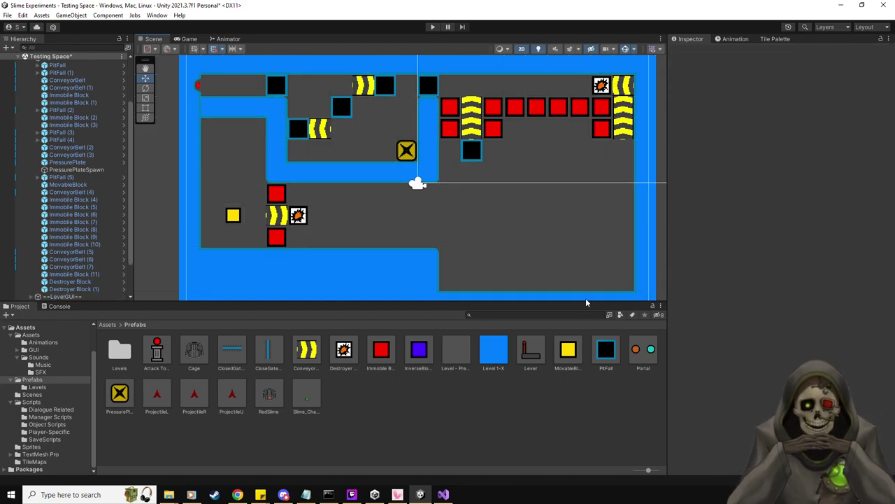
click(70, 281)
key(Delete)
click(73, 281)
key(Delete)
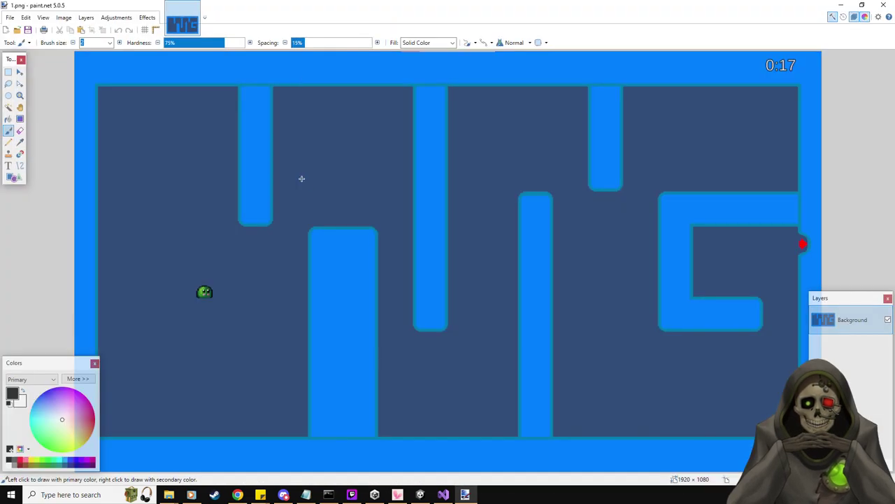
Switch to paint.net, close the 1.png image and create a new 32 × 32 pixel image.
click(195, 6)
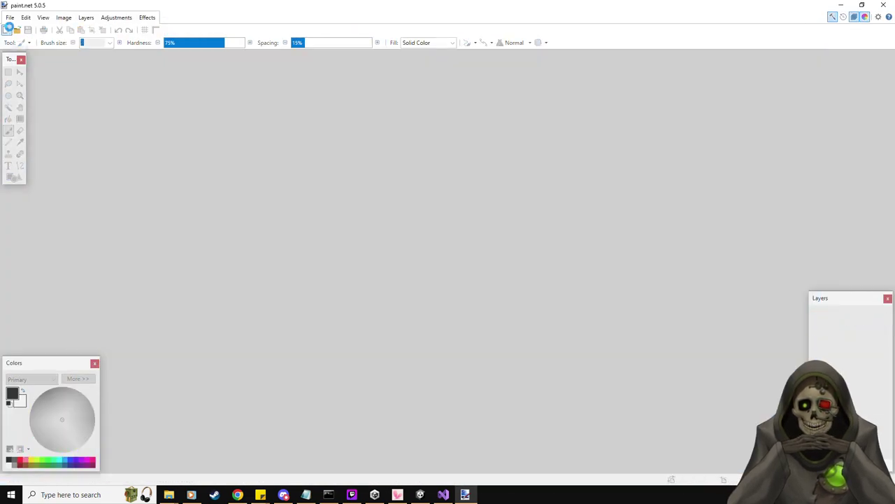
key(ctrl+n)
key(Tab)
text(32)
key(Return)
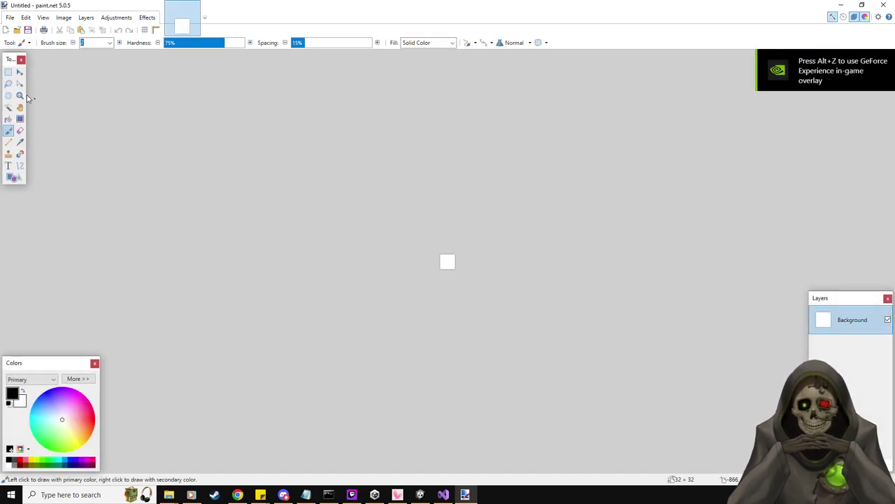
Clear the new image's white background to full transparency using the Magic Wand.
click(21, 96)
drag(314, 167, 566, 387)
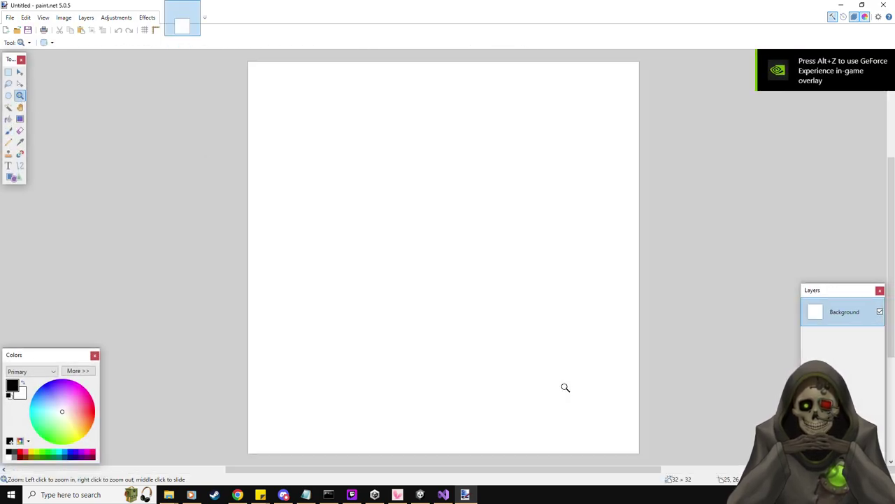
click(8, 107)
click(329, 188)
key(Delete)
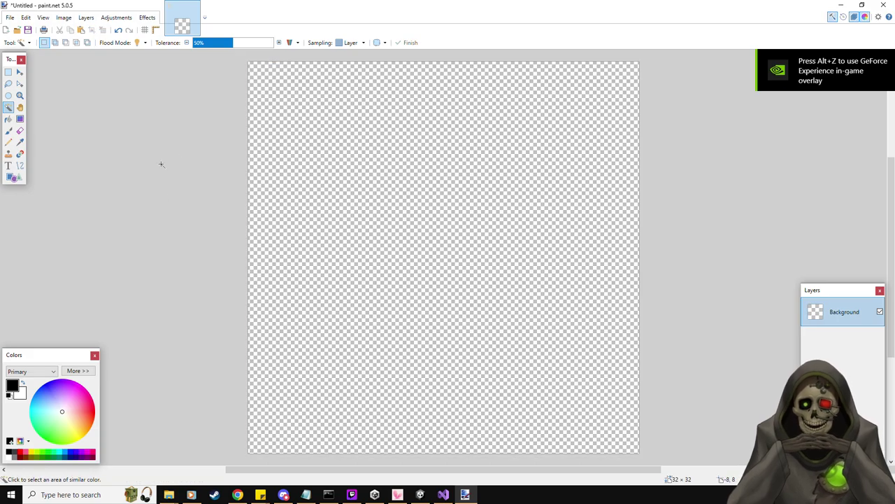
Draw a purple (AE00FF) Globe shape of about 33 × 33 pixels and position it to cover the transparent canvas.
click(16, 177)
click(61, 44)
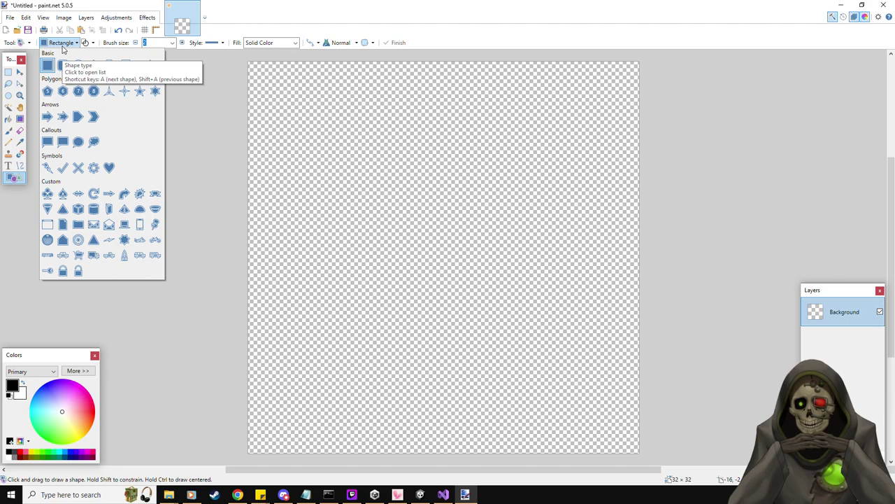
click(47, 240)
click(68, 384)
mouse_move(69, 384)
mouse_down()
mouse_move(72, 394)
mouse_move(59, 394)
mouse_move(68, 381)
mouse_up()
click(76, 372)
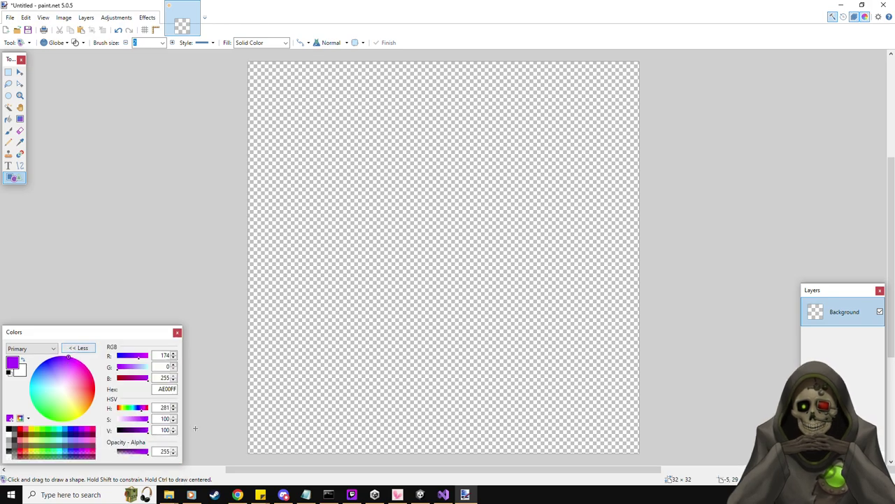
drag(582, 110, 210, 462)
drag(507, 227, 560, 201)
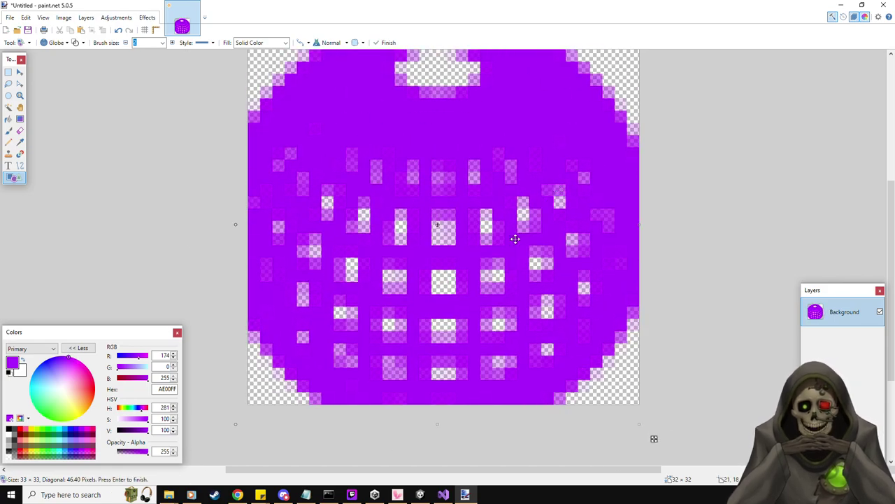
key(Escape)
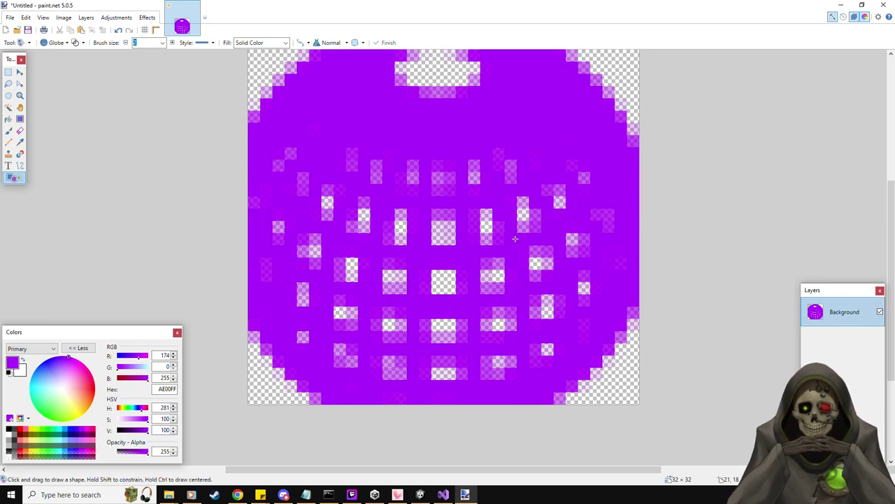
Draw a seven-point star outline about 26 × 25 pixels on the empty canvas.
click(56, 43)
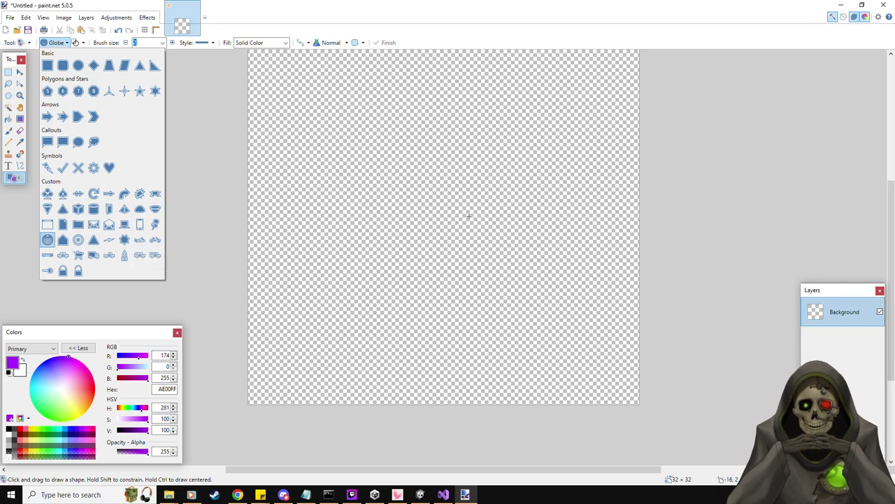
click(125, 239)
mouse_move(560, 92)
mouse_down()
mouse_move(584, 116)
mouse_move(252, 329)
mouse_move(231, 402)
mouse_move(282, 369)
mouse_move(284, 380)
mouse_up()
scroll(534, 280, up, 1)
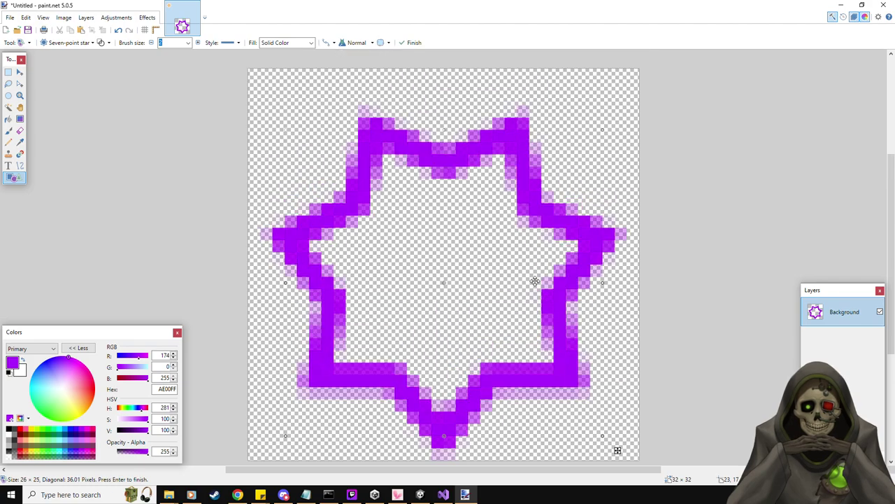
Stretch the star to about 30 × 29 pixels so it spans the canvas, with antialiasing turned off.
drag(443, 130, 443, 95)
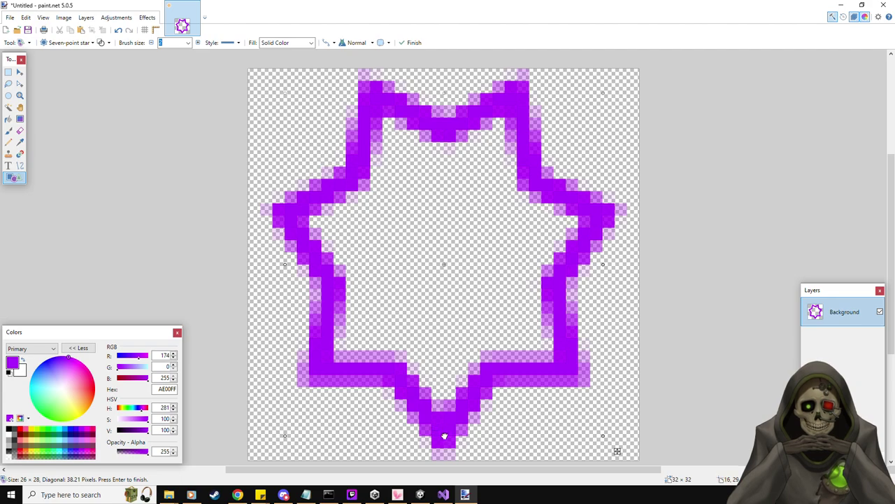
drag(441, 435, 443, 452)
drag(604, 267, 627, 270)
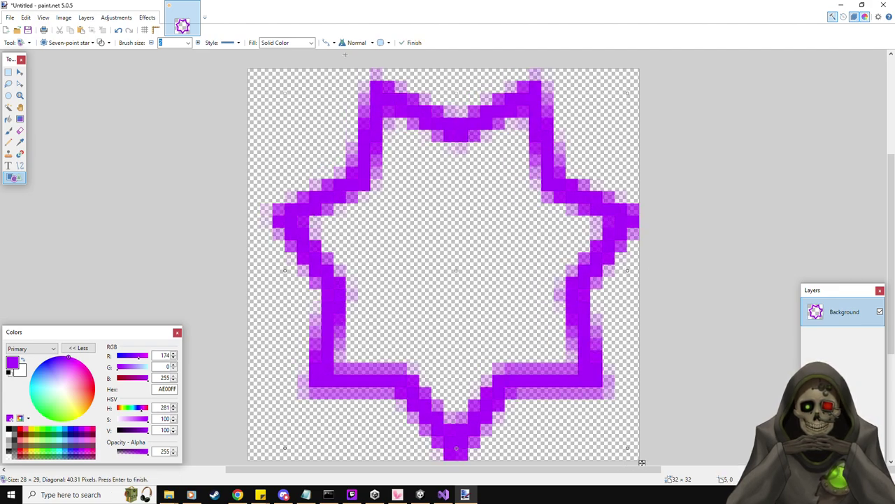
click(326, 43)
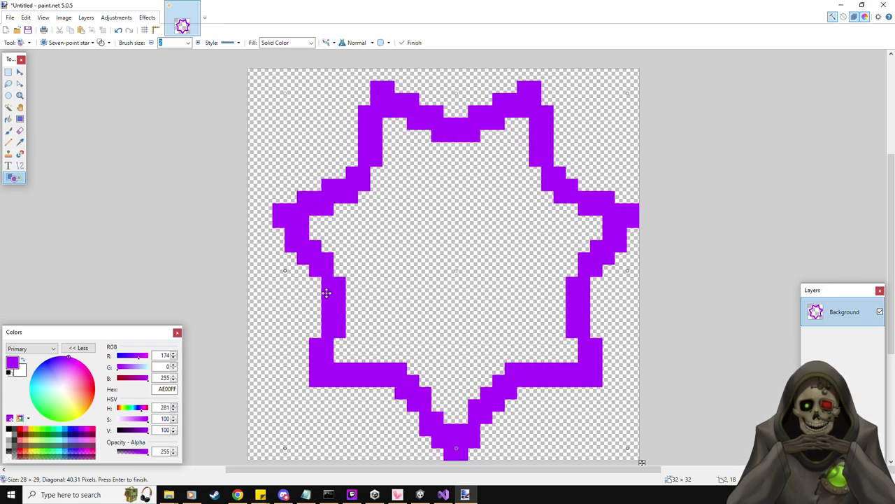
drag(283, 273, 261, 272)
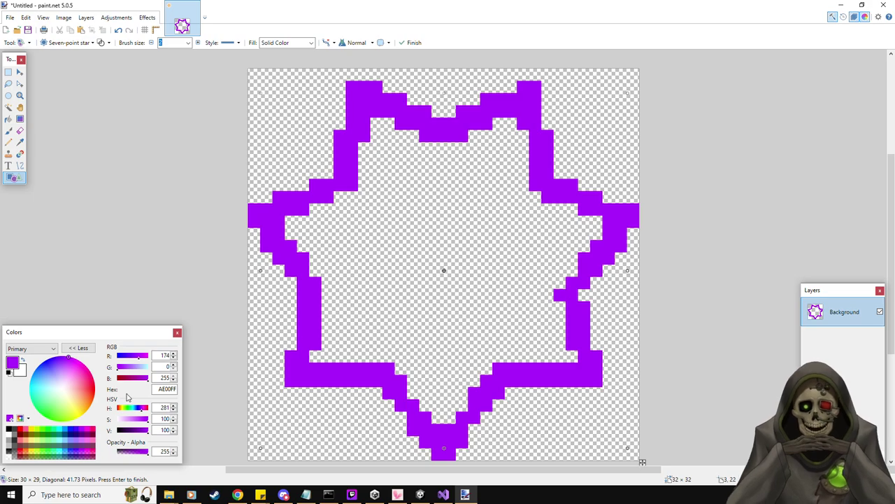
Give the star a black outline with a dark purple fill and commit the shape.
click(8, 373)
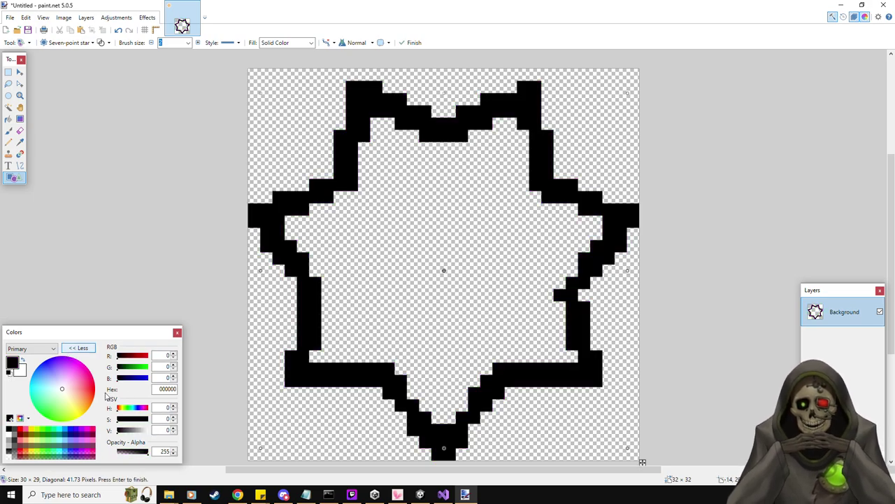
right_click(81, 436)
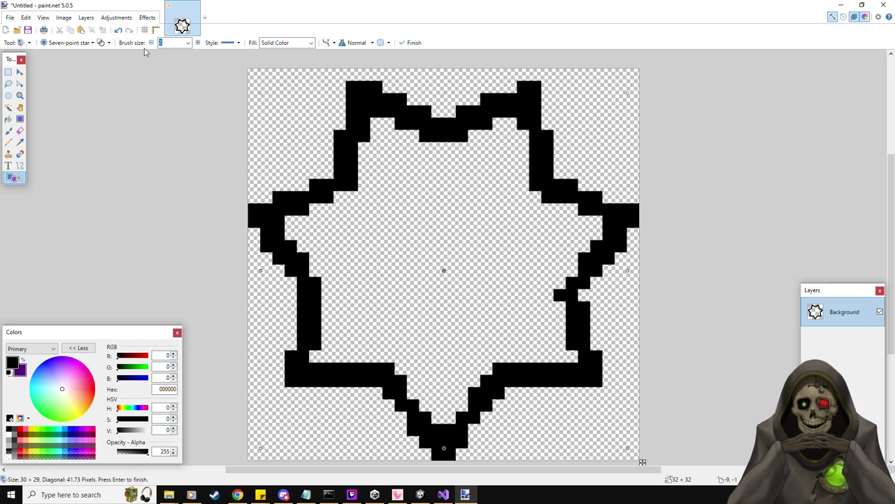
click(101, 44)
click(101, 44)
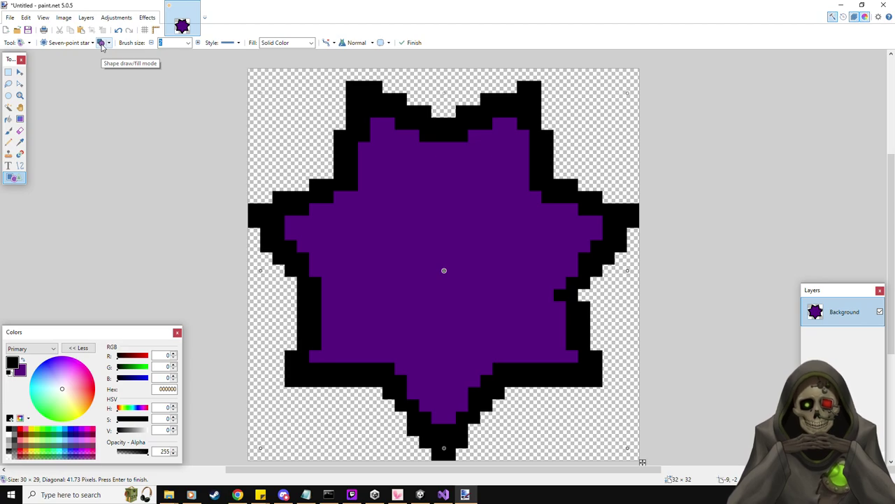
key(Return)
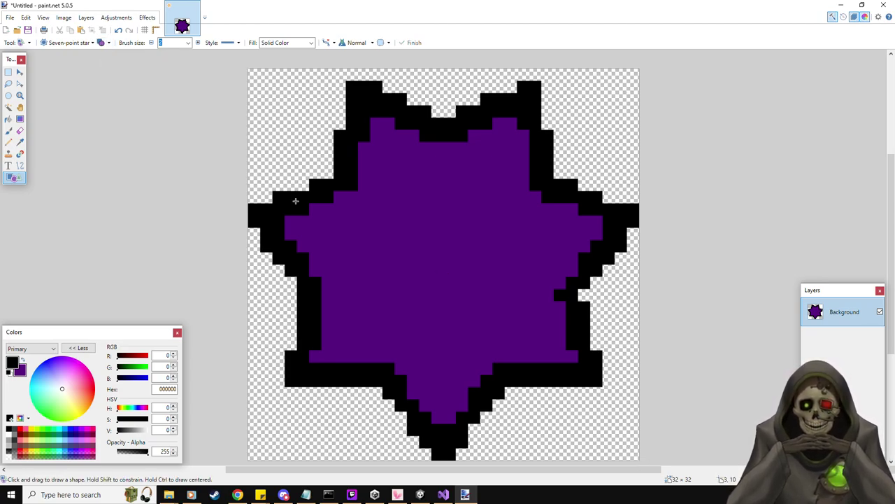
Draw a smaller seven-point star about 11 × 11 pixels inside the first one, with a black outline and magenta fill.
mouse_move(504, 183)
mouse_down()
mouse_move(480, 198)
mouse_move(373, 356)
mouse_move(374, 412)
mouse_up()
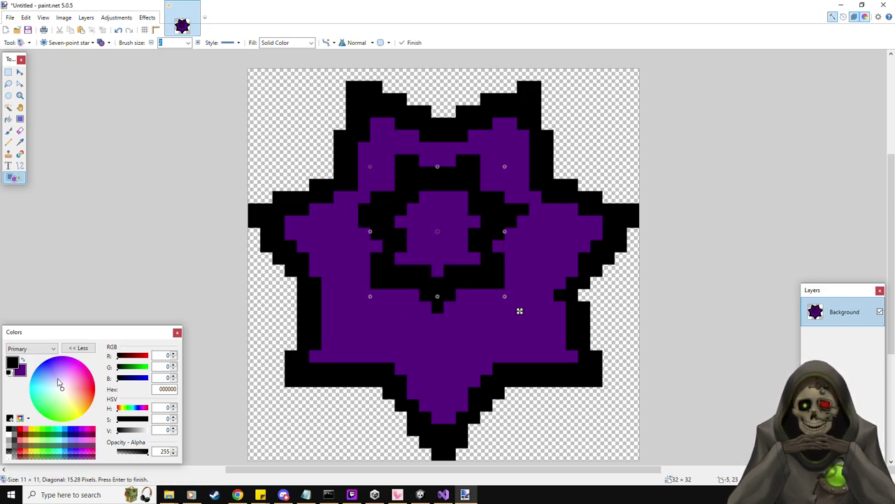
right_click(81, 431)
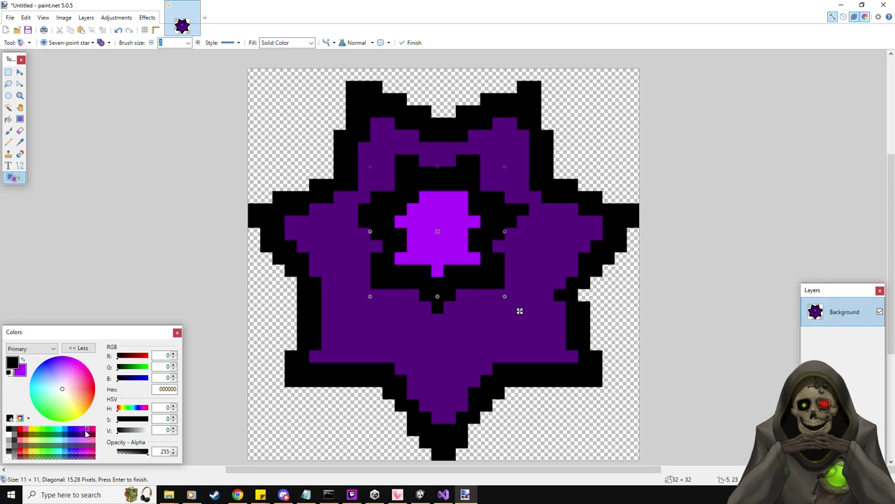
right_click(89, 432)
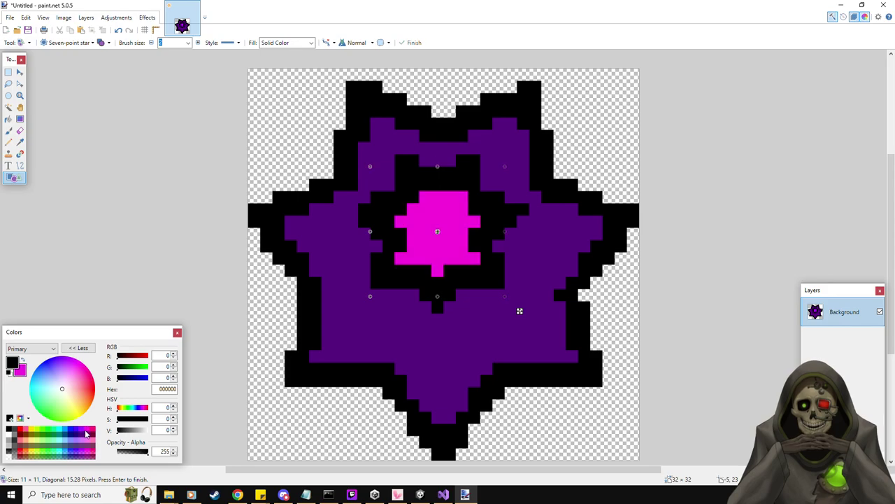
Reduce the inner star's outline to brush size 1 and stretch the shape to about 16 × 16 pixels.
click(151, 43)
drag(370, 295, 347, 354)
drag(505, 258, 542, 259)
drag(443, 166, 443, 155)
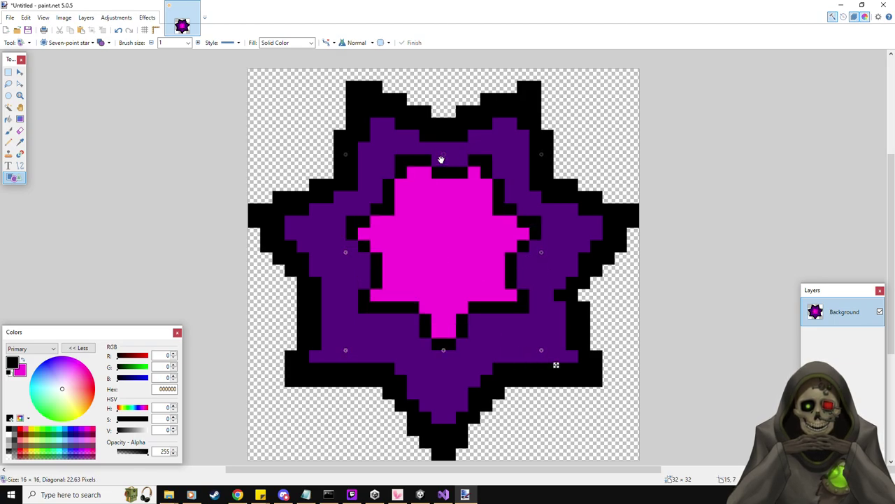
Stretch the inner star to about 18 × 18 pixels, centred horizontally within the outer star.
drag(443, 354, 442, 375)
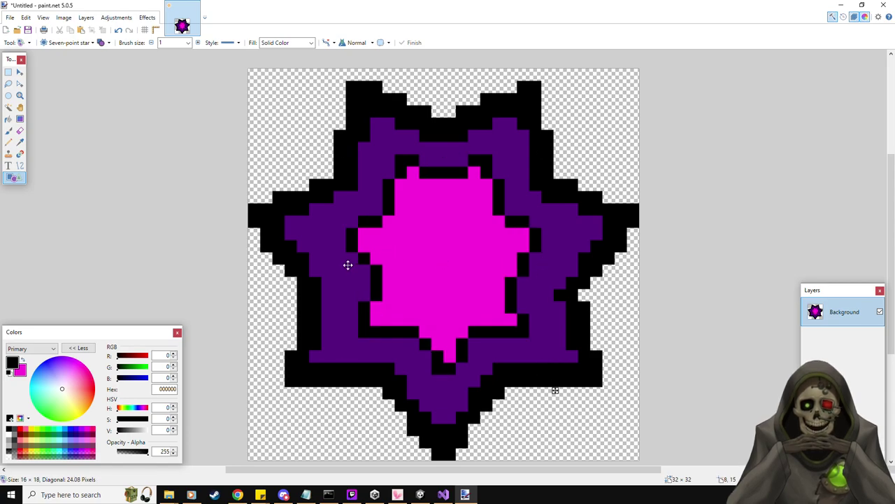
drag(344, 263, 333, 262)
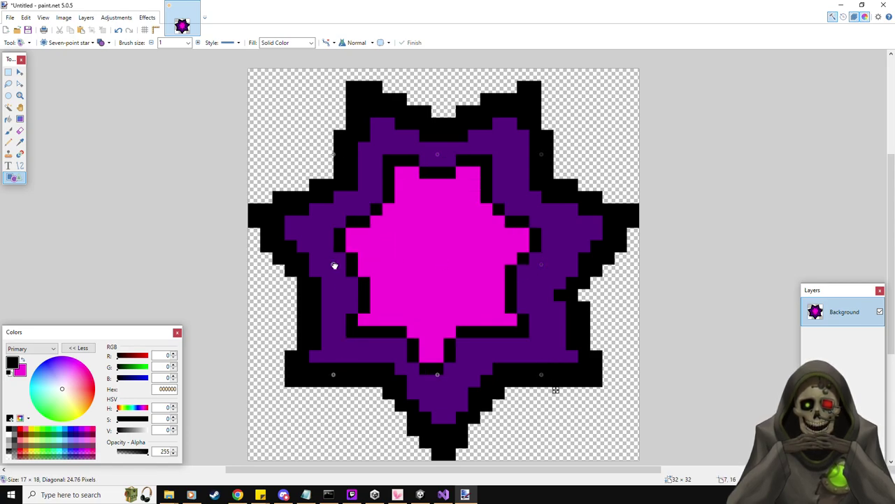
drag(543, 266, 554, 268)
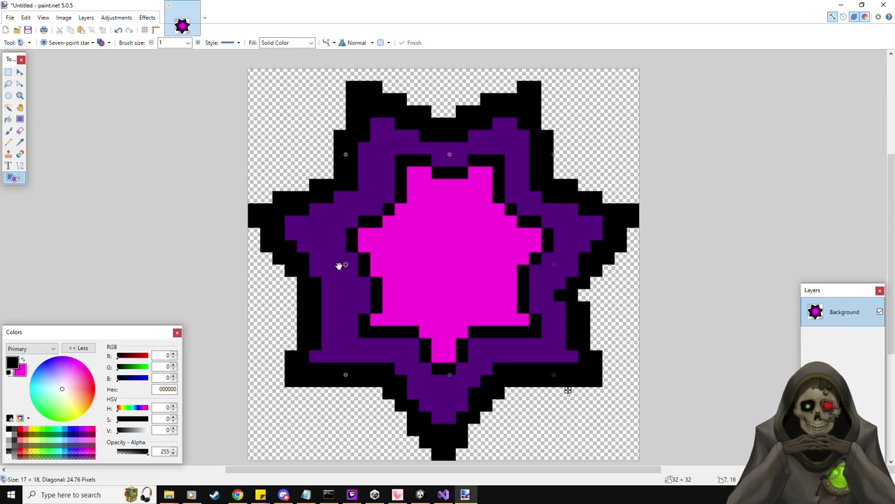
drag(343, 265, 337, 266)
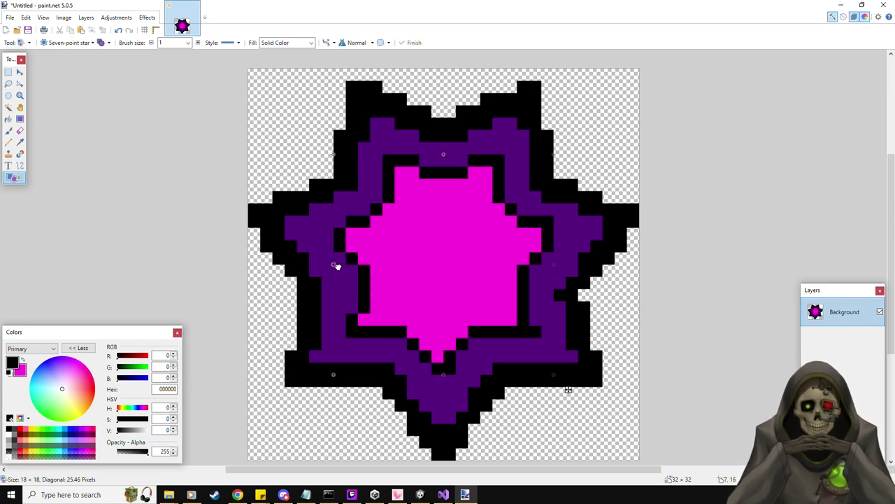
mouse_move(443, 374)
mouse_down()
mouse_move(439, 387)
mouse_move(442, 374)
mouse_up()
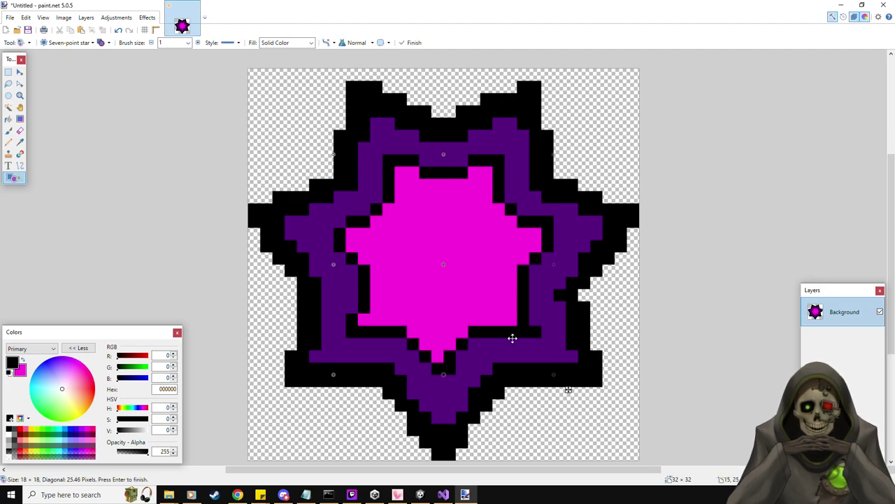
key(Return)
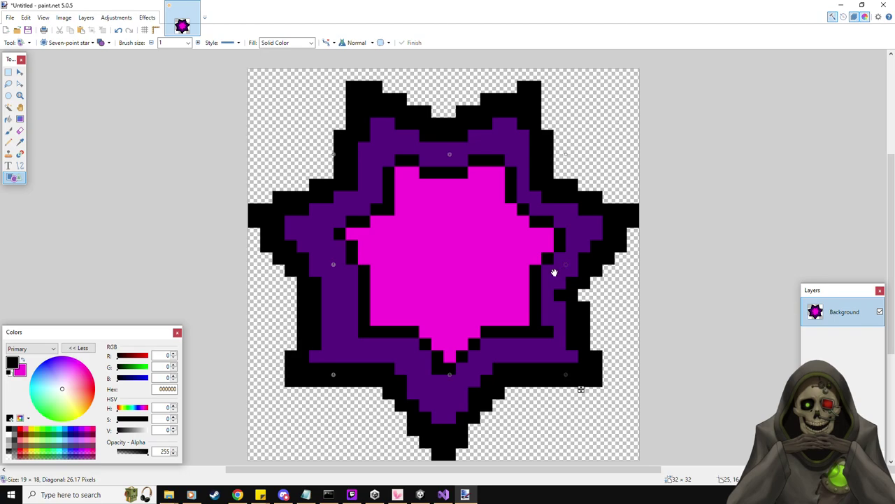
Try narrowing the inner star to about 17 × 18 pixels, and set it back to 18 × 18 pixels.
key(ctrl+z)
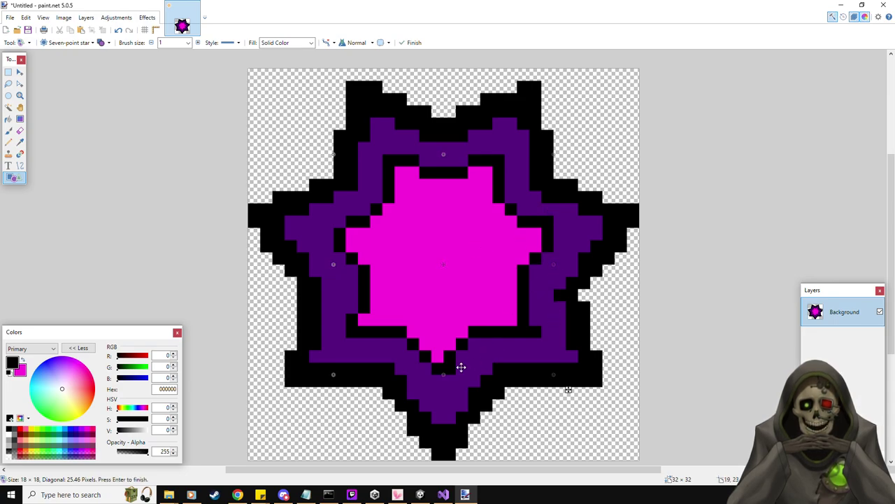
mouse_move(444, 376)
mouse_down()
mouse_move(444, 390)
mouse_move(442, 363)
mouse_move(443, 374)
mouse_up()
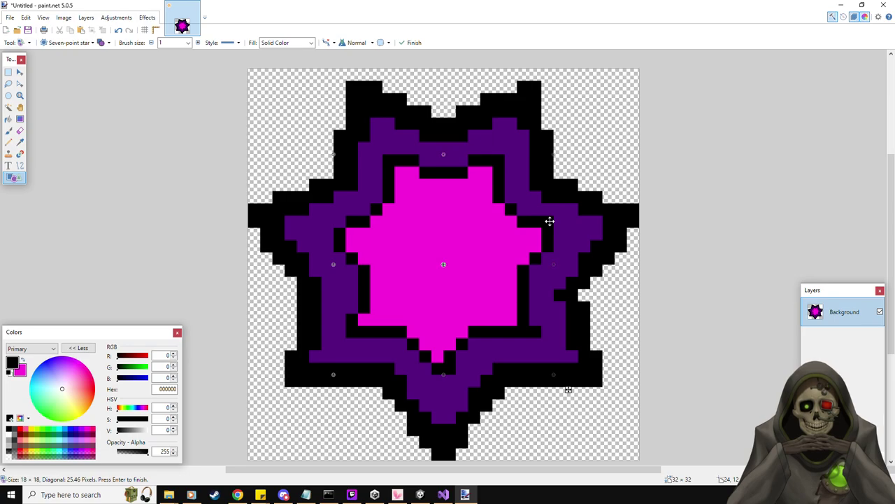
drag(334, 263, 344, 266)
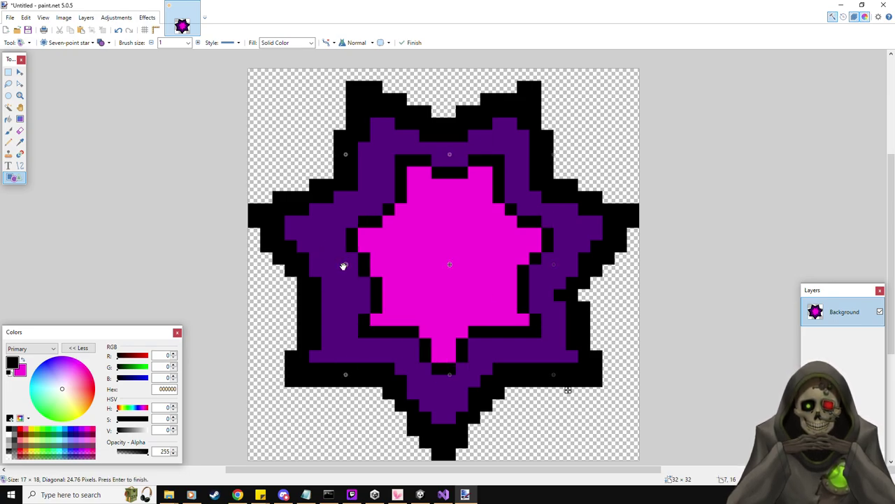
key(Return)
key(ctrl+z)
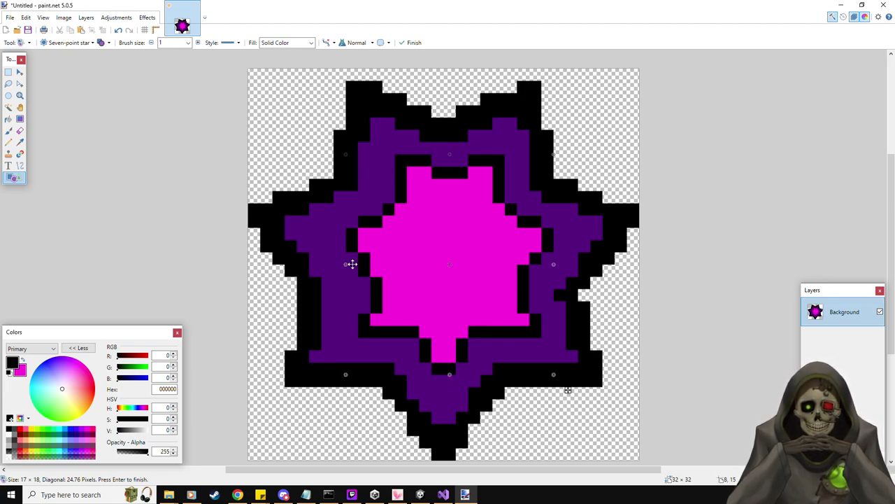
drag(345, 266, 335, 267)
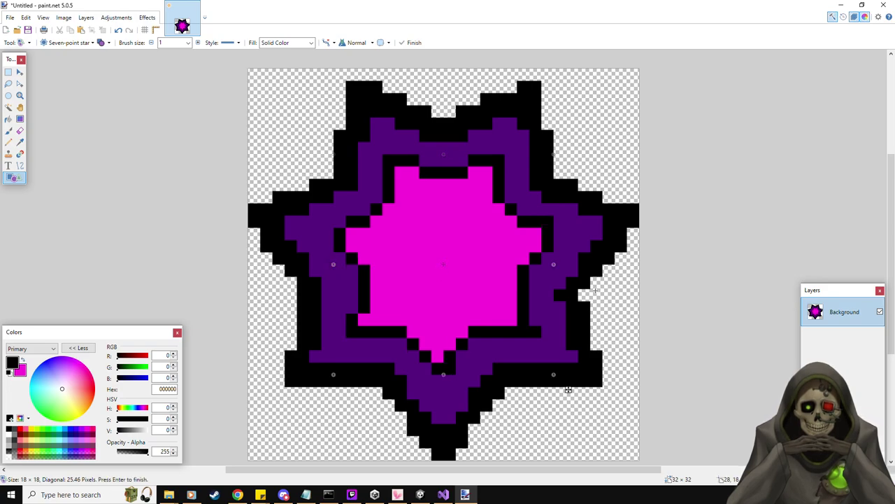
key(Return)
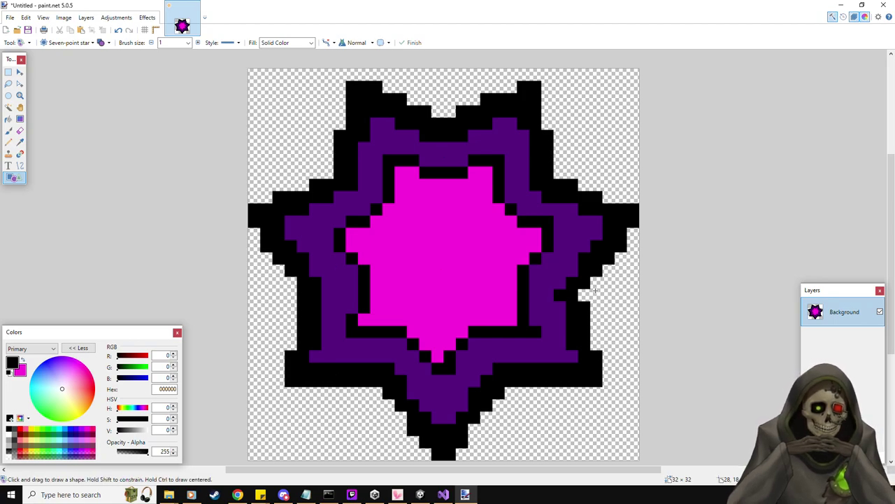
Touch up the inner star's outline around its lower tip with black Pencil pixels.
click(21, 143)
click(521, 148)
click(8, 142)
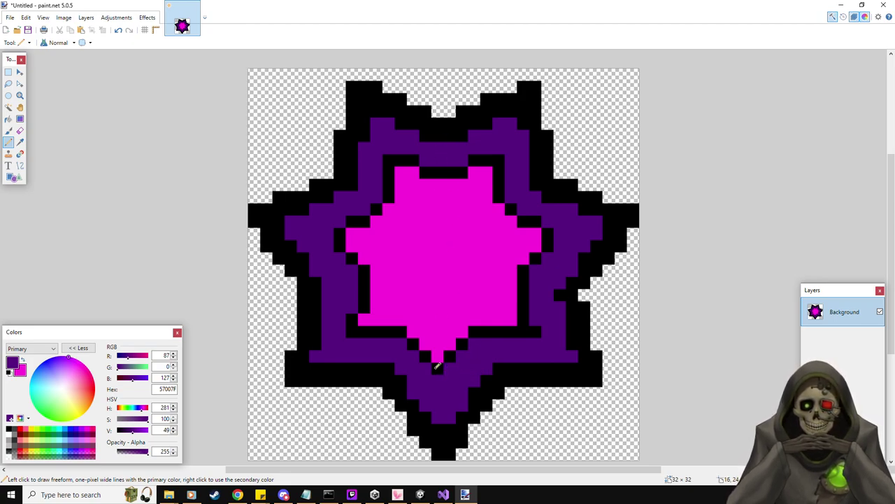
click(9, 372)
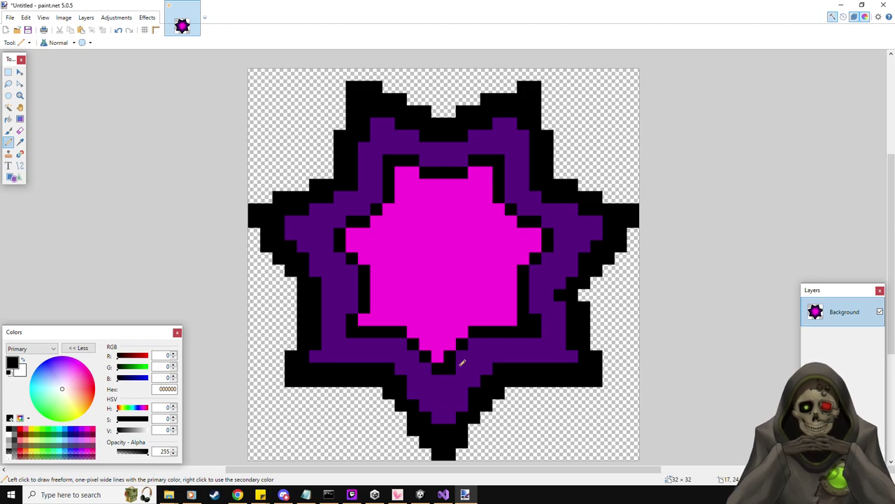
click(475, 341)
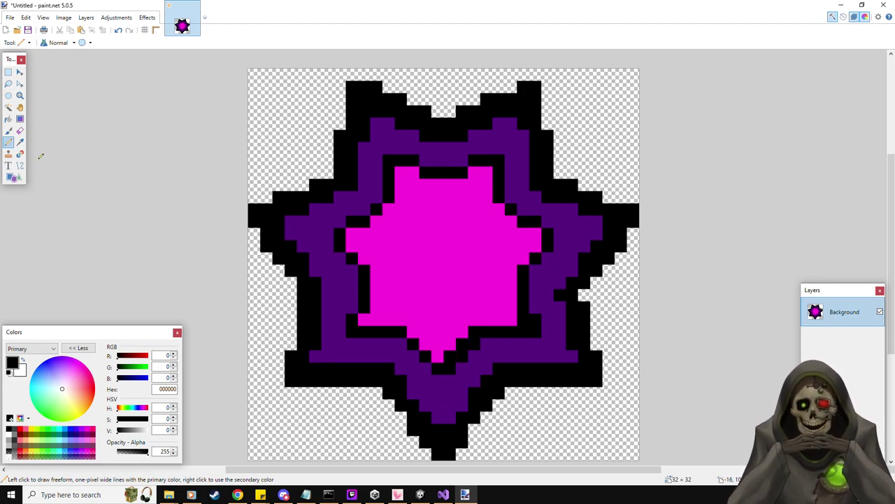
Sample the inner star's magenta and pencil it into the pixels along its lower-right edge and tip for symmetry.
click(20, 142)
click(390, 232)
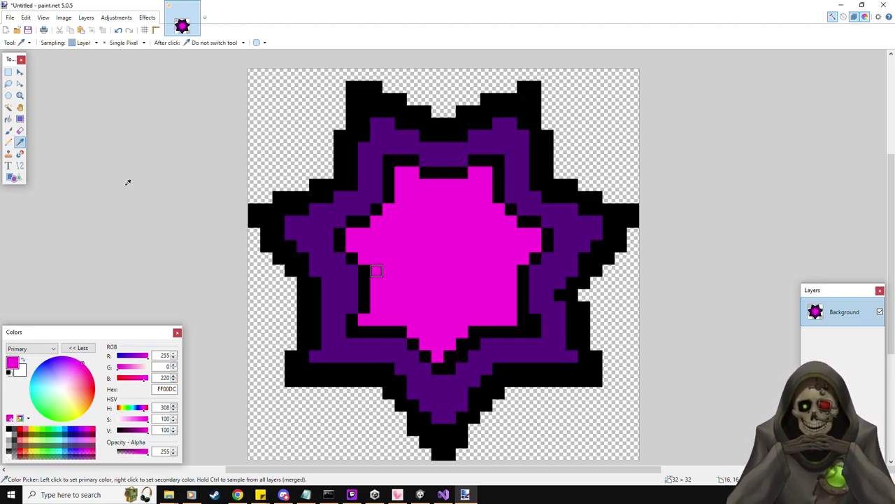
click(9, 142)
mouse_move(526, 319)
mouse_down()
mouse_move(459, 320)
mouse_move(475, 326)
mouse_move(448, 358)
mouse_up()
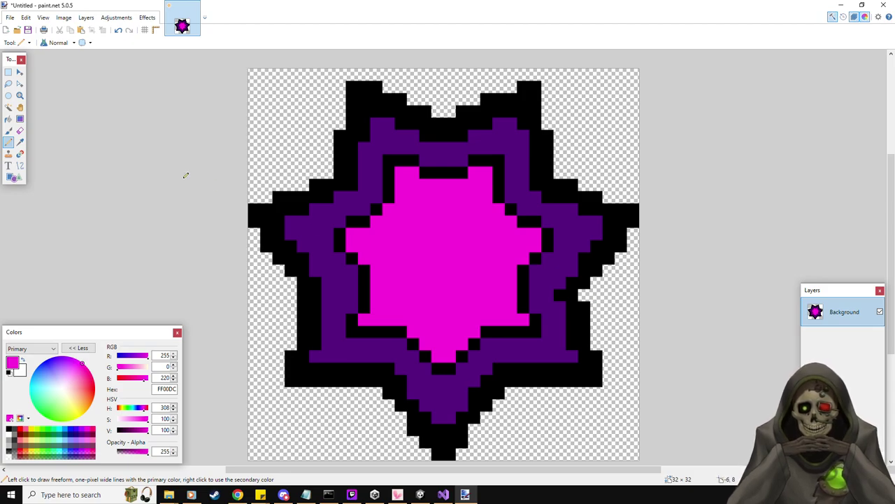
Recolour the stray black pixel on the outer star's right inner edge dark purple and fill the adjacent outline notch in black.
click(20, 141)
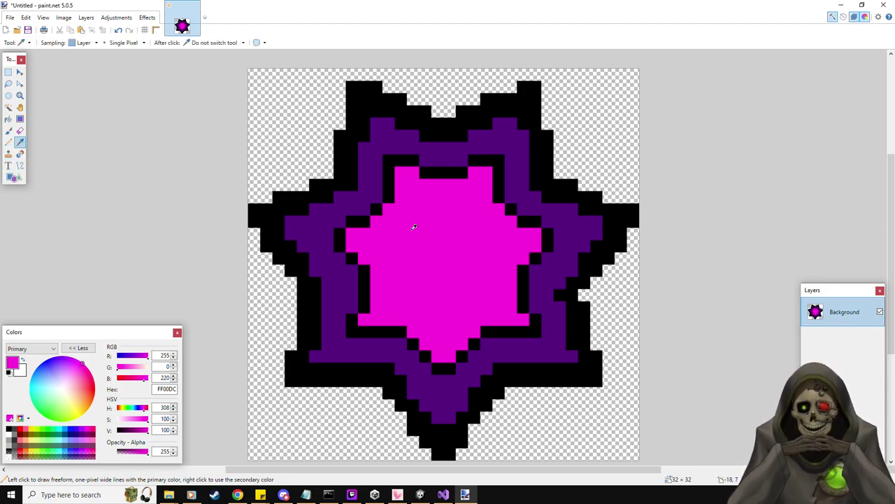
click(550, 270)
click(9, 141)
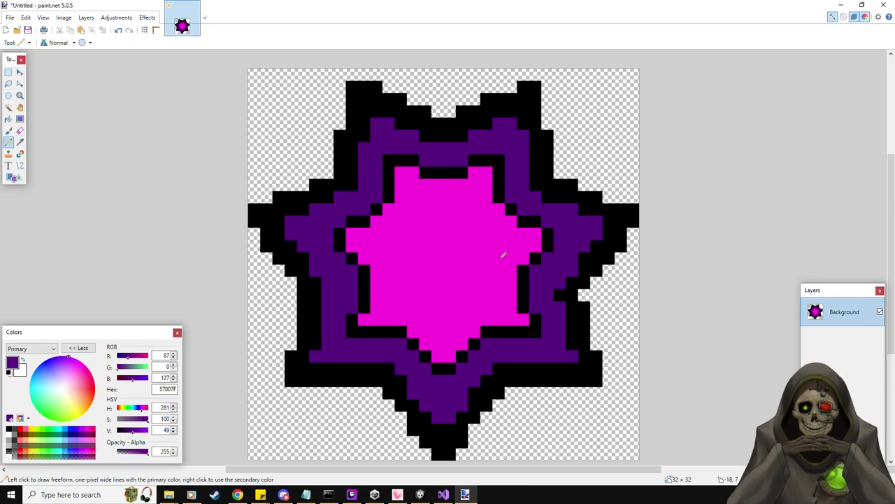
click(562, 294)
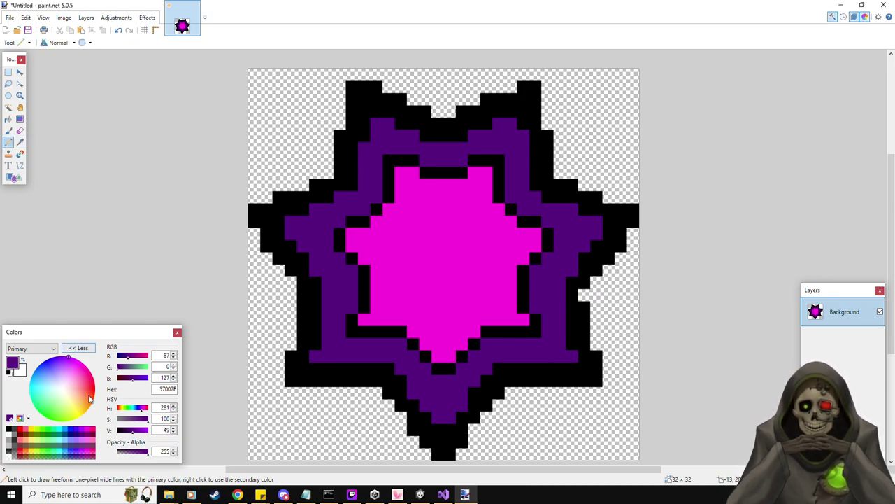
click(9, 373)
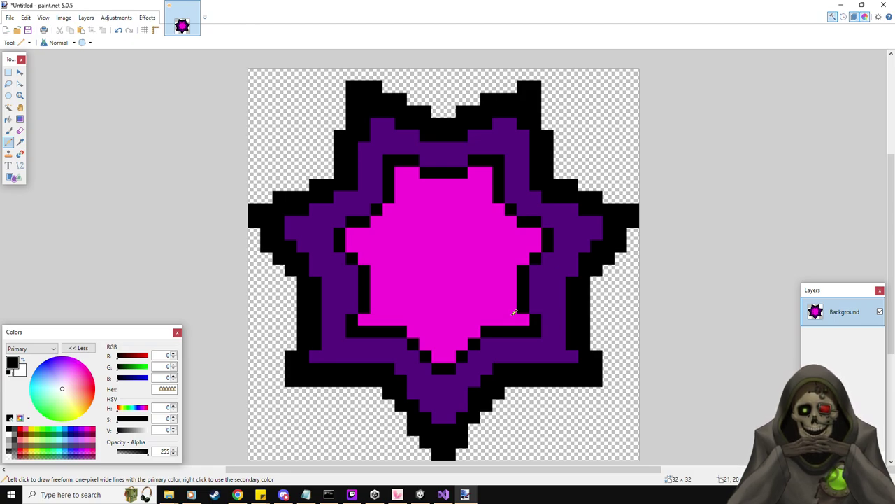
click(415, 390)
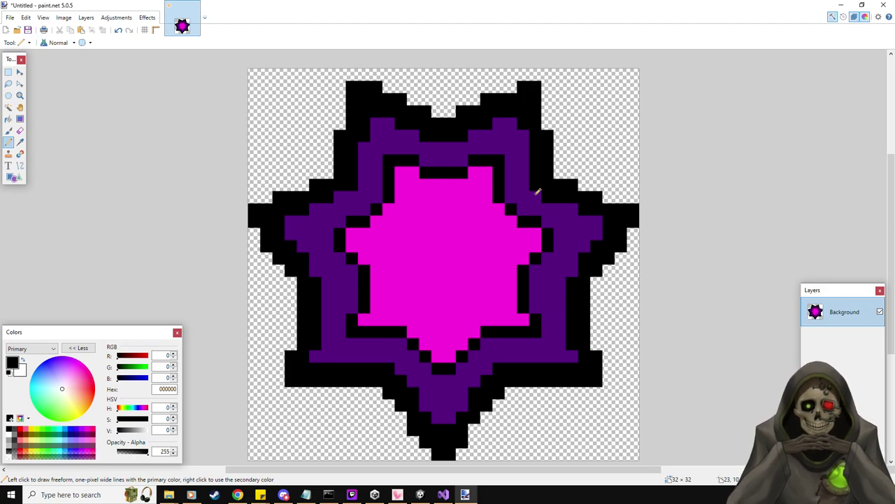
click(341, 194)
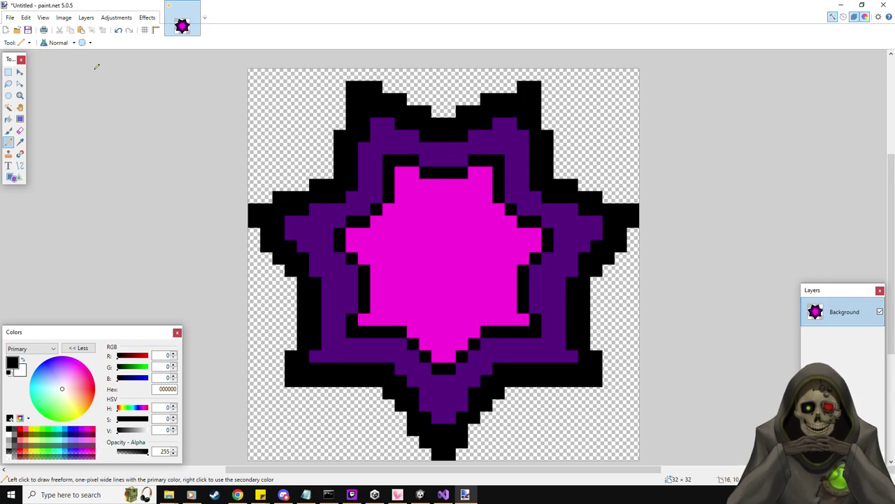
Widen the canvas to 196 pixels, keeping the star anchored at the left.
click(65, 18)
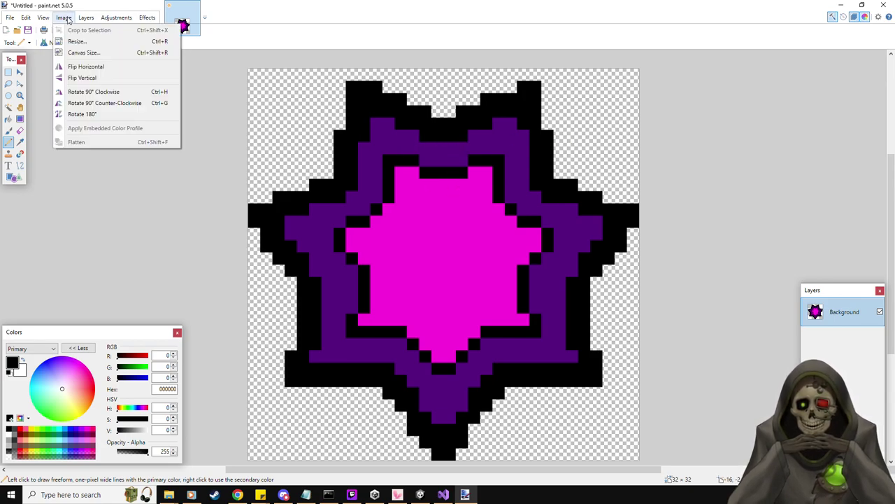
click(77, 52)
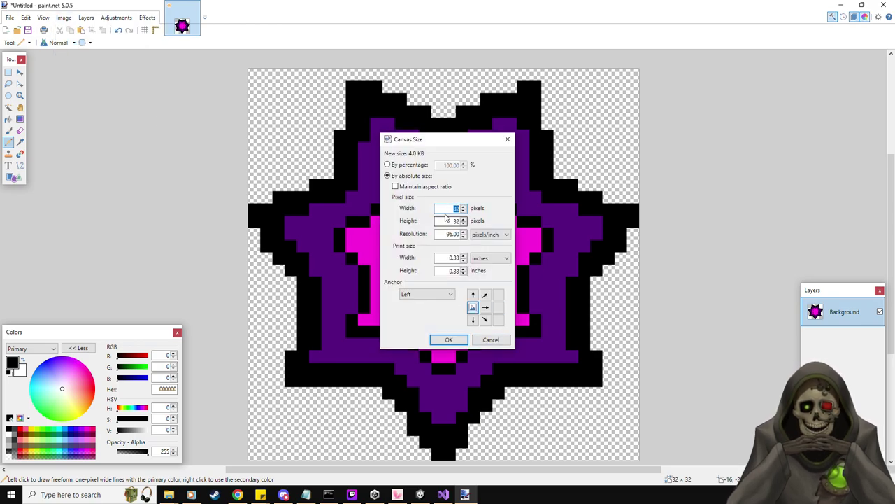
text(196)
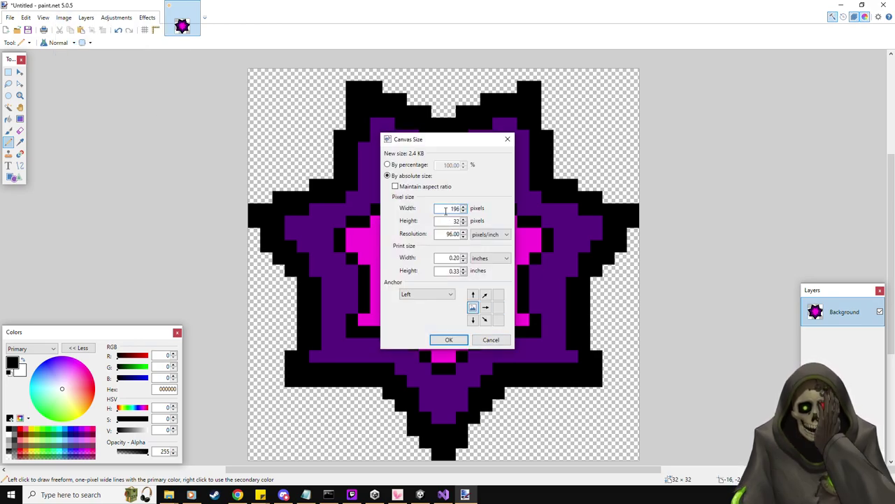
key(Return)
Select the white area added beside the star with the Magic Wand and delete it to make it transparent.
click(19, 95)
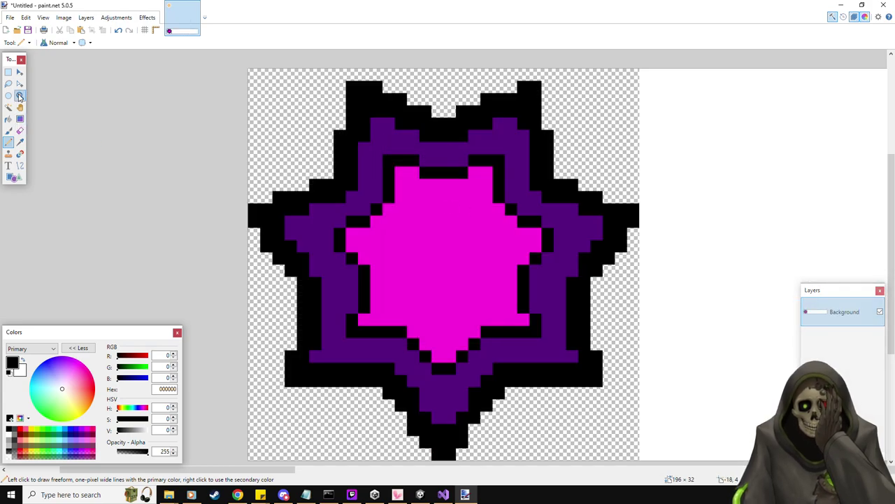
right_click(301, 215)
right_click(301, 214)
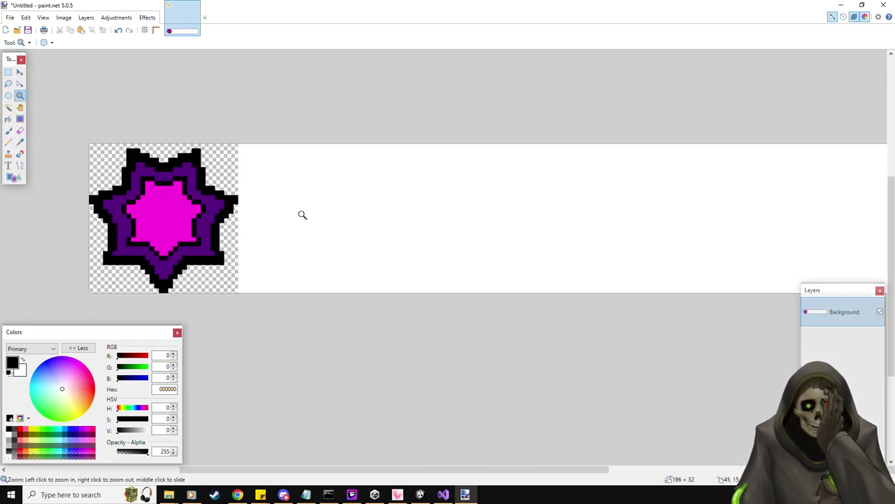
right_click(378, 233)
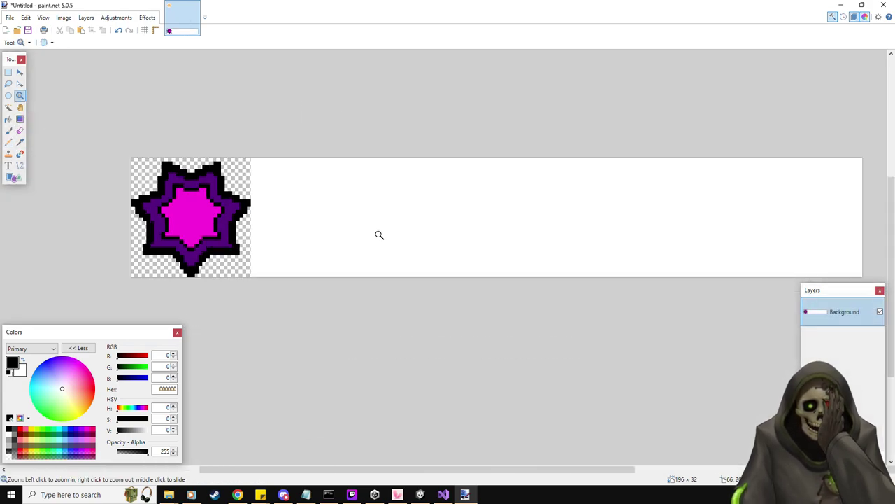
click(8, 107)
click(446, 237)
key(Delete)
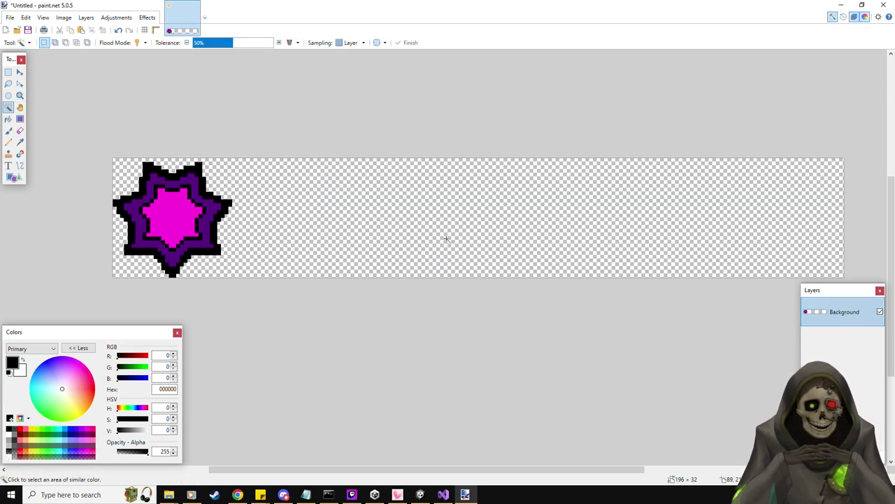
Select the star's 32 × 32 pixel frame and get its pixels ready for moving.
key(s)
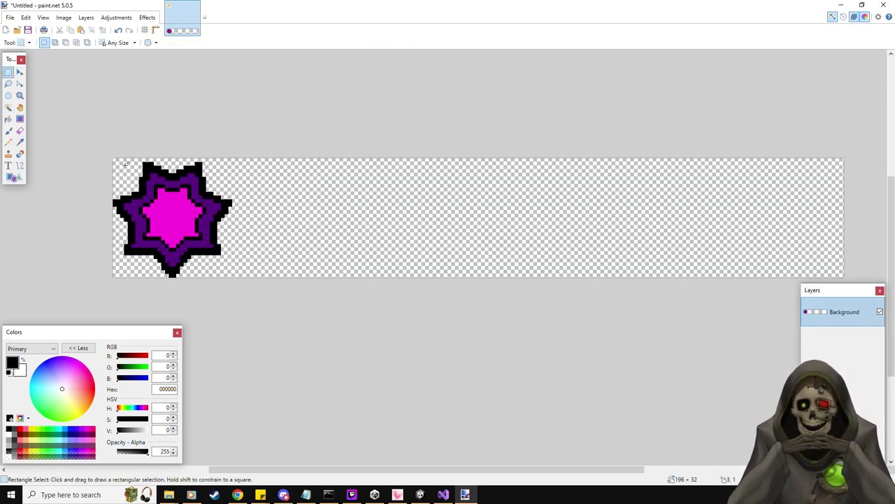
drag(110, 158, 230, 300)
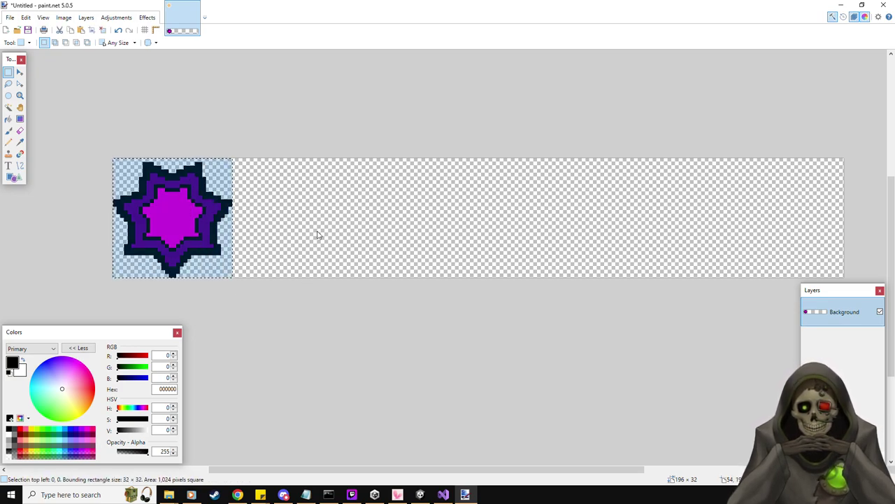
key(m)
right_drag(247, 294, 394, 294)
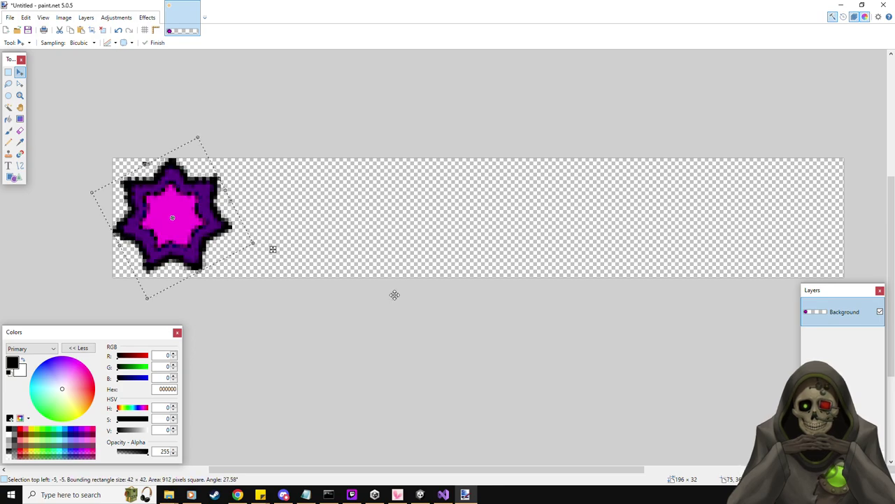
key(ctrl+z)
ctrl+drag(245, 292, 366, 294)
shift+right_drag(356, 143, 385, 250)
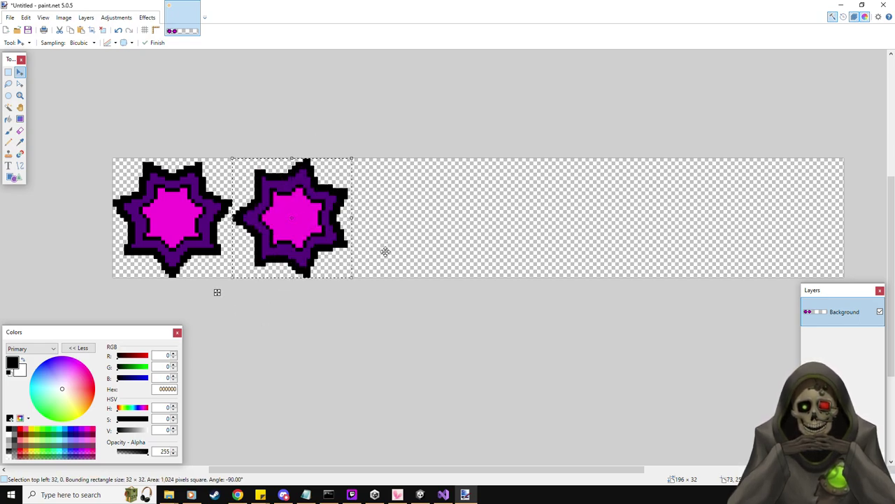
mouse_move(359, 149)
shift+right_down()
mouse_move(394, 170)
mouse_move(410, 226)
mouse_move(413, 270)
mouse_move(400, 300)
mouse_move(290, 334)
mouse_move(210, 322)
mouse_move(227, 340)
mouse_move(242, 325)
shift+right_up()
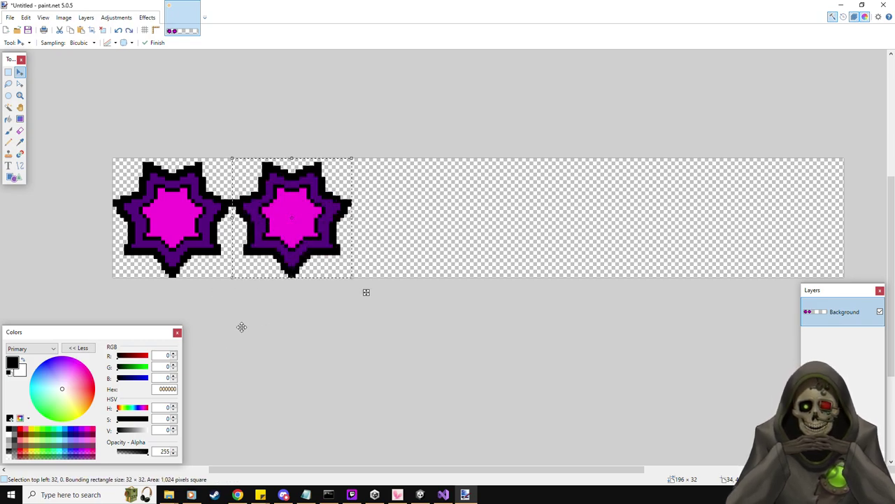
key(ctrl+z)
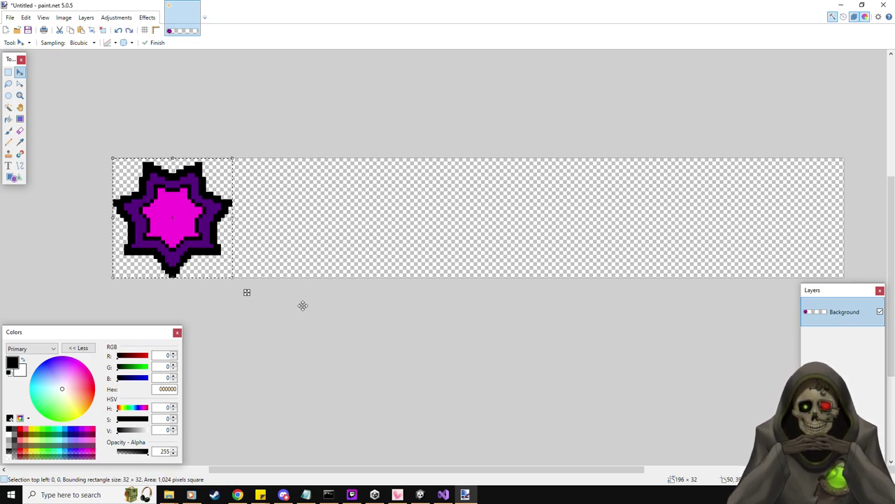
Duplicate the star into the next three adjoining 32-pixel frames, rotating each copy a further 90° clockwise.
drag(246, 293, 365, 292)
drag(353, 140, 400, 279)
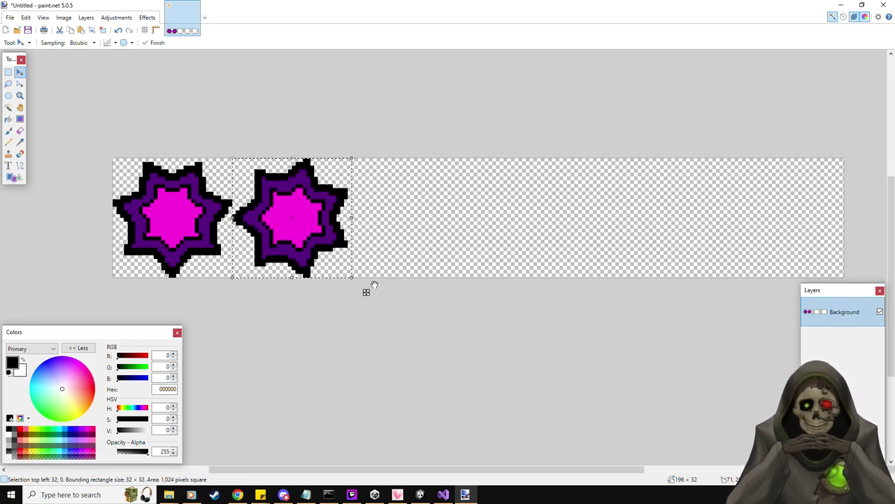
ctrl+drag(366, 292, 502, 293)
key(Left)
key(Left)
key(Left)
key(Left)
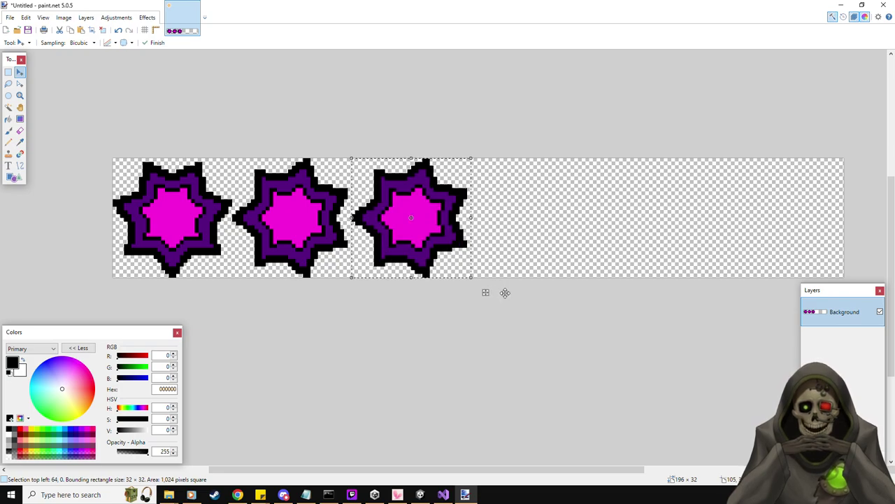
drag(472, 246, 484, 288)
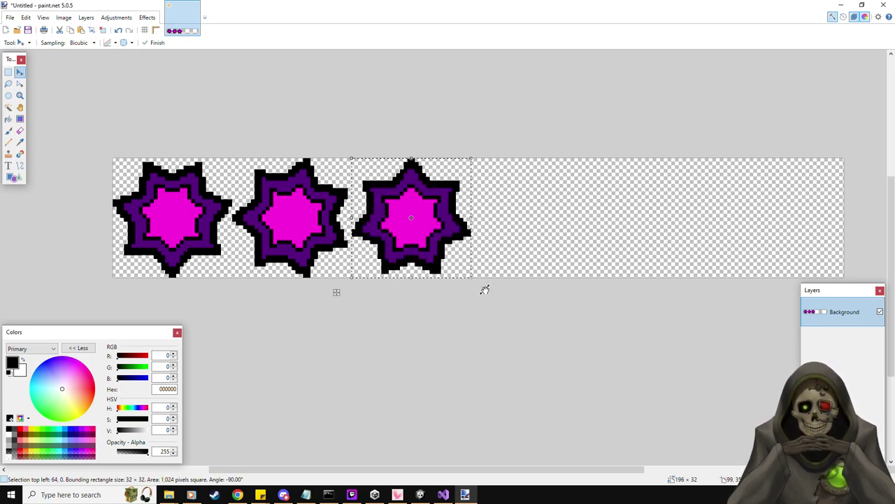
ctrl+drag(482, 291, 604, 294)
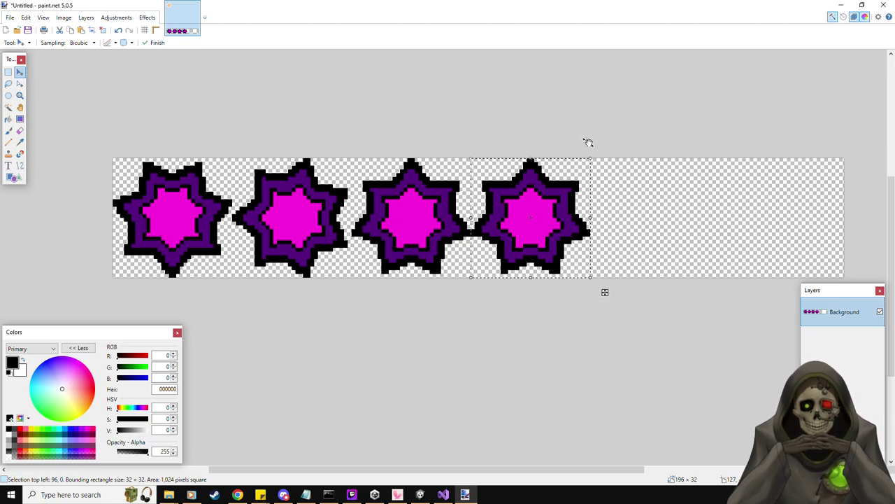
drag(586, 147, 608, 276)
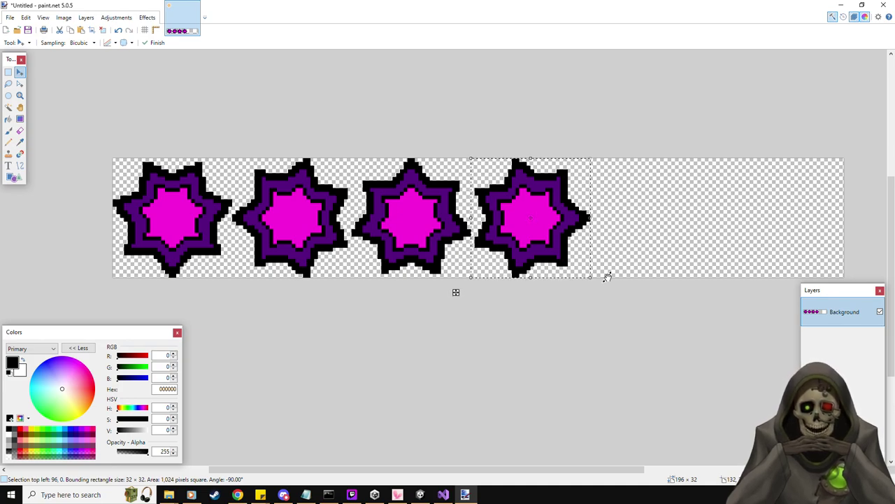
Try adding a fifth star copy rotated a further 90° clockwise, and delete it.
key(ctrl+v)
drag(604, 287, 724, 292)
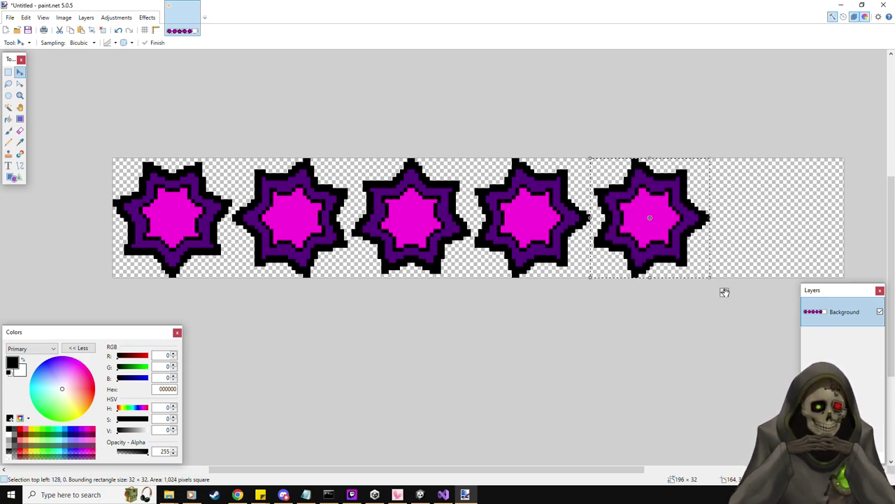
drag(699, 150, 575, 291)
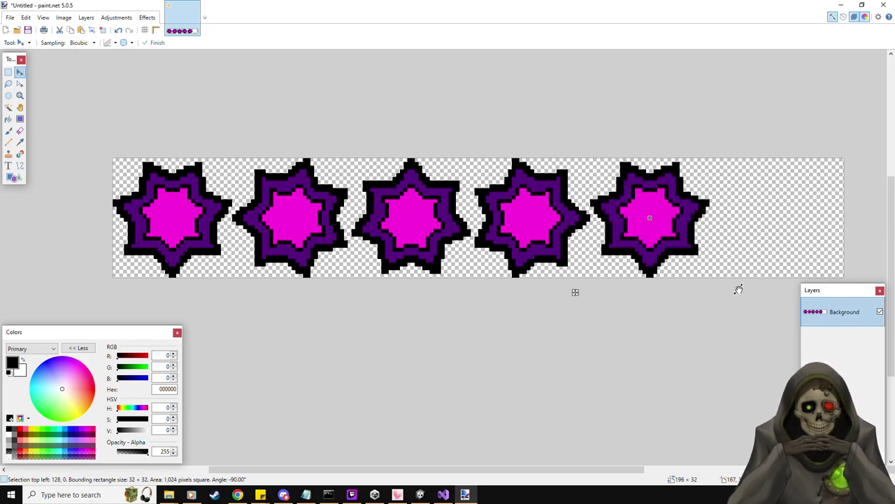
key(Delete)
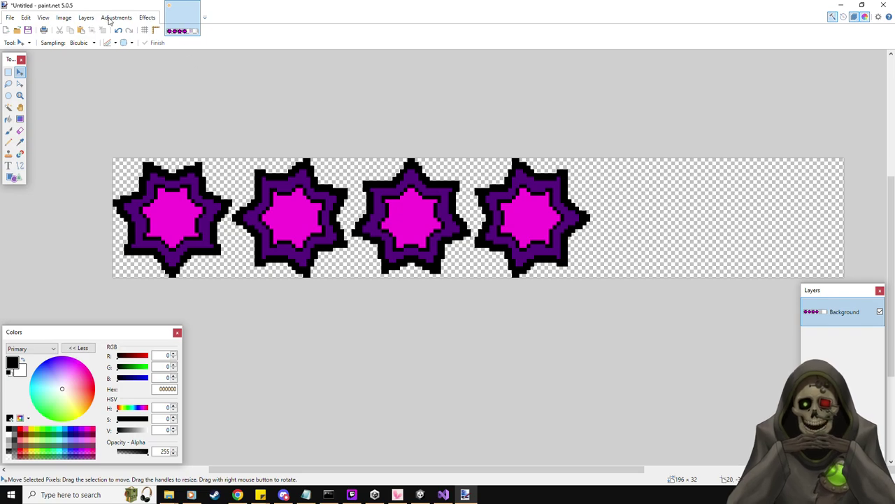
click(86, 17)
mouse_move(64, 19)
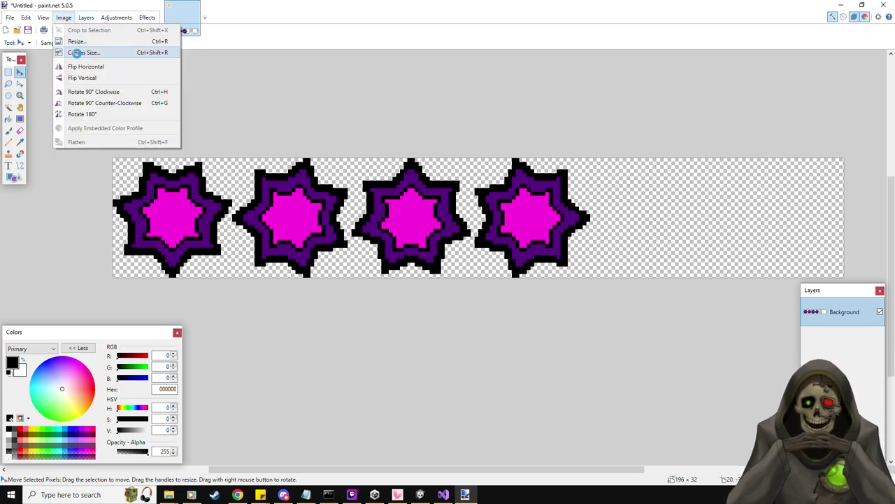
click(76, 52)
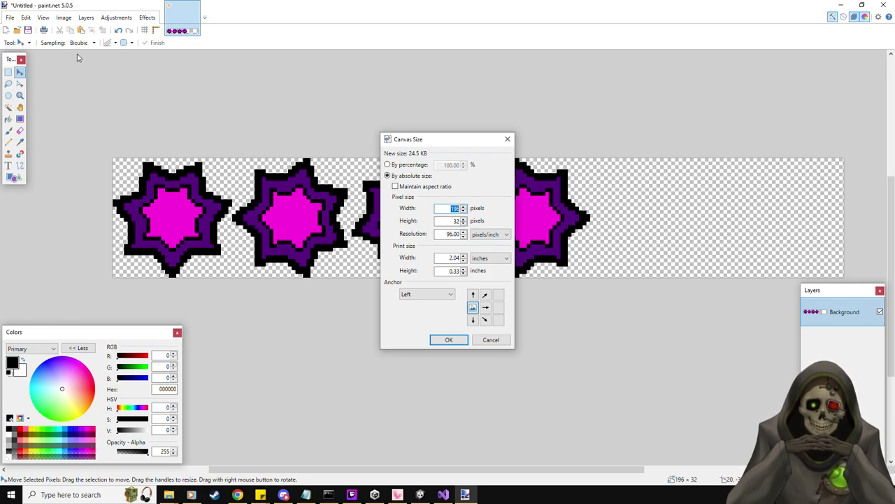
text(96)
key(Return)
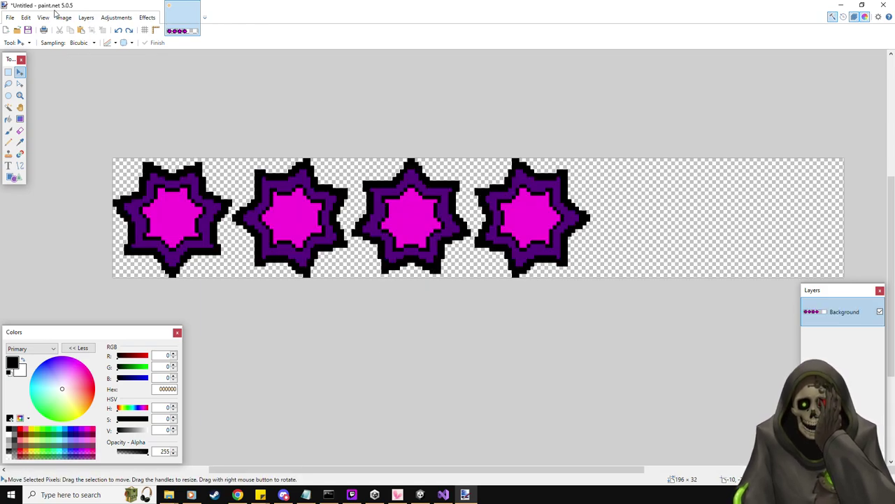
click(63, 17)
click(76, 41)
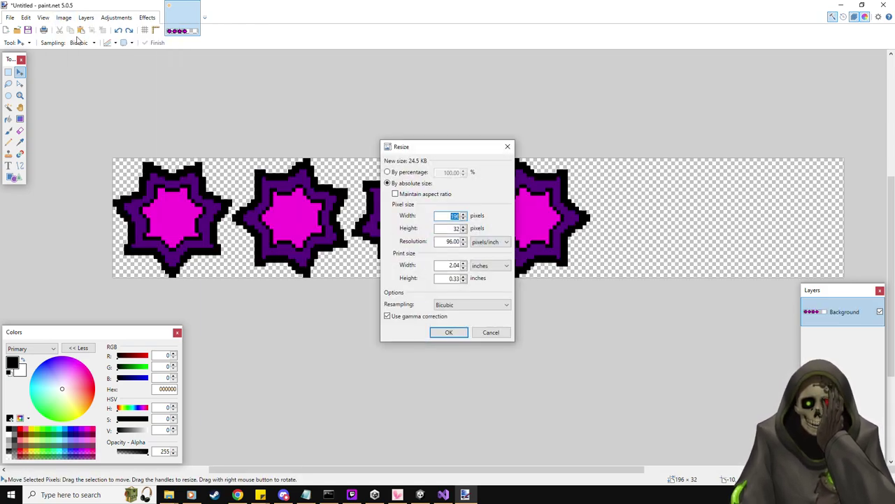
text(128)
key(Return)
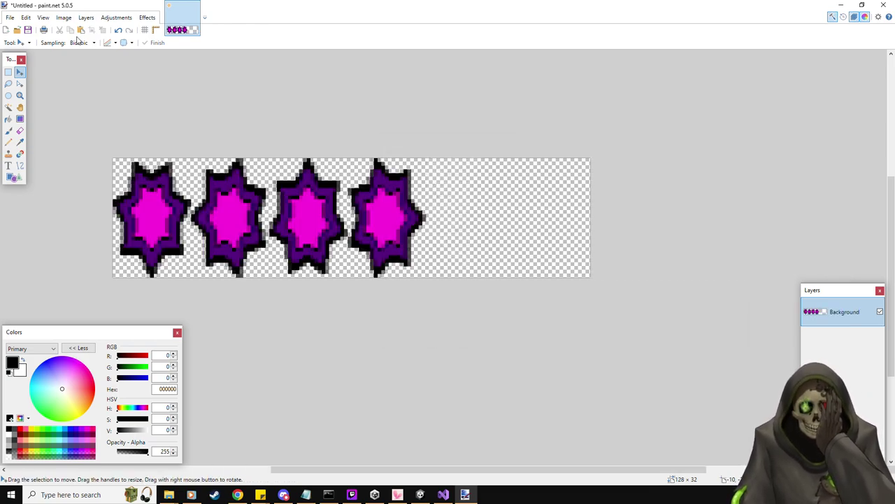
key(ctrl+z)
Reduce the canvas width to 128 pixels so it ends after the fourth star.
click(63, 18)
click(83, 53)
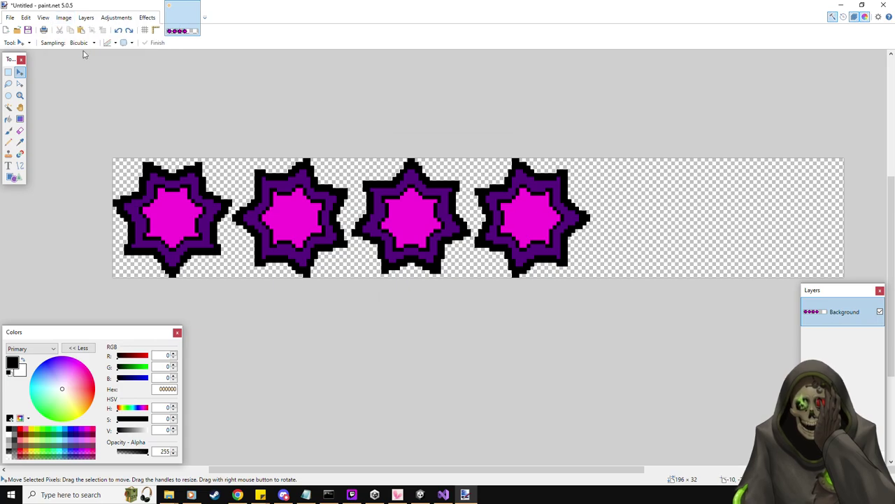
text(128)
key(Return)
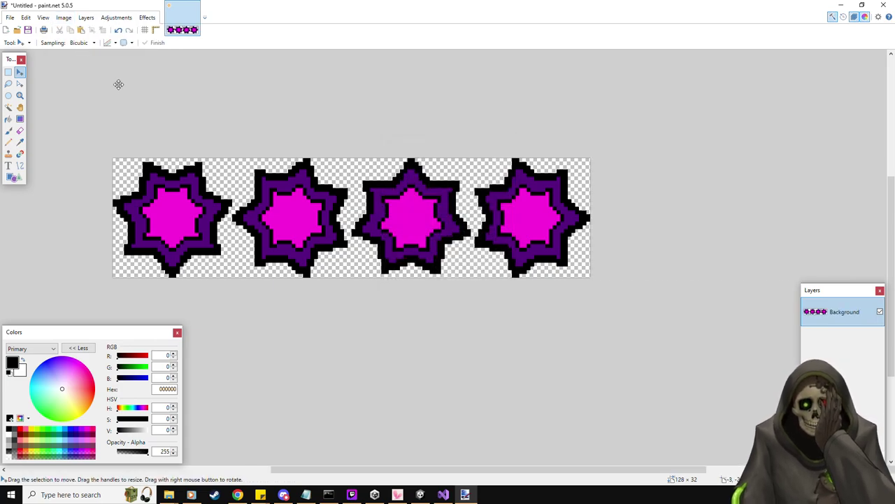
Save the sprite strip as a PNG named BlockVoid in the Slime Experiments Stuff folder under Game information.
click(10, 17)
click(35, 91)
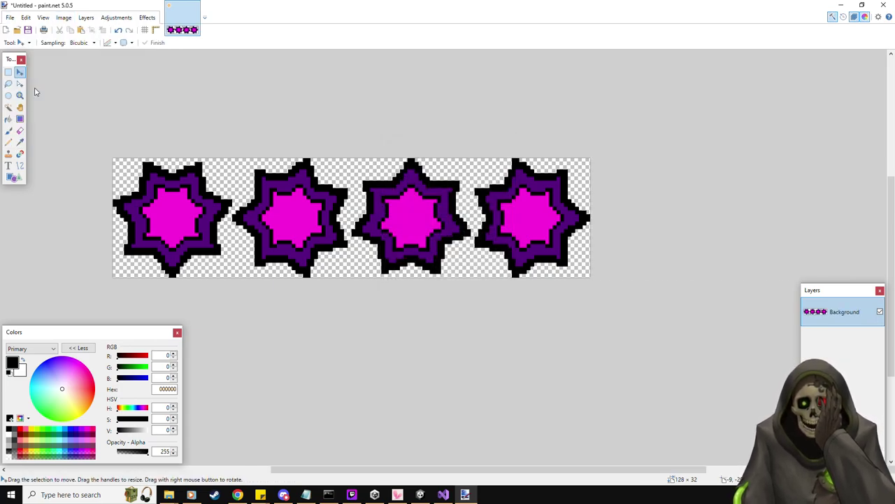
text(BlockVO)
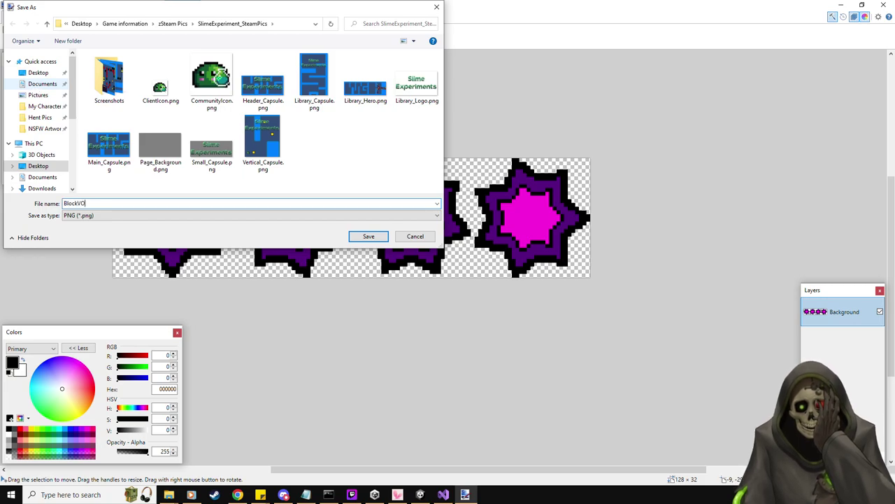
key(BackSpace)
text(oid)
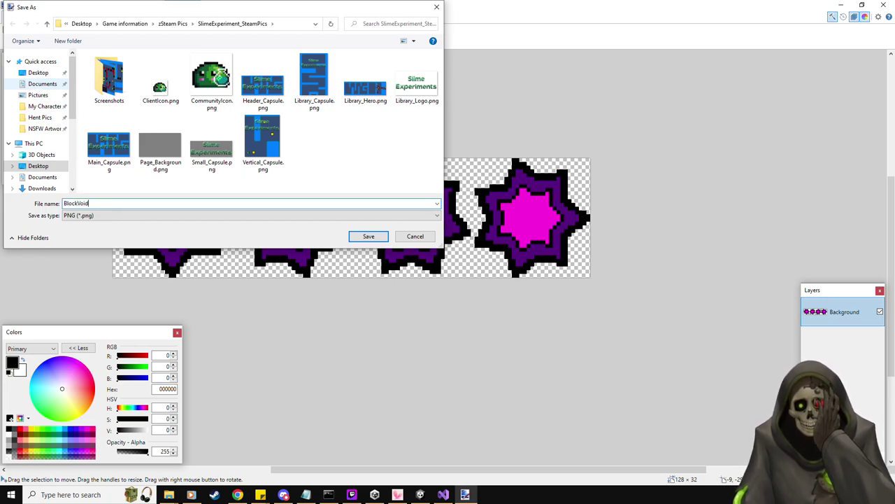
click(167, 24)
click(166, 24)
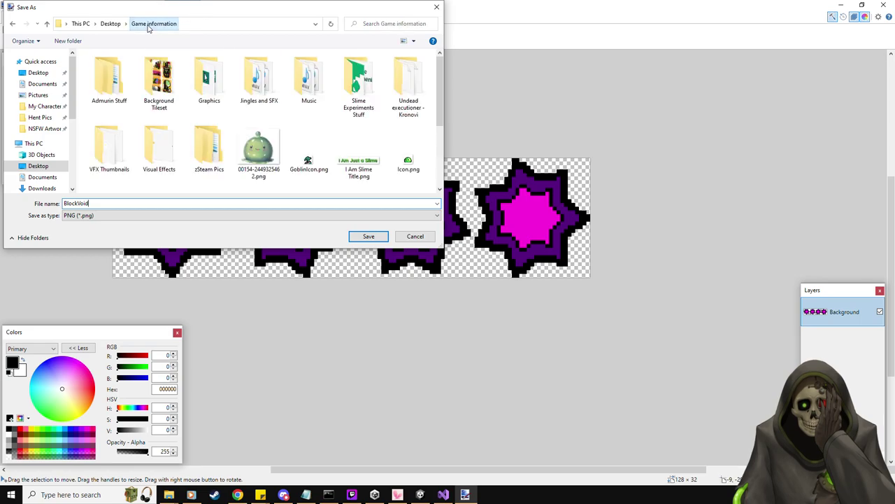
click(356, 89)
click(385, 236)
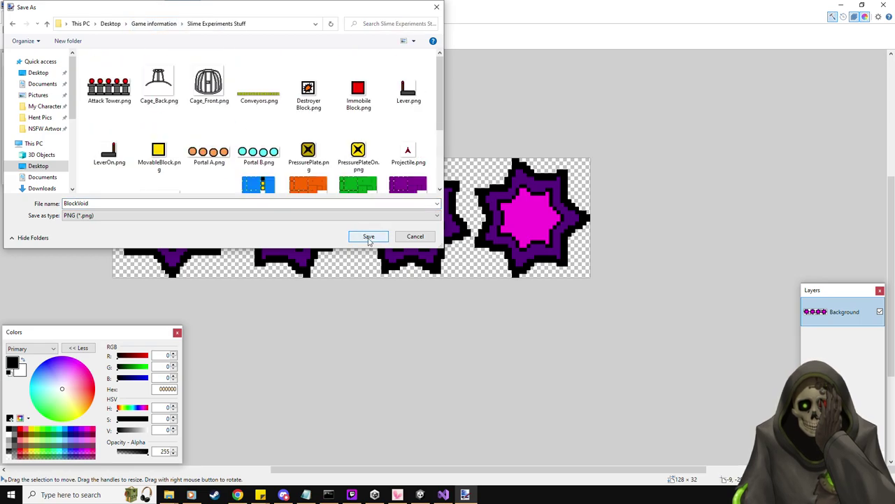
Confirm saving the BlockVoid PNG with its save settings and close the image editor.
click(369, 236)
click(379, 321)
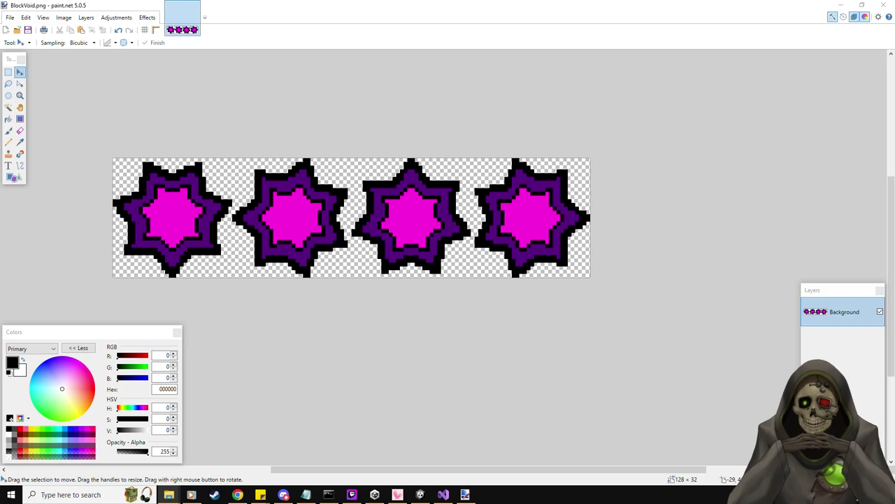
click(885, 6)
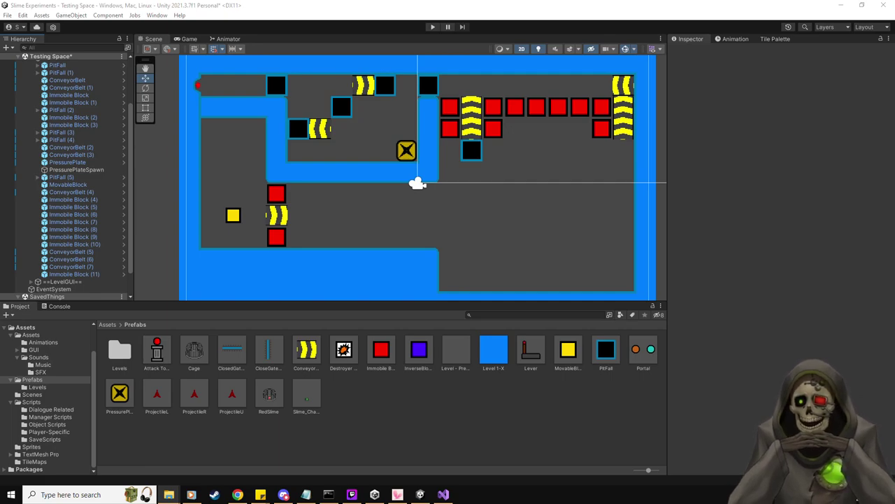
Apply import settings to the BlockVoid texture: sprite mode Multiple, 32 pixels per unit, Point (no filter) and no compression.
click(31, 335)
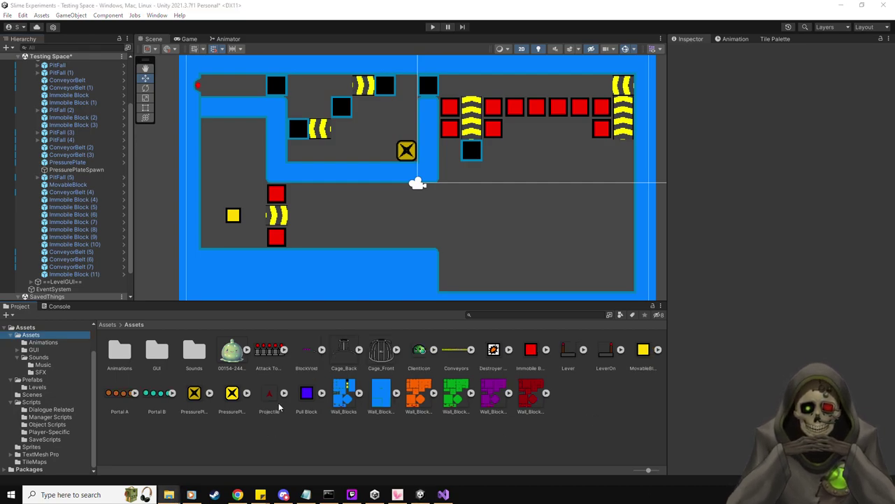
click(834, 322)
click(787, 333)
click(791, 257)
click(785, 266)
click(776, 120)
text(32)
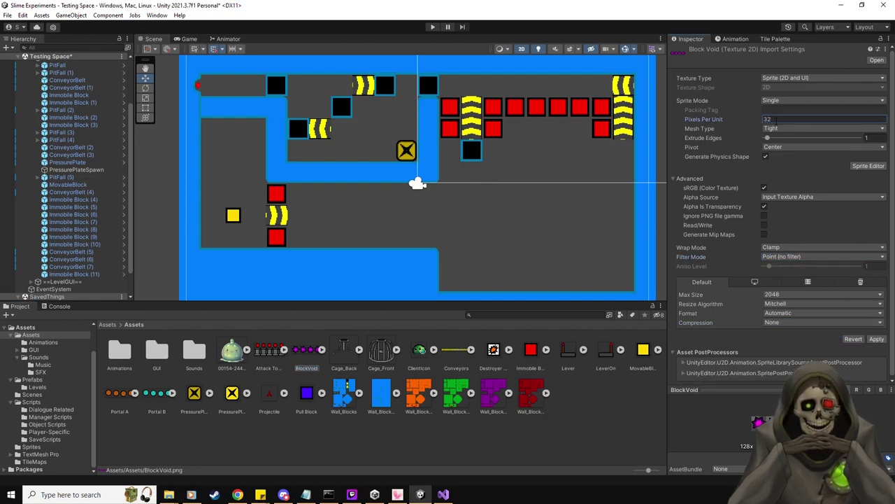
click(791, 101)
click(780, 122)
click(882, 330)
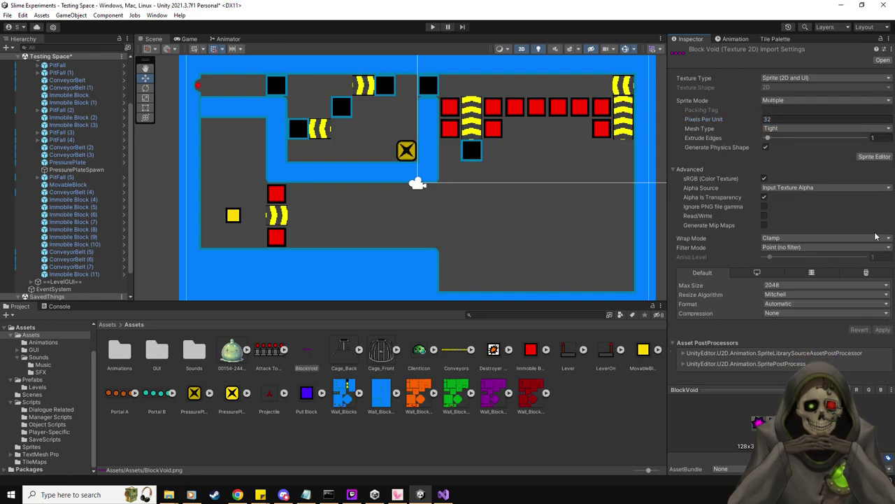
Slice the BlockVoid sprite sheet into 32 × 32 pixel cells and apply the slicing.
click(875, 156)
click(49, 14)
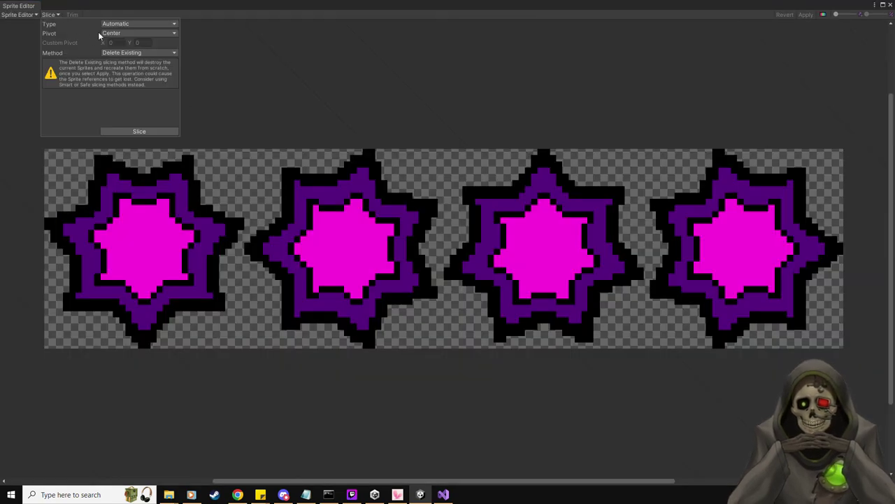
click(137, 24)
click(139, 44)
click(133, 34)
text(32)
key(Tab)
text(32)
click(163, 131)
click(806, 14)
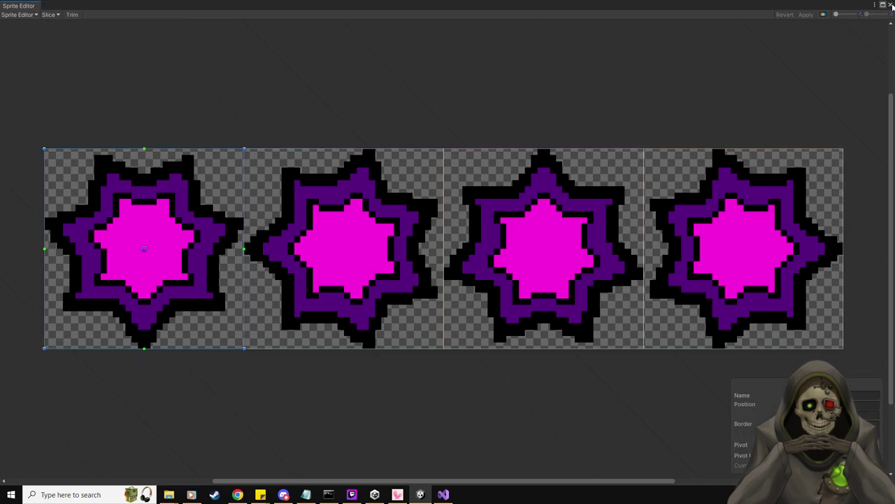
click(890, 5)
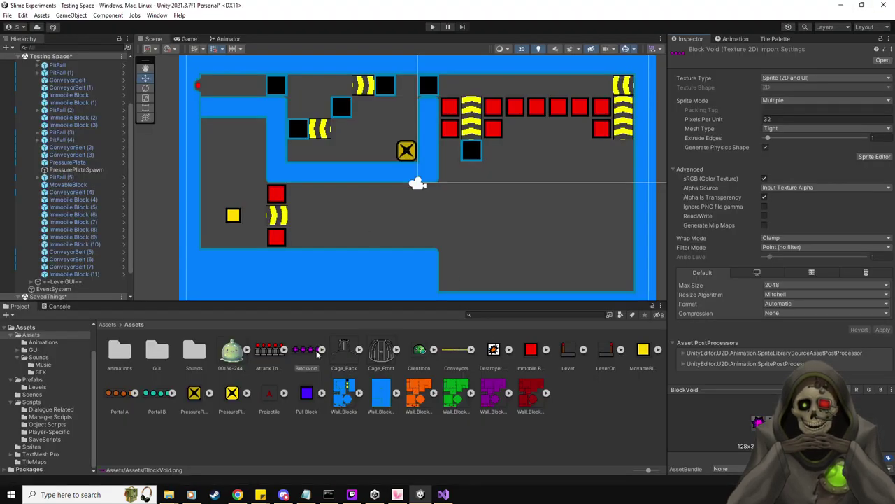
Place the four BlockVoid sprites in the scene as an animated object, saving the animation as VoidAnim in the Animations folder.
click(321, 349)
click(344, 349)
shift+click(456, 349)
drag(391, 349, 339, 215)
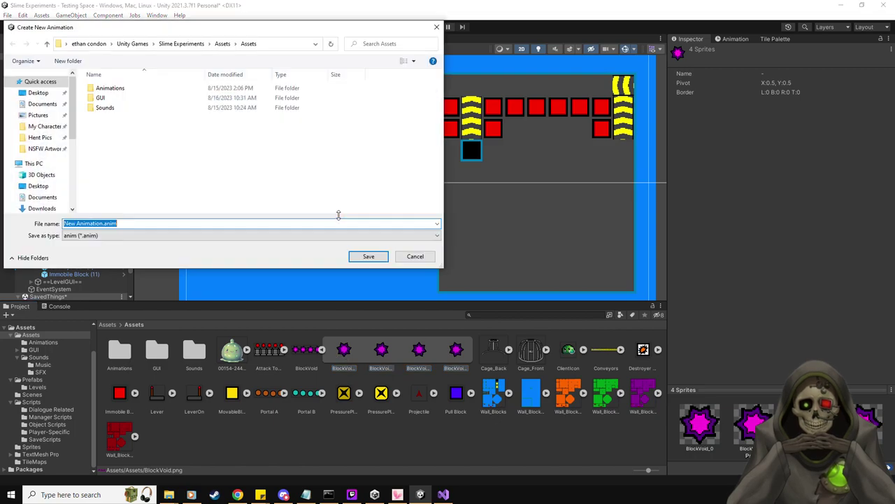
text(Void)
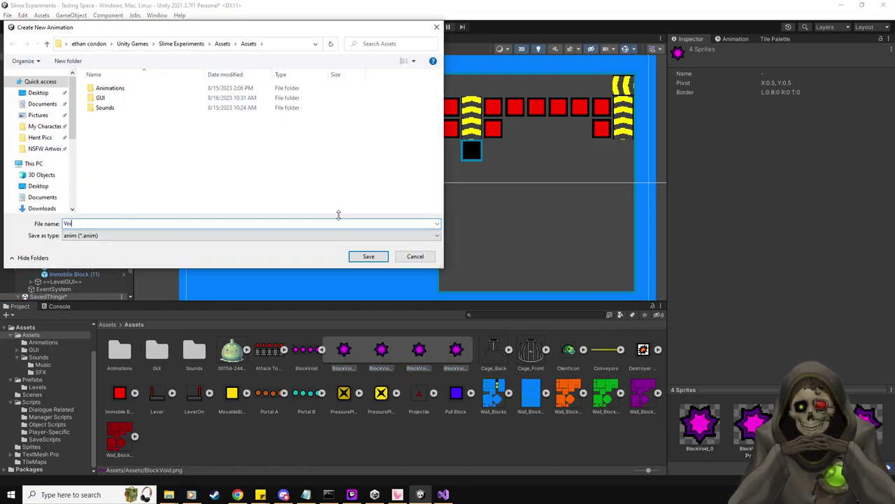
double_click(110, 88)
double_click(126, 224)
click(127, 224)
text(Anim)
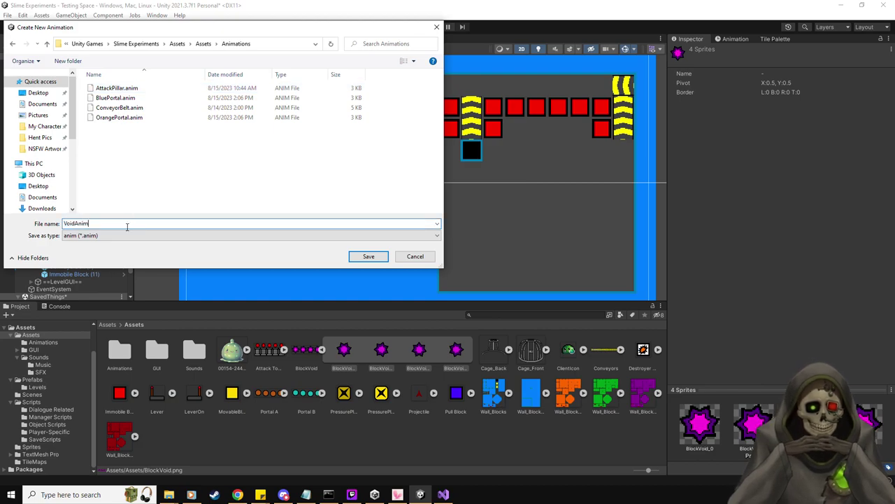
key(Return)
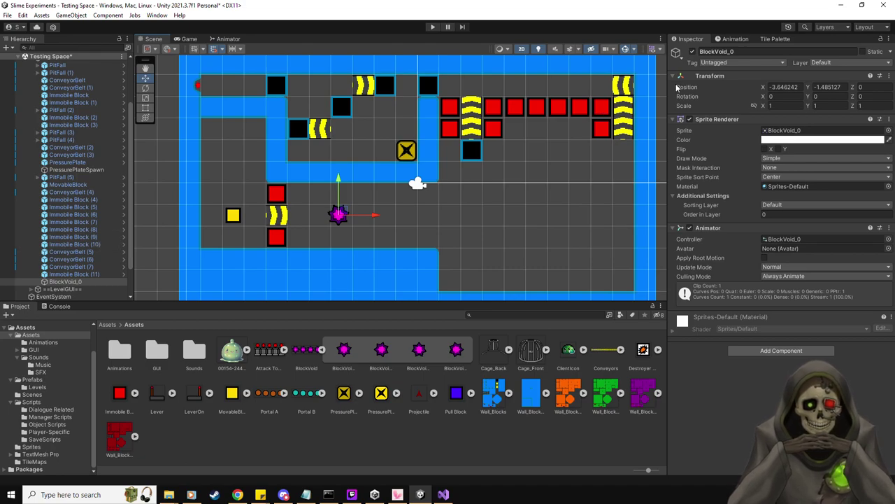
Rename the new star object in the scene as BlockVoid.
click(735, 39)
click(690, 38)
click(761, 51)
key(BackSpace)
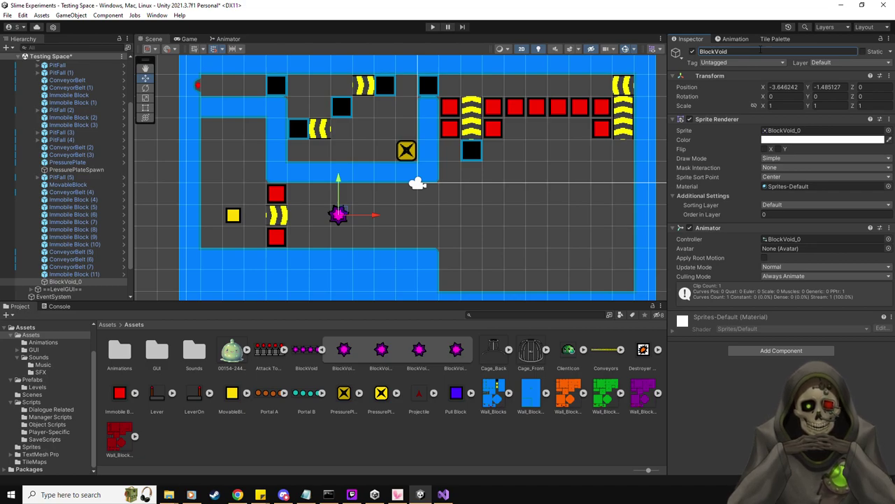
Set the VoidAnim samples to 8 and move the BlockVoid object to X -3.5, Y -1.5 while previewing the animation.
click(735, 38)
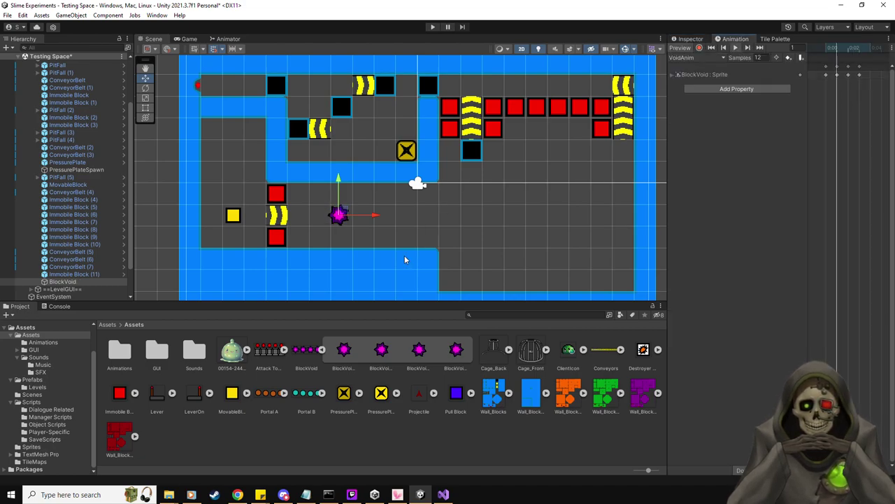
scroll(376, 245, up, 3)
click(758, 57)
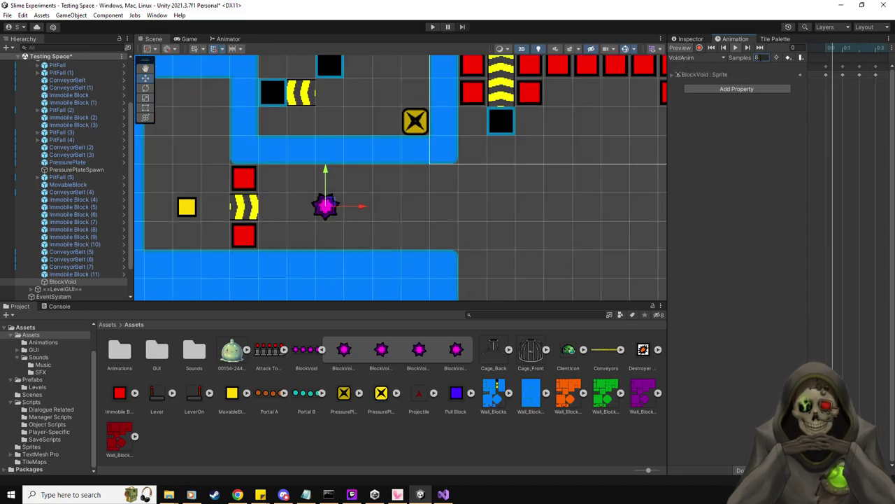
drag(328, 205, 333, 205)
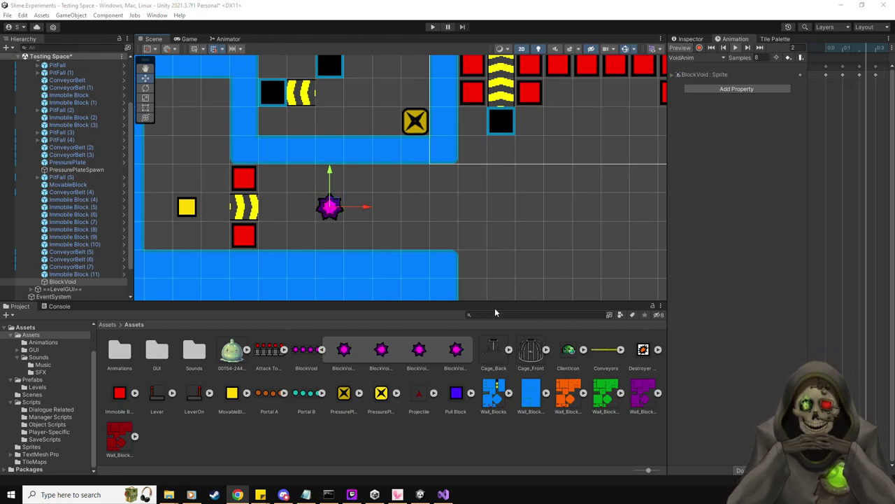
scroll(349, 197, up, 2)
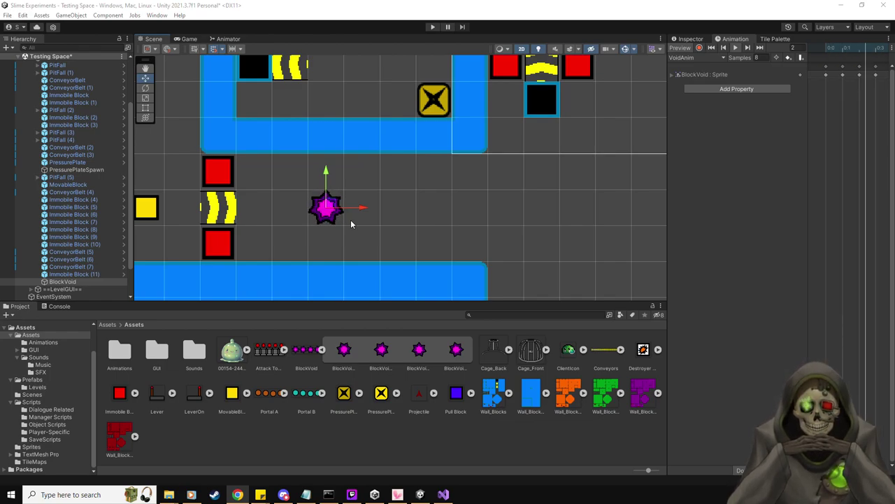
click(735, 47)
Set the BlockVoid Animator's update mode to Unscaled Time.
click(691, 38)
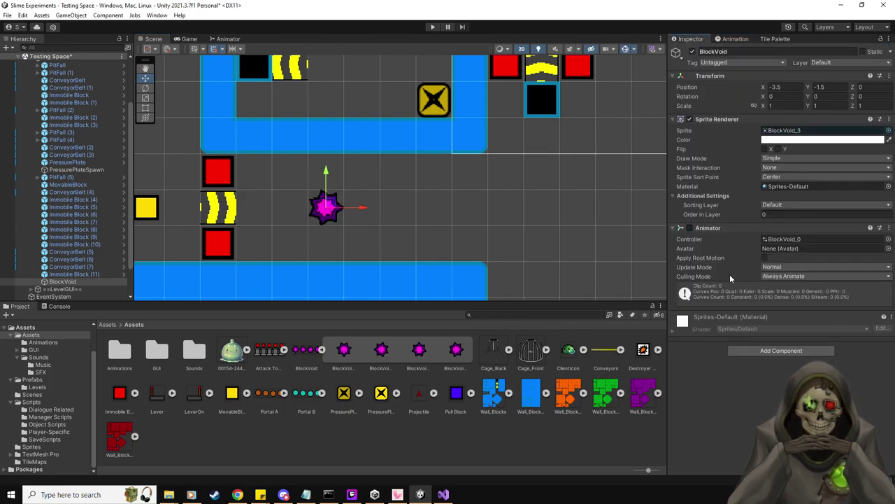
click(785, 268)
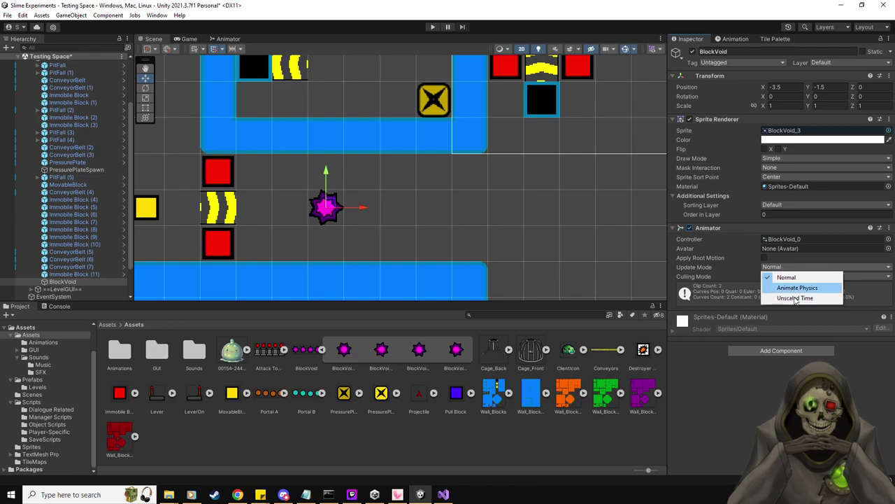
click(794, 299)
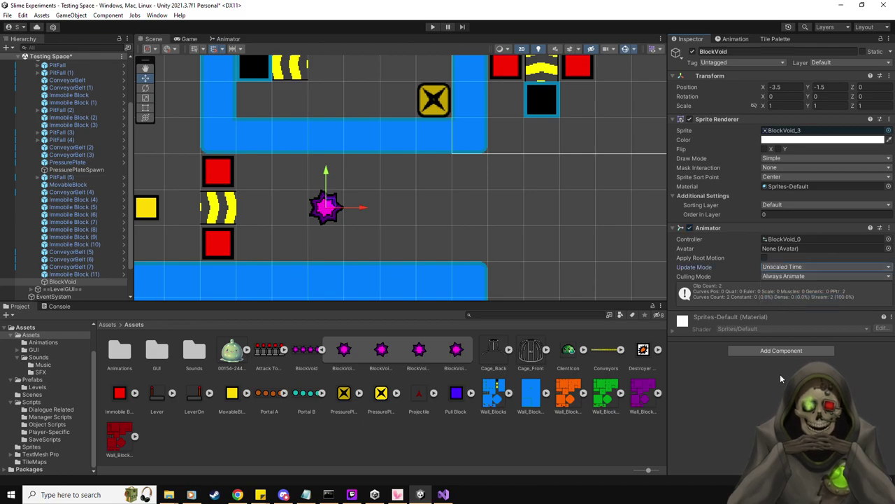
Create a C# script named BlockVoid in the Object Scripts folder and open it for editing.
click(322, 349)
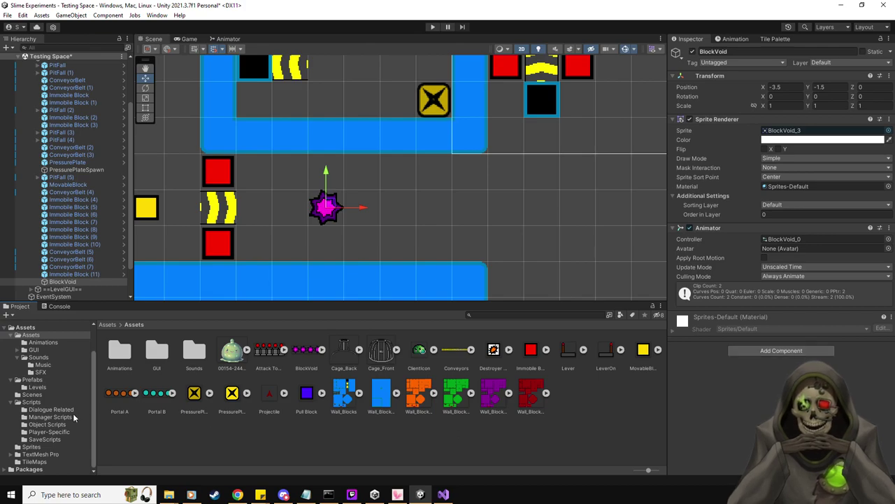
click(43, 422)
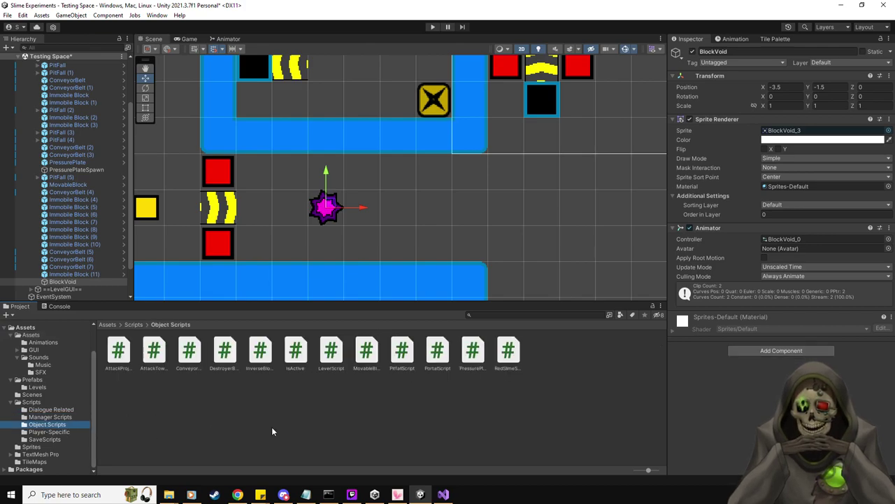
right_click(290, 420)
mouse_move(400, 180)
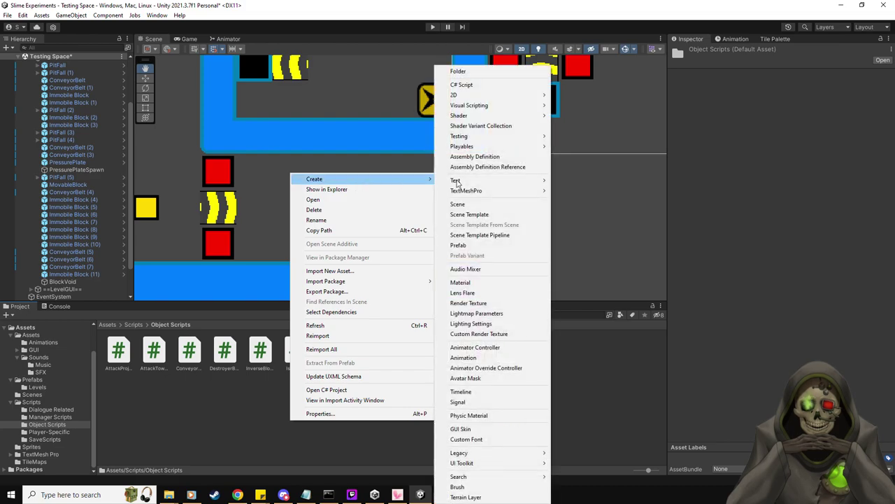
click(486, 85)
text(Void)
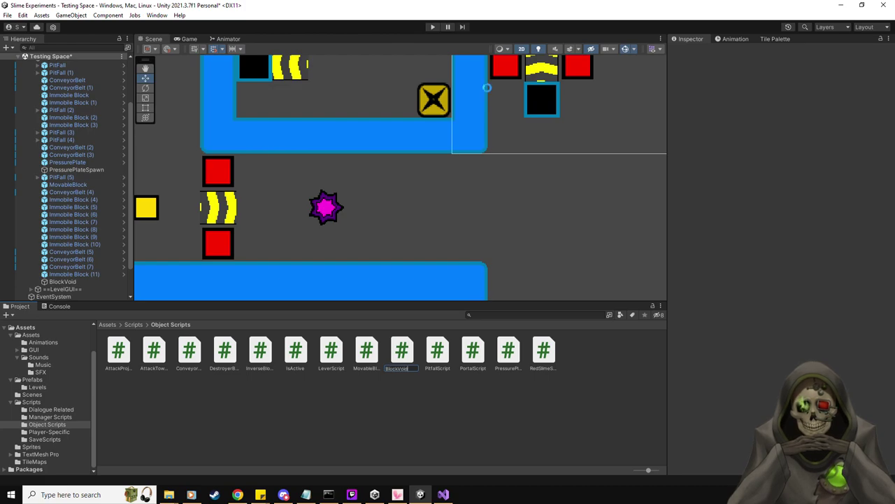
key(Return)
double_click(190, 349)
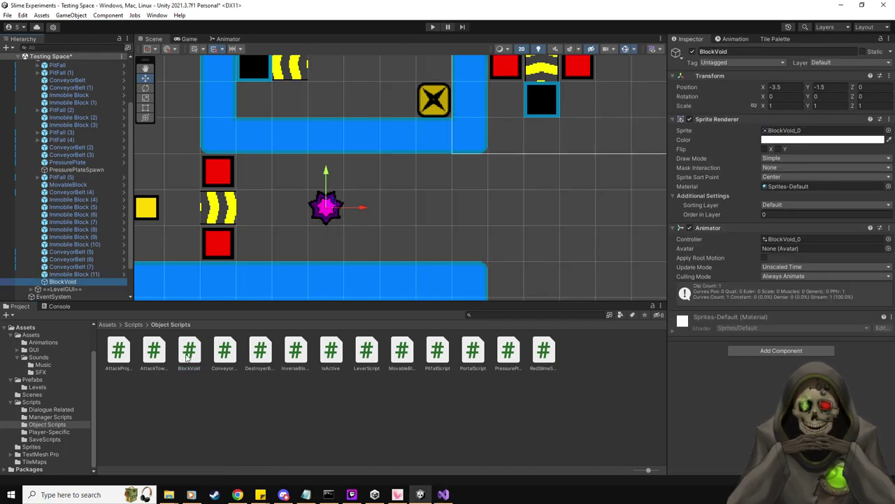
Attach the BlockVoid script to the BlockVoid object and set the object's sorting layer to Above Background.
drag(189, 350, 769, 329)
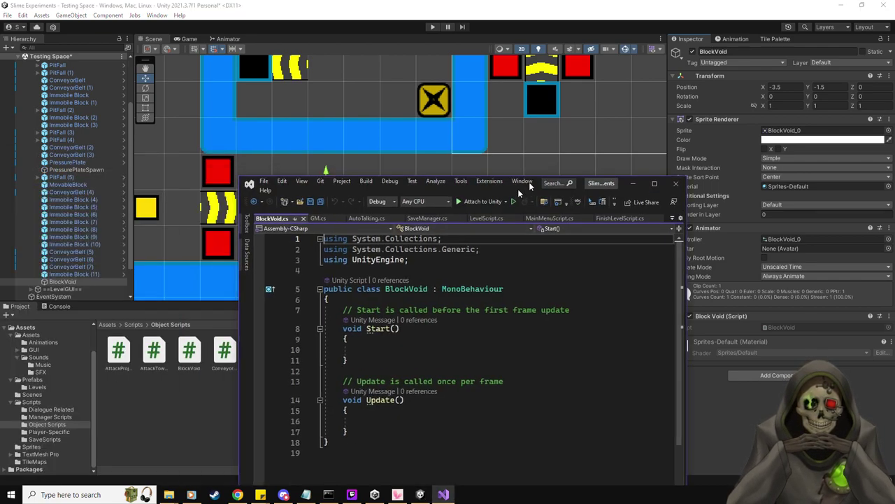
key(alt+Tab)
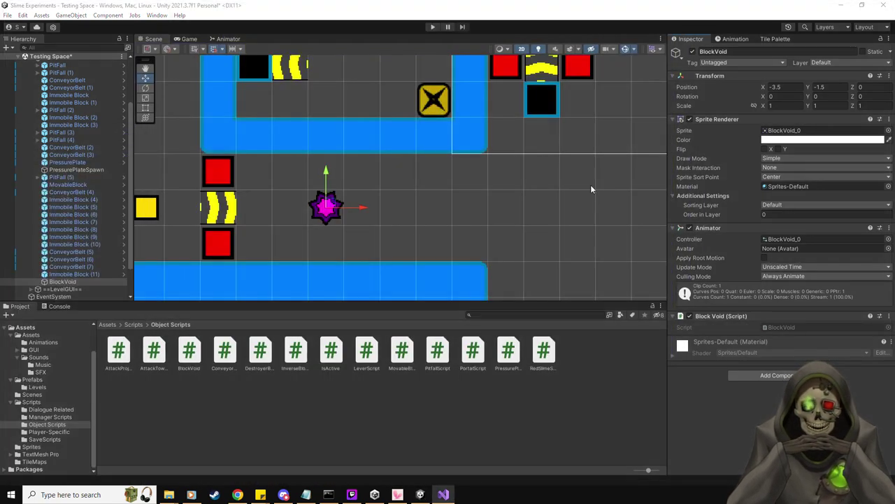
click(788, 205)
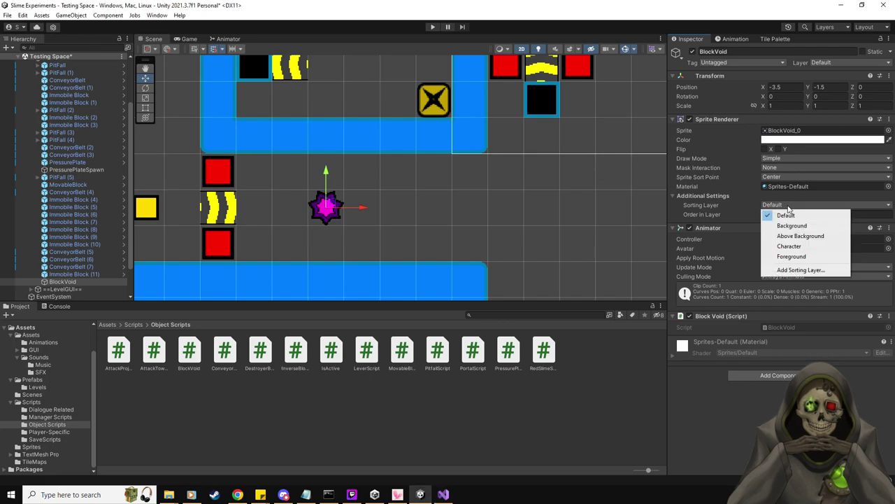
click(809, 236)
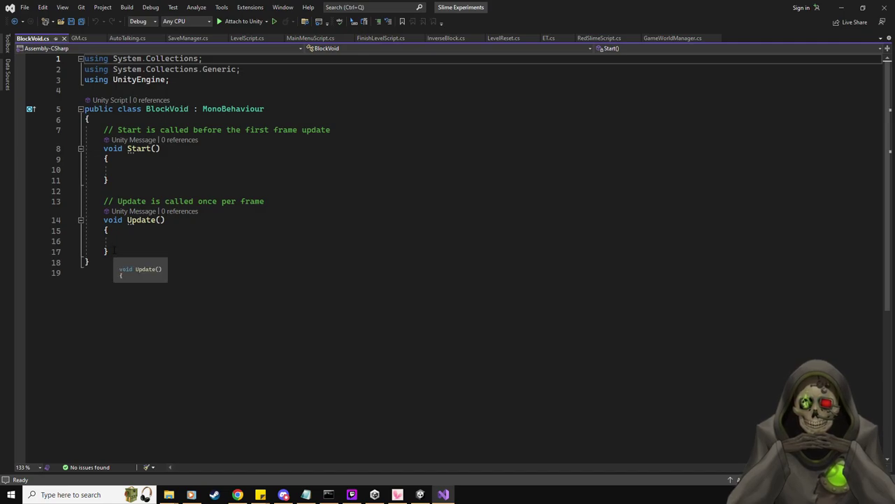
Replace the default Start and Update methods in the BlockVoid class with an empty OnTriggerEnter2D method.
drag(108, 251, 103, 129)
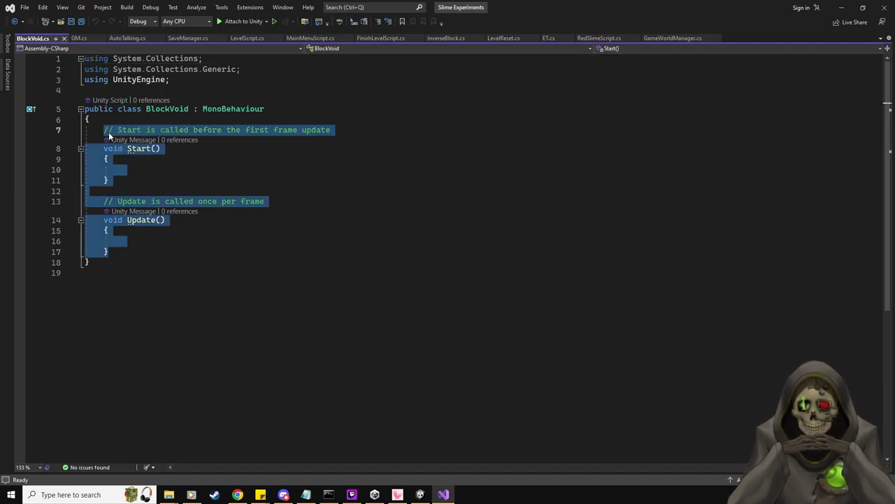
key(Delete)
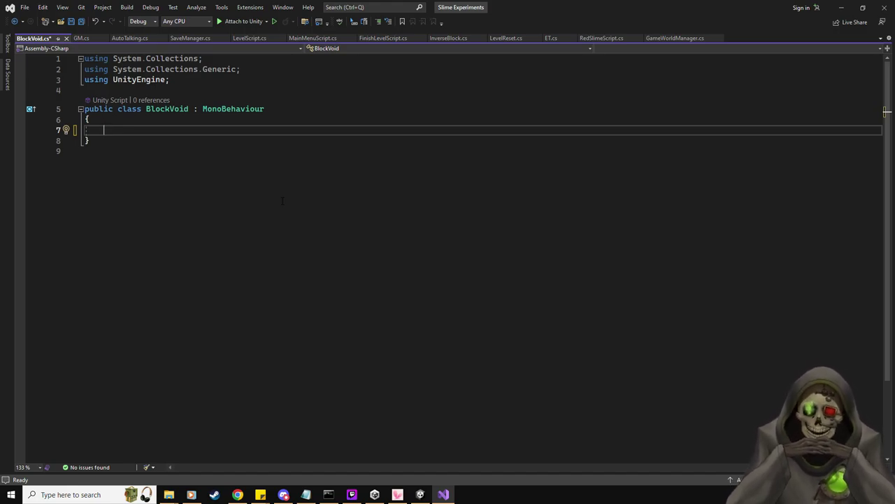
key(Return)
key(Return)
key(Up)
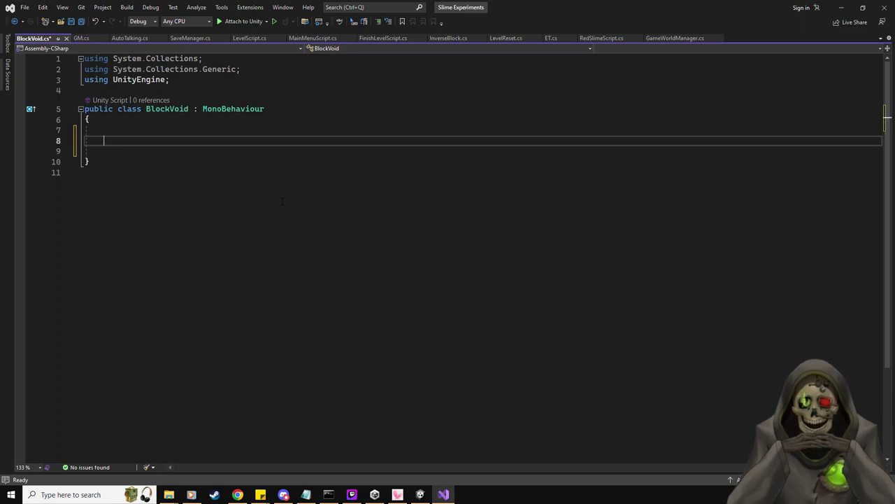
text(On)
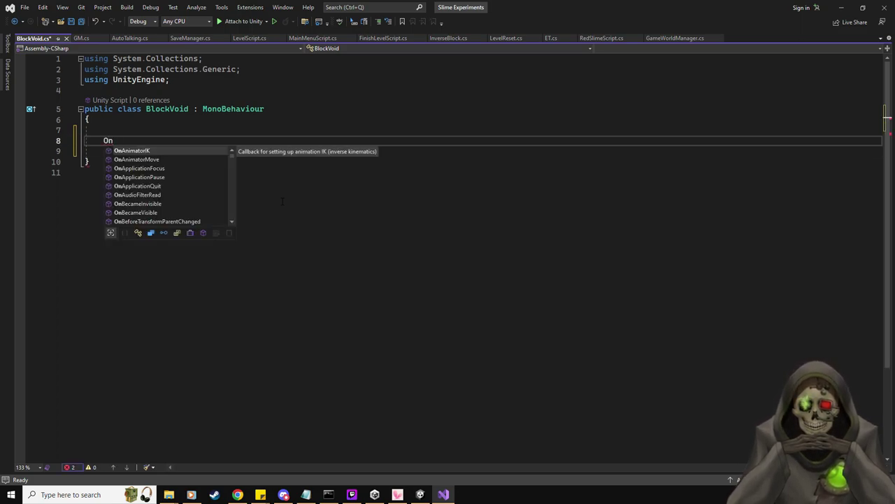
text(Trigger)
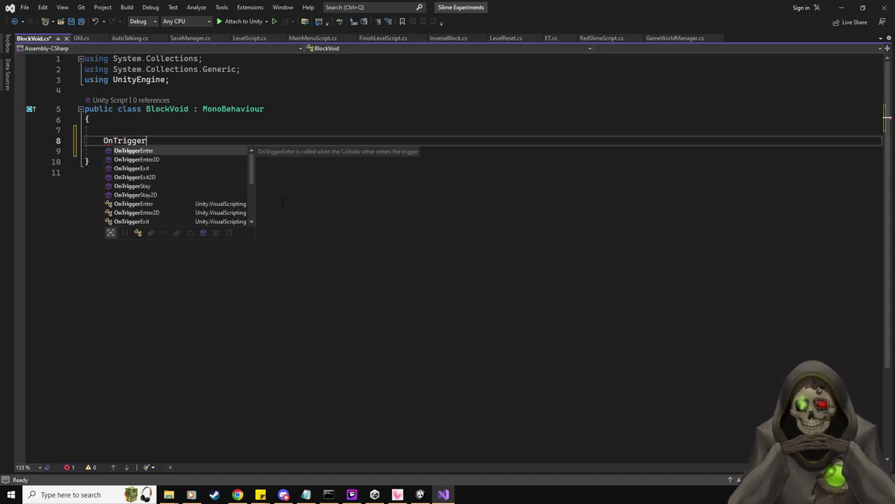
key(Down)
key(Tab)
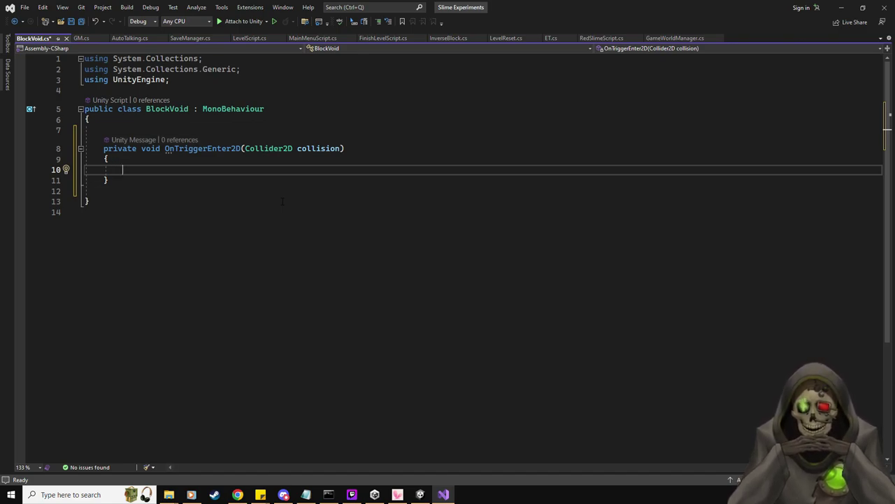
Declare a string variable obj in OnTriggerEnter2D that stores collision.gameObject.tag.
text(strin)
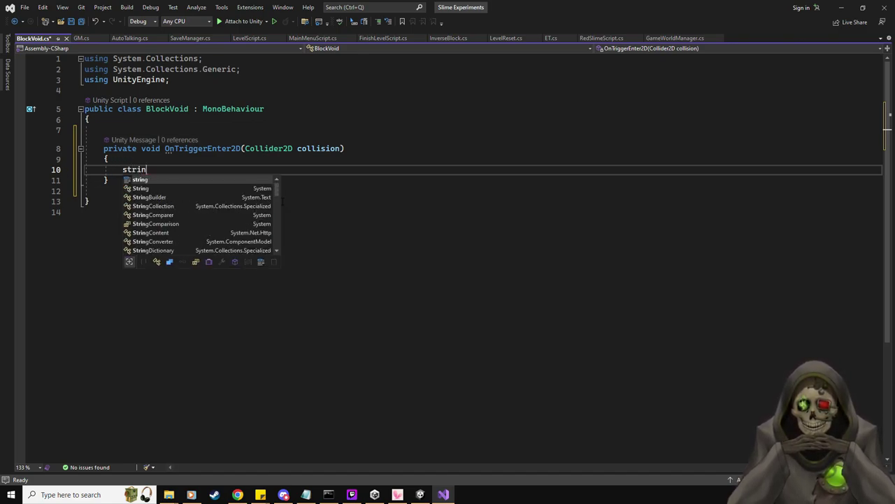
text(g obj = coll)
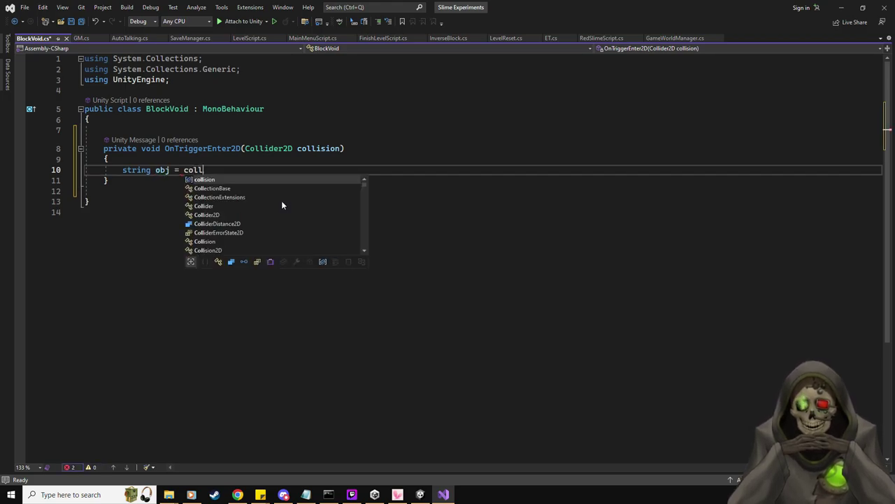
key(Tab)
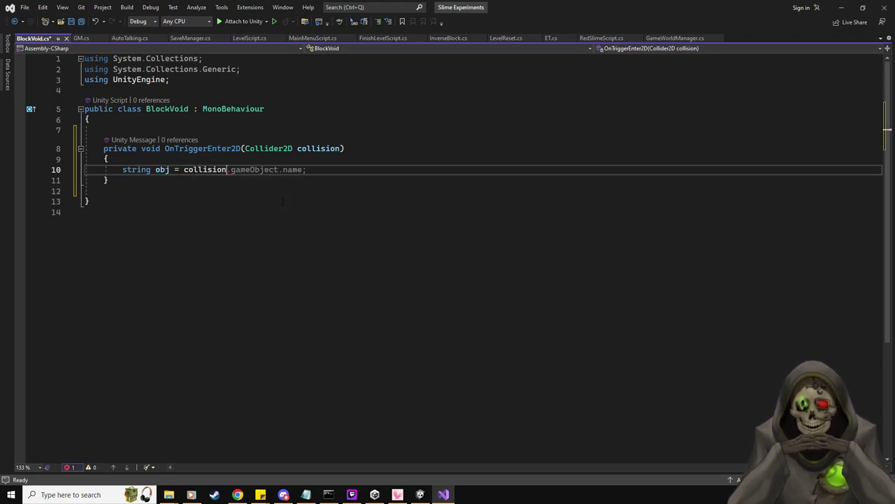
key(Escape)
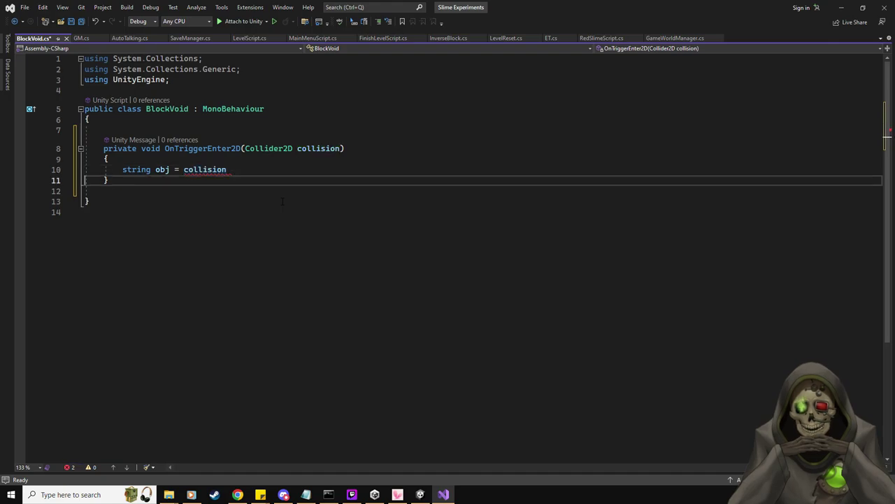
text(.game)
key(Tab)
text(.ta)
key(Tab)
text(;)
key(Return)
key(Return)
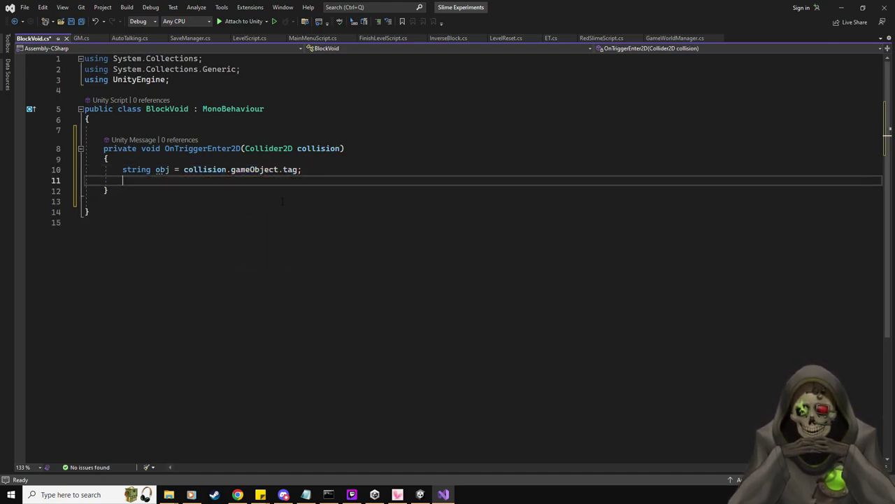
Add a switch statement on obj with its own braces below the tag variable's declaration.
text(switch)
key(Tab)
key(BackSpace)
key(BackSpace)
key(BackSpace)
key(BackSpace)
key(BackSpace)
key(BackSpace)
key(BackSpace)
key(BackSpace)
key(BackSpace)
key(BackSpace)
key(BackSpace)
key(BackSpace)
key(BackSpace)
key(BackSpace)
key(BackSpace)
key(BackSpace)
key(BackSpace)
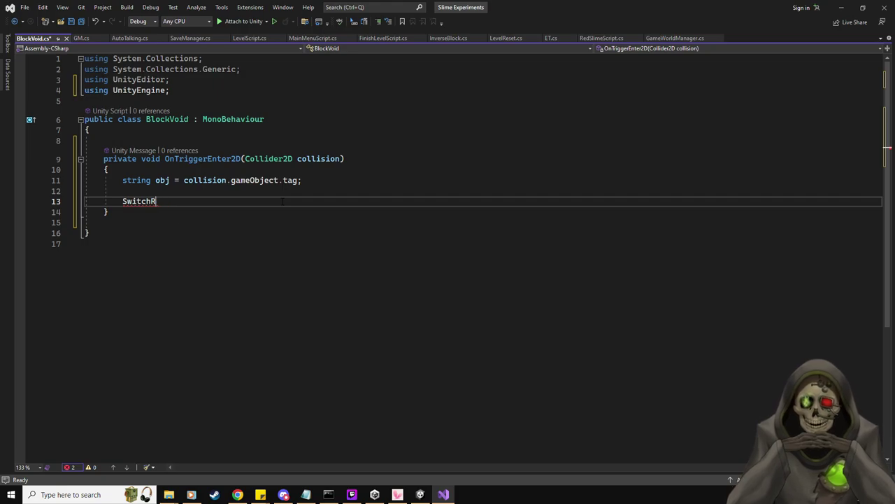
key(BackSpace)
text({)
key(Return)
text(case)
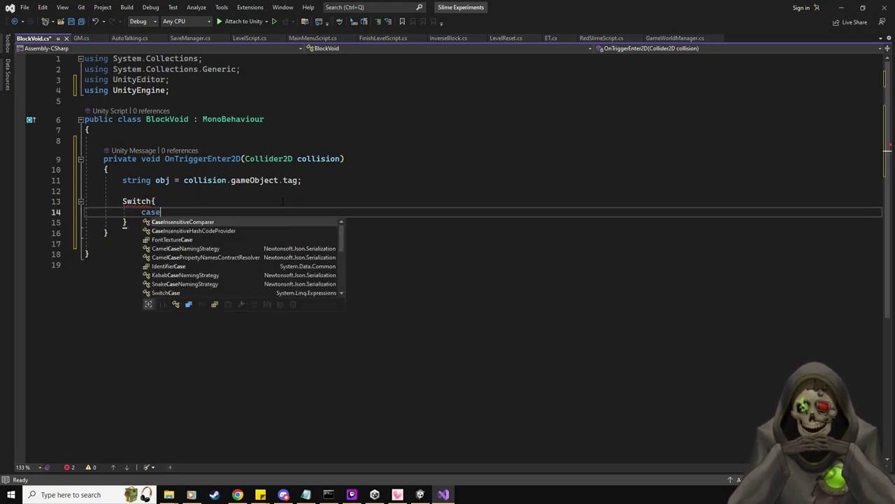
text("")
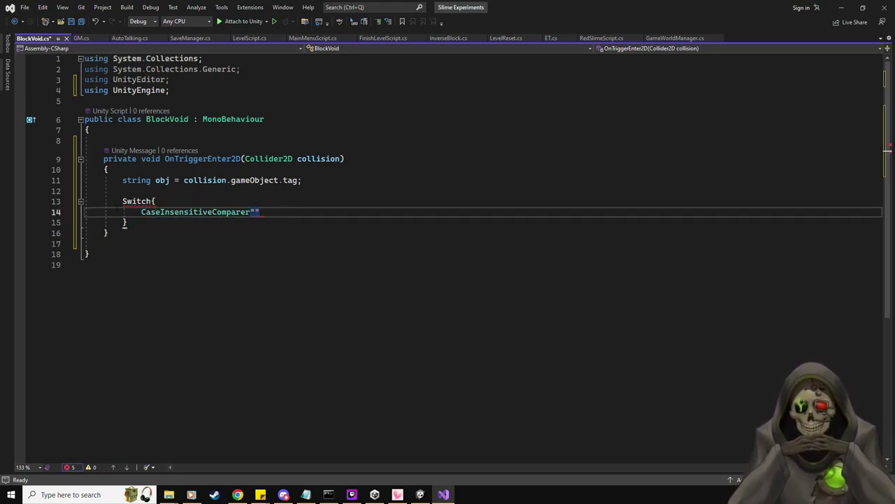
double_click(138, 201)
text(switch)
drag(259, 211, 175, 211)
double_click(161, 211)
text(Case)
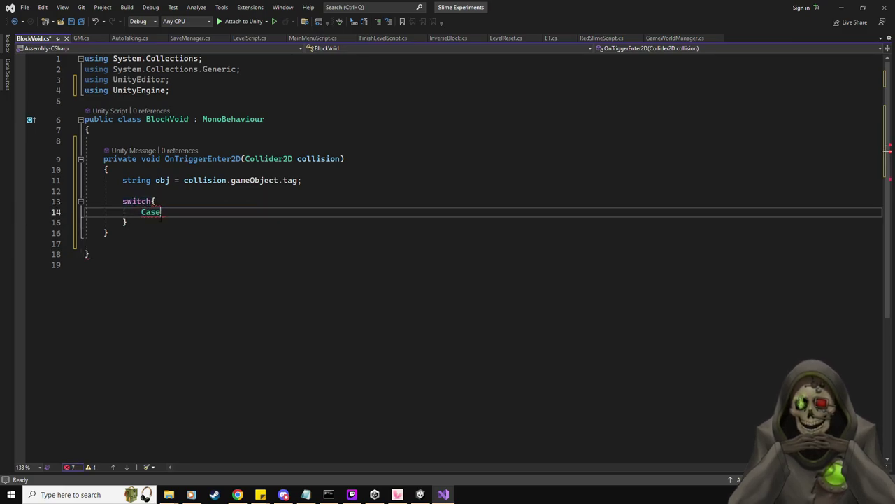
key(Up)
key(Left)
text((obj))
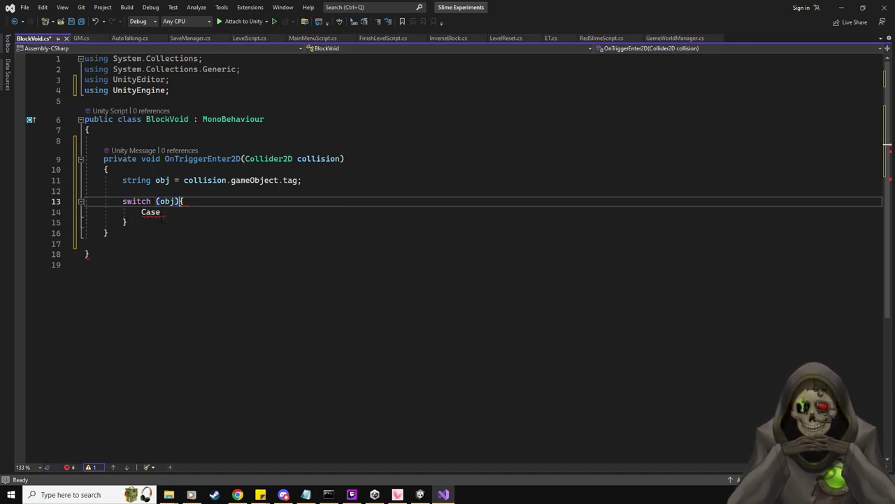
key(Return)
Add a "MovableBlock" case with a blank body line and a break statement inside the switch.
click(161, 222)
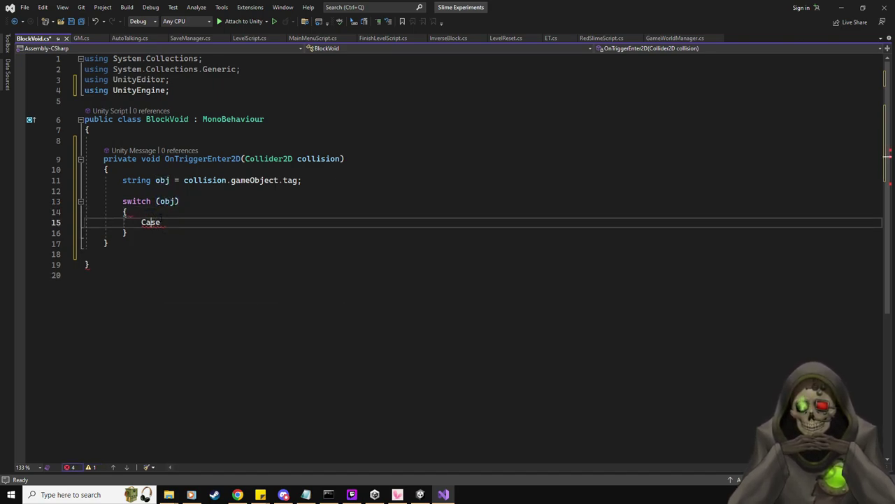
key(BackSpace)
key(BackSpace)
key(BackSpace)
key(BackSpace)
text(case "":)
key(Return)
text(break;)
click(179, 222)
key(Return)
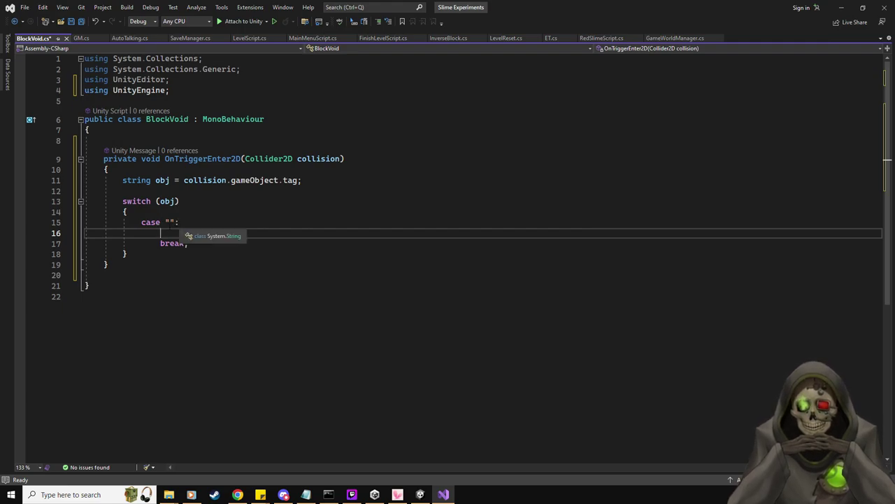
click(169, 222)
text(MovableBl)
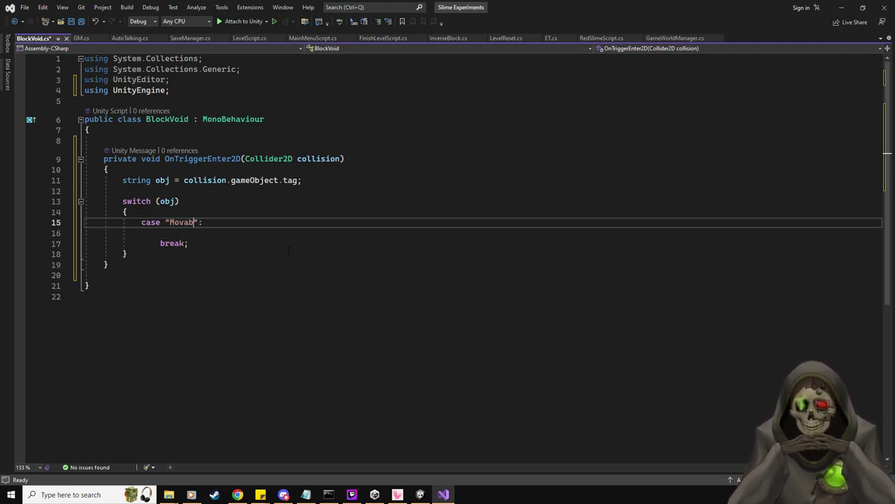
text(ock)
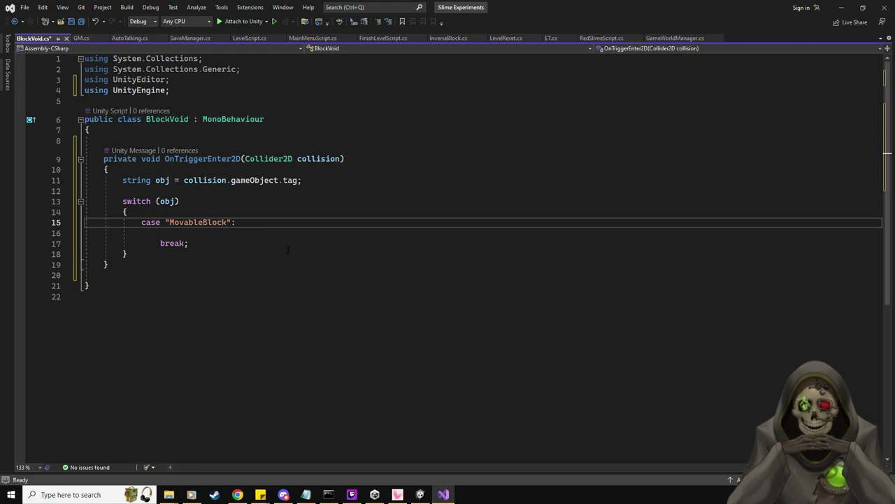
Duplicate the MovableBlock case with its break and rename the copy "InverseBlock".
drag(199, 243, 142, 222)
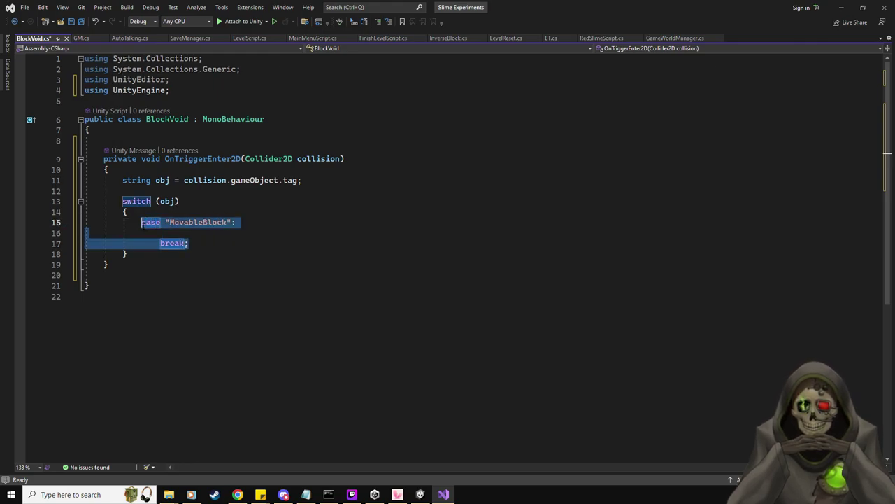
key(ctrl+c)
click(220, 246)
key(Return)
key(ctrl+v)
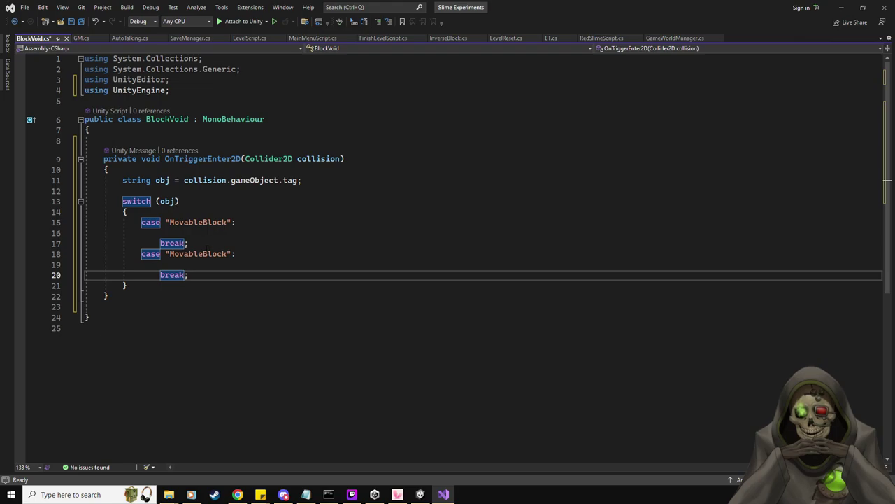
drag(199, 253, 171, 253)
key(BackSpace)
text(Inverses)
Add a third copy of the case below InverseBlock, rename it "DestroyerBlock", and save the script.
click(206, 274)
key(Return)
key(ctrl+v)
key(Up)
key(Up)
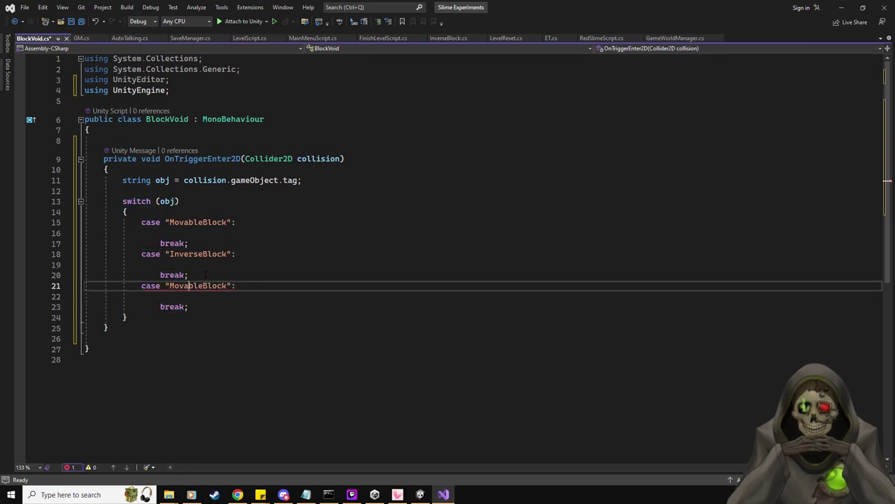
key(Delete)
key(Delete)
key(Delete)
key(Delete)
key(Delete)
key(Delete)
key(Delete)
text(Destroyer)
key(ctrl+s)
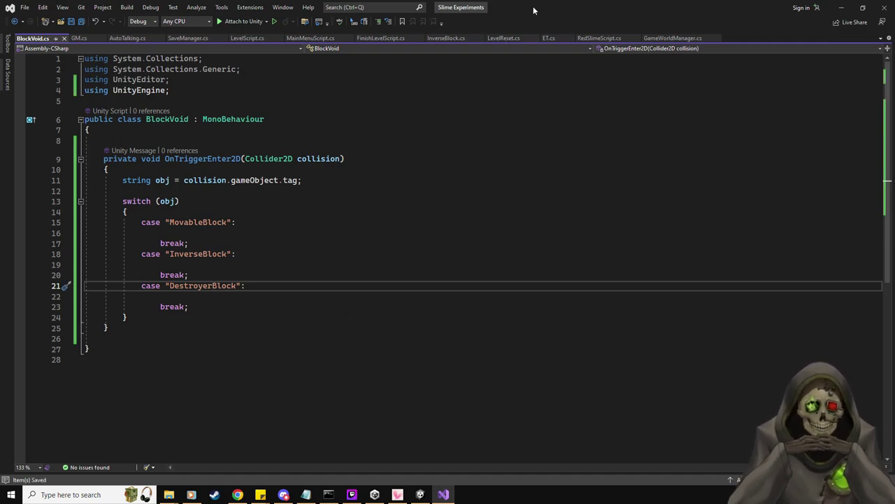
Switch to Unity and add a Circle Collider 2D with Is Trigger enabled to the BlockVoid object.
key(alt+Tab)
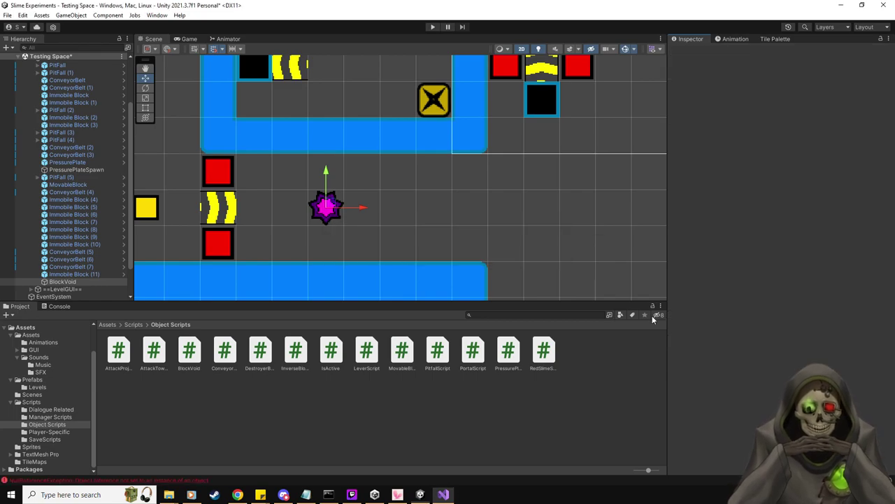
click(759, 376)
text(is)
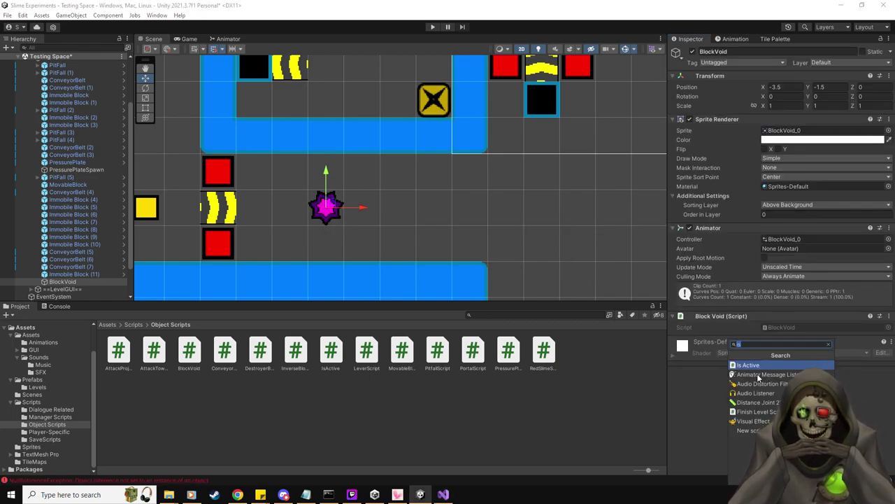
key(BackSpace)
key(BackSpace)
text(circ)
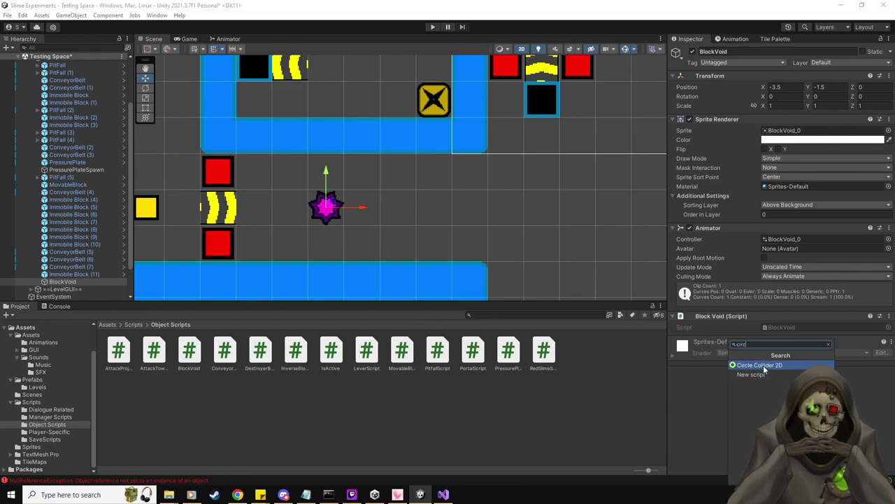
key(Return)
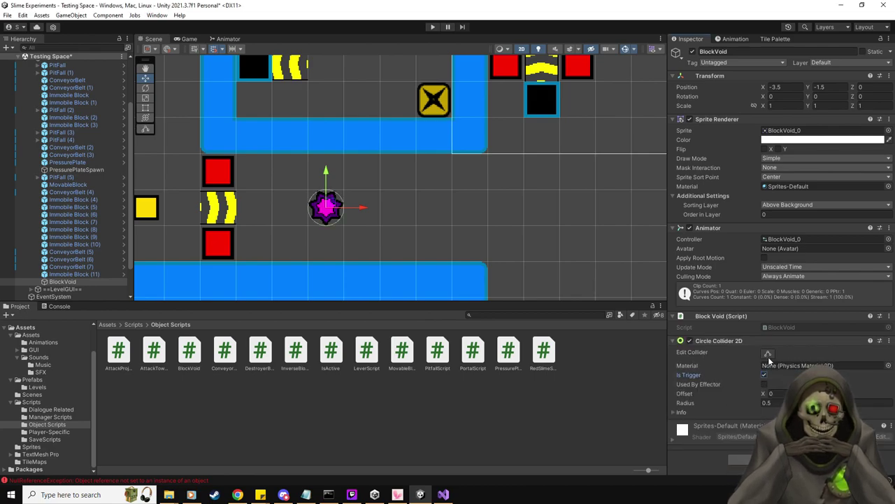
Shrink BlockVoid's circle collider to a radius of about 0.25 so it fits the star's pink centre.
scroll(359, 218, up, 5)
drag(290, 233, 290, 176)
scroll(406, 203, down, 4)
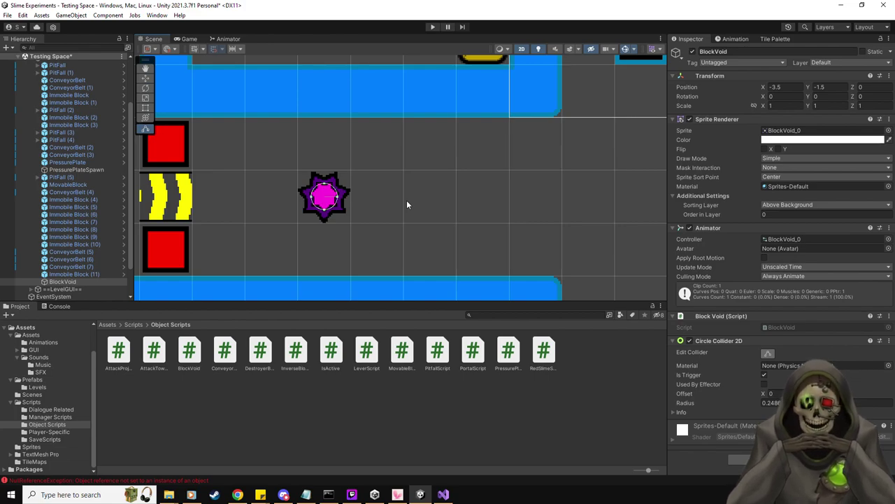
Clear the logged error from the console and return to the project's Object Scripts folder.
click(59, 306)
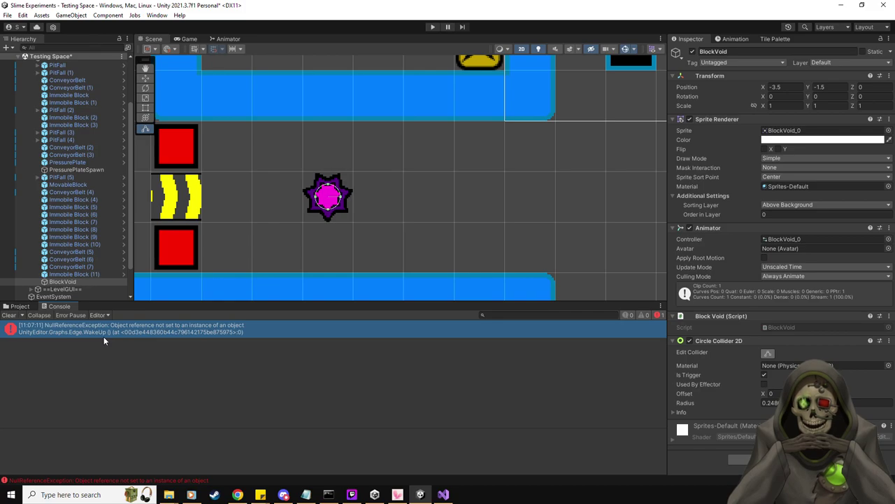
click(8, 316)
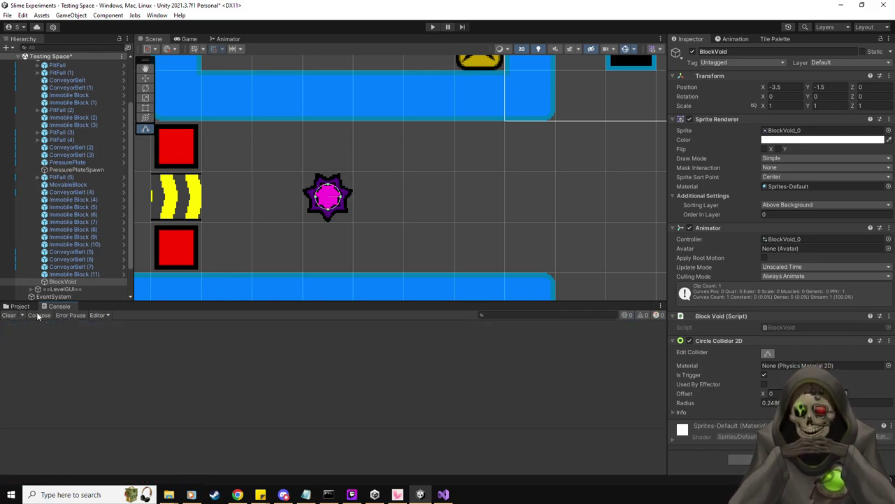
click(20, 307)
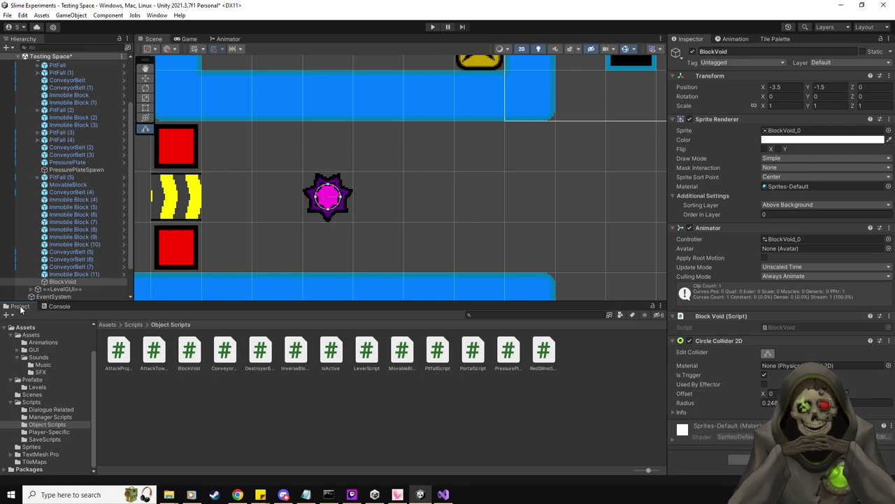
click(764, 63)
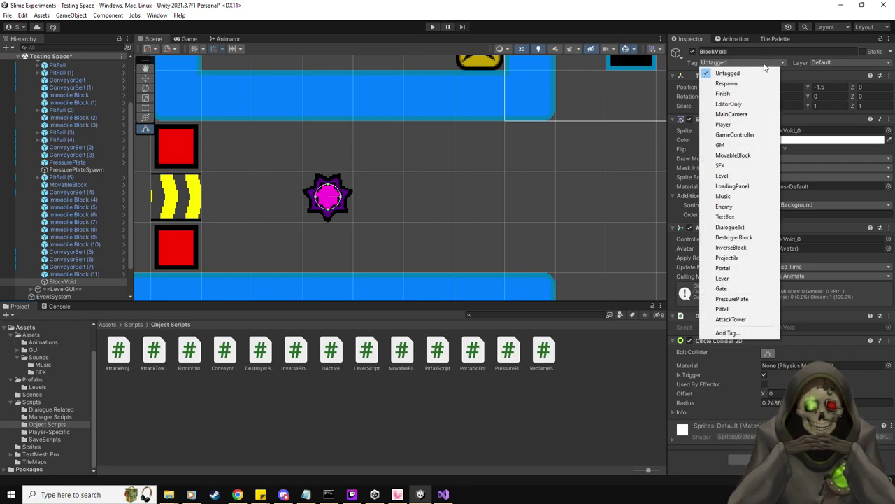
click(442, 10)
scroll(342, 200, down, 4)
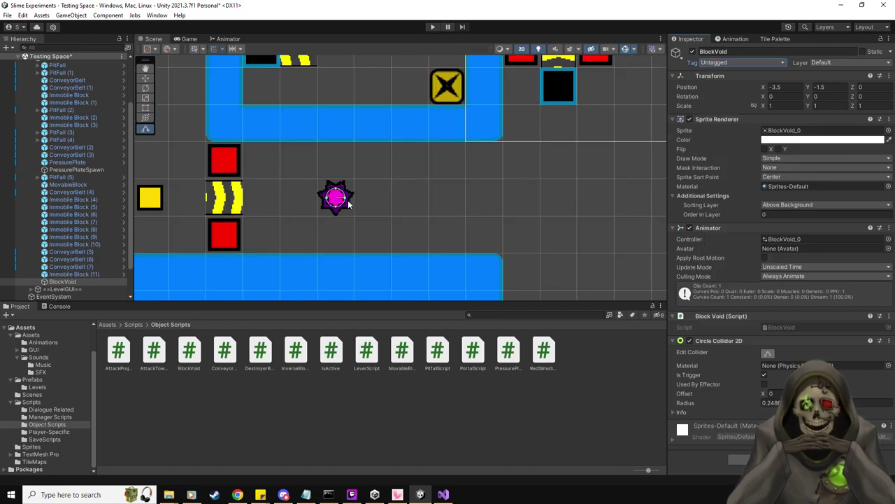
middle_drag(385, 186, 379, 210)
click(191, 494)
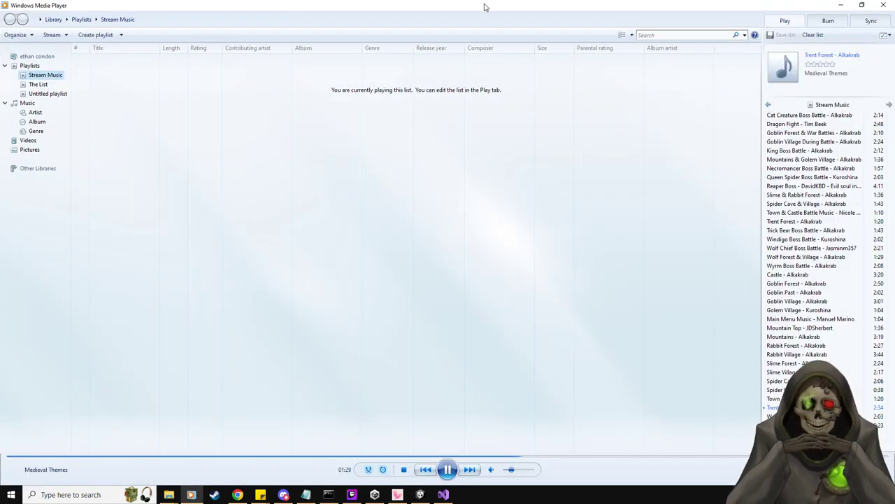
key(alt+Tab)
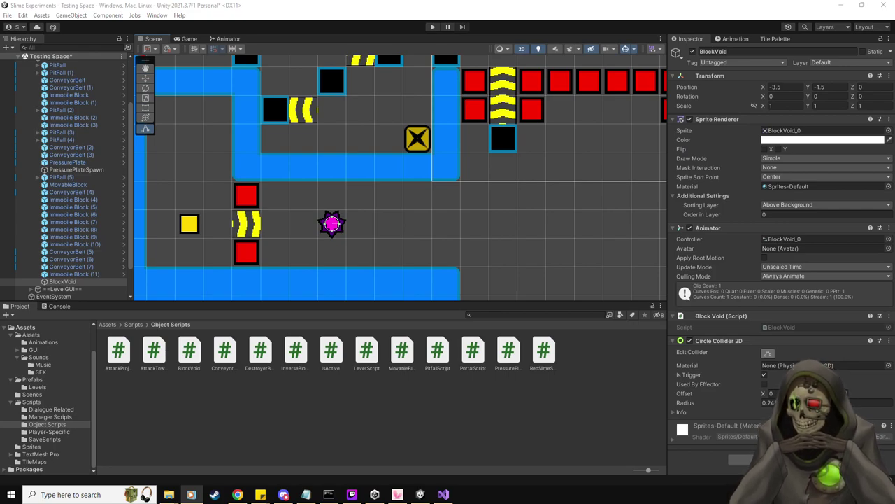
Switch to Visual Studio and add Destroy(collision.gameObject); to the MovableBlock case above its break.
click(443, 495)
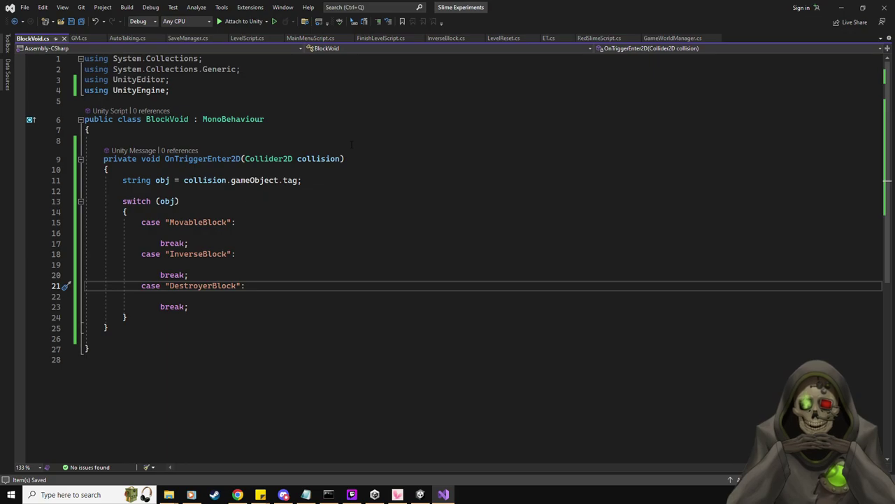
click(280, 221)
click(258, 233)
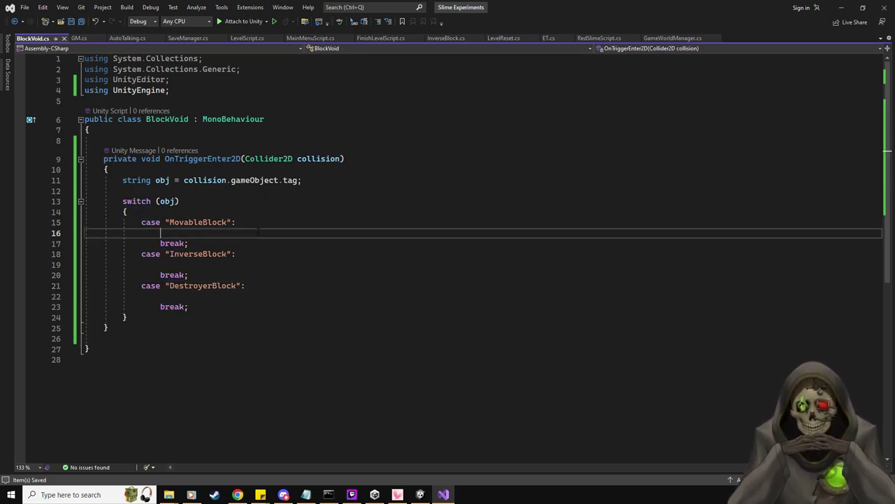
text(Destro)
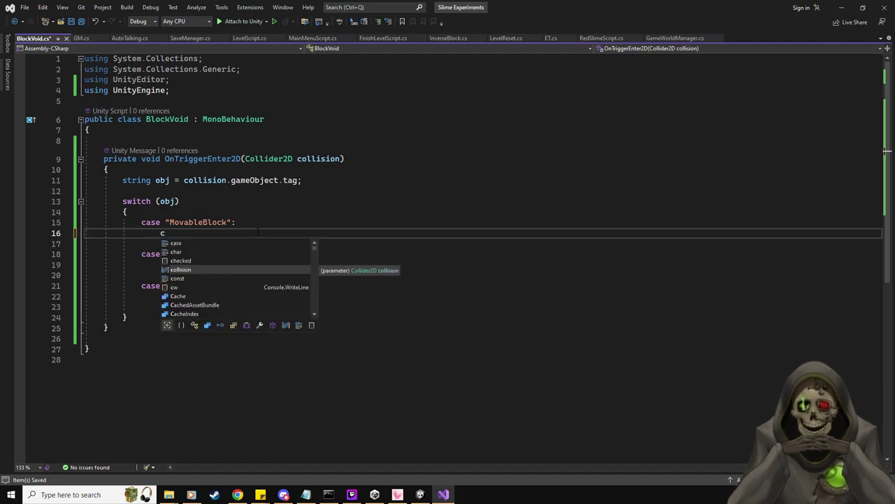
text(y()
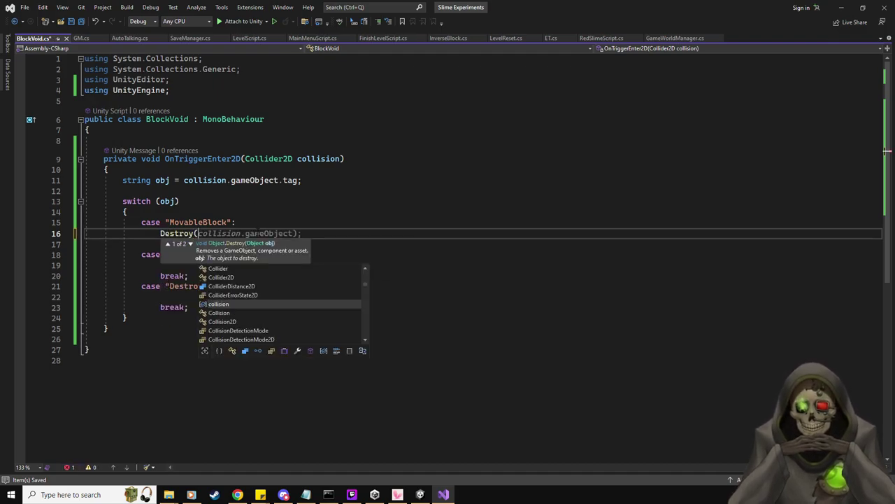
key(Tab)
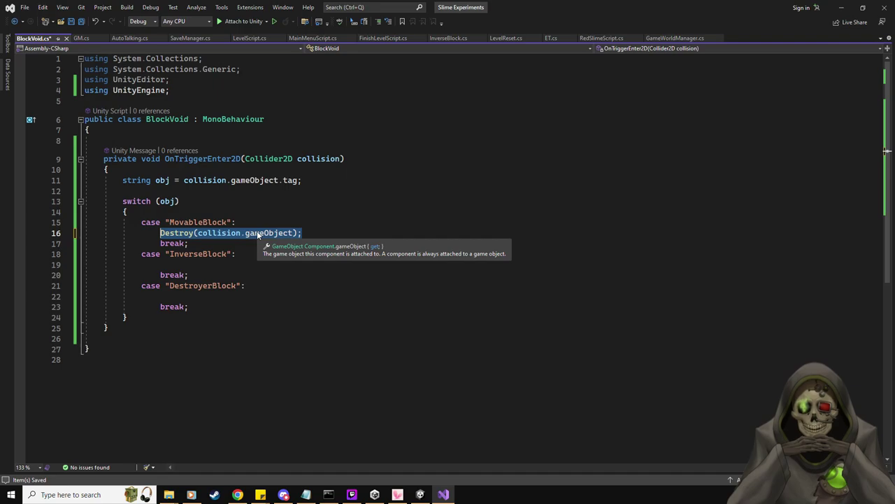
Add Destroy(collision.gameObject); to the InverseBlock and DestroyerBlock cases, save the script, and remove the blank line above OnTriggerEnter2D.
key(Down)
key(Down)
key(Down)
text(Destroy(collision.gameObject);)
key(Down)
key(Down)
key(Down)
text(Destroy(collision.gameObject);)
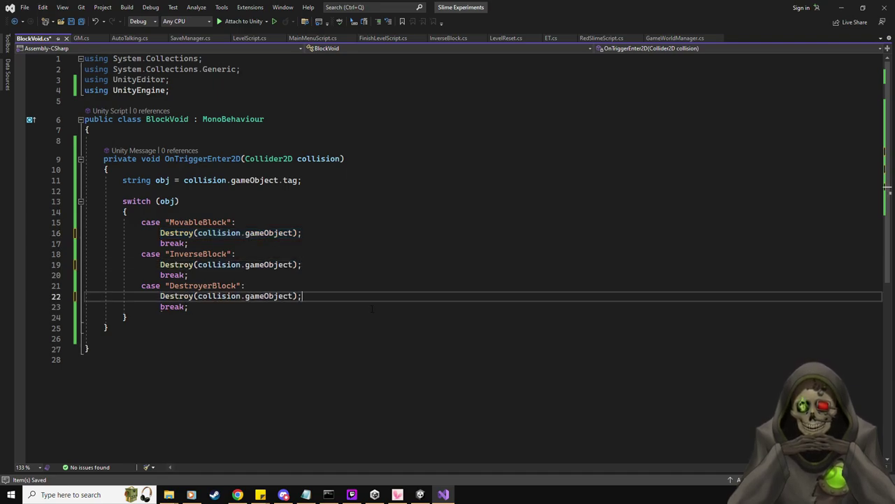
key(ctrl+s)
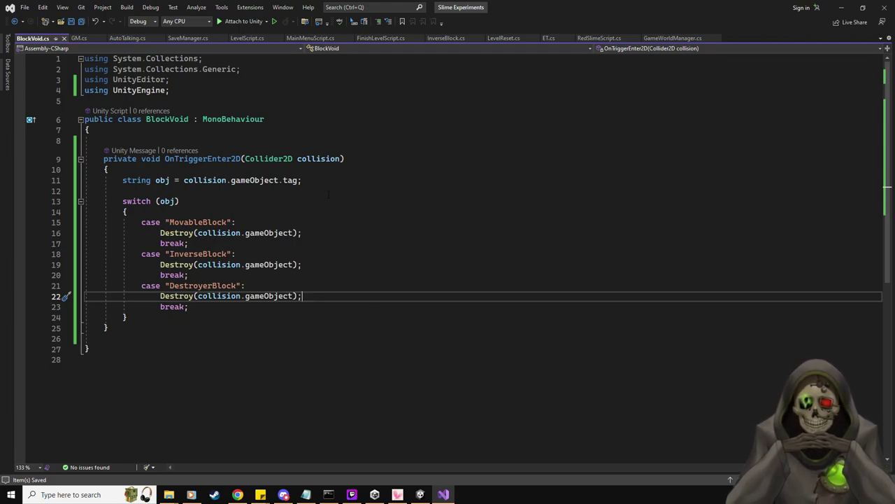
click(243, 140)
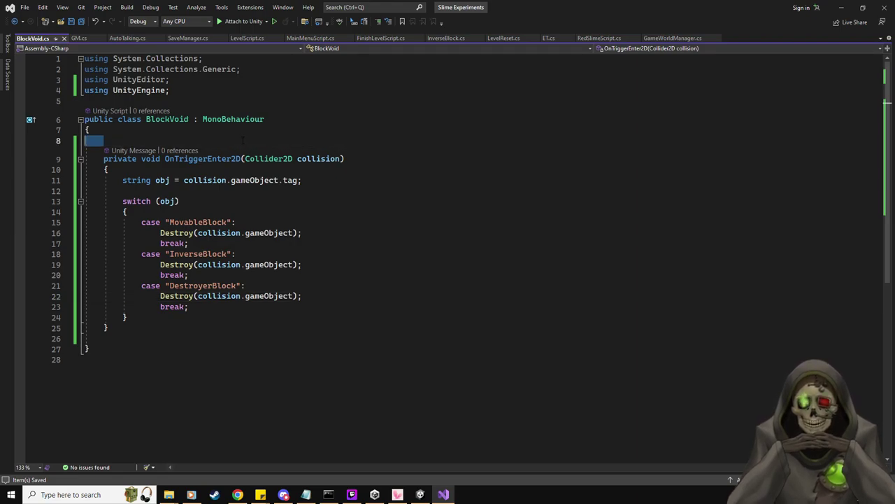
key(BackSpace)
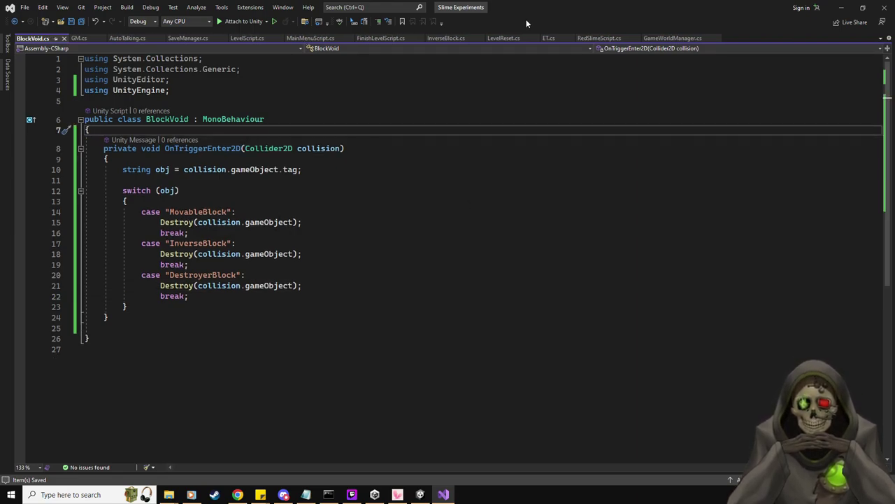
Switch to Unity and move BlockVoid to X -5.5, Y -1.5, directly beside the conveyor belt between the two red blocks.
key(alt+Tab)
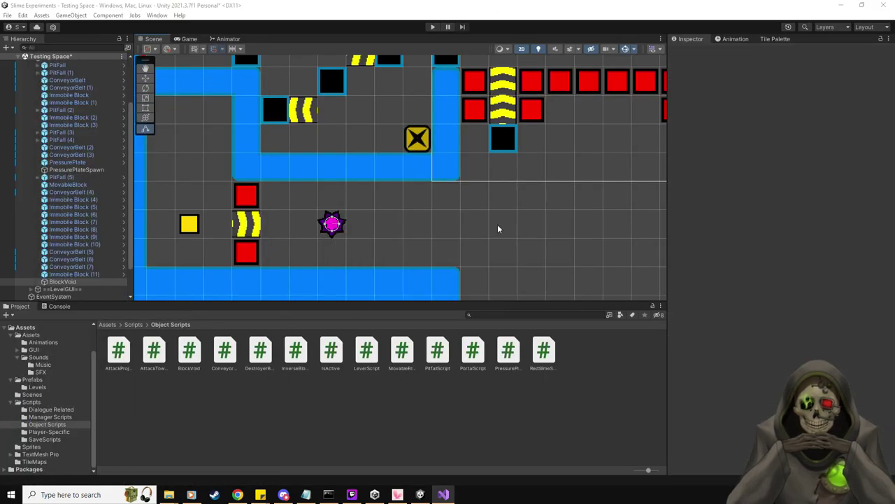
click(61, 281)
click(146, 78)
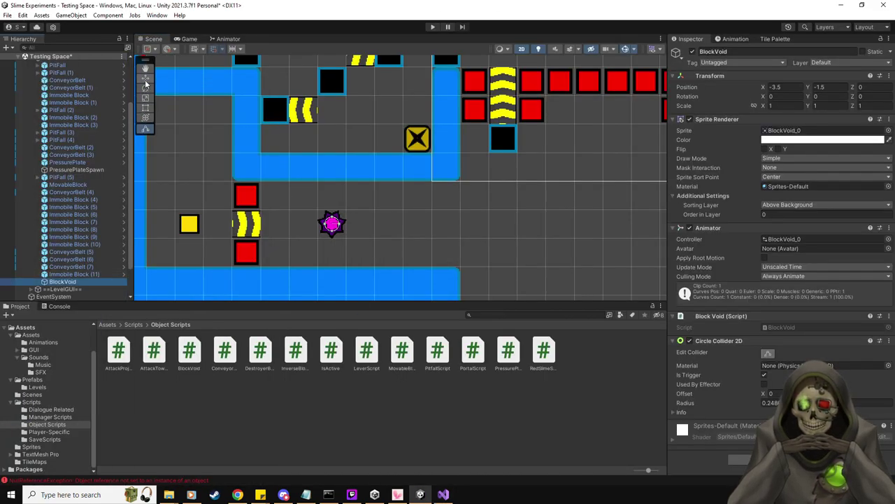
drag(335, 221, 278, 228)
click(60, 307)
click(18, 306)
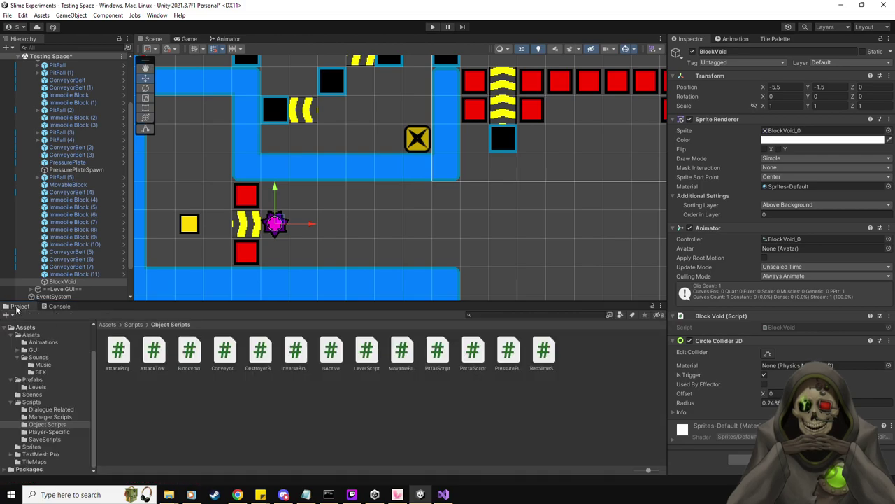
Play-test the level by pushing the yellow block along the conveyor into BlockVoid and moving the slime across it, and stop the test.
click(432, 26)
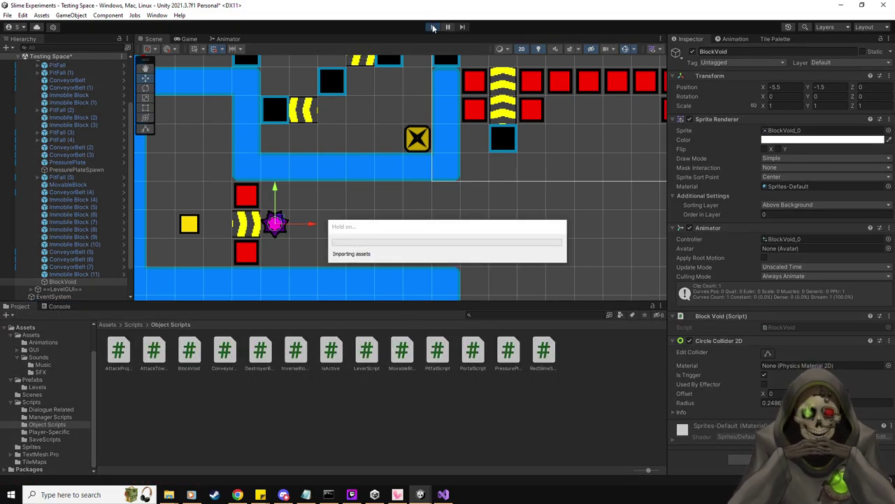
key(Down)
key(Right)
key(Right)
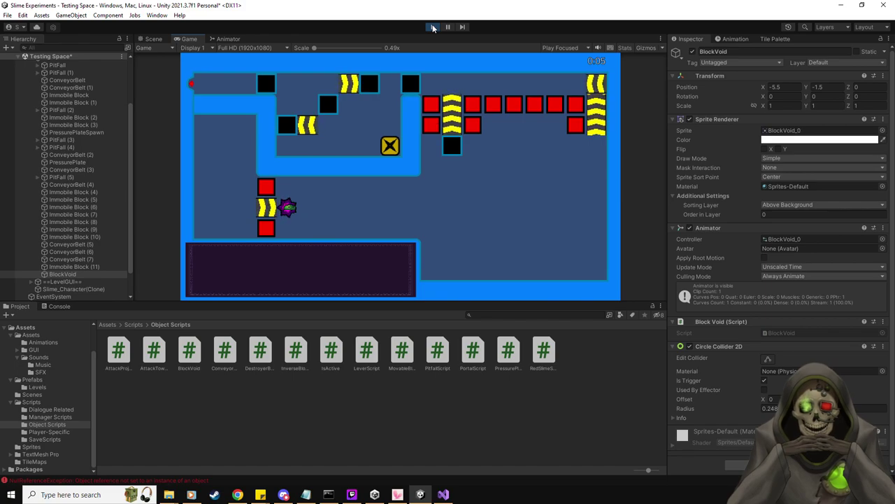
key(Right)
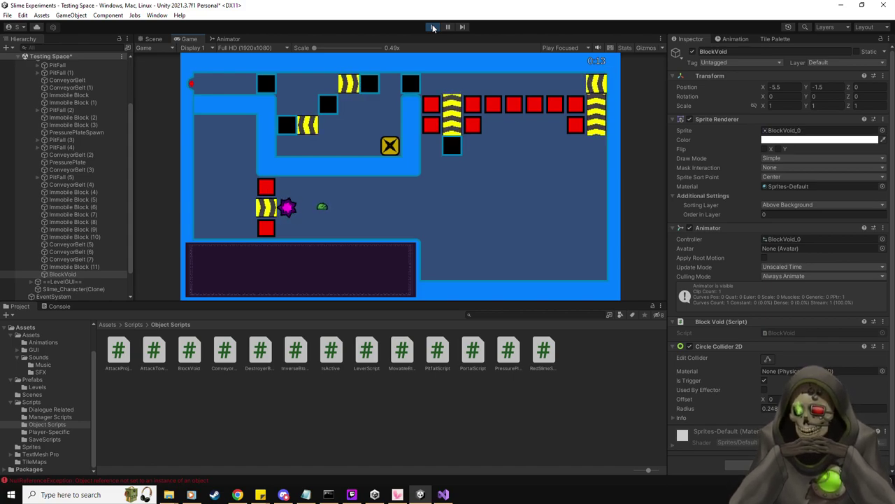
key(Left)
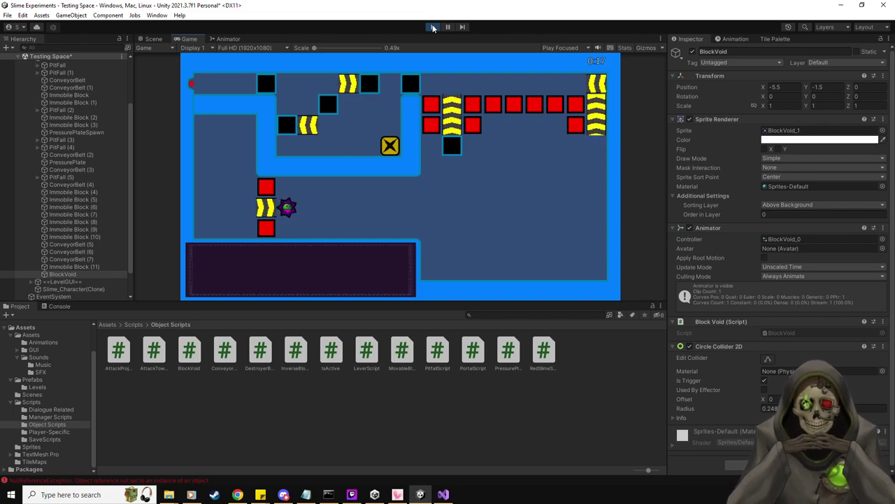
key(Right)
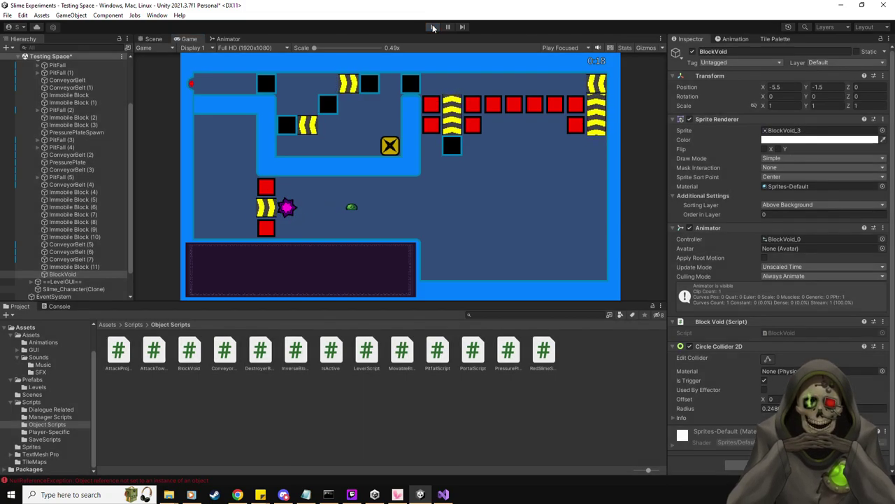
click(433, 27)
Duplicate BlockVoid and place the copy at X 8.5, Y 4.5, beside the conveyor in the level's upper-right corner.
scroll(347, 215, down, 3)
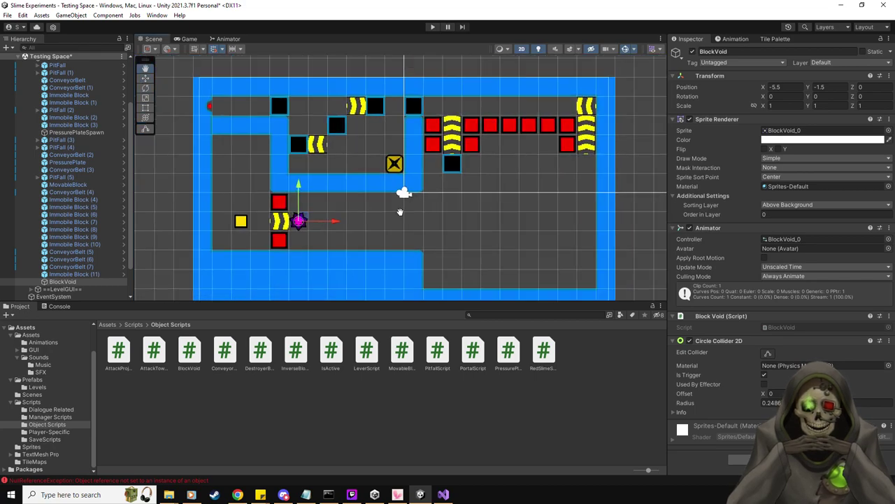
scroll(389, 214, up, 1)
key(ctrl+d)
drag(260, 232, 540, 117)
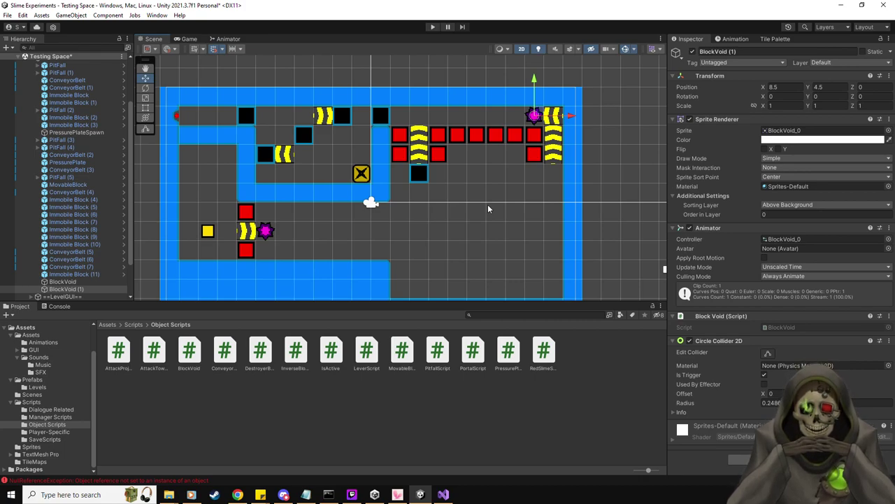
mouse_move(489, 210)
middle_down()
mouse_move(476, 214)
mouse_move(477, 204)
mouse_move(499, 202)
middle_up()
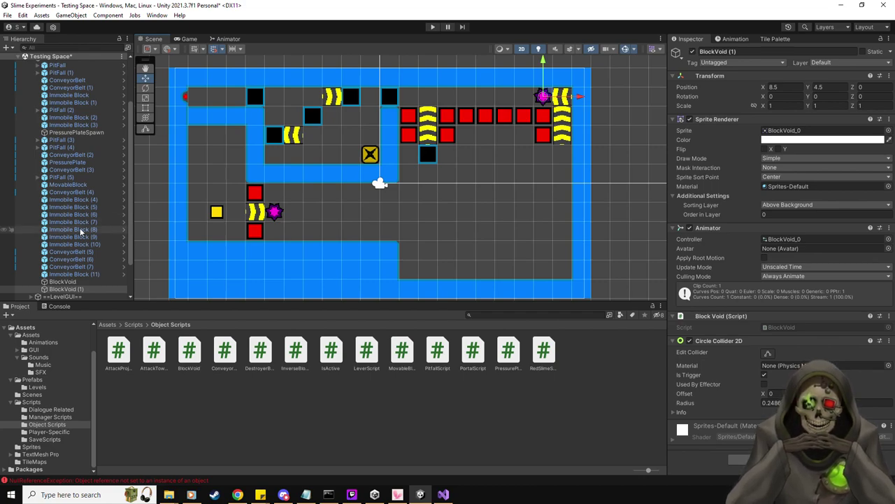
Turn the original BlockVoid object into a prefab asset in the project's Prefabs folder.
click(43, 382)
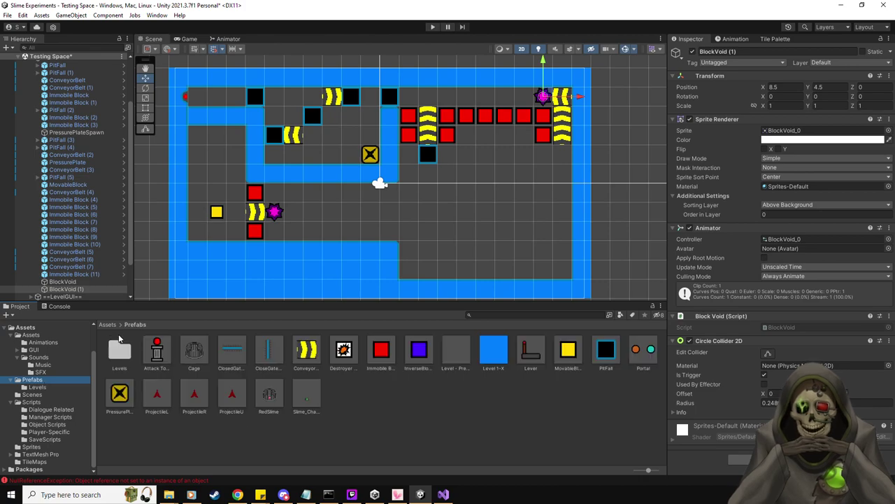
click(68, 282)
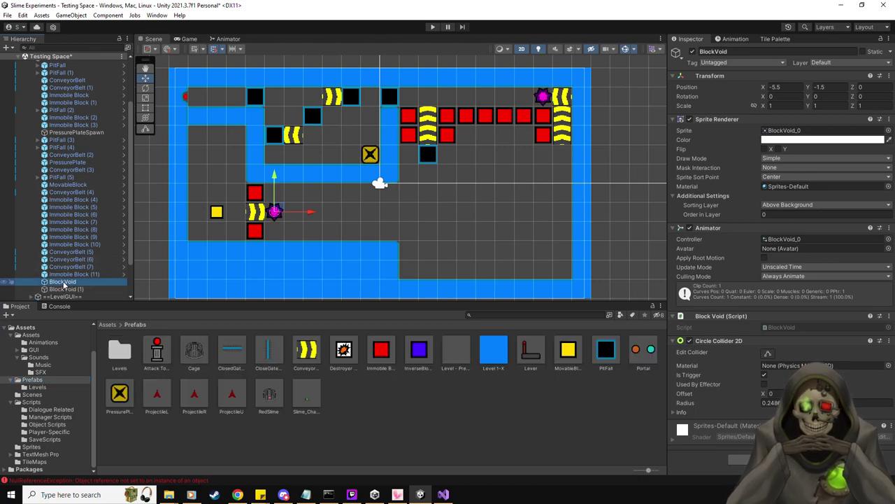
scroll(68, 282, down, 1)
click(456, 424)
drag(453, 424, 451, 421)
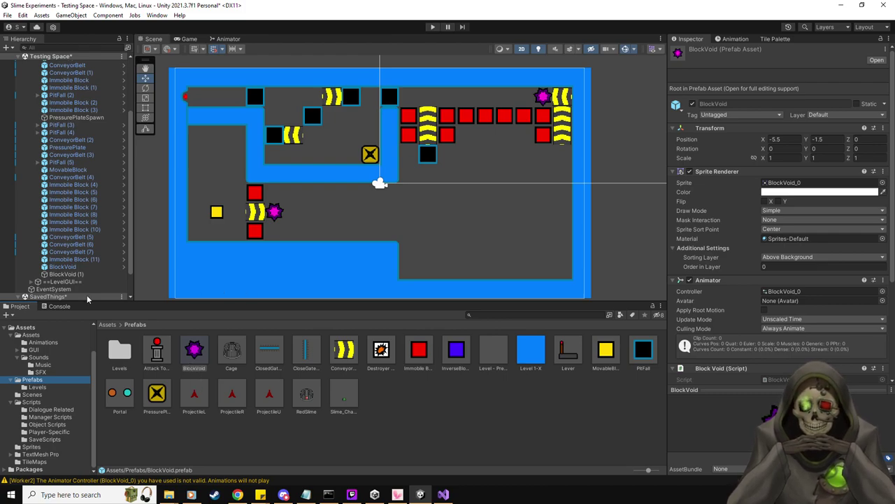
click(72, 275)
click(75, 268)
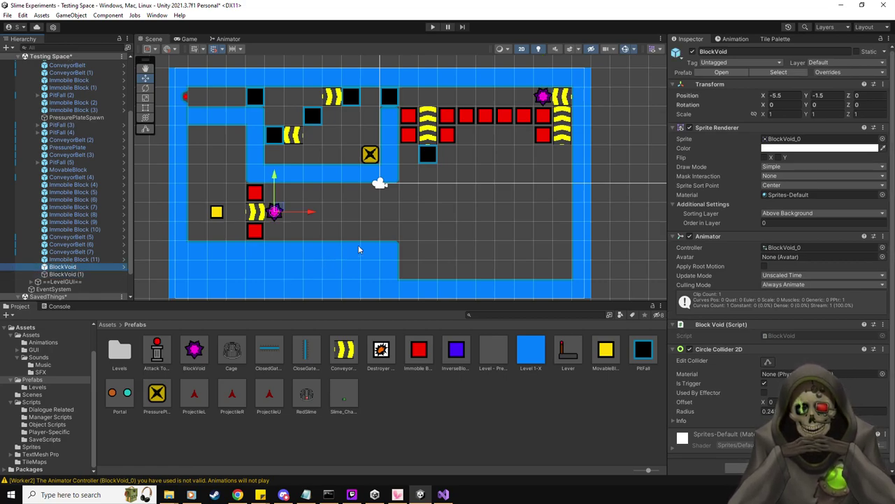
Place two MovableBlock prefabs in the level's large open room, at about (4.9, -0.9) and (6.5, -2.3).
middle_drag(438, 219, 442, 210)
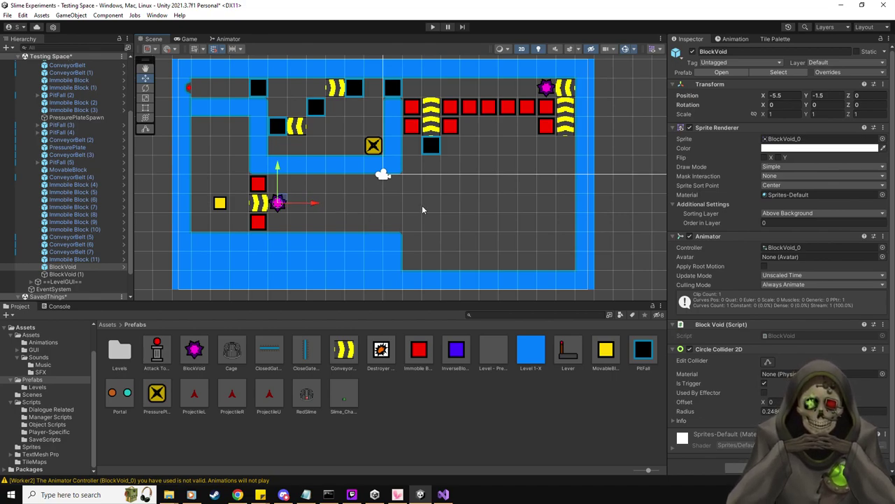
click(422, 208)
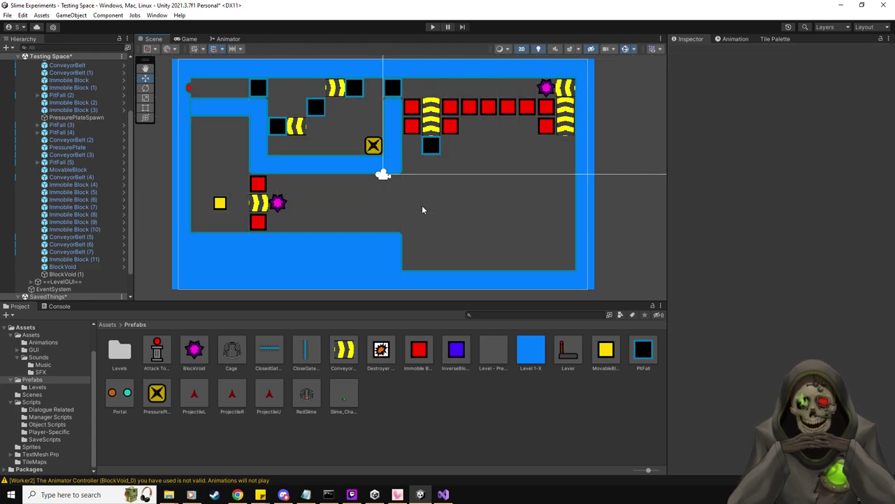
drag(605, 349, 479, 200)
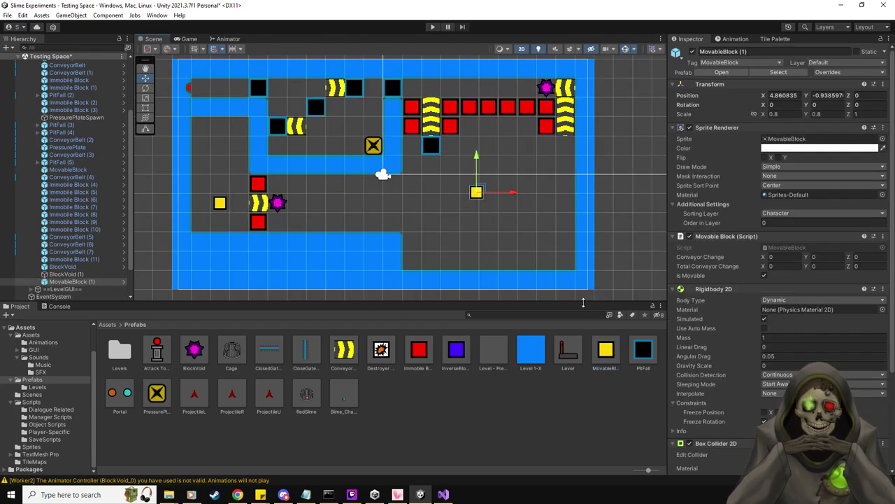
drag(612, 353, 508, 223)
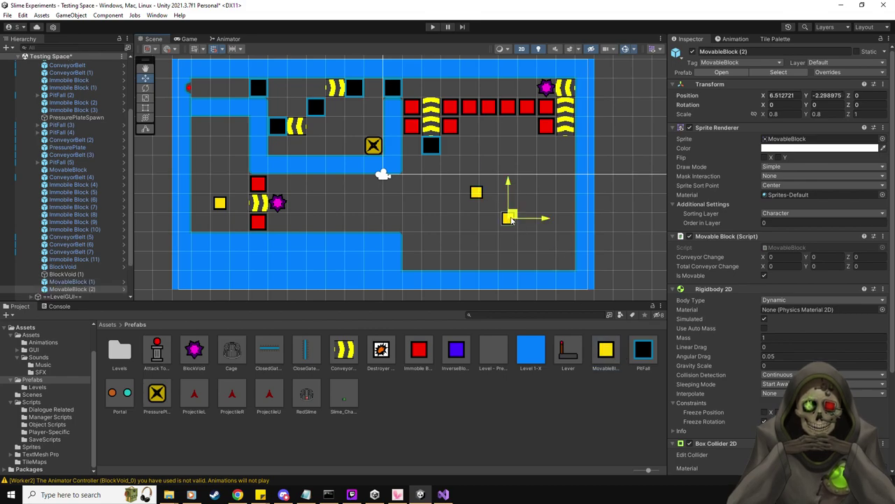
Move the first added MovableBlock to X 5.5, Y 0.5, below the row of red blocks.
click(480, 193)
drag(480, 193, 473, 204)
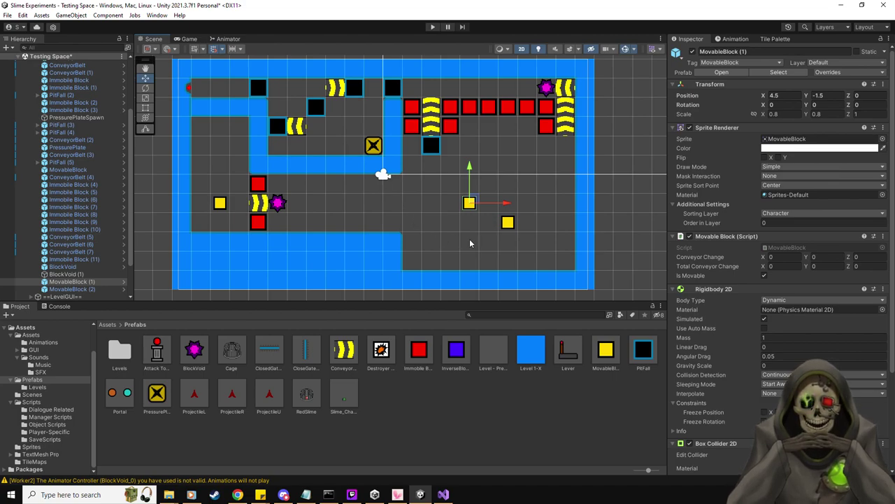
drag(471, 204, 494, 166)
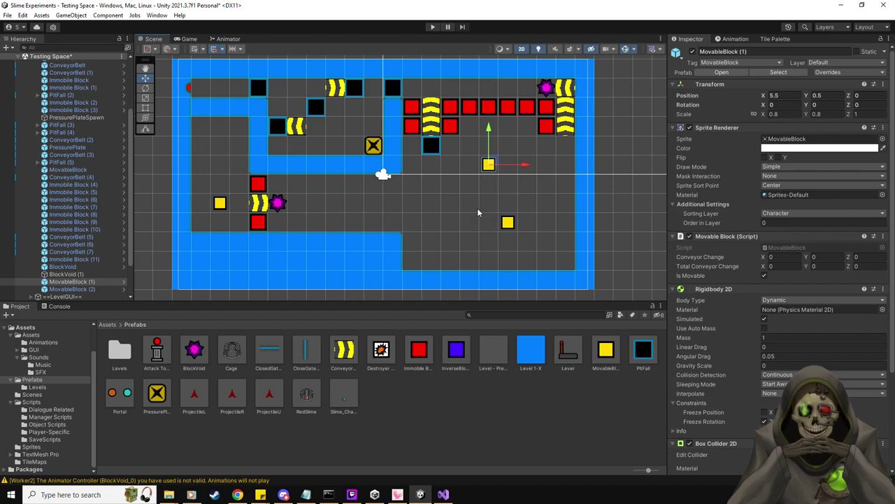
Examine the console's animator controller warnings and NullReferenceException, clear the console, and return to the Prefabs folder.
click(62, 307)
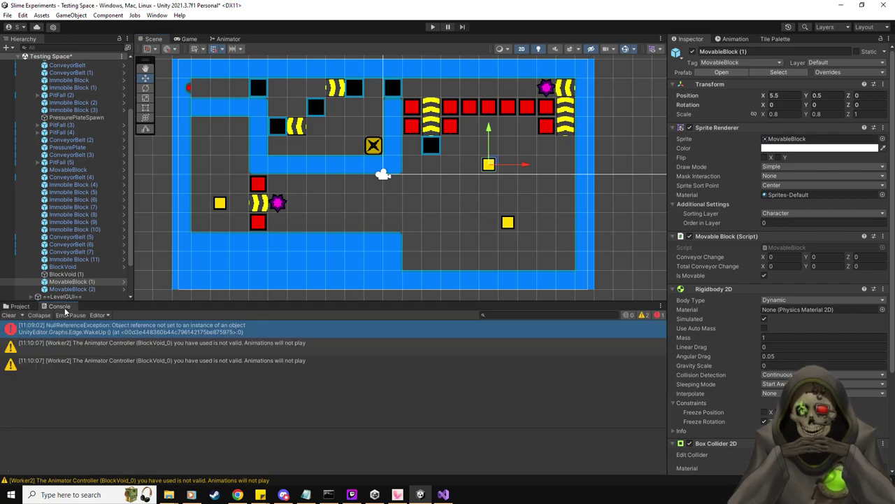
click(110, 347)
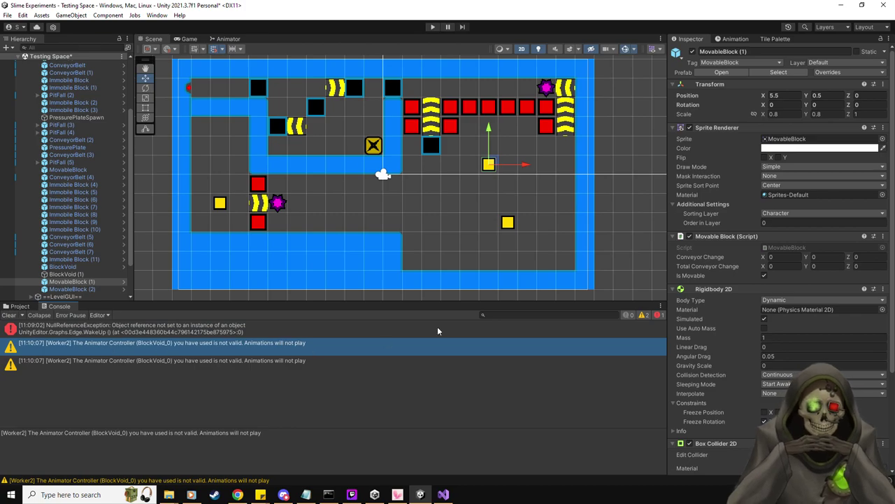
scroll(754, 307, down, 3)
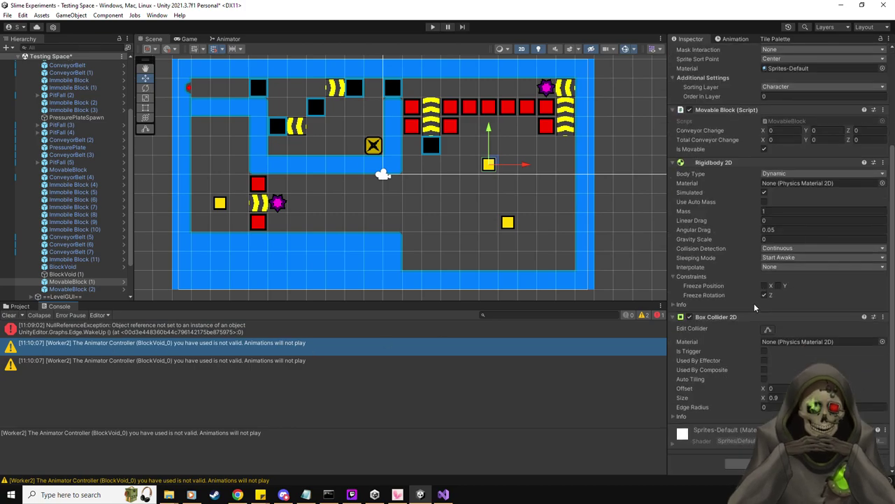
click(236, 362)
click(151, 326)
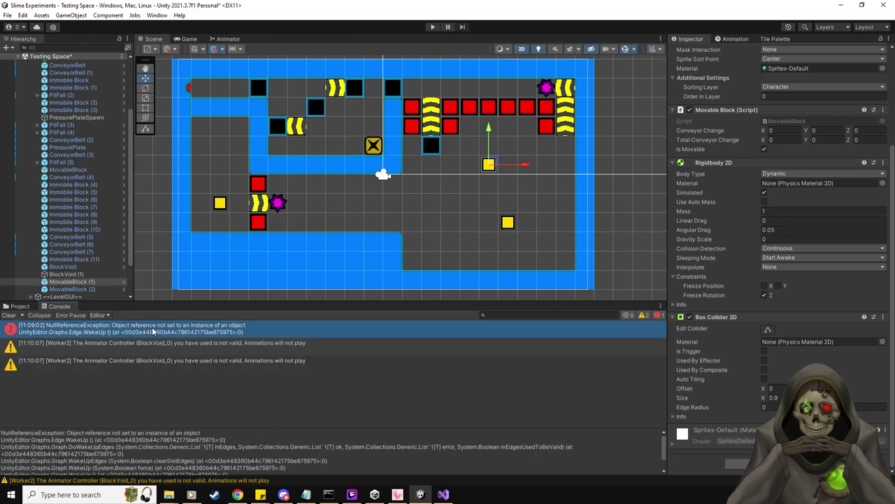
click(10, 306)
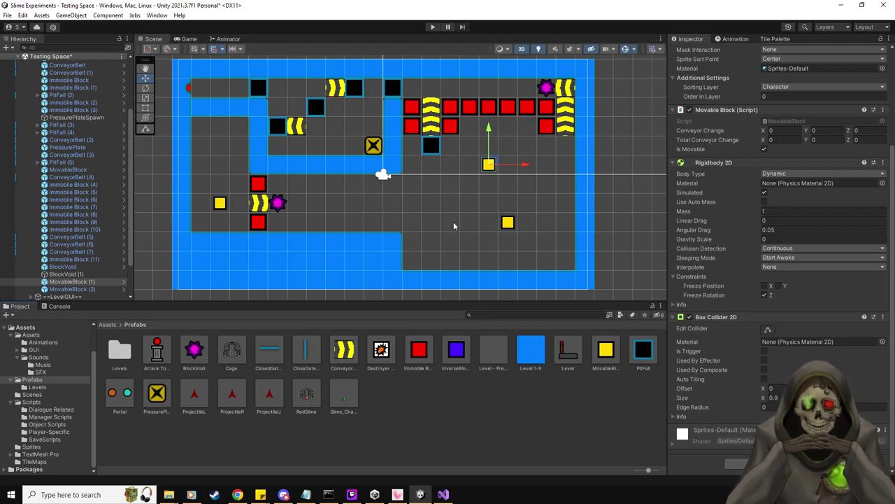
Move the two added MovableBlocks side by side near the bottom of the large open room.
middle_drag(453, 222, 442, 220)
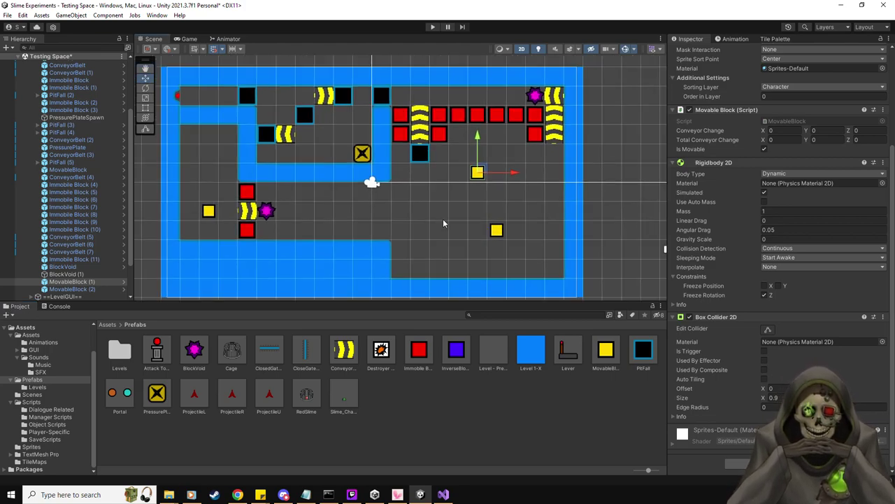
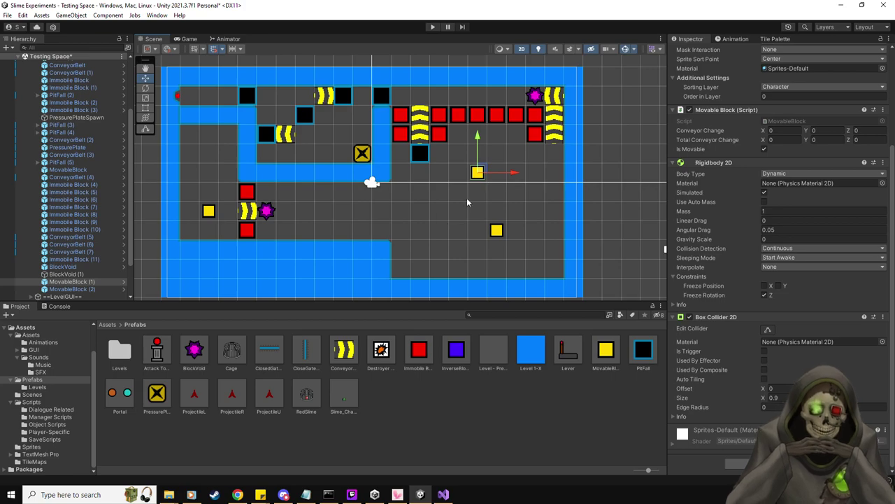
drag(480, 178, 460, 260)
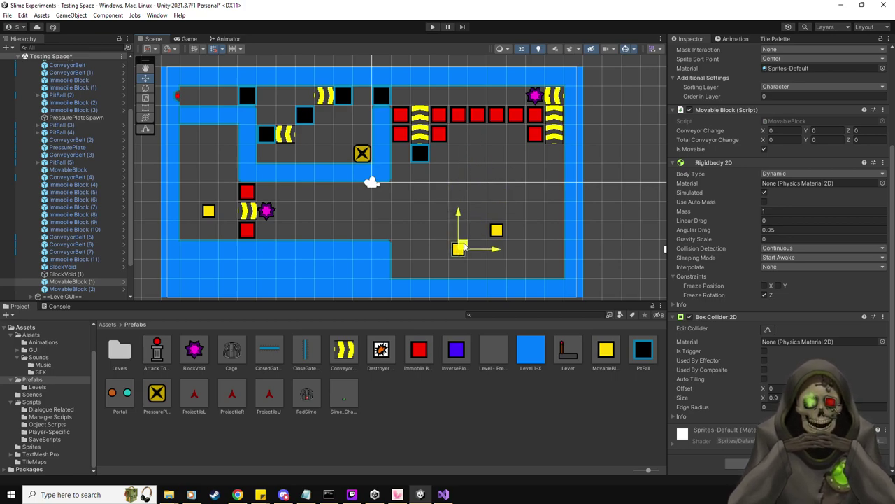
click(498, 232)
drag(499, 232, 483, 248)
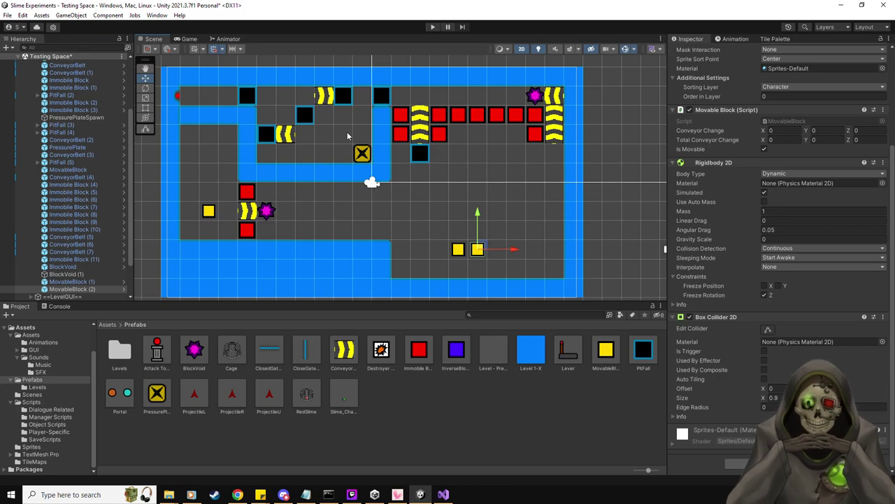
Play-test the level by placing Slime_Character(Clone) in the room above the pressure plate and moving it onto the plate.
click(431, 27)
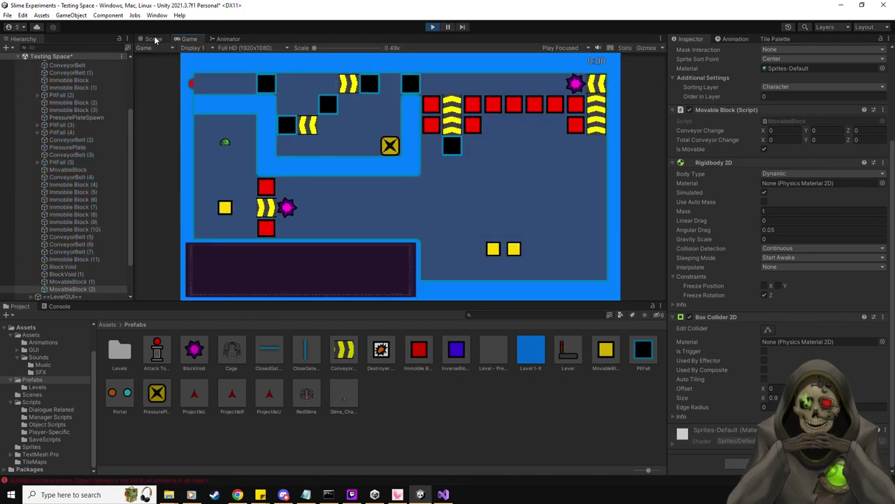
scroll(74, 199, down, 3)
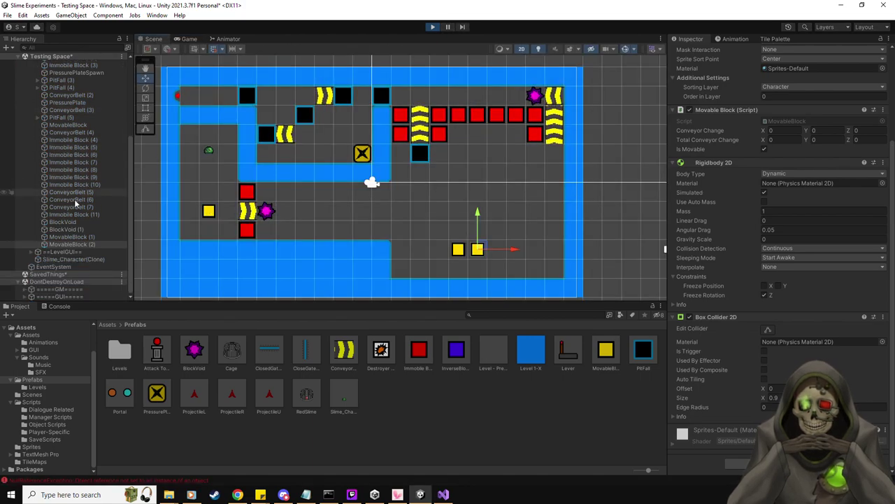
click(75, 259)
drag(208, 133, 366, 101)
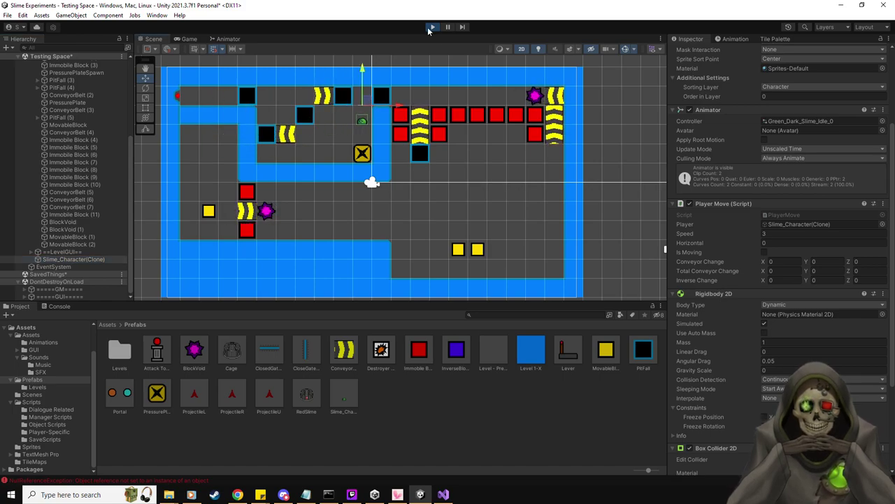
click(190, 39)
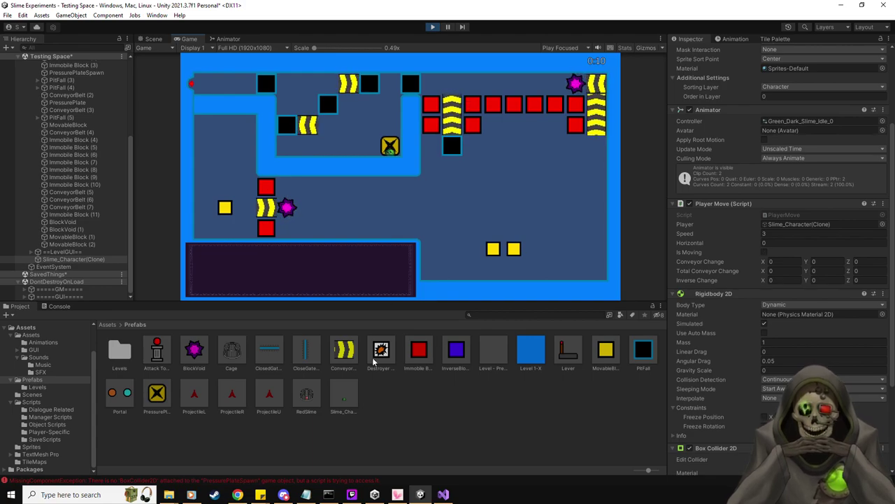
Examine the console's MissingComponentException and the IsTouching check in PressurePlateScript.cs, then stop the test and clear the console.
click(59, 306)
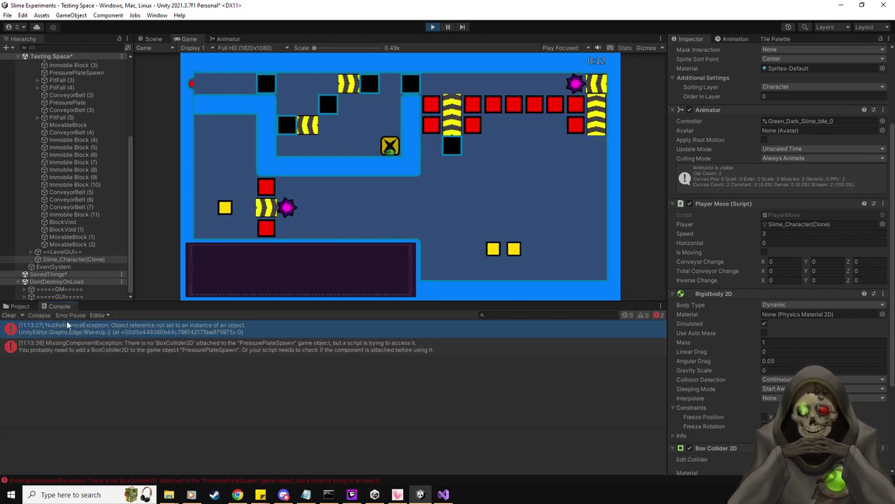
click(179, 351)
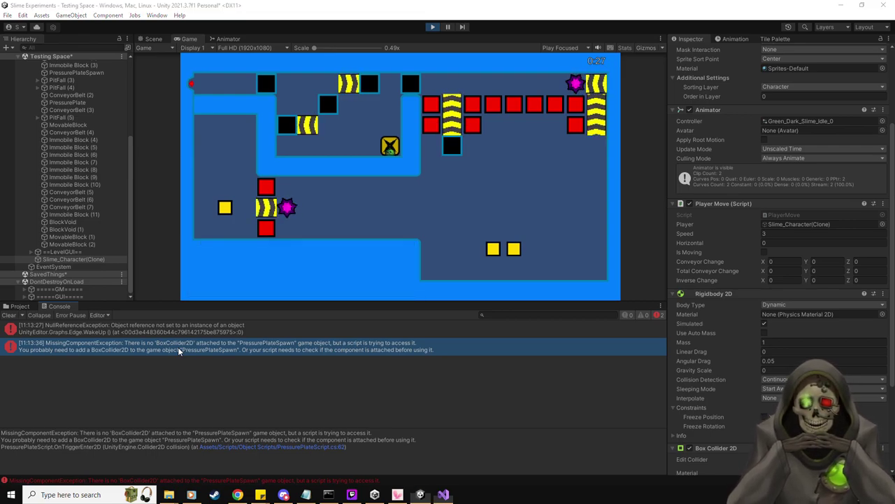
key(alt+Tab)
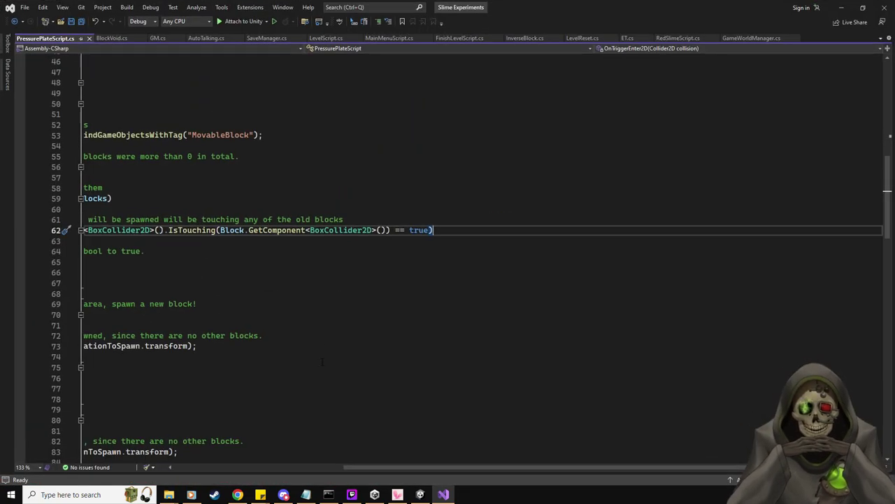
scroll(353, 470, left, 5)
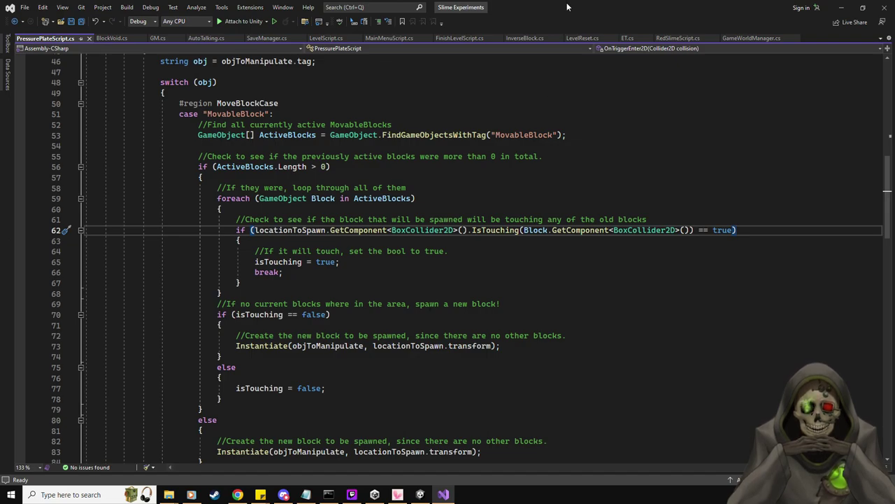
key(alt+Tab)
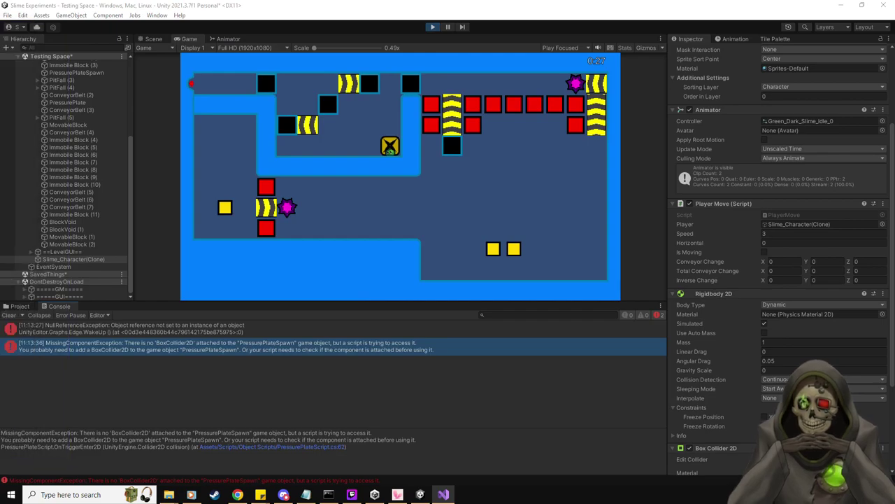
click(431, 26)
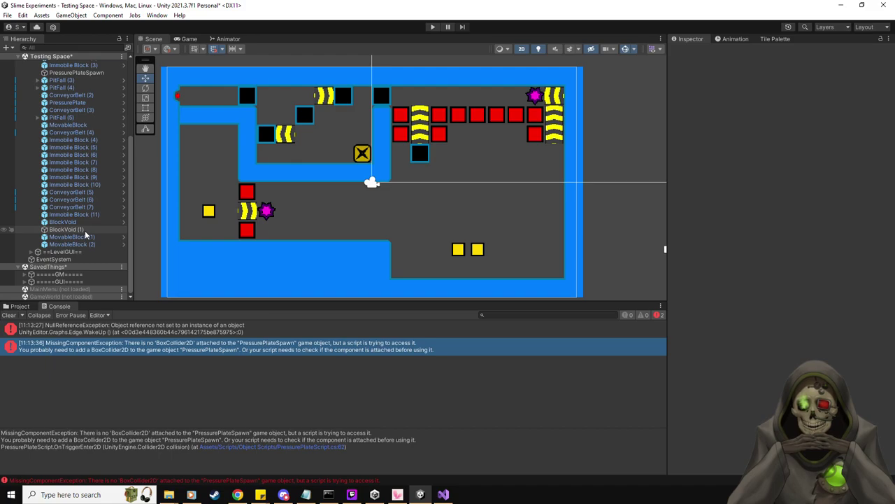
click(10, 315)
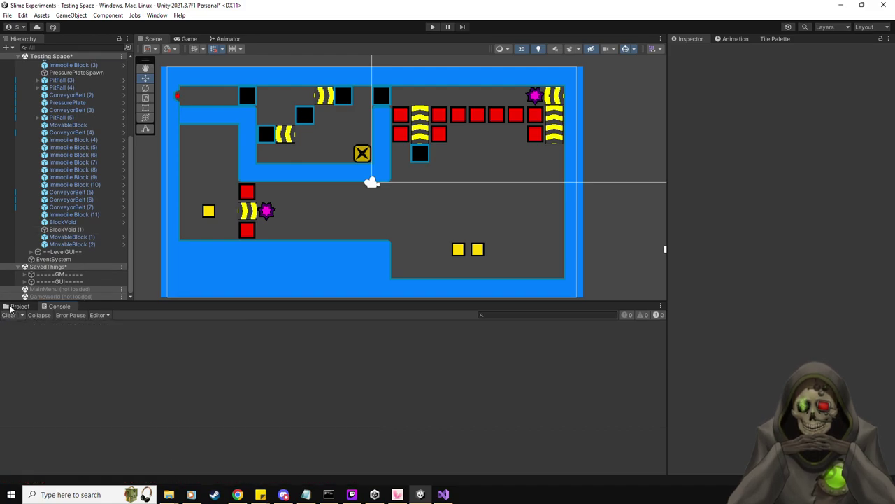
Open the PressurePlate prefab for editing and add an empty child object named PPBlockSpawn.
click(20, 305)
double_click(168, 404)
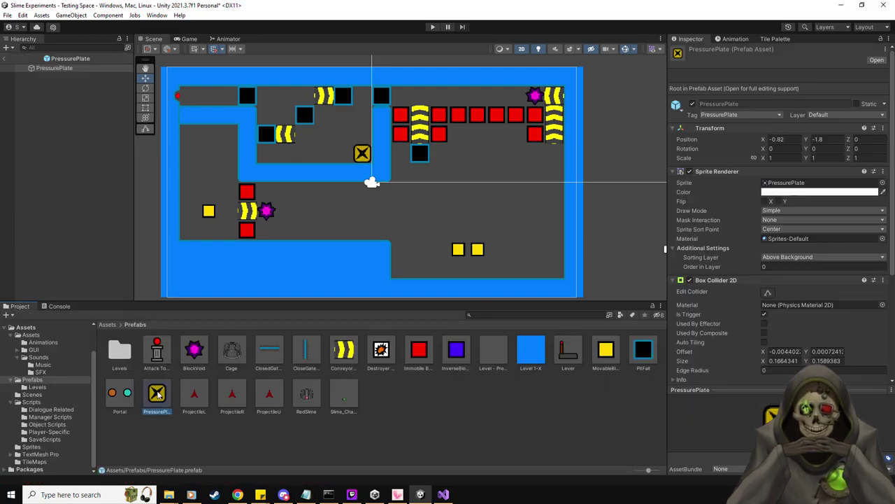
right_click(75, 68)
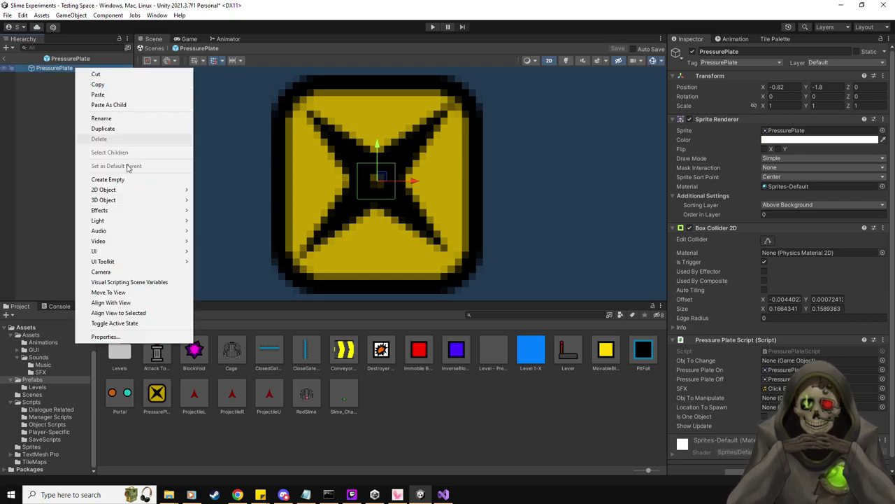
click(124, 175)
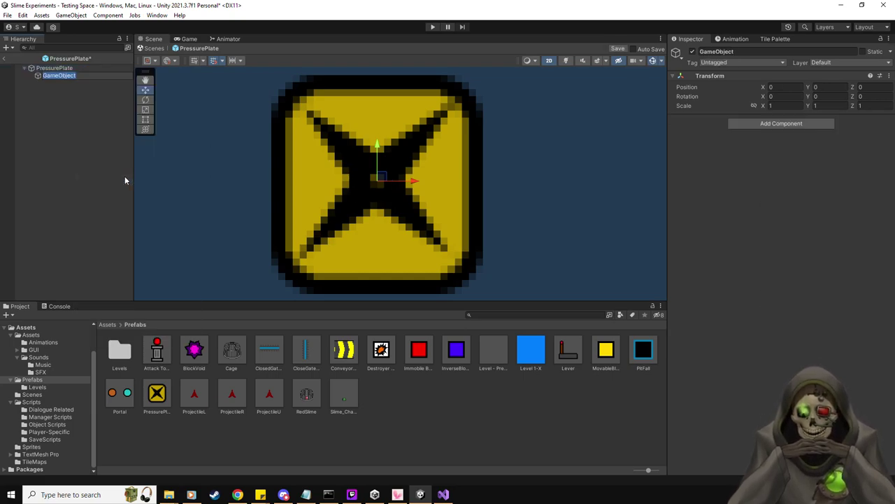
text(PPBlockSpawn)
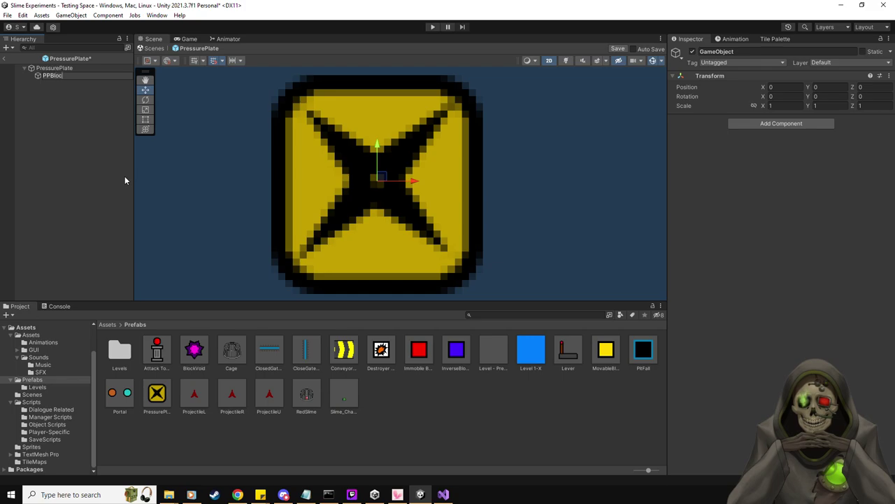
key(Return)
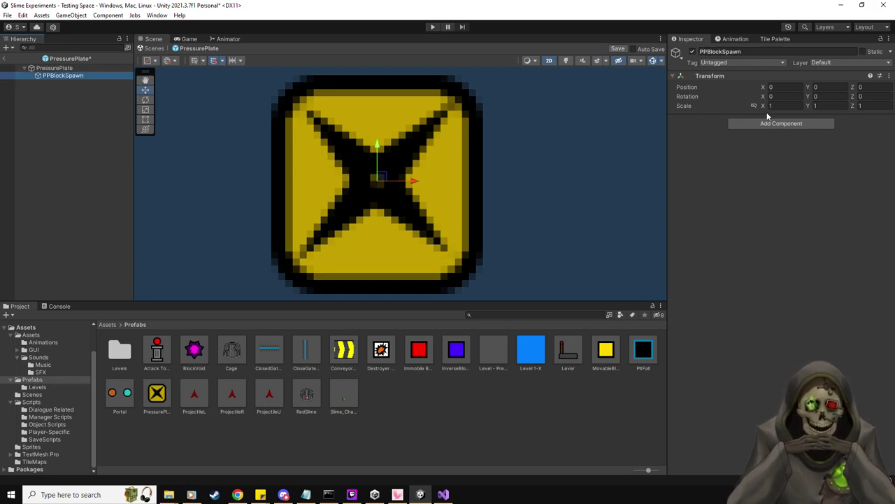
Add a Box Collider 2D to PPBlockSpawn and make it a trigger.
click(783, 126)
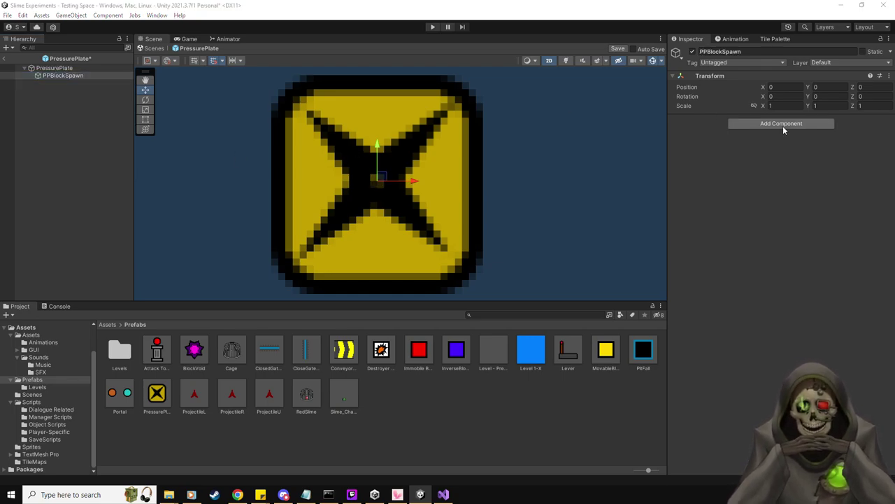
key(Down)
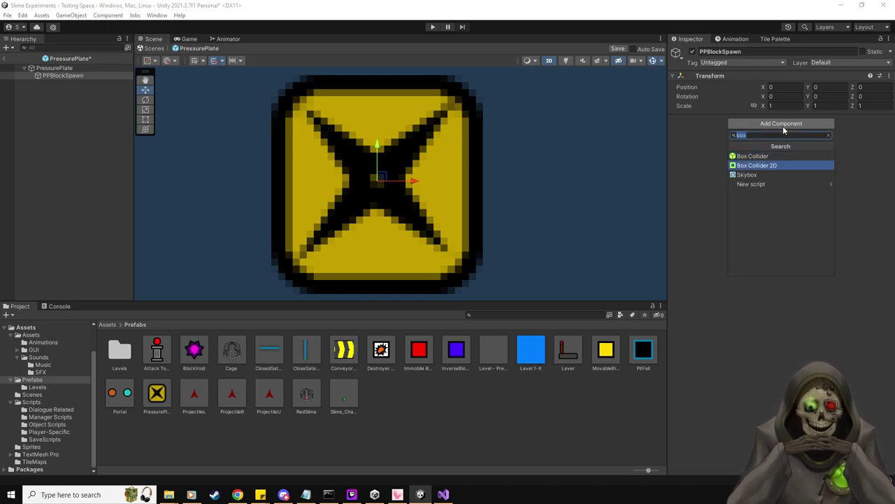
key(Return)
scroll(324, 226, down, 3)
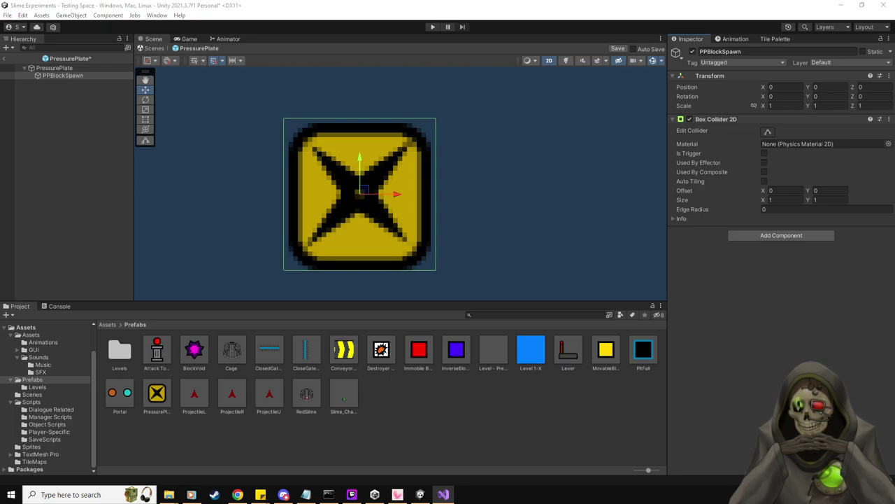
click(764, 154)
Shrink PPBlockSpawn's collider to about 0.72 by 0.72 inside the plate's outline, save the prefab and return to the level.
click(767, 131)
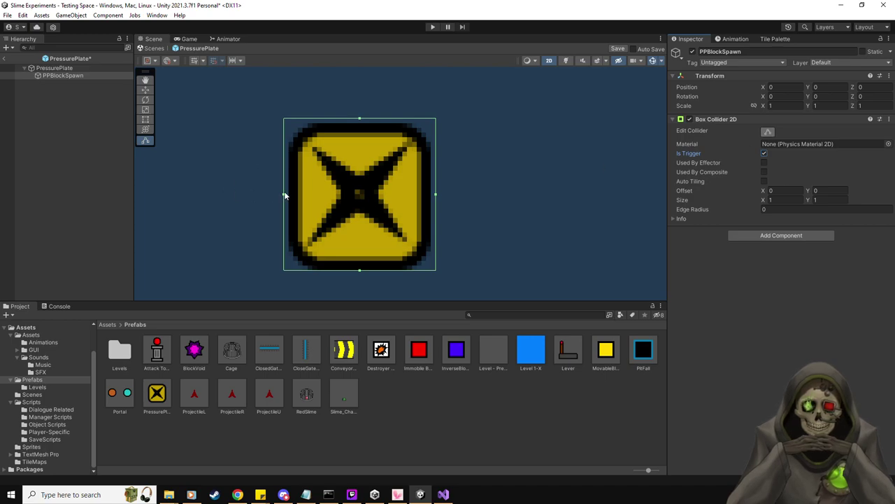
drag(286, 194, 297, 194)
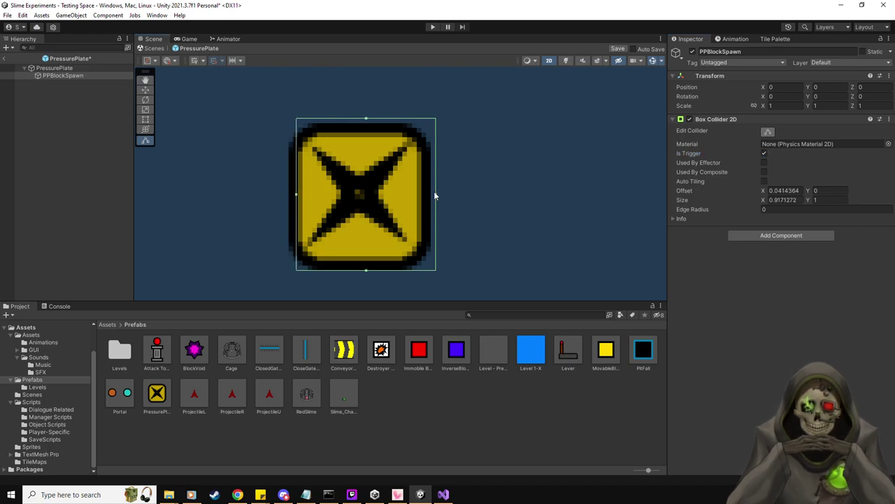
drag(435, 195, 416, 195)
drag(355, 120, 354, 142)
drag(359, 269, 362, 251)
drag(298, 198, 306, 198)
click(620, 49)
click(8, 75)
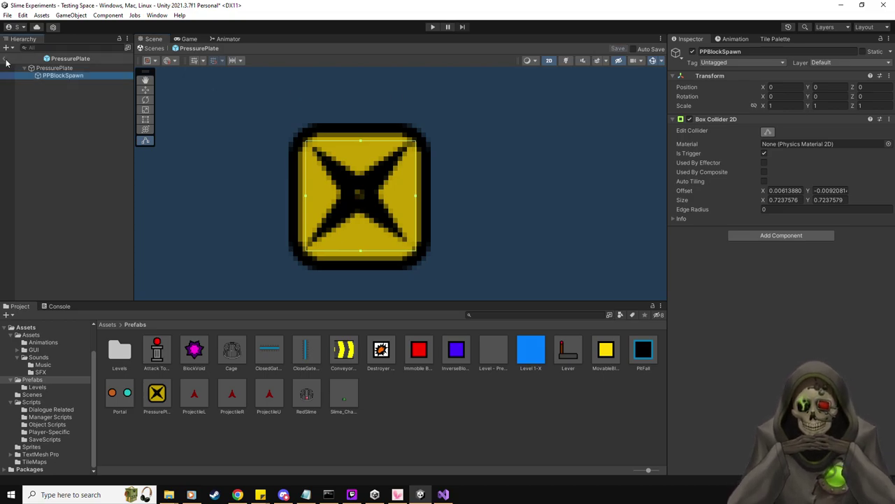
click(6, 60)
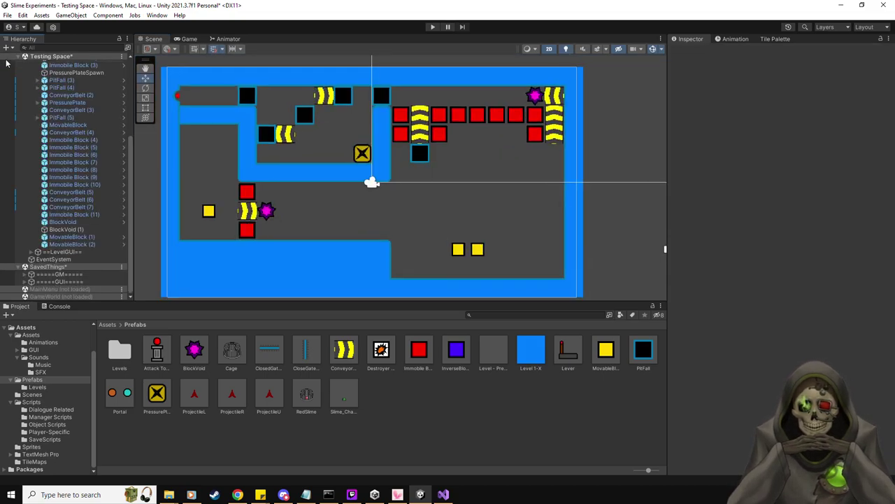
Move the level plate's PPBlockSpawn to about X -1, Y 1, diagonally above the plate, and delete the old PressurePlateSpawn object.
click(67, 102)
click(39, 102)
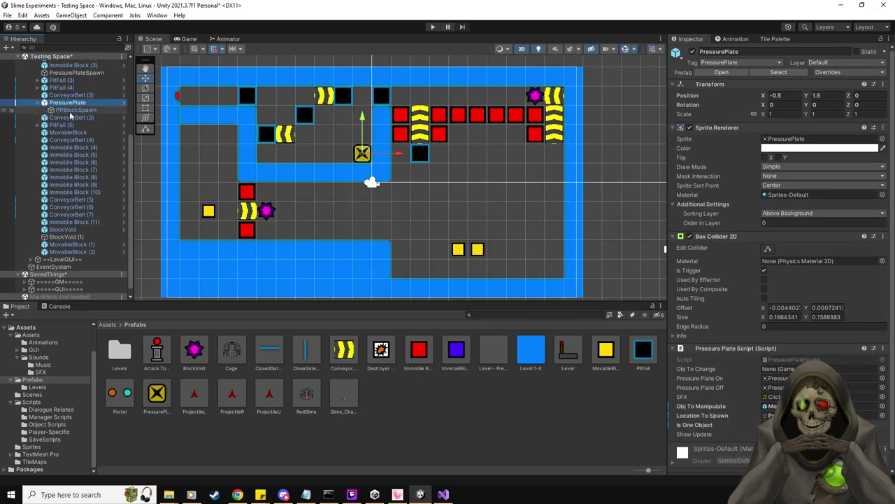
click(73, 110)
drag(365, 153, 345, 134)
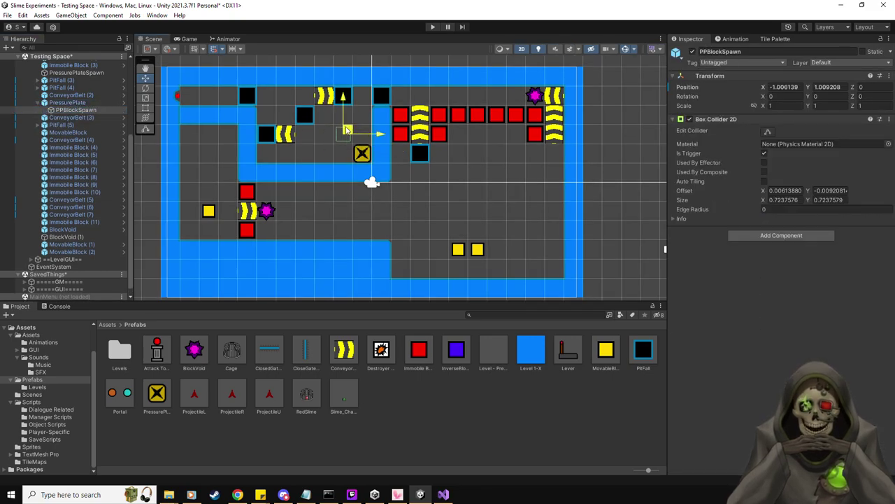
scroll(87, 192, up, 2)
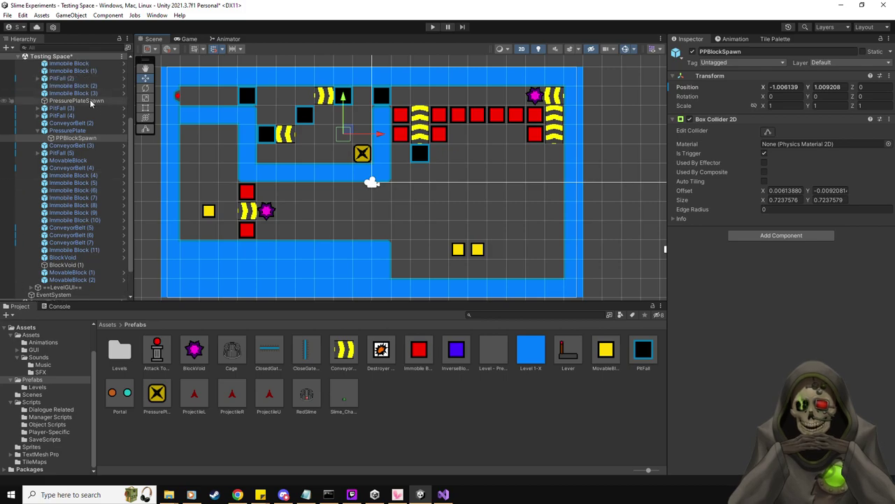
key(shift+d)
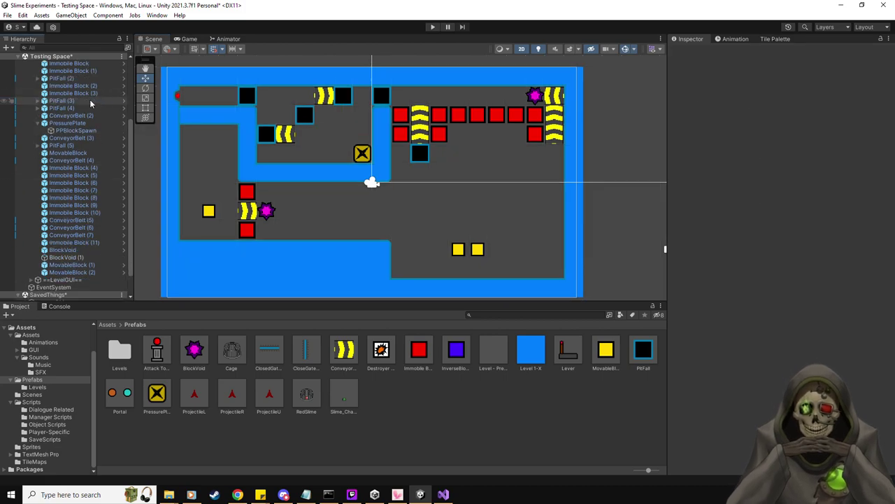
Assign PPBlockSpawn as Location To Spawn in the PressurePlate prefab, save it, and assign it on the level's PressurePlate too.
double_click(167, 397)
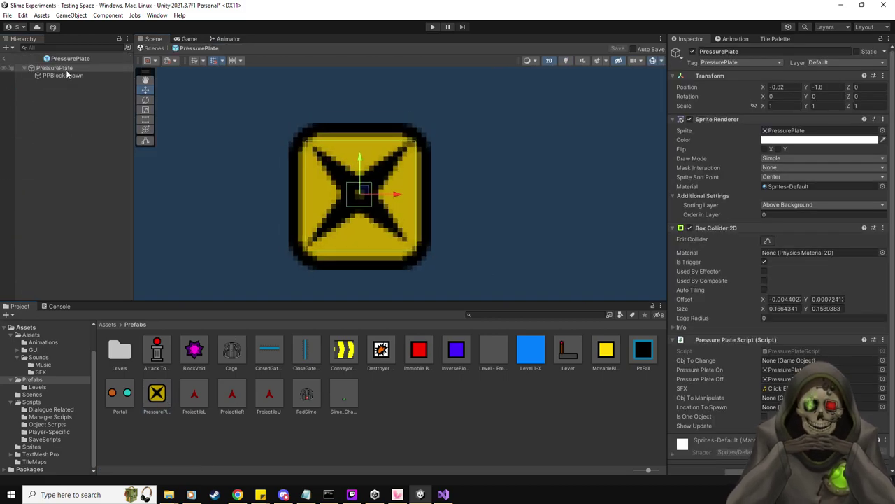
drag(784, 406, 783, 407)
click(618, 49)
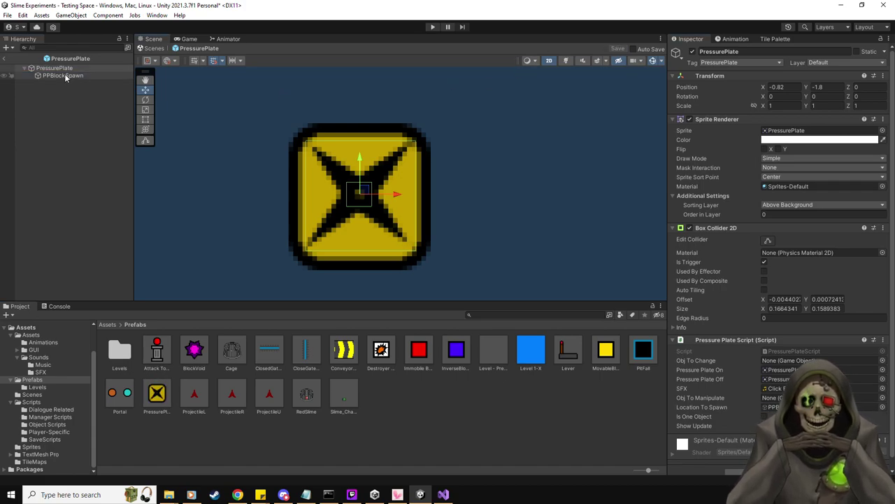
click(9, 58)
click(68, 124)
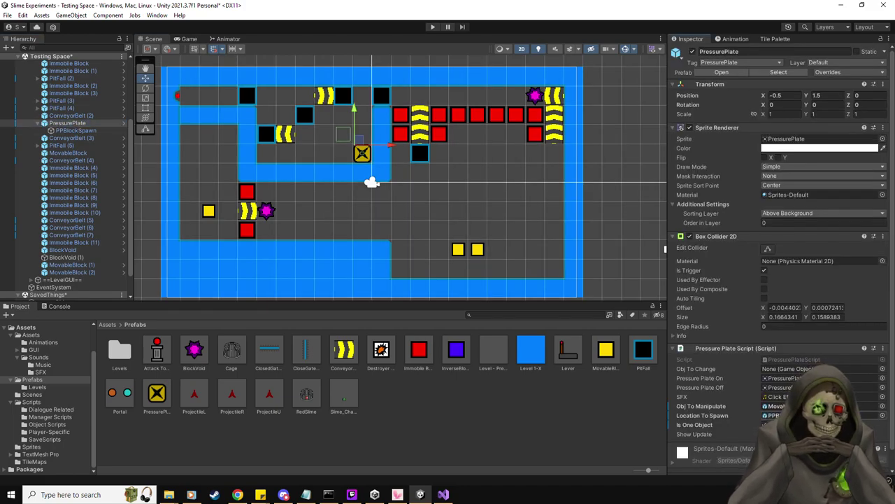
Play-test the block spawning by placing the slime at X -0.5, Y 3.5 and moving it on and off the pressure plate.
click(431, 27)
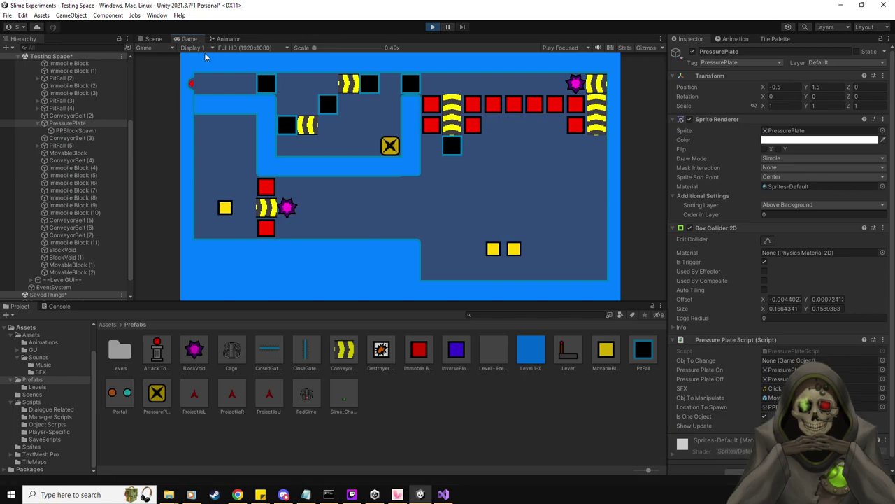
click(149, 38)
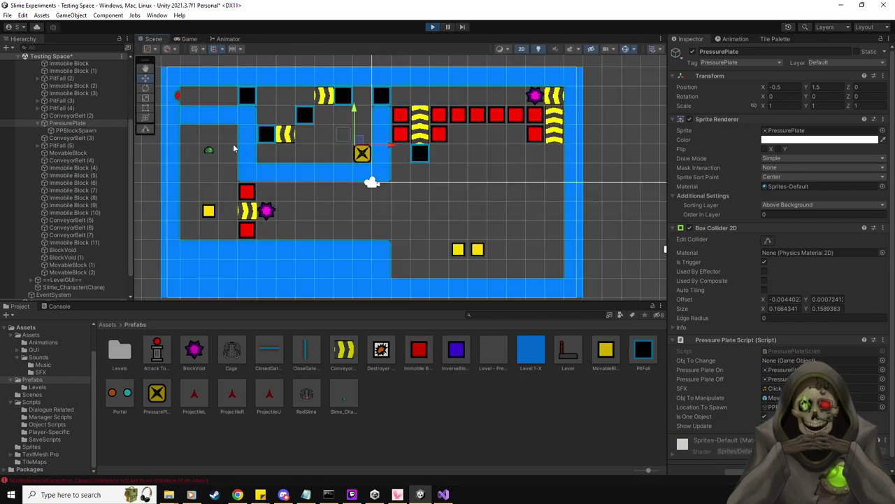
click(80, 287)
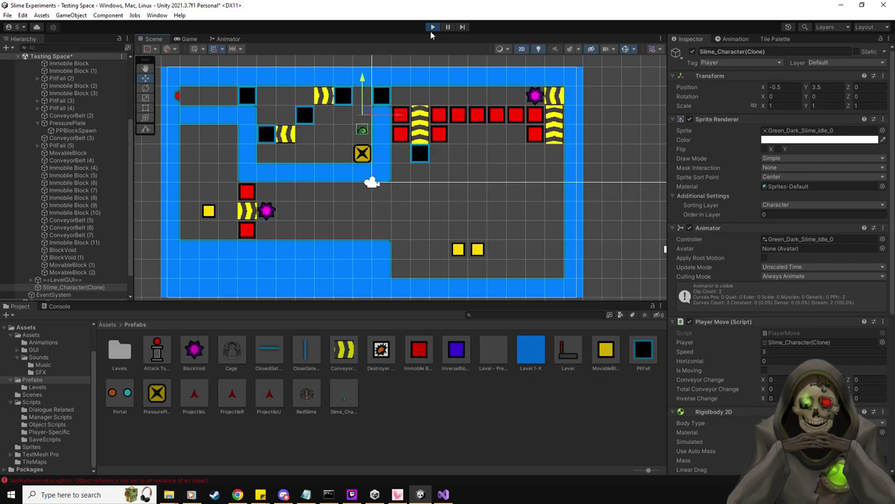
click(193, 40)
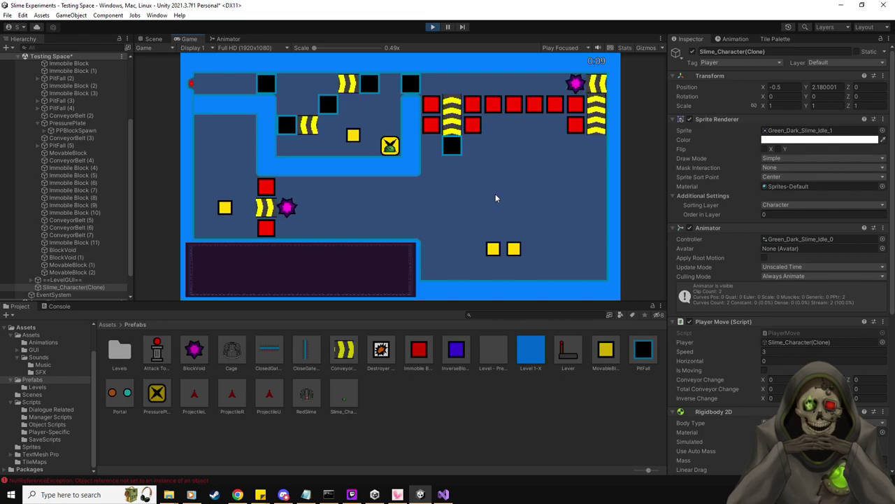
key(Up)
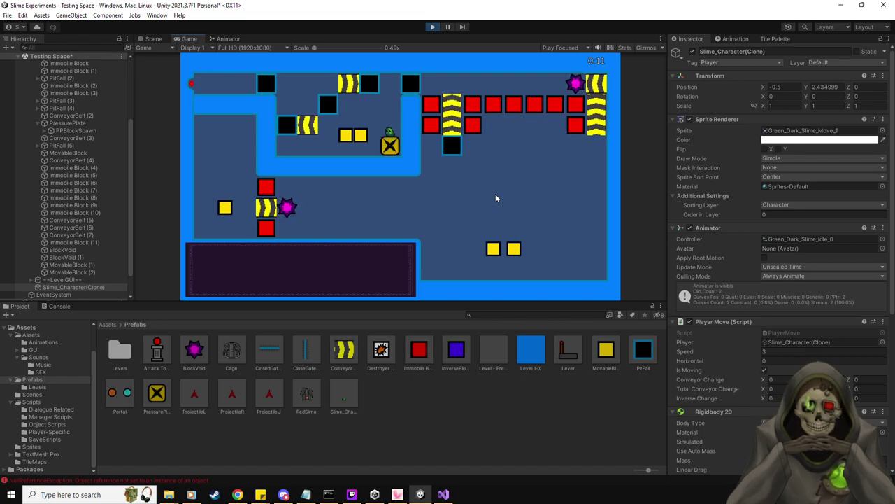
Clear the console and continue play-testing by moving the slime on and off the pressure plate and pushing the spawned blocks.
key(Down)
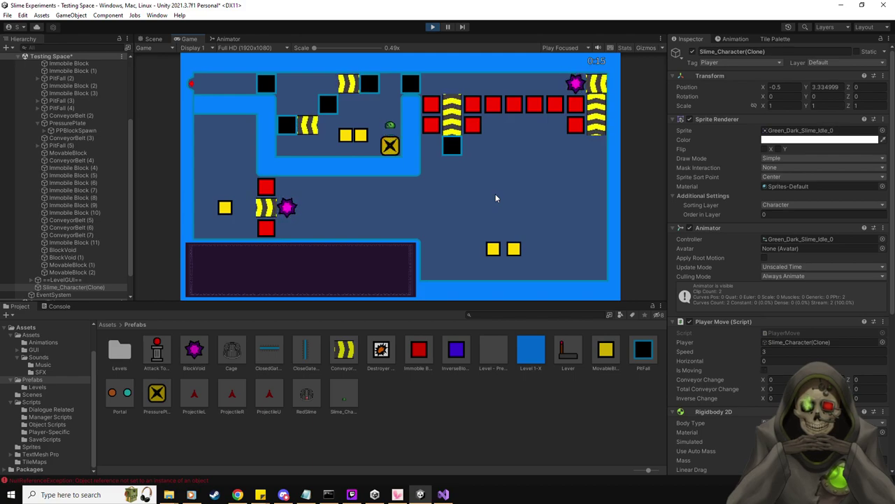
click(60, 305)
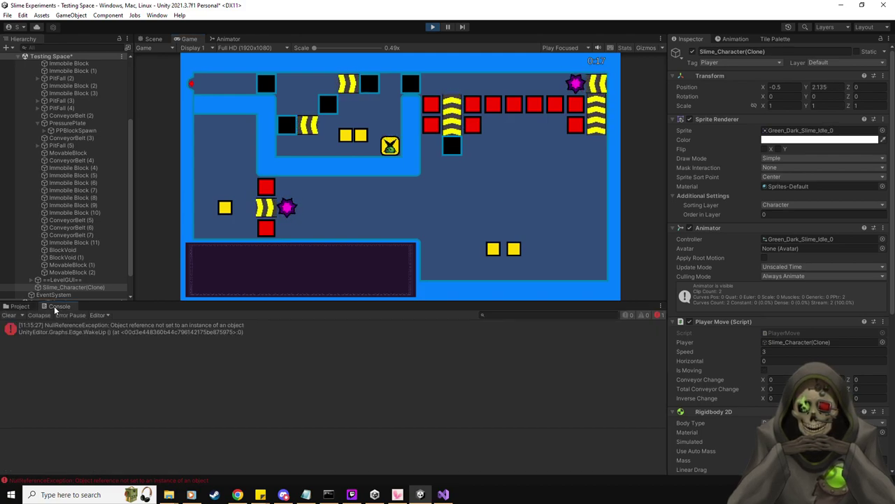
click(8, 314)
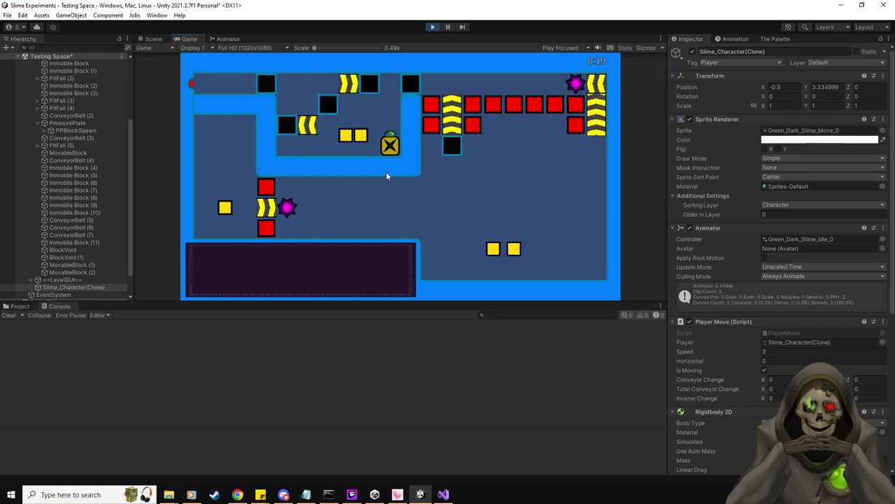
key(Left)
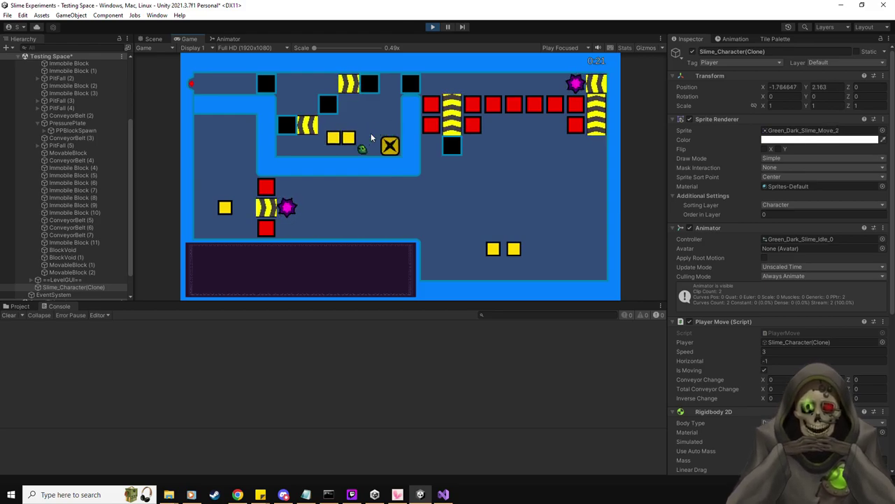
key(Right)
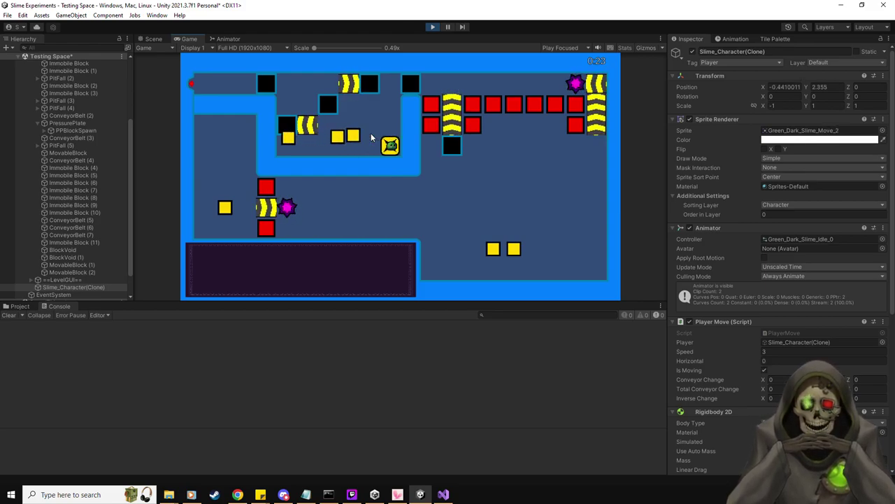
key(Up)
key(Left)
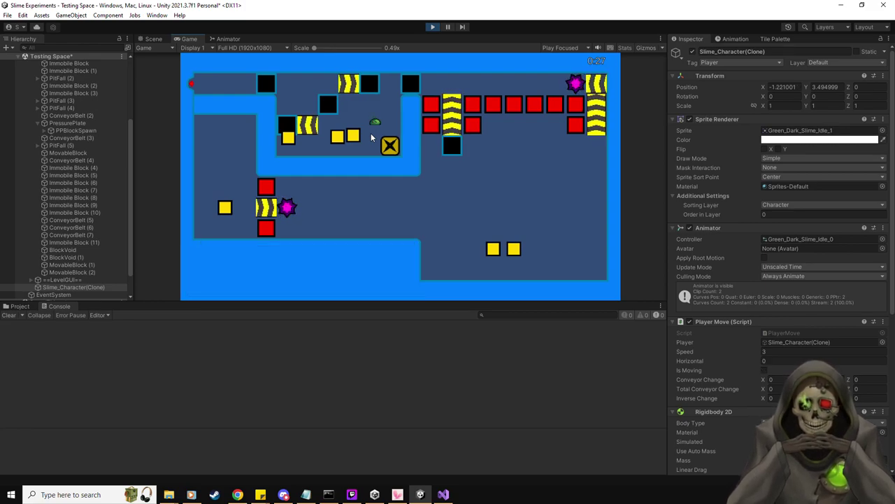
Expand PPBlockSpawn under PressurePlate to inspect its spawned clones while moving the slime back onto the plate.
click(44, 131)
click(28, 131)
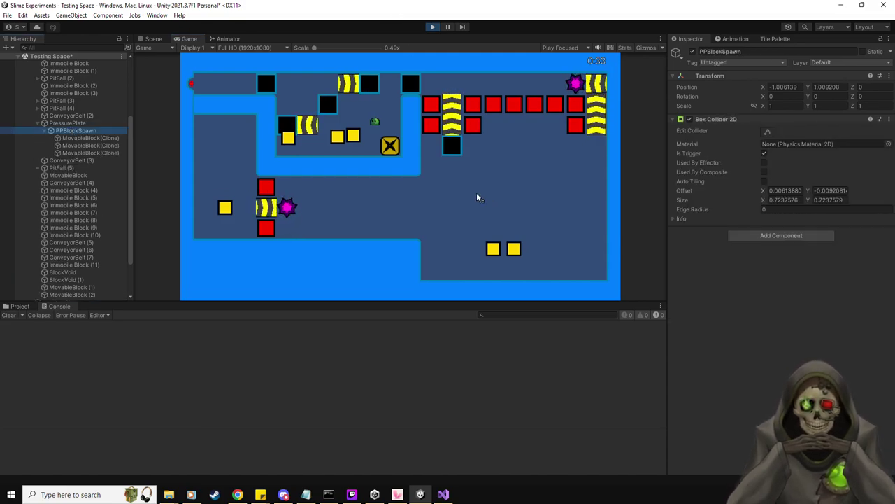
key(Down)
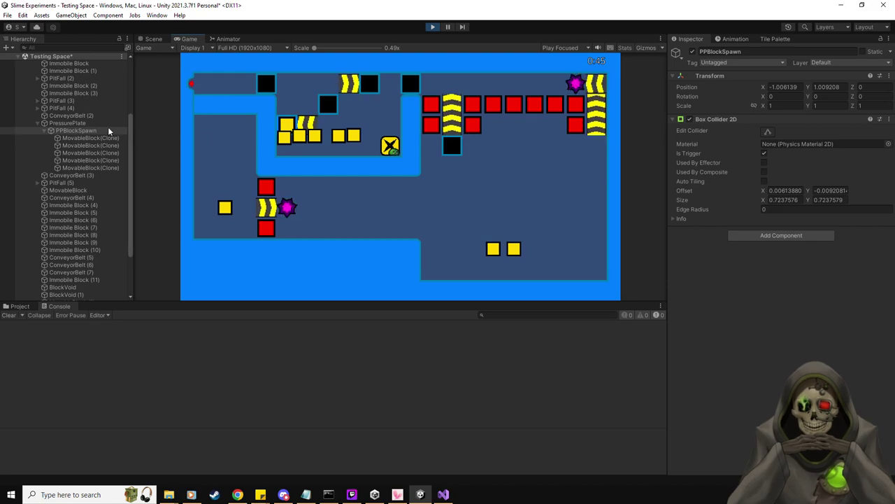
During play mode, shrink PPBlockSpawn's box collider to about 0.11 by 0.05 and set its offset to X 0, Y 0.
key(ctrl+1)
click(73, 130)
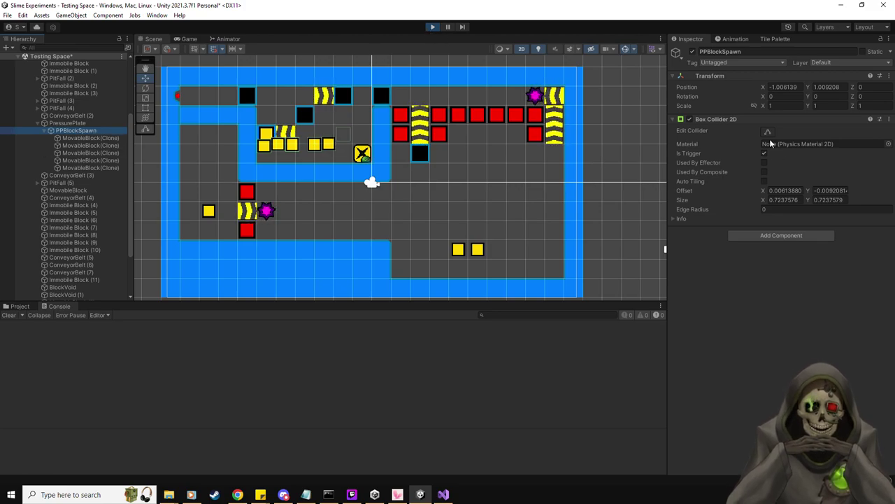
scroll(342, 135, up, 5)
drag(301, 147, 305, 126)
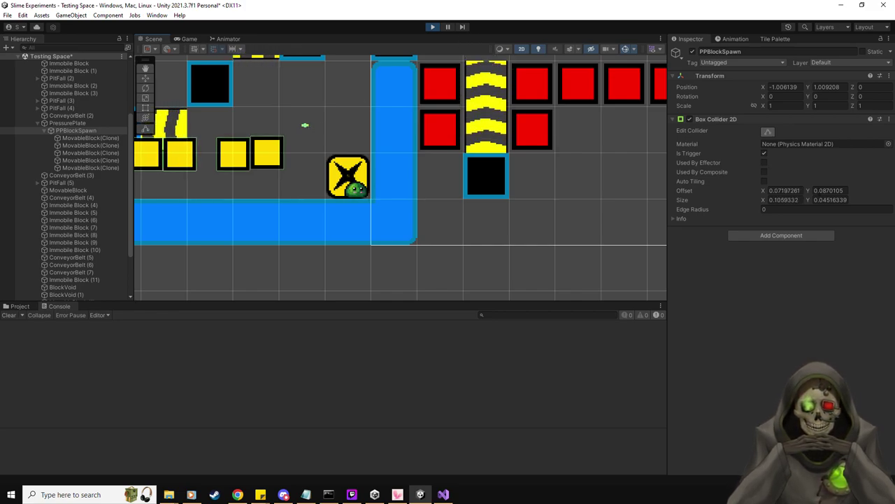
click(783, 191)
text(0)
key(Tab)
text(0)
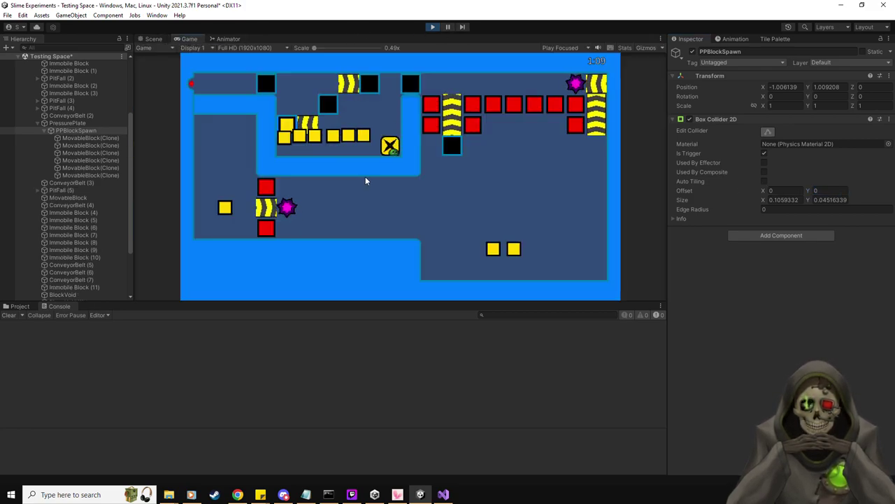
Test block spawning with the tiny collider by moving the slime on and off the plate, and stop play mode.
key(Down)
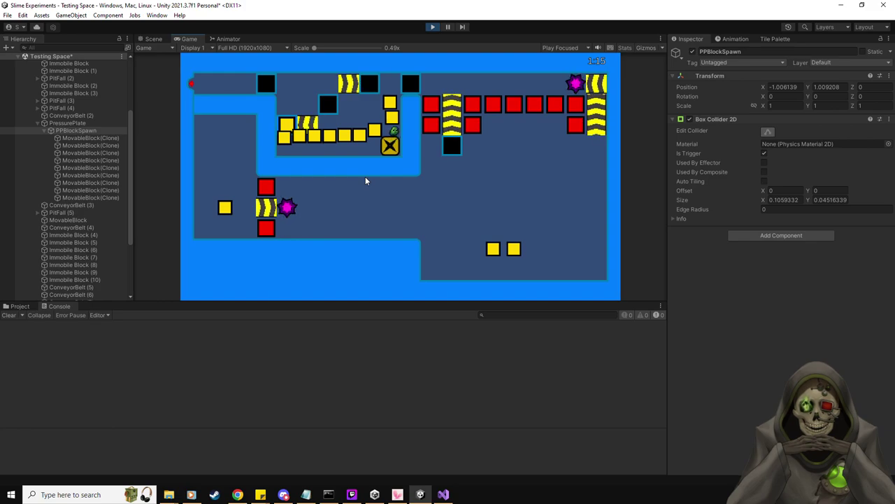
key(Left)
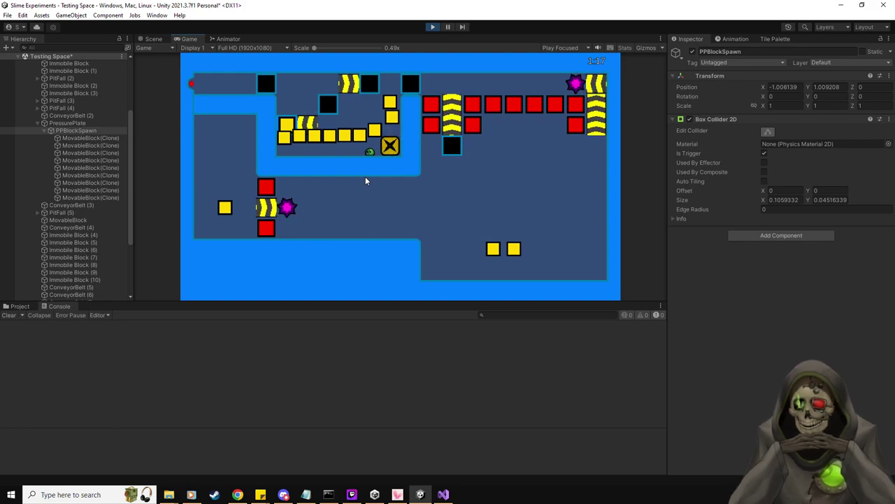
click(430, 27)
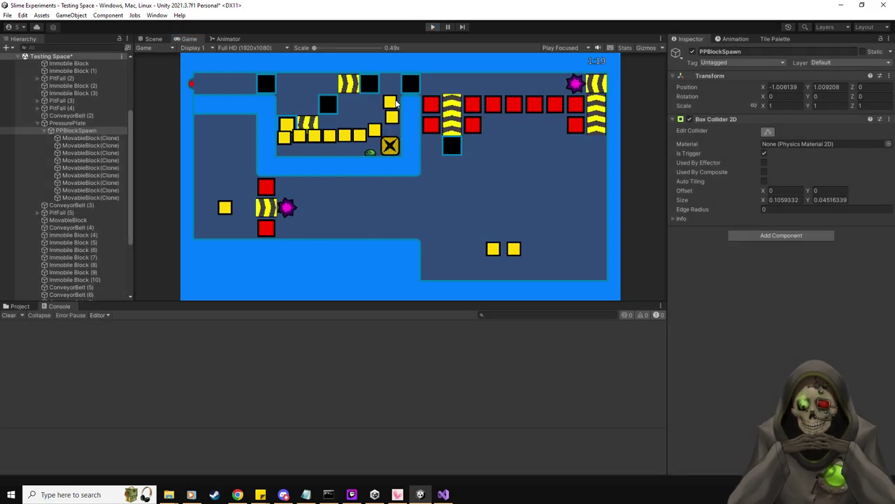
In Visual Studio, change the ending of PressurePlateScript's line 61 comment to "with a previous block already at that location." and save.
key(alt+Tab)
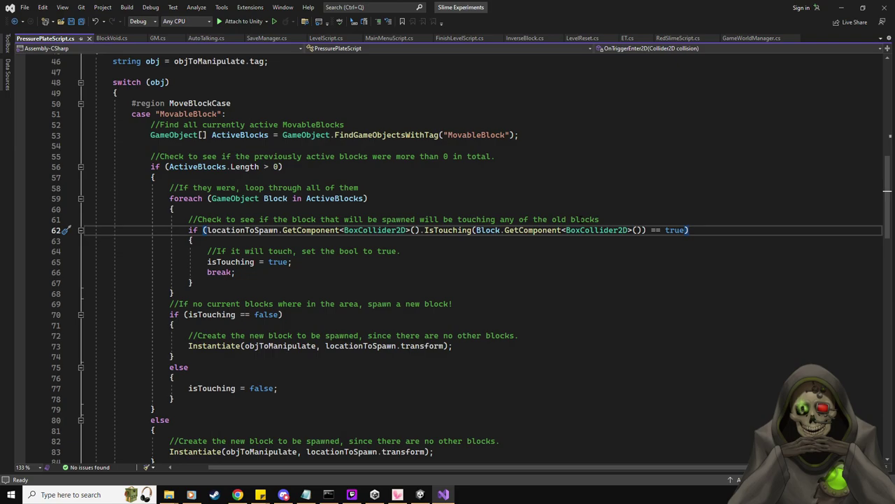
scroll(447, 251, up, 1)
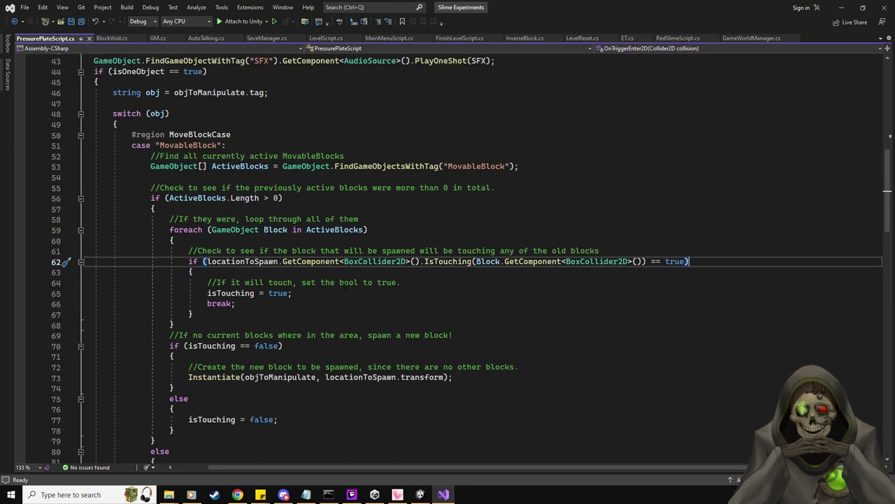
scroll(344, 287, down, 1)
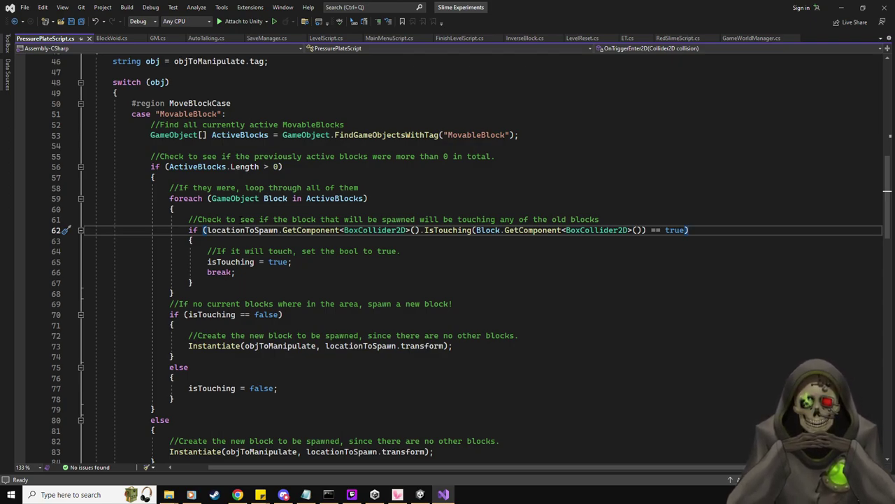
drag(600, 219, 84, 219)
click(600, 219)
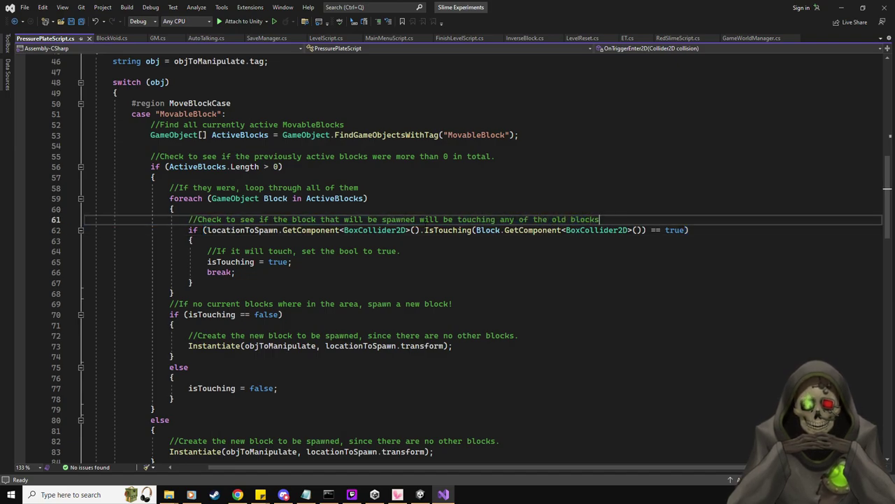
drag(419, 219, 600, 219)
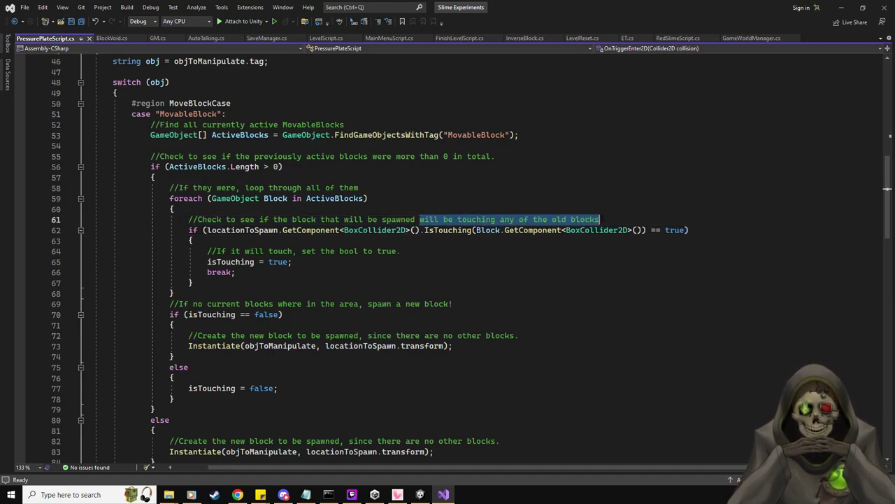
text(with a previous block already at that location.)
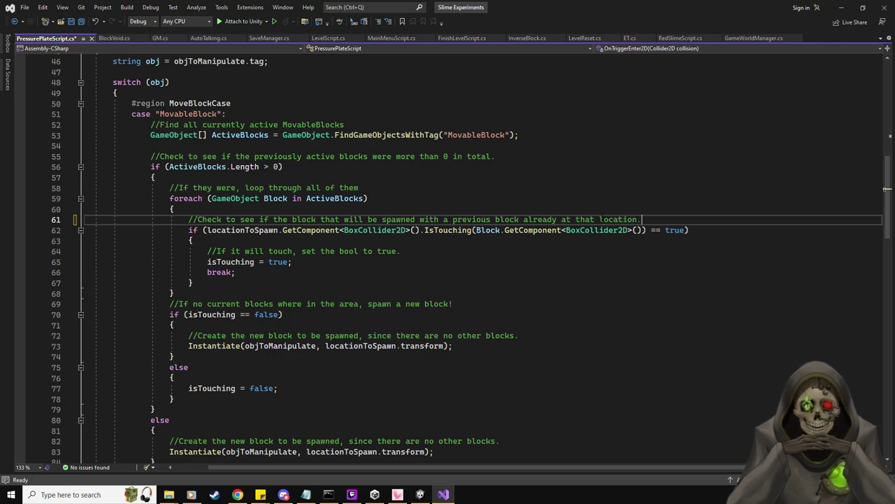
key(ctrl+s)
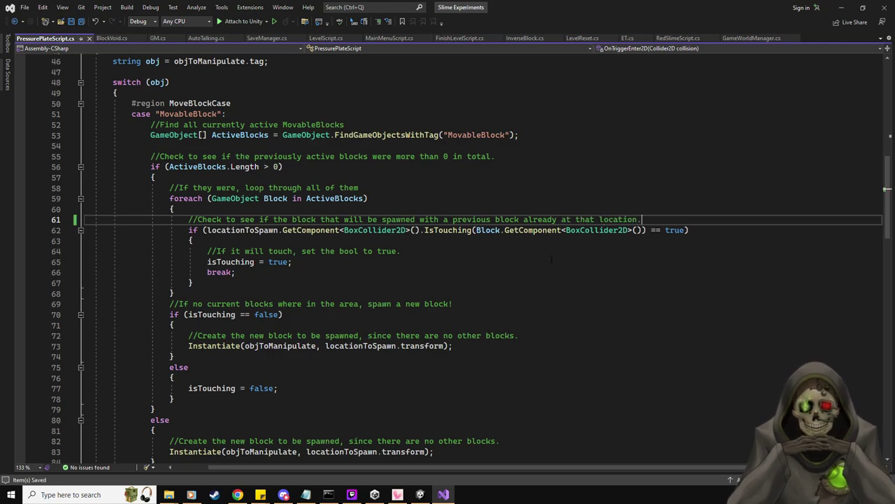
Switch to Unity and examine the level's PressurePlate and its PPBlockSpawn child.
key(alt+Tab)
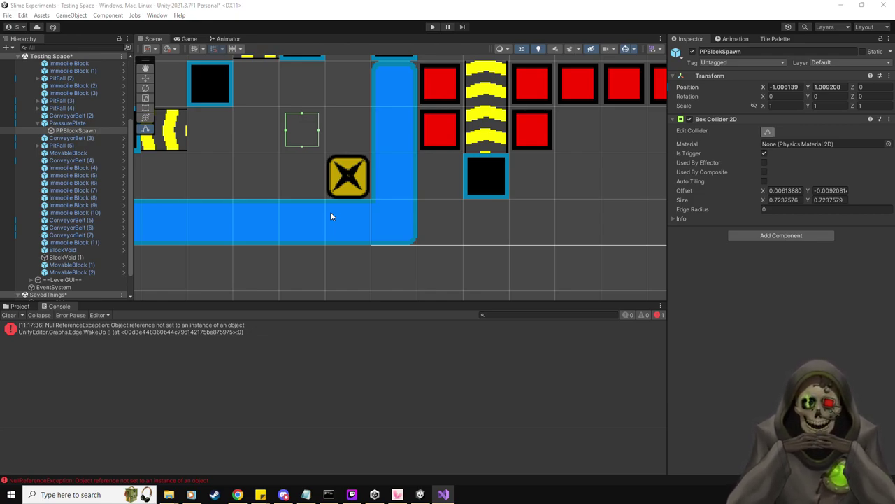
click(79, 123)
click(81, 130)
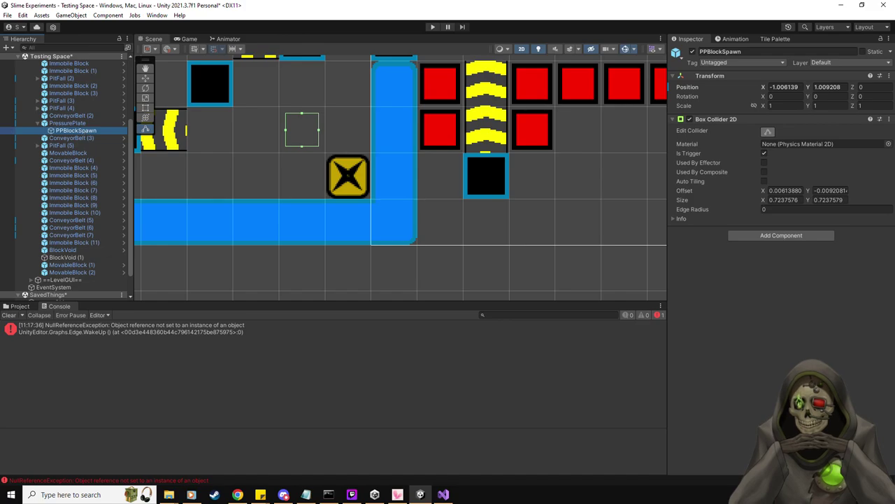
In PressurePlateScript, try adding .position to locationToSpawn.transform in the line 73 Instantiate call, and remove it again.
click(442, 493)
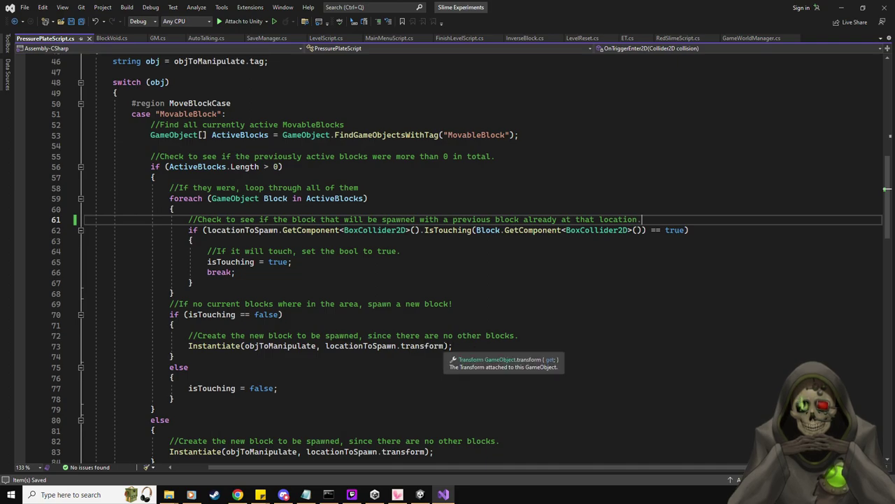
click(452, 346)
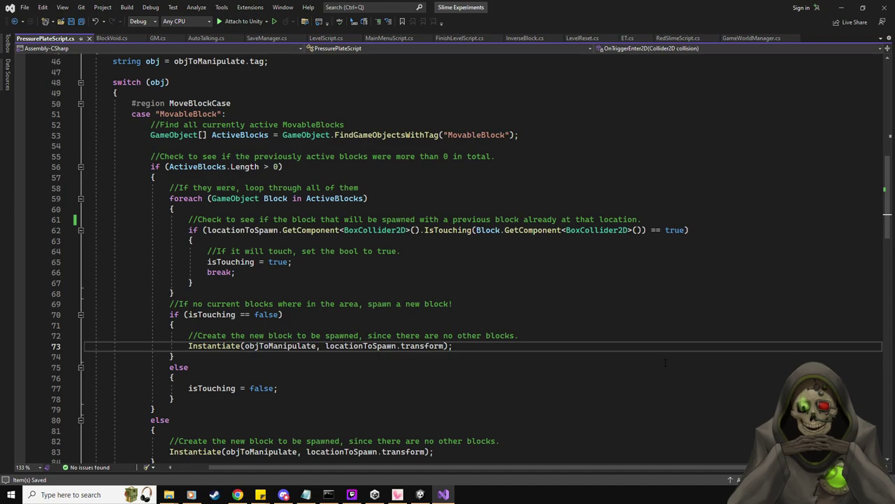
text(.position)
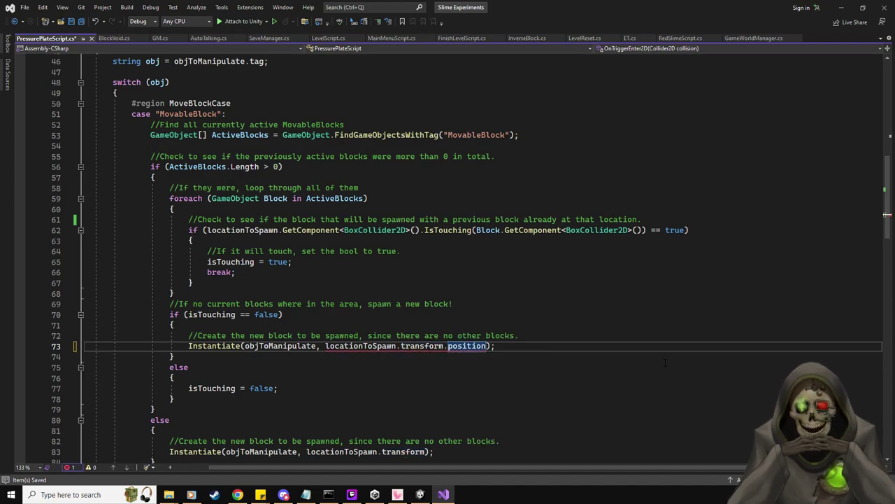
key(BackSpace)
key(BackSpace)
key(BackSpace)
key(BackSpace)
key(BackSpace)
key(BackSpace)
key(BackSpace)
key(BackSpace)
key(BackSpace)
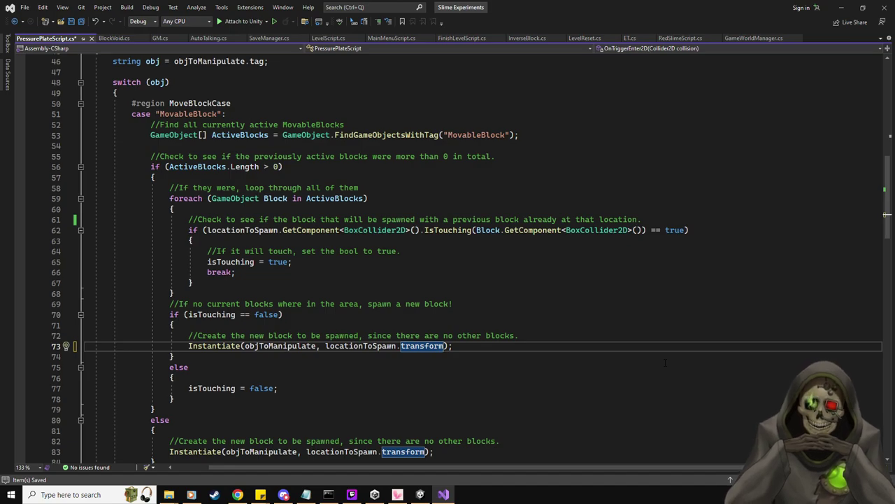
Review the spawning code, return to Unity and inspect the PressurePlate script settings and PPBlockSpawn's transform and collider.
scroll(404, 293, down, 1)
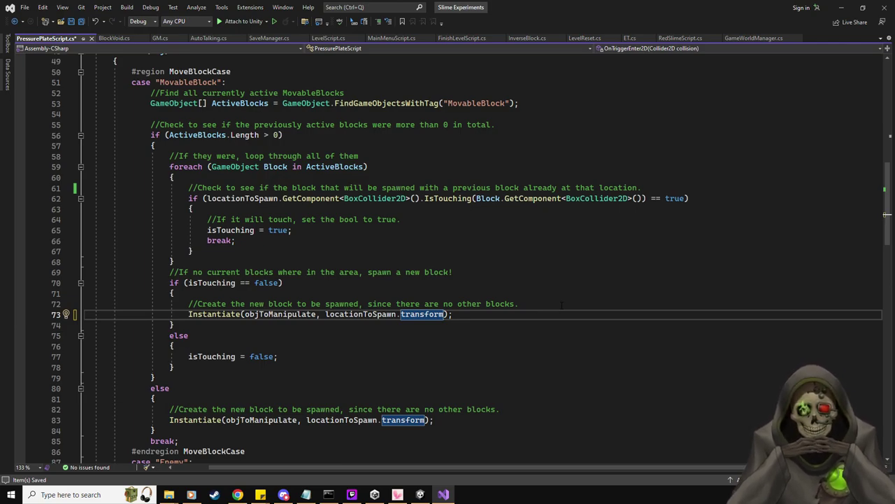
key(alt+Tab)
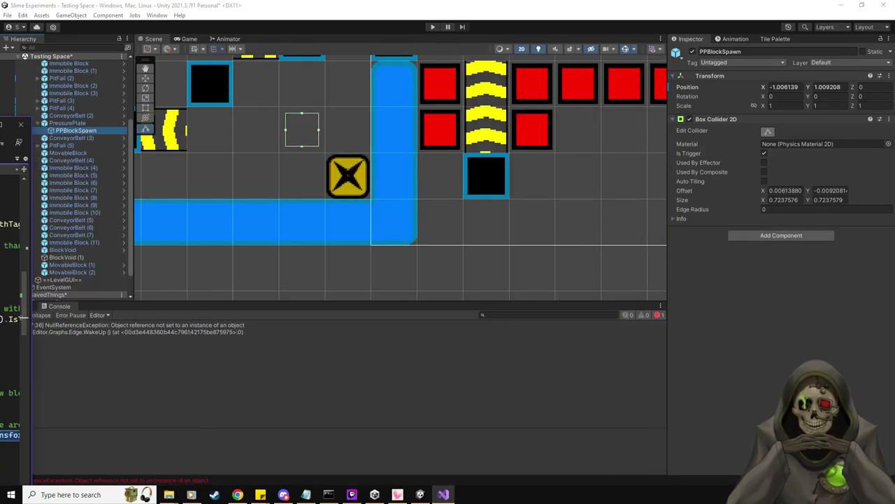
click(67, 123)
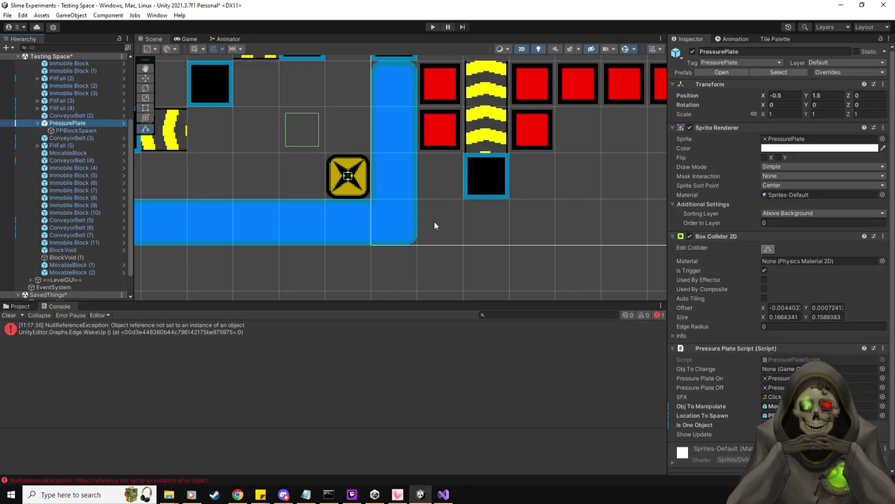
click(77, 131)
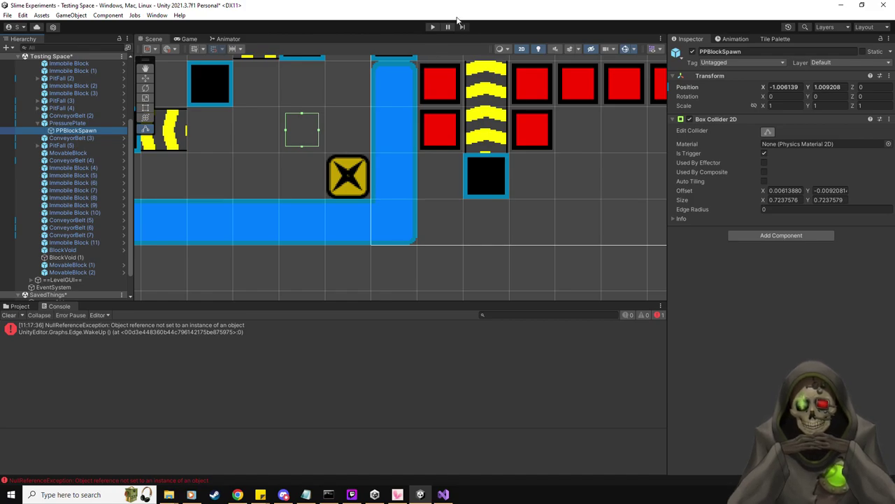
Run the game and test the pressure plate by moving the slime character to X -0.5, Y 4 and walking it onto the plate.
click(433, 26)
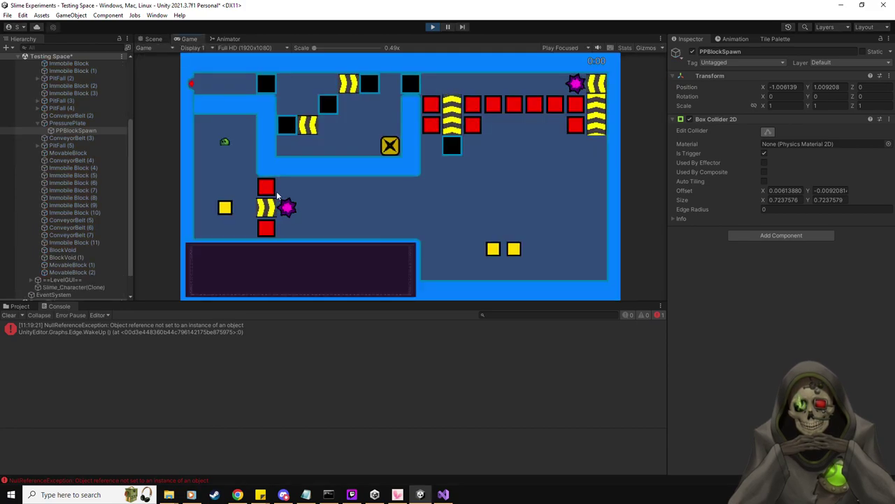
click(149, 38)
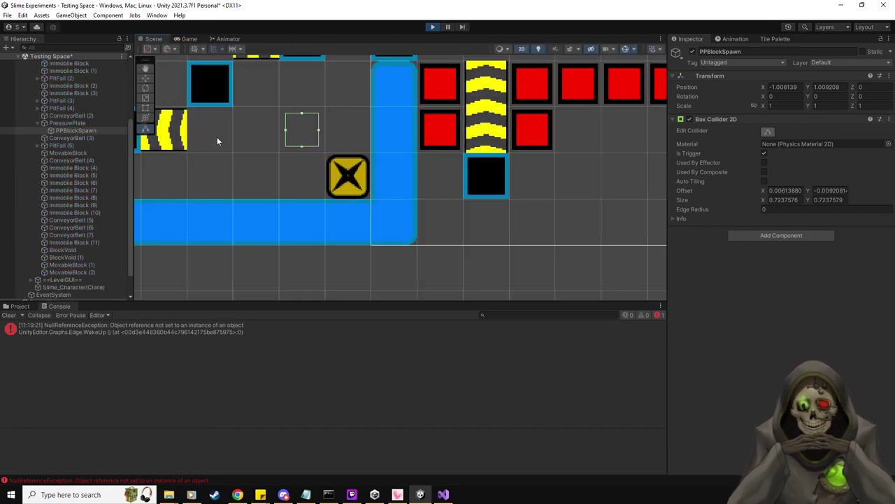
double_click(73, 287)
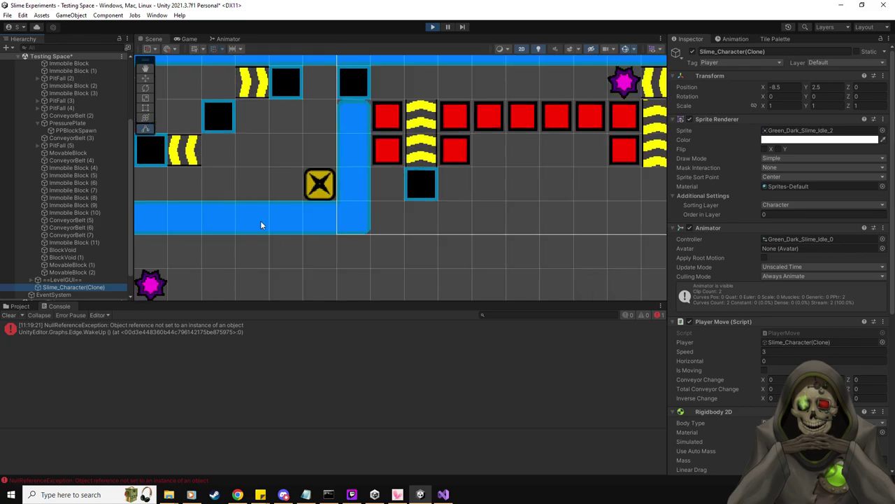
key(w)
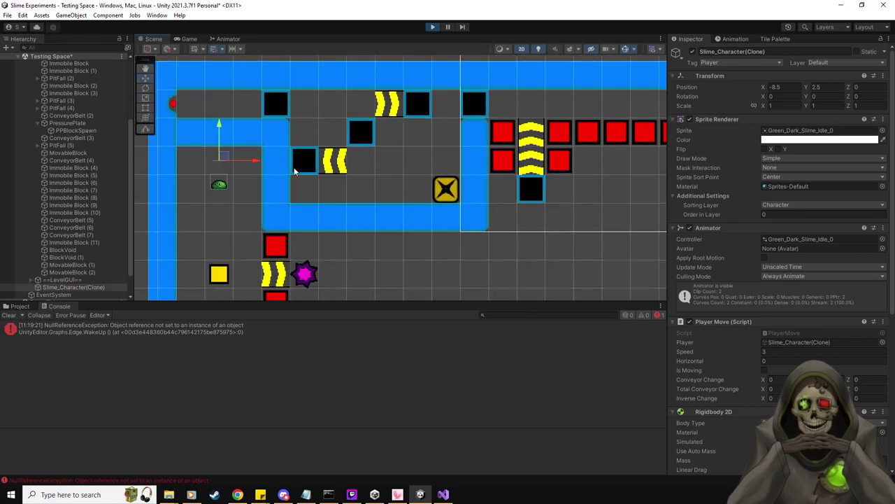
drag(224, 153, 450, 111)
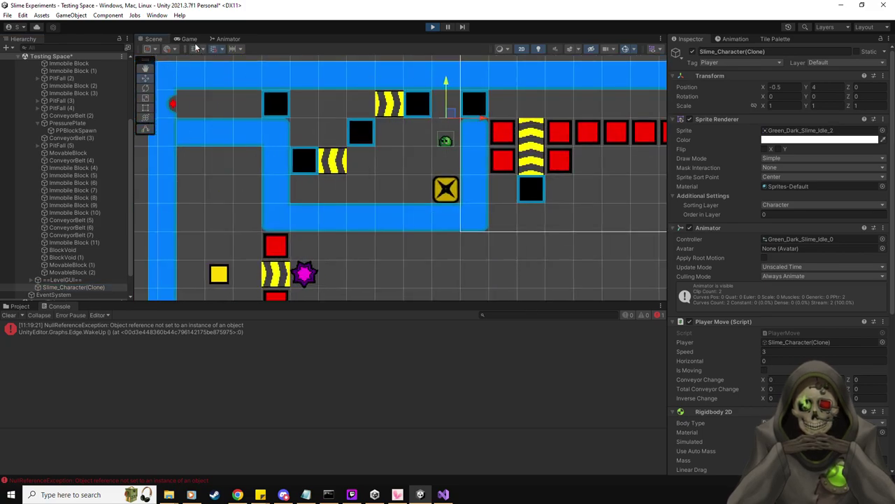
key(ctrl+2)
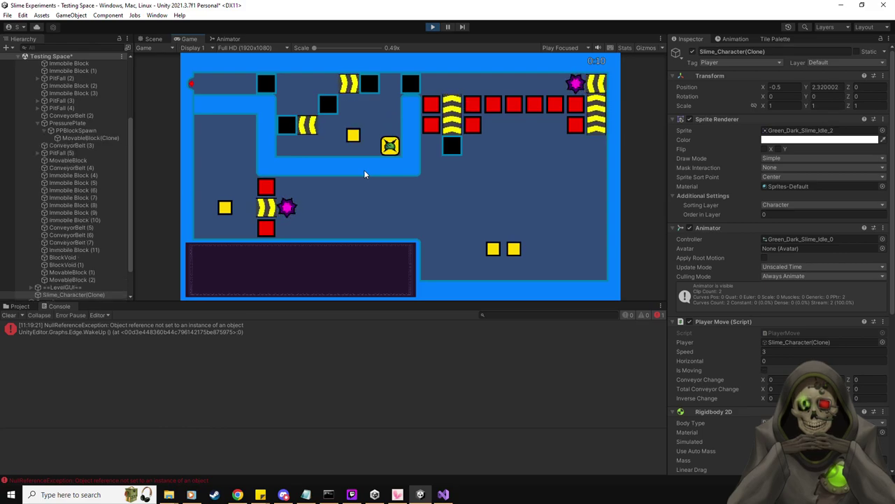
Compare the transforms of the spawned MovableBlock(Clone), its PPBlockSpawn parent and the PressurePlate in the running scene.
click(153, 39)
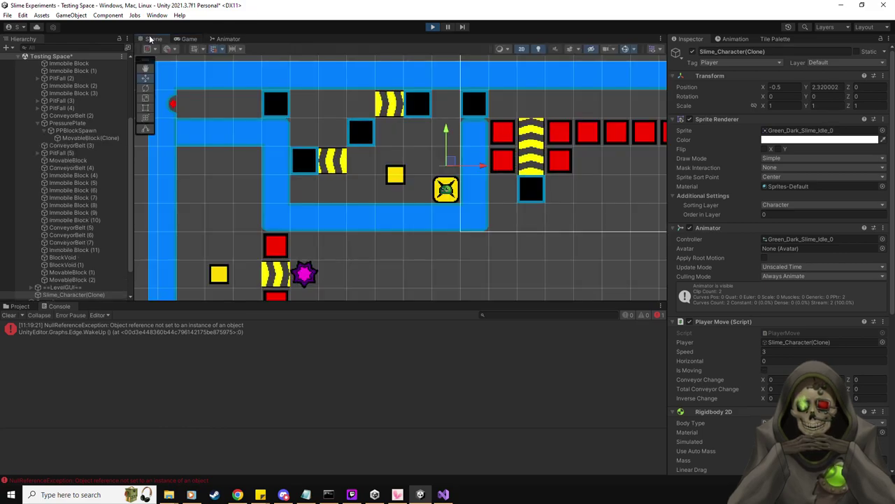
click(105, 139)
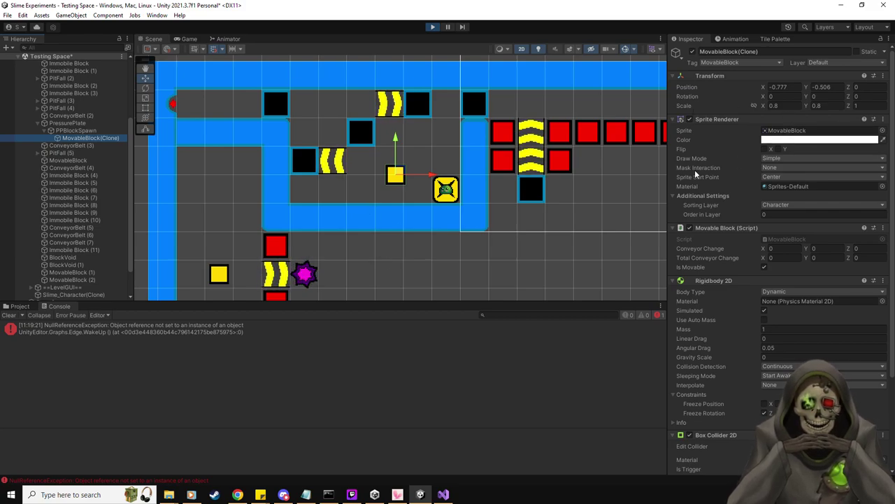
click(79, 132)
click(88, 139)
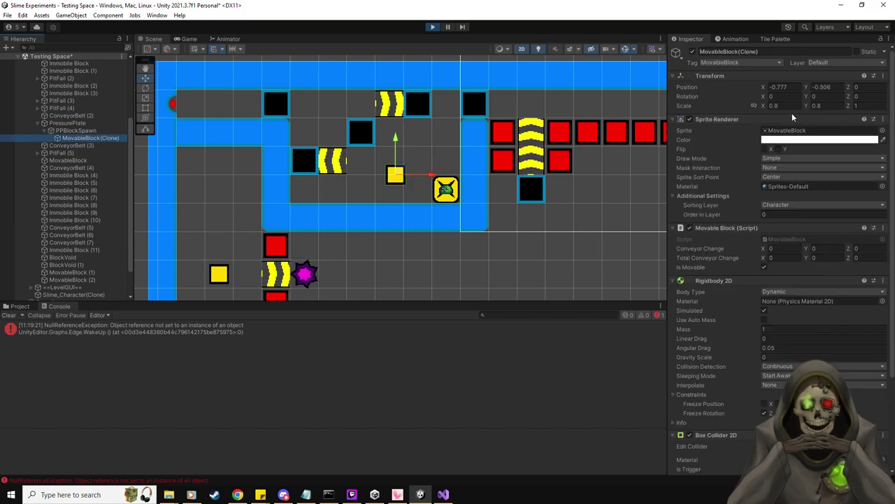
click(82, 122)
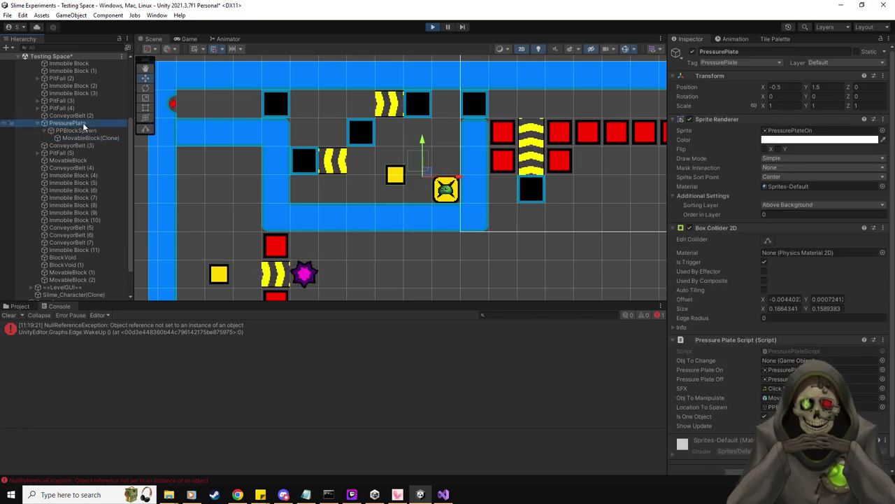
click(91, 140)
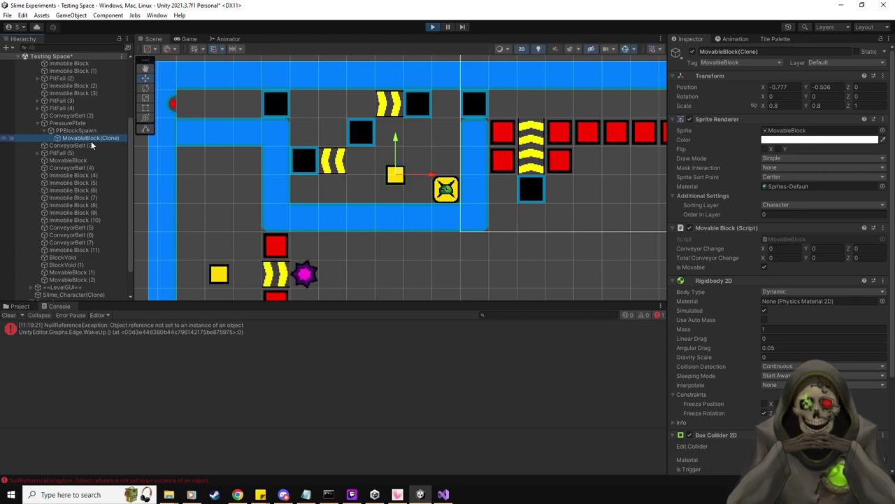
Set the MovableBlock prefab's position to X 0, Y 0 and stop the running game.
click(20, 306)
click(602, 353)
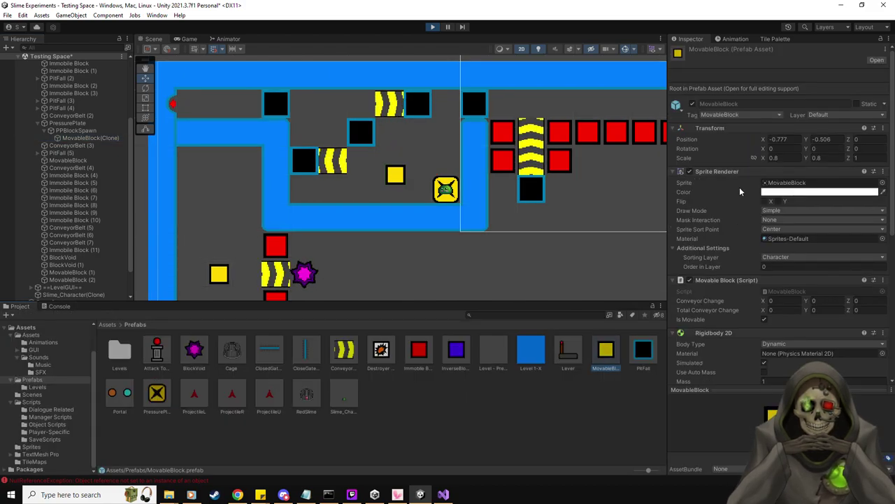
click(778, 139)
text(0)
key(Tab)
text(0)
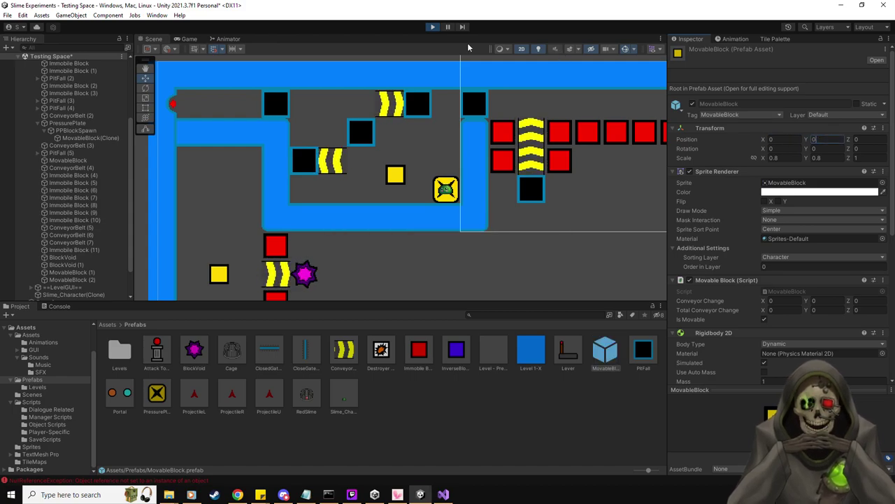
click(431, 27)
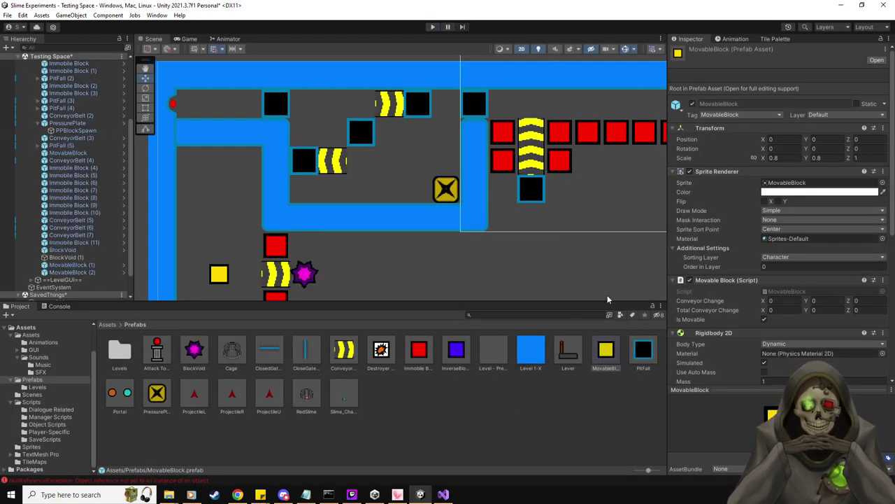
Set the InverseBlock and PitFall prefabs' positions to X 0, Y 0.
click(605, 352)
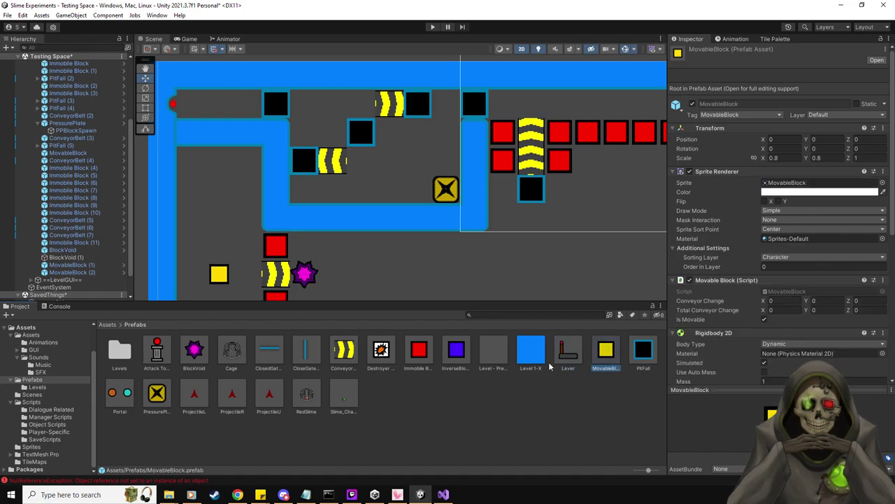
click(456, 352)
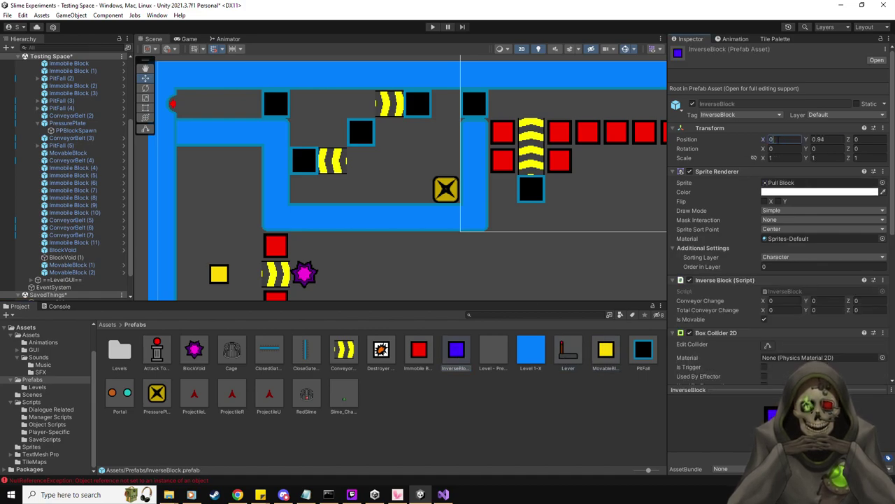
click(638, 352)
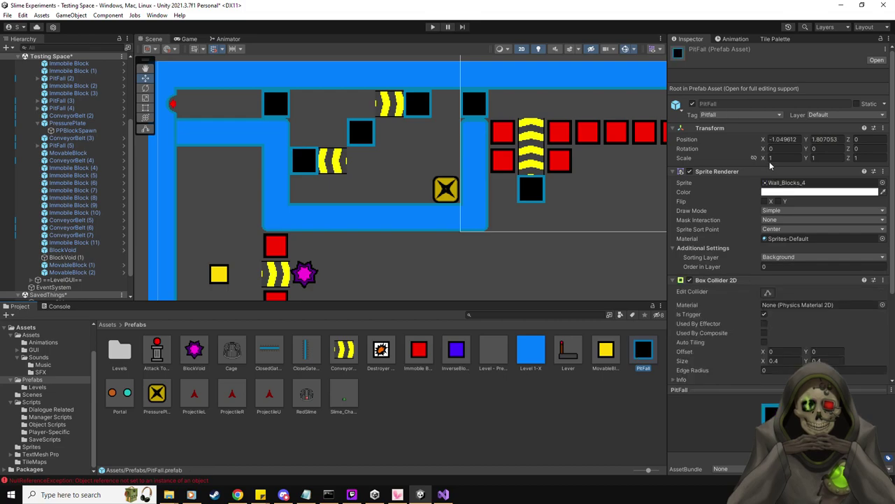
text(0)
key(Tab)
text(0)
Set the Lever and Immobile Block prefabs' positions to X 0, Y 0.
click(568, 350)
text(0)
key(Tab)
text(0)
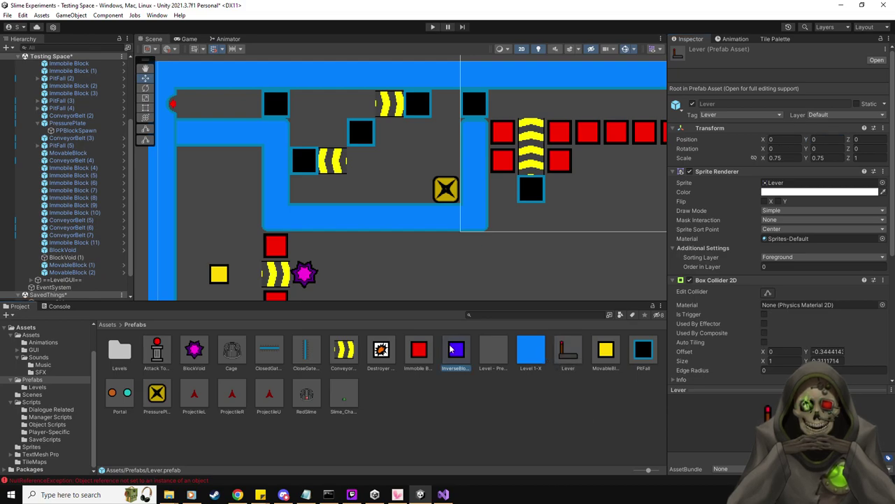
click(420, 349)
click(822, 139)
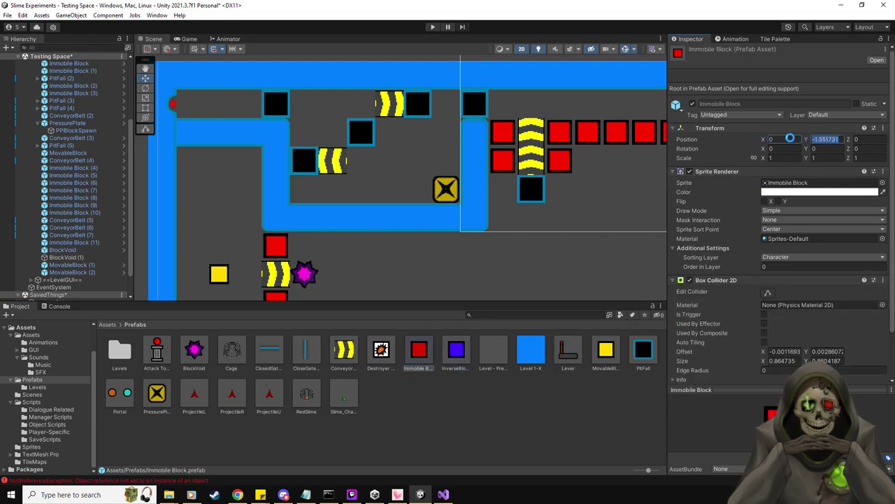
Set the Destroyer Block prefab's position to X 0, Y 0.
click(381, 351)
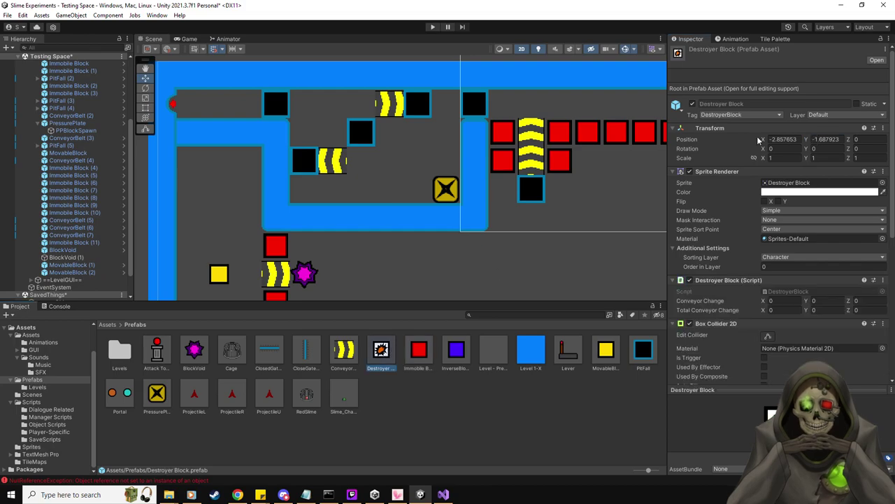
click(782, 139)
text(0)
key(Tab)
text(0)
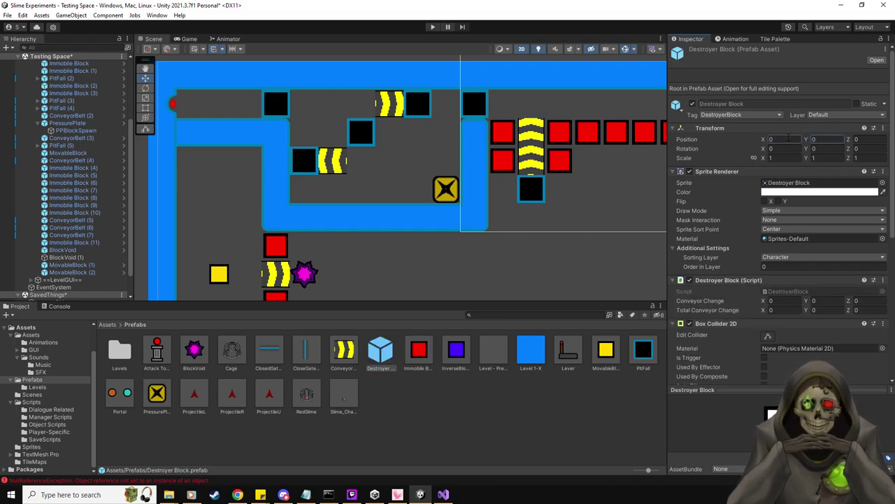
Recheck the MovableBlock prefab and set the ConveyorBelt prefab's position to X 0, Y 0.
click(605, 355)
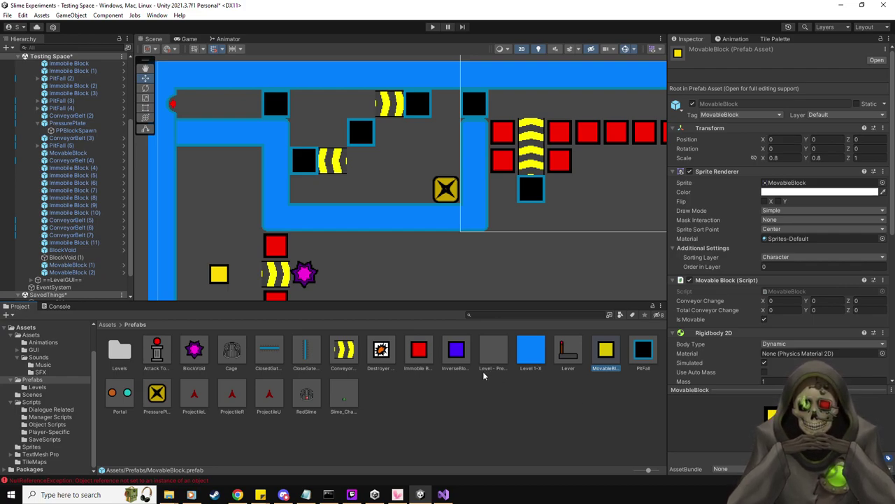
click(350, 353)
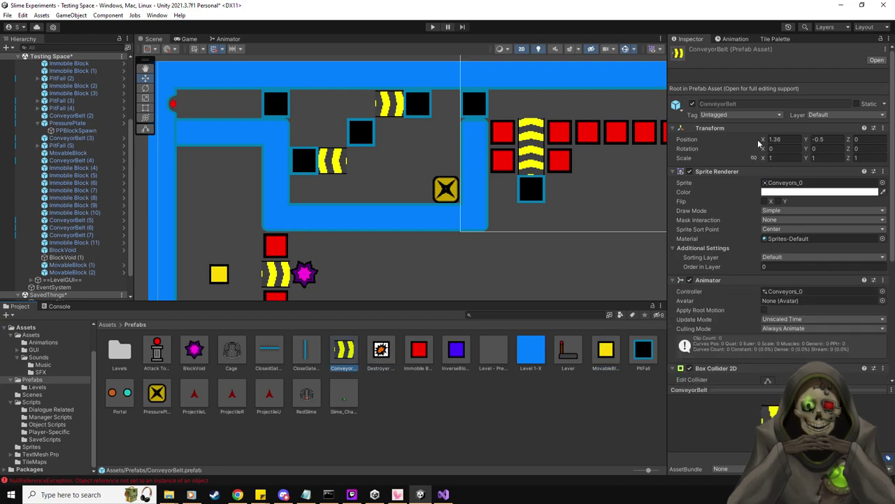
key(Tab)
text(0)
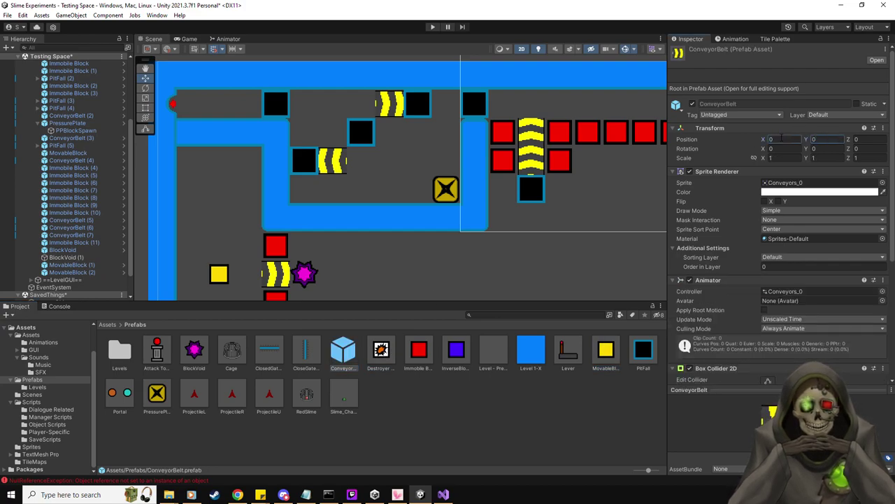
Set the position of both closed-gate prefabs, BlockVoid, the red-topped attack prefab and the pressure plate prefab together to X 0, Y 0.
click(305, 352)
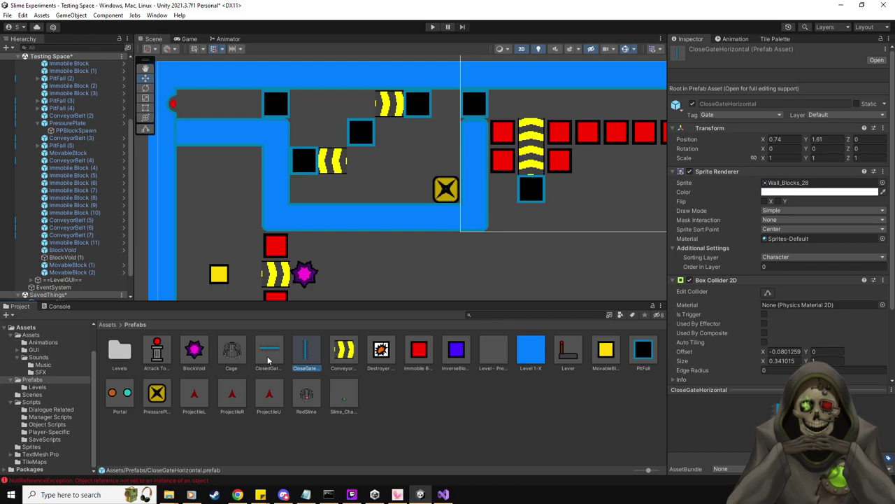
ctrl+click(268, 358)
ctrl+click(195, 352)
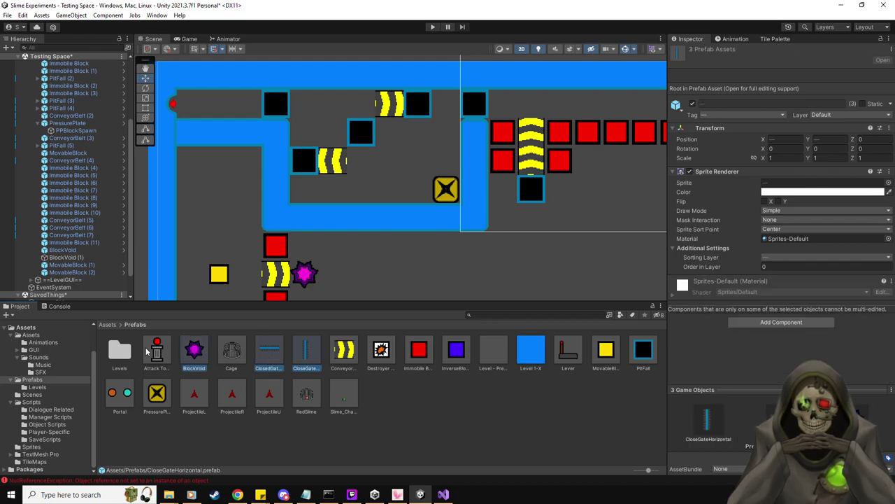
ctrl+click(155, 354)
ctrl+click(159, 395)
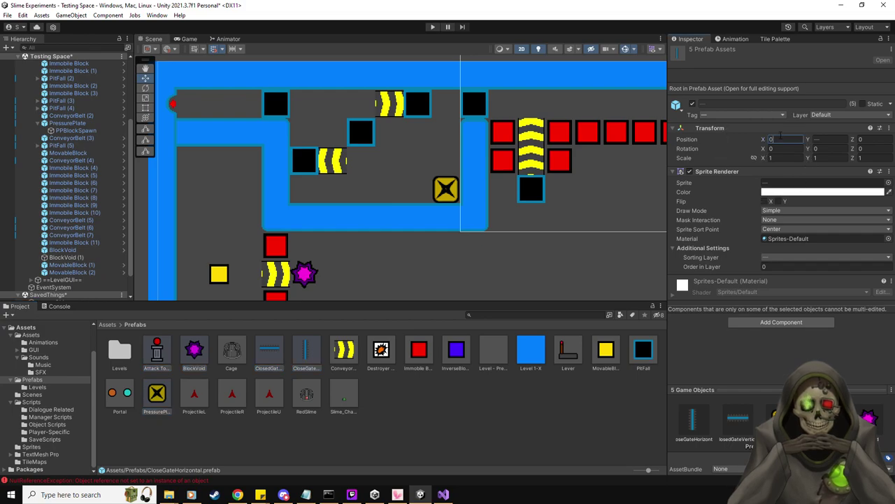
key(Tab)
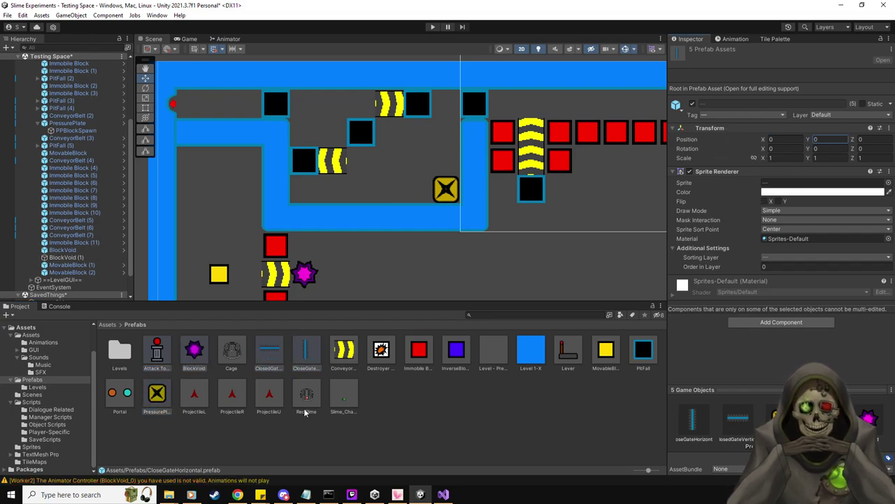
Set the RedSlime and Slime_Character prefabs' positions to X 0, Y 0.
click(306, 400)
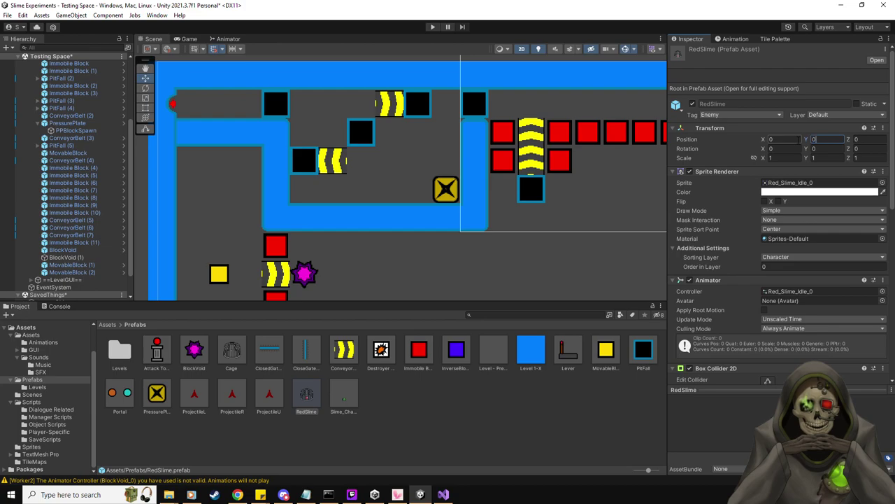
click(333, 400)
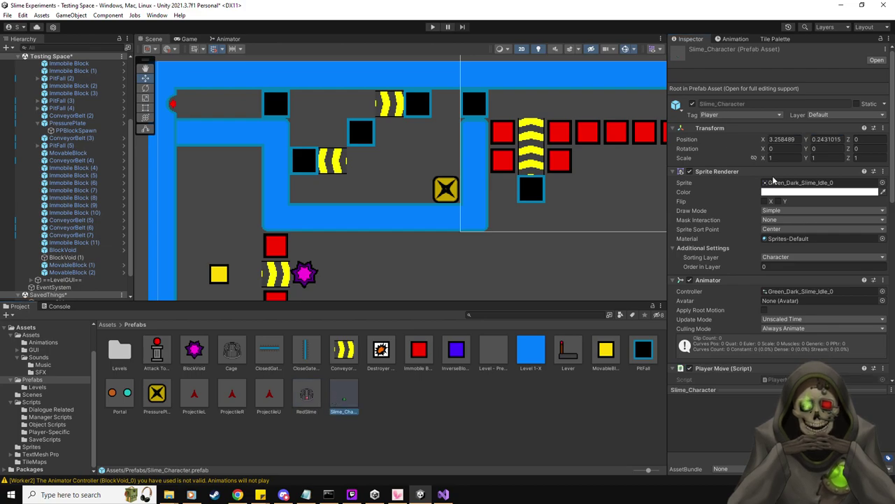
click(794, 129)
click(792, 129)
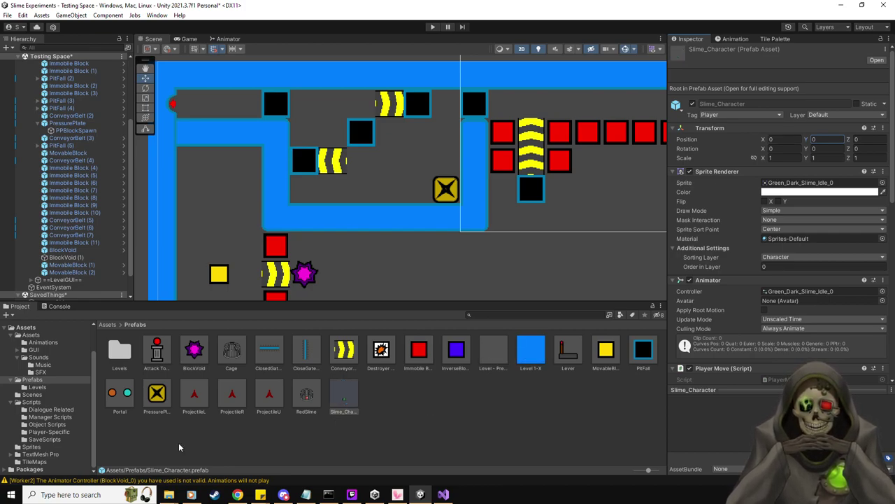
Check the Portal prefab's position and set the ProjectileL, ProjectileR and ProjectileU prefabs together to X 0, Y 0.
click(120, 394)
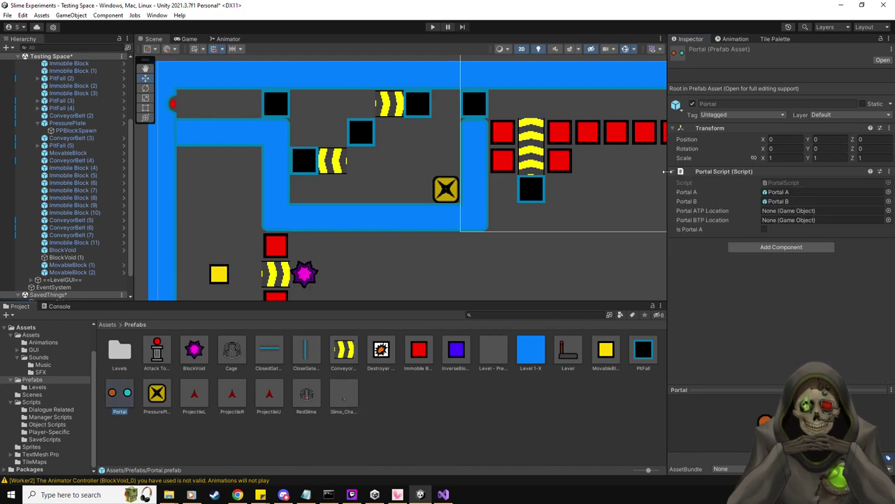
click(195, 395)
shift+click(260, 397)
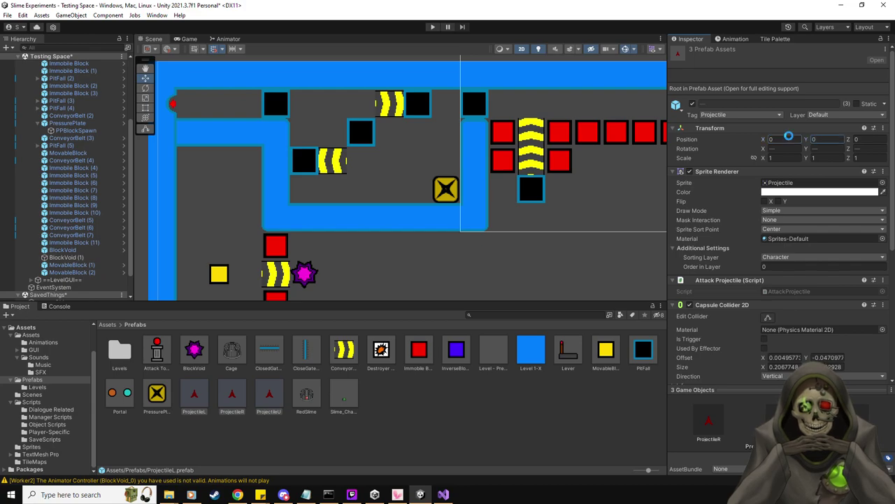
Set the Cage prefab's position to X 0, Y 0, Z 0.
click(231, 352)
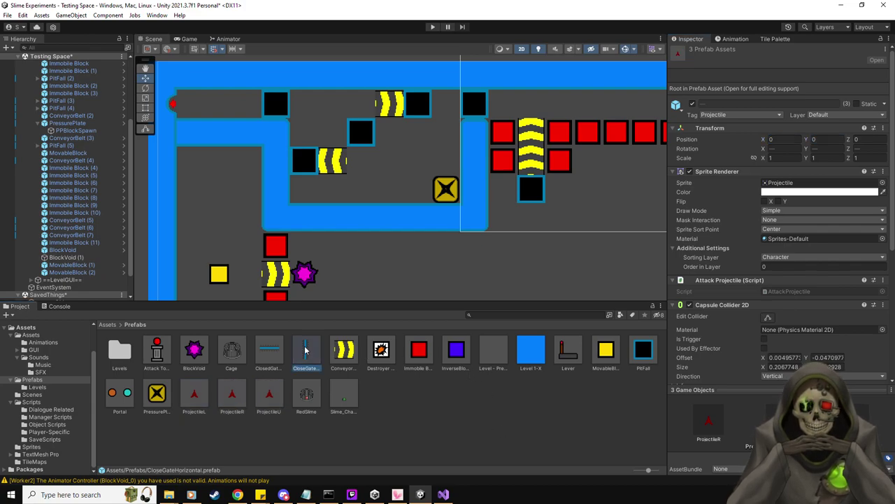
click(796, 139)
key(Tab)
text(0)
key(Tab)
text(0)
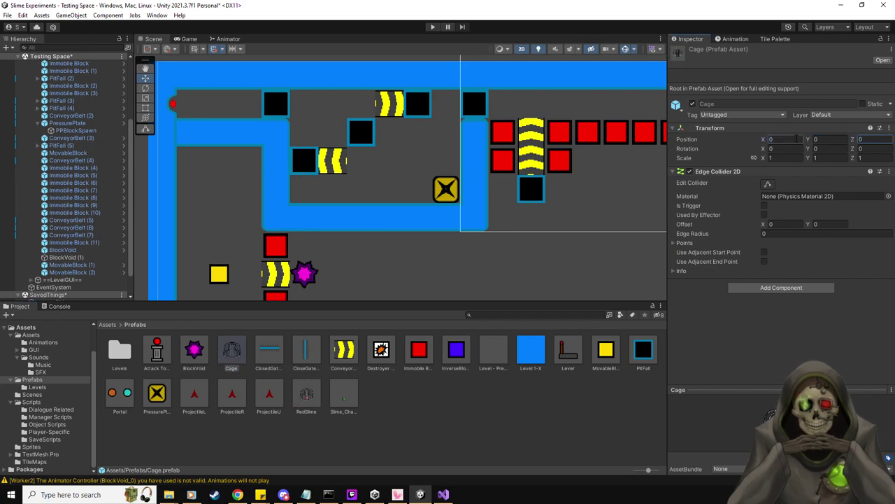
Go through the prefabs from Attack Tower to Slime_Character and check that each Transform position is zeroed.
click(158, 350)
key(Right)
key(Right)
key(Right)
key(Right)
key(Right)
key(Right)
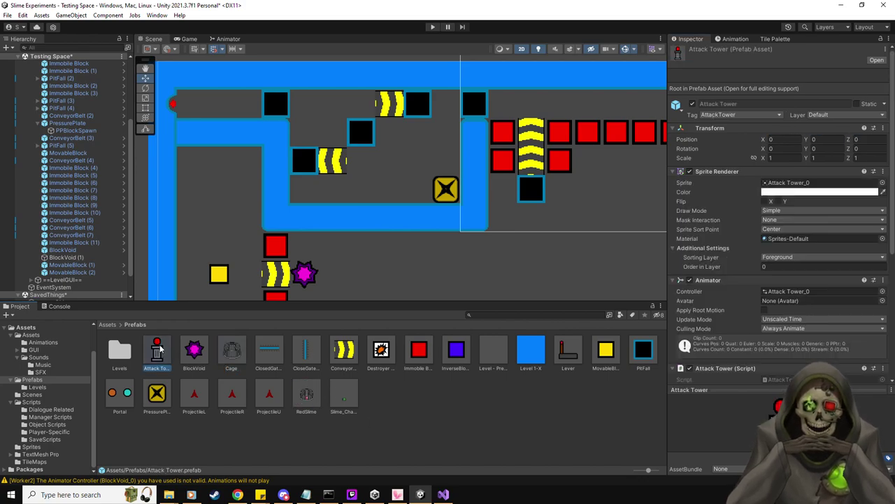
key(Right)
key(Right)
key(Right)
key(Right)
key(Right)
key(Right)
key(Right)
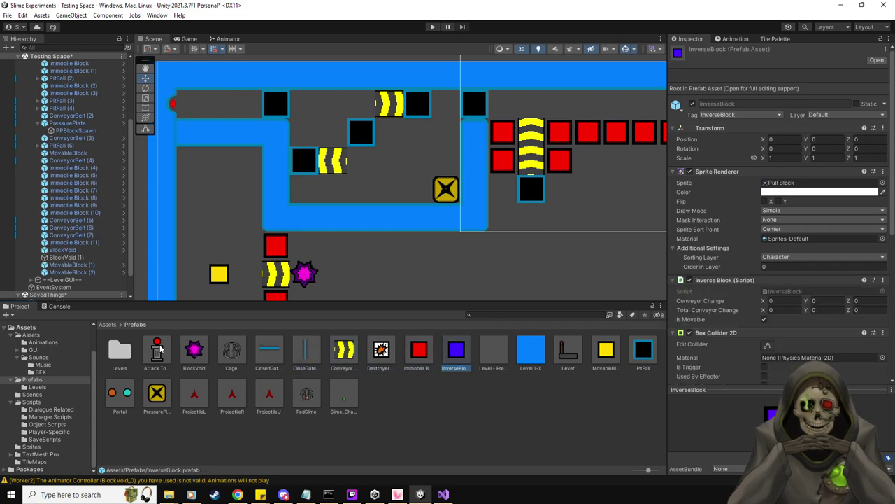
key(Right)
key(Right)
key(Right)
key(Right)
key(Right)
key(Right)
key(Right)
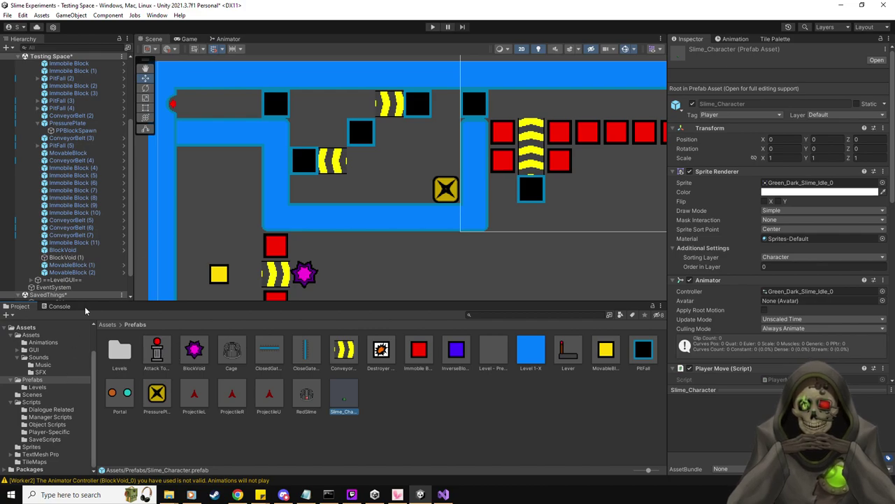
Run the game, reposition the slime clone to X -0.5, Y 4 in the scene, and walk it onto the pressure plate.
click(432, 27)
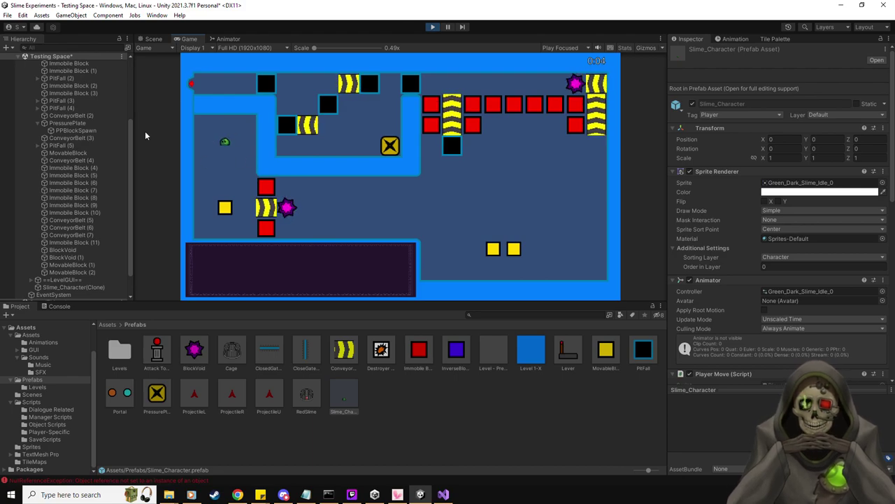
click(82, 288)
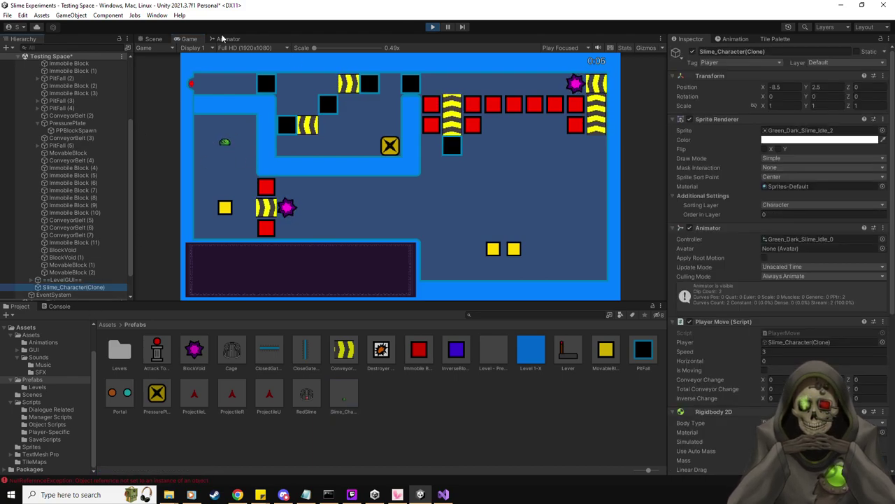
click(153, 39)
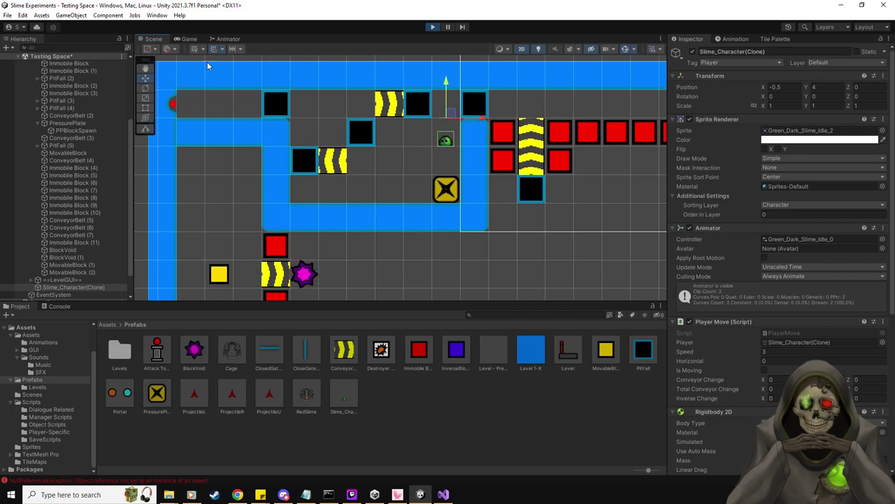
click(189, 38)
key(Down)
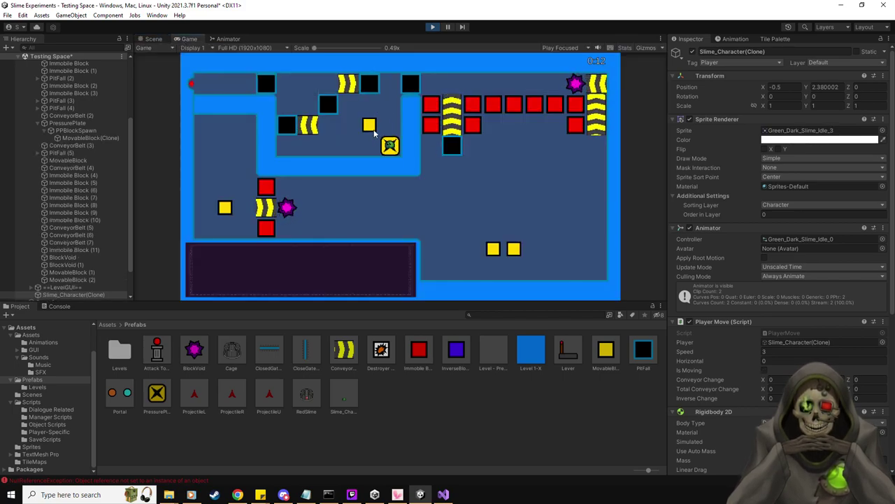
key(Up)
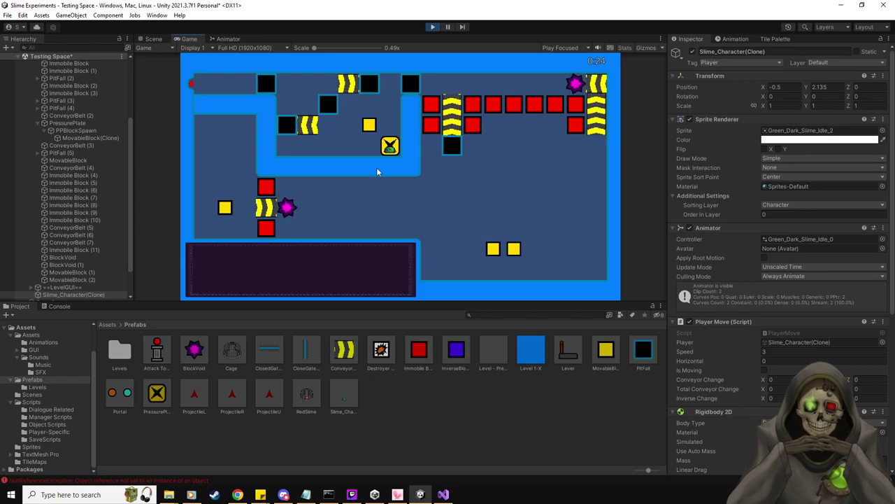
Check the block-spawning code of PressurePlateScript in Visual Studio and return to the running game in Unity.
key(alt+Tab)
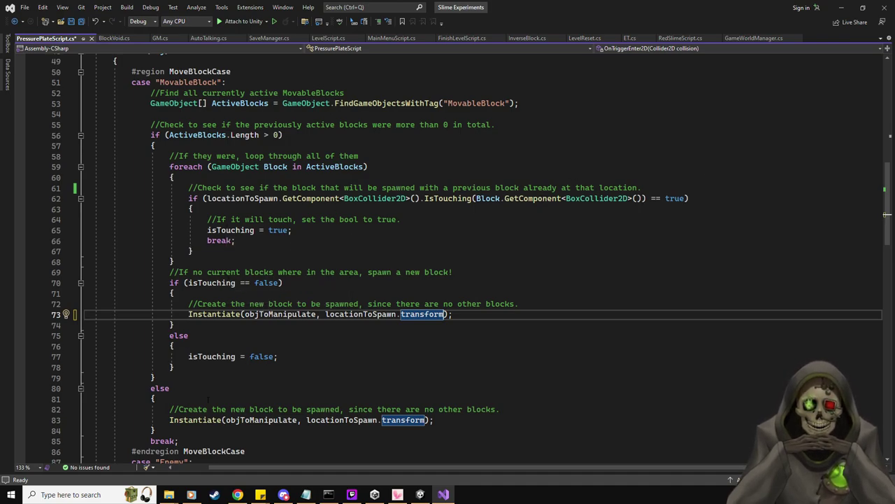
double_click(542, 8)
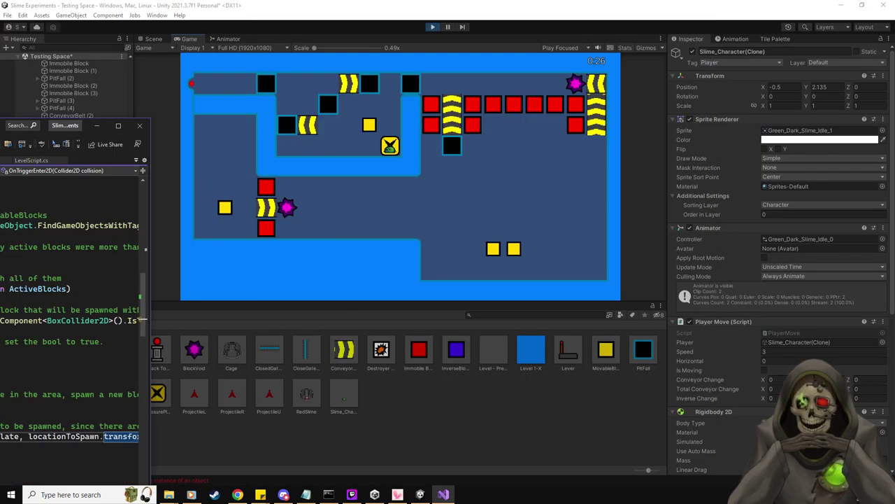
click(326, 87)
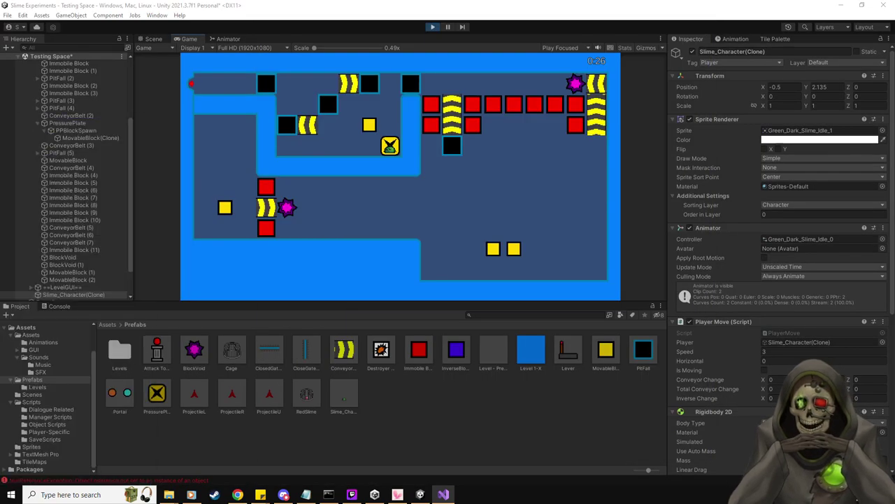
click(363, 3)
Push the spawned movable block left with the slime and step back onto the pressure plate to test another spawn.
click(390, 193)
key(Up)
key(Left)
key(Right)
key(Right)
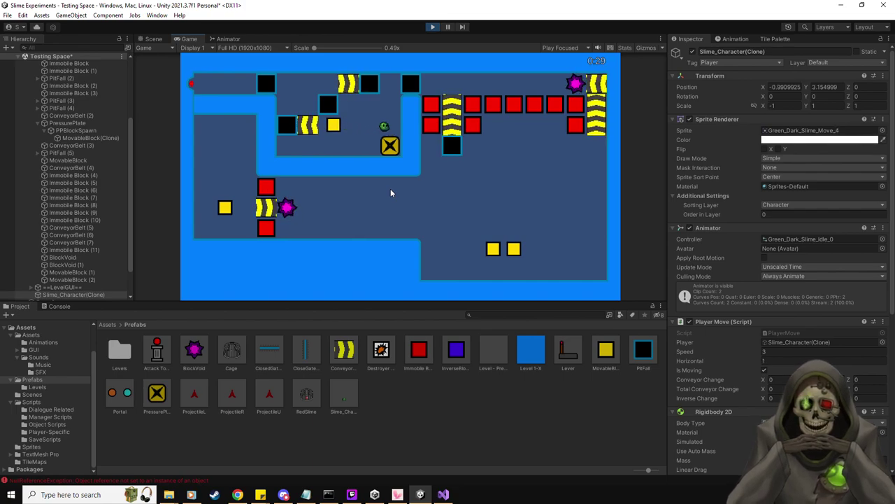
key(Down)
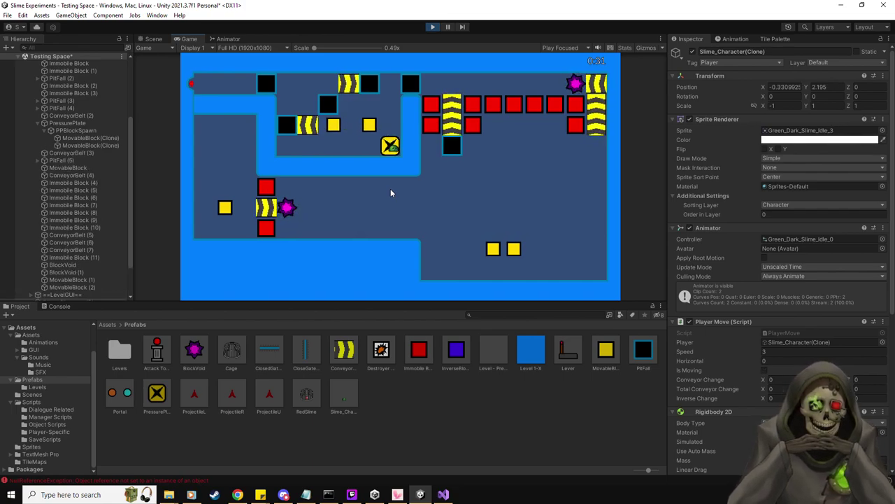
Push the two spawned blocks toward the lower conveyor and into the two nearest pitfalls.
key(Up)
key(Left)
key(Left)
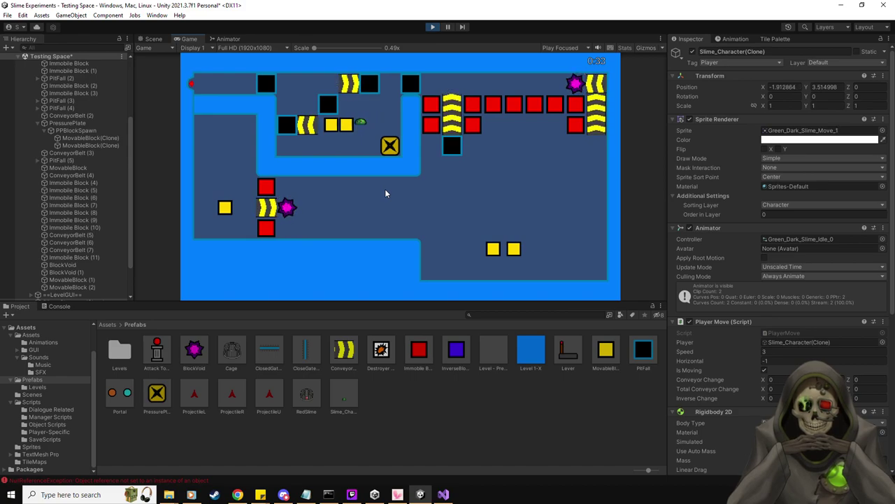
key(Down)
key(Up)
key(Right)
key(Right)
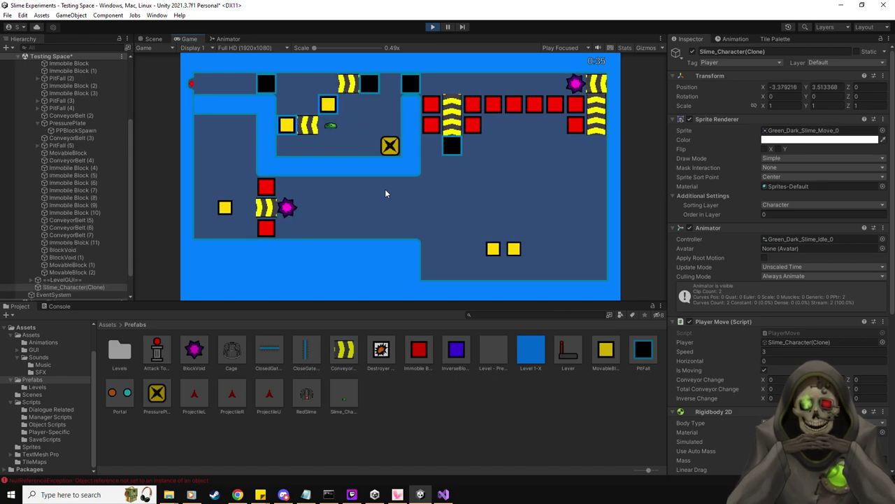
Spawn more blocks from the pressure plate and push one into the pitfall beside the upper conveyor.
key(Down)
key(Left)
key(Right)
key(Right)
key(Down)
key(Up)
key(Left)
key(Down)
key(Left)
key(Left)
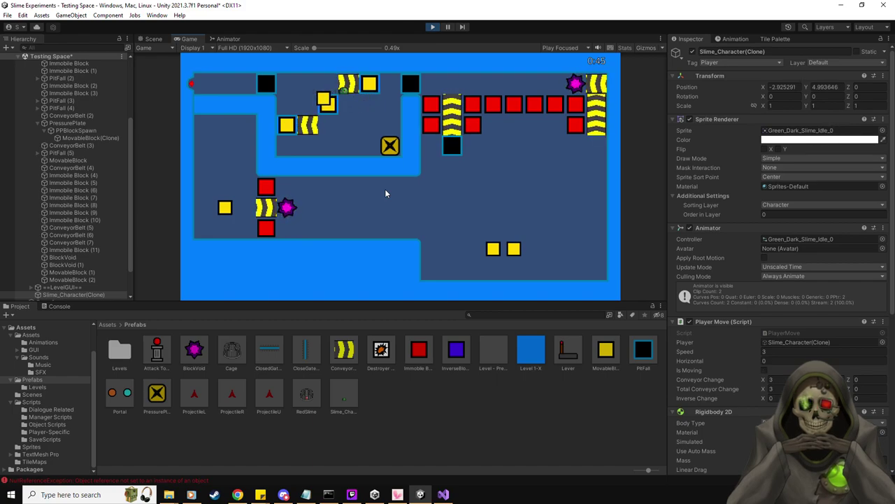
Push the loose block to the left of the upper conveyor and test the slime's movement around that belt.
key(Up)
key(Left)
key(Down)
key(Right)
key(Up)
key(Right)
key(Up)
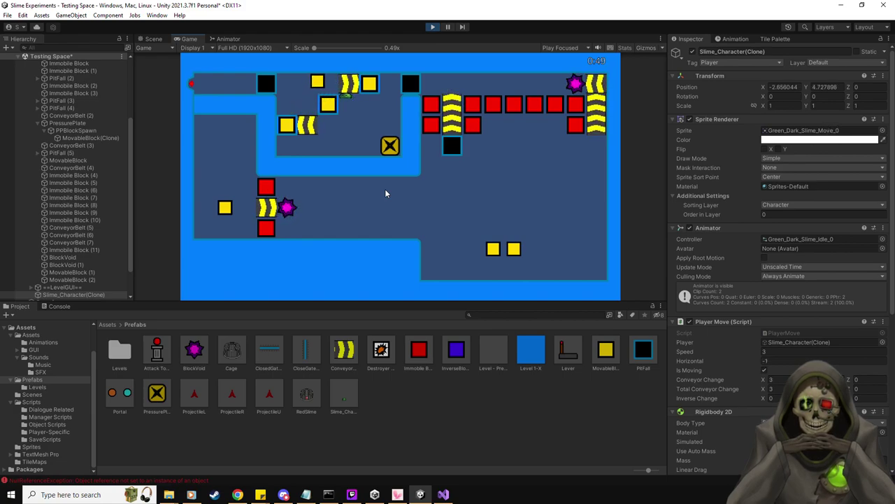
key(Left)
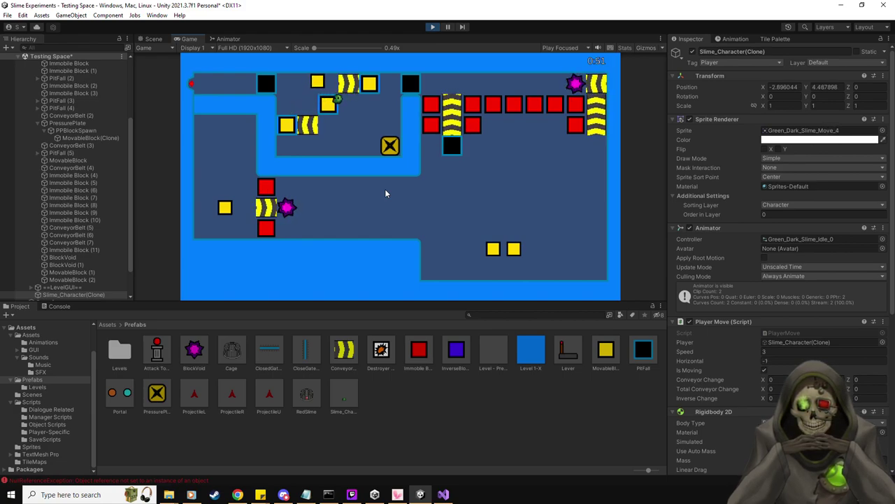
key(Down)
key(Right)
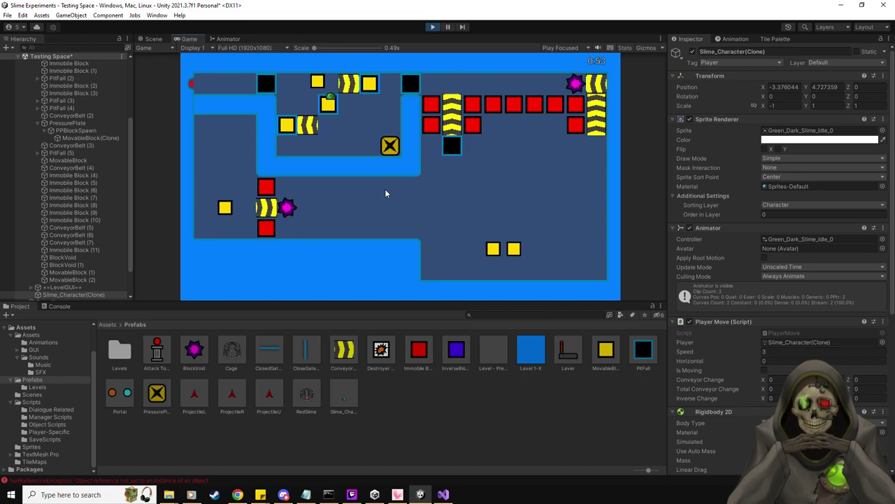
Spawn another block, push it around the filled middle pitfall near the upper conveyor, and stop the play test.
key(Left)
key(Down)
key(Right)
key(Up)
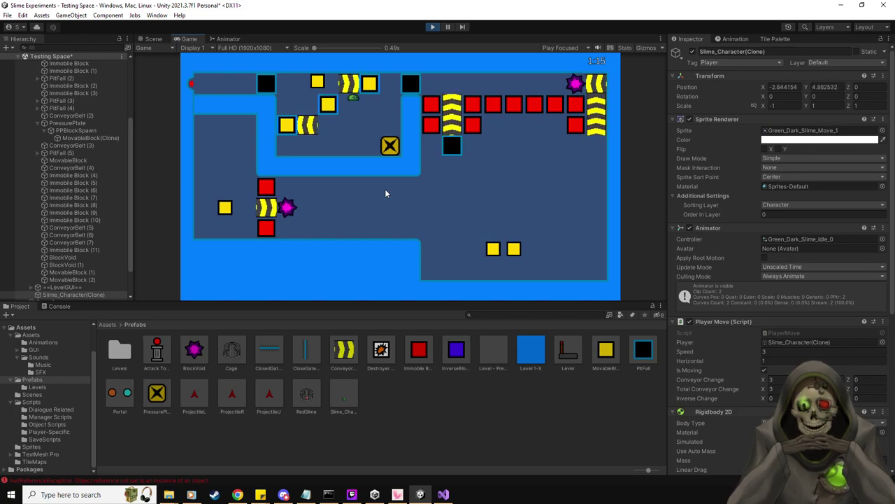
key(Left)
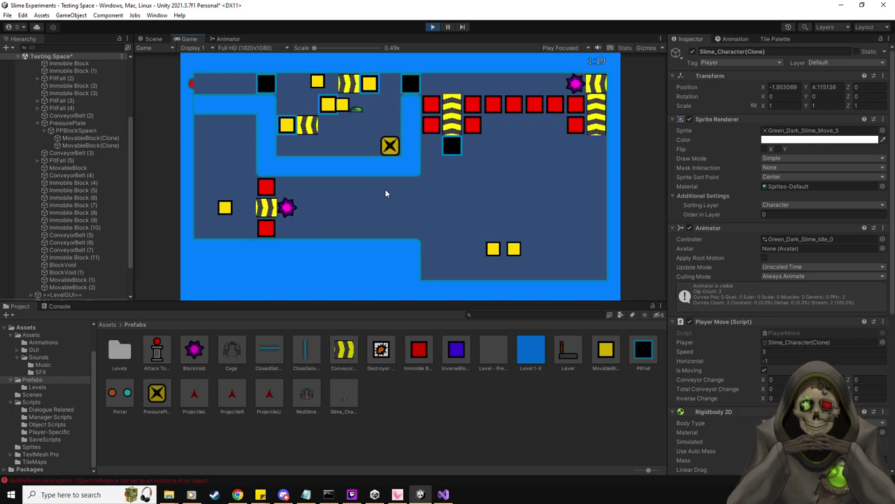
key(Left)
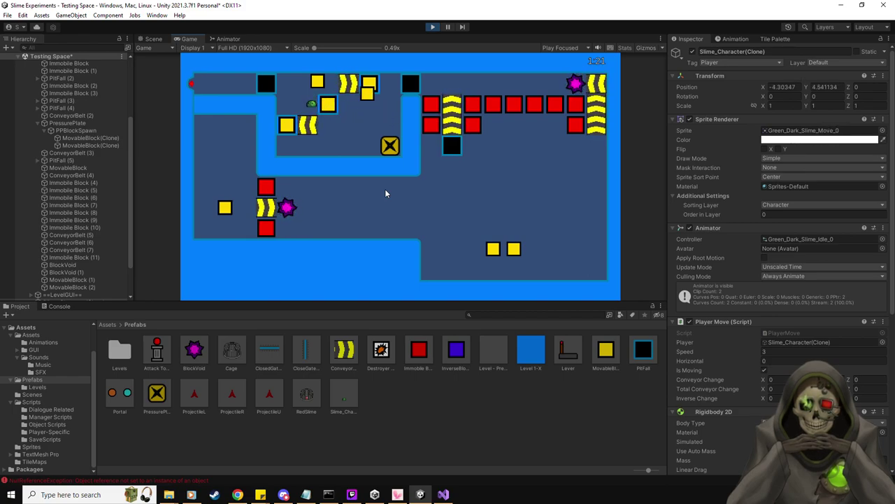
click(433, 27)
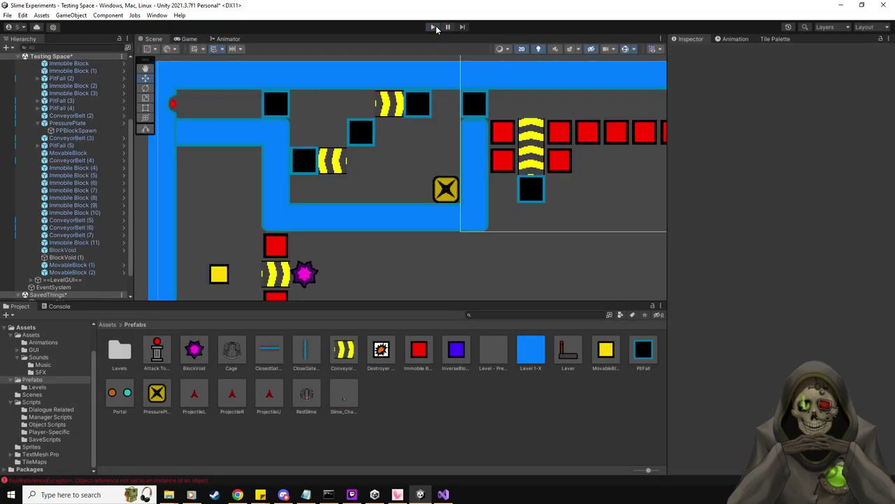
Find ConveyorBelt (3) and ConveyorBelt (2) among the scene objects, edit the Force value of each, and save the scene.
click(70, 227)
key(Up)
key(Up)
key(Up)
key(Up)
key(Up)
key(Up)
key(Up)
key(Up)
key(Up)
key(Up)
key(Up)
key(Up)
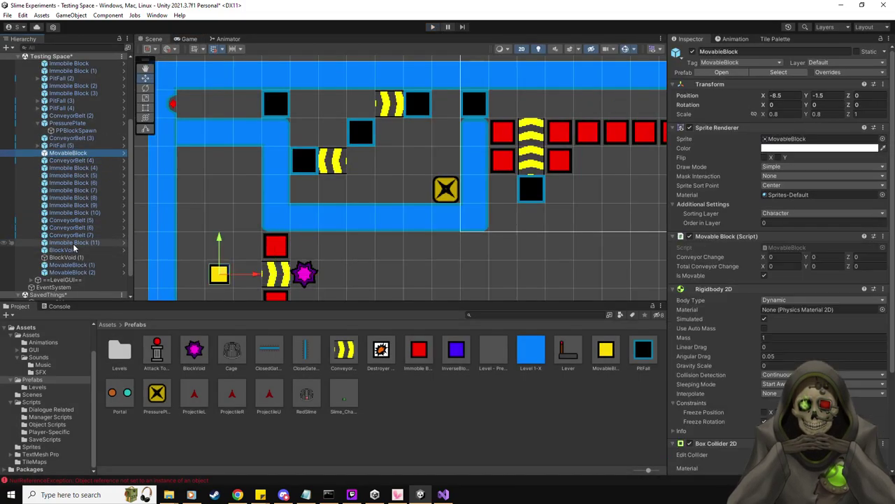
key(Up)
key(Up)
key(Down)
key(Down)
key(Down)
key(Up)
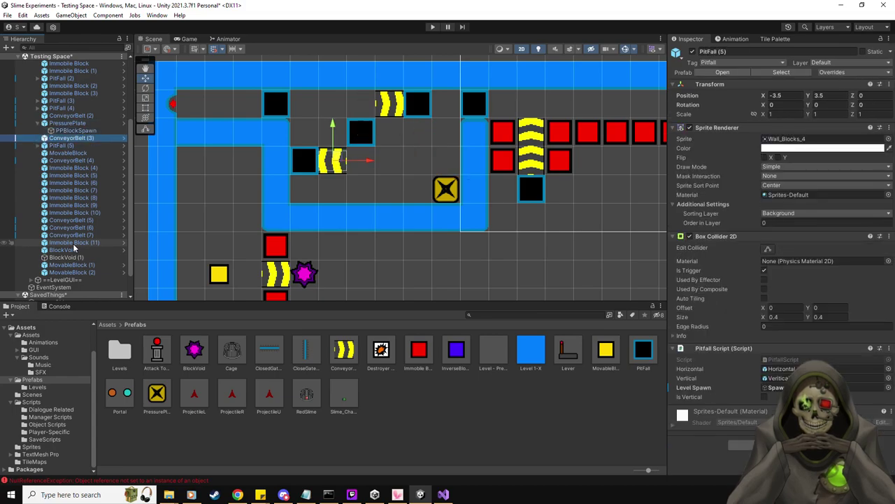
click(883, 457)
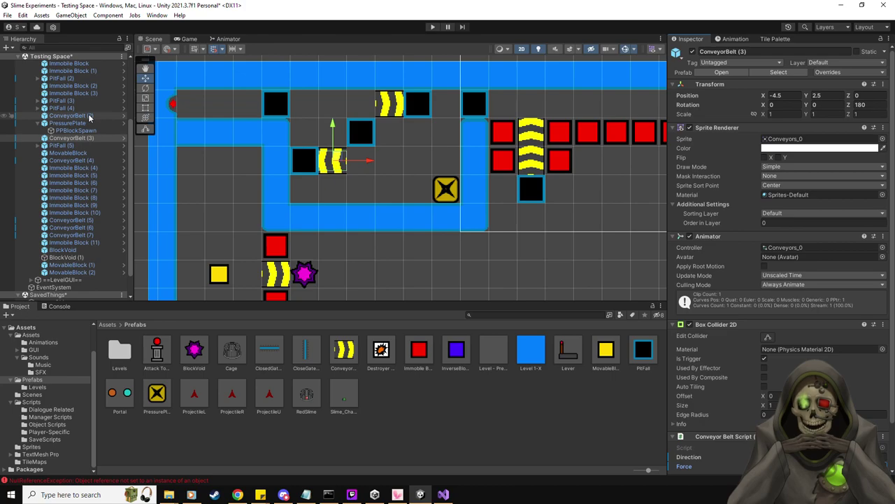
click(70, 116)
click(883, 466)
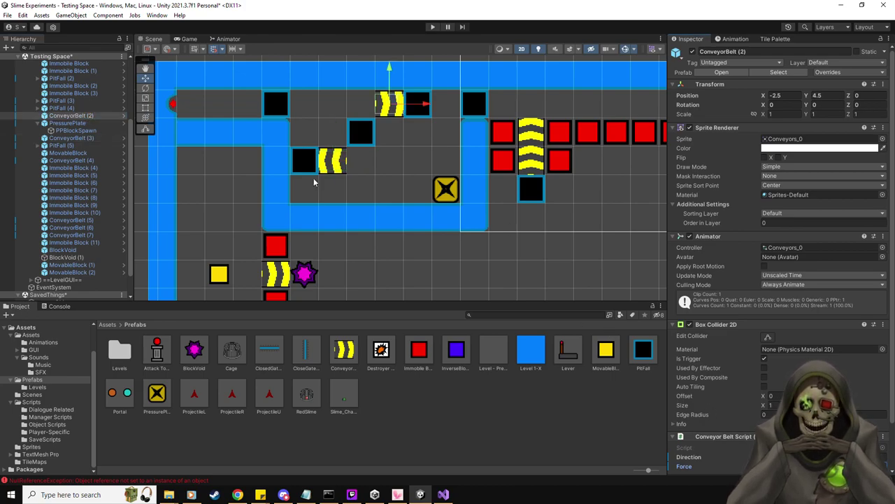
Fit the whole level in the scene view and collapse the PressurePlate object in the hierarchy.
scroll(313, 177, down, 2)
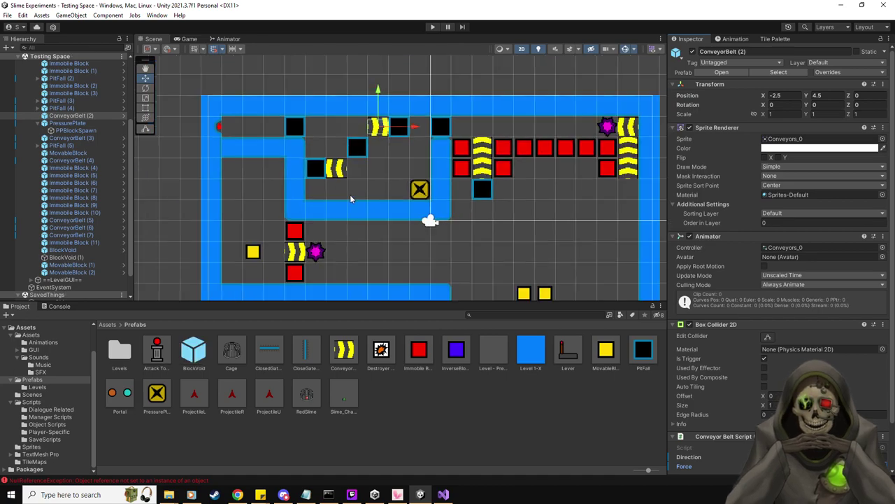
middle_drag(393, 176, 341, 130)
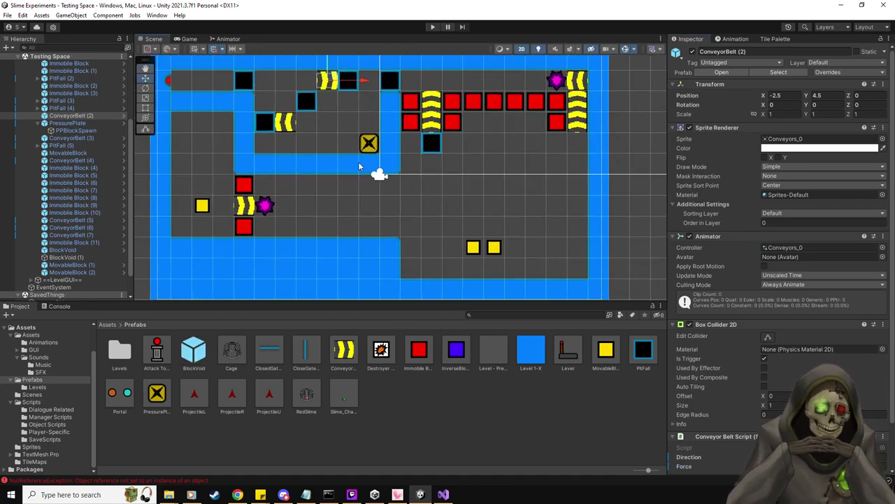
scroll(376, 175, down, 2)
middle_drag(375, 176, 386, 185)
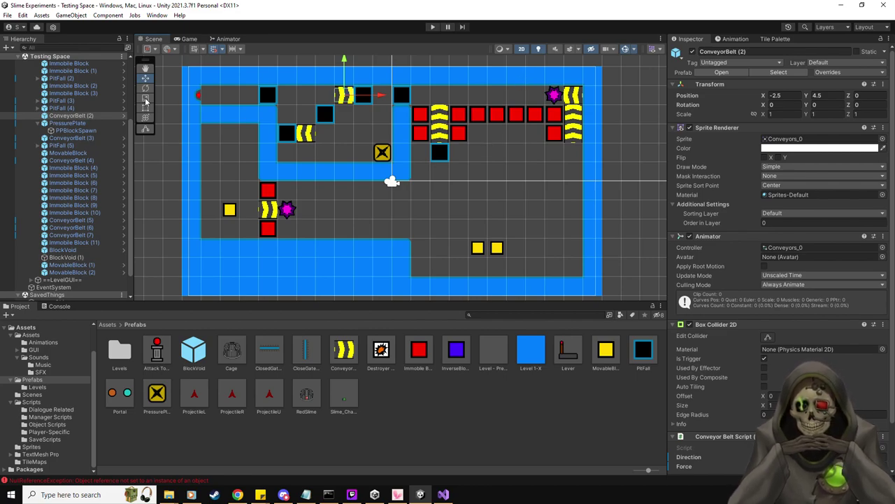
click(38, 124)
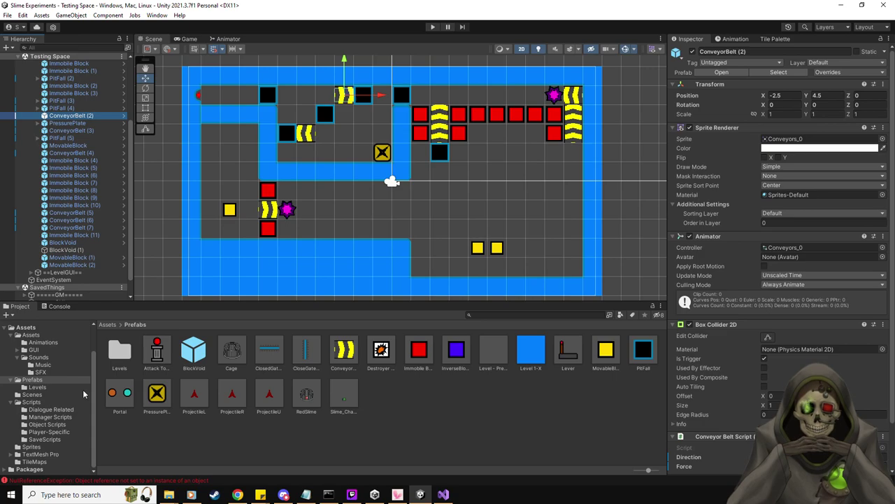
Clear the console messages, return to the prefab assets, and briefly run and stop the level.
click(55, 306)
click(8, 314)
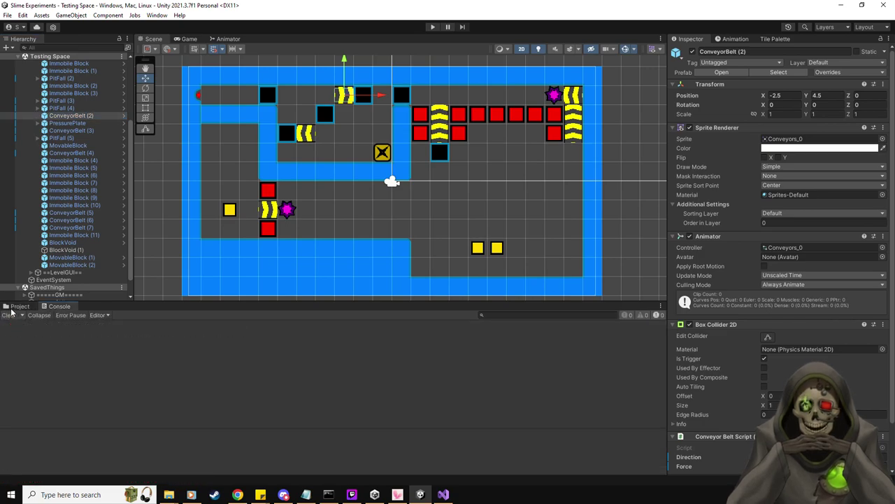
click(14, 307)
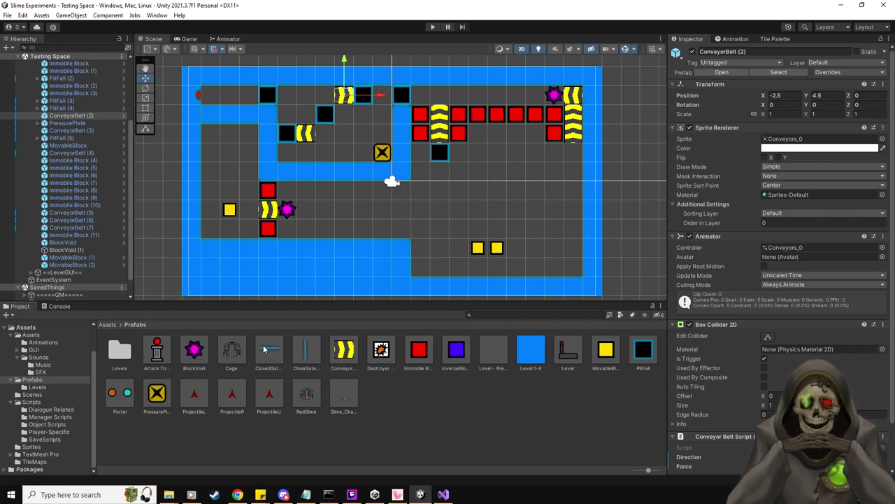
click(432, 27)
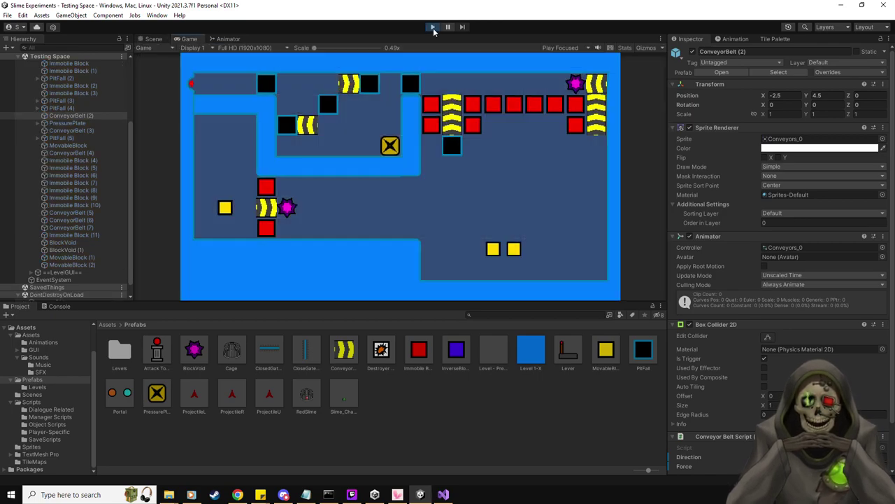
key(ctrl+p)
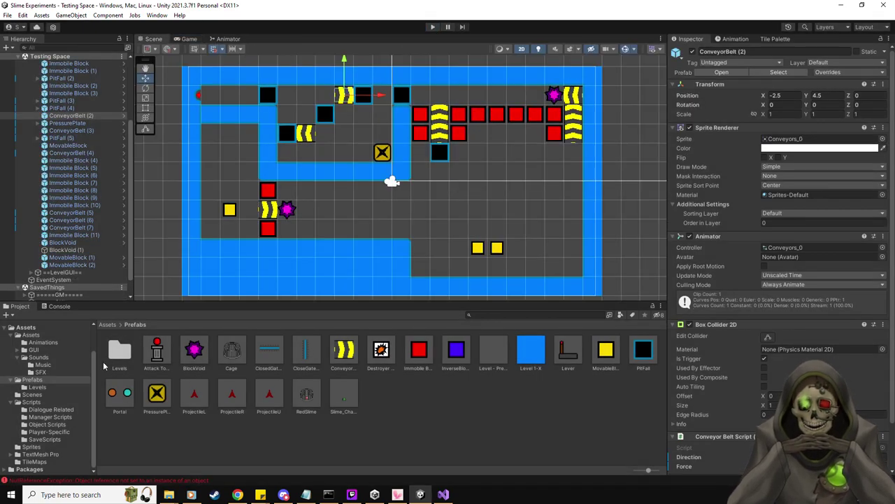
Examine the NullReferenceException entry in the console, toggling the error message filter off and back on.
click(62, 307)
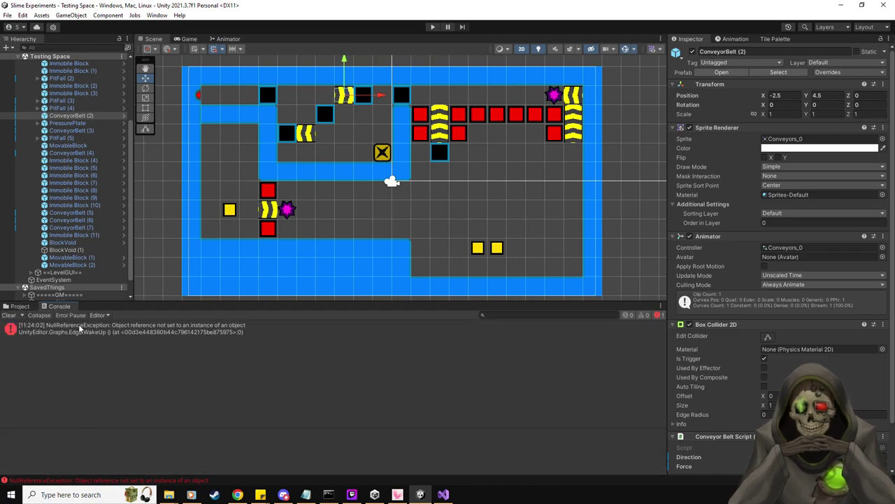
click(83, 330)
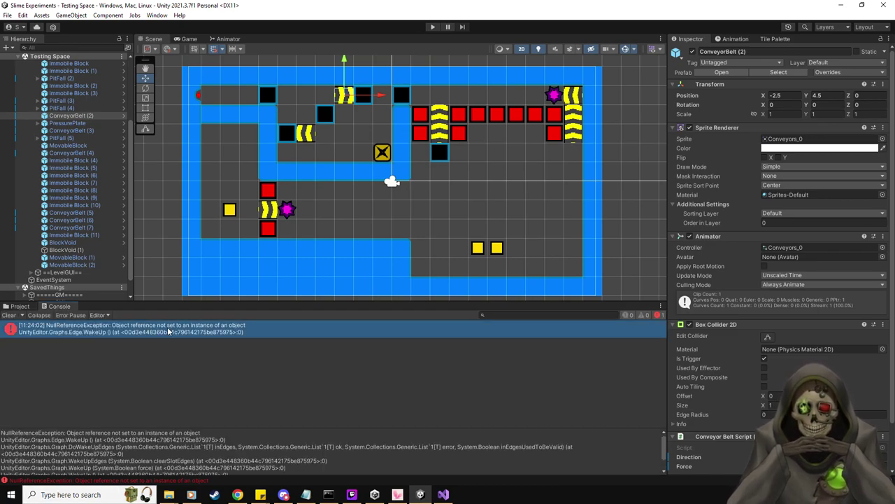
click(657, 315)
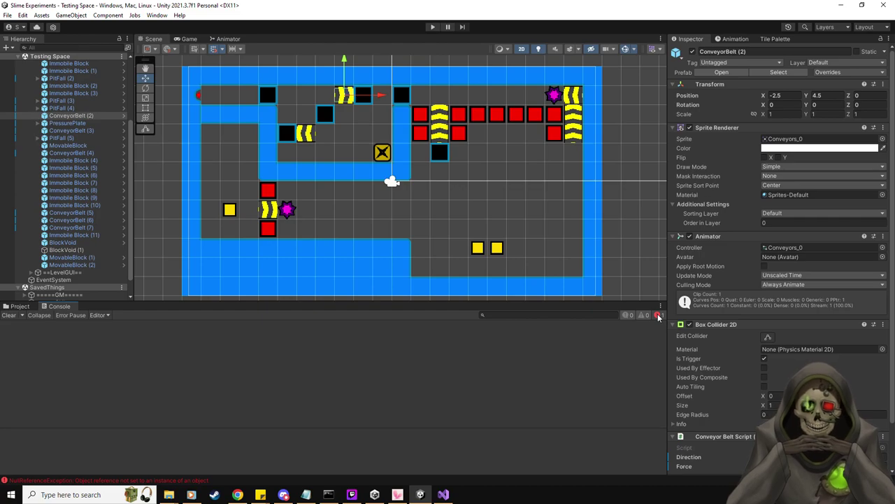
click(657, 316)
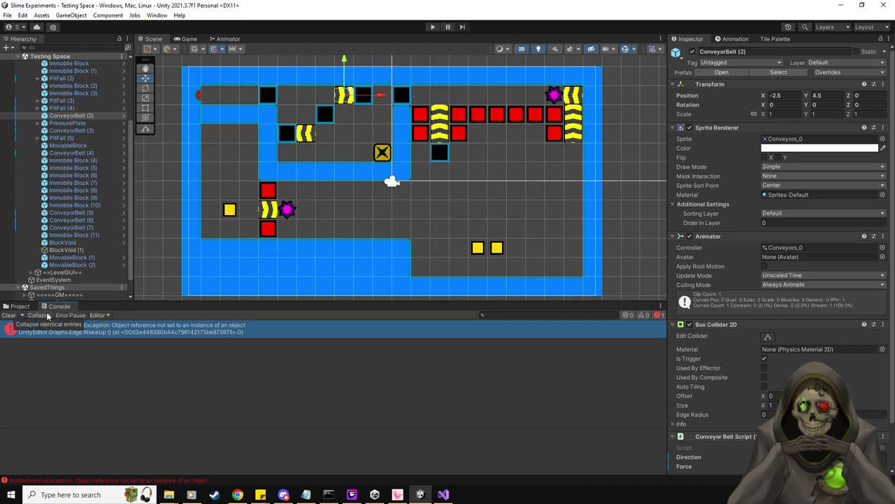
Check the console's log source and automatic clearing options, leaving them as they are, and clear the error entry.
click(105, 315)
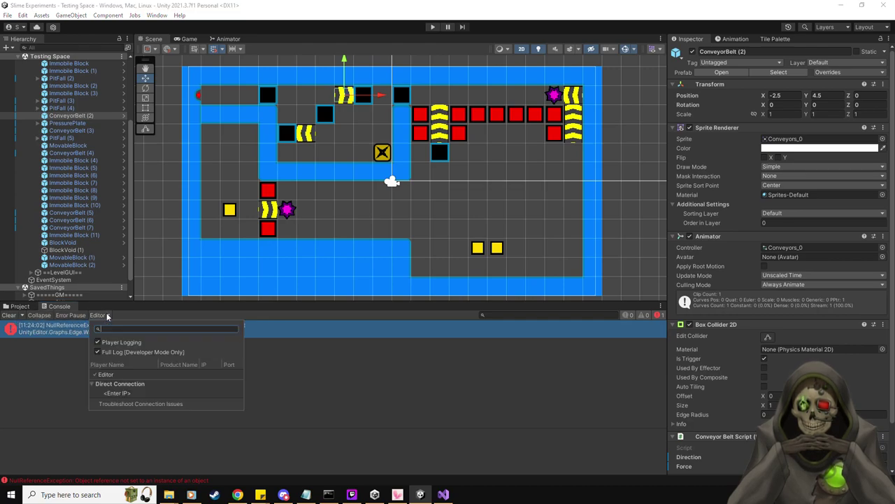
click(98, 373)
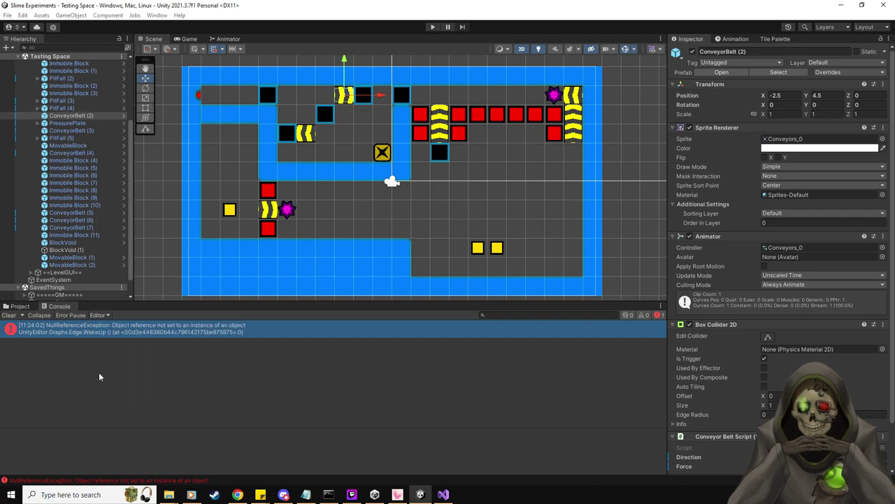
click(98, 316)
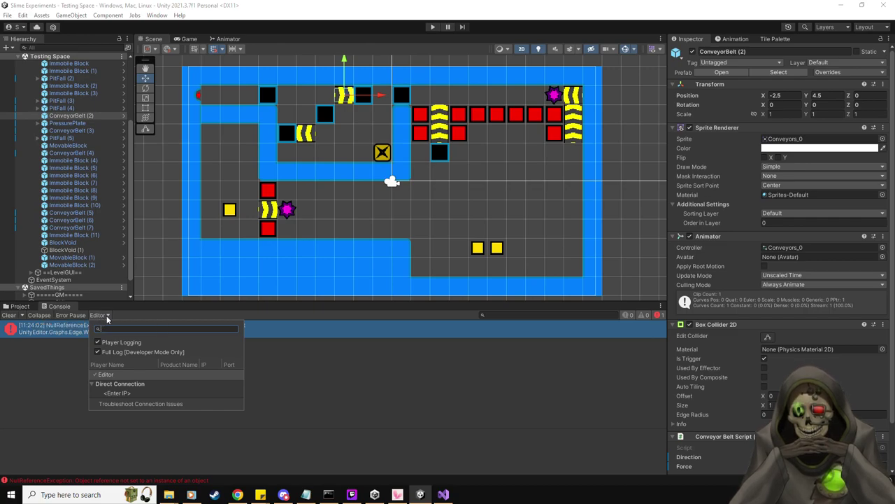
click(72, 391)
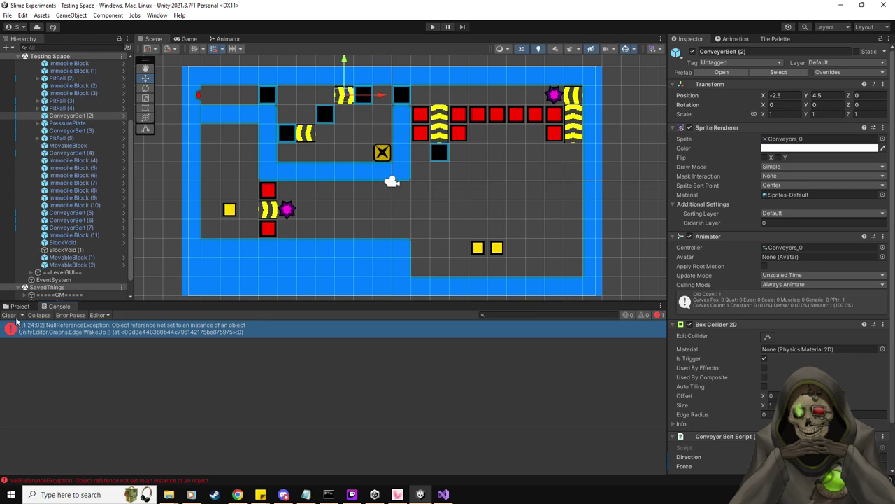
click(22, 316)
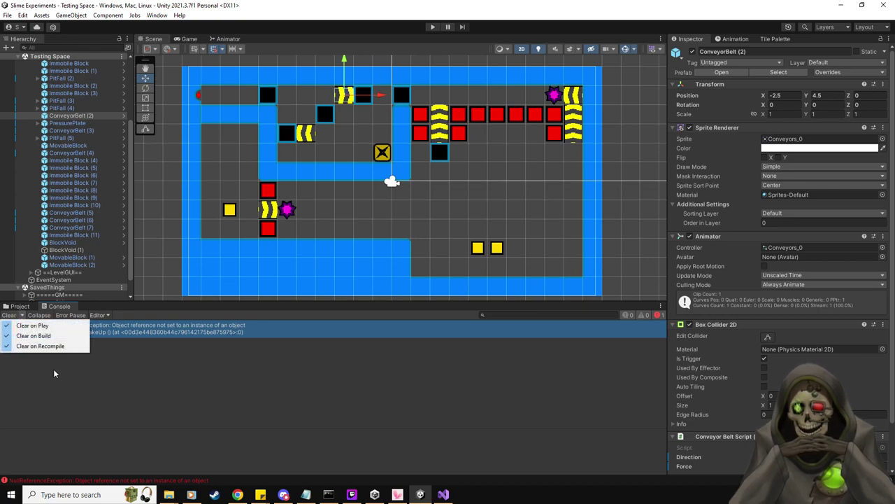
click(54, 373)
click(9, 315)
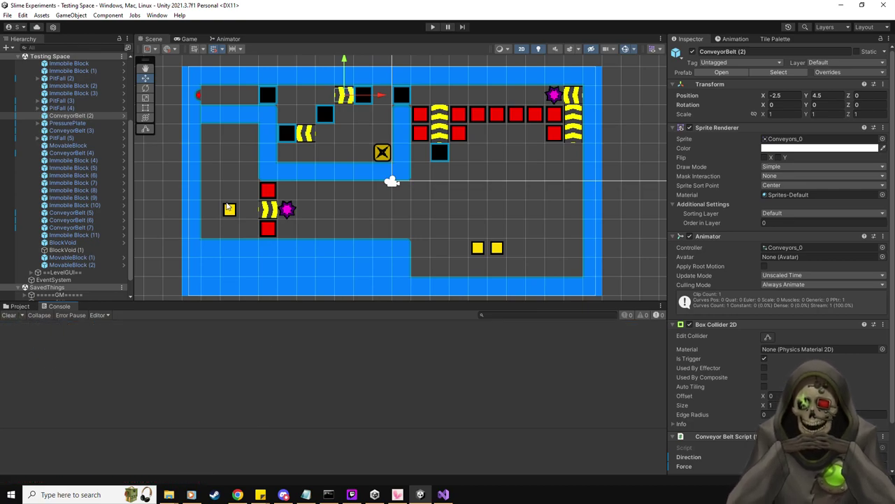
Move MovableBlock (2) into the corridor beside the lower-left BlockVoid, at X -3.5, Y -2.5.
click(361, 189)
middle_drag(362, 207, 304, 191)
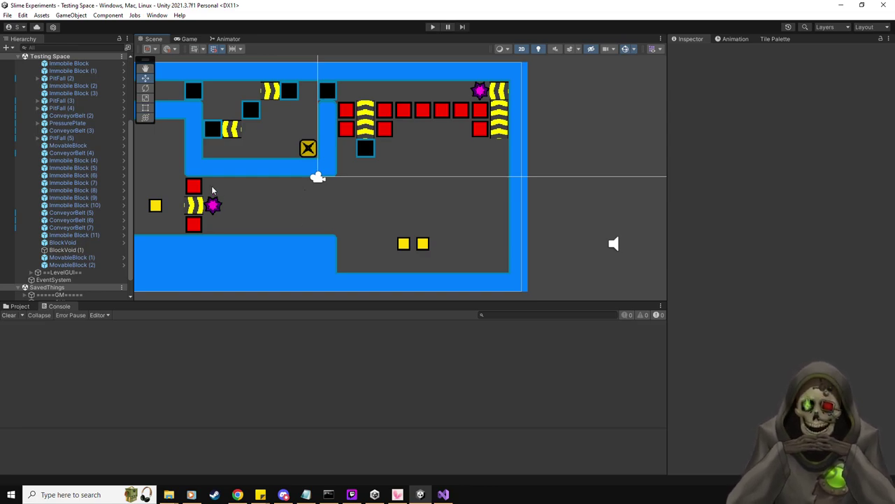
click(70, 265)
scroll(365, 242, up, 2)
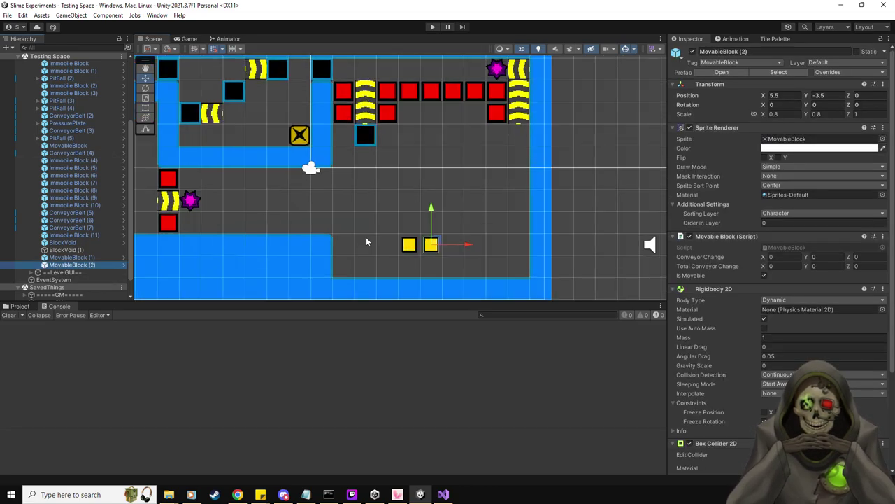
scroll(366, 241, up, 1)
drag(437, 244, 221, 217)
middle_drag(275, 230, 353, 219)
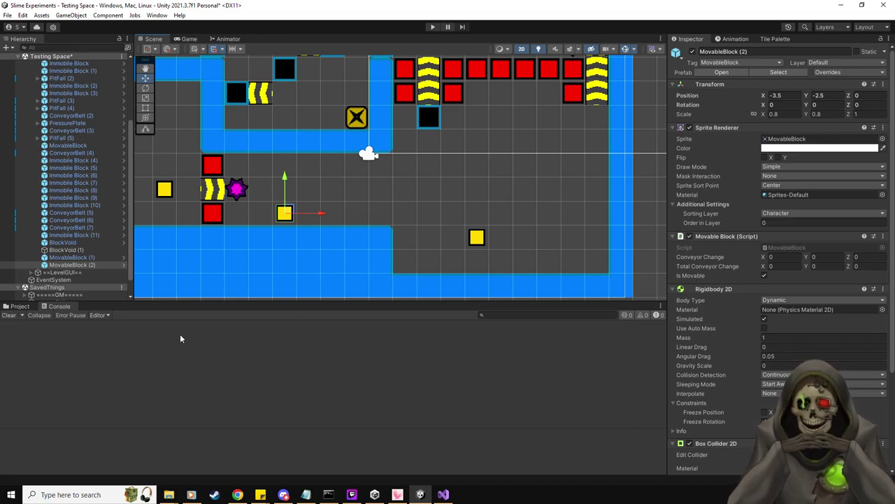
Place an Immobile Block prefab at X 2.5, Y -2.5 and move MovableBlock (1) to X 8.5, Y -3.5.
click(20, 306)
drag(418, 350, 429, 212)
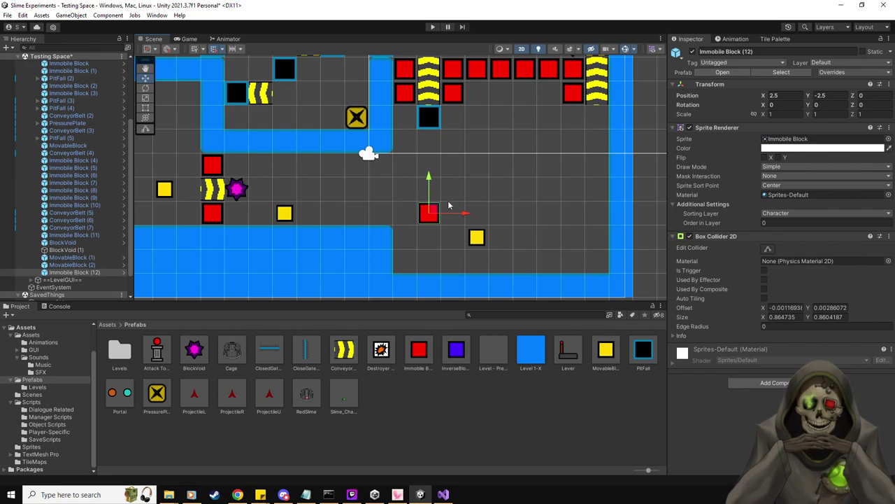
click(72, 265)
click(72, 257)
drag(482, 242, 573, 236)
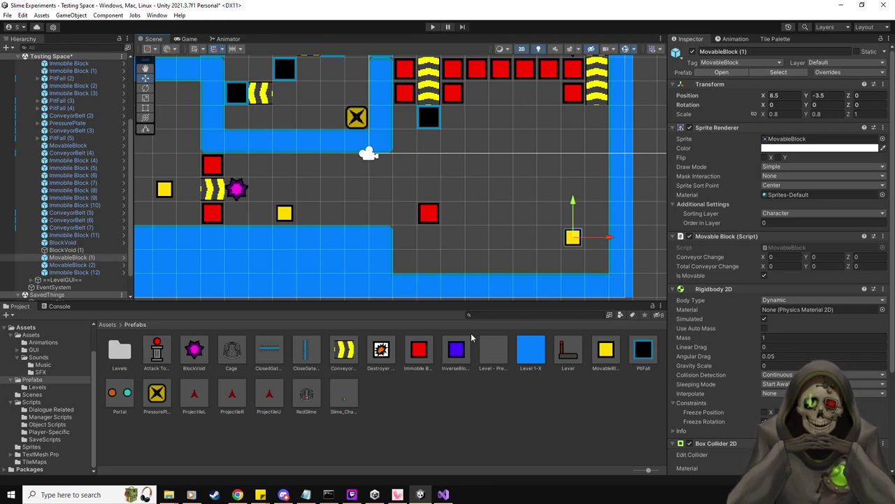
Add five Immobile Blocks to the level's right room, at about (8.5, 1.5), (4.5, 0.5), (5.5, 1.5), (5.5, -0.5) and (5.5, -3.5).
drag(421, 356, 574, 118)
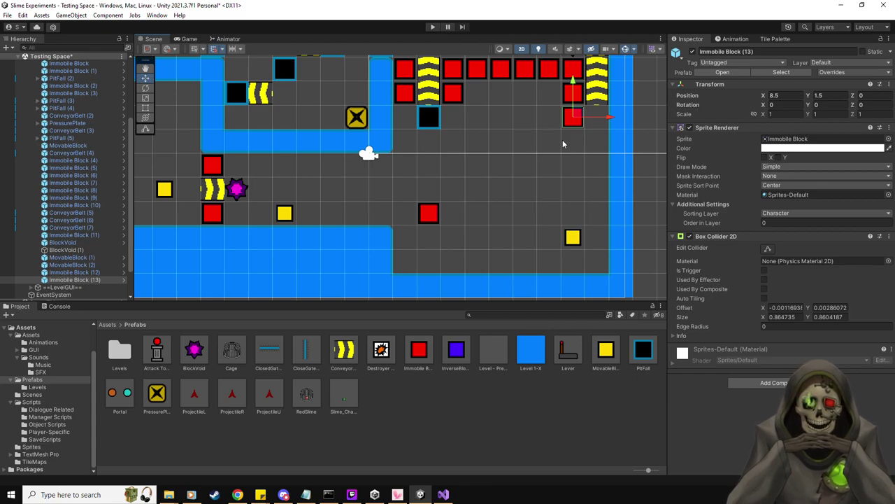
drag(427, 358, 500, 115)
key(ctrl+d)
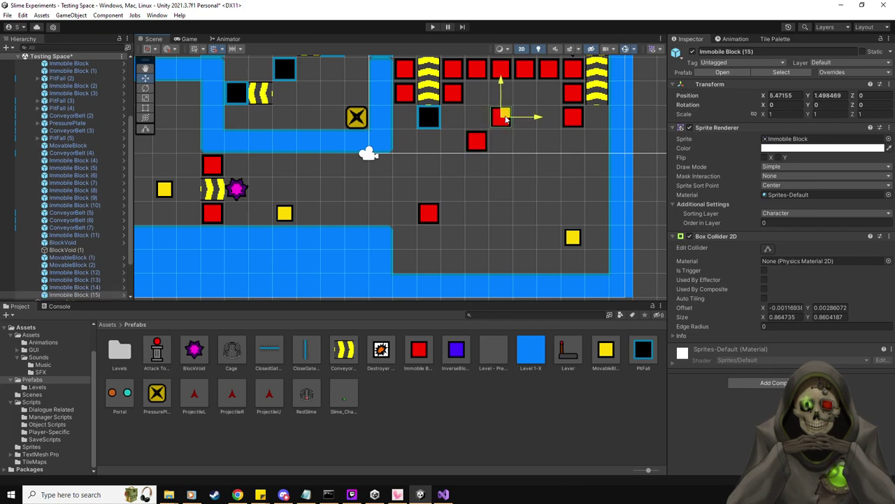
drag(419, 350, 500, 166)
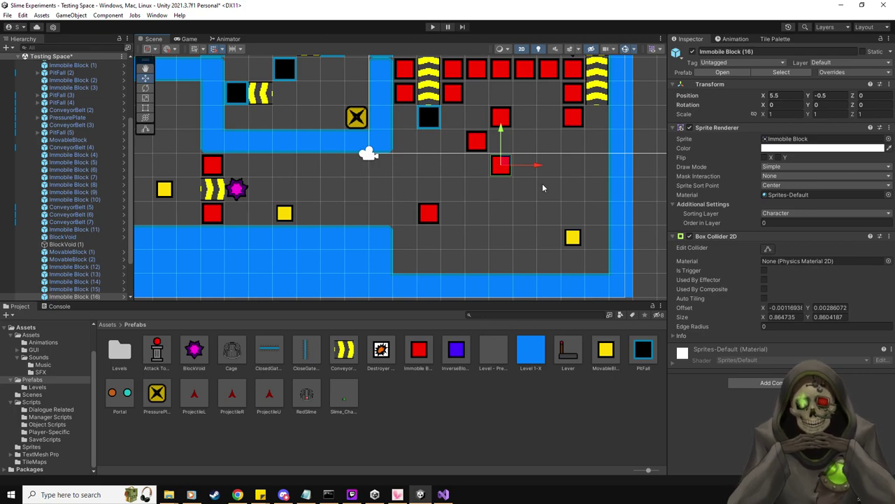
scroll(542, 187, down, 3)
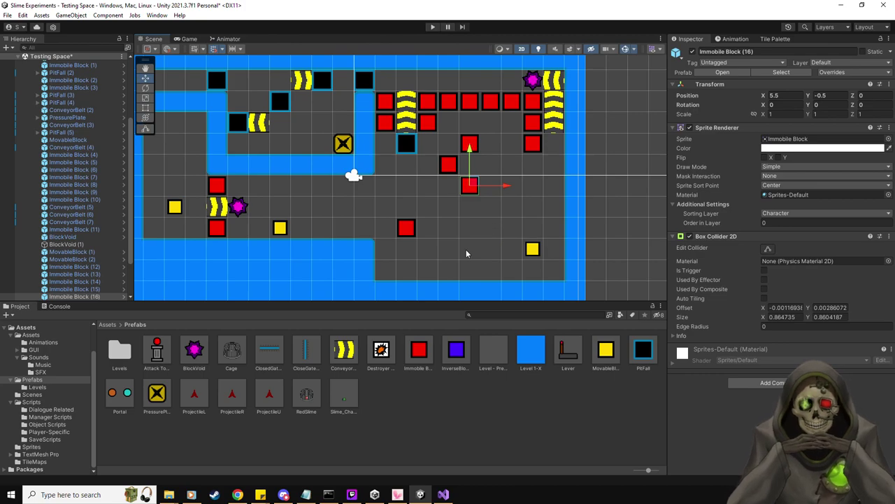
scroll(466, 251, up, 1)
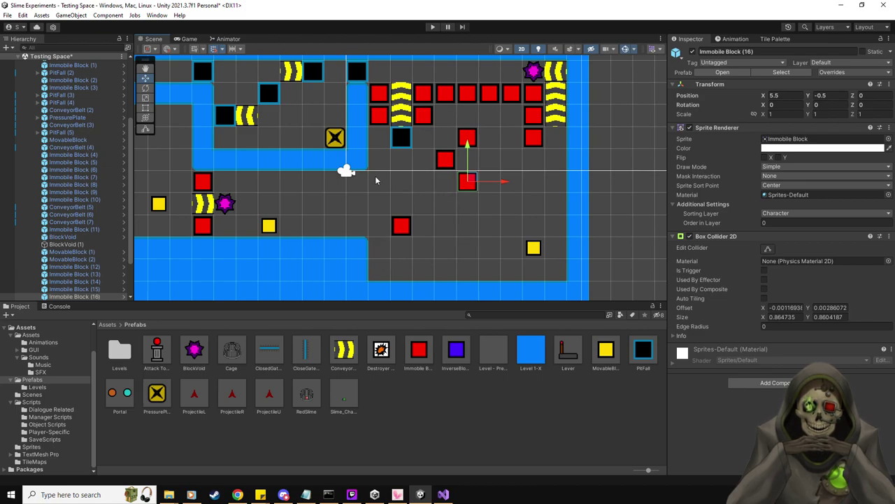
drag(426, 348, 468, 247)
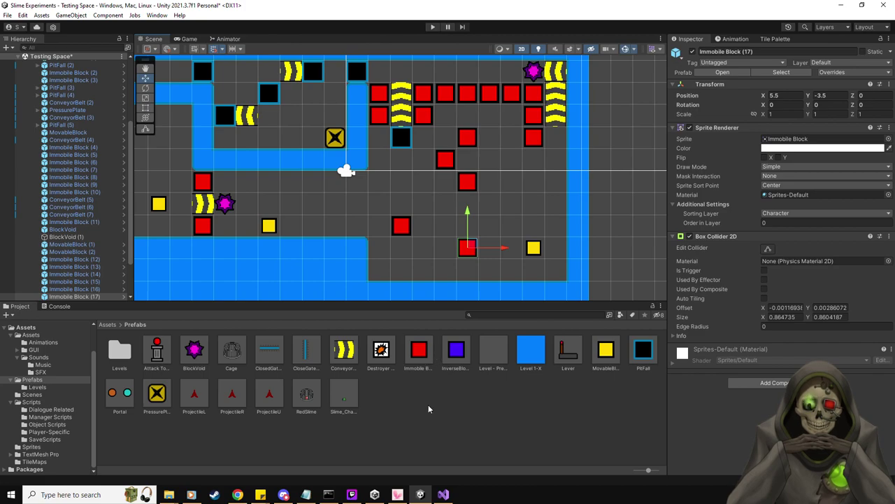
Run the level and push the leftmost movable block across the lower conveyor into the BlockVoid.
middle_drag(512, 226, 566, 223)
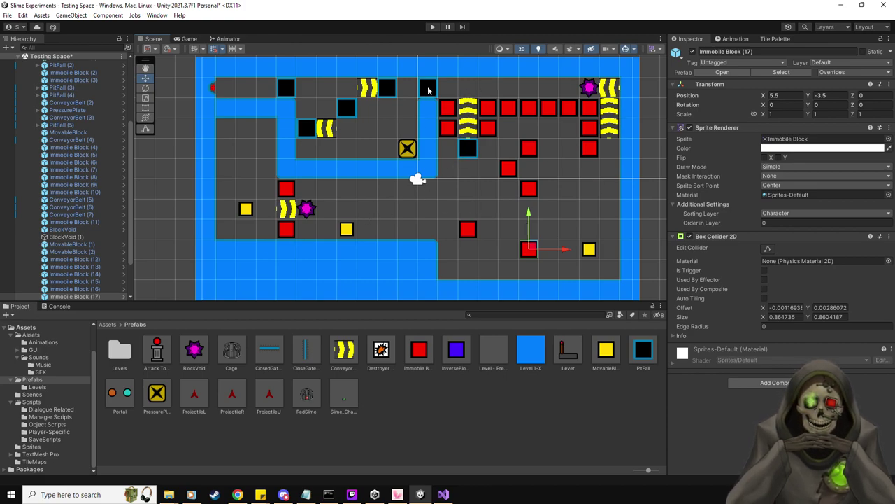
click(432, 27)
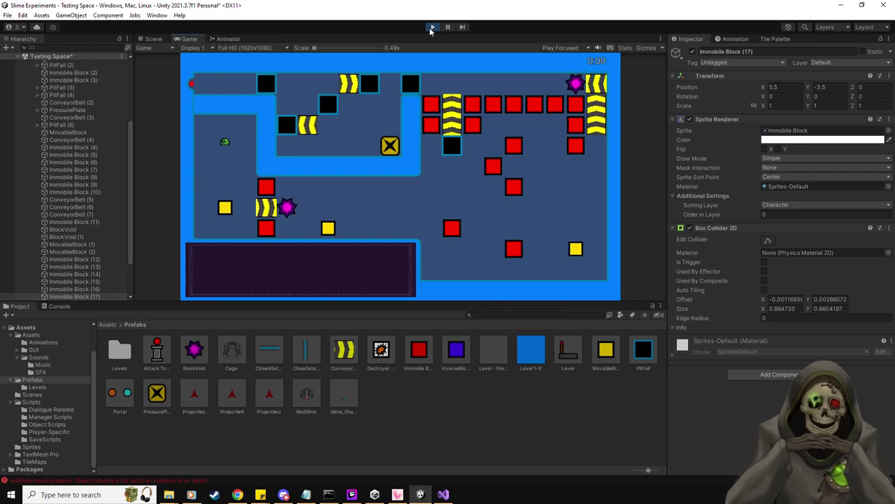
key(Down)
key(Right)
key(Right)
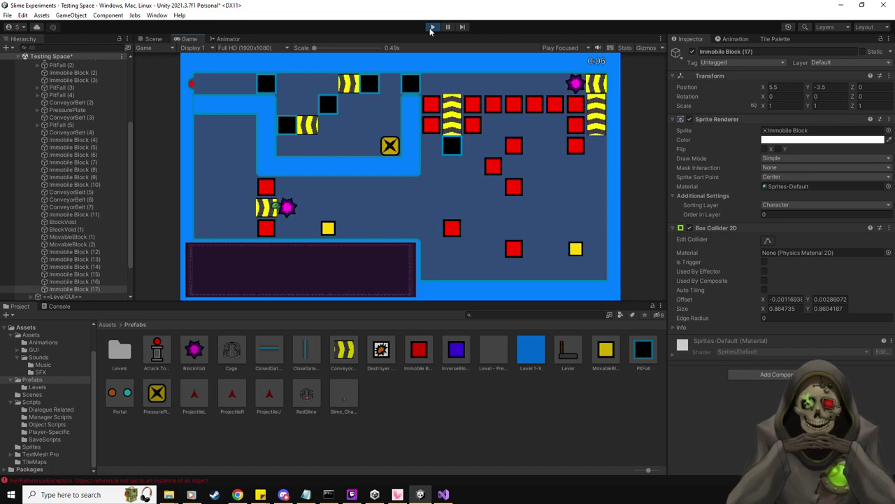
key(Left)
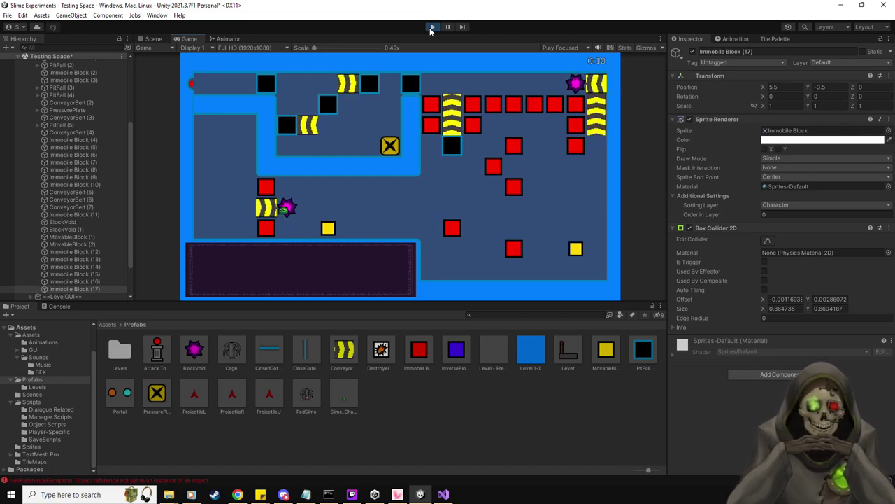
Push the corridor's movable block to the right until it nears the immobile block, and bring the slime underneath it.
key(Down)
key(Right)
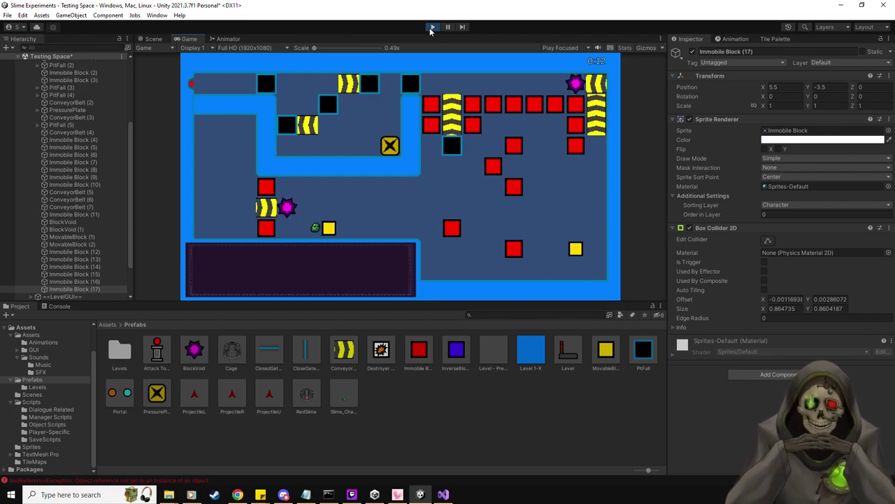
key(Right)
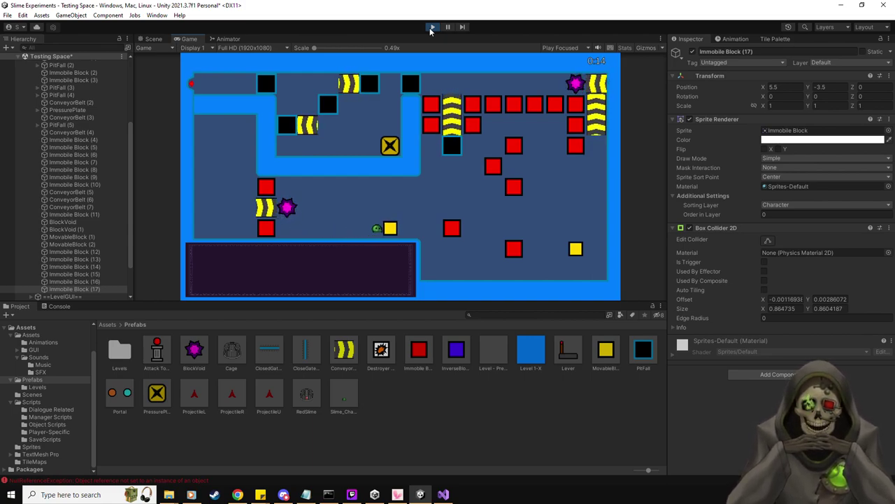
key(Right)
key(Up)
key(Right)
key(Down)
key(Down)
key(Left)
Steer that movable block up and around the immobile block, and push it into the pitfall below the vertical conveyor.
key(Up)
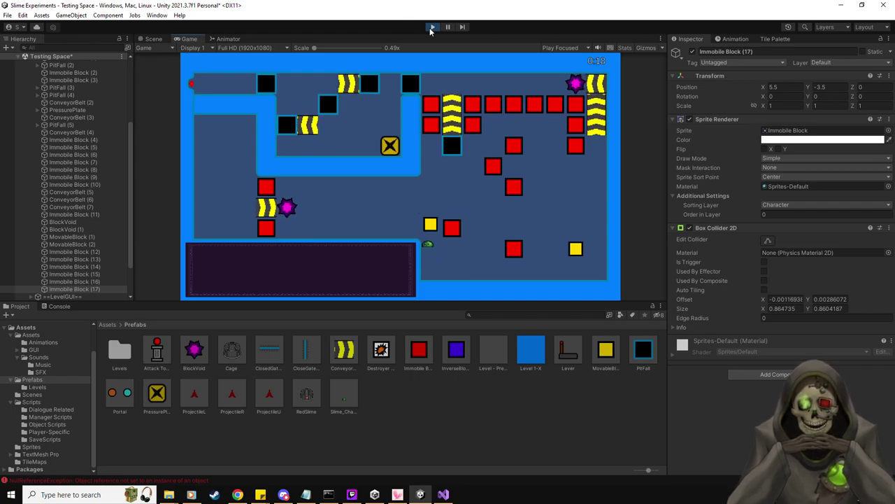
key(Up)
key(Right)
key(Left)
key(Up)
key(Right)
key(Right)
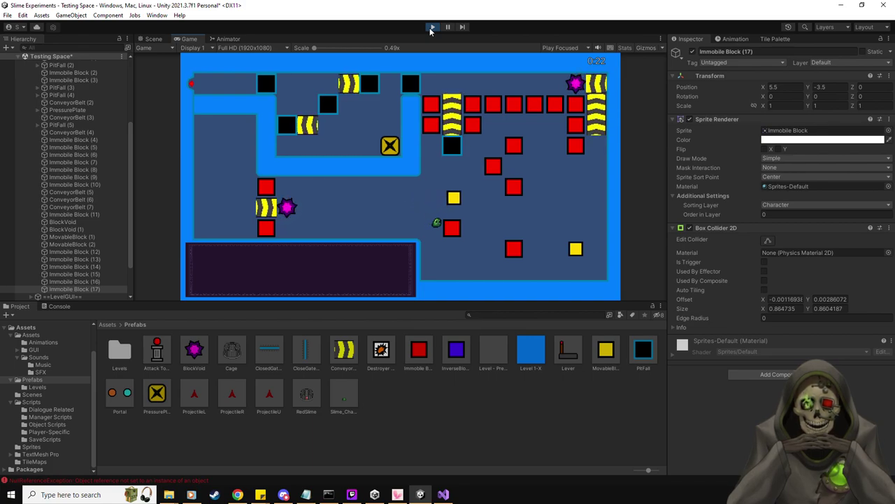
key(Up)
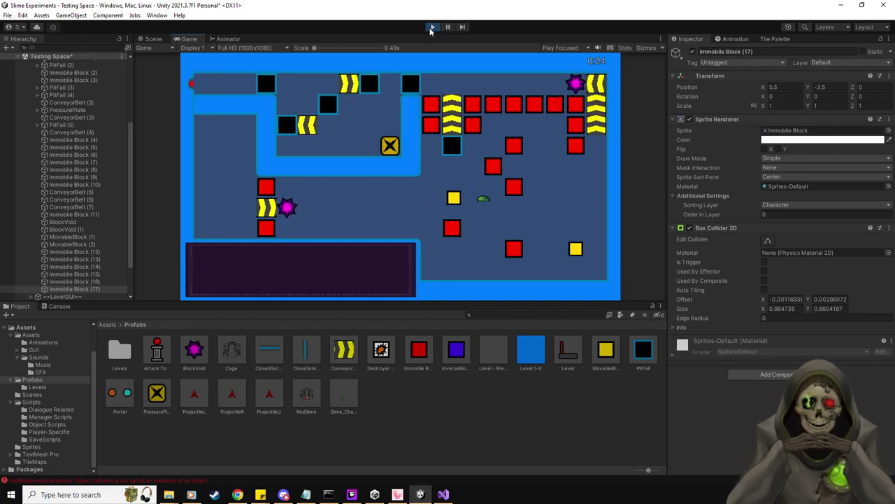
key(Down)
key(Left)
key(Up)
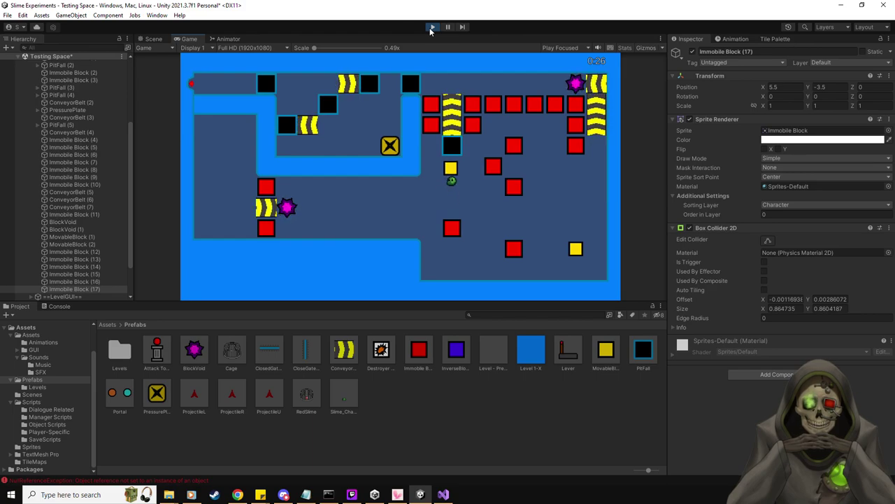
key(Up)
Bring the slime to the remaining movable block in the lower-right area and push the block up and left toward the filled pitfall.
key(Down)
key(Right)
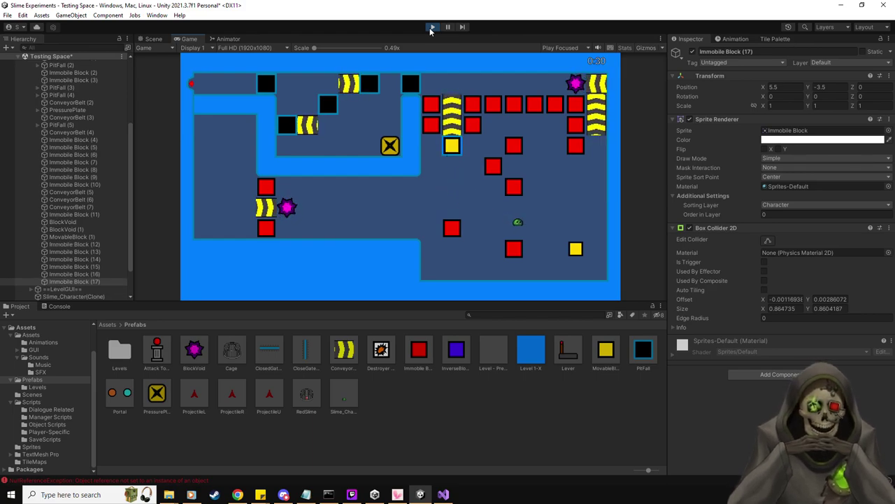
key(Up)
key(Right)
key(Left)
key(Up)
key(Down)
key(Right)
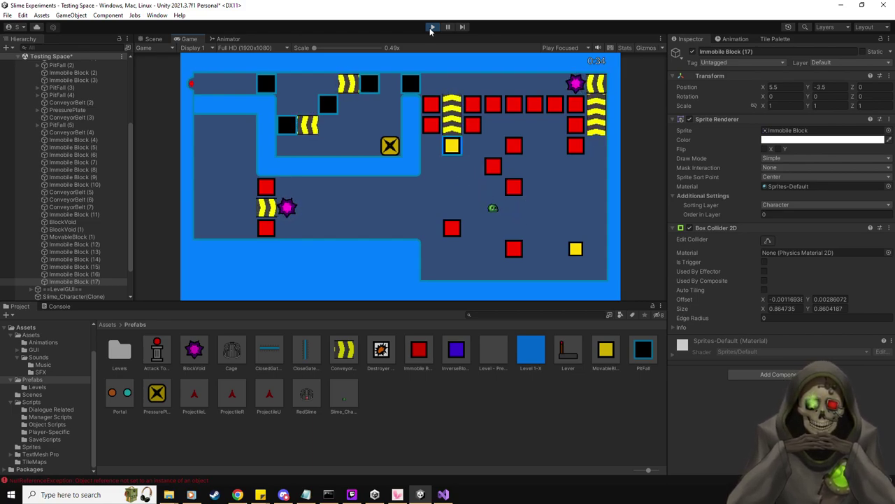
key(Up)
key(Down)
key(Up)
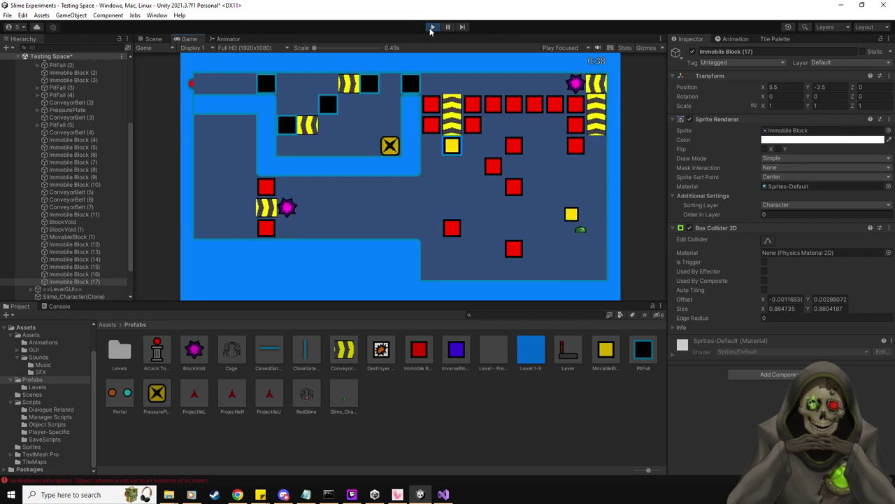
key(Left)
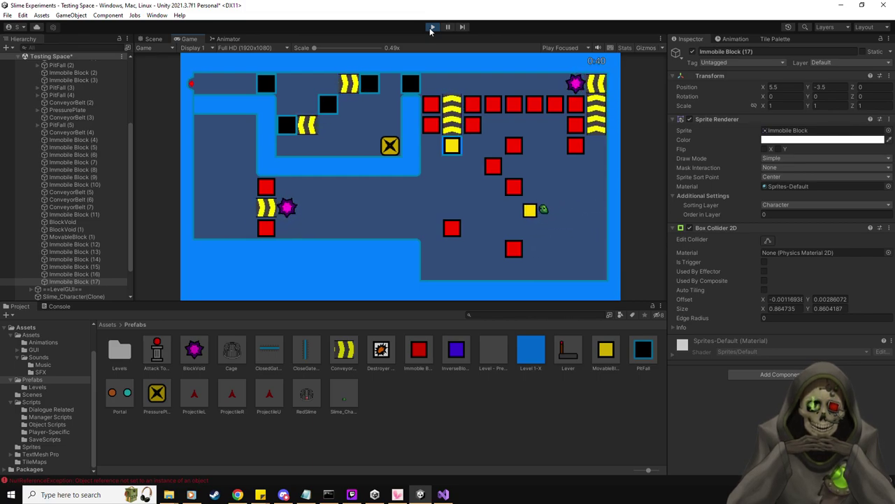
key(Left)
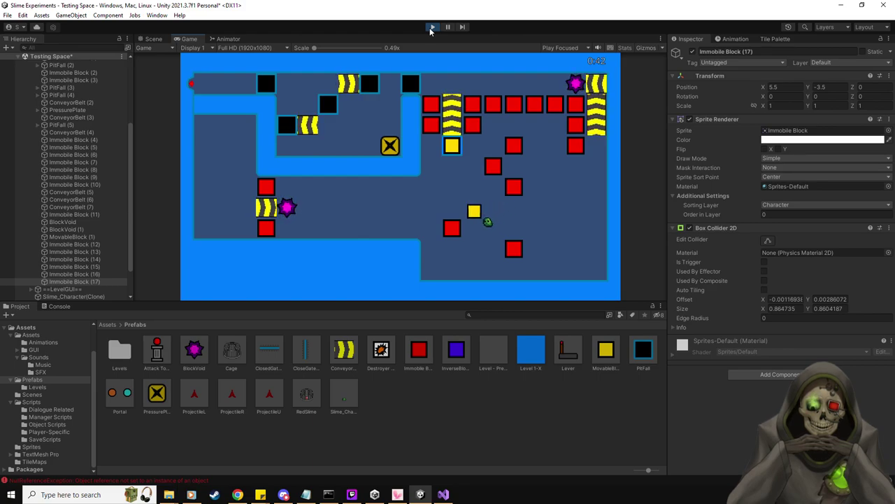
Line the second movable block up with the vertical conveyor and push it over the filled pitfall onto the belt.
key(Up)
key(Left)
key(Left)
key(Down)
key(Left)
key(Right)
key(Down)
key(Right)
key(Up)
key(Up)
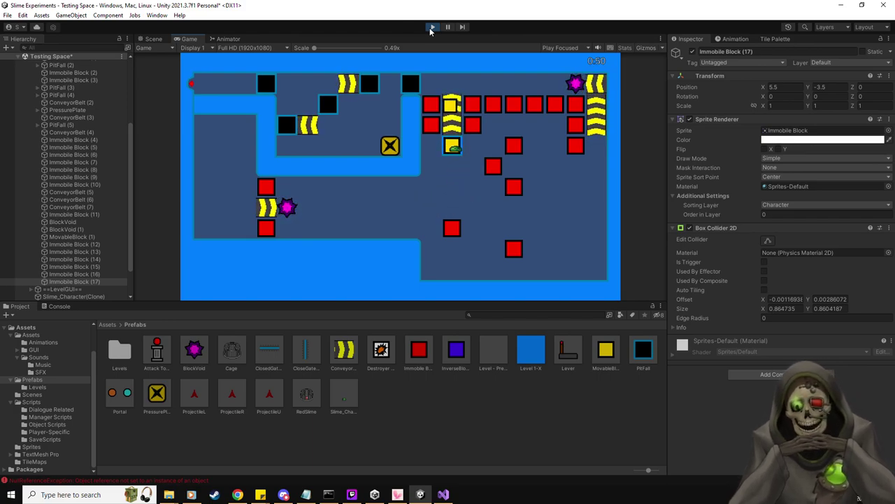
Take the slime around the immobile blocks and up the far-right conveyors to the BlockVoid in the upper corridor.
key(Down)
key(Right)
key(Up)
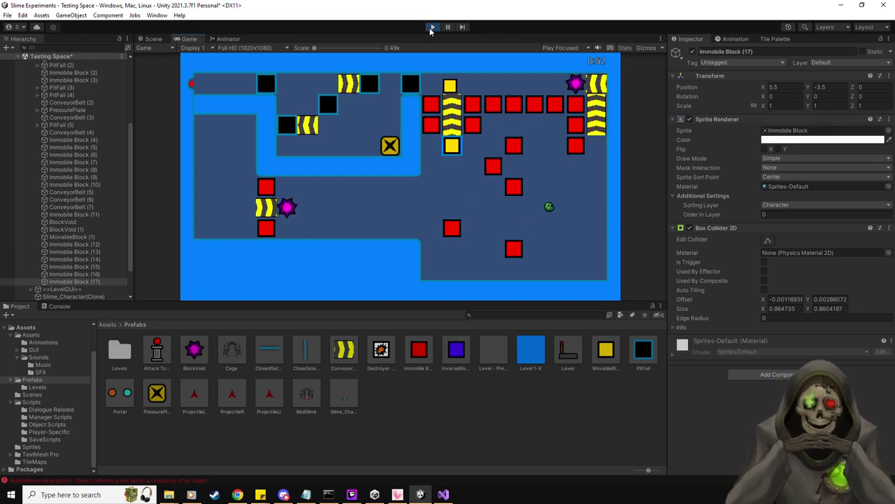
key(Right)
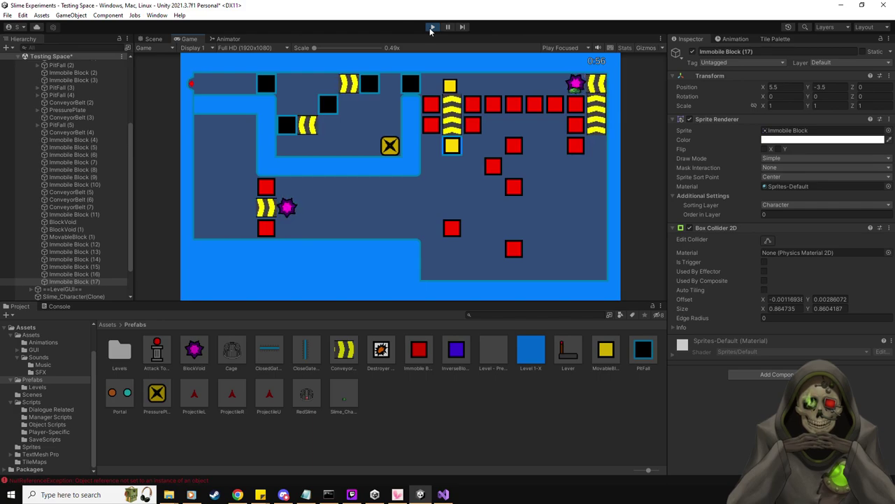
Playtest the level by pushing the movable block into the pit at the upper corridor and moving down onto the pressure plate.
key(Left)
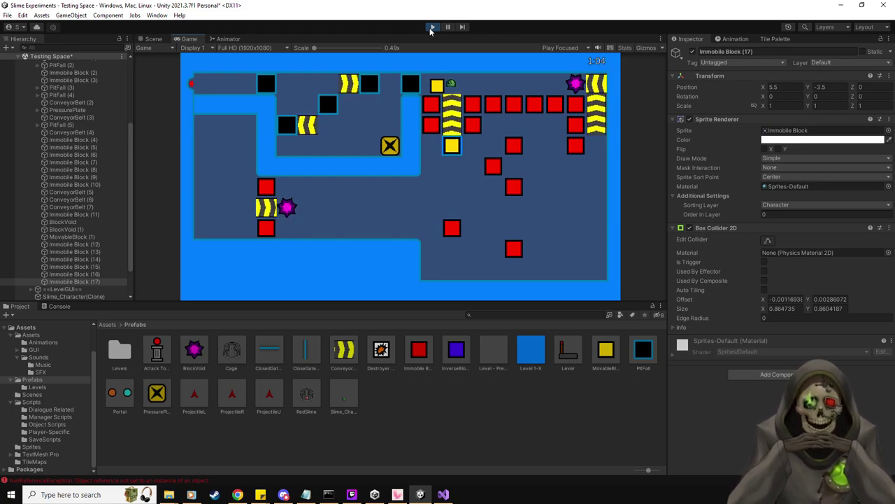
key(Left)
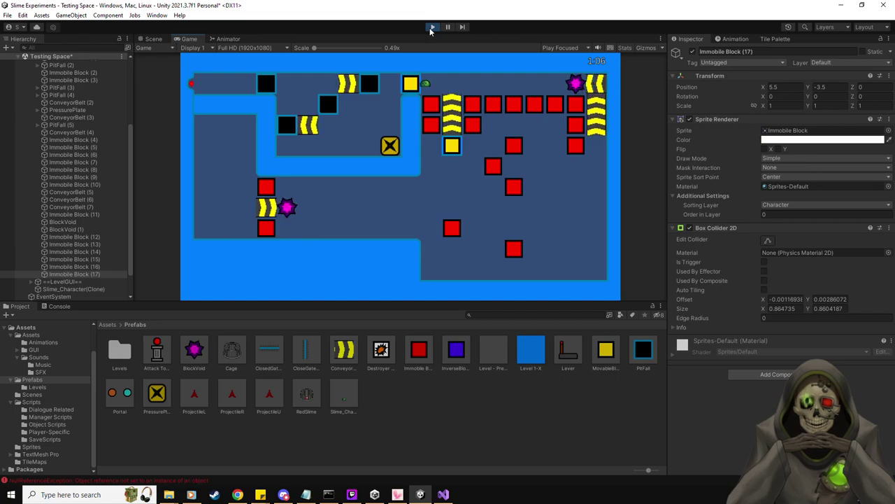
key(Down)
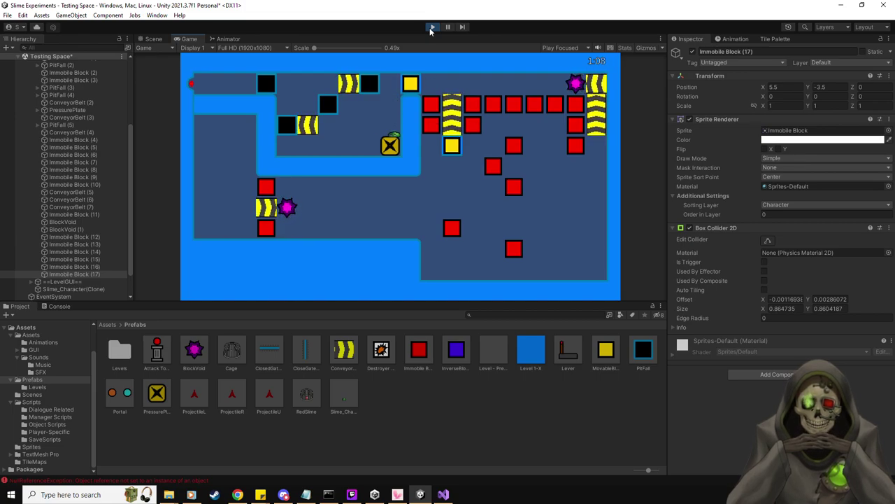
Push the respawned blocks into the pit beside the upper conveyor and the pit in the middle of the chamber.
key(Left)
key(Up)
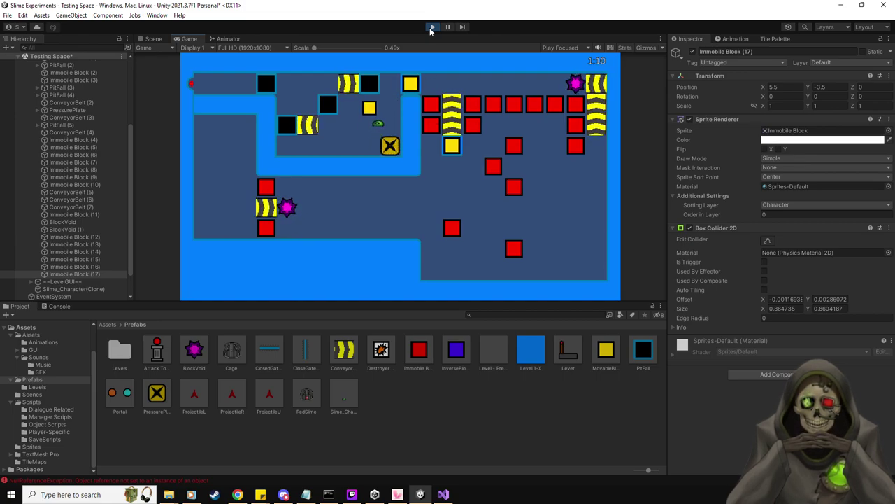
key(Down)
key(Left)
key(Up)
key(Down)
key(Right)
key(Up)
key(Left)
key(Down)
key(Right)
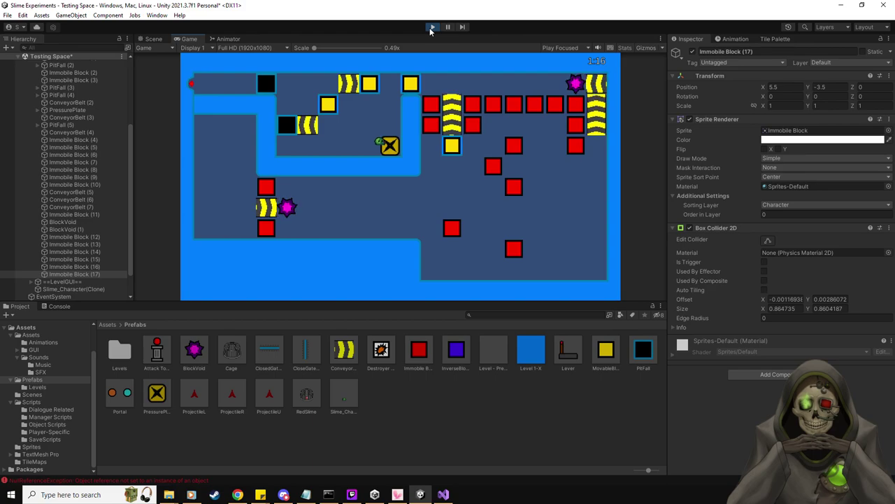
Push another block into the pit beside the lower conveyor and return to the pressure plate.
key(Up)
key(Left)
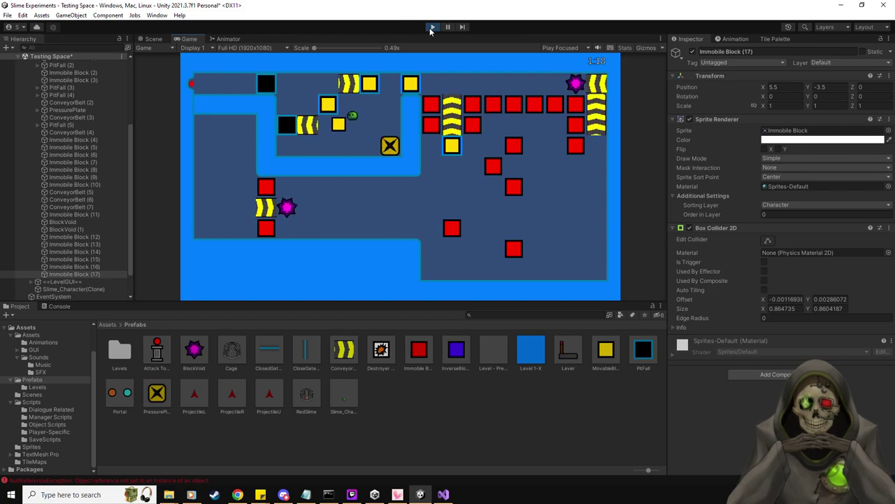
key(Down)
key(Right)
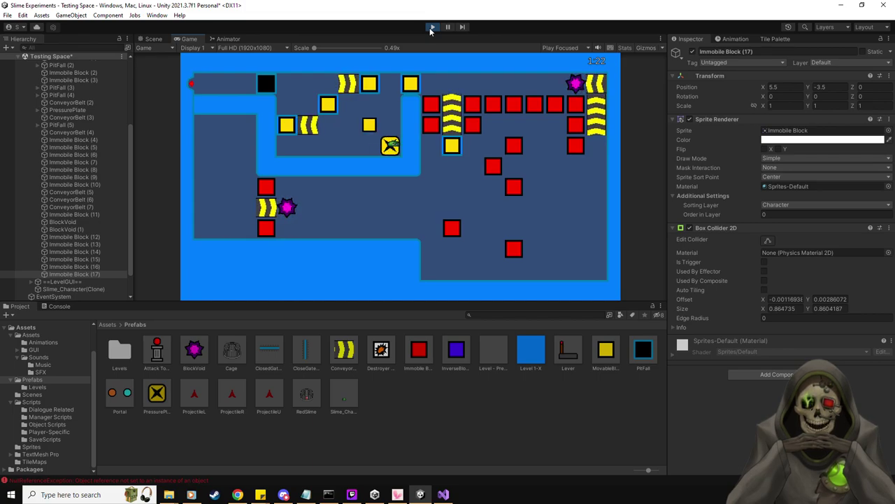
Push another respawned block over the filled lower pit and up, and fill the last pit at the exit corridor.
key(Up)
key(Left)
key(Left)
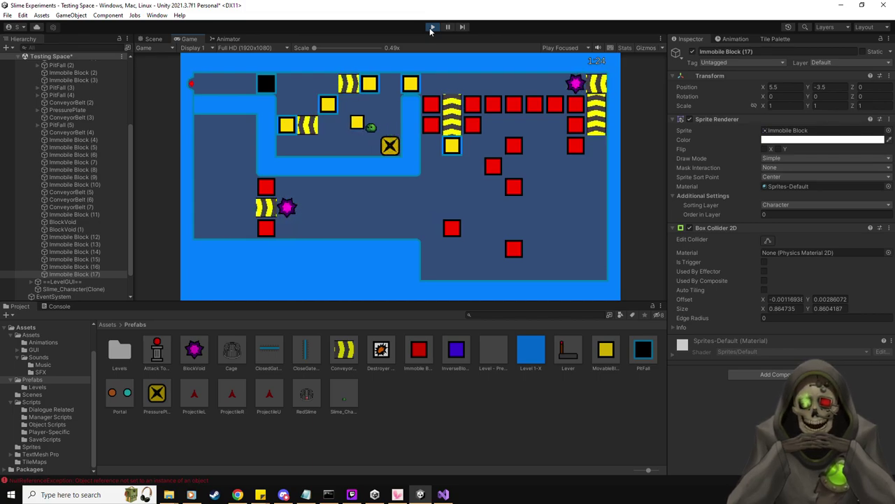
key(Down)
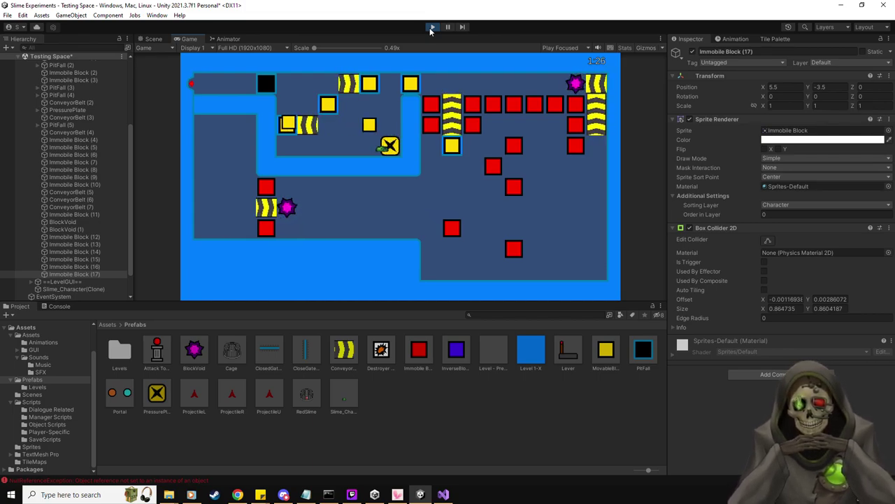
key(Left)
key(Left)
key(Up)
key(Up)
key(Up)
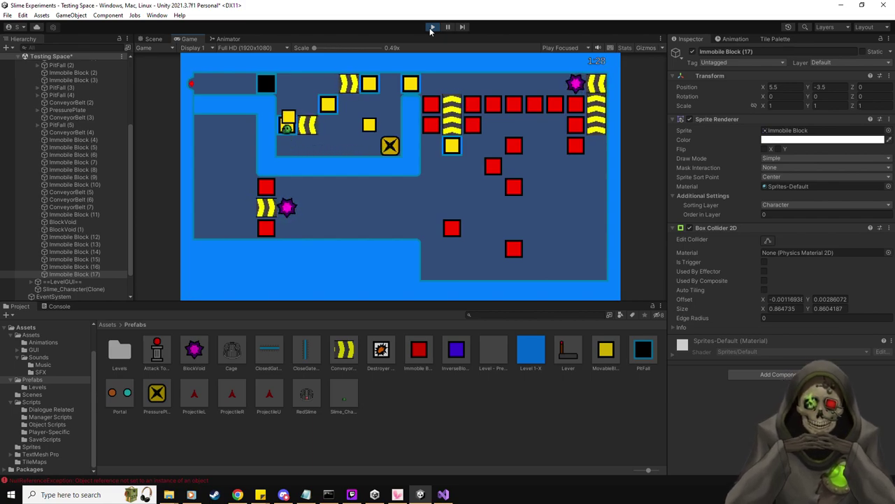
key(Left)
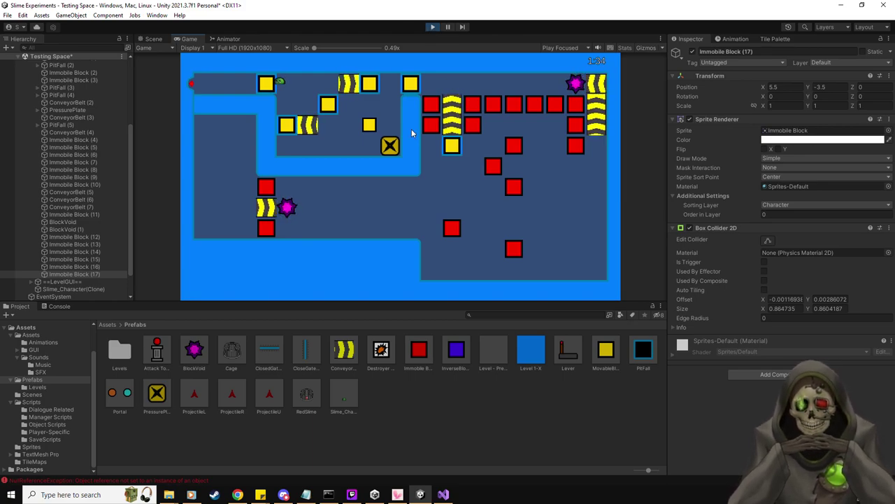
Move the slime across the filled pit toward the level end and stop the playtest.
key(Left)
key(Left)
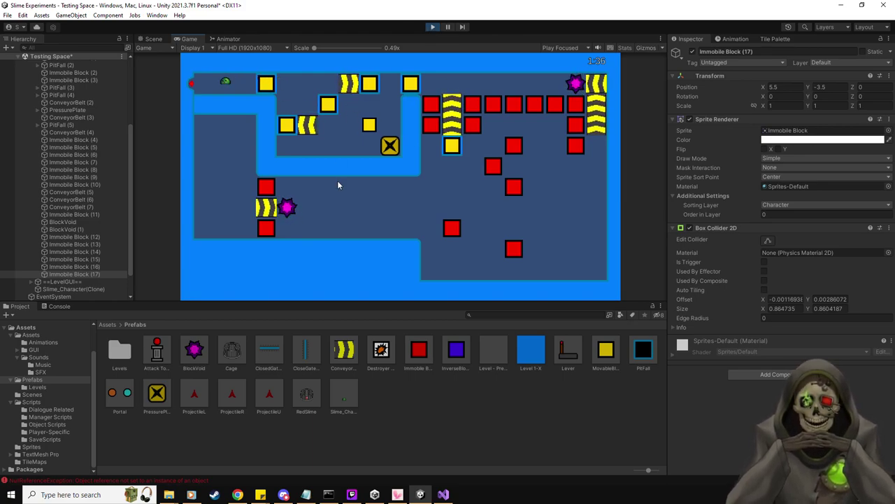
click(432, 27)
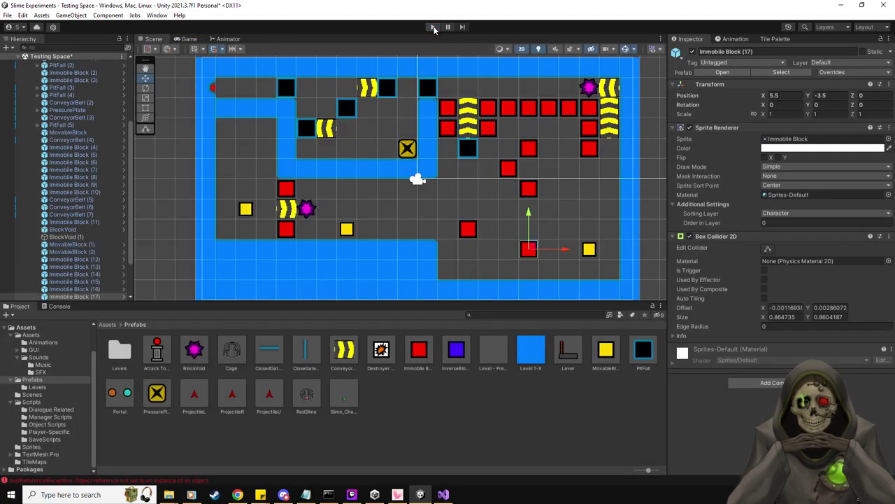
Open the Levels prefab folder and select the Level 1-10 root object to reach its Level Reset component.
scroll(413, 131, down, 1)
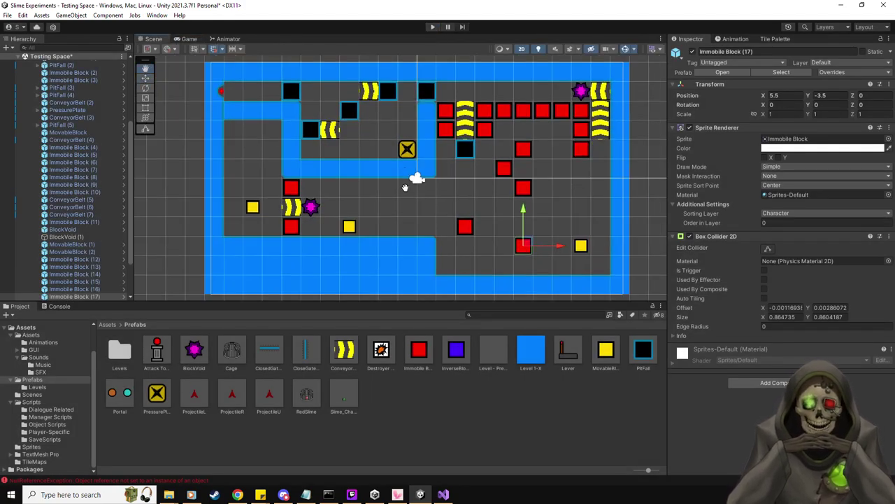
scroll(409, 140, down, 1)
click(43, 387)
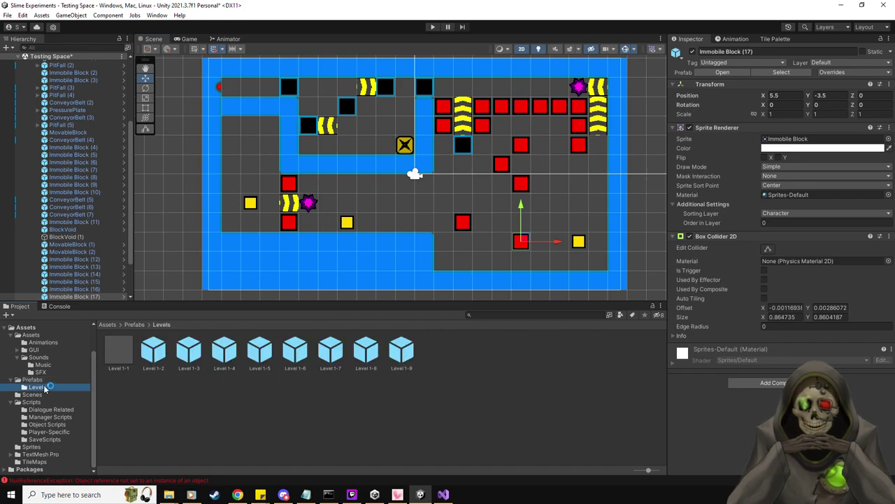
scroll(94, 248, up, 4)
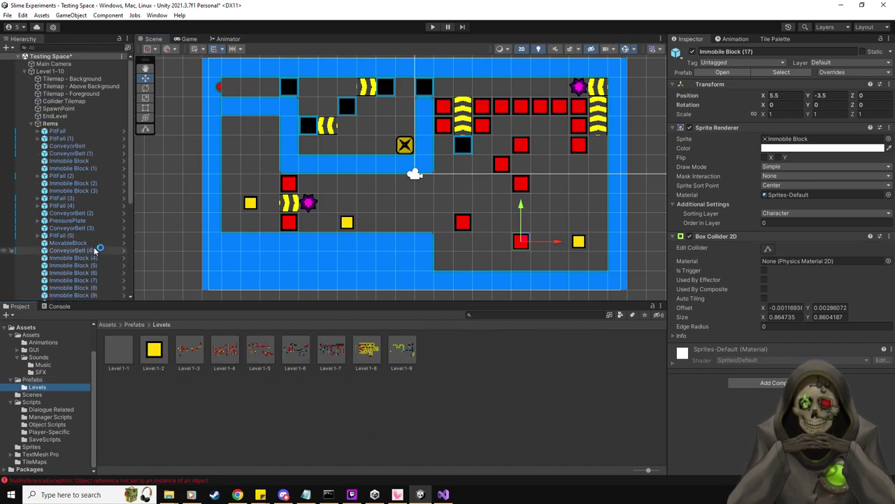
click(51, 71)
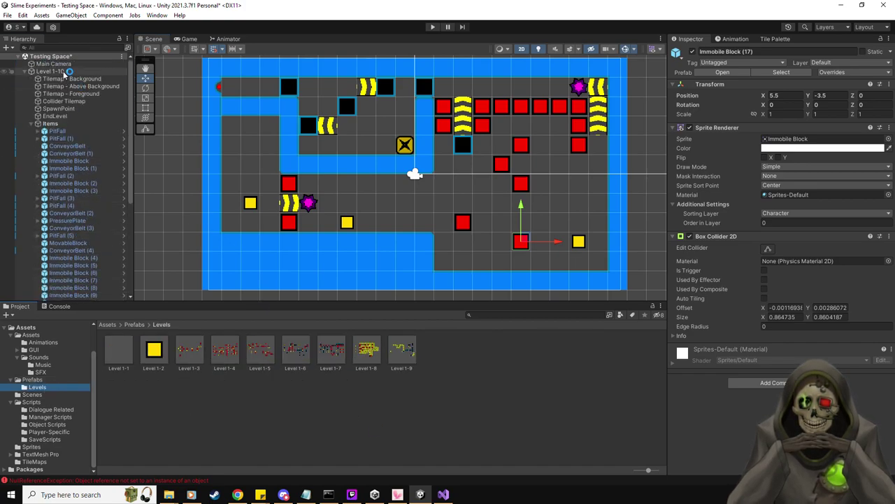
scroll(824, 316, down, 2)
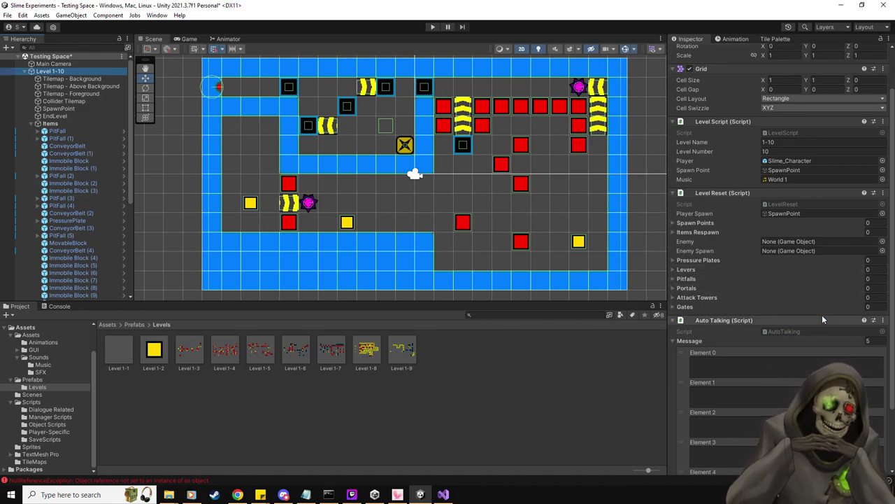
Filter the hierarchy for "pit" and add all six PitFall objects to the Pitfalls list of Level 1-10's Level Reset script.
click(50, 48)
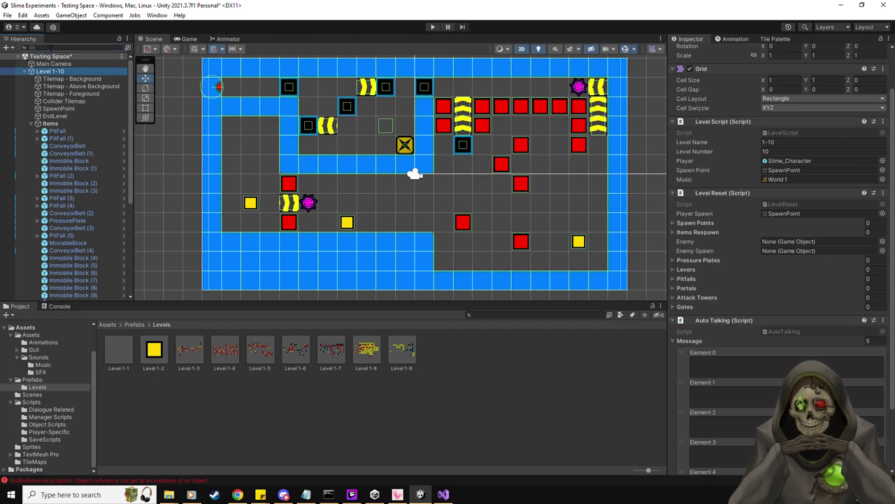
text(pitf)
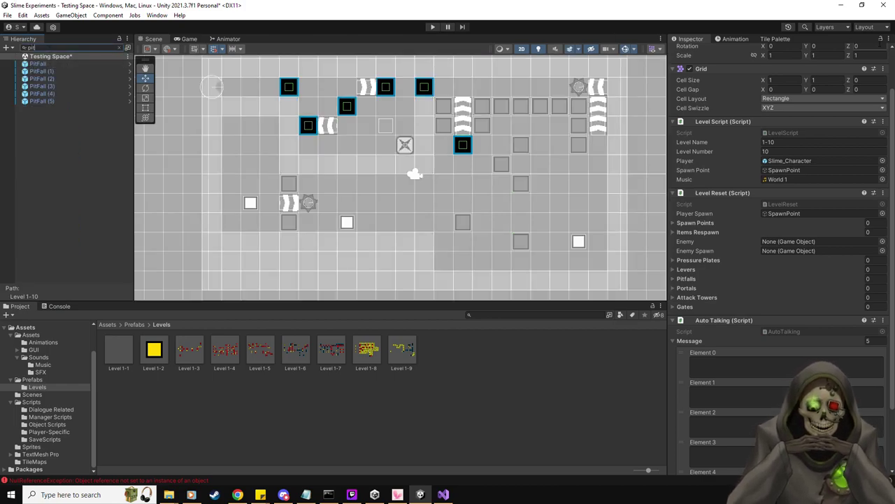
click(39, 64)
shift+click(44, 101)
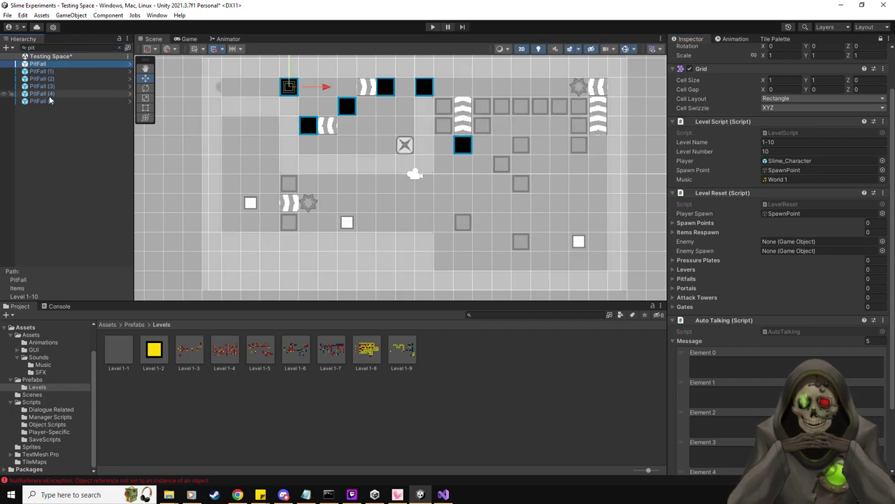
click(670, 225)
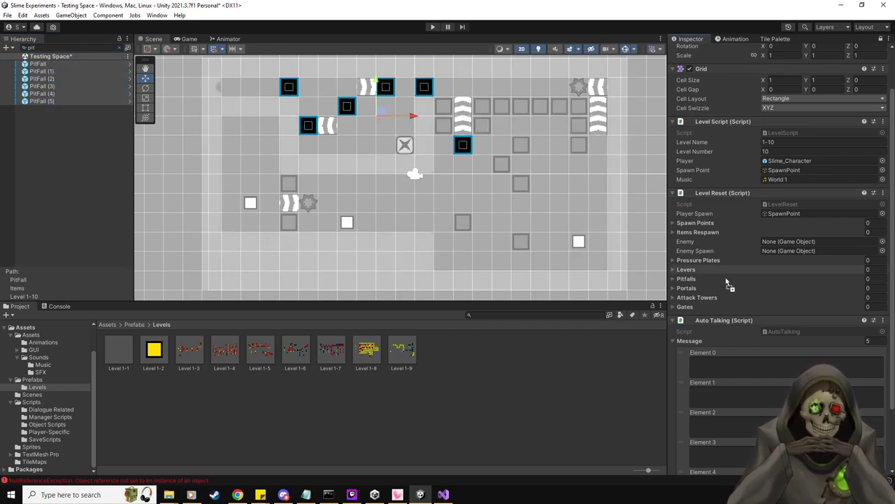
drag(690, 287, 689, 282)
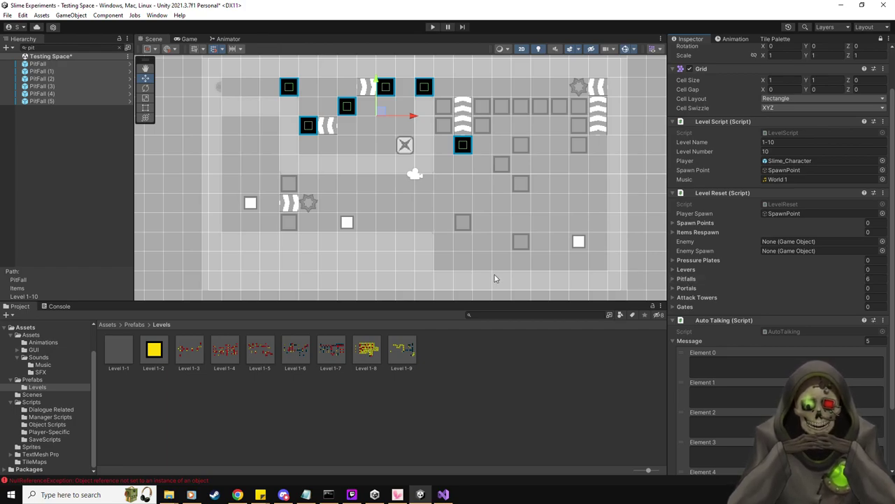
Filter the hierarchy for "pres", add PressurePlate to the Pressure Plates list of Level Reset, and clear the filter.
click(56, 47)
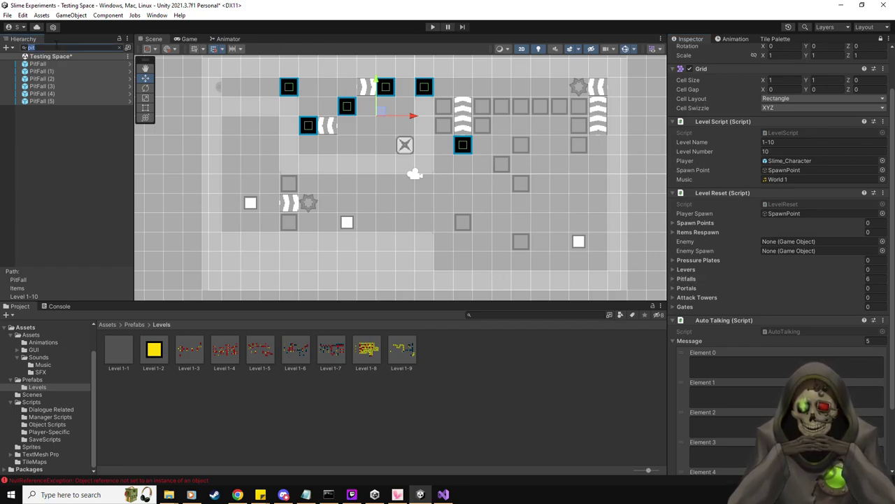
text(pres)
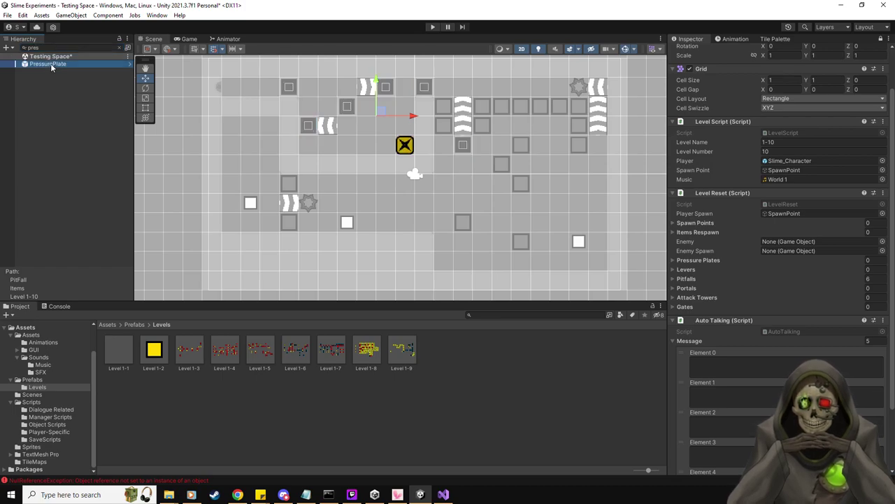
drag(697, 263, 704, 260)
click(80, 47)
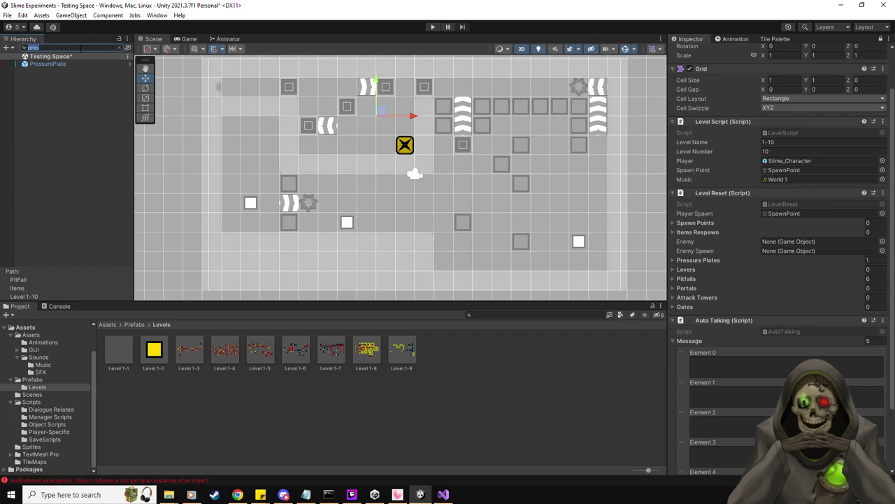
key(BackSpace)
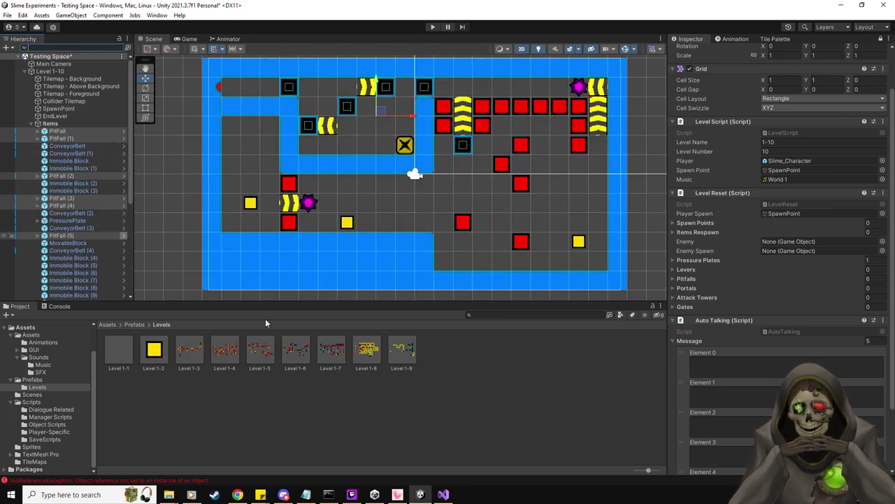
Add the MovableBlock prefab from the Prefabs folder three times to the Items Respawn list of Level Reset.
click(32, 379)
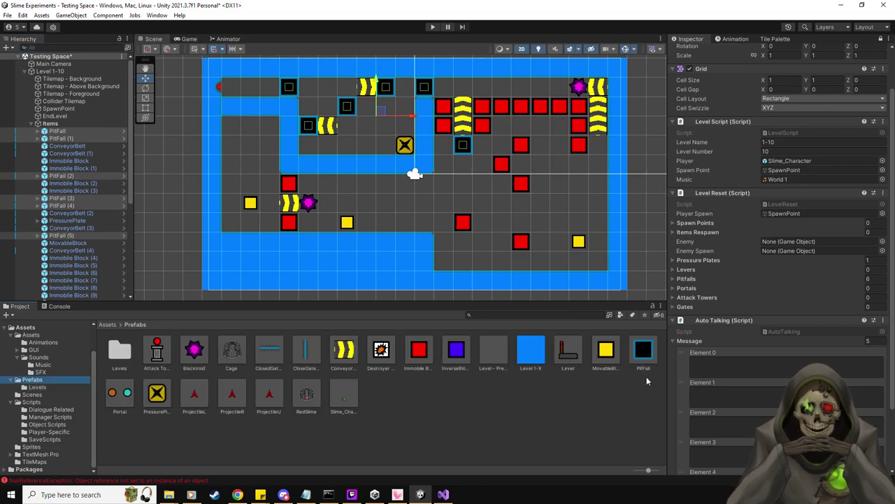
drag(607, 354, 708, 232)
drag(717, 224, 693, 232)
drag(691, 264, 682, 233)
Create an empty object named BlockSpawn under Items and duplicate it twice.
click(51, 125)
right_click(54, 128)
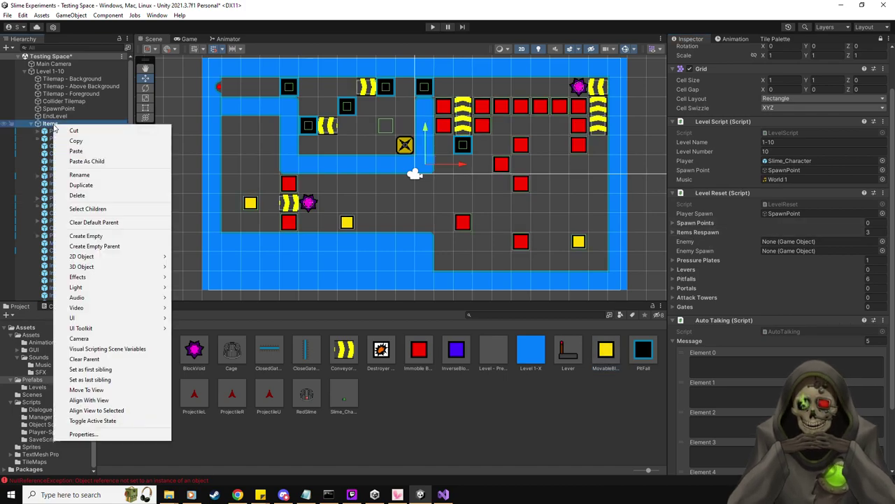
click(104, 234)
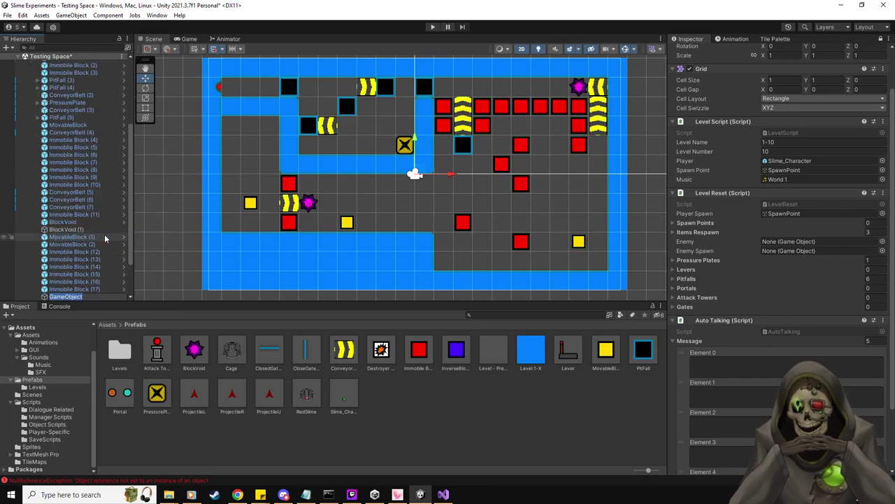
text(BlockSpawn)
key(Return)
key(ctrl+d)
key(ctrl+d)
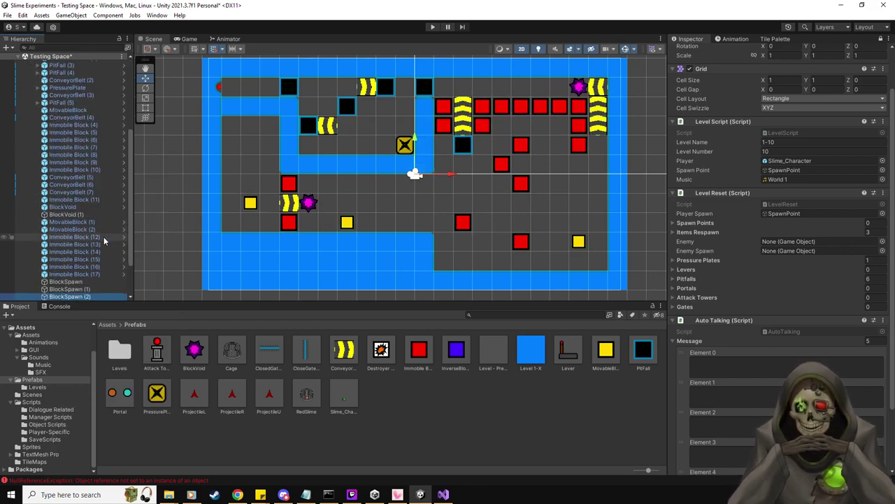
Add all three BlockSpawn objects to the Spawn Points list of Level Reset.
click(77, 282)
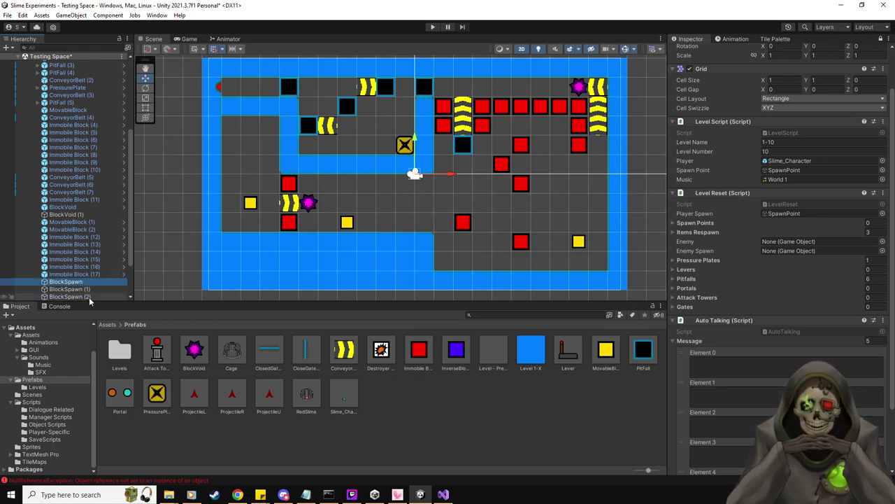
shift+click(70, 296)
drag(78, 283, 711, 229)
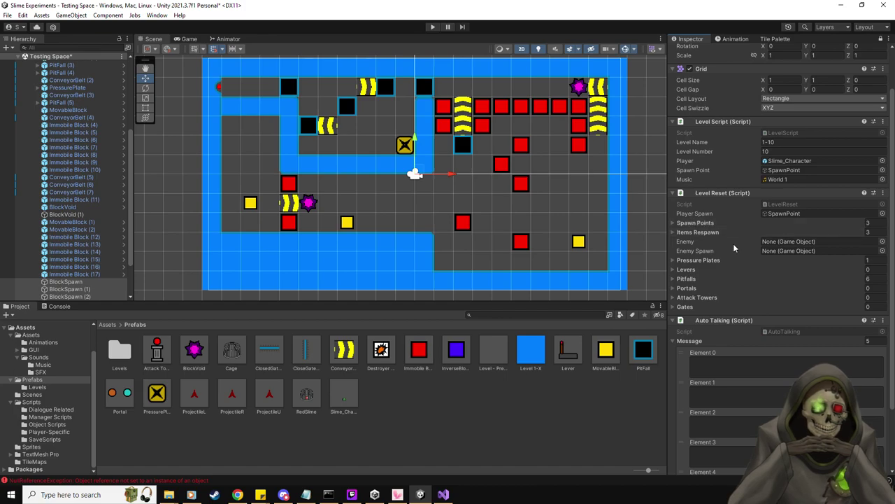
Position the first BlockSpawn object on the leftmost yellow movable block, beside the lower conveyor.
scroll(100, 226, down, 2)
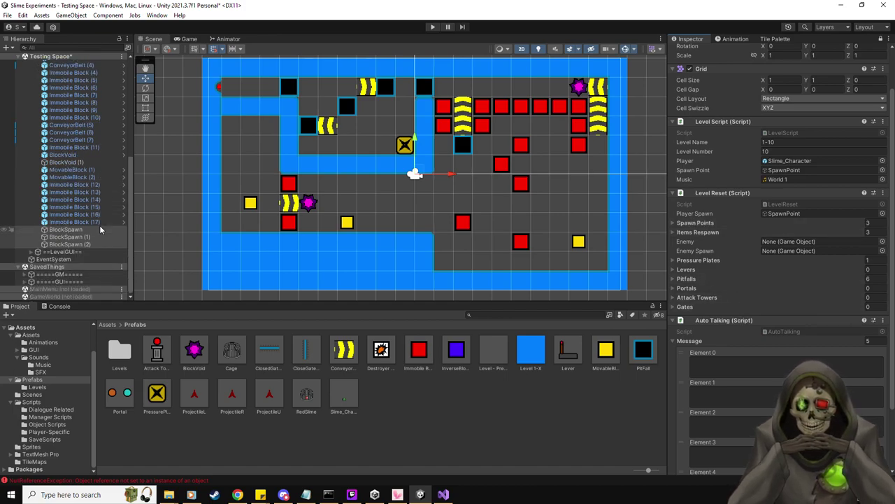
click(76, 231)
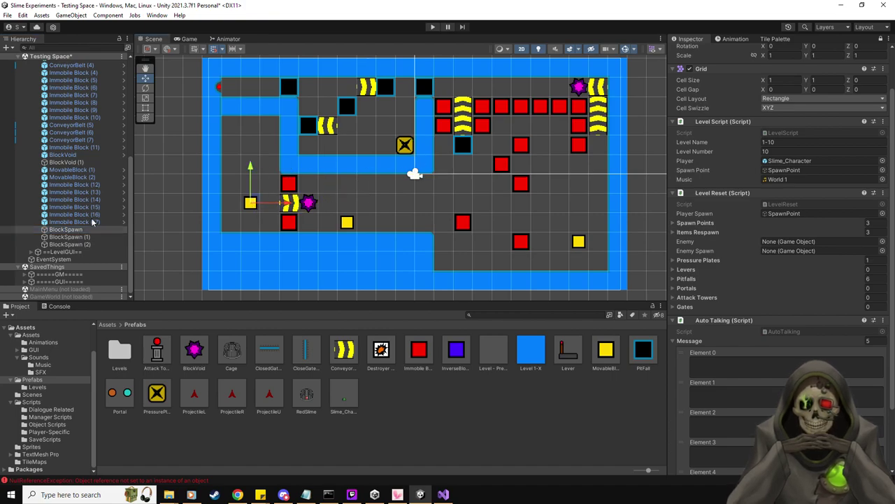
Position BlockSpawn (1) and BlockSpawn (2) on the two remaining yellow movable blocks.
click(69, 237)
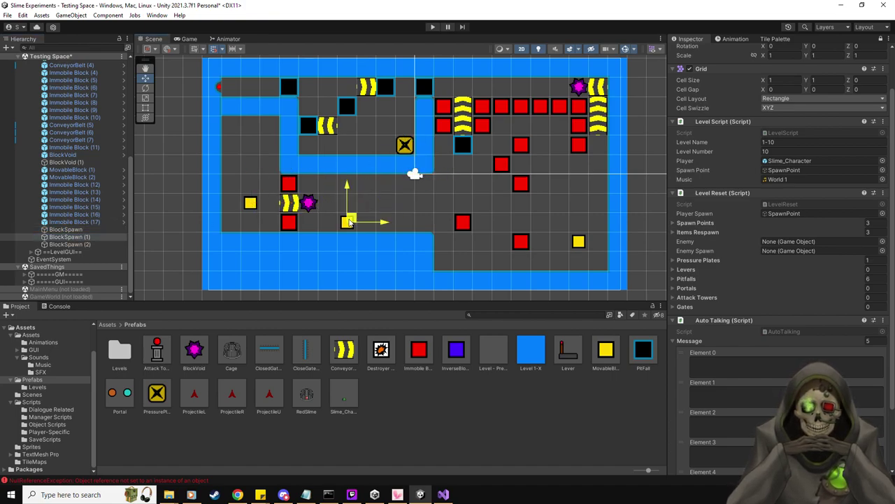
click(77, 244)
click(578, 241)
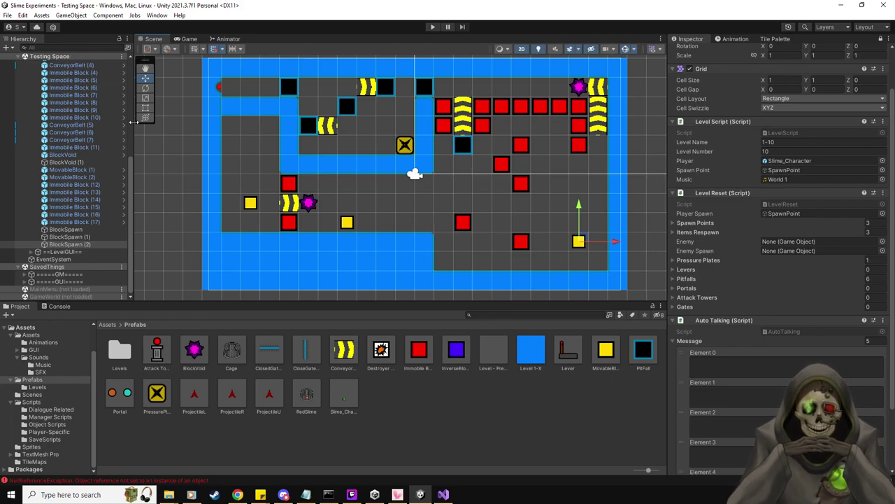
Save the Level 1-10 object as a prefab in the Prefabs Levels folder and remove it from the scene.
scroll(731, 275, down, 3)
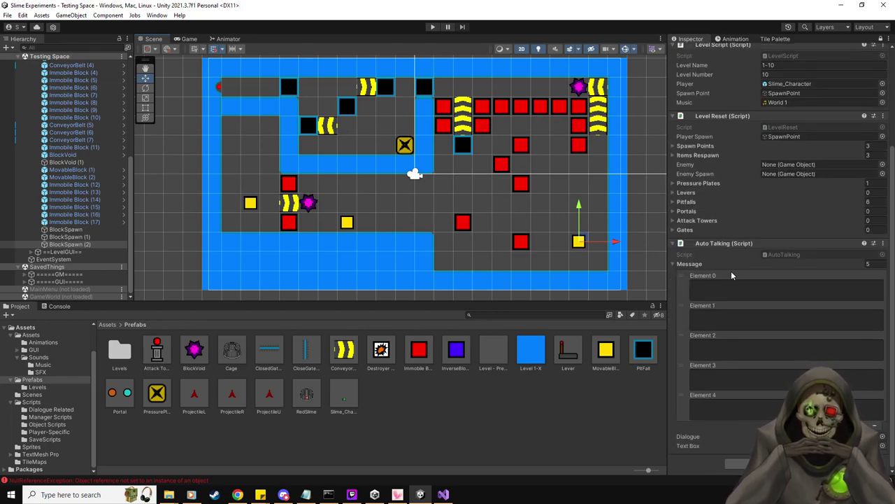
scroll(55, 187, up, 5)
scroll(55, 187, up, 1)
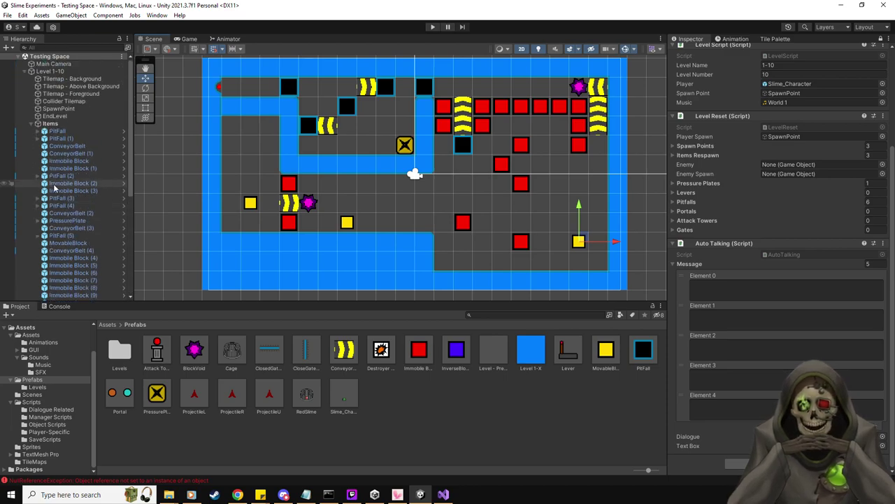
click(39, 388)
drag(61, 75, 544, 395)
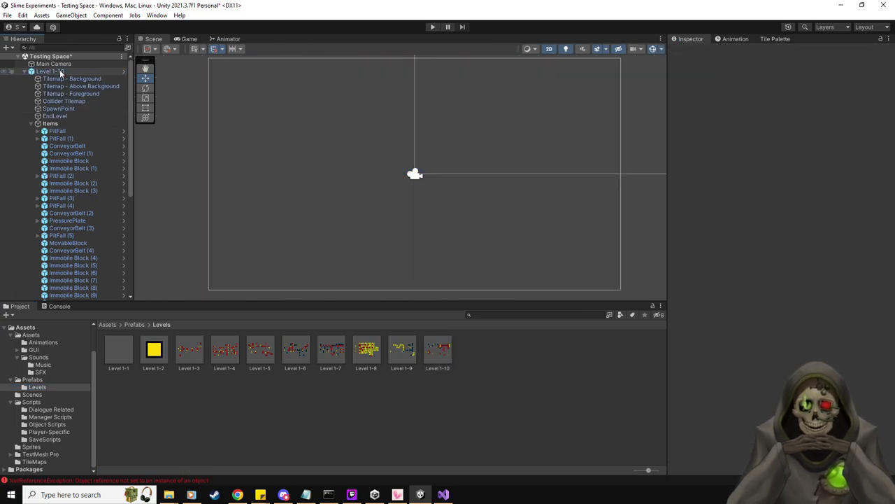
In the Level 1-9 prefab, assign the Level 1-10 prefab as Next Level in EndLevel's Finish Level Script.
double_click(401, 350)
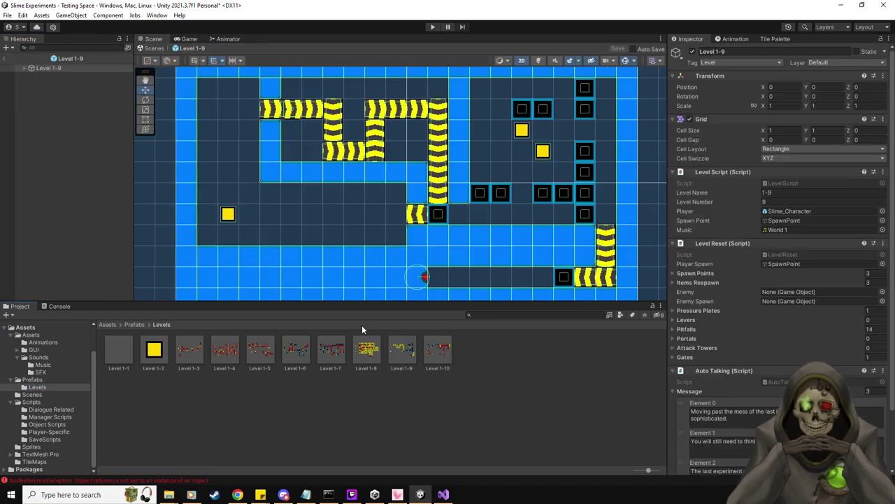
click(24, 67)
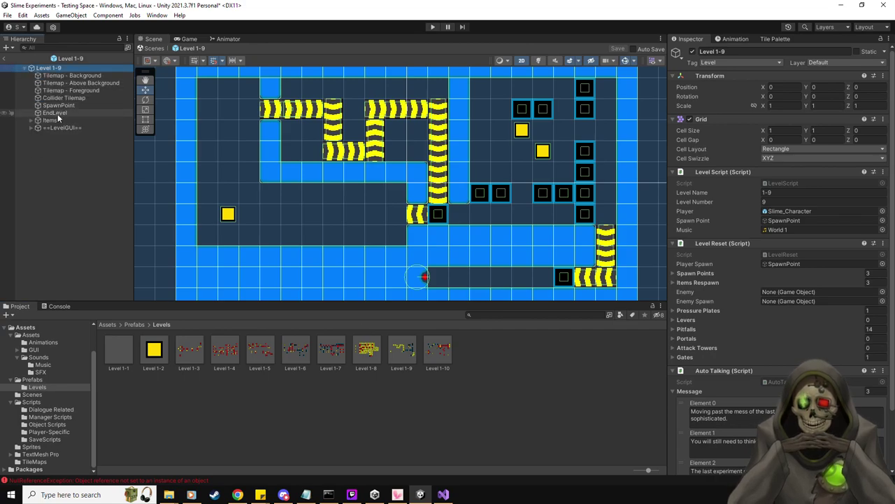
click(50, 114)
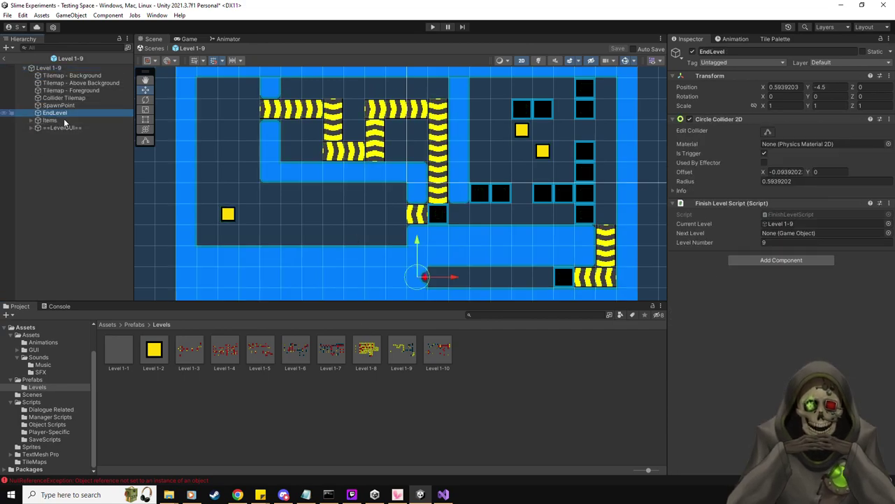
drag(438, 350, 807, 235)
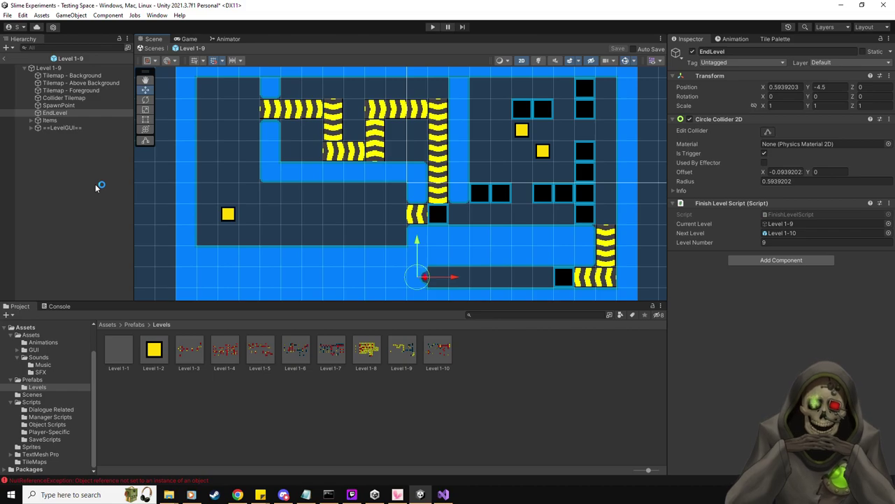
Clear the console messages and return to the project's level prefabs.
click(59, 306)
click(8, 315)
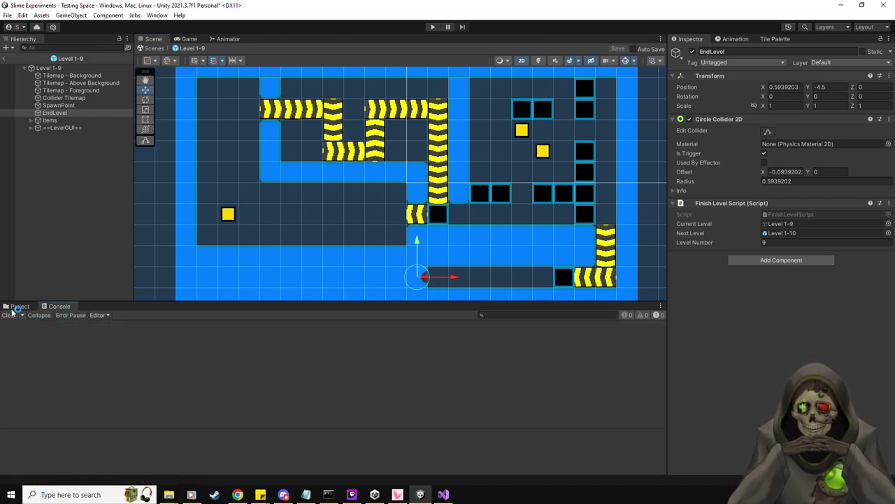
click(20, 306)
Examine the Level 1-9 root object's Level Reset and Auto Talking settings.
click(401, 350)
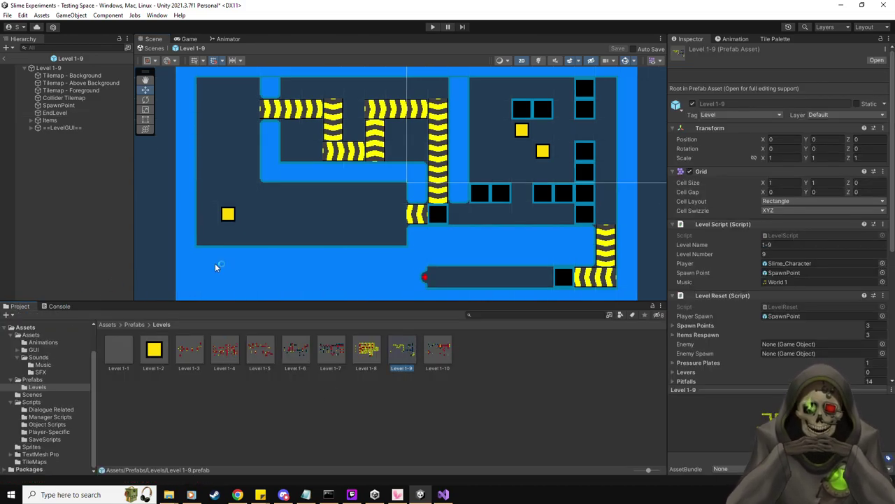
click(64, 67)
scroll(837, 319, down, 3)
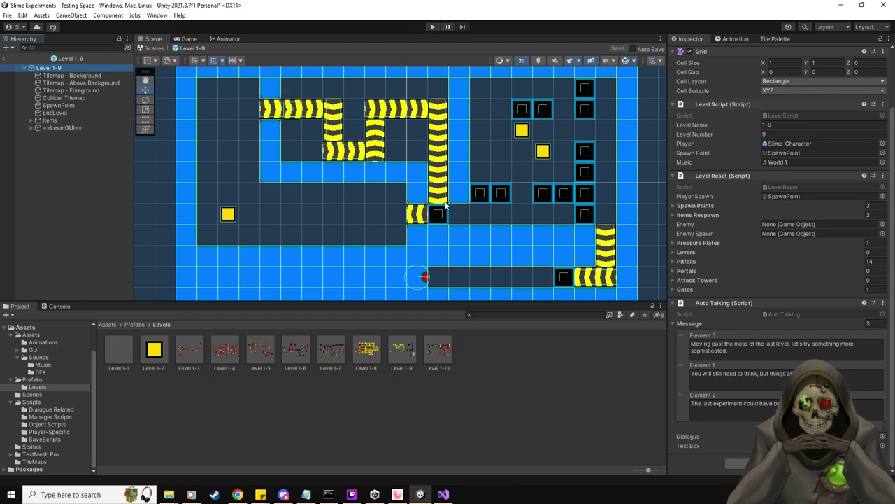
scroll(446, 206, down, 2)
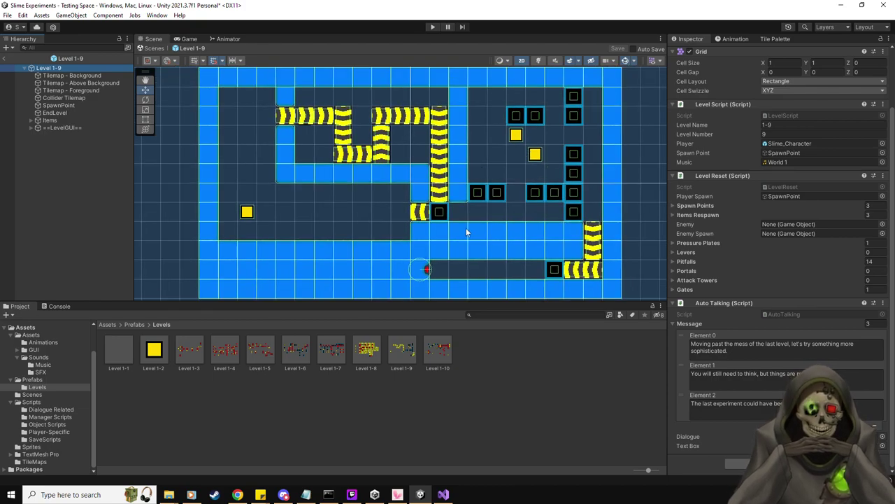
Open the Level 1-10 prefab and check its object hierarchy and SpawnPoint.
double_click(439, 352)
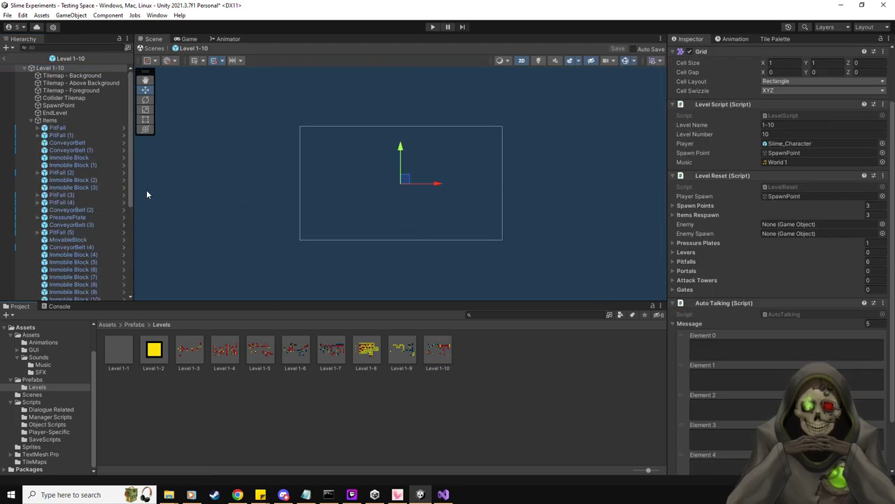
scroll(102, 184, down, 7)
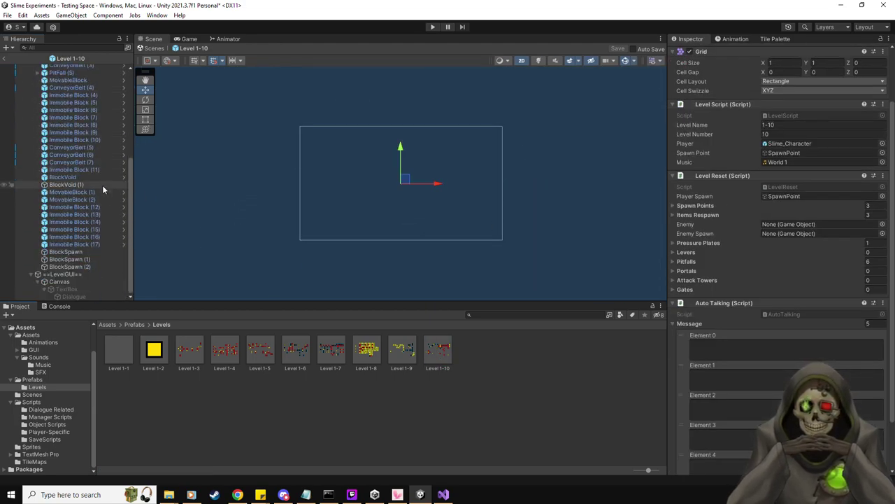
scroll(84, 161, up, 6)
click(71, 85)
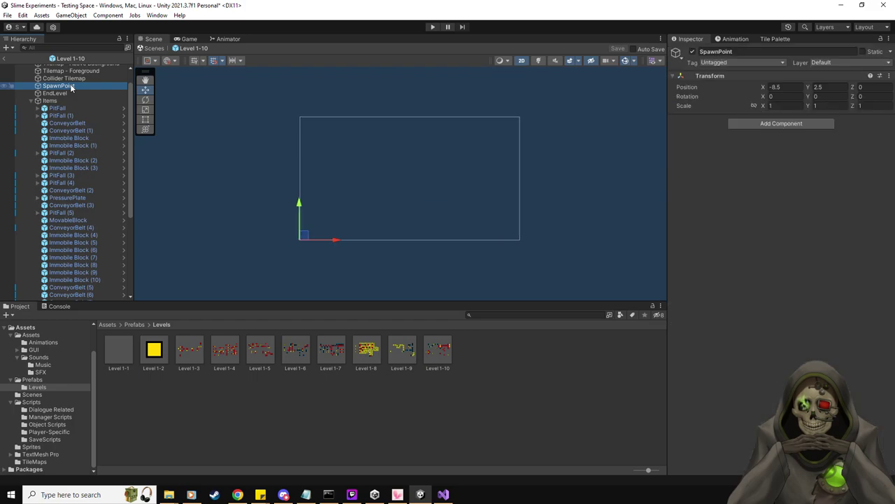
scroll(518, 241, up, 3)
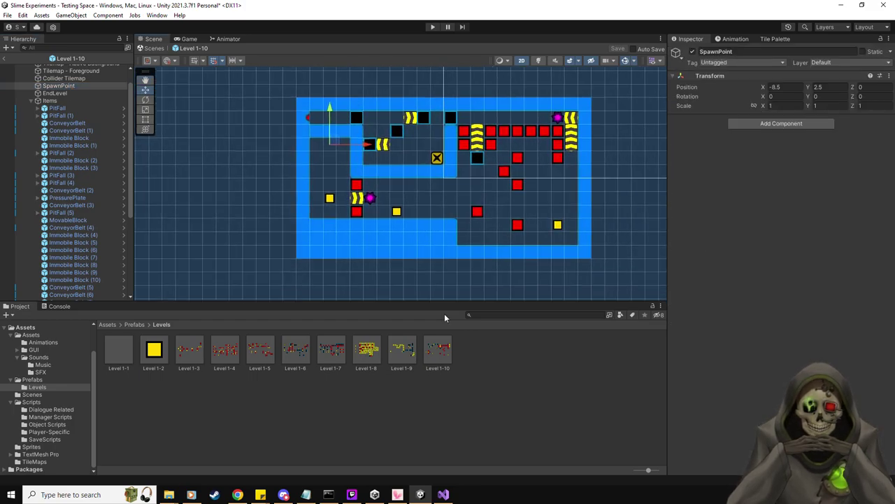
Set Element 0 of the Level 1-10 prefab's Auto Talking messages to "Let's see how you fare with this course then.".
click(439, 355)
scroll(724, 300, down, 5)
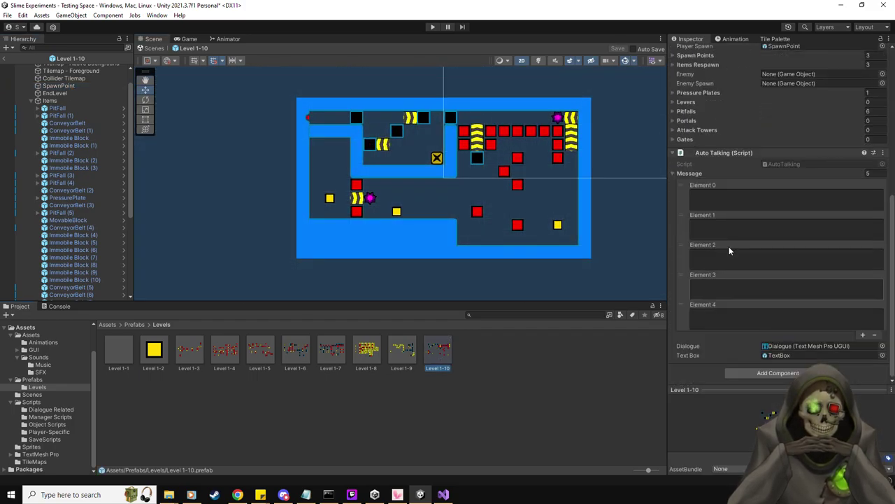
click(738, 203)
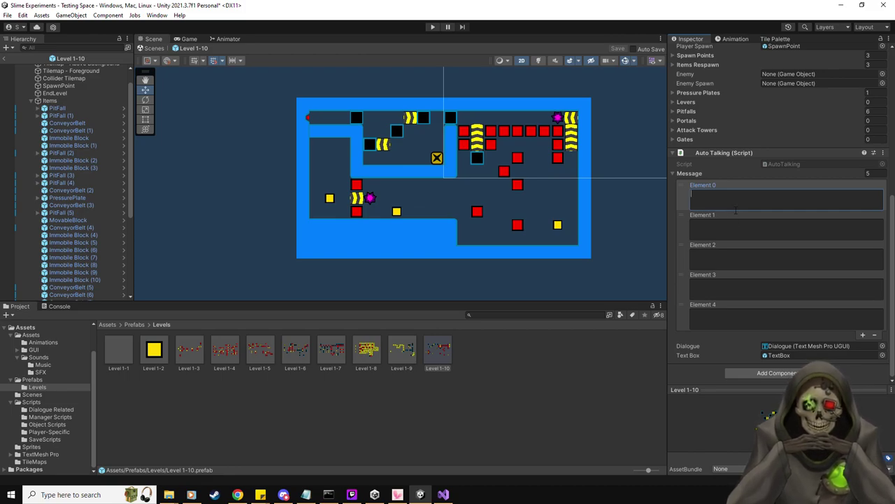
text(Let's see how you fare)
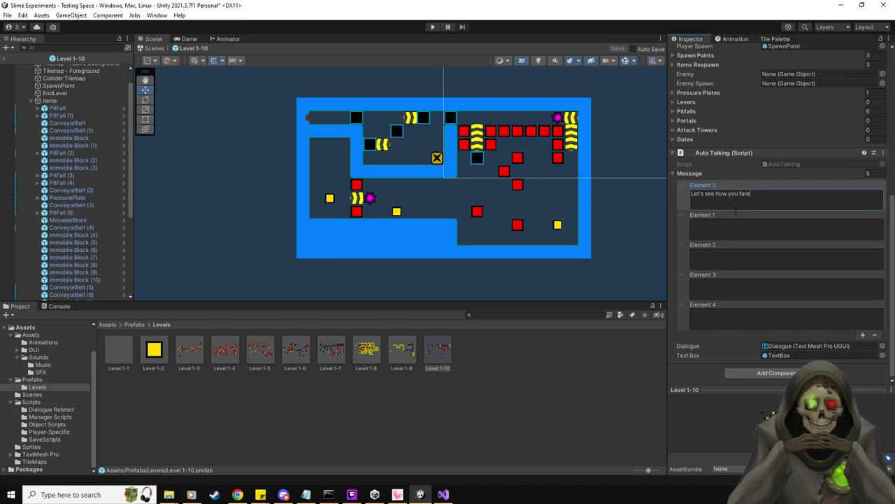
text( with this leve)
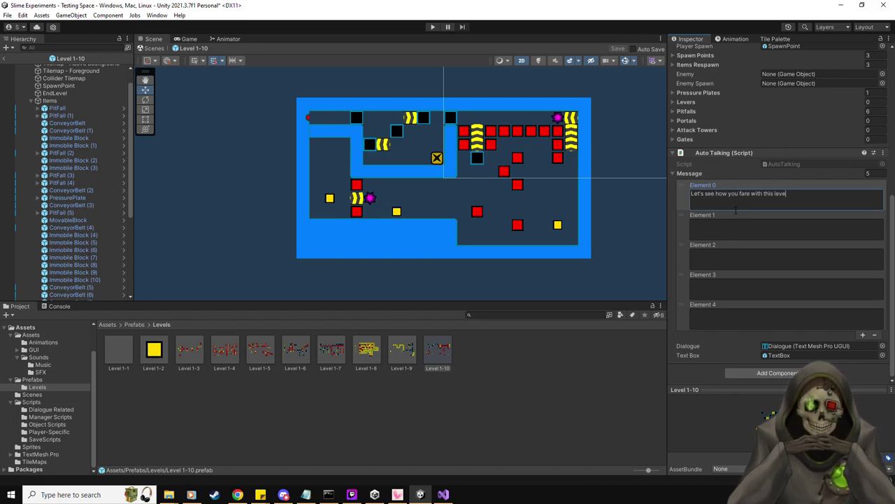
text(ourse then.)
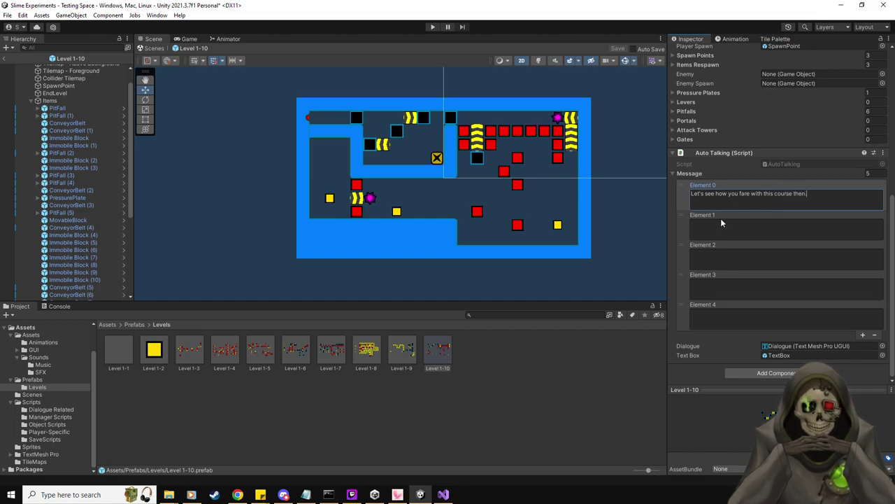
Set Element 1 of the Auto Talking messages to "I won't be explaining any of the new elements, so good luck!".
click(731, 225)
text(I won't be explaining any of the new)
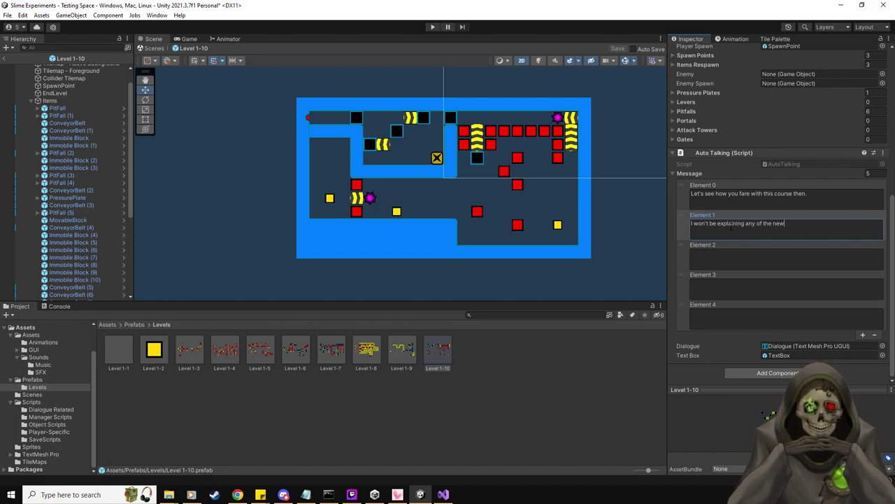
text( elements, s)
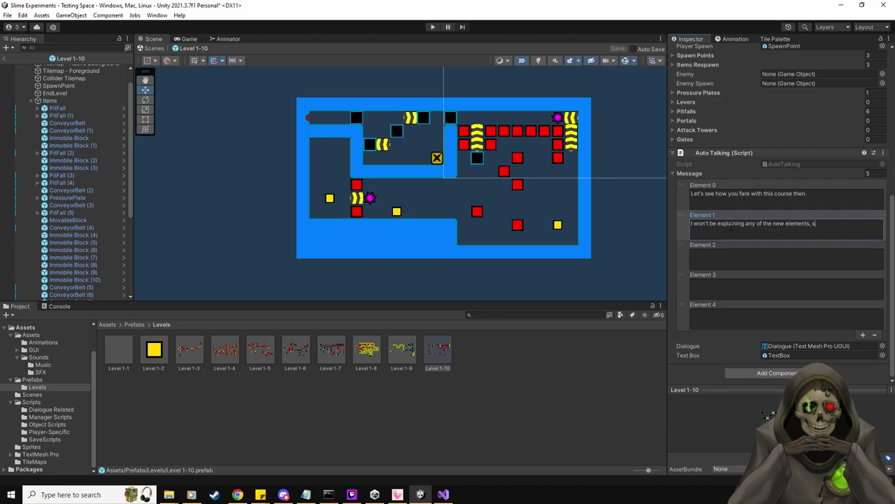
text(o good luck!)
Remove the three empty elements from Level 1-10's Auto Talking message list.
click(683, 316)
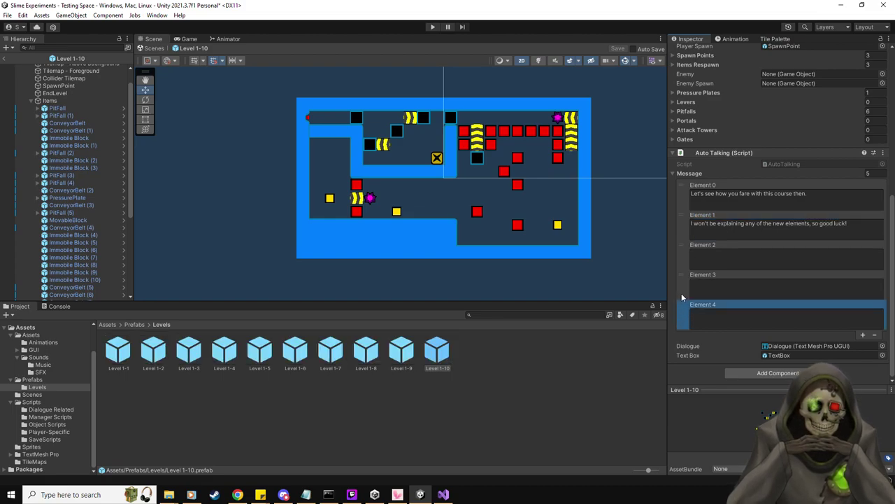
key(Delete)
key(Delete)
key(Delete)
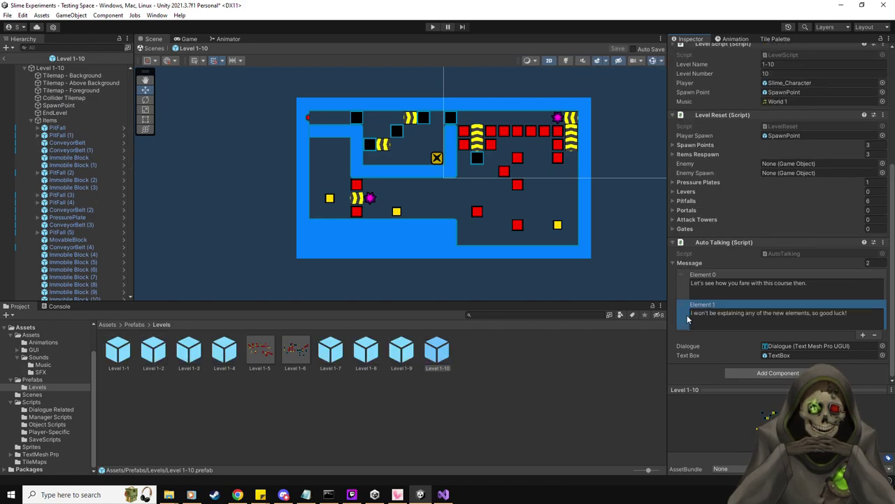
click(575, 365)
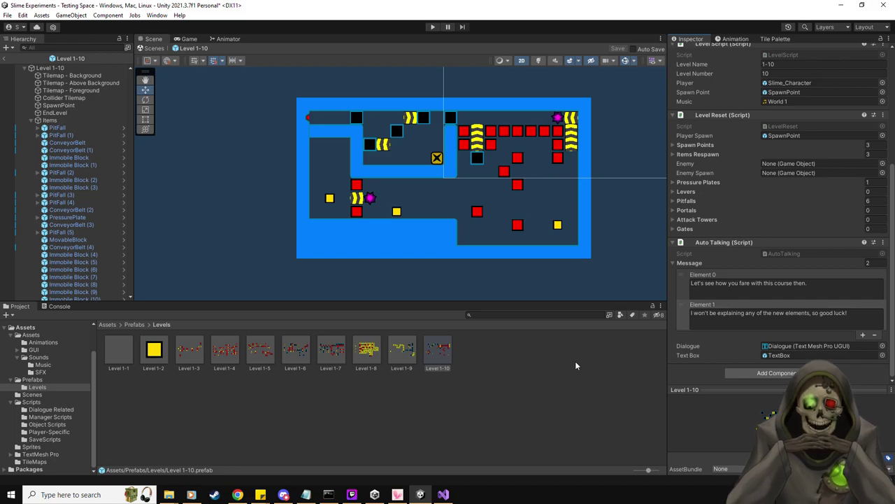
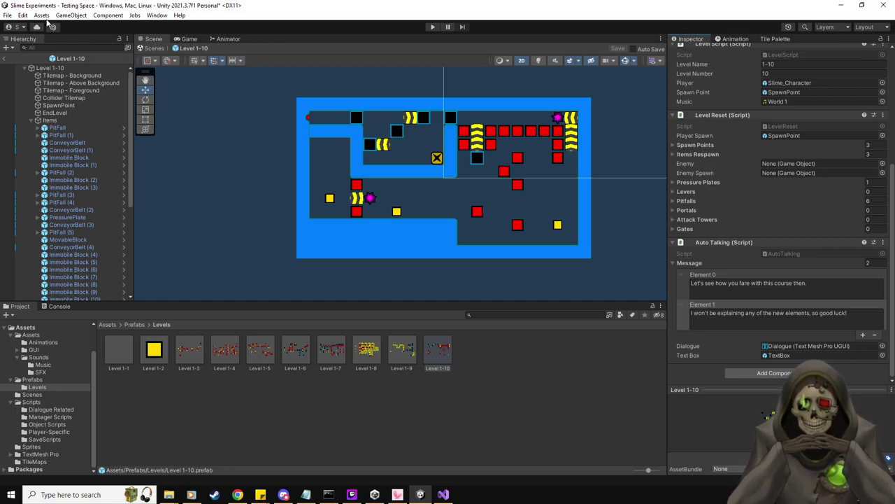
Leave the Level 1-10 prefab and bring up the Slime Stuff To Do.txt list in Notepad.
click(5, 58)
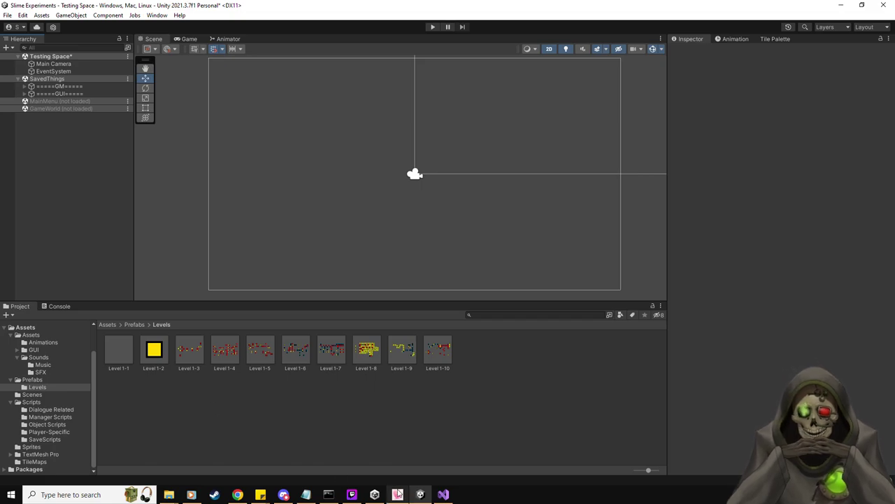
click(306, 495)
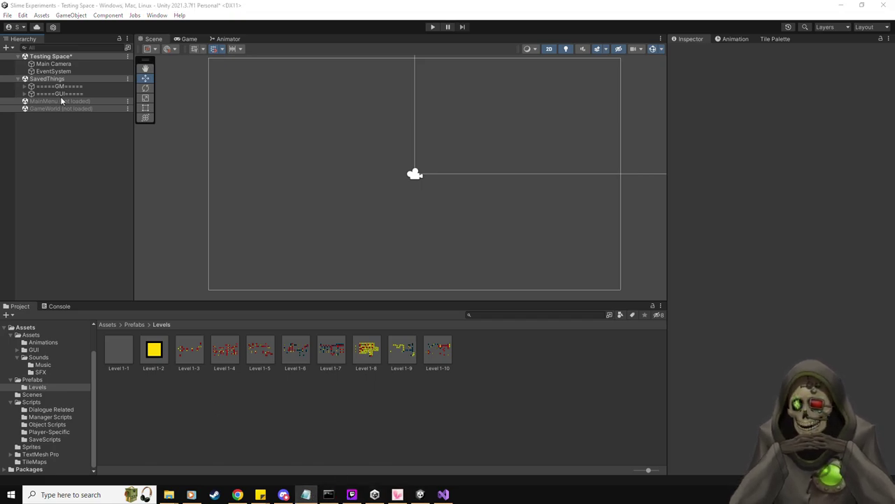
drag(1, 98, 397, 83)
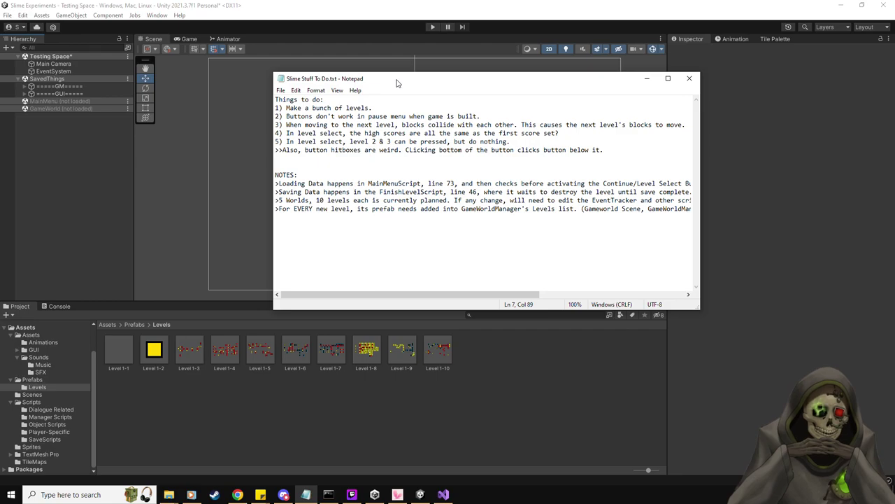
drag(396, 83, 478, 96)
Save the Testing Space scene and move the Notepad to-do list off the Unity window.
click(101, 184)
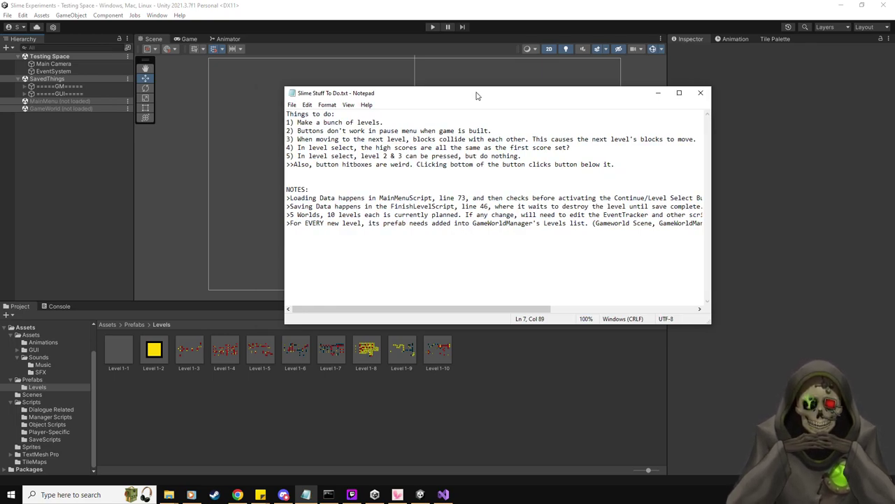
key(shift+Home)
click(498, 130)
drag(491, 94, 0, 98)
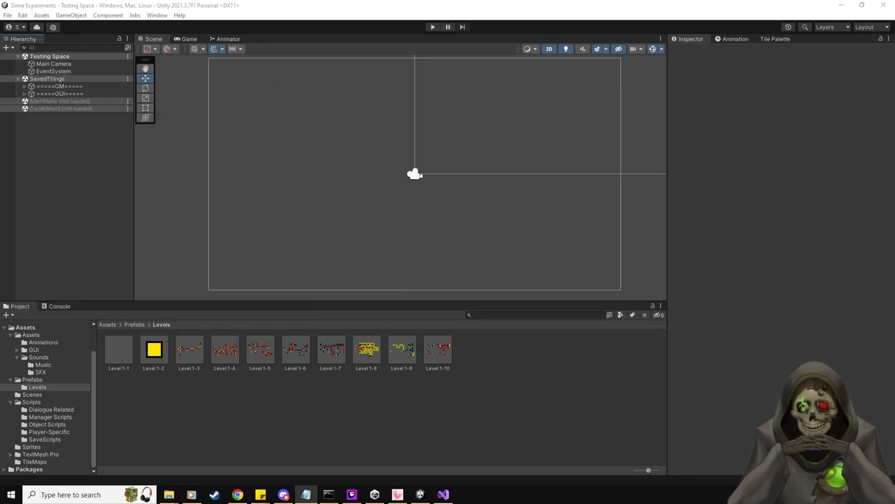
Expand the Canvas under =====GUI===== in Unity and inspect the Pause Menu object's settings.
click(24, 93)
click(31, 101)
click(31, 101)
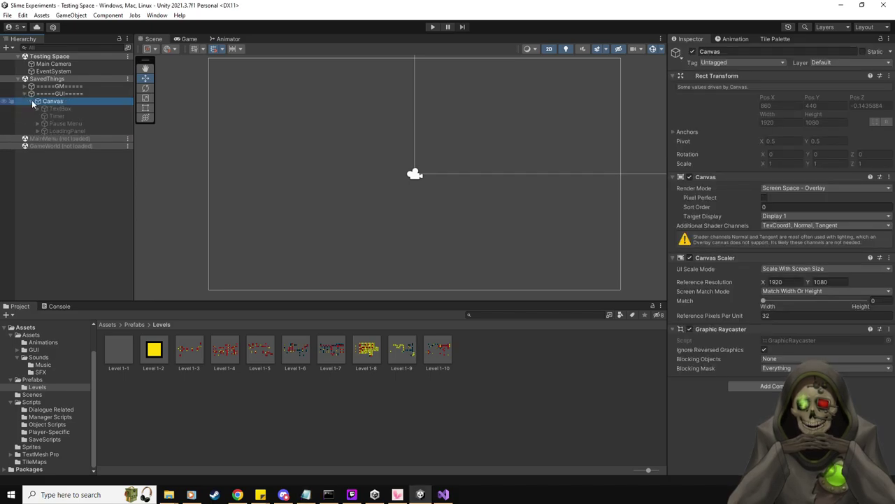
click(56, 124)
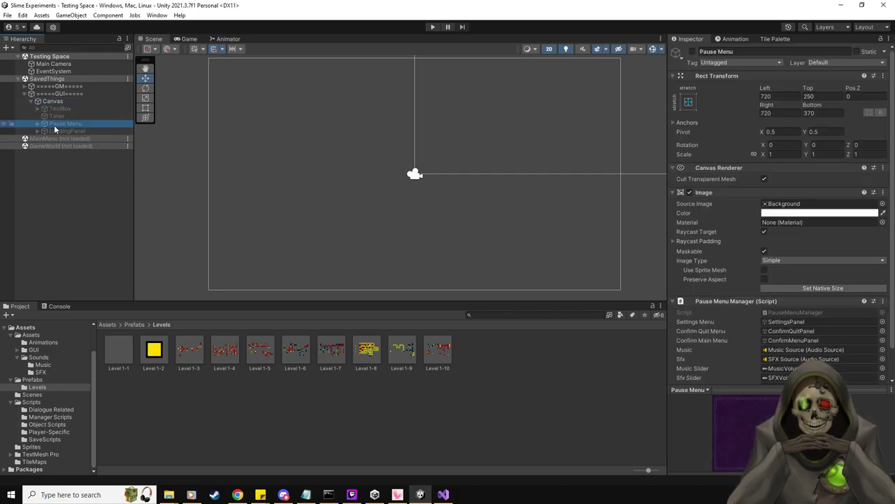
Activate the Pause Menu object under the SavedThings Canvas and frame it in the Scene view.
click(54, 103)
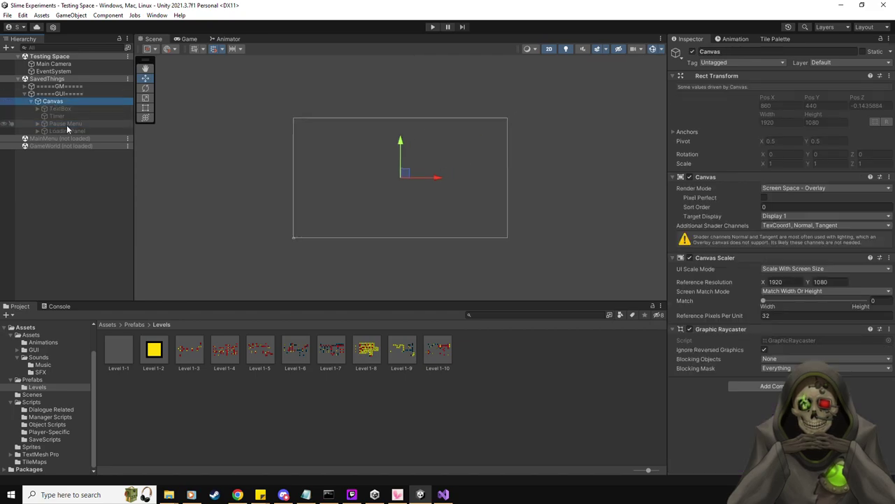
click(66, 125)
click(693, 51)
scroll(499, 161, up, 3)
scroll(449, 186, up, 2)
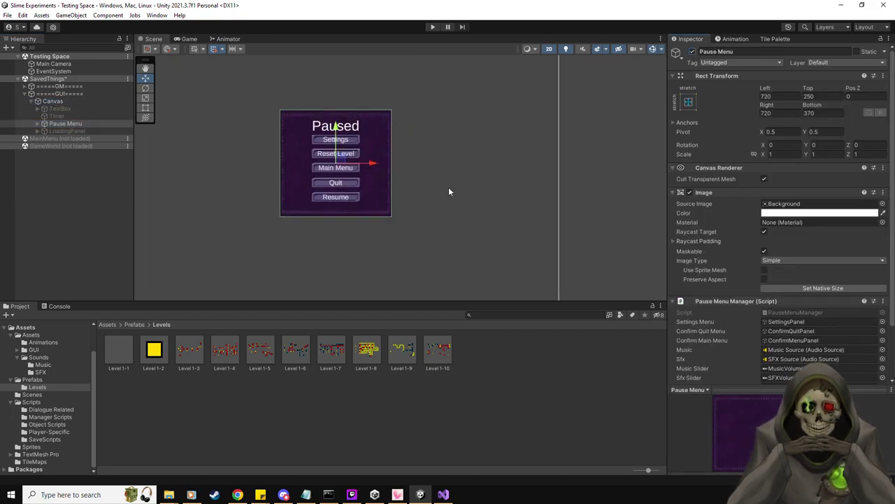
key(f)
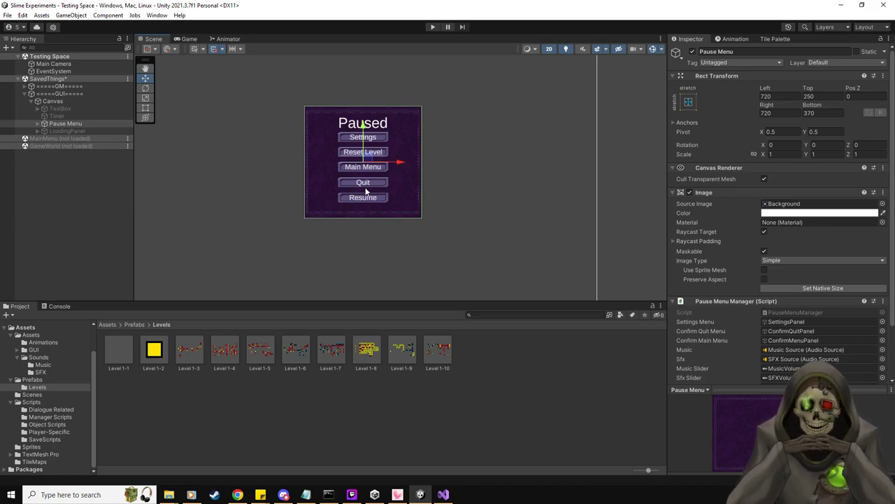
Temporarily show the TextBox object to check whether it overlaps the pause menu, and hide it again.
click(60, 109)
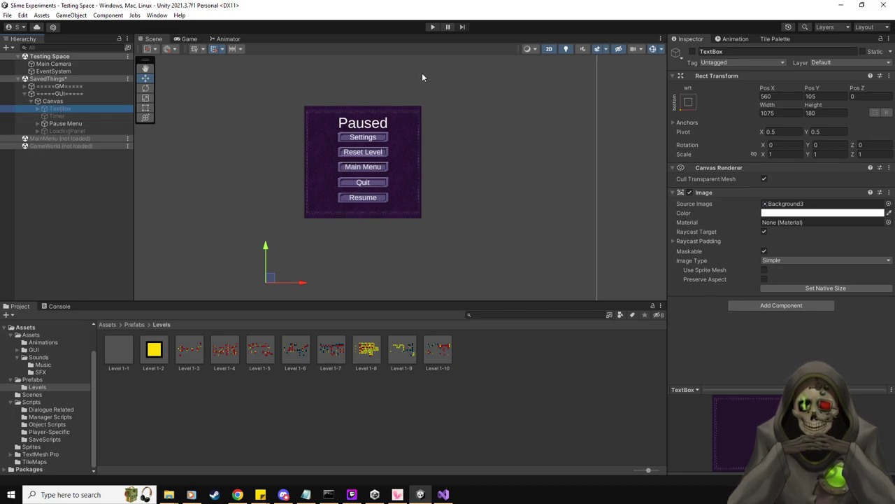
click(693, 52)
click(692, 52)
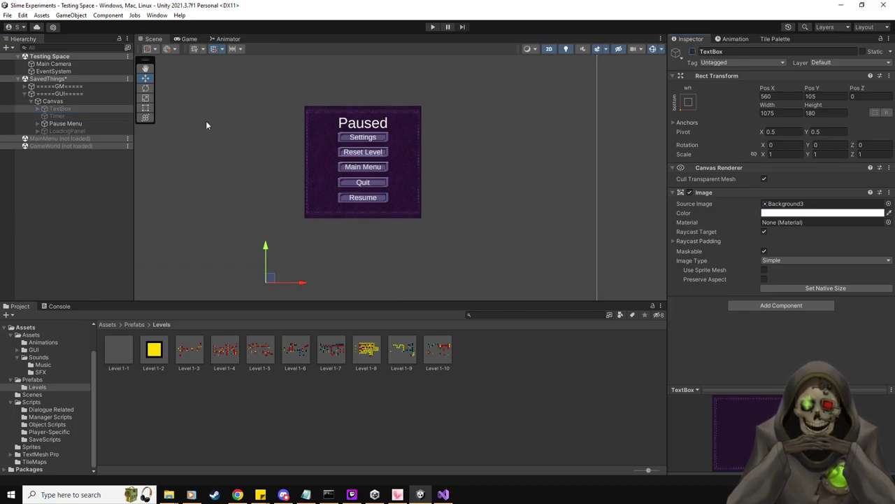
Check how LoadingPanel covers the pause menu, leave it inactive, and turn off Raycast Target on its Image.
click(92, 130)
click(692, 53)
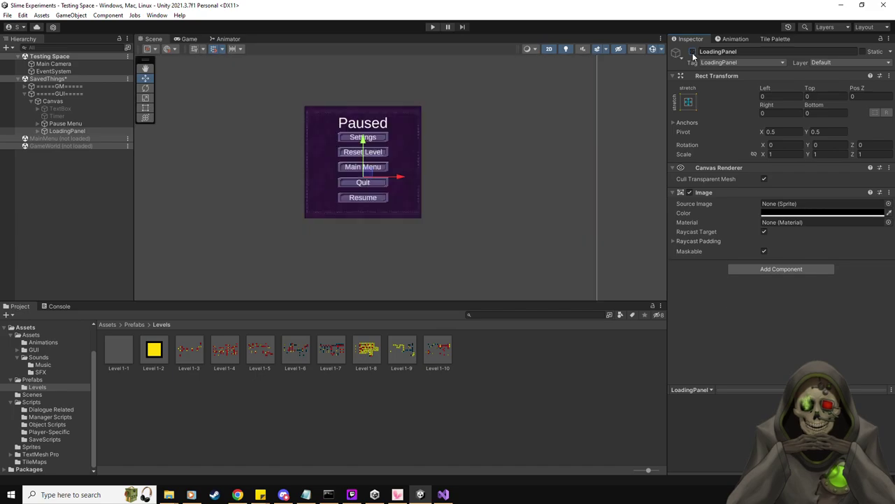
click(693, 53)
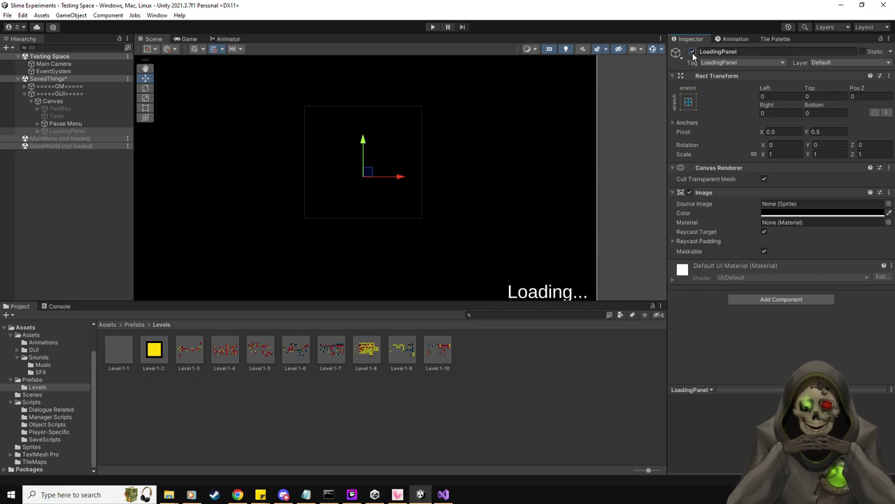
click(693, 53)
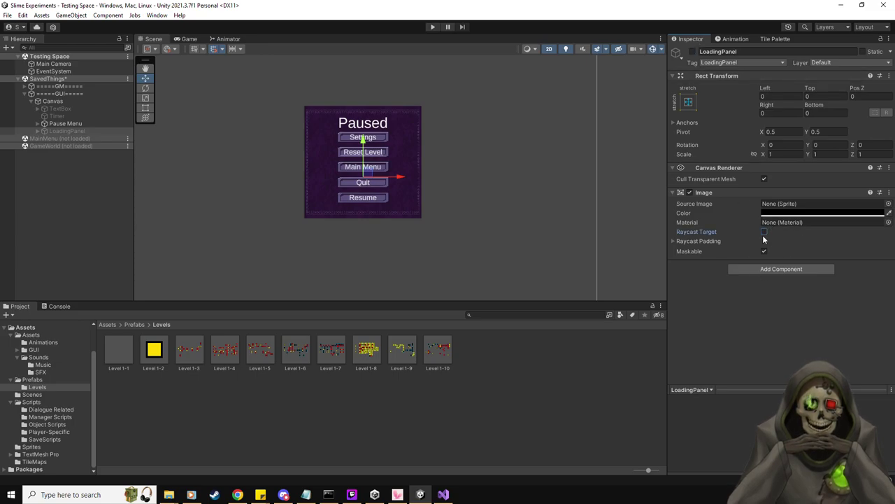
Inspect the Pause Menu's Image settings and Pause Menu Manager references.
click(84, 123)
scroll(741, 246, down, 3)
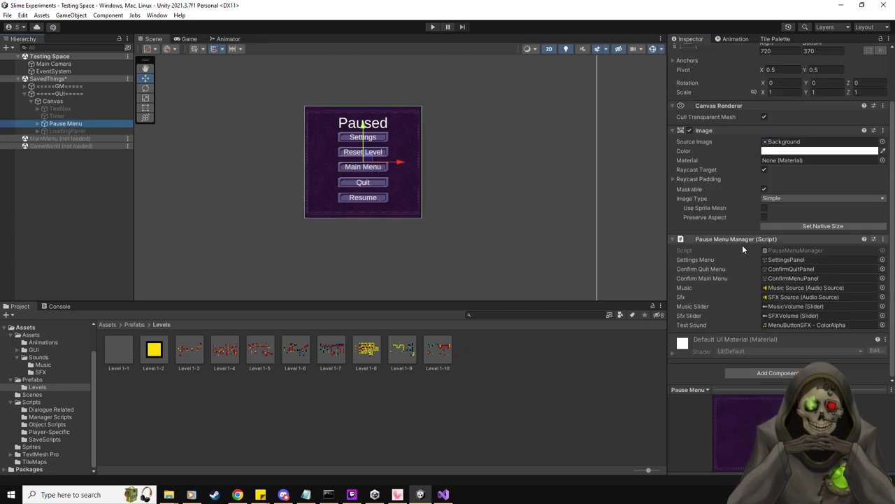
scroll(721, 245, up, 3)
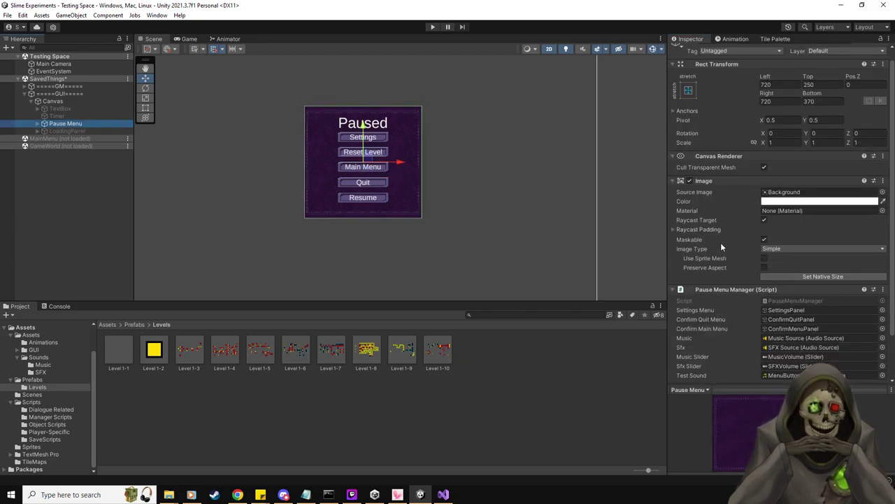
scroll(720, 242, up, 1)
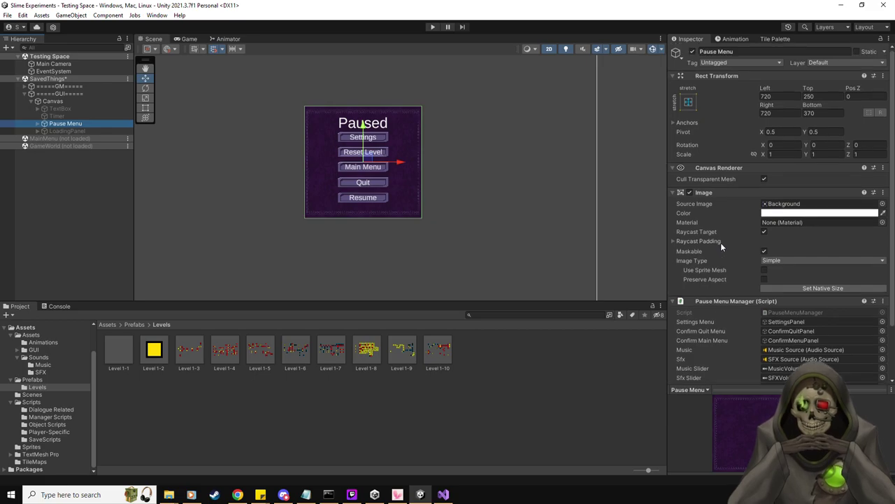
Load the MainMenu scene and turn off Raycast Target on the LoadingPanel in its =====GUI===== Canvas.
click(126, 138)
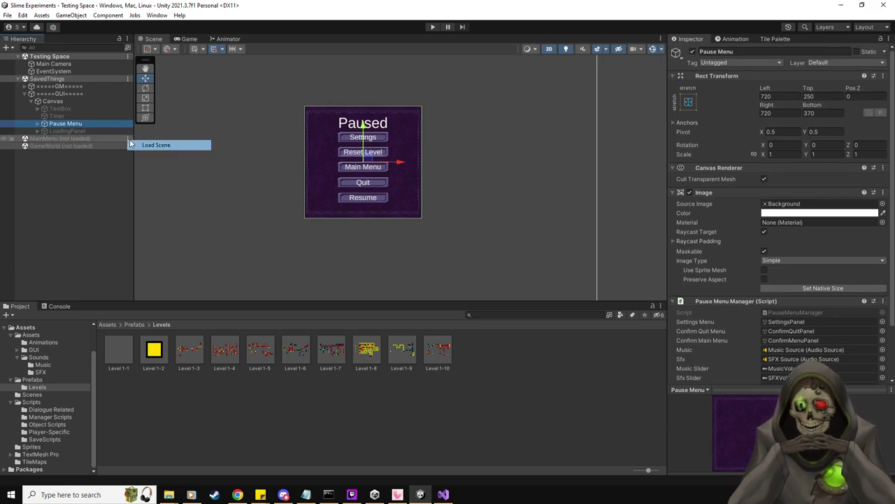
click(147, 143)
click(24, 153)
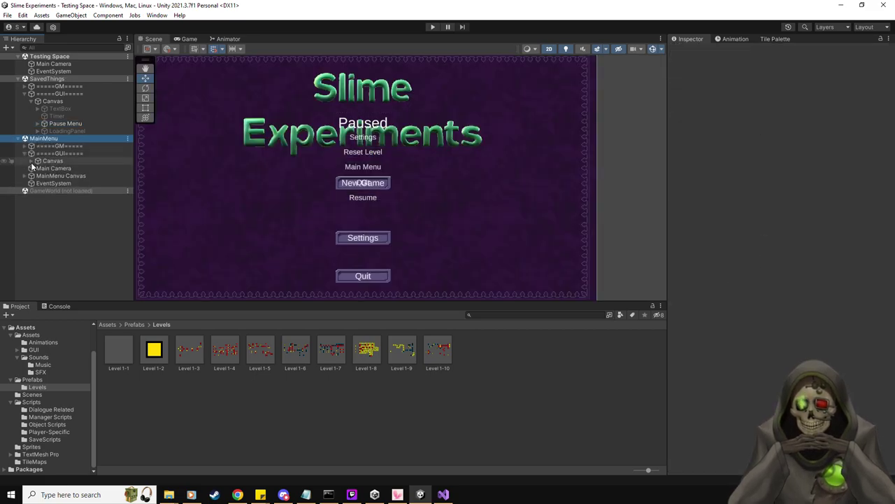
click(31, 160)
click(58, 190)
click(763, 232)
Unload the SavedThings and Testing Space scenes, leaving only MainMenu loaded.
click(127, 79)
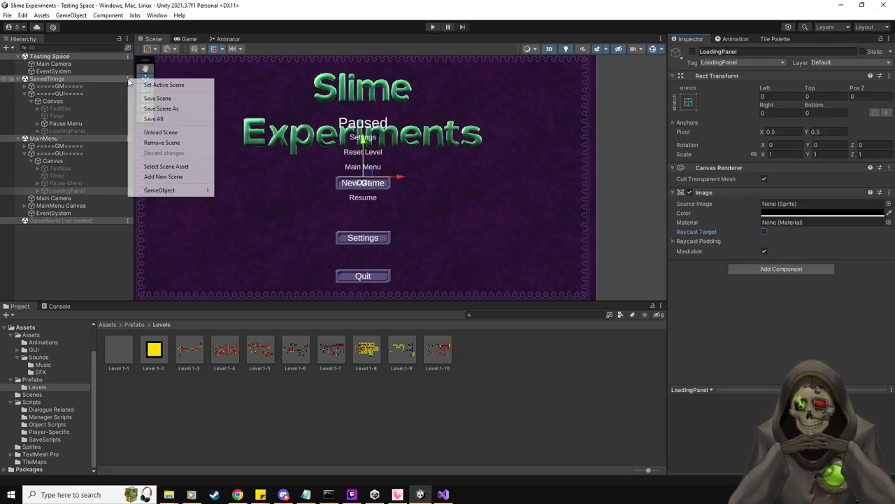
click(163, 132)
click(128, 57)
click(165, 109)
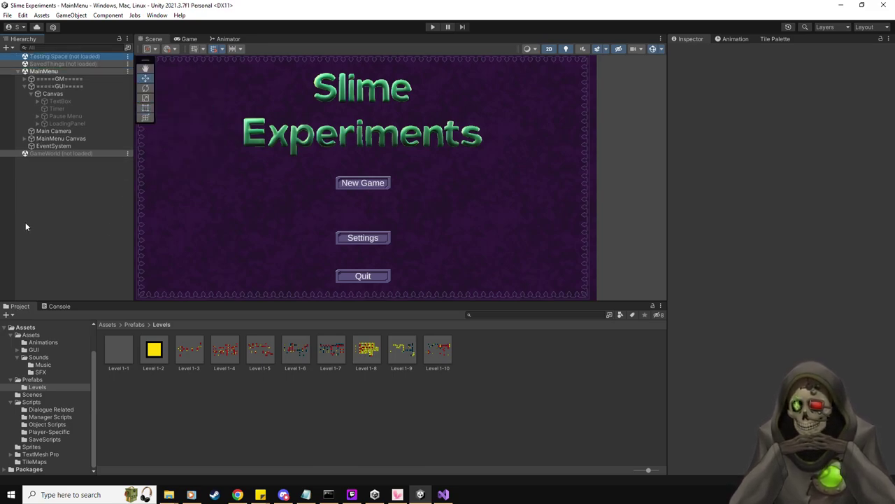
Review the to-do item about blocks colliding between levels in Notepad, and return to the MainMenu scene in Unity.
click(305, 495)
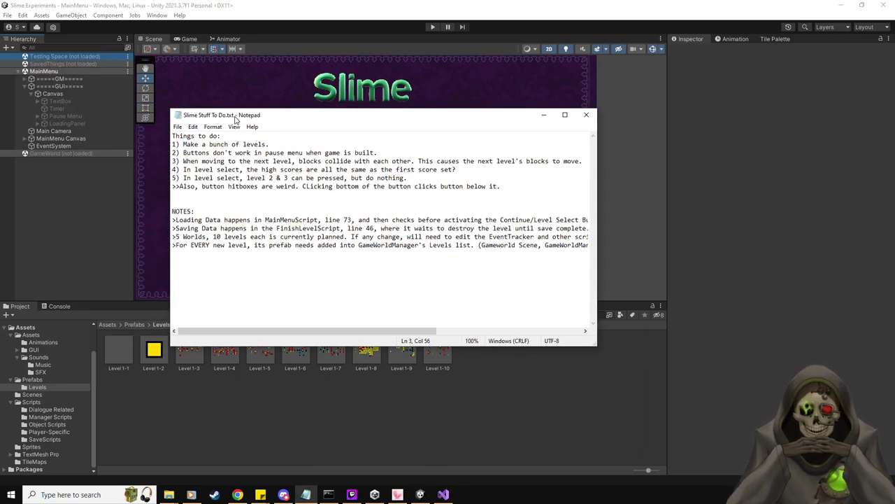
drag(183, 161, 530, 162)
click(529, 162)
drag(458, 116, 388, 116)
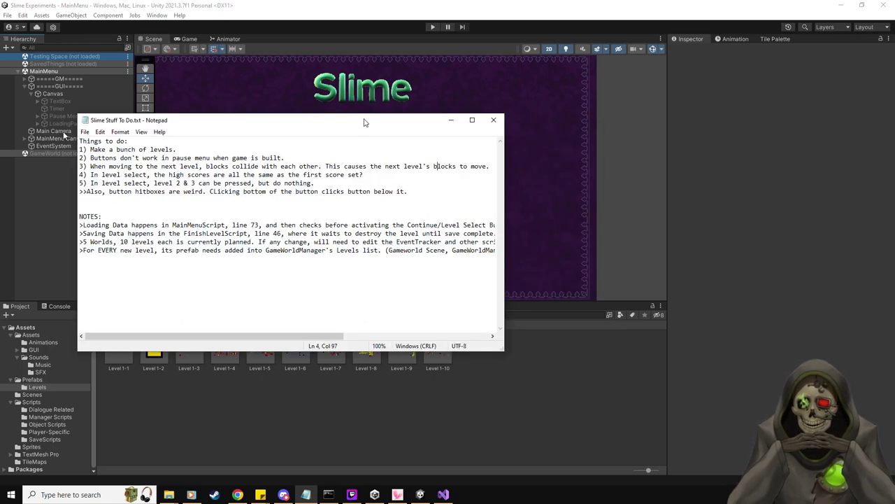
click(16, 147)
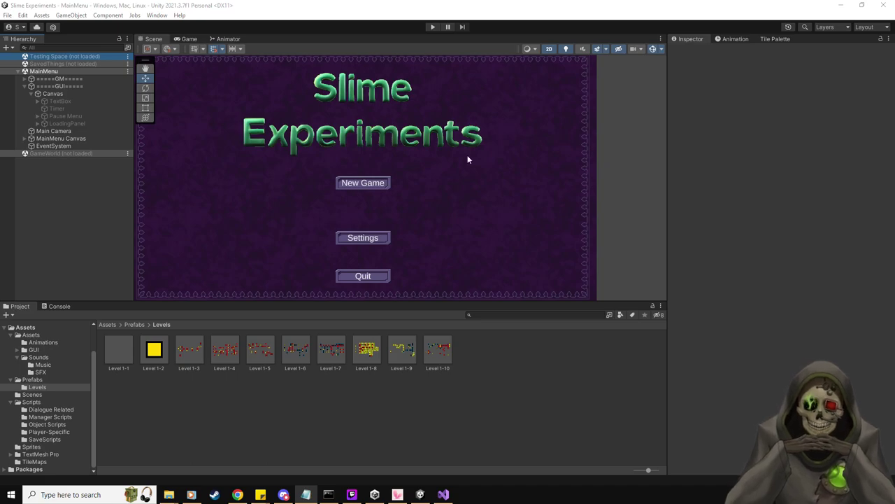
scroll(463, 150, down, 2)
middle_drag(464, 150, 505, 154)
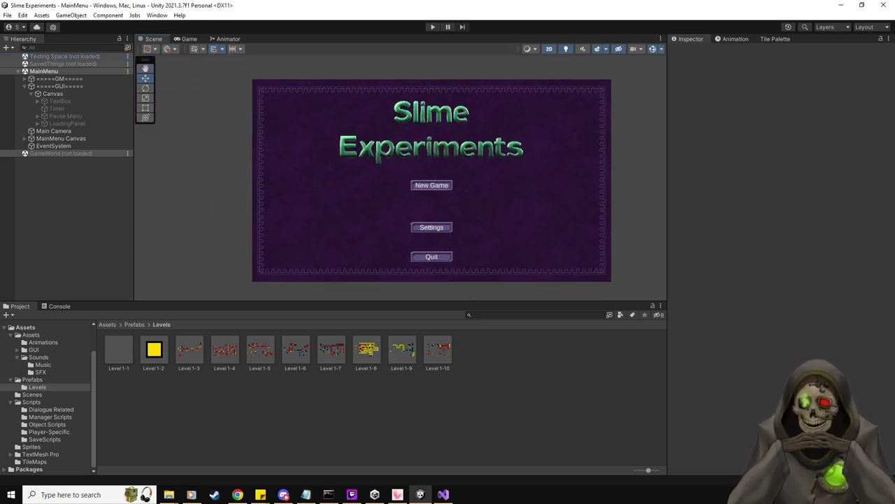
Switch to Visual Studio and examine EndLevel in FinishLevelScript.cs and the level loading code in GameWorldManager.cs.
click(444, 493)
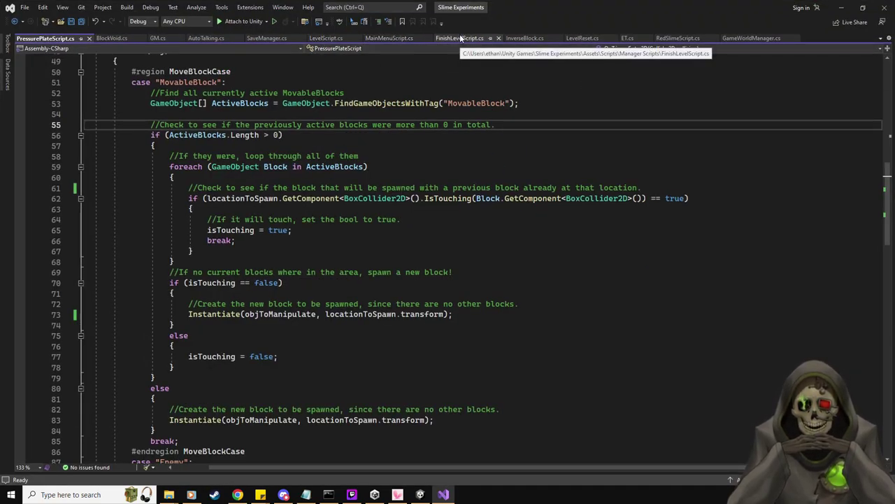
click(460, 38)
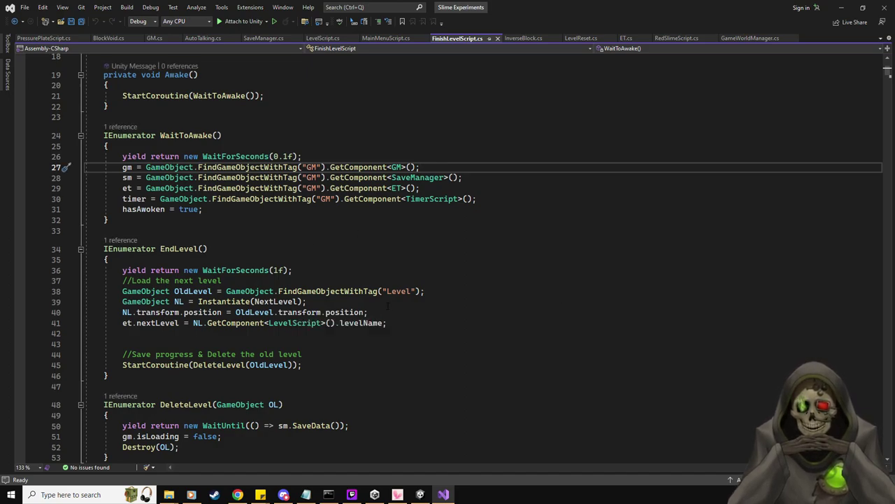
scroll(389, 305, down, 2)
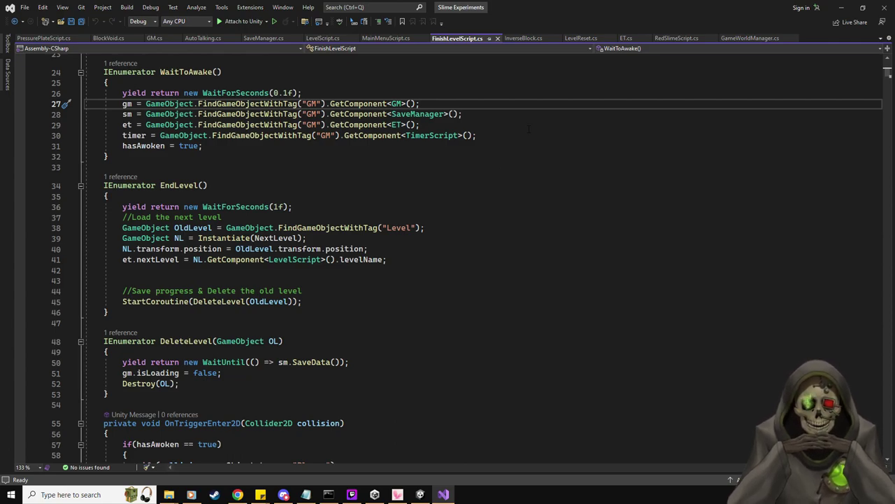
click(758, 38)
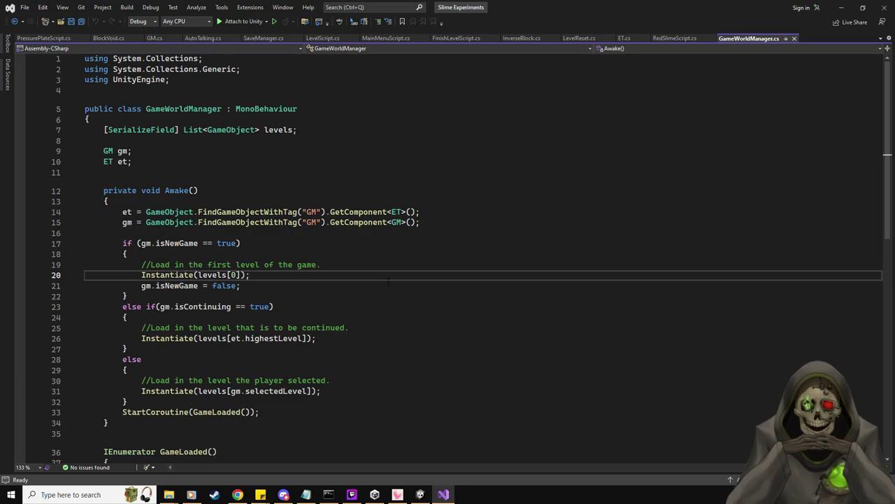
scroll(388, 281, down, 4)
scroll(363, 304, up, 3)
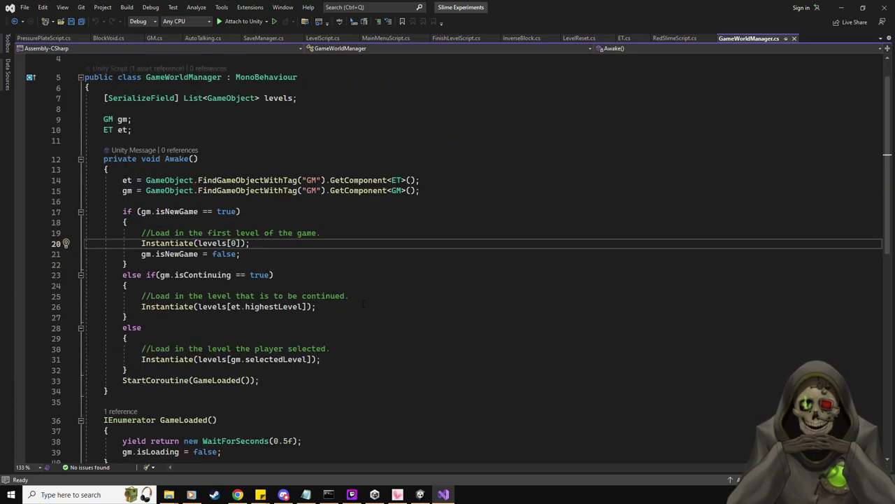
Add an empty public void SpawnNewLevel() method between Awake and GameLoaded in GameWorldManager.cs.
click(443, 396)
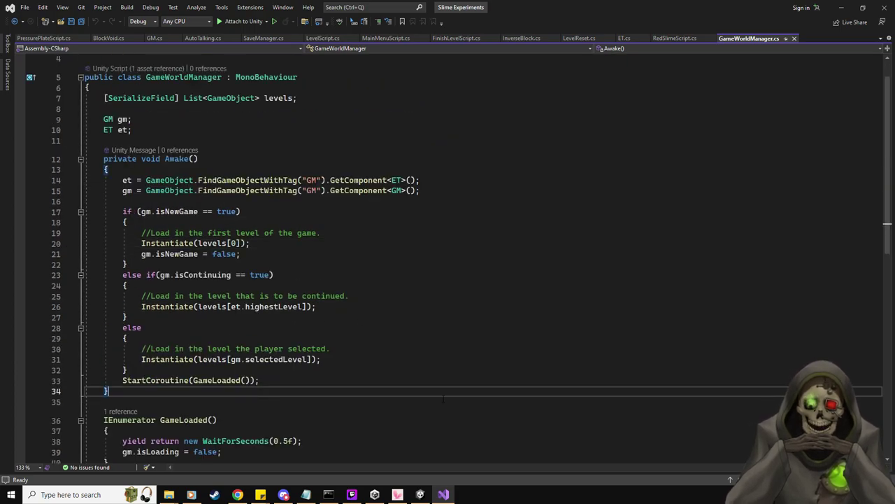
key(Return)
key(Return)
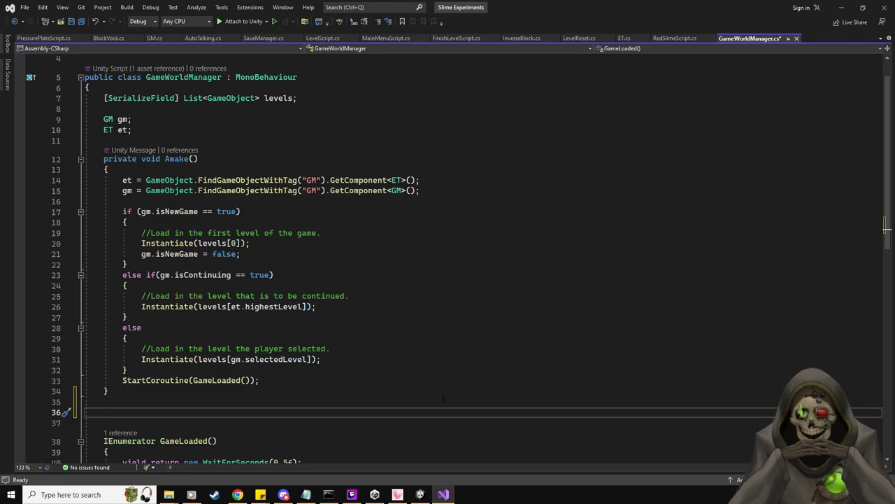
text(pub)
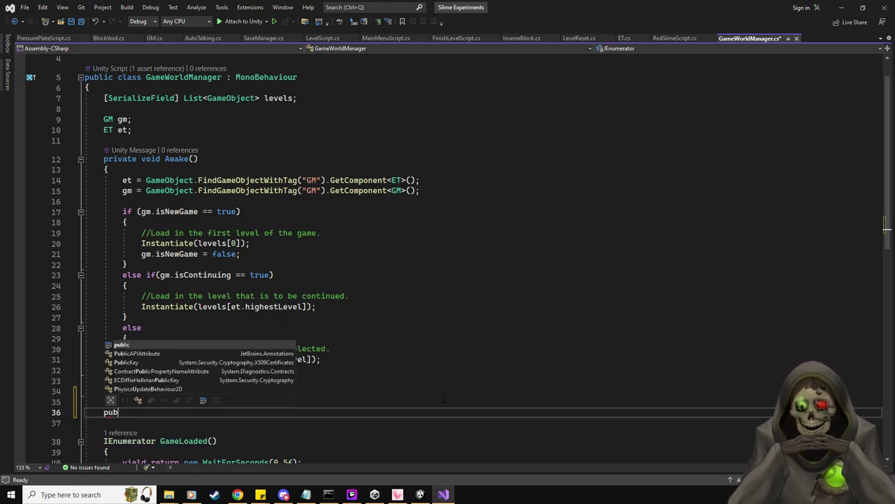
text(lic void )
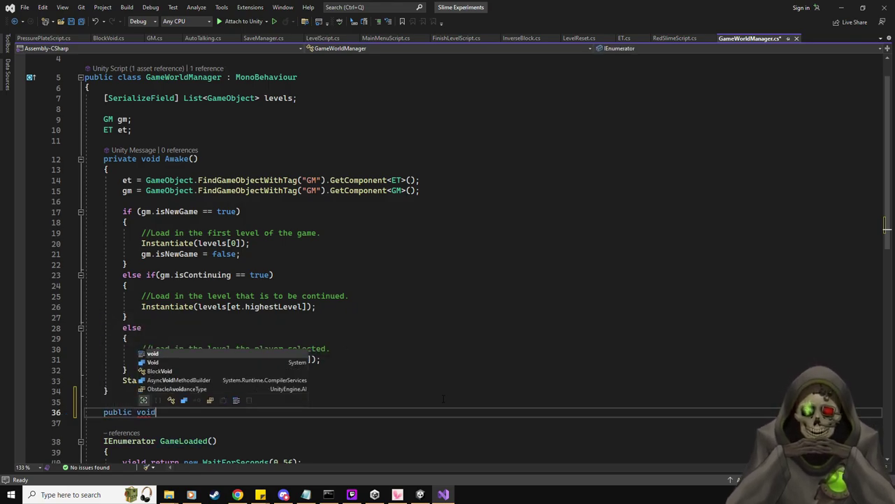
text(Spawn)
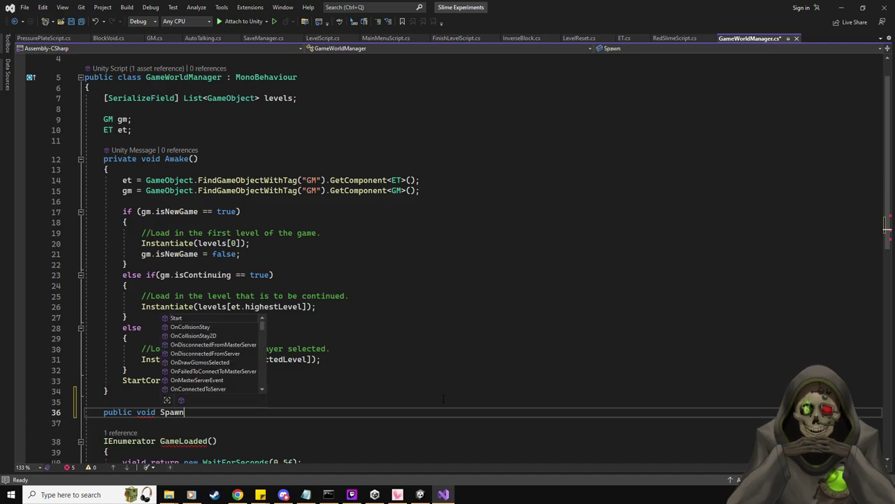
text(NewLevel() {)
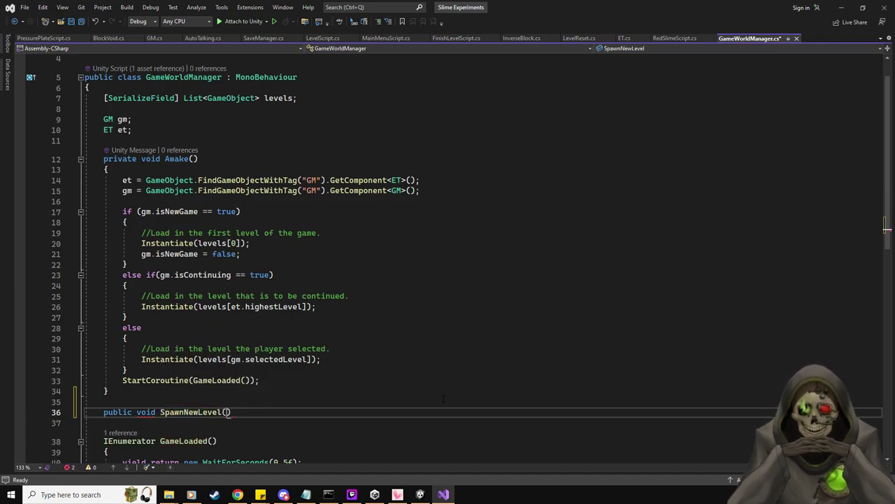
key(Return)
scroll(444, 399, down, 3)
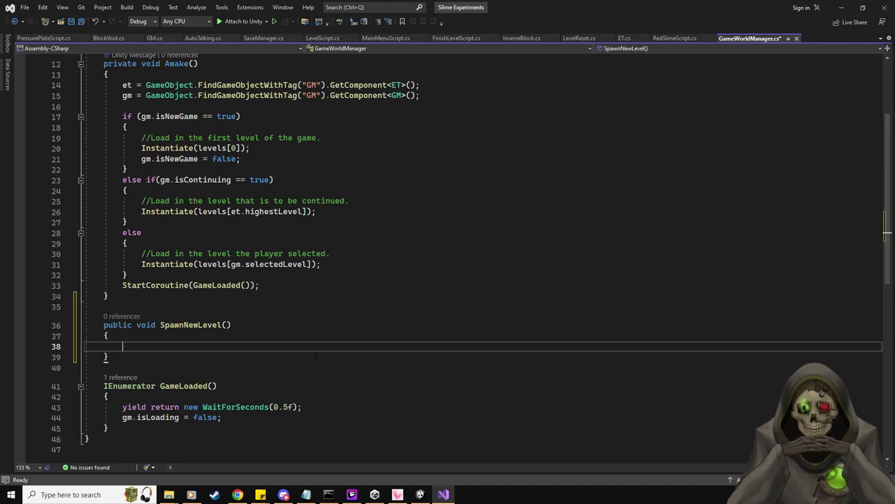
Give SpawnNewLevel a GameObject parameter named level and place the cursor in its empty body.
click(250, 326)
text(GameObject leve)
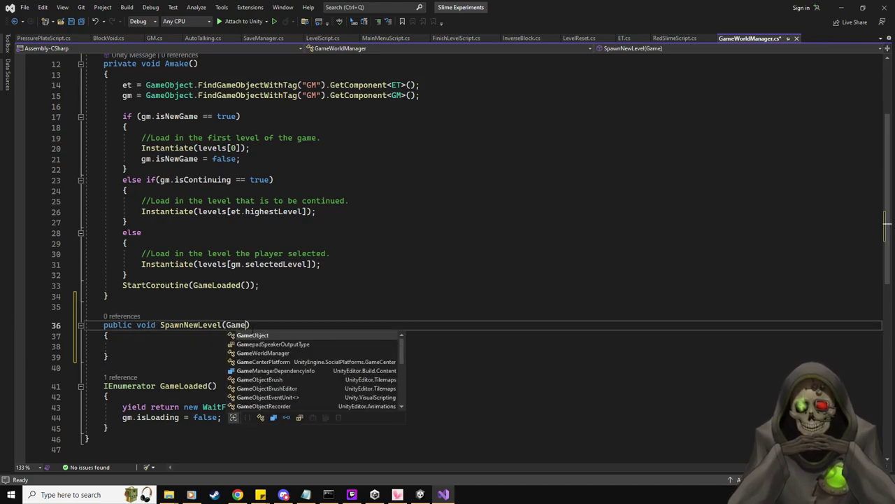
text(l)
click(122, 346)
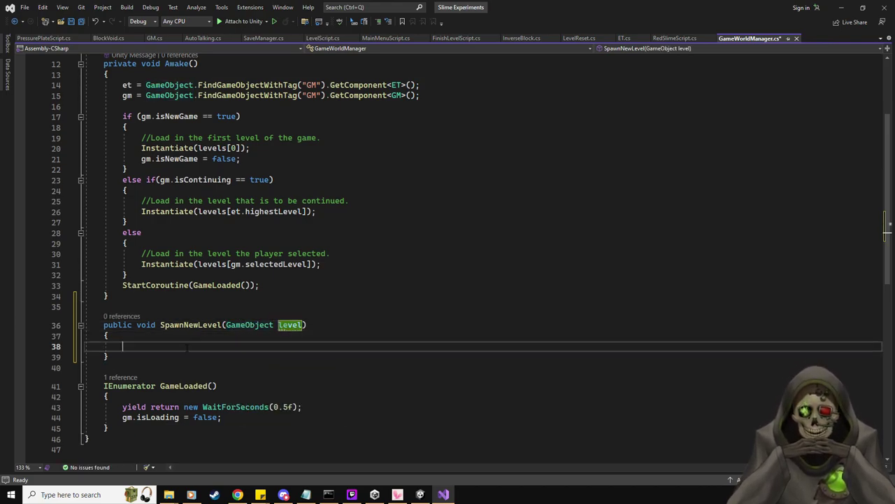
scroll(317, 149, up, 4)
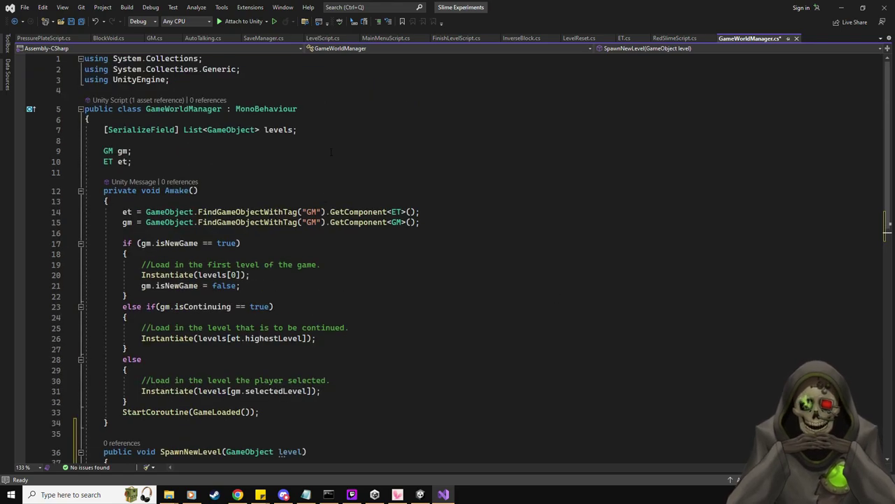
scroll(340, 142, down, 3)
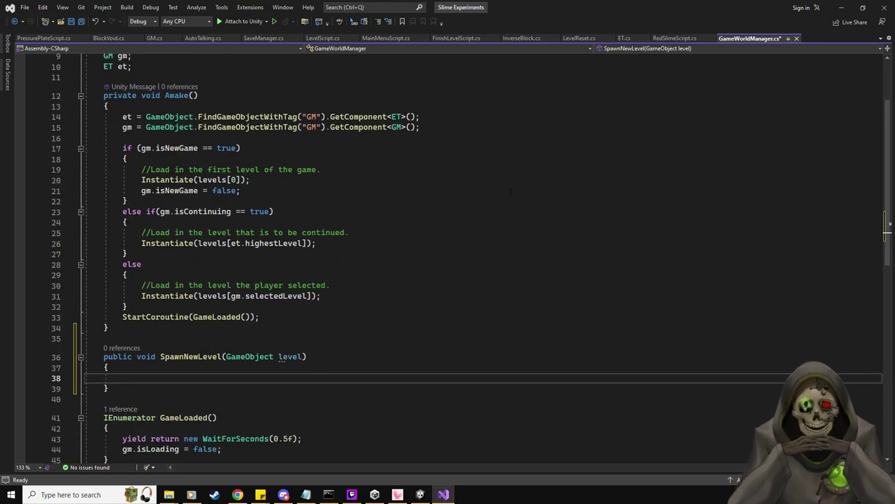
Examine the Awake and WaitToAwake code in LevelScript.cs, including how it sets the current level and spawns the player.
click(323, 38)
scroll(329, 269, up, 3)
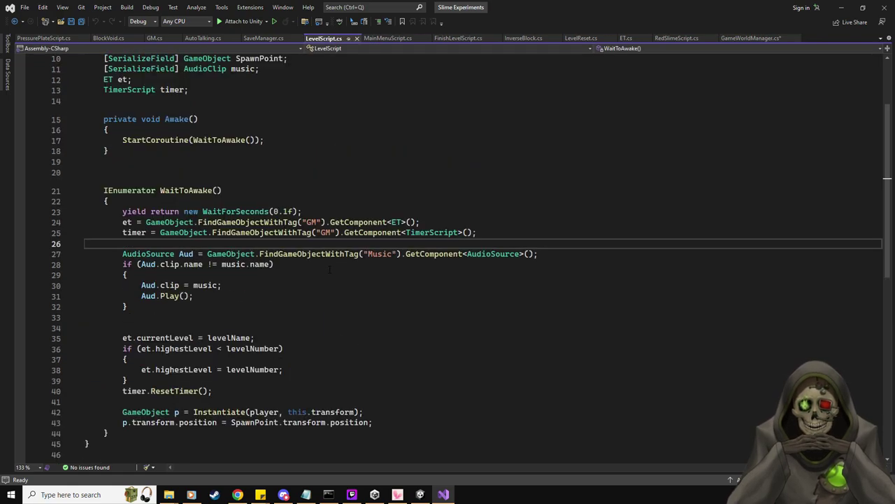
scroll(329, 269, down, 5)
scroll(328, 269, up, 6)
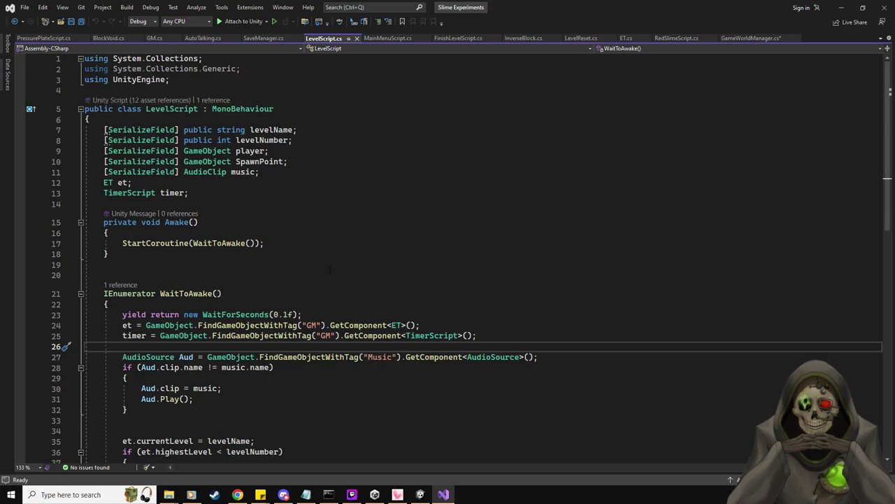
scroll(329, 269, down, 8)
scroll(329, 268, up, 5)
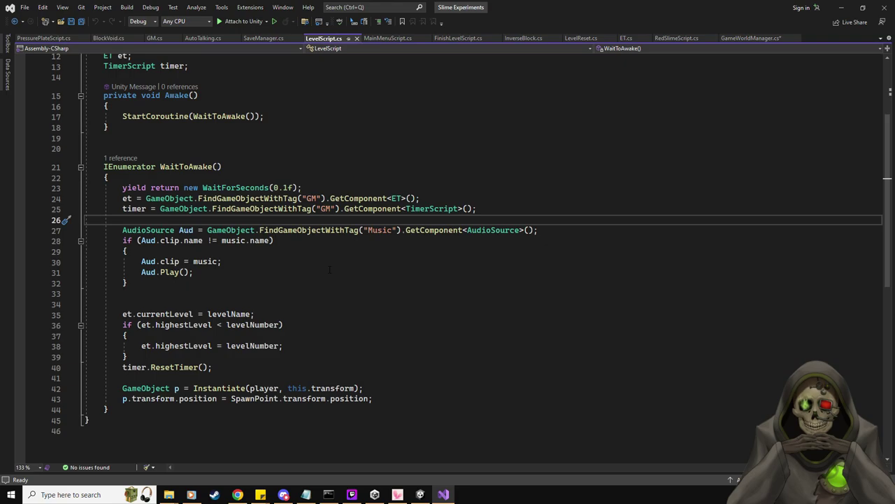
In EndLevel of FinishLevelScript.cs, insert two blank lines after the OldLevel declaration.
click(459, 40)
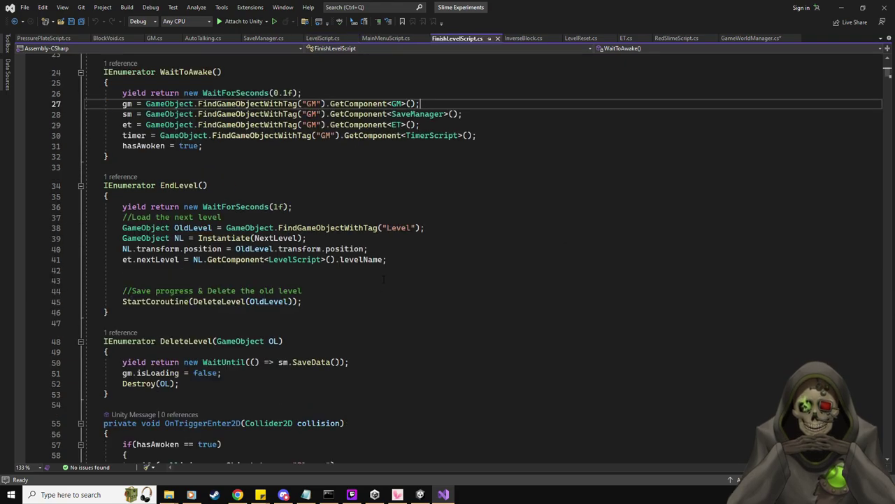
click(457, 227)
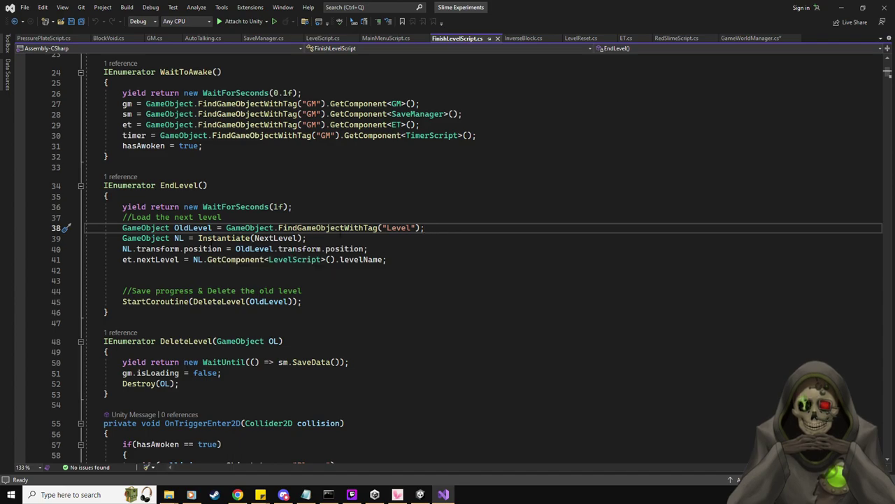
click(334, 239)
click(452, 228)
key(Return)
key(Return)
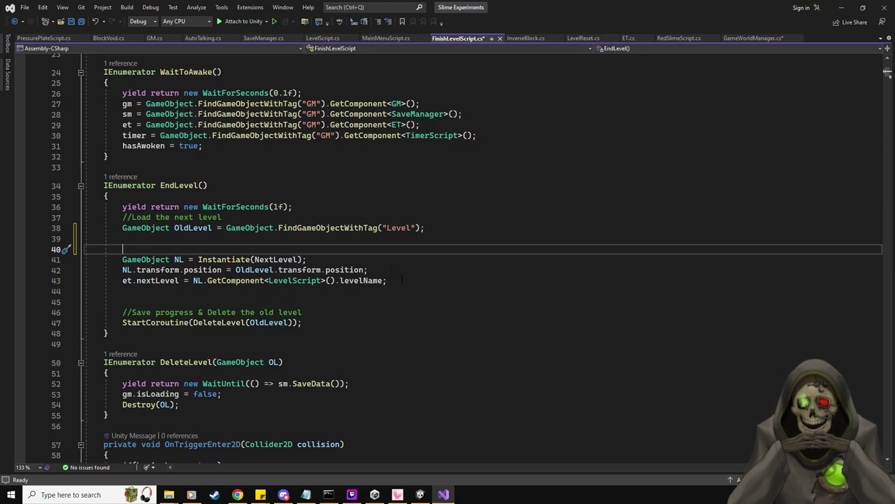
Copy the three lines that instantiate NL, position it and set et.nextLevel from EndLevel into the SpawnNewLevel body in GameWorldManager.cs.
drag(386, 280, 123, 262)
key(ctrl+c)
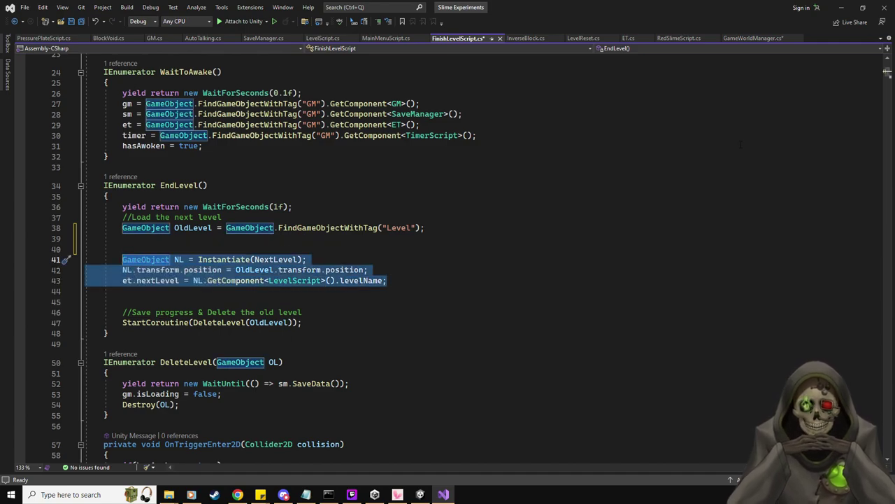
click(753, 39)
key(ctrl+v)
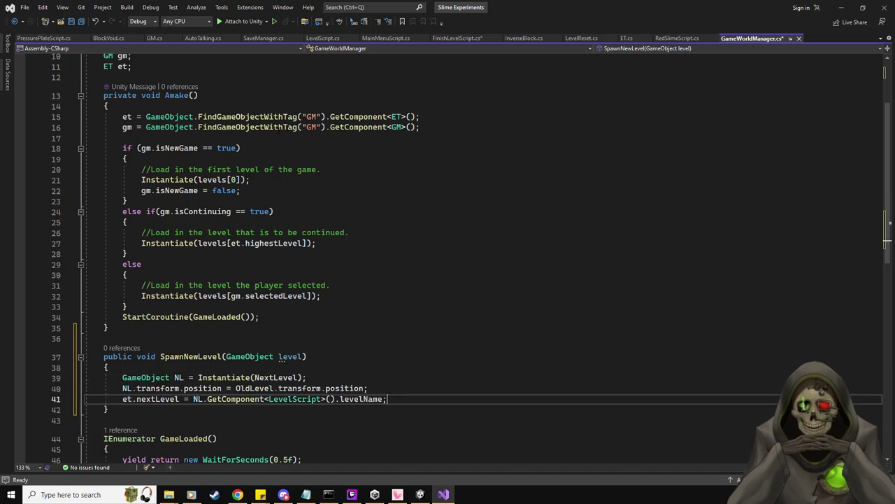
Declare a GameWorldManager field named gwm below the SaveManager field in FinishLevelScript.cs.
click(459, 38)
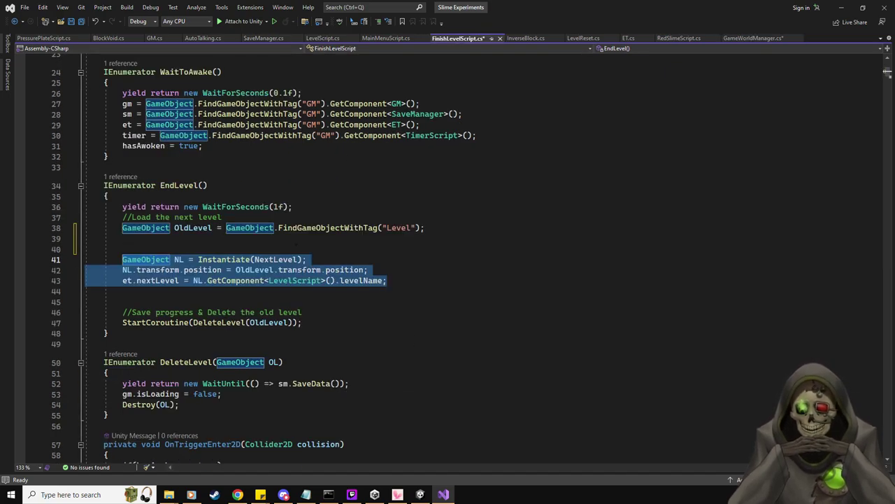
key(Up)
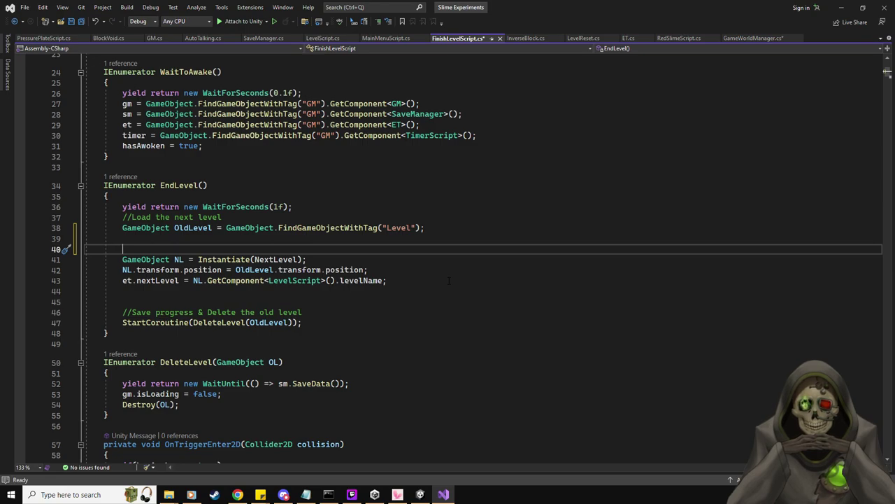
scroll(449, 281, up, 6)
click(214, 140)
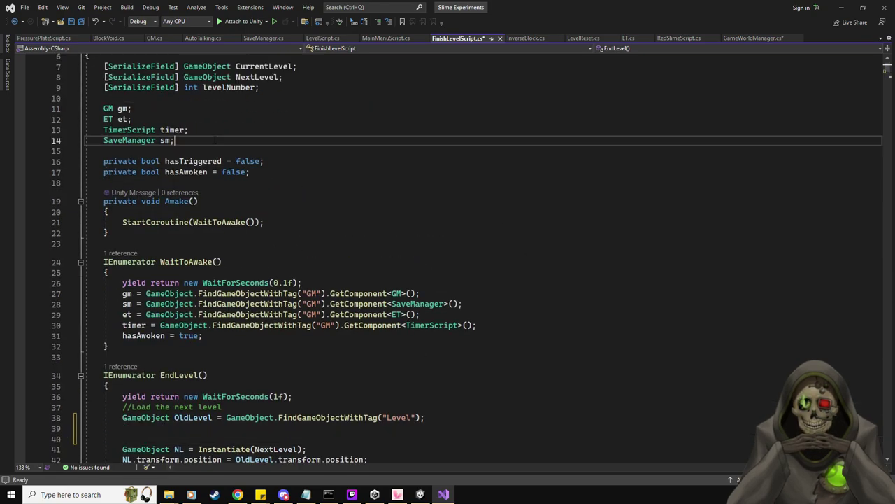
key(Return)
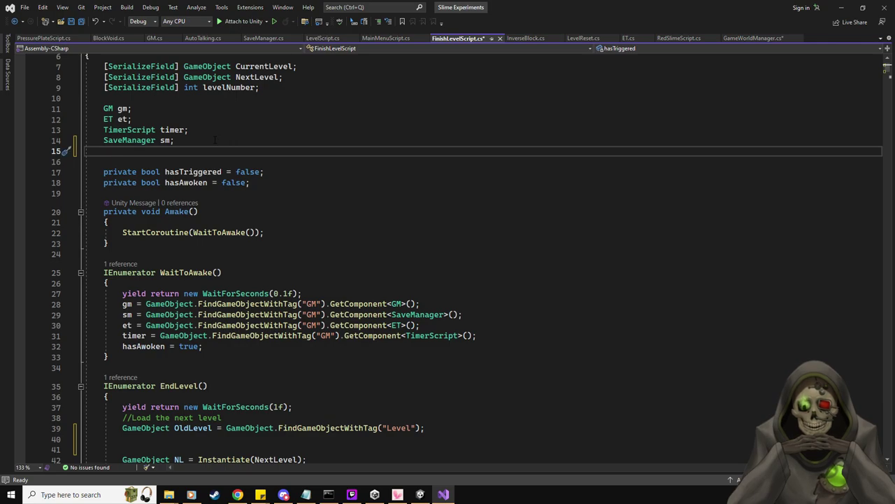
text(GameWo)
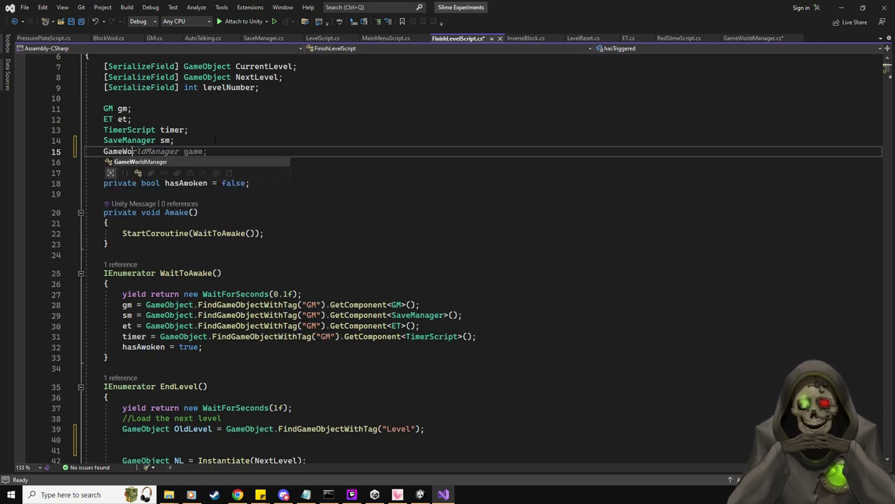
key(Tab)
text(gwm;)
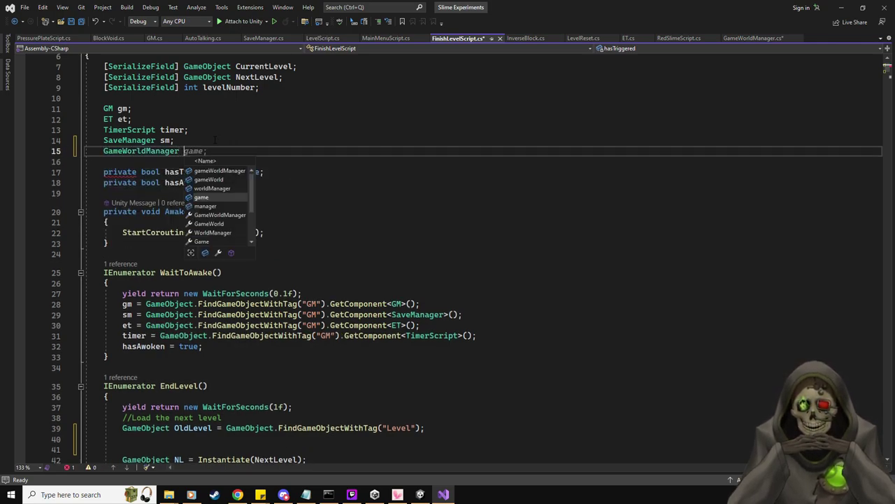
After the timer assignment in WaitToAwake, add gwm = GameObject.FindGameObjectWithTag("GWM").GetComponent<GameWorldManager>();.
click(495, 335)
key(Return)
text(gwm )
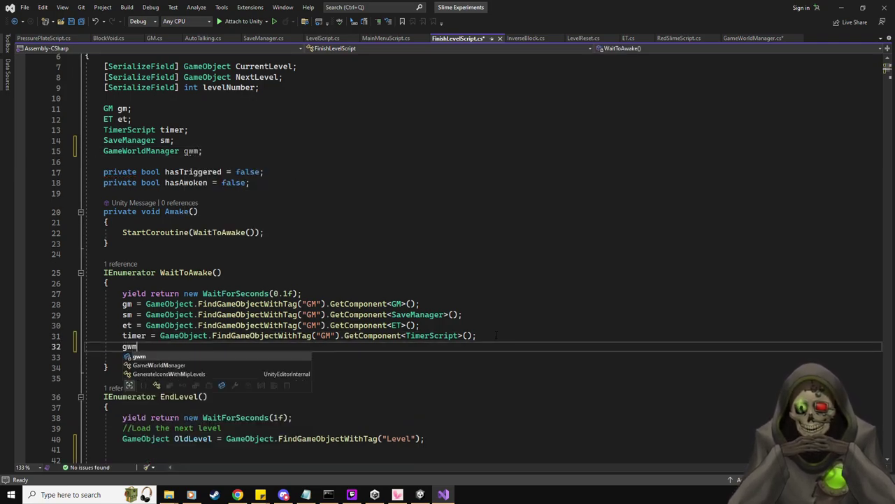
text(= Game)
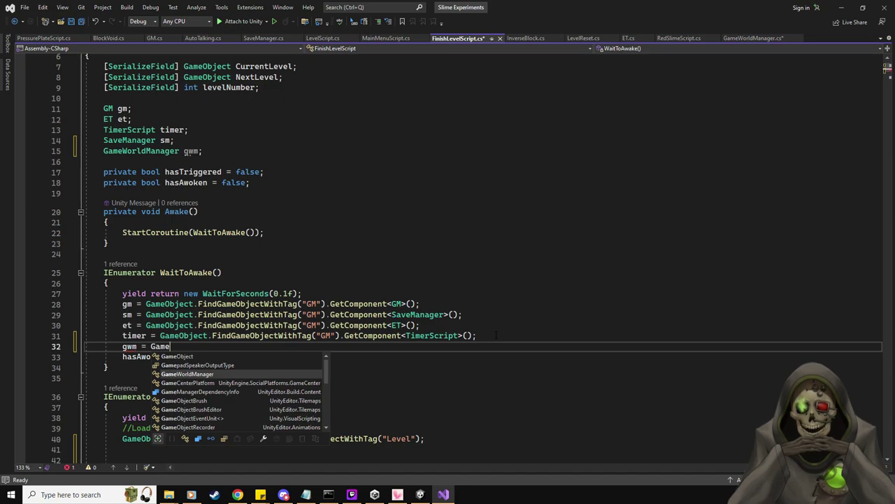
key(Tab)
key(BackSpace)
key(BackSpace)
key(BackSpace)
key(BackSpace)
key(BackSpace)
key(BackSpace)
key(BackSpace)
key(BackSpace)
key(BackSpace)
key(BackSpace)
key(BackSpace)
key(BackSpace)
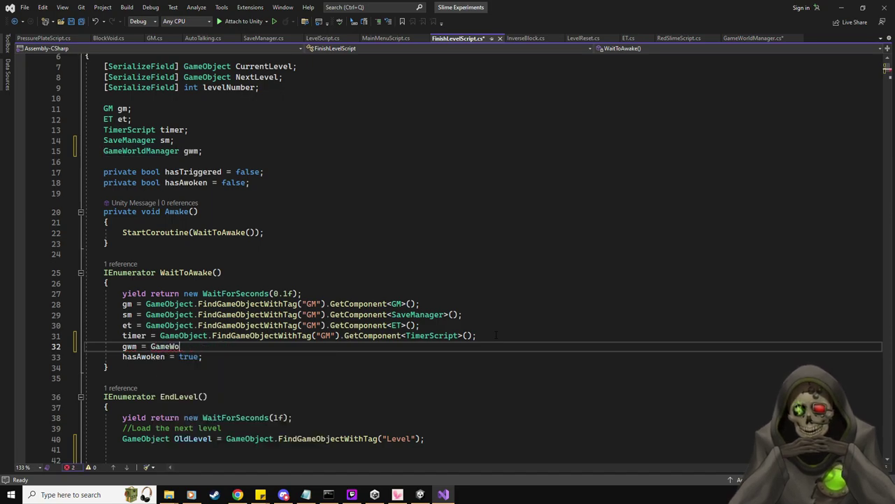
text(Object.Find)
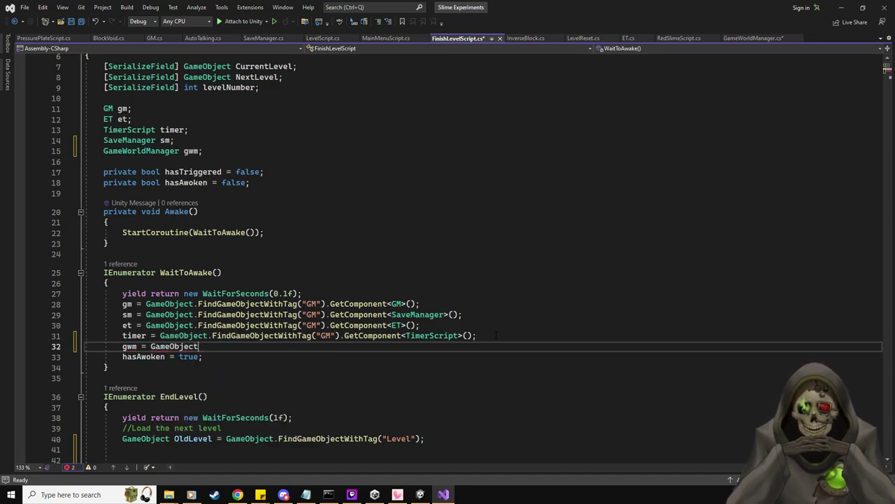
key(Down)
key(Down)
key(Down)
key(Down)
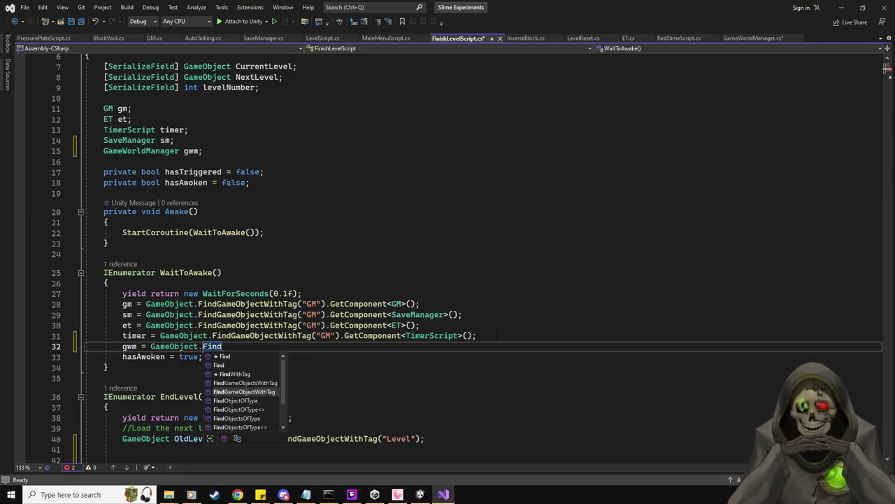
key(Tab)
text(()
text(()
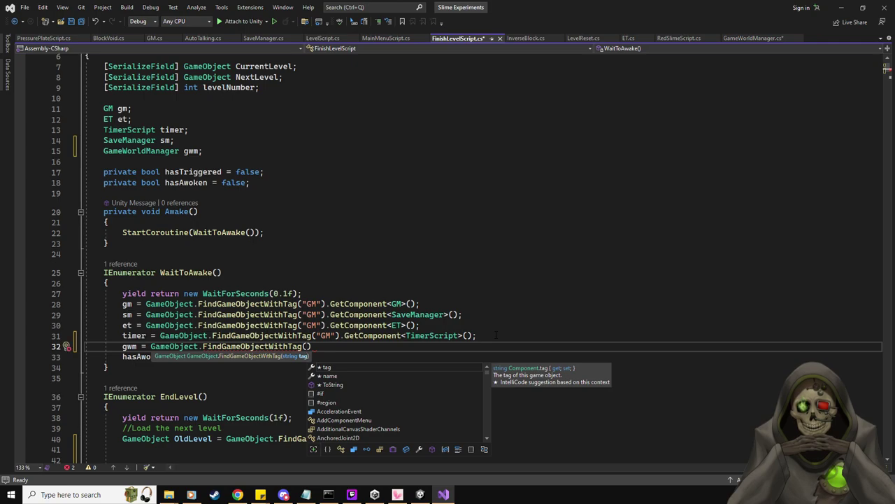
text("GWM"))
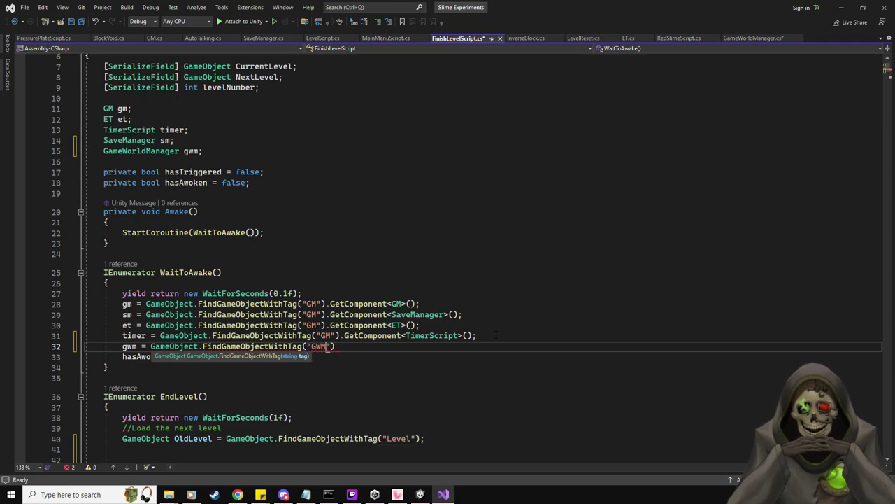
text(.G)
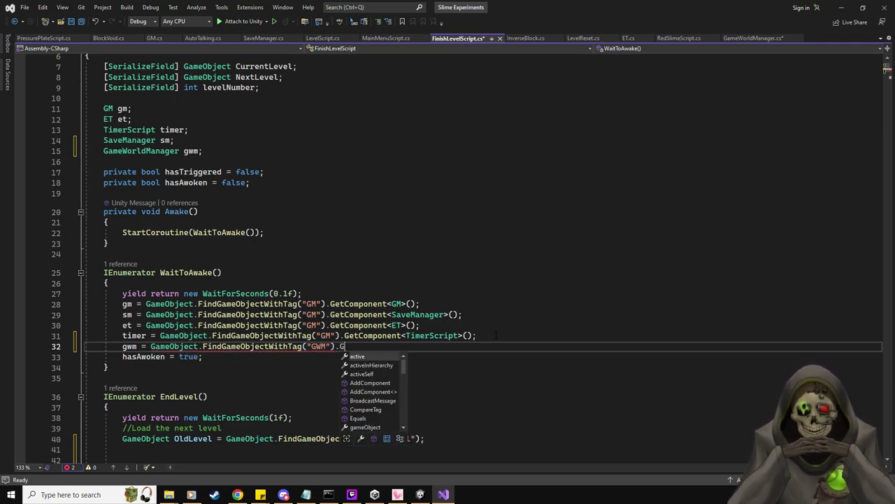
text(etComponent<Game)
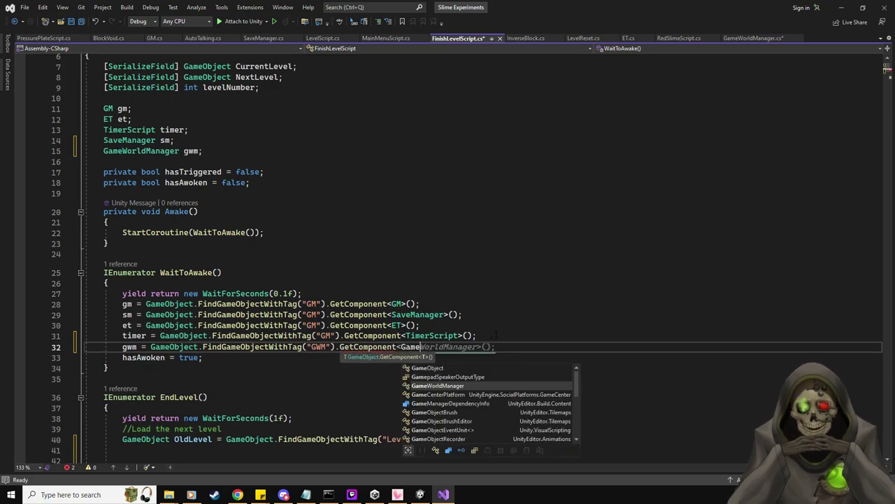
key(Tab)
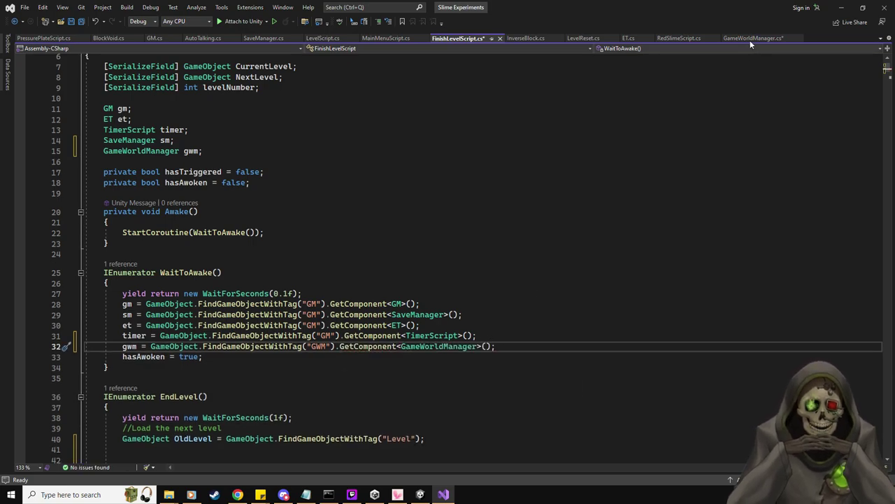
Switch to Unity, load the GameWorld scene alongside MainMenu and select the ===GameWorldManager=== object.
key(alt+Tab)
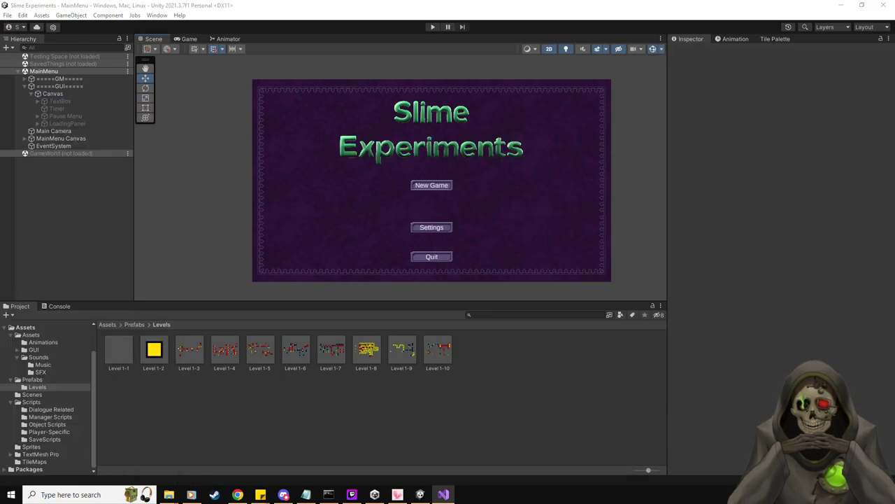
right_click(127, 153)
click(156, 157)
click(80, 161)
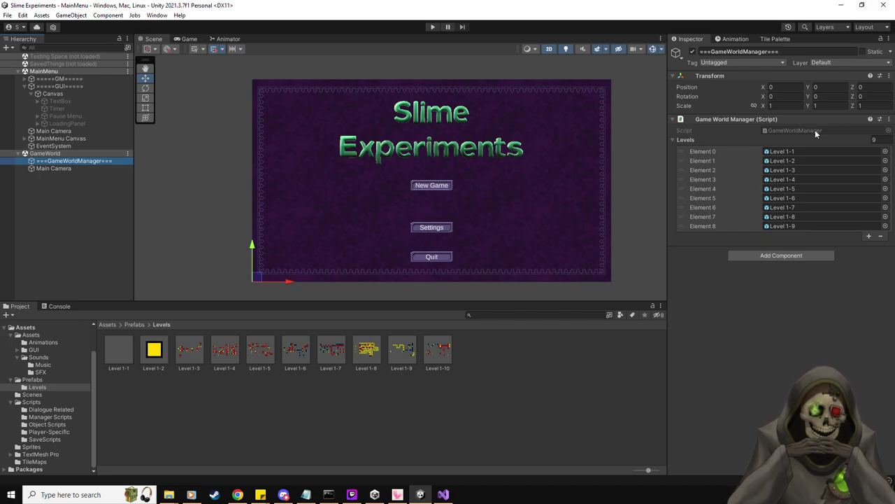
Create a new project tag named GameWorldManager.
click(763, 61)
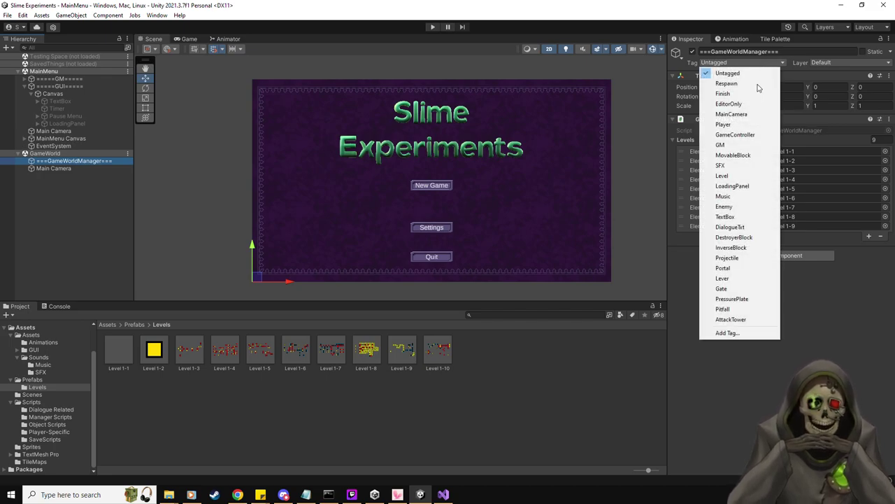
click(728, 333)
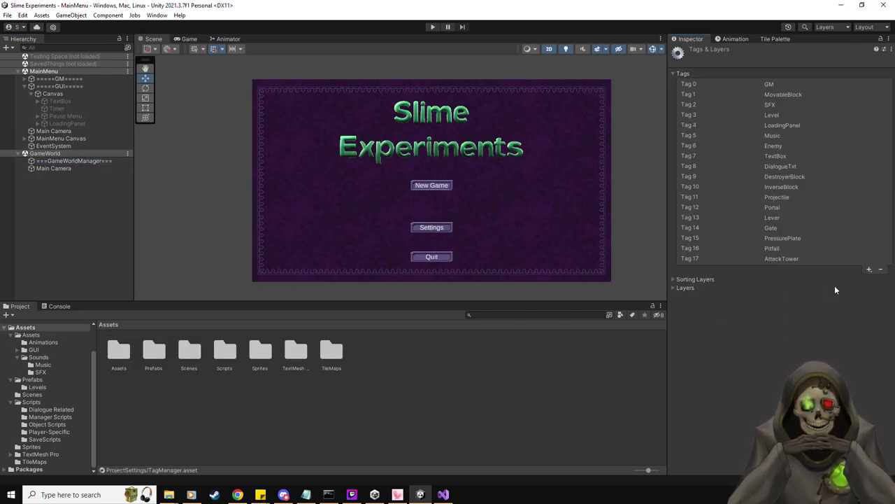
click(869, 269)
text(GameWorldManager)
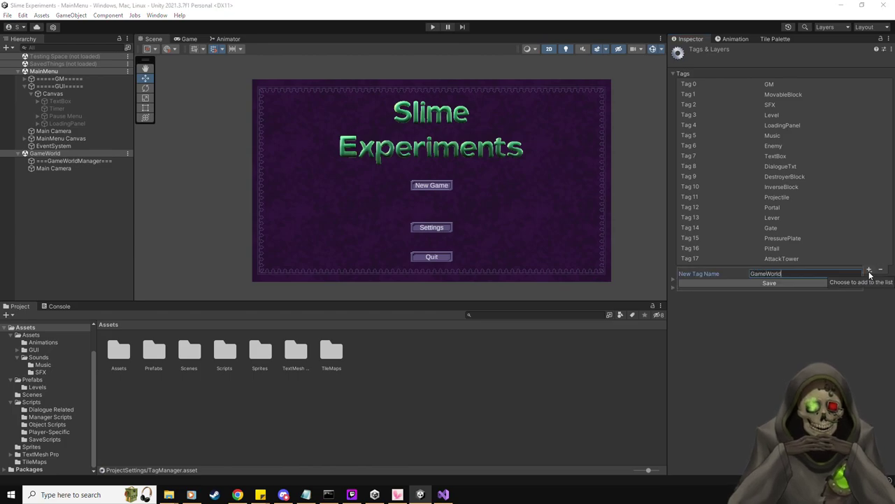
key(Return)
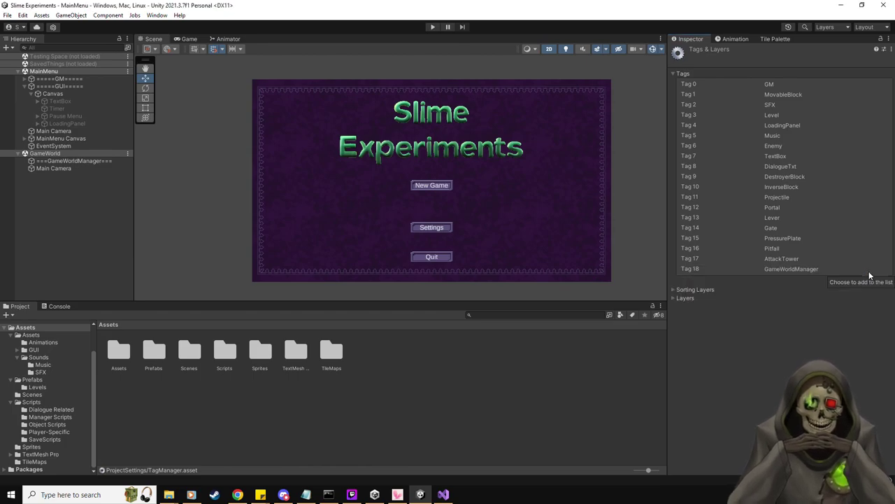
Assign the GameWorldManager tag to the ===GameWorldManager=== object in the GameWorld scene.
click(56, 161)
click(741, 63)
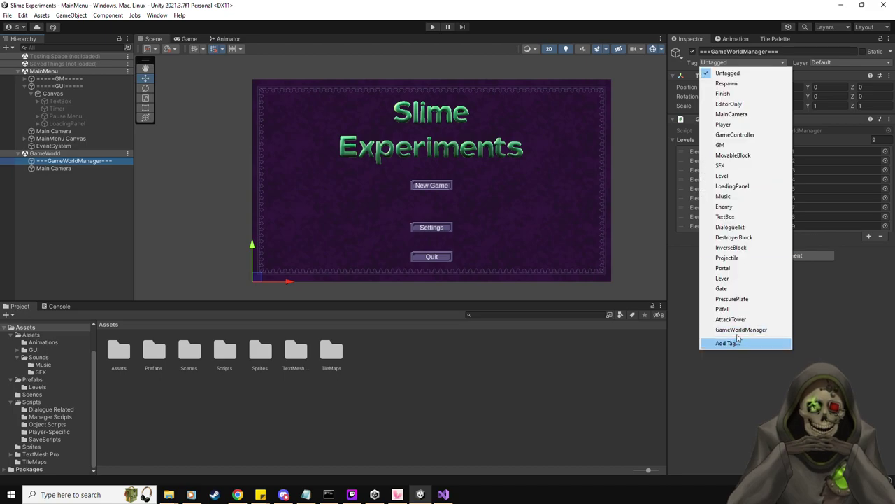
click(740, 330)
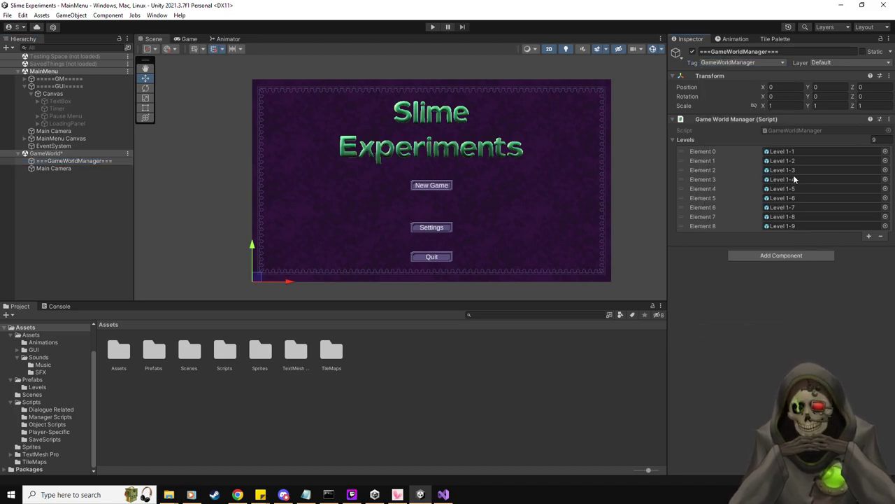
Try to remove the GameWorldManager tag from the project's tag list.
click(756, 63)
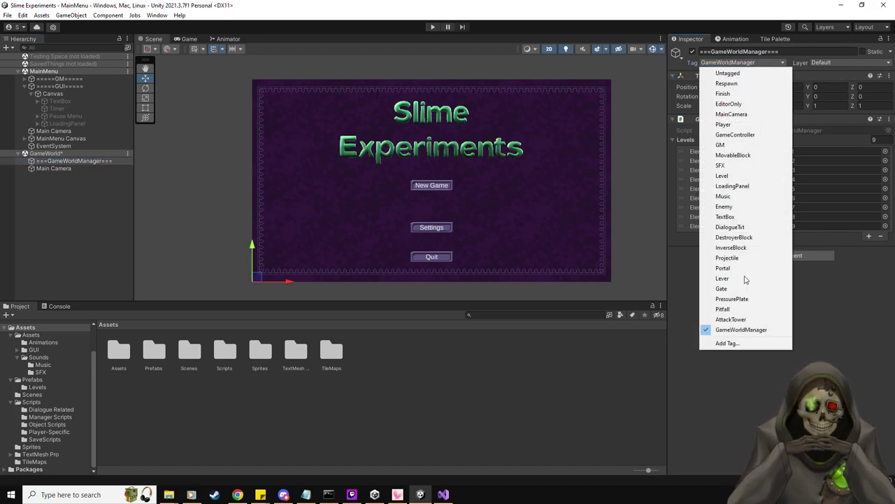
click(727, 343)
click(798, 268)
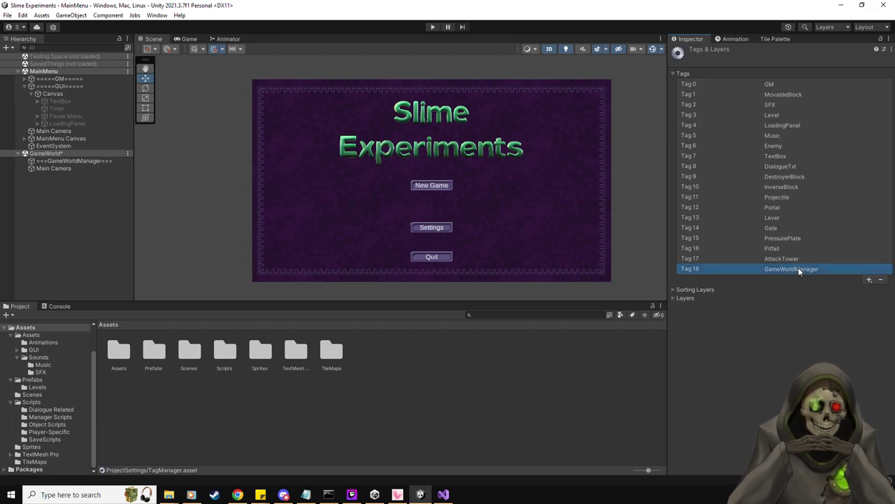
click(880, 279)
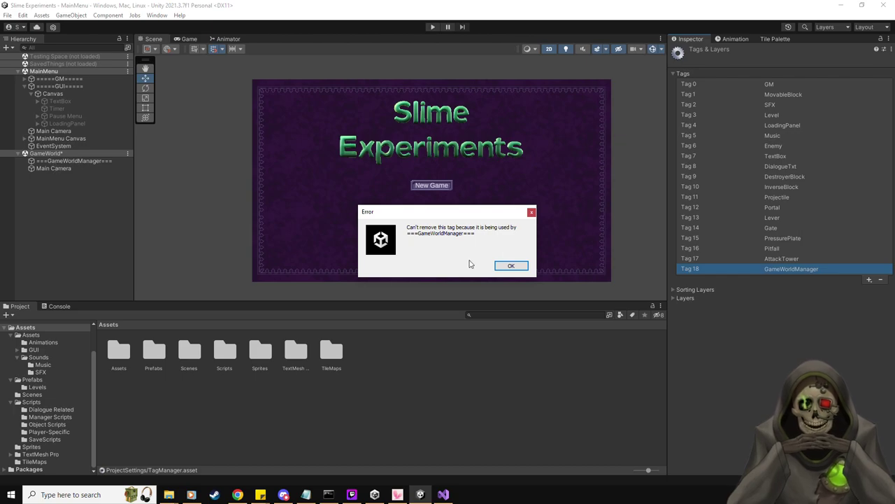
click(512, 265)
Set the tag of the ===GameWorldManager=== object to Untagged.
click(105, 162)
click(731, 62)
click(724, 73)
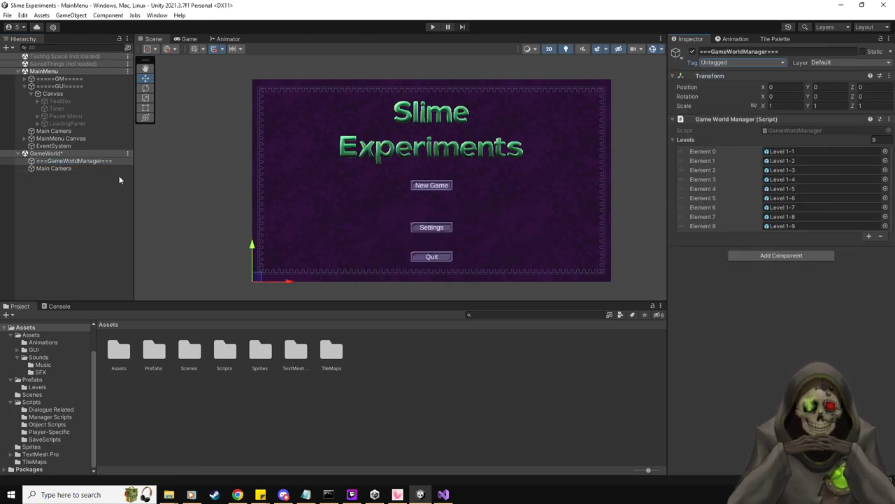
Remove the GameWorldManager tag from the project's tag list.
click(96, 161)
click(739, 63)
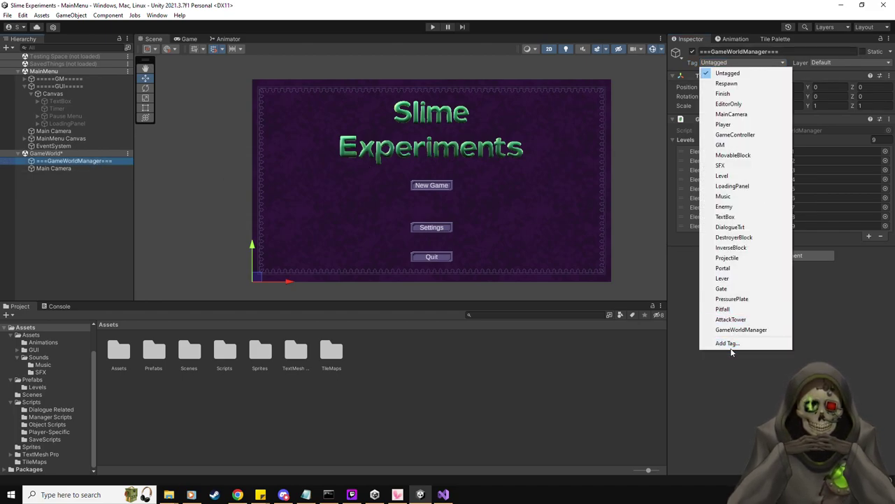
click(743, 352)
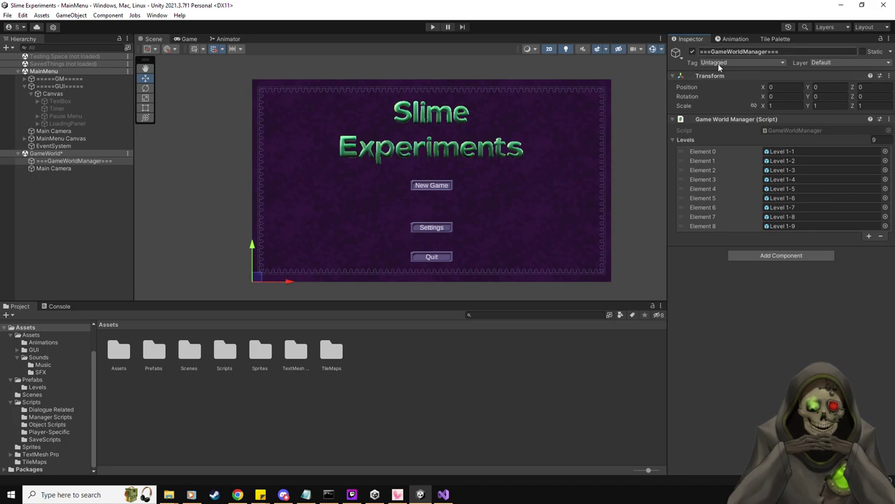
click(718, 63)
click(747, 342)
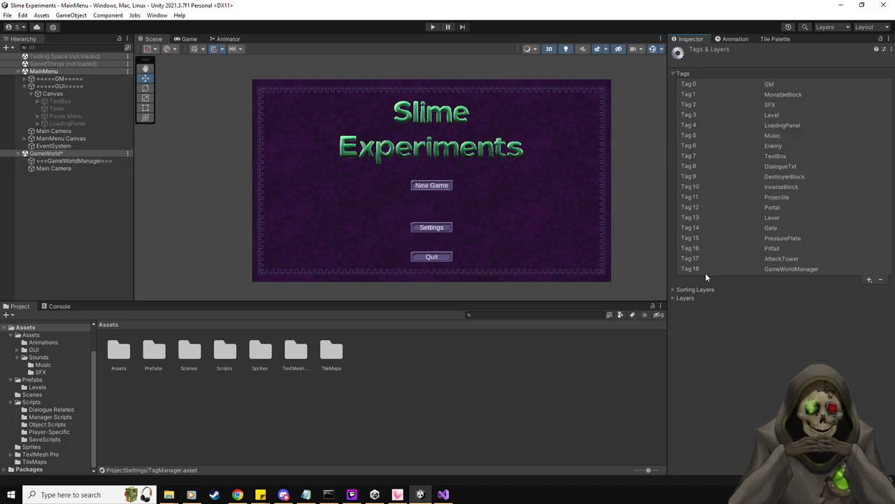
click(701, 268)
click(881, 280)
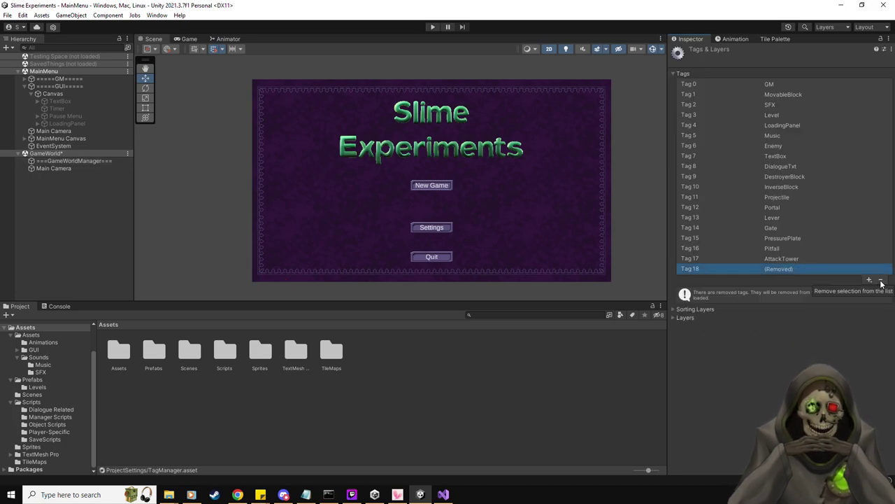
Create a new project tag named GWM.
click(870, 279)
text(GWM)
key(Return)
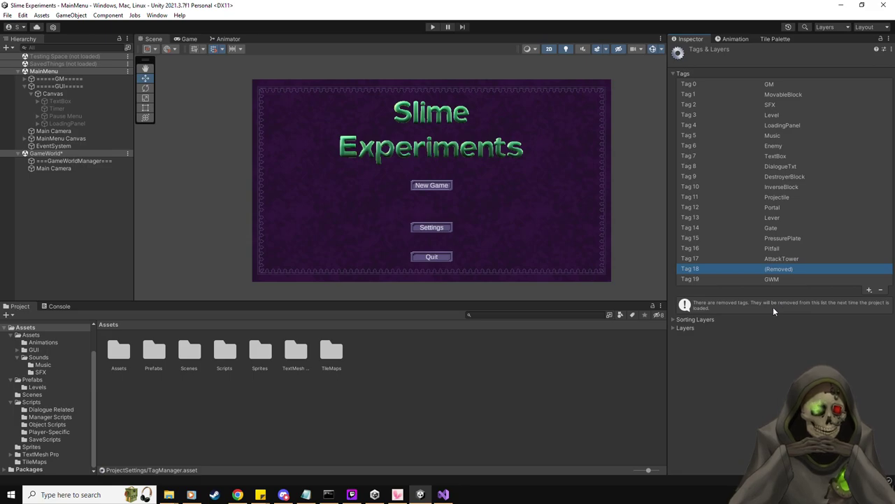
Assign the GWM tag to the ===GameWorldManager=== object and save the scene.
click(63, 161)
click(745, 61)
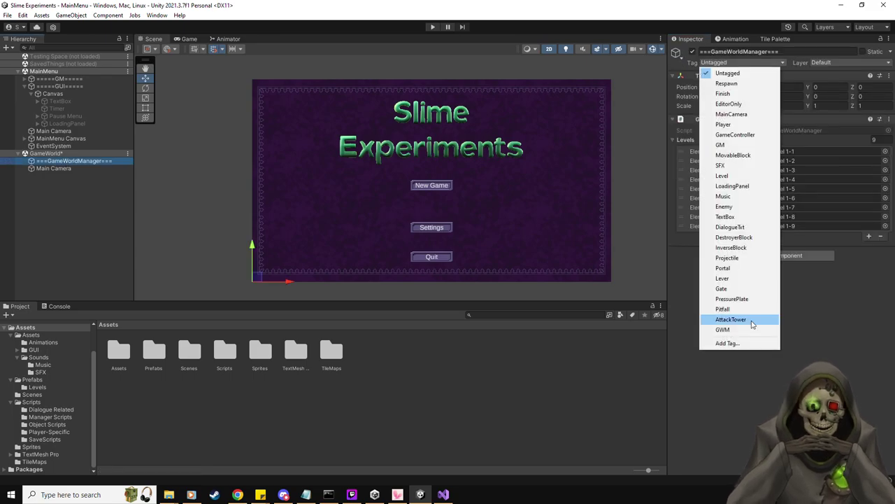
click(744, 330)
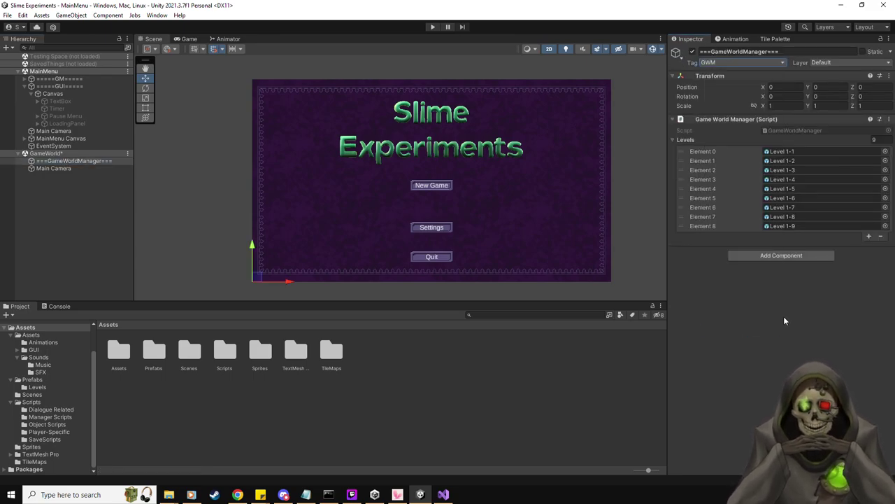
key(ctrl+s)
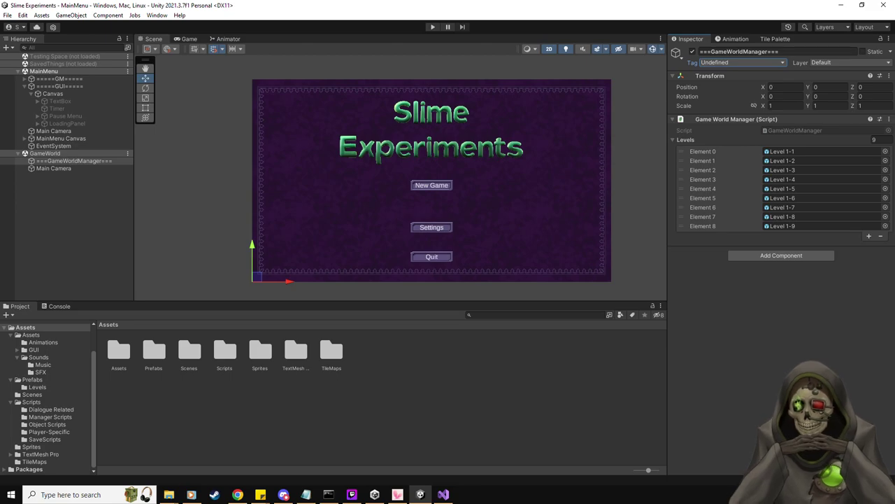
Switch to Visual Studio and add gwm.SpawnNewLevel(NextLevel); below the OldLevel declaration in EndLevel of FinishLevelScript.
key(alt+Tab)
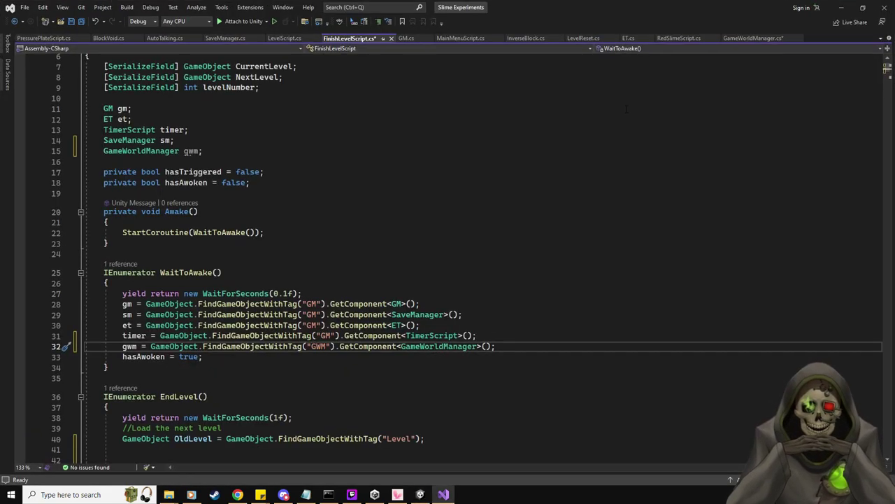
scroll(358, 261, down, 6)
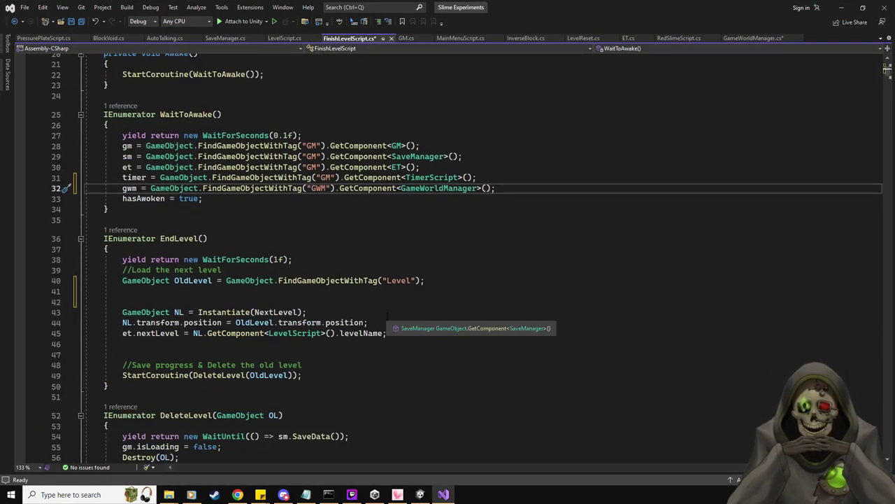
click(357, 261)
text(gwm)
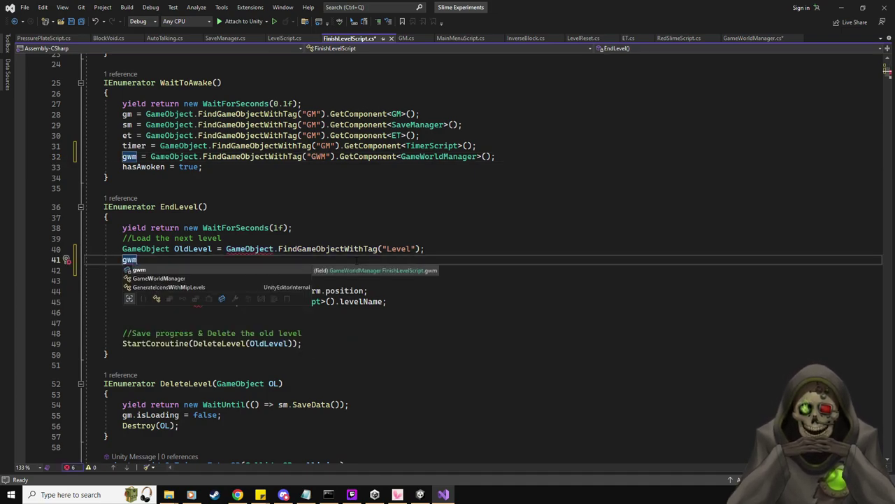
text(.)
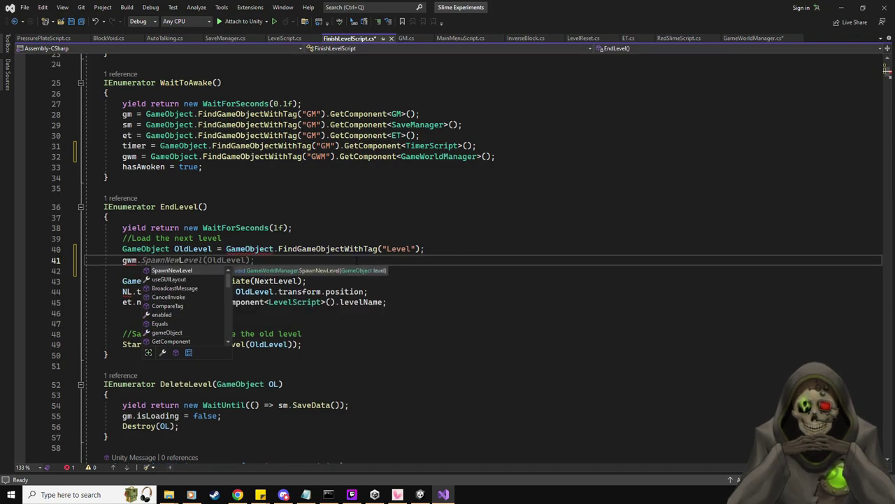
key(BackSpace)
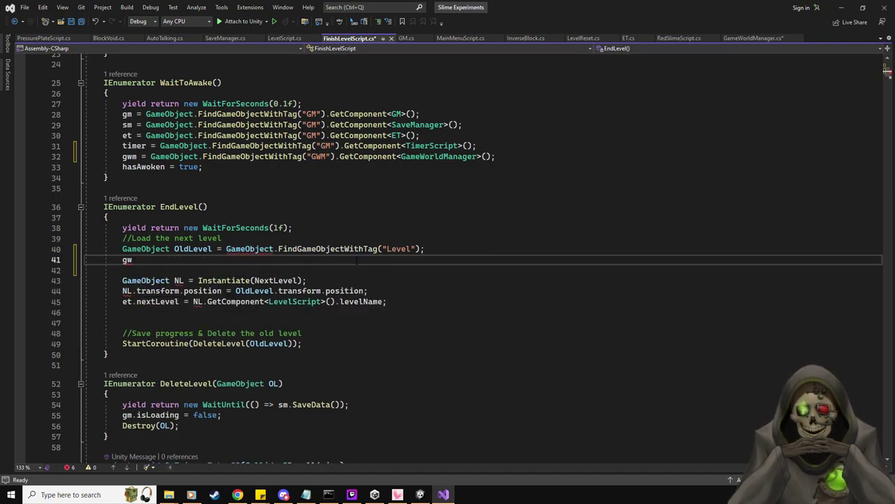
click(746, 39)
click(346, 38)
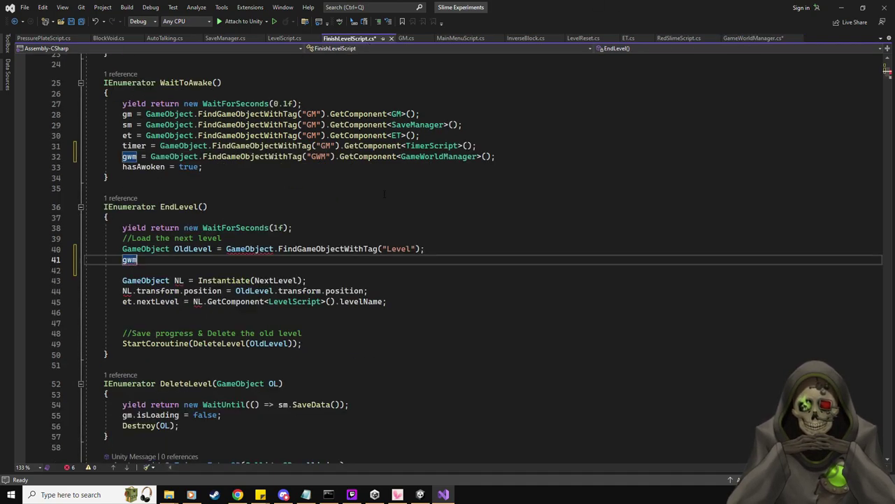
text(.Sp)
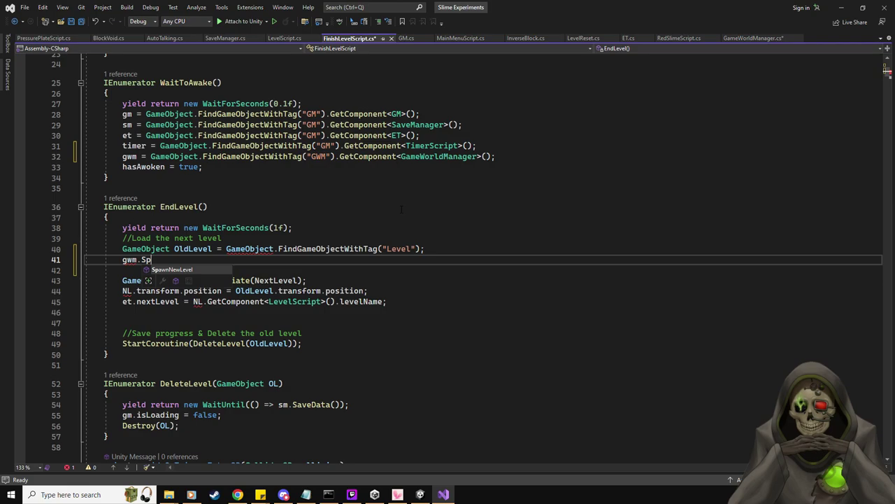
text(awnNewLevel()
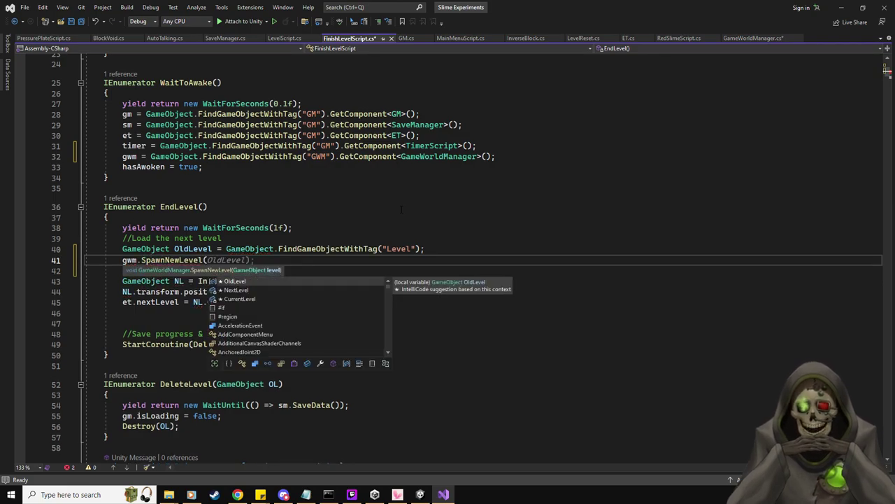
scroll(402, 208, up, 8)
scroll(402, 208, down, 6)
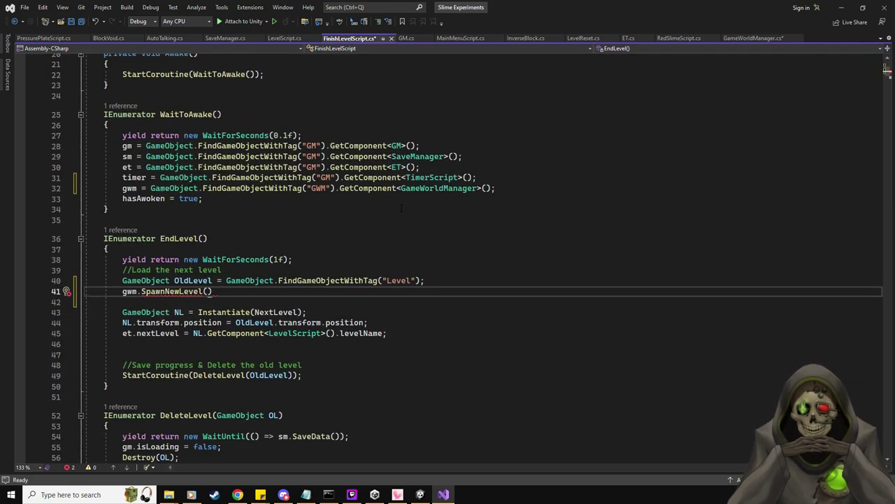
text(NextLevel);)
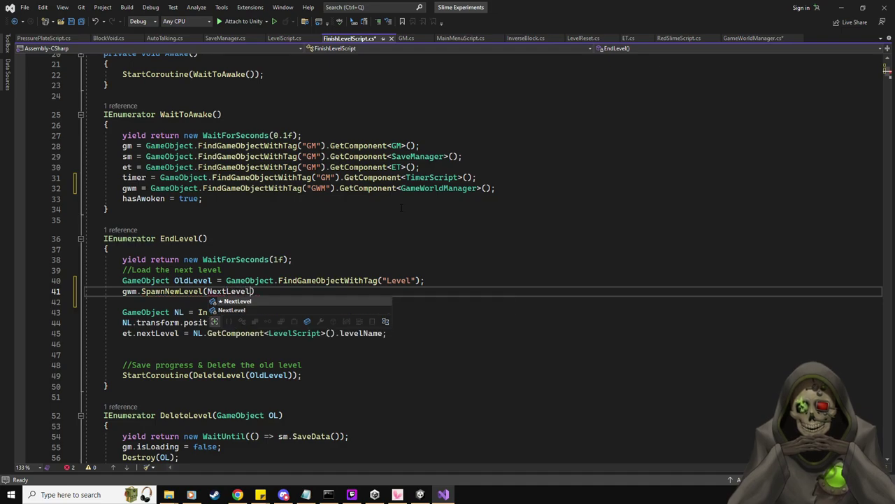
Delete the three lines in EndLevel that instantiate NL, position it and set et.nextLevel, along with the surplus blank lines.
scroll(520, 254, down, 3)
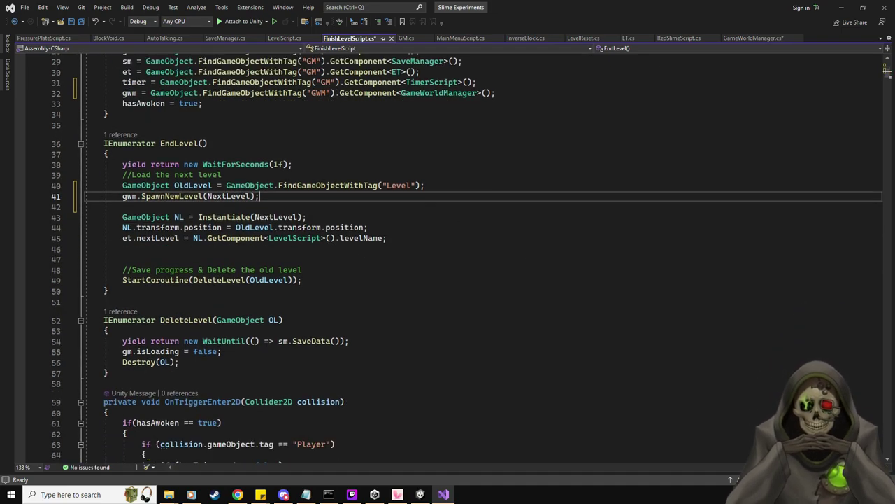
drag(401, 238, 91, 213)
key(BackSpace)
key(BackSpace)
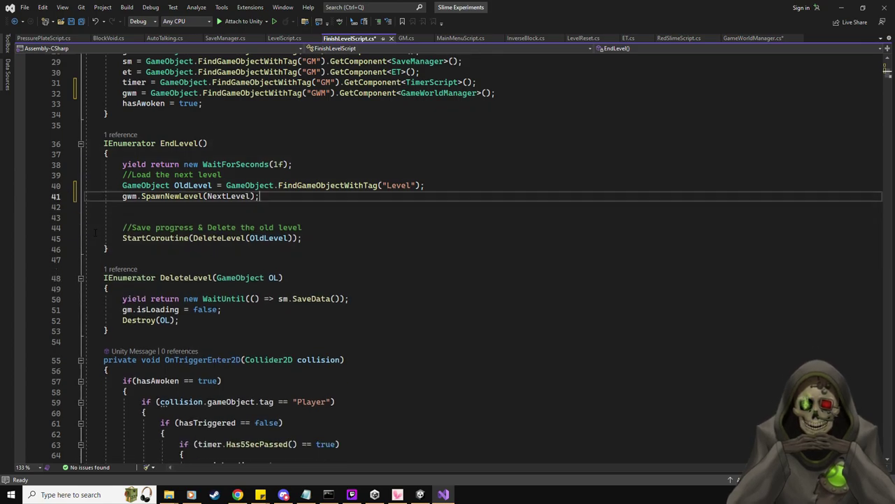
key(Delete)
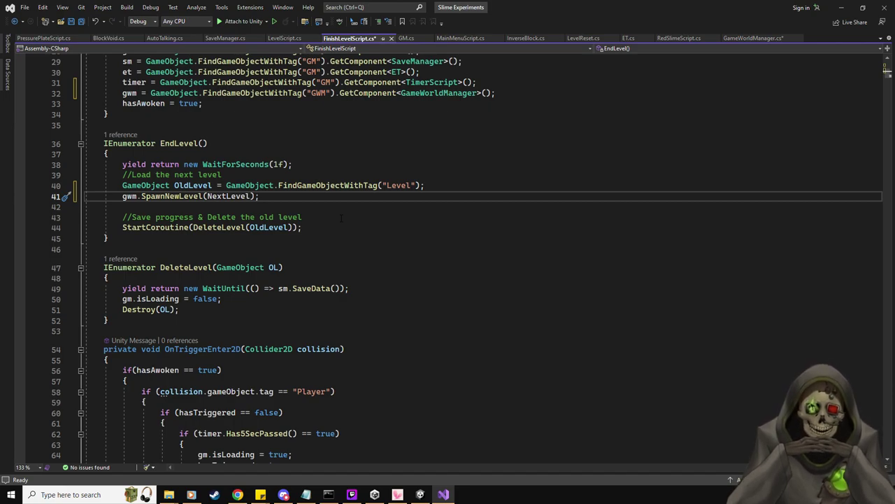
Move gwm.SpawnNewLevel(NextLevel); from EndLevel into DeleteLevel, directly after gm.isLoading = false;.
key(shift+Home)
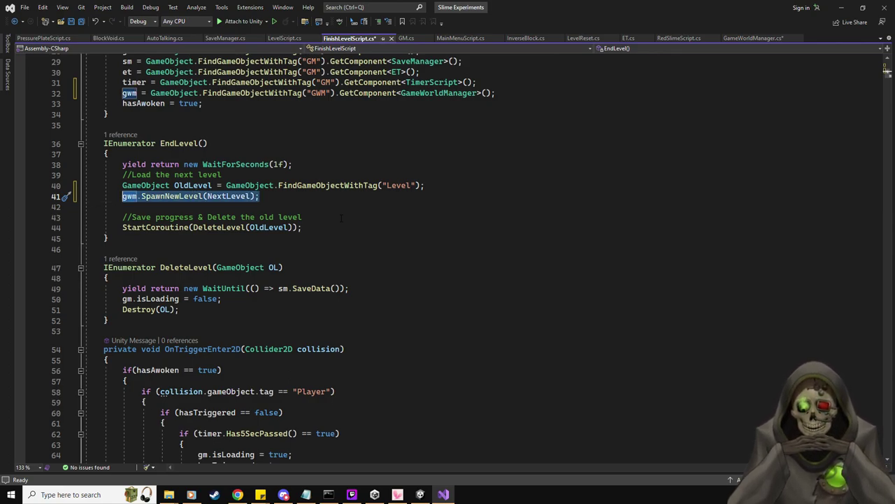
key(ctrl+x)
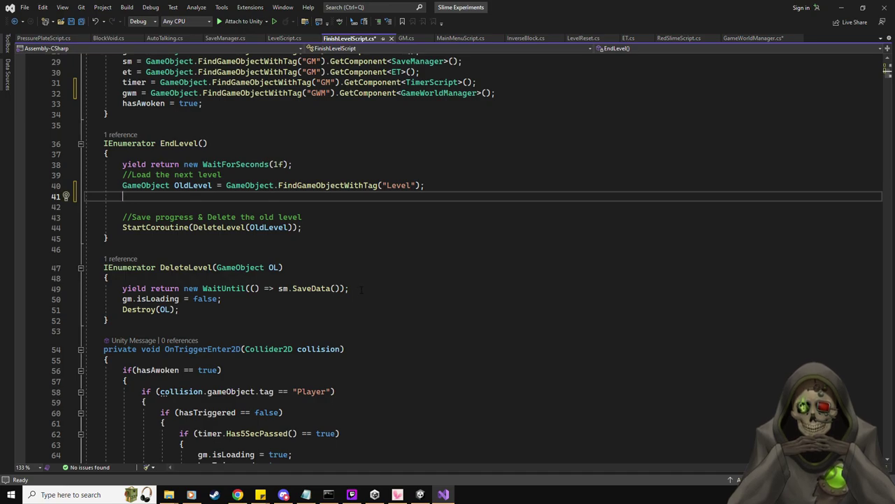
click(351, 299)
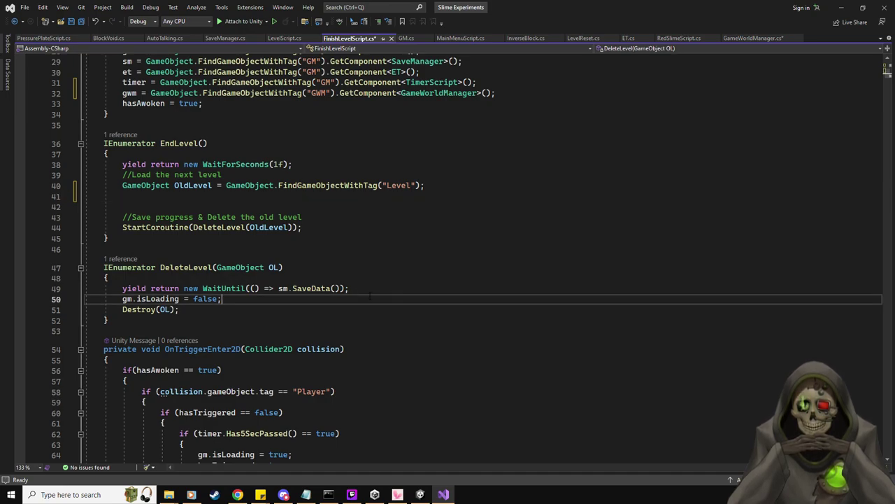
key(Return)
key(ctrl+v)
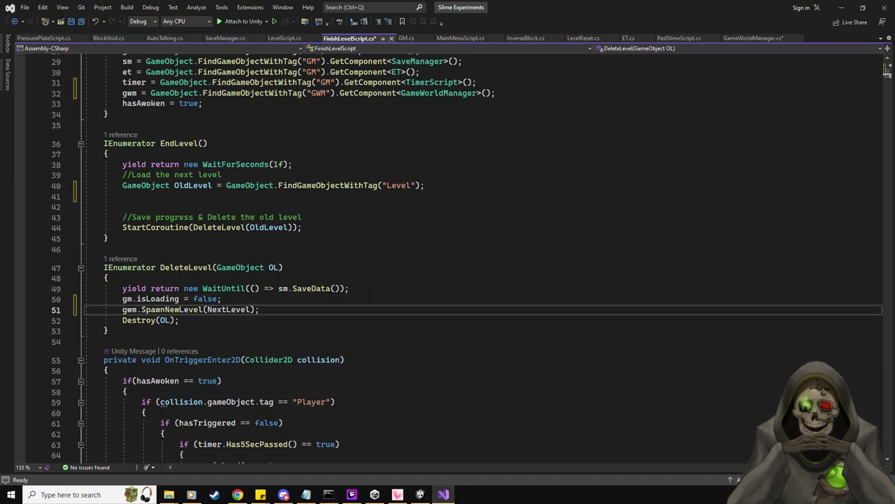
Remove the leftover blank line below the OldLevel declaration in EndLevel and save the script.
click(236, 200)
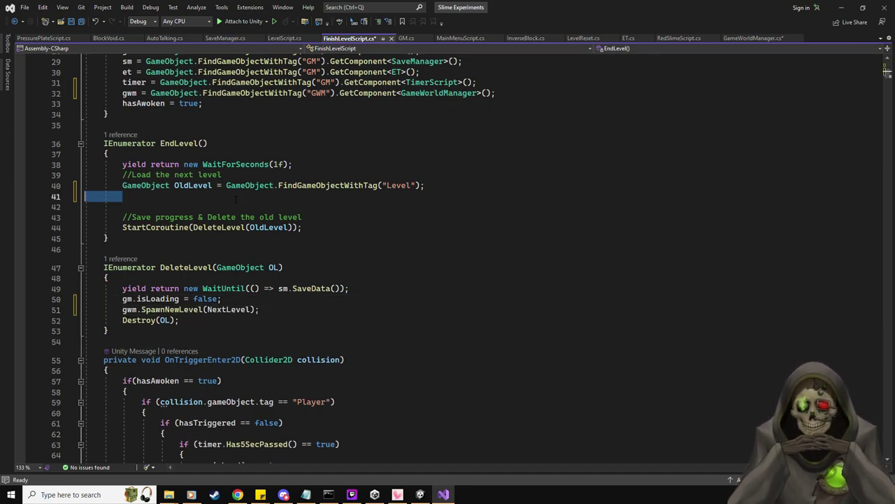
key(BackSpace)
key(ctrl+s)
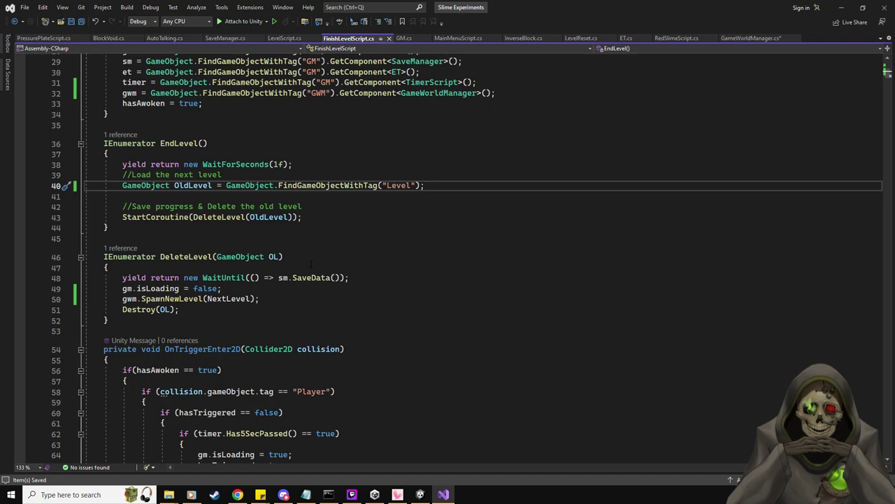
Move gm.isLoading = false; from DeleteLevel into EndLevel, just above the "Save progress & Delete the old level" comment.
click(258, 288)
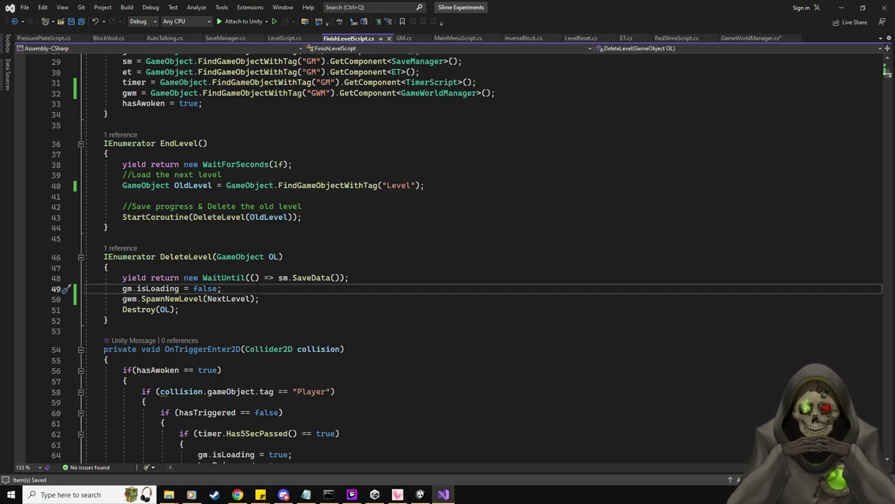
key(shift+Home)
key(BackSpace)
key(shift+Home)
key(BackSpace)
key(BackSpace)
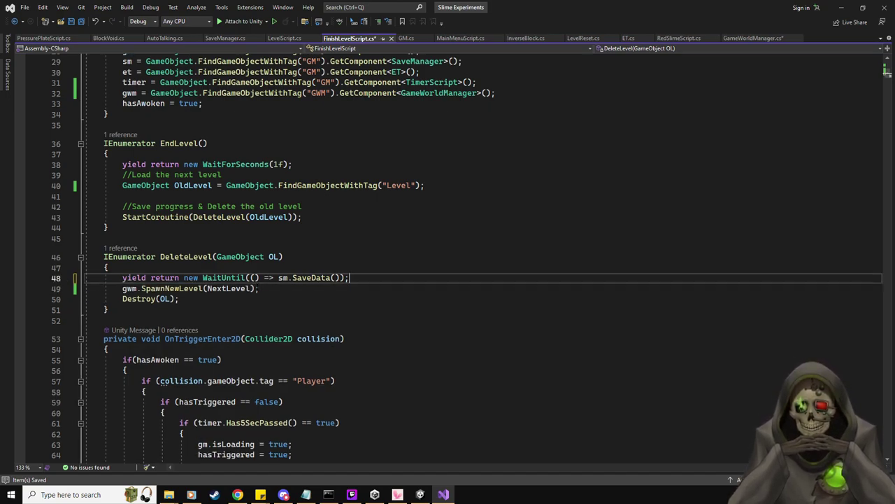
click(305, 200)
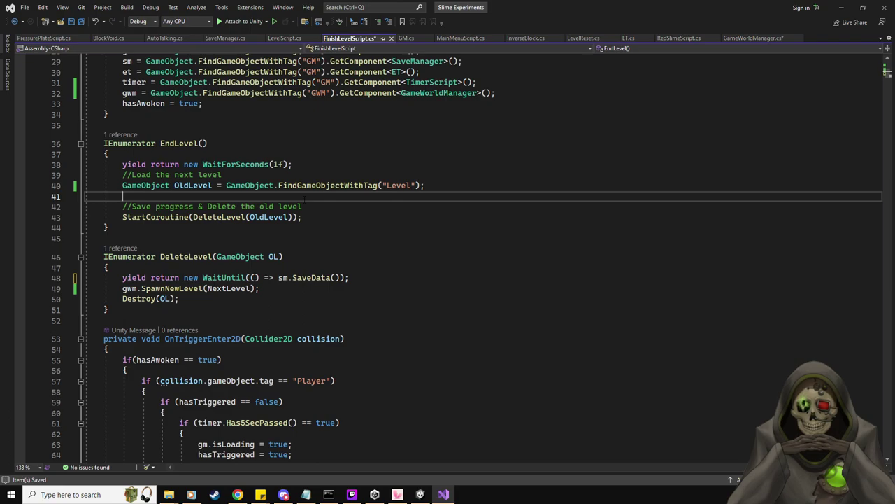
key(Return)
key(ctrl+v)
Go to the definition of SaveData, review the save and load methods in SaveManager, and close that script.
click(314, 289)
right_click(314, 288)
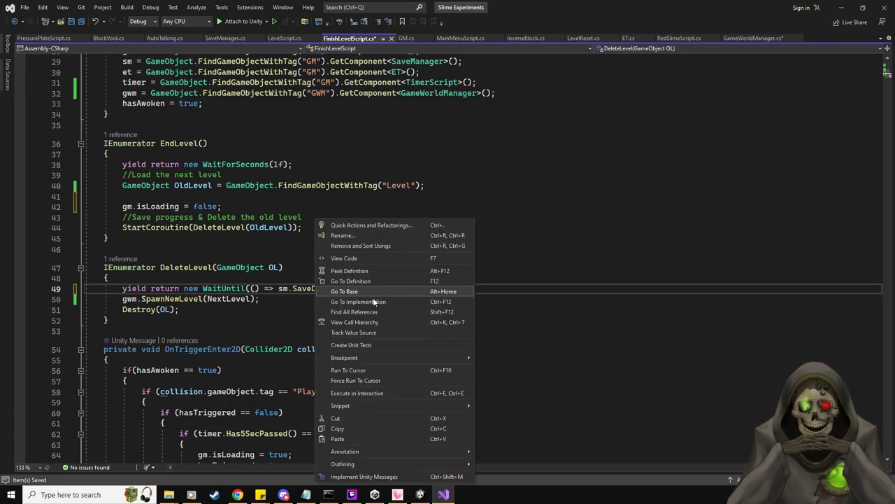
click(379, 278)
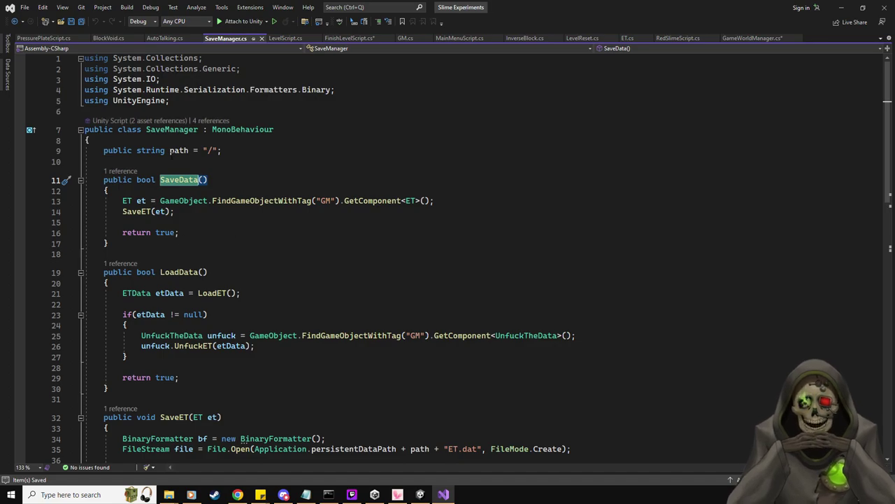
scroll(336, 265, down, 7)
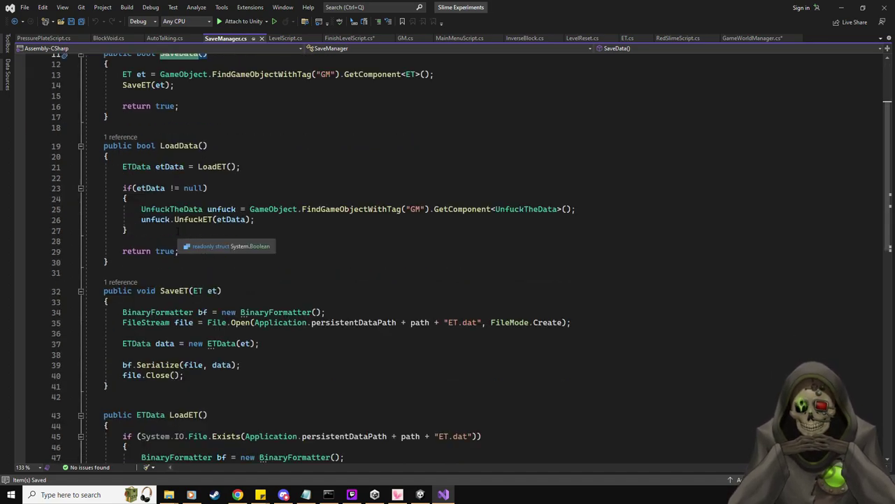
scroll(314, 277, up, 10)
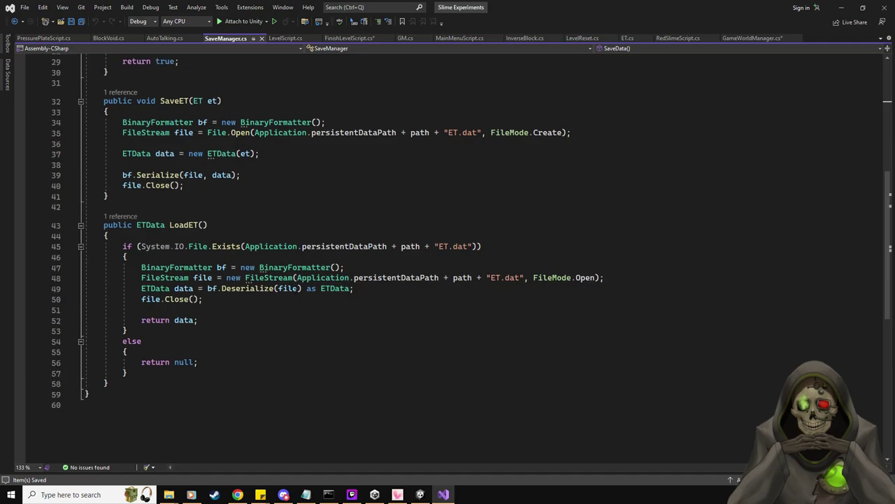
middle_click(229, 38)
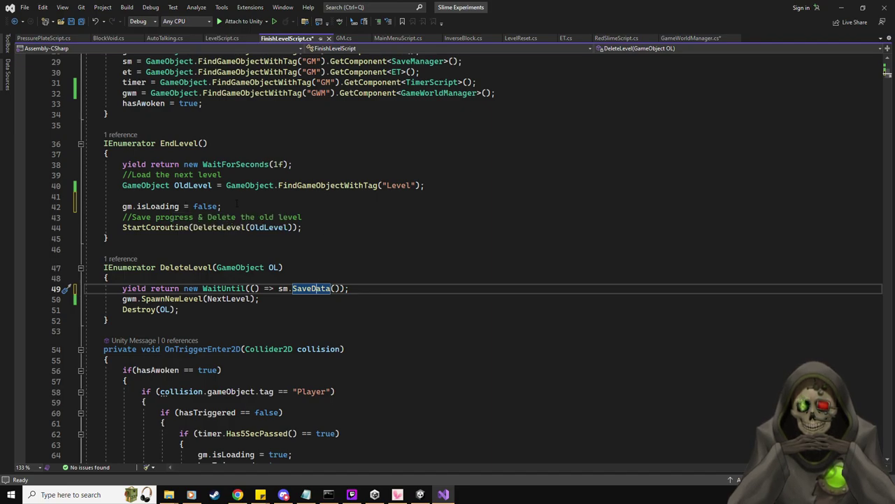
Find the uses of gm.isLoading in FinishLevelScript and review them in EndLevel and OnTriggerEnter2D.
scroll(238, 204, down, 2)
scroll(238, 204, up, 4)
click(224, 270)
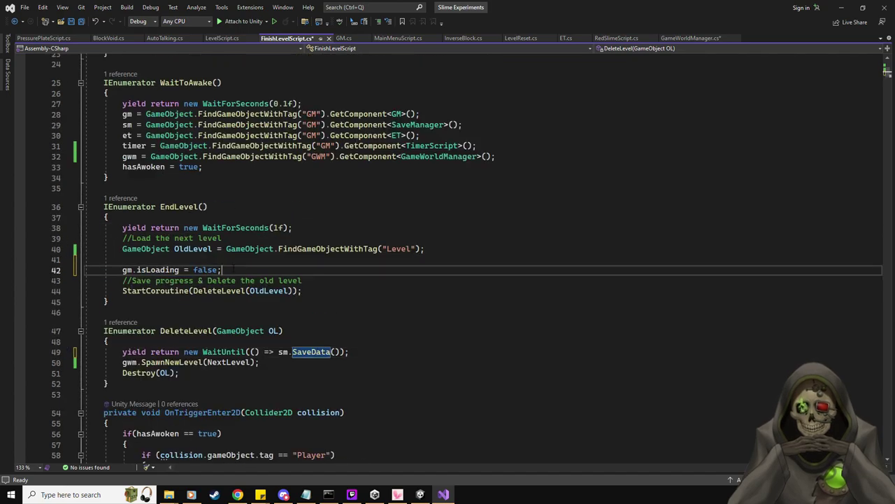
scroll(390, 316, up, 4)
scroll(390, 316, down, 3)
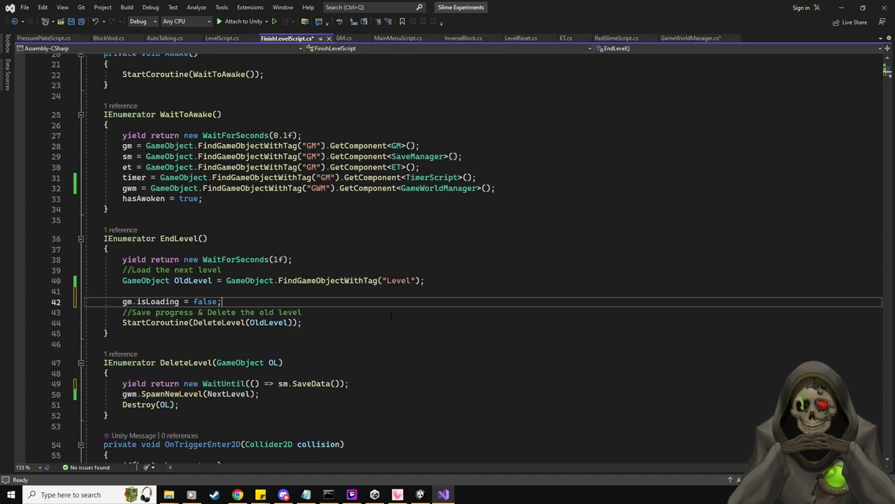
key(ctrl+f)
text(gm.)
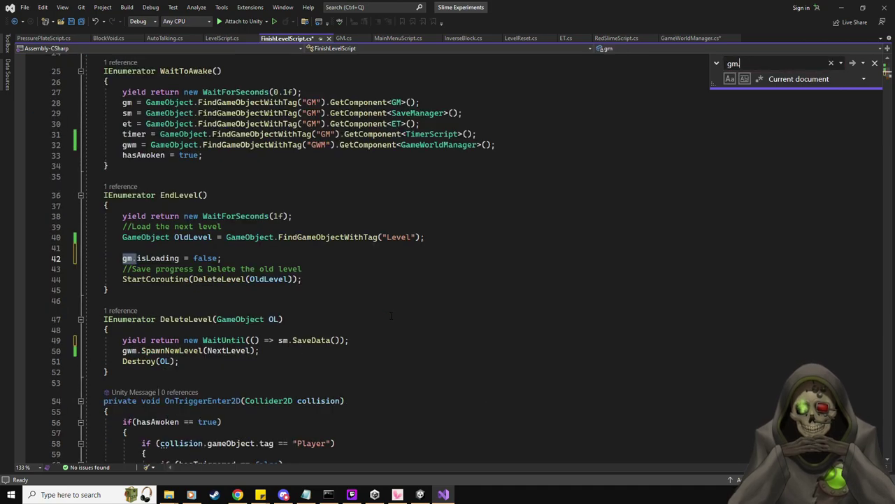
text(isLoading)
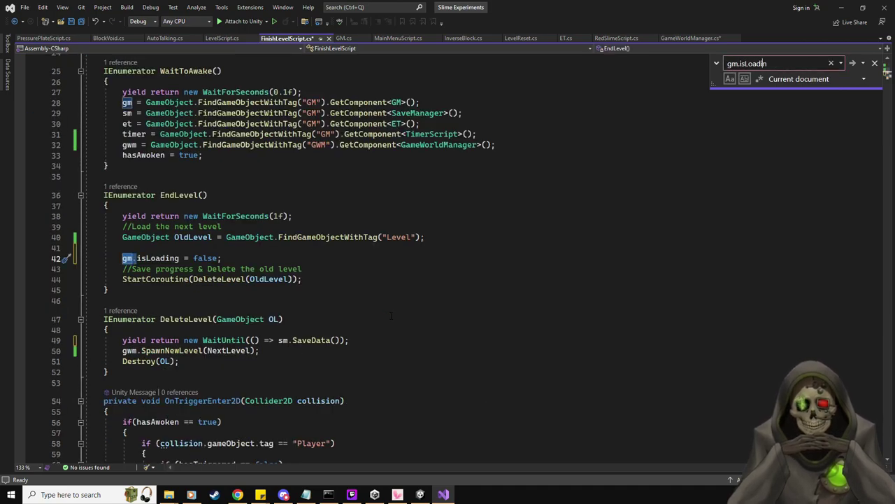
key(Return)
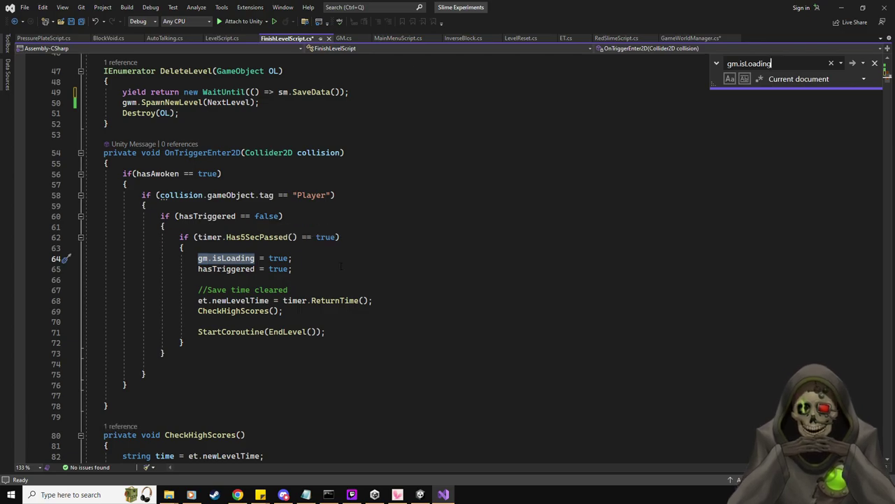
key(Return)
scroll(339, 245, up, 3)
scroll(308, 246, down, 4)
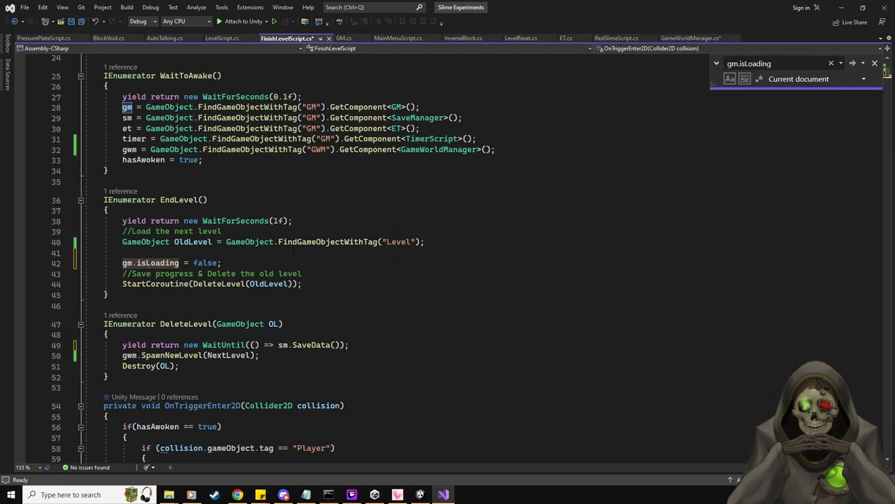
Delete the gm.isLoading = false; line from EndLevel, save FinishLevelScript and close the search.
click(239, 262)
key(shift+Home)
key(BackSpace)
key(BackSpace)
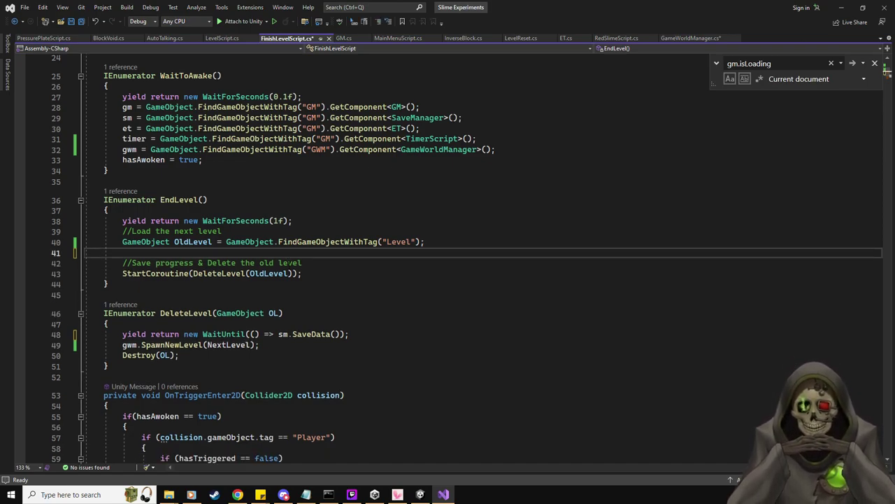
key(ctrl+s)
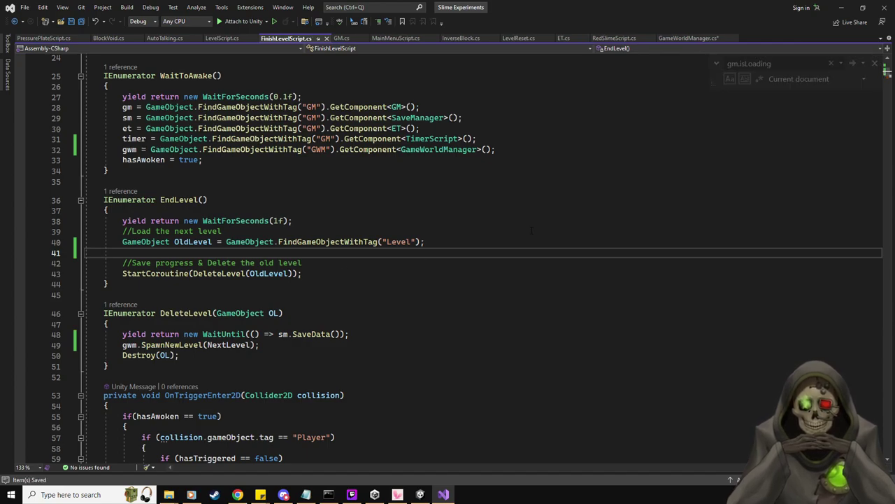
key(Escape)
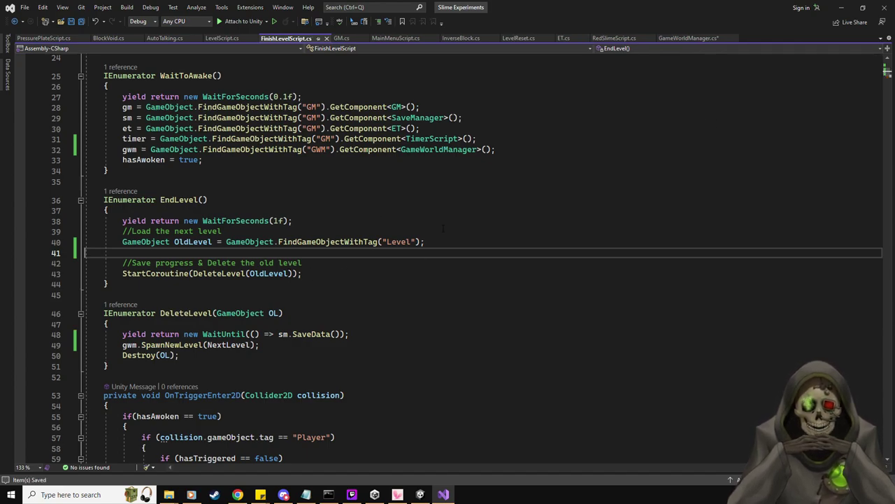
In GameWorldManager's SpawnNewLevel, replace NextLevel with level as the argument of the Instantiate call.
click(692, 38)
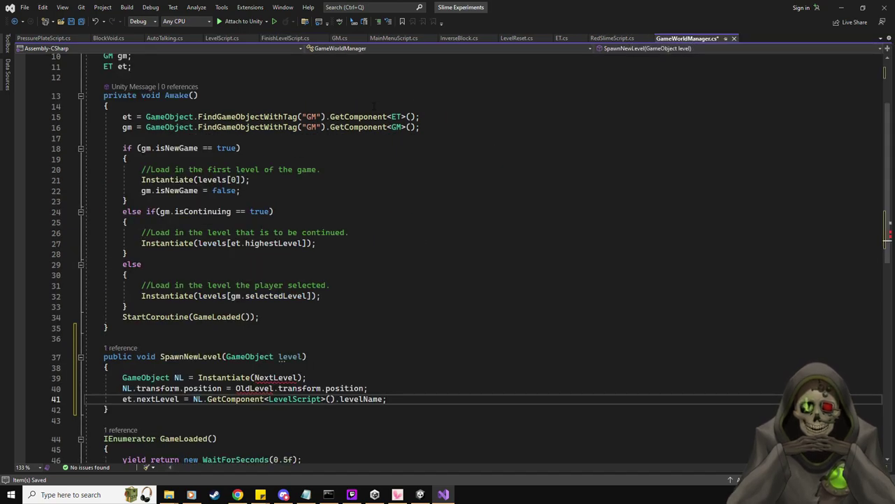
scroll(400, 246, down, 4)
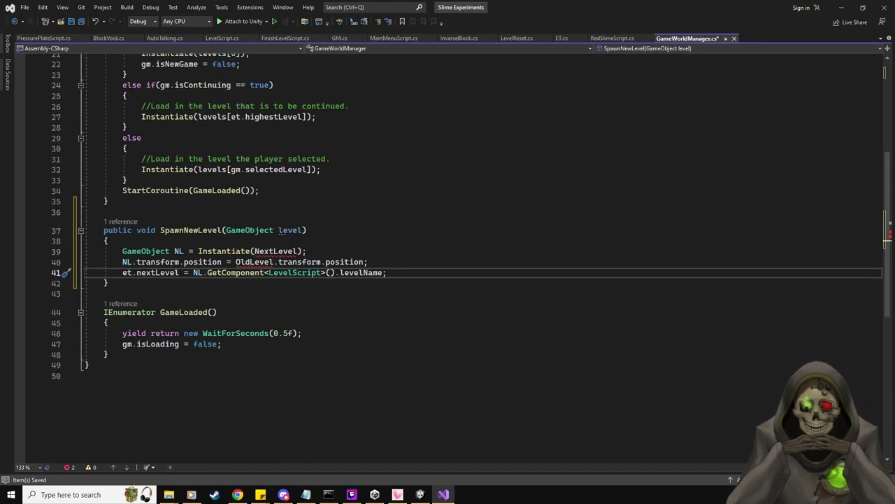
mouse_move(295, 252)
click(257, 250)
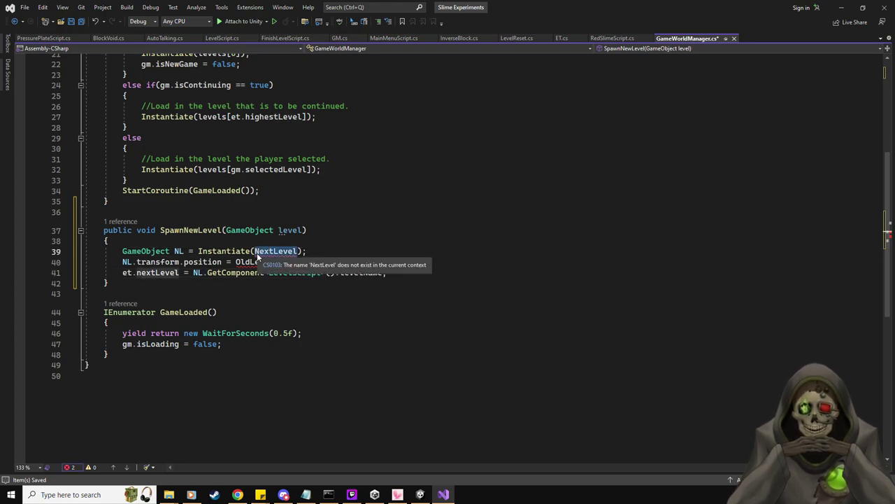
double_click(257, 251)
text(level)
click(107, 240)
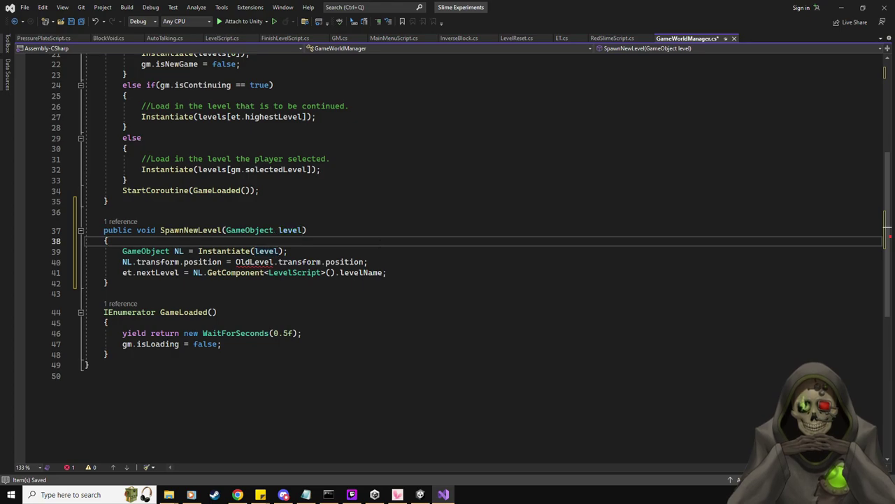
Assign new Vector3(0,0,0) to NL.transform.position in place of the OldLevel position, and save the script.
drag(236, 262, 363, 264)
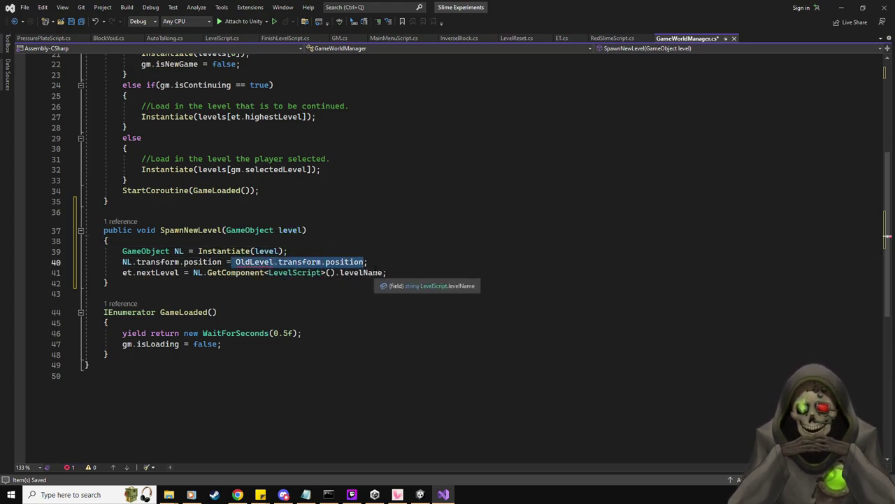
text(Vector3)
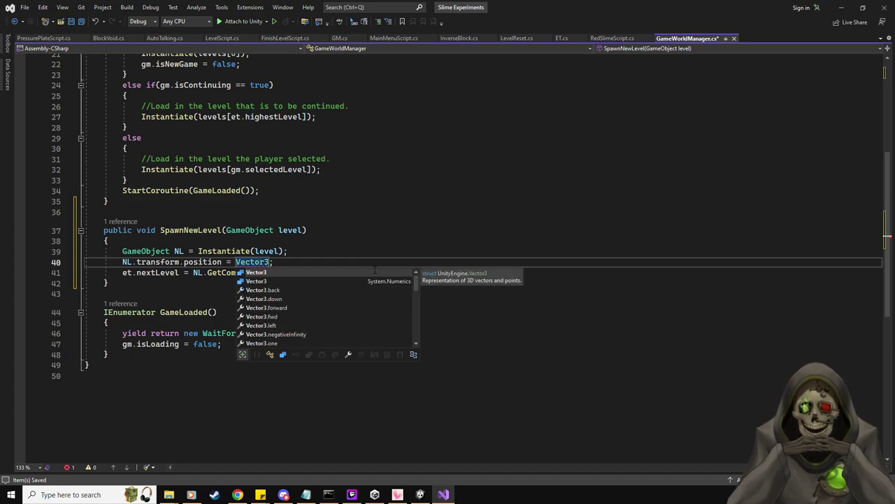
text( (0,0,0)
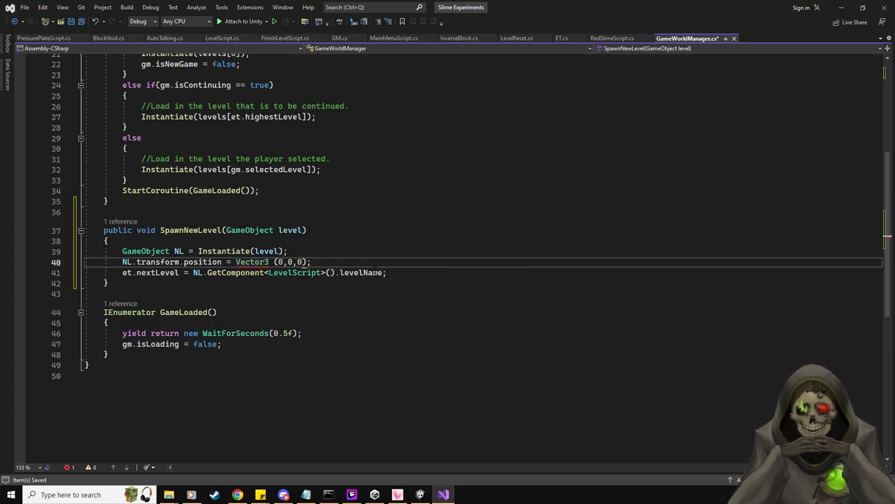
click(236, 262)
text(new)
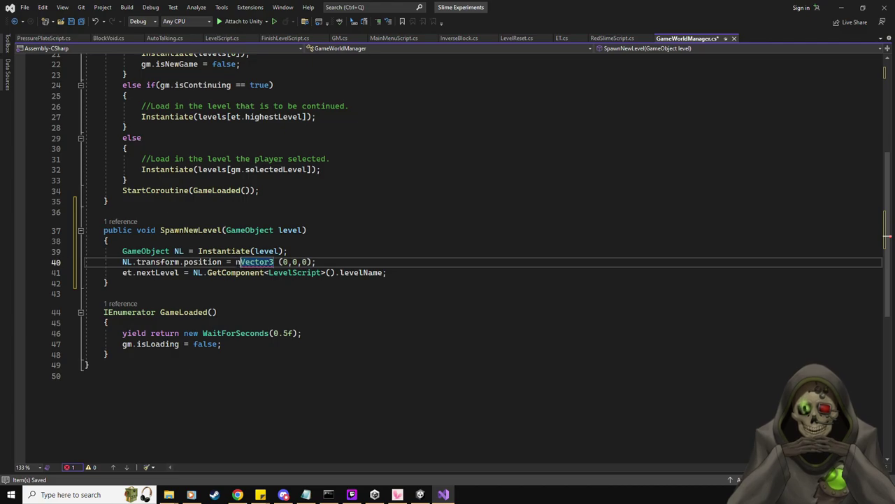
key(BackSpace)
click(415, 258)
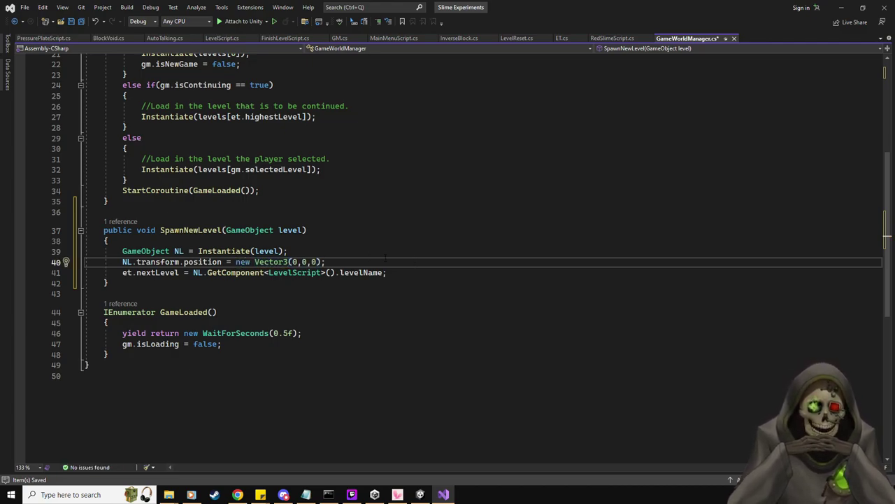
key(ctrl+s)
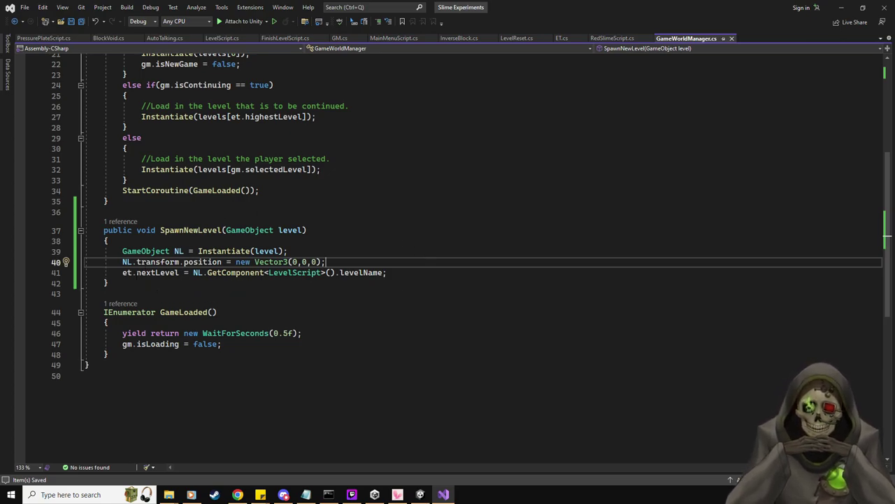
Add gm.isLoading = false; below the et.nextLevel line in SpawnNewLevel and save the script.
click(395, 273)
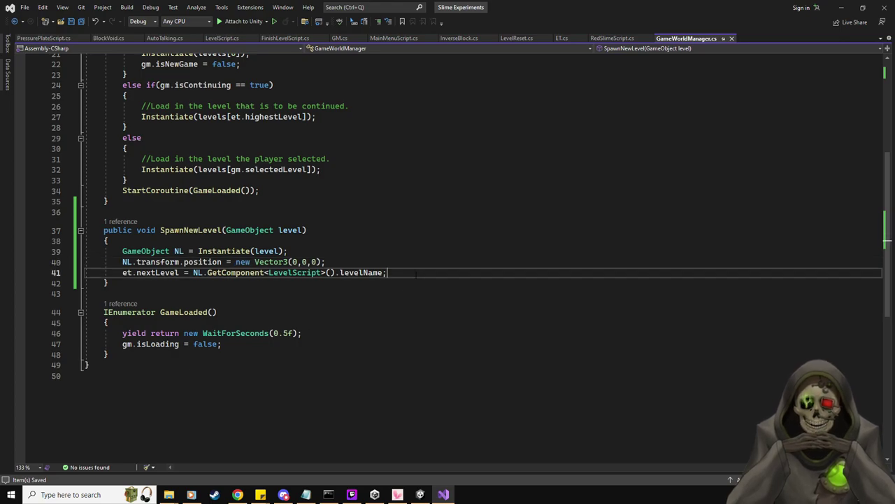
key(Return)
text(gm.isL)
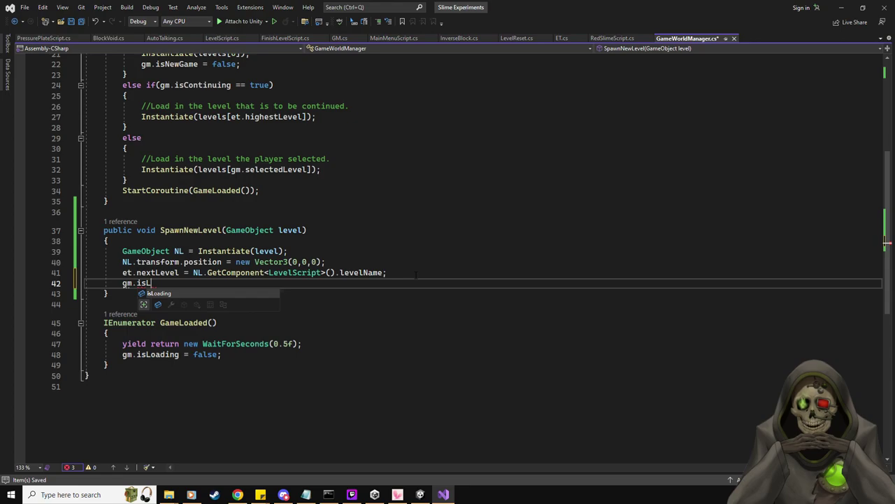
text(oading = false;)
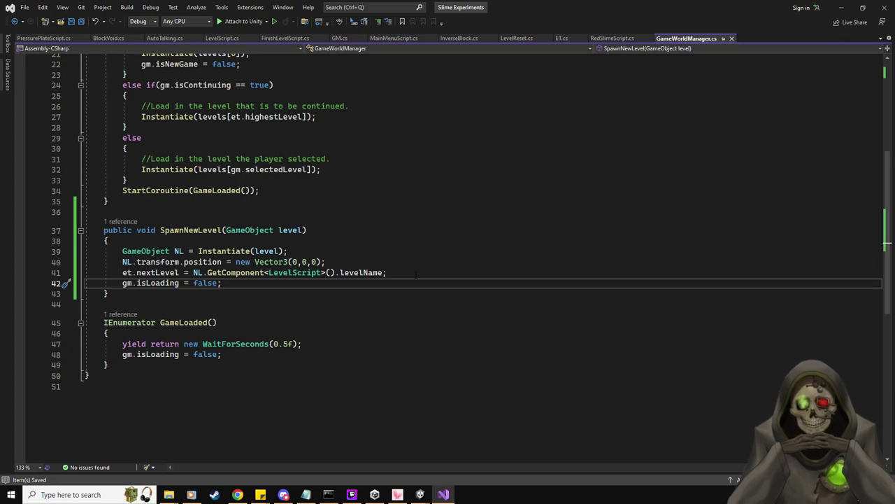
Insert StartCoroutine(LevelSpawn()); in SpawnNewLevel directly above the Instantiate line, with a blank line before it.
click(298, 241)
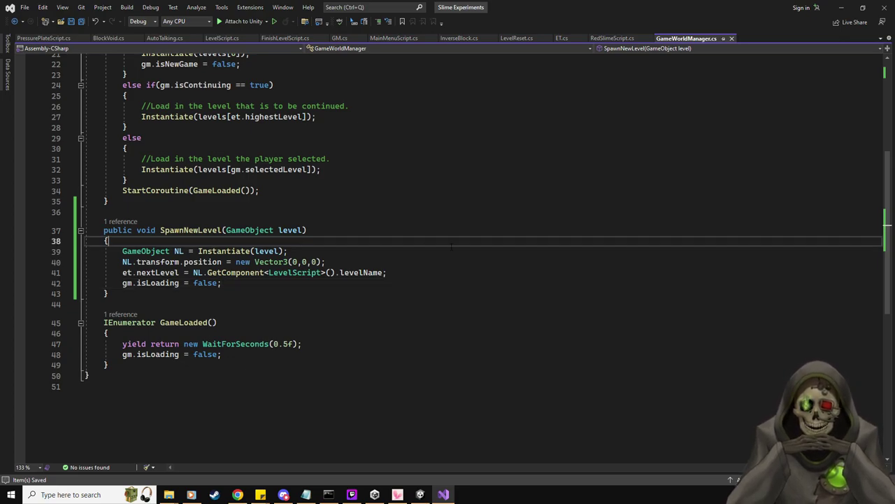
key(Return)
key(Return)
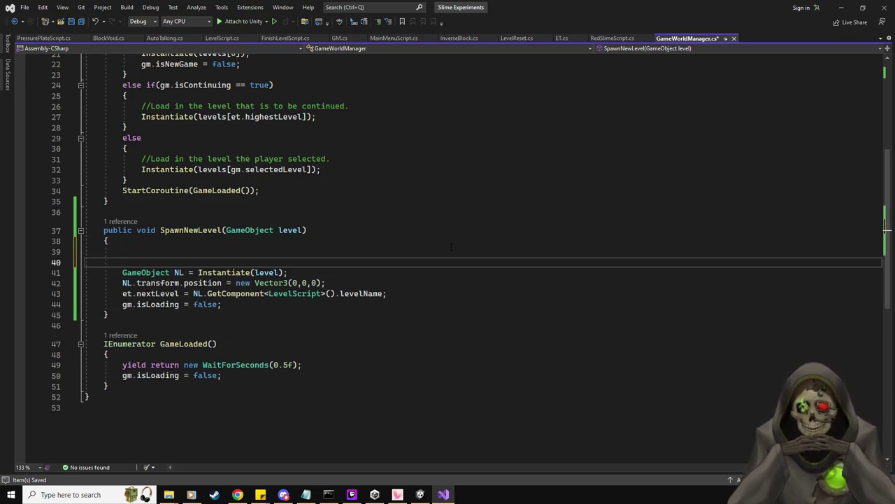
text(StartCor)
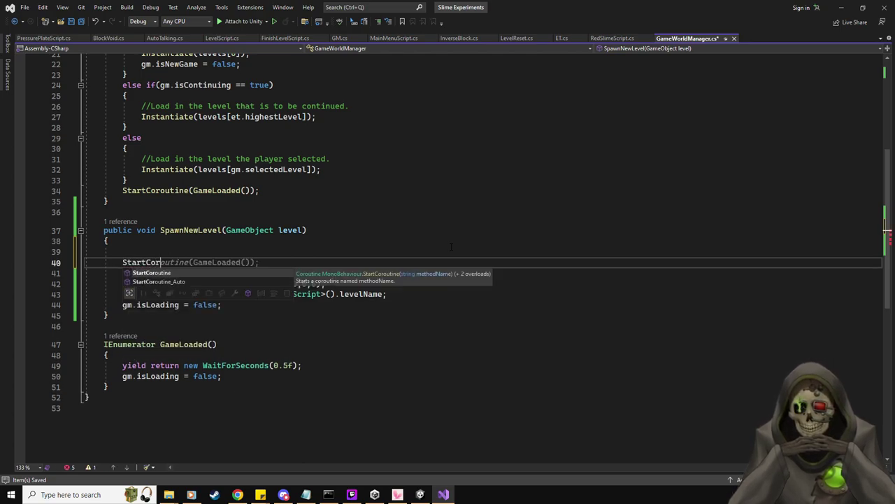
text(outine)
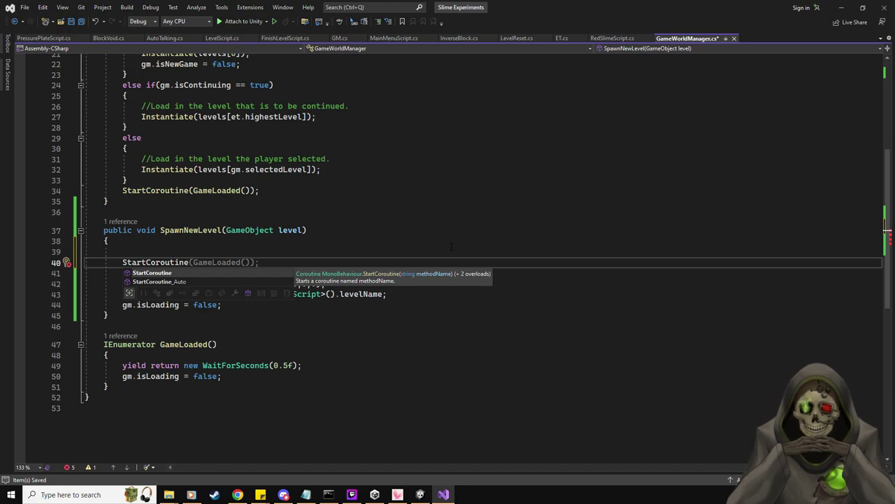
text((LevelSpawn)
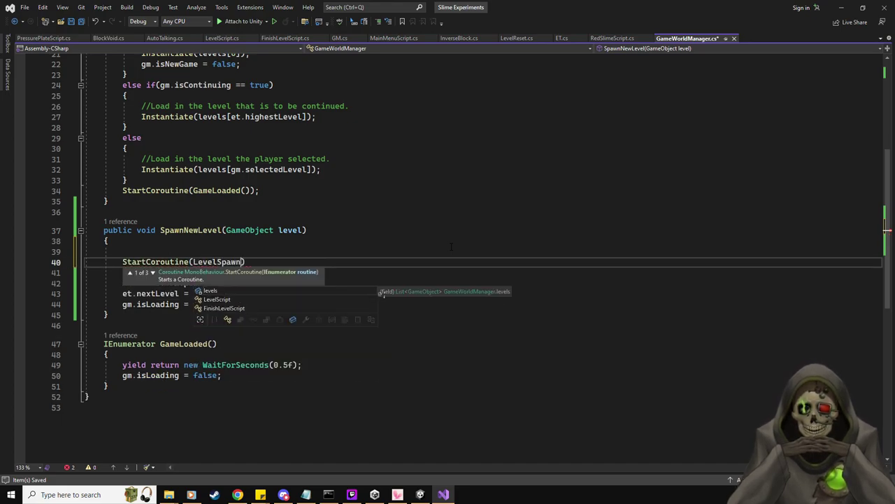
text(());)
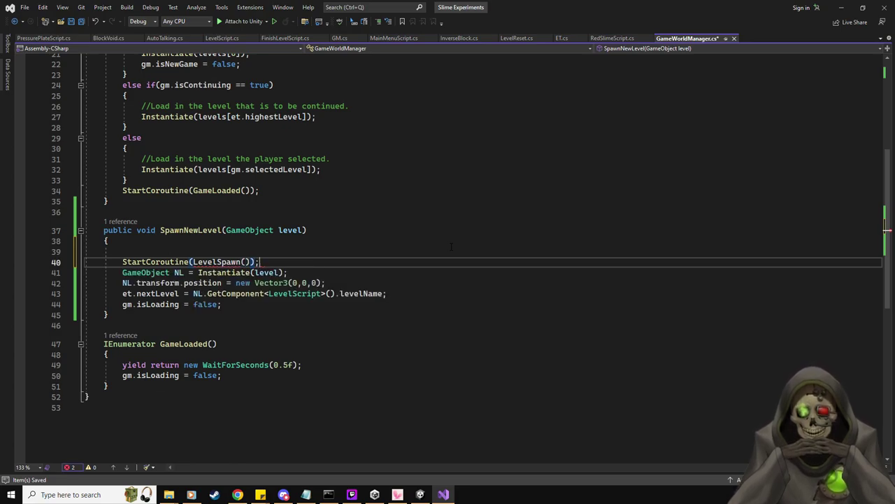
Add an empty IEnumerator LevelSpawn() coroutine with braces between SpawnNewLevel and GameLoaded.
click(123, 314)
key(Return)
key(Return)
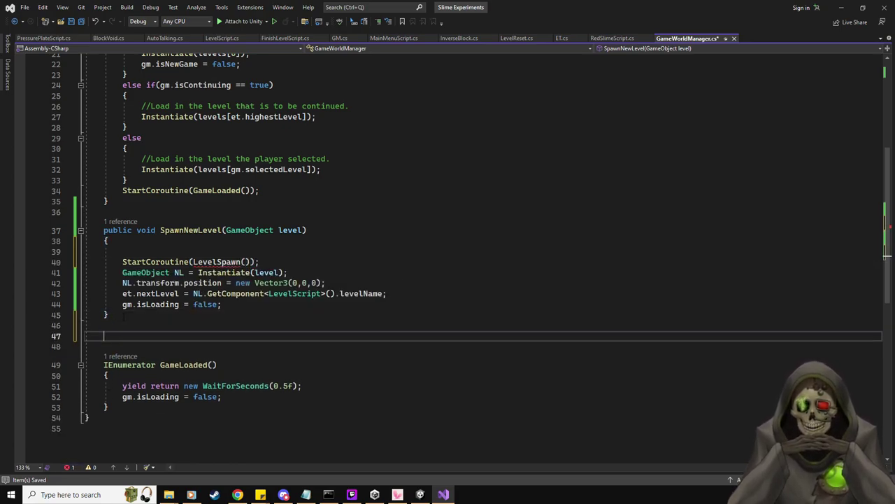
text(IEnumerator)
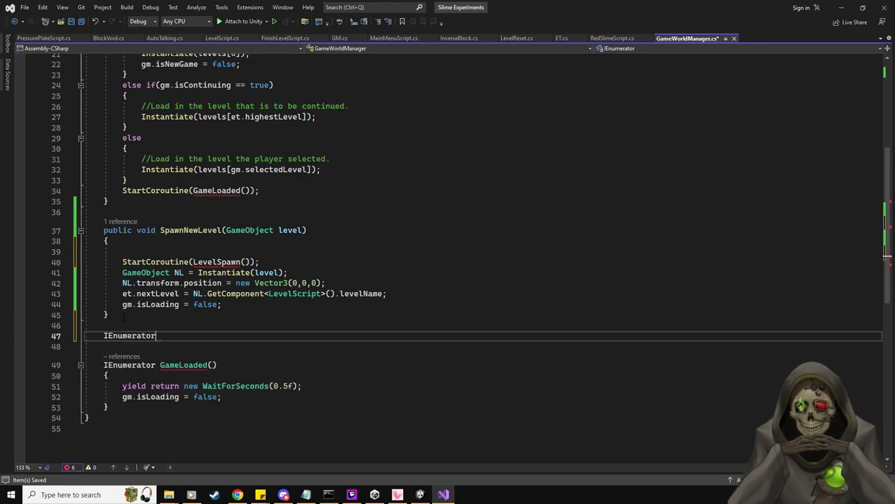
text( LevelSpawn() {)
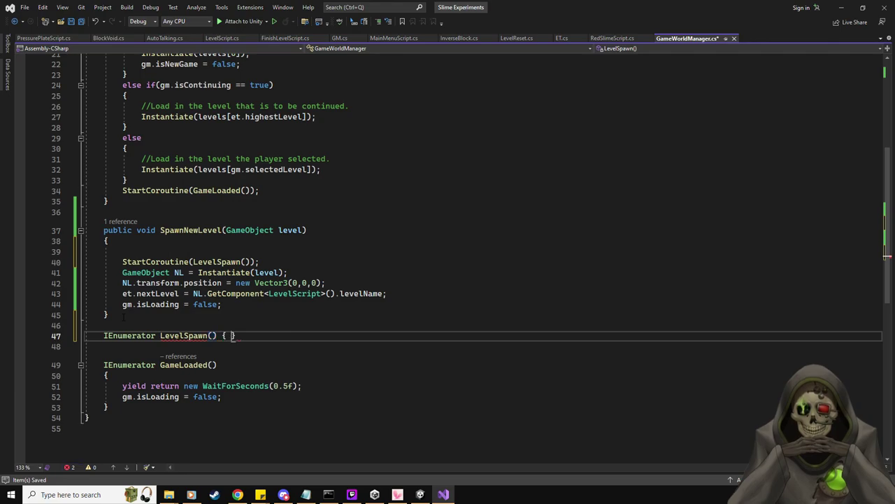
key(Tab)
key(Return)
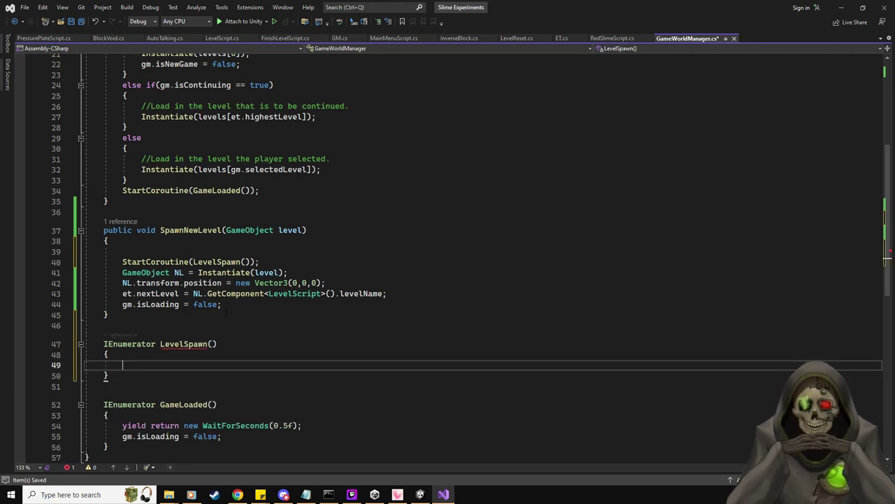
Move the four lines from the Instantiate line through gm.isLoading = false; out of SpawnNewLevel into LevelSpawn, and remove the leftover blank lines.
drag(222, 305, 122, 273)
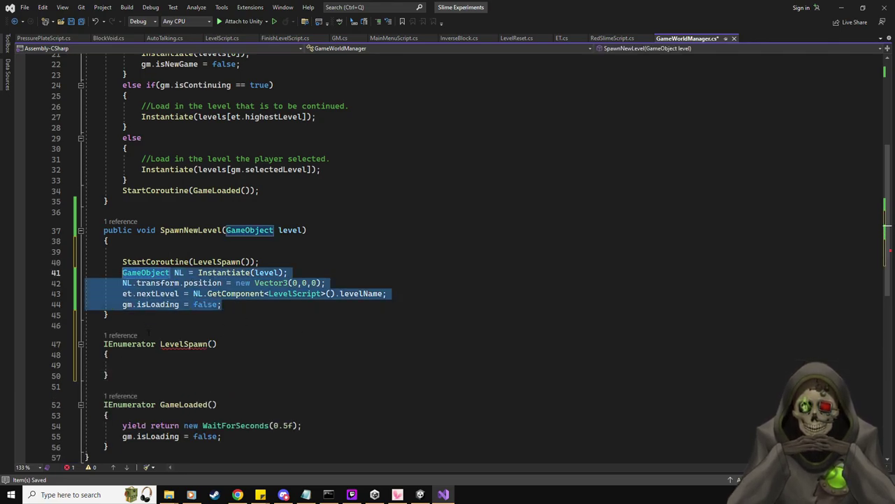
key(ctrl+x)
click(149, 334)
key(ctrl+v)
click(158, 273)
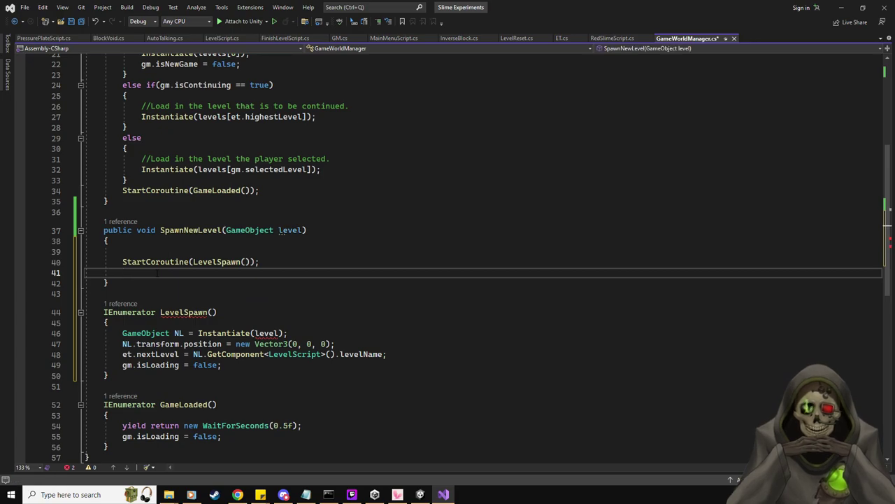
key(BackSpace)
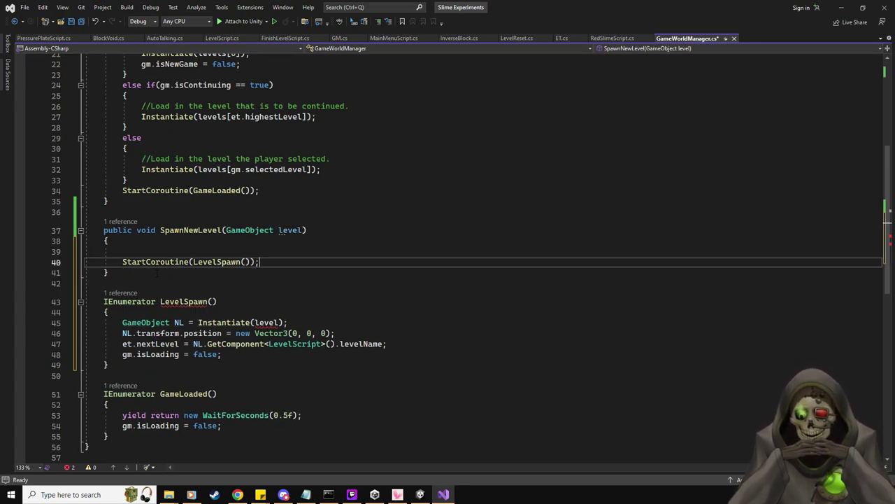
click(169, 252)
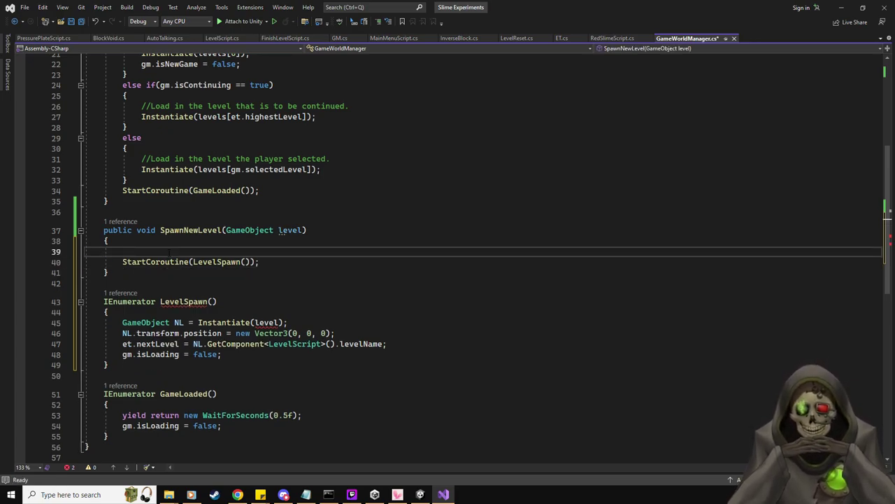
key(BackSpace)
Copy GameLoaded's WaitForSeconds line to the start of LevelSpawn, change its delay to 0.2f, and save the script.
click(210, 301)
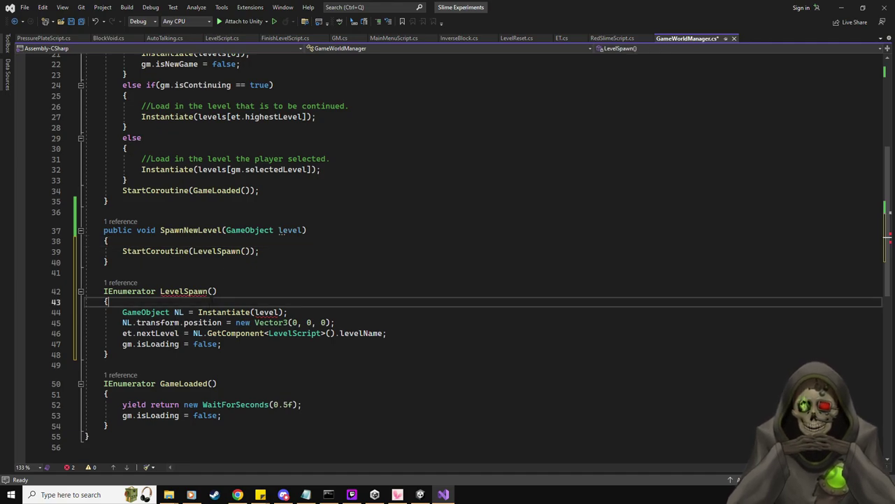
key(Return)
click(305, 414)
key(shift+Home)
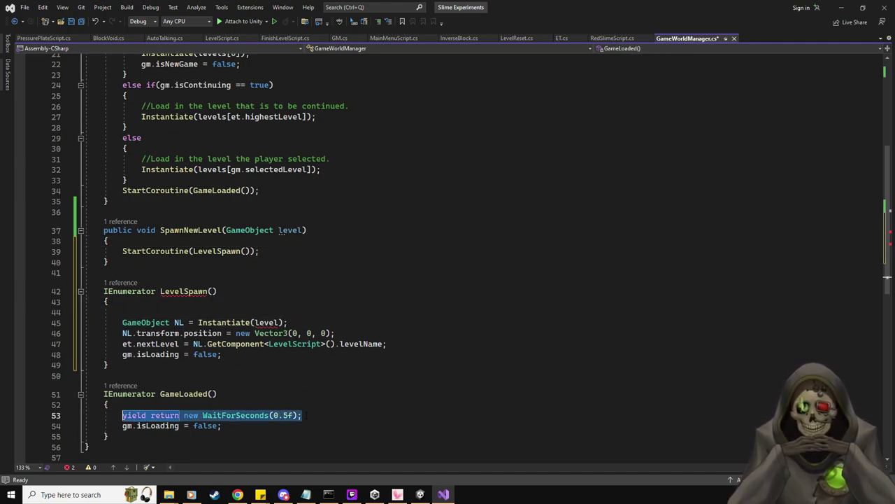
key(ctrl+c)
click(203, 312)
key(ctrl+v)
click(287, 312)
key(BackSpace)
text(2)
key(ctrl+s)
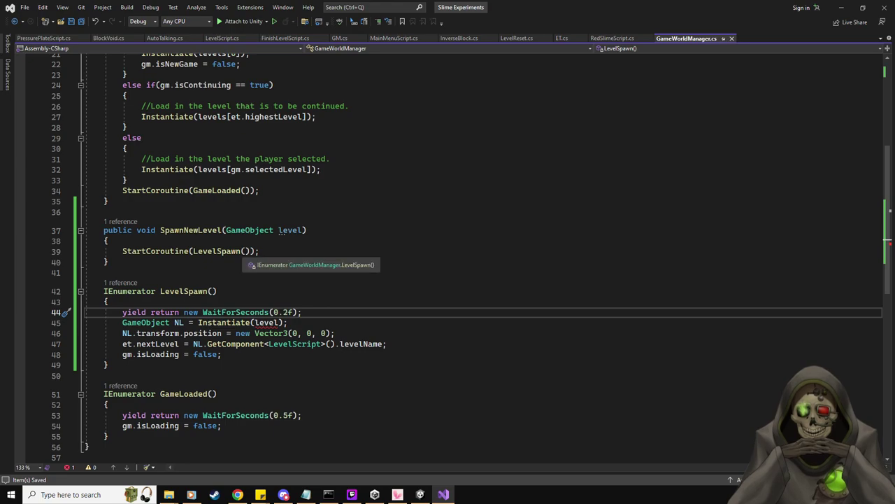
Pass level as the argument of the LevelSpawn call inside SpawnNewLevel's StartCoroutine.
click(243, 250)
text(Game)
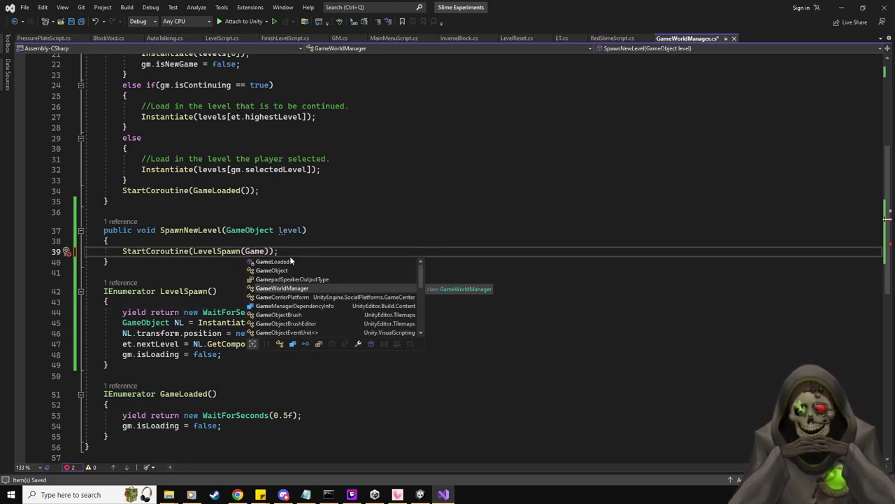
key(BackSpace)
key(BackSpace)
key(BackSpace)
key(BackSpace)
text(level)
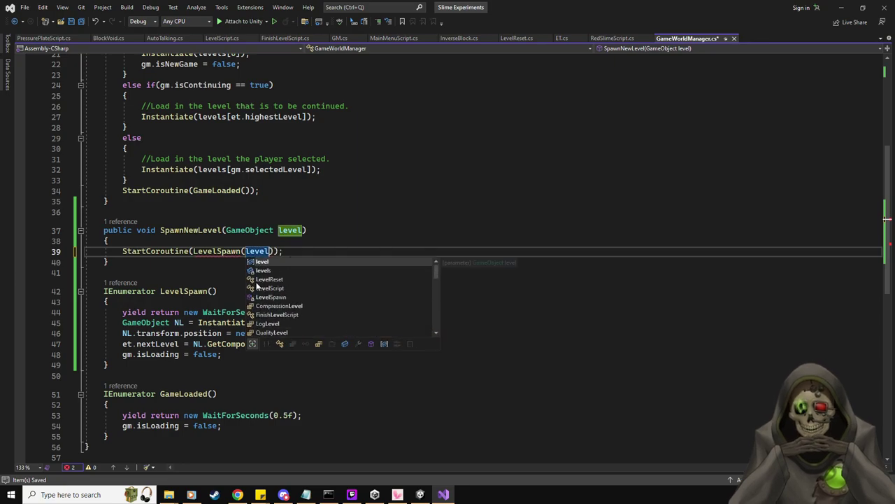
Add a GameObject level parameter to the LevelSpawn coroutine's declaration and save the script.
click(214, 291)
text(Game)
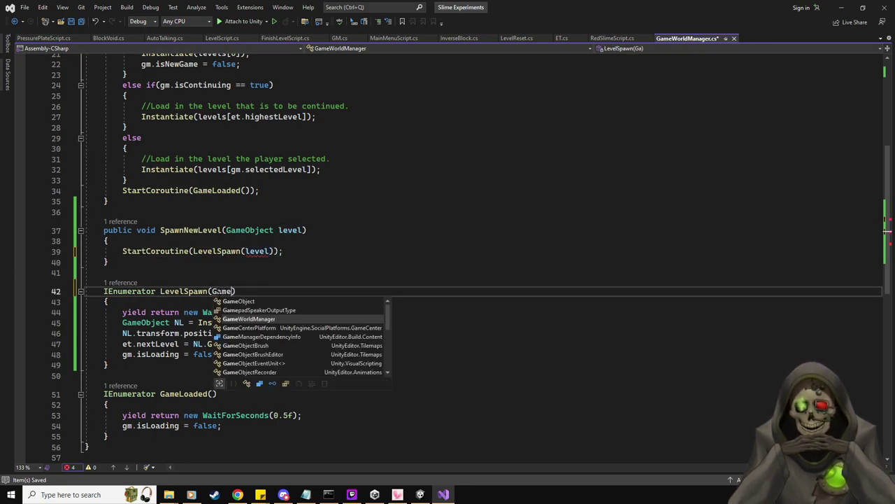
text(Object level)
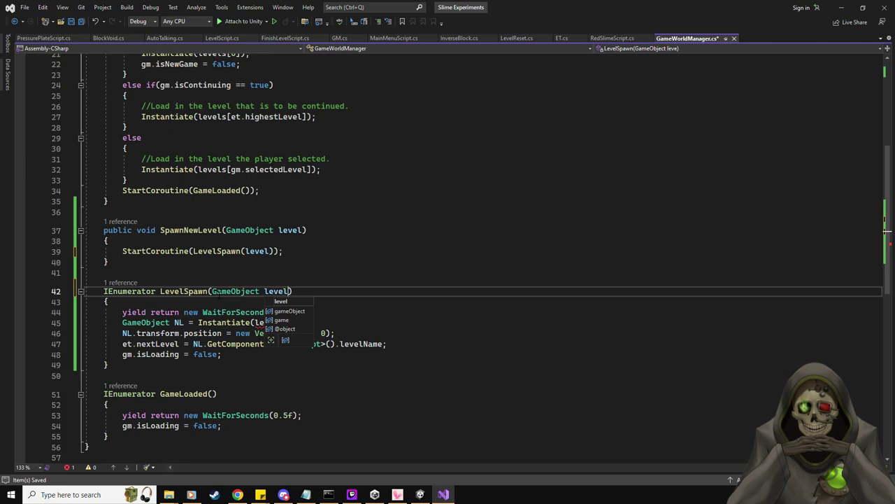
click(378, 251)
key(ctrl+s)
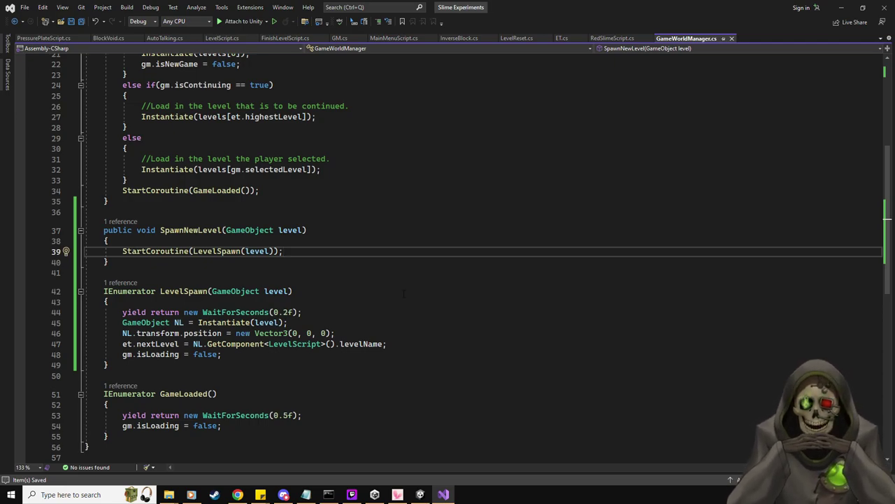
Review FinishLevelScript.cs, examining its level fields and how EndLevel, DeleteLevel and OnTriggerEnter2D handle the old and next levels.
click(286, 38)
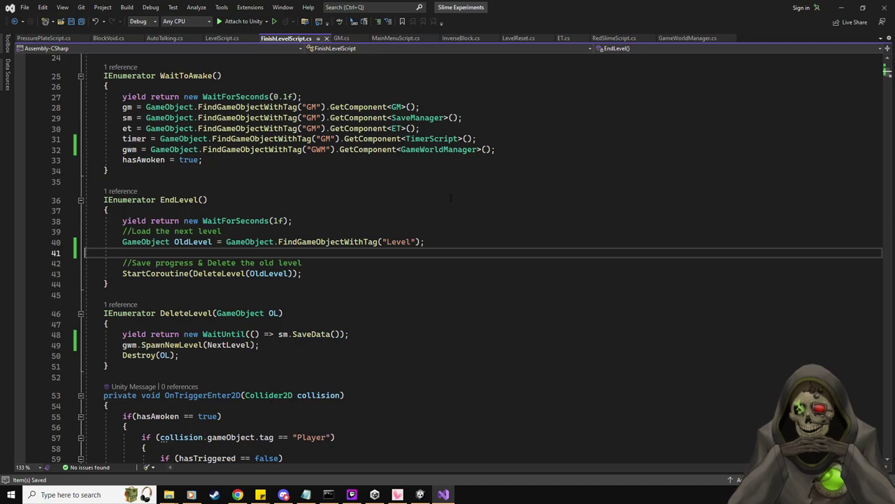
scroll(428, 245, down, 6)
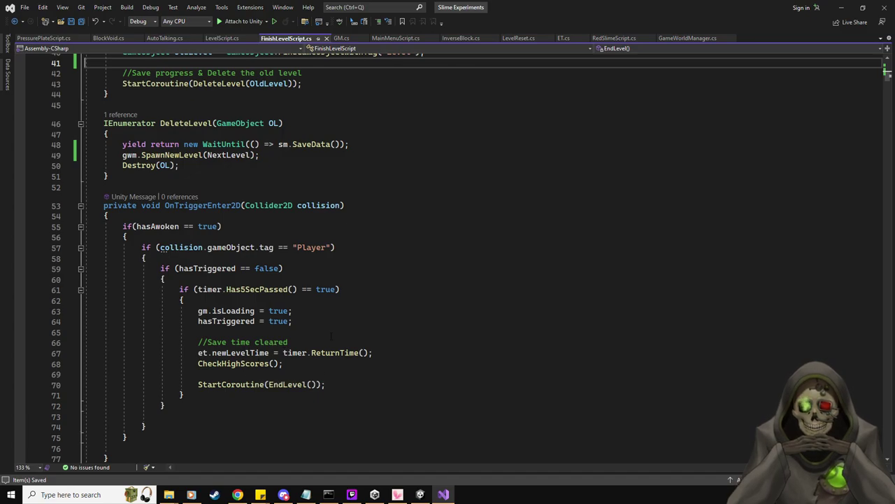
scroll(332, 337, down, 3)
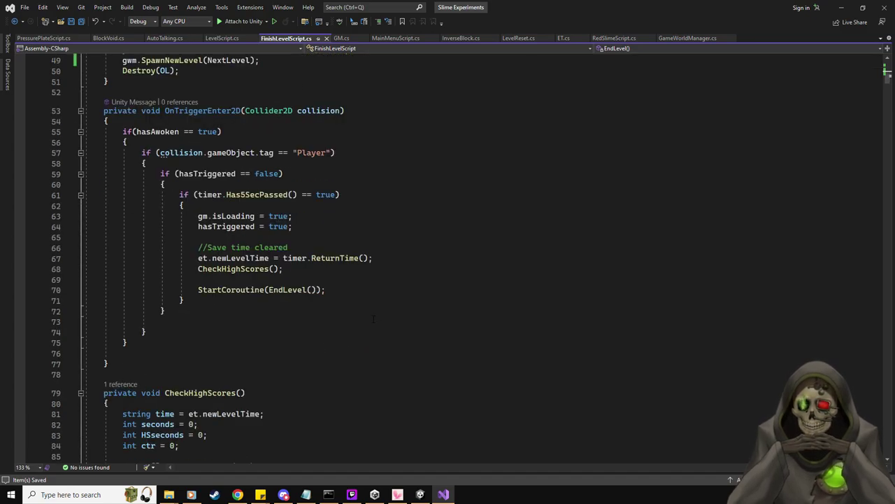
scroll(338, 294, up, 6)
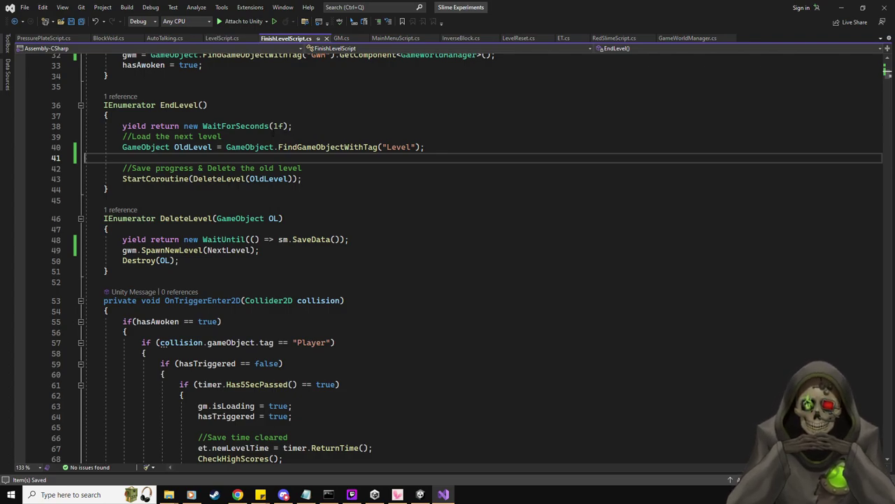
scroll(292, 334, down, 5)
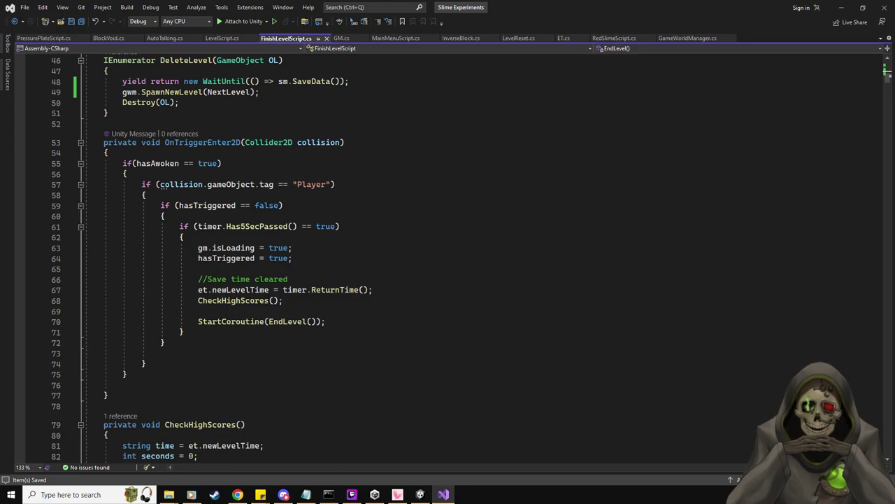
scroll(316, 309, up, 6)
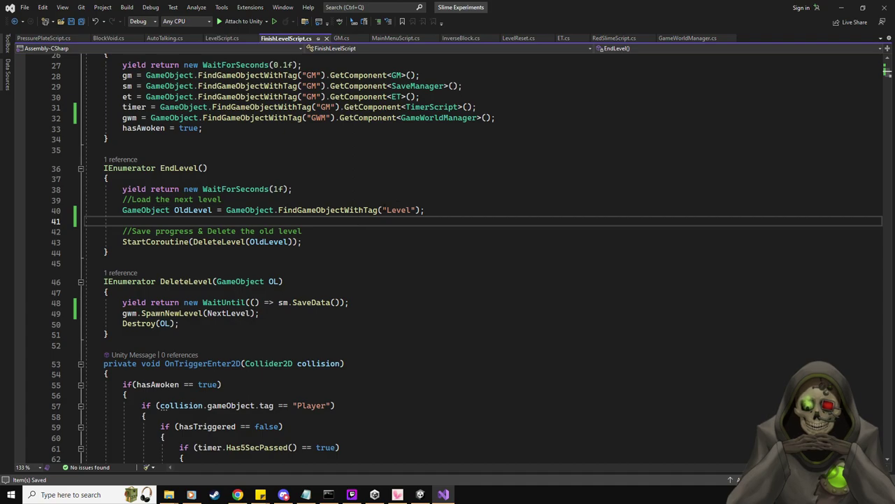
click(433, 210)
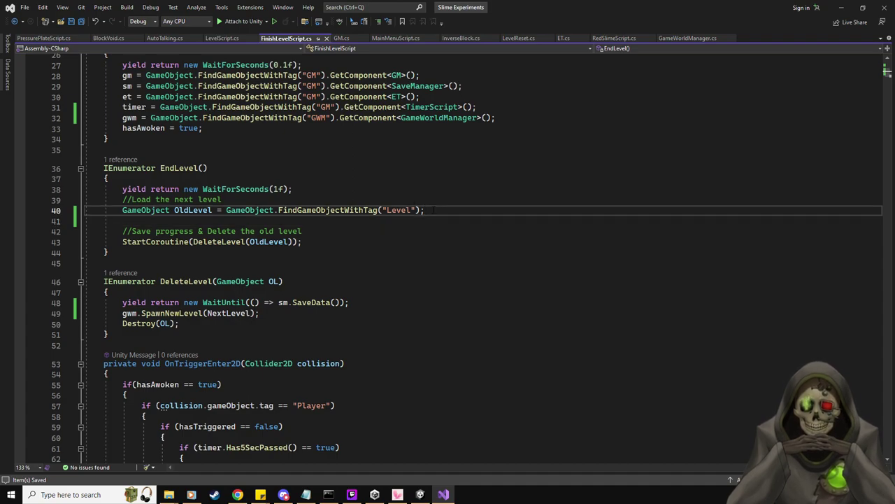
scroll(433, 210, up, 9)
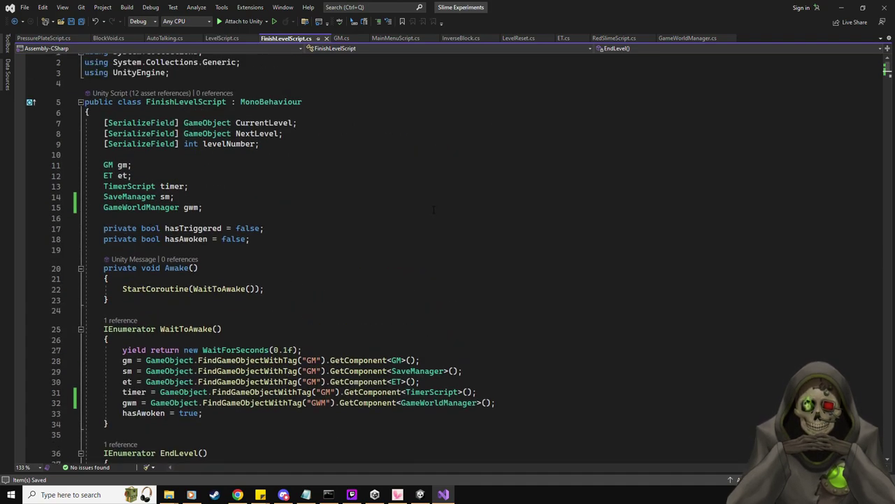
scroll(433, 210, down, 10)
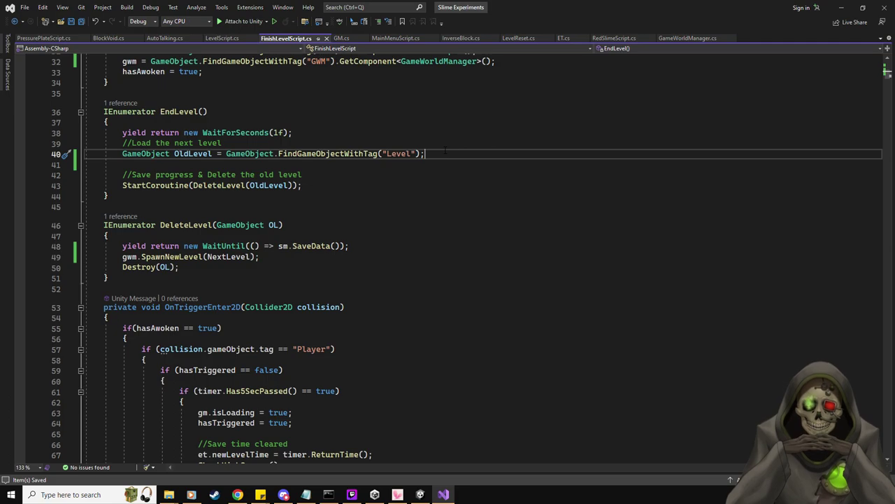
scroll(446, 150, up, 10)
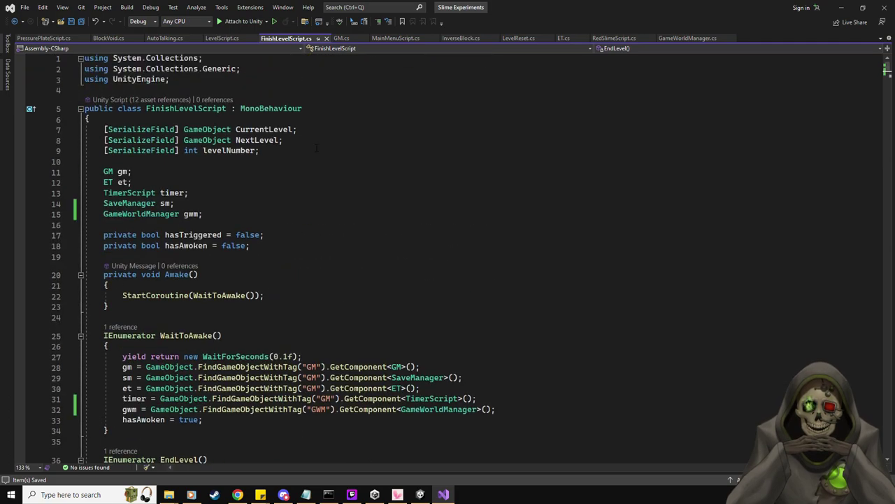
click(279, 130)
scroll(369, 188, down, 20)
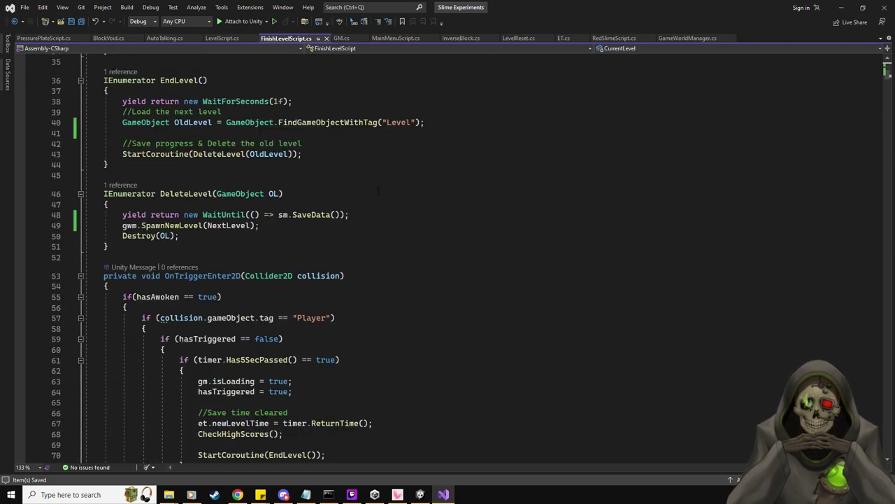
scroll(378, 191, down, 10)
scroll(377, 191, up, 20)
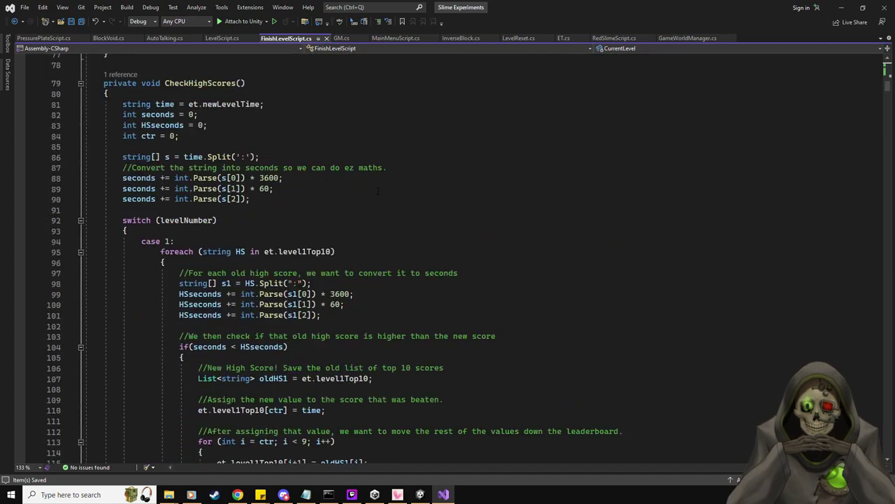
scroll(377, 191, up, 8)
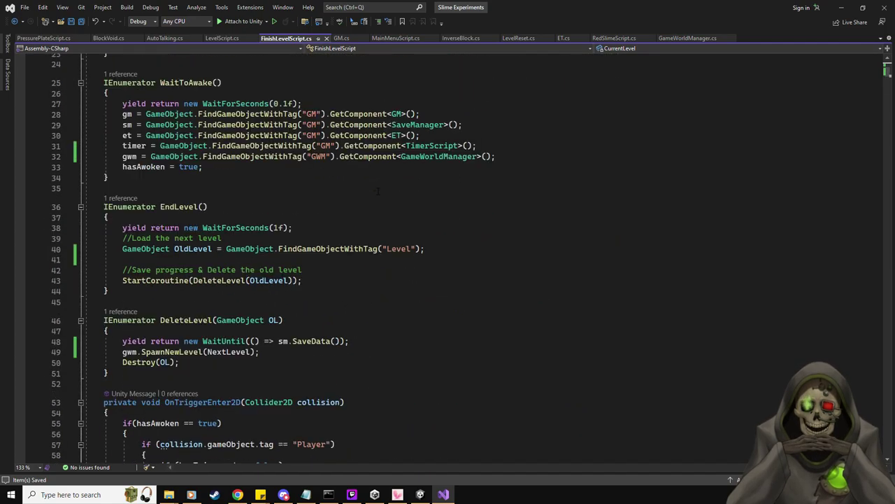
scroll(377, 197, down, 3)
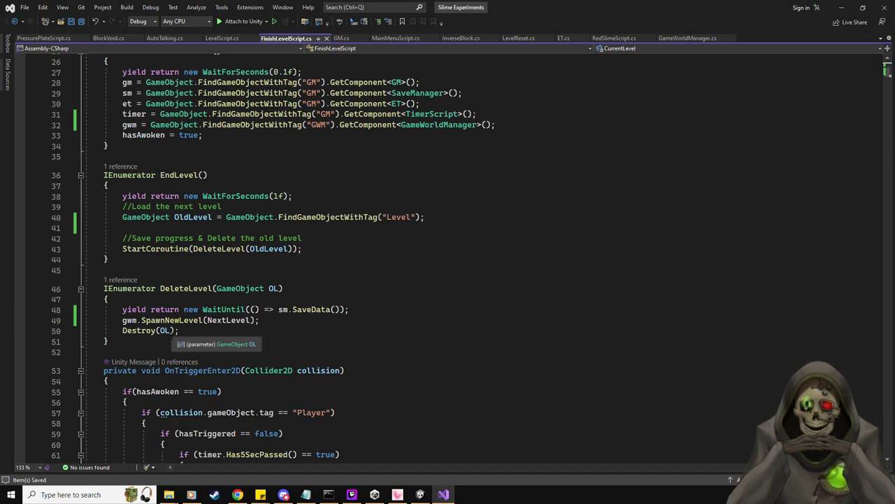
Remove the GameObject OL parameter from DeleteLevel and the OldLevel argument from its call in EndLevel.
drag(279, 288, 217, 288)
key(BackSpace)
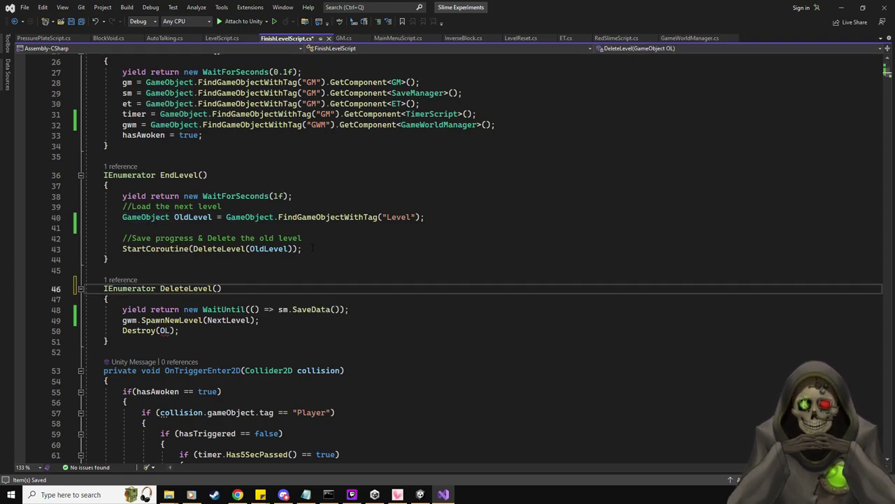
double_click(252, 249)
key(BackSpace)
Delete the "Load the next level" comment, the OldLevel declaration and the blank line after it from EndLevel.
drag(425, 217, 97, 207)
key(BackSpace)
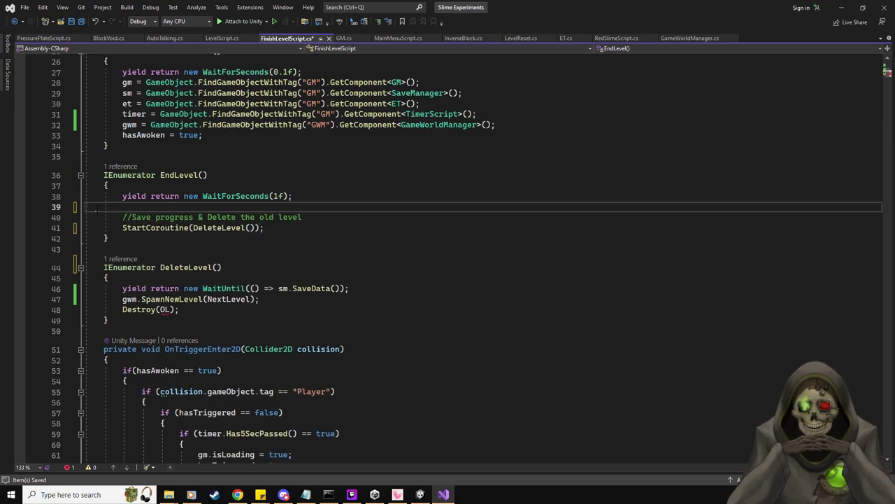
key(Delete)
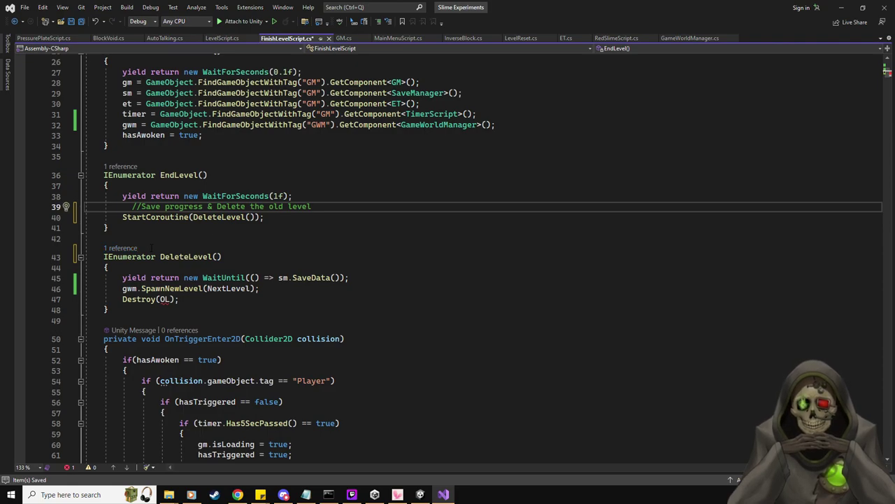
Replace OL with CurrentLevel as the argument of the Destroy call in DeleteLevel.
click(172, 298)
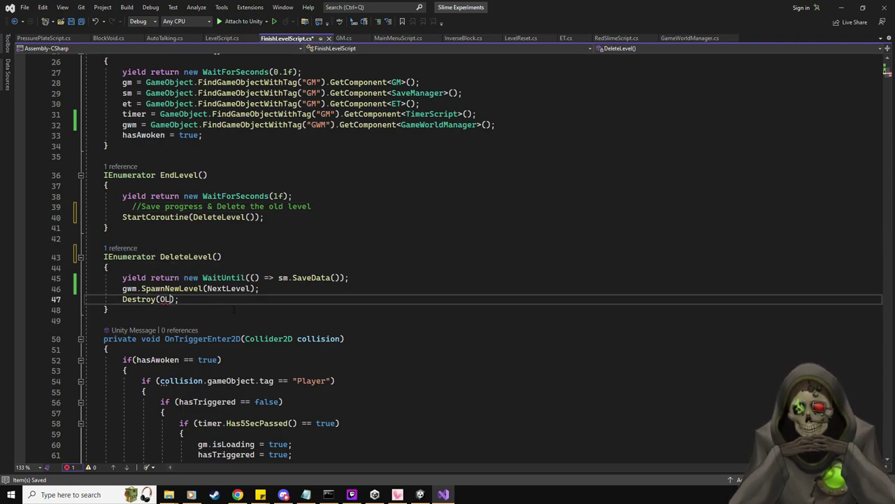
key(BackSpace)
key(BackSpace)
text(CurrentLevel)
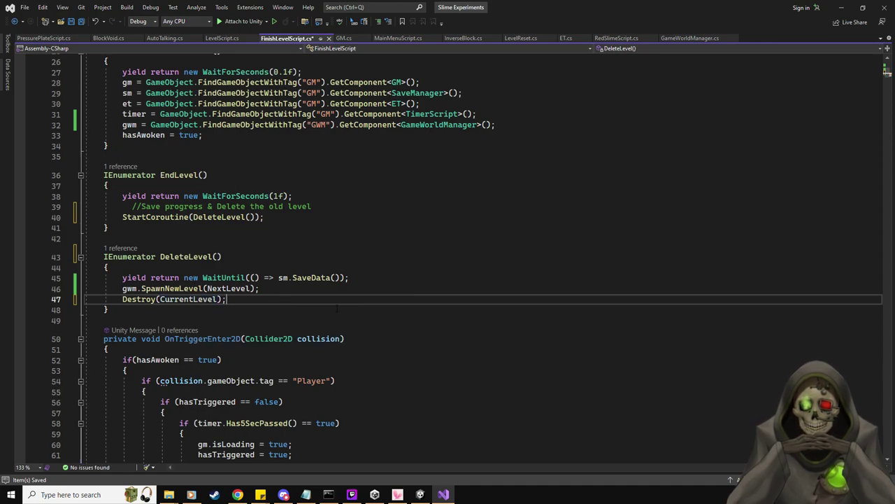
Set the WaitForSeconds delay in EndLevel to 0.5f and save FinishLevelScript.cs.
key(ctrl+s)
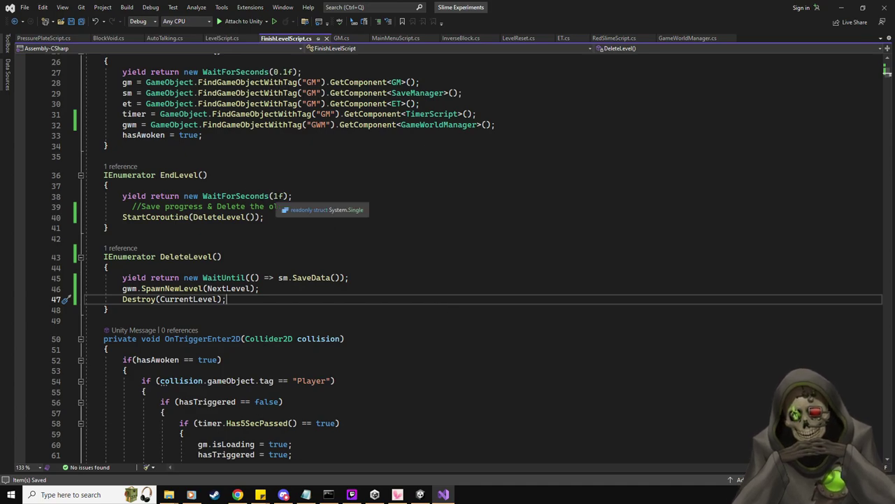
click(279, 197)
key(BackSpace)
text(0.5)
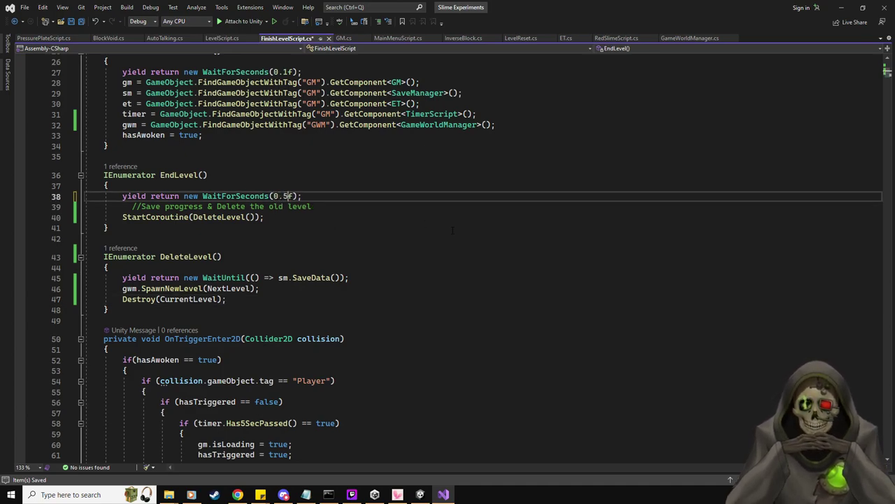
key(ctrl+s)
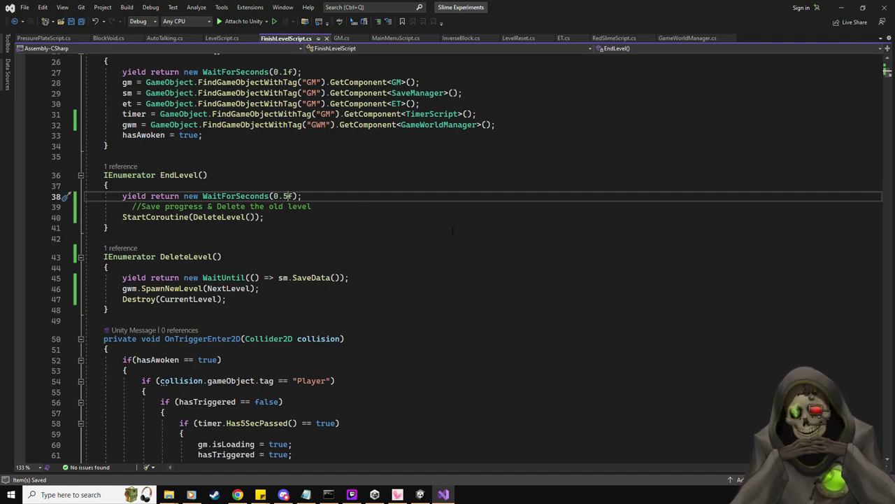
Review the level-ending flow in FinishLevelScript.cs and the SpawnNewLevel and LevelSpawn methods in GameWorldManager.cs.
scroll(441, 237, down, 5)
scroll(448, 252, up, 4)
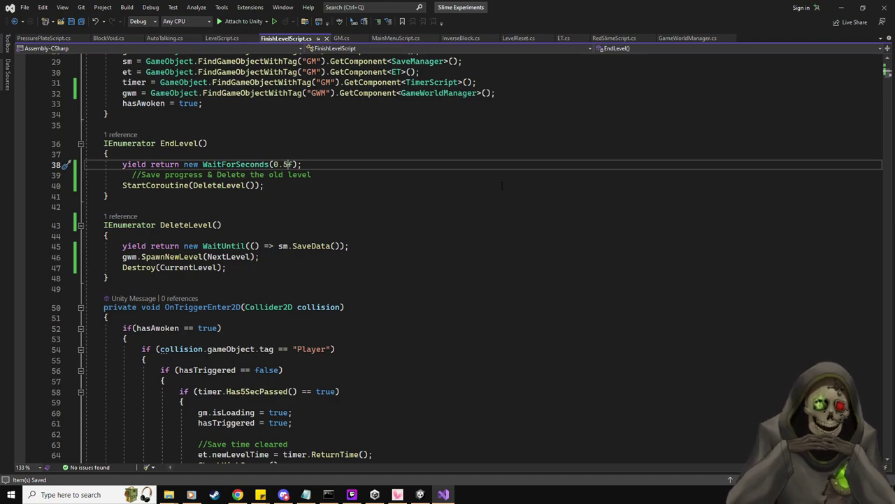
scroll(192, 356, down, 4)
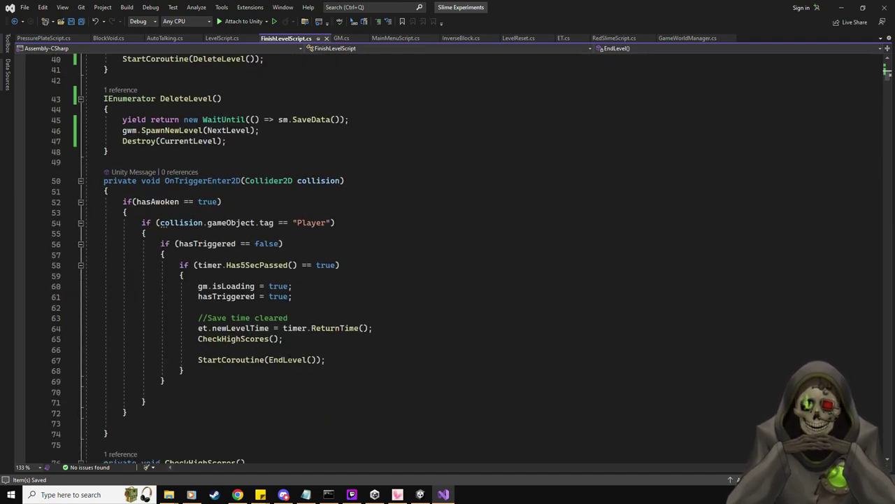
scroll(273, 371, up, 4)
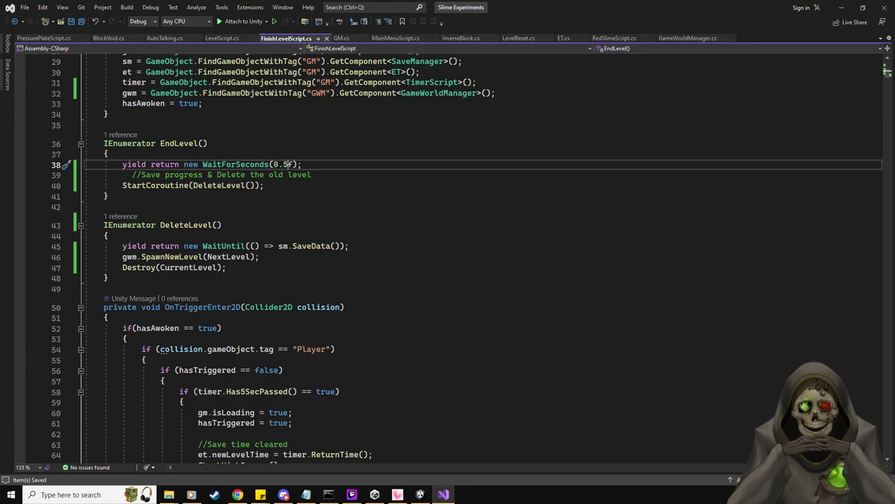
click(688, 38)
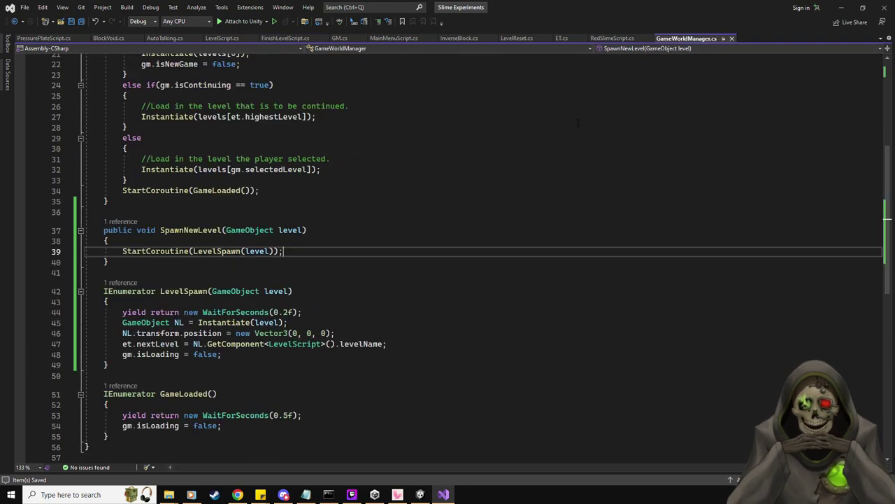
click(325, 308)
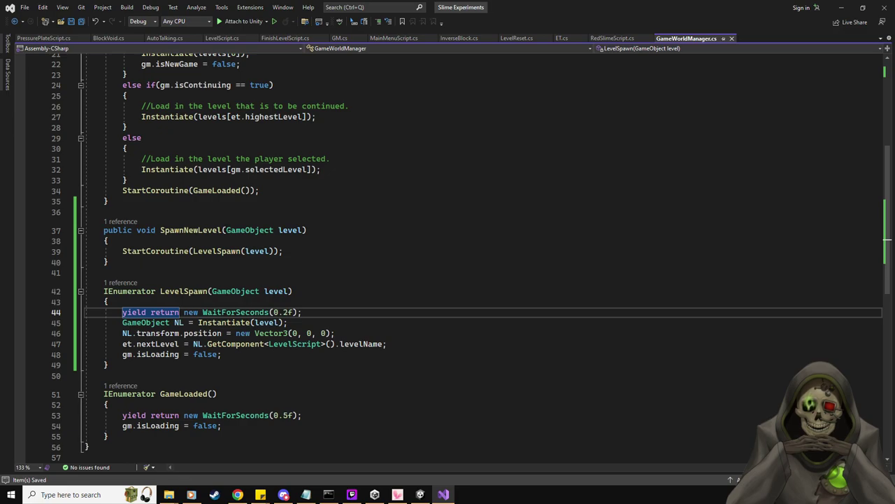
click(212, 230)
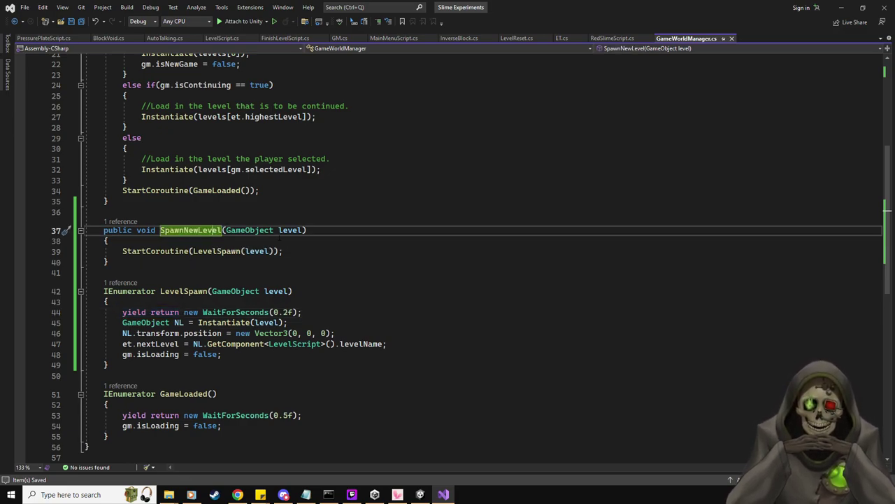
click(317, 311)
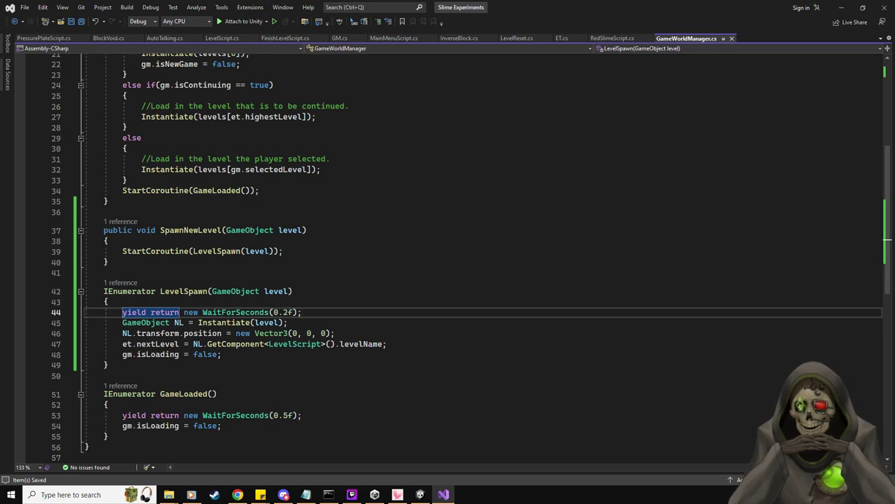
Switch to the Slime Stuff To Do.txt notes in Notepad, delete the item 3 text about colliding blocks, and move the window out of the way.
click(305, 495)
click(453, 143)
key(End)
key(shift+Home)
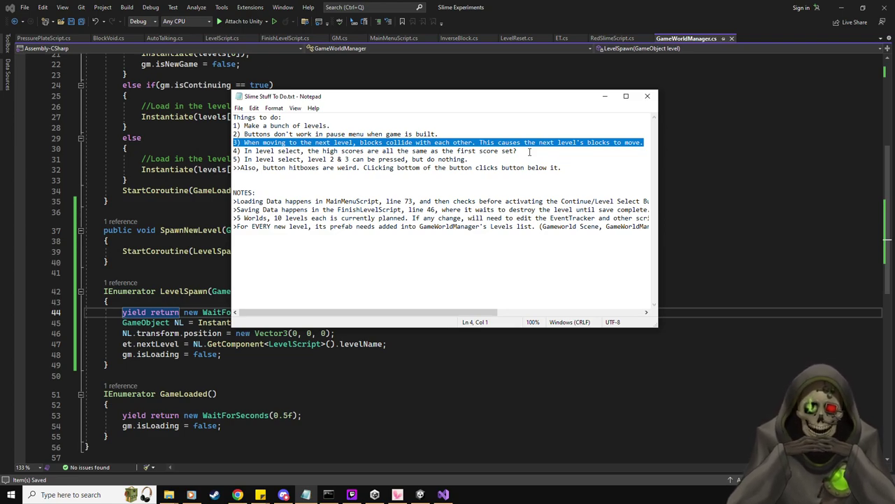
key(BackSpace)
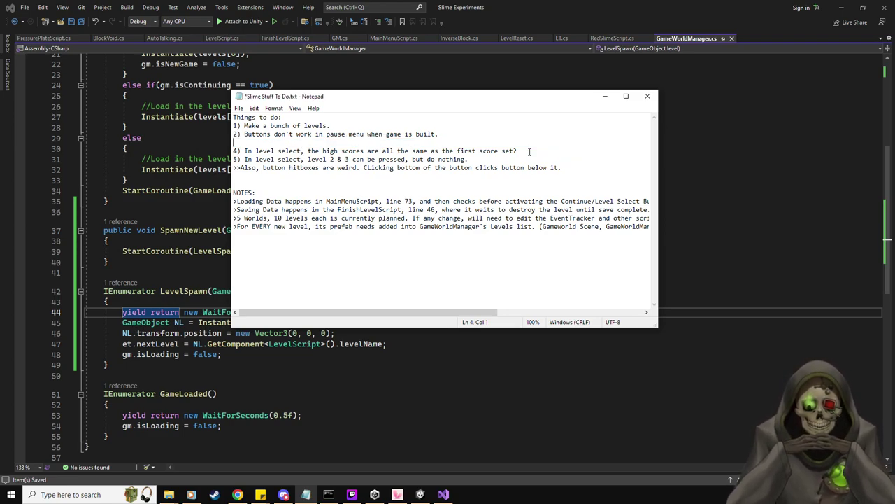
drag(491, 98, 0, 112)
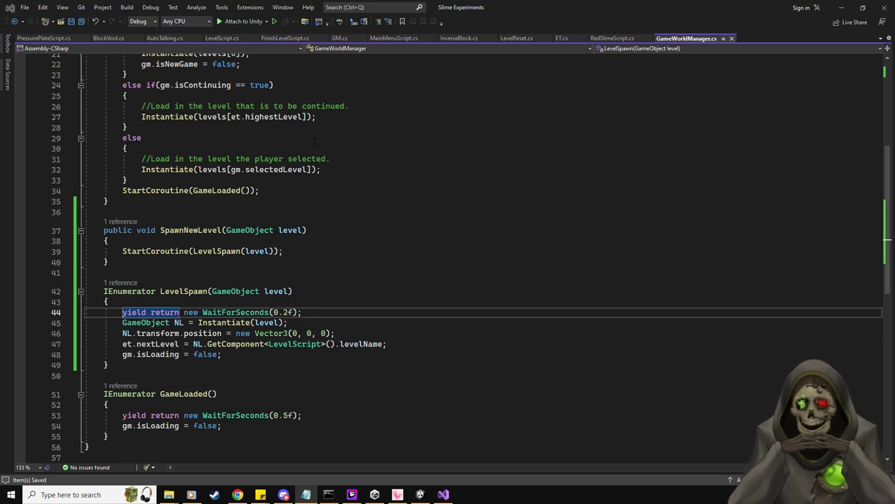
Examine CheckHighScores in FinishLevelScript.cs, focusing on how case 1 compares the new time and shifts the level1Top10 scores.
click(283, 38)
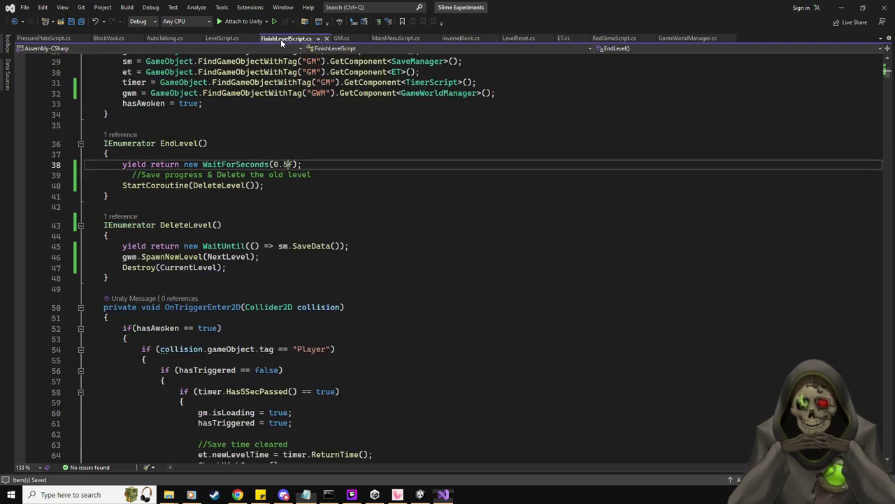
scroll(411, 276, down, 6)
scroll(410, 276, down, 10)
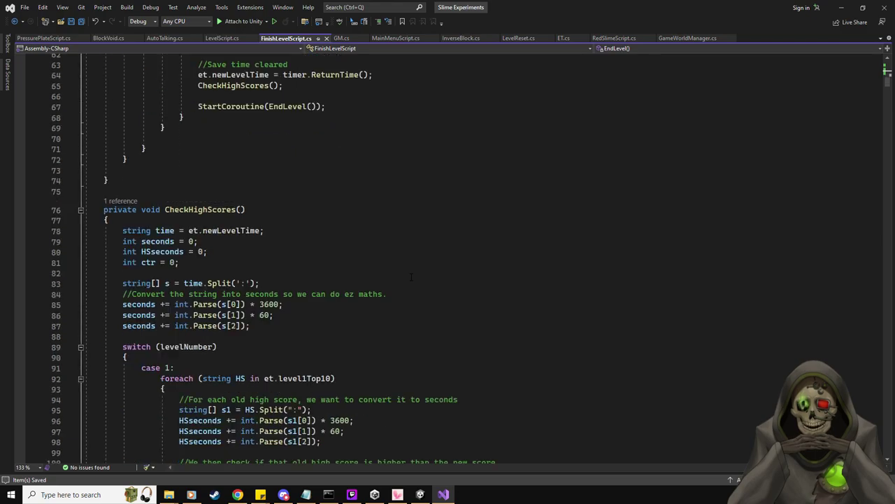
scroll(411, 277, up, 5)
scroll(411, 277, up, 2)
scroll(364, 259, down, 5)
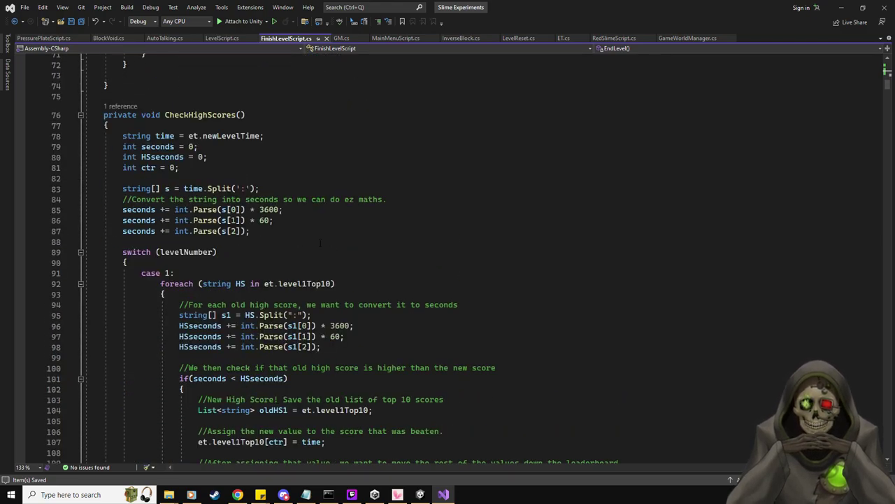
scroll(321, 242, down, 4)
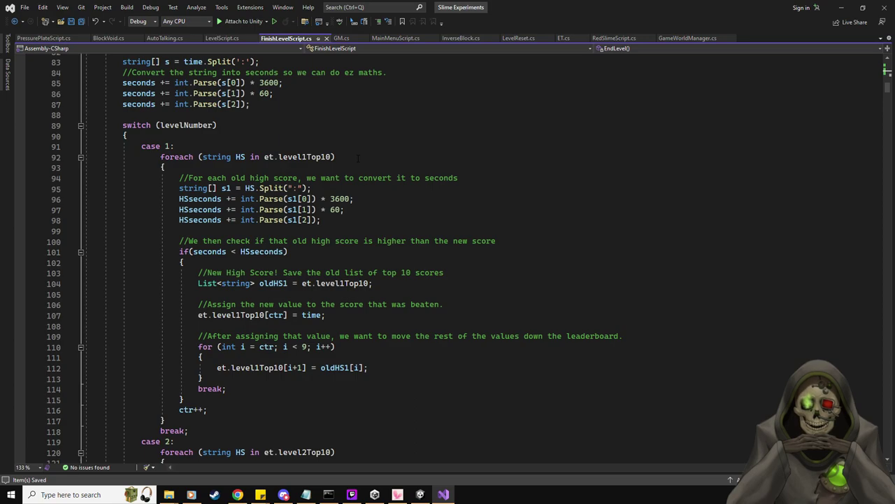
scroll(358, 158, down, 1)
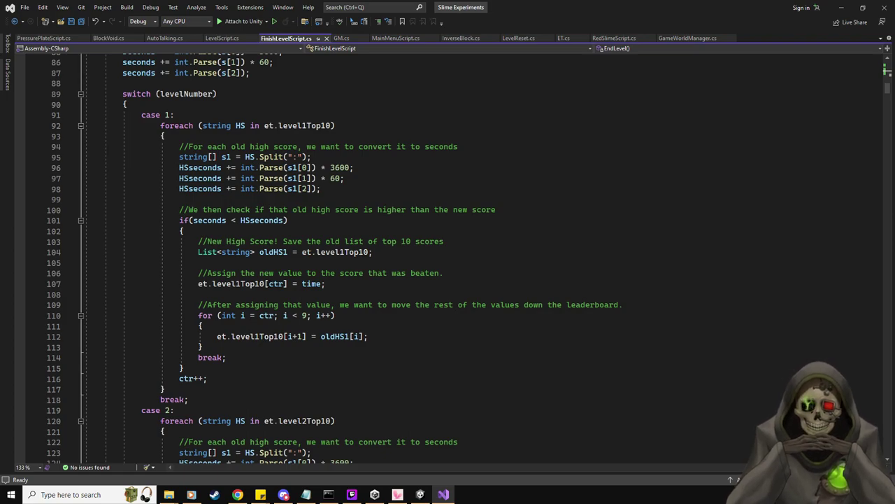
scroll(280, 286, up, 3)
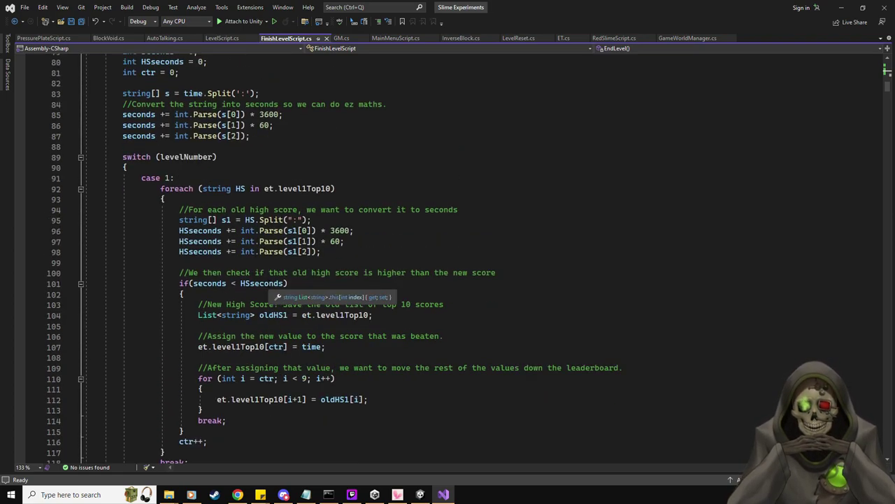
scroll(280, 287, down, 2)
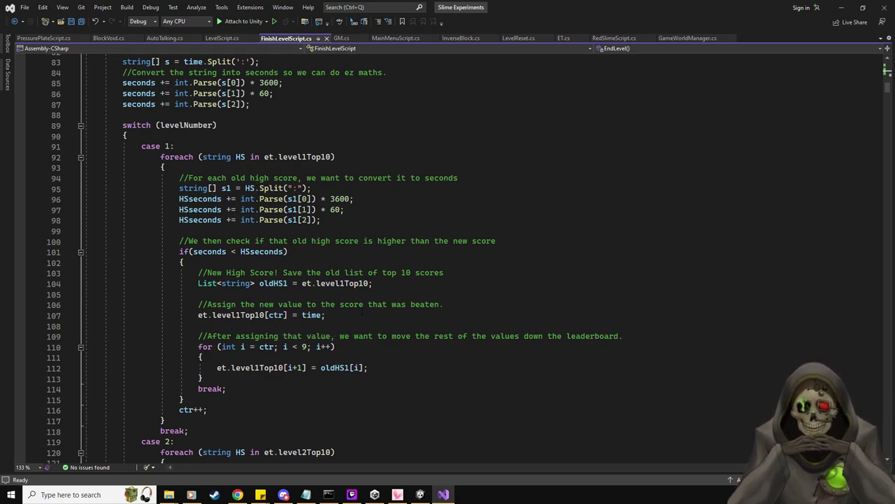
scroll(362, 313, down, 1)
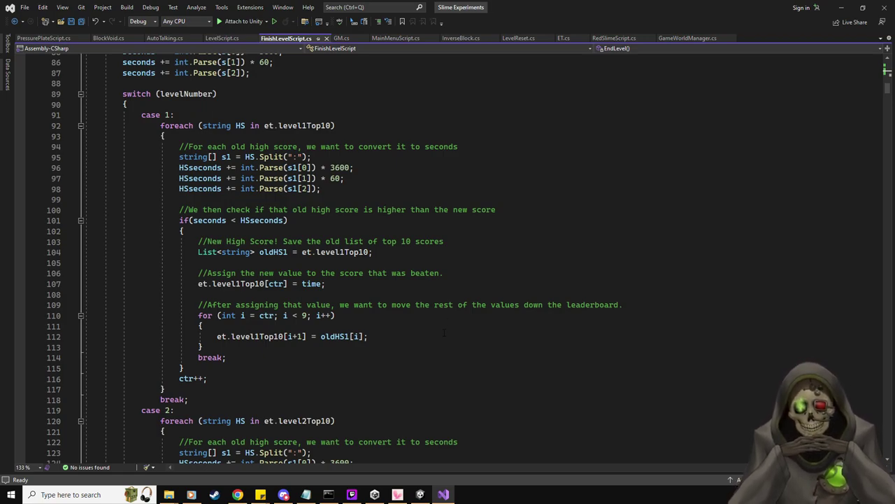
Insert two Debug.Log calls above the level1Top10[i+1] assignment in case 1's for loop, giving the first an empty string.
click(506, 337)
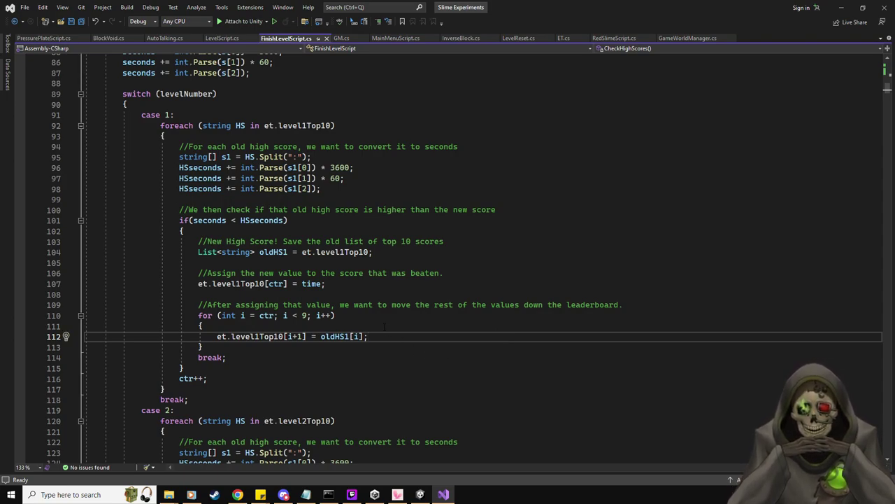
key(ctrl+Return)
text(Debug)
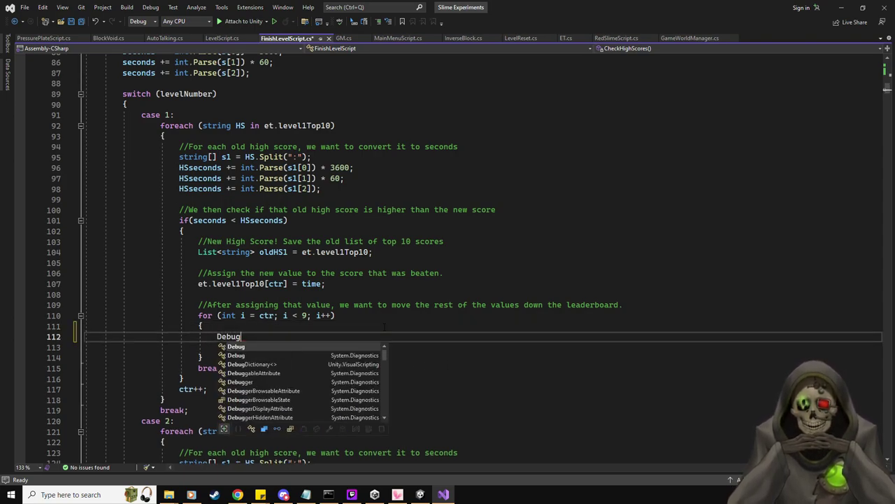
text(.Log()
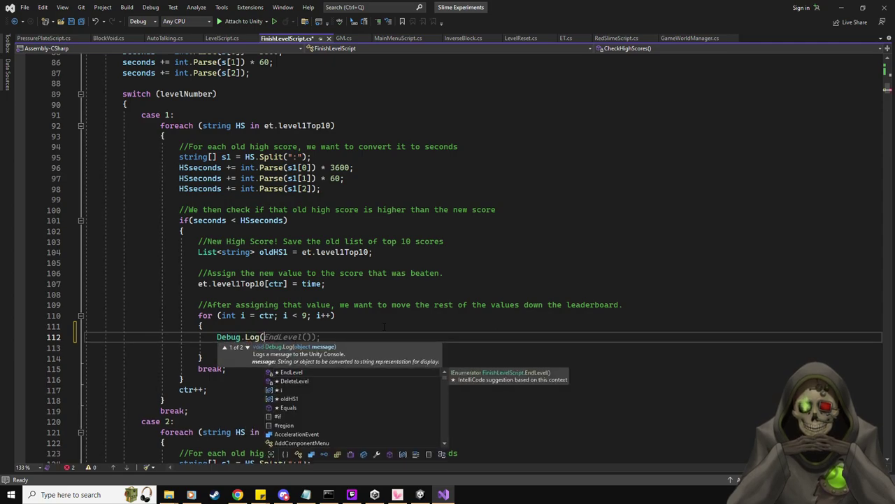
key(Escape)
text();)
key(shift+Home)
key(ctrl+d)
click(262, 336)
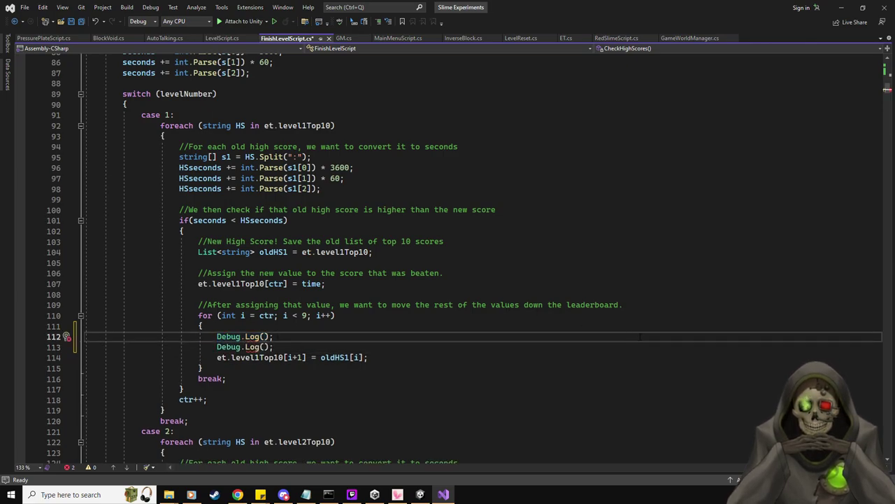
text(")
Delete the second, argument-less Debug.Log line from case 1's for loop.
key(Down)
key(shift+Home)
key(shift+Home)
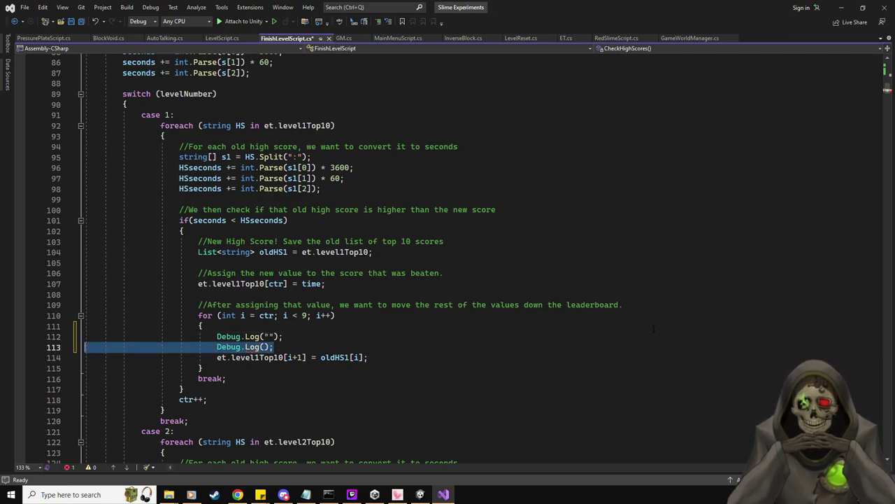
key(BackSpace)
key(BackSpace)
Make the Debug.Log message output "Current Value: " followed by et.level1Top10[i + 1].
key(Left)
key(Left)
key(Left)
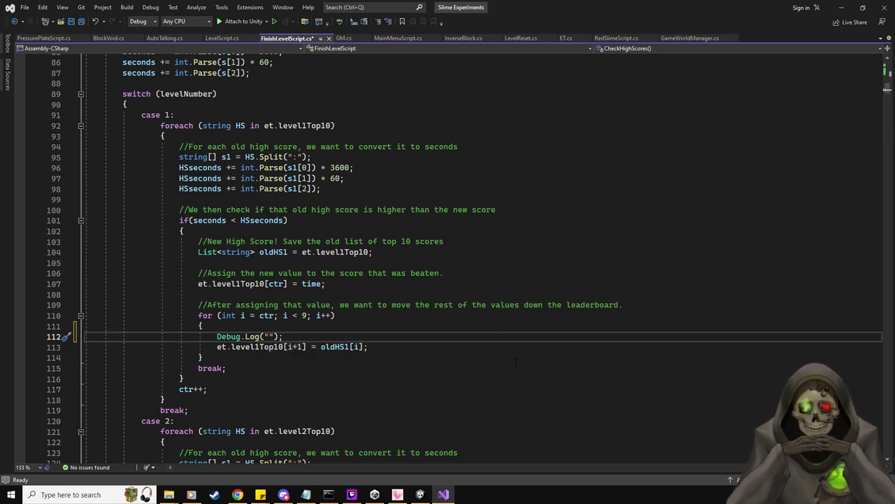
text(Current)
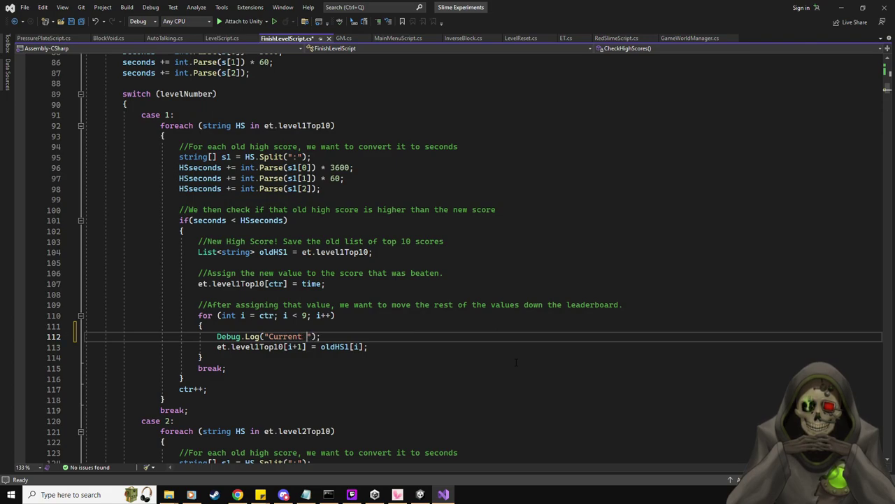
text( Value: " +)
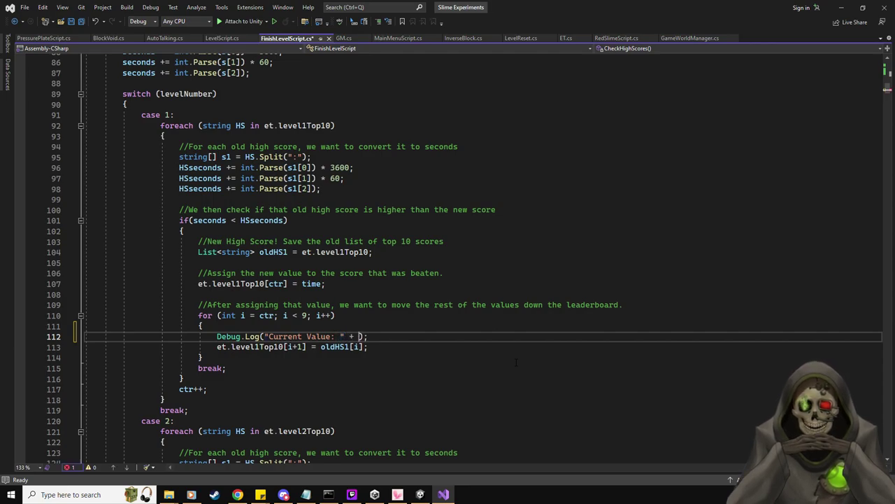
drag(306, 347, 219, 353)
key(ctrl+c)
click(359, 336)
key(ctrl+v)
Extend the Debug.Log message with ". Is changing to: " followed by oldHS1[i].
text(+ "Changin)
key(BackSpace)
key(BackSpace)
key(BackSpace)
key(BackSpace)
key(BackSpace)
key(BackSpace)
key(BackSpace)
key(BackSpace)
text(. Is chan)
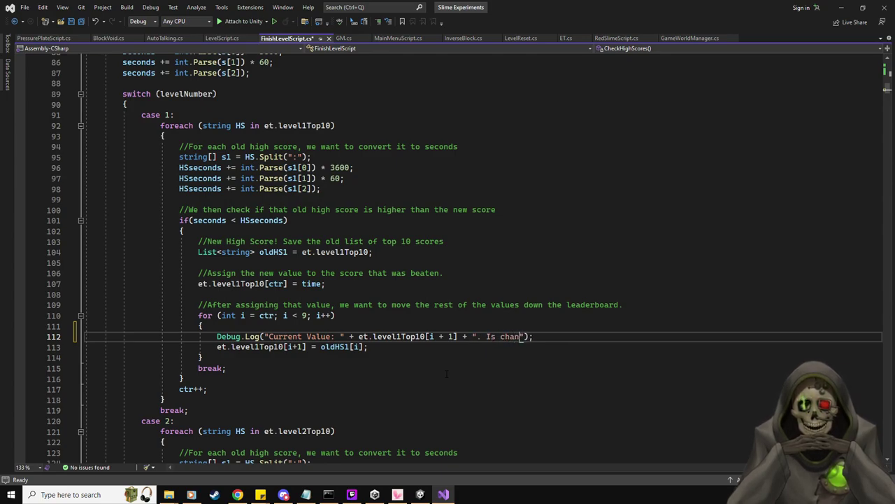
text(ging to: )
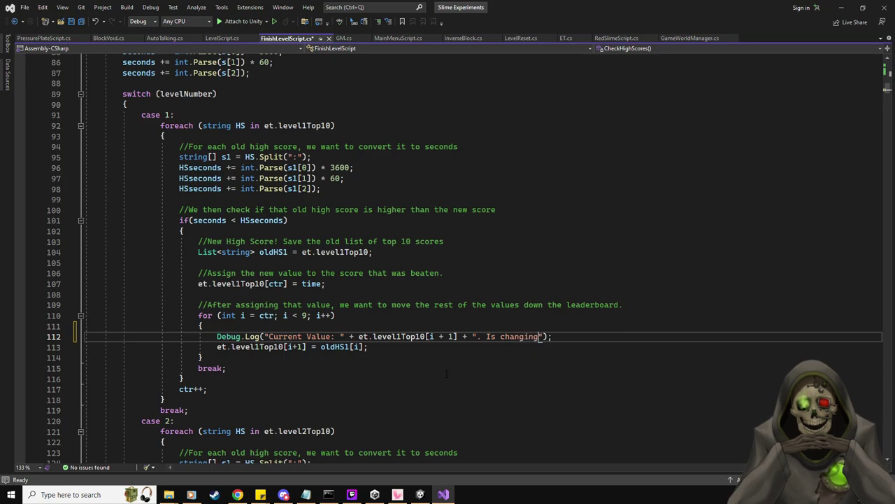
text(" + )
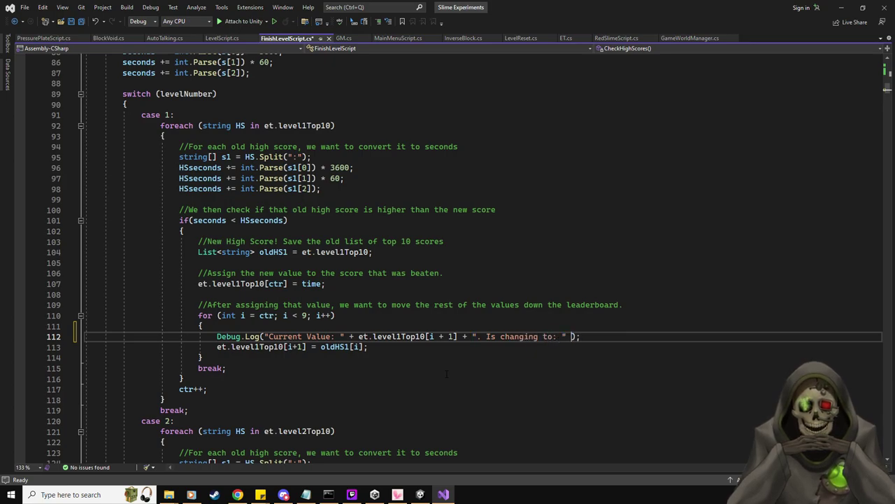
text(oldHS)
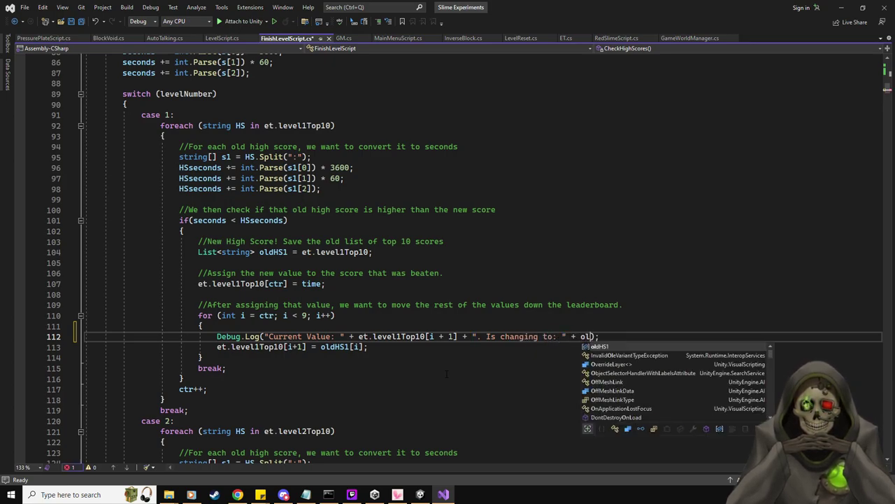
text(1[i])
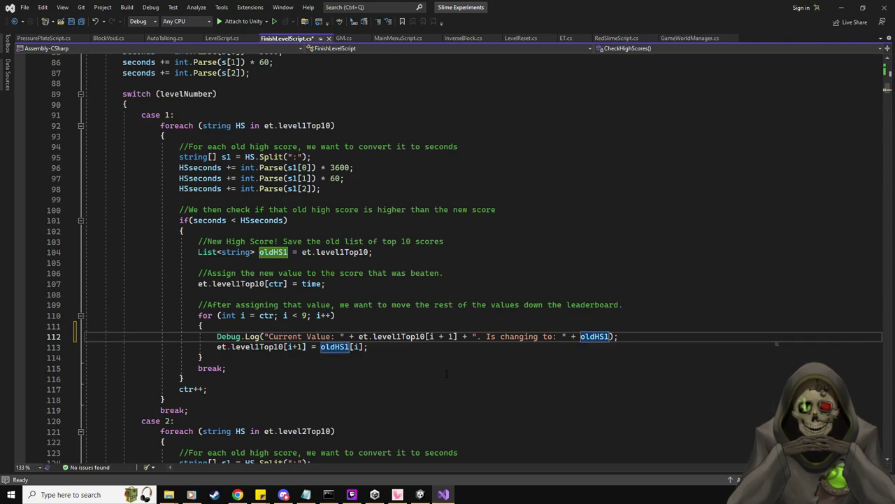
key(End)
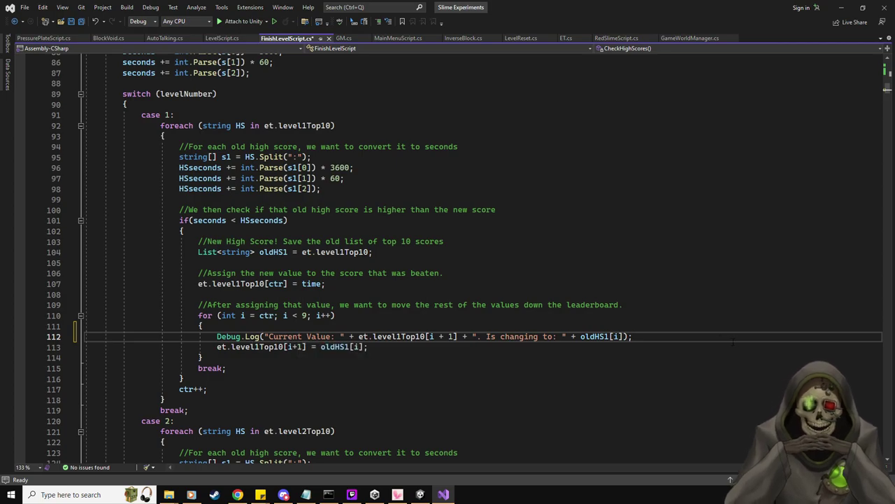
Save FinishLevelScript.cs, switch to Unity and unload the GameWorld scene from the hierarchy.
key(ctrl+s)
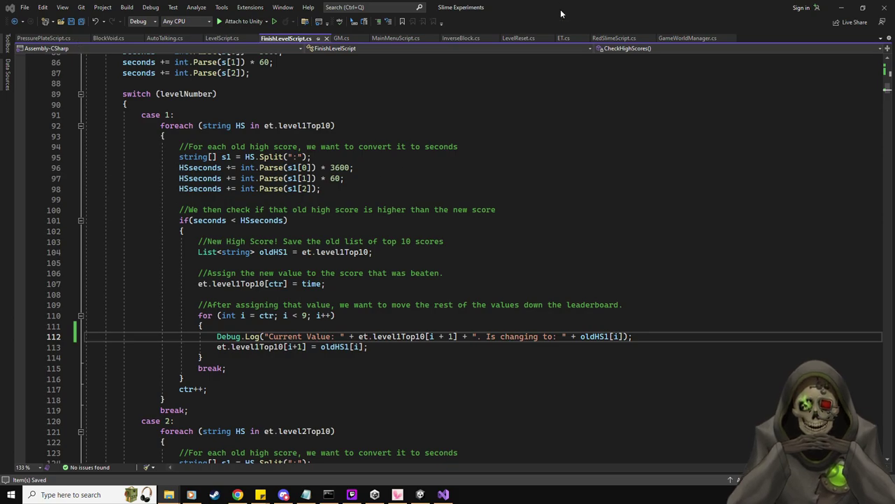
key(alt+Tab)
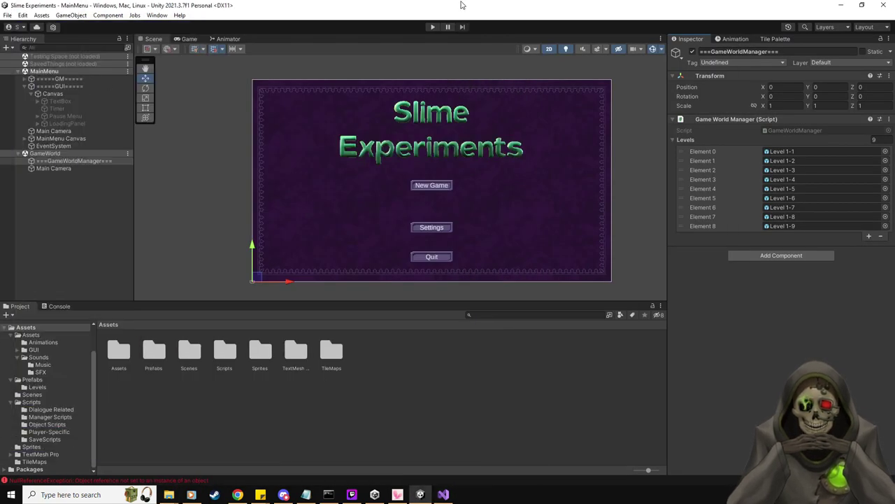
right_click(129, 153)
click(185, 209)
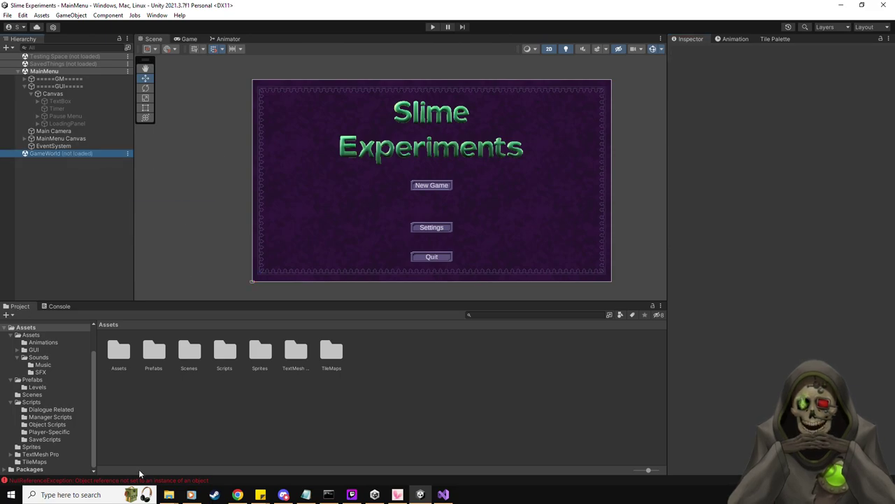
click(59, 308)
click(19, 307)
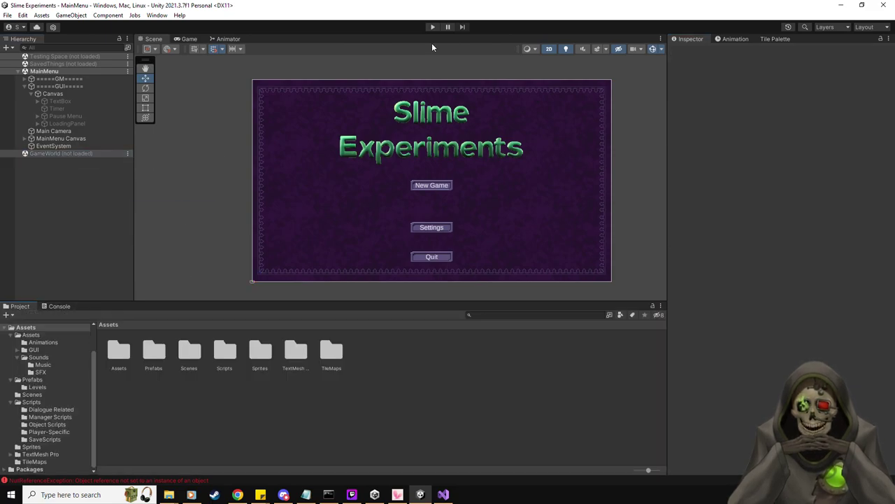
Run the game, start a new game and steer the slime through the first maze to the red exit.
click(434, 27)
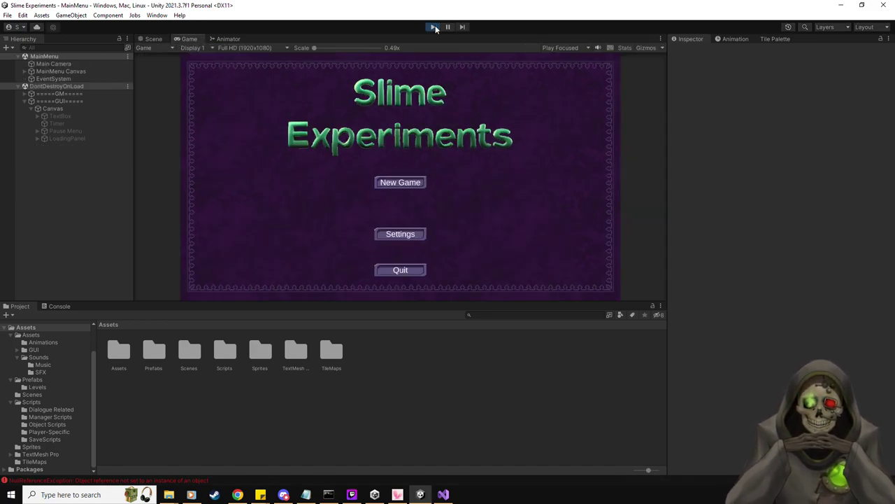
click(400, 182)
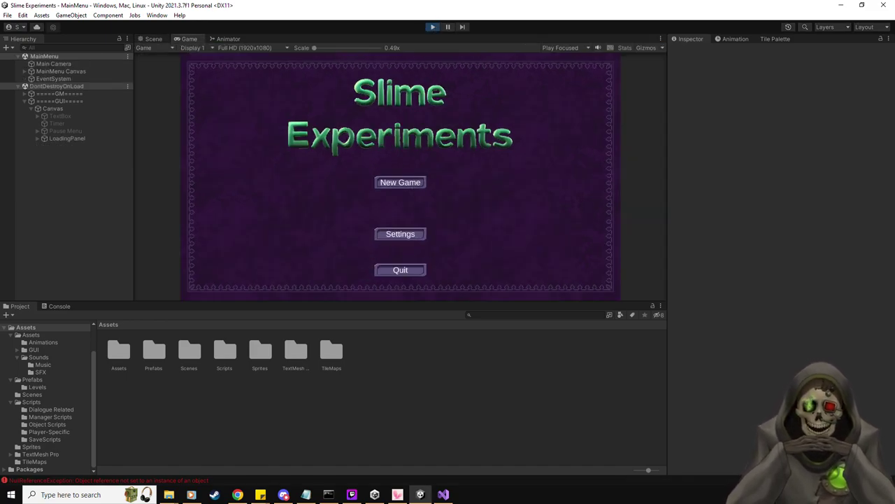
key(d)
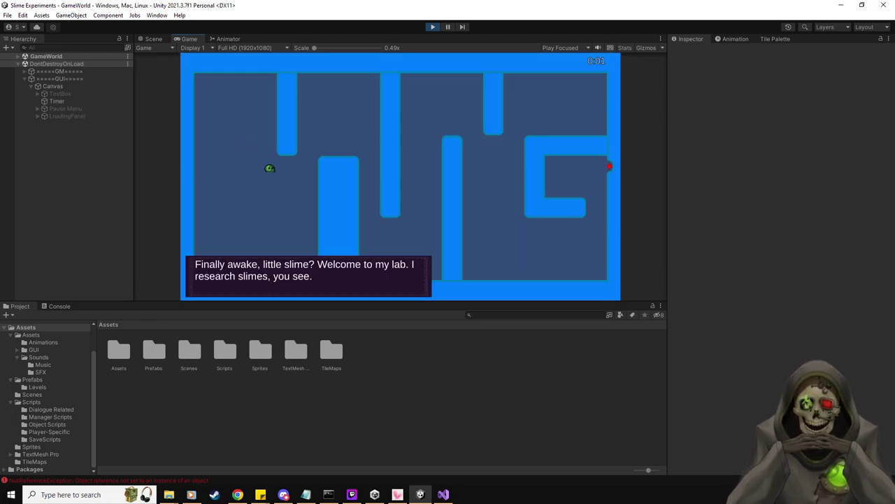
key(w)
key(d)
key(s)
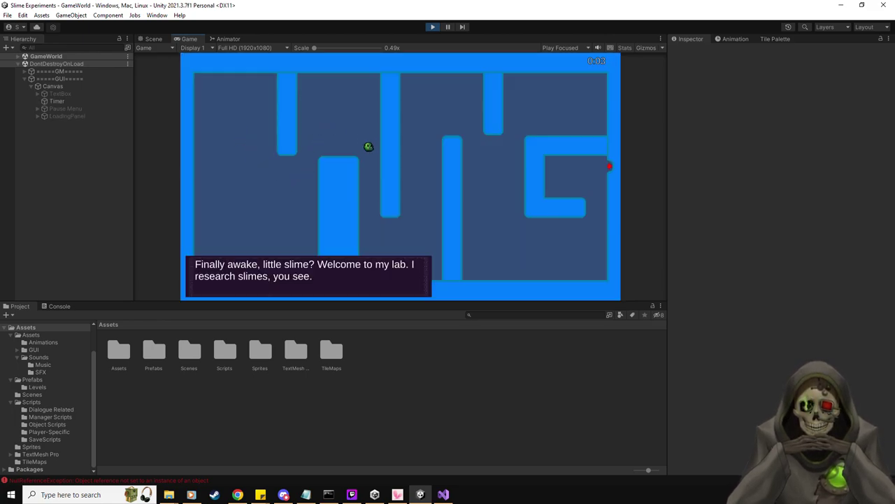
key(d)
key(d)
key(w)
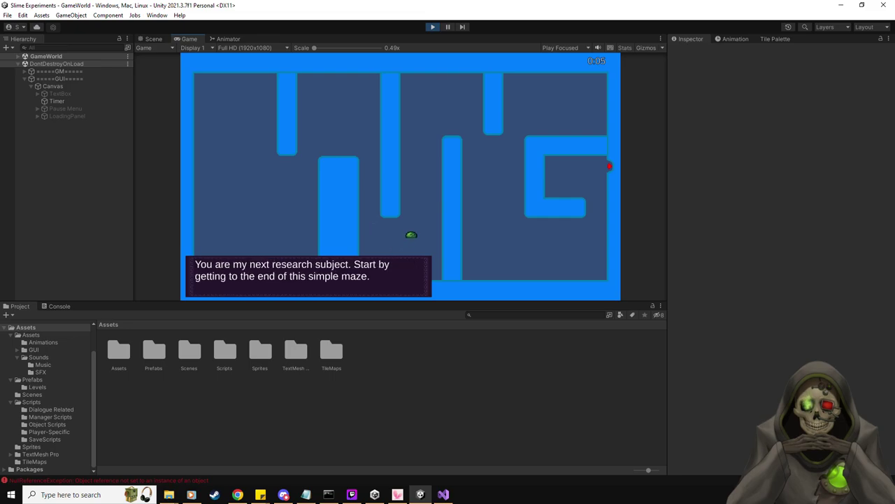
key(d)
key(s)
key(d)
key(s)
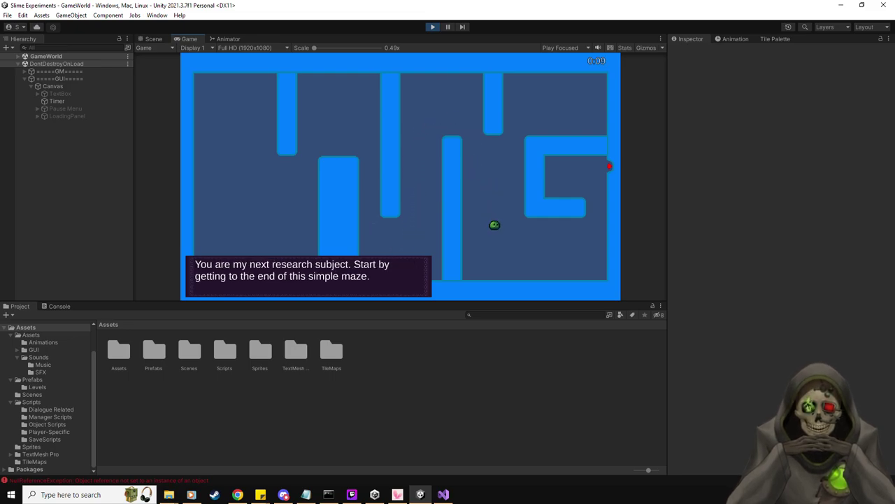
key(d)
key(w)
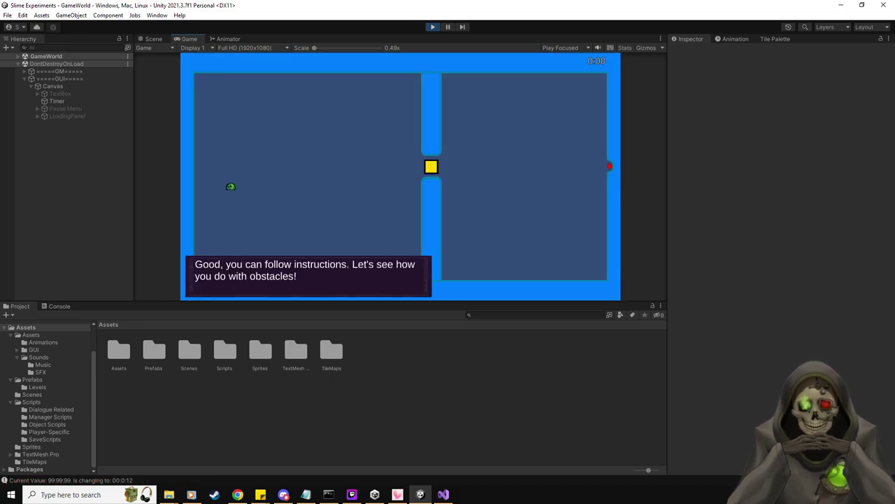
Restart play mode and view the best times of World 1's first level through the game's level select.
key(Escape)
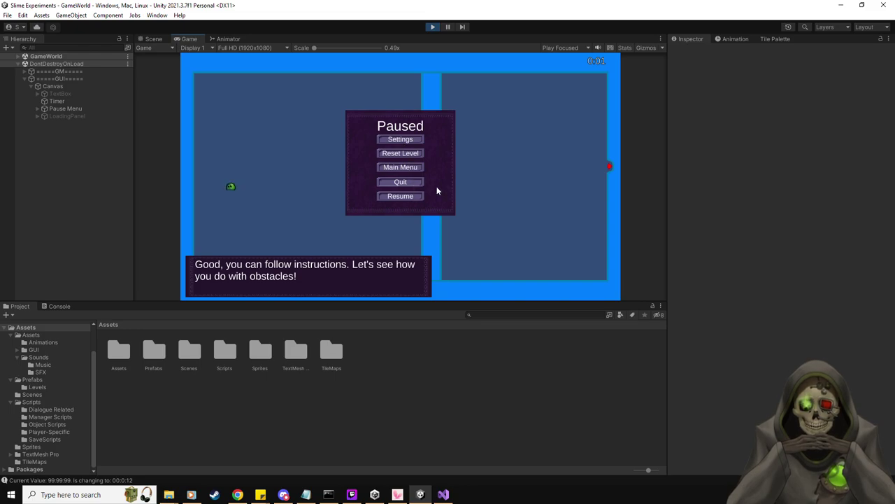
key(Escape)
click(432, 27)
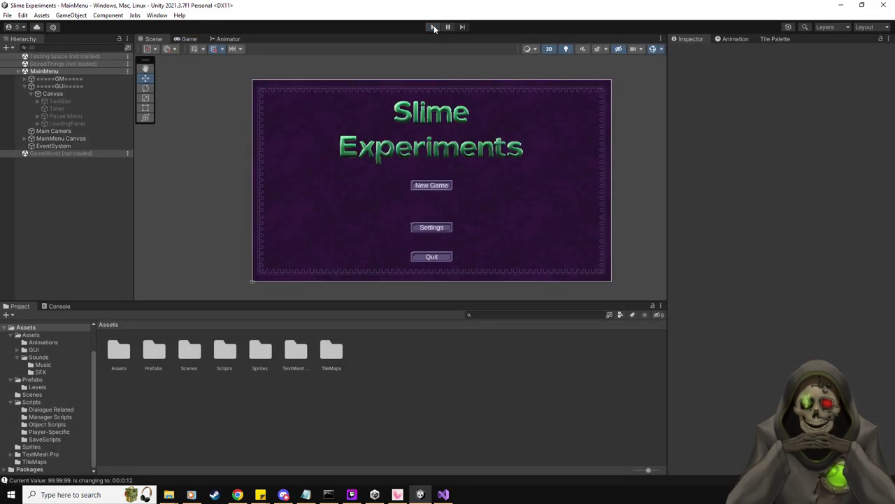
click(434, 26)
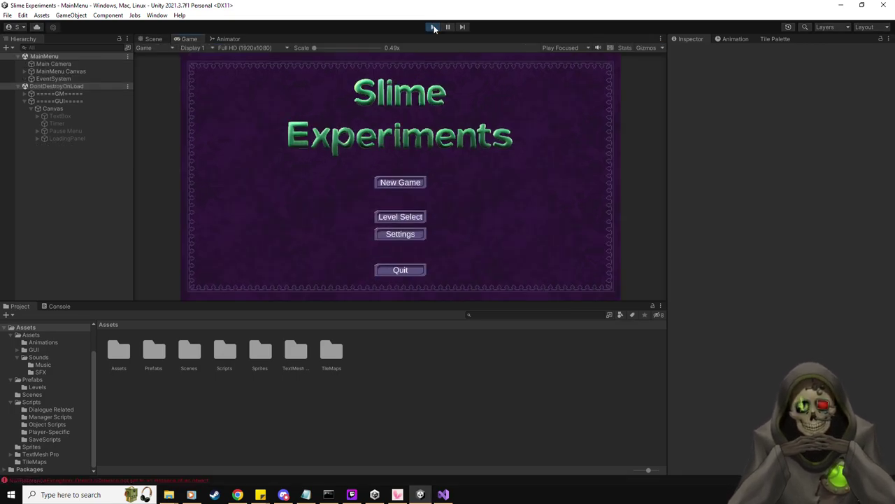
click(411, 216)
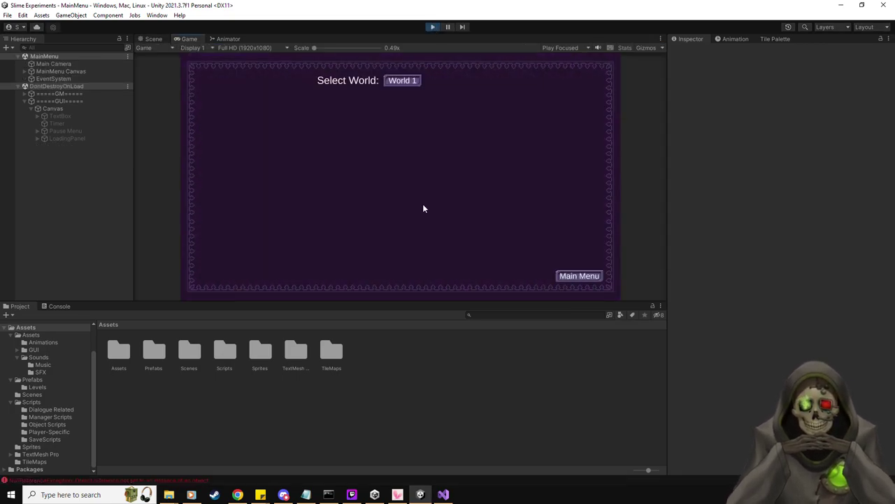
click(410, 79)
click(256, 118)
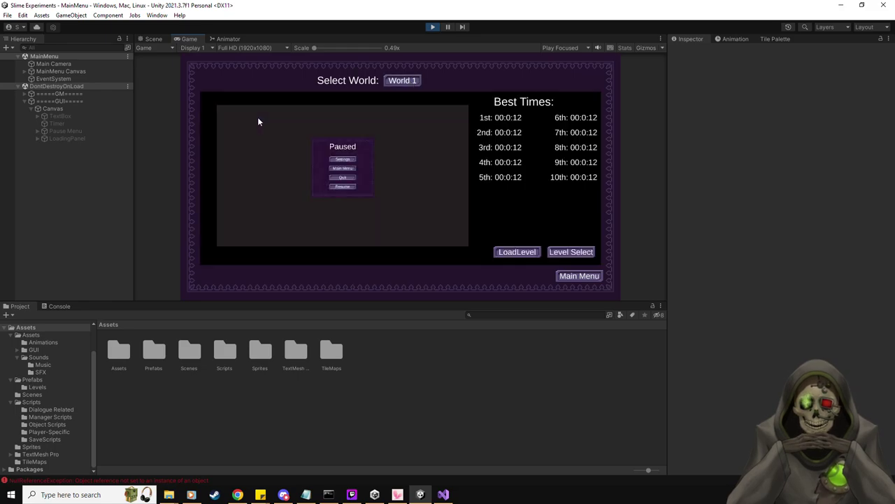
Show the Console, stop the running game and clear the logged messages.
click(58, 307)
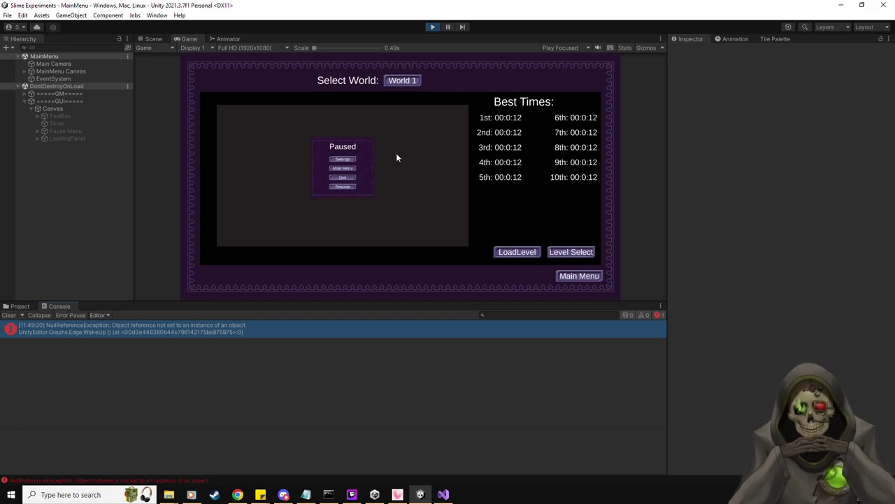
click(433, 26)
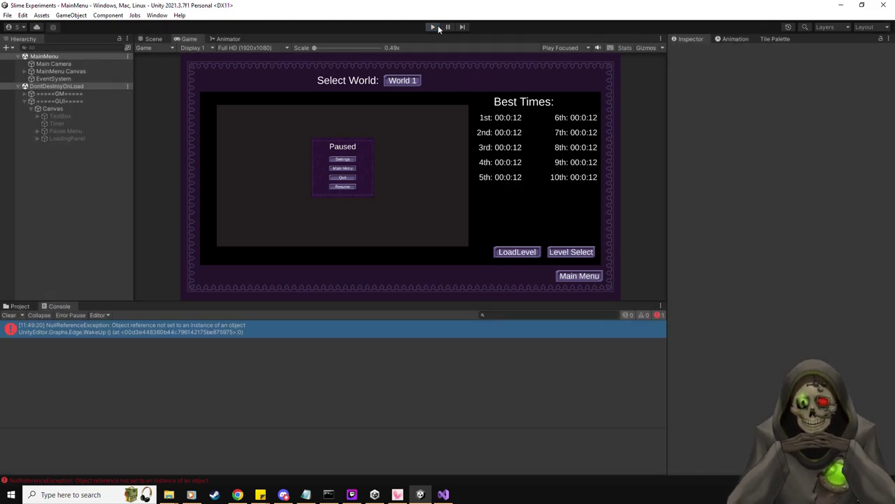
click(9, 316)
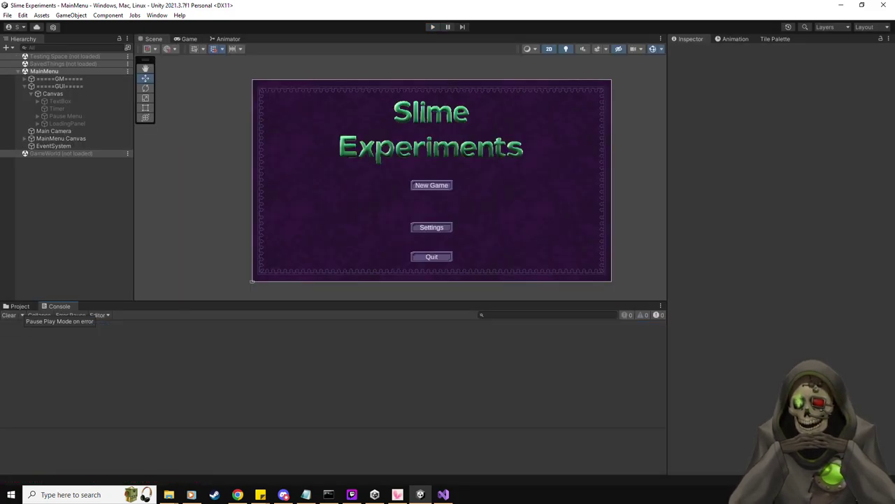
key(alt+Tab)
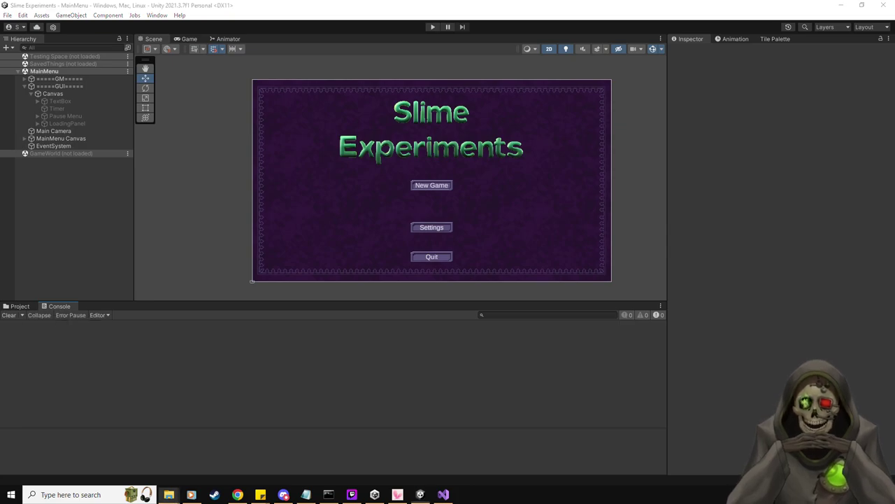
Play a new game through the first maze again with the Console showing, pausing once the second level loads.
click(432, 26)
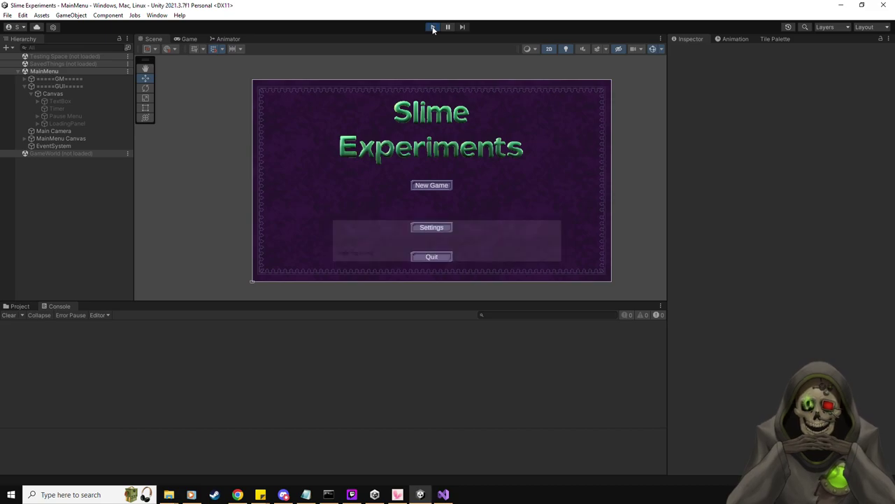
click(400, 182)
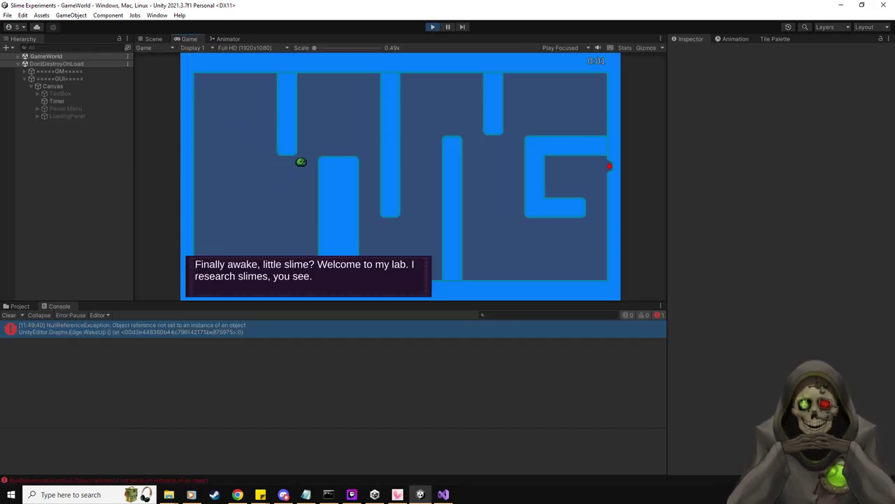
key(Right)
key(Down)
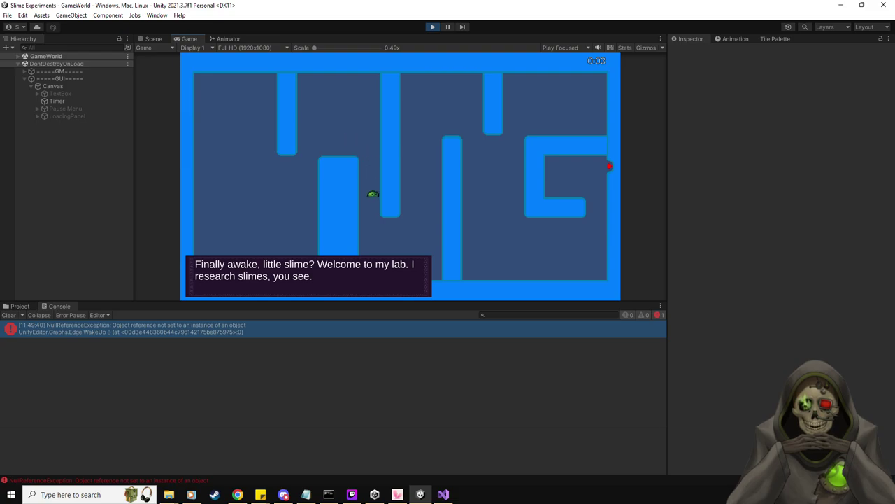
key(Right)
key(Up)
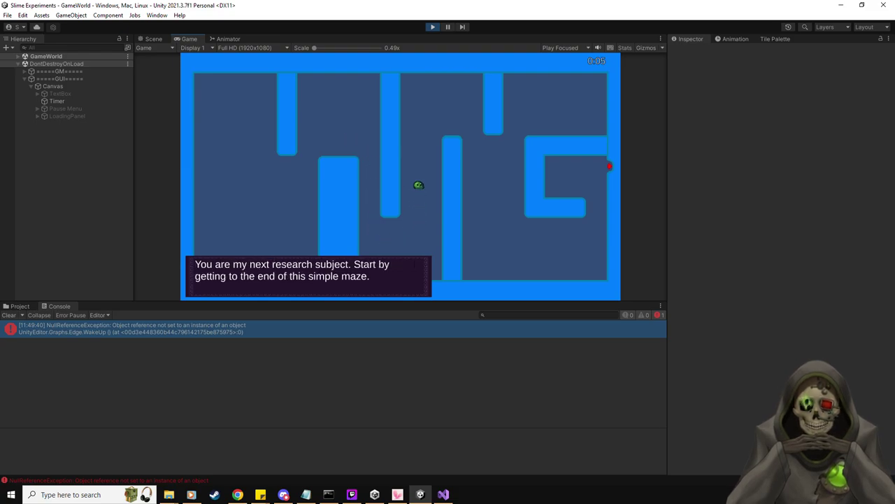
key(Right)
key(Down)
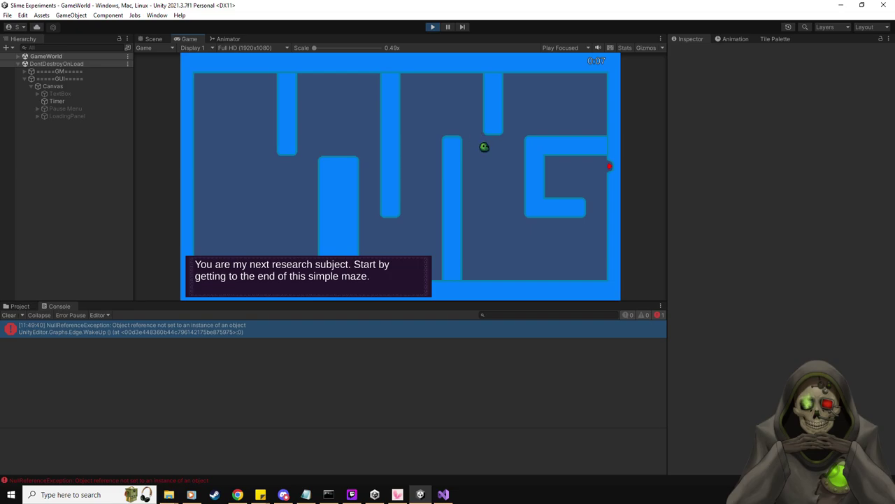
key(Down)
key(Right)
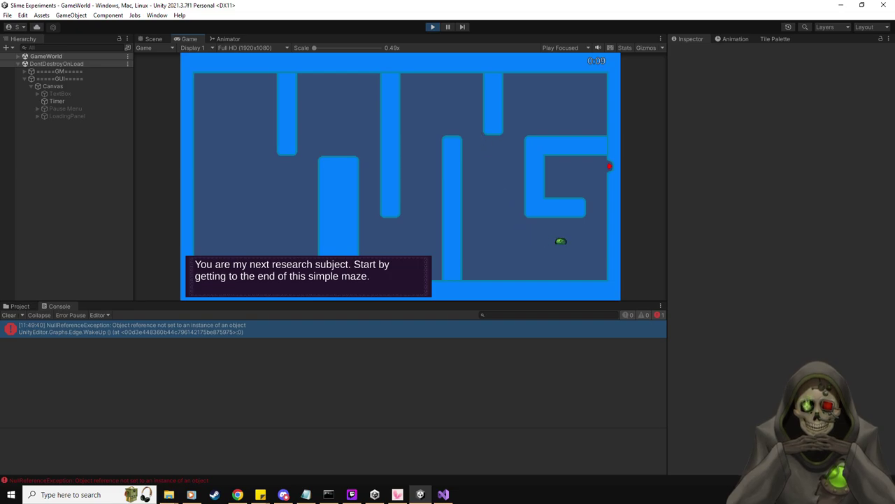
key(Up)
key(Right)
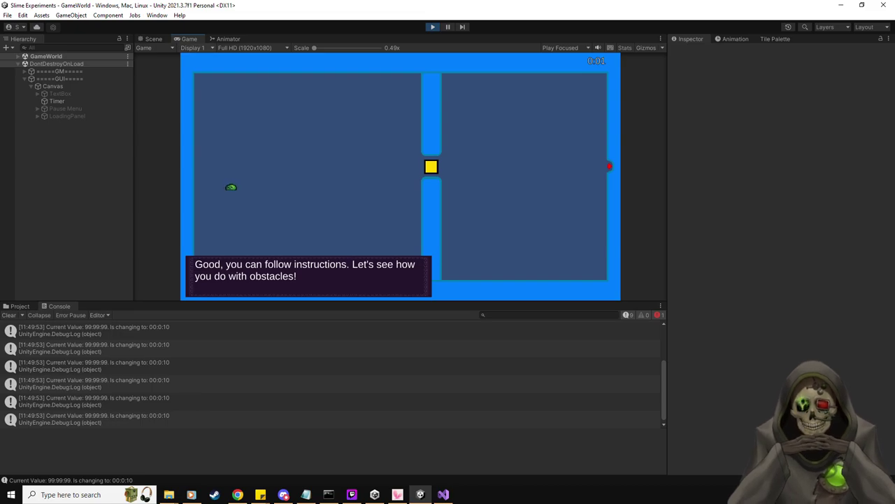
key(Escape)
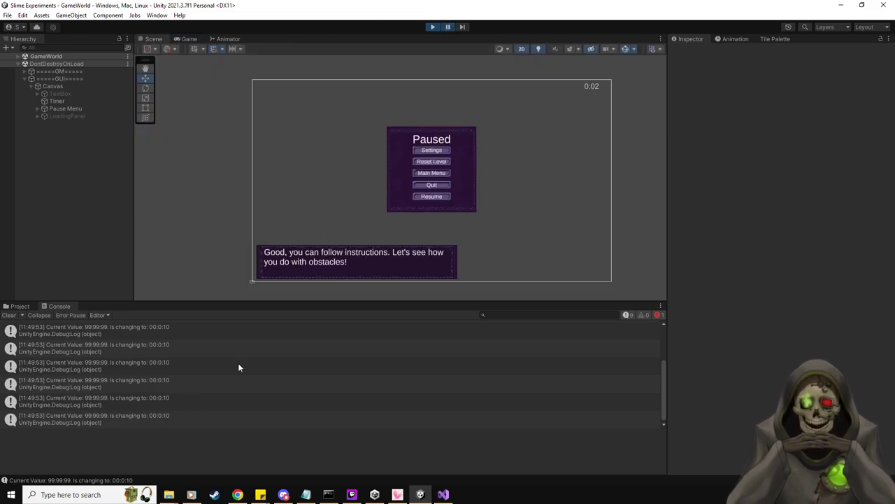
Examine the logged level 1 score changes from first to last, and open the script line that produced them.
click(181, 349)
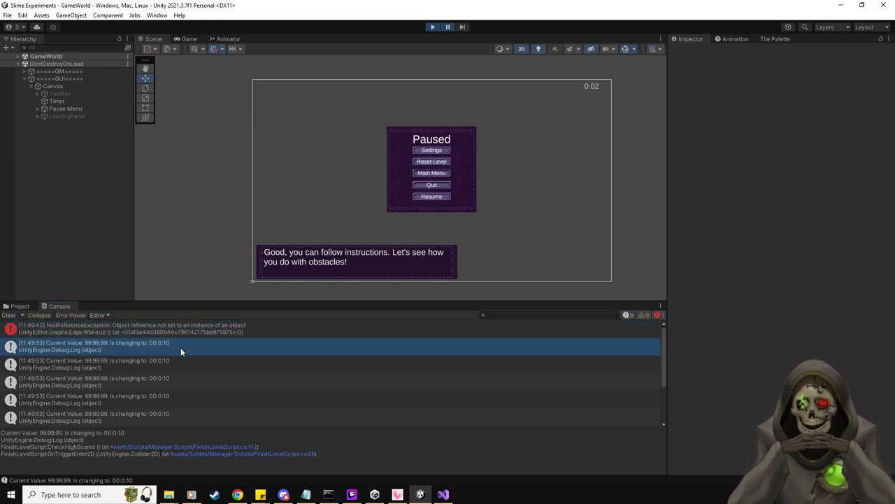
scroll(179, 344, down, 2)
scroll(178, 373, down, 1)
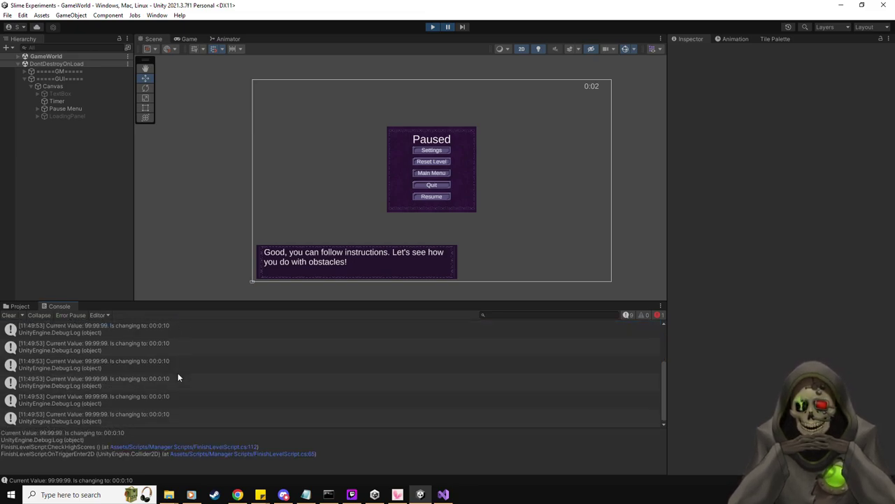
click(172, 417)
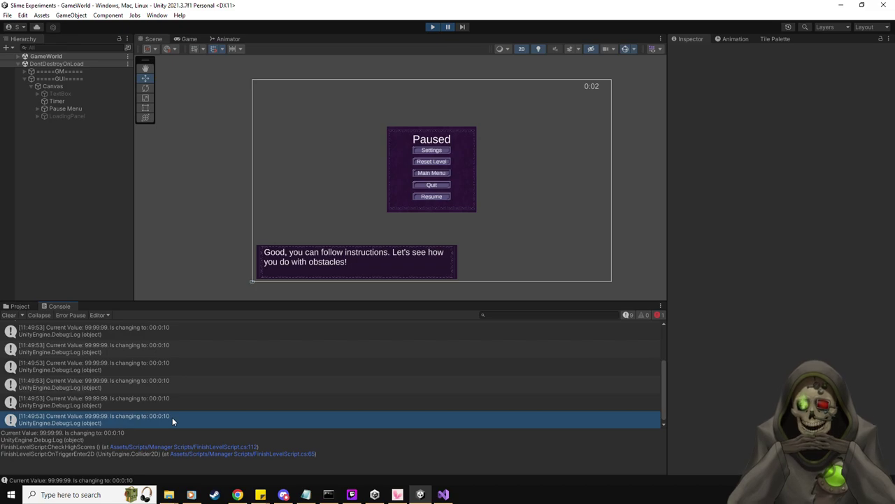
scroll(172, 417, up, 1)
double_click(180, 343)
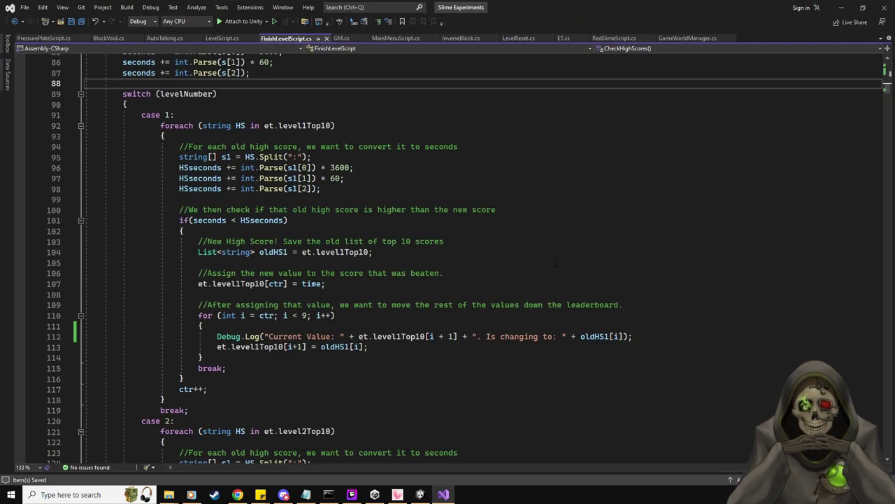
Inspect how case 1 fills oldHS1 from et.level1Top10 and uses oldHS1[i] in the leaderboard shift.
drag(368, 346, 320, 346)
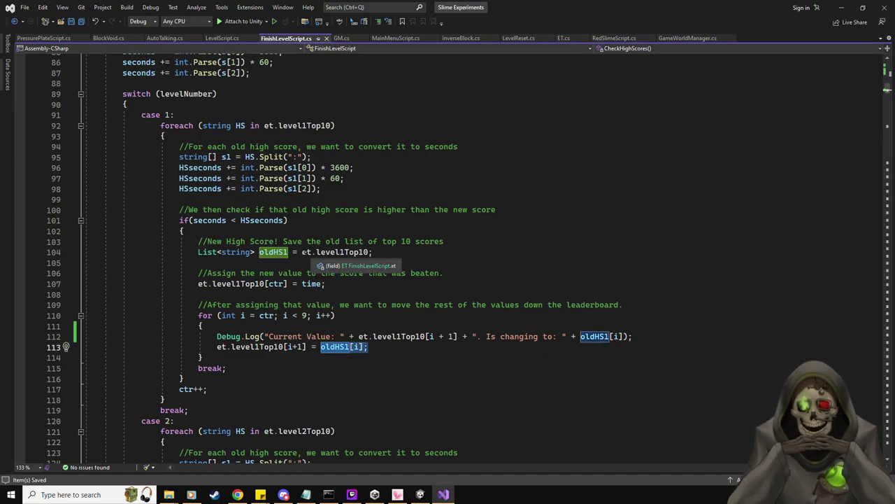
scroll(311, 255, up, 5)
scroll(358, 243, down, 4)
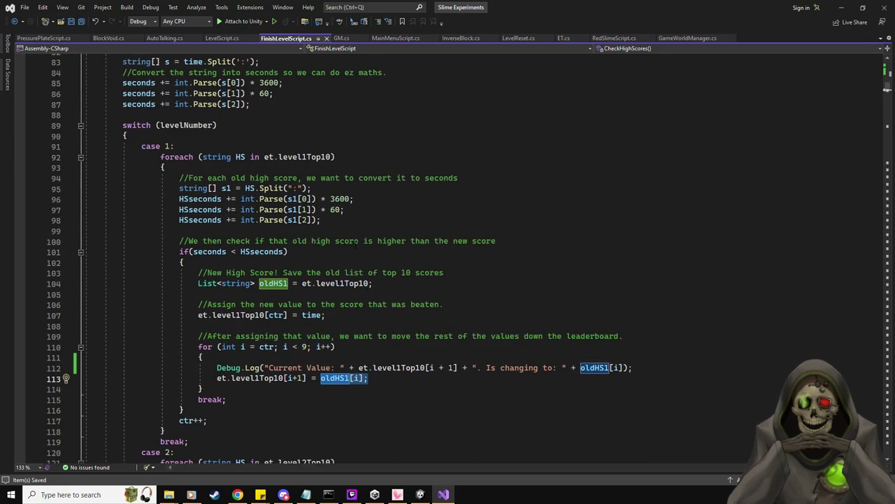
click(383, 284)
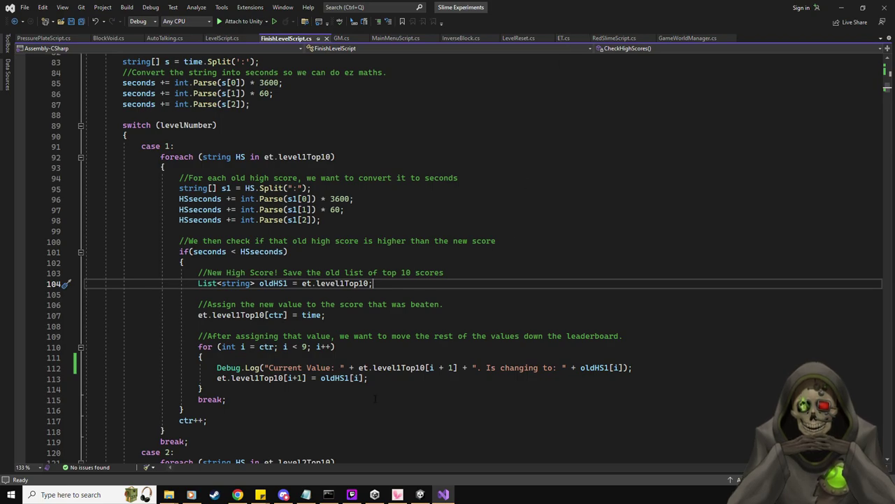
scroll(376, 399, down, 2)
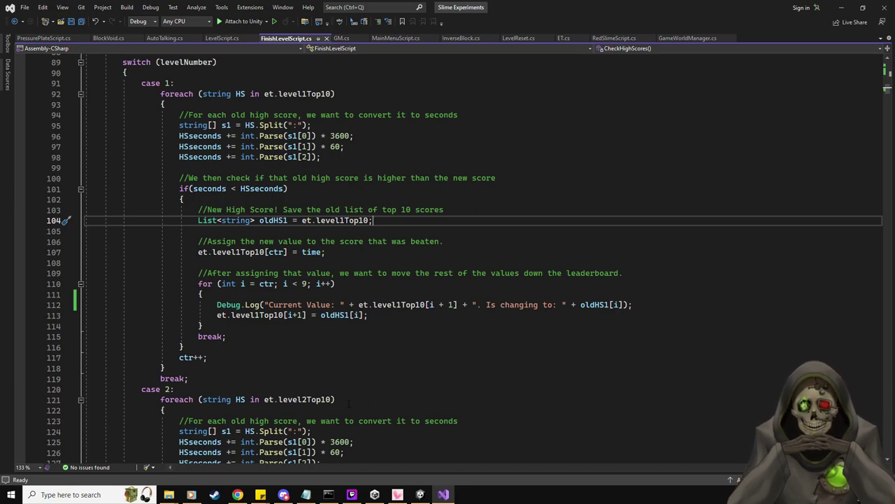
click(256, 338)
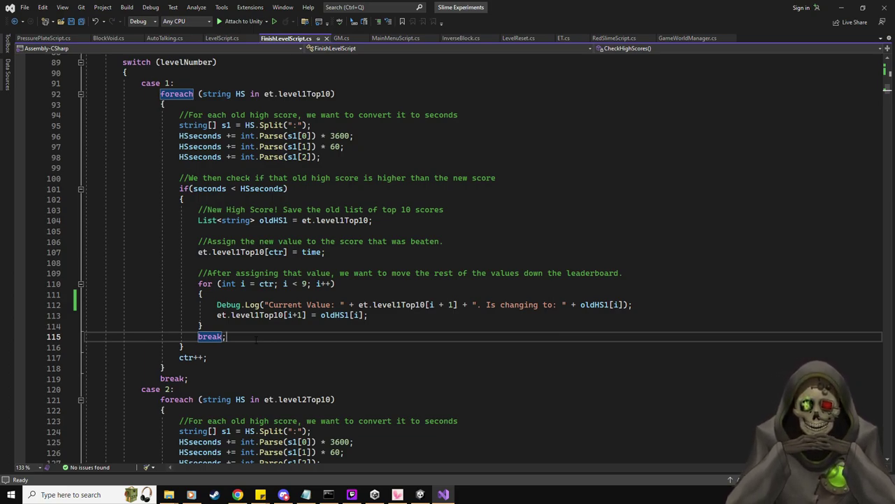
key(Return)
text(break)
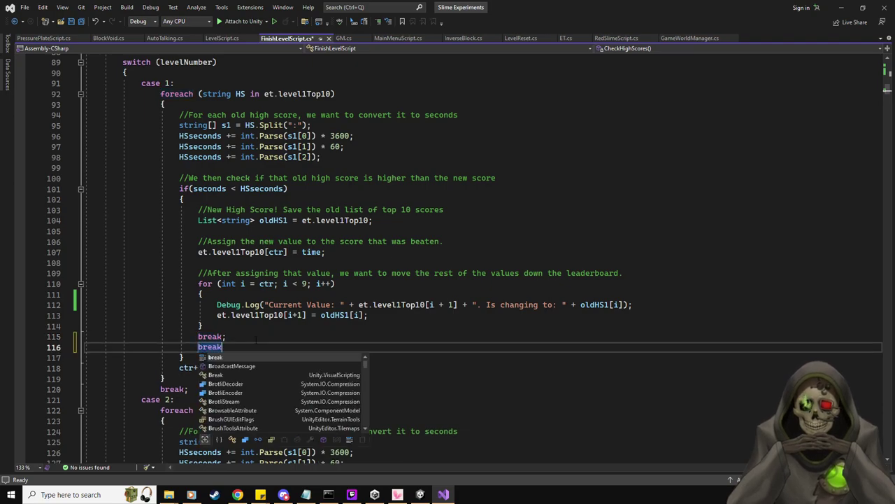
text(;)
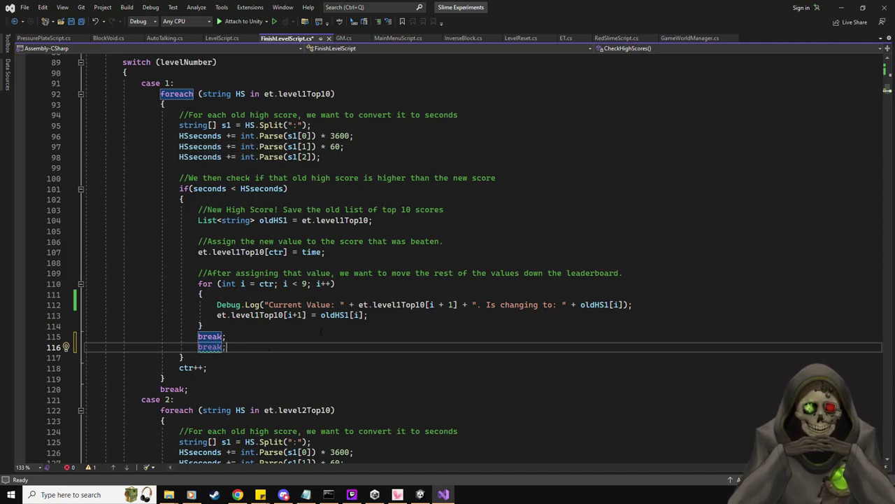
key(shift+Up)
key(BackSpace)
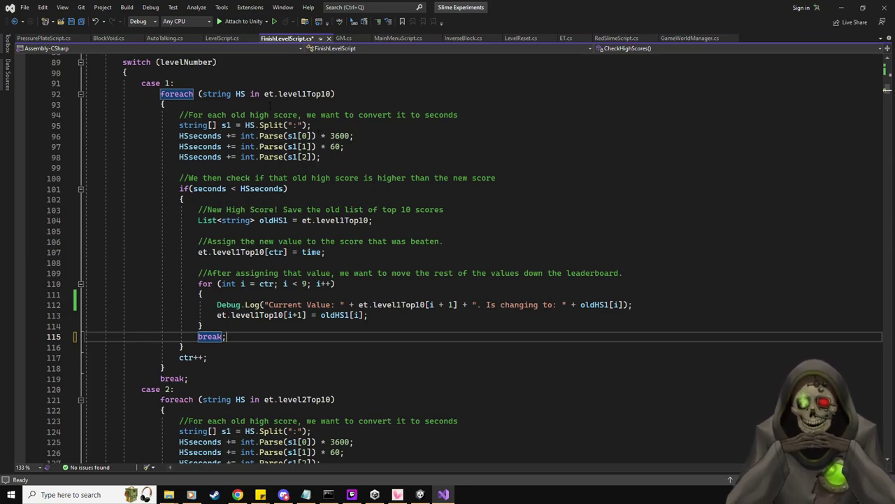
Add Debug.Log("HS Check!"); as the first line inside case 1's foreach loop and save the script.
click(270, 105)
key(Return)
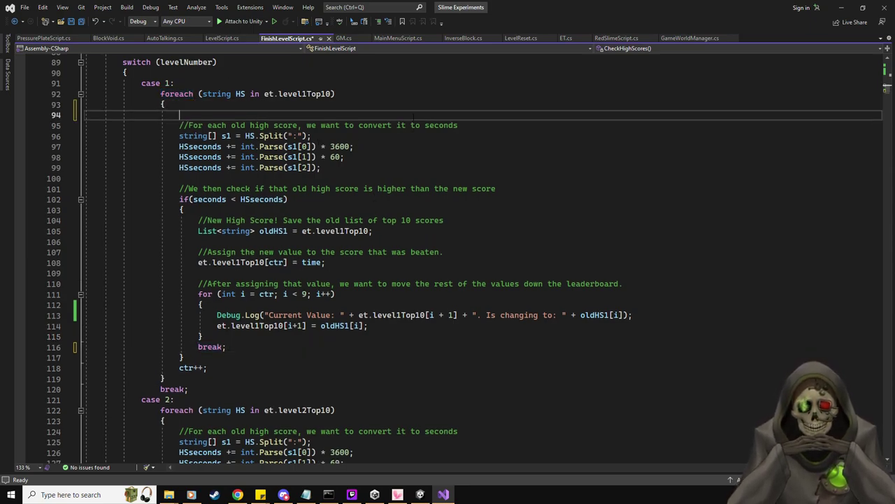
text(Debug.)
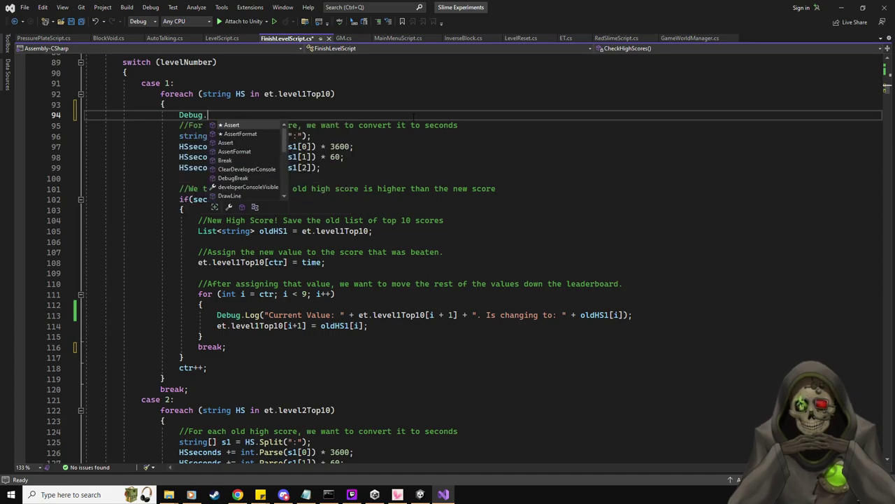
text(Log("HS Check!"))
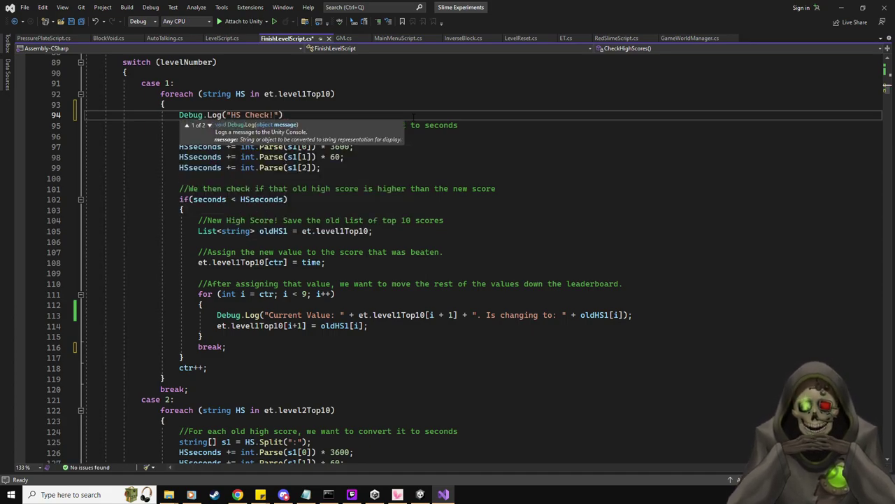
text(;)
key(ctrl+s)
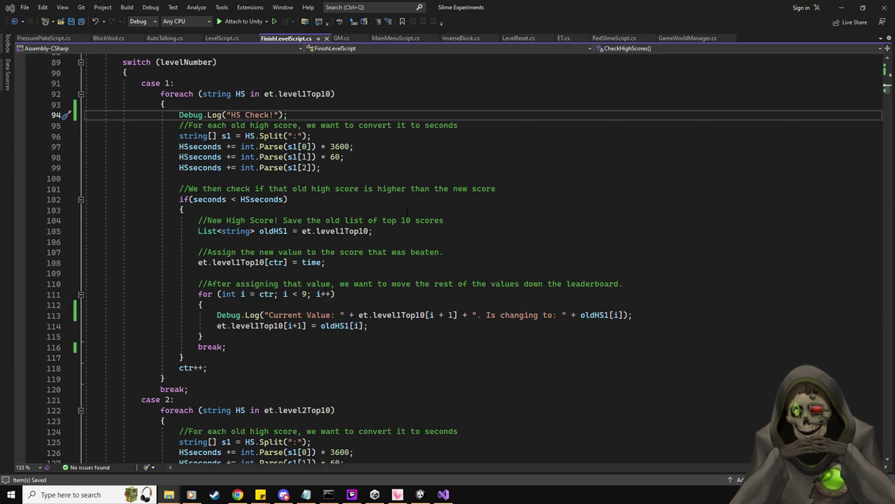
Inside case 1's if(seconds < HSseconds) block, add a Debug.Log call outputting "HSseconds = " + HSseconds + ". ".
click(407, 211)
key(Return)
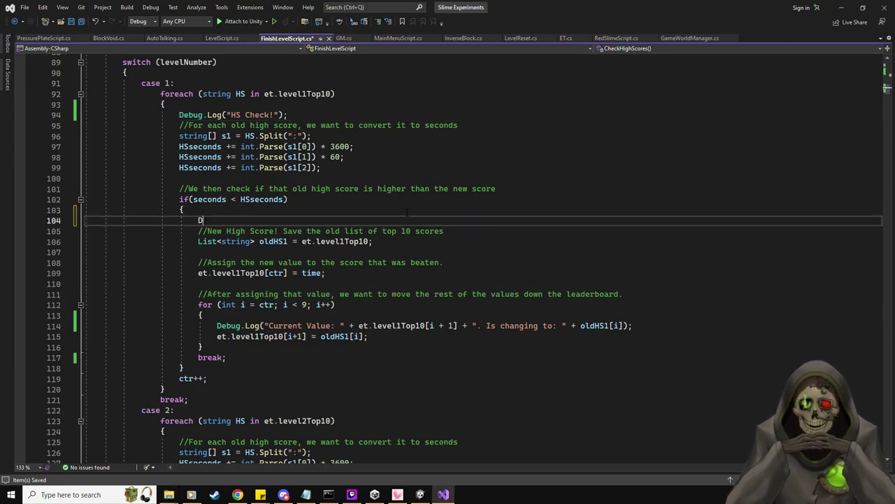
text(Debug.Log()
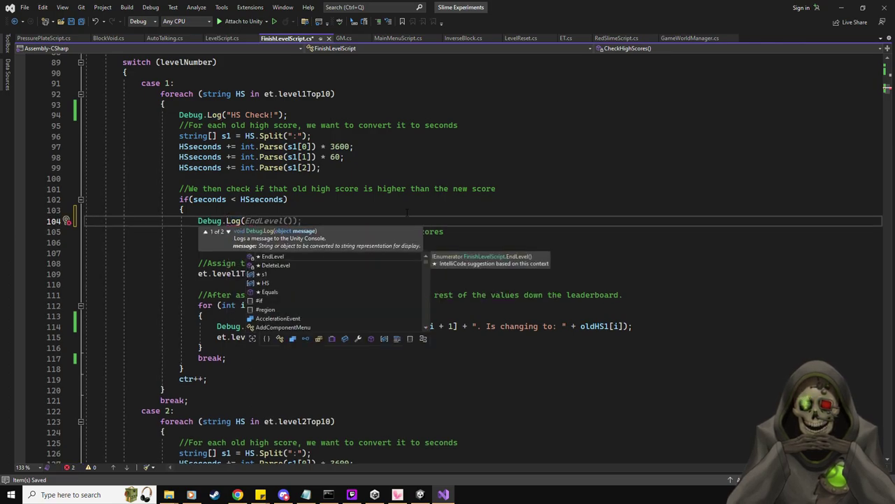
text("HS)
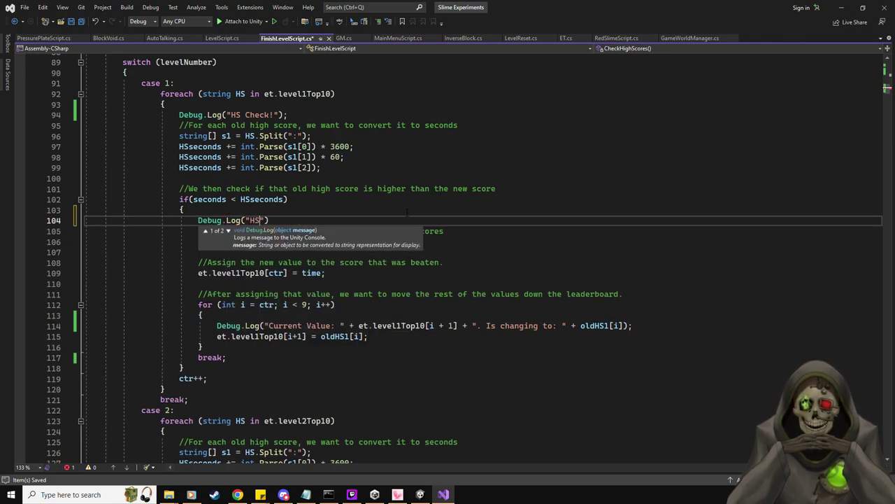
text(seconds = )
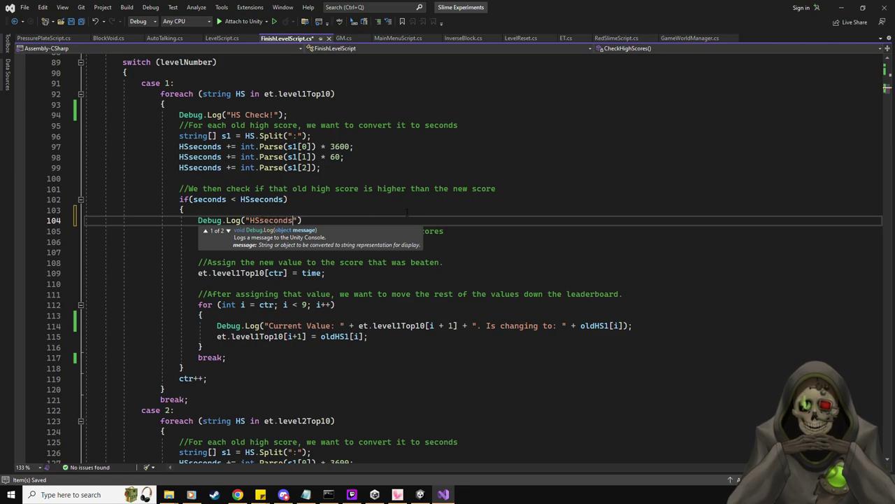
text(" + HS)
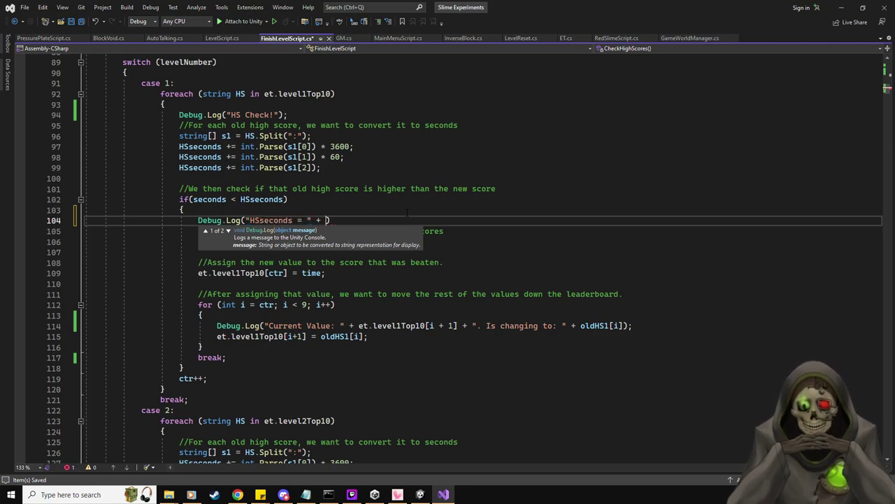
text(seconds )
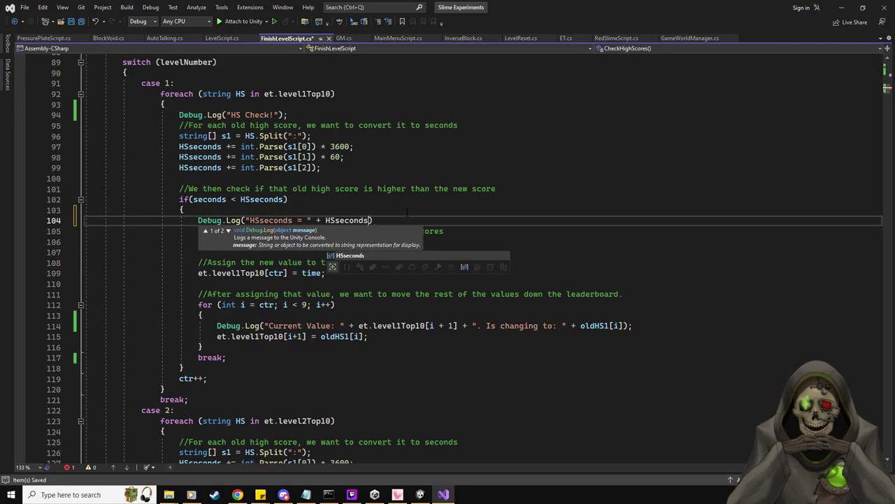
text(+ ". ")
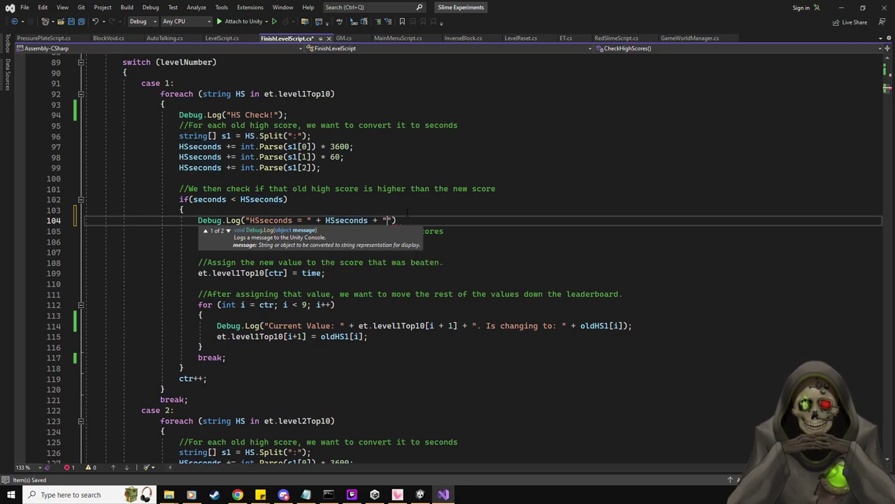
Extend the HSseconds log message with "Current HS: " + oldHS1[0] and finish the statement.
click(623, 293)
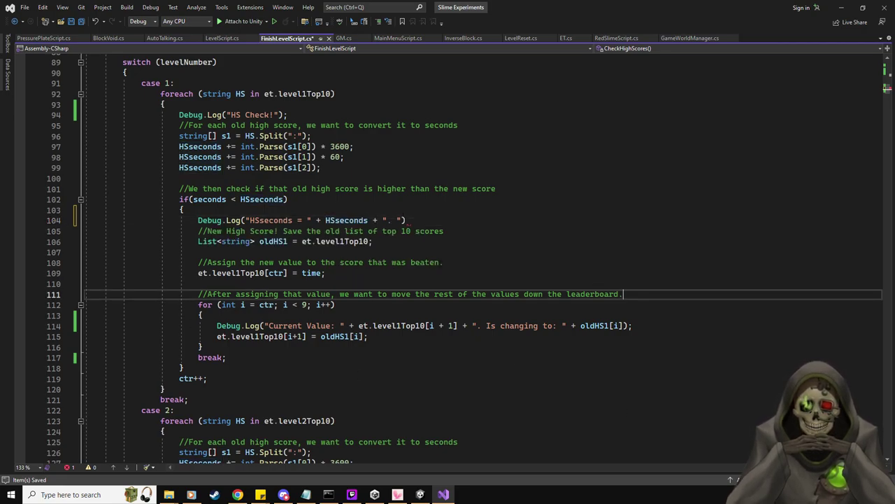
click(397, 221)
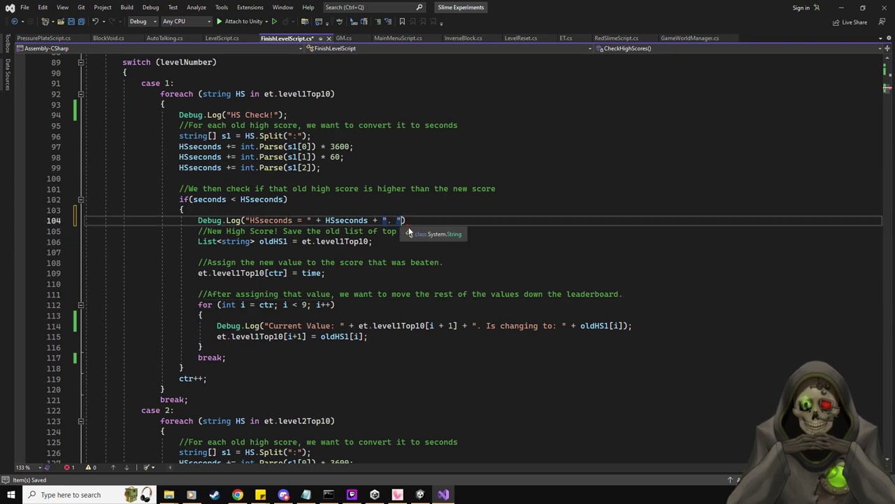
text(Current HS)
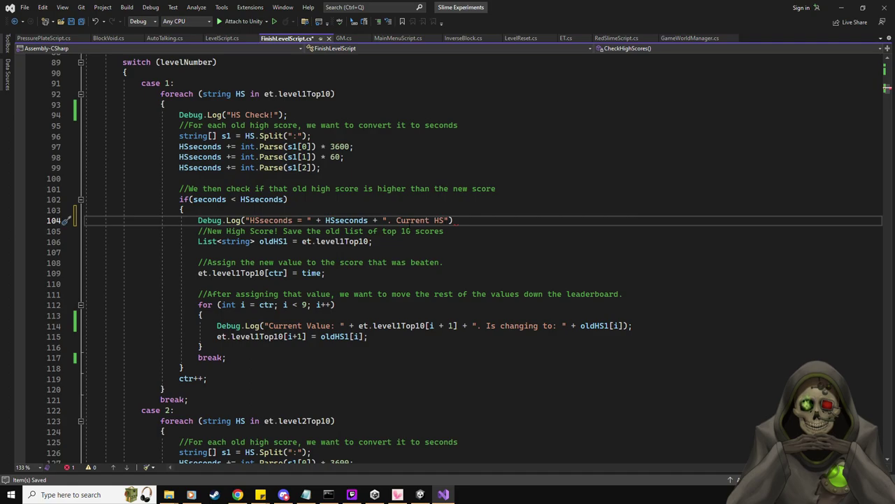
key(BackSpace)
key(BackSpace)
key(BackSpace)
key(BackSpace)
key(BackSpace)
key(BackSpace)
key(BackSpace)
key(BackSpace)
key(BackSpace)
key(BackSpace)
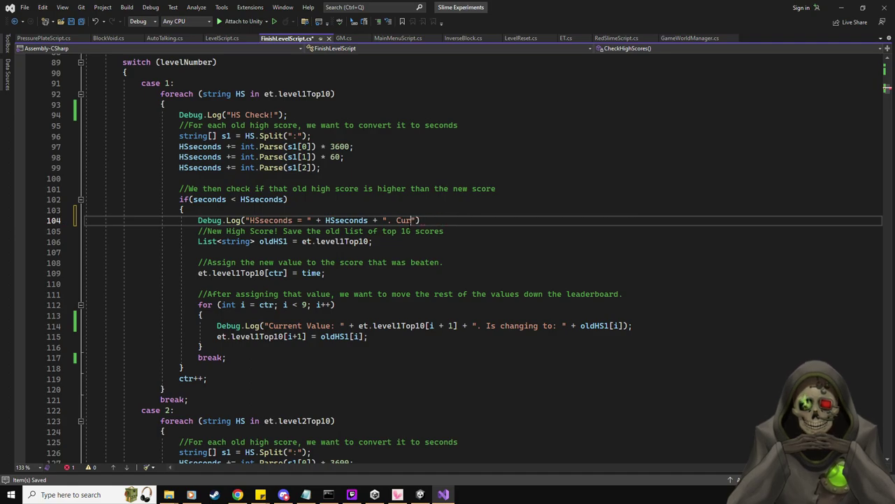
text(Current HS: ")
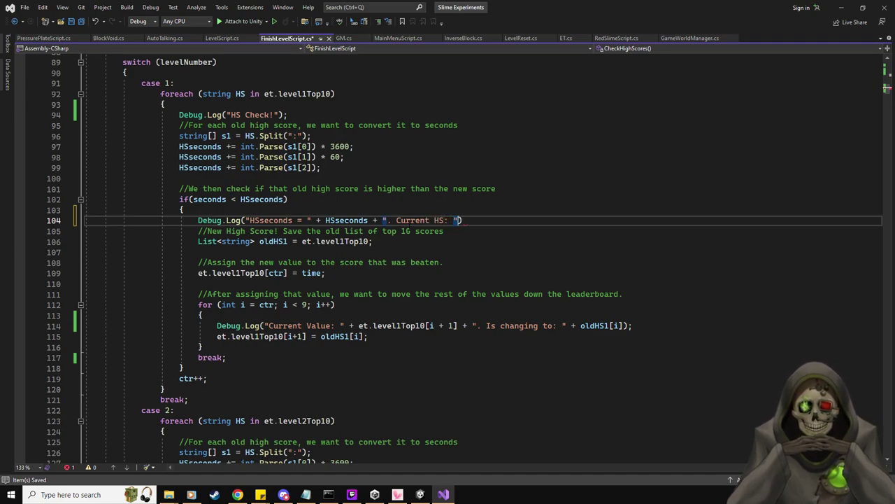
text( + )
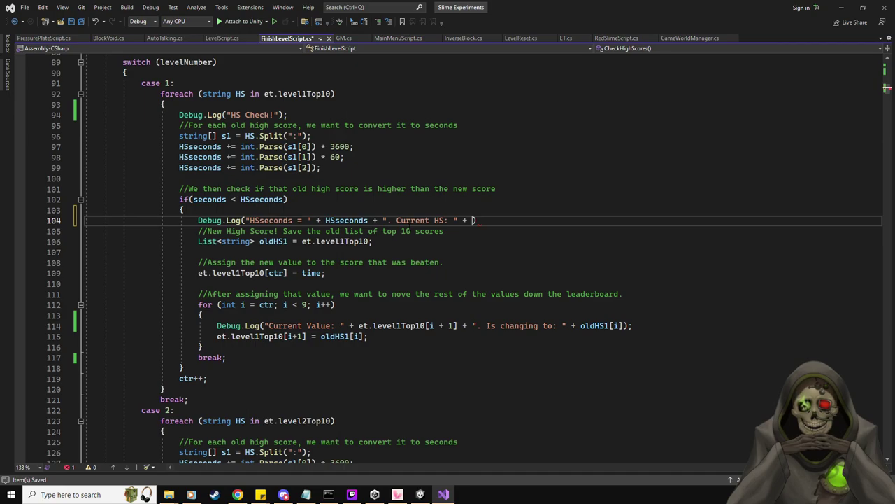
text(oldHS1)
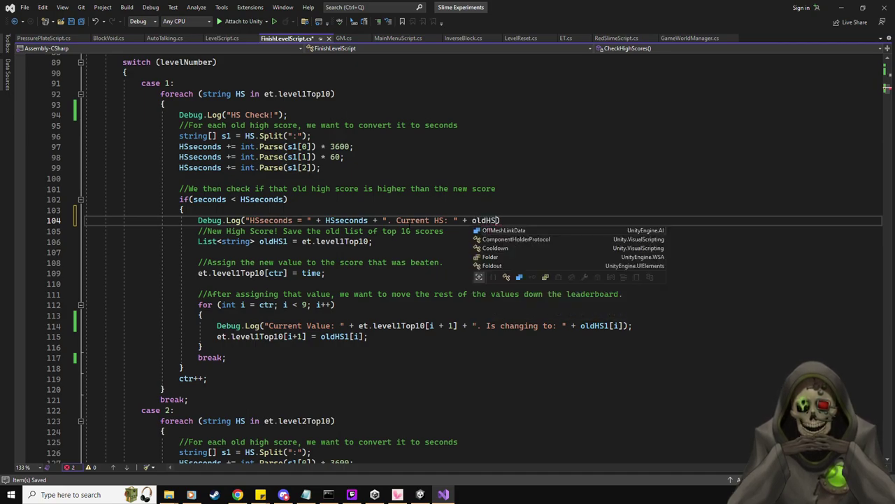
text([0])
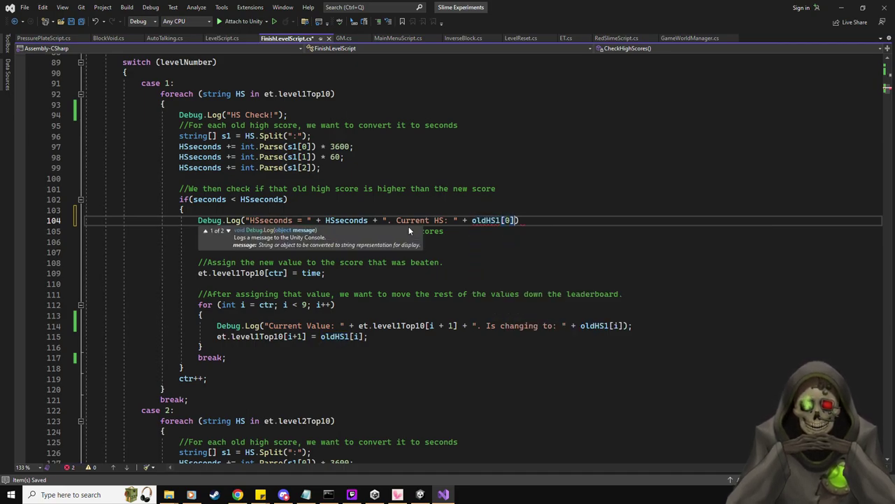
text();)
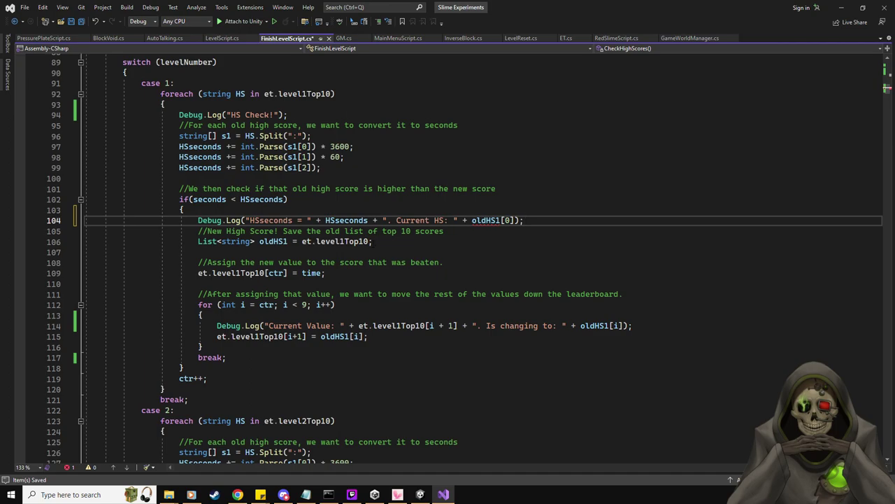
Replace oldHS1 with et.level1Top10 in the HSseconds log statement and save the script.
drag(373, 242, 298, 241)
key(ctrl+c)
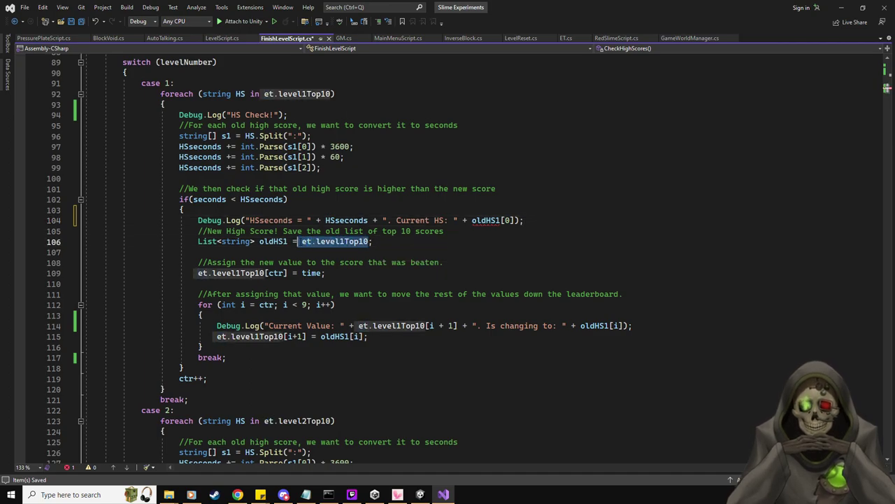
drag(501, 220, 481, 220)
double_click(482, 221)
key(ctrl+v)
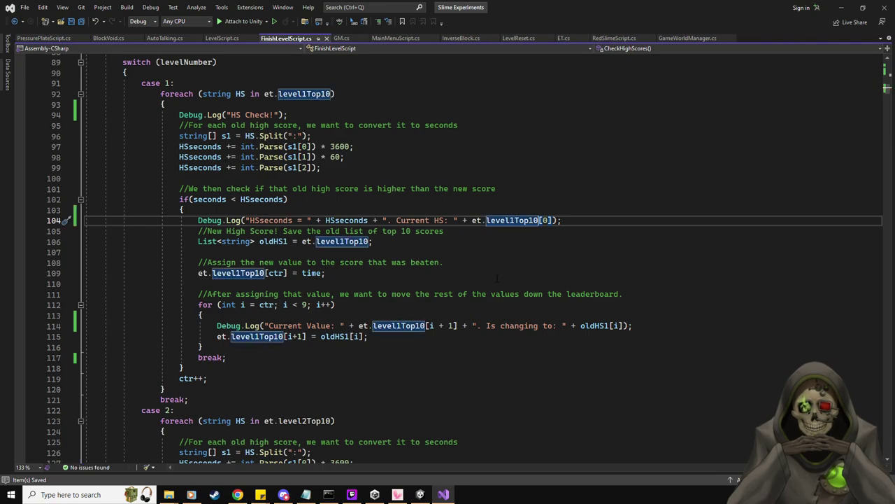
Switch to Unity, restart play mode with the updated script and start a new game.
key(alt+Tab)
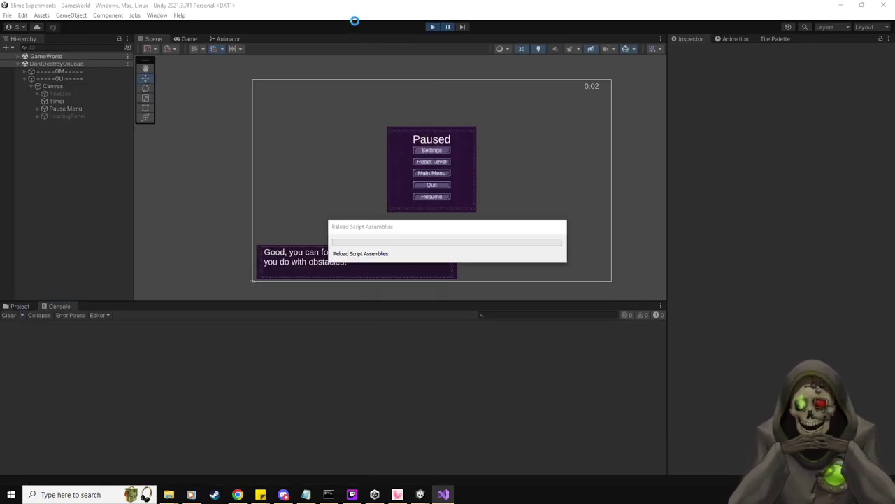
click(433, 27)
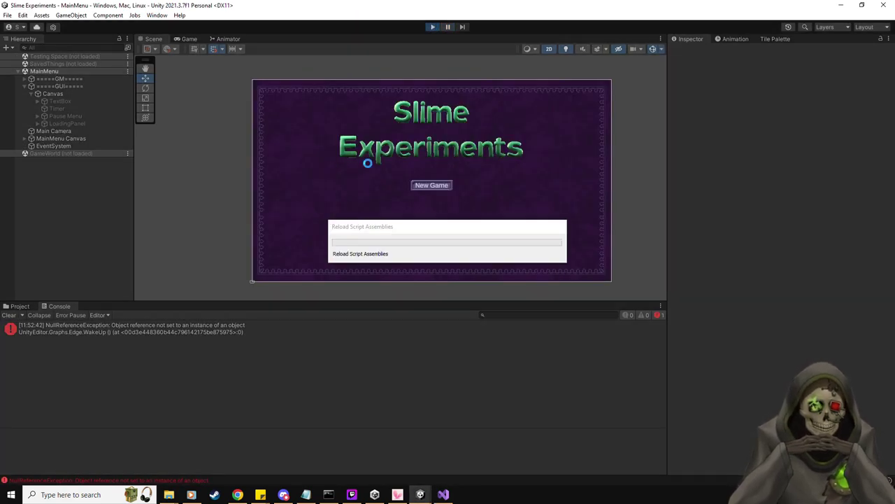
click(425, 184)
Steer the slime through the first maze to the red exit.
key(Down)
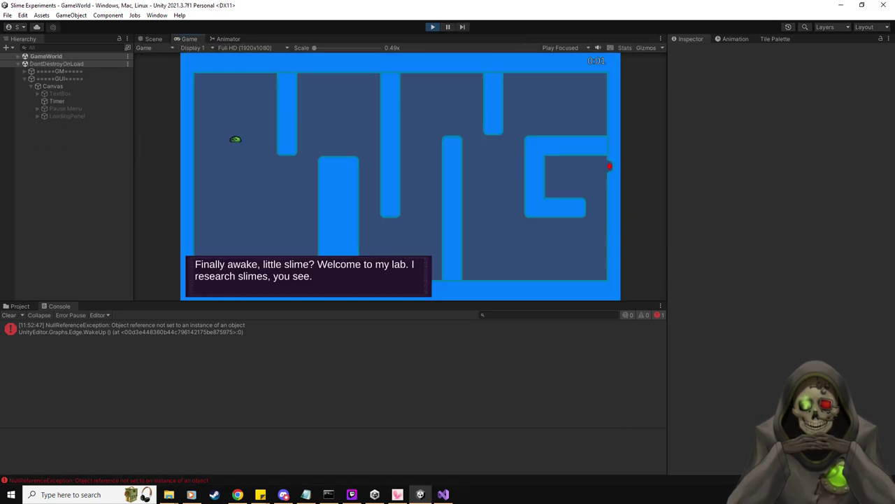
key(Right)
key(Up)
key(Right)
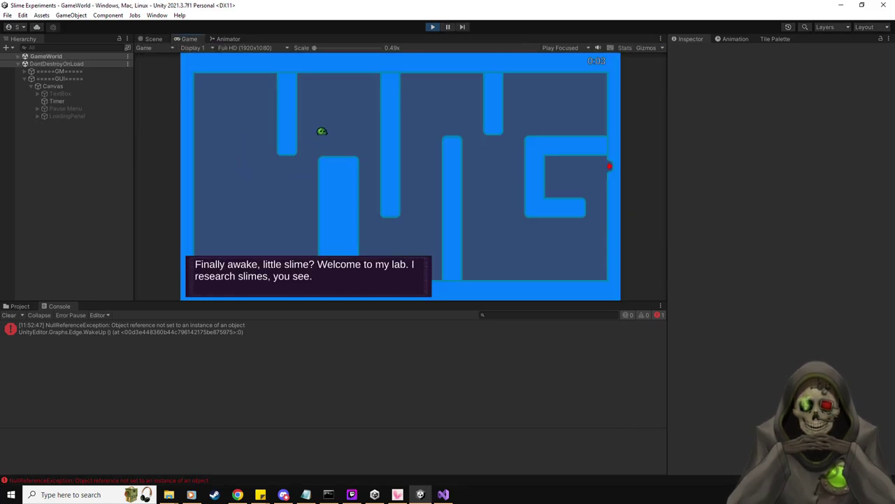
key(Down)
key(Down)
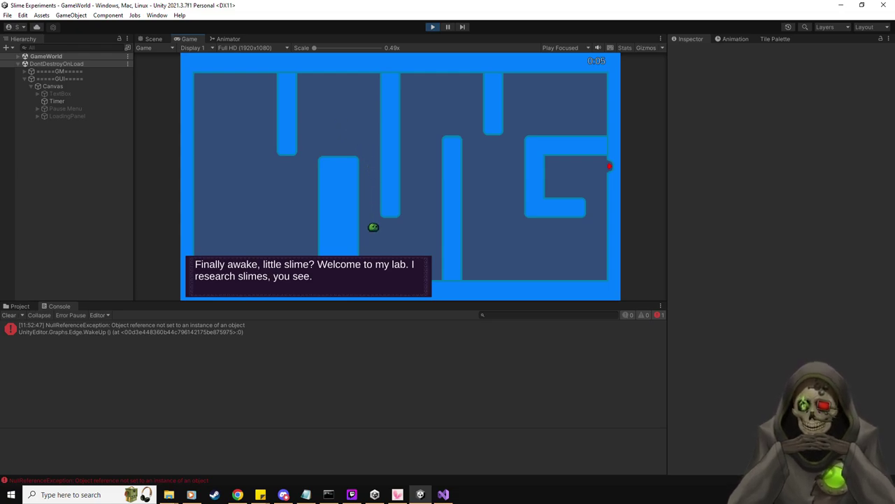
key(Right)
key(Up)
key(Right)
key(Down)
key(Right)
key(Right)
key(Up)
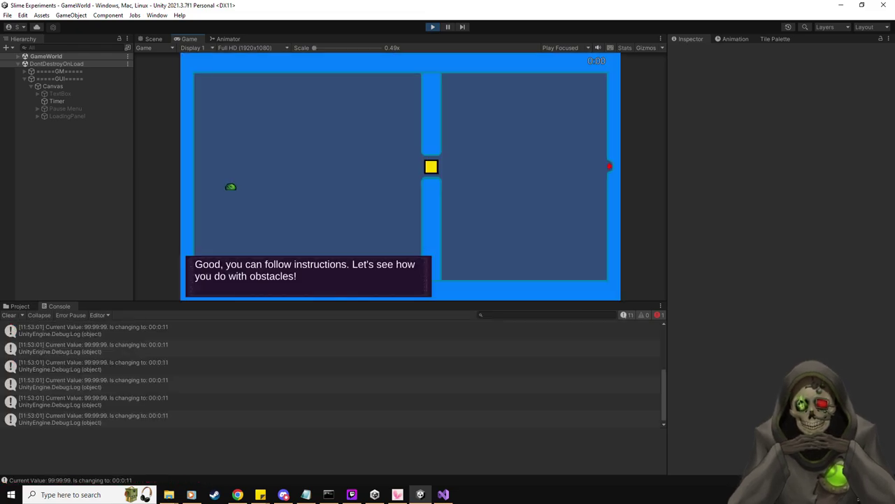
Pause the game on the second level and examine the logged HS check, HSseconds and score change messages.
key(Escape)
click(448, 26)
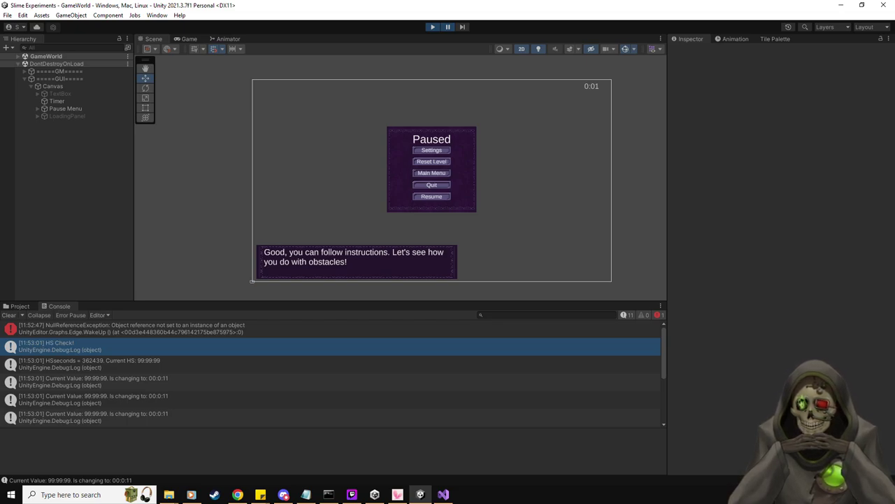
scroll(111, 386, down, 5)
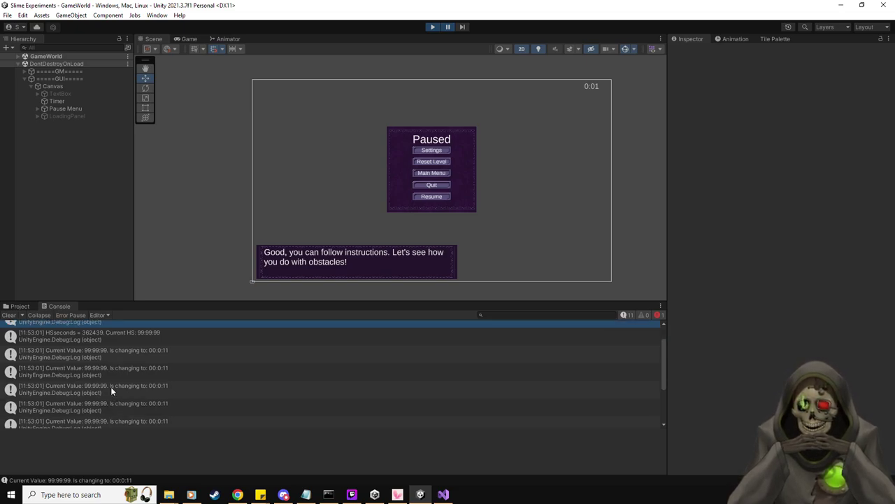
scroll(111, 386, up, 3)
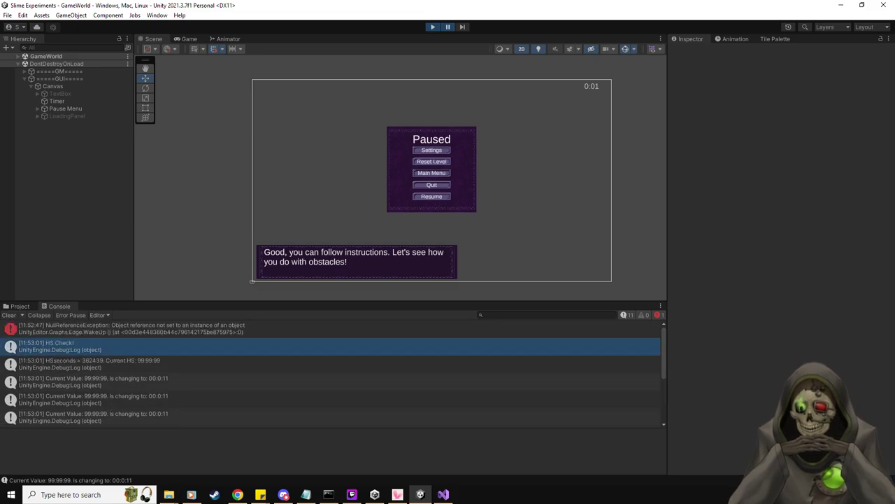
Switch to Visual Studio and delete the Debug.Log("HS Check!"); line from case 1's foreach loop.
key(alt+Tab)
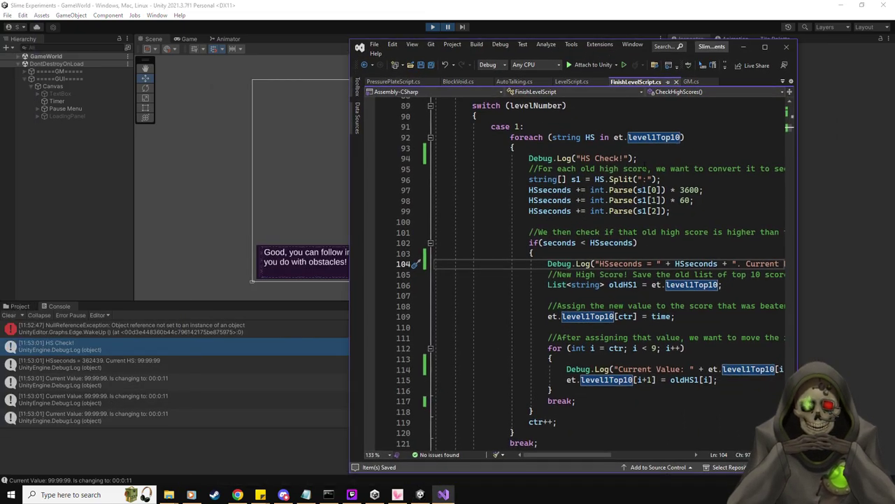
click(647, 158)
key(shift+Home)
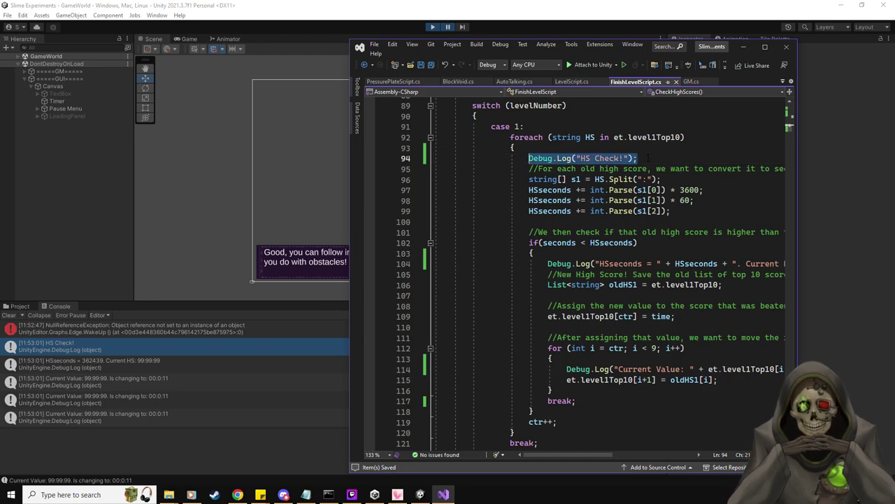
key(BackSpace)
key(BackSpace)
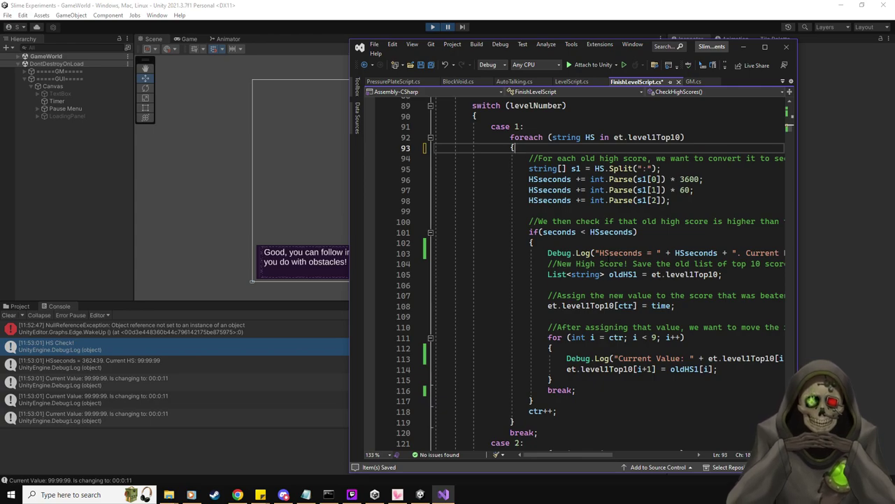
Delete the HSseconds Debug.Log line from the case 1 high-score check in FinishLevelScript.cs.
click(609, 253)
key(End)
key(shift+Home)
key(BackSpace)
key(BackSpace)
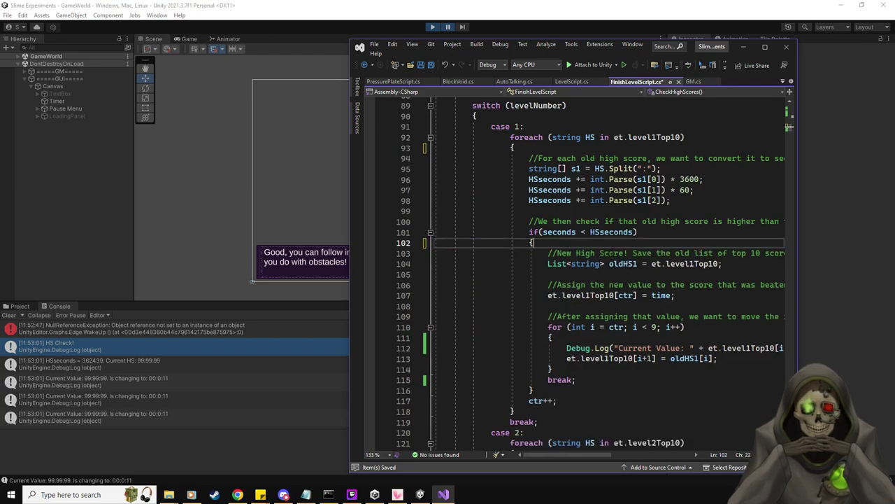
Switch to the Unity editor and stop the running game.
drag(638, 56, 582, 51)
drag(549, 454, 567, 456)
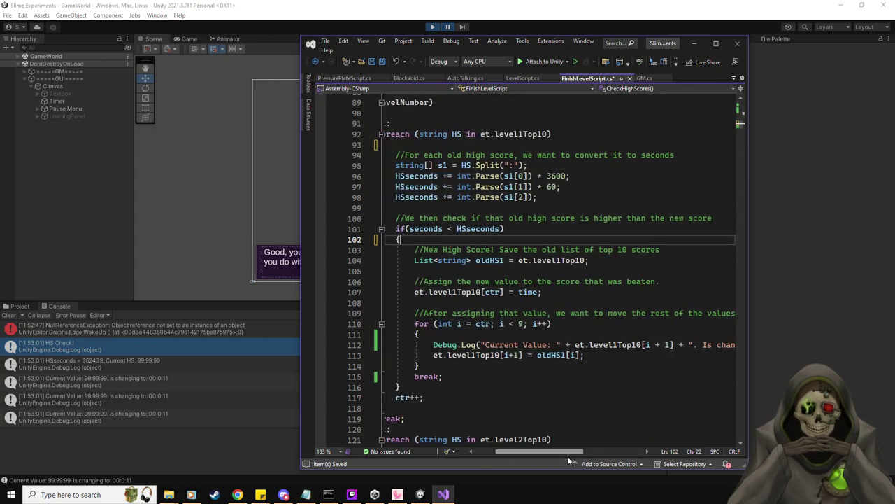
drag(539, 50, 522, 87)
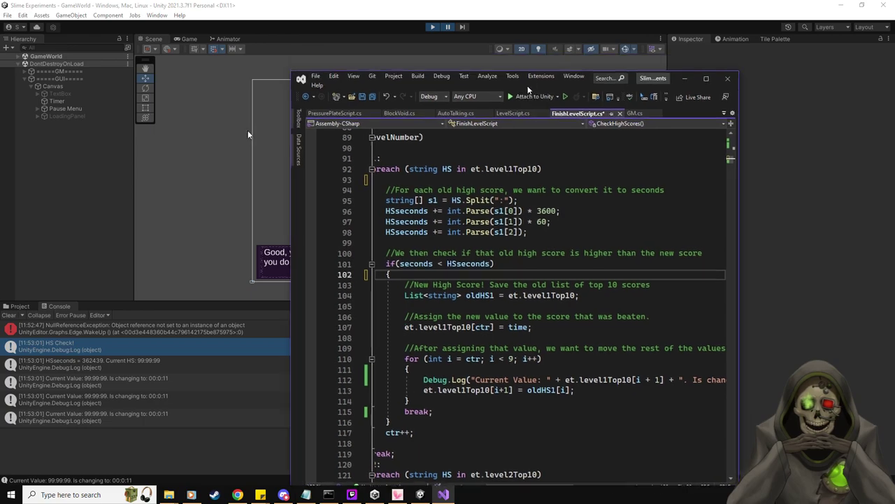
click(58, 114)
click(431, 26)
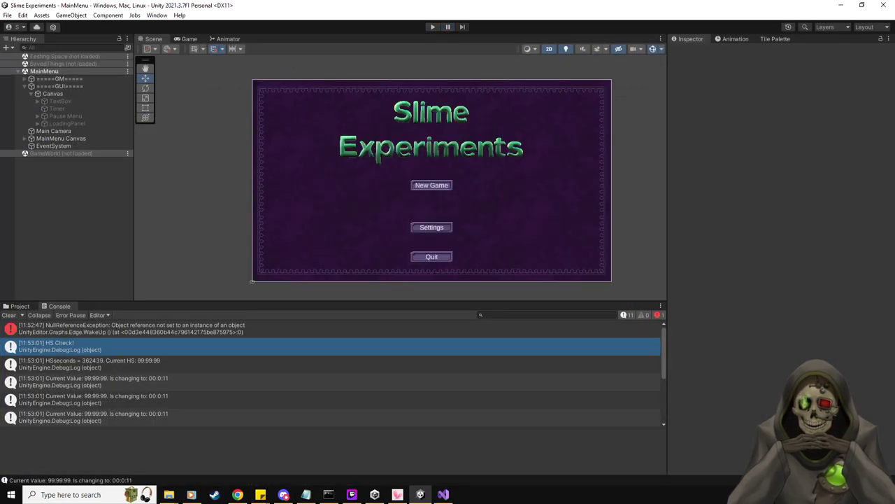
Return to Visual Studio and examine how the case 1 loop saves the old scores and moves them down the leaderboard.
click(443, 494)
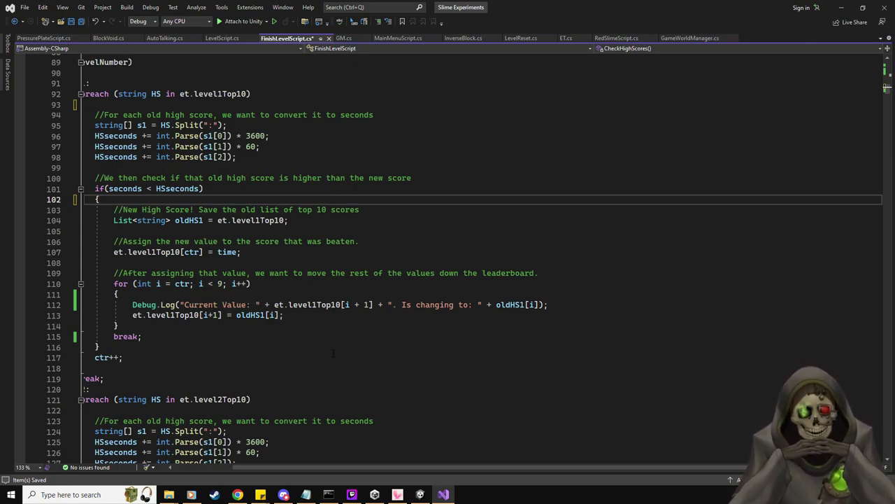
click(328, 315)
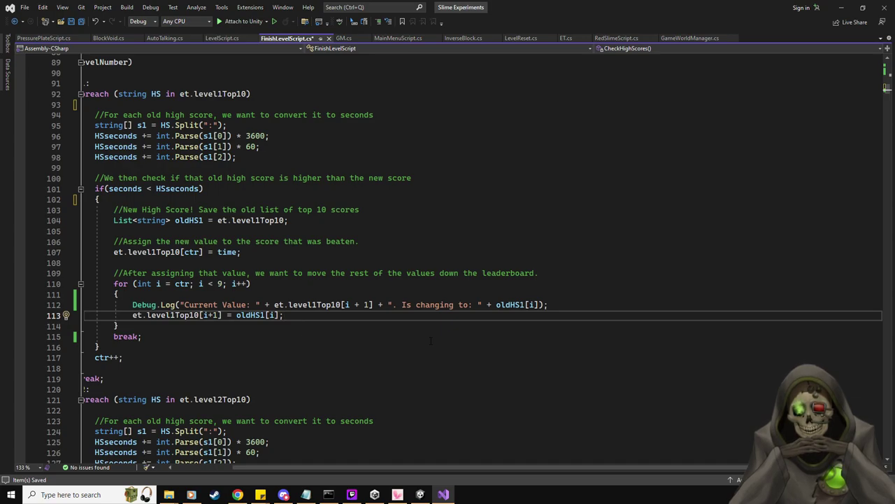
drag(576, 5, 515, 33)
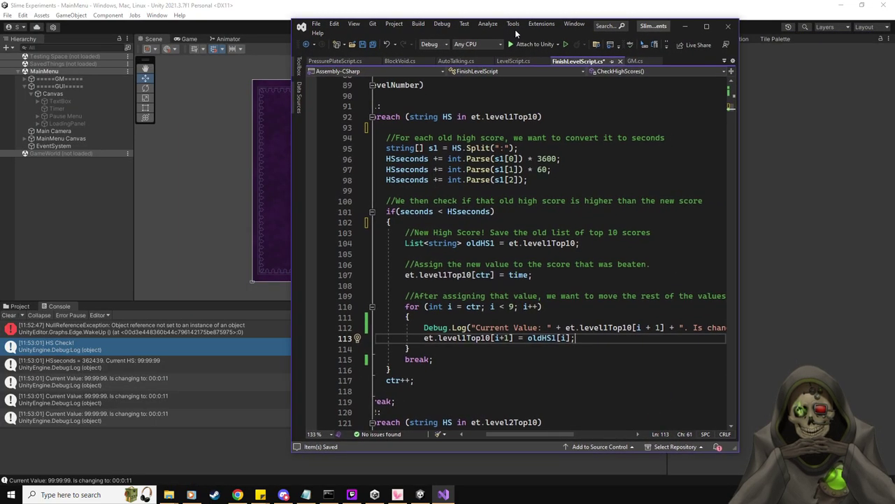
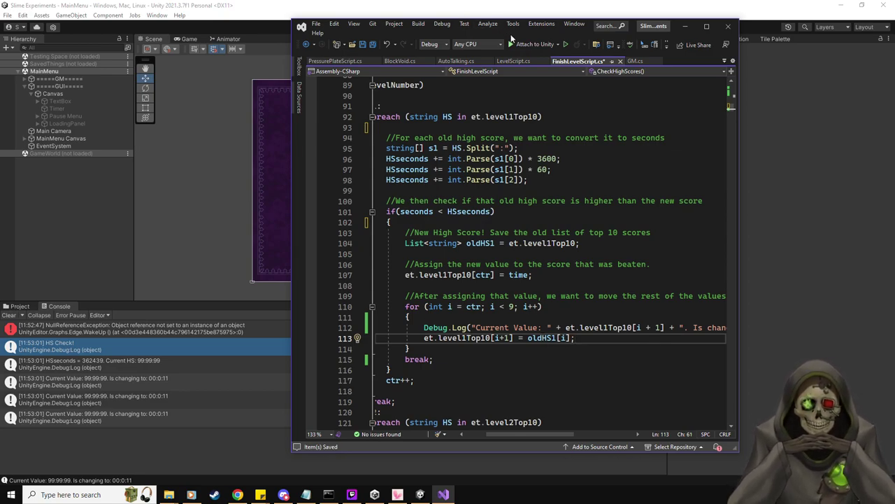
key(super+Up)
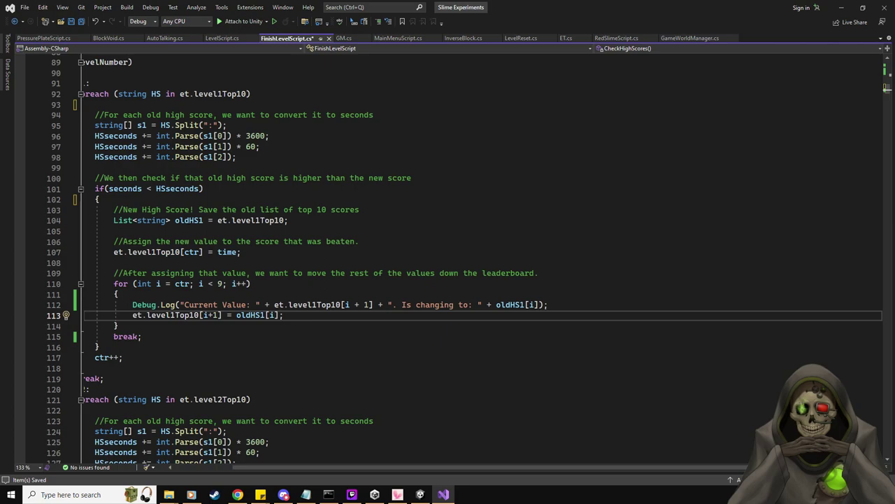
scroll(188, 220, up, 1)
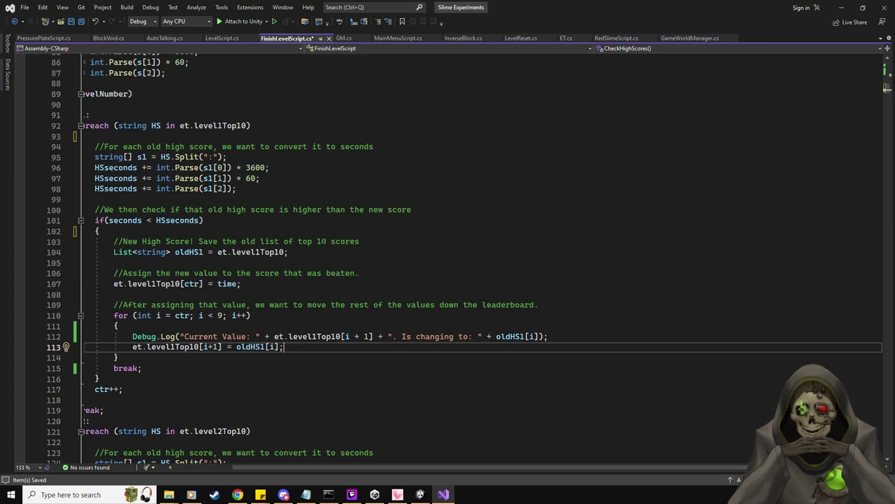
drag(379, 465, 319, 464)
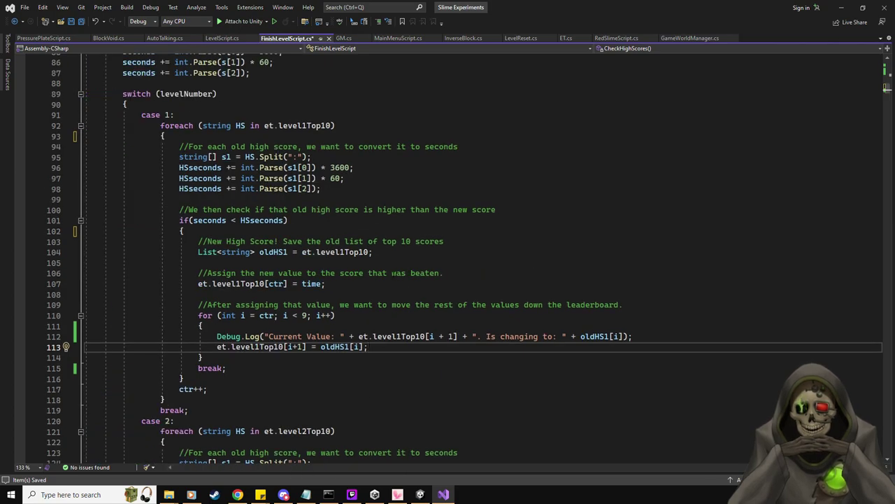
Try to assign oldHS1 as "new et.level1Top10" in case 1 and save the script.
click(398, 256)
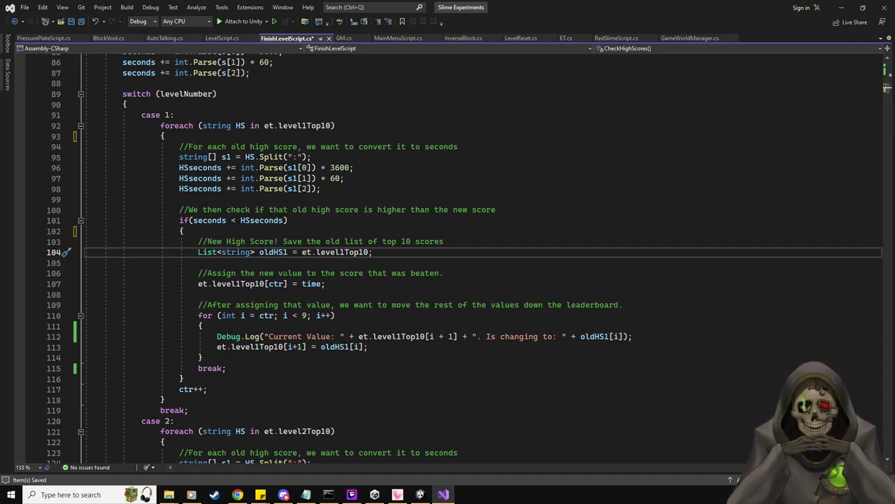
click(302, 252)
text(new)
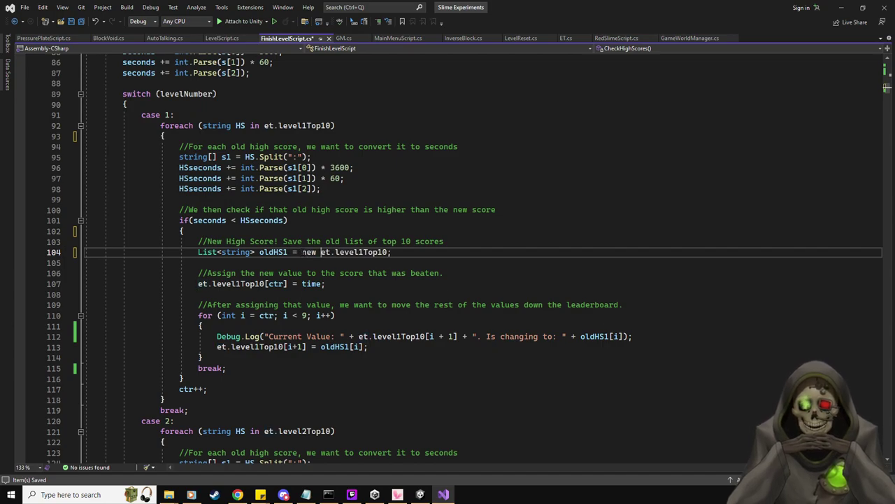
click(409, 289)
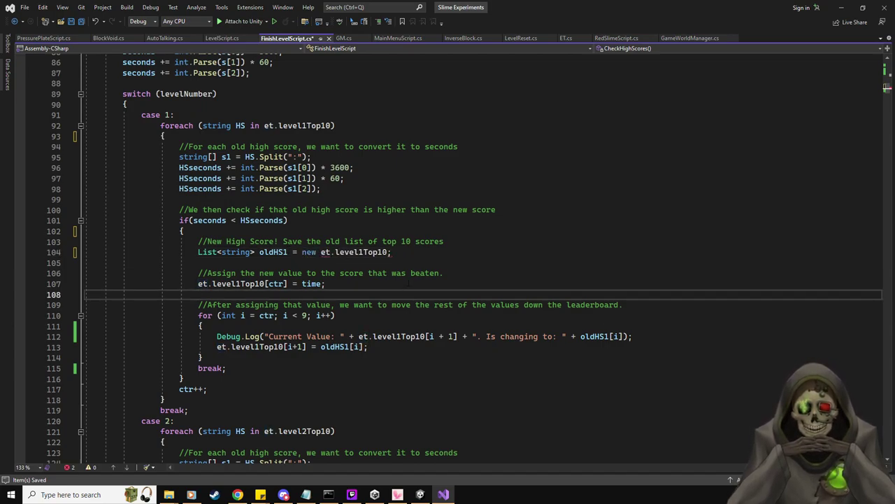
key(ctrl+s)
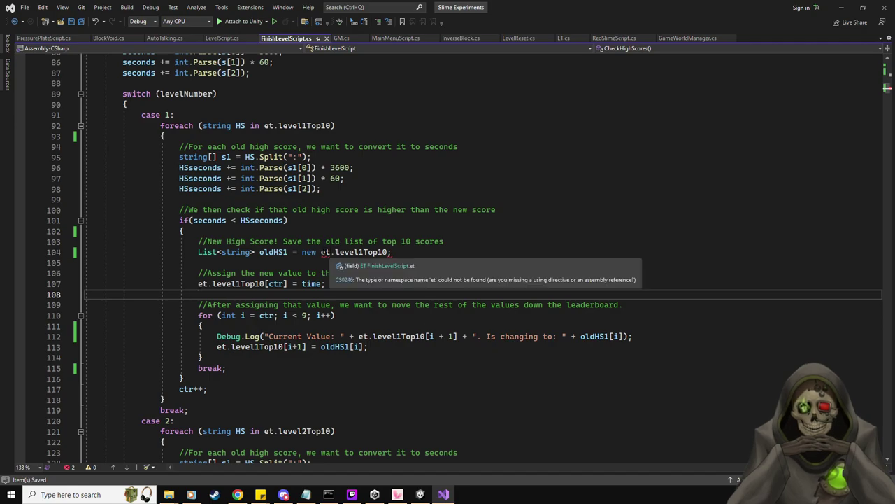
Remove the new keyword from the case 1 oldHS1 assignment.
click(302, 252)
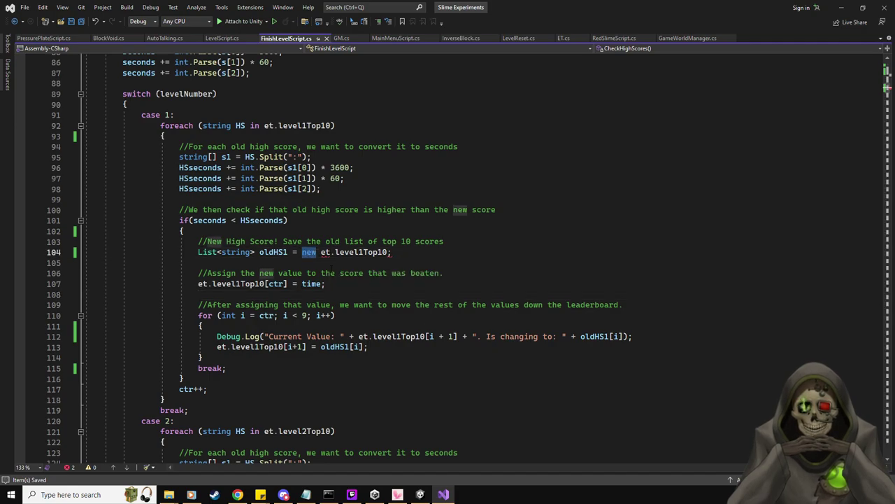
key(Delete)
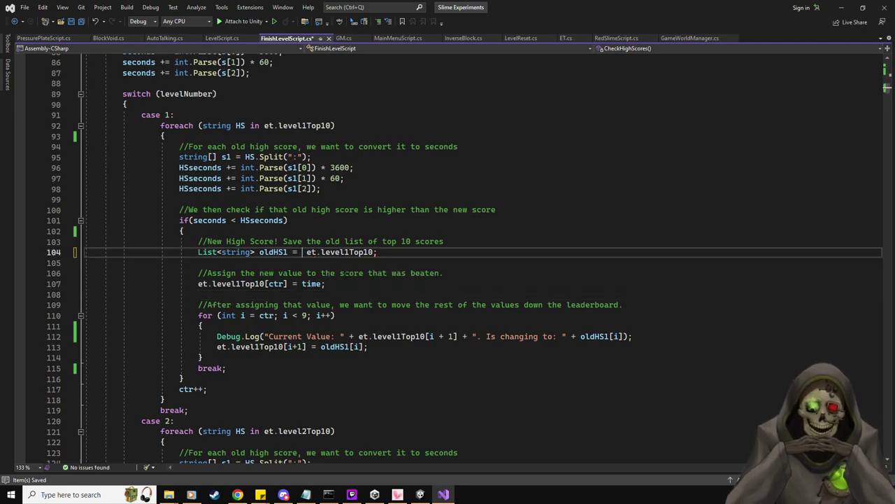
key(BackSpace)
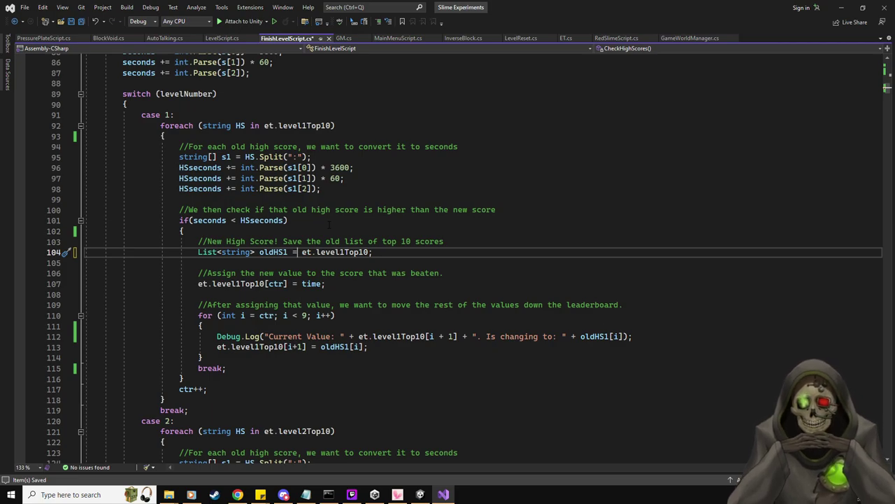
key(Return)
key(Return)
text(oldHS1.)
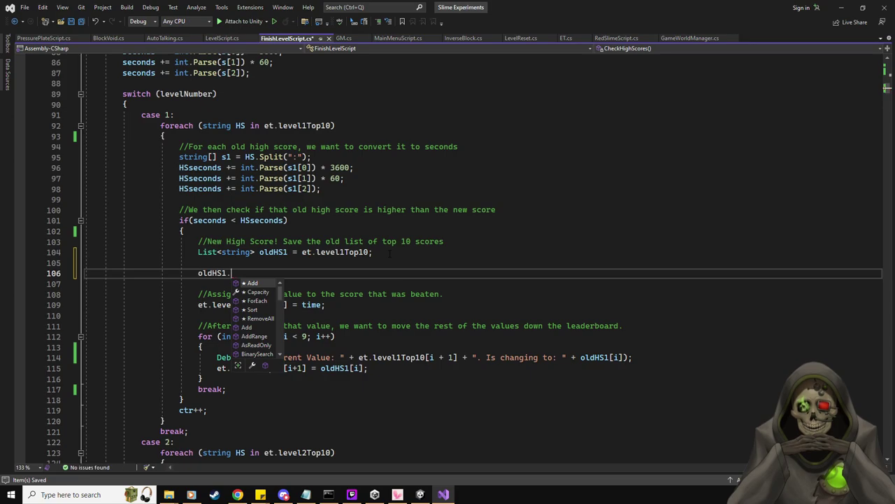
text(copy)
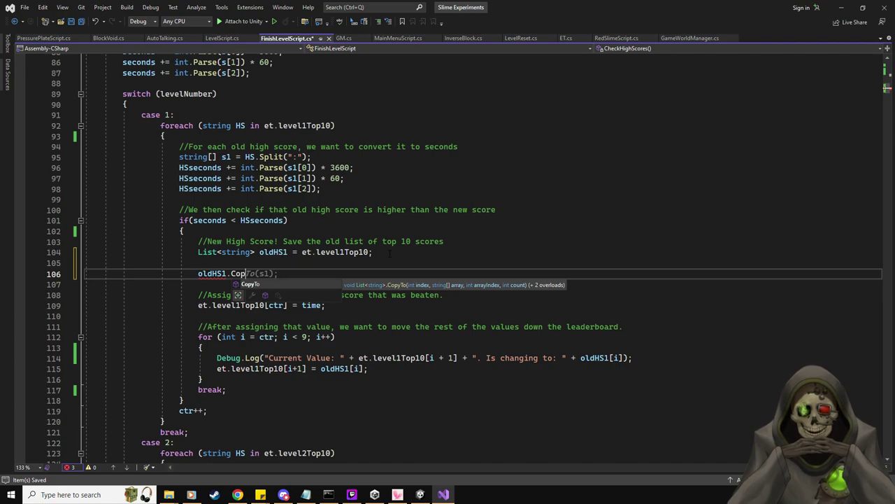
key(BackSpace)
key(BackSpace)
key(BackSpace)
key(BackSpace)
key(BackSpace)
key(BackSpace)
key(BackSpace)
key(BackSpace)
key(BackSpace)
key(BackSpace)
key(BackSpace)
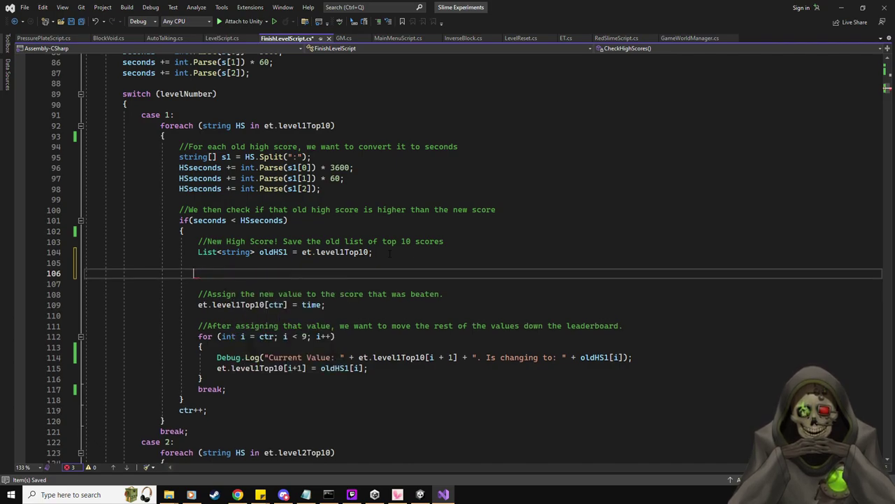
Replace the value assigned to oldHS1 in case 1 with new List<string>().
drag(302, 253, 366, 256)
key(BackSpace)
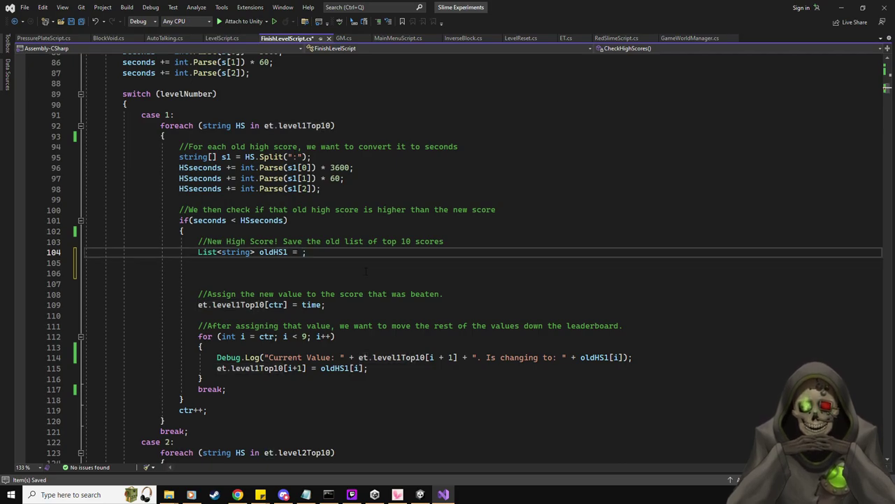
text(new )
text(List<string>)
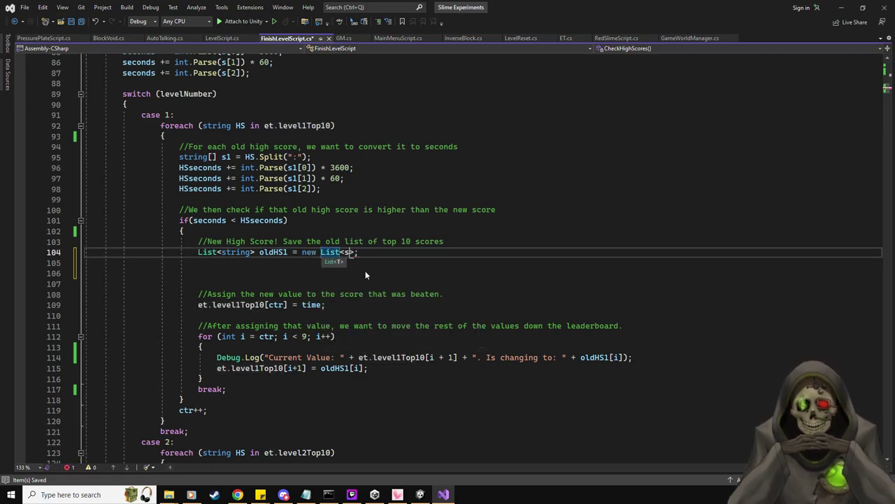
text(())
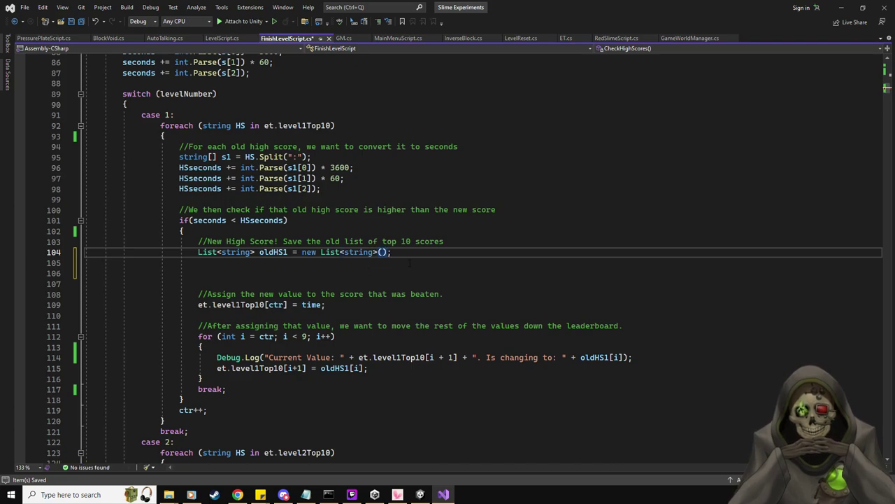
Add the statement et.level1Top10.CopyTo(oldHS1); directly below the oldHS1 declaration.
click(414, 256)
key(Return)
text(et.level1Top10)
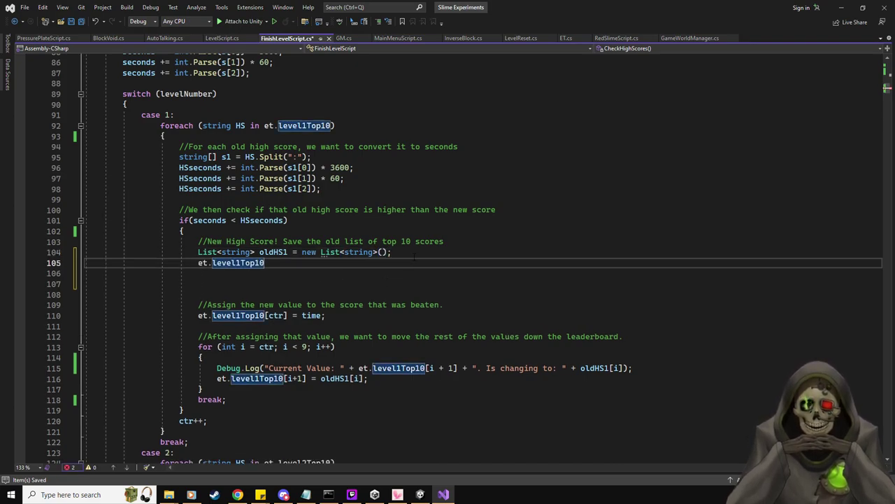
text(.CopyTo)
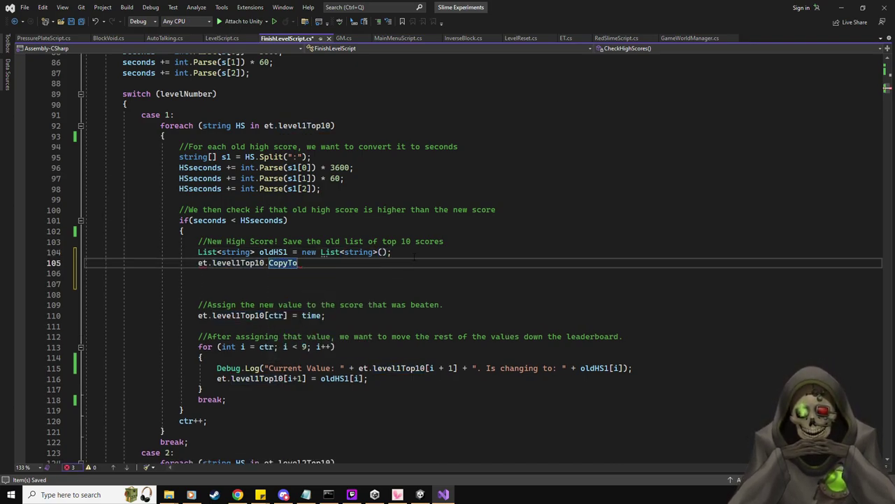
text((oldHS1);)
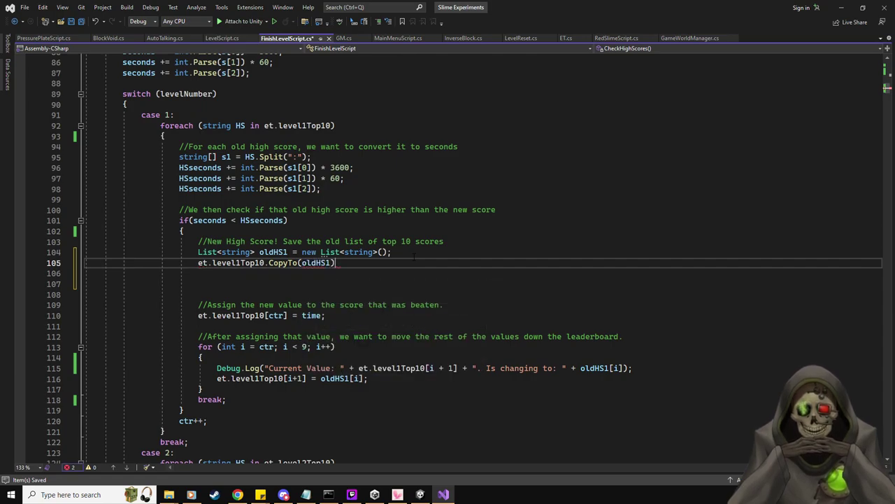
Check how level1Top10 is declared in the HighScoreLists region of ET.cs, and return to FinishLevelScript.cs.
mouse_move(321, 261)
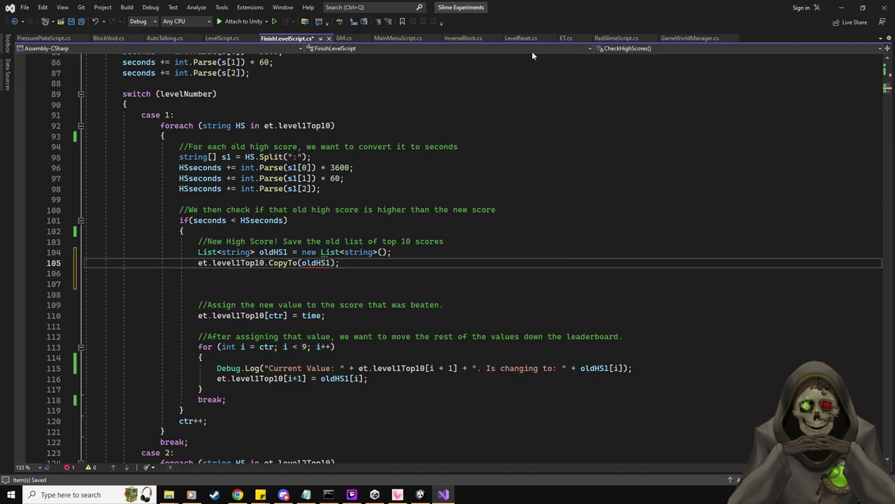
click(564, 38)
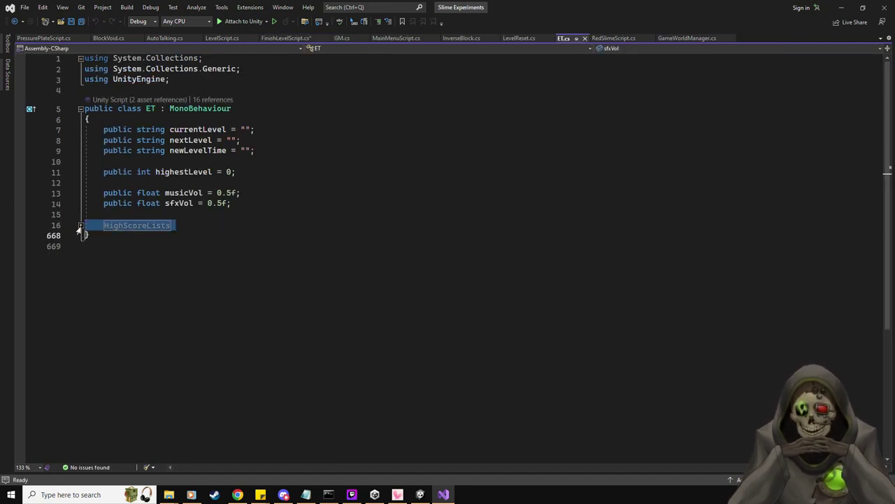
click(81, 225)
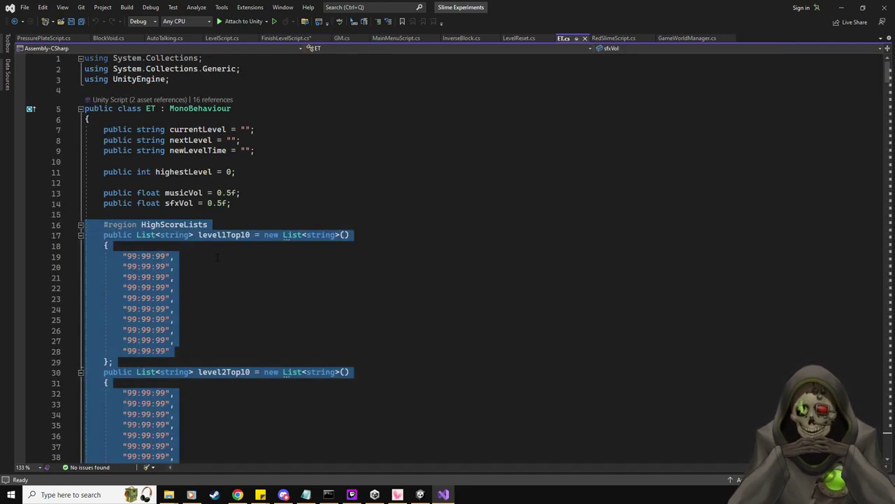
click(80, 225)
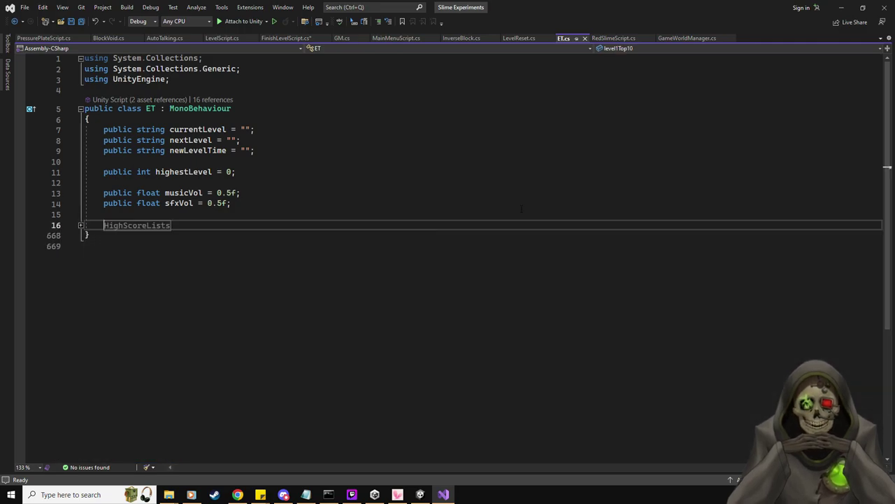
click(291, 39)
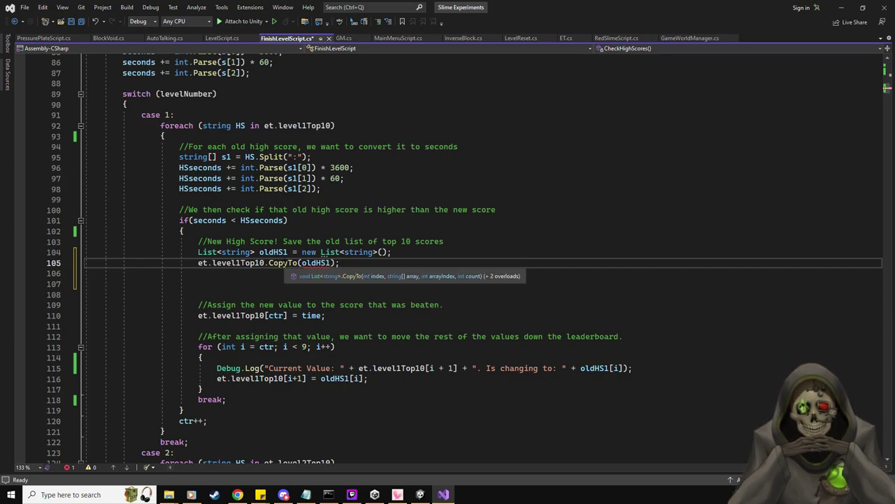
Remove the CopyTo(oldHS1) call from the et.level1Top10 statement and try to find a Duplicate method for the list instead.
drag(340, 263, 271, 264)
key(BackSpace)
text(Dupli)
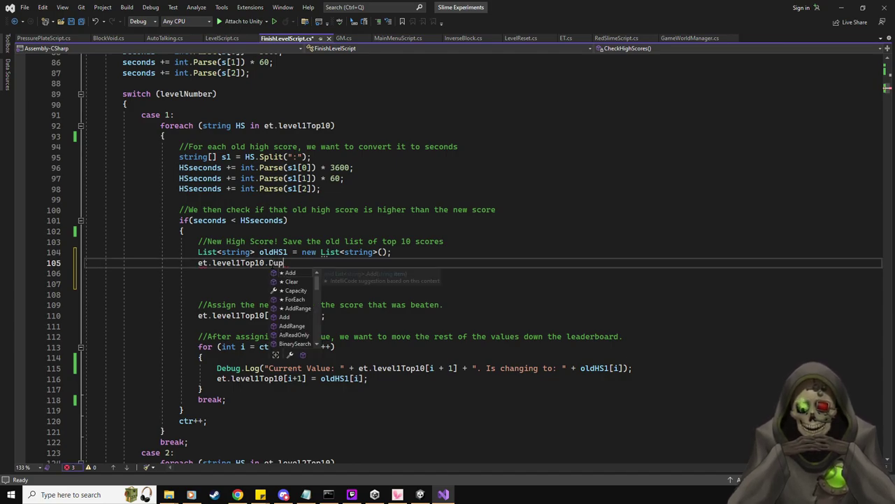
key(BackSpace)
key(BackSpace)
key(BackSpace)
key(BackSpace)
key(BackSpace)
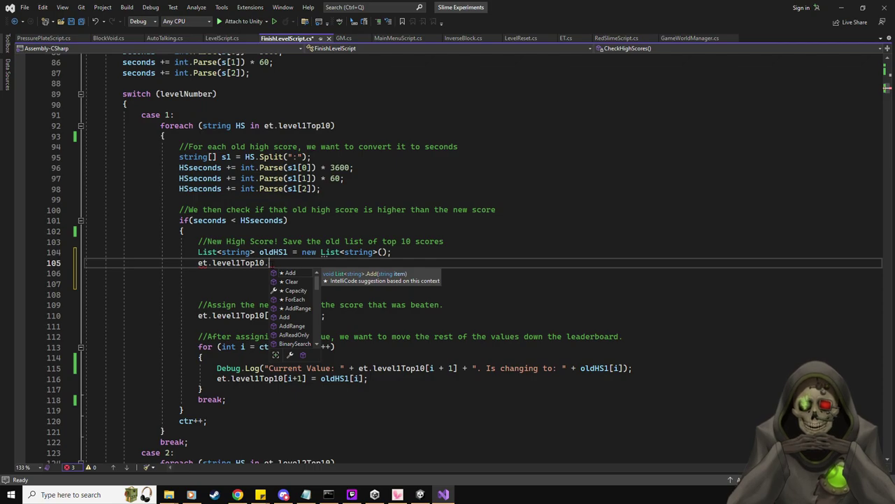
Complete the et.level1Top10 statement below the oldHS1 declaration with CopyTo(oldHS1);.
text(Cop)
key(BackSpace)
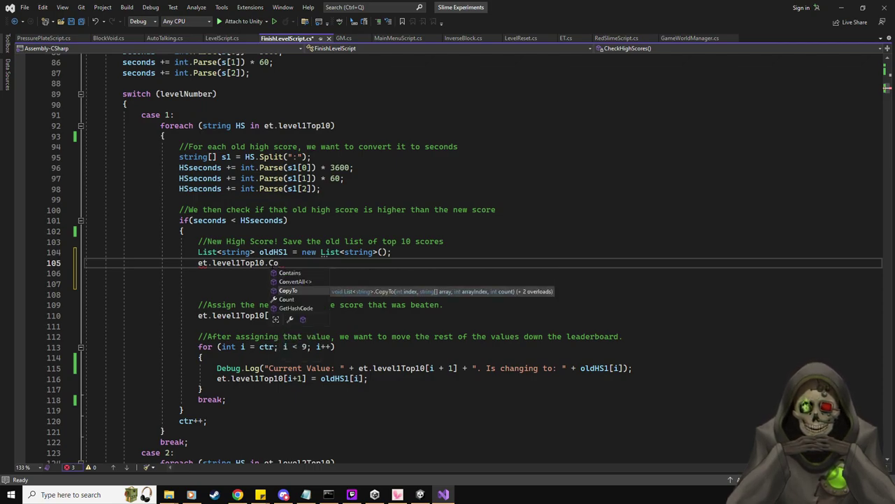
text(p)
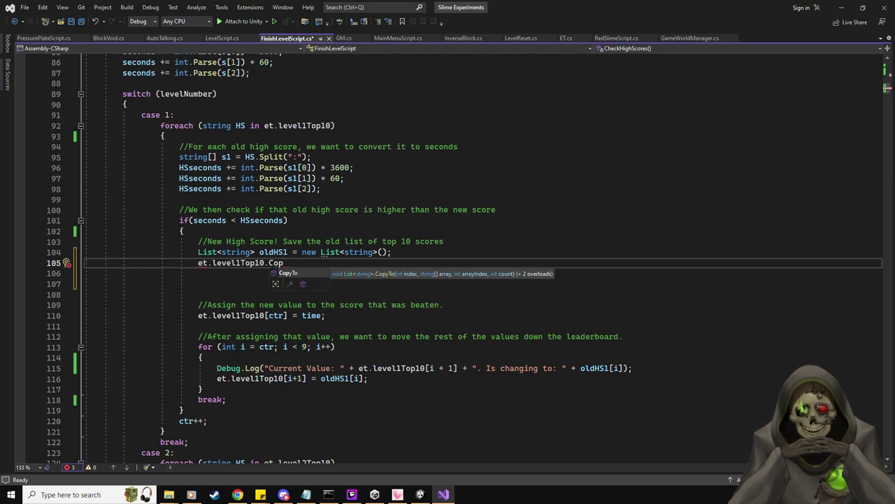
key(Tab)
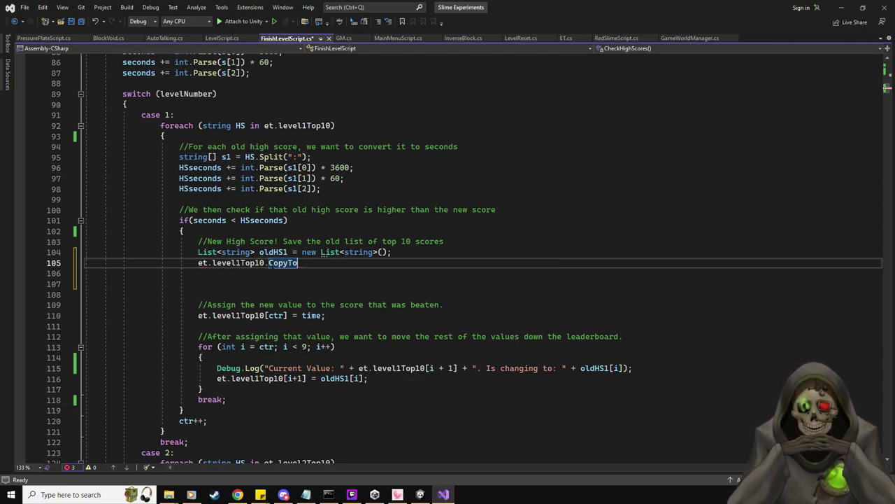
text((oldHS1)
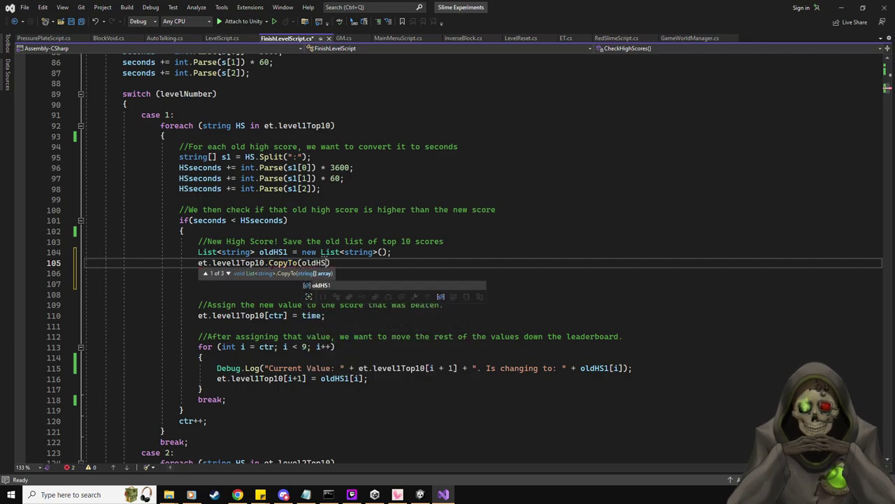
text();)
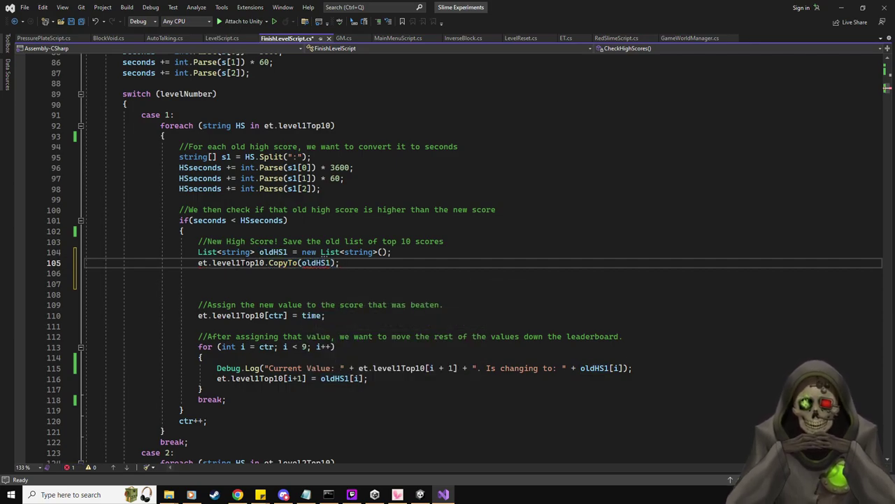
Change the declared type of oldHS1 in case 1 to string[].
key(Up)
key(Home)
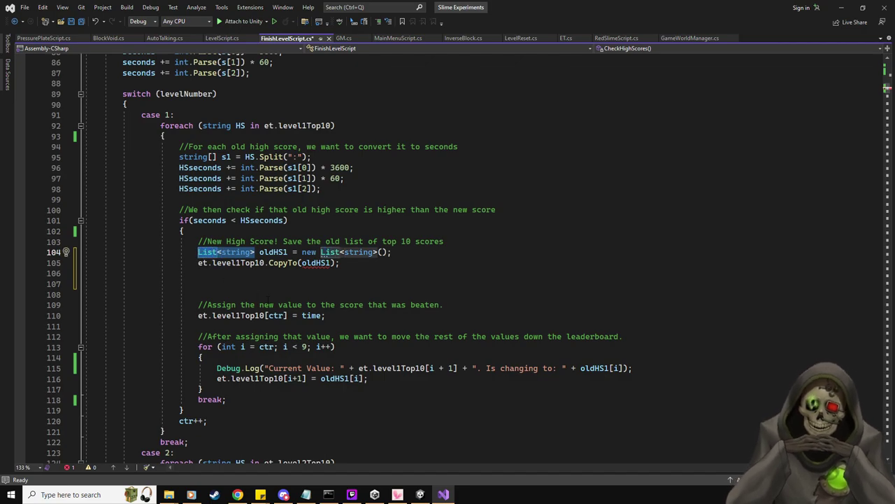
key(Delete)
text(sti)
key(BackSpace)
text(r)
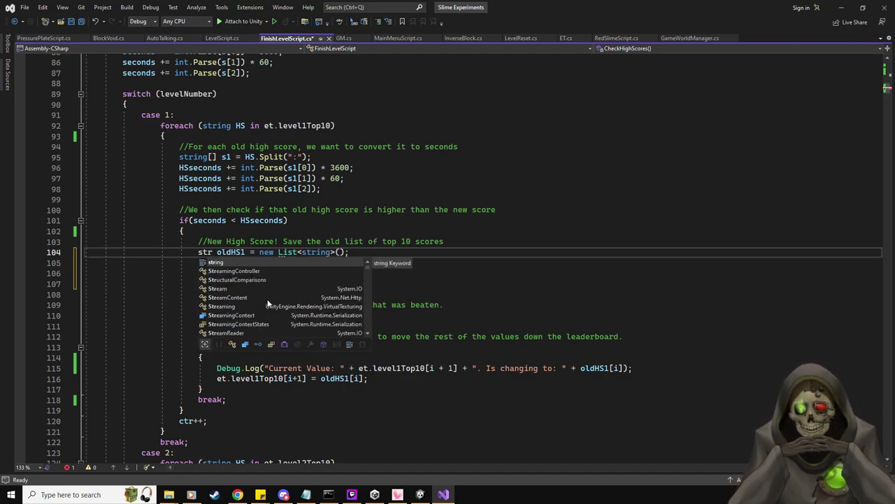
text(ing[])
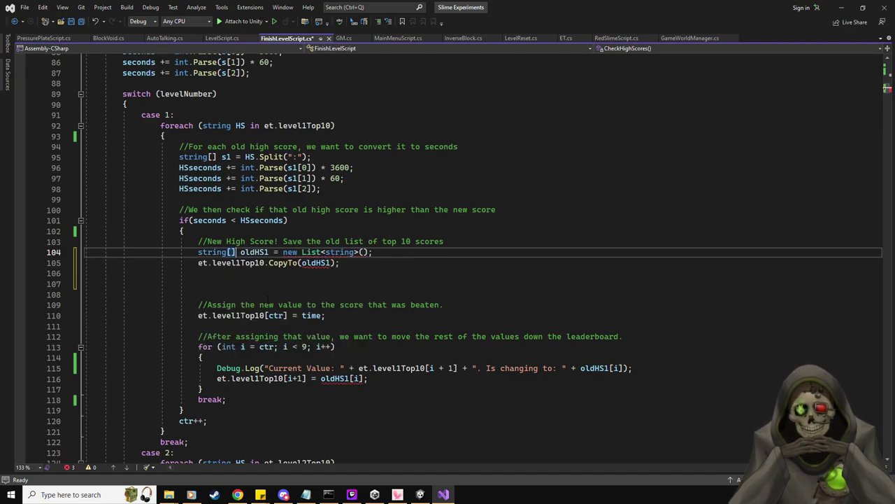
Replace the value assigned to oldHS1 with new string[10].
mouse_move(312, 252)
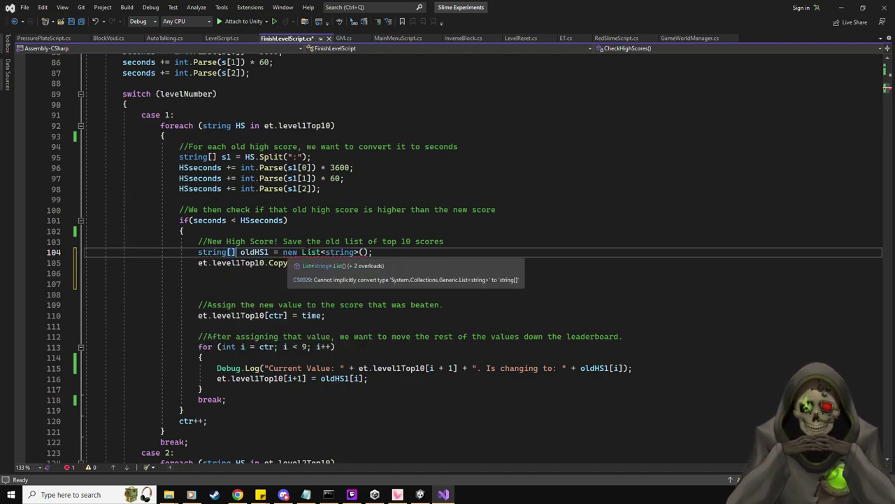
drag(302, 252, 371, 252)
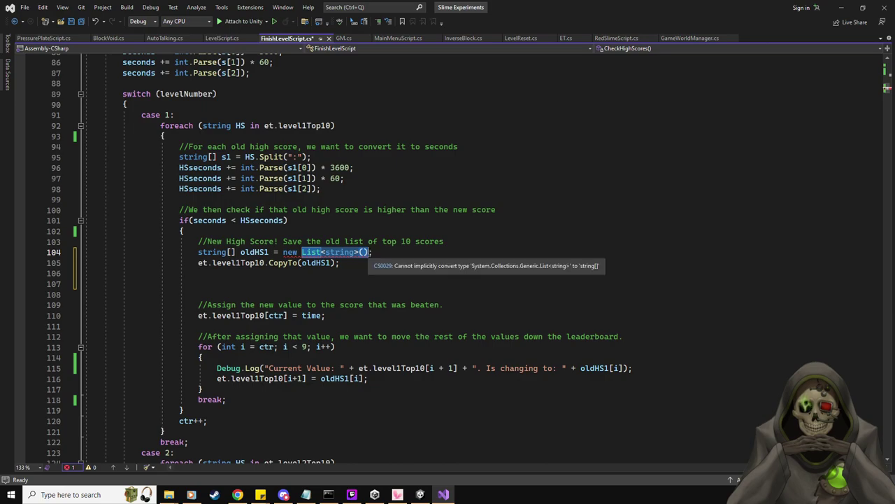
text(string[])
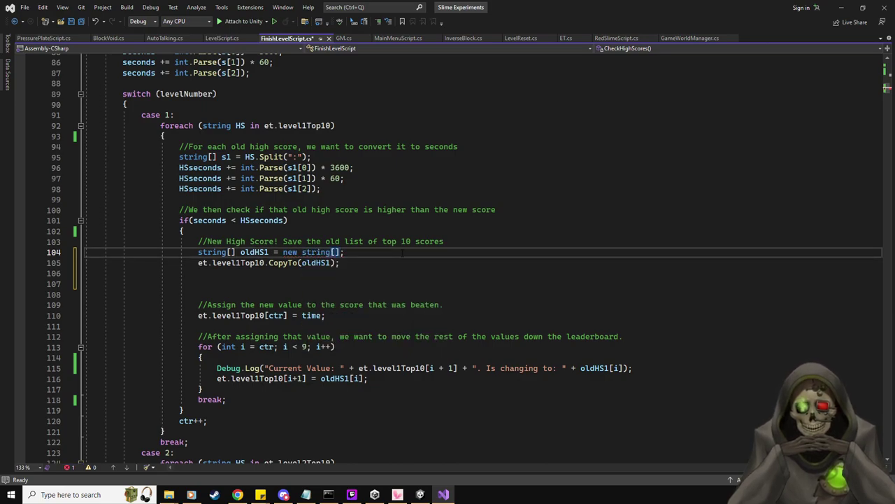
click(335, 252)
text(10)
click(357, 263)
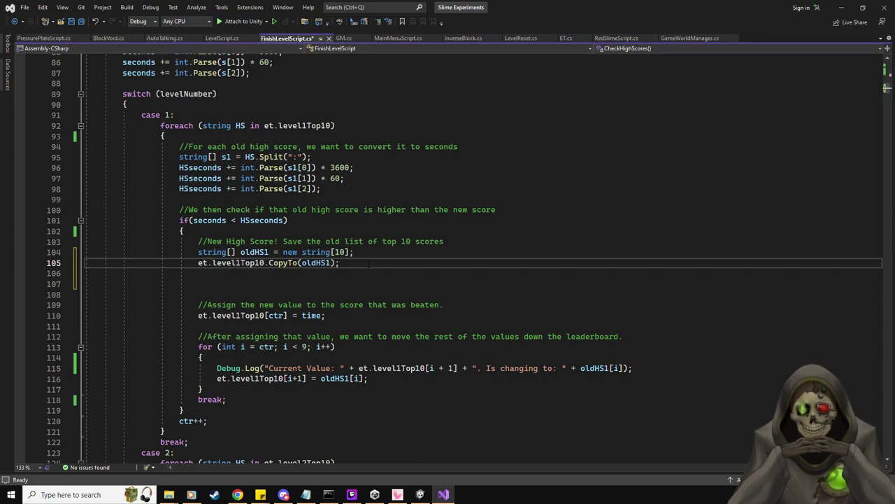
Remove the two extra blank lines below the CopyTo statement and save FinishLevelScript.cs.
click(352, 281)
key(BackSpace)
key(BackSpace)
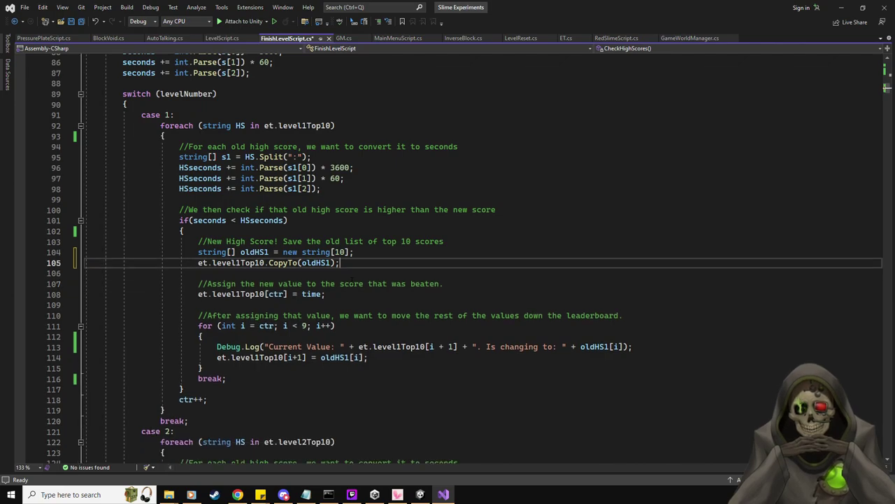
key(ctrl+s)
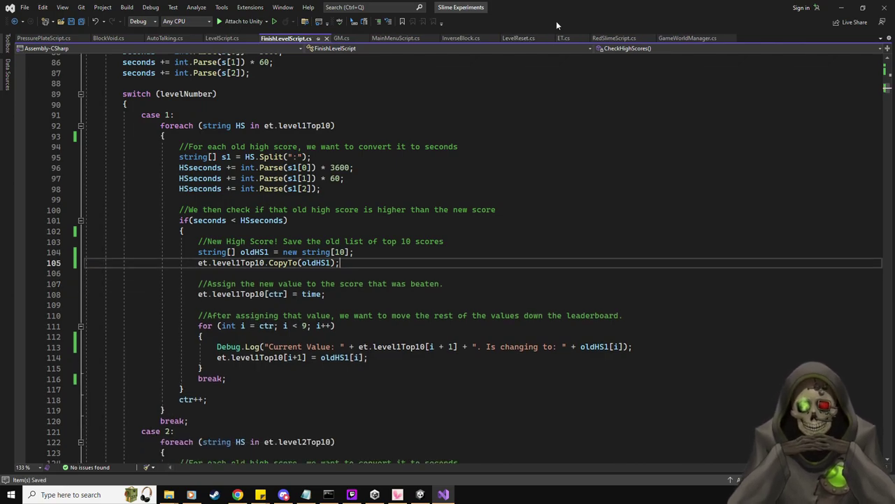
Switch to Unity, run the game in play mode and start a new game from the main menu.
key(alt+Tab)
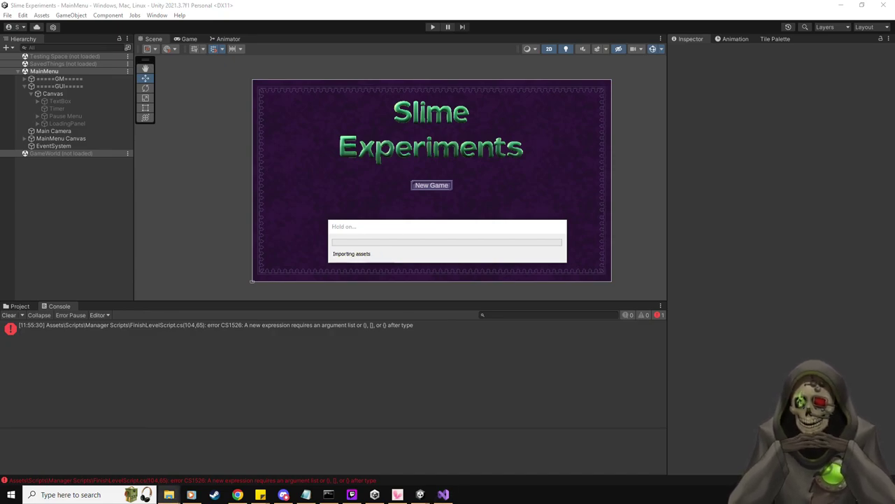
click(432, 26)
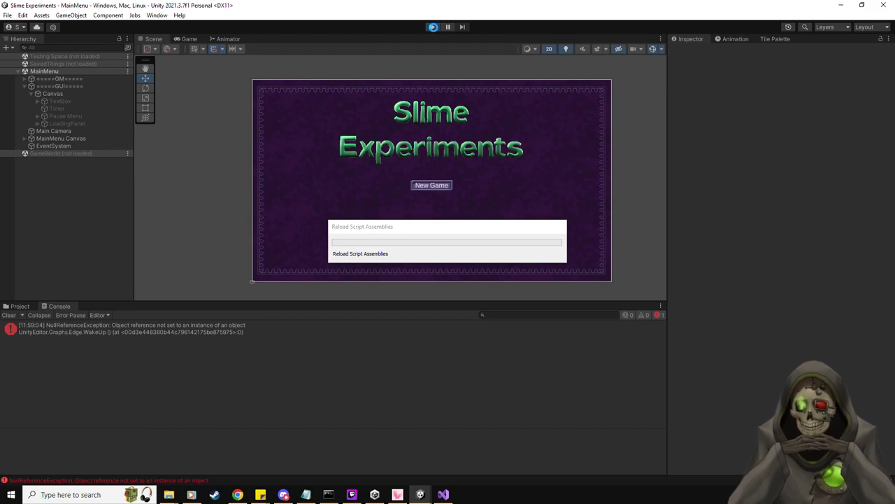
click(407, 183)
Guide the slime through the first level's maze to the red exit to record a completion time.
key(s)
key(d)
key(w)
key(d)
key(s)
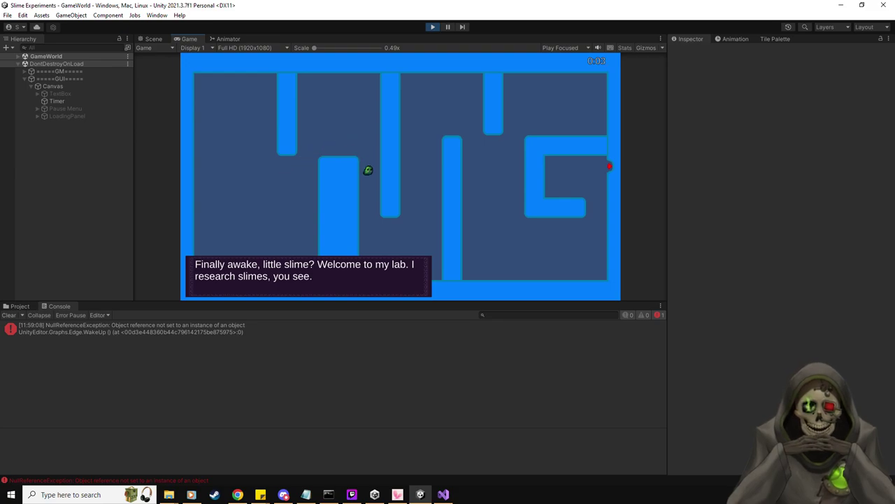
key(d)
key(w)
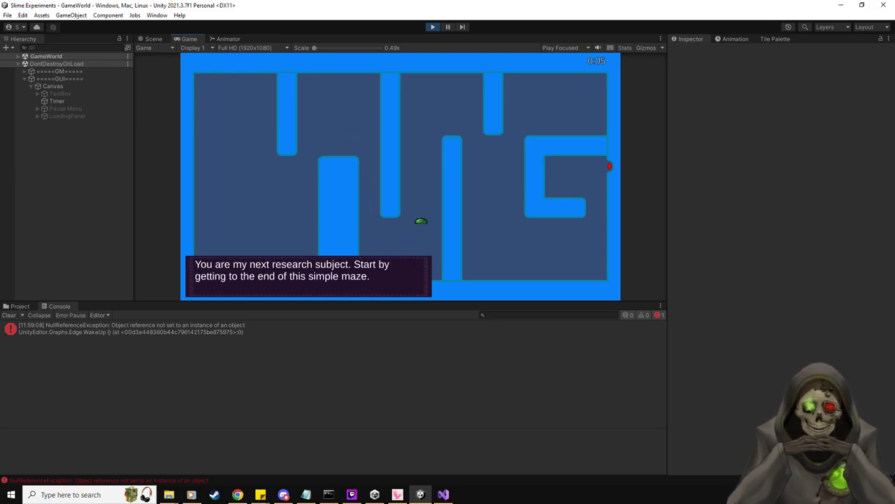
key(d)
key(s)
key(d)
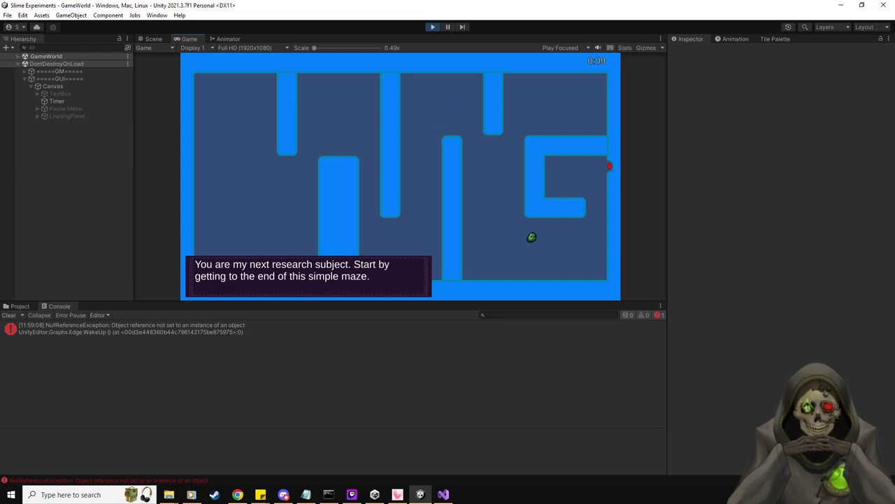
key(w)
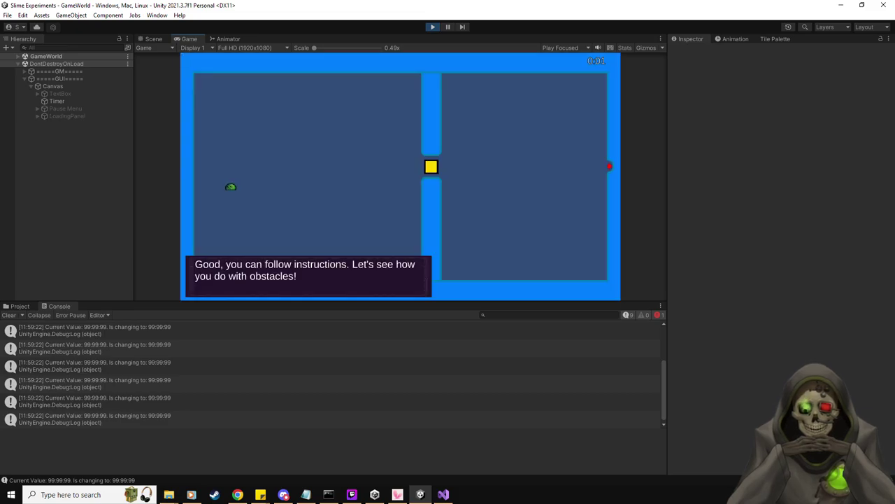
Pause the game, review the logged leaderboard value changes in the console, and stop play mode.
key(Escape)
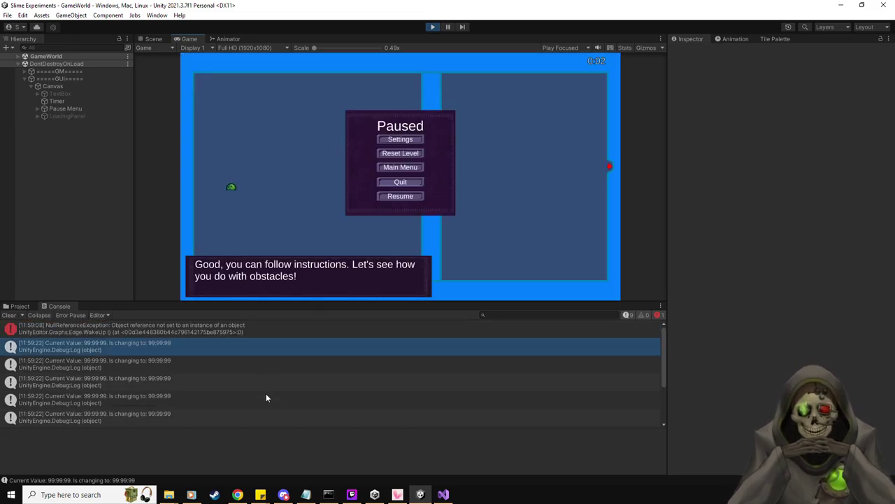
scroll(202, 361, down, 3)
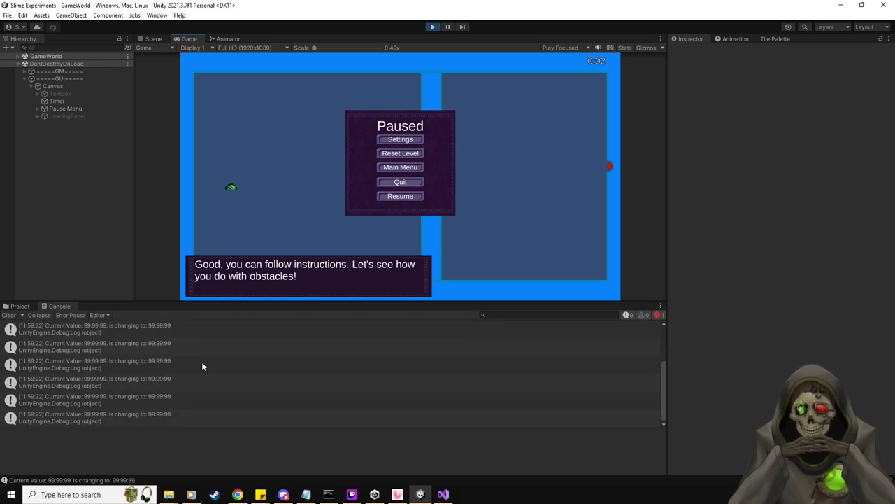
scroll(201, 361, up, 2)
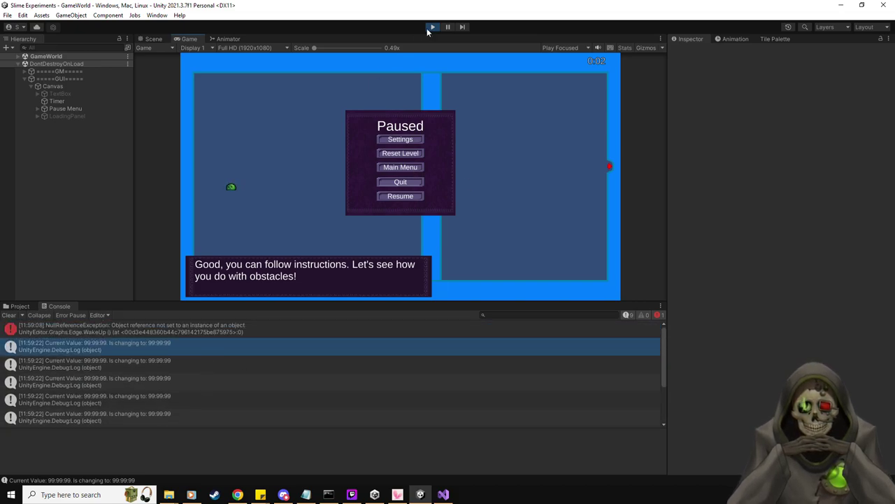
scroll(228, 375, down, 3)
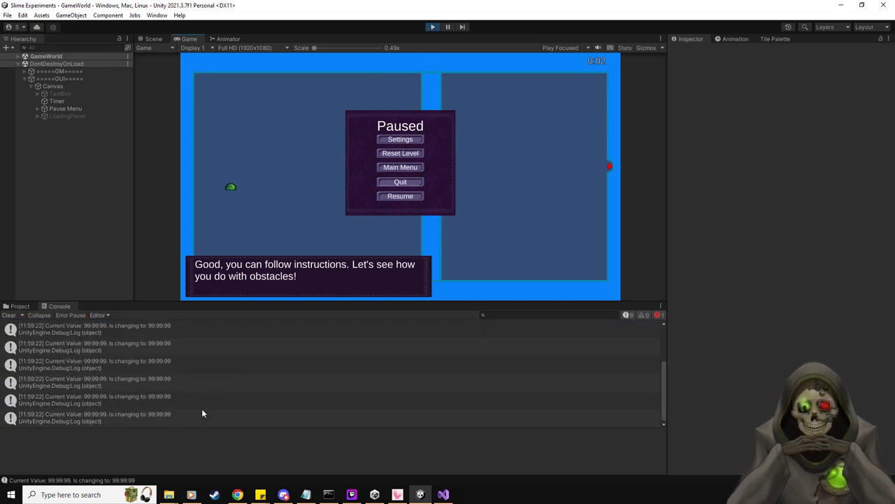
scroll(203, 410, up, 2)
click(433, 28)
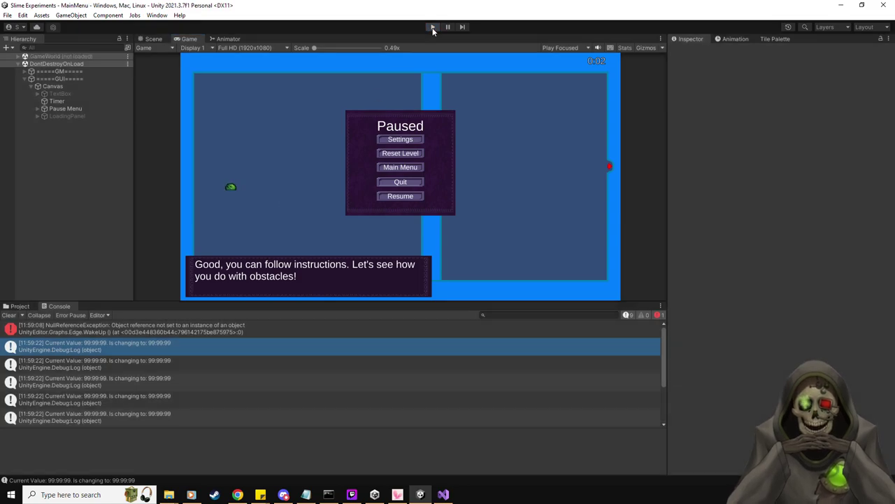
Run the game again, check the first level's Best Times list in World 1, and stop play mode.
click(434, 28)
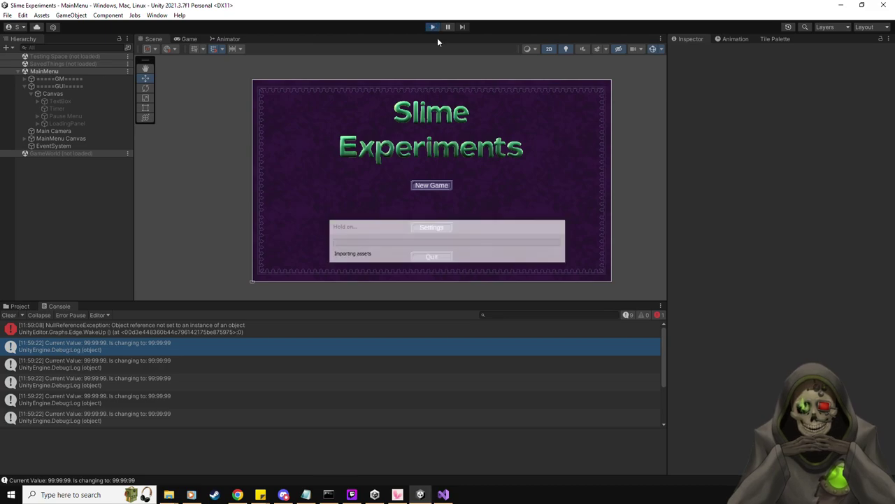
click(410, 216)
click(395, 85)
click(252, 130)
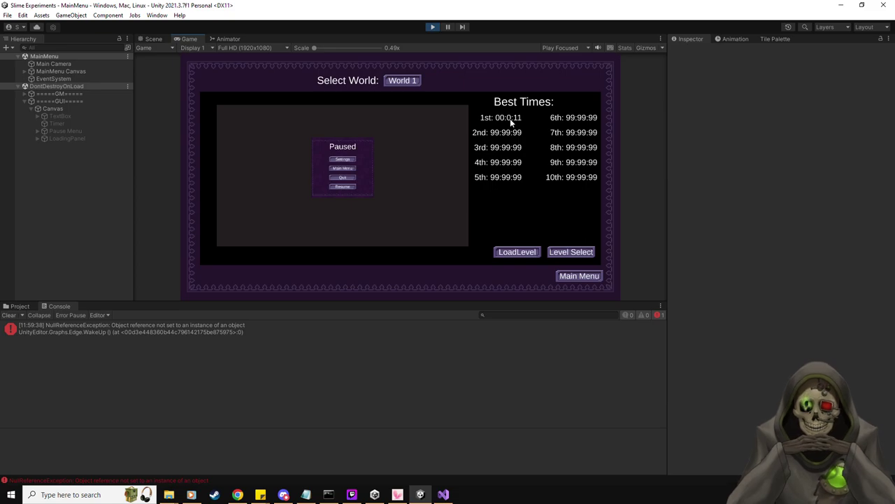
click(435, 28)
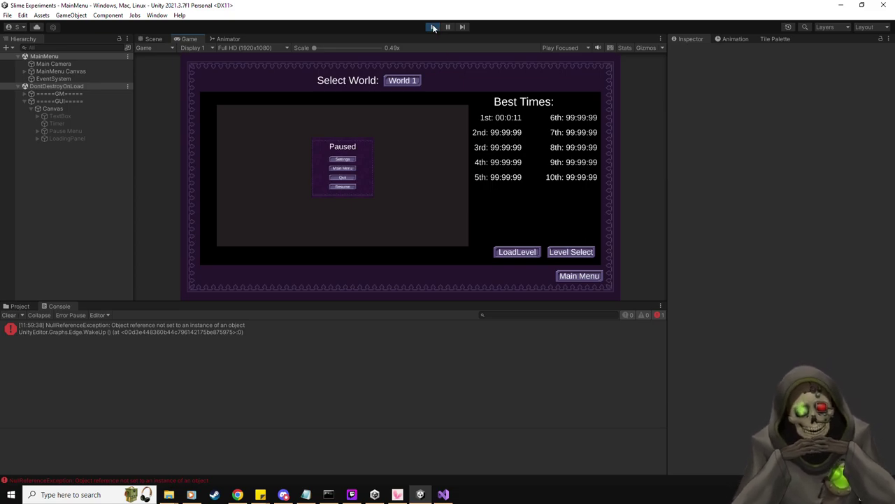
Return to Visual Studio and delete the Debug.Log line from the case 1 loop that shifts the leaderboard values.
key(alt+Tab)
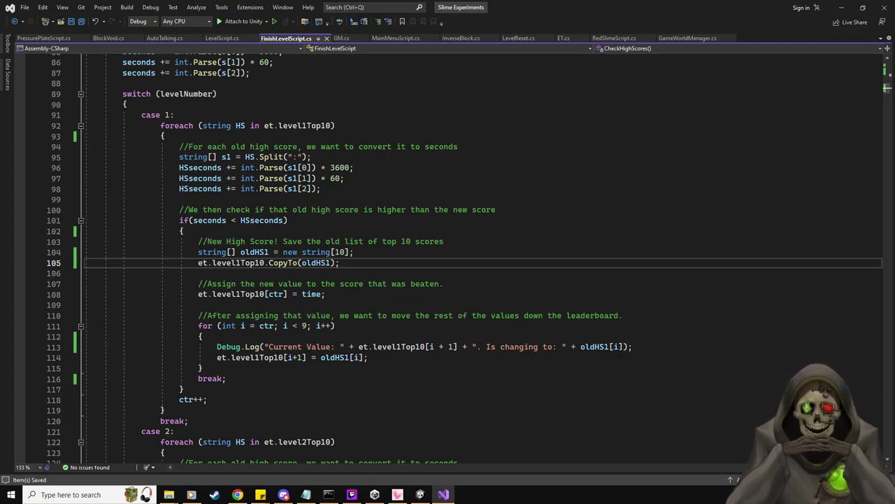
click(642, 347)
key(shift+Home)
key(Delete)
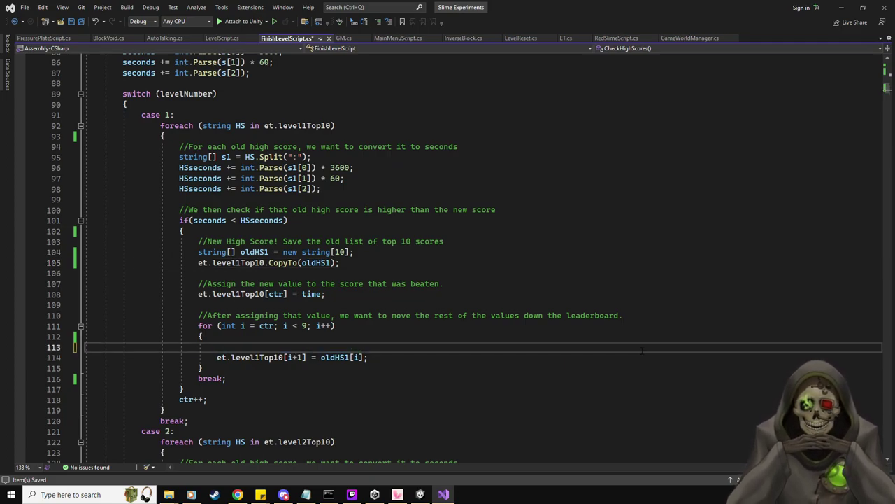
key(BackSpace)
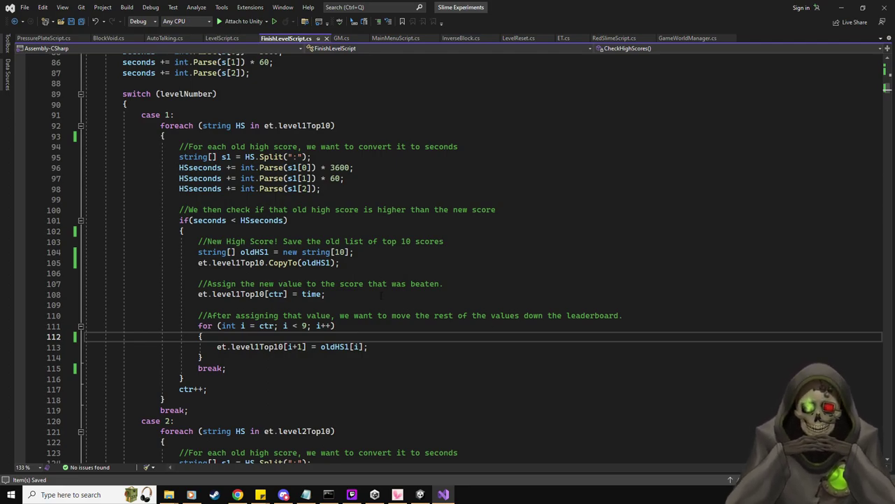
Find the timer.ReturnTime() call in OnTriggerEnter2D and go to its definition in TimerScript.cs.
scroll(382, 289, up, 1)
scroll(382, 290, up, 5)
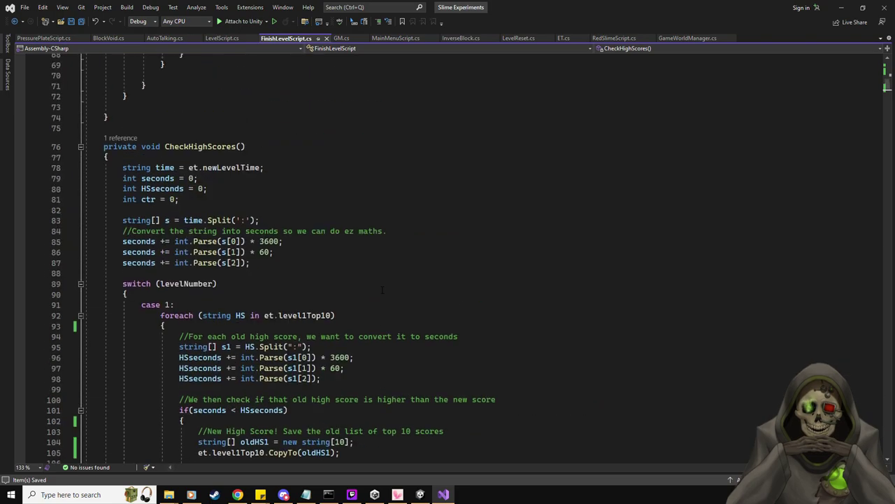
scroll(382, 289, up, 5)
scroll(382, 290, up, 3)
right_click(343, 265)
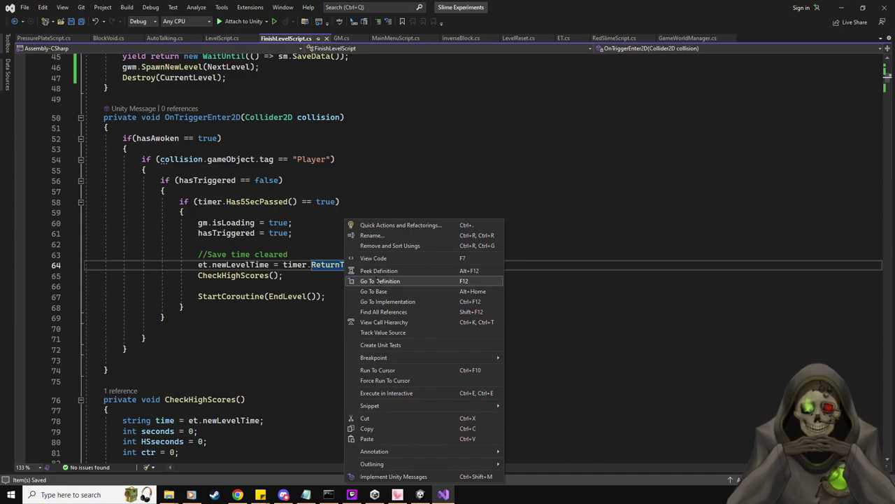
click(377, 280)
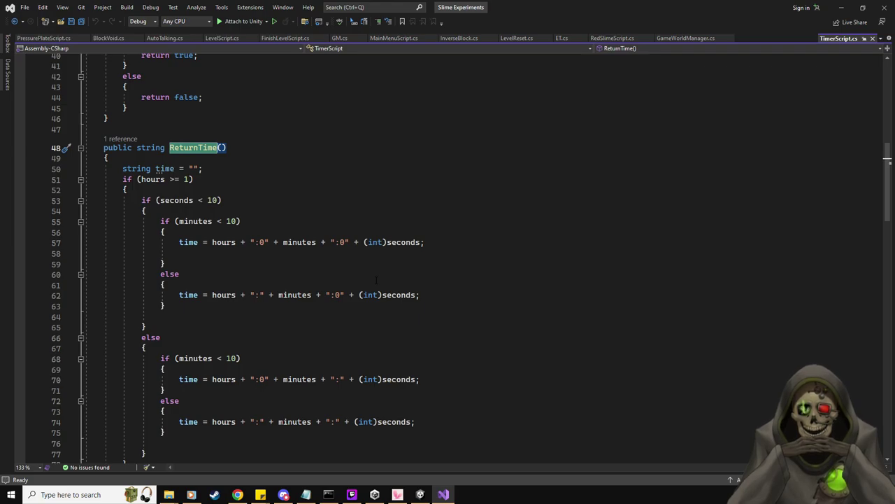
Review how ReturnTime() builds the time string and collapse its hours >= 1 block.
scroll(376, 281, down, 6)
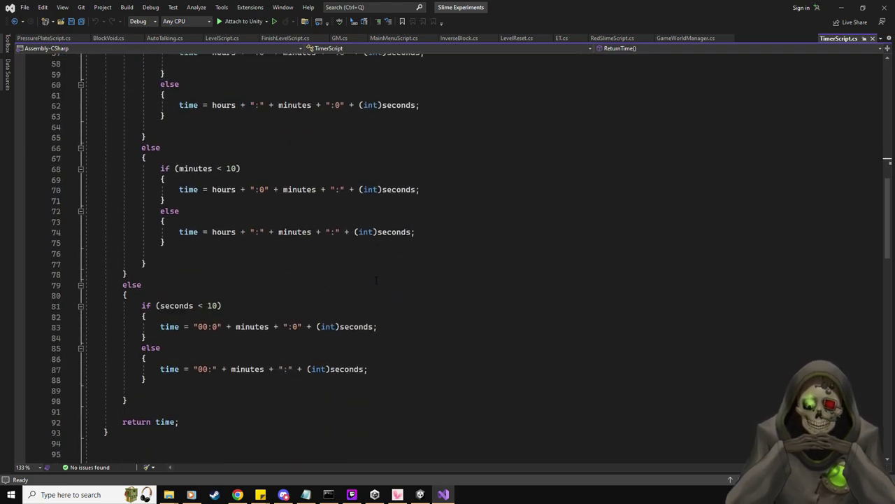
scroll(376, 281, down, 1)
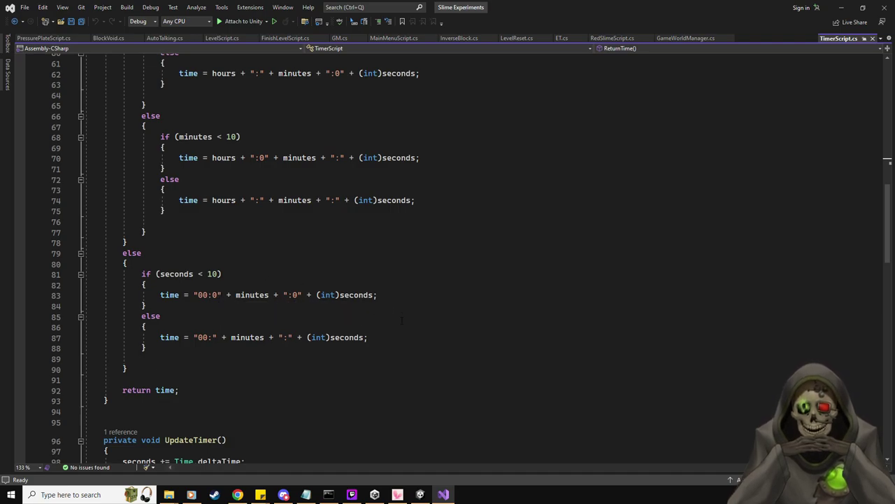
scroll(402, 316, up, 5)
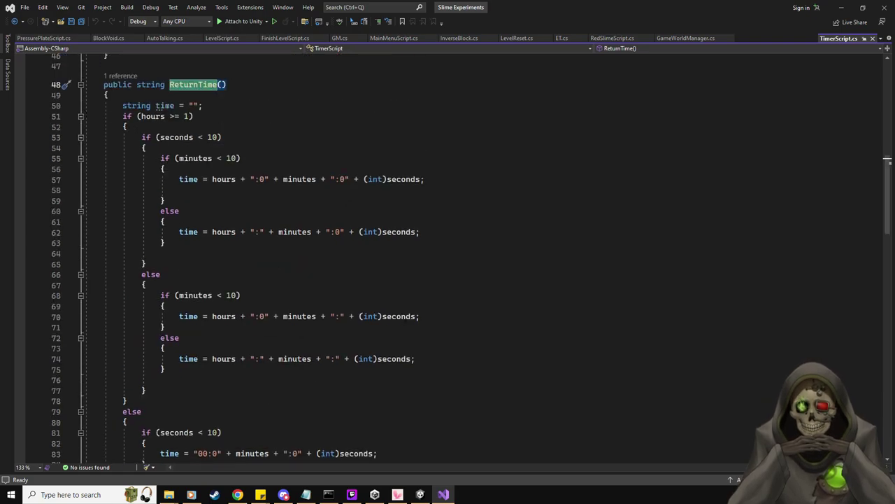
click(81, 116)
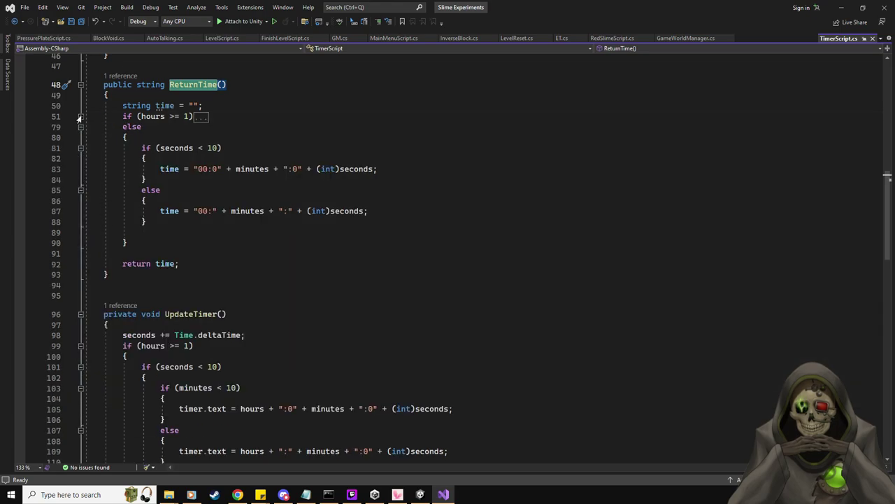
click(80, 116)
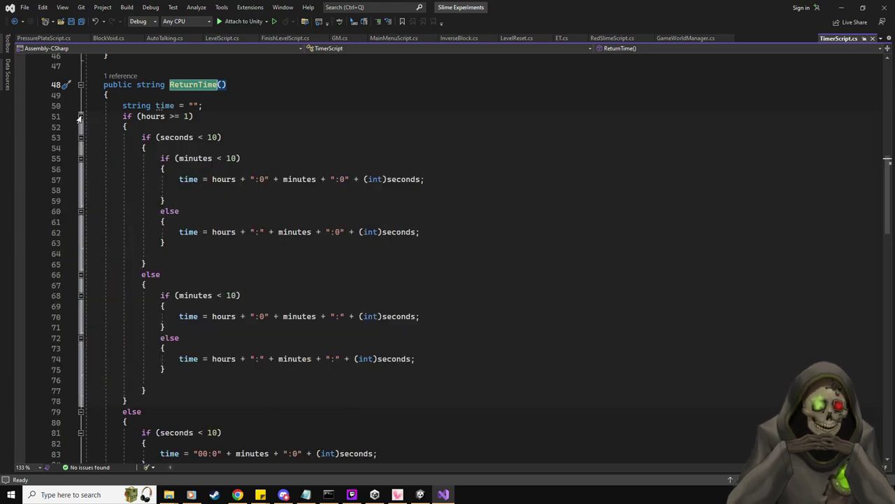
click(81, 116)
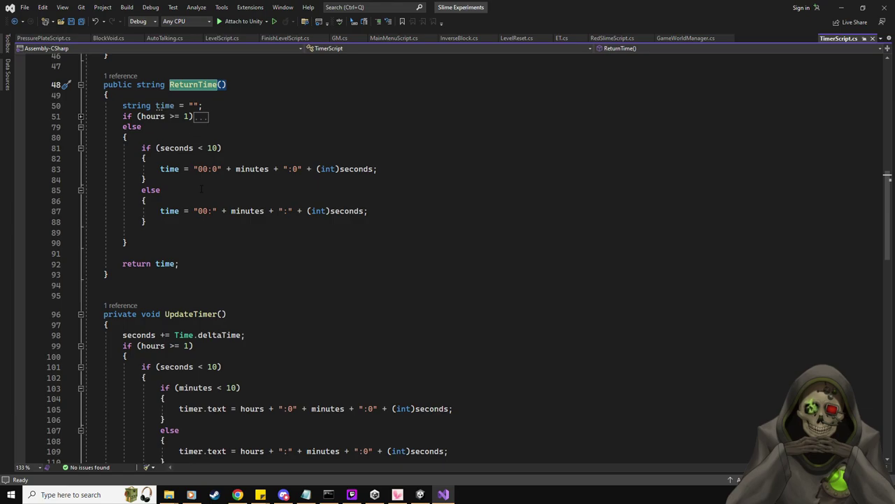
Initialize the seconds and minutes fields to 0 at the start of the TimerScript class and save the script.
scroll(201, 189, up, 13)
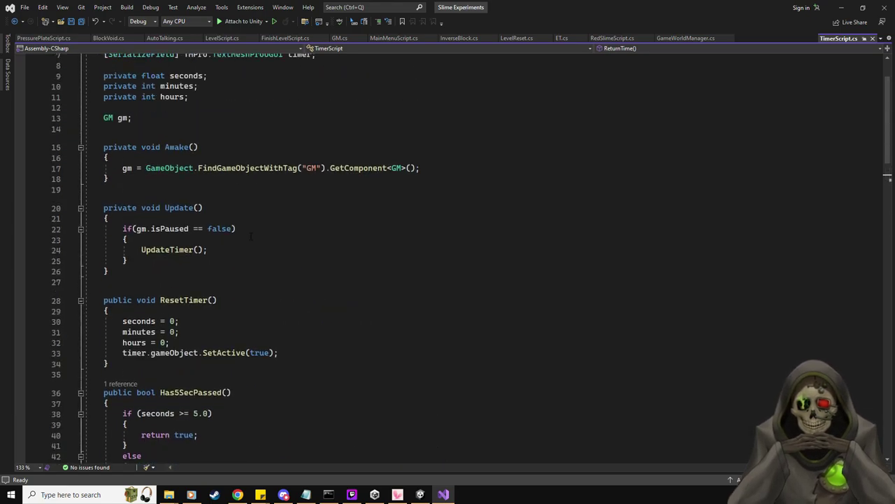
scroll(250, 236, up, 3)
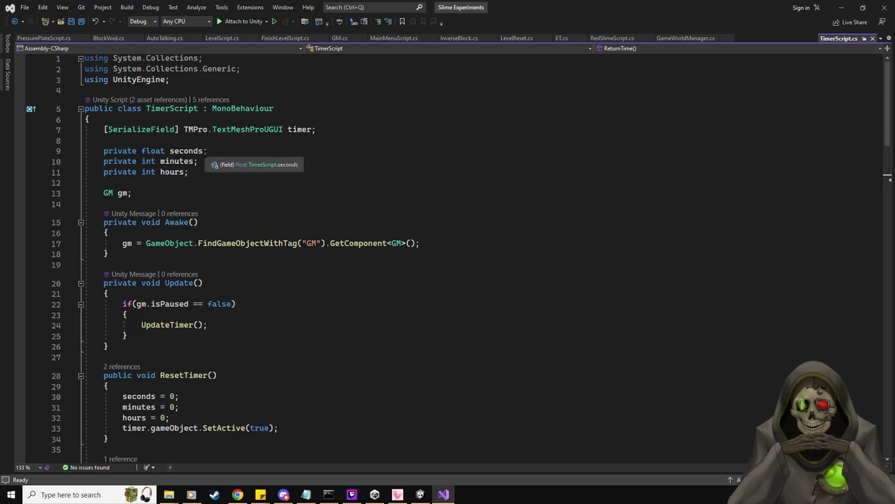
click(202, 151)
text(= 0)
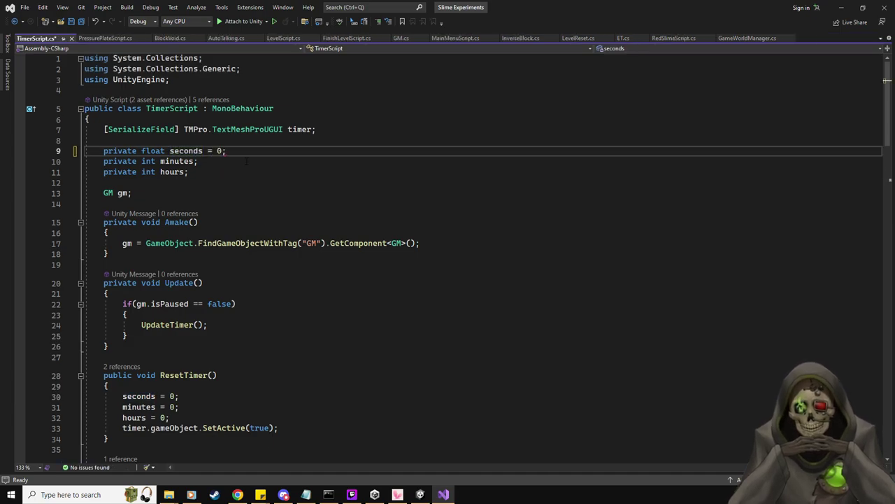
click(193, 162)
text(= 0)
click(215, 175)
key(Left)
key(Right)
key(Right)
key(Right)
key(ctrl+s)
scroll(231, 245, down, 12)
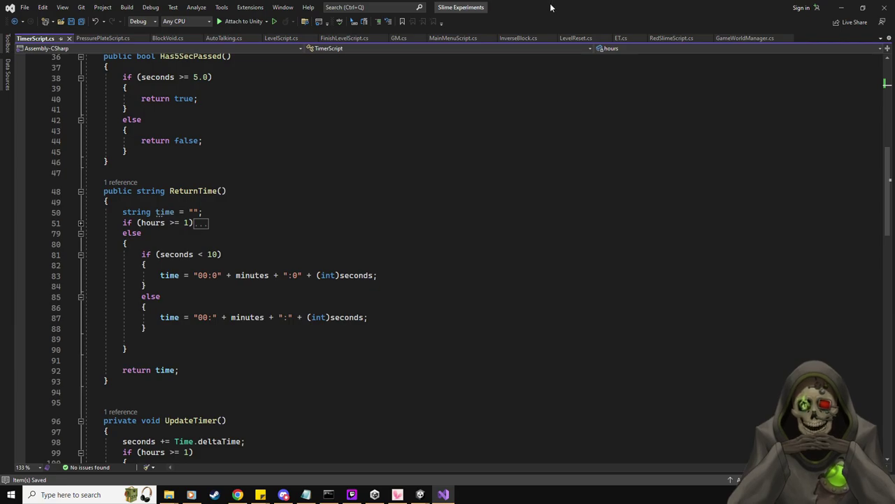
Switch to Unity, run the game, and start a new game from the main menu.
key(alt+Tab)
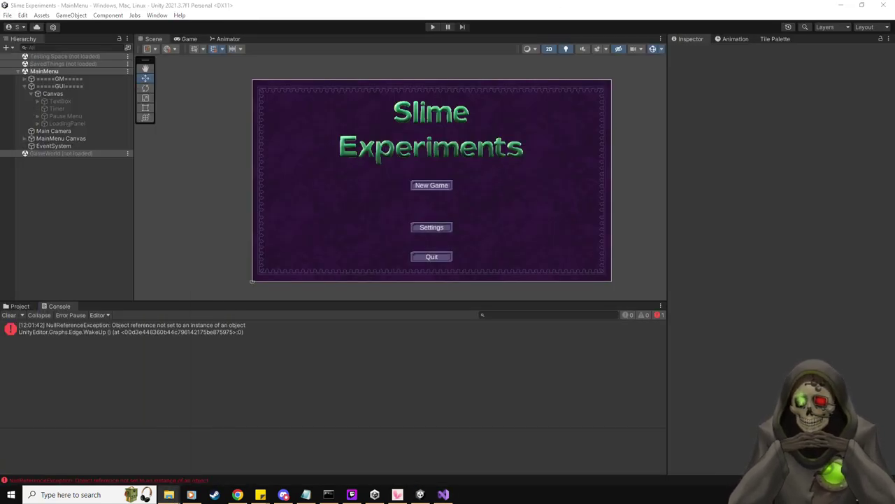
click(430, 25)
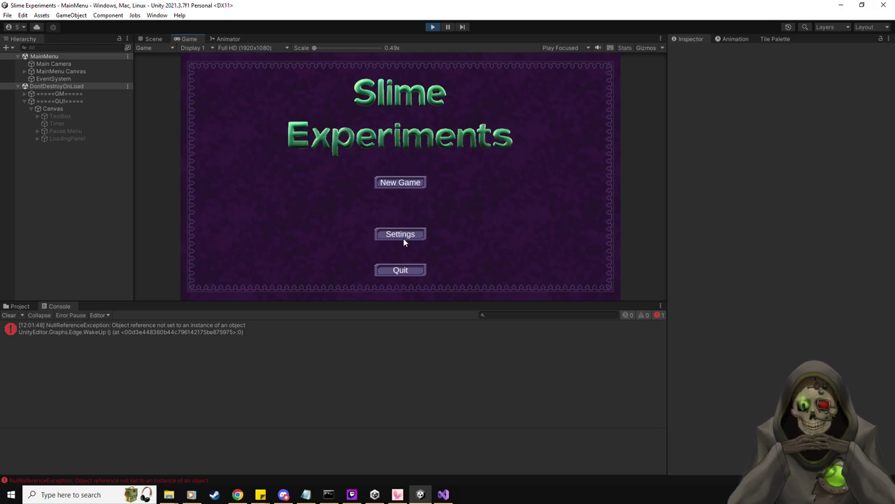
click(405, 183)
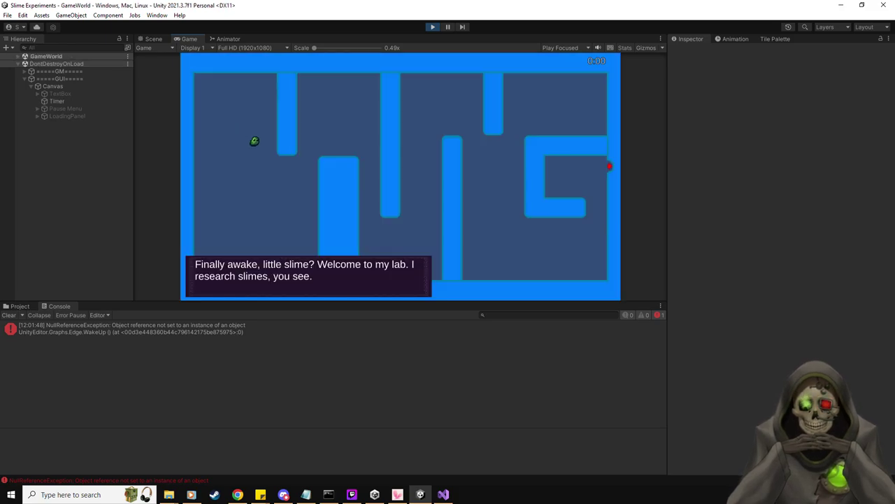
Guide the slime around the first level's walls to the red exit to record a new completion time.
key(Down)
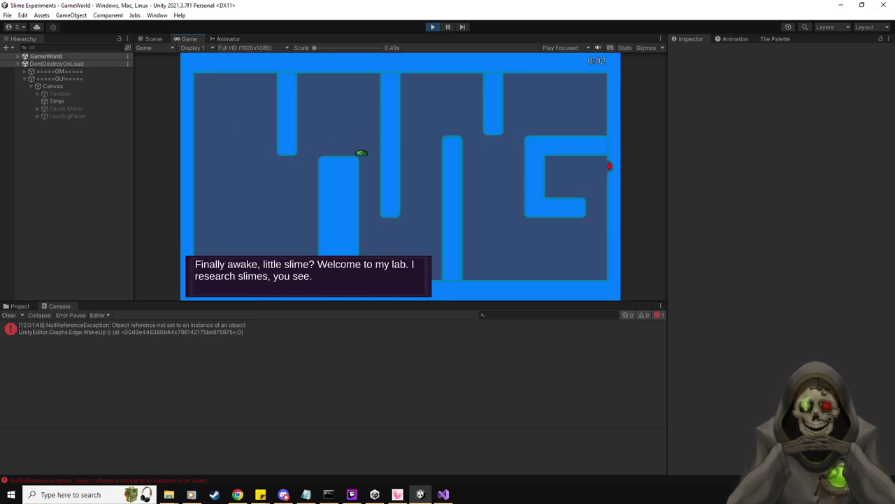
key(Up)
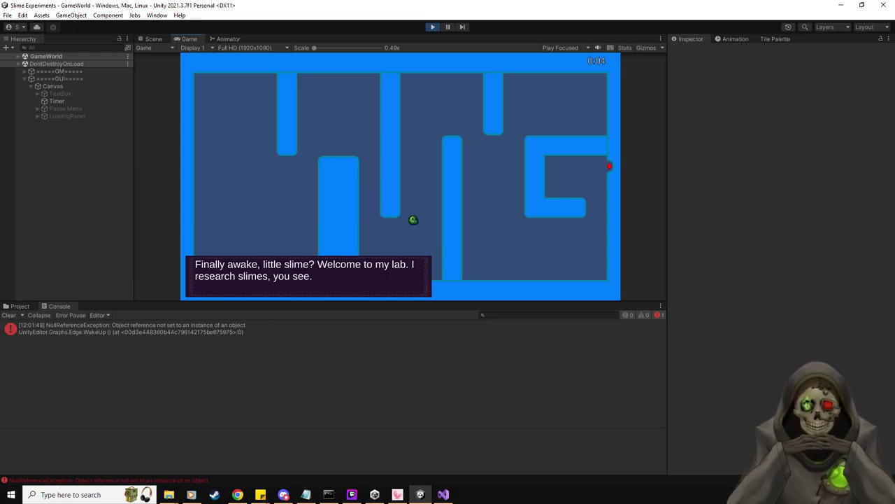
key(Down)
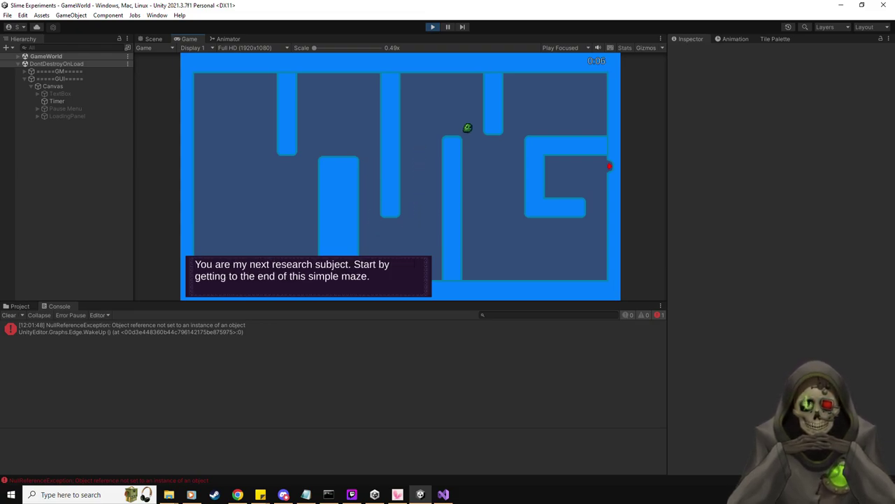
key(Right)
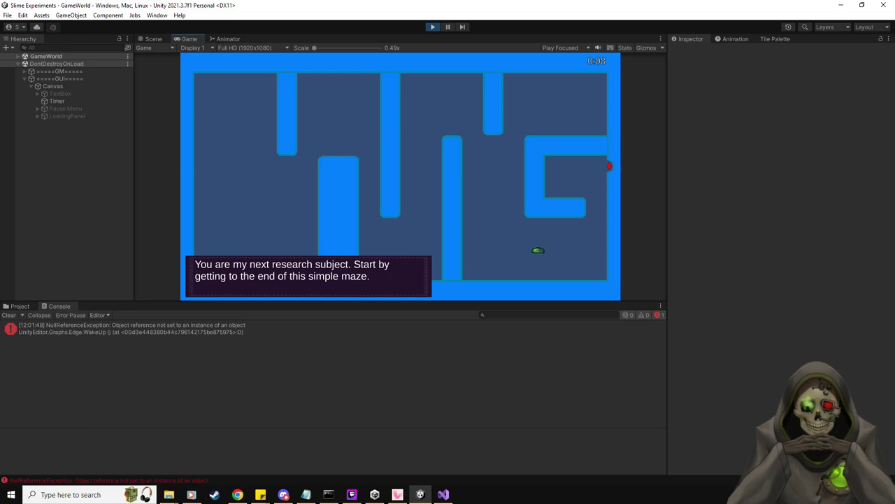
key(Up)
key(Up)
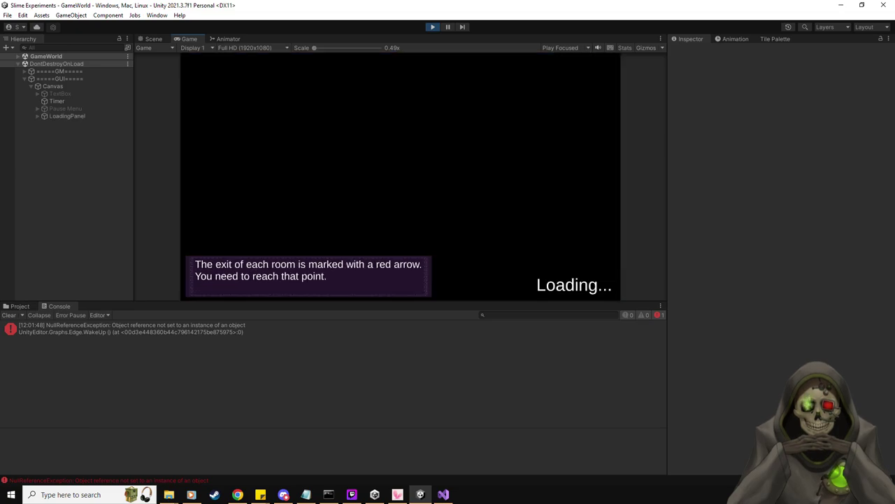
key(Right)
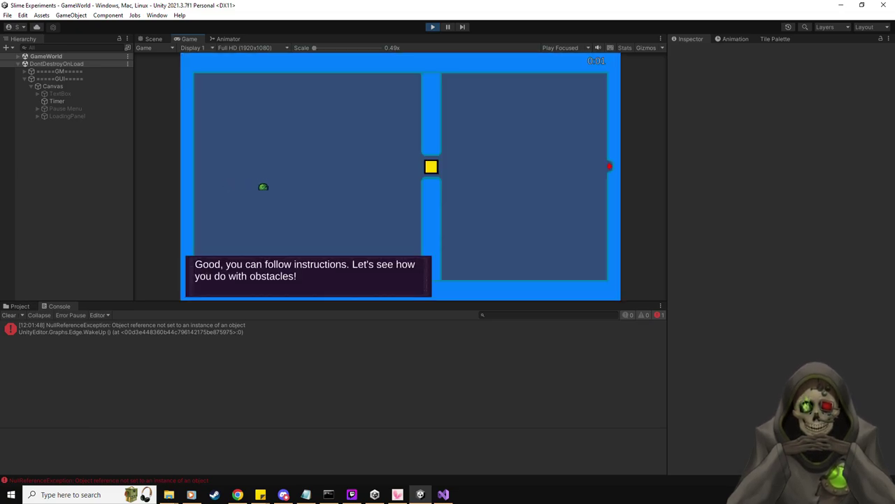
Restart play mode, check the first level's Best Times list in World 1, and stop play mode.
key(Escape)
click(432, 27)
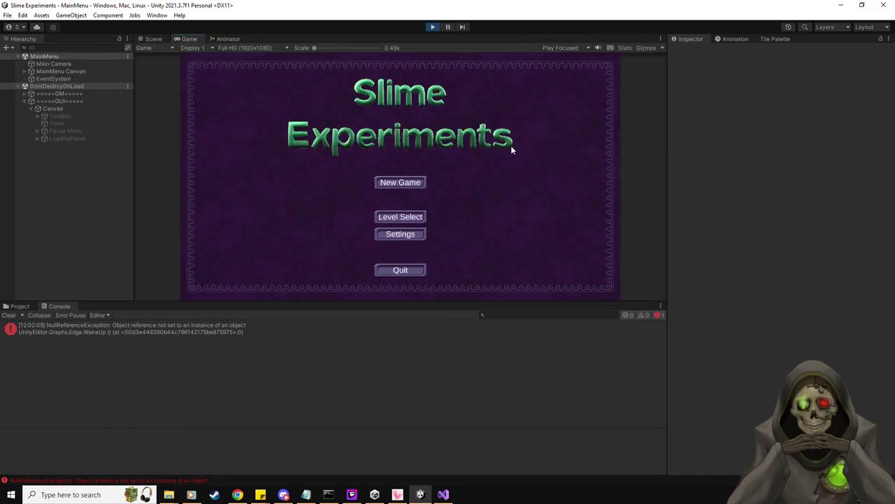
click(416, 218)
click(397, 82)
click(249, 121)
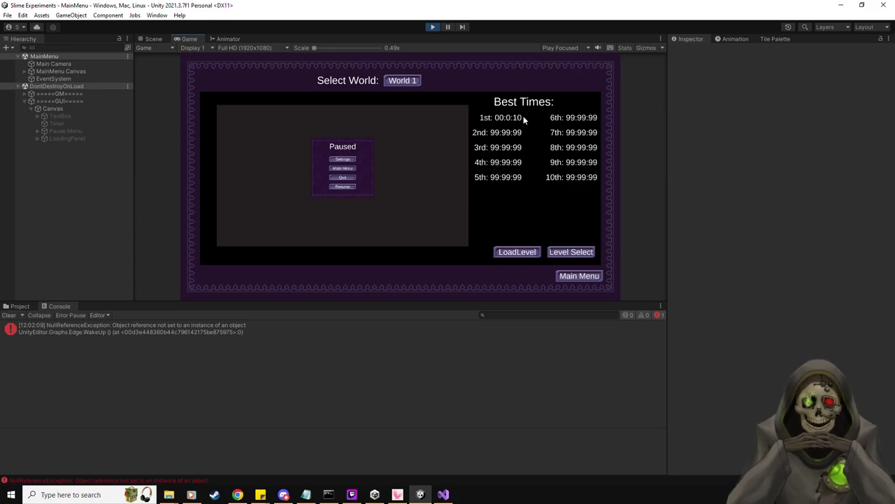
click(434, 27)
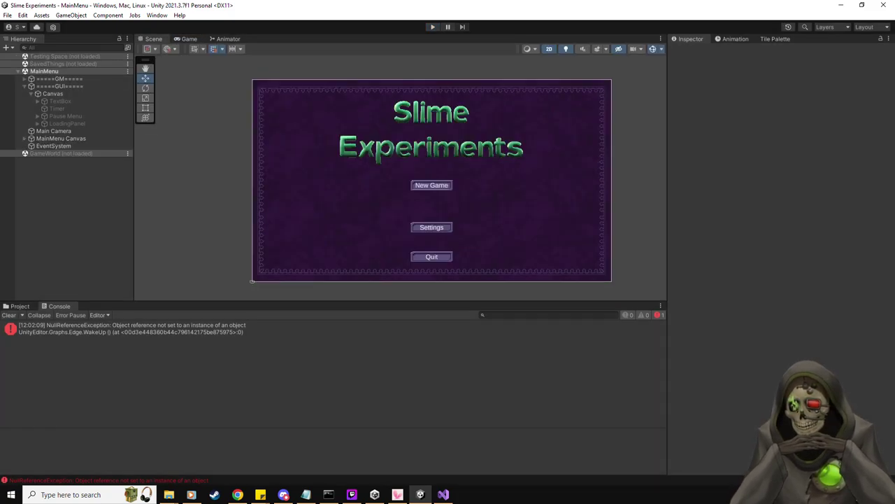
Return to Visual Studio, check the under-one-hour time assignment in ReturnTime(), and expand the hours >= 1 block.
key(alt+Tab)
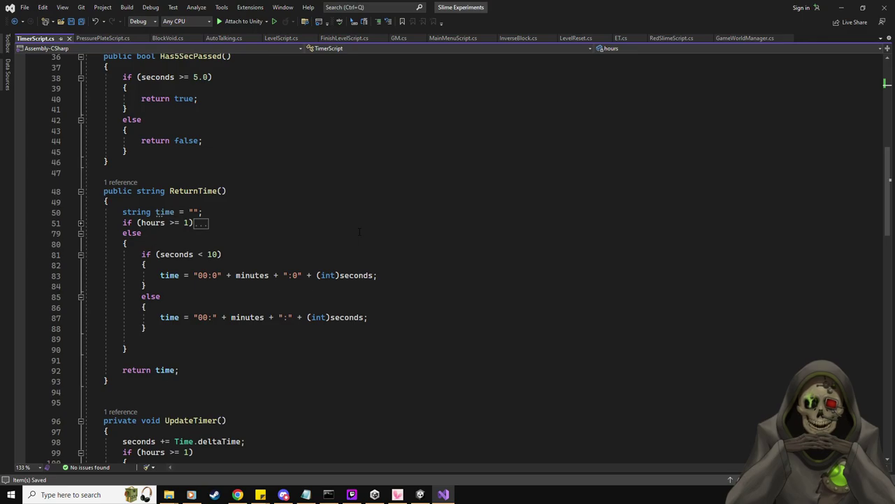
scroll(358, 231, down, 1)
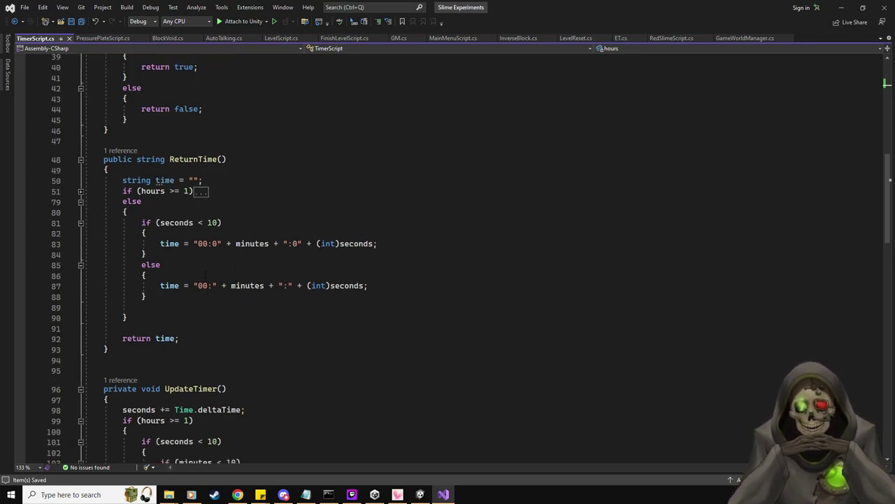
drag(157, 285, 394, 290)
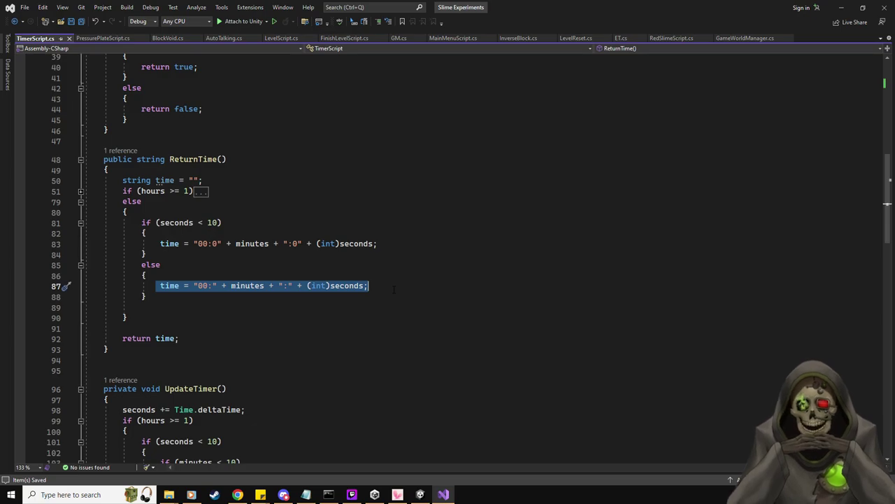
click(393, 289)
click(79, 191)
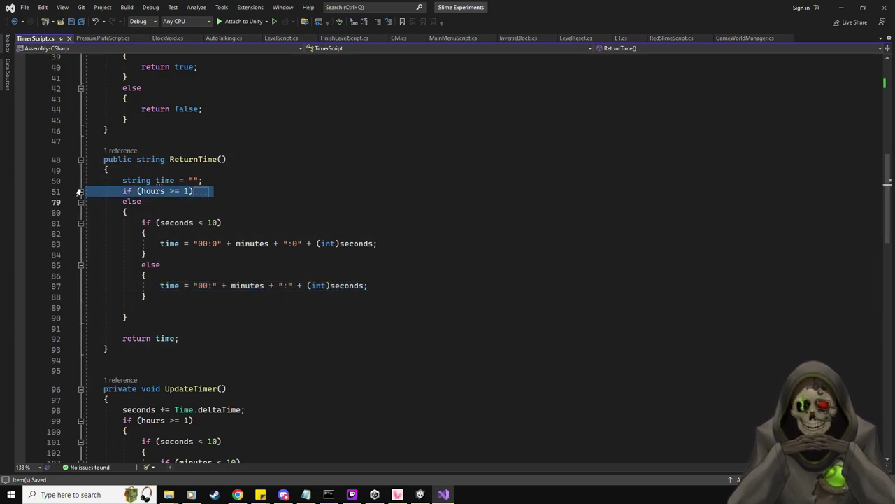
click(81, 191)
click(221, 316)
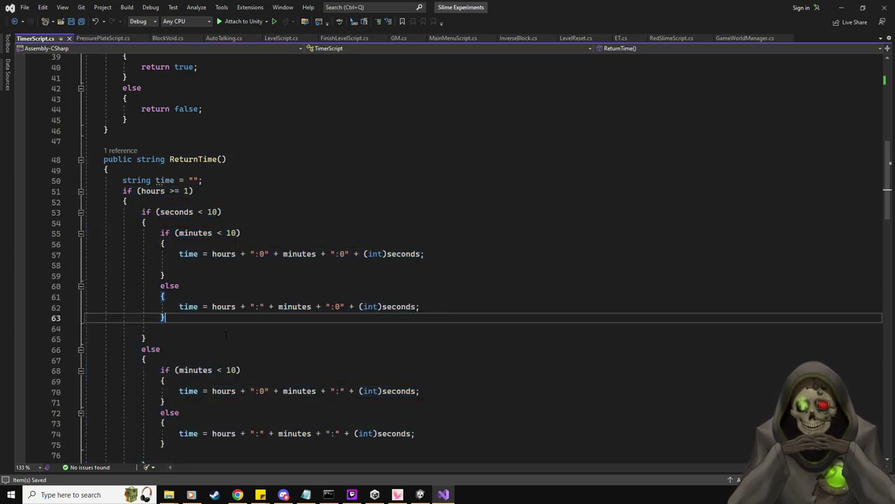
Compare the zero padding of minutes and seconds across the hours >= 1 and else branches of ReturnTime().
scroll(221, 320, down, 3)
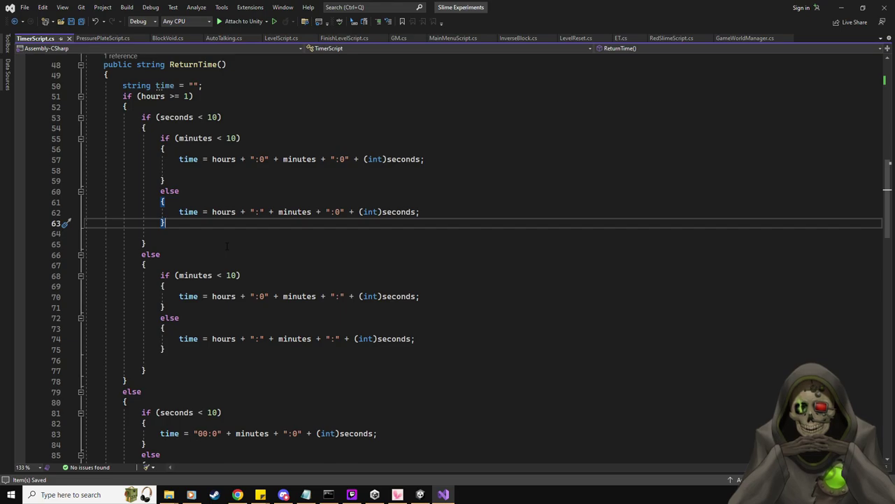
scroll(227, 245, down, 6)
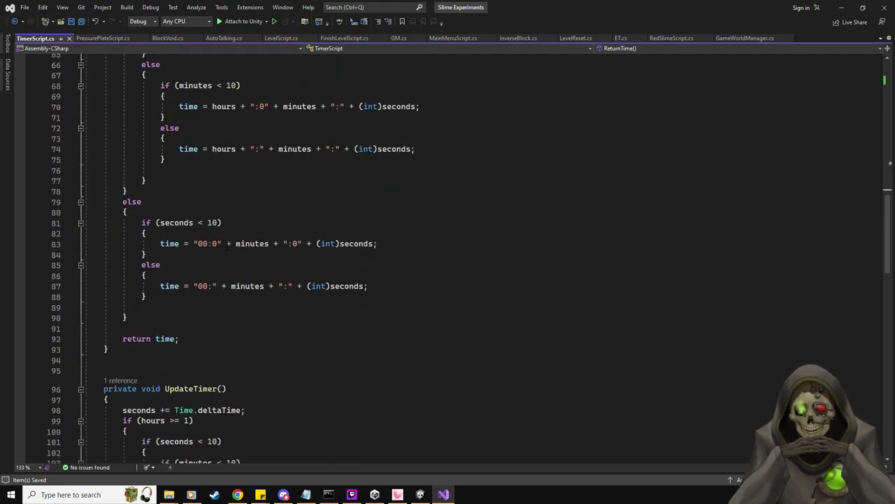
scroll(227, 244, down, 3)
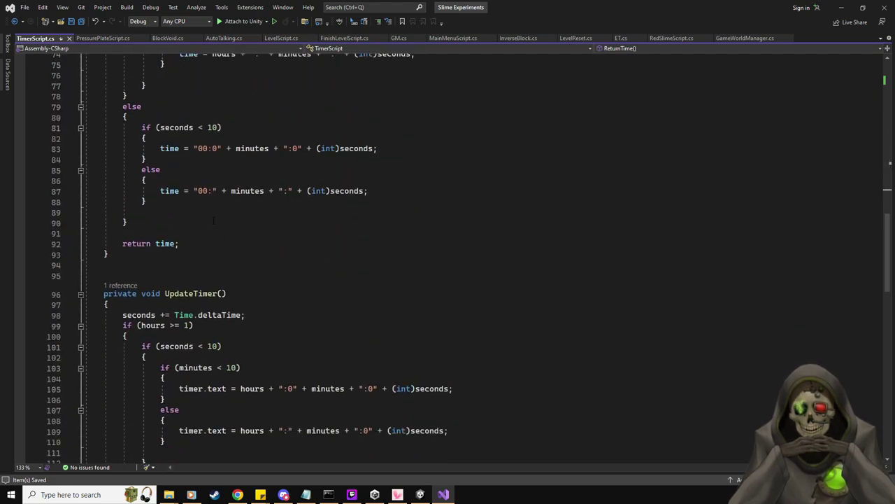
scroll(213, 220, up, 8)
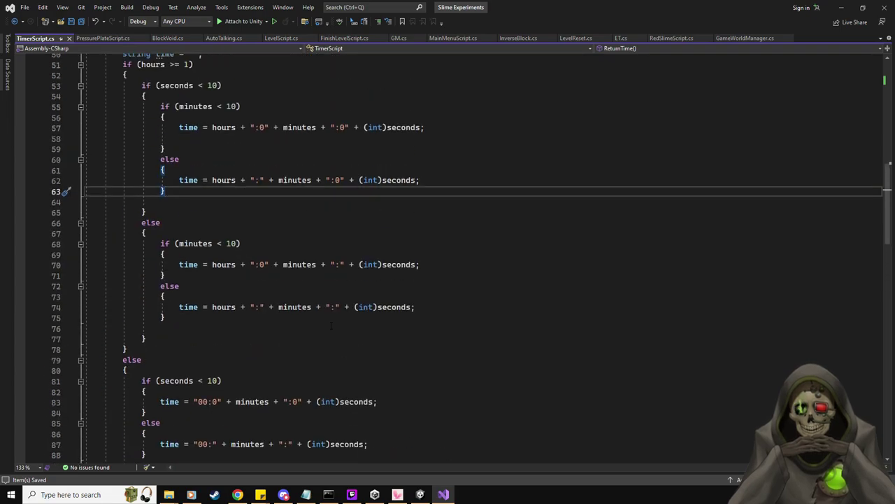
scroll(331, 325, down, 3)
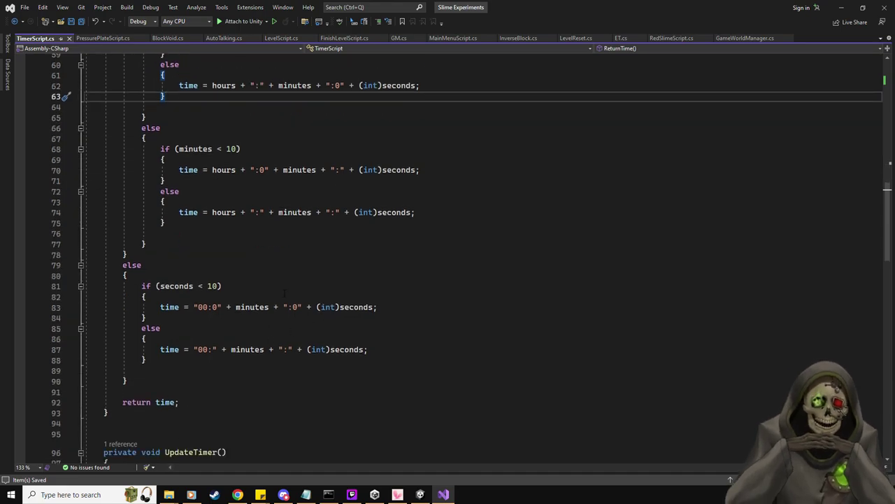
Copy the minutes < 10 if/else block from the hours >= 1 section's seconds else branch in ReturnTime().
scroll(285, 292, up, 3)
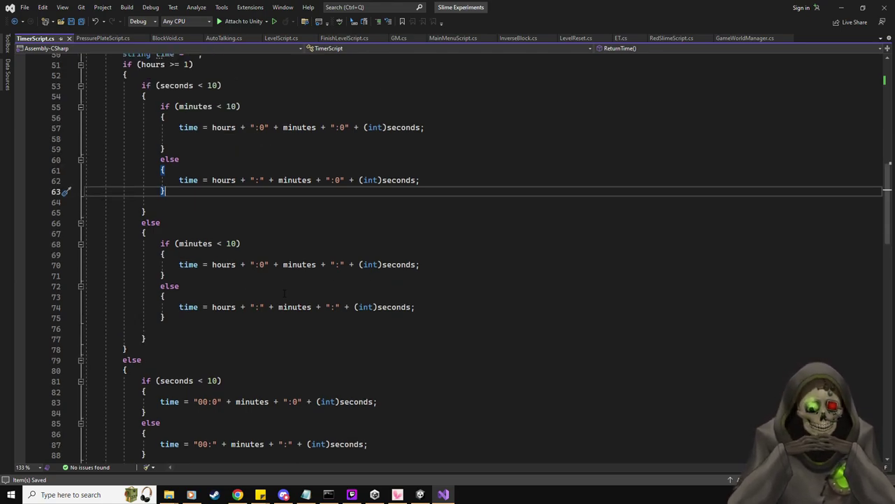
scroll(284, 293, up, 1)
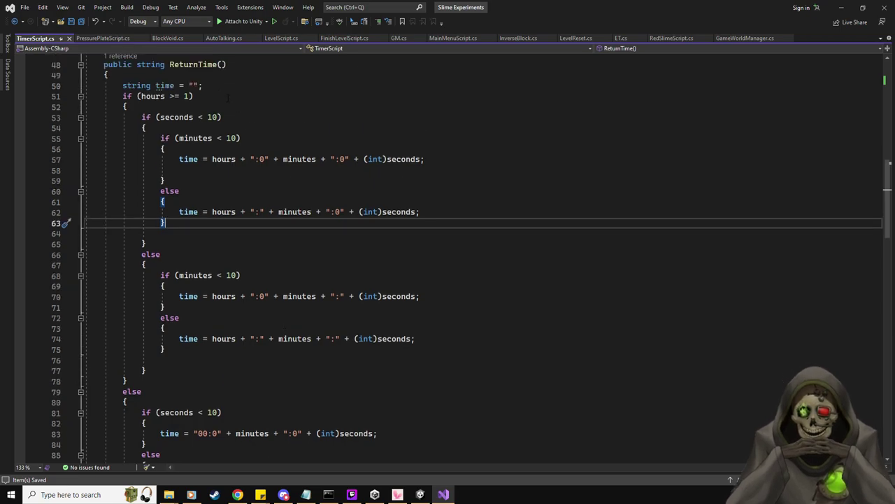
click(212, 97)
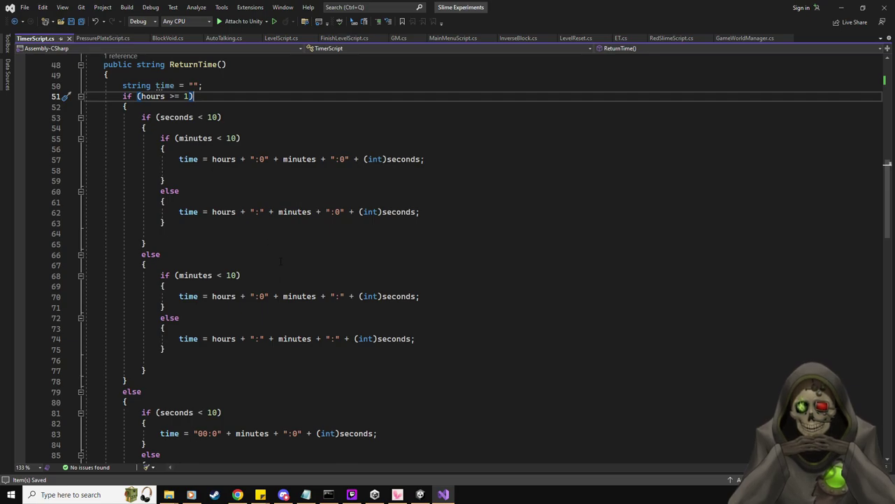
scroll(281, 262, down, 4)
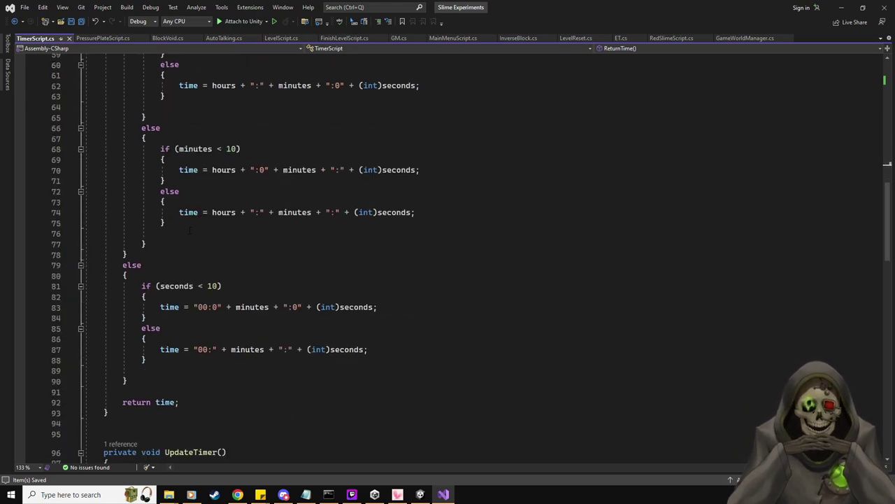
scroll(239, 227, up, 1)
scroll(194, 234, up, 1)
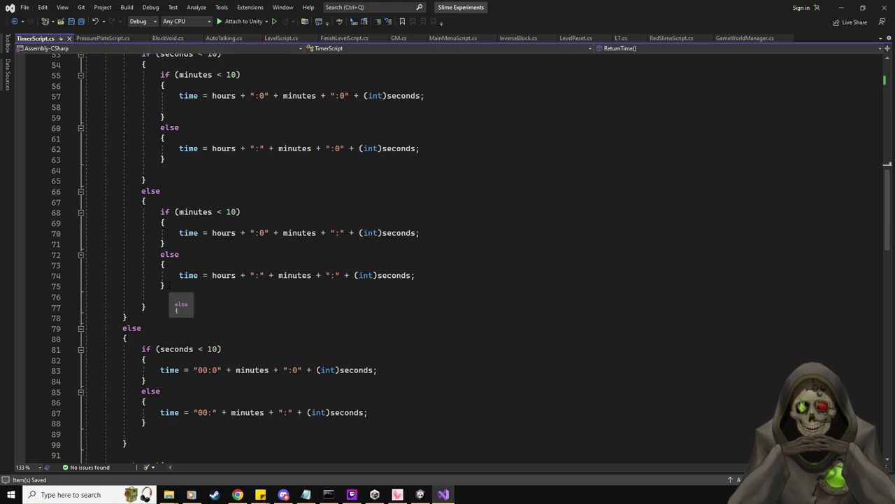
drag(165, 286, 160, 212)
key(ctrl+c)
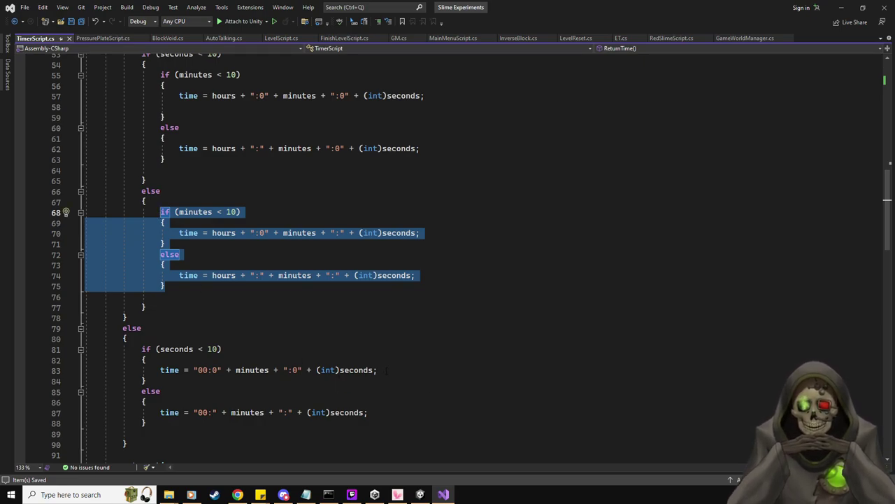
Compare the under-one-hour seconds < 10 time assignment with the nested minutes checks in the hours >= 1 block.
drag(386, 369, 161, 369)
scroll(351, 360, down, 3)
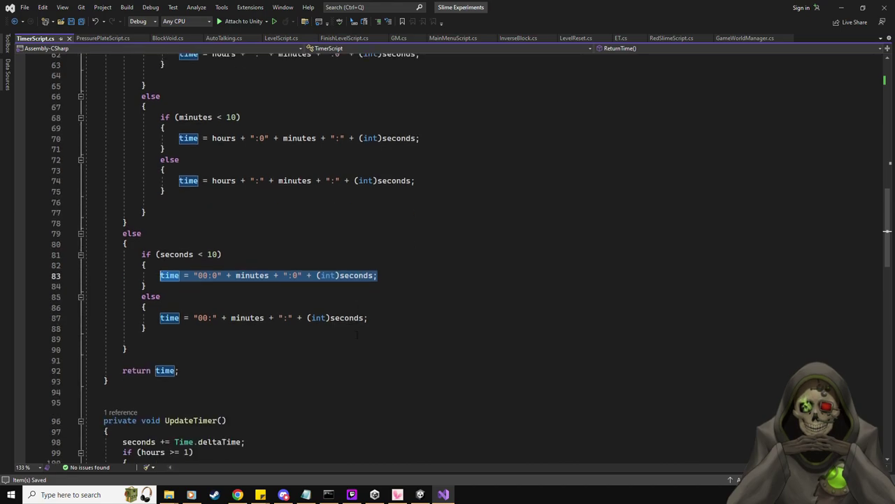
scroll(356, 334, up, 9)
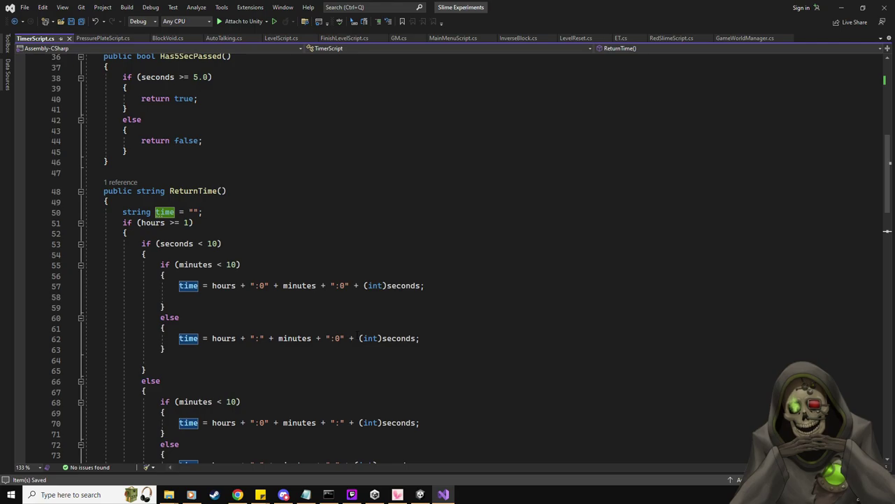
scroll(358, 335, down, 8)
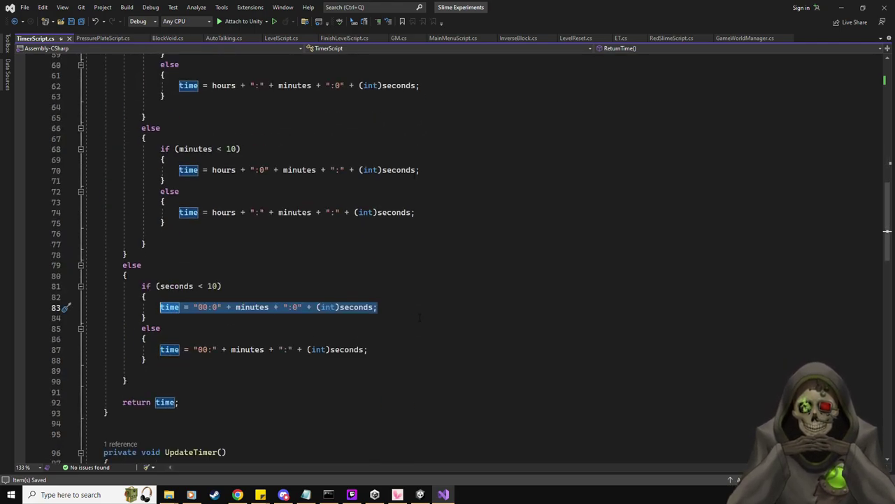
scroll(420, 317, up, 5)
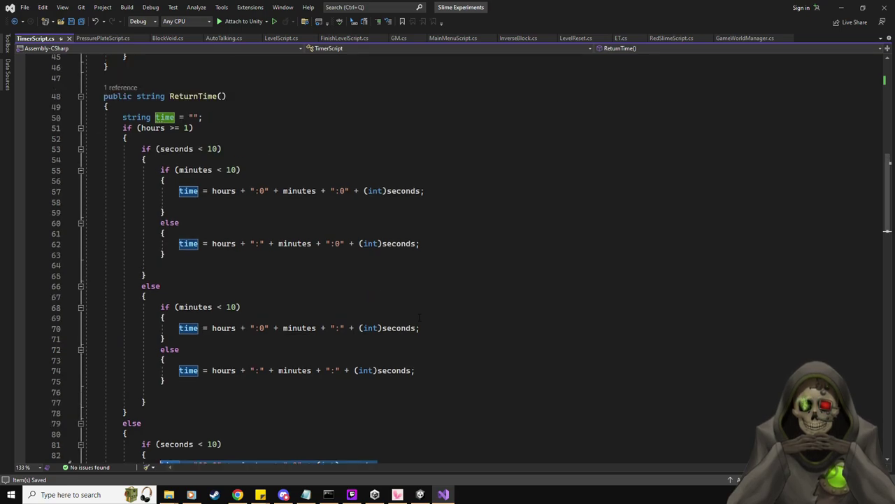
scroll(419, 317, down, 5)
scroll(420, 317, up, 3)
scroll(420, 317, up, 1)
scroll(420, 316, down, 4)
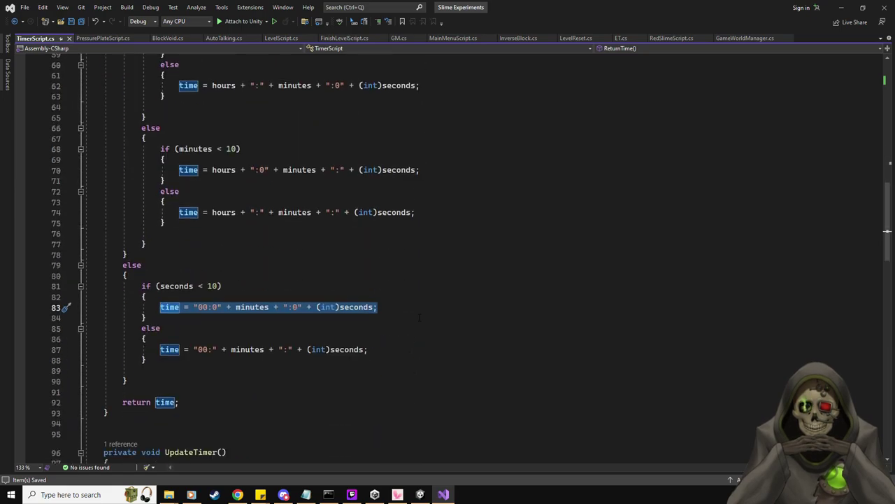
Paste the copied minutes if/else block above the time assignment in the under-one-hour seconds < 10 branch.
click(378, 293)
key(Return)
key(Return)
key(Up)
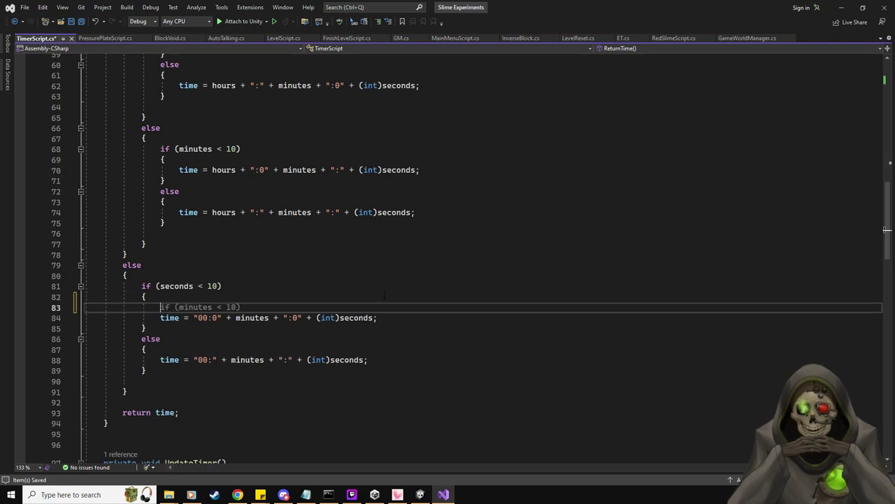
key(ctrl+v)
scroll(384, 295, down, 2)
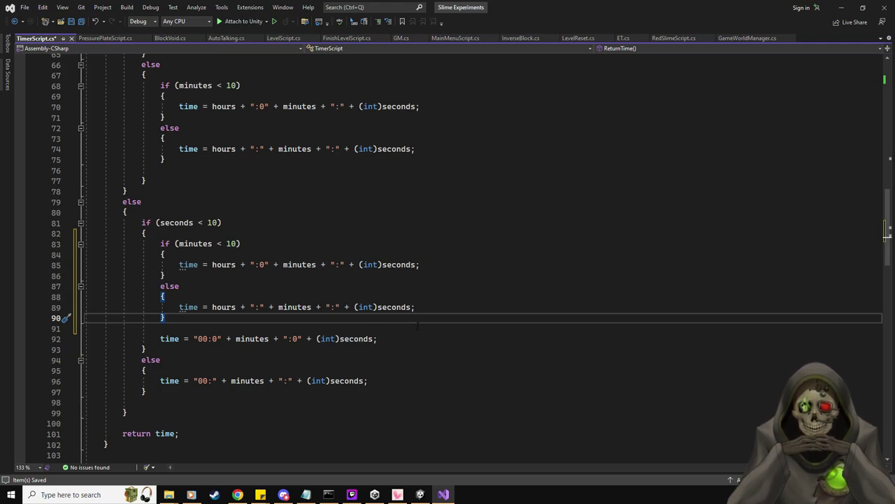
Change the separator before the seconds to ":0" in both assignments of the pasted minutes block.
click(397, 338)
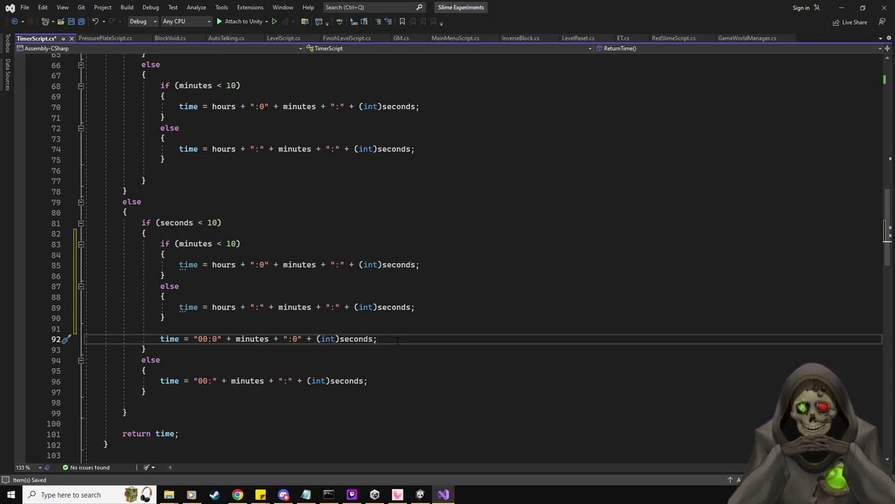
click(341, 266)
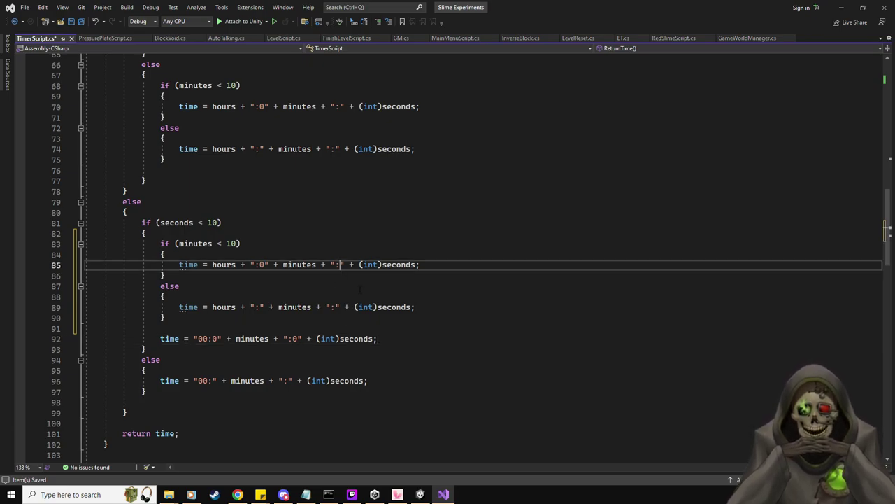
text(0)
click(336, 307)
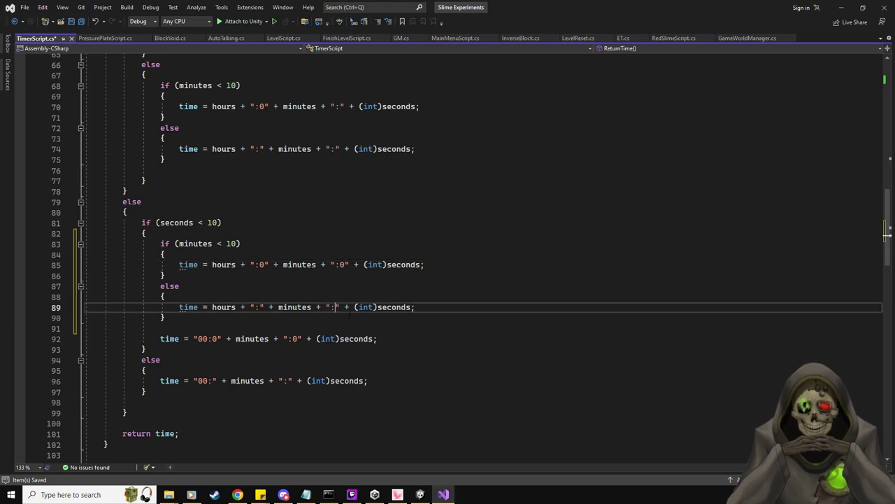
text(0)
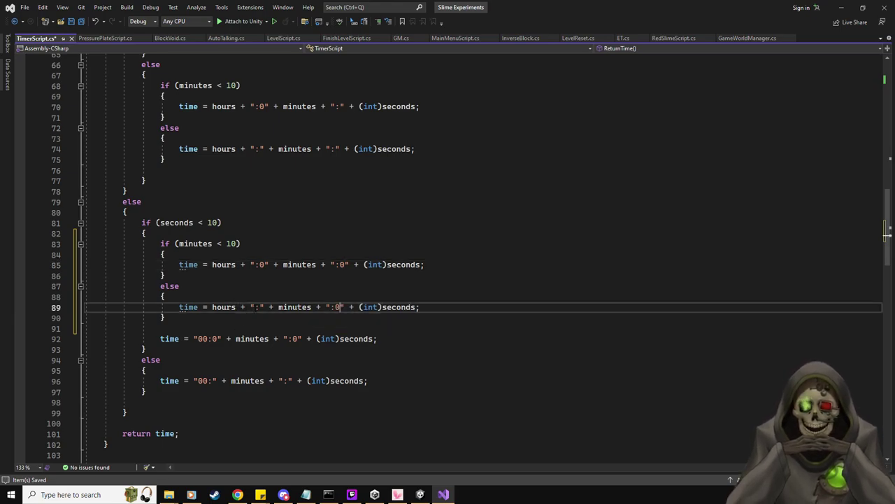
Remove the hours variable from both pasted assignments, starting them with "00:0" for minutes < 10 and "00:" for else.
drag(212, 308, 250, 307)
key(BackSpace)
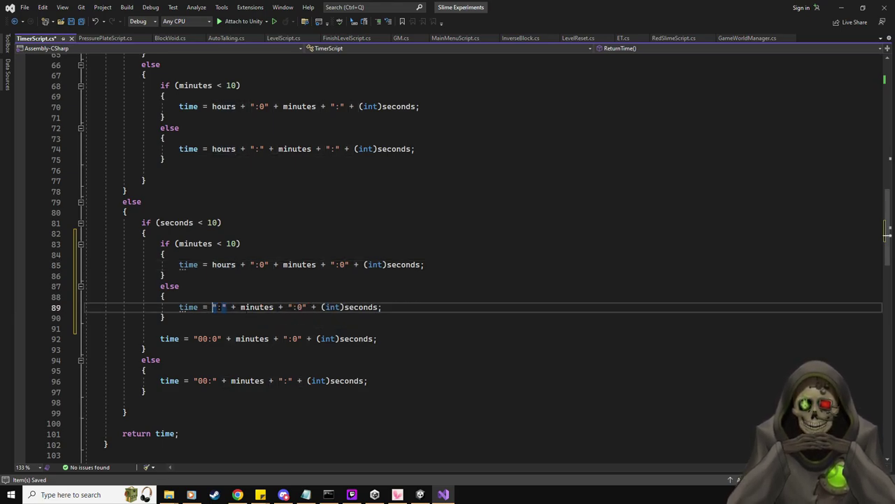
text(00)
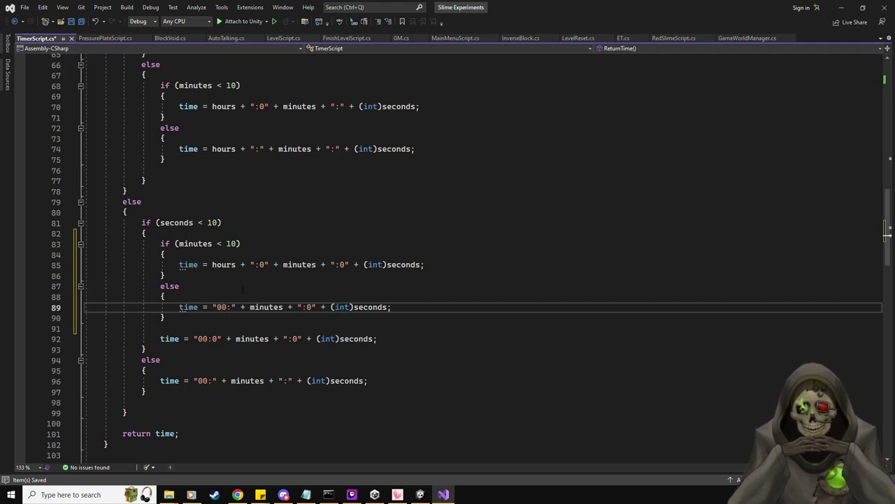
drag(212, 265, 250, 265)
key(BackSpace)
click(216, 264)
text(00)
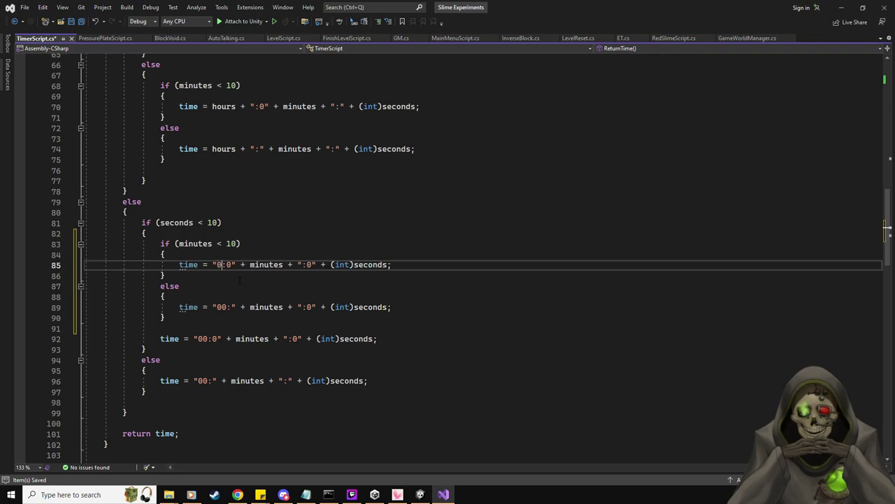
Delete the original time assignment and the blank line left below the new minutes if/else block.
click(386, 341)
key(shift+Home)
key(shift+Home)
key(BackSpace)
key(BackSpace)
key(BackSpace)
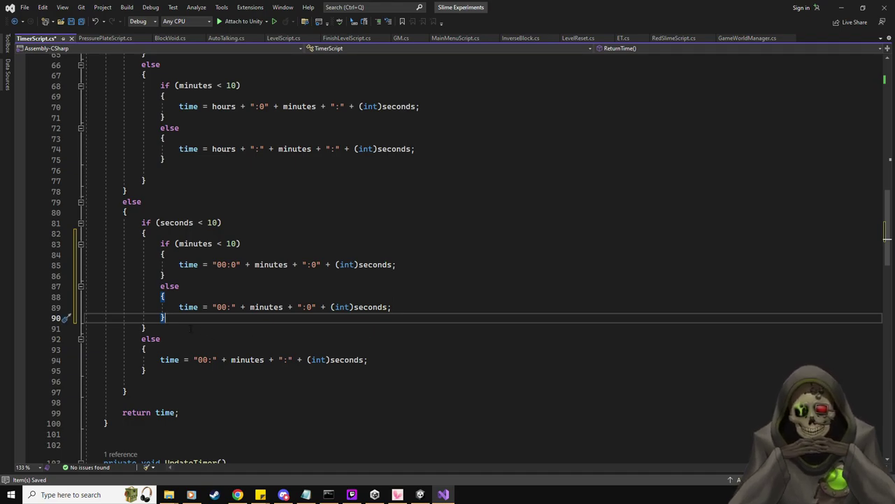
Copy the finished minutes if/else block over the single time assignment in the under-one-hour seconds else branch.
drag(166, 318, 161, 243)
key(ctrl+c)
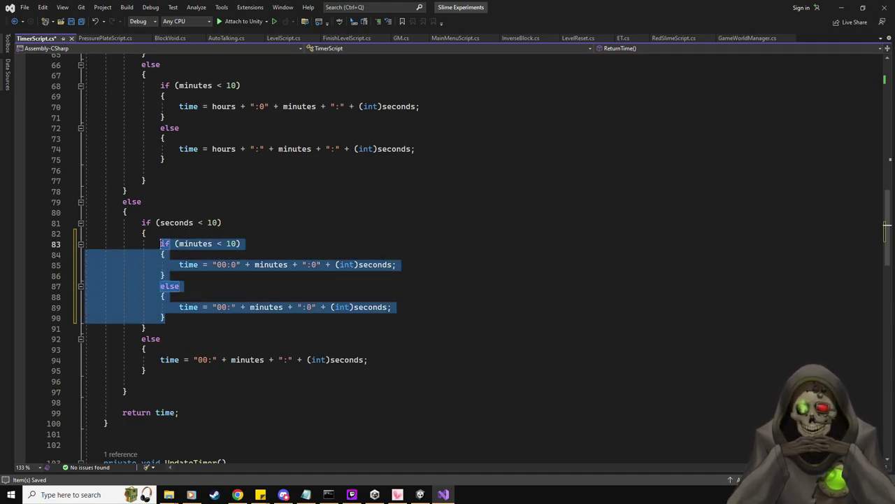
drag(369, 360, 160, 360)
key(ctrl+v)
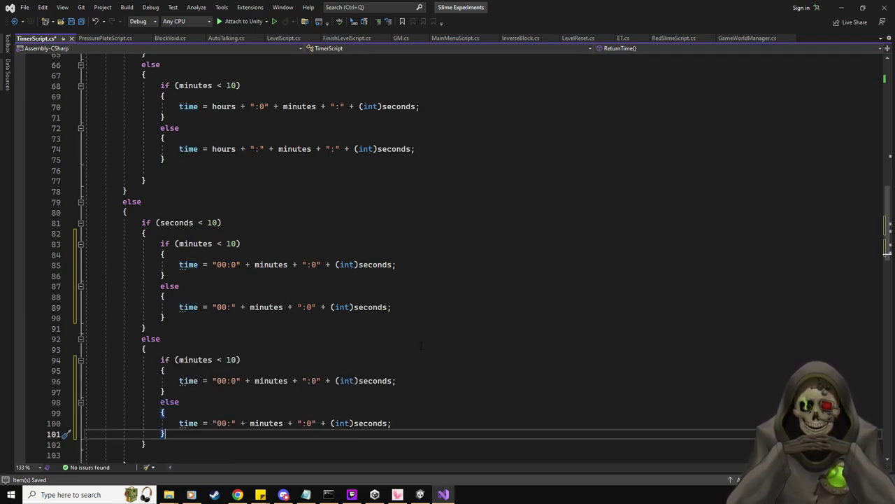
Change the separator before the seconds to ":" in both assignments of the else branch's block and save TimerScript.cs.
click(315, 380)
key(BackSpace)
click(311, 423)
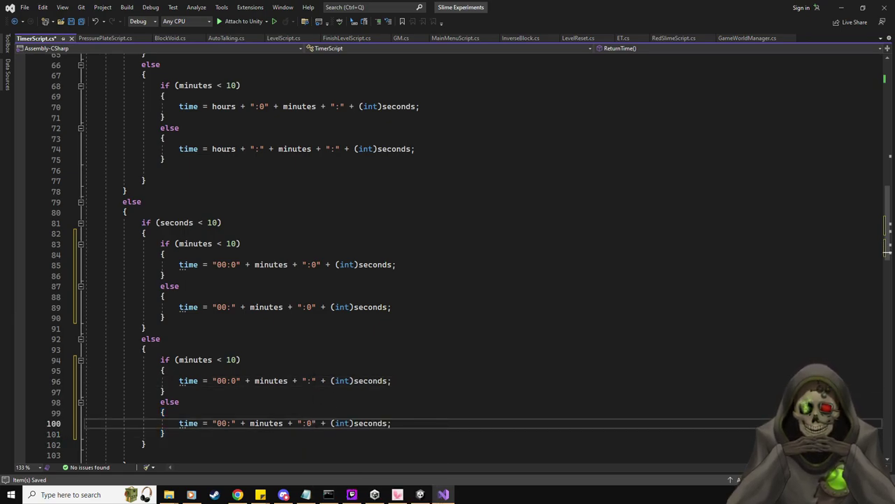
key(BackSpace)
scroll(441, 358, down, 2)
key(ctrl+s)
Switch to Unity, enter play mode and start a new game from the main menu.
key(alt+Tab)
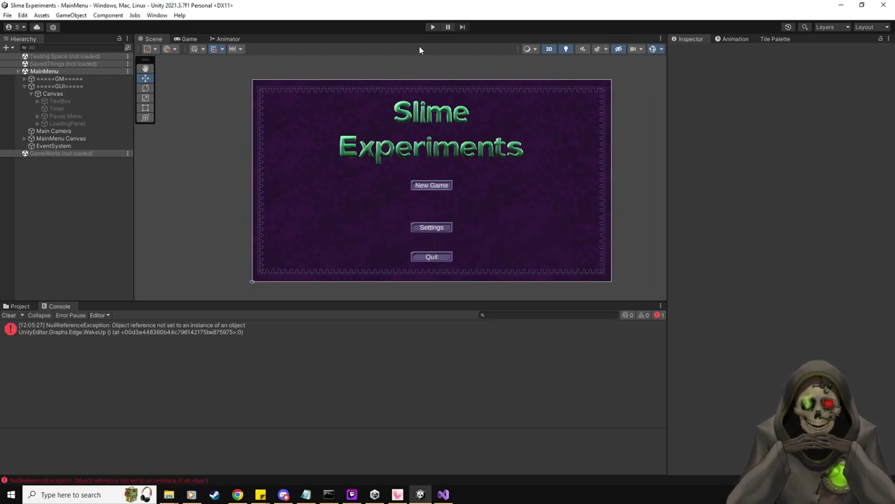
click(432, 27)
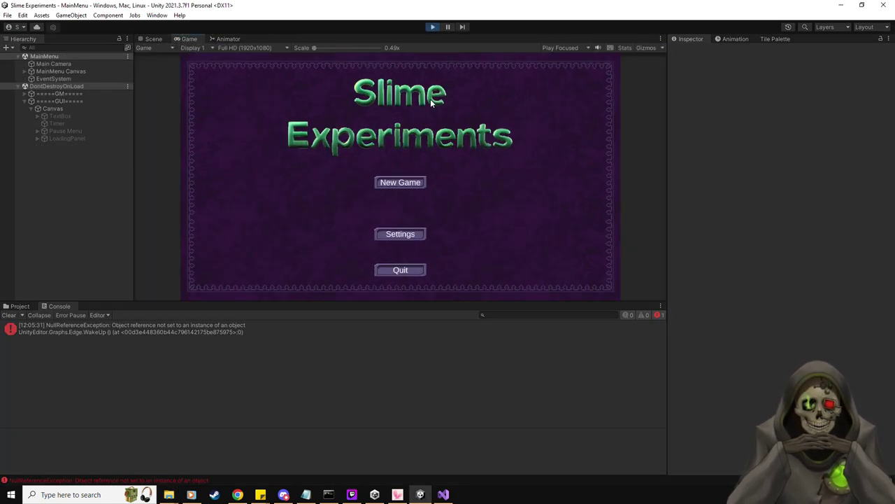
click(393, 184)
Steer the slime around the first level's walls to its exit to record a completion time with the corrected formatting.
key(s)
key(d)
key(w)
key(d)
key(s)
key(s)
key(d)
key(w)
key(w)
key(d)
key(s)
key(s)
key(d)
key(d)
key(w)
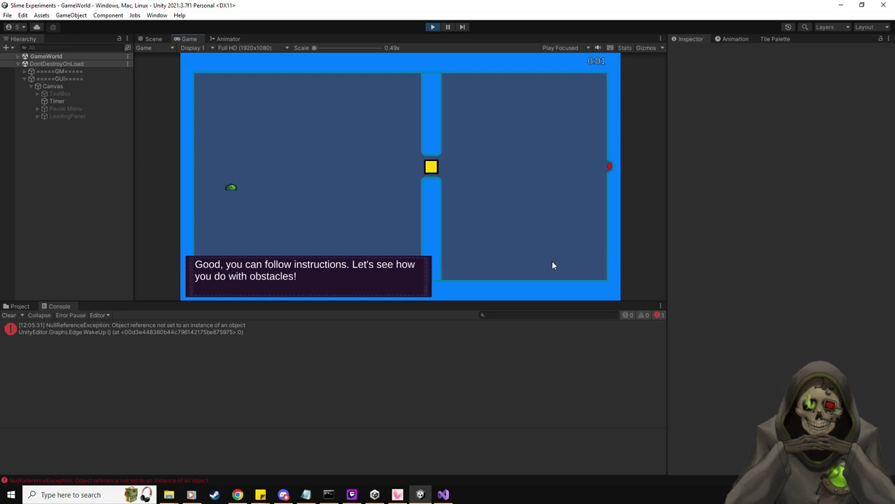
Pause the game, restart play mode, check the first level's Best Times in World 1, and stop play mode.
key(Escape)
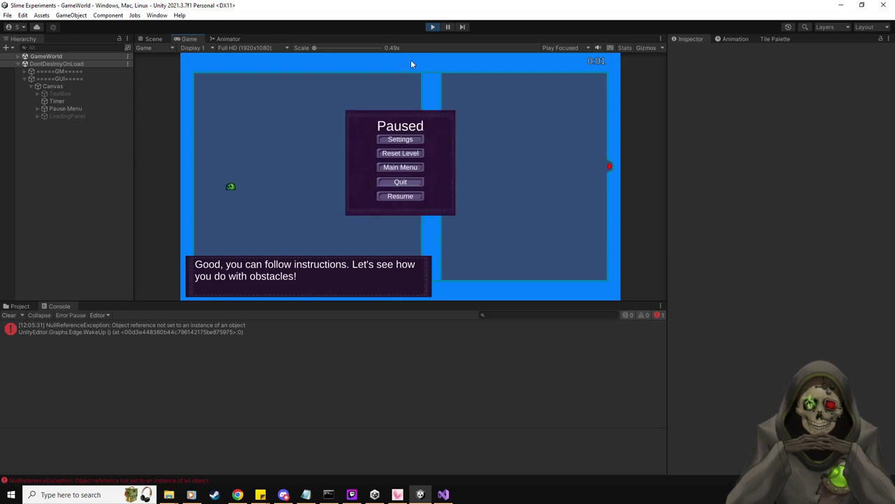
click(433, 26)
click(433, 27)
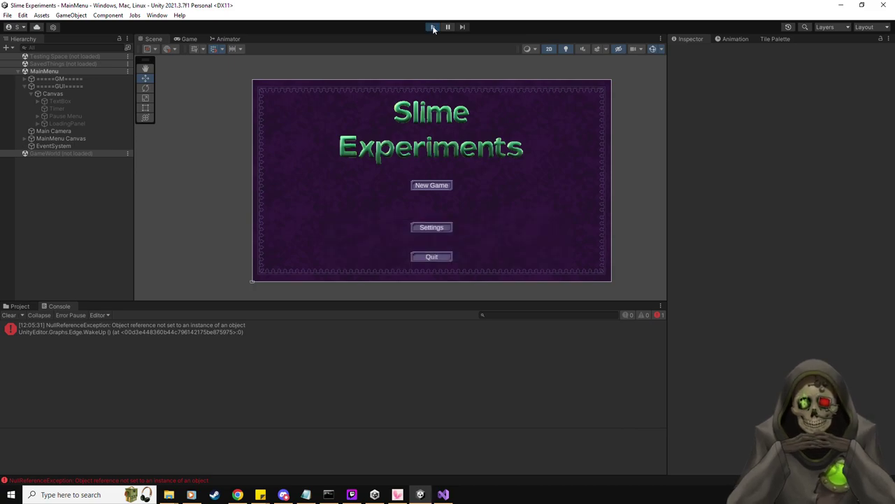
click(417, 219)
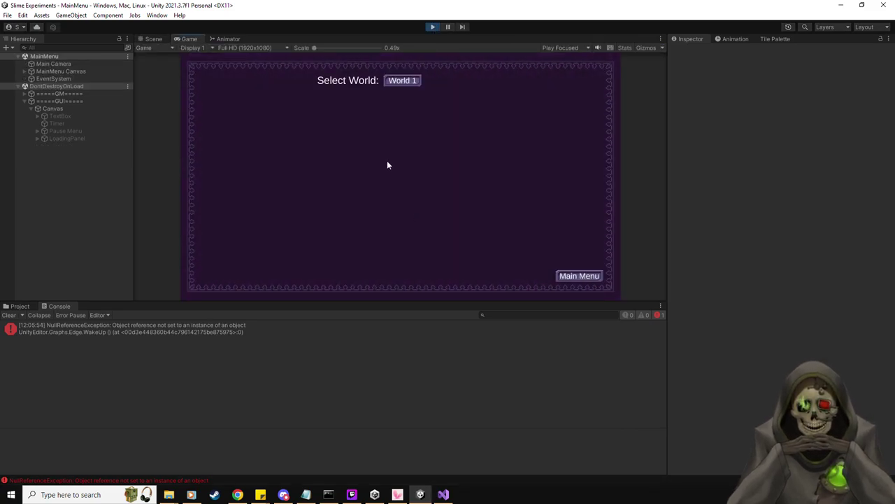
click(249, 121)
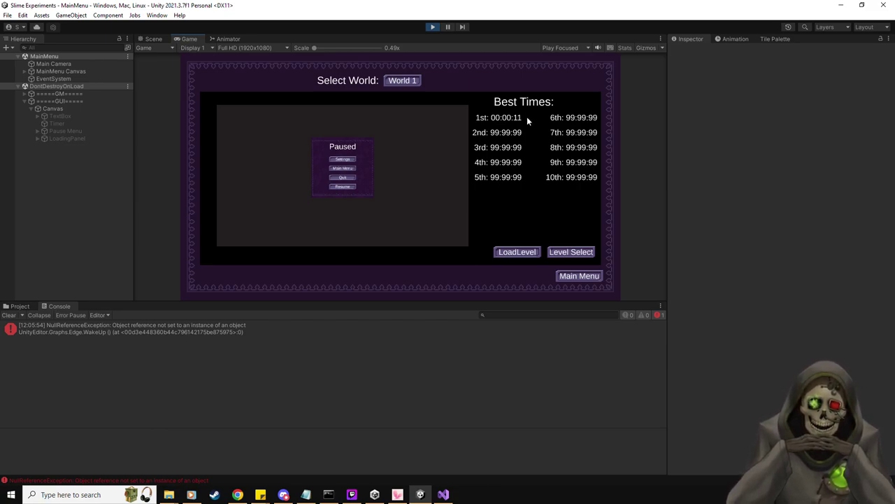
click(431, 27)
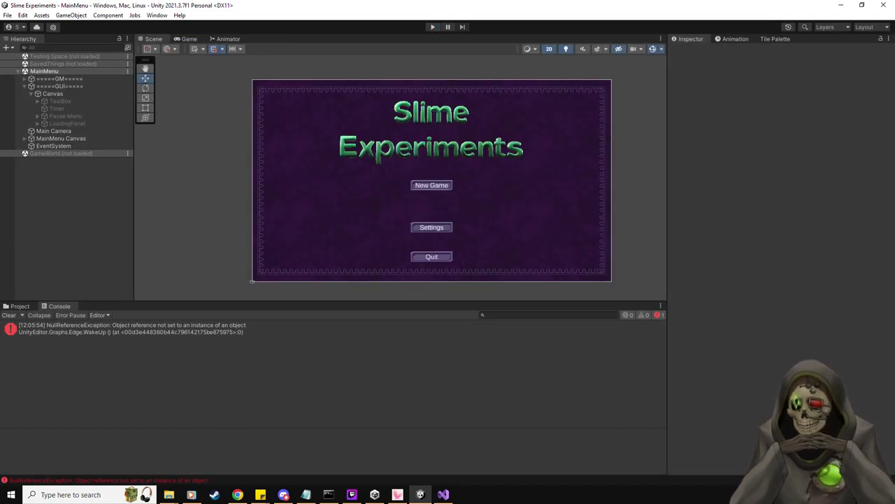
Switch to the Slime Stuff To Do.txt notes in Notepad and delete item 4 about identical level select high scores.
key(alt+Tab)
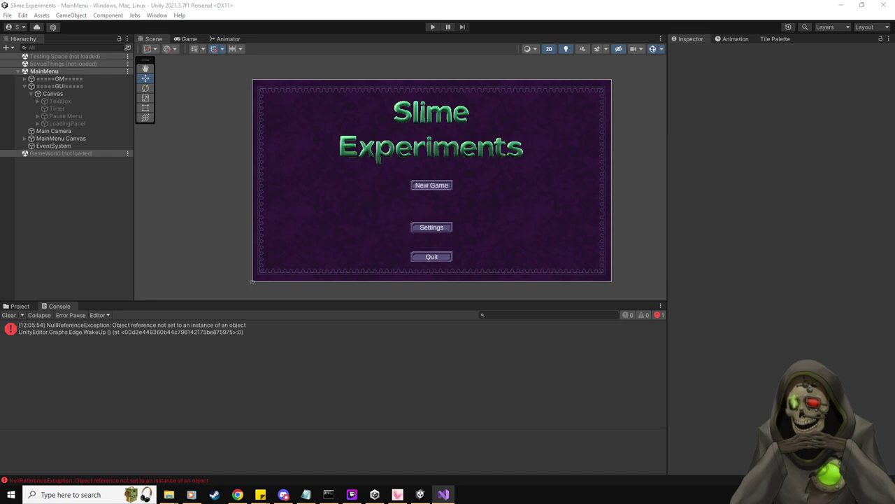
key(alt+Tab)
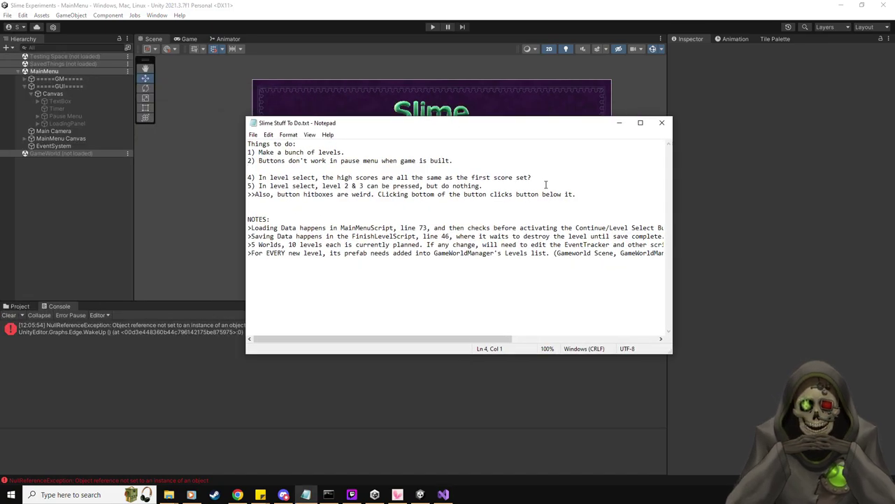
key(shift+Home)
key(BackSpace)
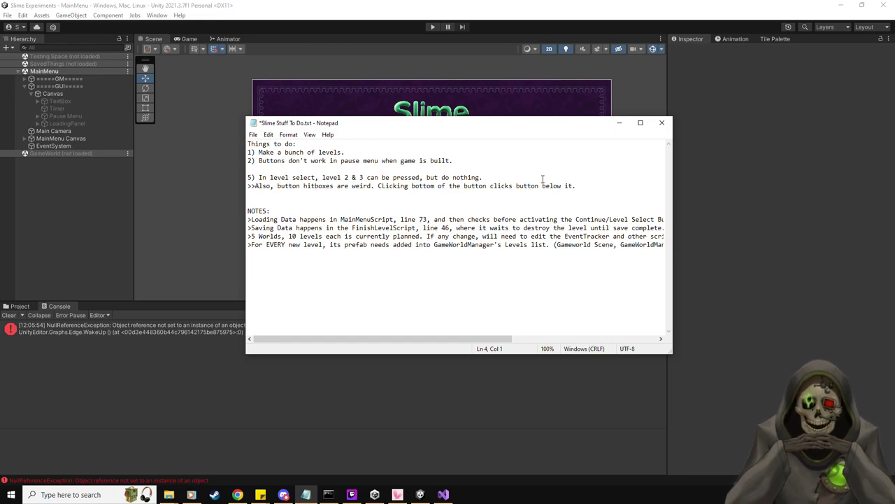
Minimize the notes and move the Pause Menu object below LoadingPanel under the MainMenu scene's Canvas.
drag(489, 126, 0, 105)
key(super+Down)
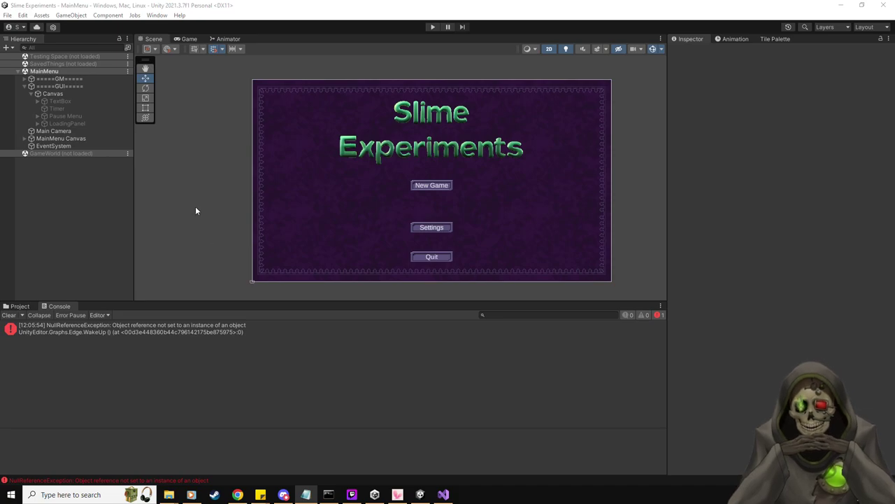
drag(58, 115, 78, 134)
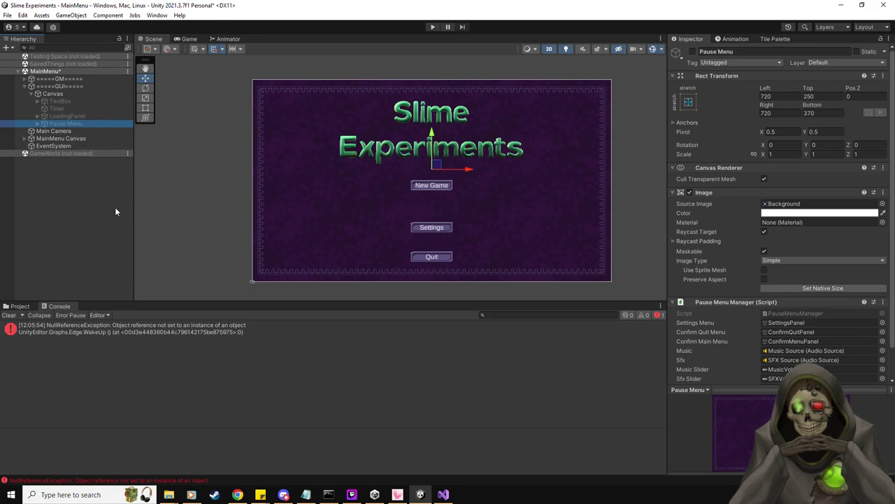
Enter play mode, start a new game and pause the first level to examine the pause menu and its components.
click(434, 27)
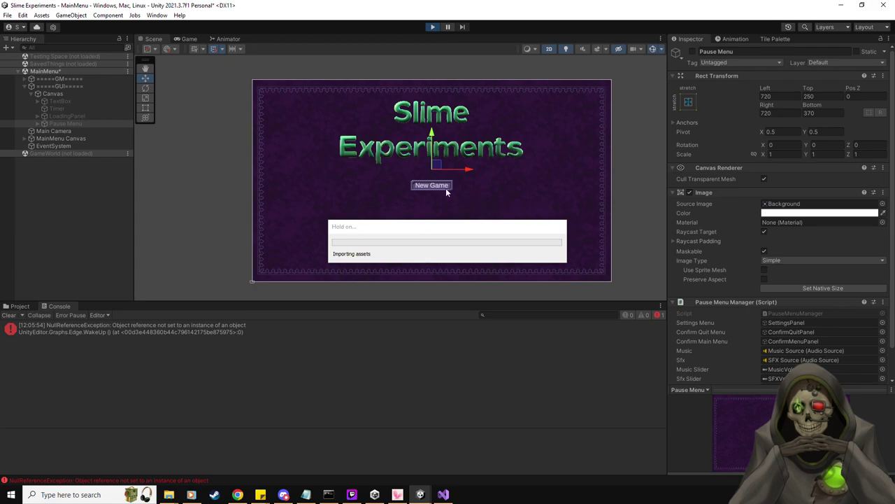
click(400, 182)
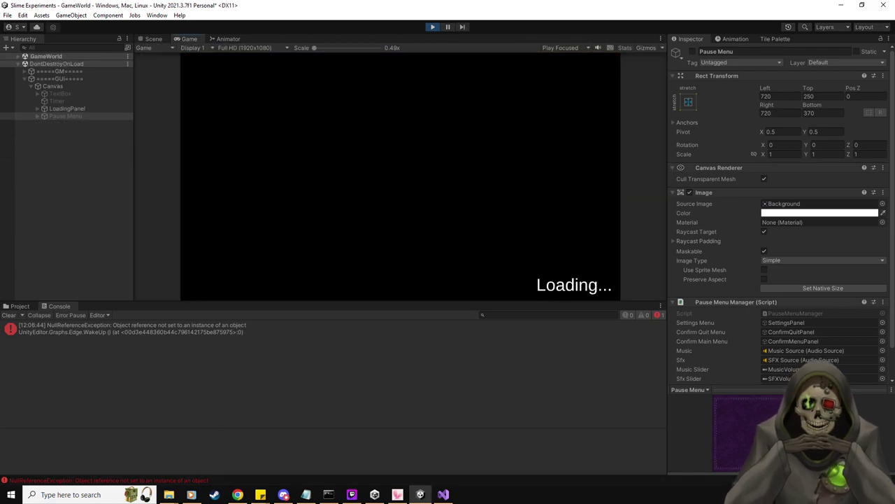
key(Escape)
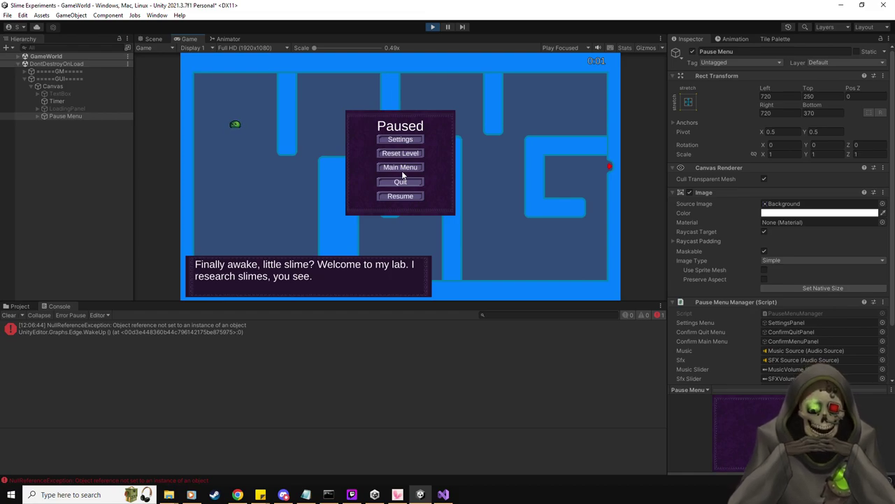
scroll(712, 293, down, 3)
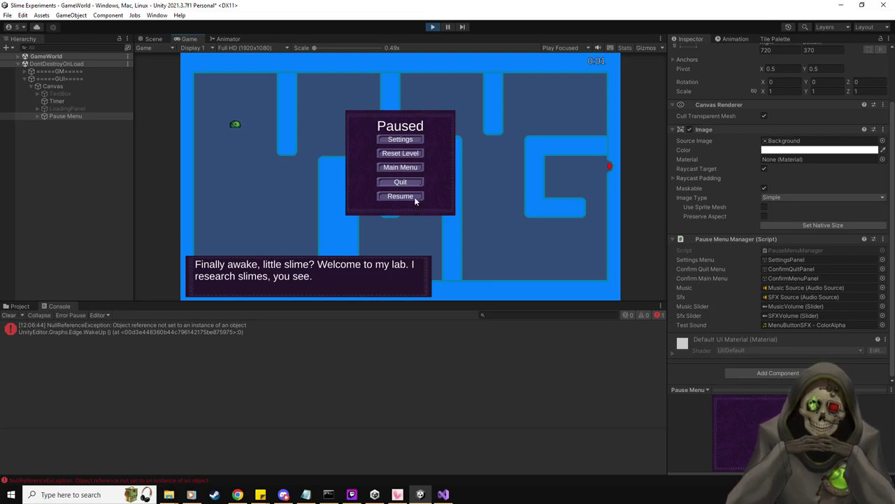
Expand Pause Menu and Other Menus, and switch Other Menus off and back on in the running game.
click(38, 116)
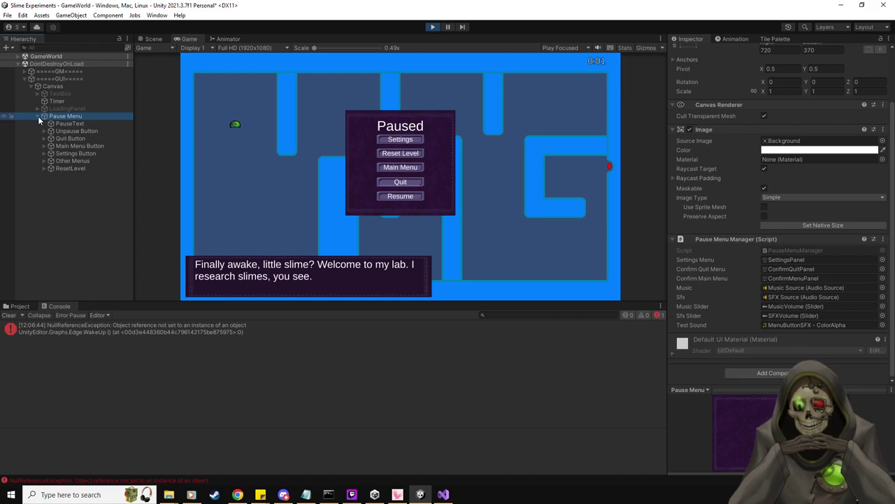
click(45, 161)
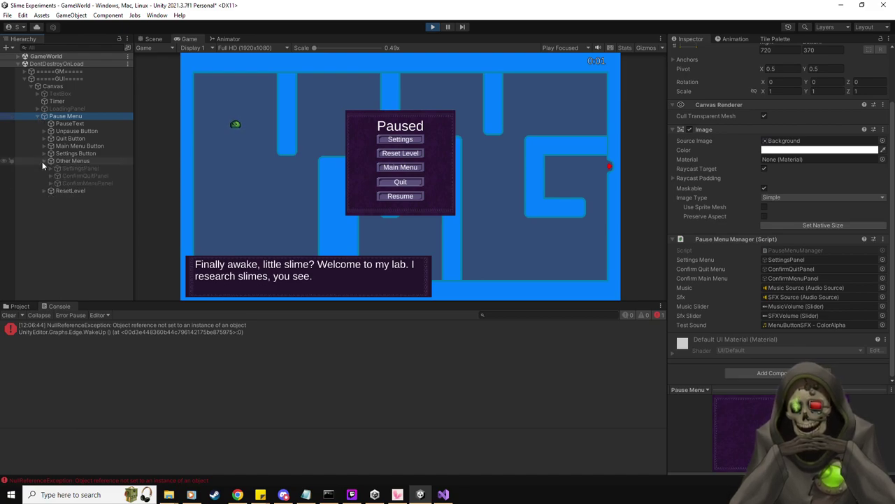
click(55, 162)
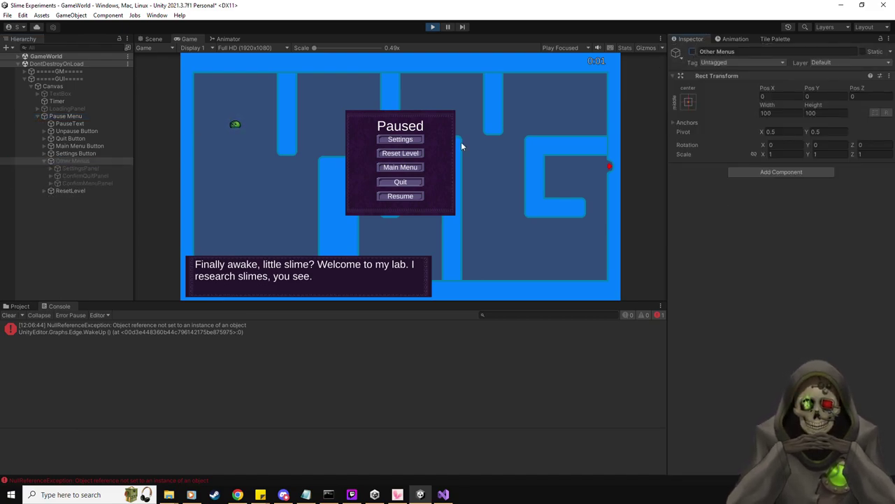
click(692, 51)
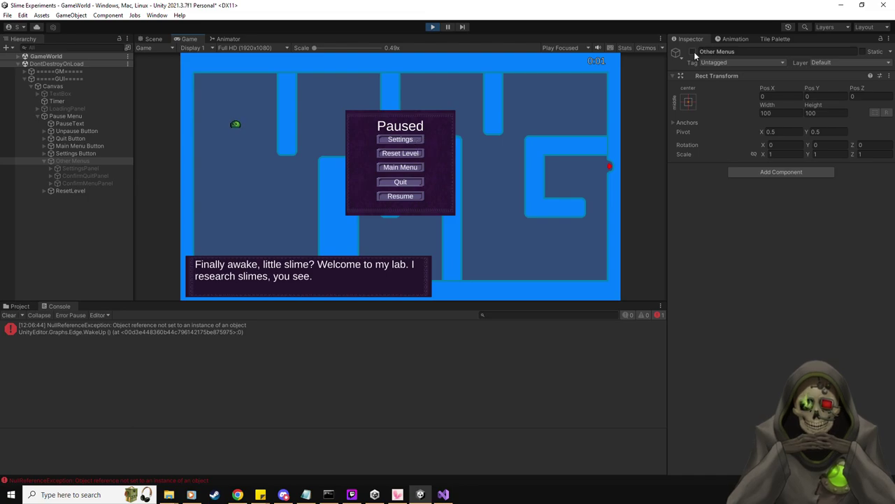
Inspect the ResetLevel button and switch PauseText off and back on to test the pause menu's response.
click(73, 192)
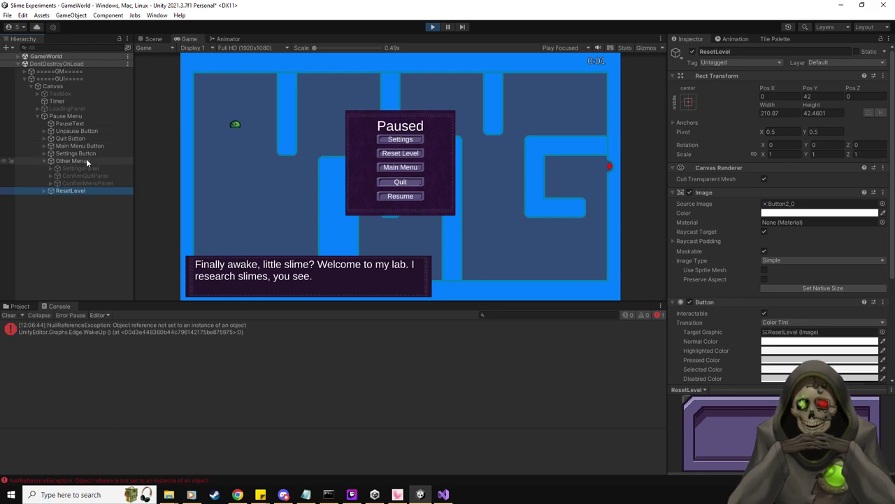
click(77, 125)
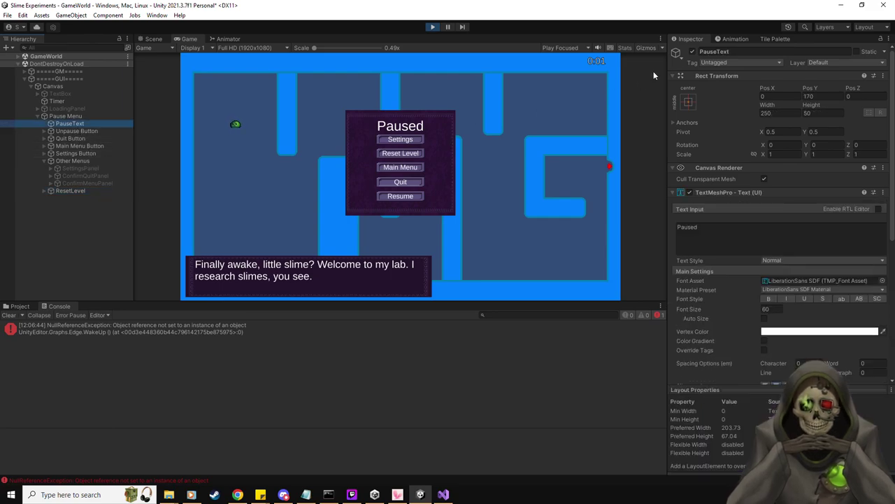
click(692, 51)
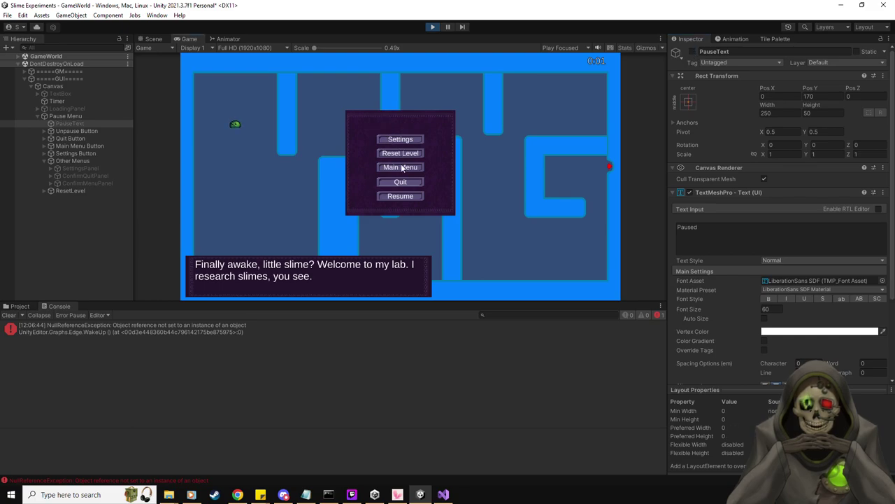
click(692, 51)
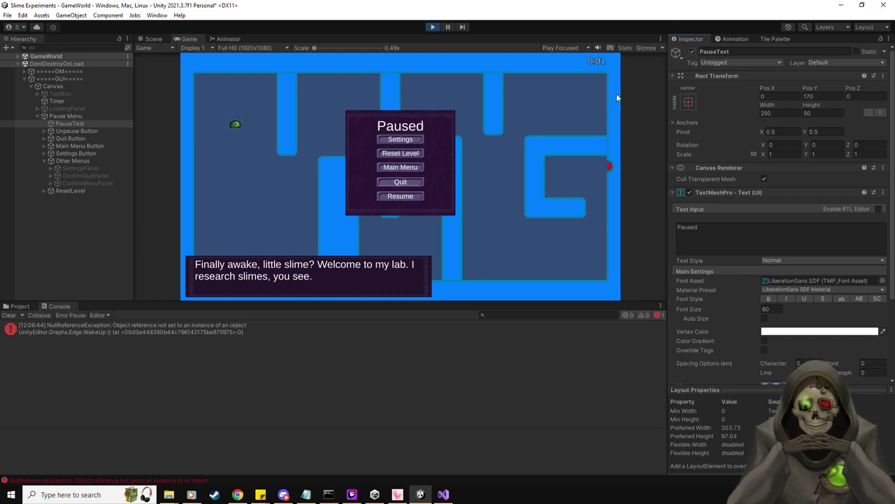
Try deleting Other Menus, LoadingPanel and TextBox from the running game's Canvas to test the pause buttons, and stop play mode.
click(84, 162)
key(Delete)
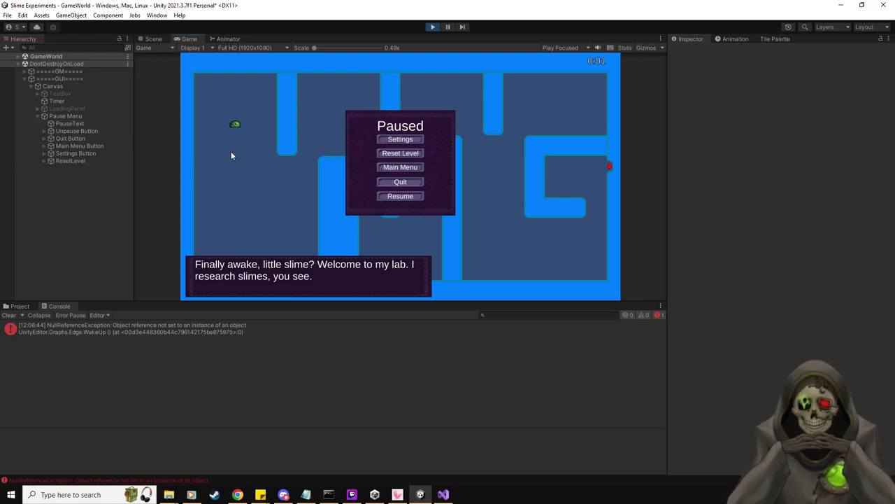
click(68, 124)
click(66, 109)
key(Delete)
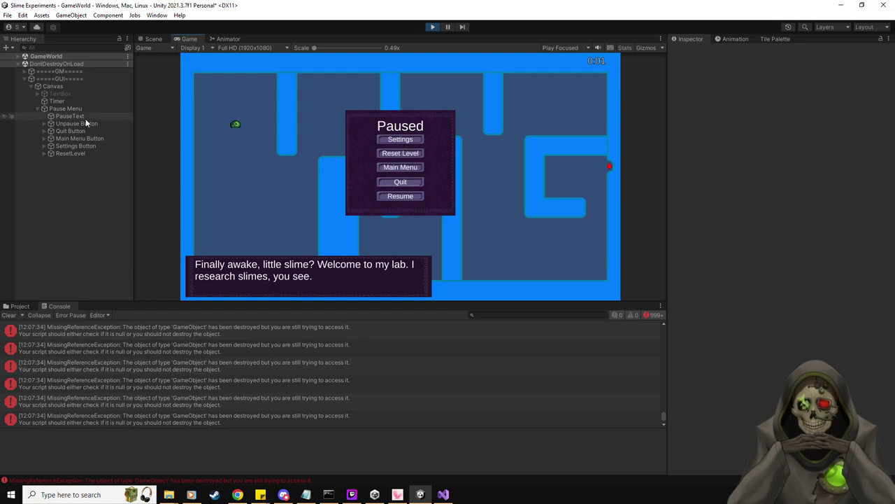
click(67, 93)
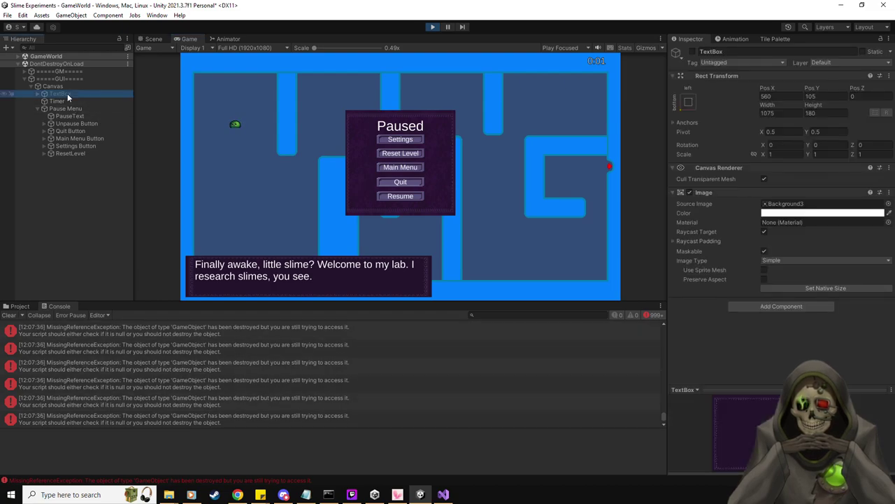
key(Delete)
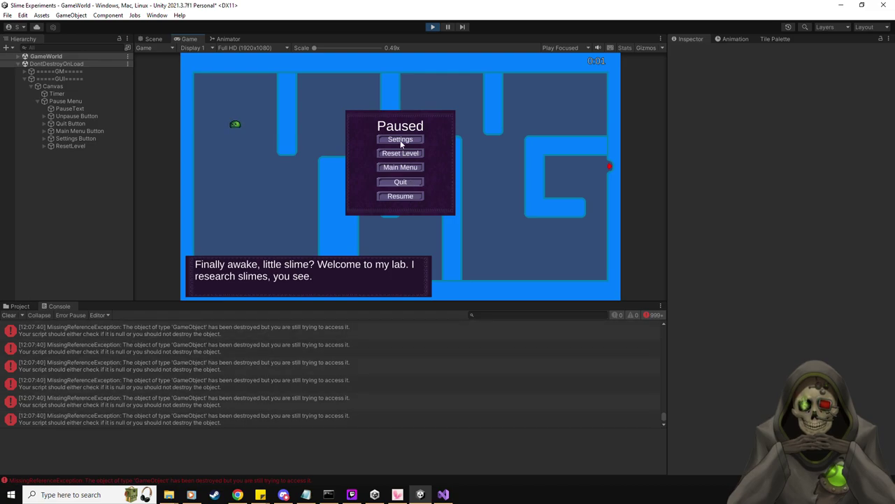
key(ctrl+p)
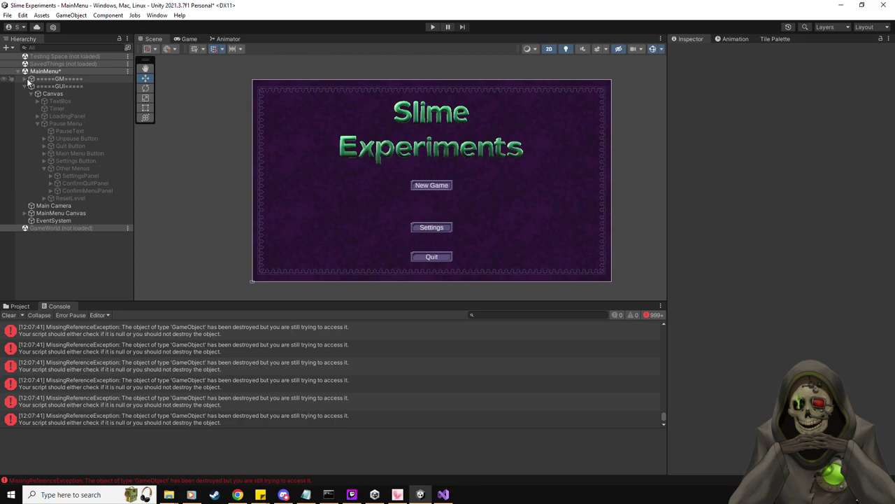
Select the =====GM===== object, expand its children and examine its placement near the lower-left corner of the main menu canvas.
click(25, 80)
click(30, 82)
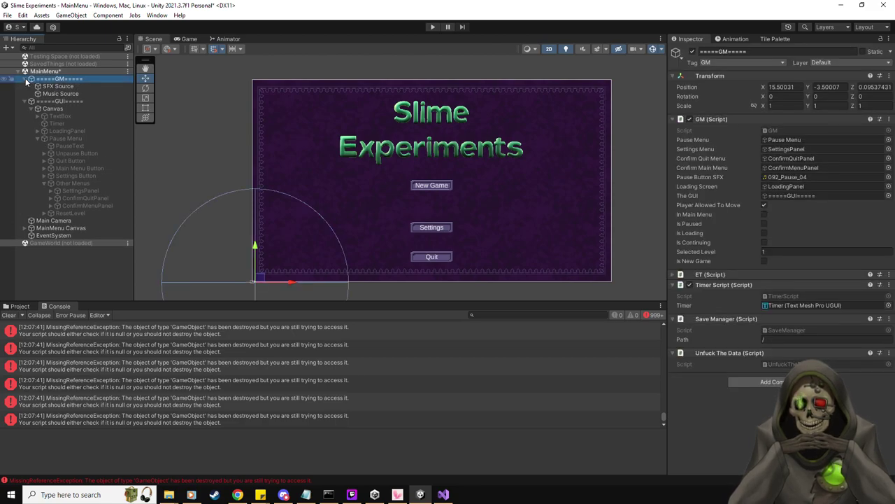
scroll(204, 282, up, 8)
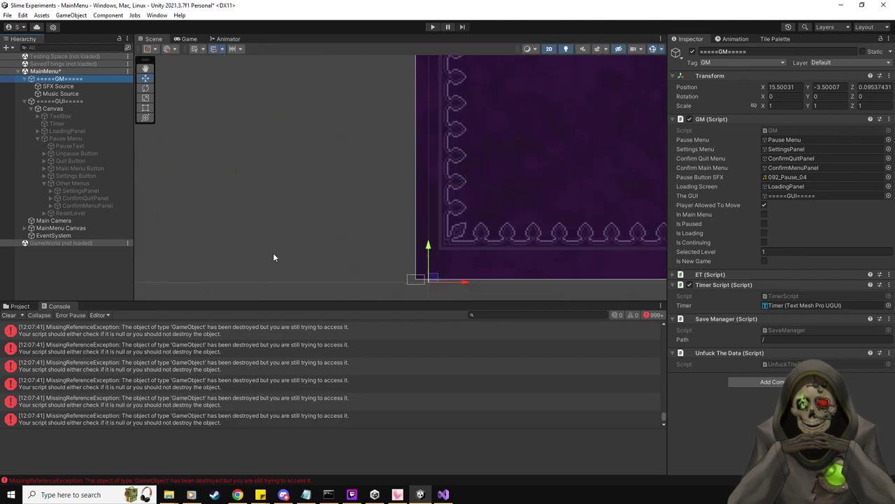
scroll(405, 292, up, 10)
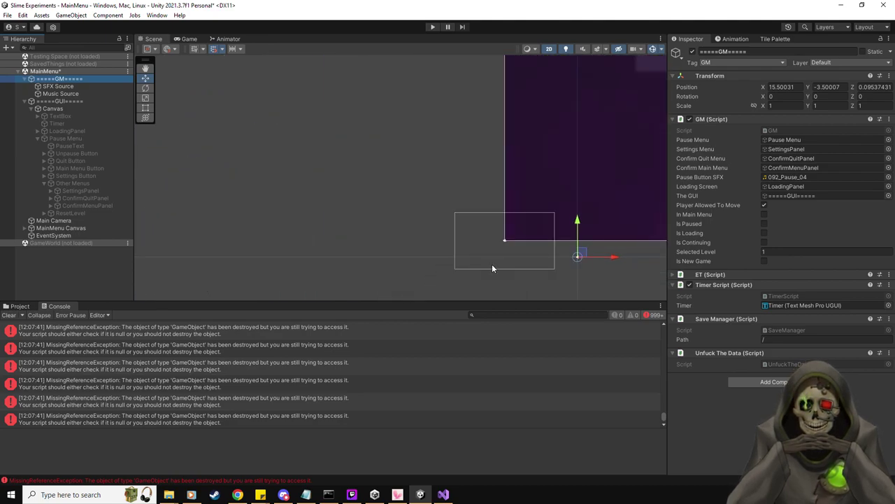
scroll(489, 264, up, 3)
middle_drag(506, 251, 378, 279)
scroll(376, 281, down, 2)
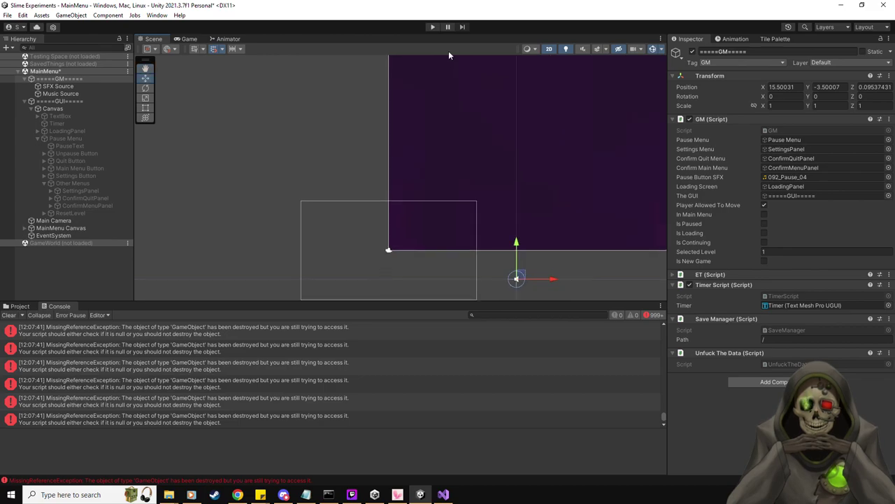
Enter play mode, start and pause a new game, and frame the Pause Menu object in the Scene view.
click(432, 27)
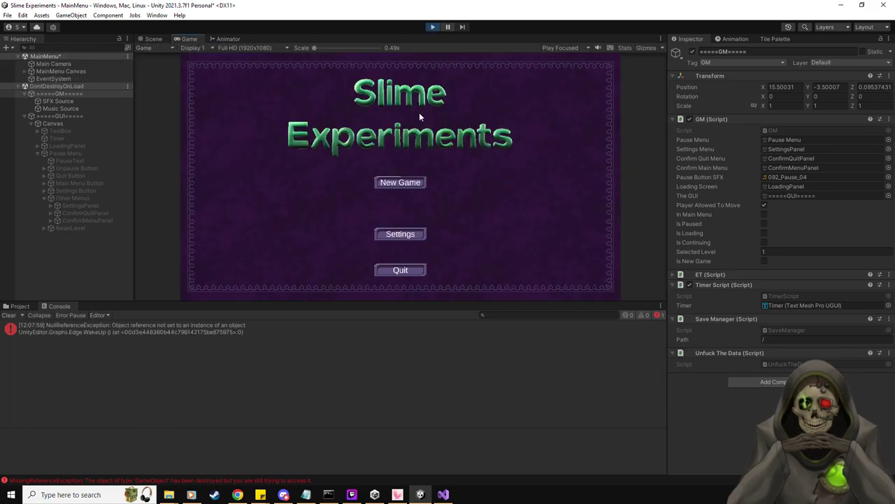
click(404, 184)
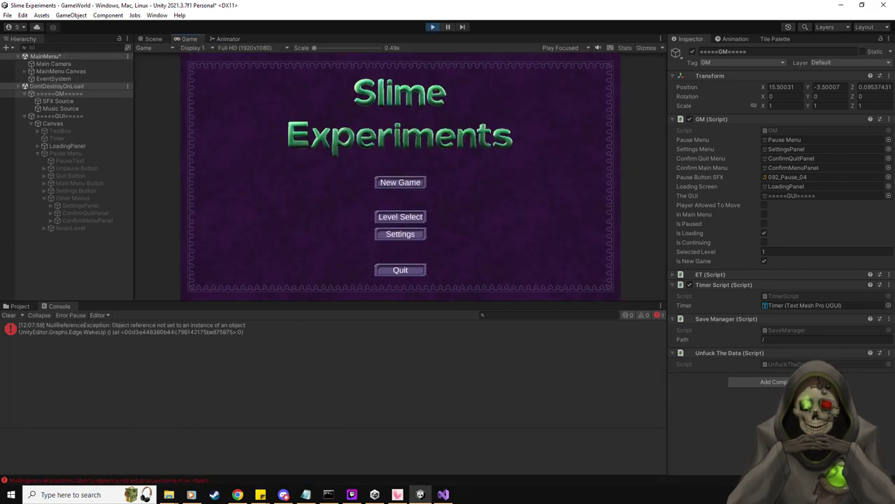
key(Escape)
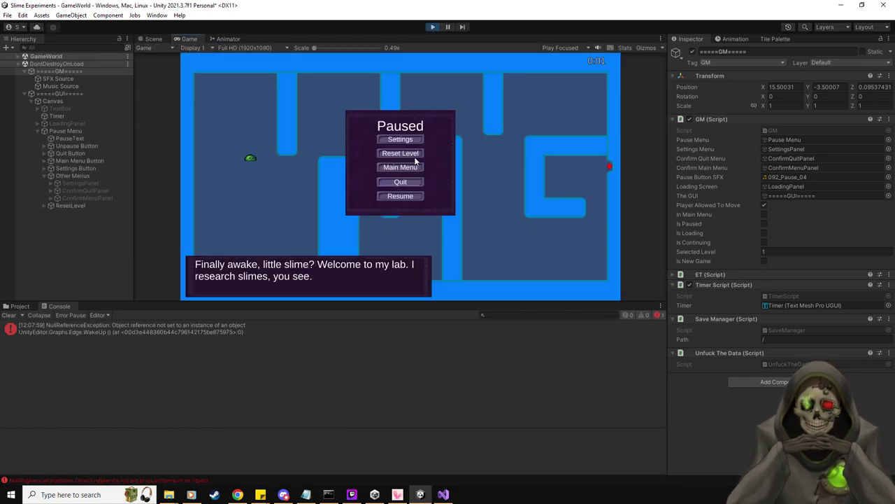
click(77, 131)
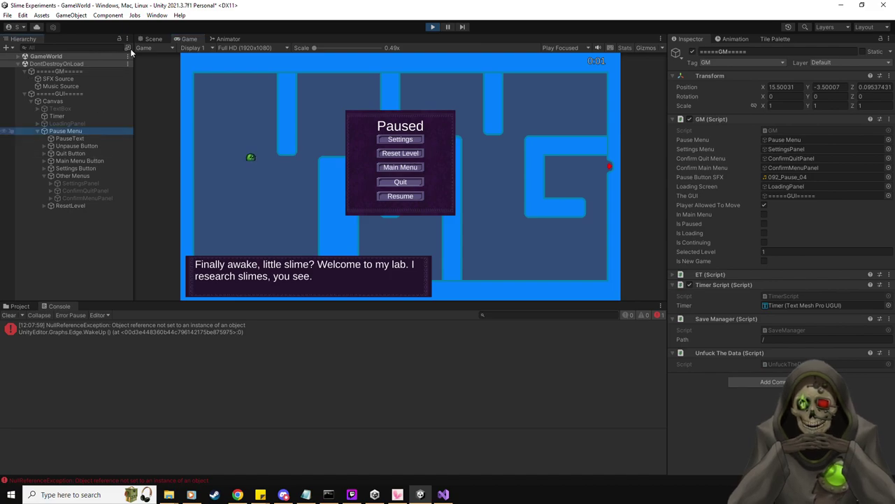
click(156, 39)
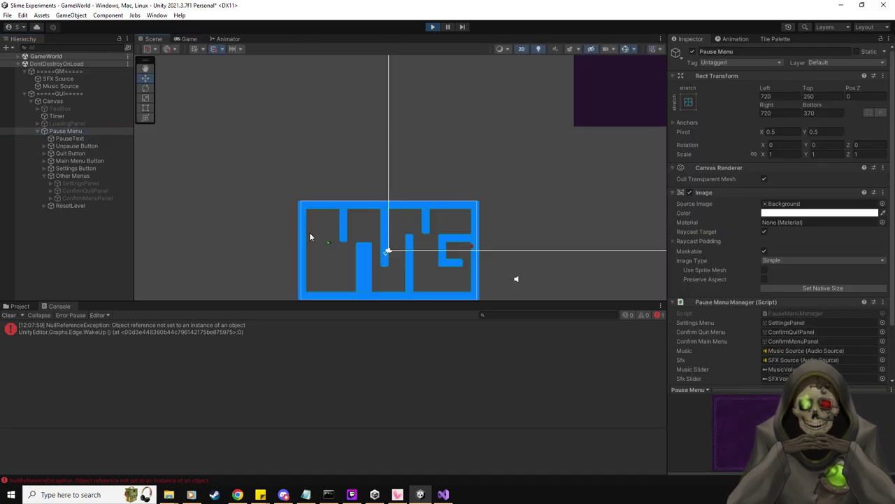
double_click(65, 131)
scroll(447, 179, down, 5)
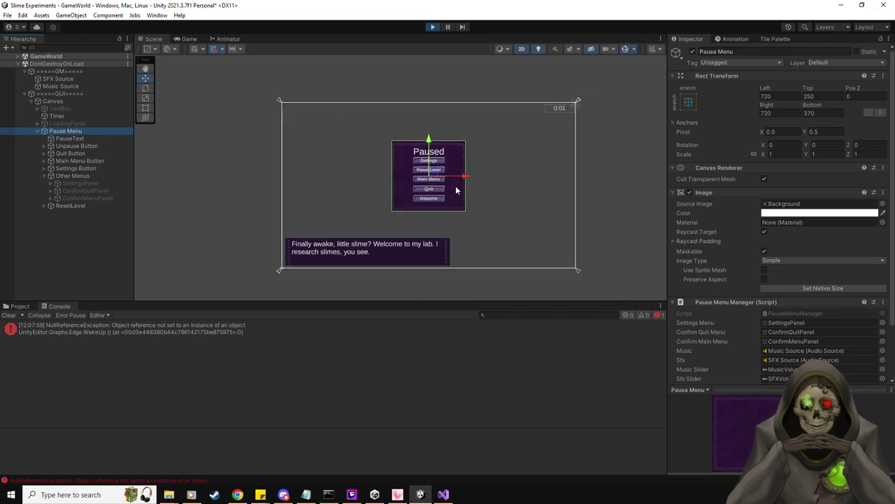
Move the Pause Menu to the canvas's right side and over to its left side (Left about 49), checking each placement in the Game view.
drag(470, 179, 554, 179)
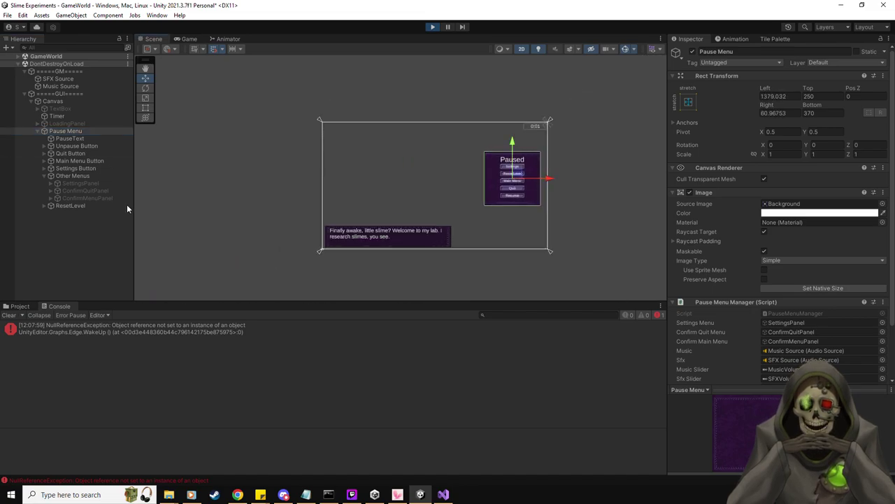
click(186, 39)
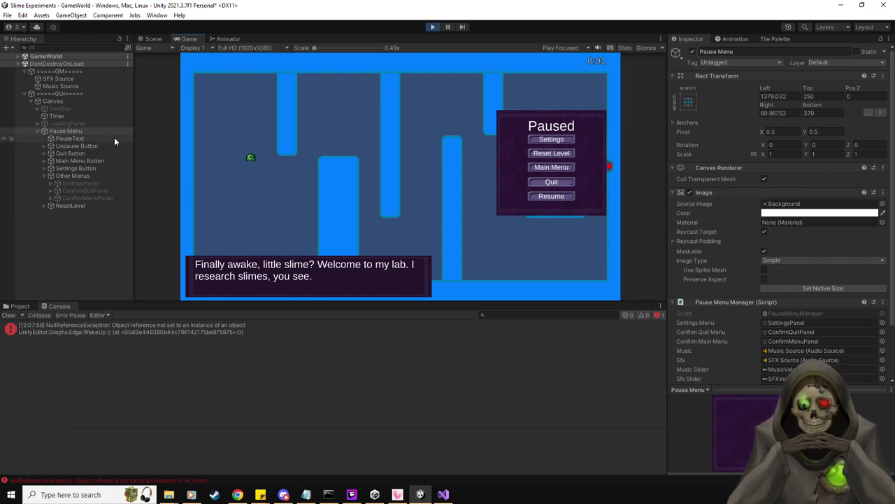
click(148, 39)
drag(559, 178, 394, 187)
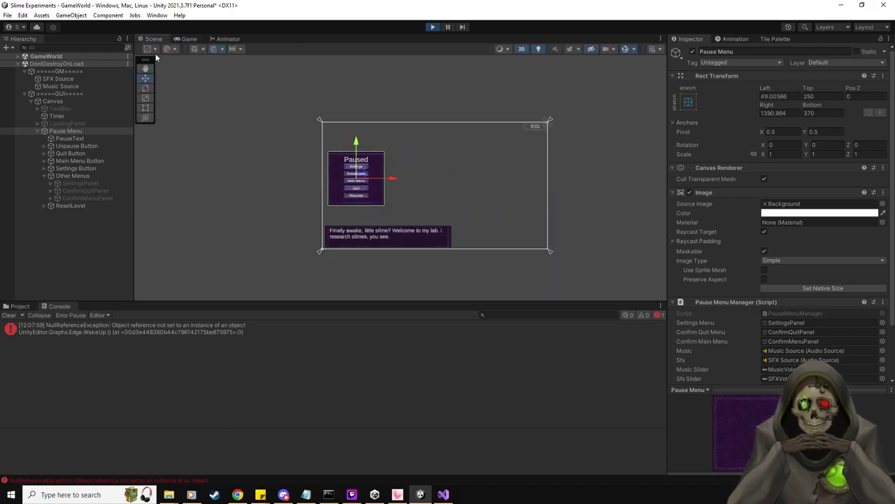
click(188, 39)
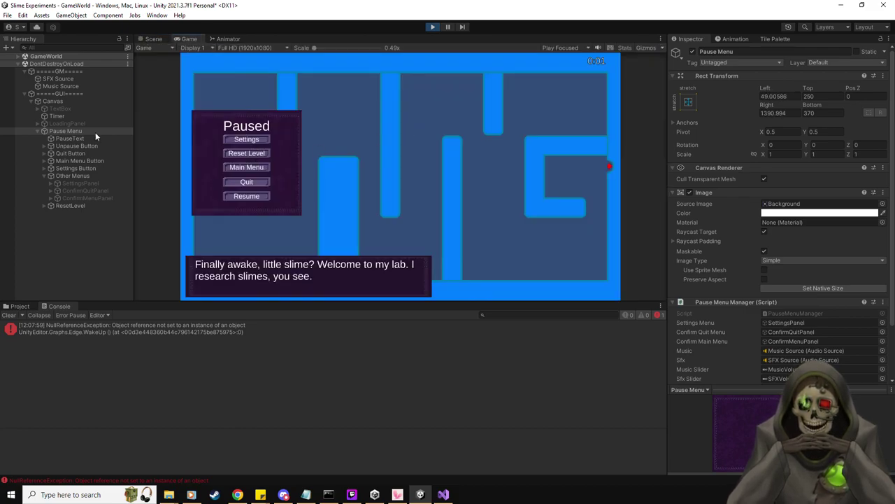
Examine the running game's Canvas, Pause Menu and Unpause Button in the Scene view, including the button's On Click event.
click(151, 38)
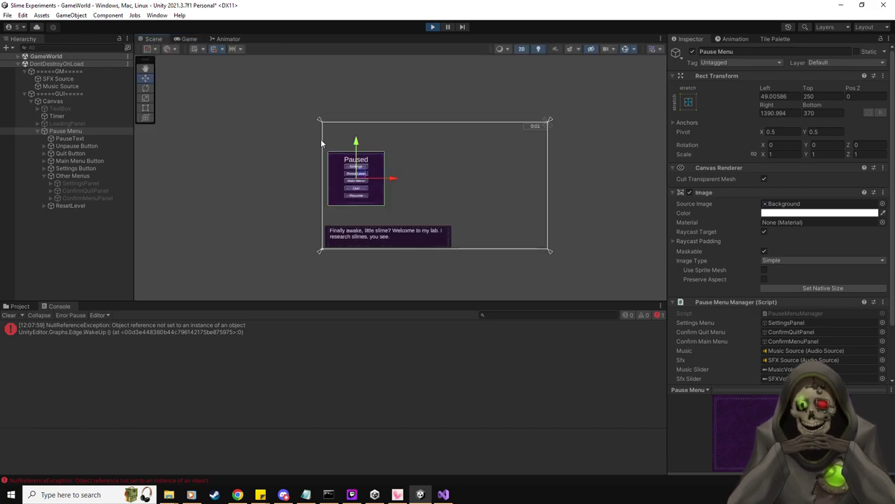
click(67, 102)
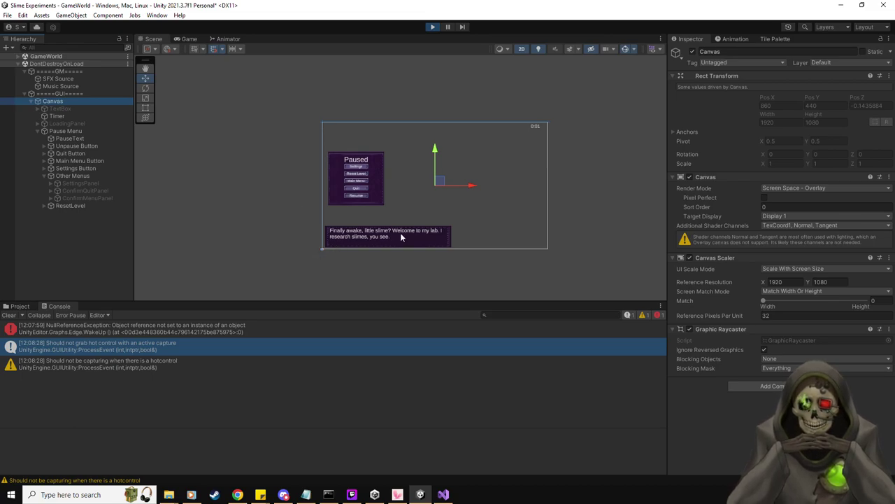
scroll(407, 235, up, 3)
drag(279, 257, 314, 235)
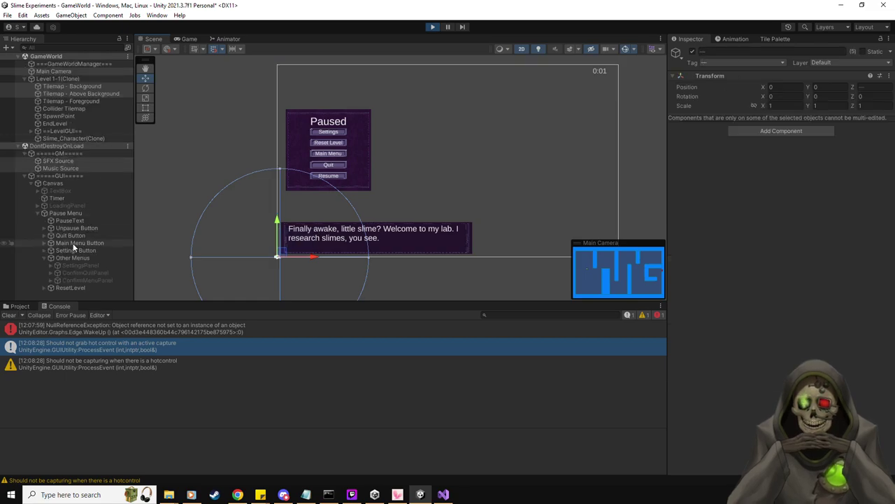
click(26, 79)
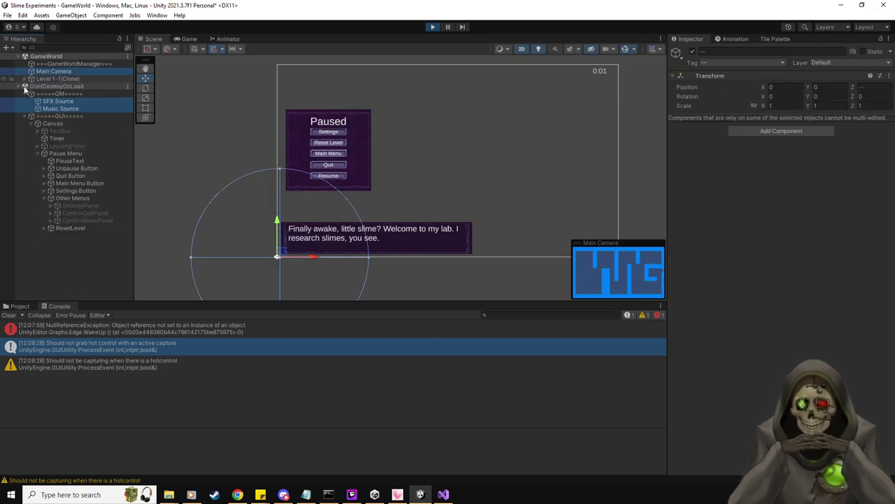
click(79, 153)
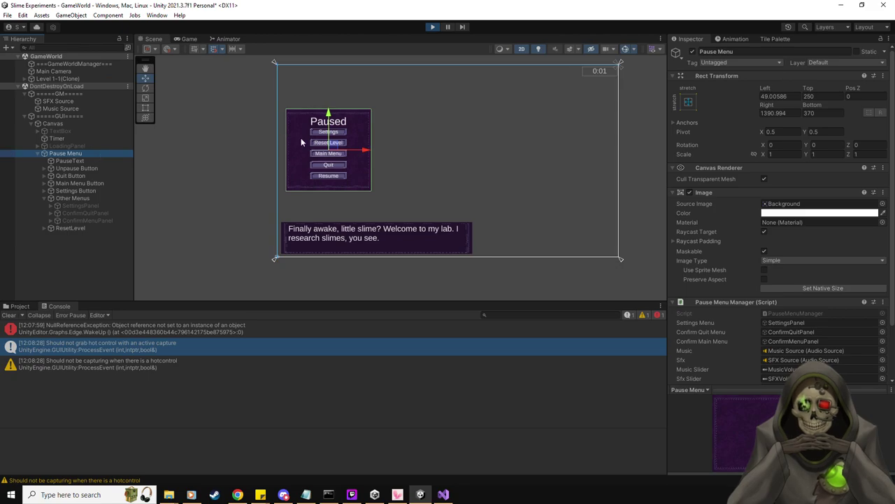
click(84, 171)
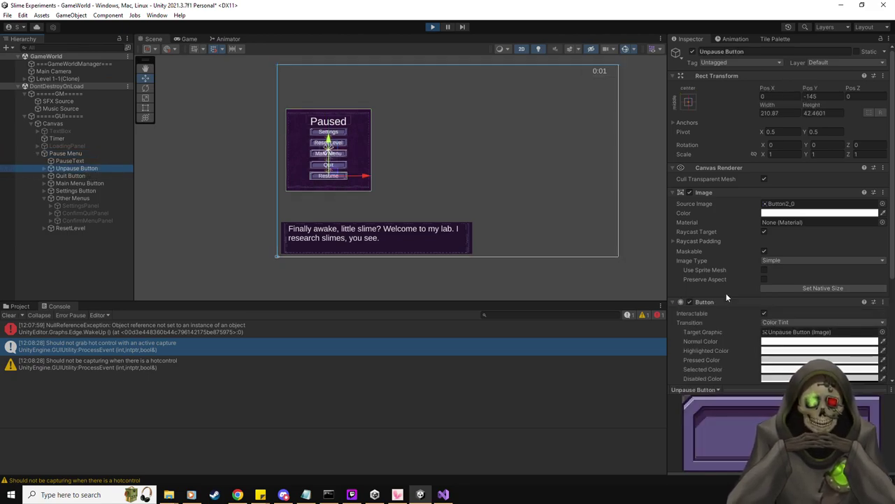
scroll(727, 298, down, 5)
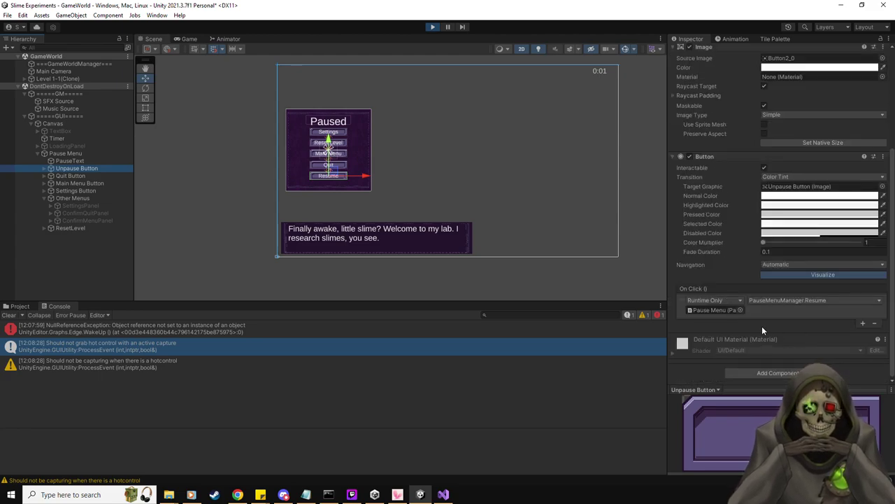
scroll(762, 326, up, 5)
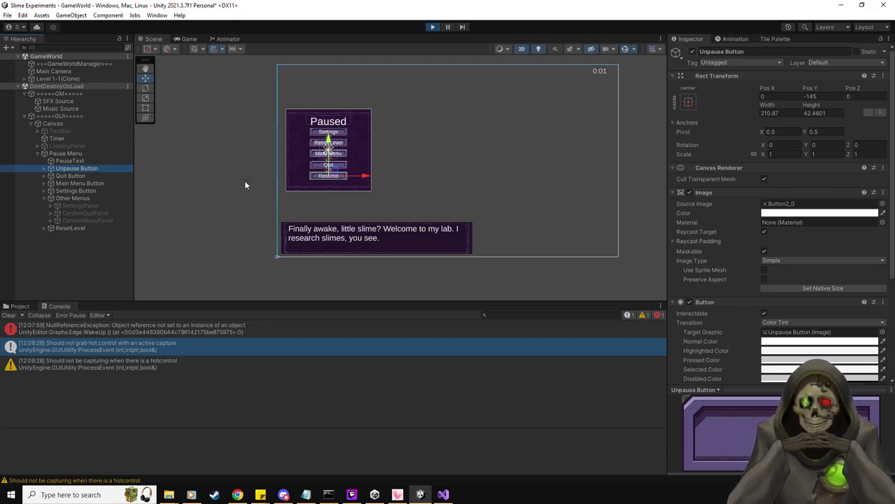
click(66, 153)
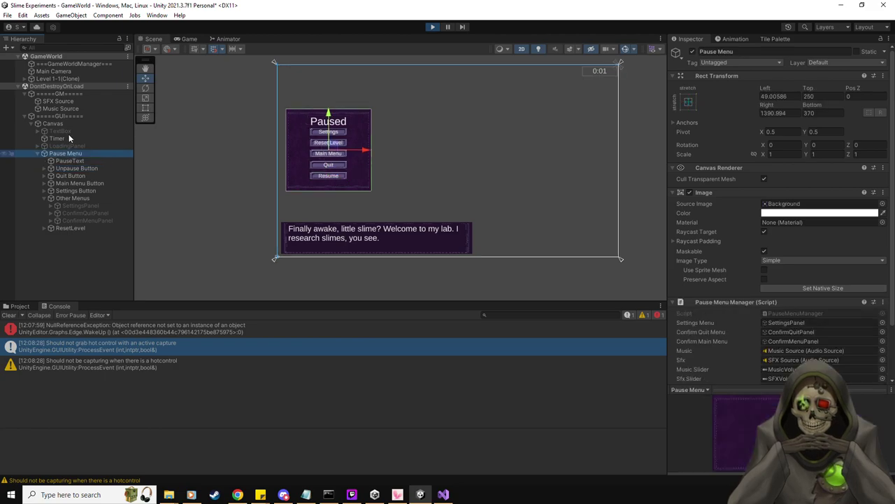
Try setting the Blocking Mask of the running game's Canvas Graphic Raycaster to Nothing and check the Game view.
click(63, 123)
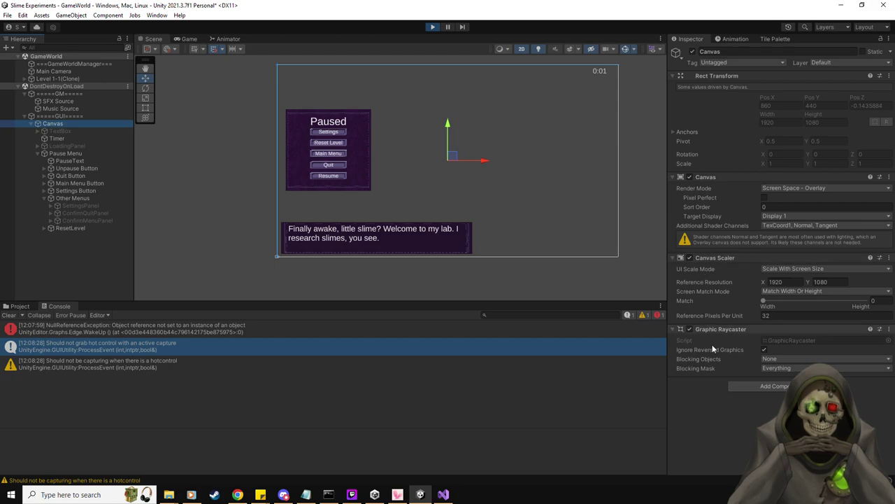
click(781, 369)
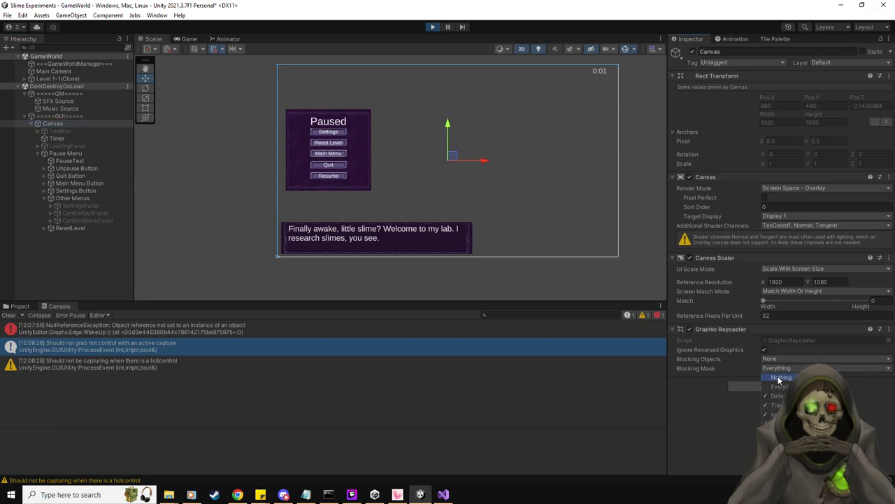
click(778, 378)
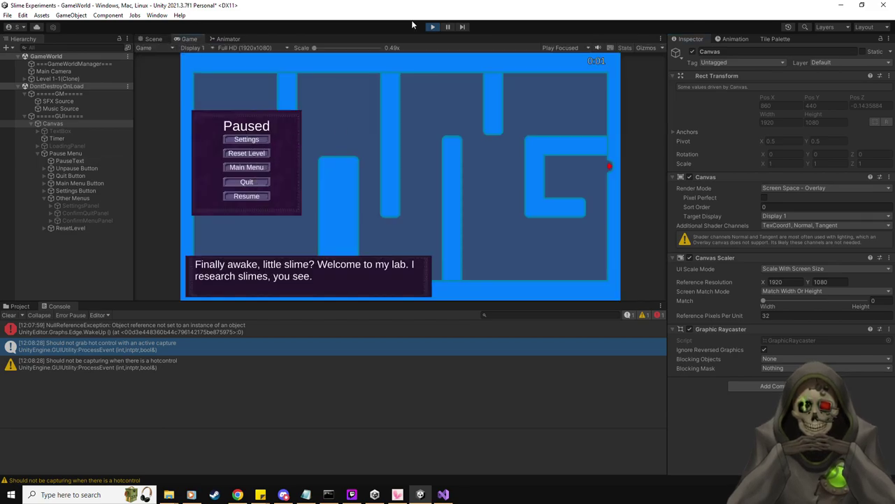
Try putting the running game's Canvas and all its children on the UI layer, and stop play mode.
click(60, 123)
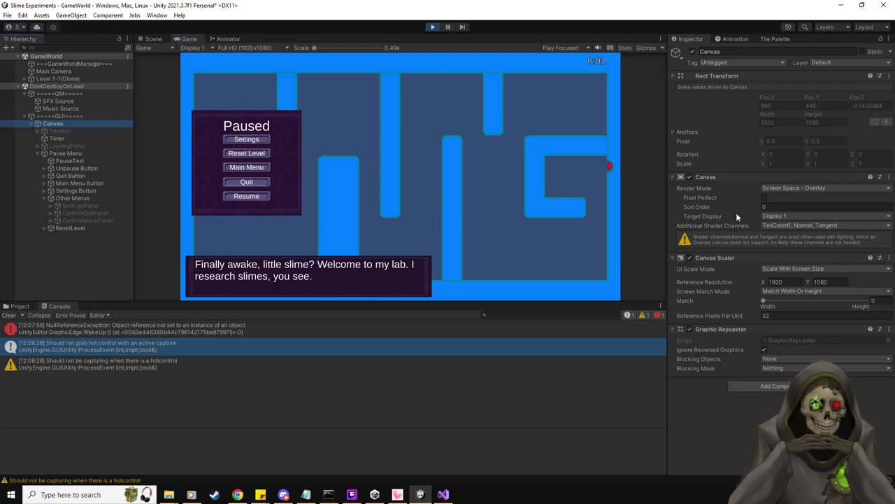
click(847, 61)
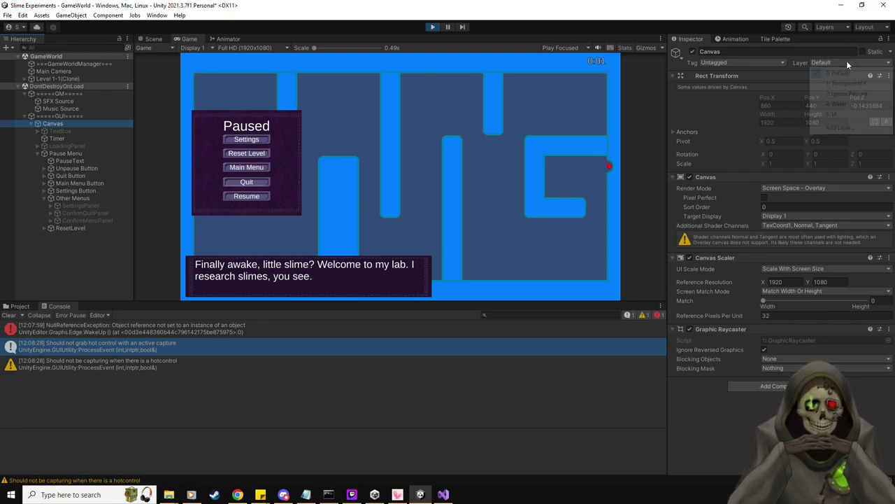
click(843, 116)
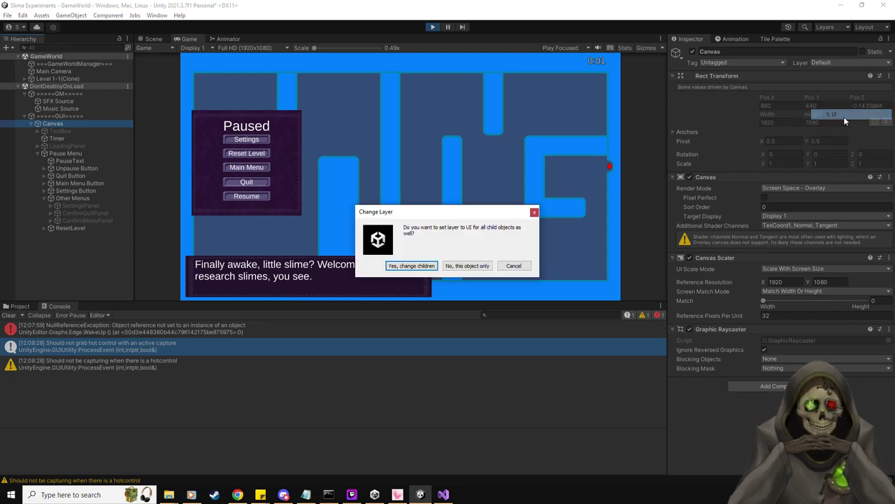
click(411, 266)
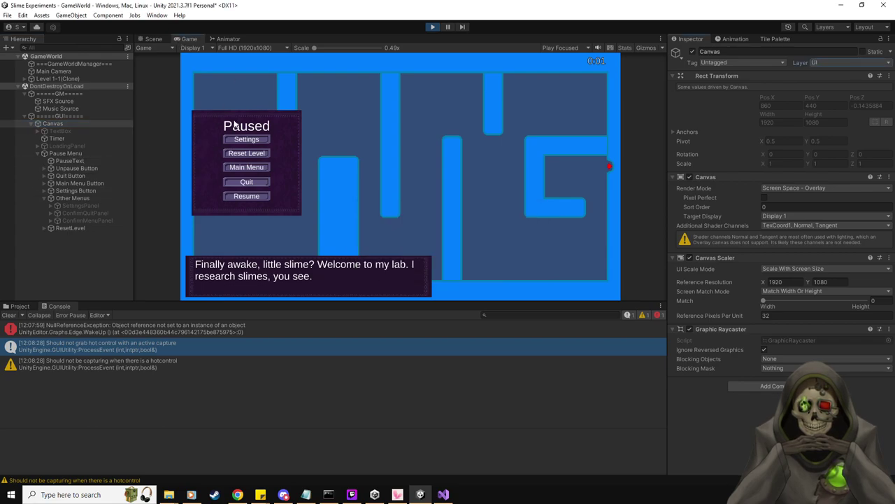
click(433, 27)
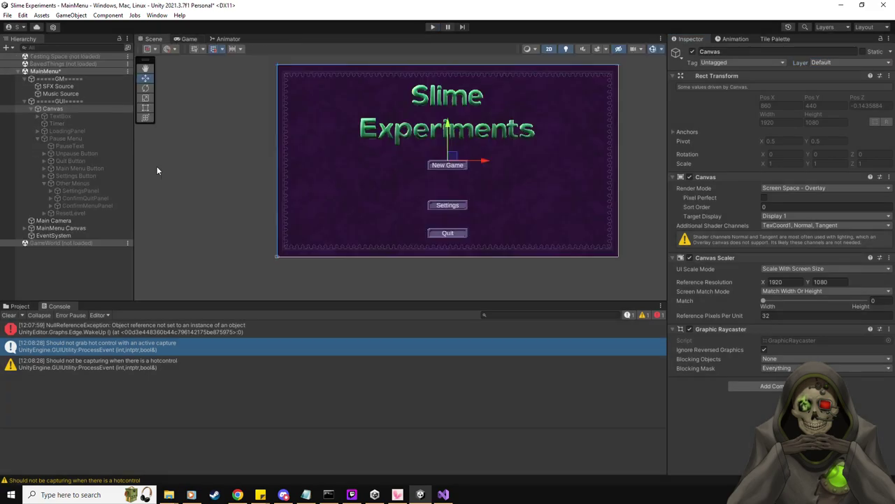
Assign the Canvas under =====GUI===== and all its child objects to the UI layer in edit mode.
click(72, 102)
click(58, 109)
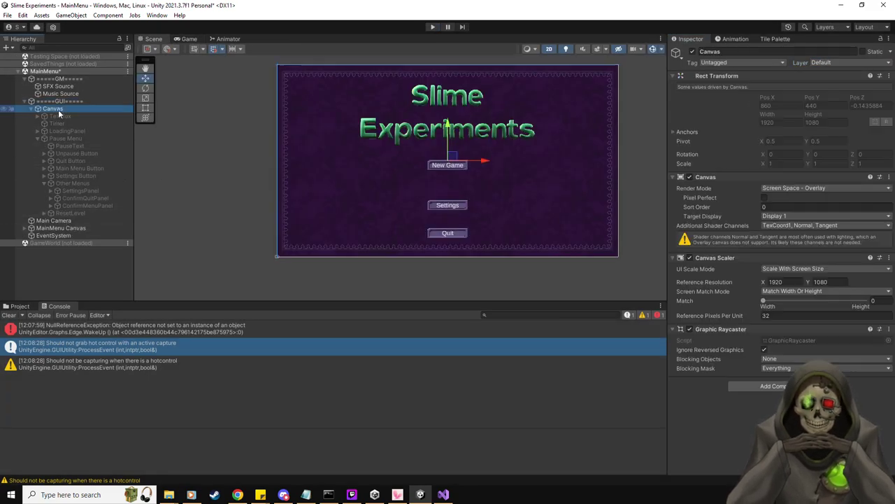
click(840, 62)
click(842, 115)
click(422, 265)
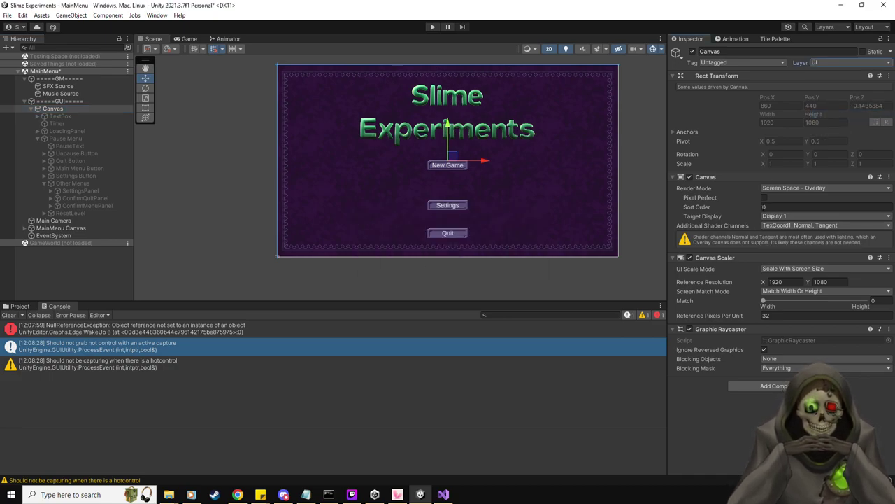
Set the Canvas's Sort Order to 1 and keep its Render Mode at Screen Space - Overlay.
click(779, 206)
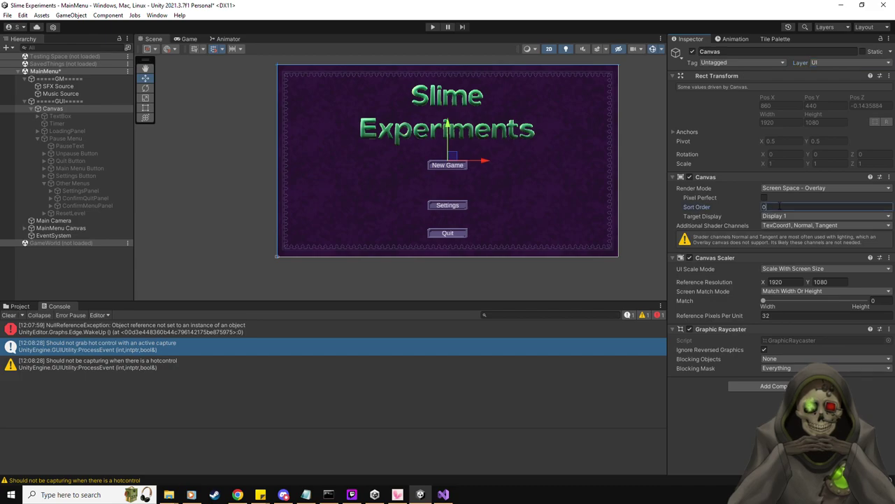
click(796, 189)
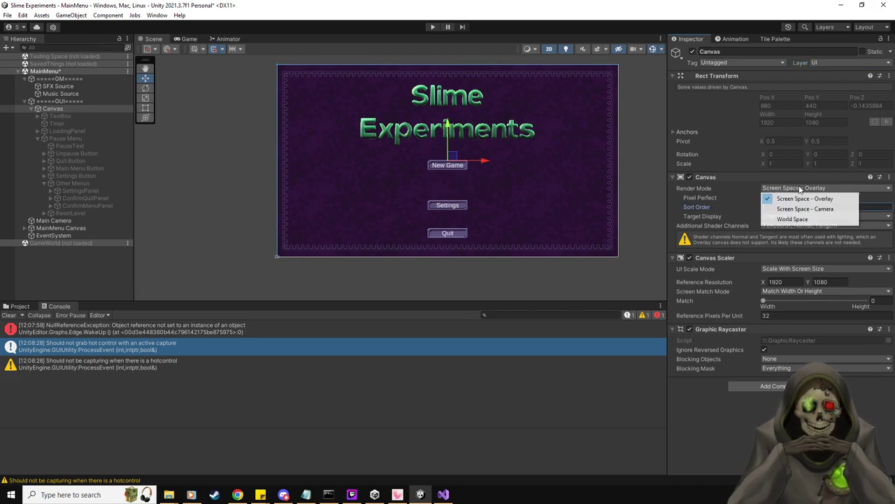
click(724, 433)
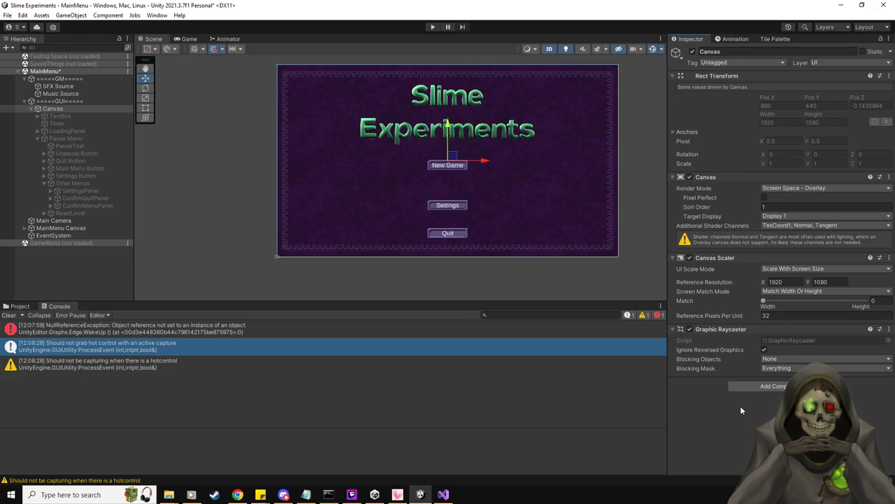
Test the pause menu's buttons in a new game in play mode, and stop play mode.
click(432, 27)
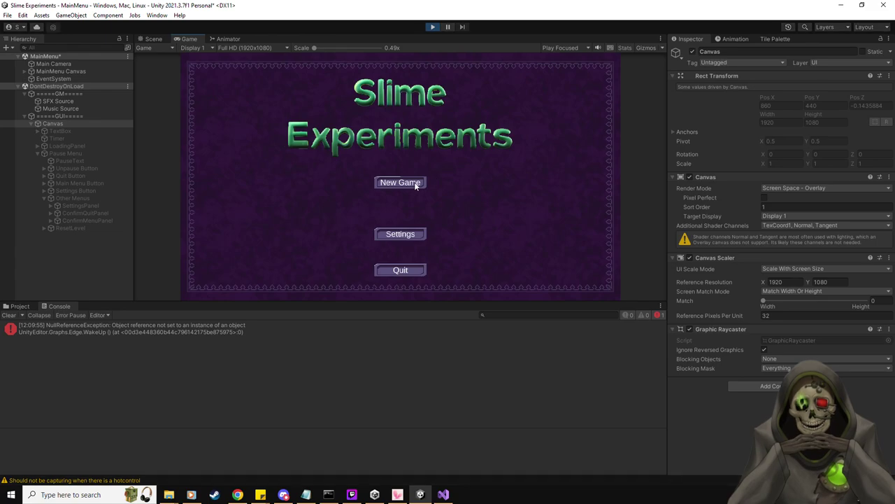
click(415, 183)
key(Escape)
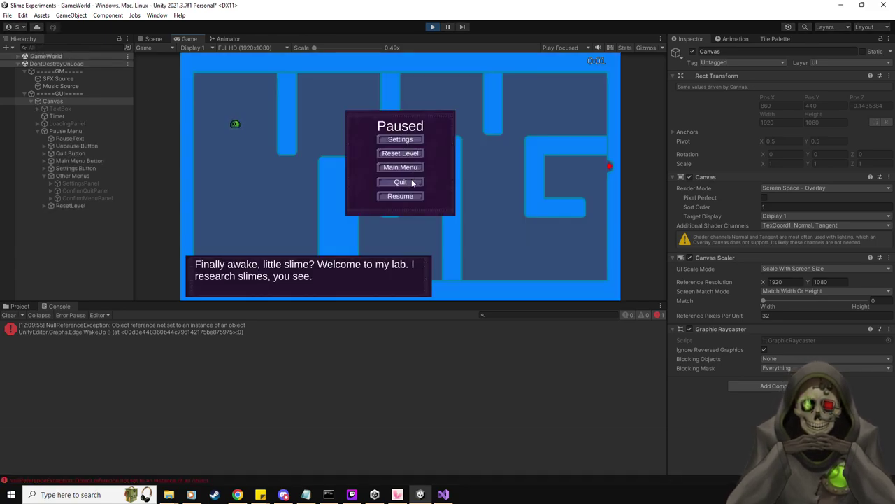
click(434, 27)
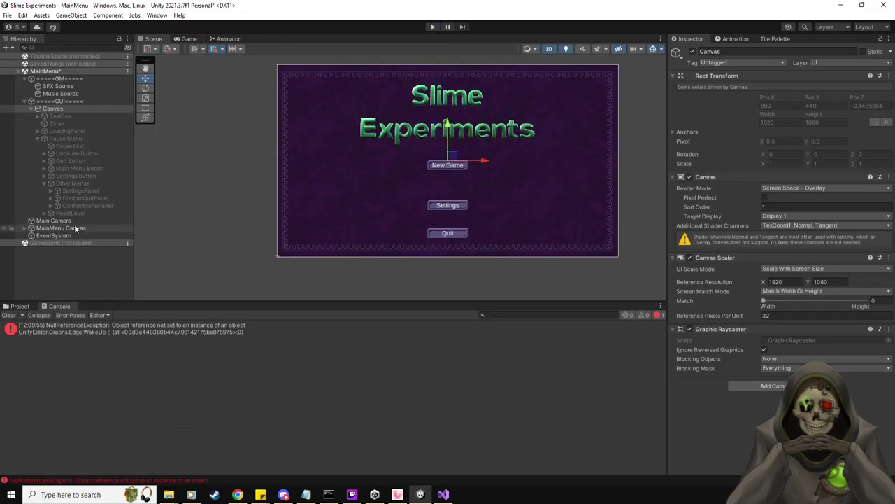
Examine the Unpause Button's Image, Raycast Padding, Button and On Click settings.
click(55, 147)
click(64, 152)
scroll(601, 277, down, 2)
scroll(764, 305, down, 3)
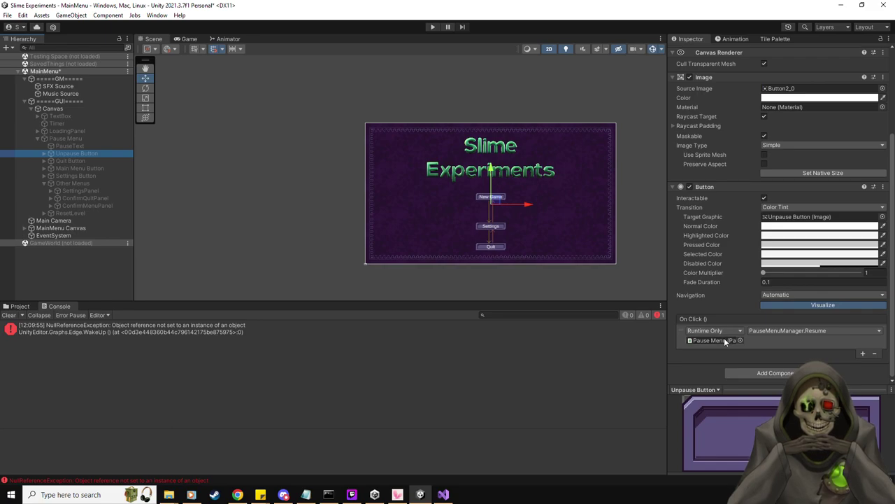
scroll(721, 336, up, 2)
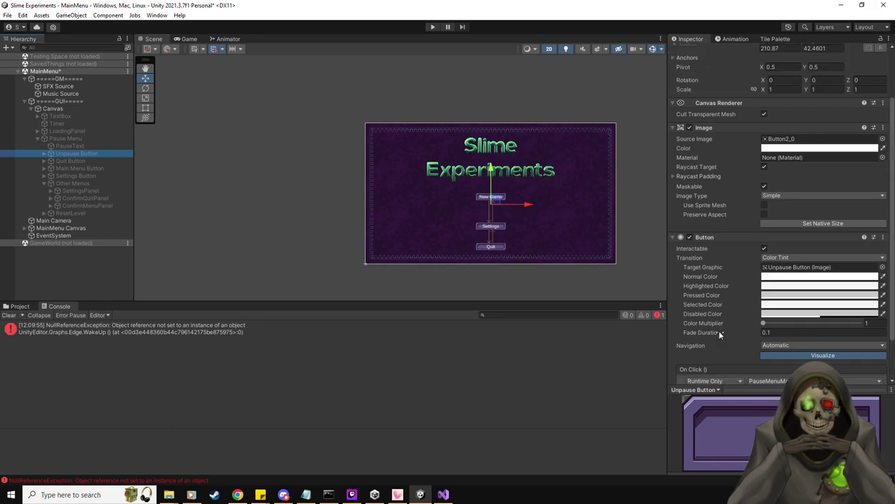
scroll(719, 334, up, 2)
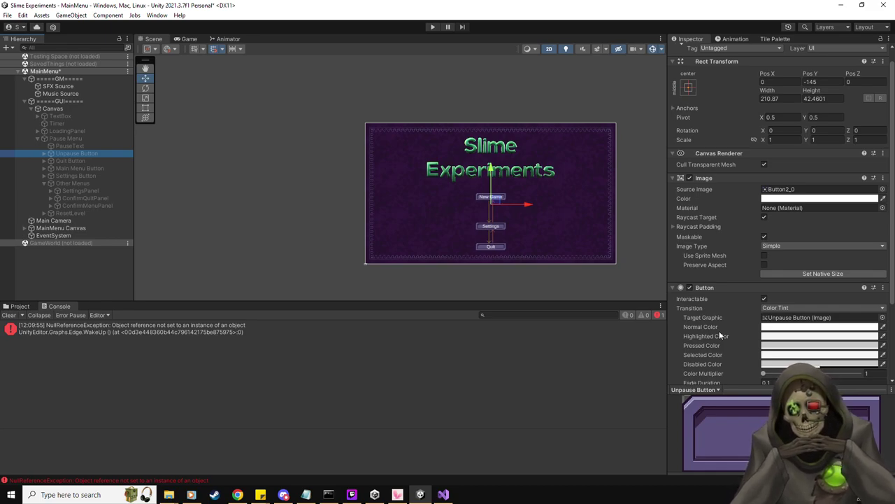
scroll(712, 270, up, 1)
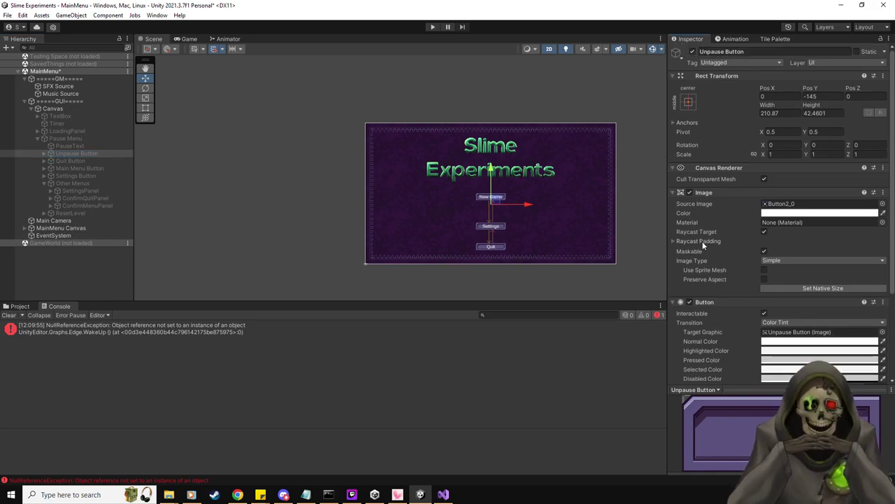
click(702, 241)
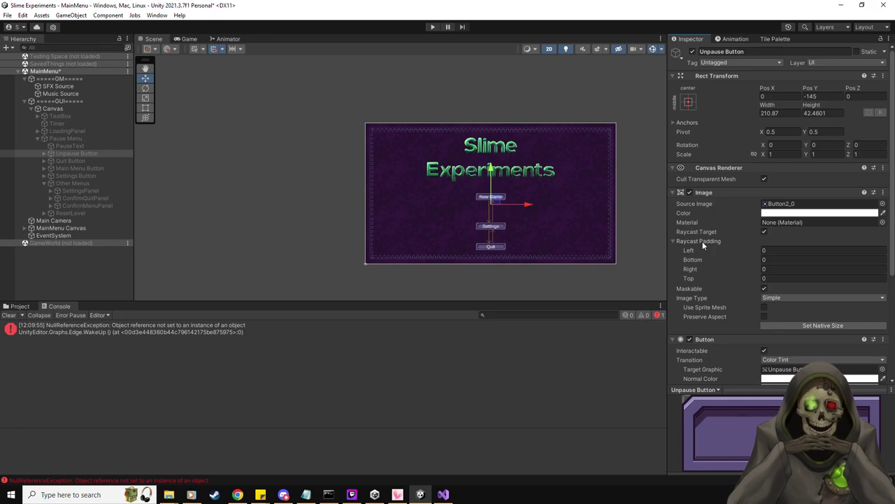
click(702, 242)
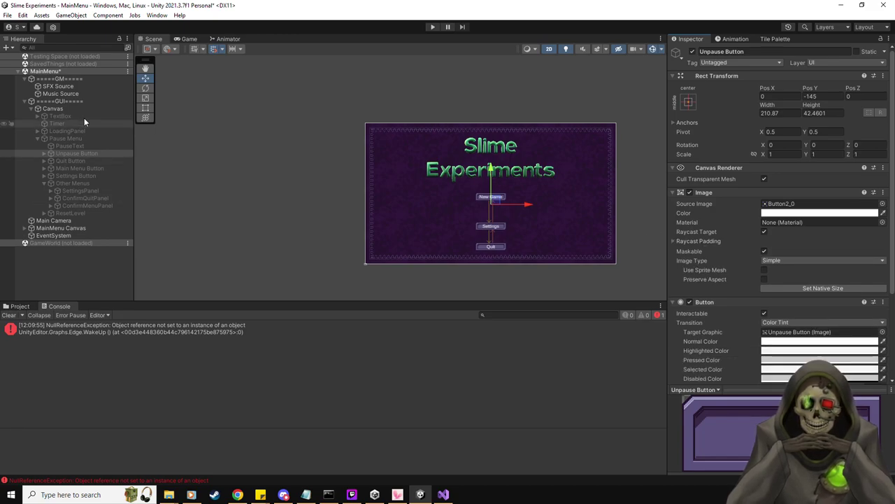
Set the Canvas's Render Mode to Screen Space - Camera with Main Camera as its Render Camera, and enter play mode.
click(61, 110)
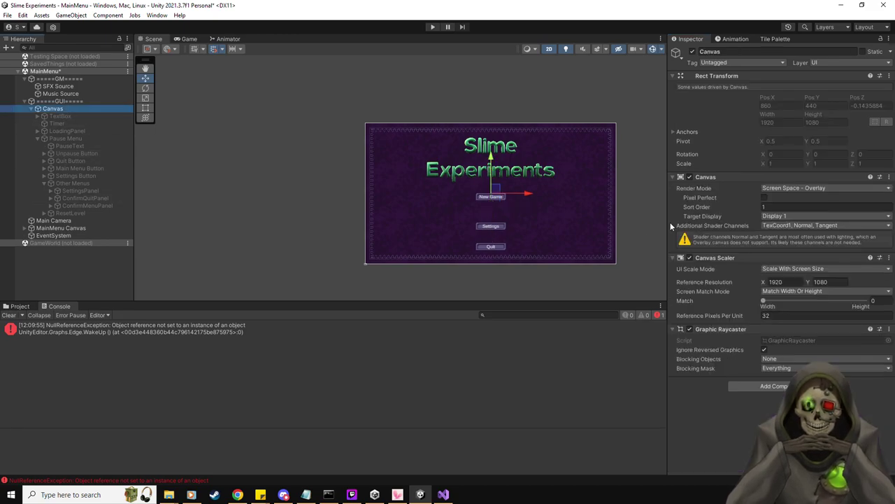
click(784, 187)
click(798, 206)
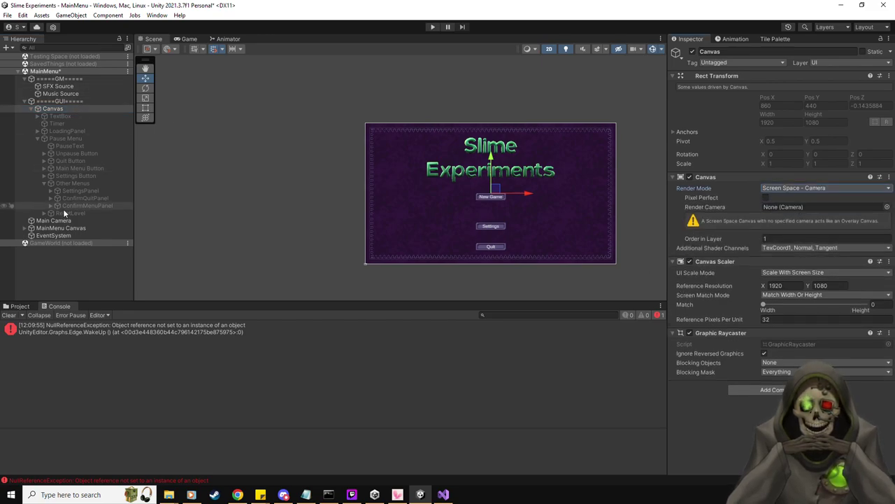
drag(60, 221, 816, 205)
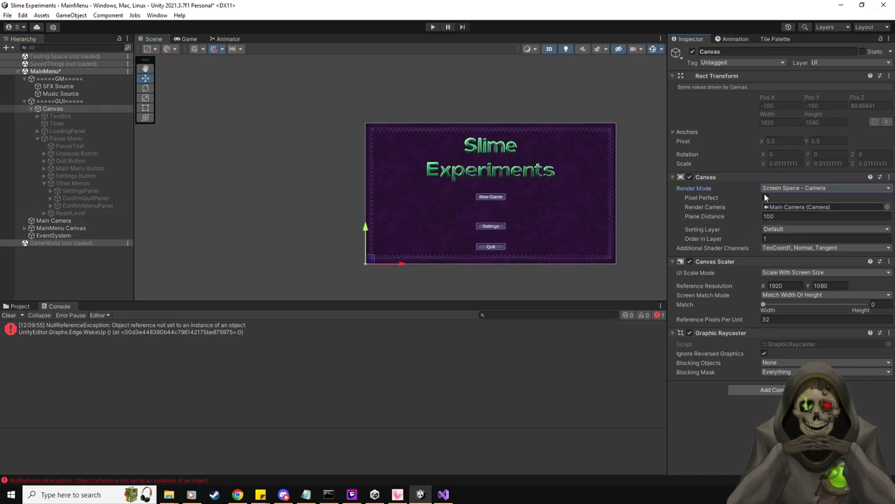
click(432, 27)
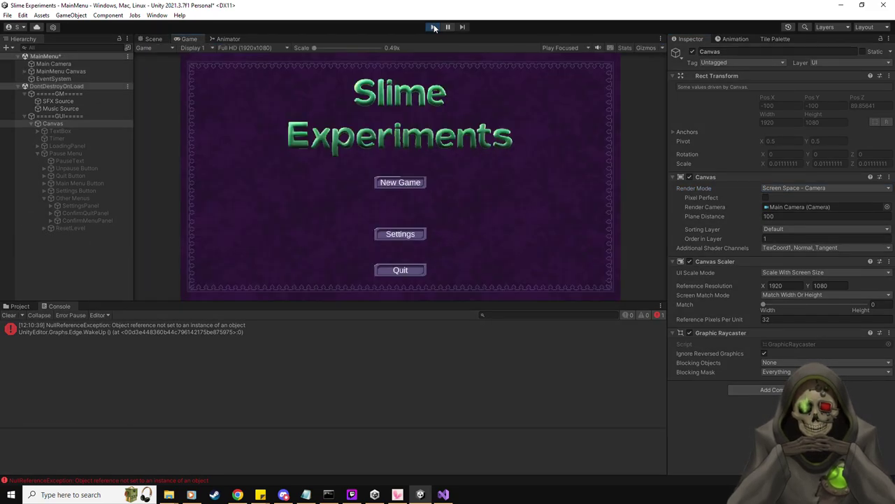
Start a new game, open the pause menu to test its buttons, and stop play mode.
click(411, 182)
key(Escape)
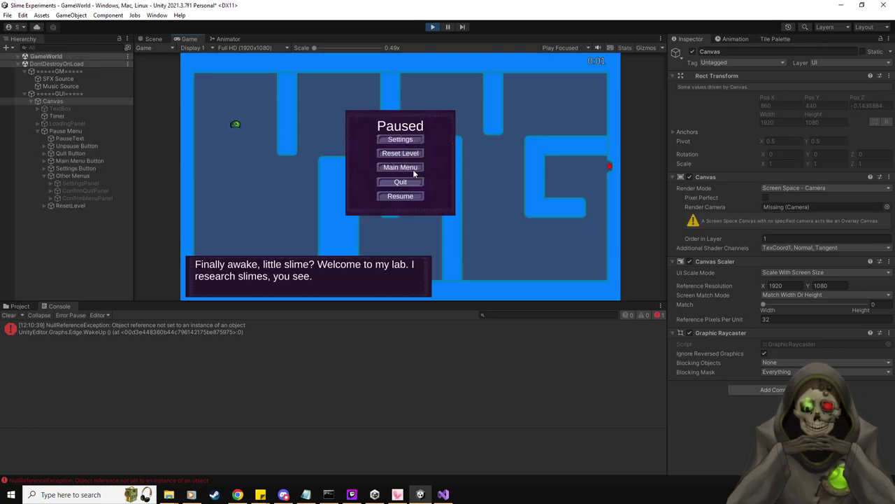
click(432, 27)
Set the Canvas's Render Mode to Screen Space - Overlay and limit its Additional Shader Channels to TexCoord1.
click(798, 186)
click(806, 199)
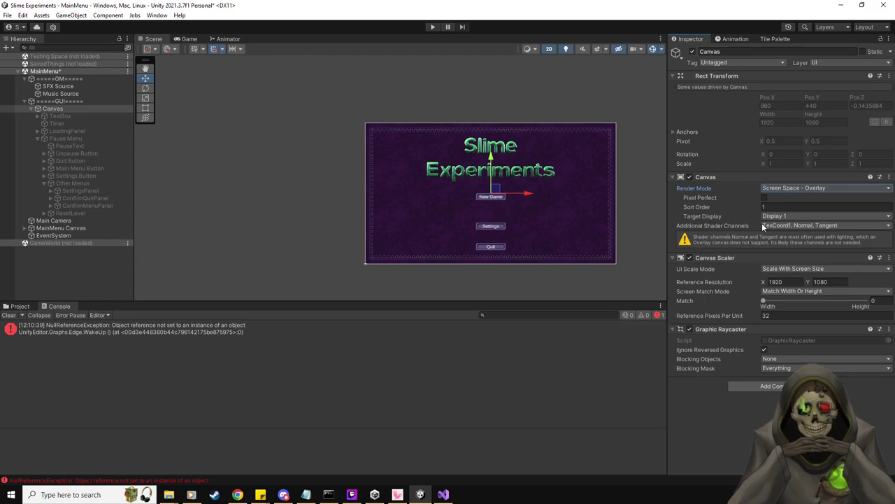
click(773, 225)
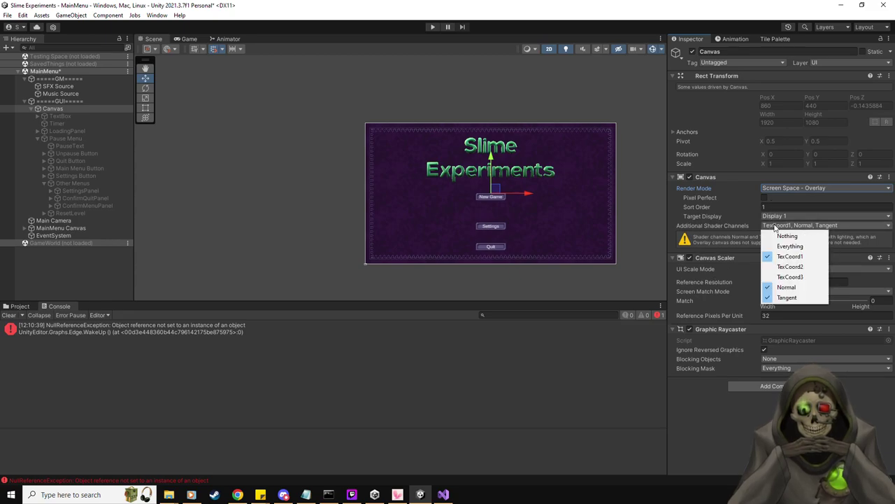
click(704, 454)
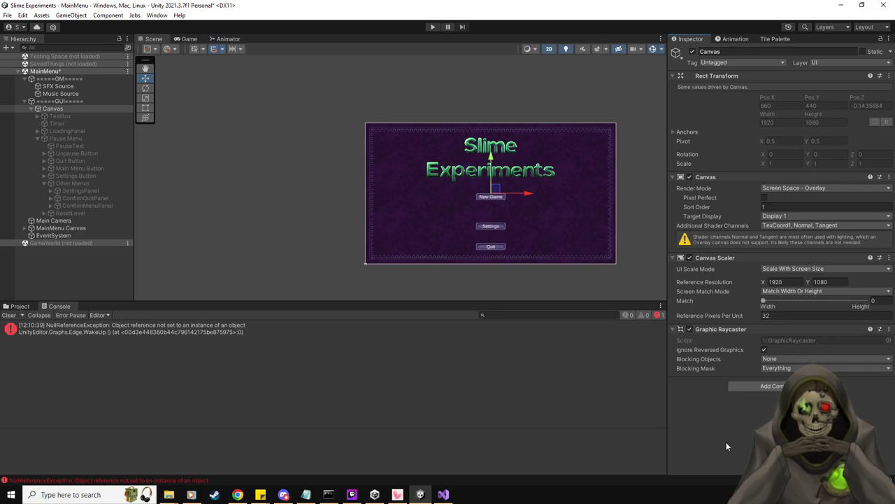
click(803, 224)
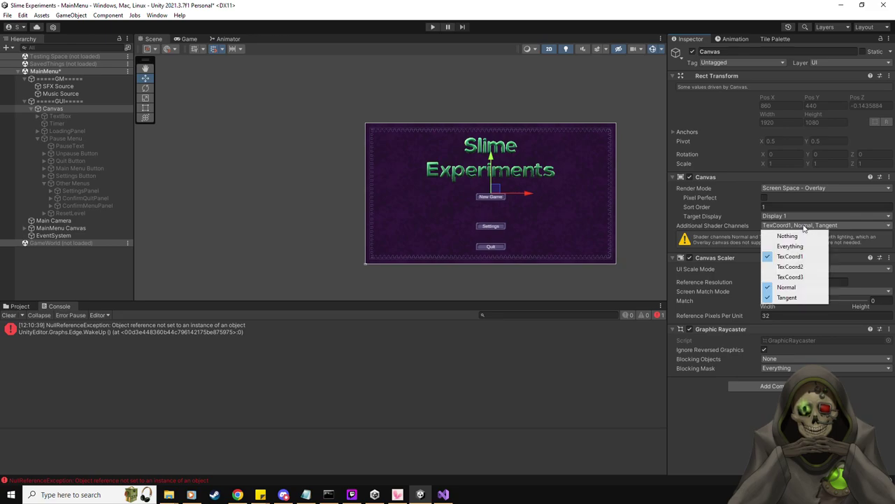
click(799, 288)
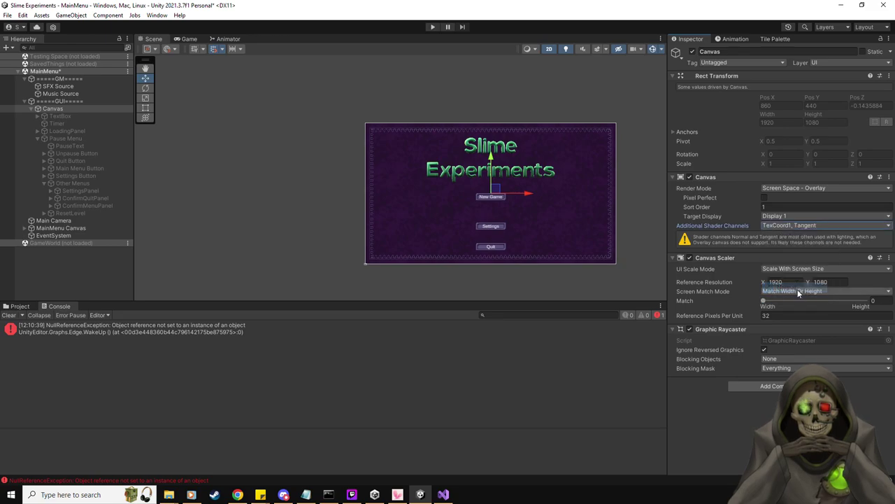
click(803, 223)
click(801, 298)
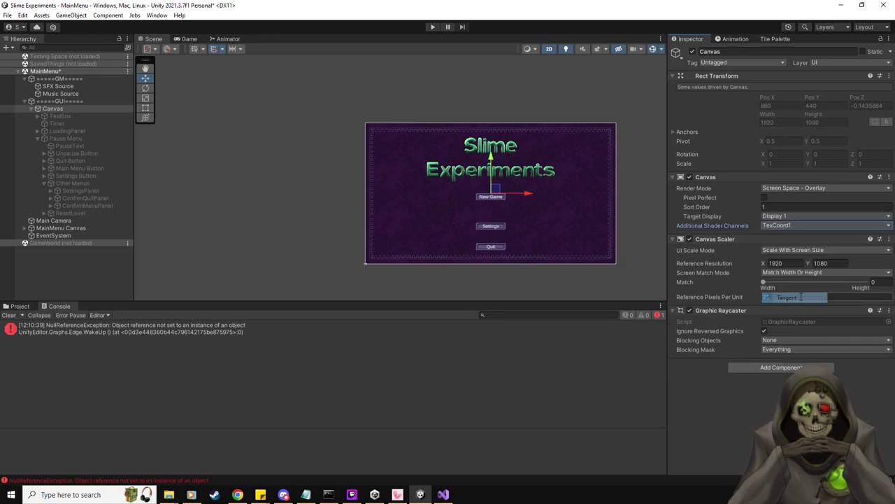
click(798, 224)
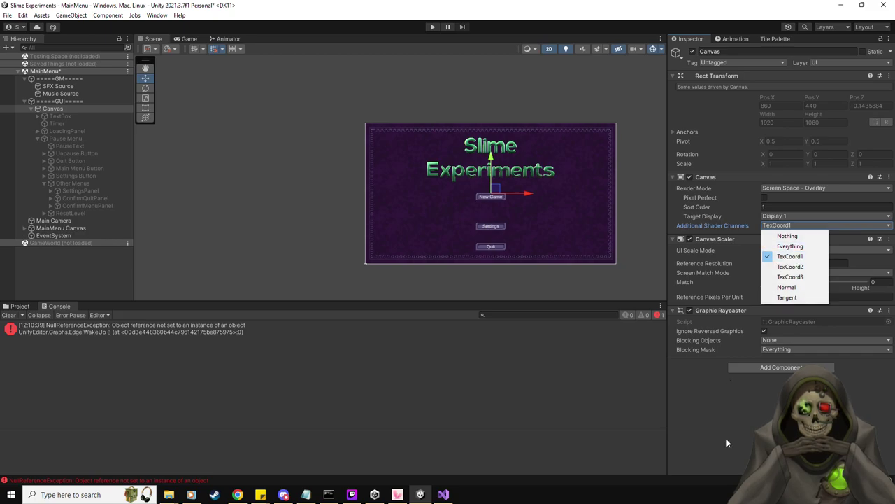
click(657, 187)
Retest the pause menu's buttons in a new game in play mode, clear the console, and stop play mode.
click(432, 26)
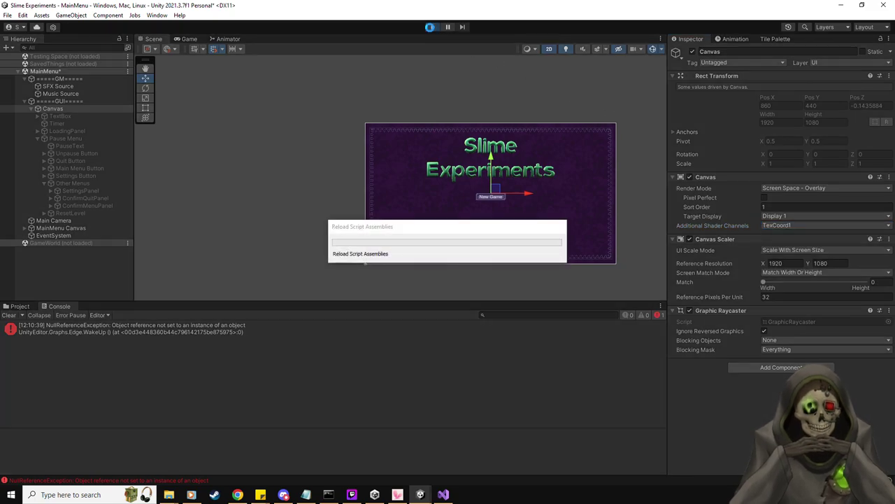
click(411, 183)
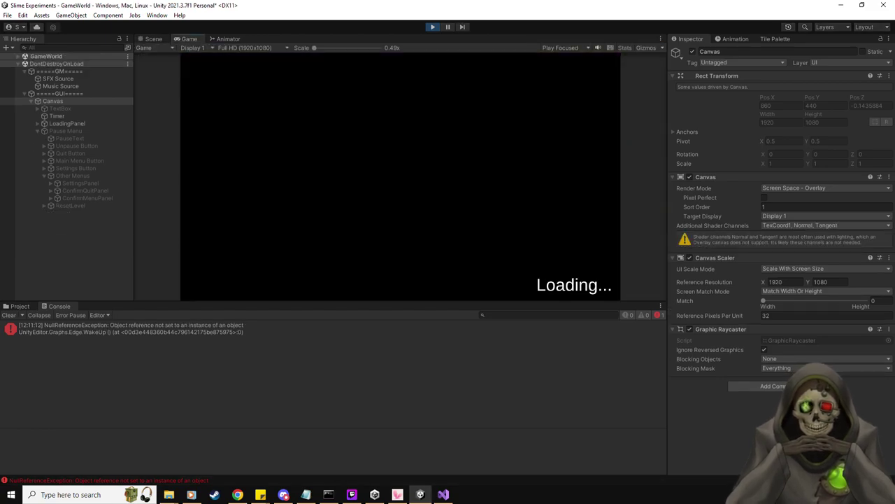
key(Escape)
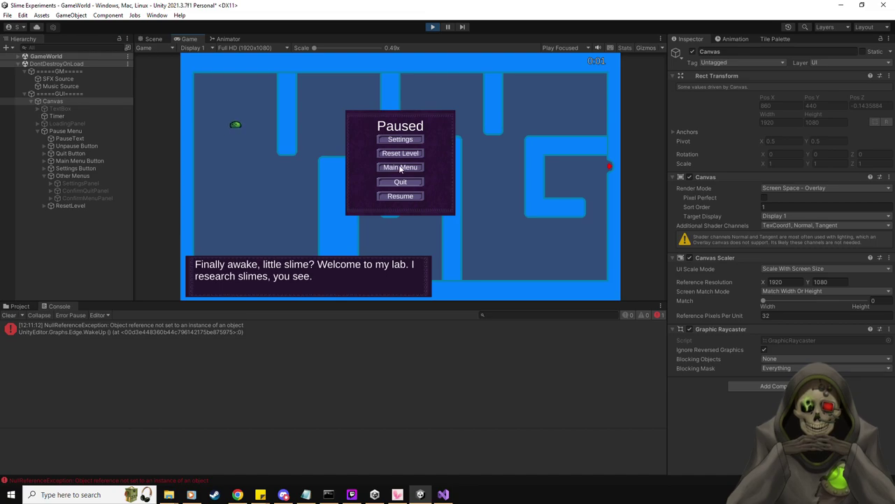
click(9, 315)
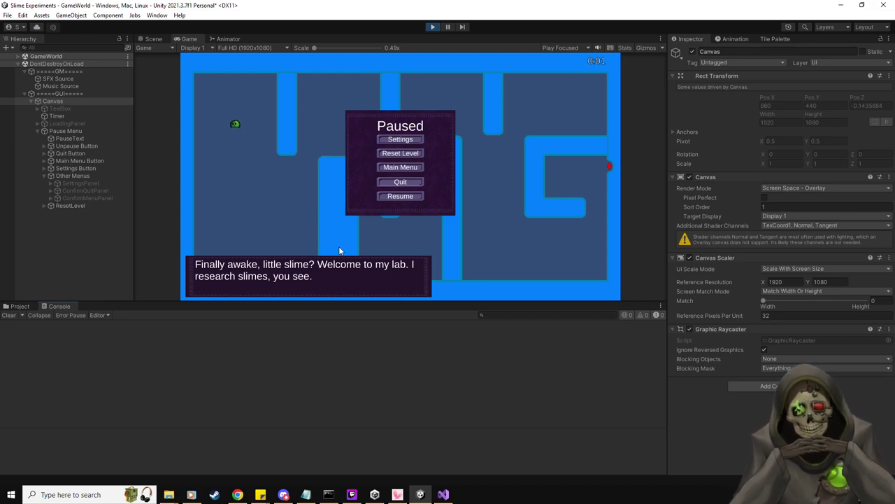
click(432, 27)
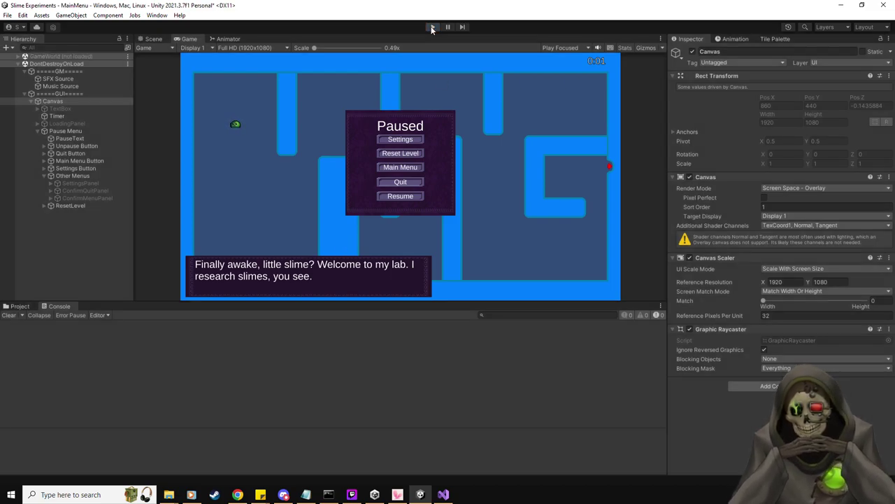
In Visual Studio, comment out the Time.timeScale lines in StopMovement and StartMovement of GM.cs, save the script, and return to Unity.
key(alt+Tab)
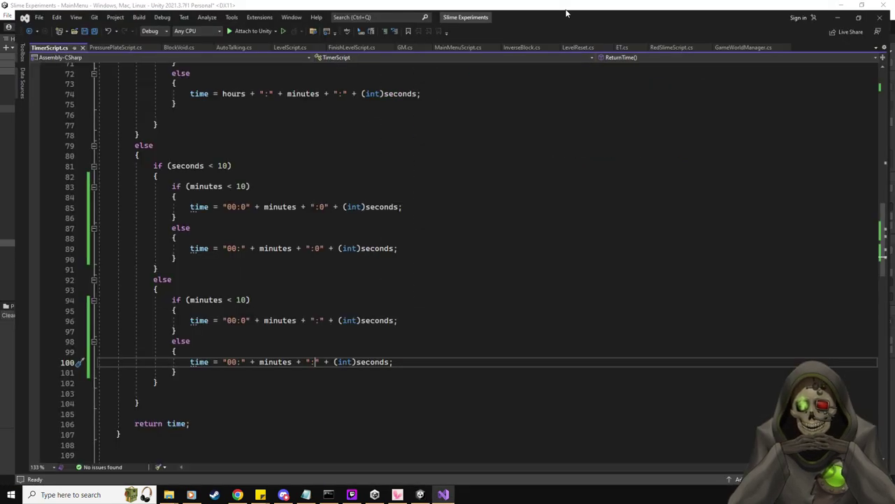
click(394, 39)
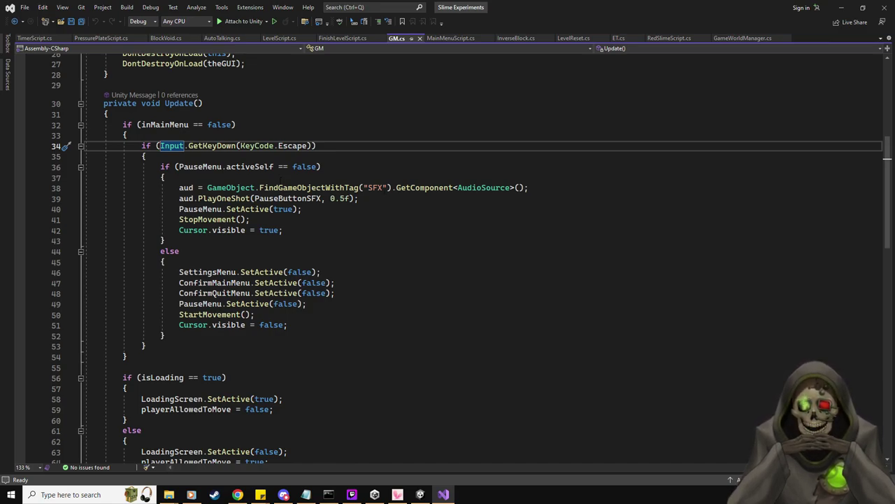
scroll(246, 395, down, 7)
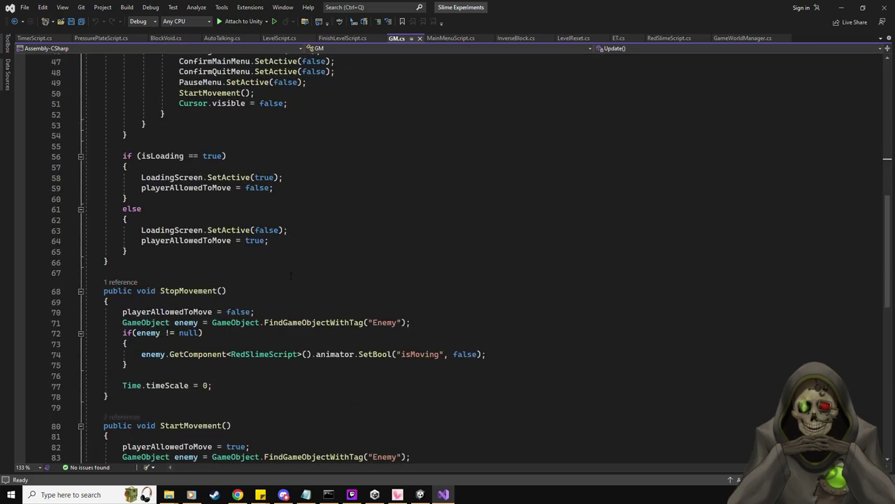
scroll(246, 394, down, 4)
click(234, 259)
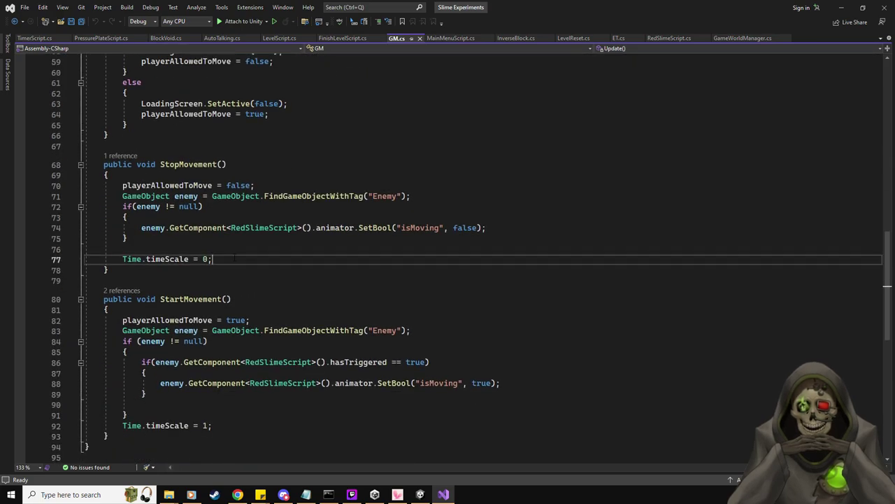
key(ctrl+k)
key(ctrl+c)
click(225, 425)
key(ctrl+k)
key(ctrl+c)
key(ctrl+s)
key(alt+Tab)
Test the pause menu's buttons in play mode with the Time.timeScale lines disabled, and stop play mode.
click(432, 27)
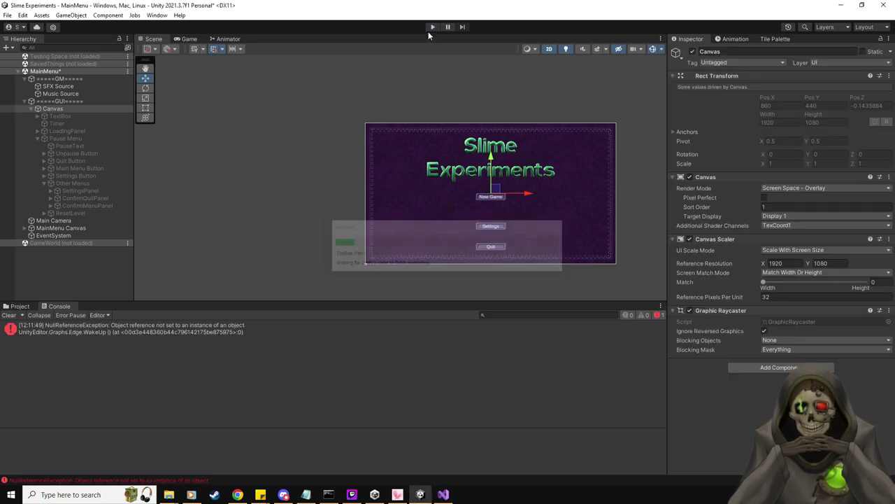
click(427, 27)
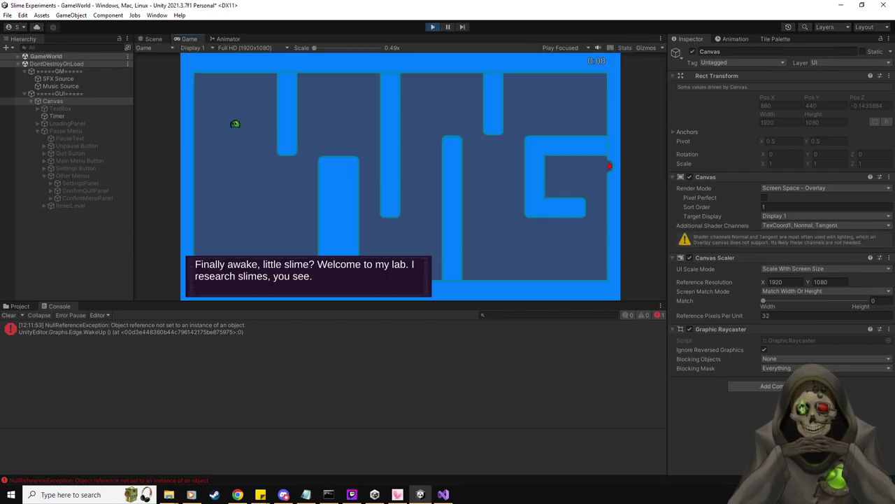
key(Escape)
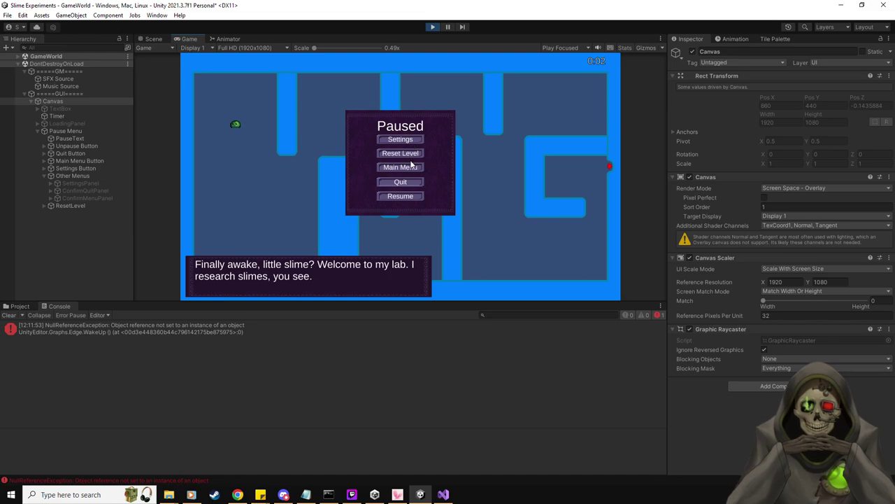
click(432, 29)
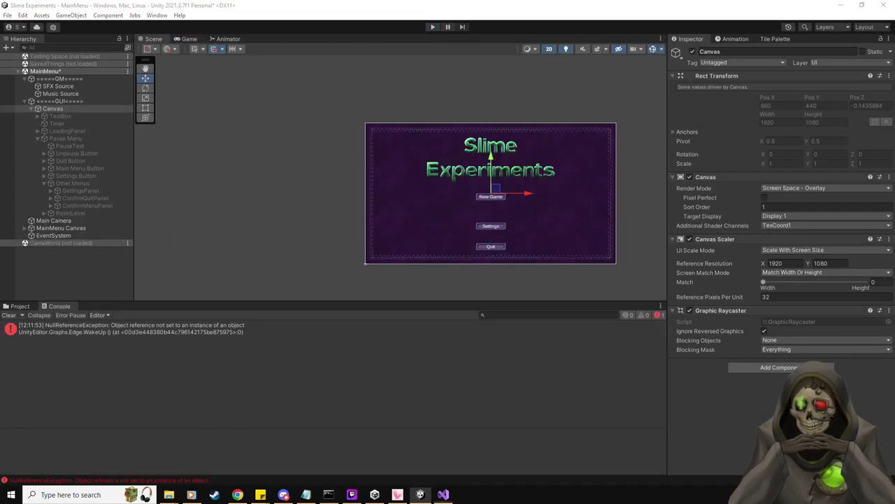
Back in Visual Studio, uncomment the Time.timeScale lines in StartMovement and StopMovement of GM.cs and save the script.
key(alt+Tab)
key(BackSpace)
key(BackSpace)
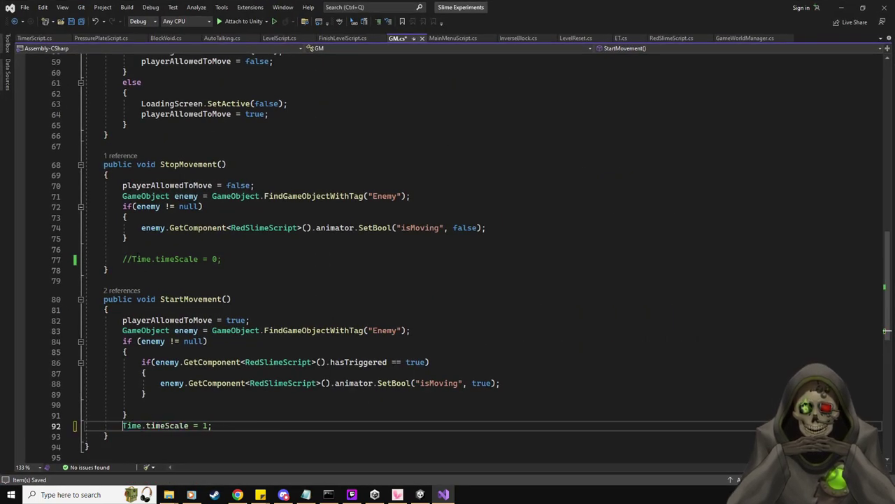
click(132, 259)
key(BackSpace)
key(BackSpace)
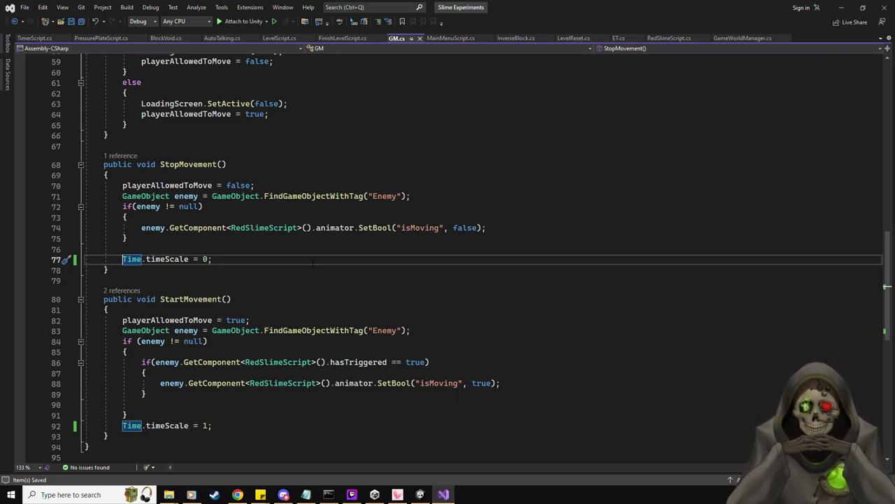
Review the pause handling in the Update and StopMovement methods of GM.cs.
scroll(313, 263, down, 3)
scroll(294, 383, up, 8)
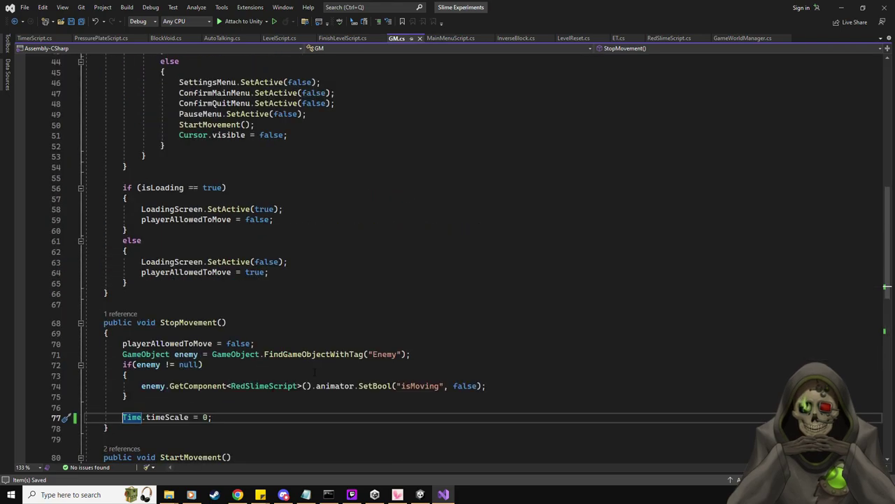
scroll(315, 371, up, 6)
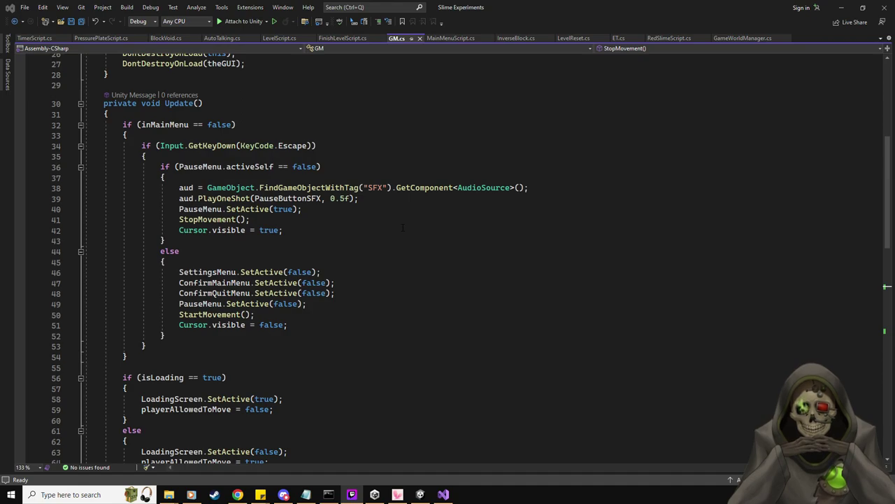
scroll(402, 227, down, 3)
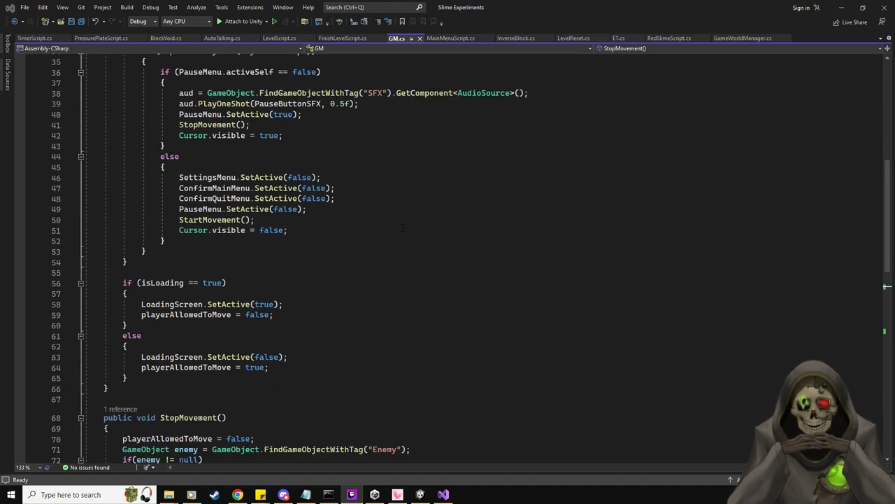
scroll(402, 227, down, 1)
Switch to Unity, activate the Pause Menu object, and frame it in the Scene view.
key(alt+Tab)
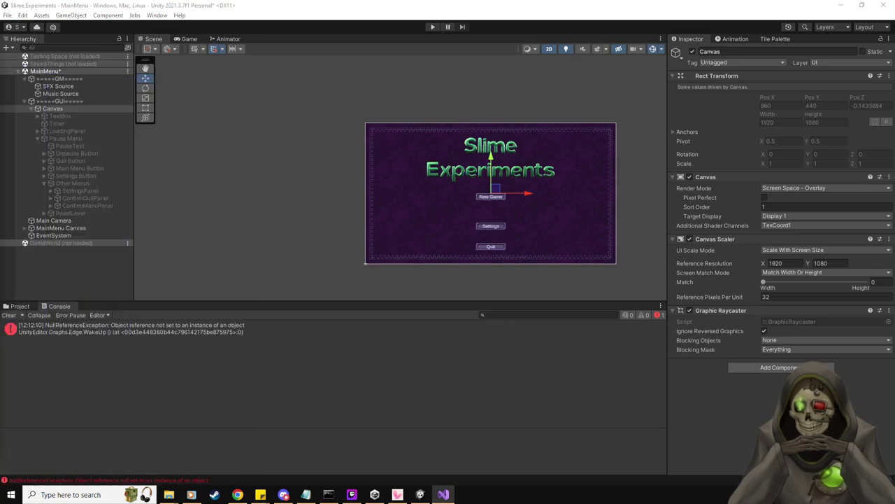
click(75, 139)
click(691, 51)
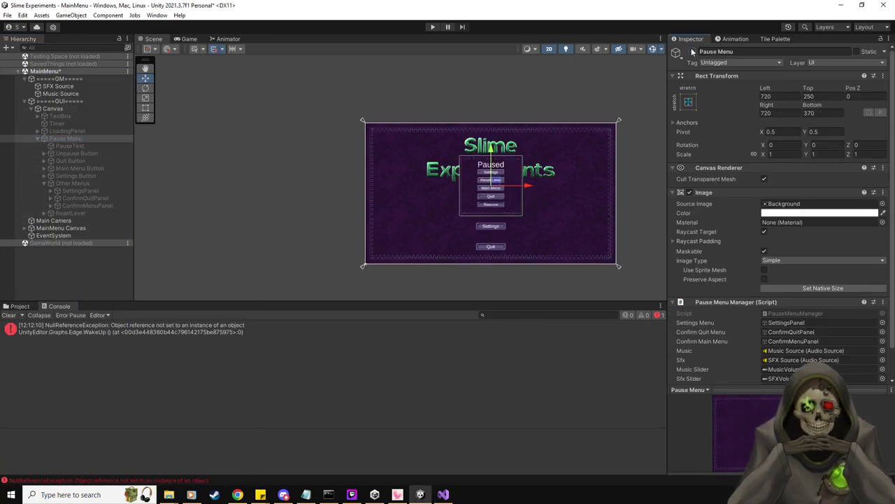
double_click(66, 139)
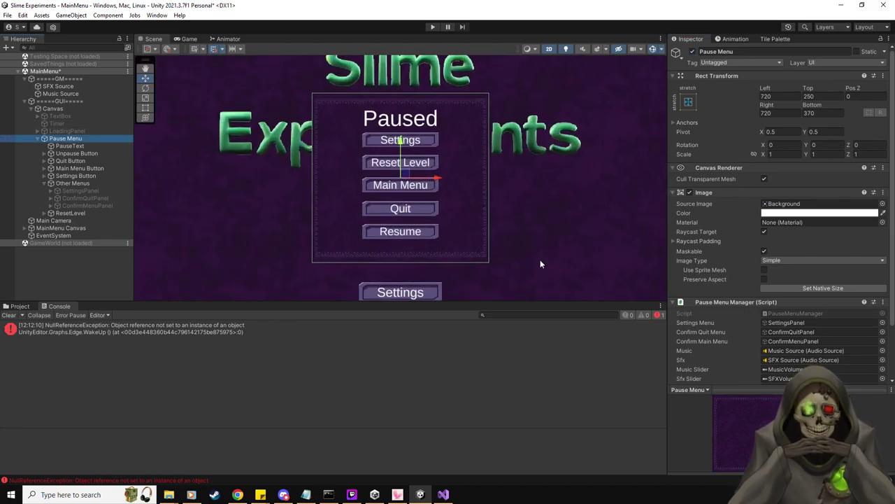
Examine the LoadingPanel, the Unpause Button's On Click settings, and the bounds of its Text (TMP) child.
click(78, 131)
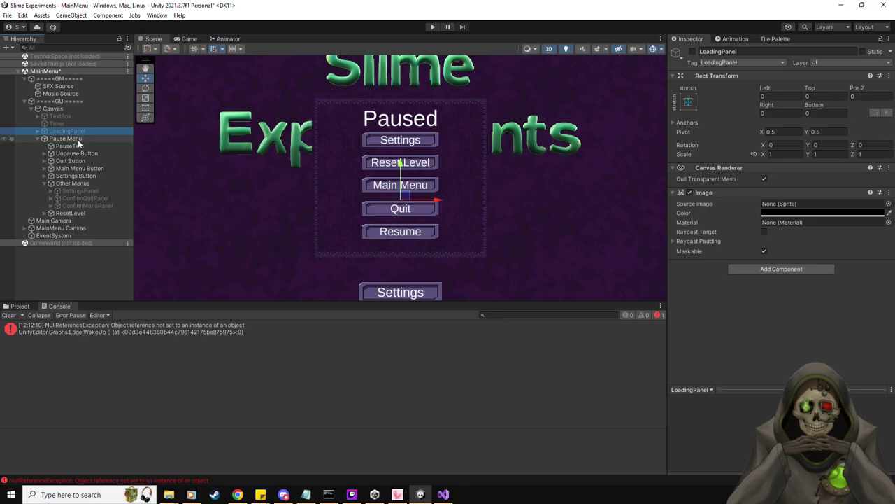
click(77, 139)
click(76, 153)
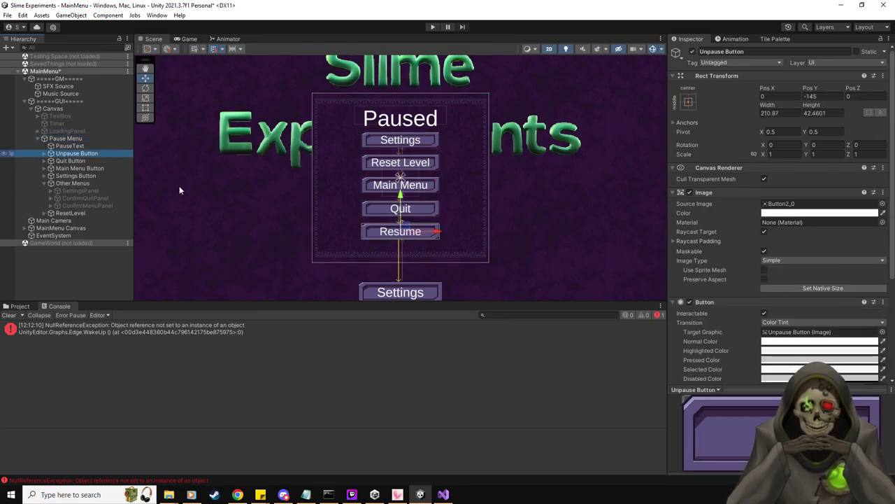
scroll(692, 325, down, 5)
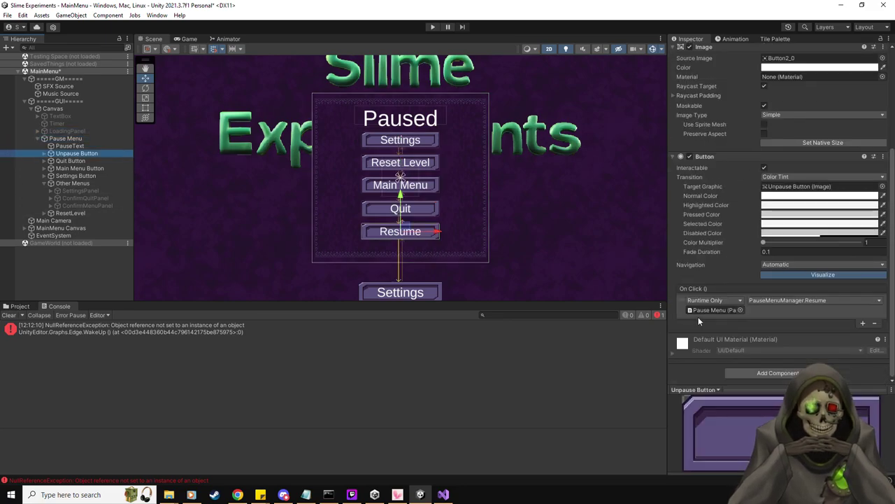
click(49, 154)
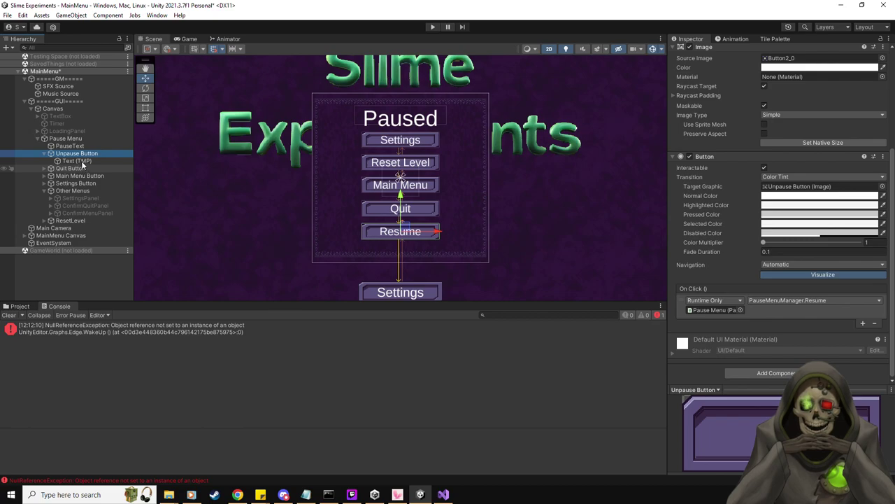
click(81, 160)
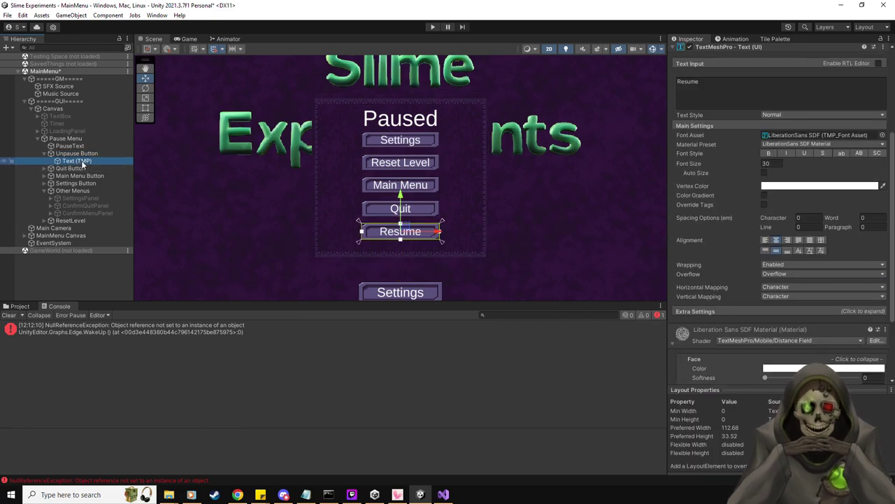
scroll(466, 204, up, 4)
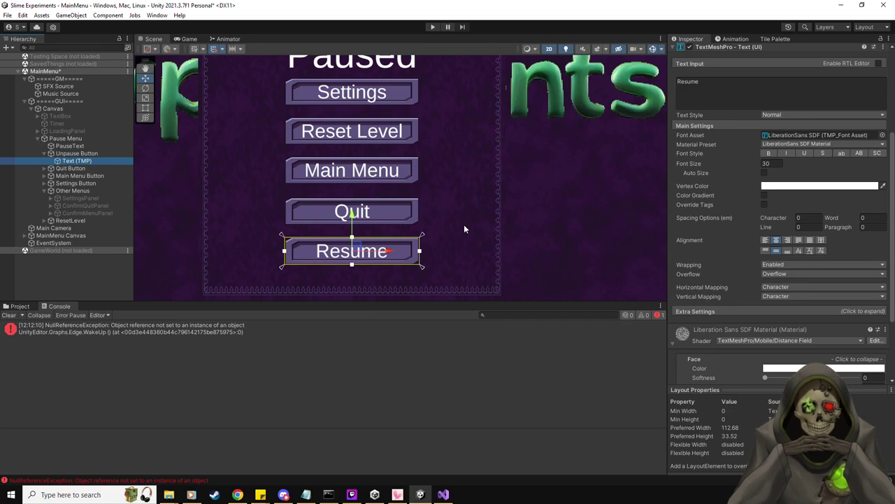
Examine the Rect Transform, Canvas Renderer and TextMeshPro settings of the Resume button's Text (TMP) child.
scroll(717, 232, down, 3)
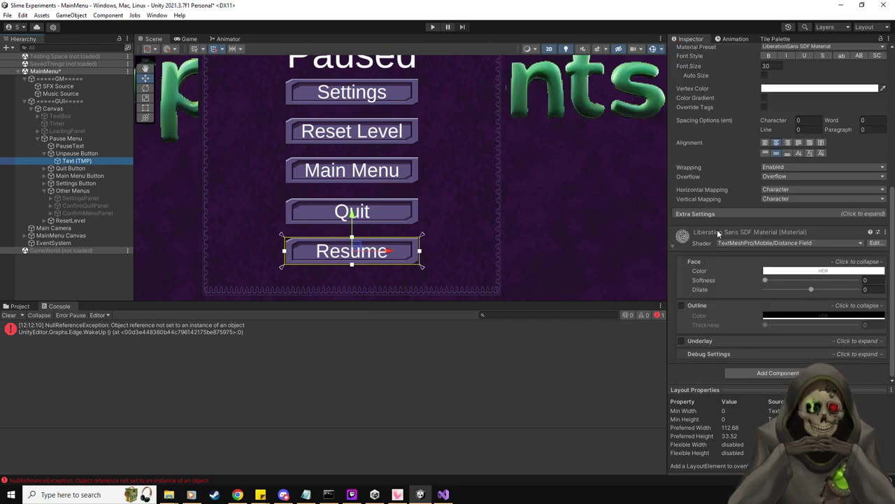
scroll(719, 231, up, 6)
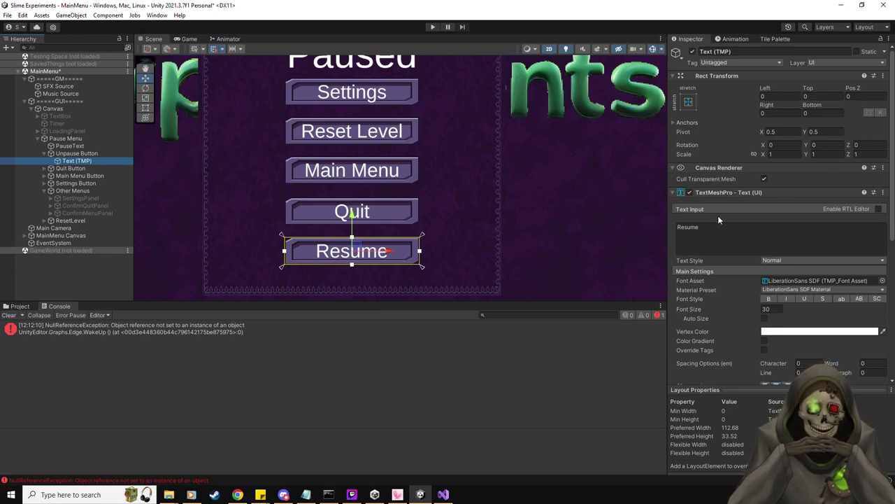
click(763, 179)
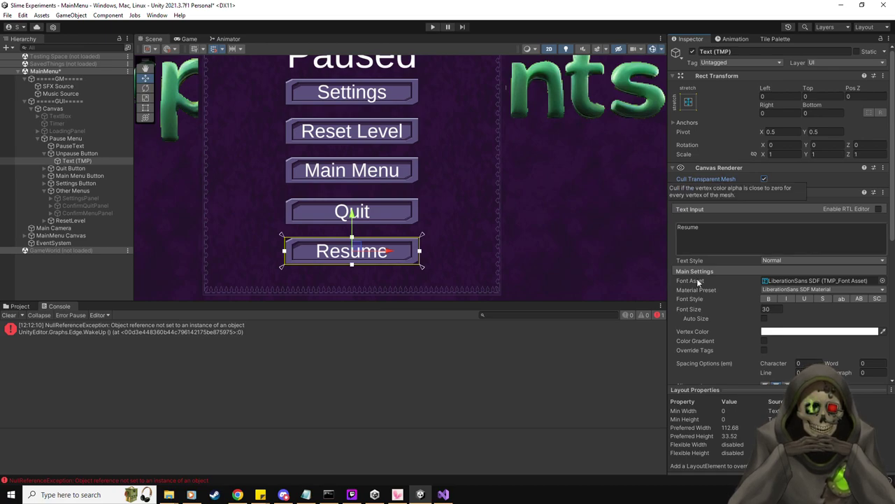
scroll(697, 285, down, 2)
scroll(697, 285, down, 4)
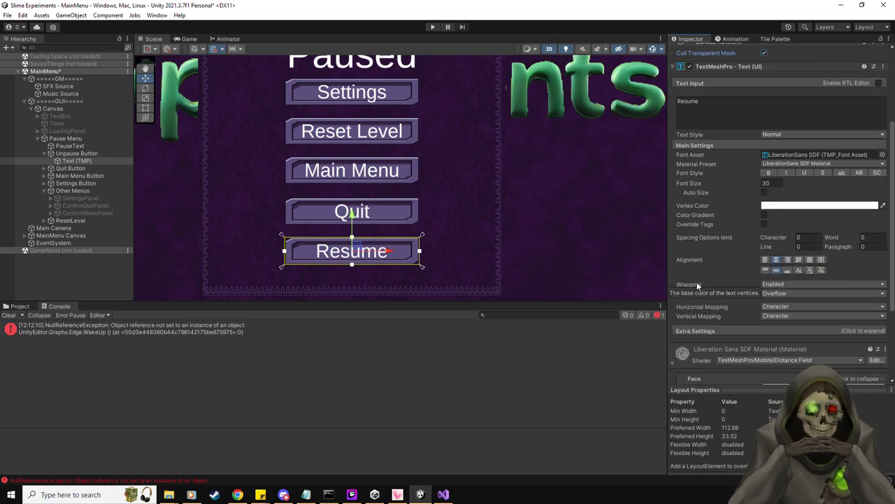
scroll(706, 252, up, 6)
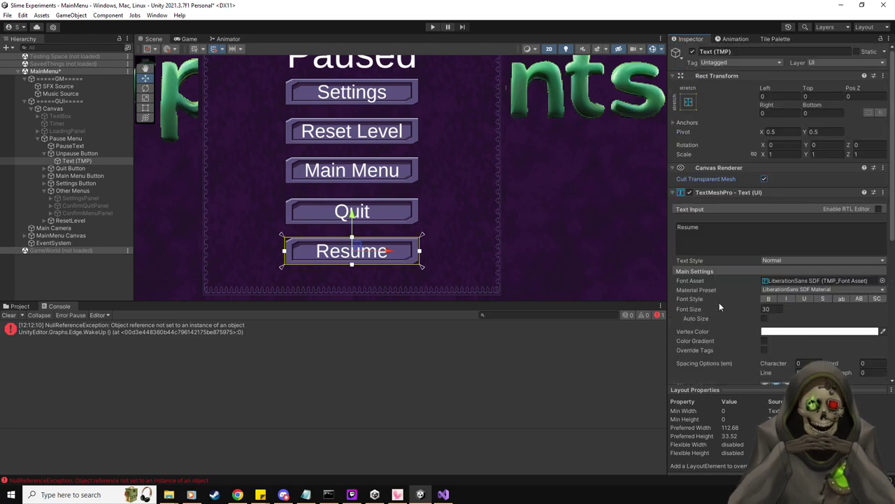
Move the Resume text box's left edge inward with the Rect tool to a Left offset of about 43.64, and deactivate the Pause Menu.
click(145, 107)
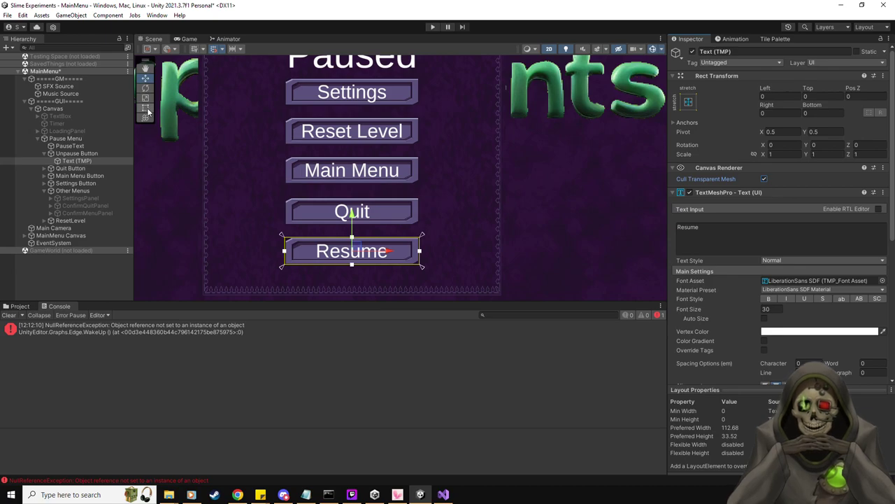
drag(286, 244, 315, 243)
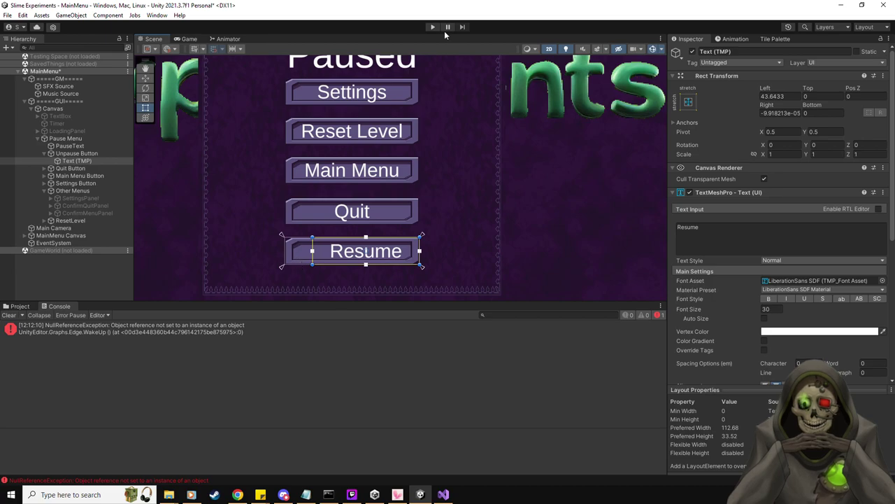
click(77, 138)
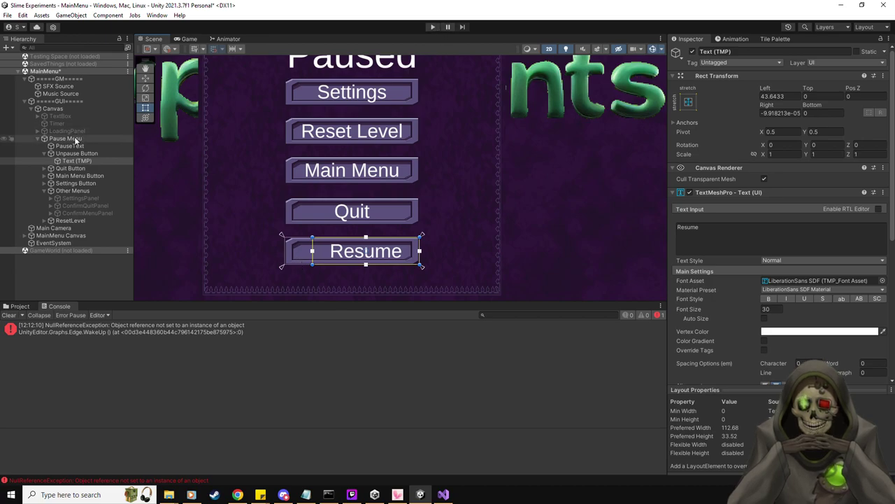
click(691, 52)
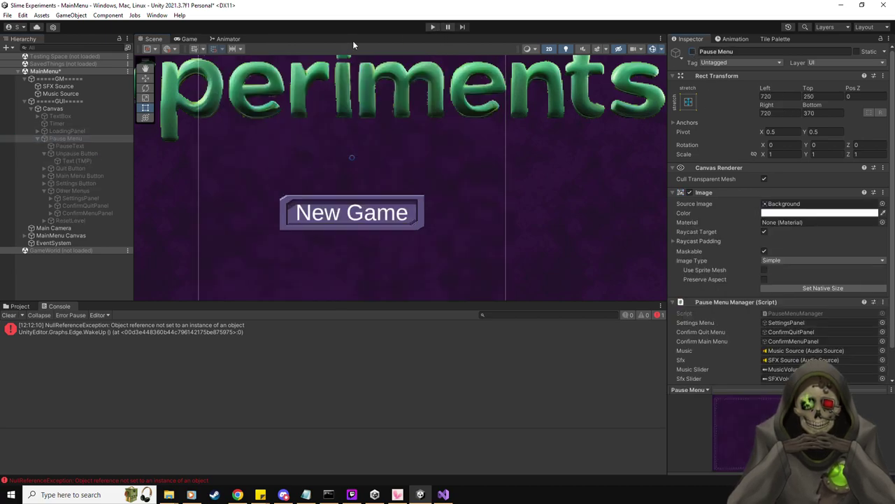
Play-test a new game, open the pause menu to check the Resume button, and stop the run.
click(433, 28)
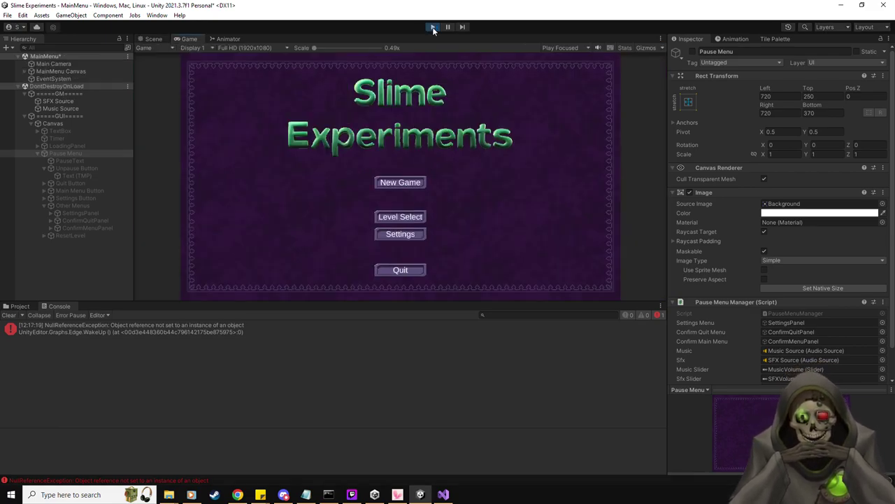
click(419, 183)
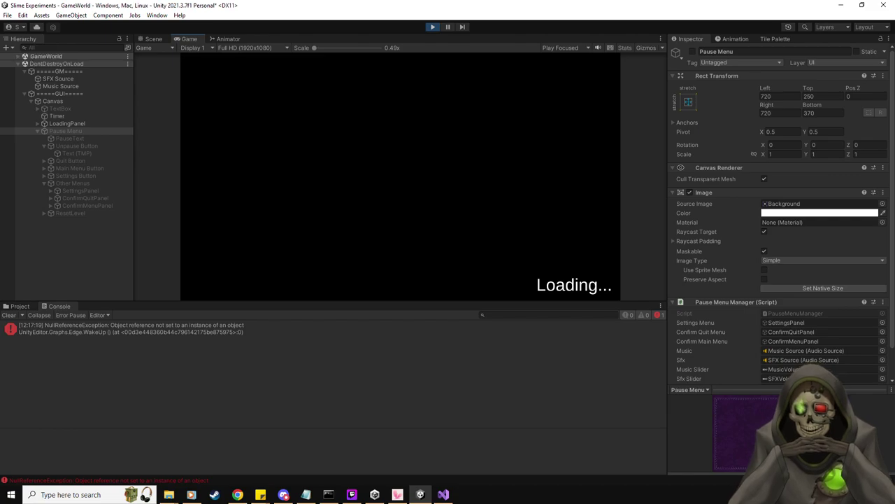
key(Escape)
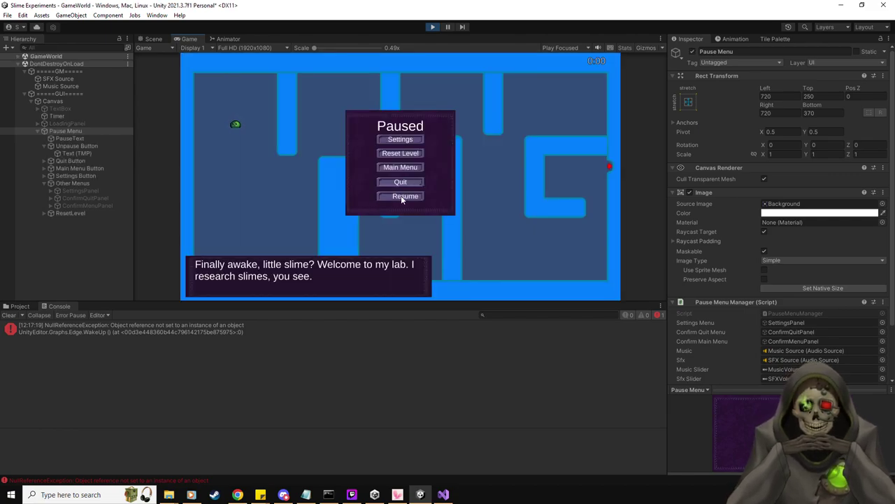
click(432, 26)
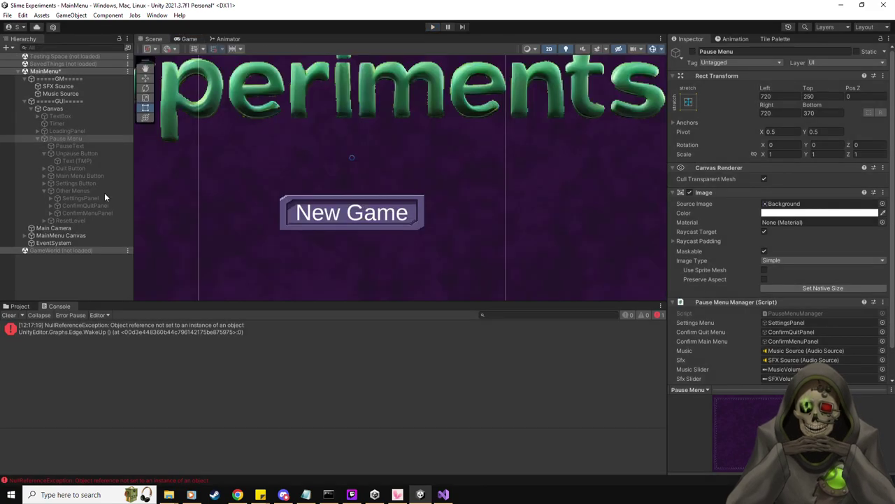
Reactivate the Pause Menu and stretch the Resume text box back to the full width of its button.
click(692, 52)
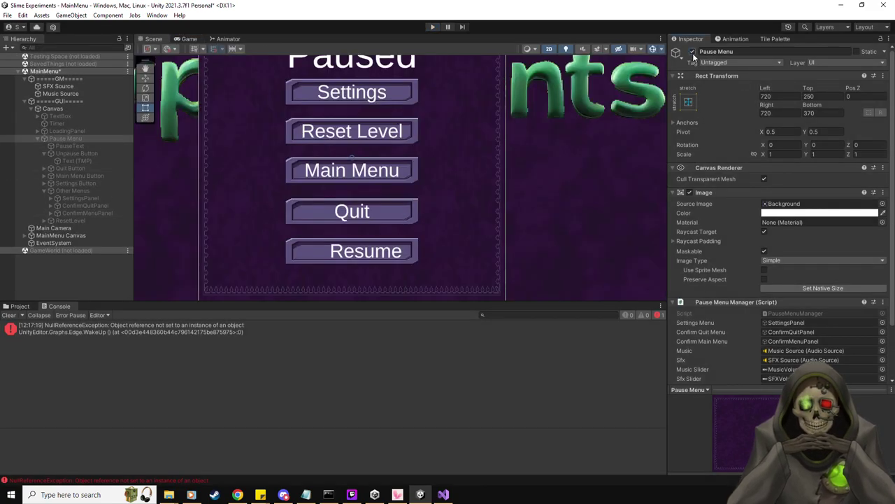
click(82, 160)
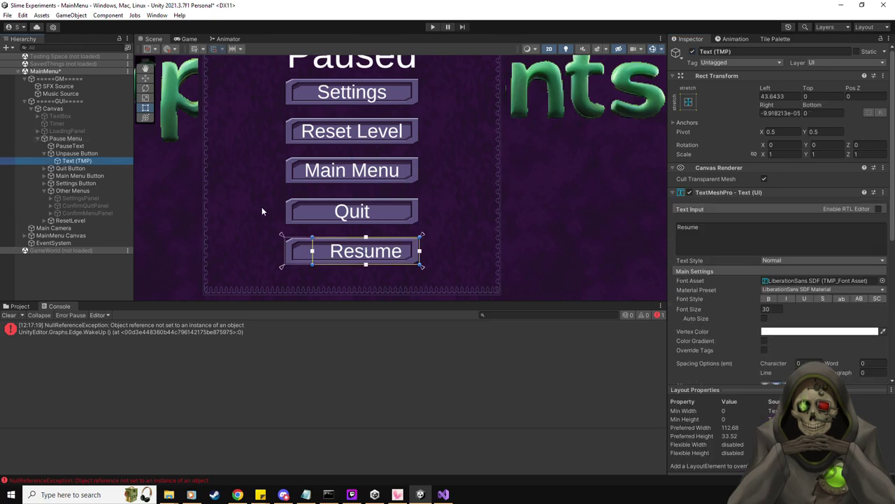
drag(306, 244, 283, 239)
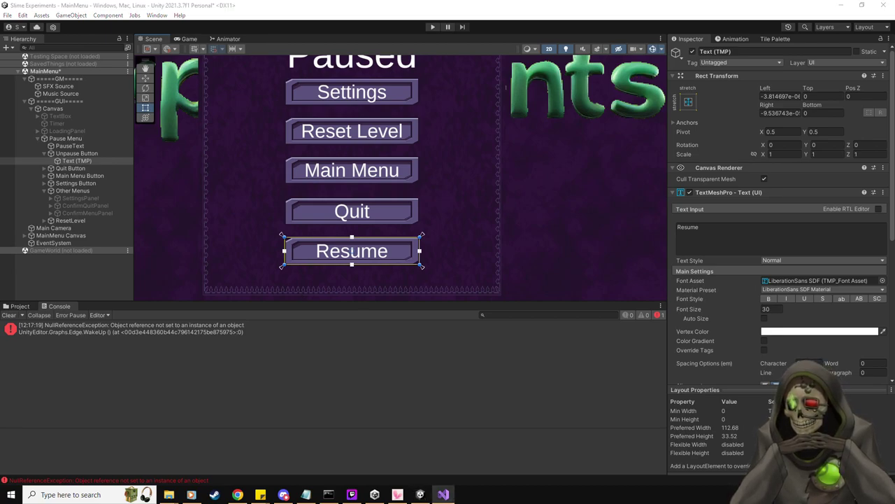
Collapse the Unpause Button in the object tree and deactivate the Pause Menu object.
key(alt+Tab)
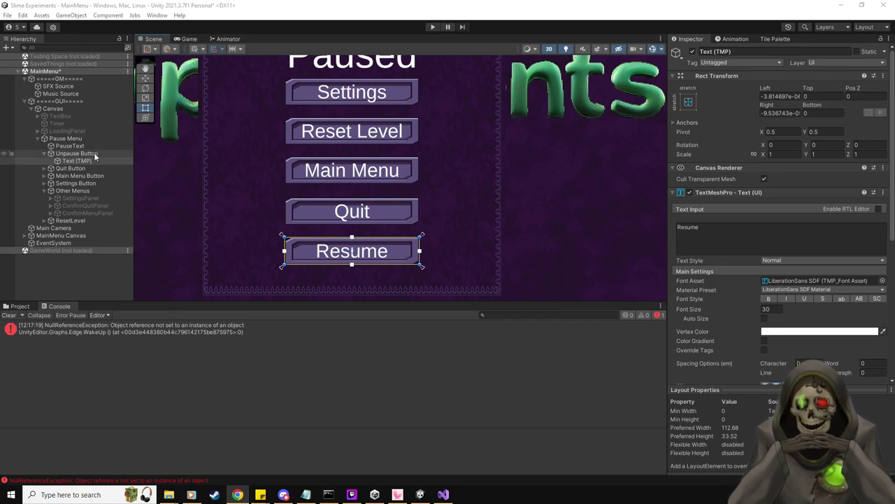
click(47, 153)
click(44, 154)
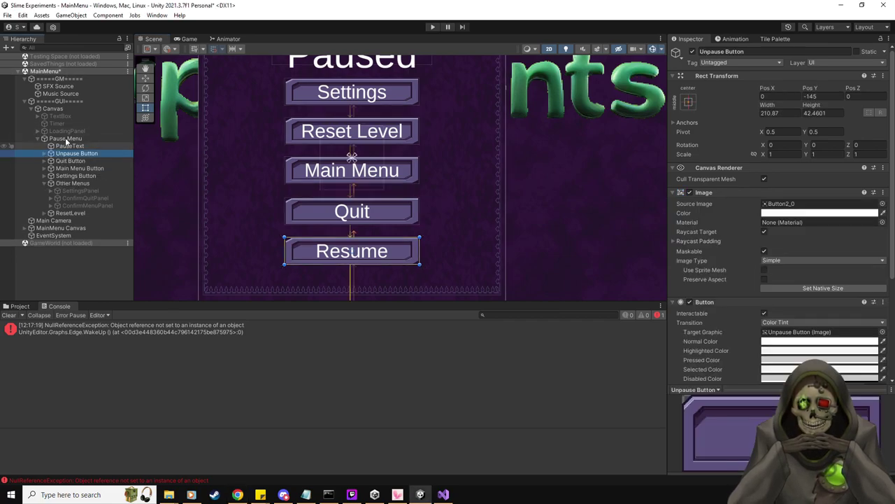
click(66, 138)
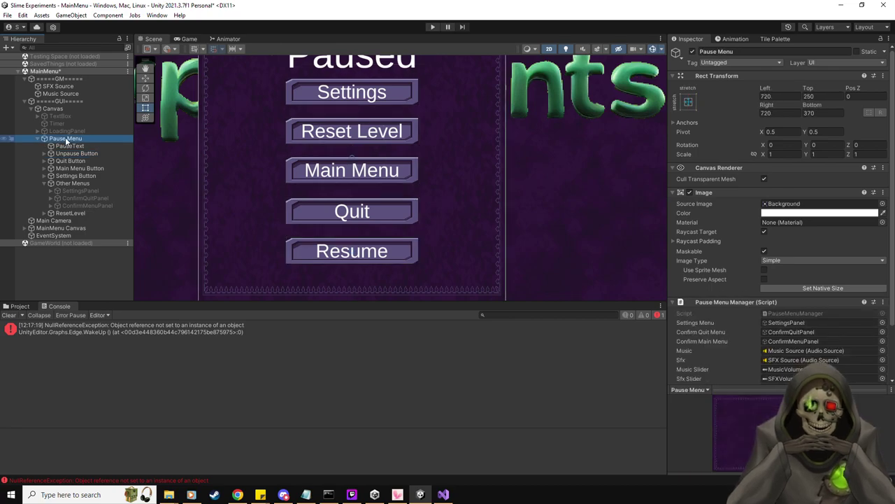
click(692, 51)
Try removing the Graphic Raycaster component from the Canvas under GUI.
click(65, 110)
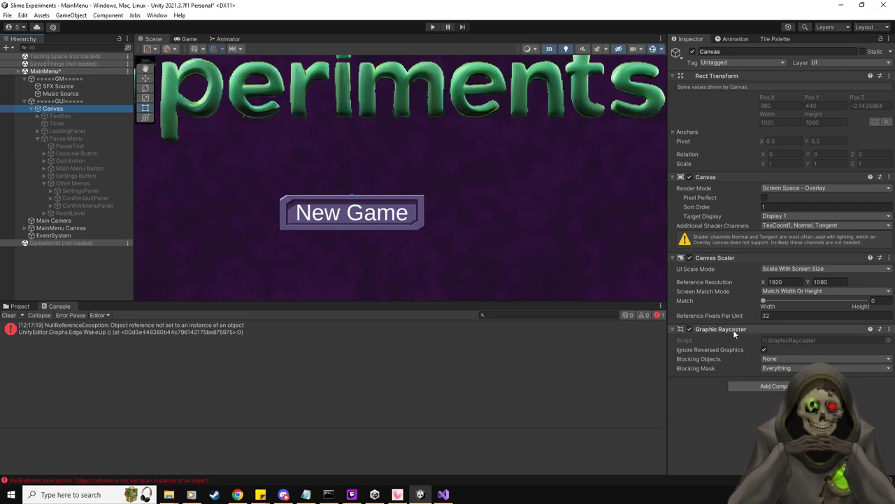
click(889, 329)
click(840, 351)
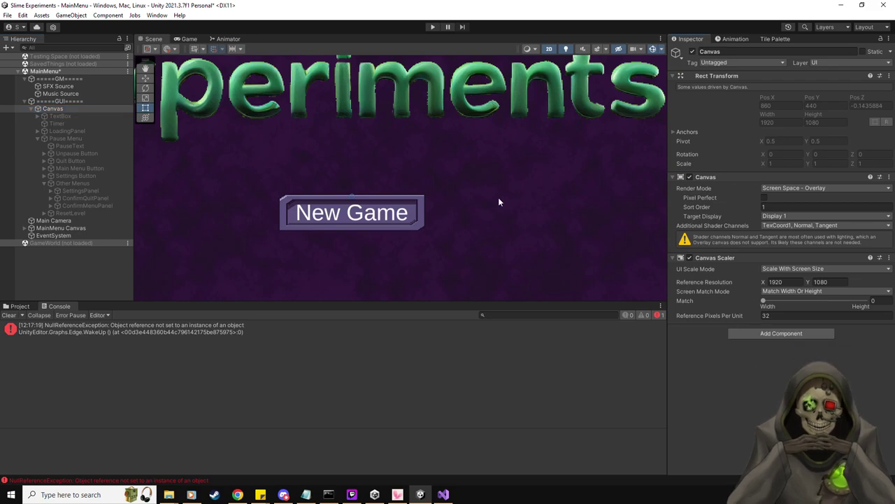
Run the game, start a new game and open the pause menu to test its buttons.
click(435, 26)
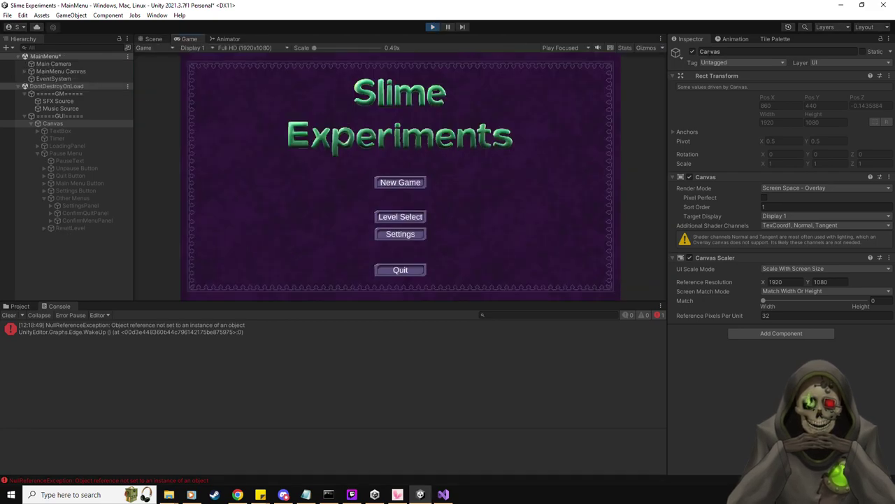
click(411, 183)
key(Escape)
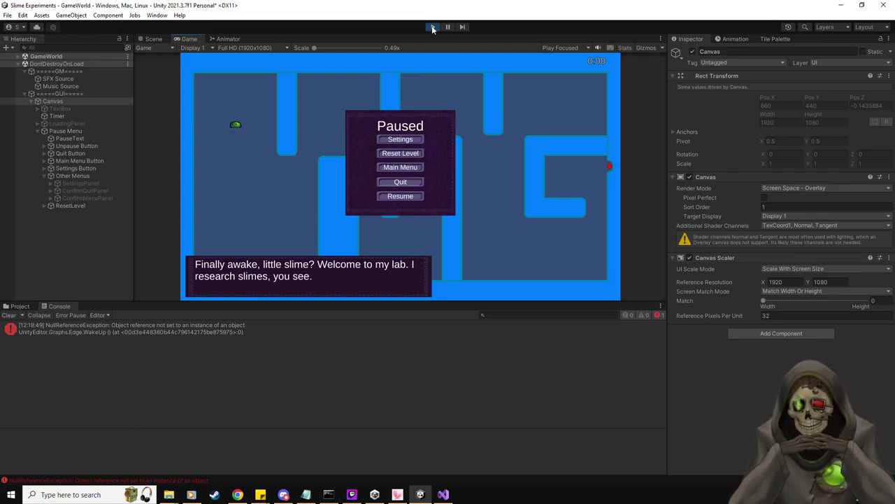
In the running game, try removing the Graphic Raycaster from the LevelGUI Canvas of Level 1-1(Clone), and end the play-test.
click(19, 57)
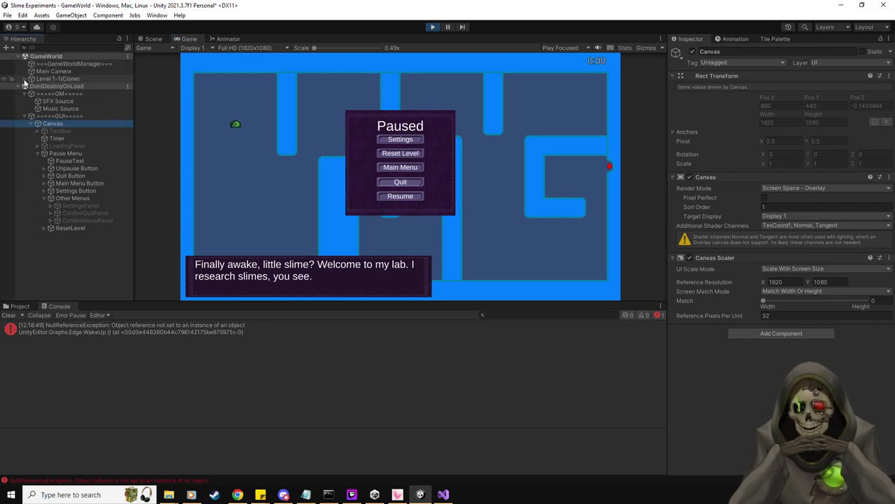
click(24, 80)
click(30, 131)
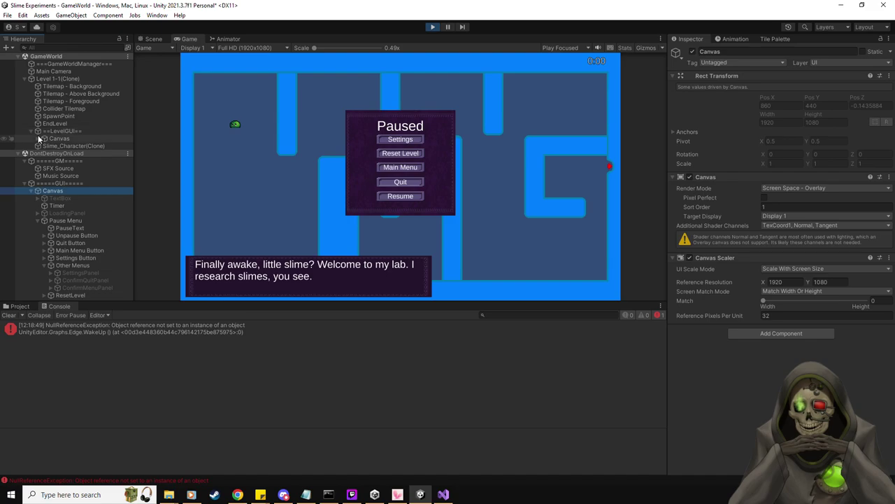
click(40, 139)
click(44, 146)
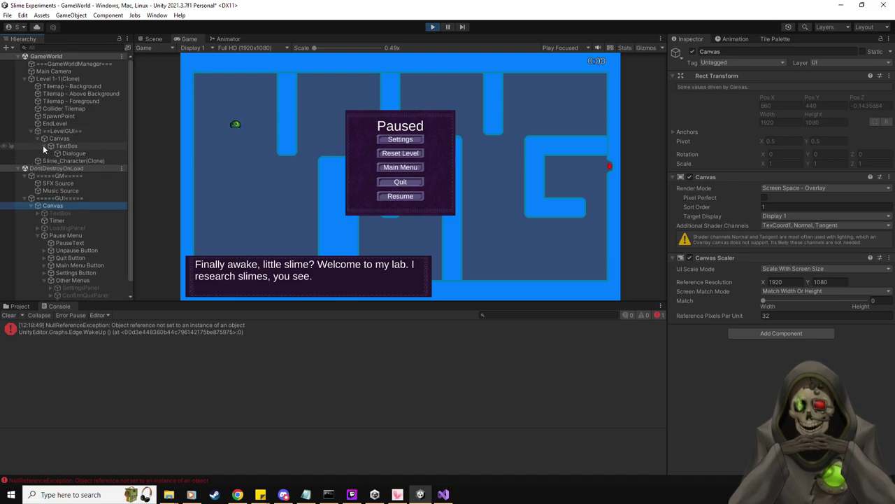
click(58, 139)
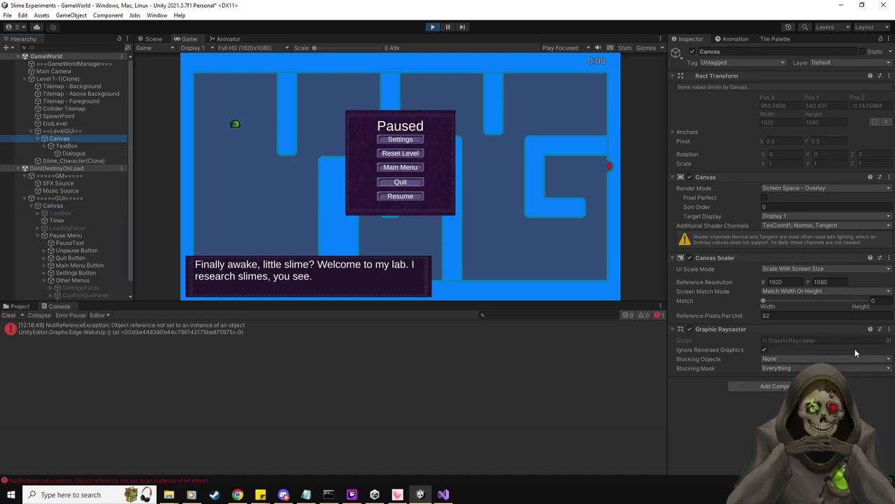
click(889, 329)
click(871, 352)
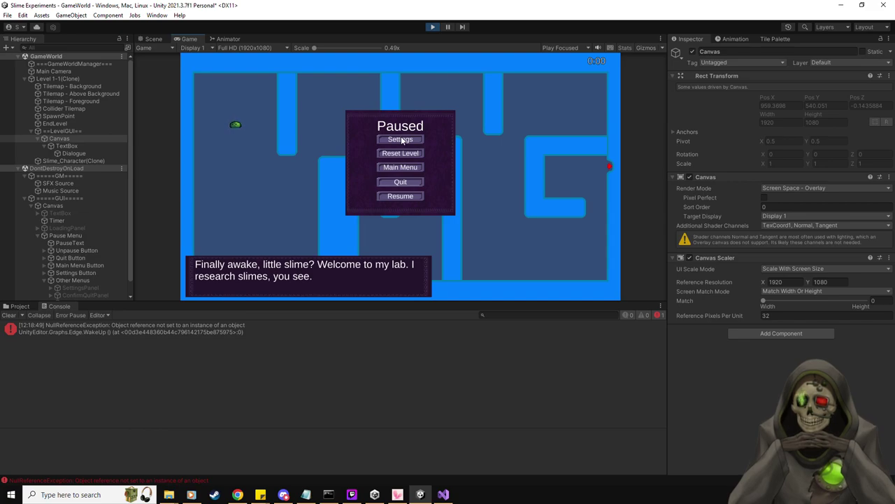
click(428, 29)
Add a Graphic Raycaster component back to the GUI Canvas and keep its Blocking Objects at None.
click(58, 109)
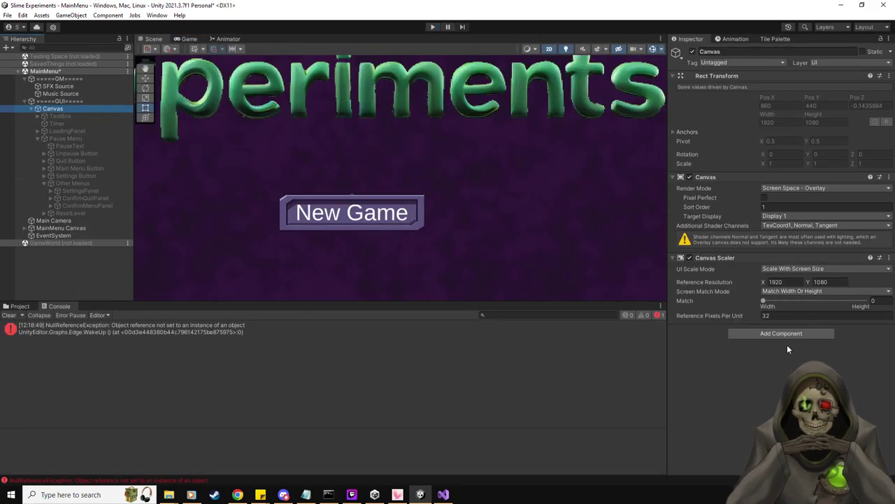
click(788, 333)
text(grap)
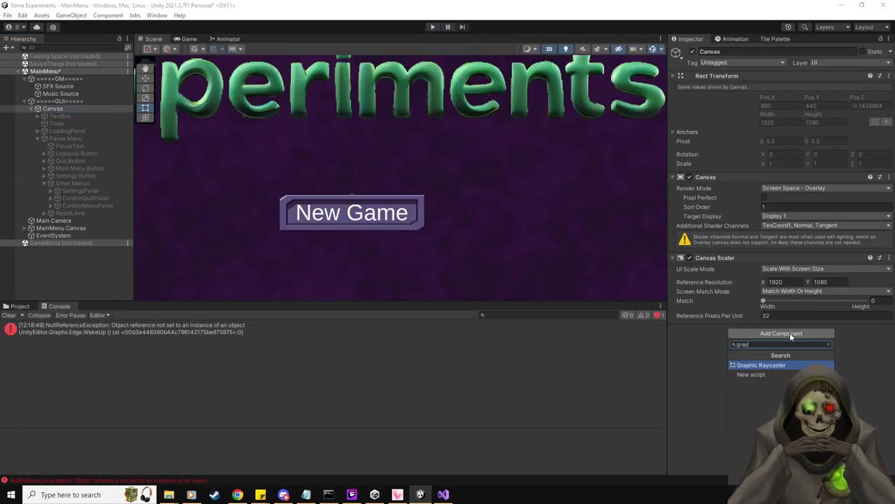
key(Return)
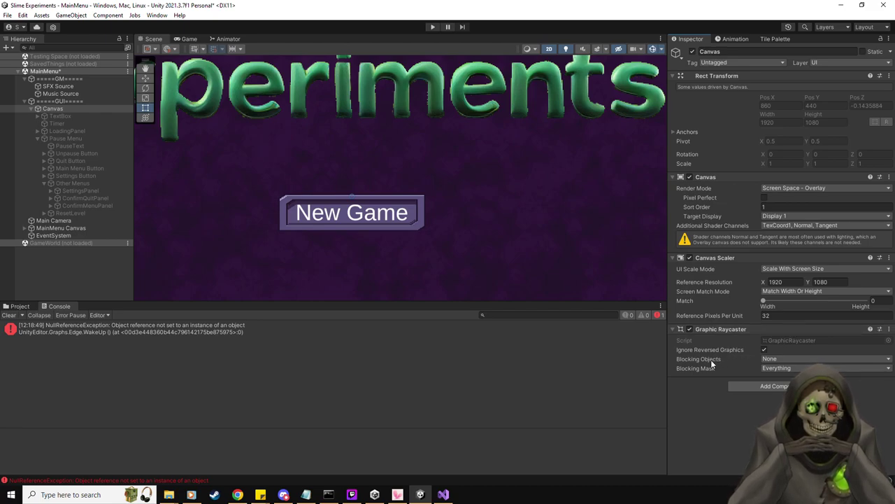
click(793, 358)
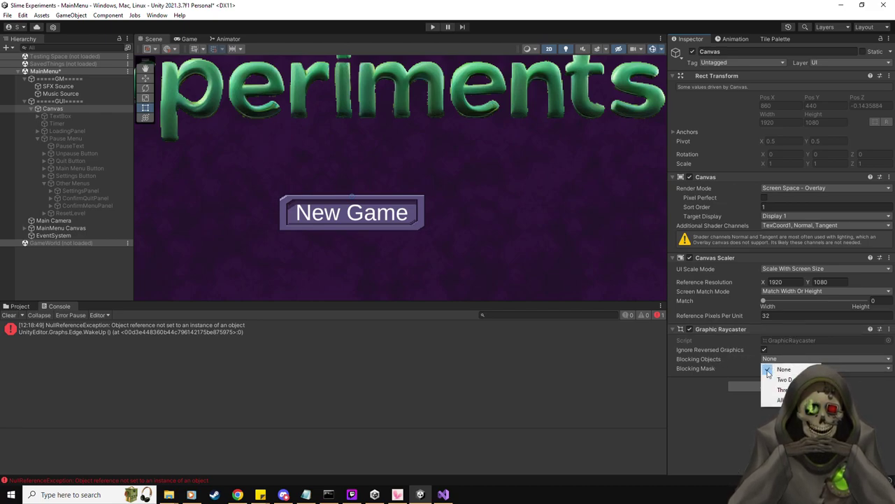
click(711, 435)
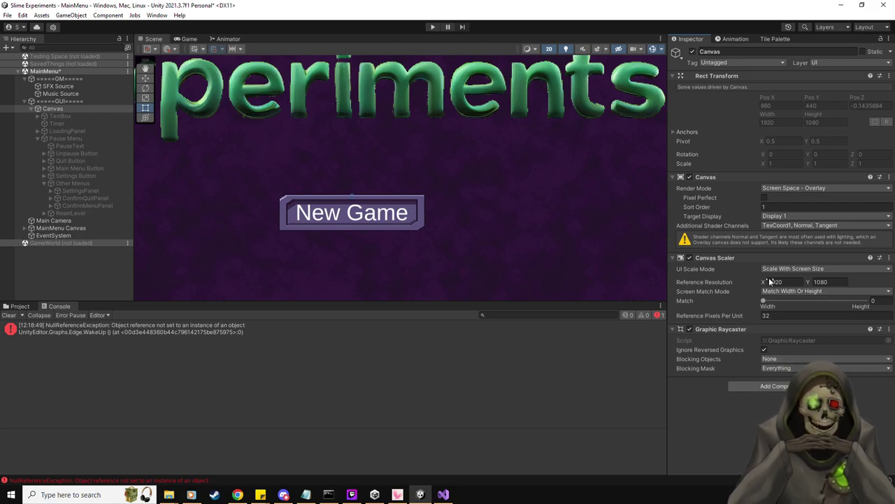
Set the GUI Canvas's Additional Shader Channels to Nothing by deselecting TexCoord1, Normal and Tangent.
click(790, 225)
click(798, 298)
click(798, 225)
click(778, 287)
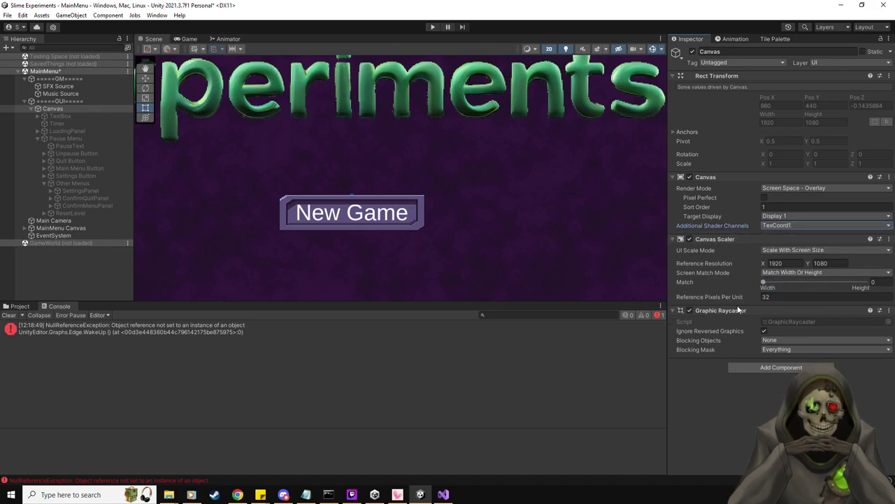
click(772, 227)
click(775, 235)
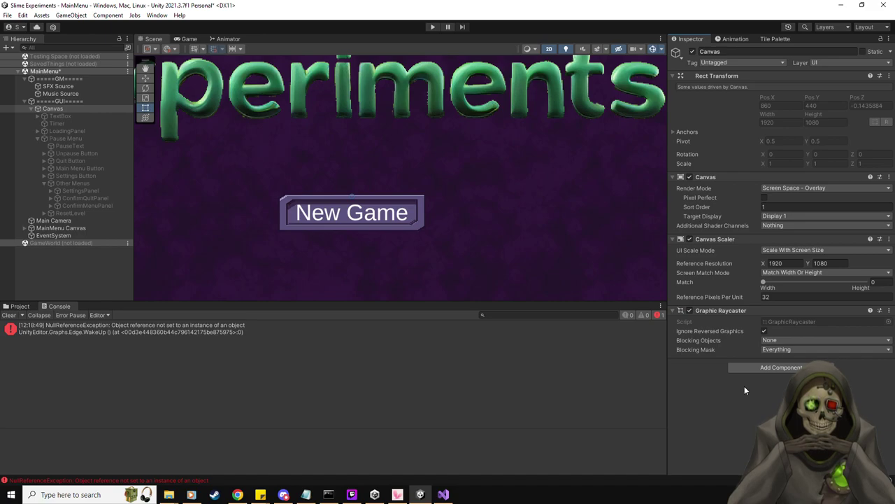
Try adding a Canvas Group component to the Canvas under =====GUI=====.
mouse_move(763, 282)
mouse_down()
mouse_move(872, 286)
mouse_move(752, 287)
mouse_up()
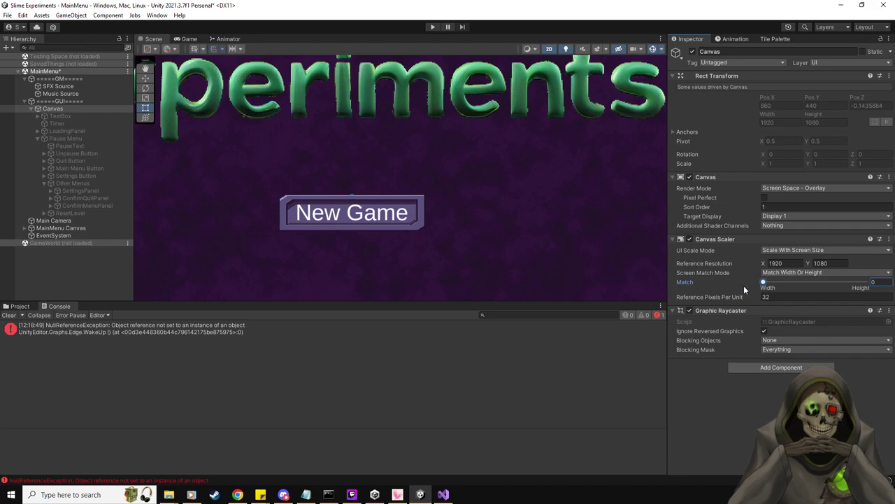
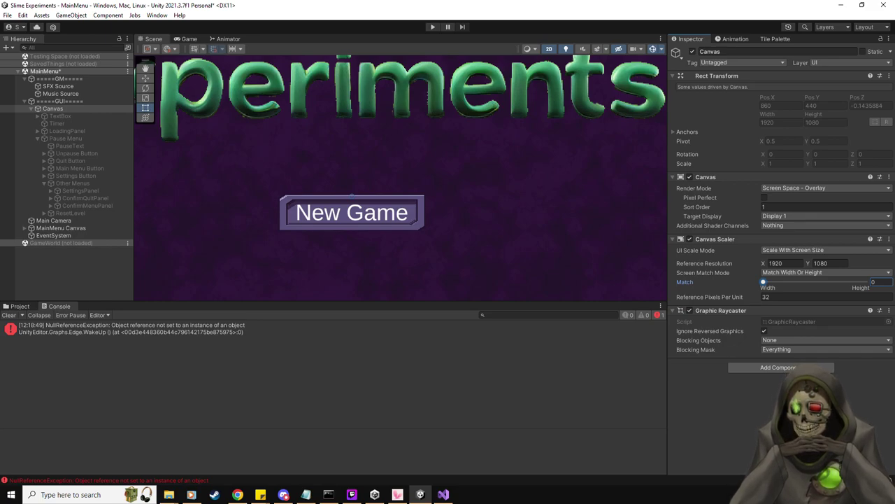
click(56, 110)
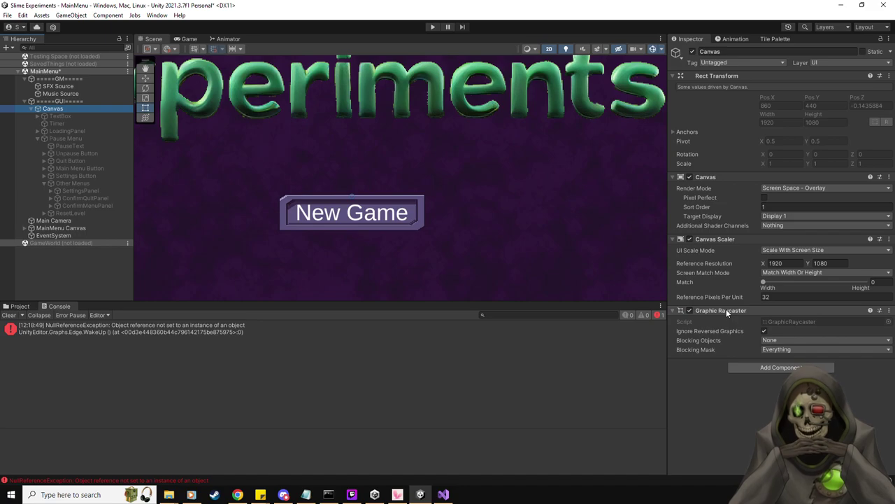
click(789, 369)
text(ganc)
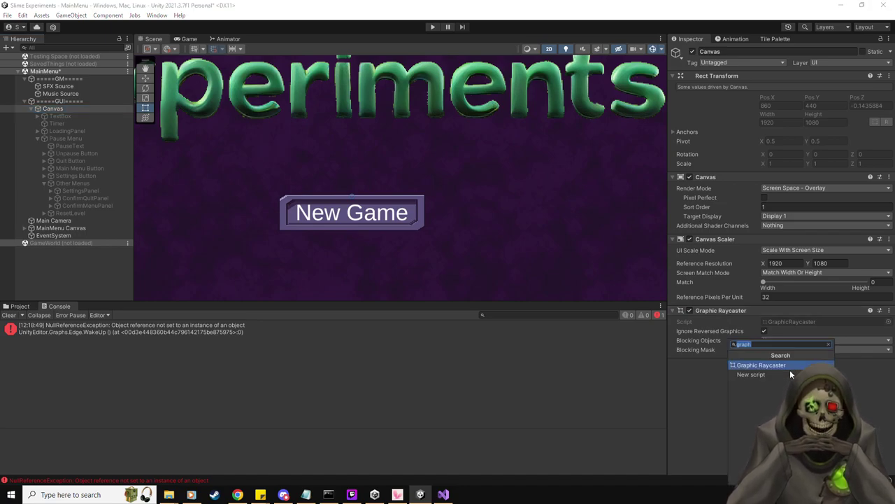
key(BackSpace)
key(BackSpace)
key(BackSpace)
key(BackSpace)
text(can)
click(790, 372)
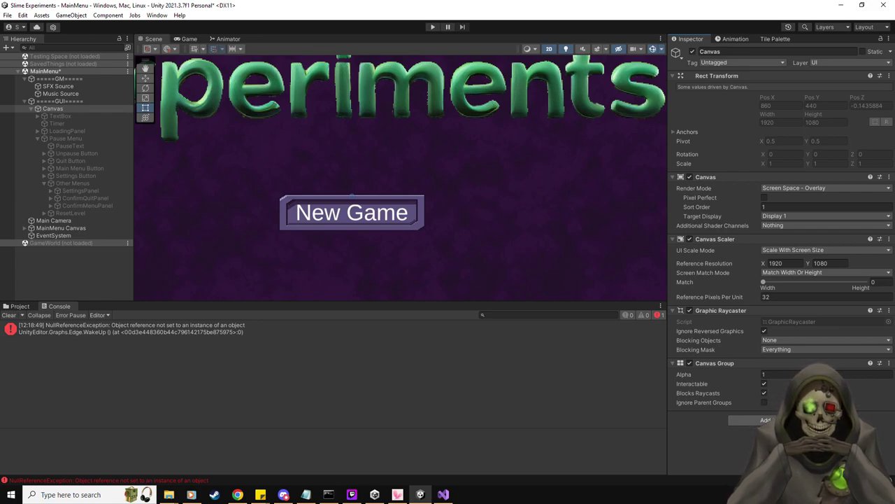
Test the pause menu in a new game run, and remove the Canvas Group component from the GUI Canvas.
click(432, 26)
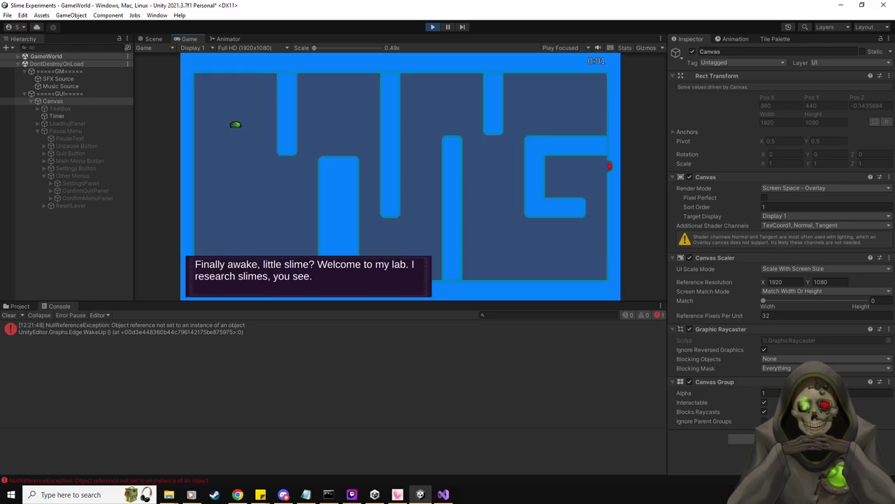
key(Escape)
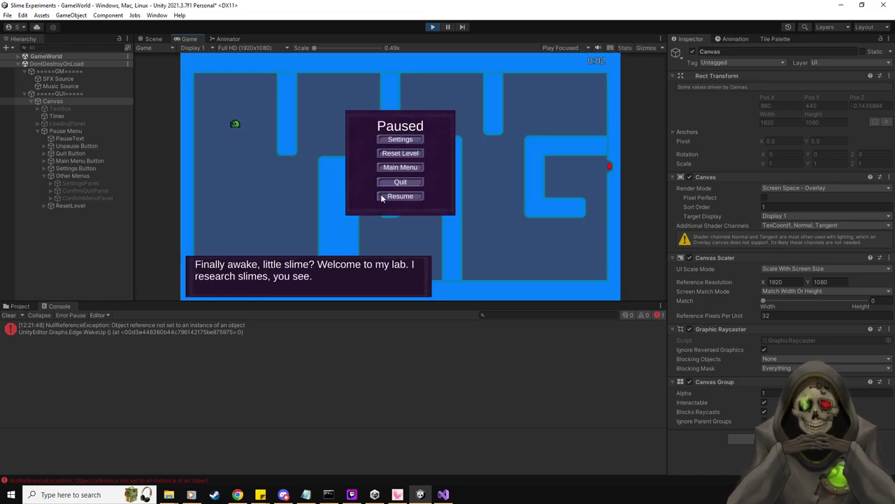
click(433, 27)
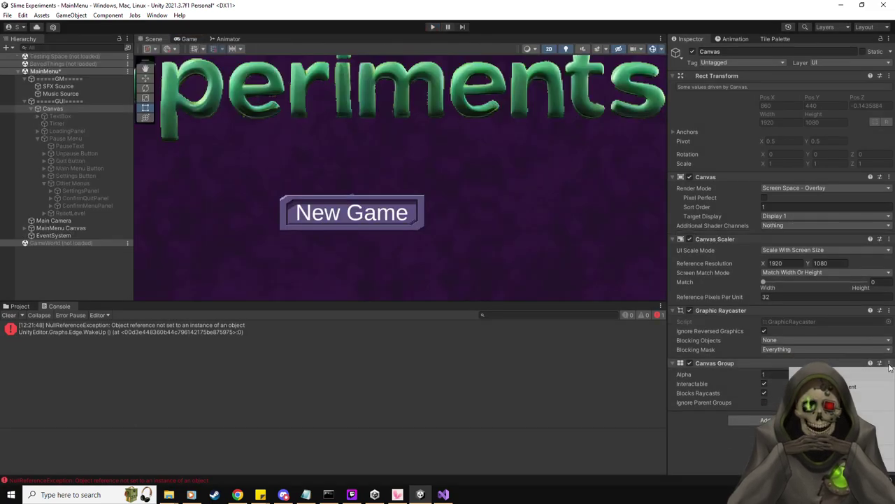
click(825, 386)
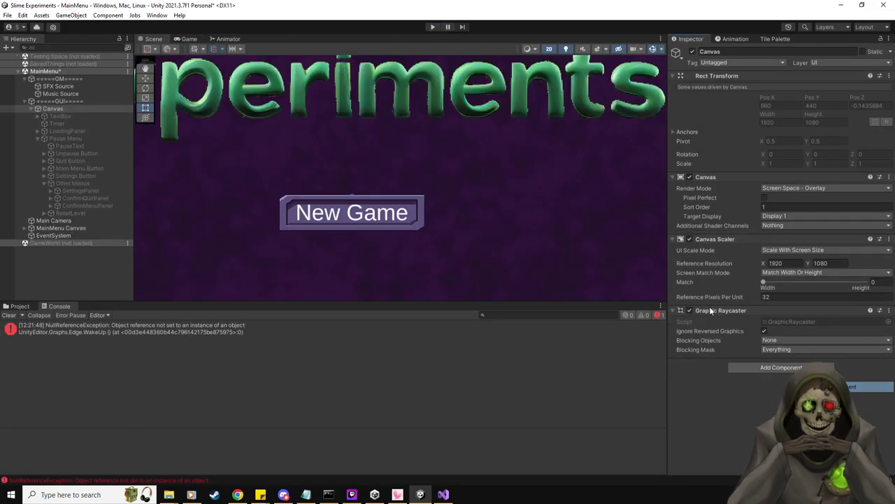
Run a new game, pause it, and examine the objects under GameWorld and Level 1-1(Clone) before ending the play-test.
click(432, 28)
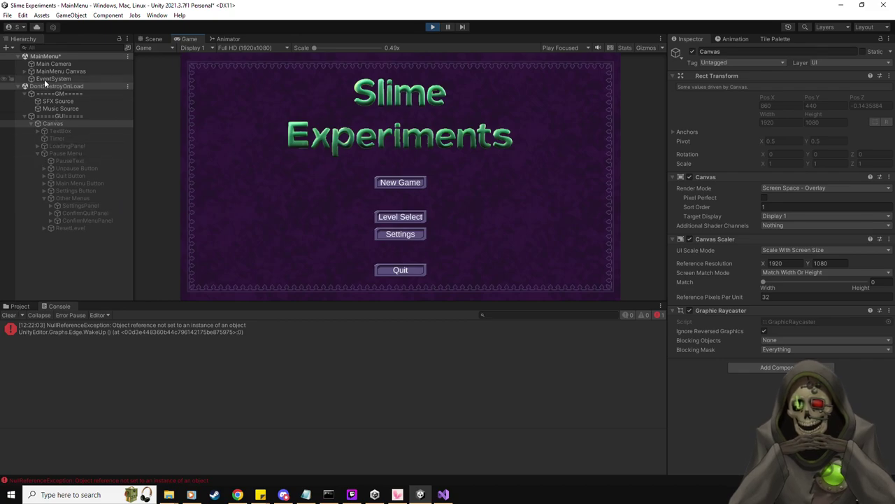
click(400, 184)
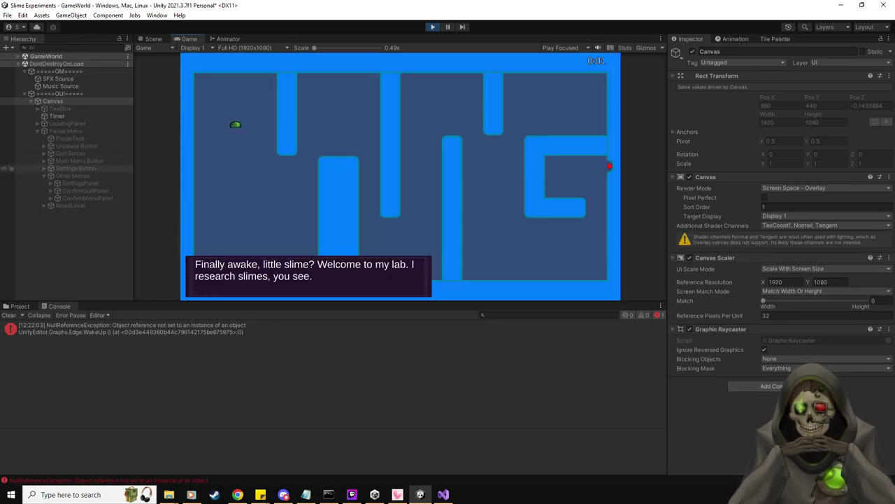
key(Escape)
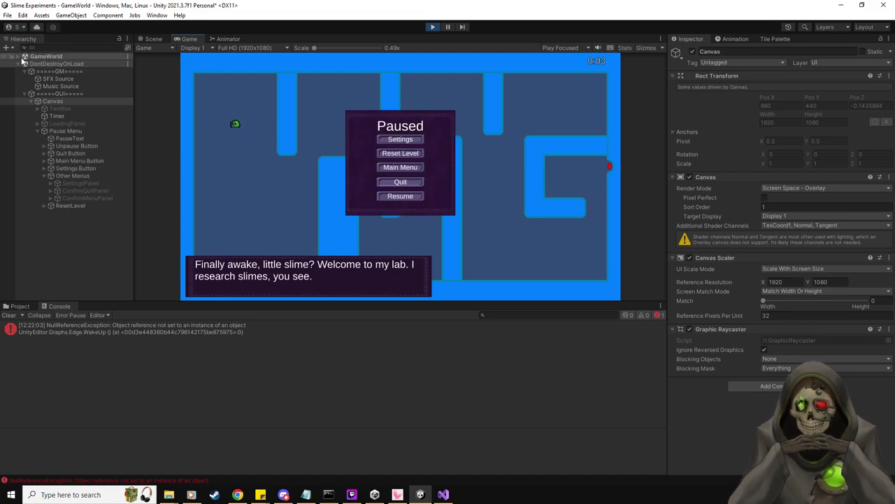
click(20, 56)
click(27, 78)
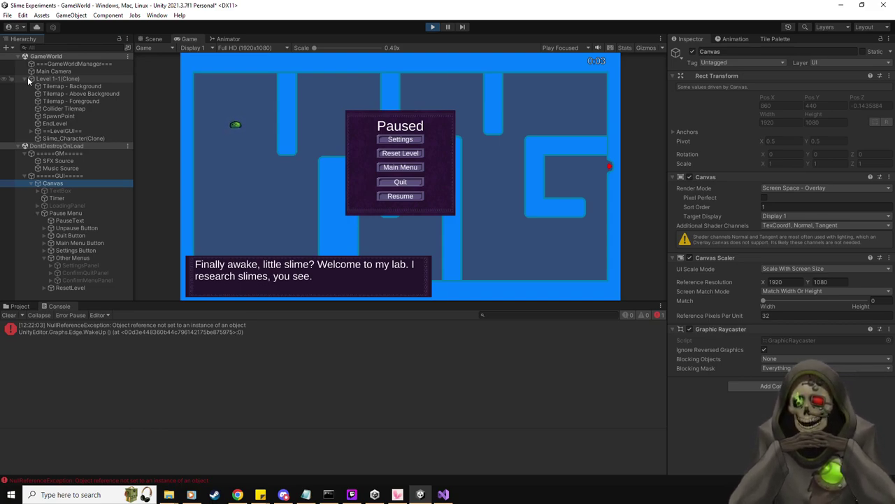
click(432, 26)
Make the MainMenu scene's EventSystem a child of =====GM===== and clear the console.
click(83, 236)
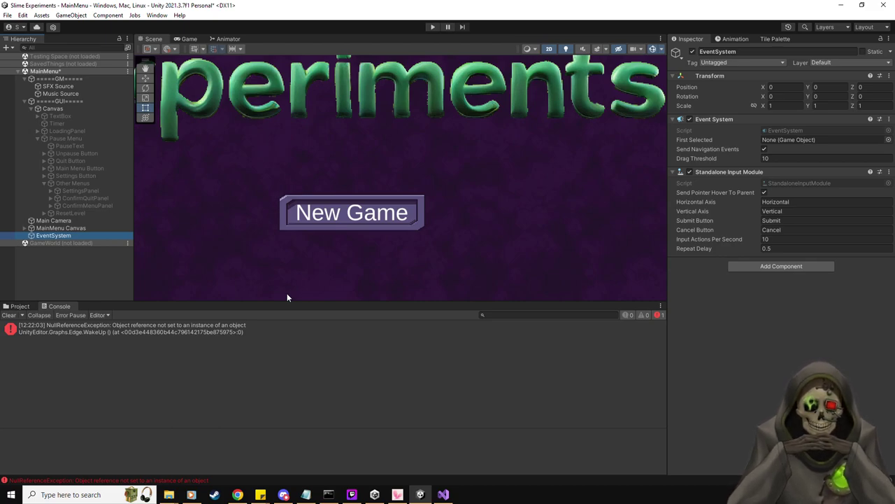
click(10, 315)
drag(56, 237, 70, 82)
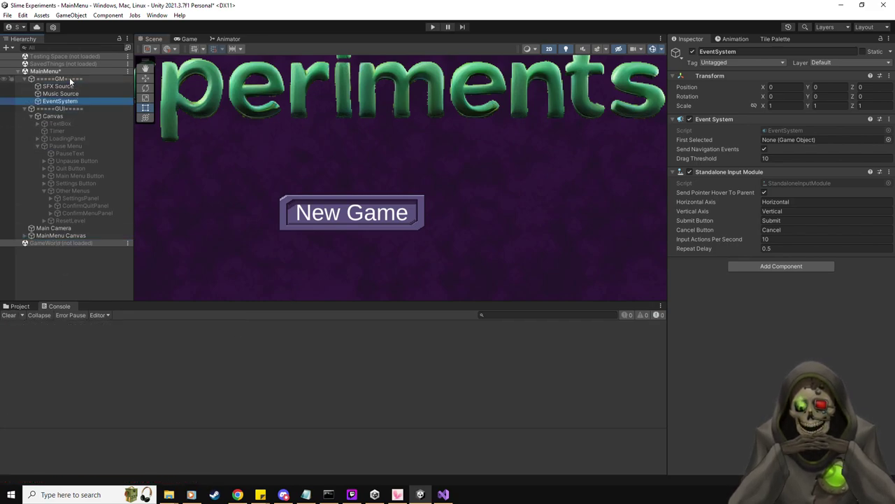
Run the game, start a new game, test the pause menu's Resume button, reopen the pause menu and end the play-test.
click(430, 27)
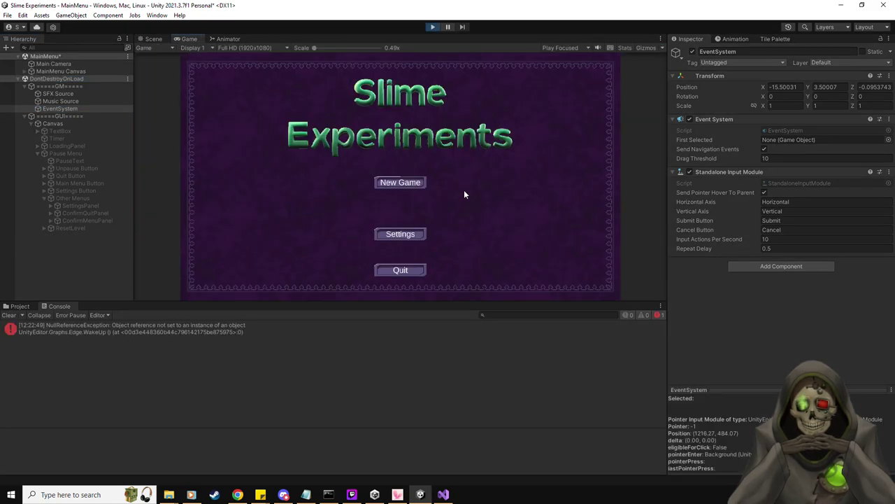
click(414, 183)
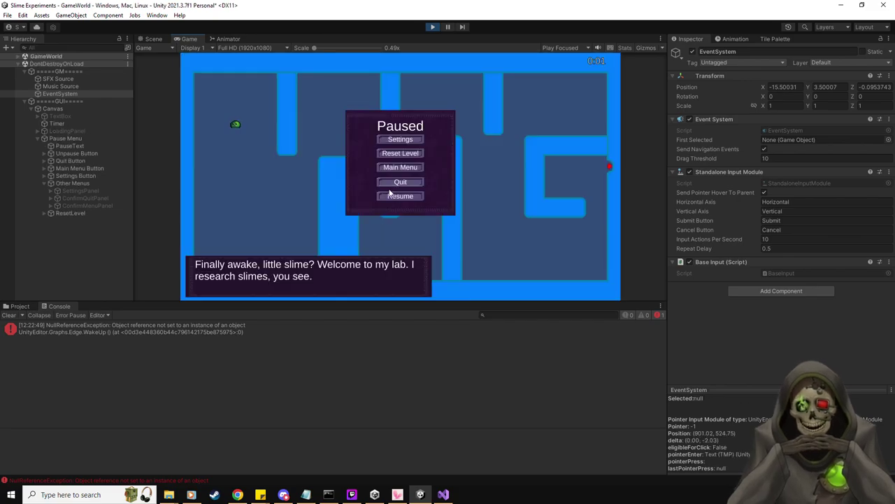
click(392, 196)
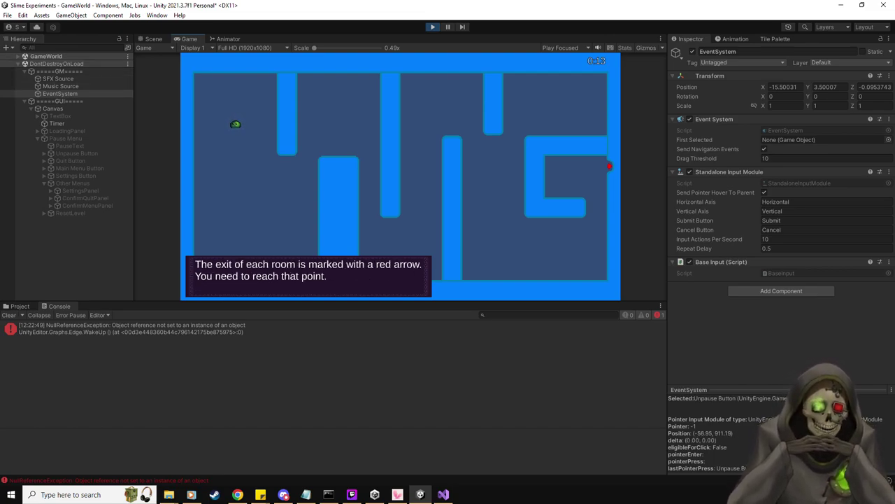
key(Escape)
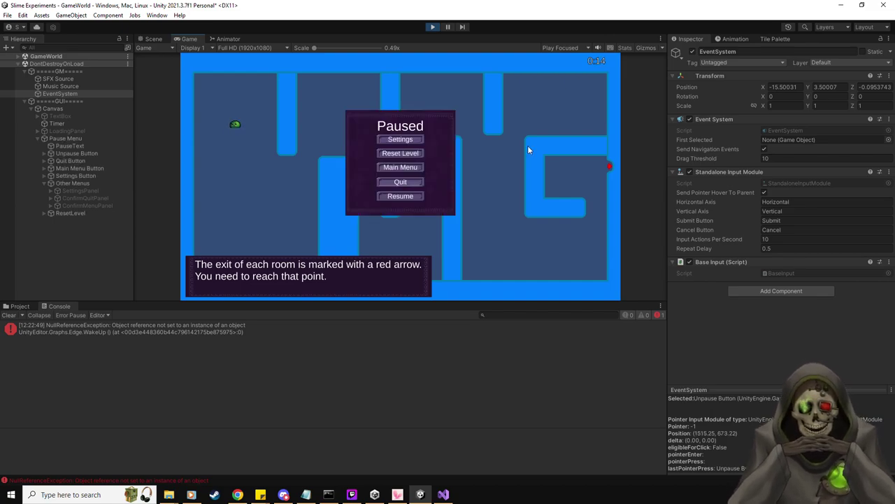
click(432, 27)
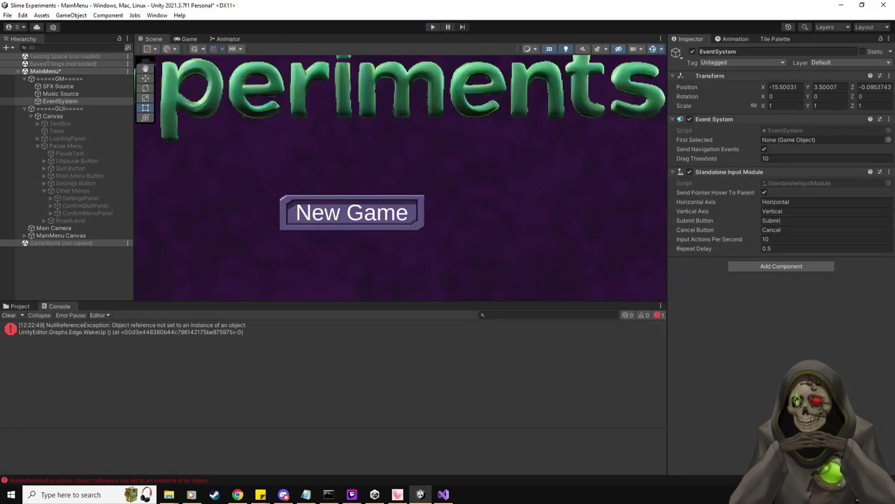
Switch to Slime Stuff To Do.txt in Notepad and delete item 2 about buttons not working in the pause menu.
key(alt+Tab)
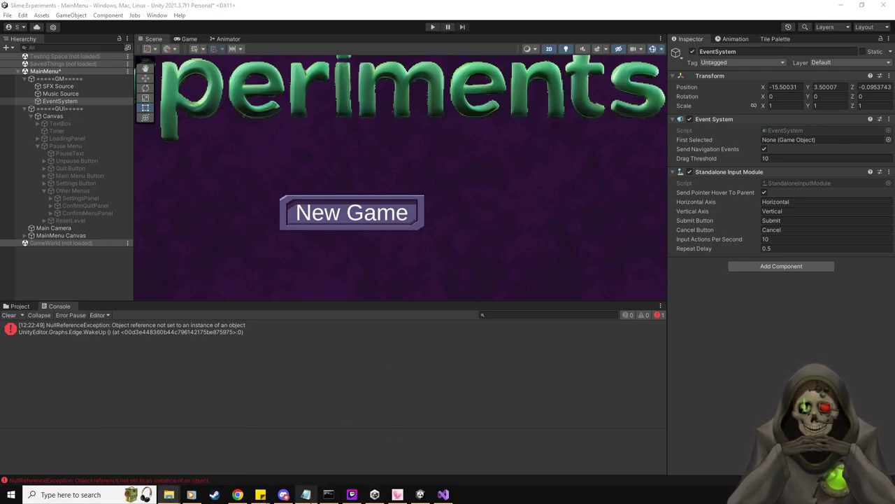
click(305, 495)
drag(440, 93, 562, 99)
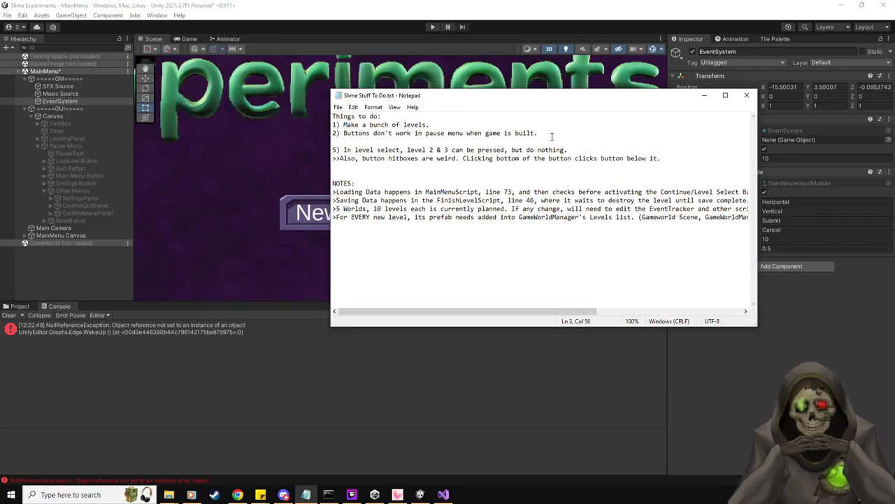
key(shift+Up)
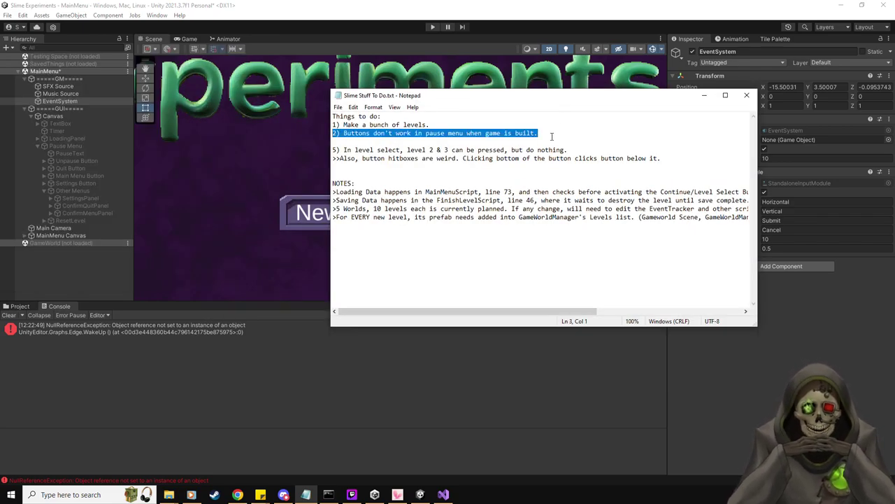
key(Delete)
key(BackSpace)
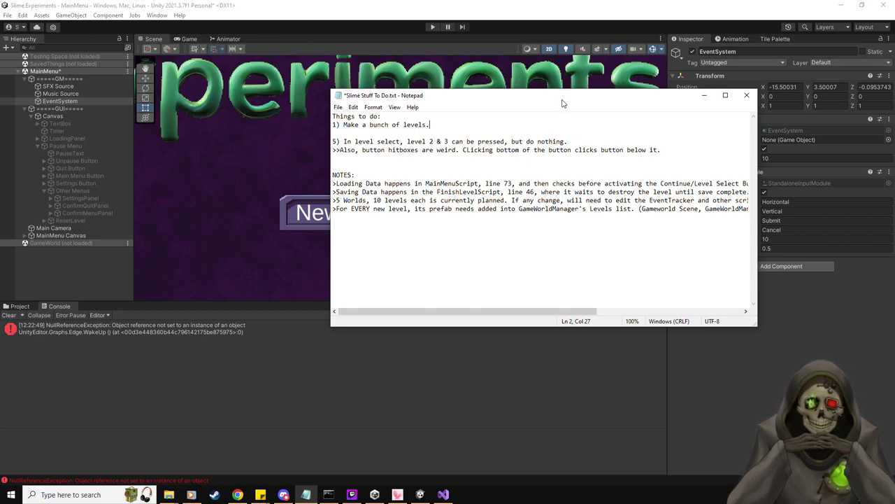
drag(565, 101, 0, 105)
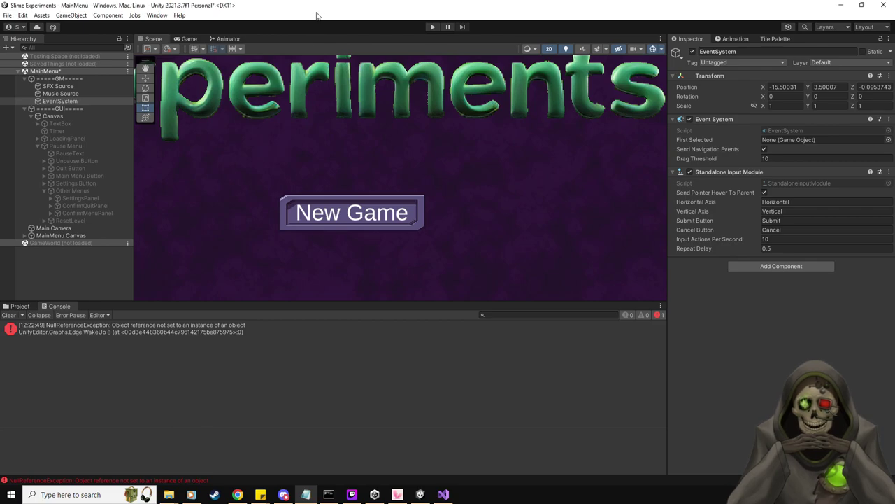
Back in Unity, save the MainMenu scene and select the Level Select button under MainMenu Canvas, framing it in the scene.
key(alt+Tab)
key(ctrl+s)
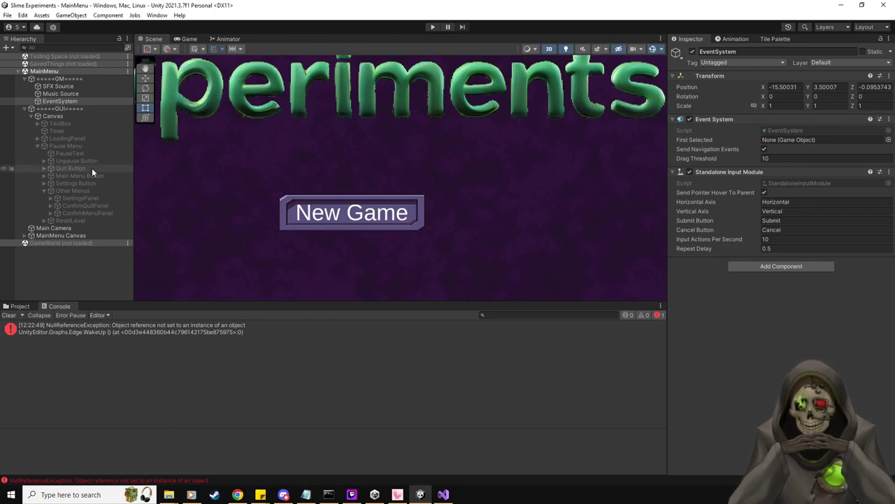
click(37, 147)
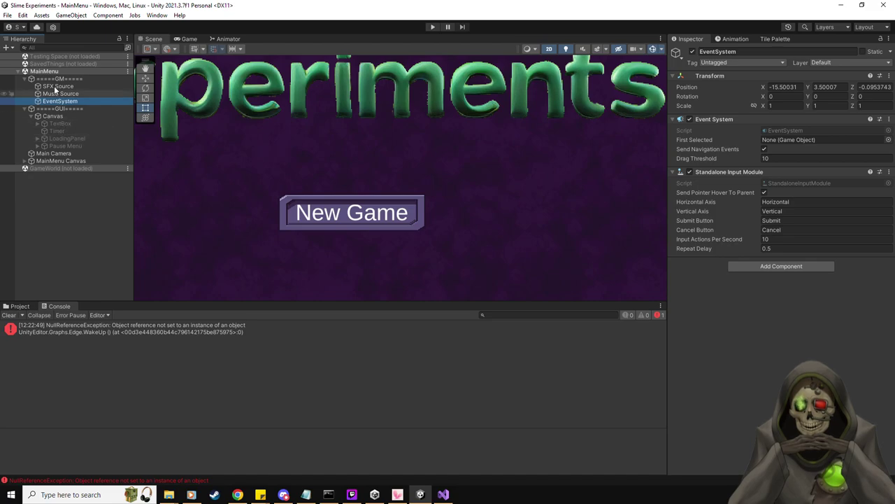
click(25, 80)
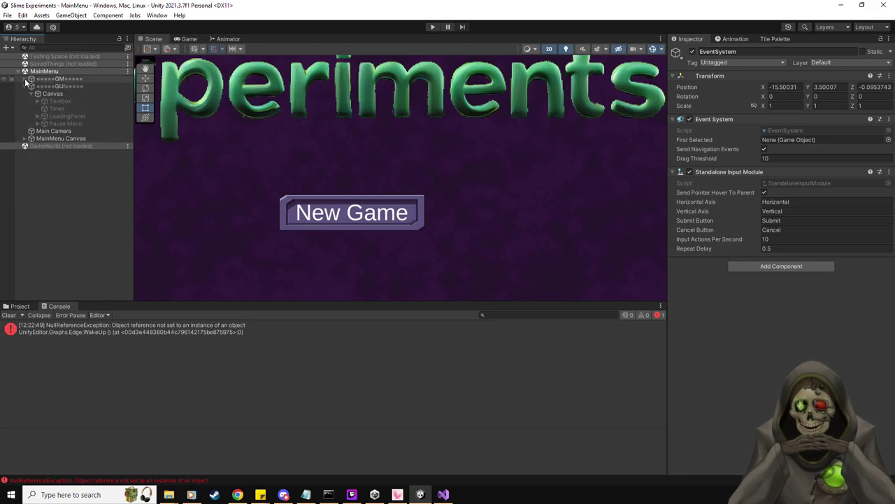
click(24, 139)
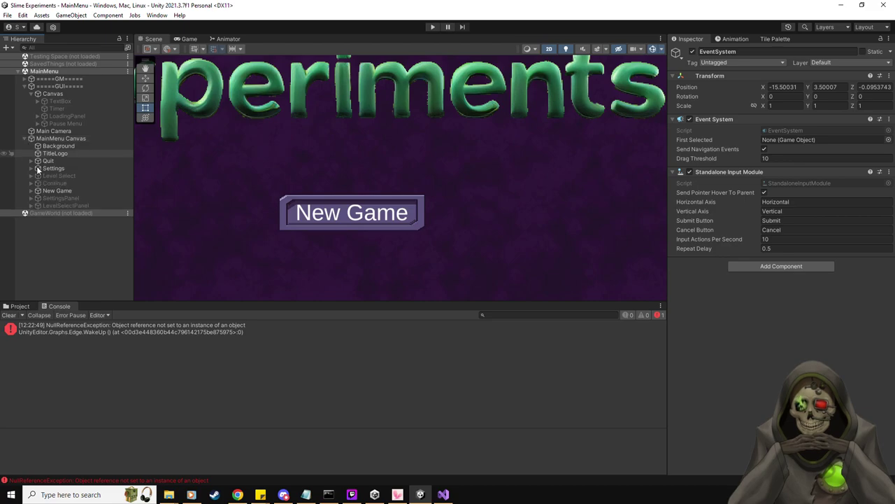
click(66, 175)
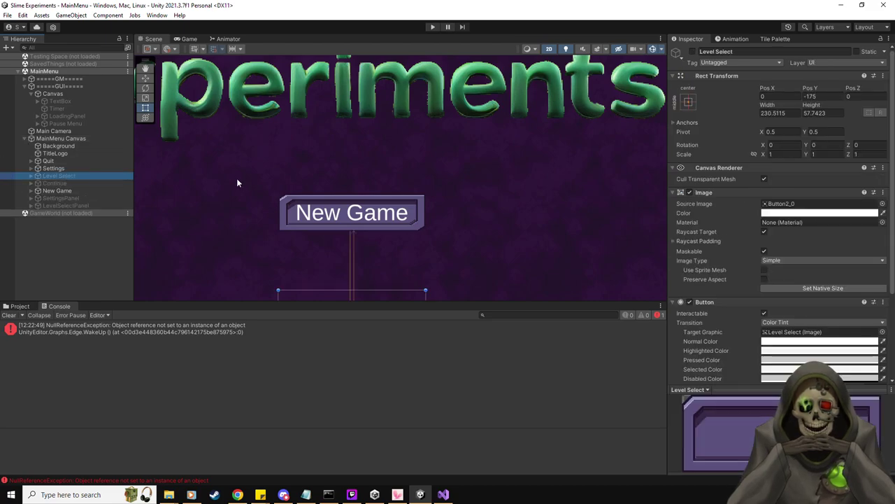
key(f)
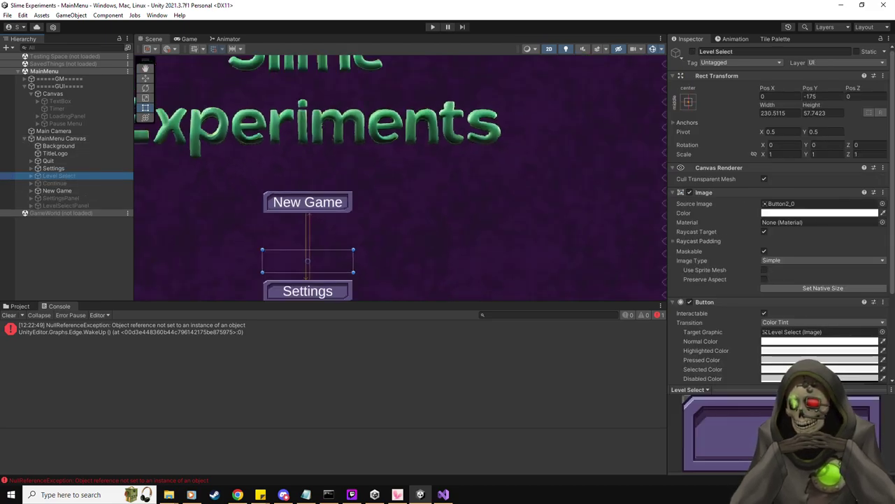
In Visual Studio, examine GM.cs and the LoadTheData coroutine in MainMenuScript.cs for how the menu buttons are activated.
scroll(338, 229, up, 10)
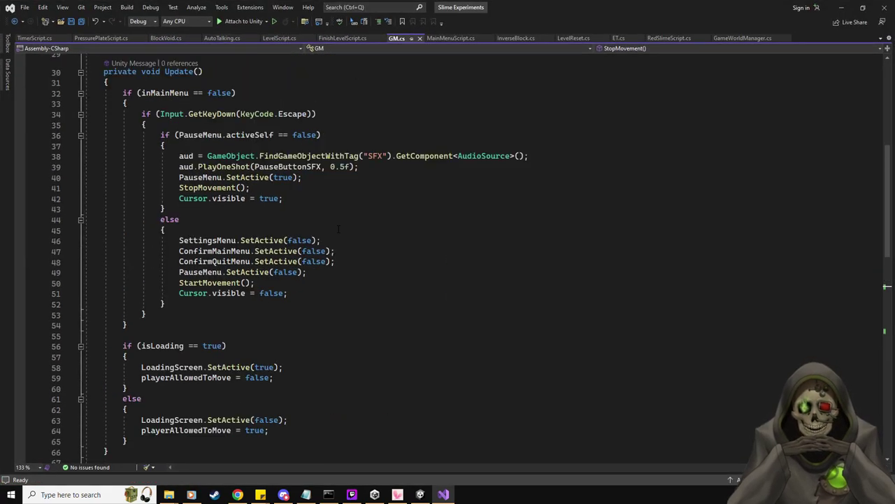
scroll(337, 229, up, 1)
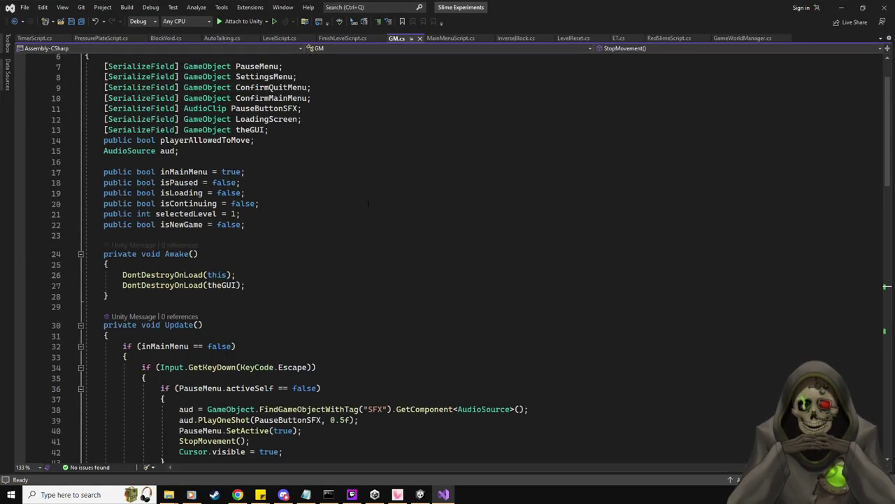
click(444, 37)
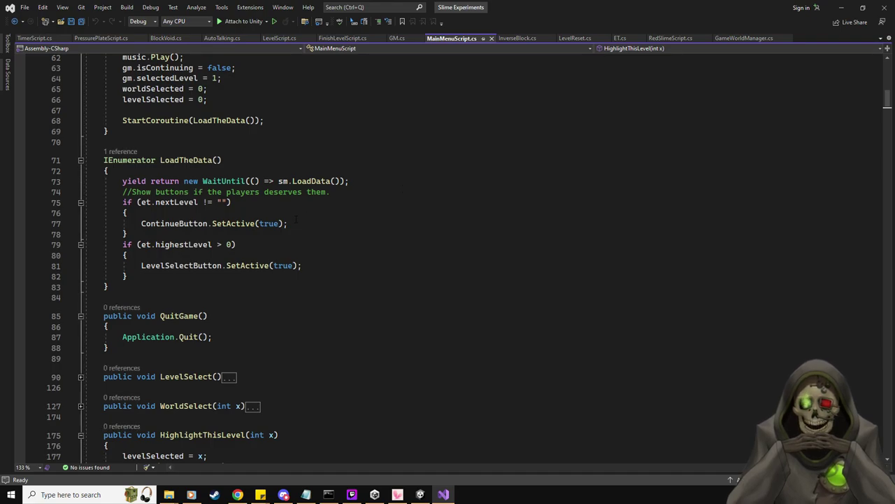
scroll(361, 257, up, 2)
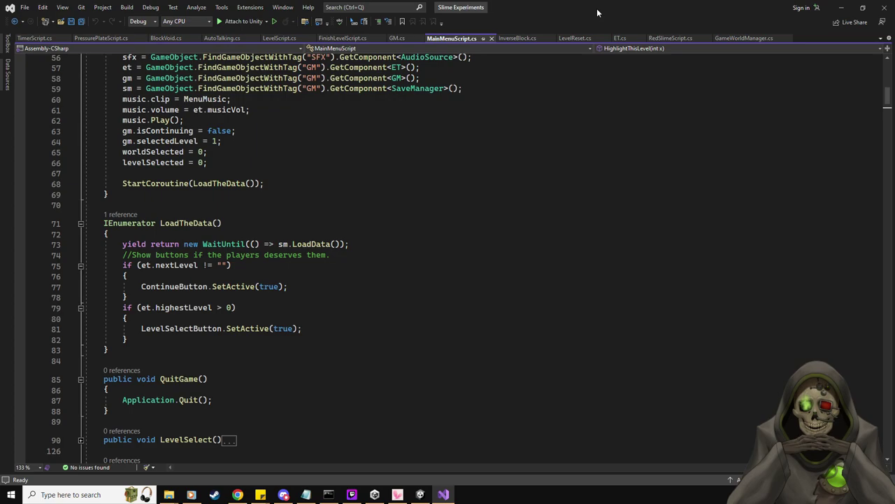
Review LevelSpawn in GameWorldManager.cs, switch to Unity, inspect EndLevel in the Level 1-1 prefab, and open the Level 1-2 prefab.
click(733, 39)
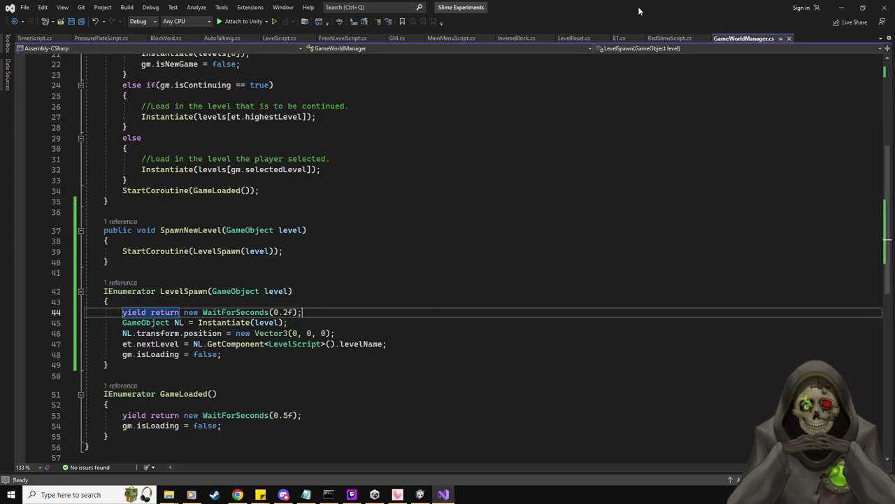
key(alt+Tab)
click(19, 306)
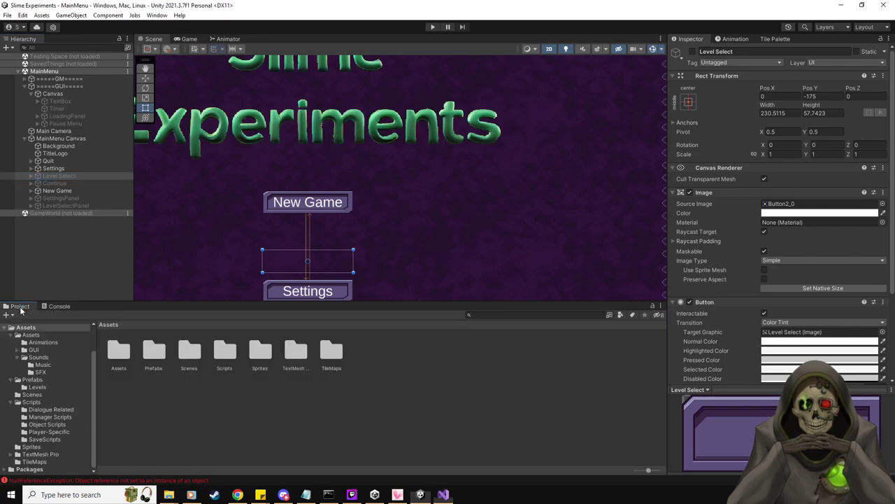
click(37, 387)
click(118, 349)
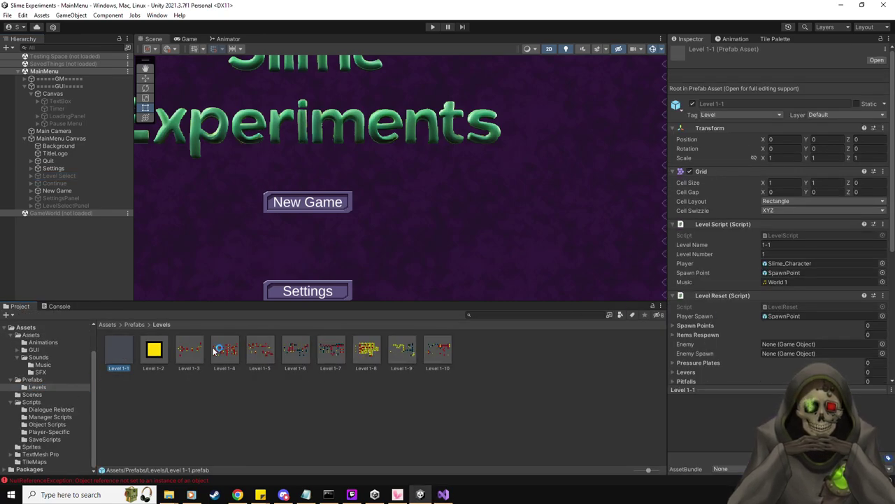
double_click(124, 346)
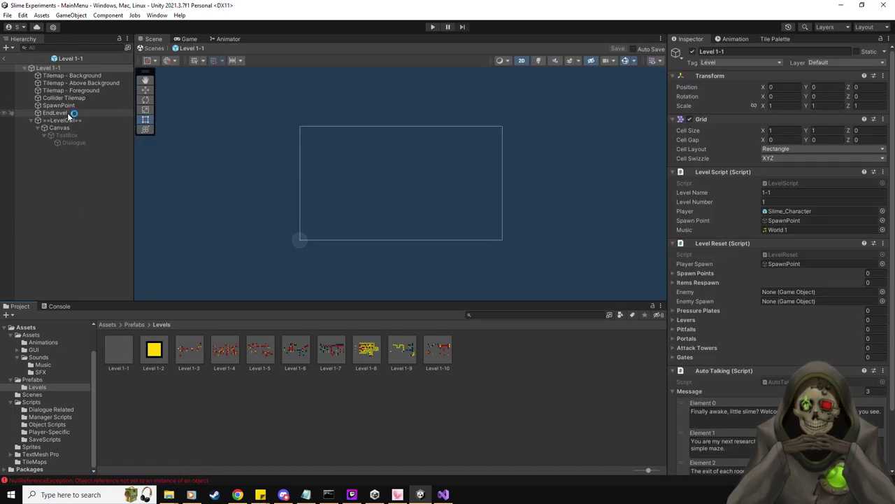
click(70, 114)
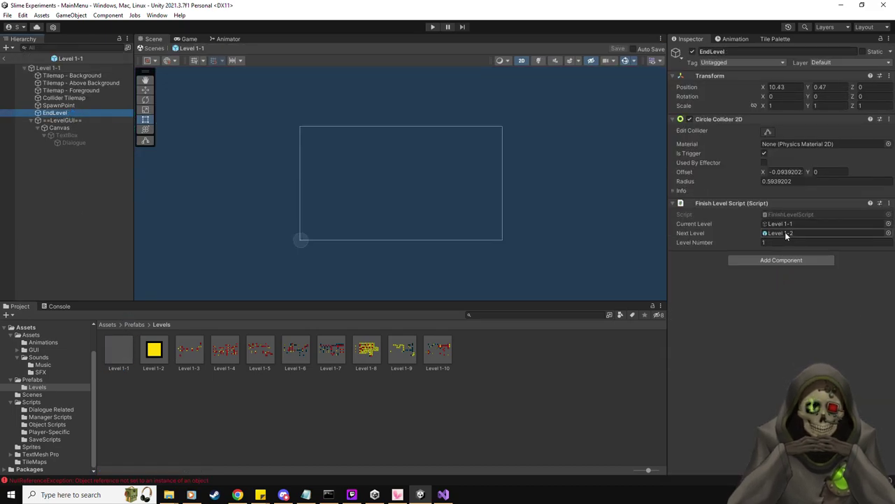
double_click(154, 353)
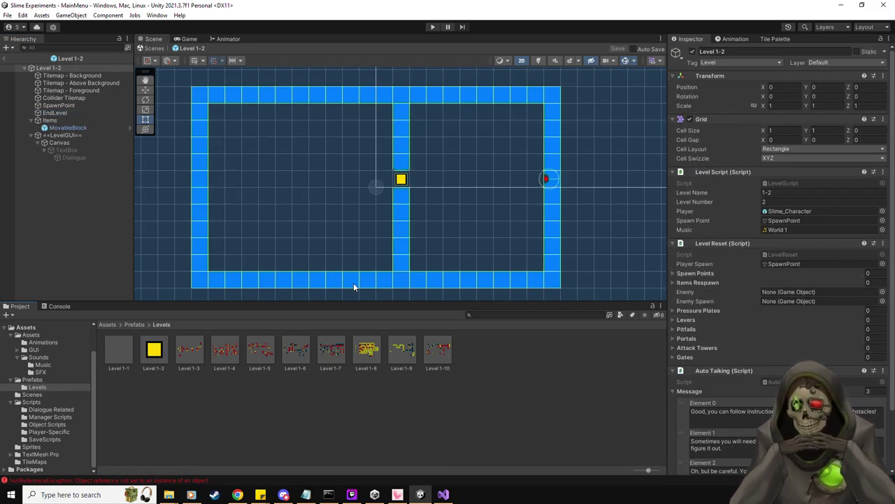
Run the game and expand the ET script on the =====GM===== object to inspect its saved level values.
key(alt+Tab)
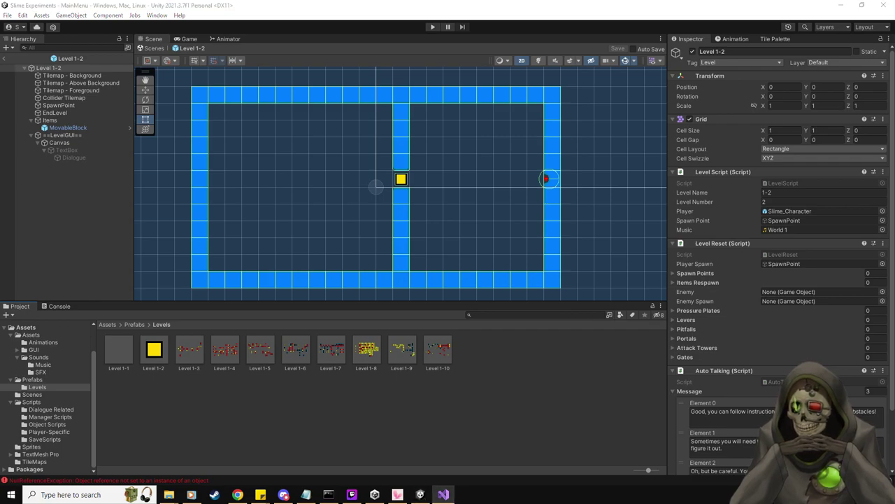
click(420, 494)
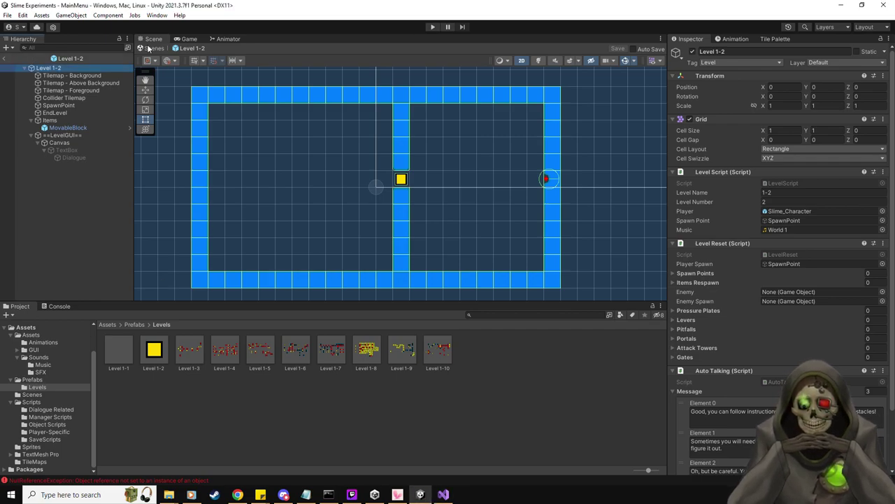
click(431, 28)
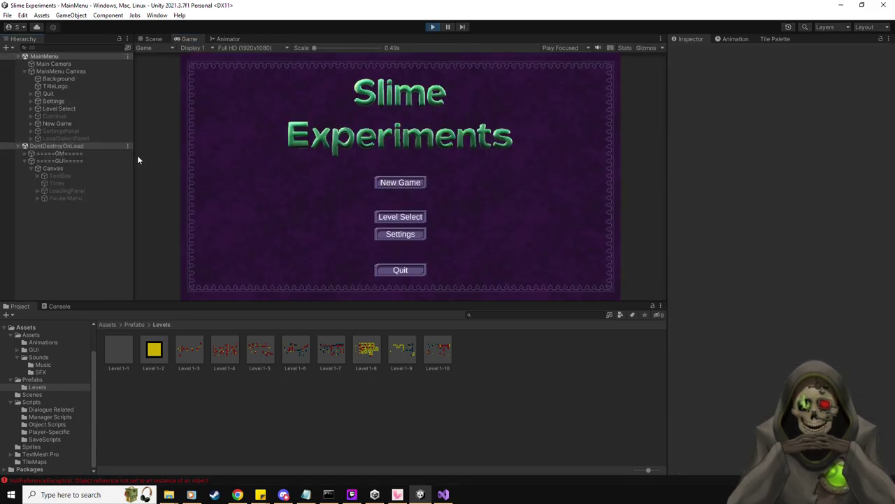
click(60, 153)
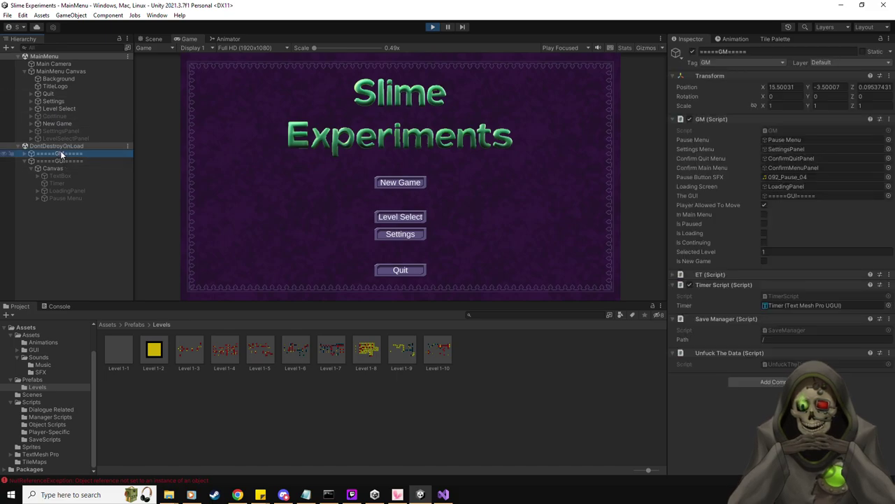
click(674, 273)
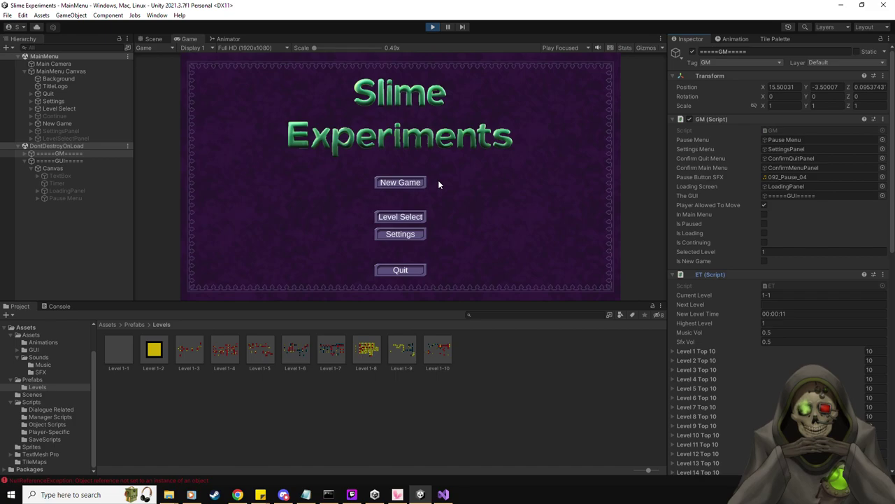
Start a new game, guide the slime through level 1-1 into 1-2 while watching the ET values, pause and end the play-test.
click(416, 182)
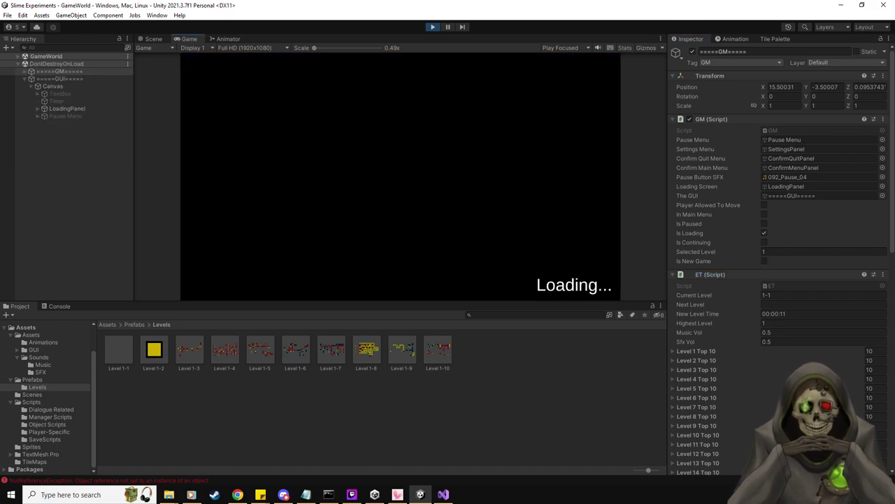
key(d)
key(d)
key(s)
key(s)
key(d)
key(w)
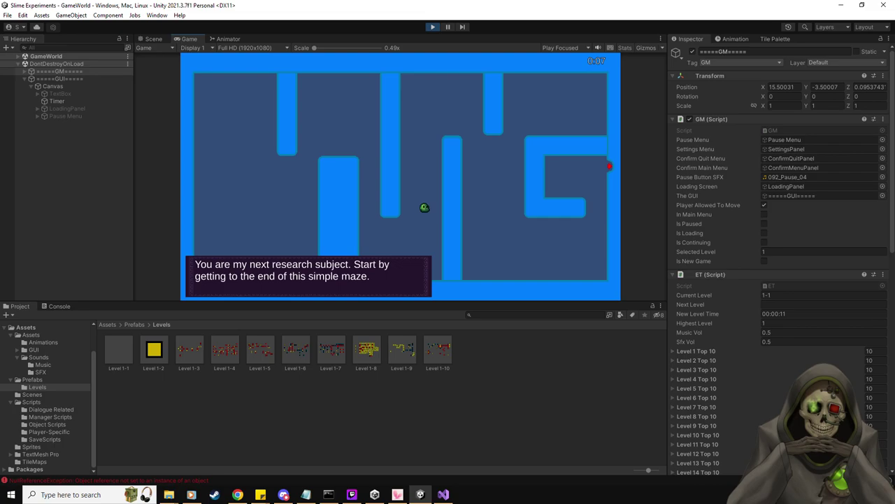
key(d)
key(s)
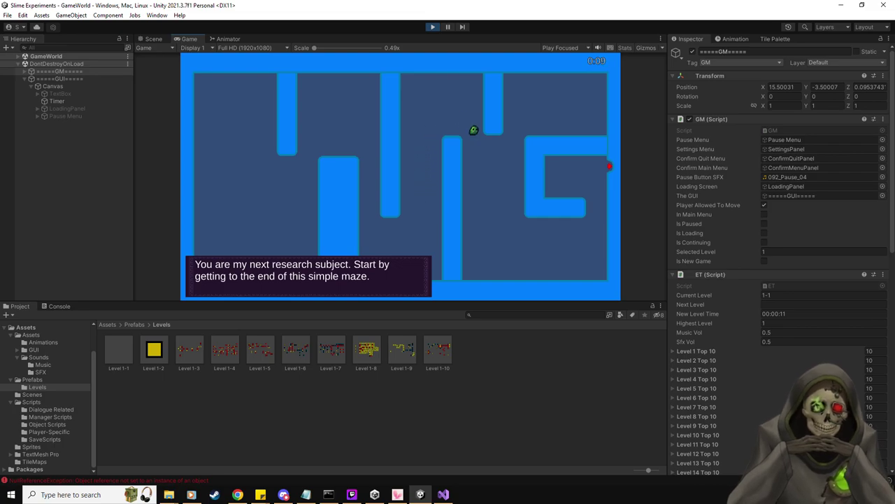
key(s)
key(d)
key(d)
key(w)
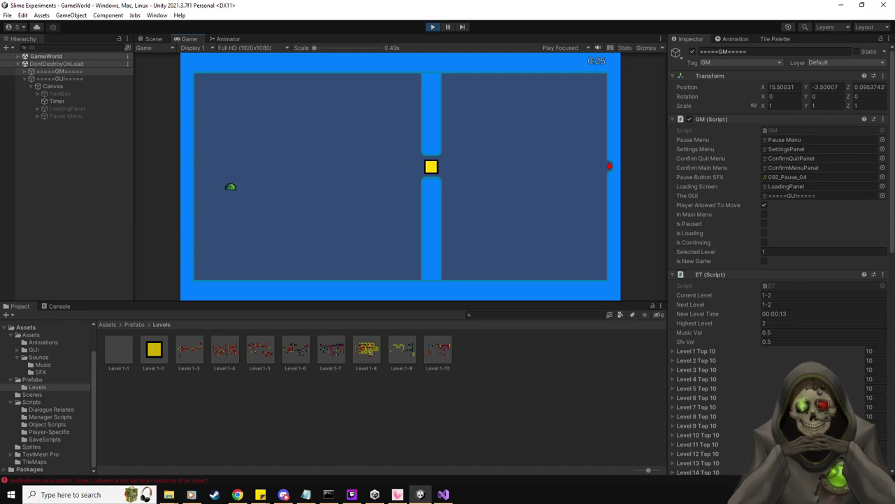
key(Escape)
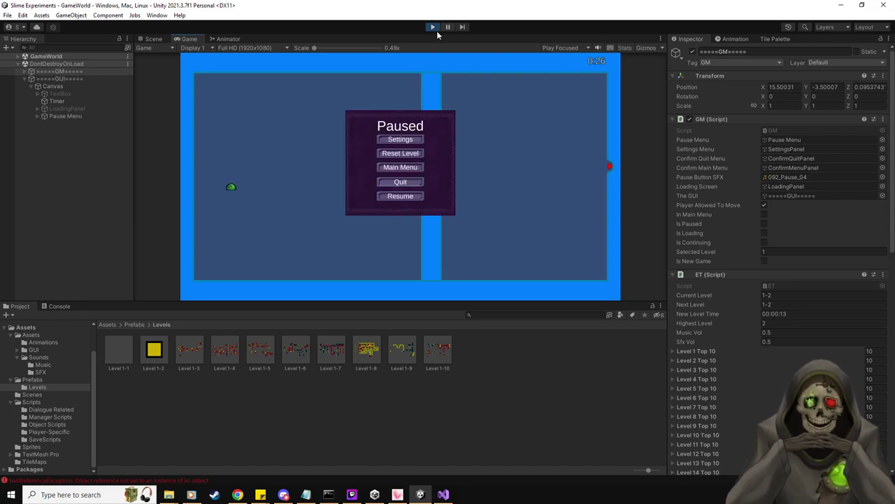
click(432, 26)
Switch to Visual Studio and examine how the WaitToAwake coroutine in LevelScript.cs sets the current and highest level.
key(alt+Tab)
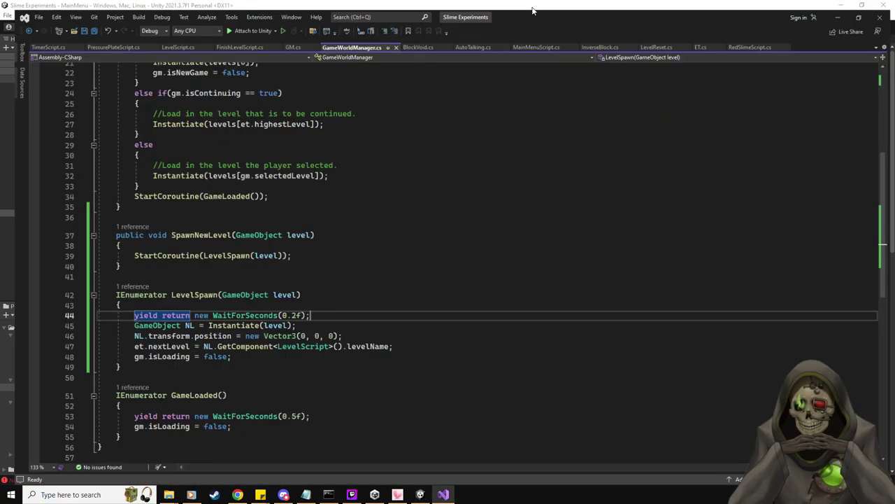
click(167, 39)
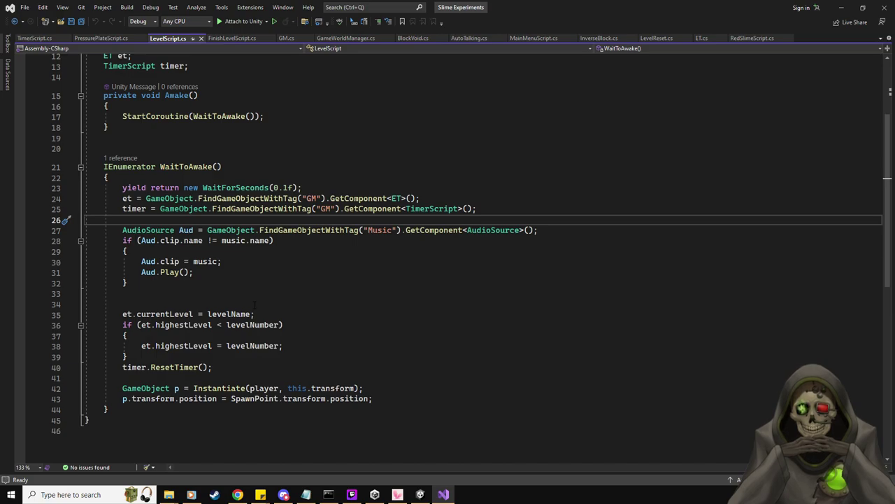
scroll(247, 292, up, 2)
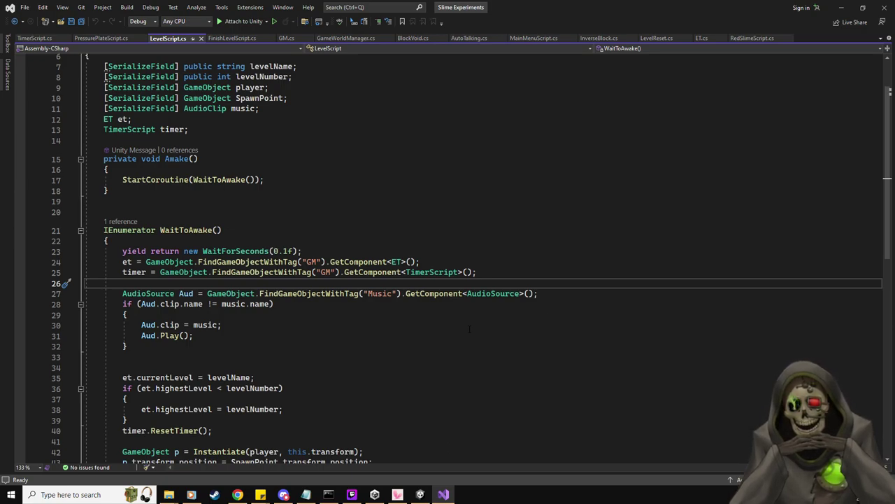
scroll(466, 332, down, 10)
scroll(455, 338, up, 7)
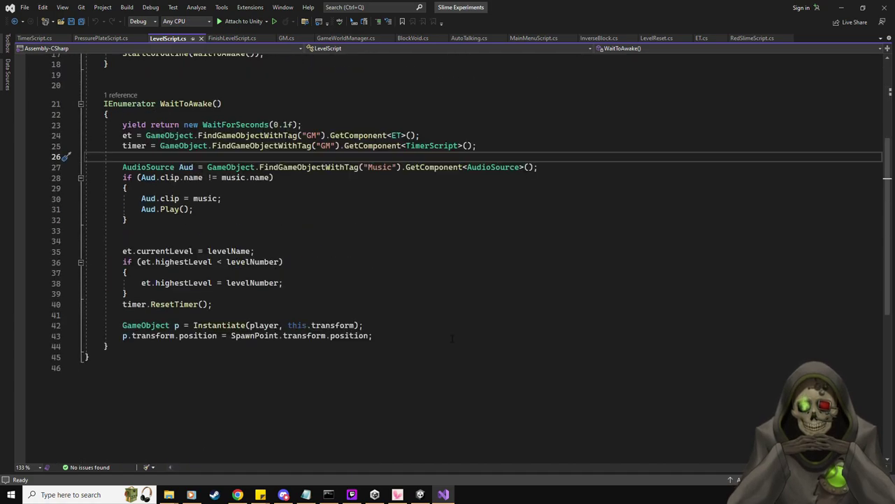
scroll(453, 339, up, 1)
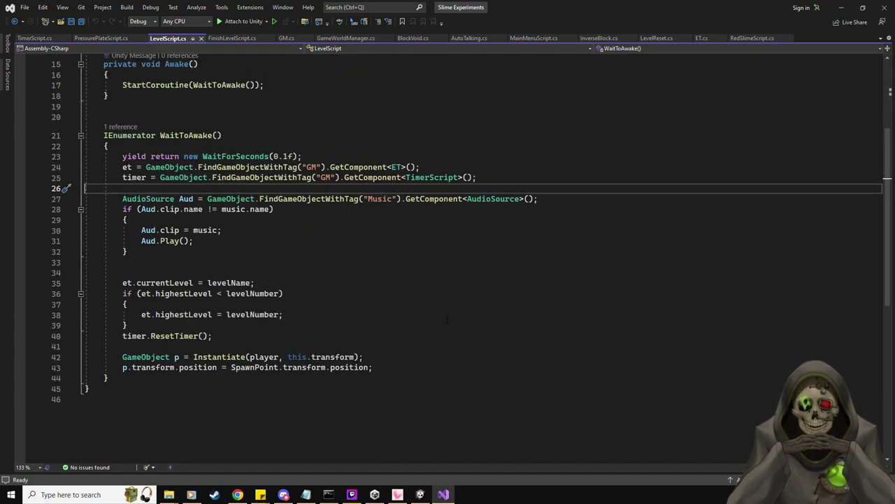
In FinishLevelScript.cs, add the line et.nextLevel = NextLevel.name; after the 0.5f wait in the EndLevel coroutine.
click(228, 39)
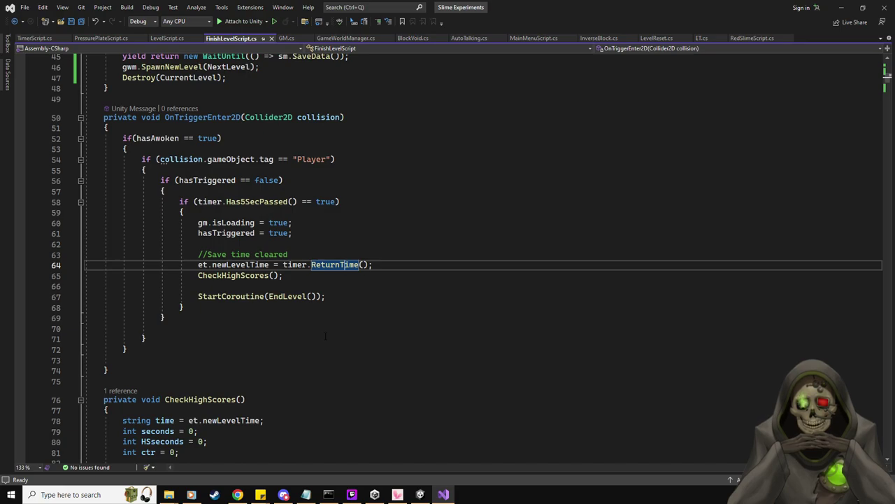
scroll(325, 337, up, 7)
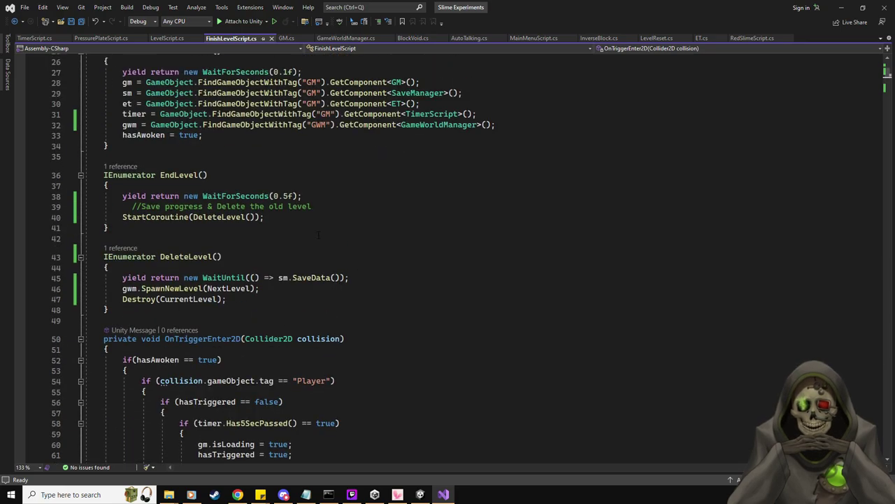
click(140, 196)
scroll(414, 329, up, 7)
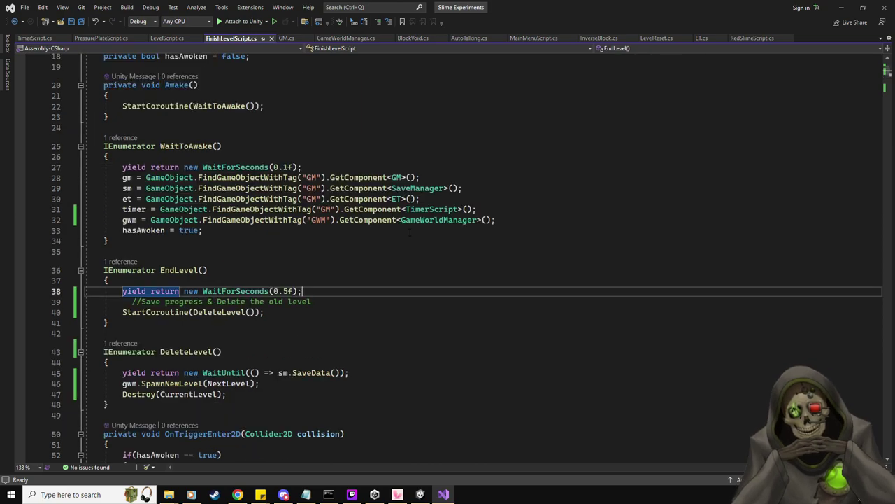
scroll(414, 329, down, 2)
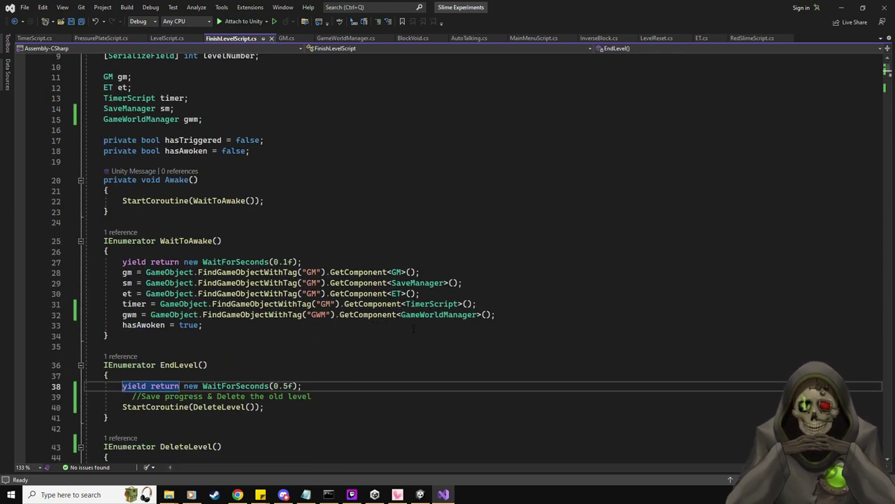
key(End)
key(Return)
text(et.)
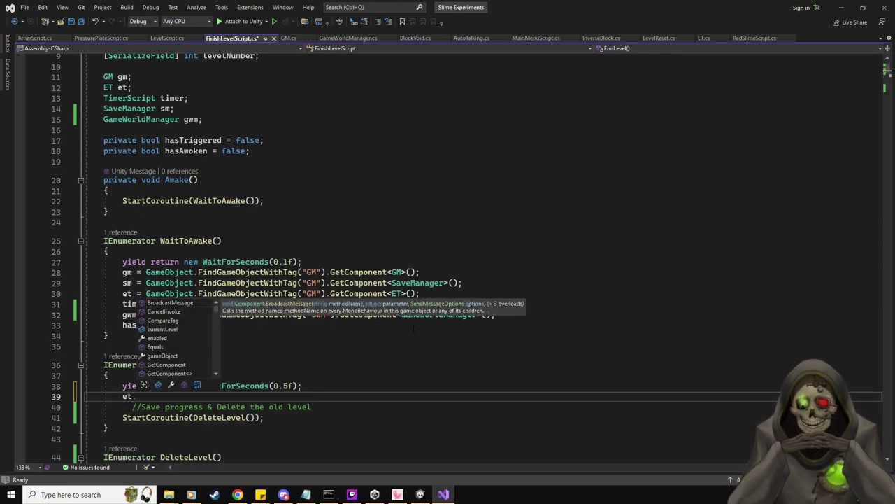
text(nextLevel =)
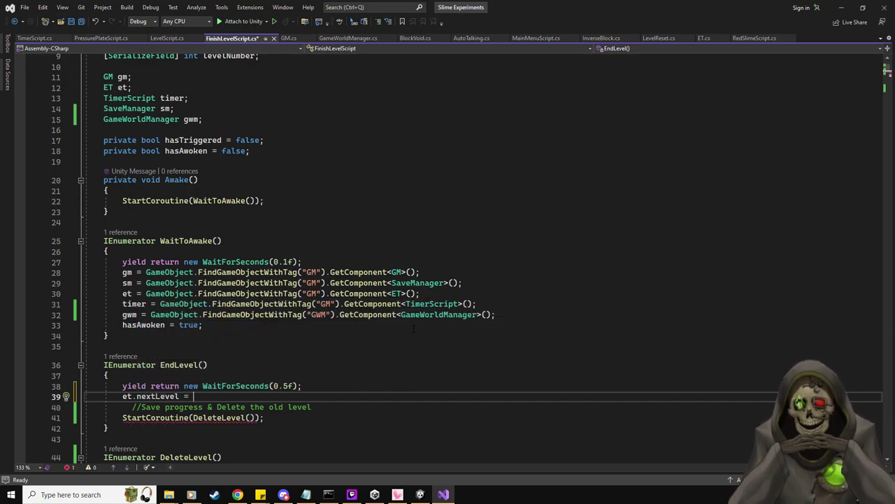
scroll(414, 329, up, 1)
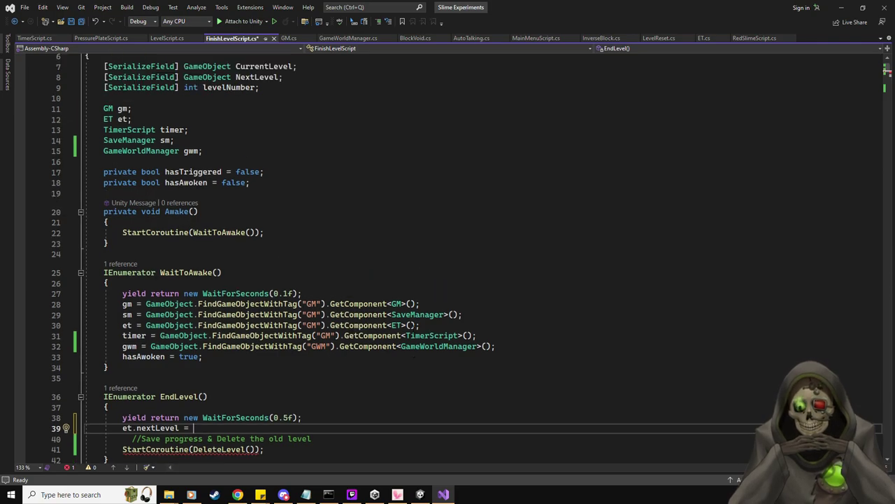
text(NextLevel.name;)
scroll(413, 329, down, 3)
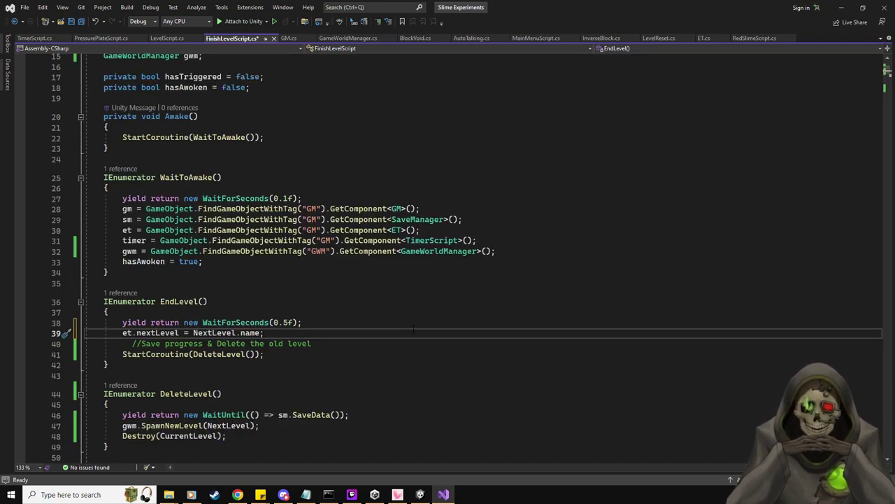
Check the nextLevel assignment in GameWorldManager.cs and replace name with levelName in EndLevel's new line in FinishLevelScript.cs.
click(375, 40)
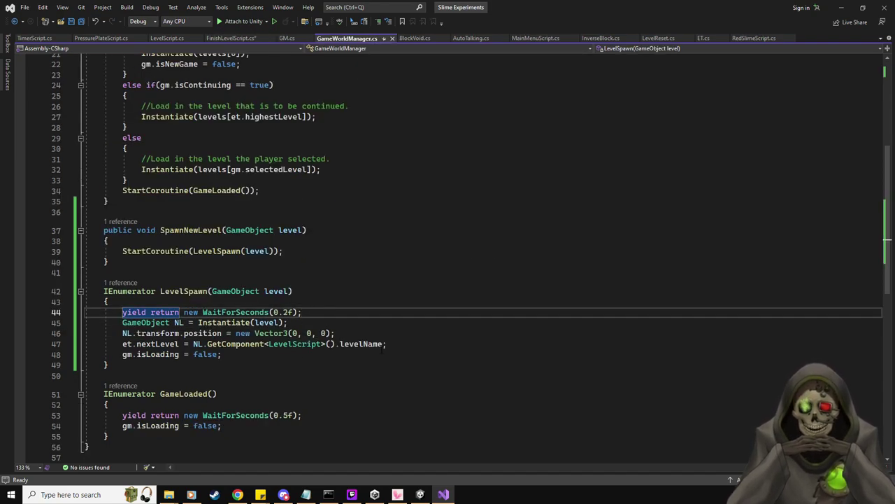
click(239, 39)
key(BackSpace)
key(BackSpace)
key(BackSpace)
key(BackSpace)
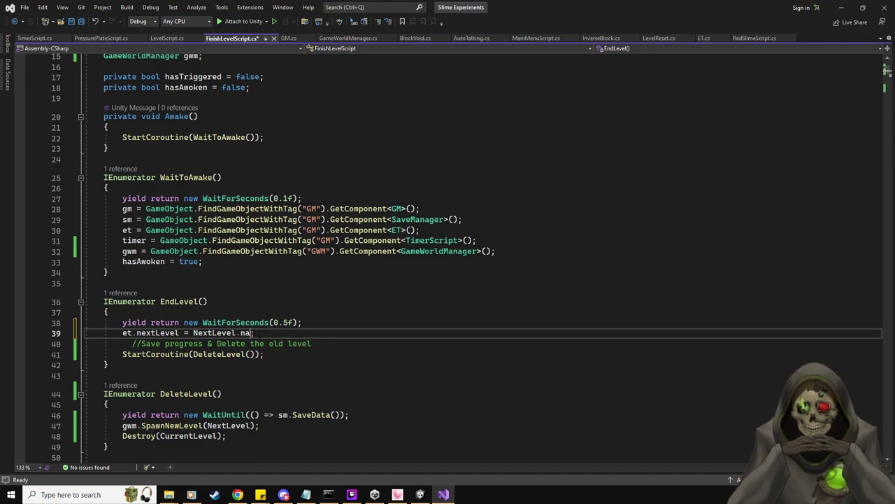
text(levelName)
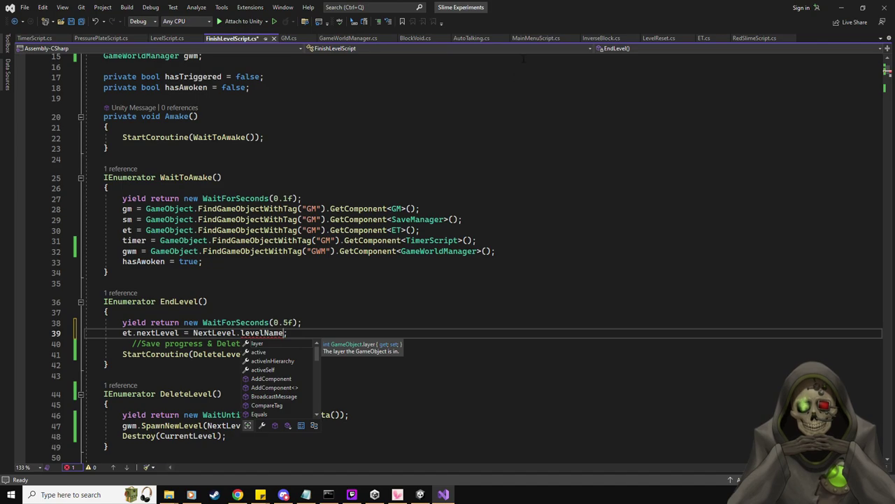
Copy GetComponent<LevelScript>() from GameWorldManager.cs, insert it before levelName in EndLevel's nextLevel assignment, and save FinishLevelScript.cs.
click(348, 39)
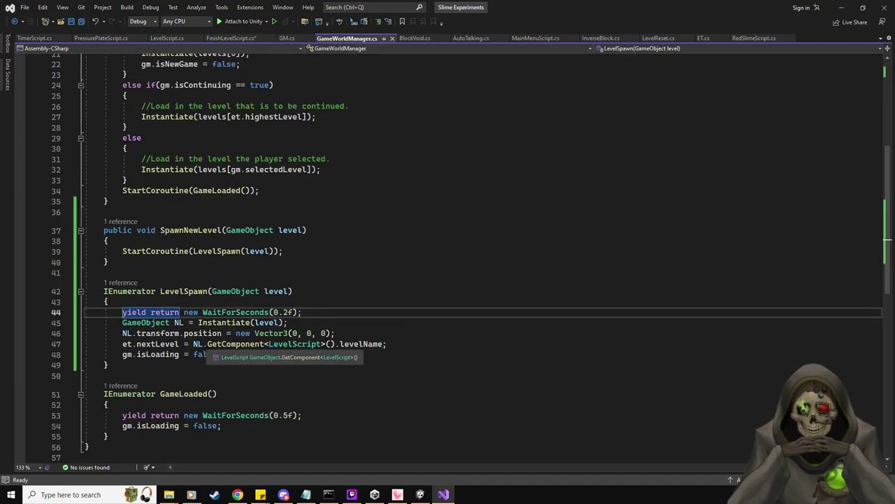
click(268, 344)
drag(269, 343, 339, 344)
key(ctrl+c)
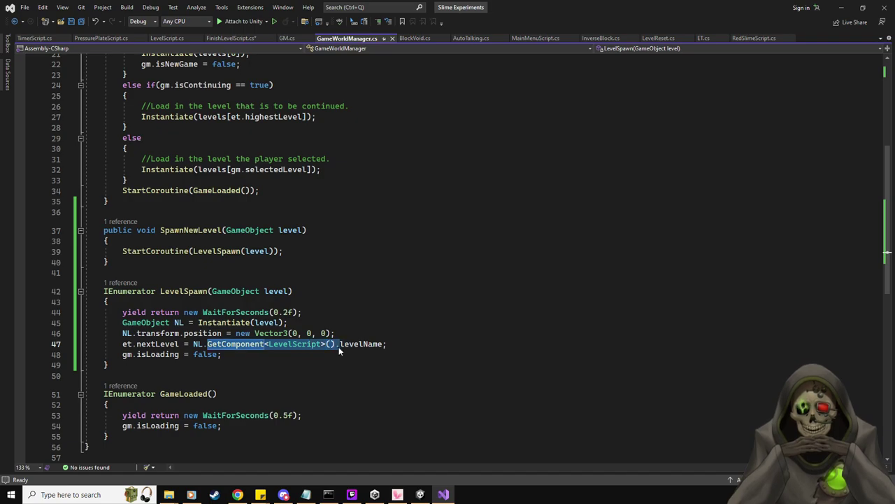
click(233, 38)
key(ctrl+v)
text(.)
key(Up)
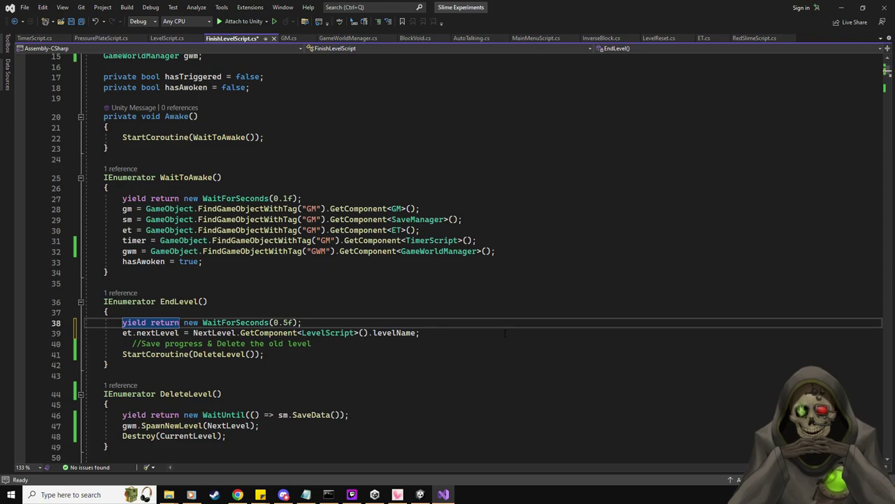
key(ctrl+s)
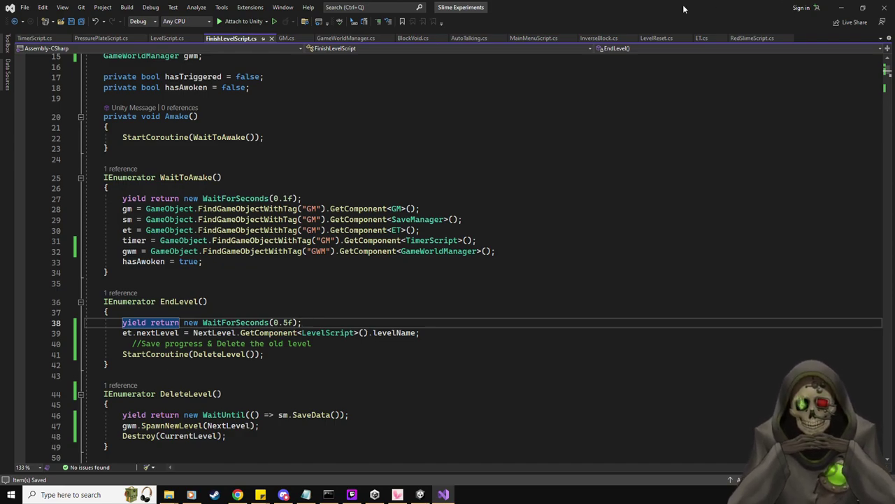
Return to Unity and activate the LevelSelectPanel under MainMenu Canvas, bringing the whole panel into view.
key(alt+Tab)
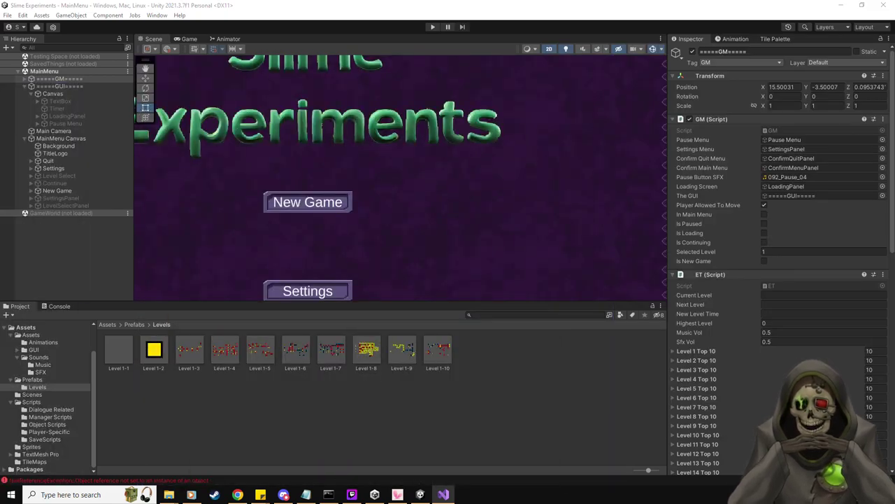
scroll(446, 197, down, 4)
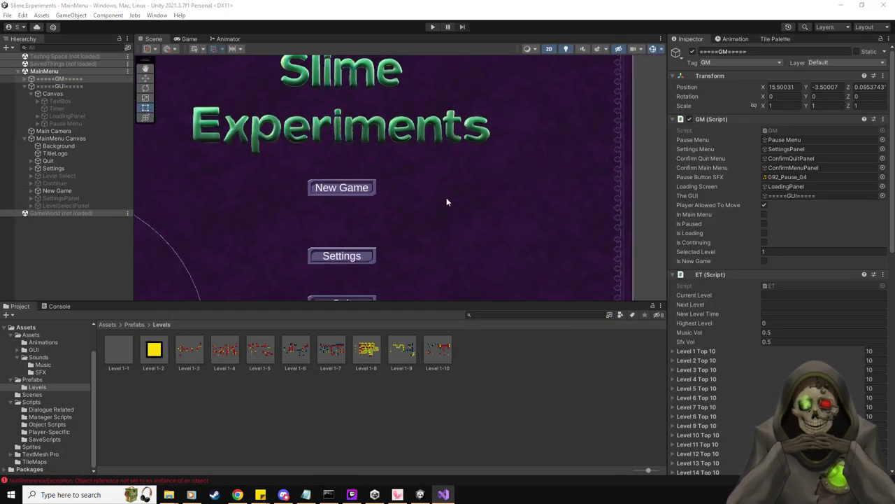
click(46, 206)
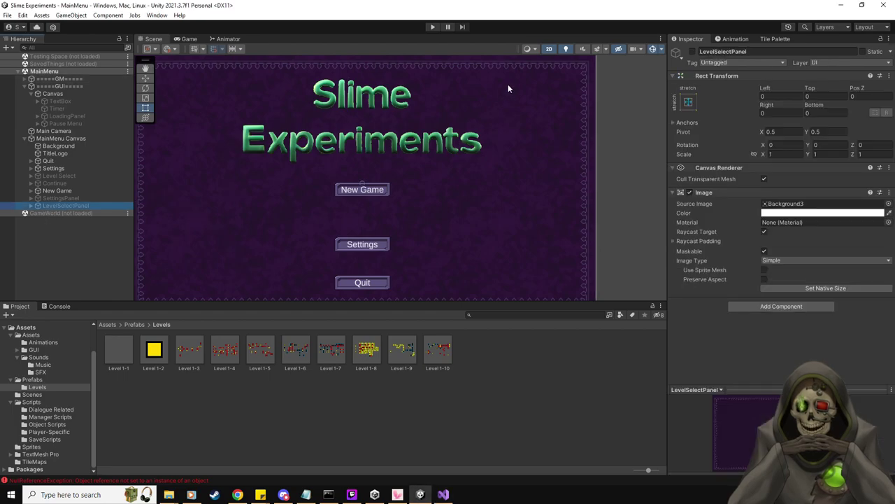
click(692, 52)
scroll(494, 184, down, 2)
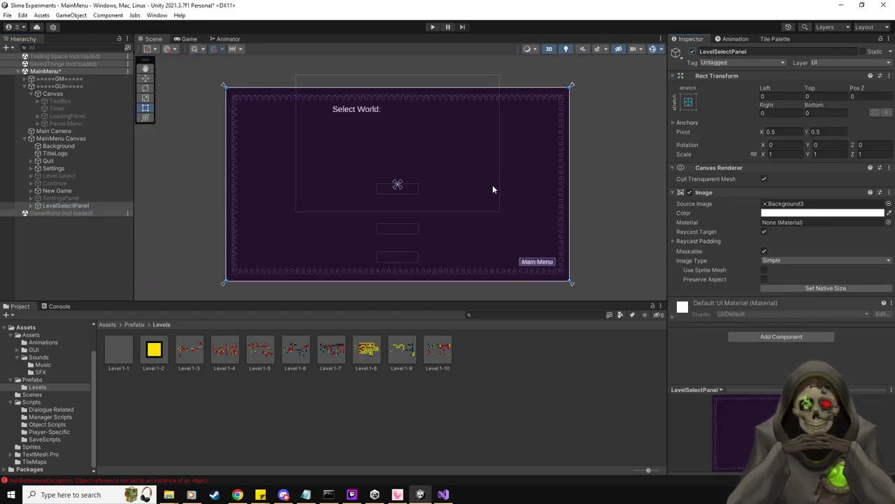
Activate the World1Btn object under WorldButtons in LevelSelectPanel.
click(30, 206)
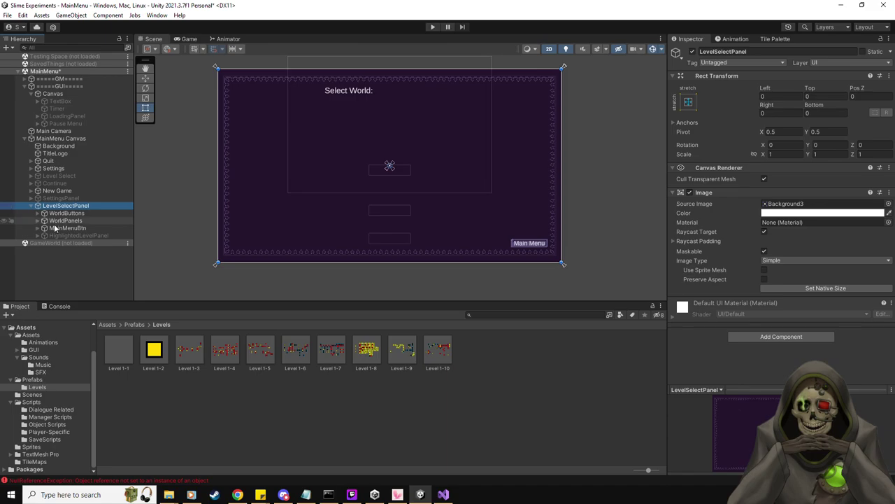
click(44, 212)
click(68, 220)
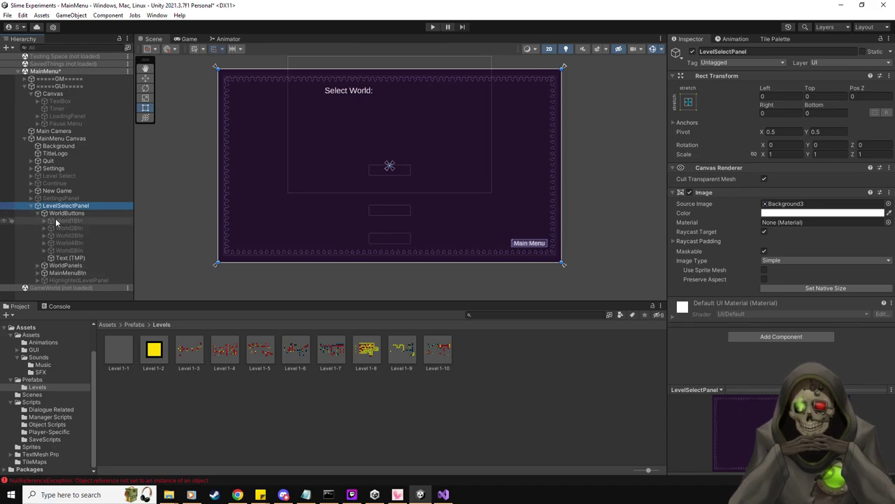
click(693, 51)
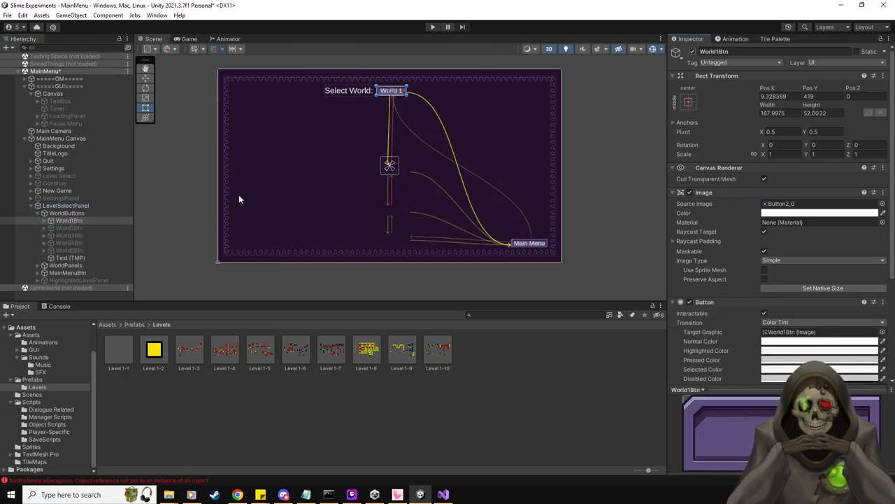
Briefly activate HighlightedLevelPanel to check its layout, and deactivate it again.
click(36, 280)
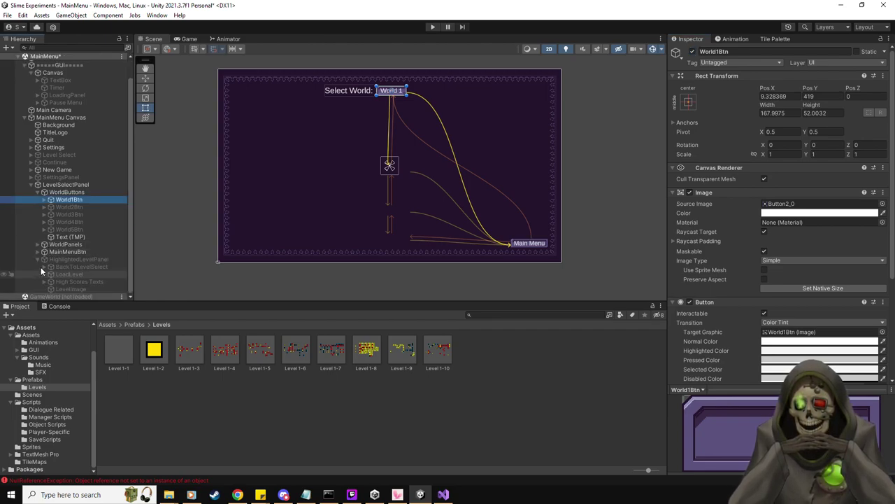
click(40, 267)
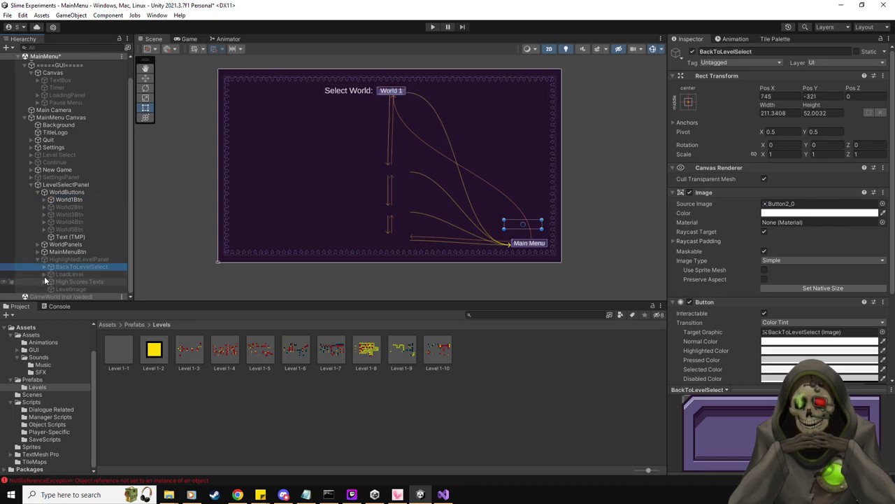
click(80, 259)
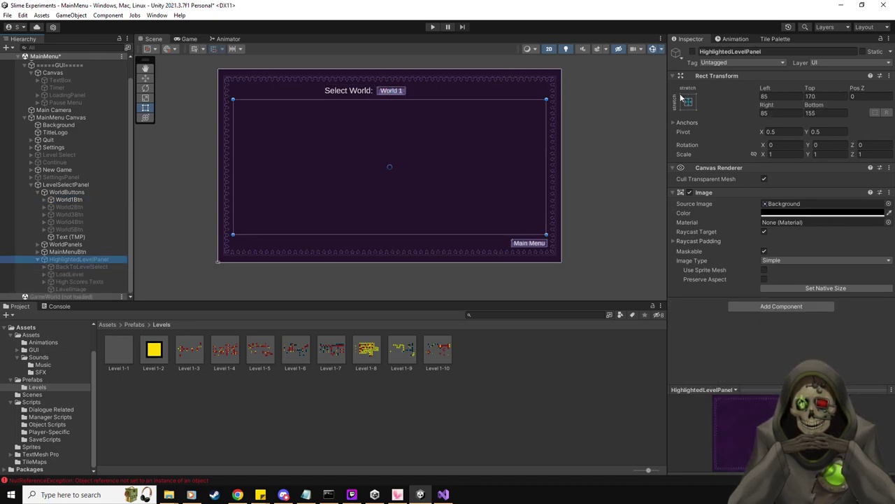
click(692, 51)
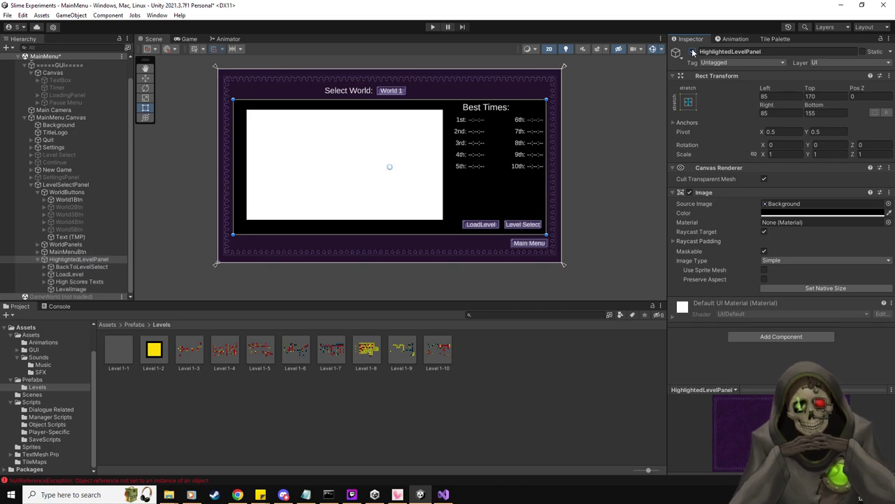
click(692, 51)
Activate the objects Level1 through Level10 inside World1 under WorldPanels all at once.
click(43, 199)
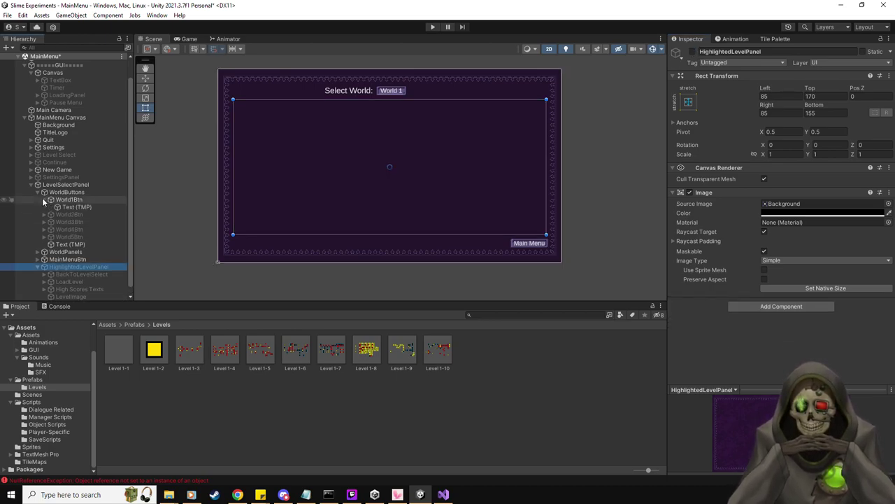
click(43, 199)
click(37, 244)
click(67, 253)
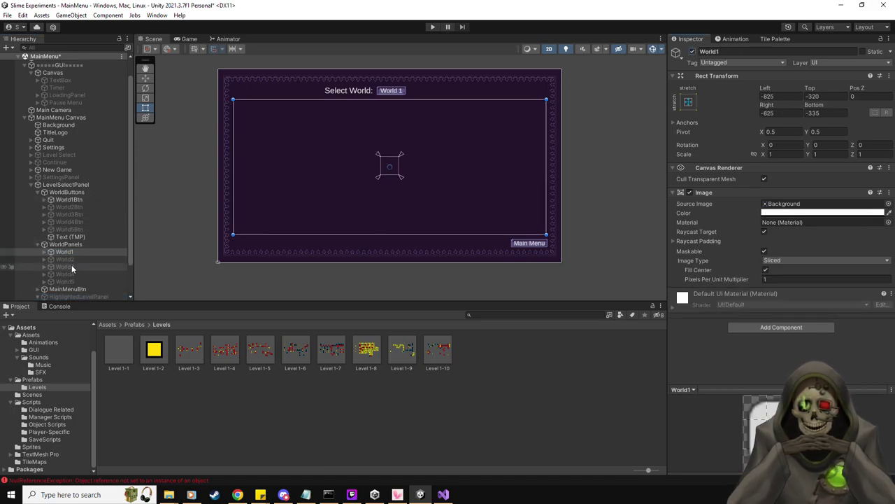
click(43, 251)
click(76, 261)
scroll(76, 261, down, 3)
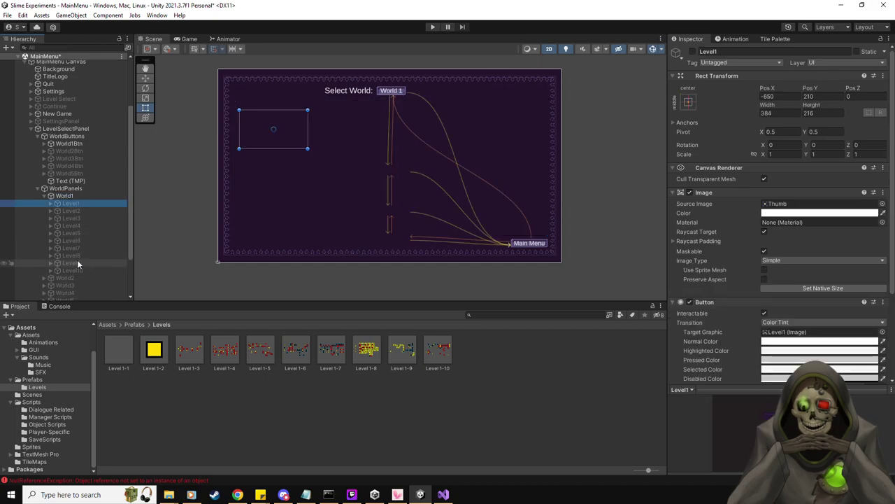
shift+click(79, 269)
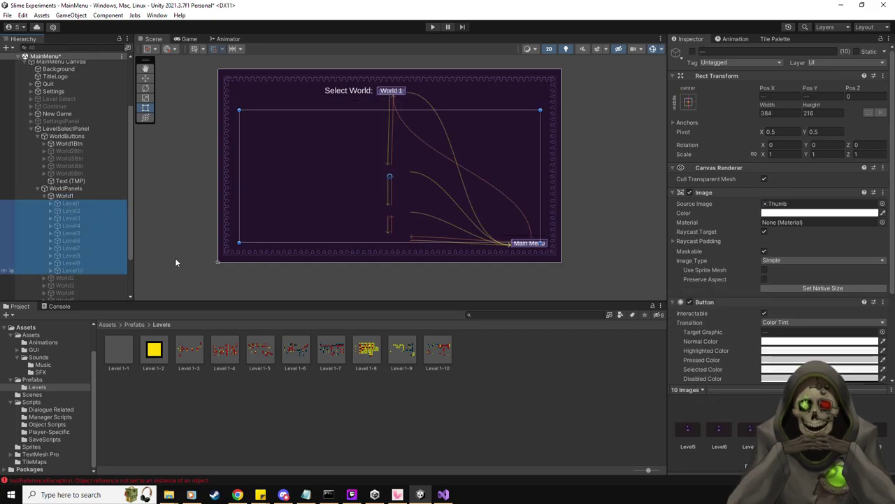
click(692, 51)
Go through the first level objects of World1 and examine Level1's Button component and On Click event.
click(85, 203)
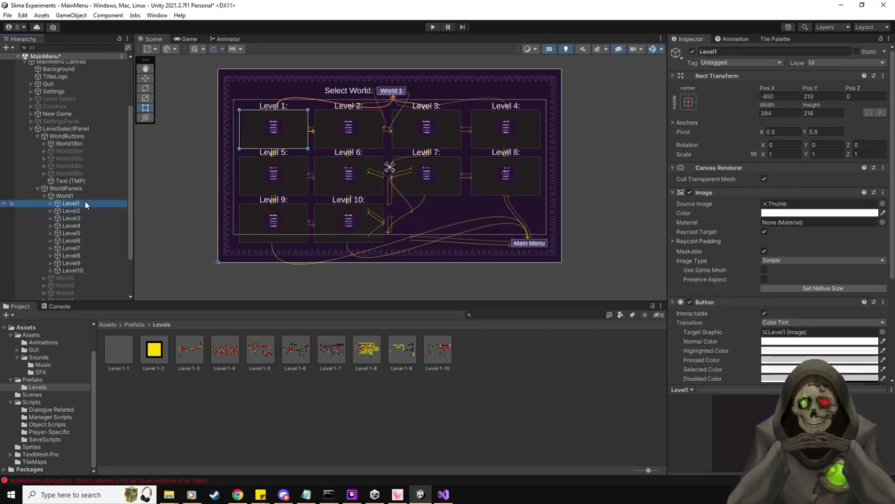
key(Down)
key(Up)
key(Down)
key(Down)
key(Down)
key(Down)
key(Down)
key(Up)
key(Up)
key(Up)
key(Up)
key(Up)
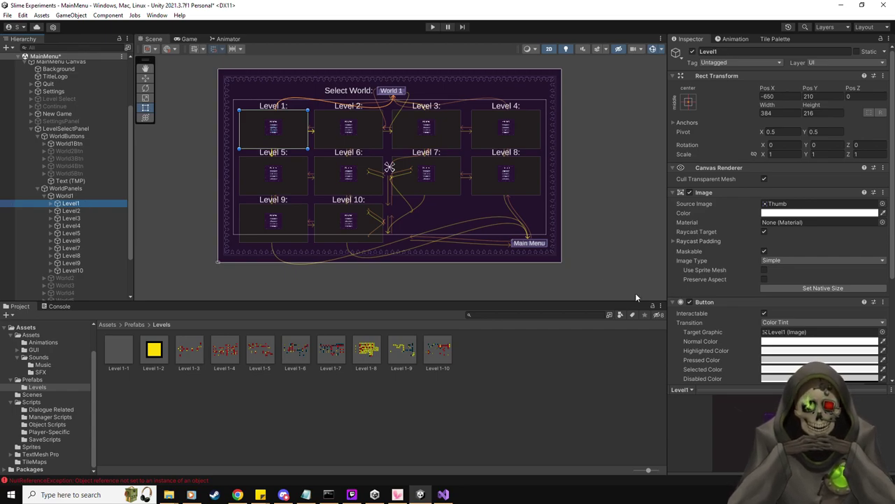
scroll(709, 310, down, 5)
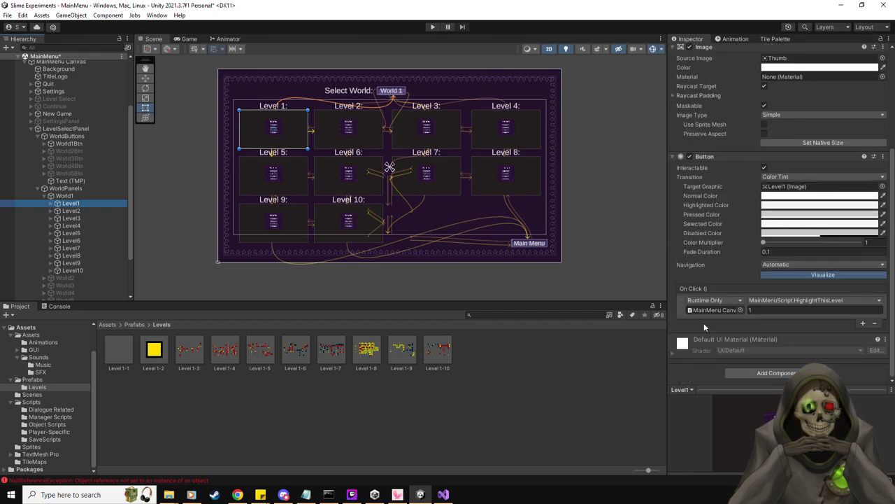
scroll(704, 322, up, 3)
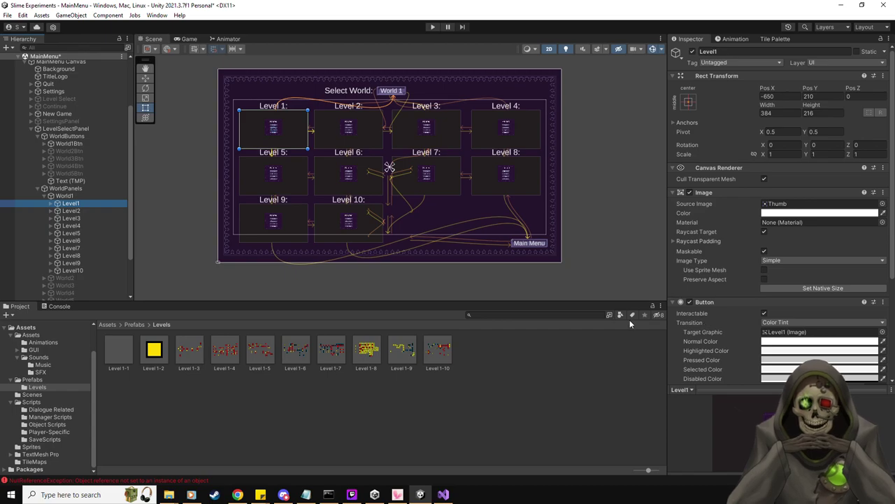
Set the Top offset of Level1's Text (TMP) label to 0 and try stretching its upper edge in the scene.
scroll(266, 154, up, 5)
scroll(280, 168, down, 2)
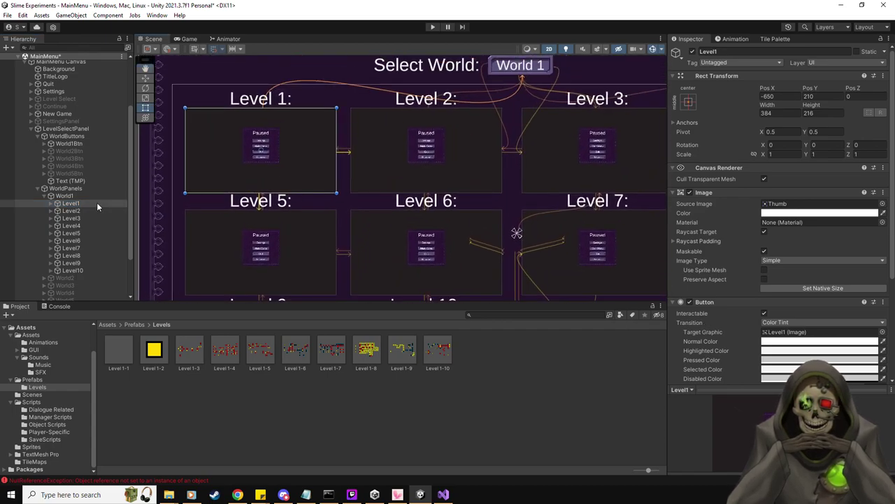
click(50, 203)
click(64, 210)
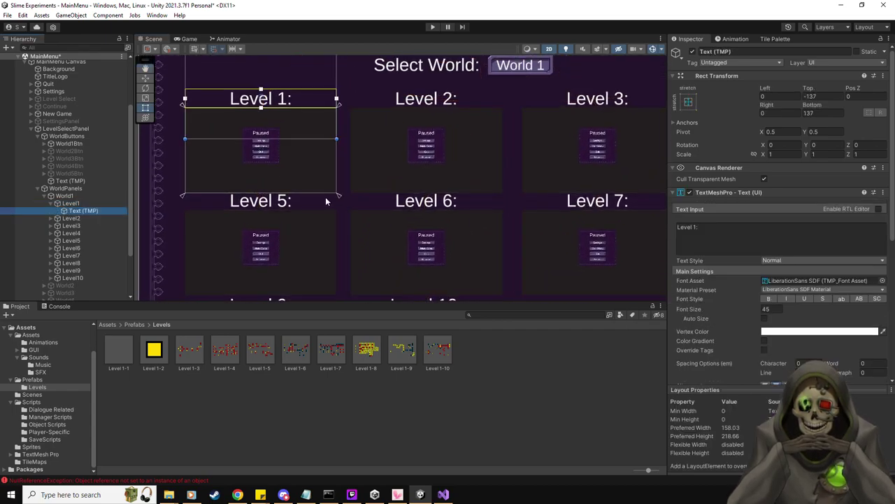
scroll(326, 201, down, 1)
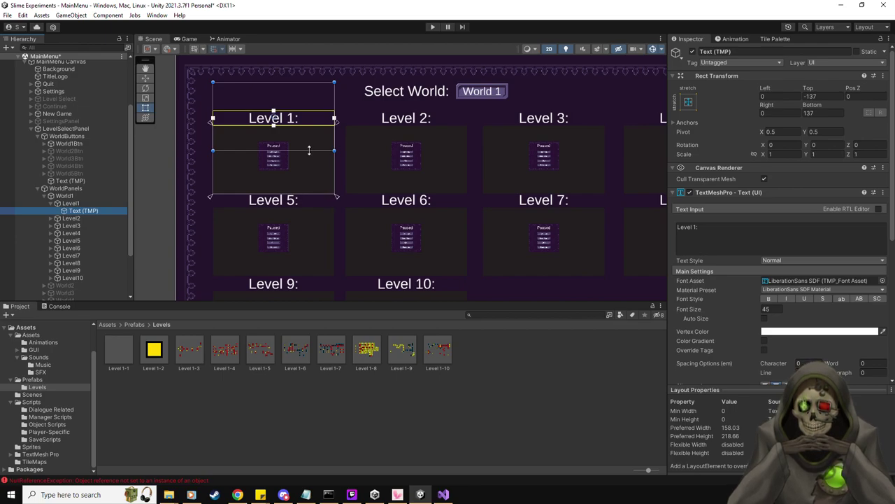
mouse_move(303, 86)
mouse_down()
mouse_move(305, 129)
mouse_move(316, 56)
mouse_move(316, 92)
mouse_up()
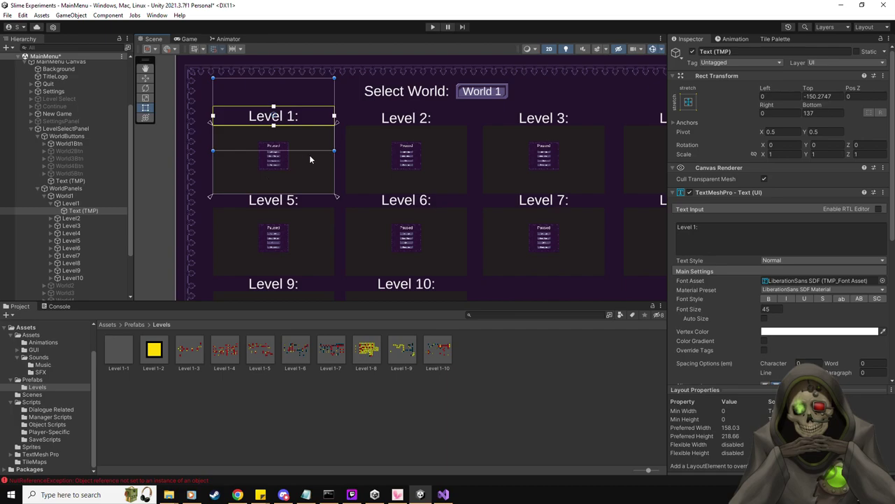
click(817, 96)
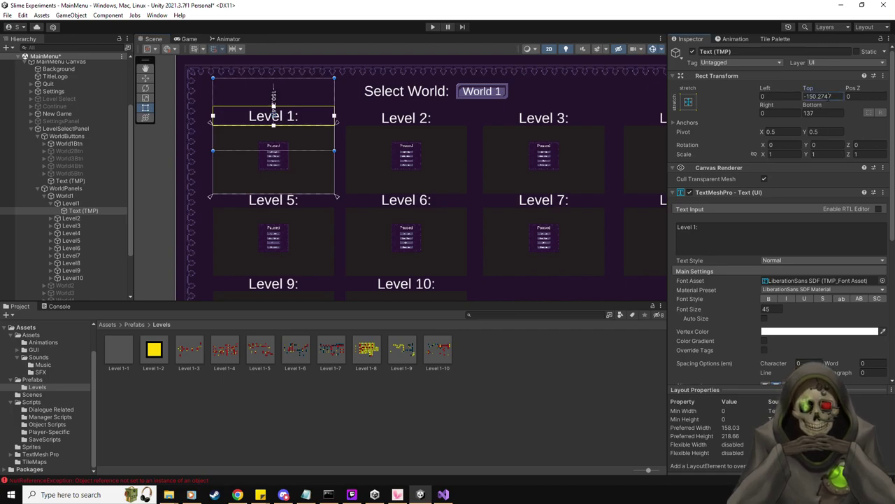
text(0)
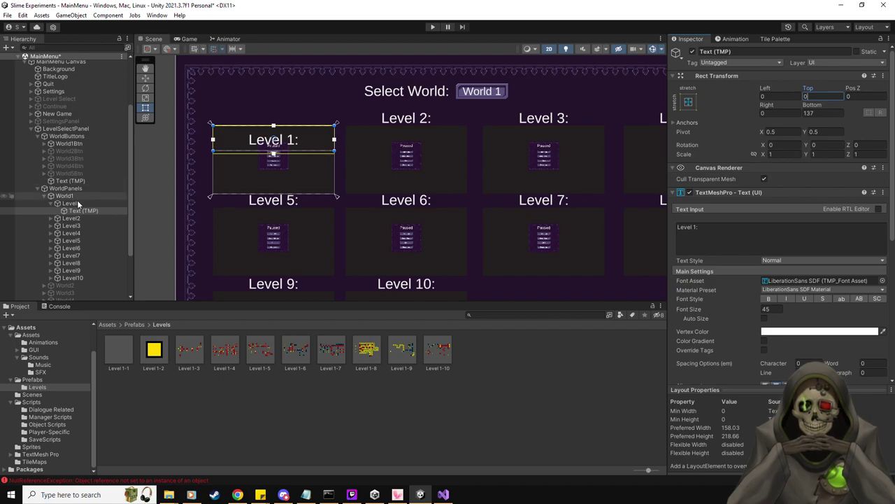
drag(267, 125, 272, 100)
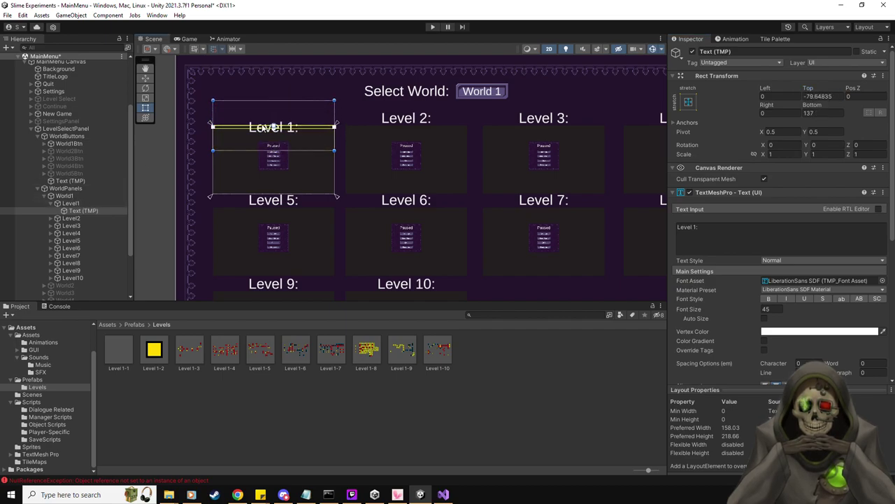
drag(269, 102, 291, 83)
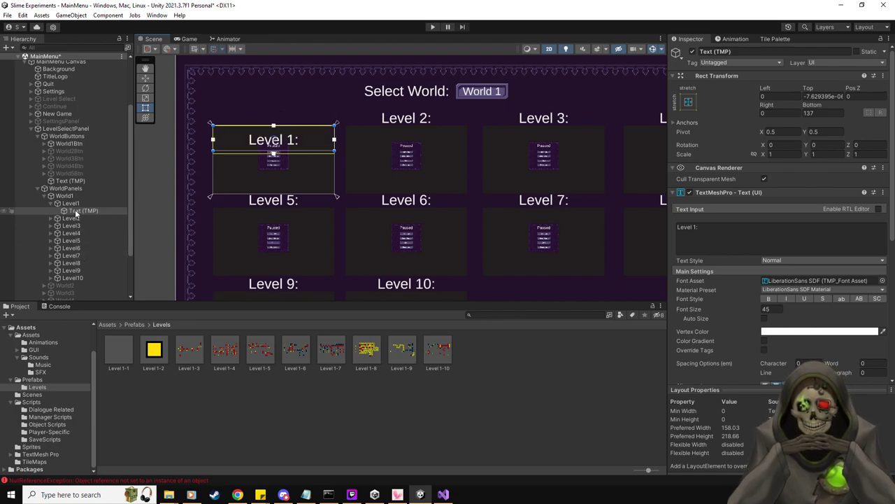
Move the Level 1 text out of Level1 to sit directly above it in World1, and raise it above the Level 1 thumbnail.
drag(75, 214, 72, 200)
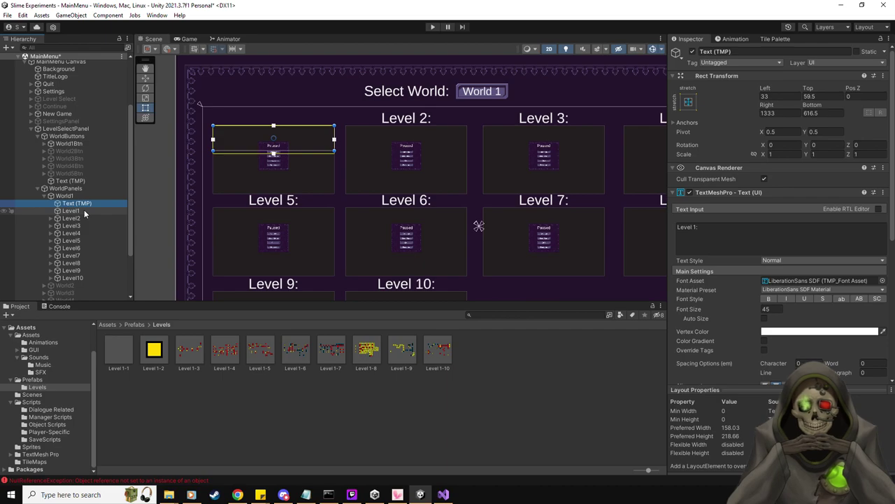
click(145, 78)
drag(281, 102, 281, 79)
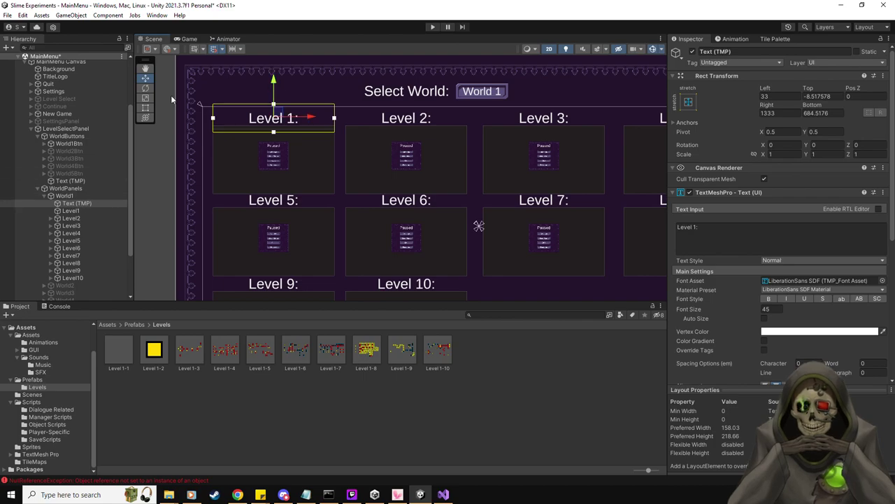
Resize the Level 1 label with the Rect tool so its lower edge meets the thumbnail, with a Bottom offset of about 695.5.
click(146, 107)
scroll(276, 130, up, 3)
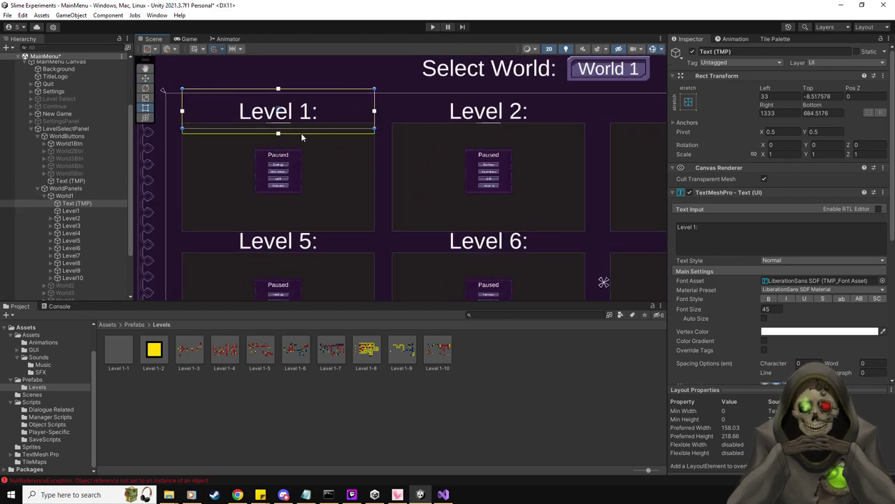
drag(305, 132, 309, 124)
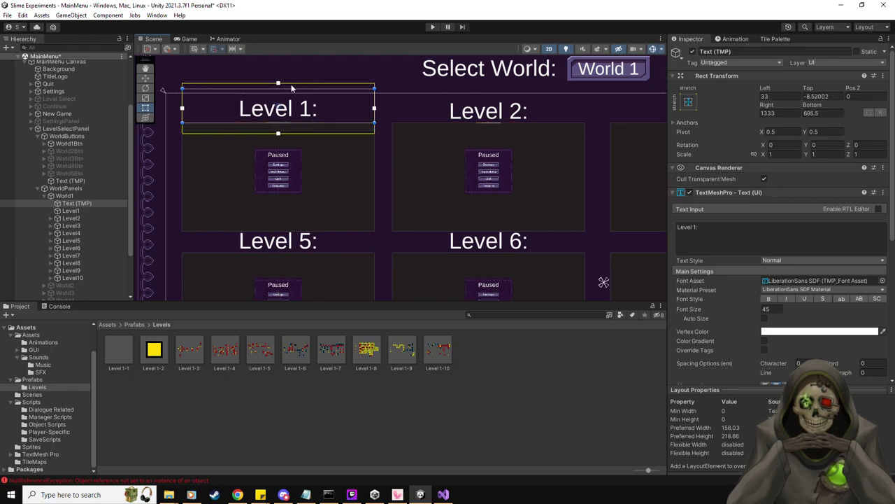
drag(278, 85, 279, 93)
drag(279, 134, 280, 125)
Expand Level2 through Level10 in World1 to expose their child text objects.
scroll(324, 147, down, 4)
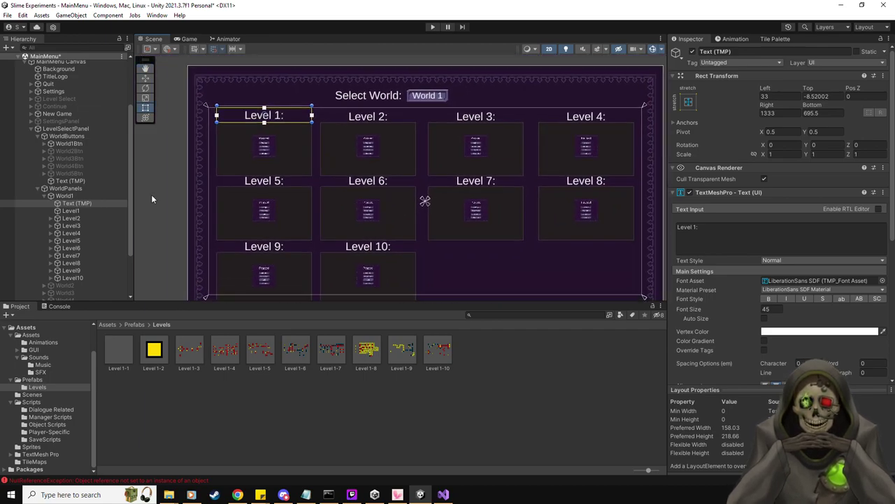
click(51, 278)
click(51, 270)
click(51, 263)
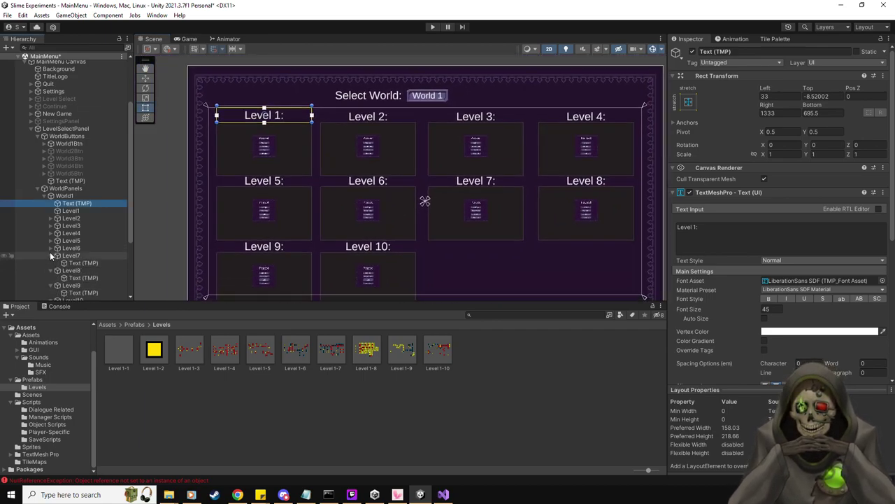
click(51, 256)
click(51, 247)
click(50, 240)
click(50, 233)
click(51, 225)
click(51, 218)
Move the Text (TMP) labels of Level2 through Level10 out of their level buttons to sit directly under World1.
scroll(79, 224, down, 4)
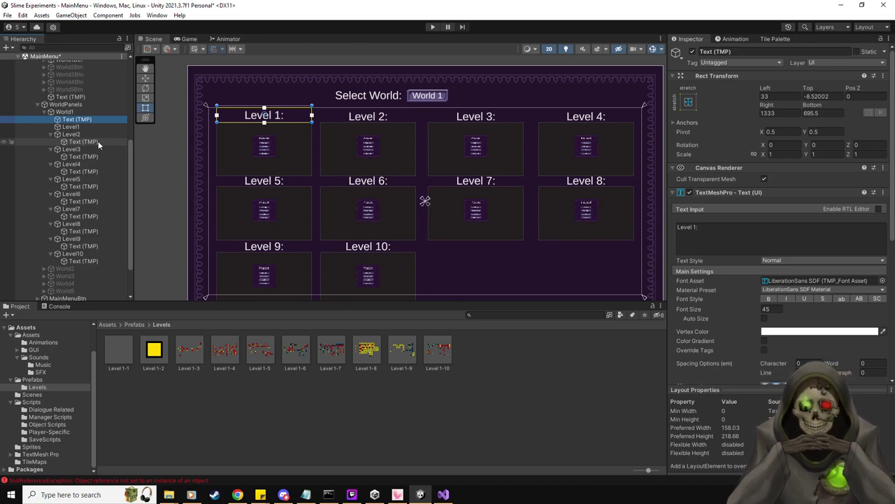
scroll(756, 288, down, 4)
scroll(757, 288, down, 4)
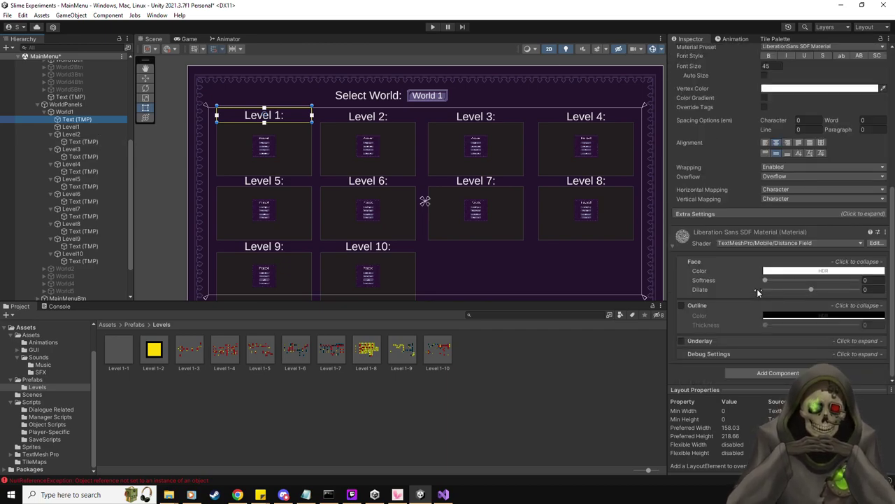
click(71, 127)
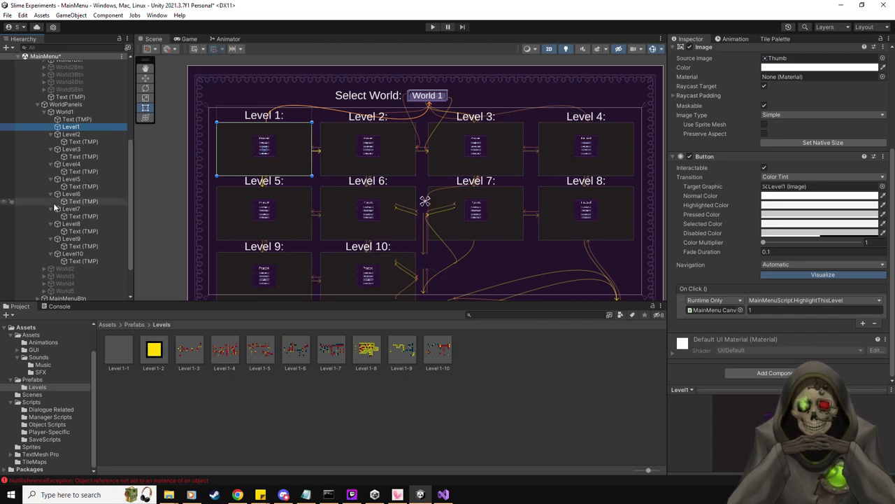
click(90, 142)
ctrl+click(93, 156)
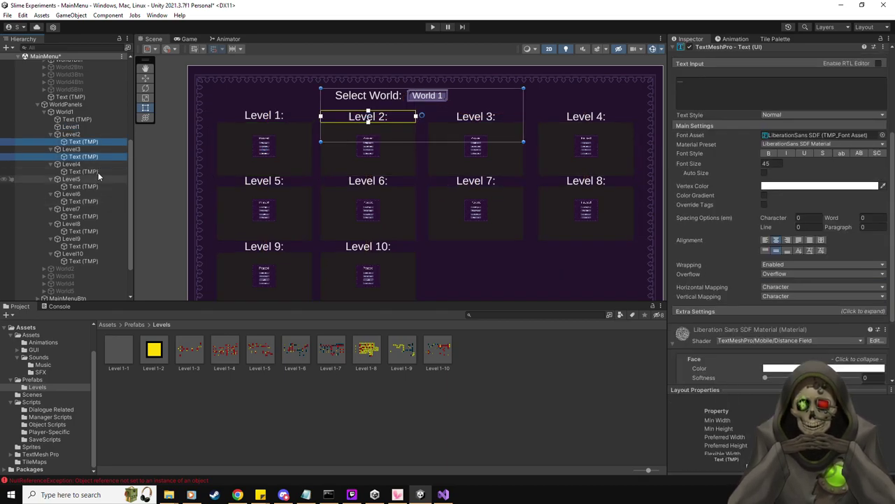
ctrl+click(98, 172)
ctrl+click(92, 186)
ctrl+click(95, 202)
ctrl+click(95, 216)
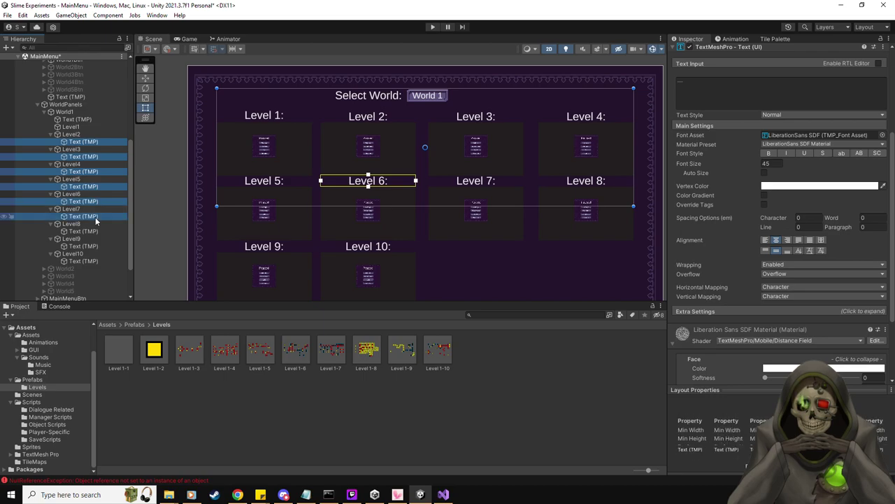
ctrl+click(96, 231)
ctrl+click(93, 246)
ctrl+click(90, 261)
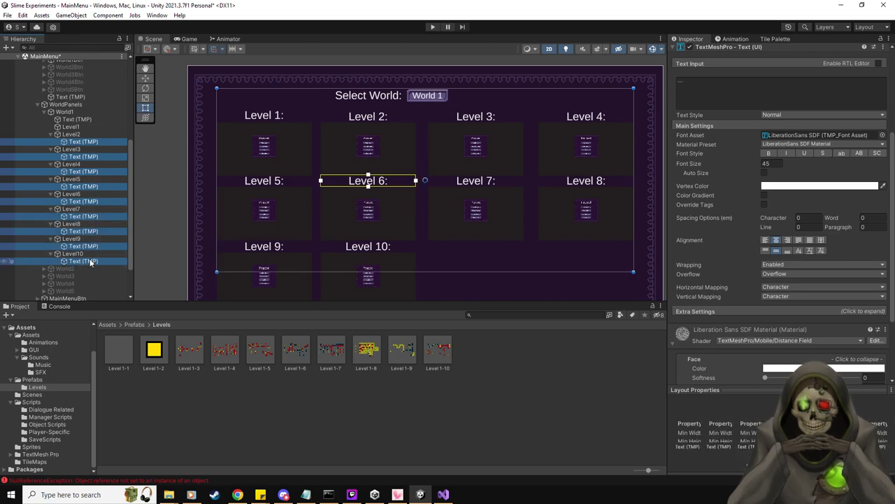
drag(90, 261, 65, 111)
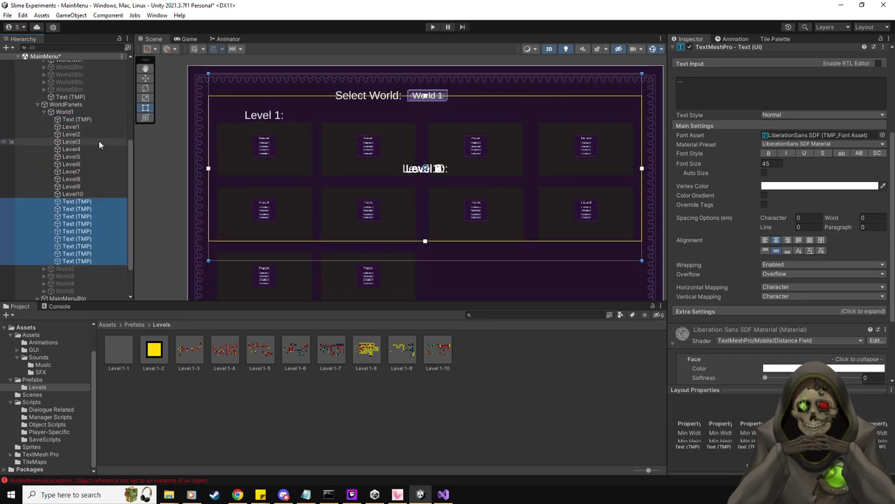
Step through the moved Text (TMP) labels at the end of World1 to examine each one's text and placement.
click(86, 202)
key(Down)
key(Down)
key(Down)
key(Down)
key(Down)
key(Down)
key(Down)
key(Down)
key(Up)
key(Up)
key(Up)
key(Up)
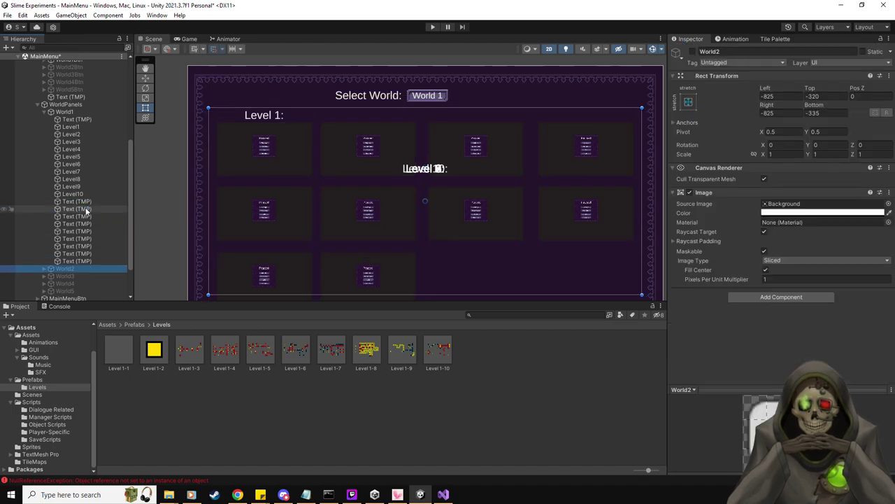
Try shortening the Level 2 label by raising its lower edge to a Bottom offset of about 543.6, with Left and Top offsets of 0.
click(90, 201)
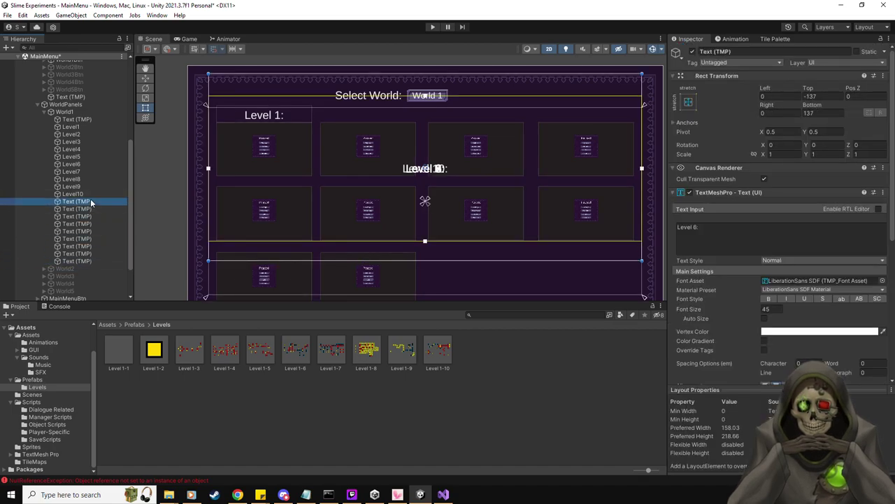
drag(207, 259, 304, 160)
click(780, 96)
text(0)
key(Tab)
text(0)
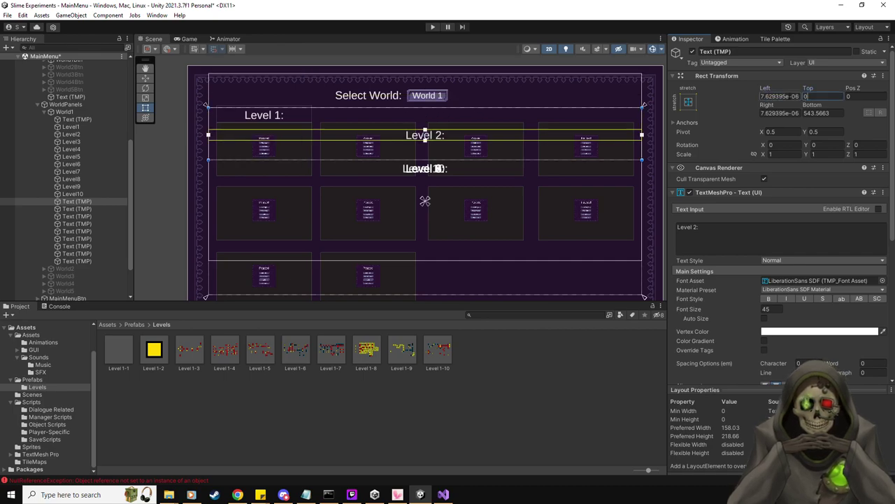
click(778, 96)
text(0)
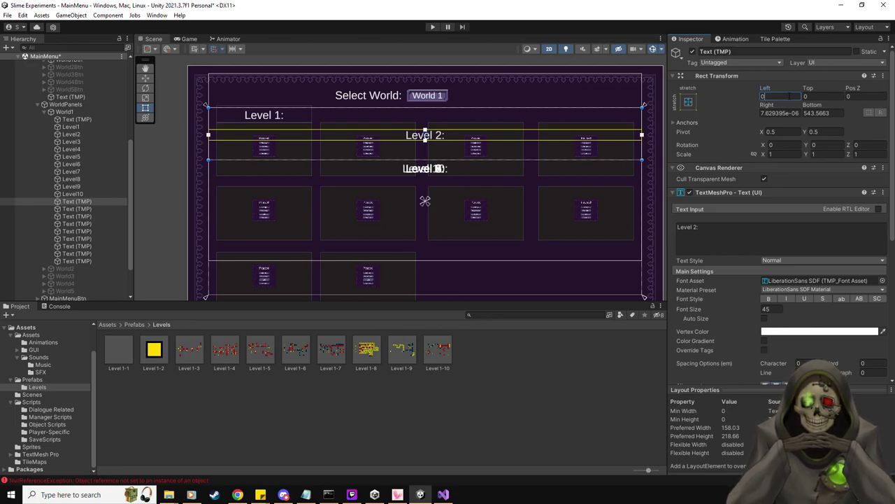
Delete the nine moved labels from World1 and replace them with nine duplicates of the Level 1 label.
shift+click(94, 260)
key(Delete)
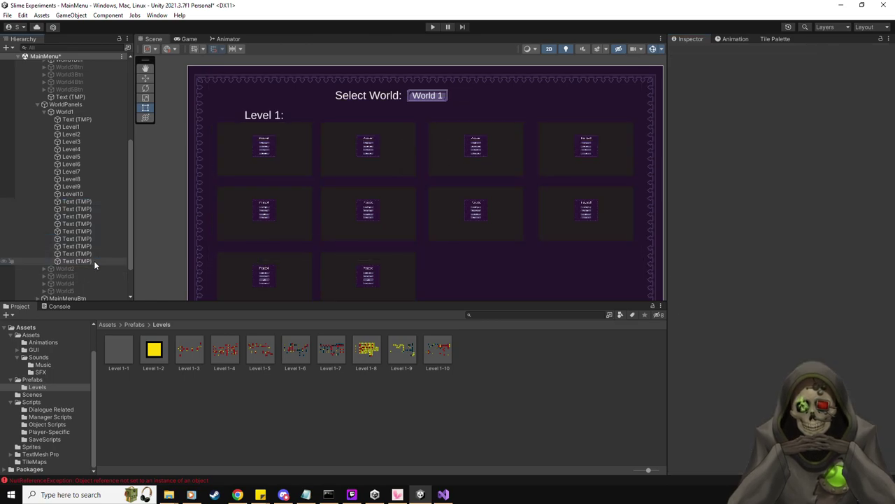
click(91, 140)
key(ctrl+d)
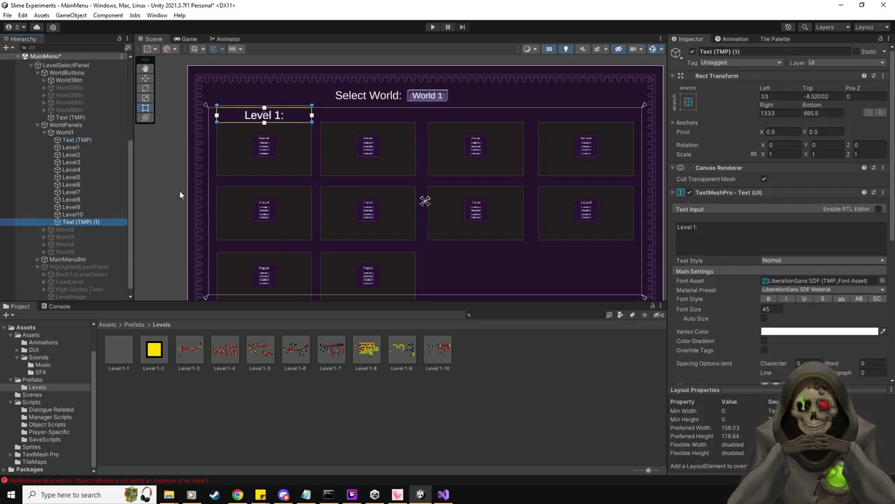
key(ctrl+d)
key(ctrl+d)
key(ctrl+d)
key(ctrl+d)
key(ctrl+d)
key(ctrl+d)
key(ctrl+d)
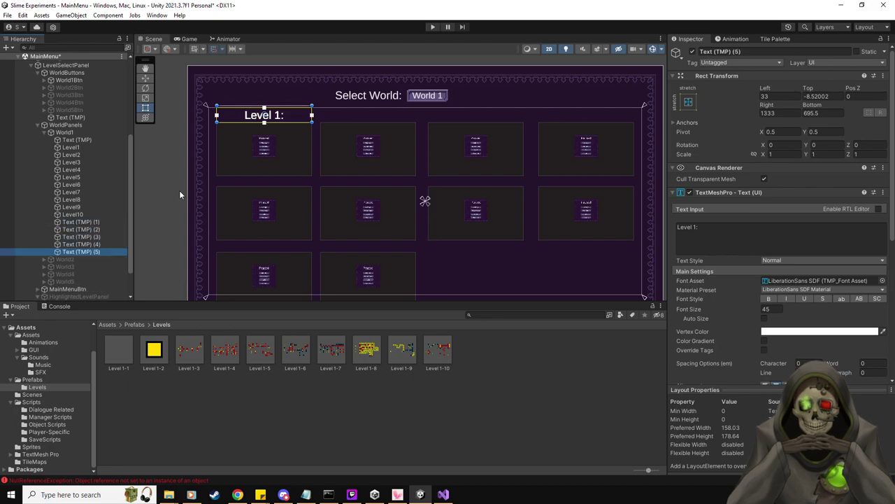
key(ctrl+d)
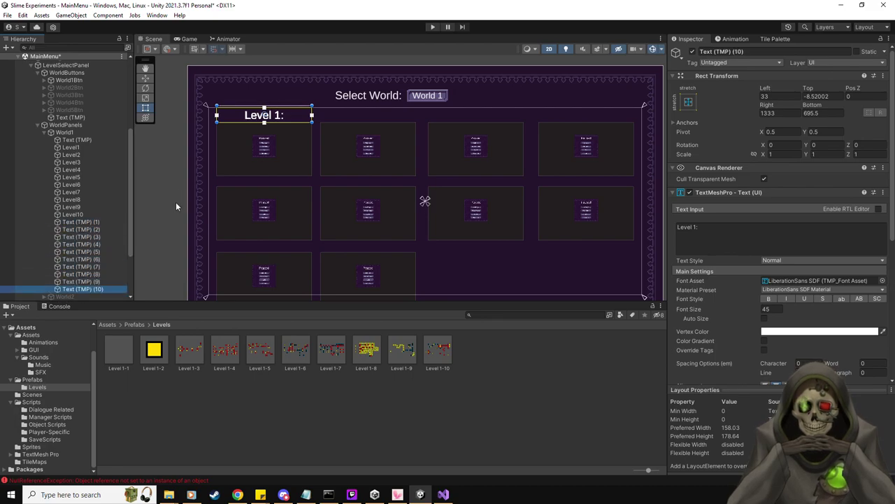
click(175, 202)
Change the text of Text (TMP) (1) to "Level 2:" and move it horizontally above the second thumbnail with the Move tool.
click(111, 222)
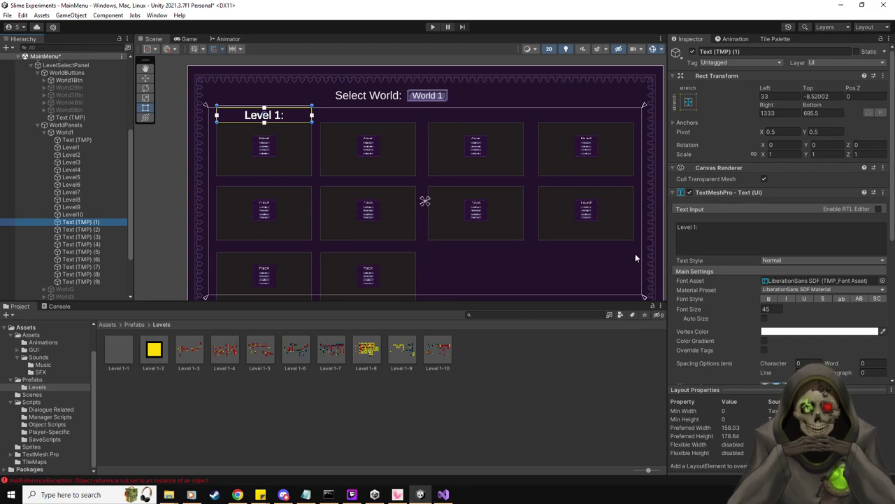
click(146, 78)
click(726, 232)
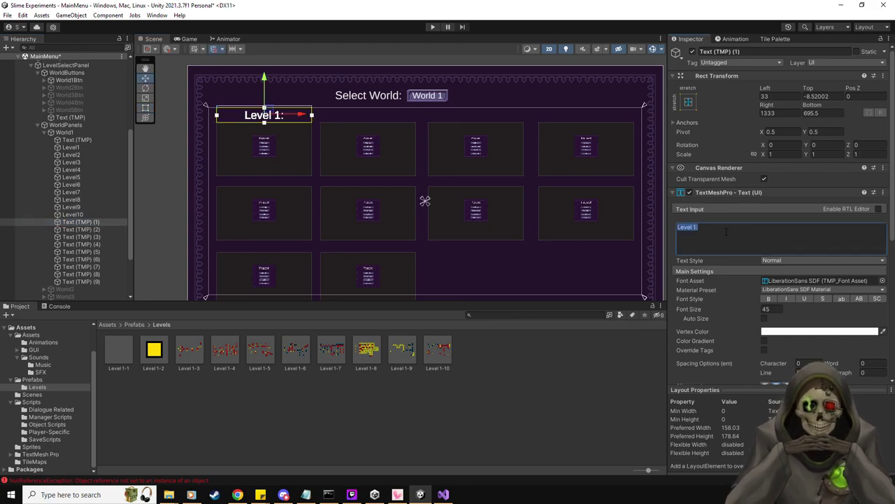
text(Level 2)
key(Return)
key(BackSpace)
text(:)
drag(306, 115, 406, 115)
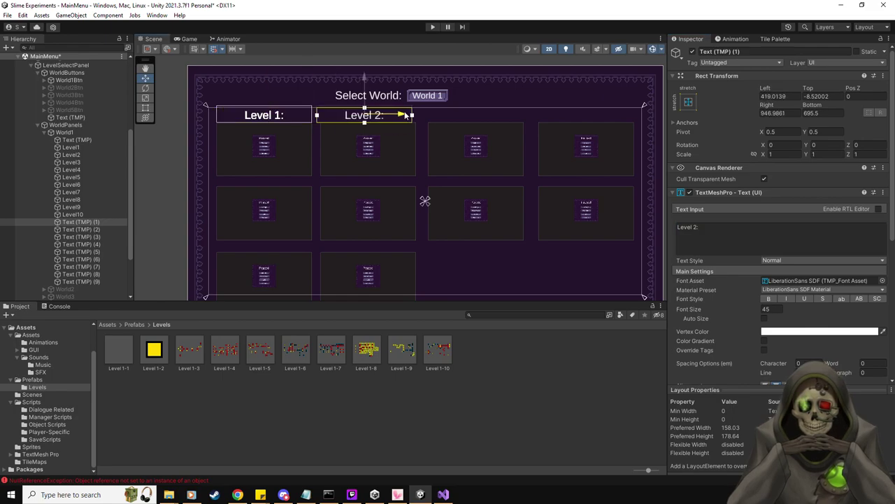
Change the text of Text (TMP) (2) to "Level 3:" and move it horizontally above the third thumbnail.
click(80, 230)
click(759, 234)
key(ctrl+a)
text(Level 3)
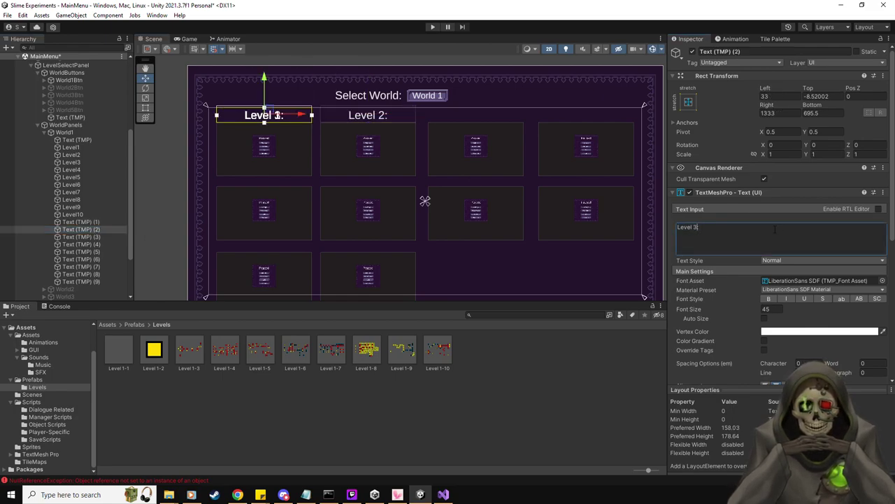
text(:)
drag(302, 115, 514, 120)
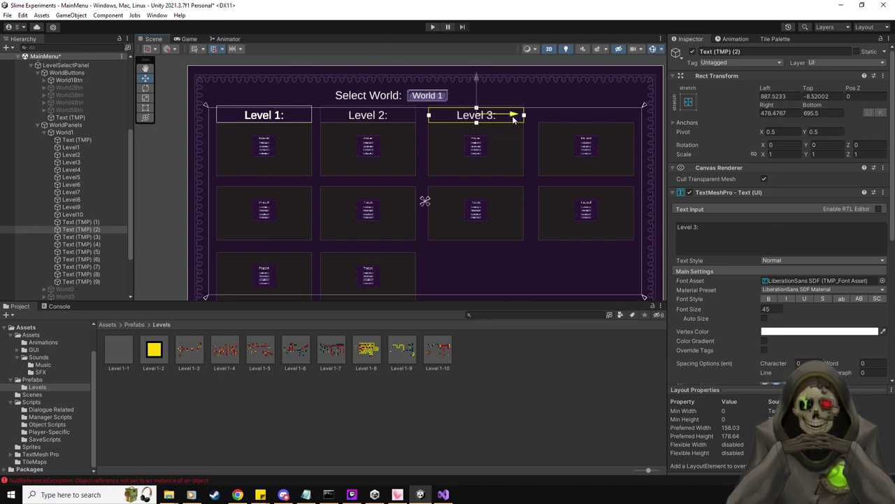
Change the text of Text (TMP) (3) to "Level 4:" and move it horizontally above the fourth thumbnail.
click(98, 237)
click(759, 231)
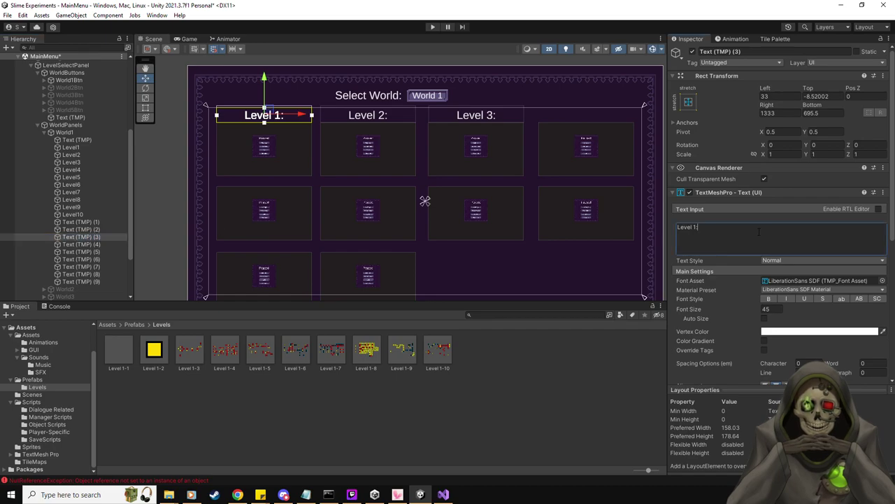
text(4:)
drag(303, 114, 628, 116)
Change the text of Text (TMP) (4) to "Level 5:" and lower it to just above the first thumbnail of the second row.
click(108, 244)
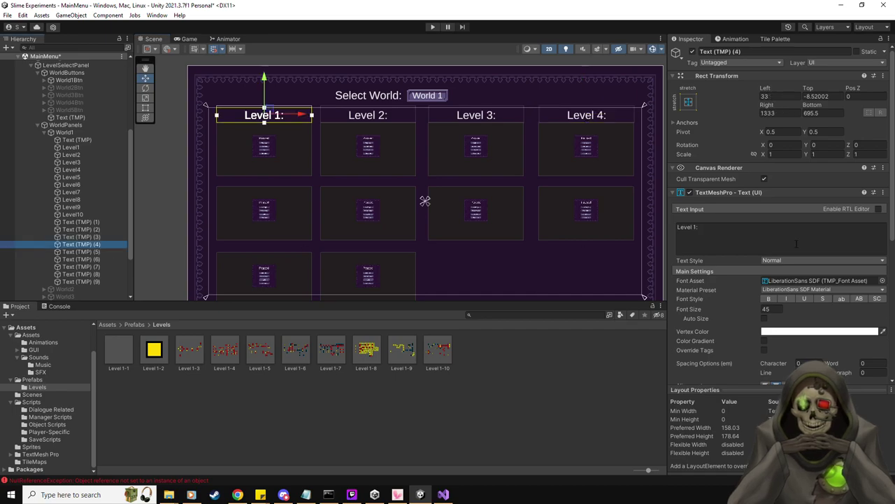
click(832, 239)
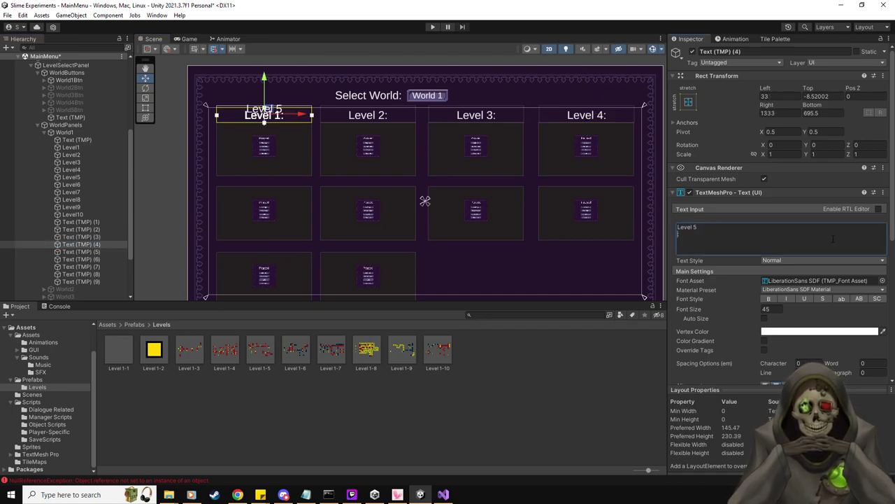
text(:)
drag(268, 73, 259, 145)
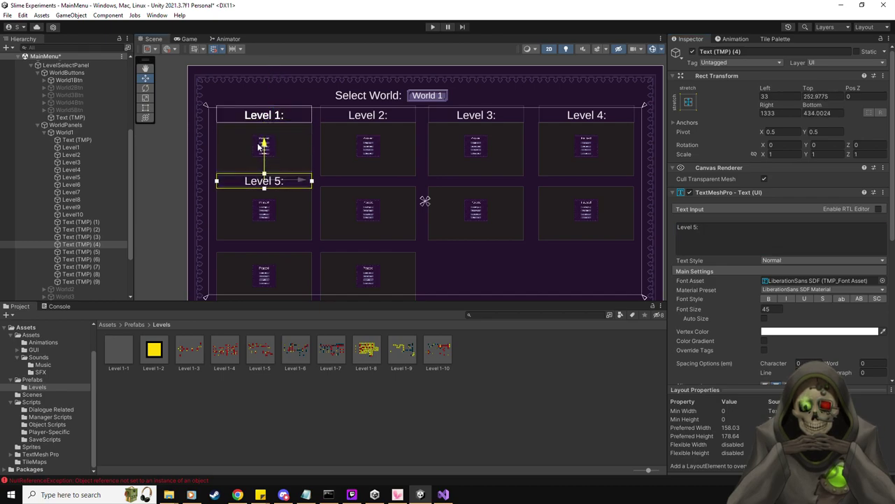
Change the text of Text (TMP) (5) to "Level 6:" and place it above the second thumbnail of the second row.
click(93, 253)
click(735, 236)
key(ctrl+a)
text(Level 6:)
drag(268, 109, 372, 176)
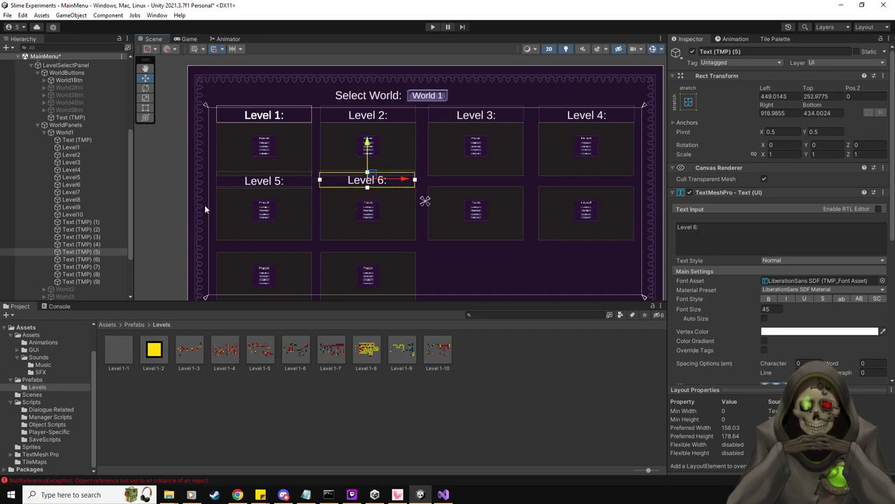
Change the text of Text (TMP) (6) to "Level 7:" and place it above the third thumbnail of the second row.
click(82, 258)
click(737, 237)
key(BackSpace)
key(BackSpace)
text(7)
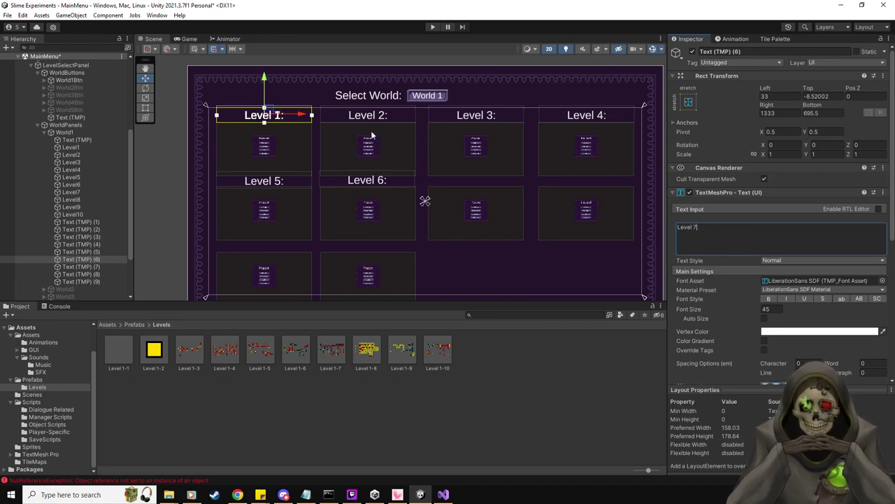
text(:)
drag(271, 115, 479, 180)
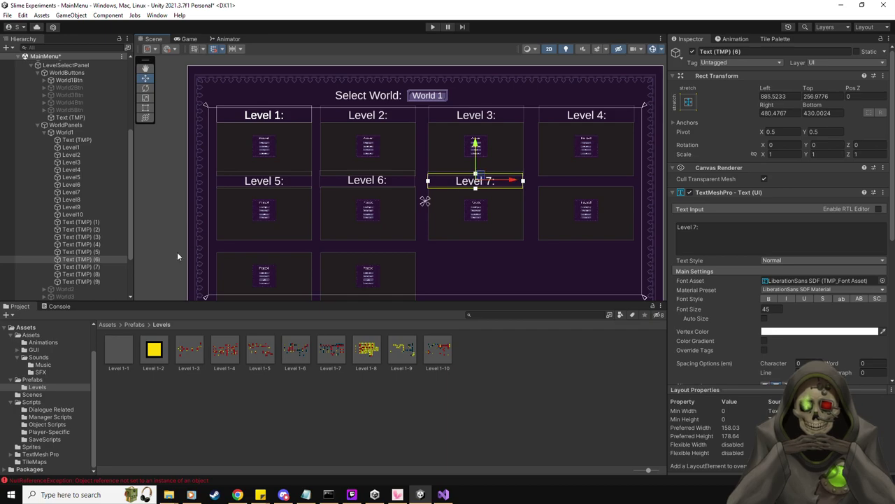
Change the text of Text (TMP) (7) to "Level 8:" and place it above the fourth thumbnail of the second row.
click(91, 268)
click(793, 242)
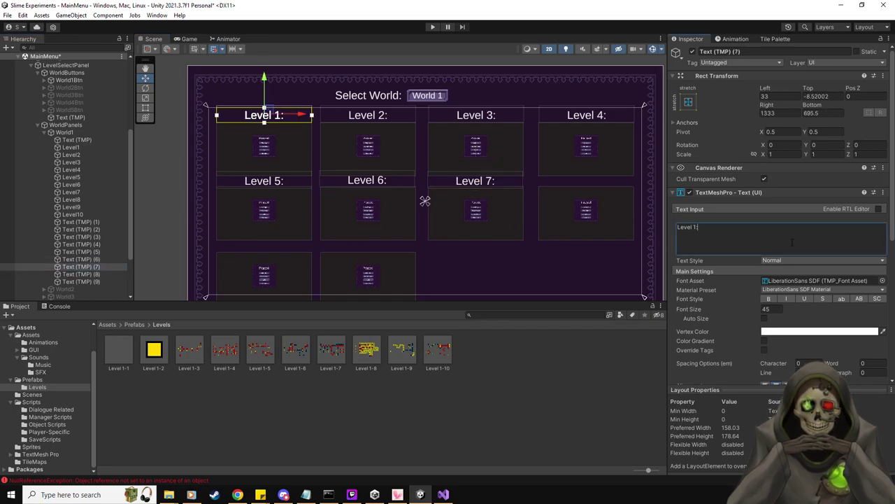
key(BackSpace)
text(8)
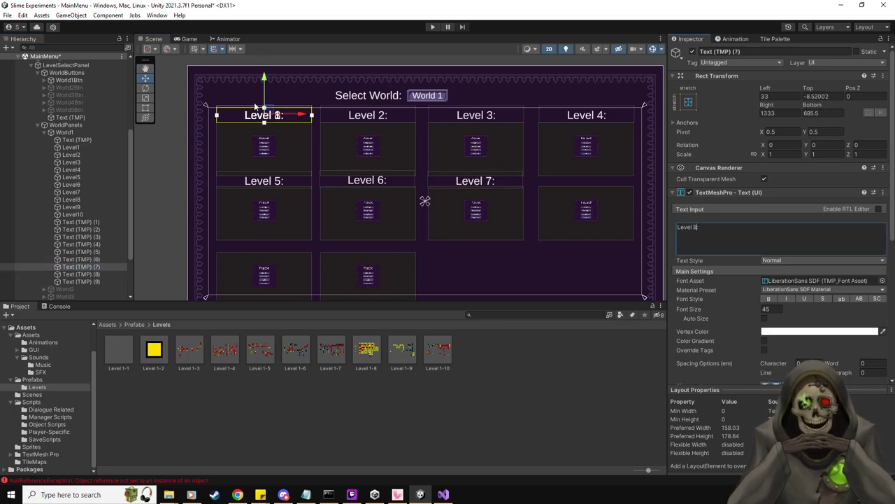
drag(268, 109, 589, 175)
Change the text of Text (TMP) (8) to "Level 9:" and place it above the first thumbnail of the third row.
click(97, 274)
click(812, 238)
key(BackSpace)
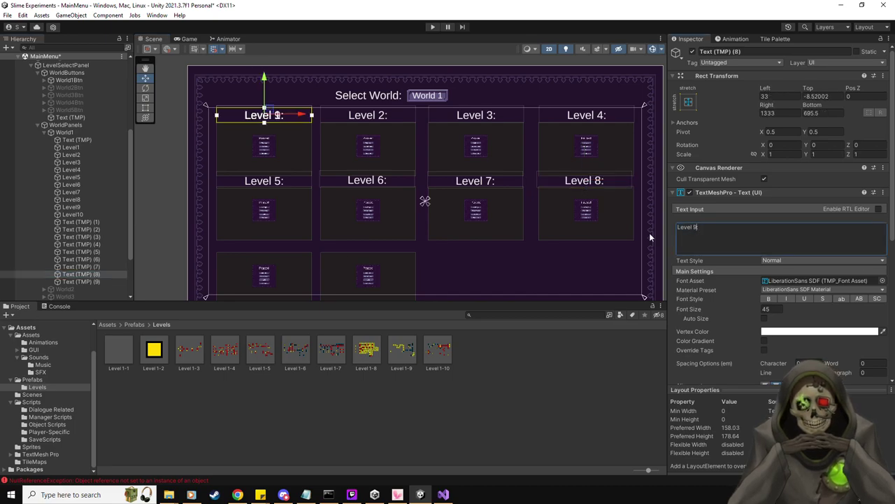
drag(271, 112, 273, 243)
Change the text of Text (TMP) (9) to "Level 10:" and place it above the second thumbnail of the third row.
click(70, 281)
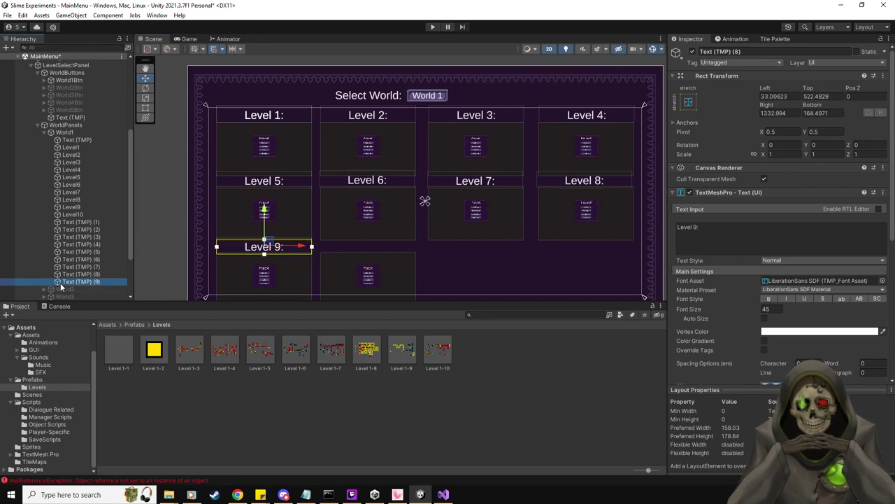
click(870, 232)
text(0:)
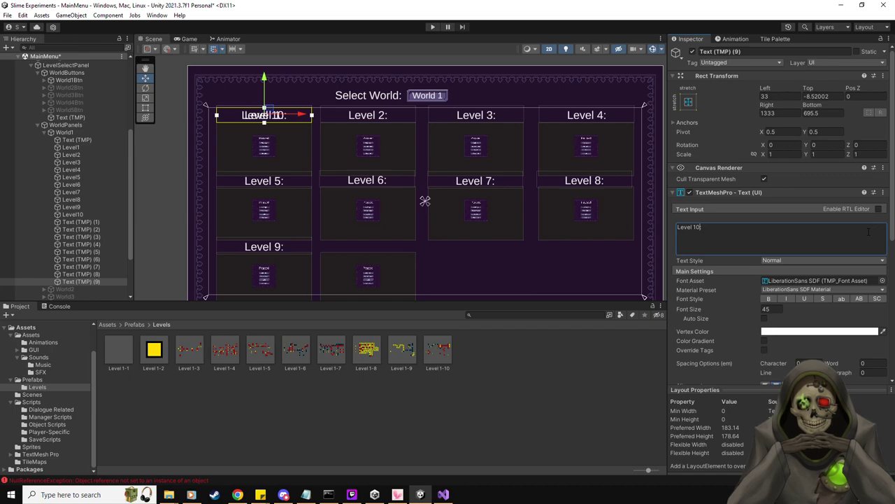
drag(267, 110, 371, 243)
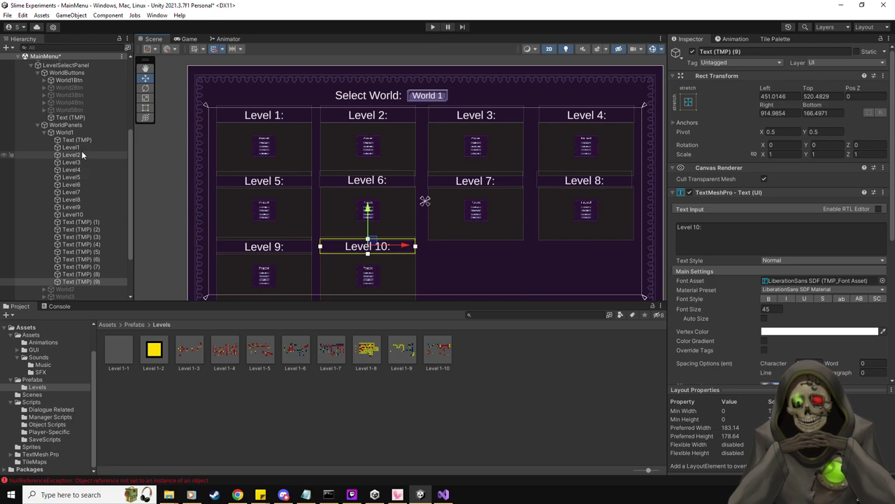
Undo the duplicated labels and all related edits, back to the Level2 through Level10 texts nested in their level buttons.
key(ctrl+z)
key(ctrl+z)
key(ctrl+z)
key(ctrl+z)
key(ctrl+z)
key(ctrl+z)
key(ctrl+z)
key(ctrl+z)
key(ctrl+z)
key(ctrl+z)
key(ctrl+z)
key(ctrl+z)
key(ctrl+z)
key(ctrl+z)
key(ctrl+z)
key(ctrl+z)
key(ctrl+z)
key(ctrl+z)
key(ctrl+z)
key(ctrl+z)
key(ctrl+z)
key(ctrl+z)
key(ctrl+z)
key(ctrl+z)
key(ctrl+z)
key(ctrl+z)
key(ctrl+z)
key(ctrl+z)
key(ctrl+z)
key(ctrl+z)
key(ctrl+z)
key(ctrl+z)
key(ctrl+z)
key(ctrl+z)
key(ctrl+z)
key(ctrl+z)
key(ctrl+z)
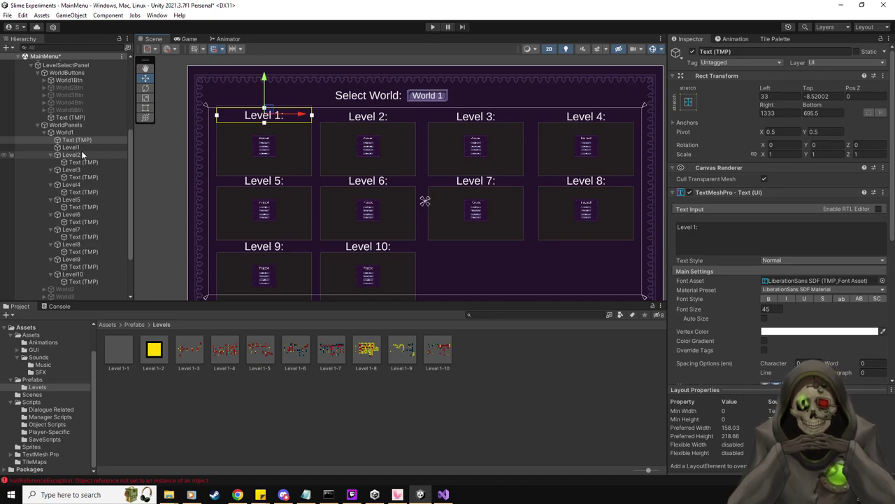
Move the Level 1 text from World1 back inside Level1 as its child.
drag(74, 139, 79, 148)
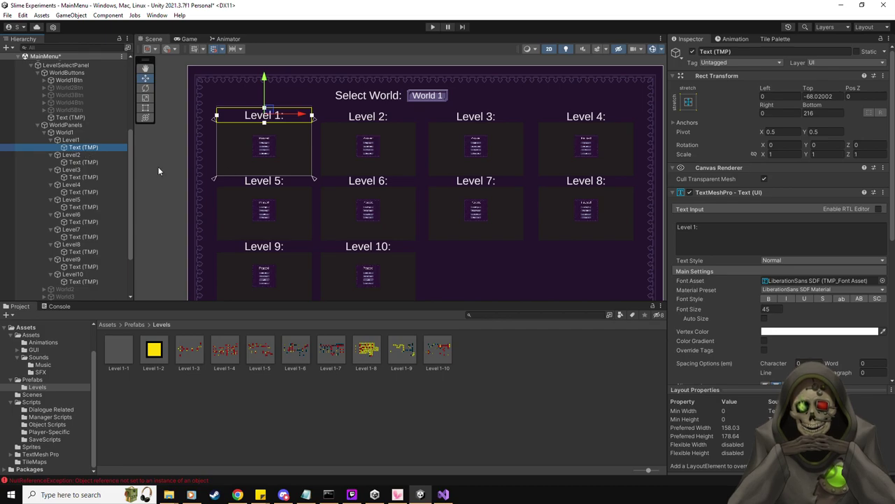
Set the Level 1 text's Top offset to -68 and its Bottom offset to 215.
click(276, 149)
click(275, 149)
scroll(276, 150, up, 3)
scroll(276, 150, down, 2)
click(145, 108)
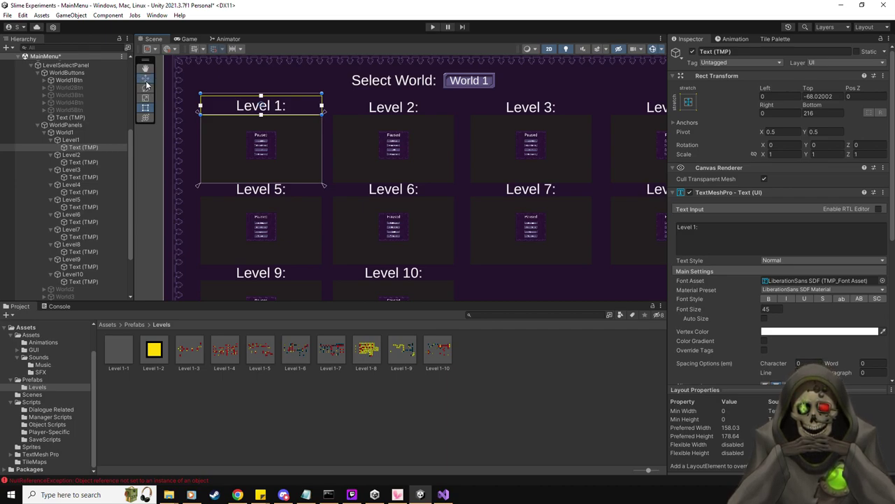
click(147, 83)
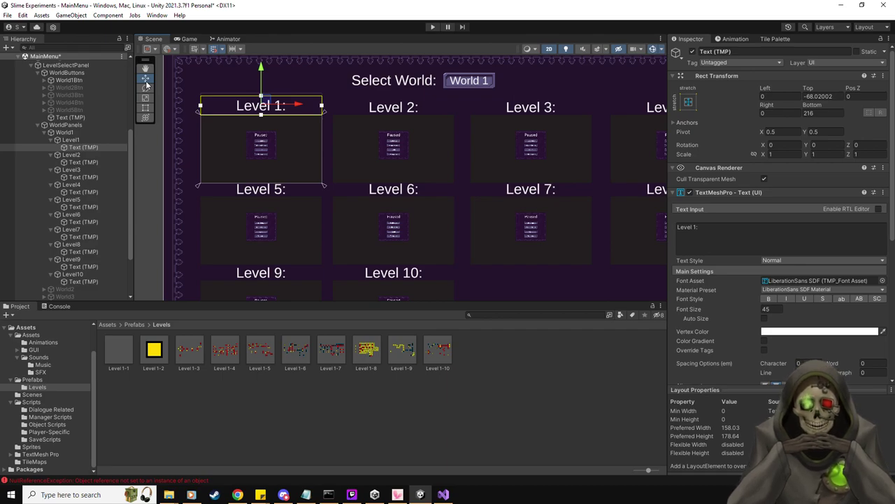
click(78, 162)
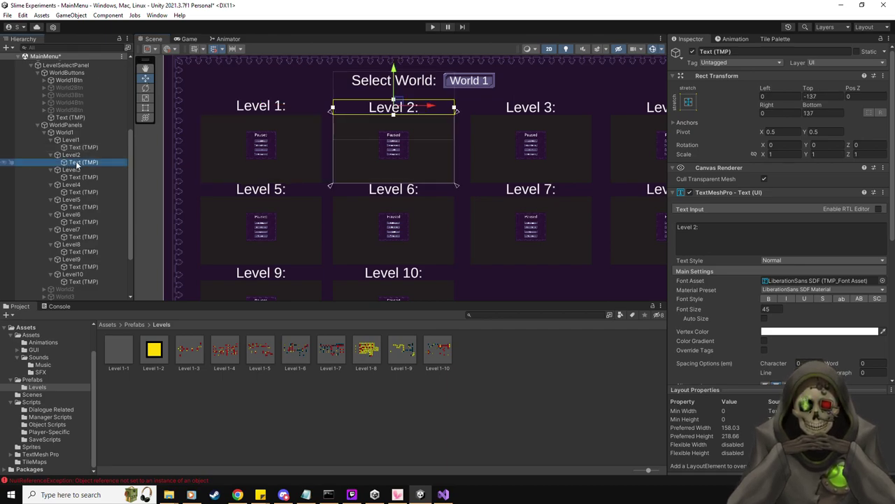
click(91, 147)
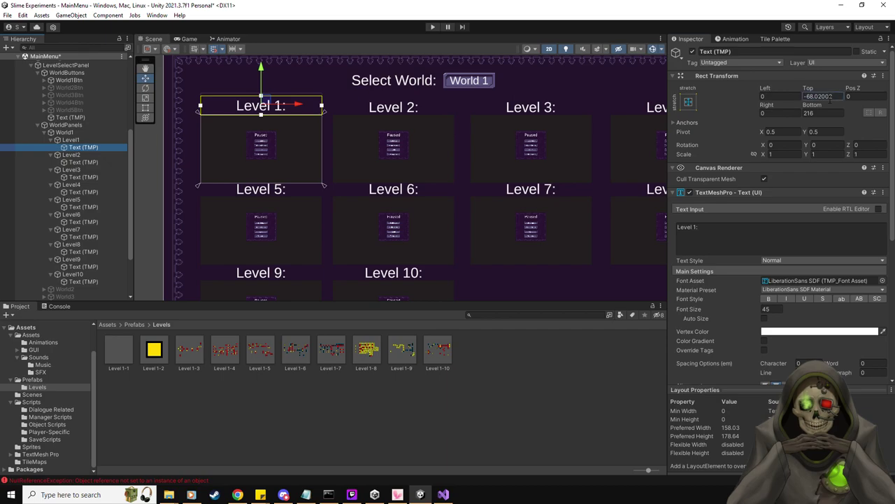
click(818, 97)
text(-68)
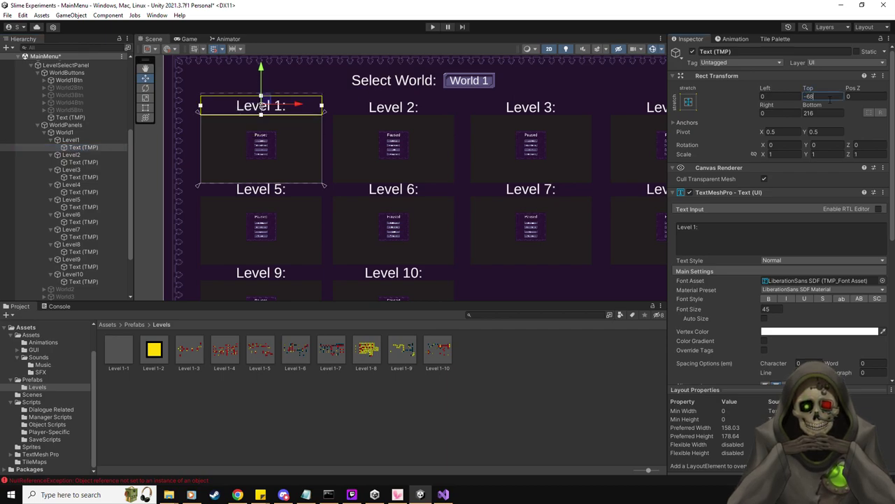
click(825, 114)
text(215)
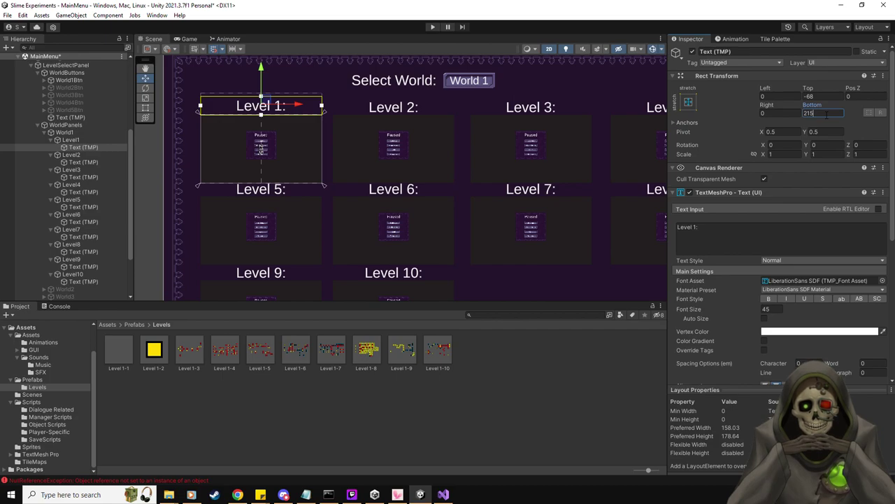
Set the Level 2 text's Top offset to -68 and its Bottom offset to 215.
click(100, 162)
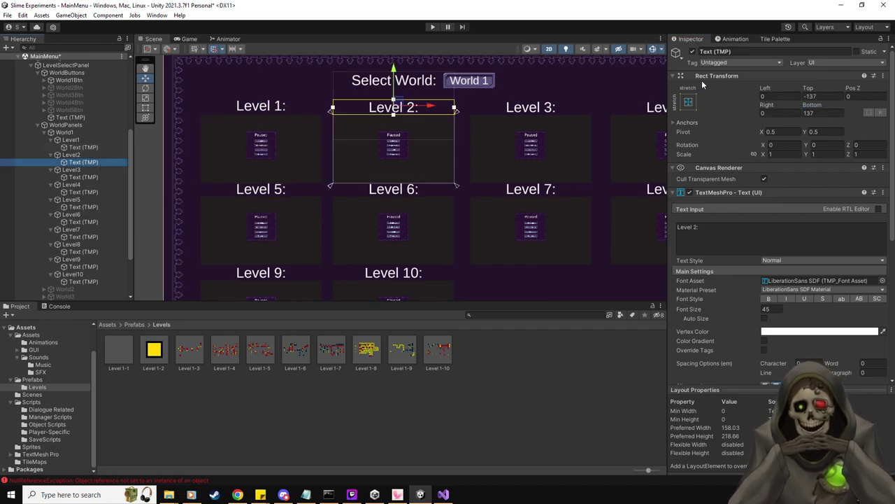
click(831, 99)
text(-68)
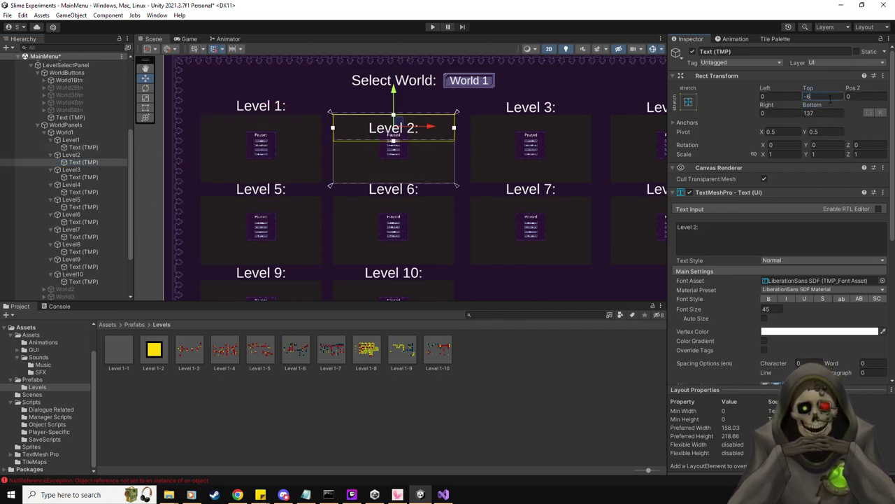
click(811, 113)
text(215)
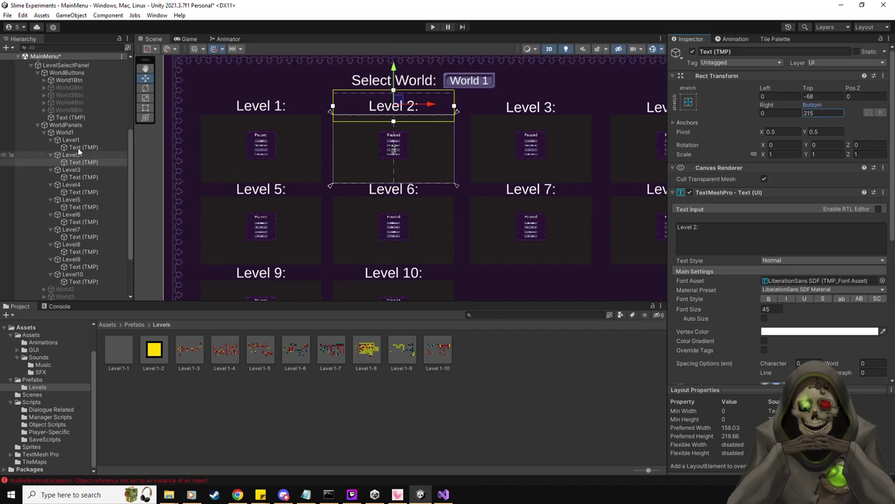
Compare the Level 1 and Level 2 text settings and shrink the Level 2 text box so its lower edge meets its thumbnail's upper edge.
click(82, 147)
click(87, 163)
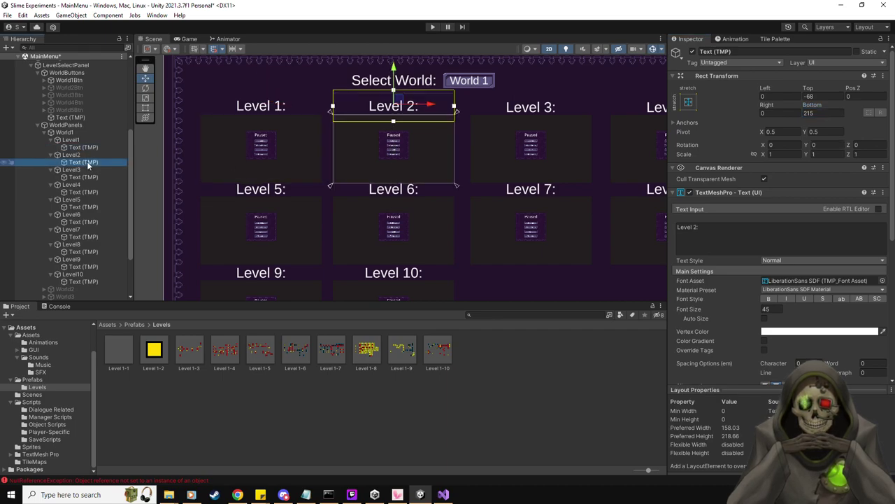
click(91, 147)
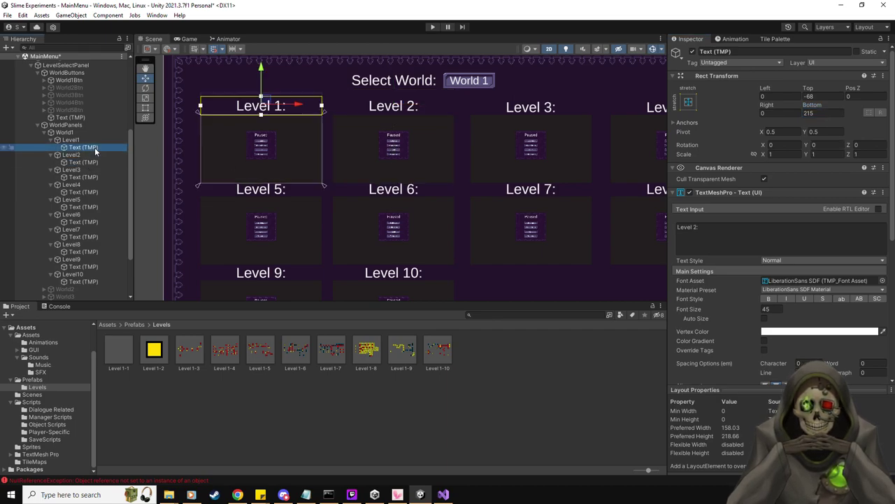
click(95, 162)
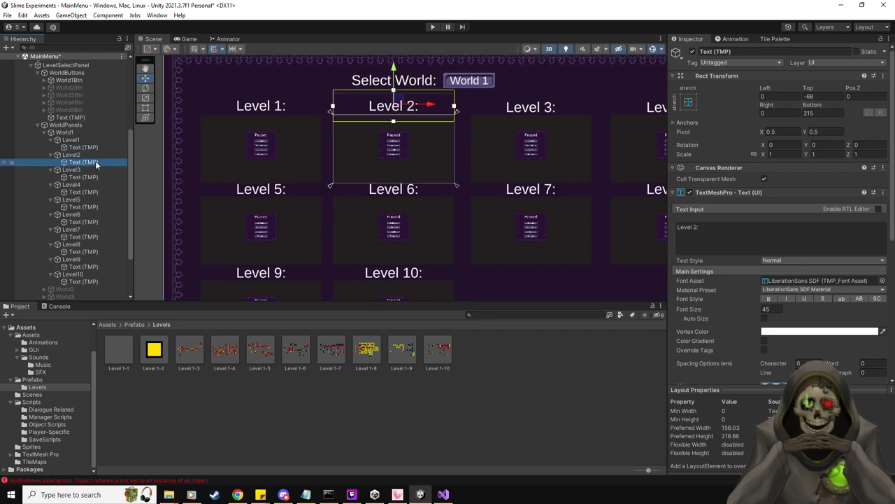
click(95, 147)
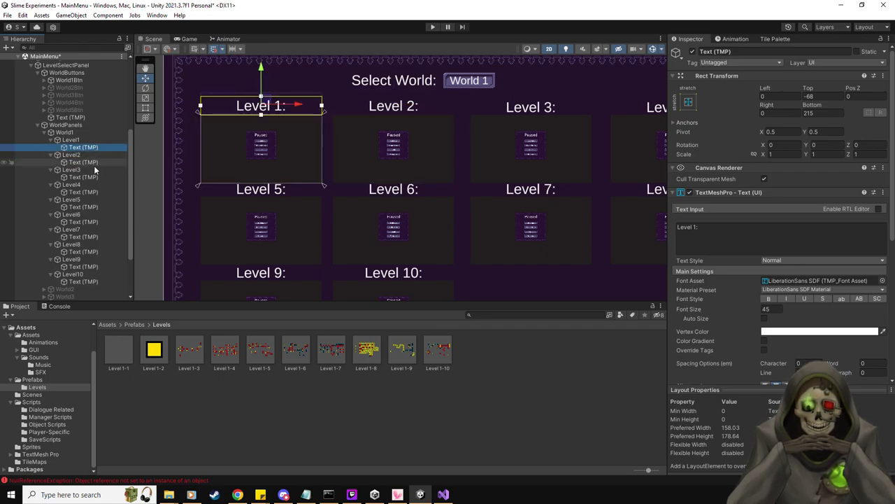
click(94, 164)
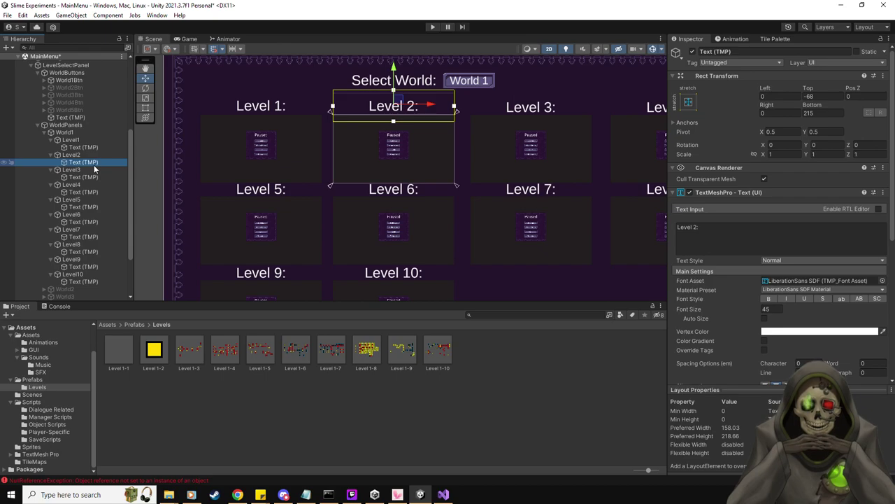
scroll(740, 259, down, 5)
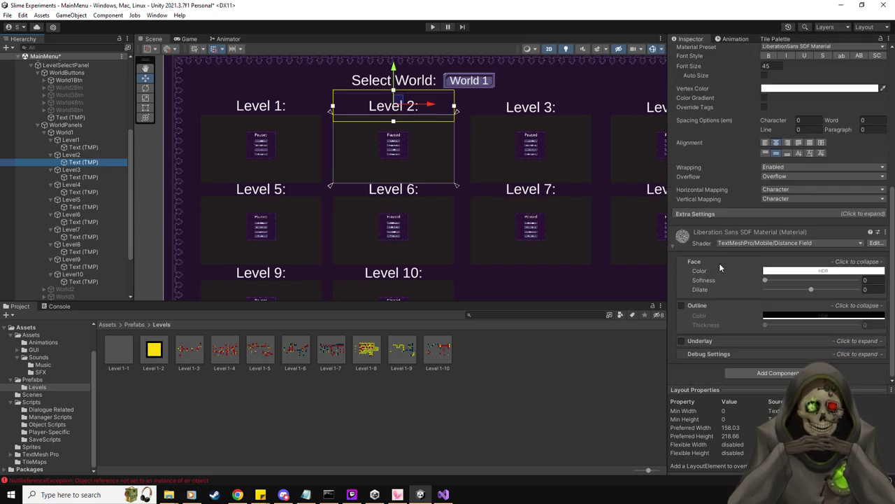
scroll(714, 298, up, 3)
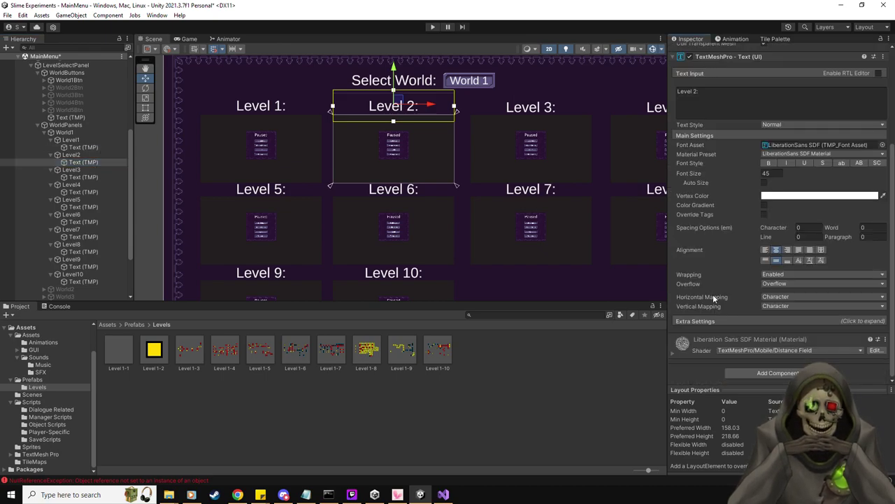
scroll(714, 298, up, 3)
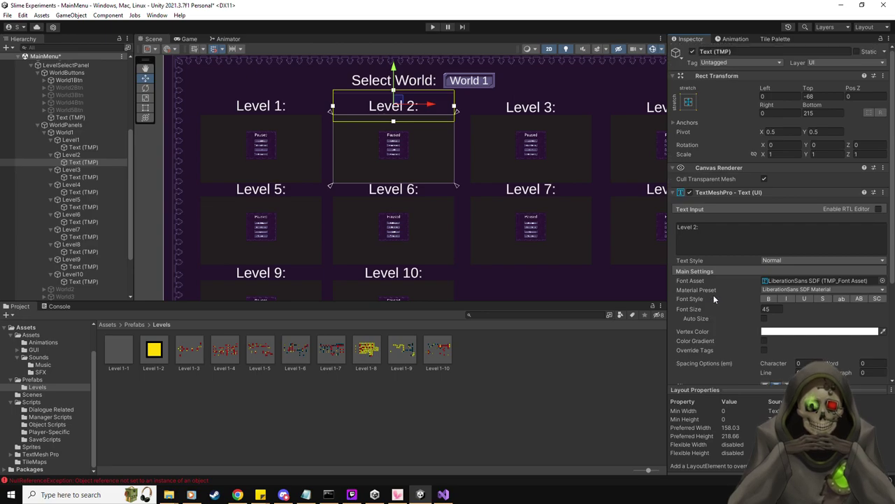
scroll(713, 299, down, 2)
scroll(714, 299, down, 1)
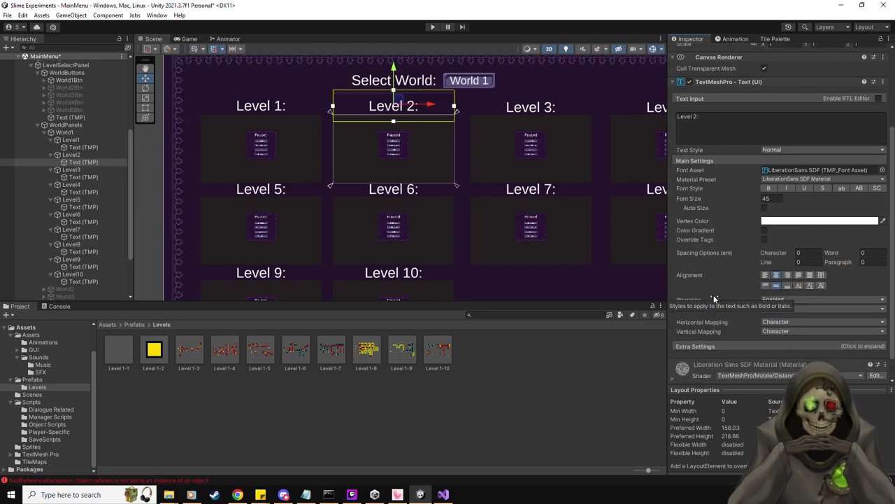
scroll(713, 298, up, 3)
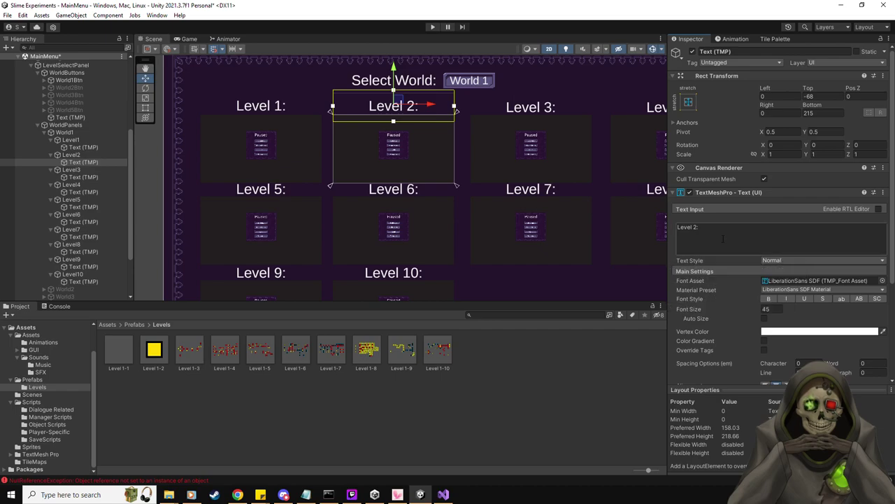
drag(393, 123, 400, 115)
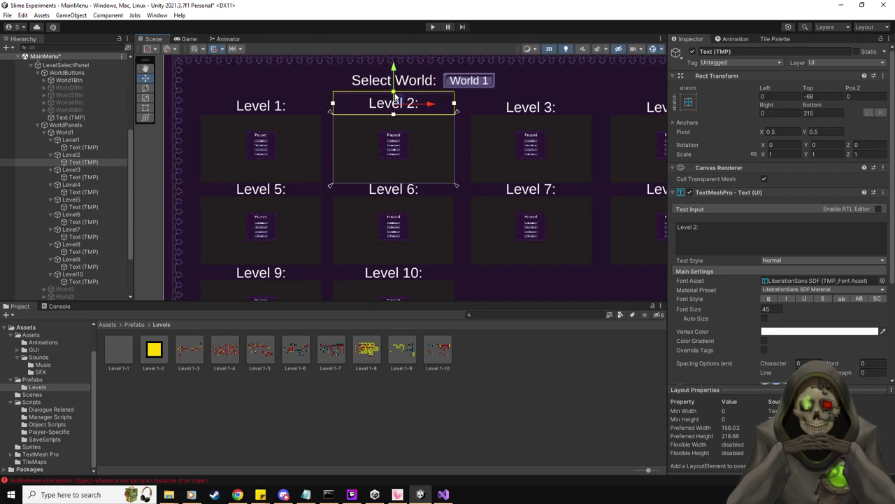
Set the Top offset to -68, Right to 0 and Bottom to 215 for the Level 3 through Level 10 texts together.
click(98, 177)
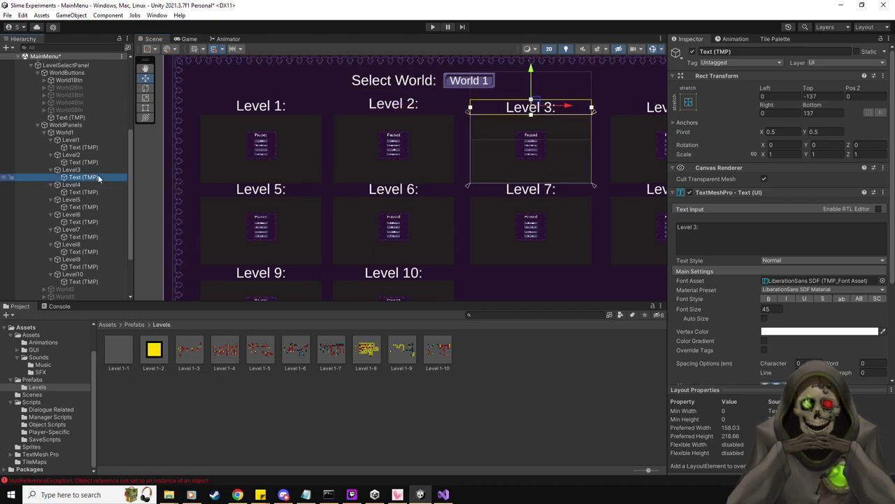
ctrl+click(91, 192)
ctrl+click(89, 207)
ctrl+click(91, 223)
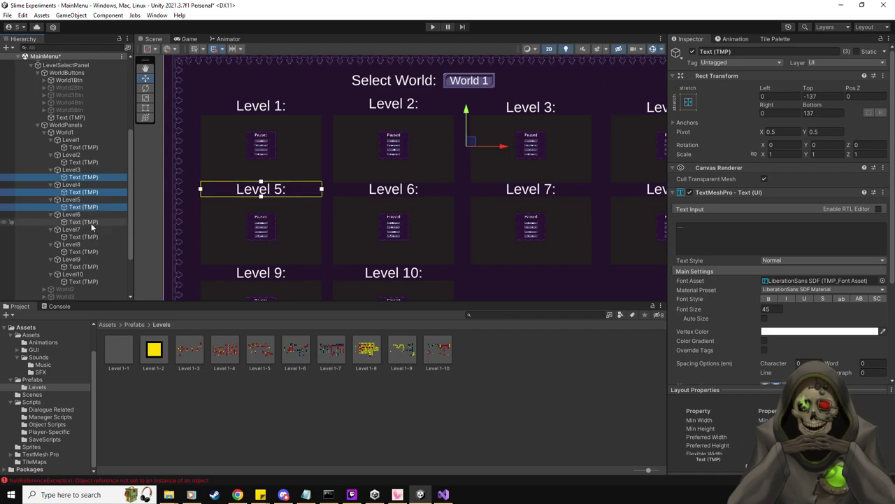
ctrl+click(91, 237)
ctrl+click(89, 252)
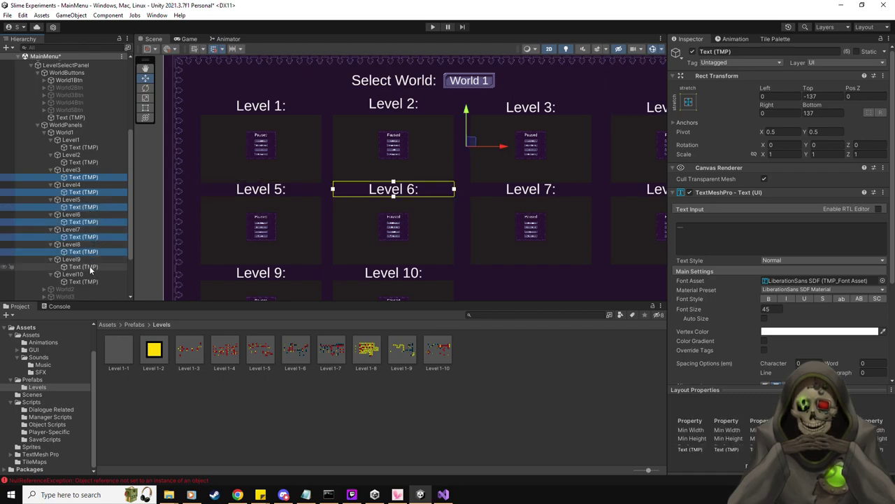
ctrl+click(89, 266)
ctrl+click(89, 281)
click(818, 95)
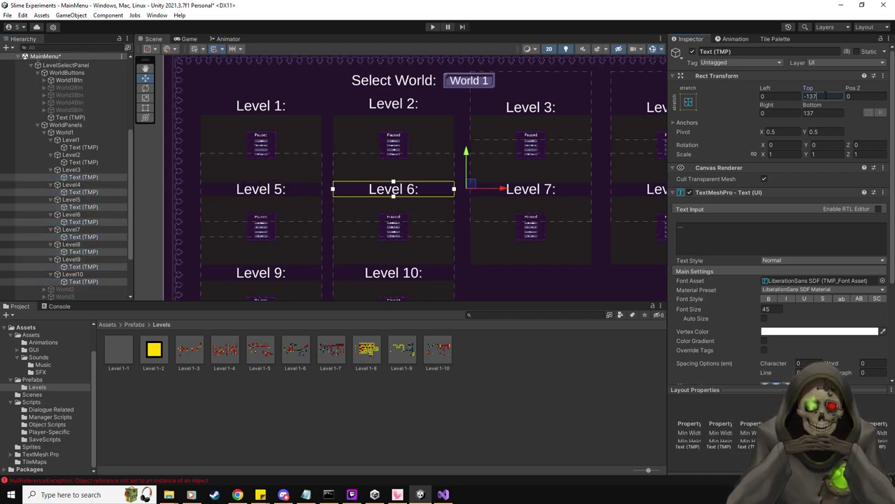
text(-68)
key(Tab)
key(Tab)
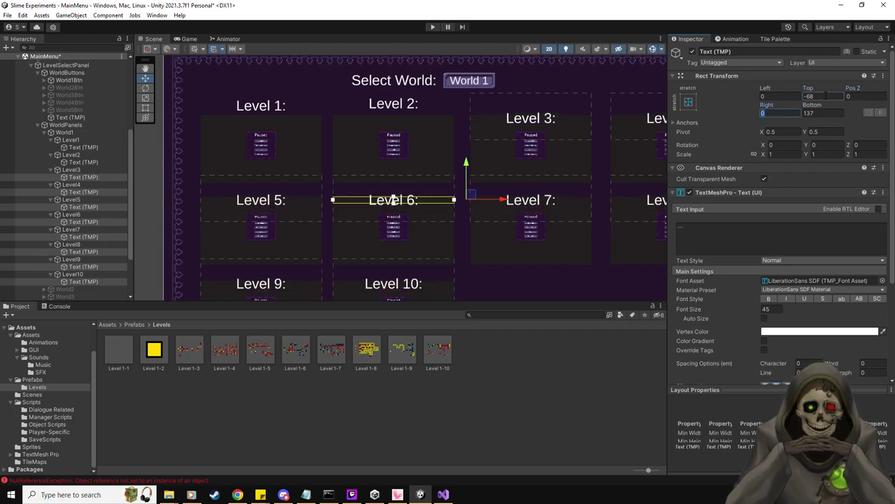
text(2)
key(Tab)
text(215)
click(785, 112)
text(0)
middle_drag(463, 236, 510, 221)
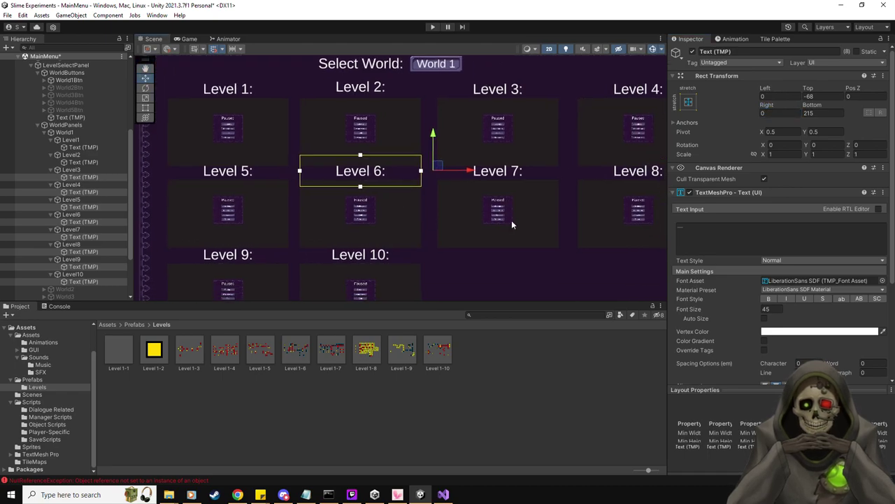
Check the Level 3 to Level 5 text boxes and lower the upper edge of the Level 2 text box slightly.
click(98, 177)
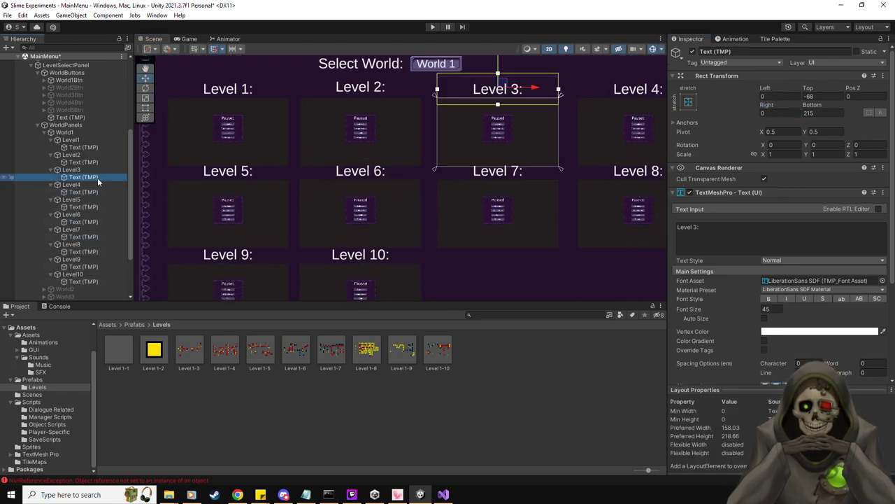
key(Down)
key(Down)
key(Down)
key(Down)
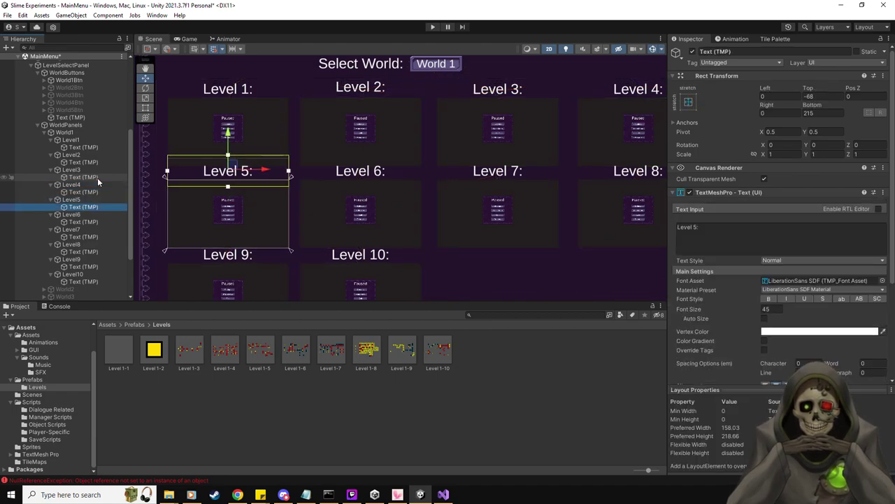
key(Up)
key(Up)
key(Up)
key(Up)
key(Up)
key(Up)
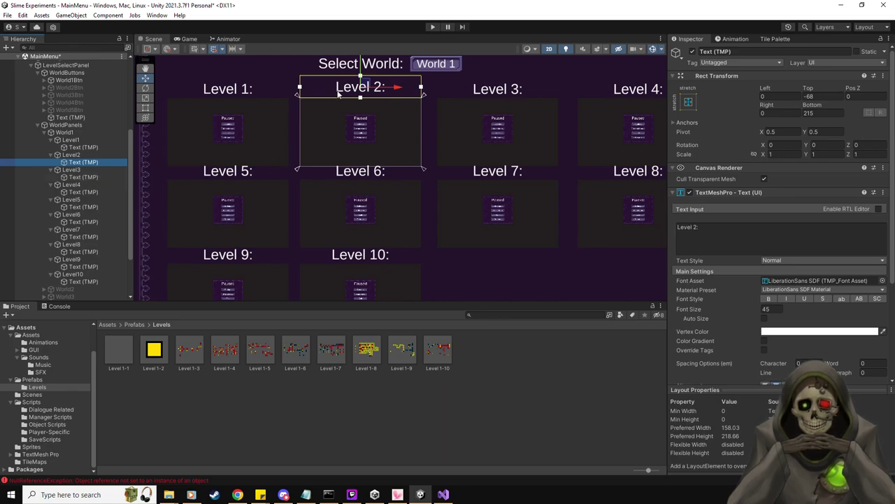
drag(361, 77, 360, 79)
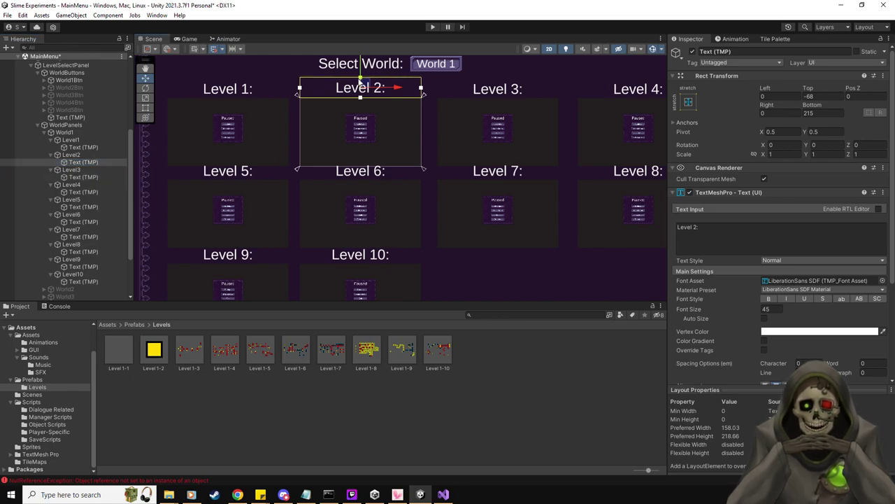
Shrink the Level 3 and Level 4 text boxes so they match the Level 2 box above its thumbnail.
click(88, 177)
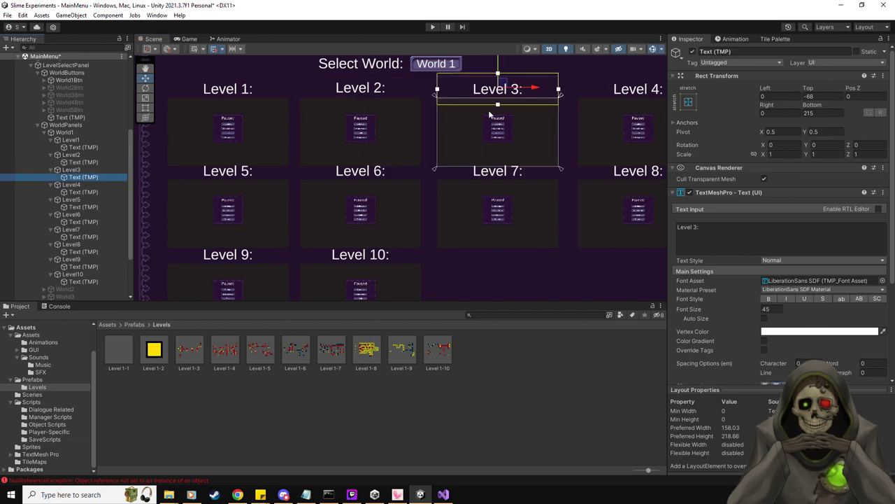
drag(500, 73, 501, 99)
click(97, 190)
middle_drag(542, 127, 463, 141)
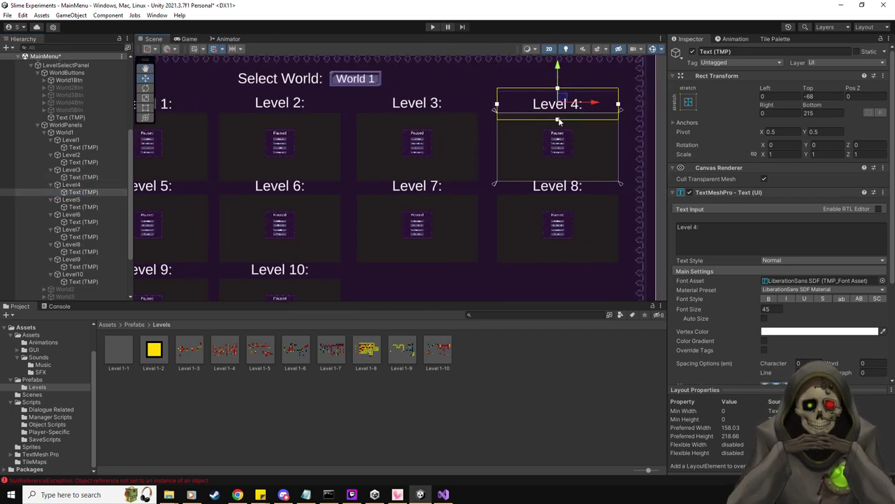
drag(558, 89, 559, 91)
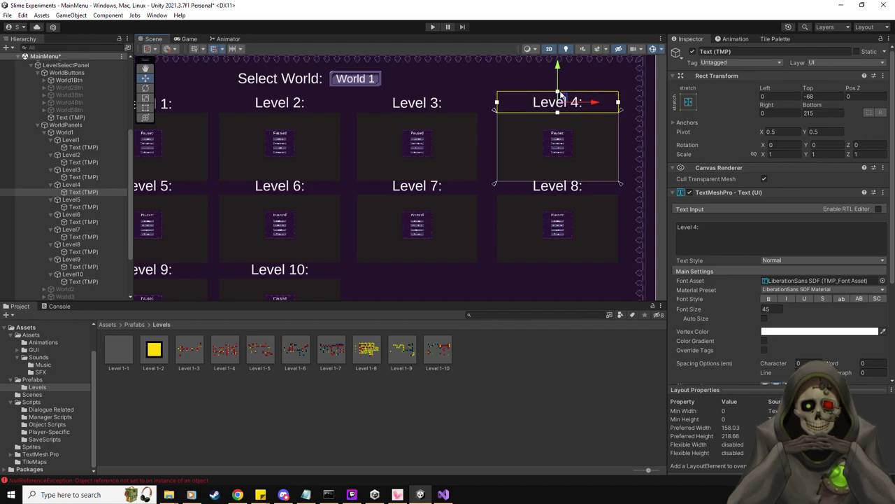
Lower the upper edges of the Level 5 and Level 6 text boxes so they sit just above their thumbnails.
click(98, 206)
middle_drag(149, 205, 215, 185)
drag(213, 183, 214, 160)
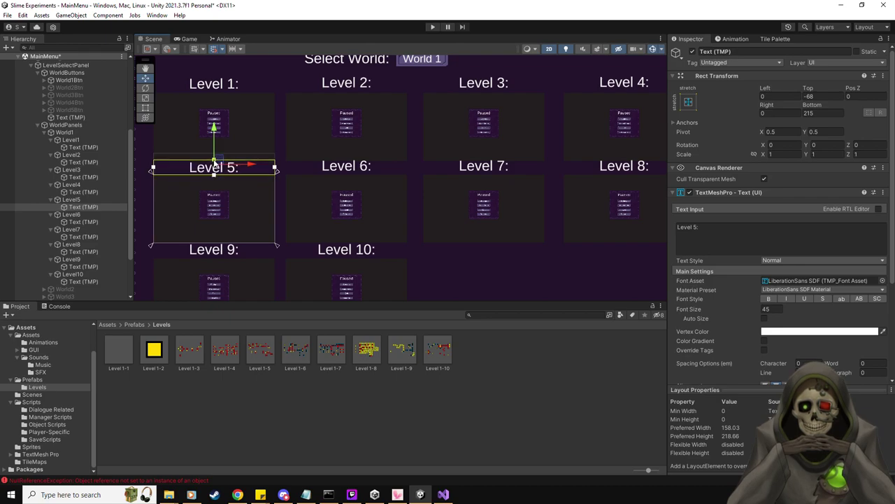
click(89, 220)
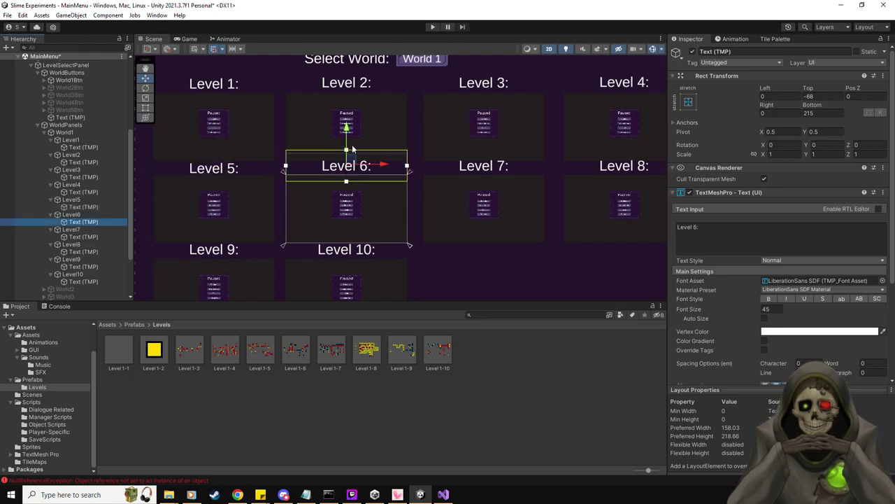
drag(347, 151, 347, 174)
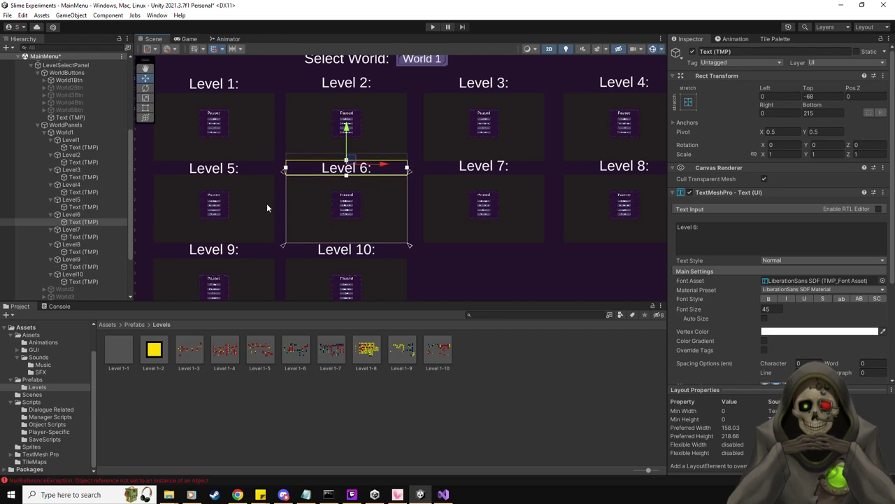
Shrink the Level 7 and Level 8 text boxes from above to match the Level 6 box.
click(99, 237)
drag(484, 153, 485, 175)
click(97, 253)
drag(624, 151, 627, 178)
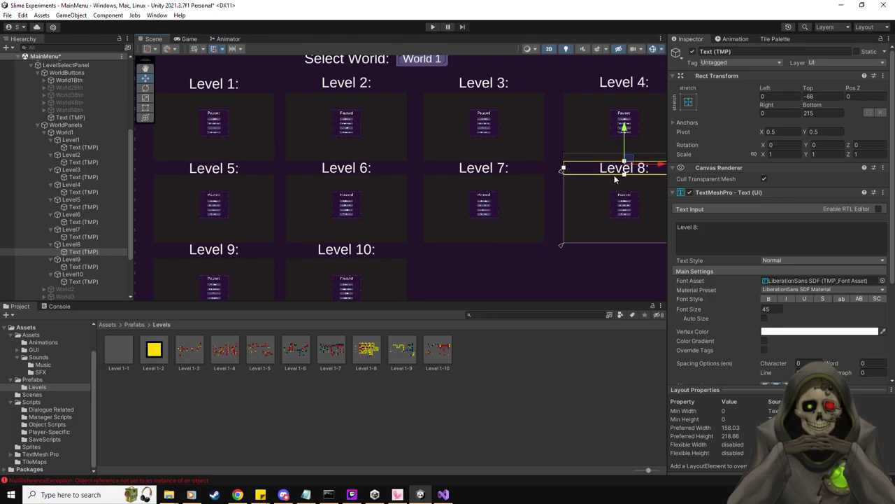
Shrink the Level 9 and Level 10 text boxes so each fits between its row gap and its thumbnail's upper edge.
click(97, 266)
drag(217, 235, 216, 259)
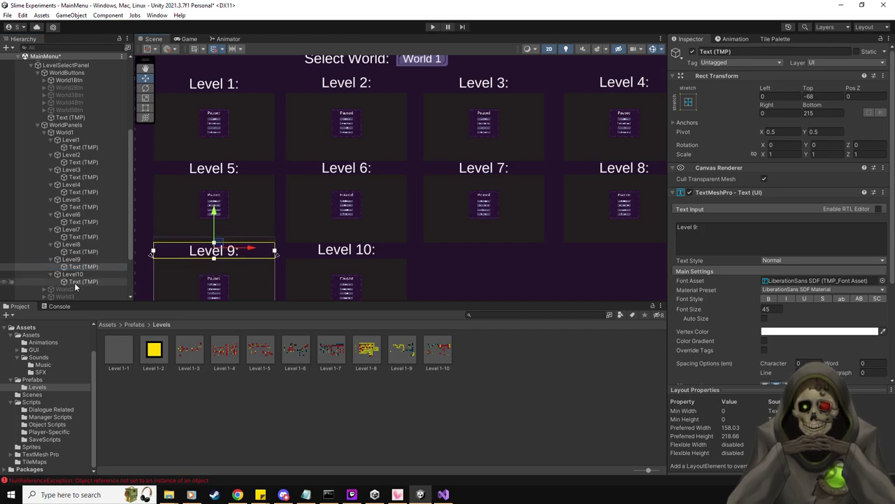
click(74, 281)
drag(346, 235, 347, 245)
drag(347, 266, 351, 260)
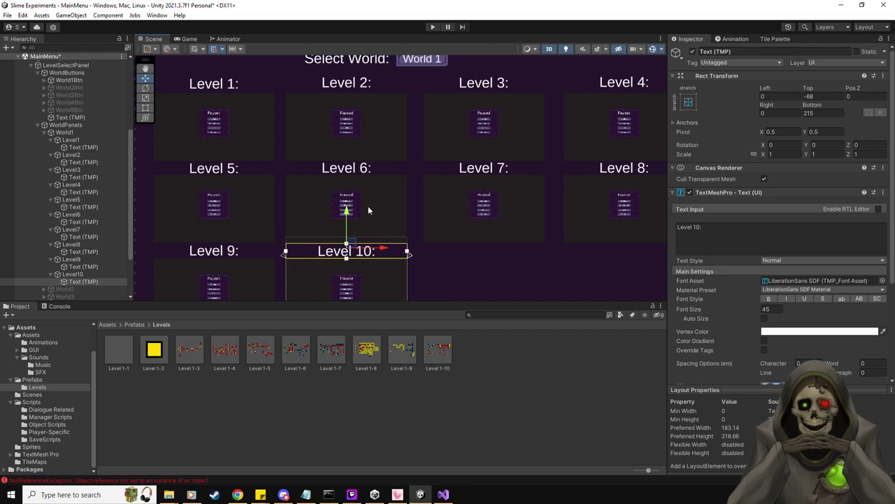
Collapse the Level1 through Level10 objects under World1 in the hierarchy.
click(52, 155)
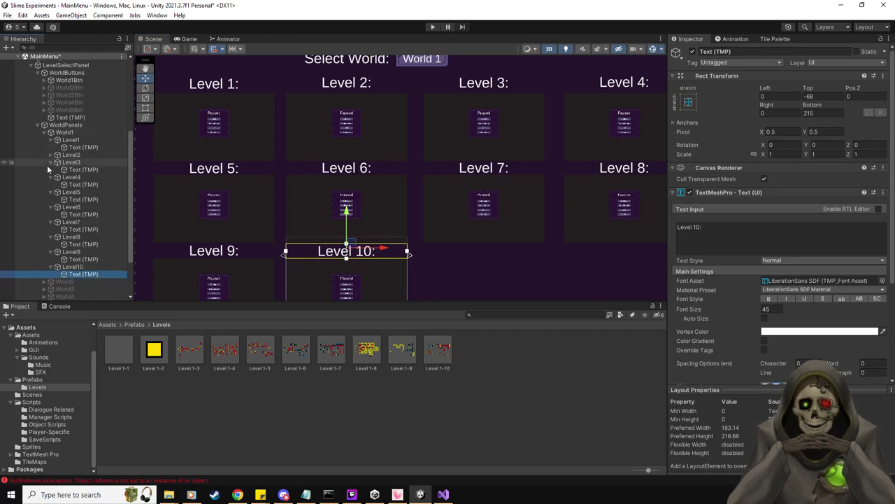
click(50, 161)
click(51, 169)
click(50, 177)
click(50, 184)
click(50, 192)
click(51, 199)
click(51, 207)
click(49, 214)
click(51, 139)
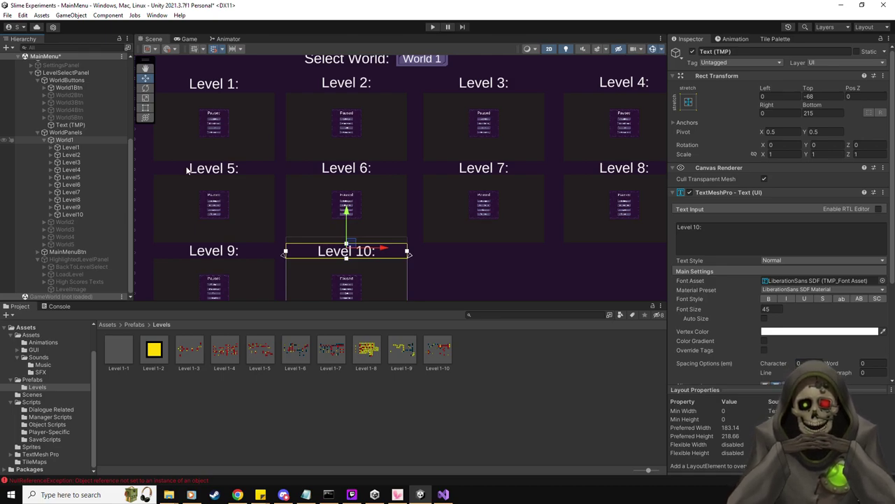
Deactivate the Level1 through Level10 objects together and deactivate their parent World1 panel.
scroll(77, 135, up, 2)
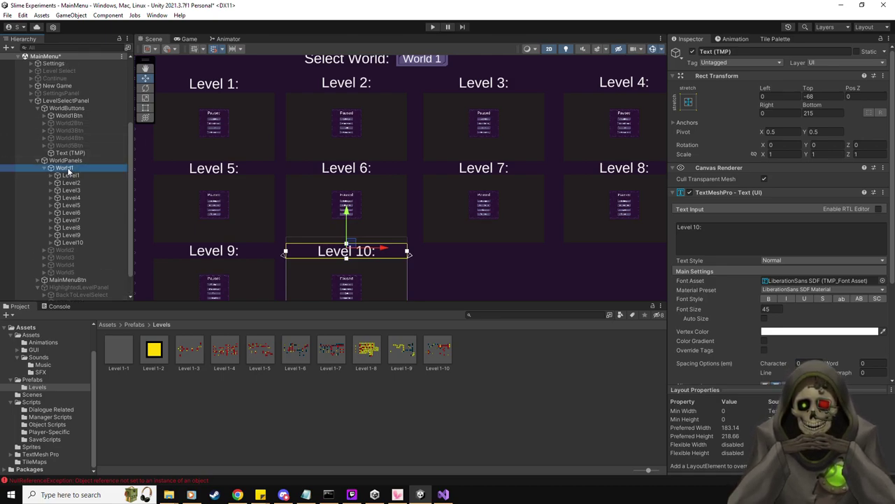
click(67, 167)
click(692, 51)
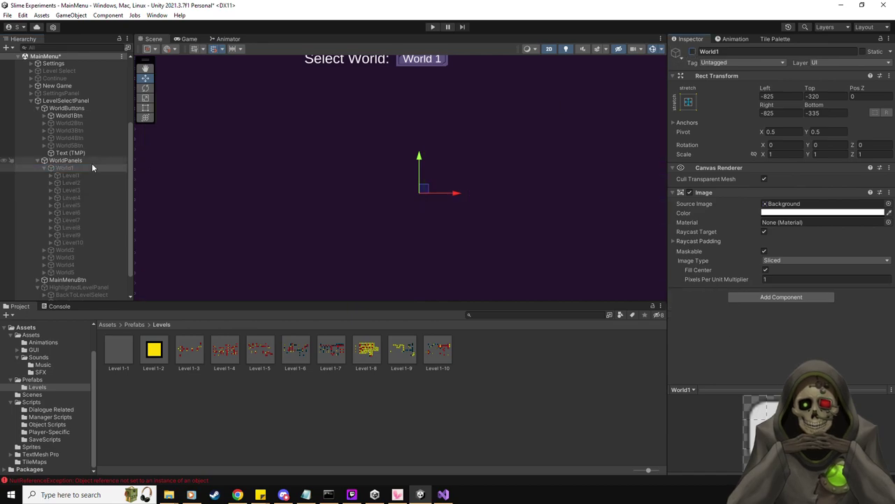
click(692, 52)
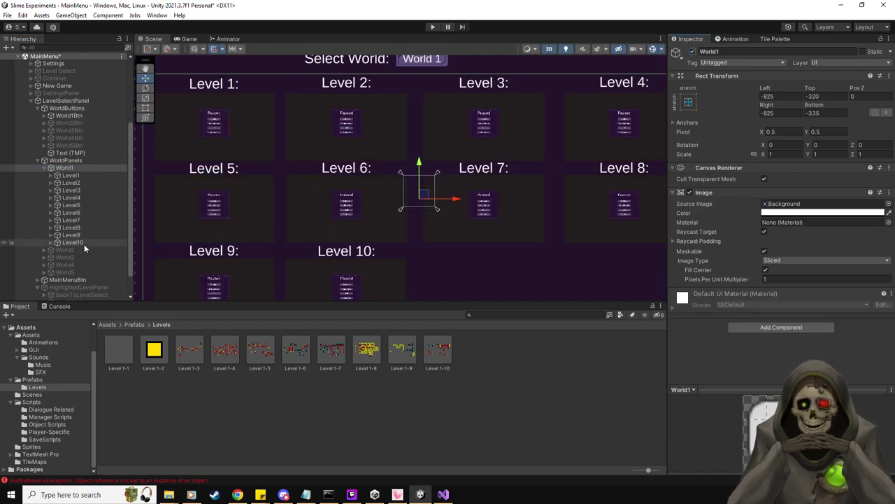
click(84, 243)
shift+click(71, 175)
click(692, 52)
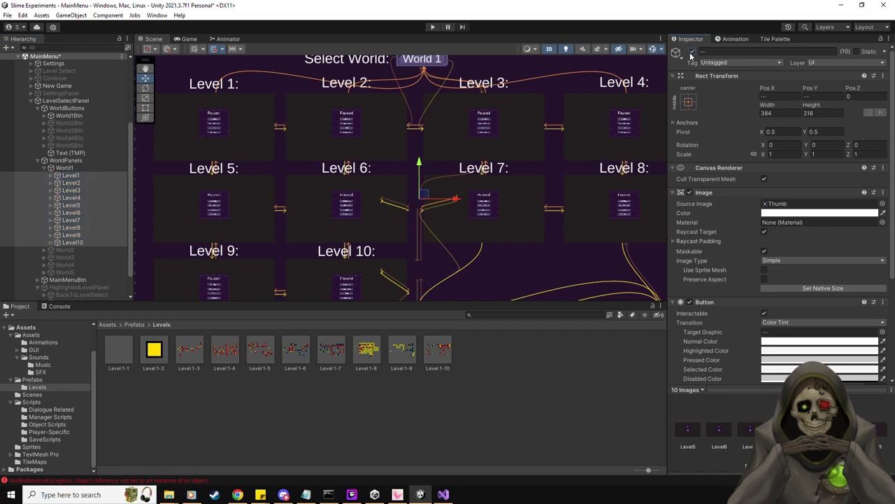
click(58, 168)
click(691, 51)
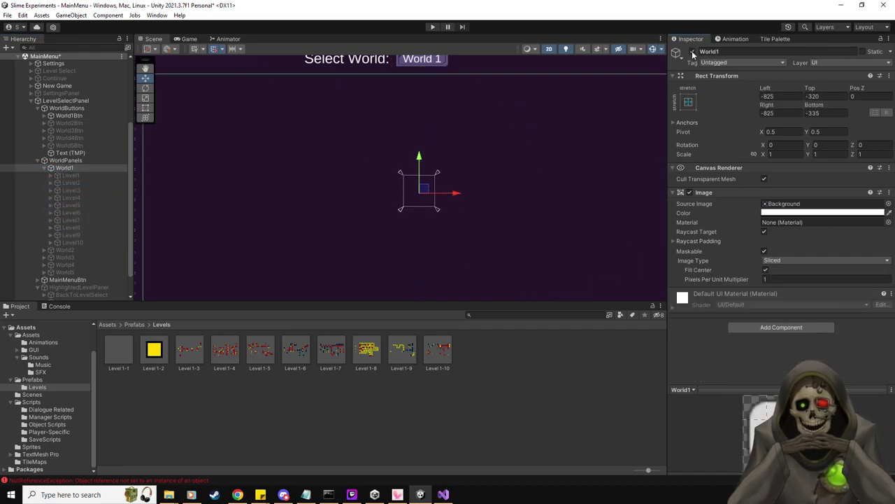
scroll(498, 171, down, 4)
click(65, 160)
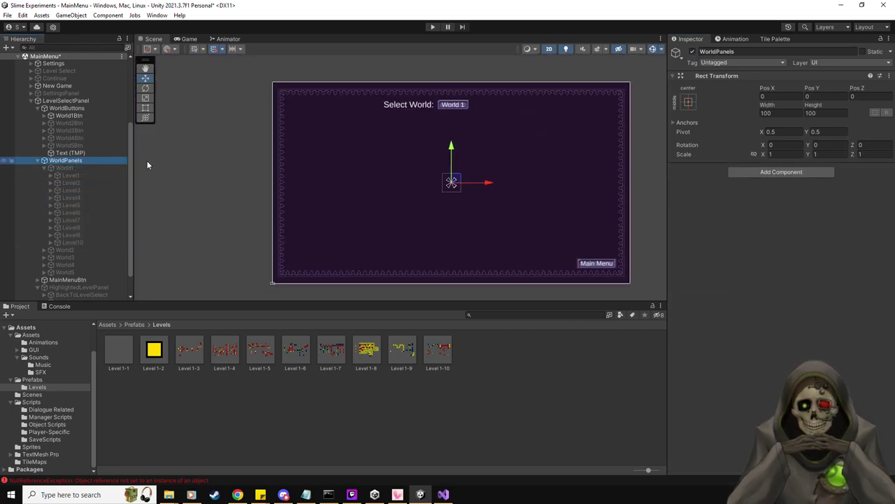
click(692, 52)
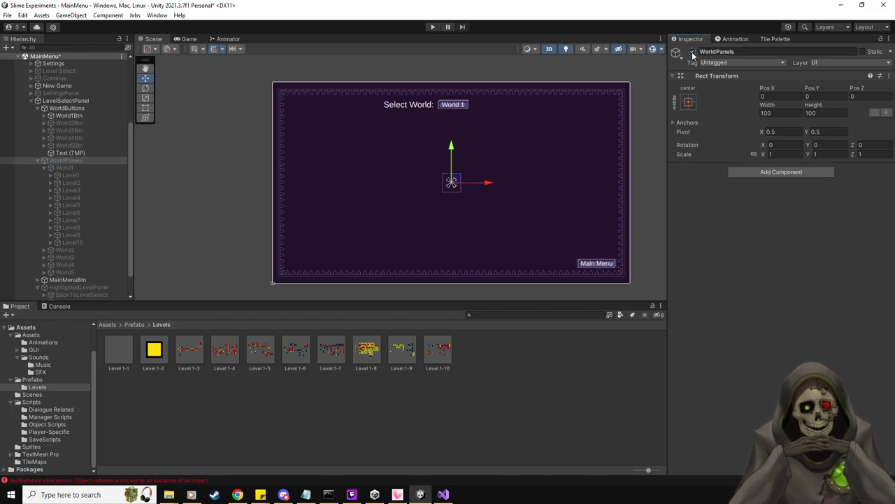
click(691, 52)
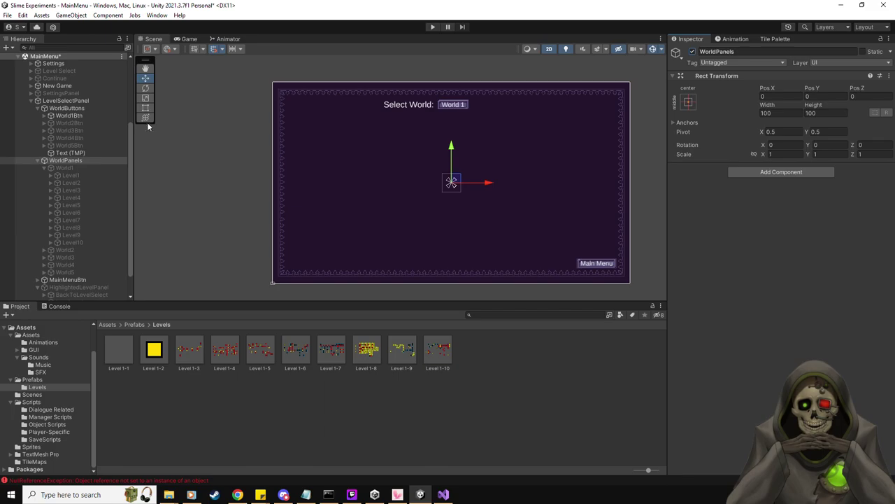
Deactivate the World1Btn button and its parent LevelSelectPanel.
click(59, 109)
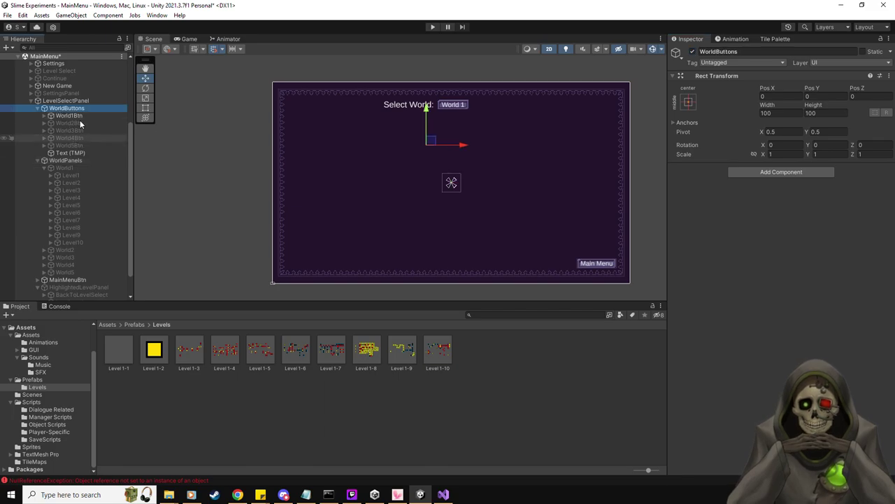
click(84, 115)
click(692, 51)
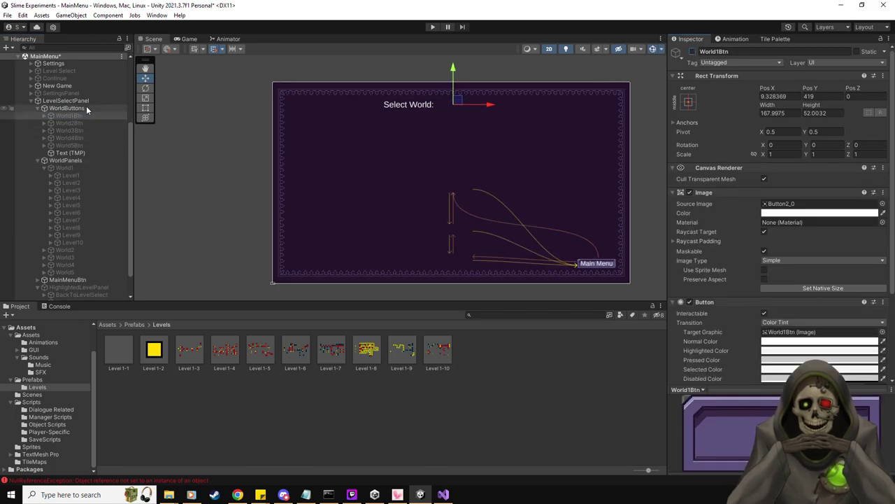
click(79, 109)
click(67, 100)
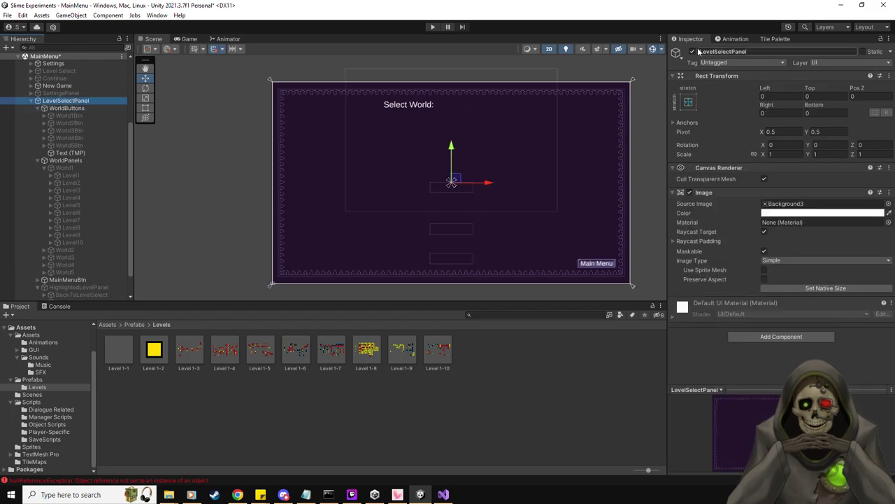
click(692, 51)
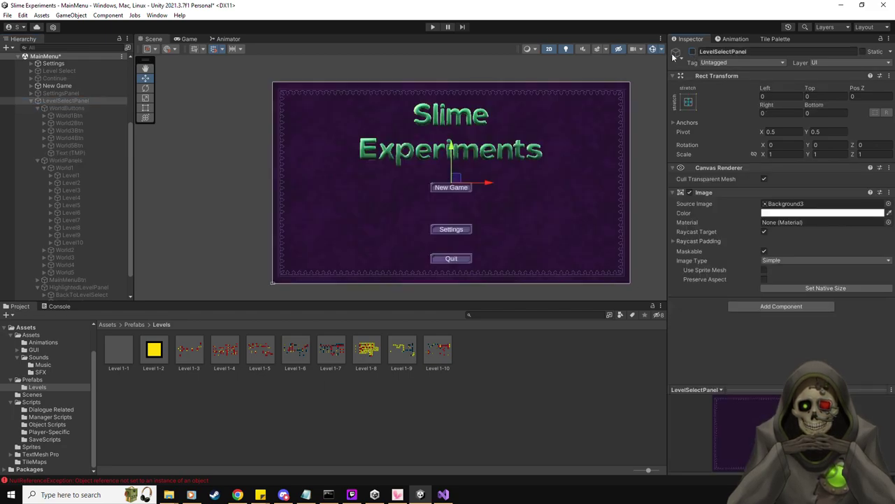
Run the game, enter Level Select from the main menu and choose World 1 to test its level panel.
click(431, 27)
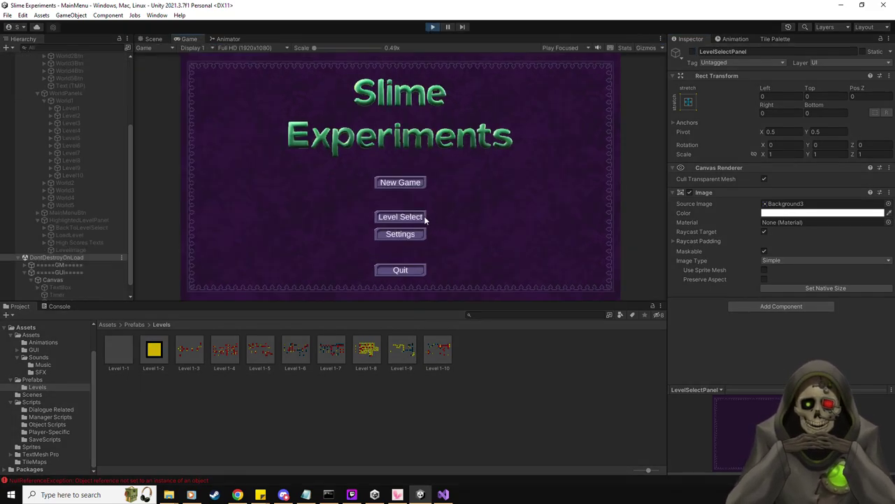
click(422, 216)
scroll(119, 215, up, 3)
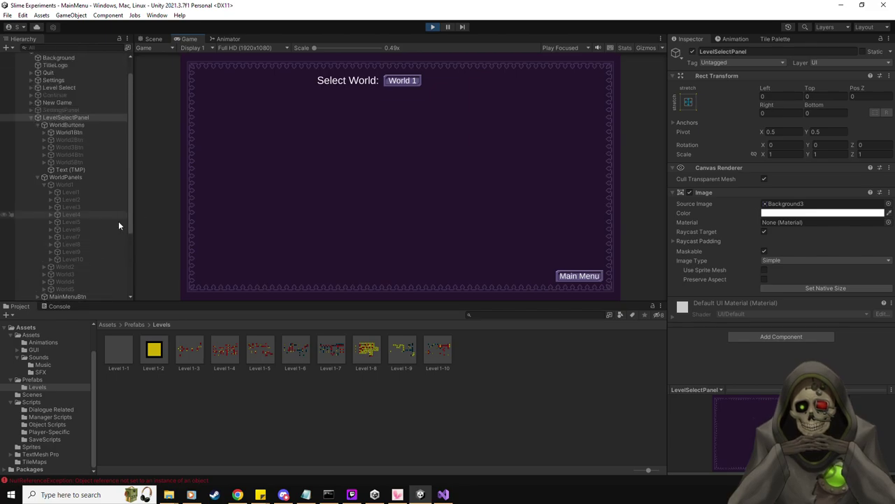
click(74, 185)
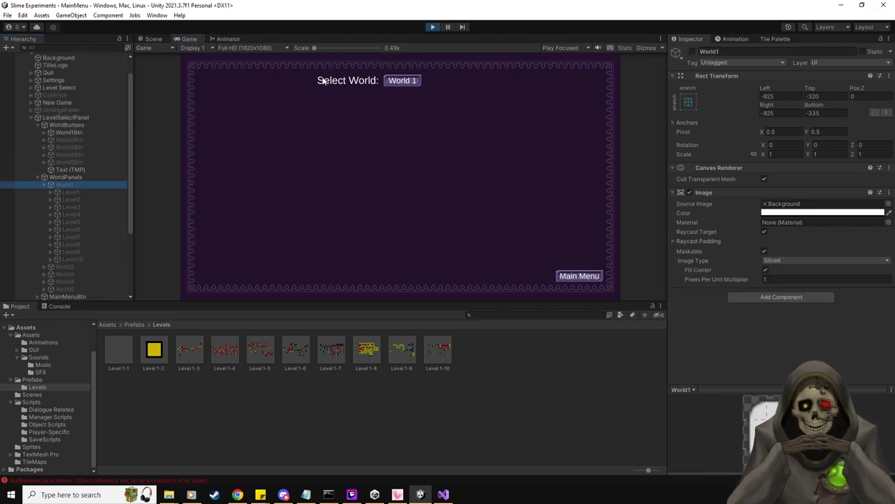
click(392, 80)
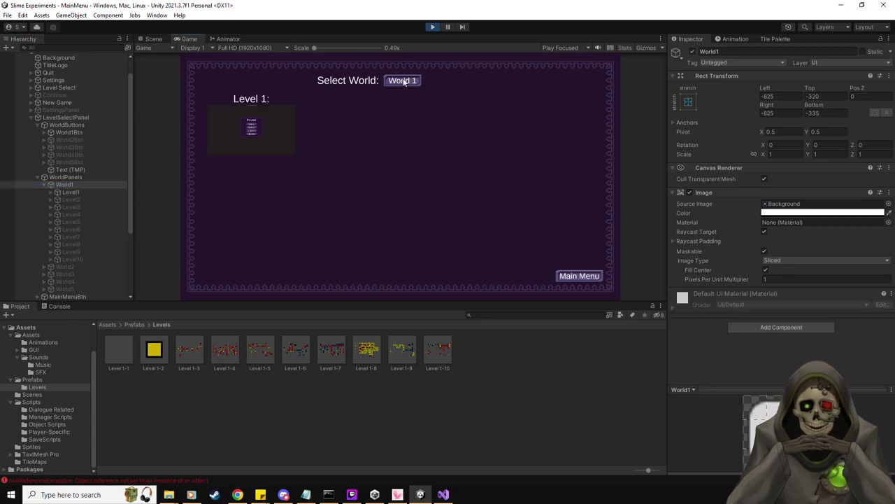
Activate the Level2 through Level10 objects together in the running game.
click(79, 194)
click(78, 200)
shift+click(75, 259)
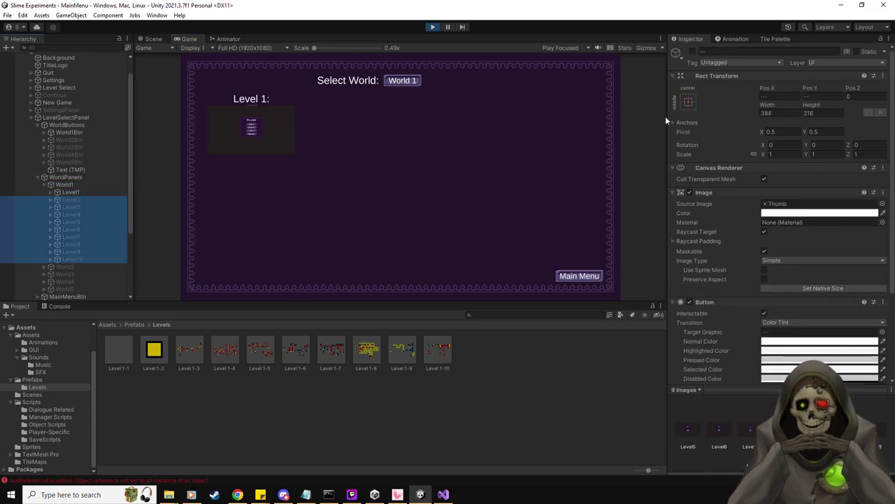
click(692, 51)
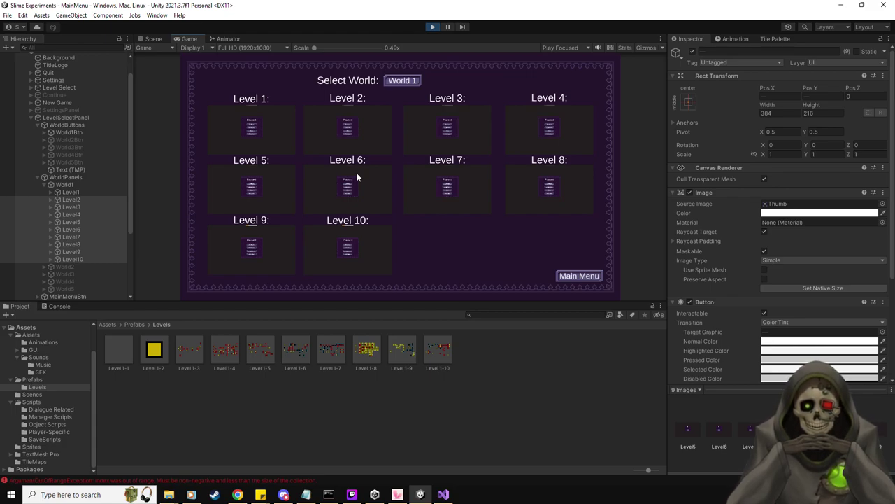
Move the Level 7 text up over the Level 3 thumbnail in the running scene and check it in the Game view.
click(51, 236)
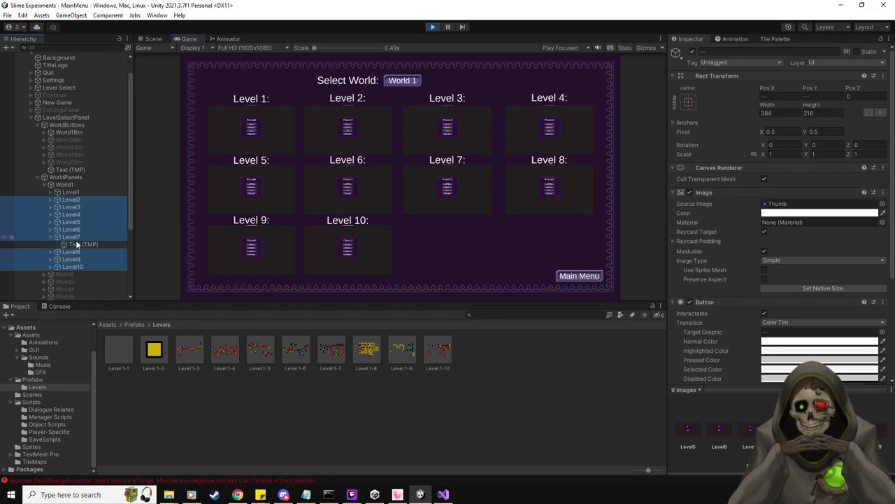
click(80, 244)
click(151, 39)
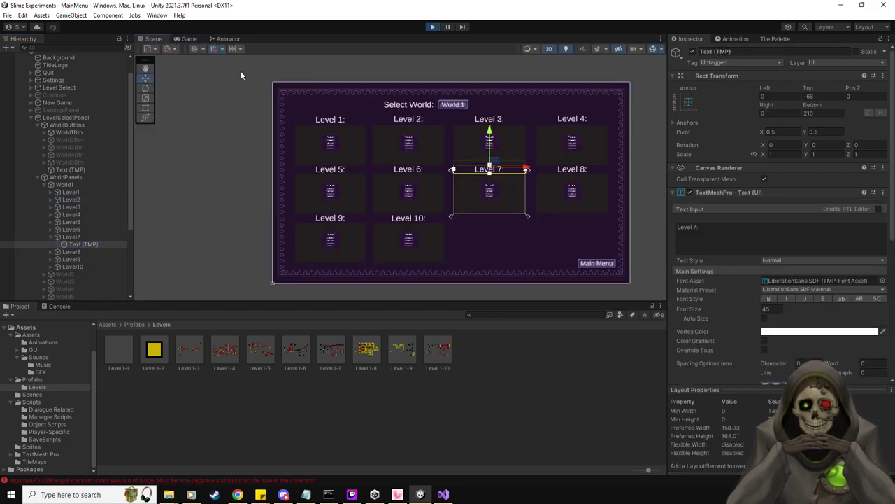
drag(493, 131, 500, 106)
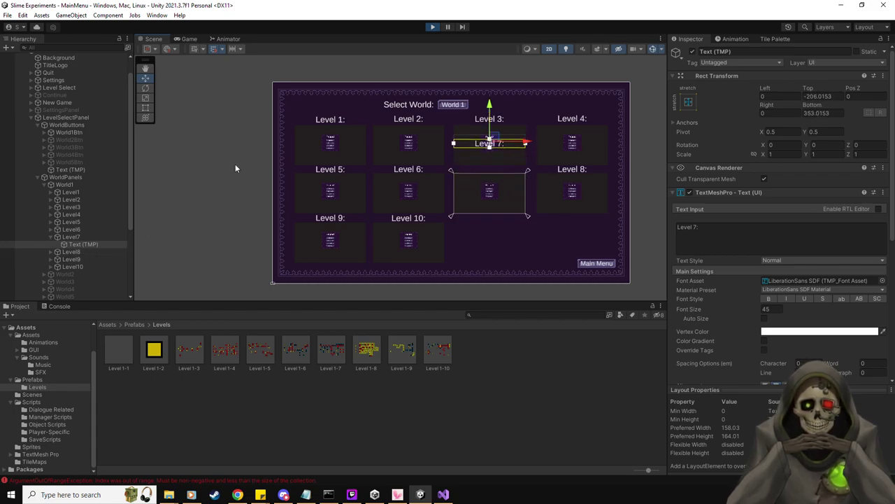
click(189, 39)
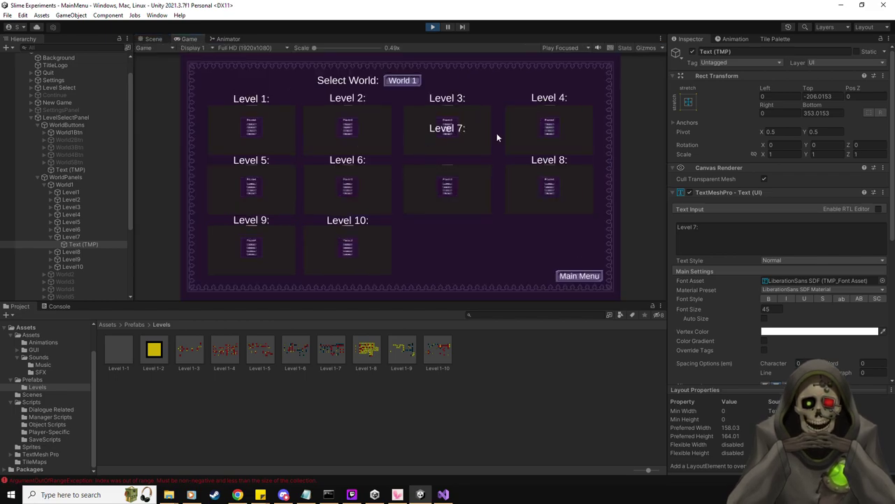
Examine the Level 7 text's rendering, TextMeshPro and material settings, and collapse the Liberation Sans SDF material section.
scroll(753, 243, down, 5)
scroll(751, 238, down, 2)
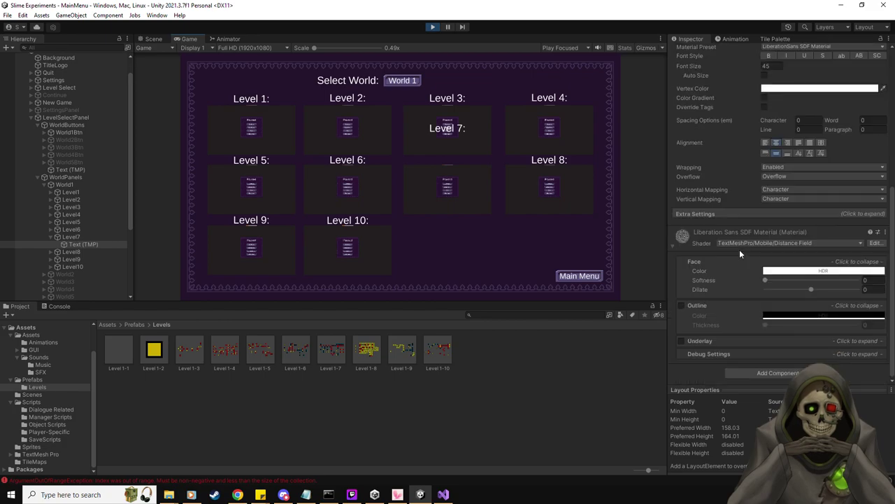
scroll(740, 249, up, 6)
scroll(724, 279, up, 2)
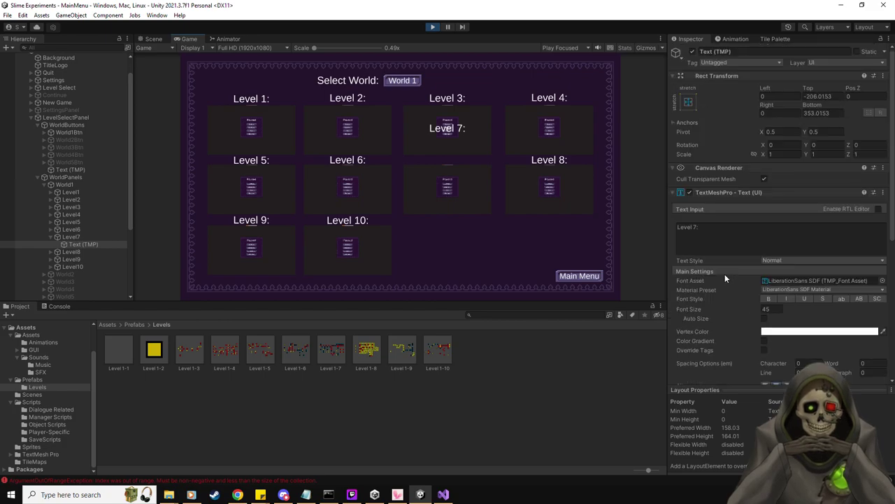
click(764, 178)
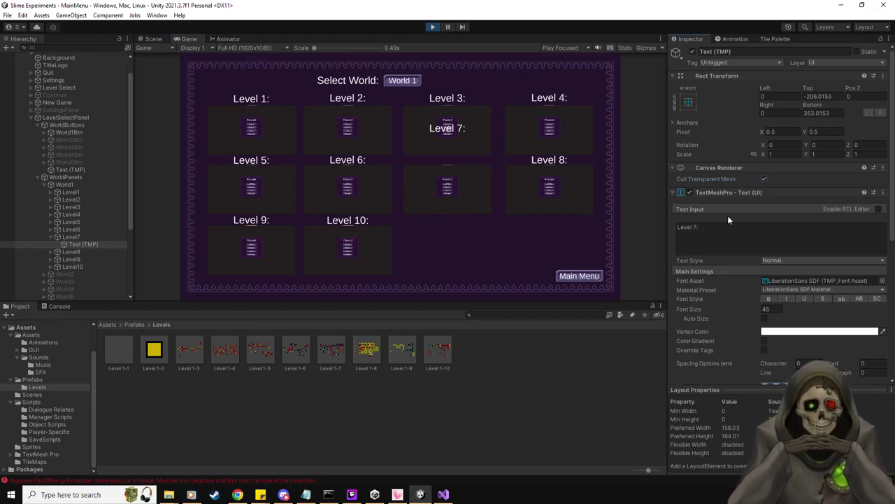
scroll(728, 223, down, 5)
scroll(727, 239, down, 3)
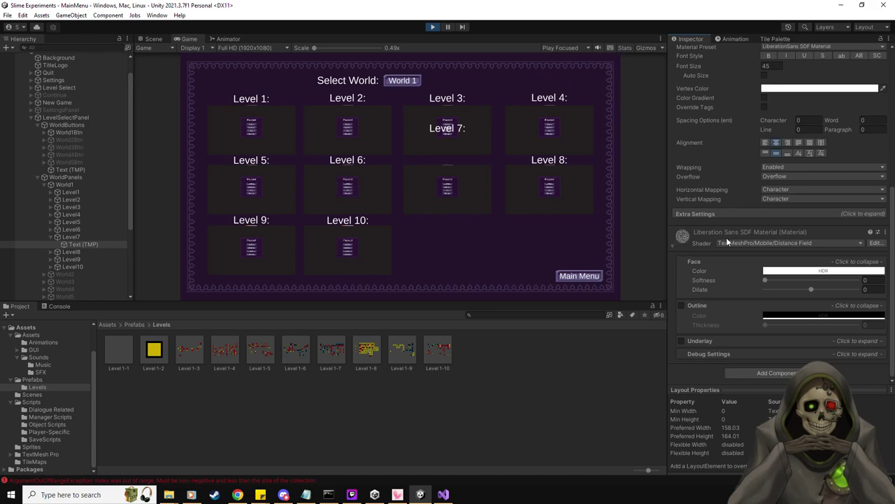
click(672, 245)
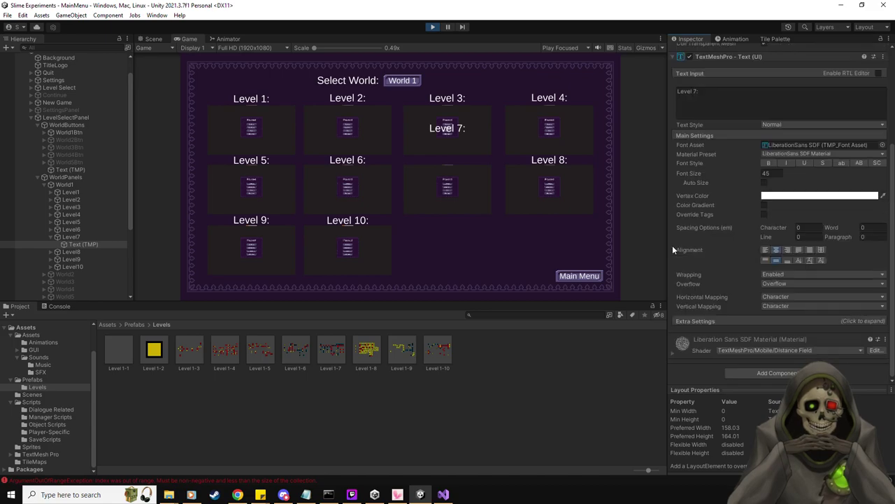
Examine the component settings of the Level7 object and its child text for what makes the label block the Level 3 thumbnail.
click(80, 236)
scroll(704, 247, up, 3)
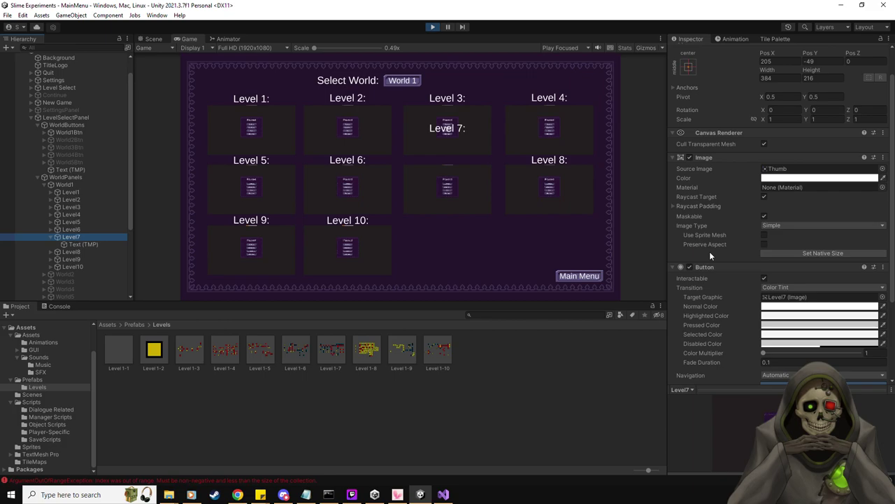
scroll(709, 254, down, 3)
scroll(710, 253, up, 4)
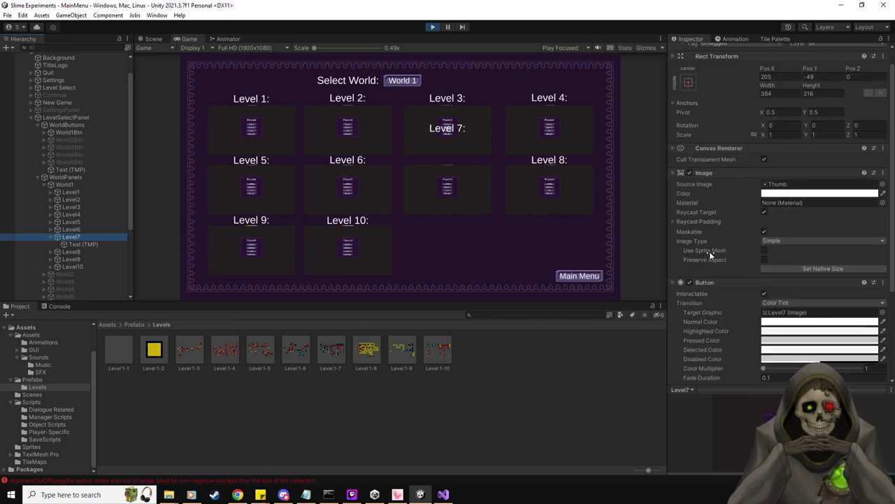
click(89, 244)
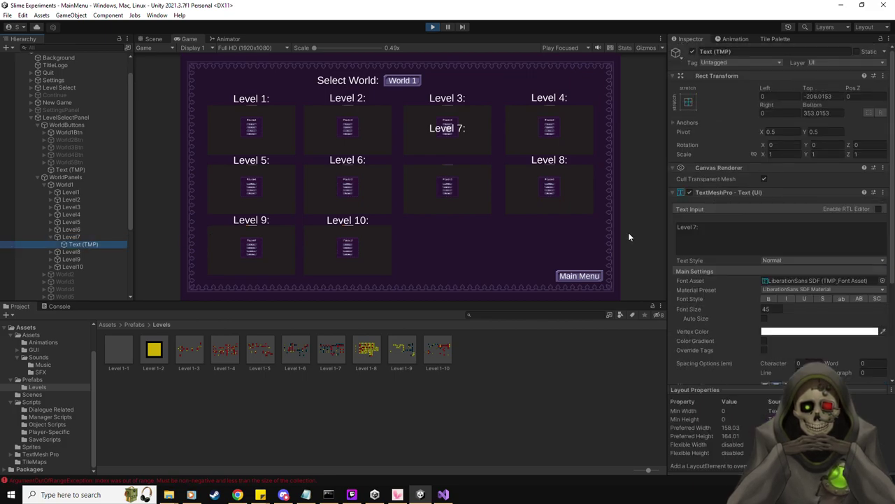
key(alt+Tab)
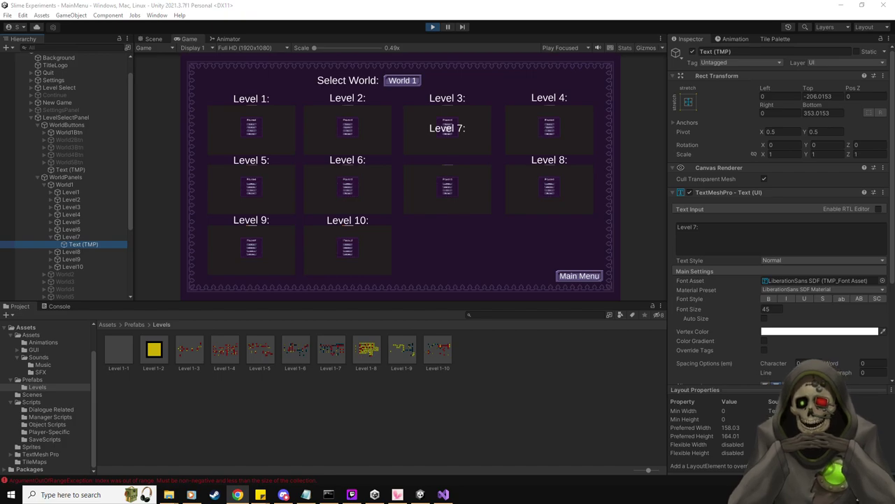
scroll(758, 277, down, 5)
scroll(757, 276, up, 5)
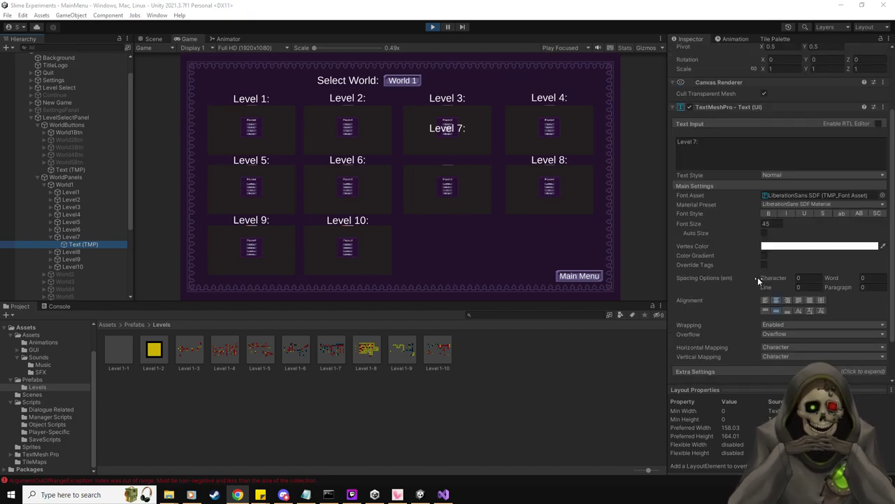
Try the Ignore Raycast layer on the Level 7 text and return it to the UI layer.
click(843, 63)
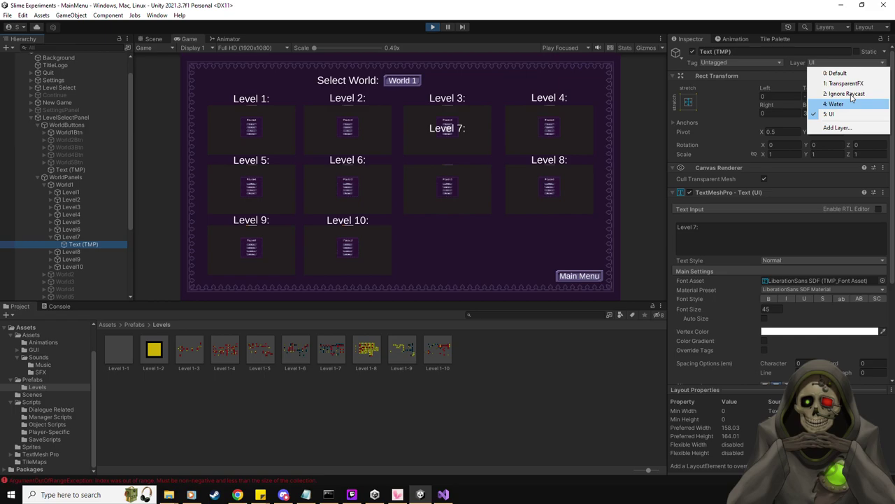
click(849, 93)
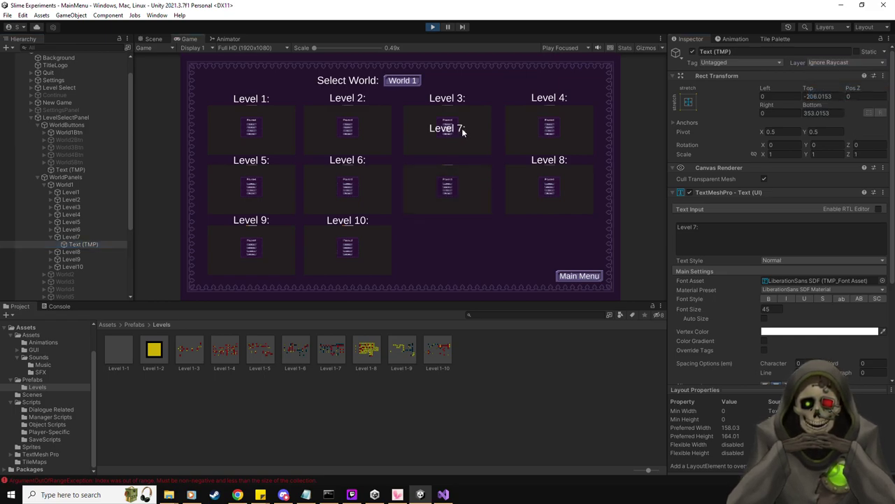
click(836, 63)
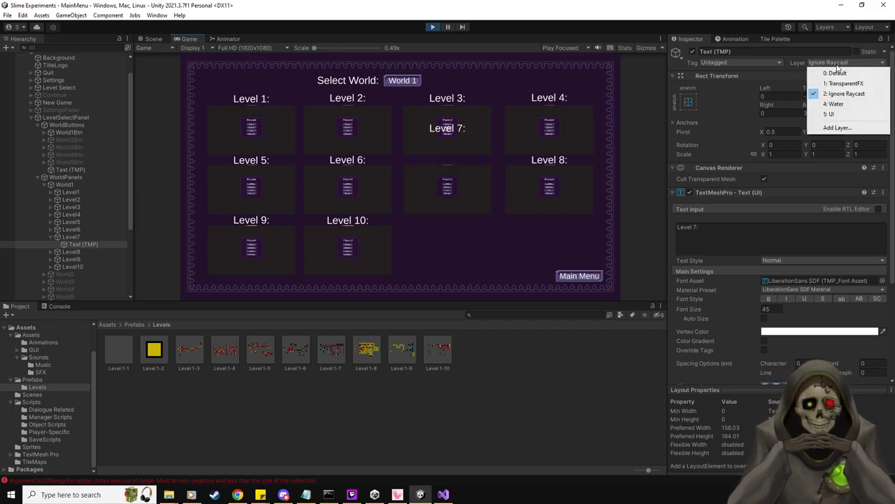
click(845, 113)
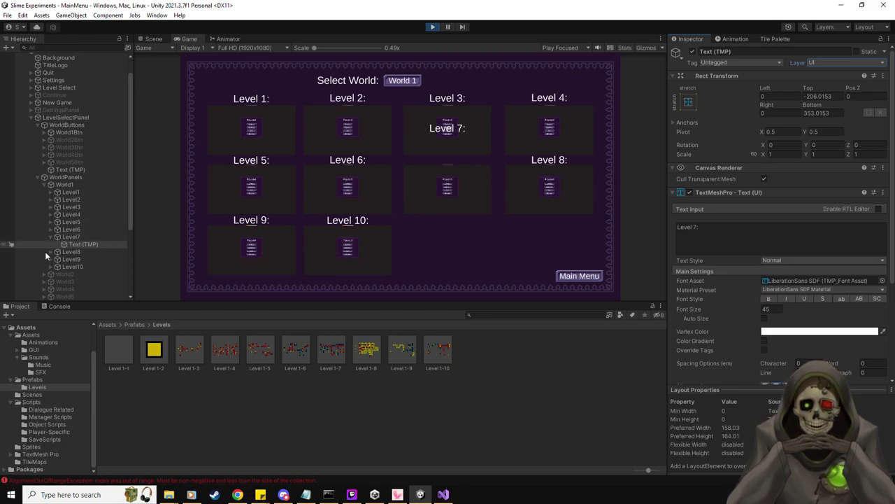
Check the Level7 object's Image and Button settings and exclude Ignore Raycast from the Blocking Mask of the MainMenu Canvas's Graphic Raycaster.
click(70, 237)
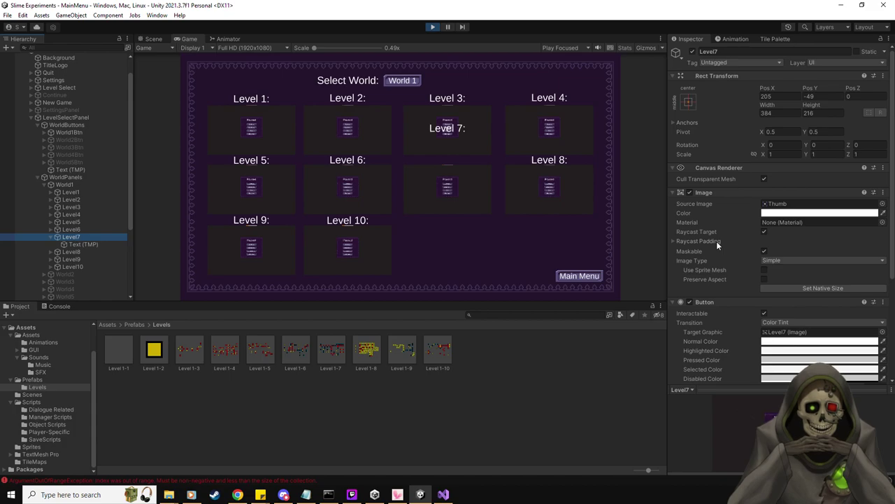
scroll(716, 240, down, 5)
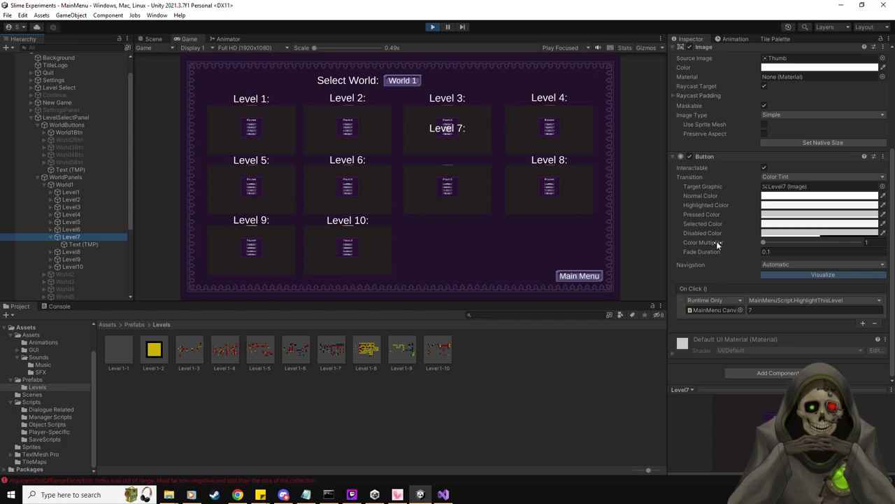
scroll(716, 241, up, 5)
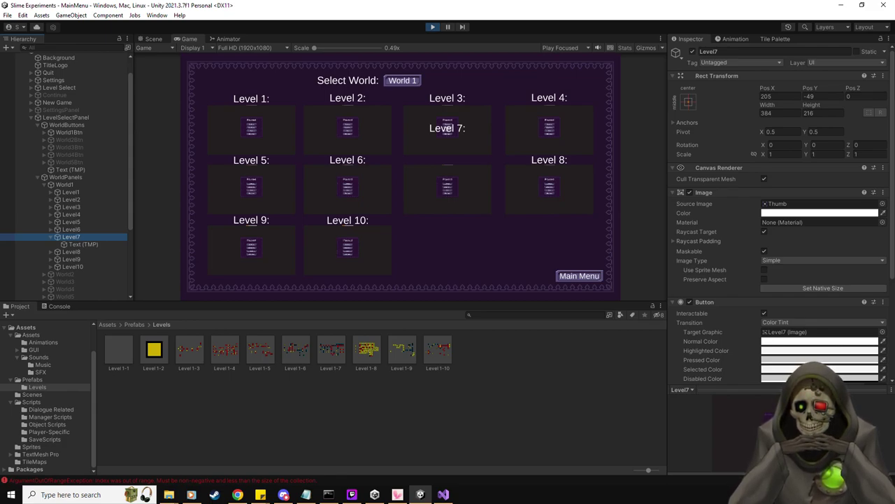
scroll(97, 143, up, 1)
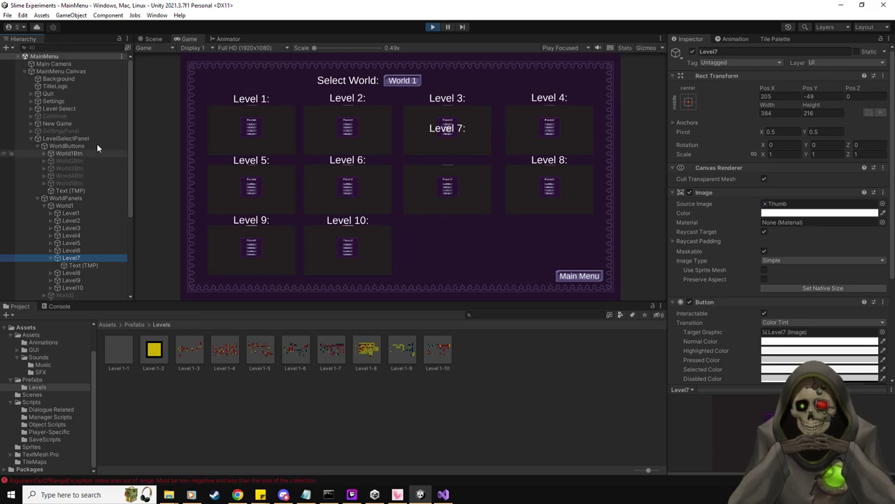
click(63, 72)
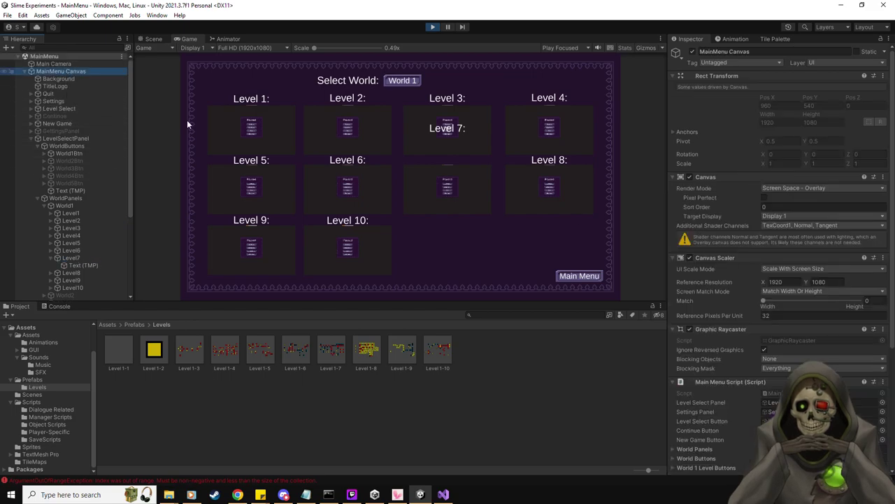
scroll(757, 313, down, 2)
click(765, 309)
click(747, 316)
click(771, 318)
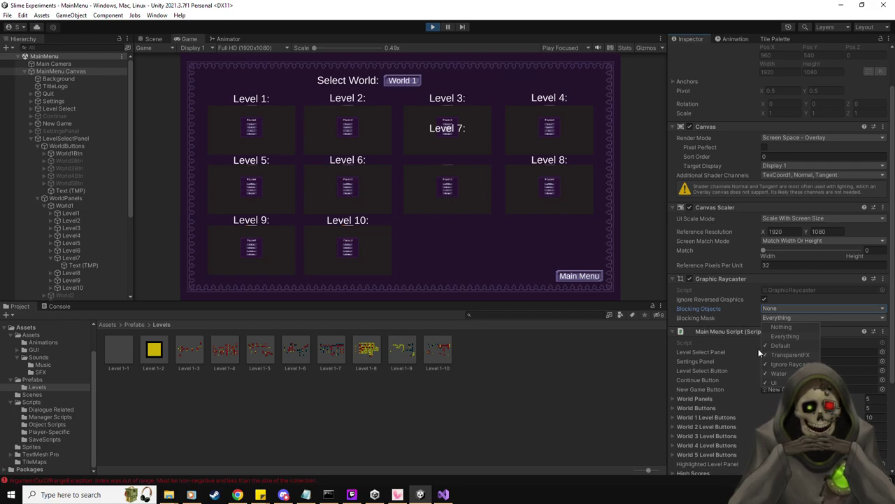
click(783, 364)
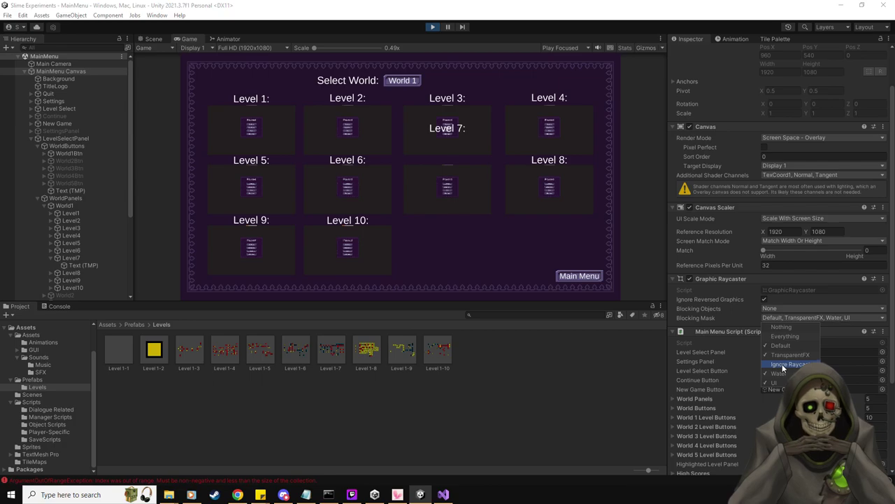
key(Escape)
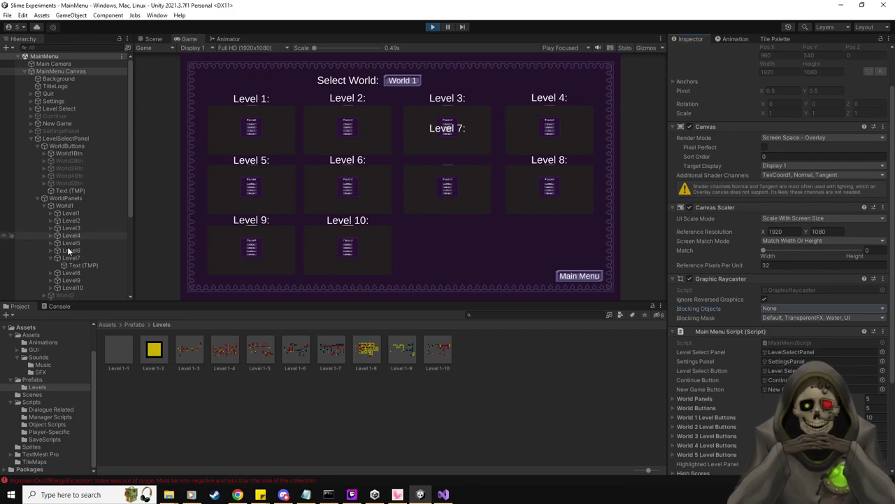
Try the Ignore Raycast layer on the Level 7 text and switch it to the Default layer.
click(84, 265)
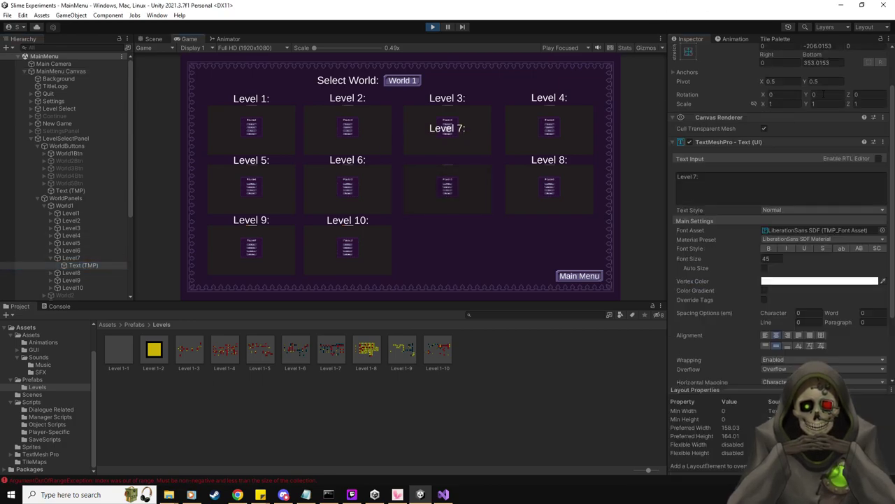
scroll(845, 94, up, 3)
click(850, 61)
click(847, 94)
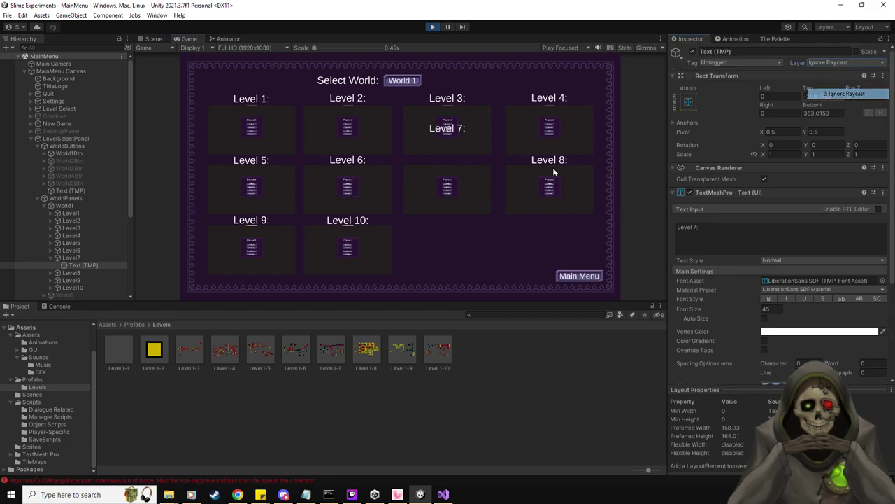
click(835, 62)
click(830, 73)
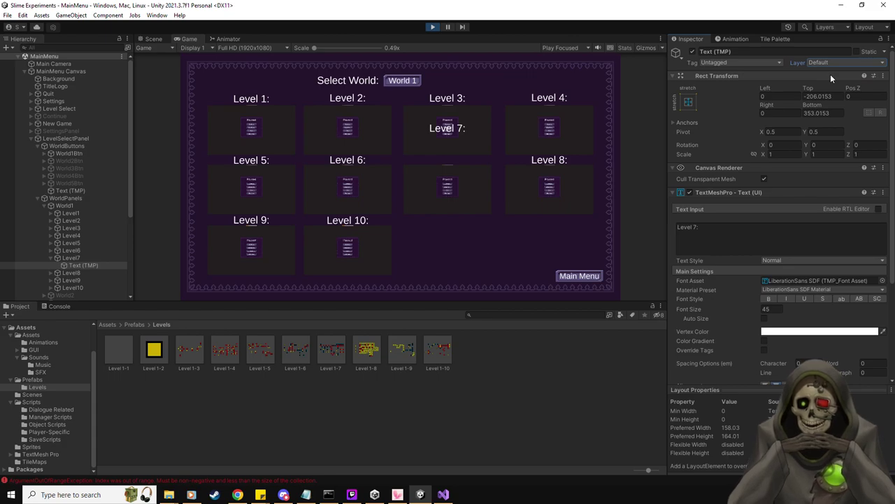
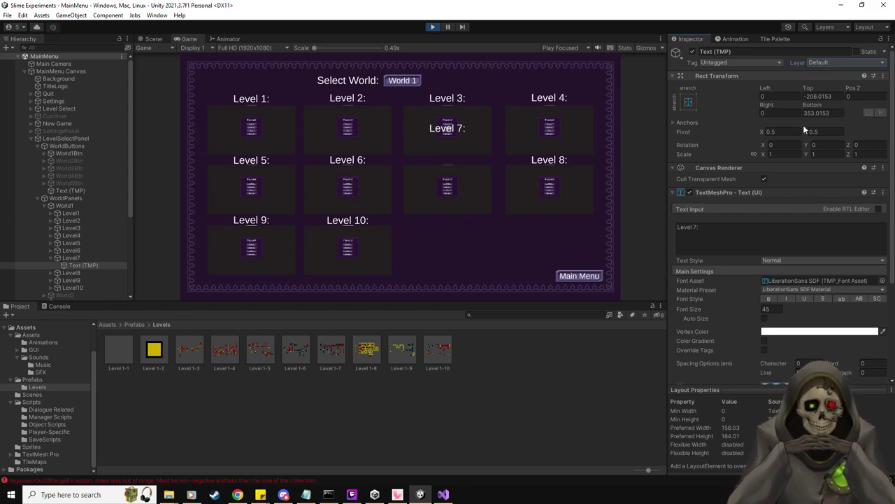
Try to remove the Canvas Renderer component from the Level 7 text.
click(721, 167)
click(721, 167)
click(882, 168)
click(831, 191)
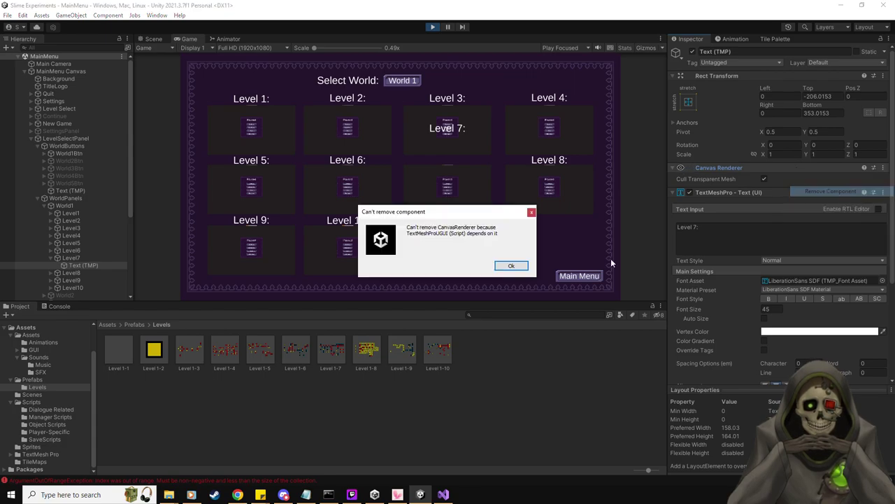
click(509, 267)
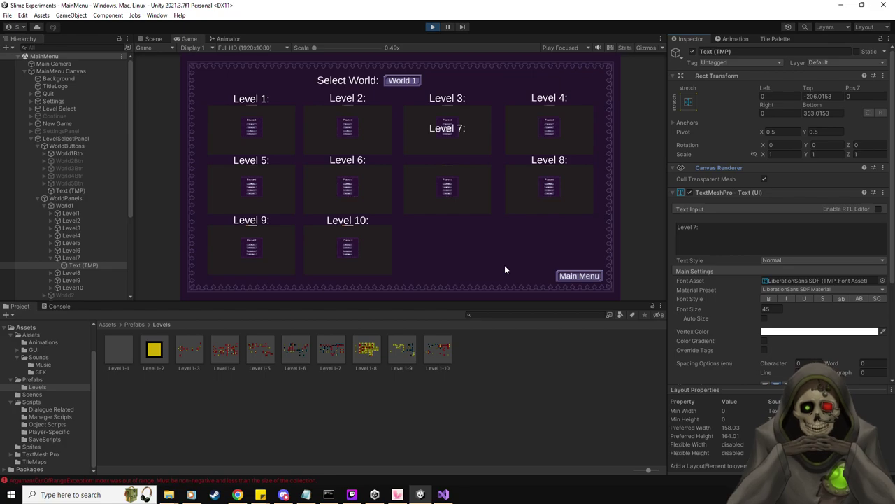
Add a Canvas Group component to the Level 7 text, disable Blocks Raycasts, and test the Level 3 thumbnail beneath the label.
scroll(777, 322, down, 5)
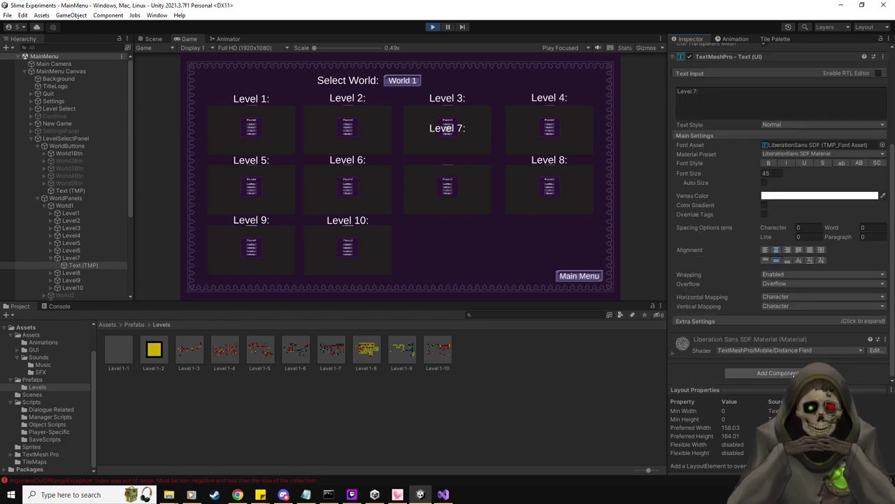
click(777, 368)
text(canva)
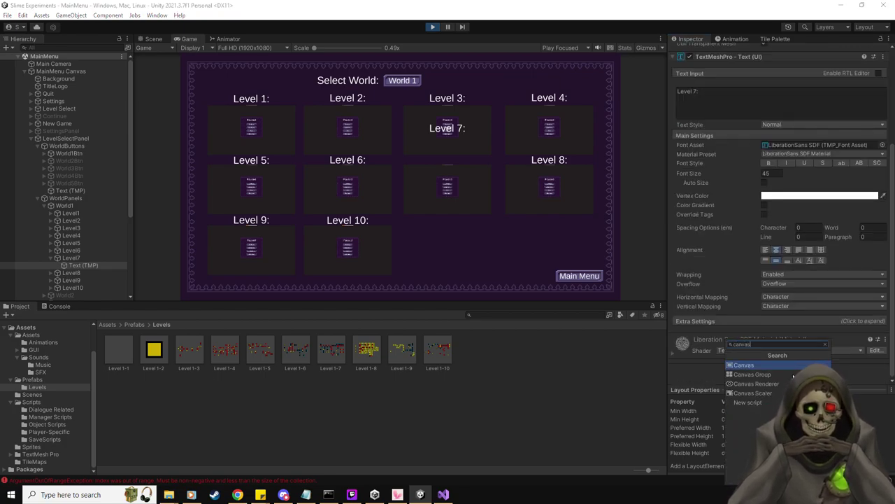
text(s)
click(793, 374)
scroll(786, 333, down, 2)
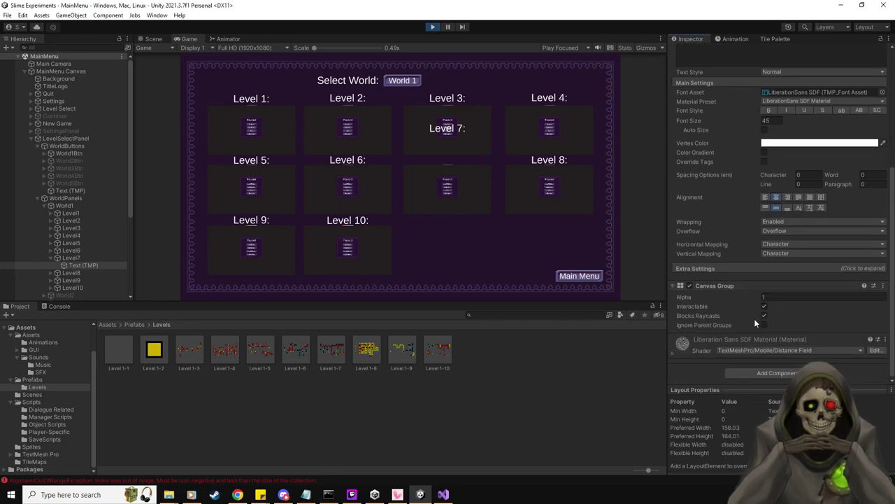
click(764, 315)
click(448, 129)
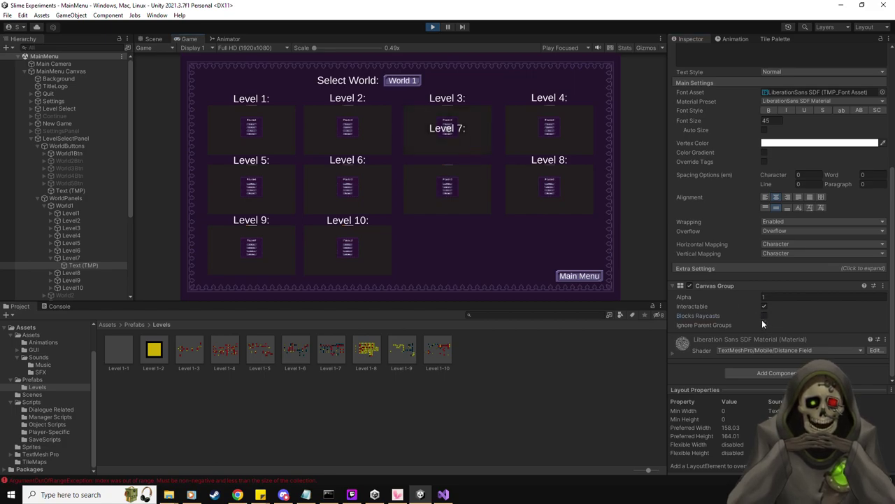
Set the Level 7 text's layer back to UI.
scroll(761, 317, up, 5)
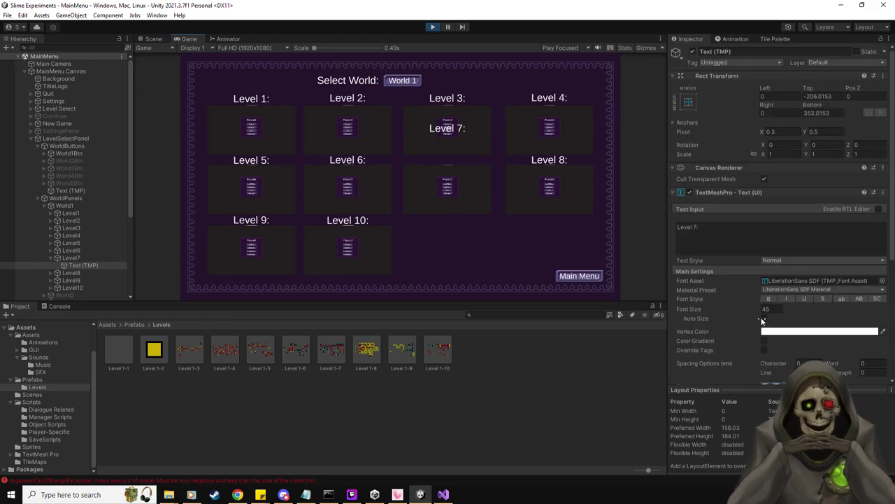
click(833, 63)
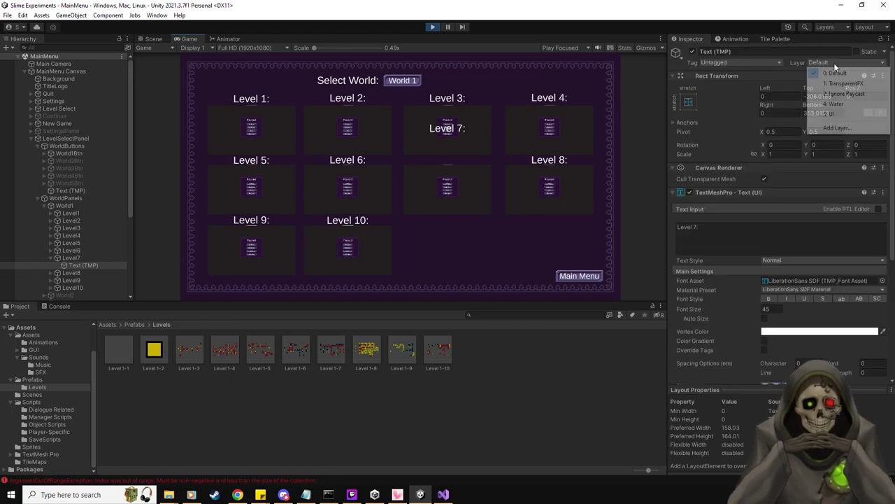
click(832, 114)
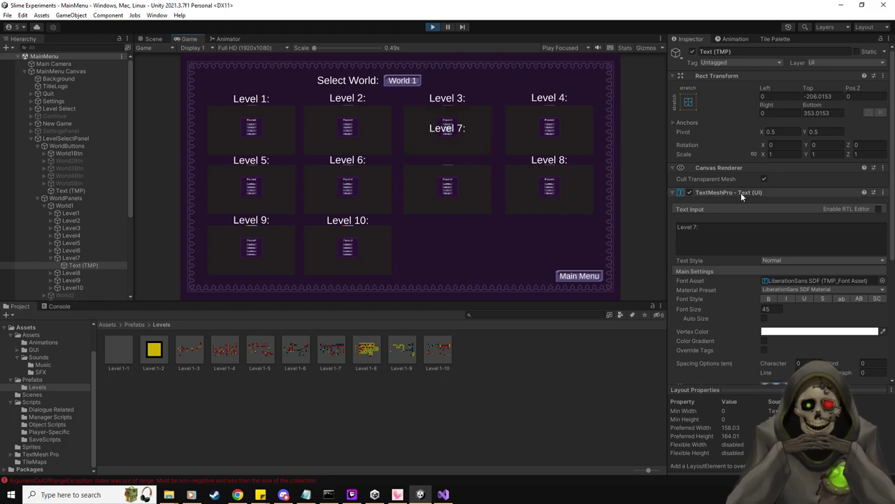
Stop the running game and activate the LevelSelectPanel object in the scene.
click(431, 28)
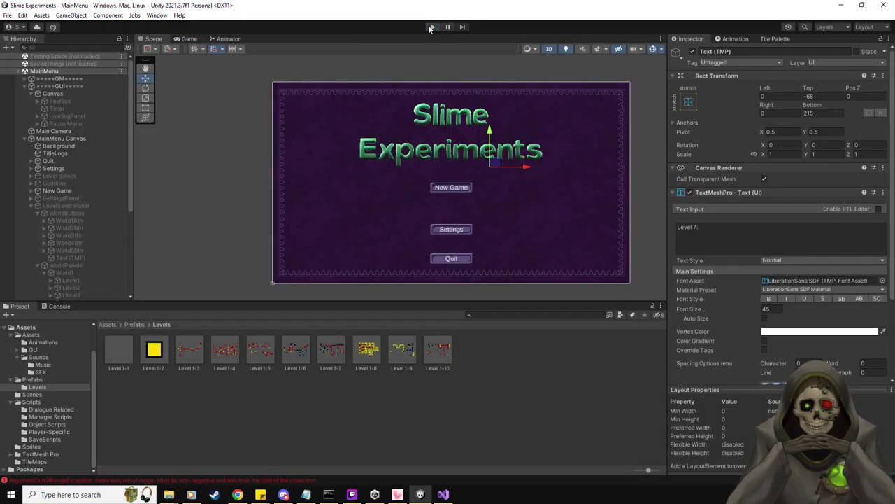
click(82, 206)
click(693, 52)
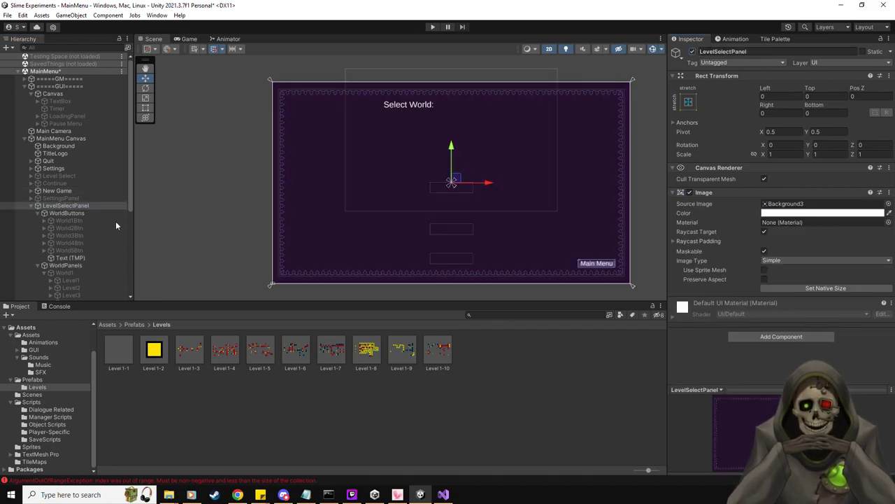
Activate the World1 object under WorldPanels.
scroll(76, 276, down, 3)
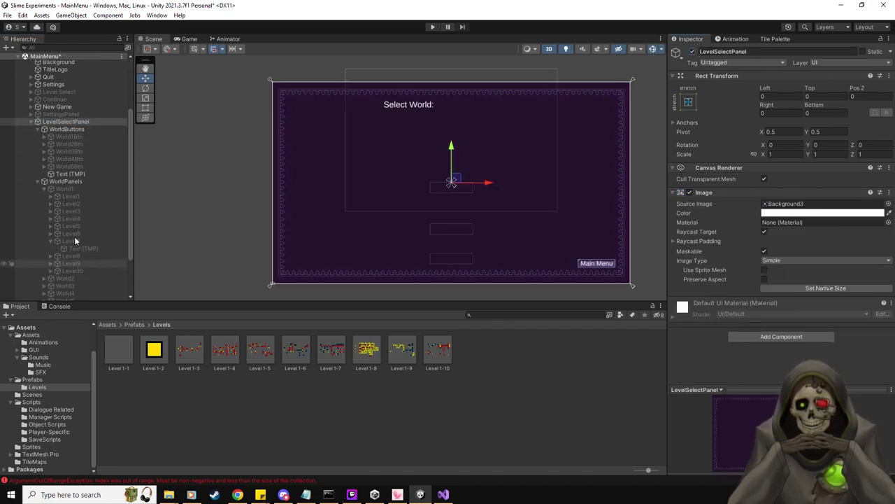
click(71, 186)
click(694, 52)
click(694, 51)
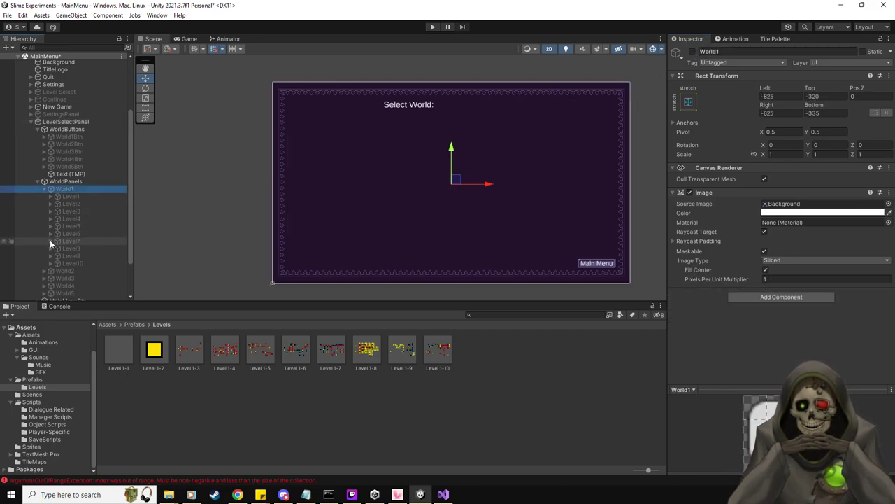
click(73, 190)
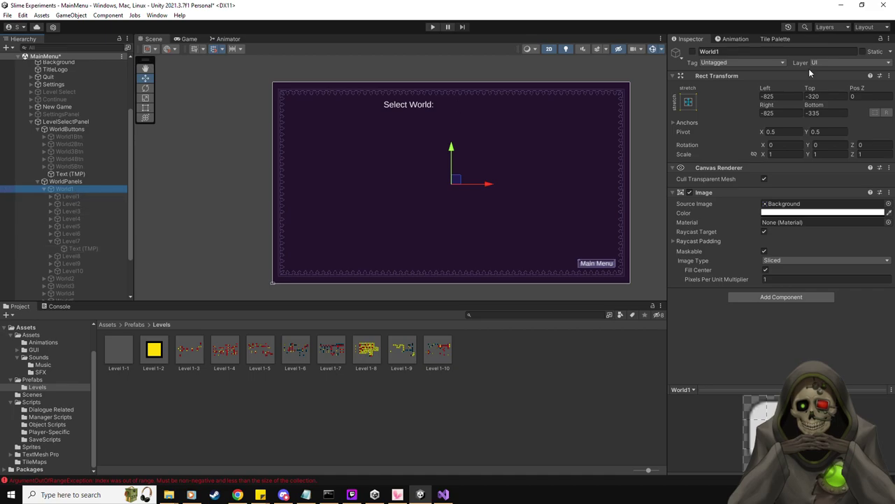
click(694, 51)
Activate World1's Level7 object to preview it, deactivate it again, and collapse World1 in the hierarchy.
click(70, 240)
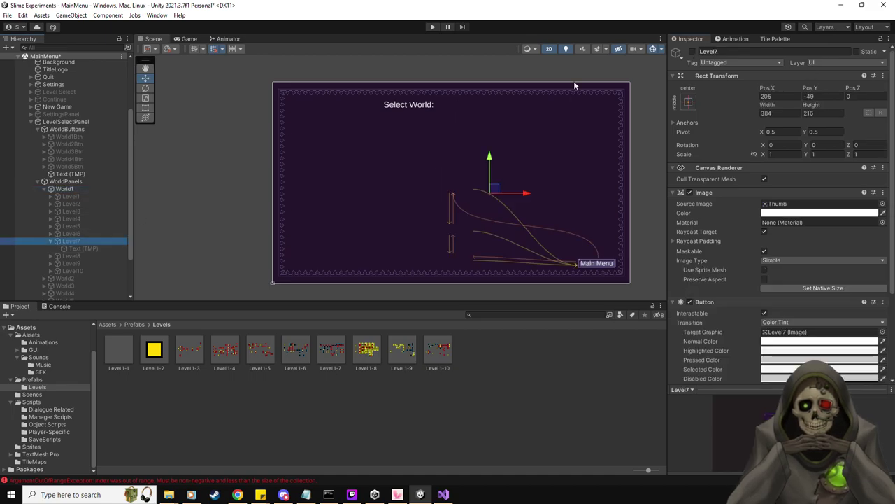
click(691, 52)
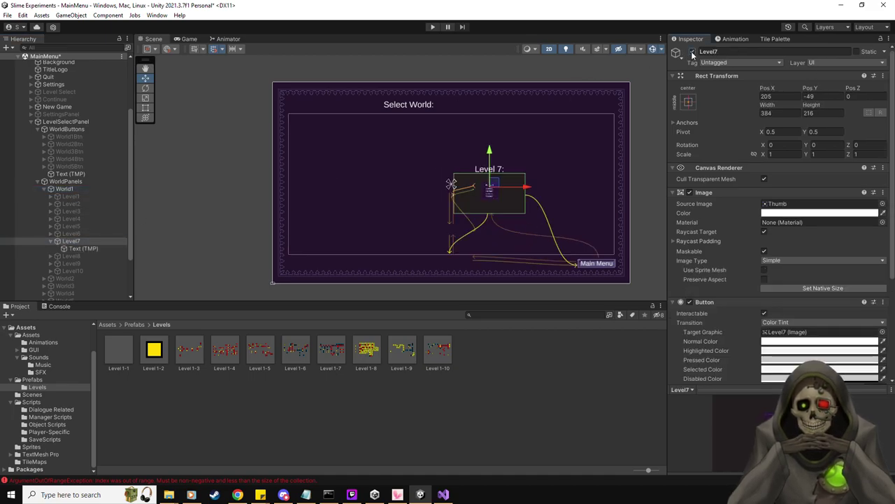
click(691, 52)
click(51, 240)
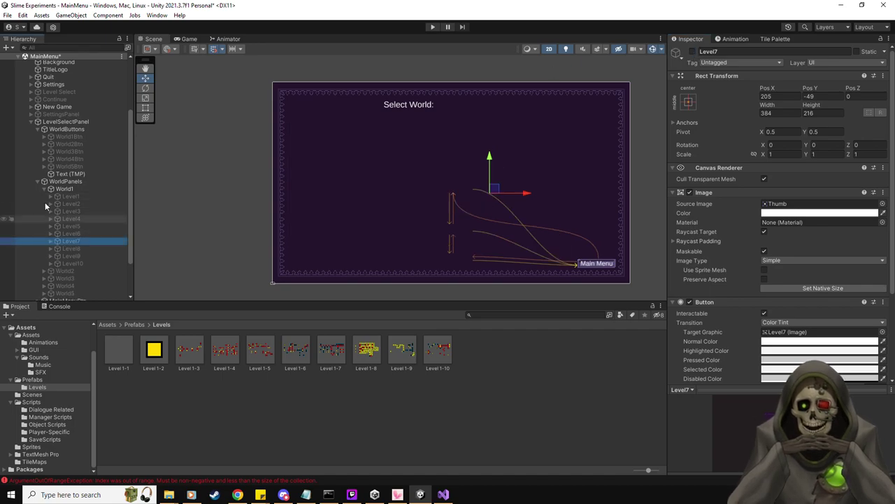
click(44, 189)
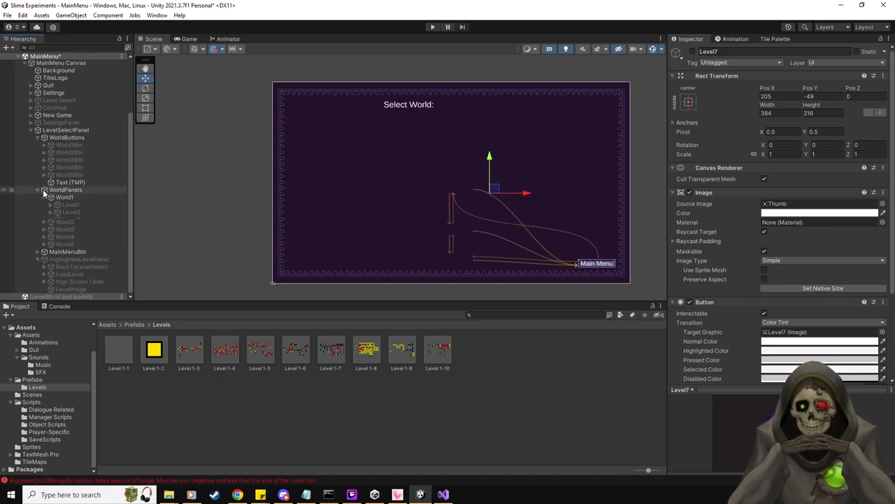
Activate the World2, World3, World4 and World5 objects together.
click(64, 221)
shift+click(64, 244)
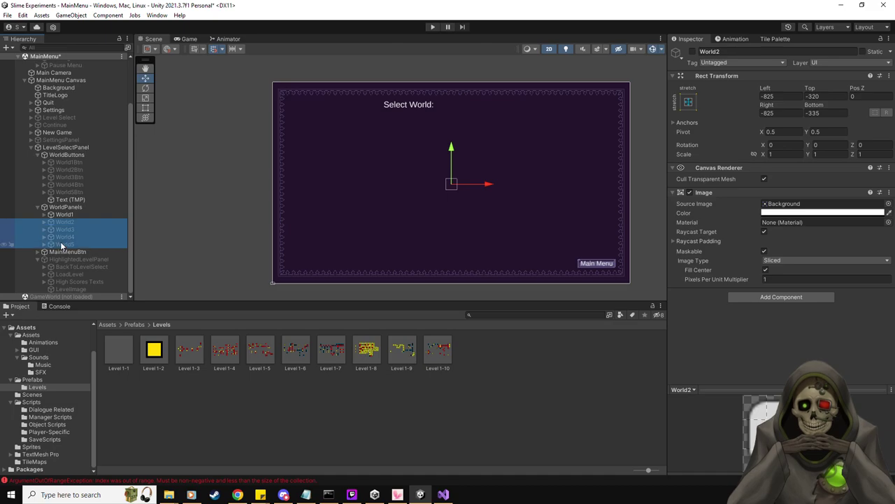
click(692, 52)
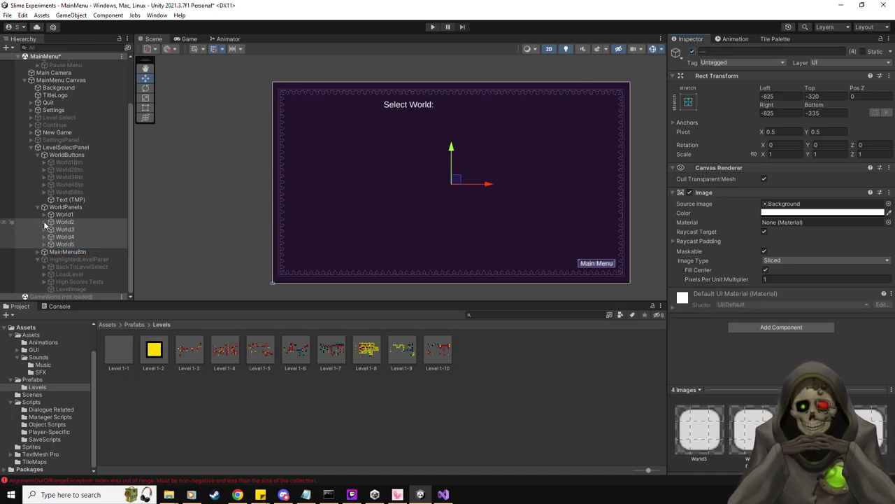
Expand World2 and activate its Level1 through Level10 objects together.
click(43, 222)
scroll(106, 210, down, 3)
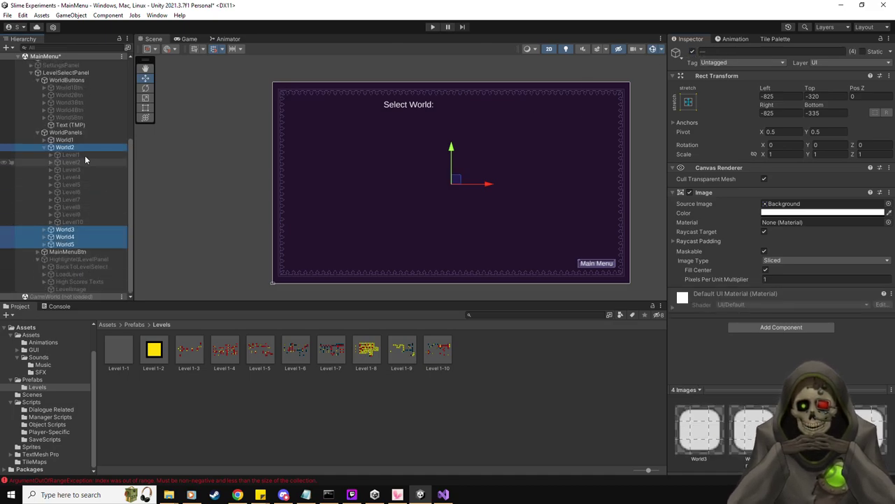
click(78, 156)
shift+click(77, 222)
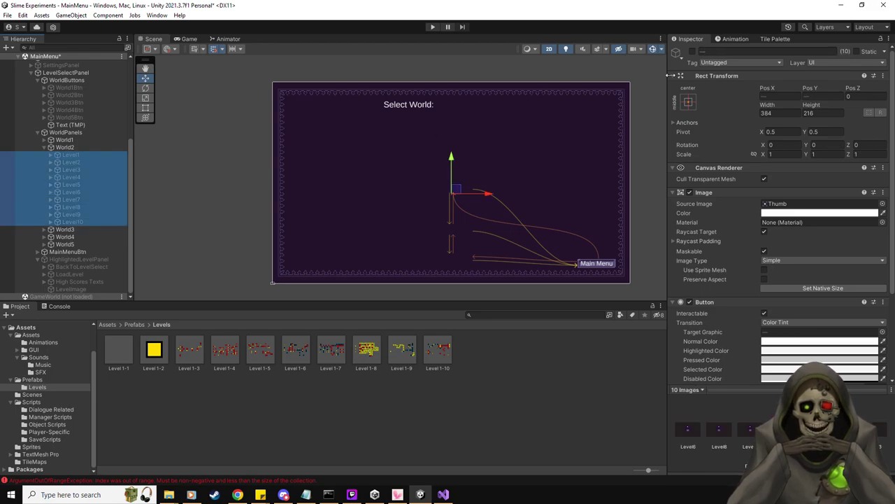
click(692, 52)
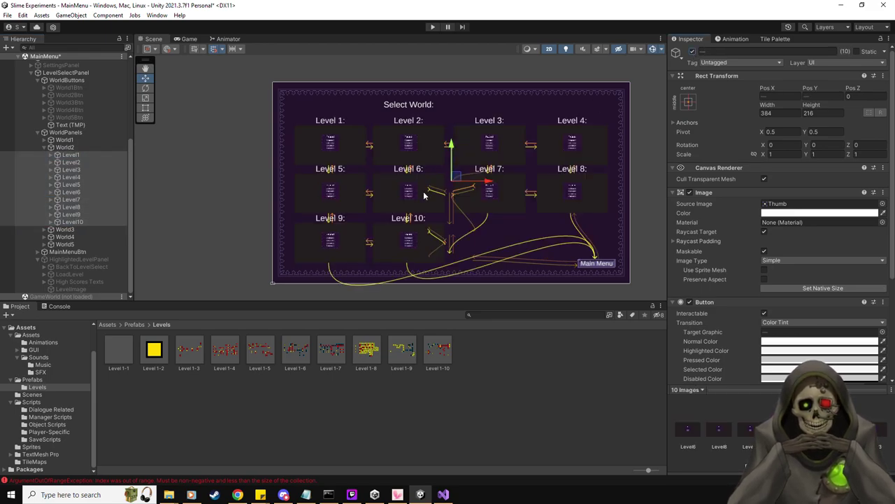
Expand World2's ten level objects and multi-select the Text (TMP) children of Level1 through Level5.
click(50, 222)
click(50, 214)
click(50, 207)
click(51, 199)
click(50, 191)
click(51, 185)
click(50, 177)
click(51, 169)
click(51, 162)
click(50, 155)
click(81, 162)
ctrl+click(80, 177)
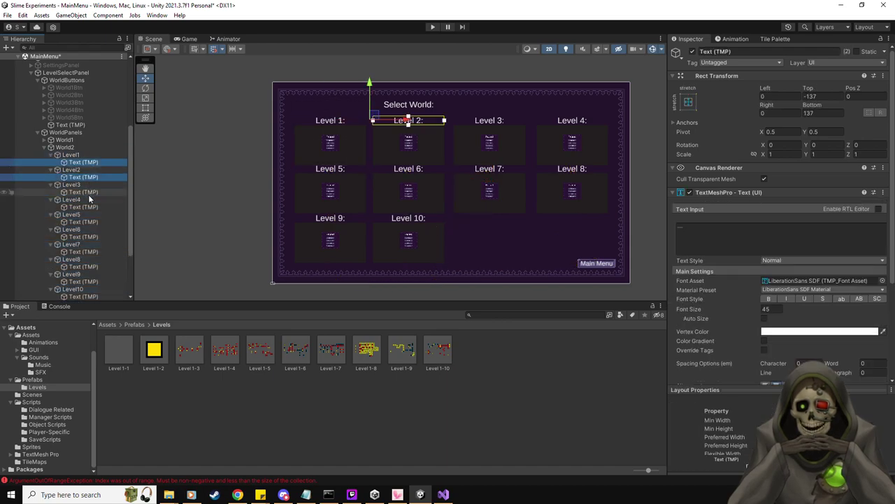
ctrl+click(86, 191)
ctrl+click(84, 207)
ctrl+click(84, 222)
scroll(84, 222, down, 3)
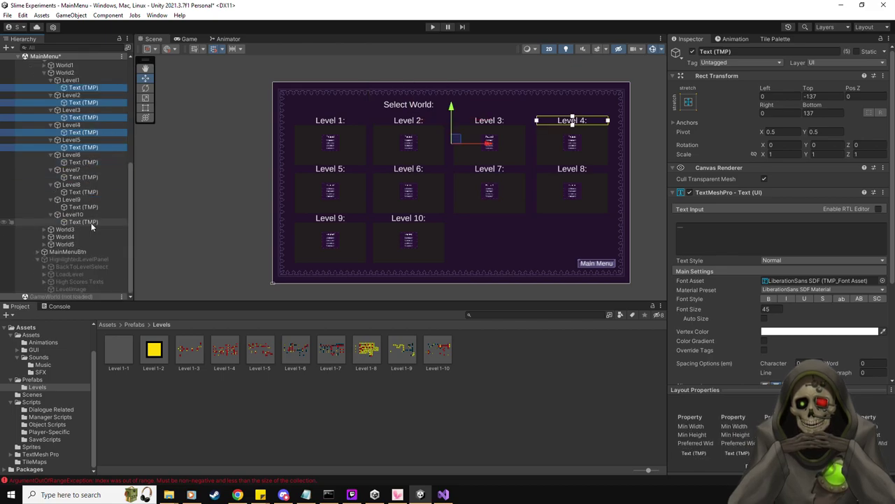
Expand World3, World4 and World5 in the hierarchy to expose their level objects.
click(44, 237)
click(44, 238)
click(43, 245)
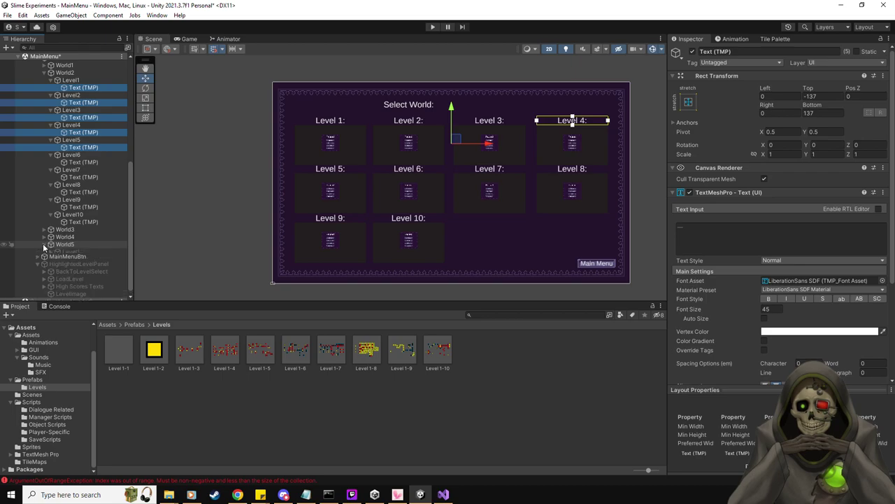
click(44, 238)
click(44, 229)
scroll(66, 229, down, 3)
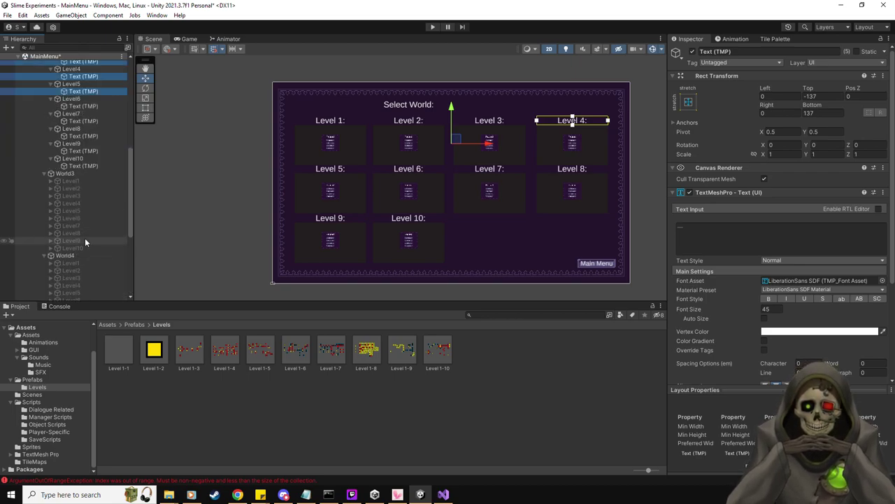
scroll(85, 238, up, 3)
Filter the hierarchy by "Text (TMP)" and select all the matching text objects.
click(72, 48)
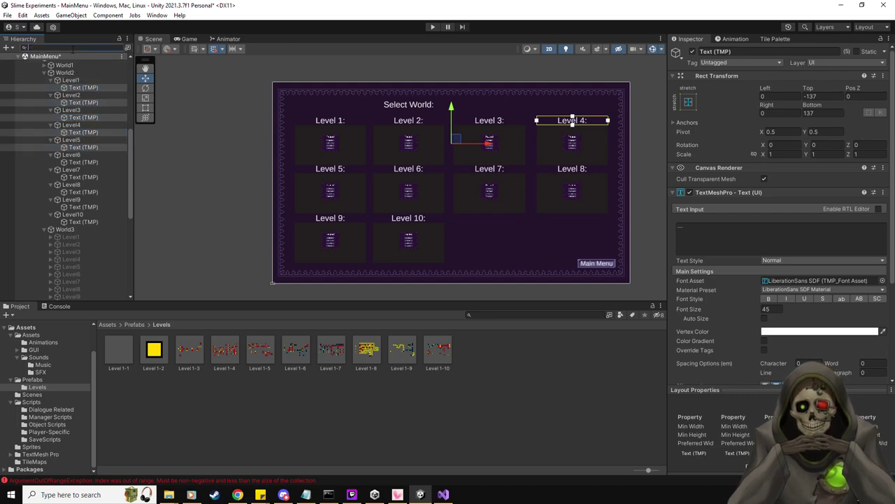
text(Text)
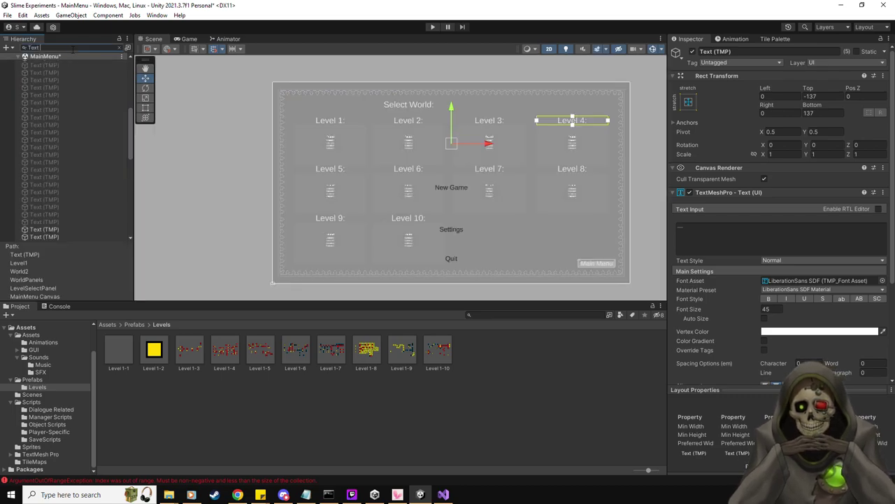
scroll(89, 197, up, 5)
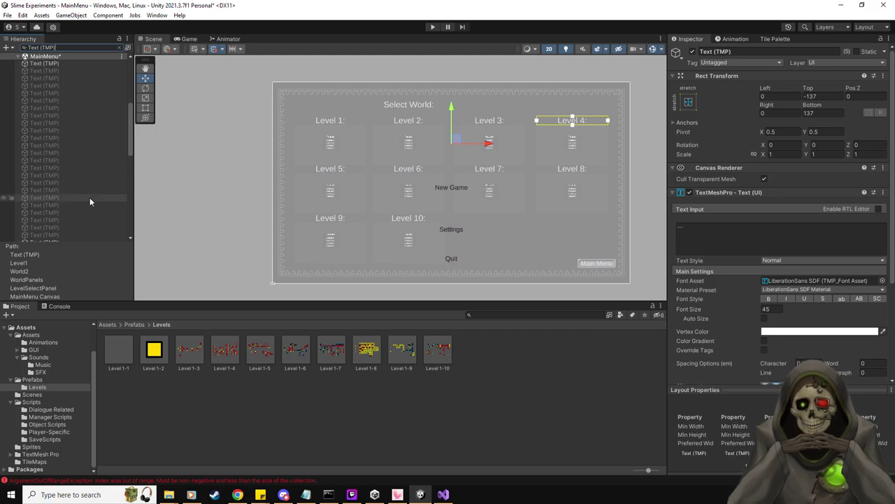
click(66, 63)
scroll(76, 113, down, 10)
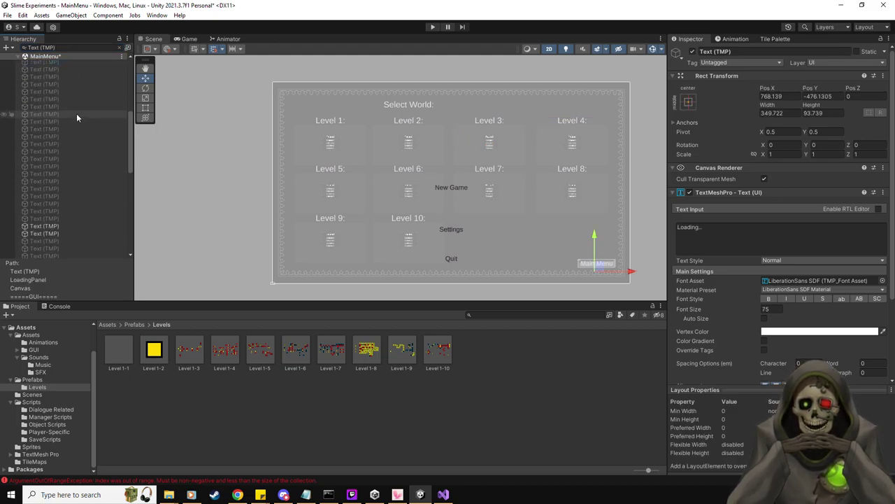
shift+click(70, 252)
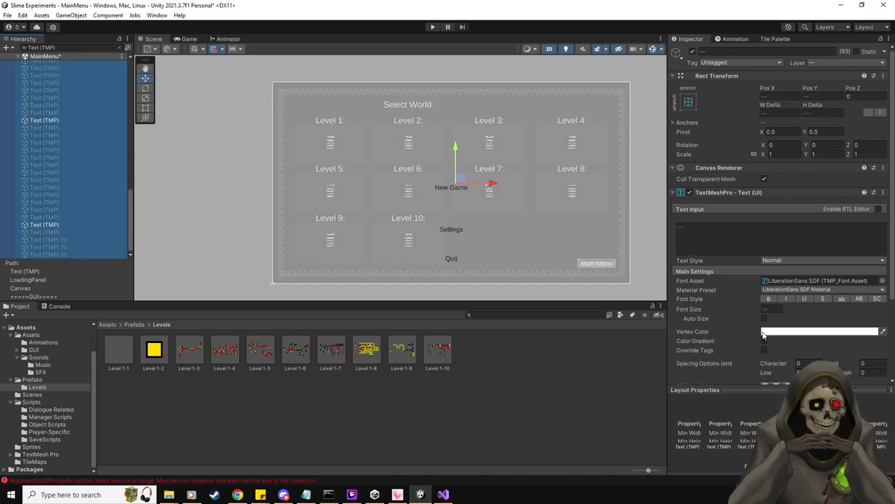
Add a Canvas Group component to all the selected text objects and disable Blocks Raycasts on it.
scroll(763, 331, down, 3)
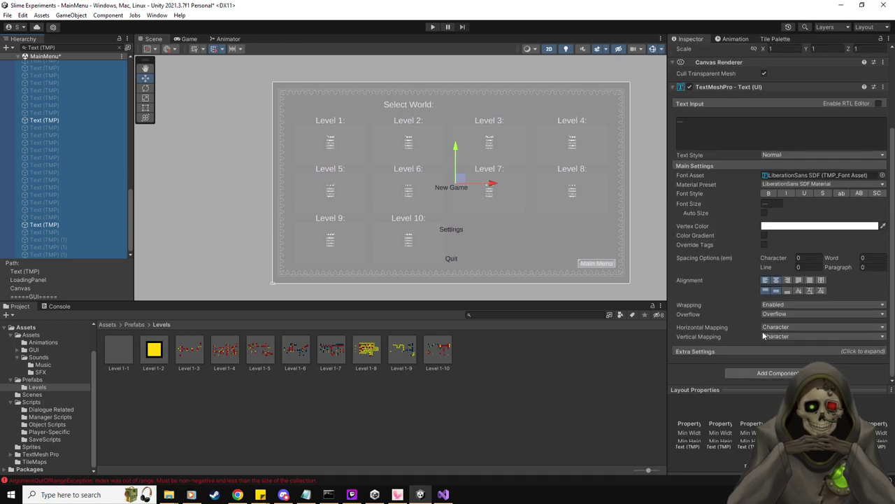
click(776, 374)
text(canvas)
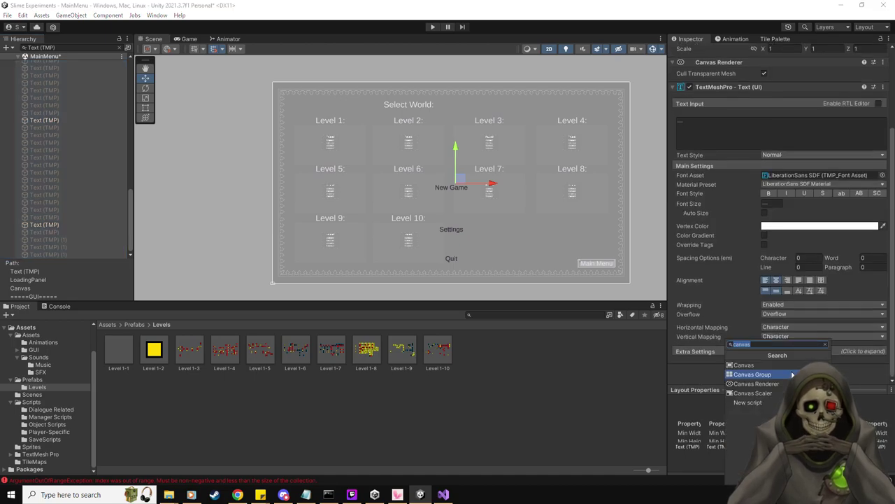
click(770, 373)
click(763, 346)
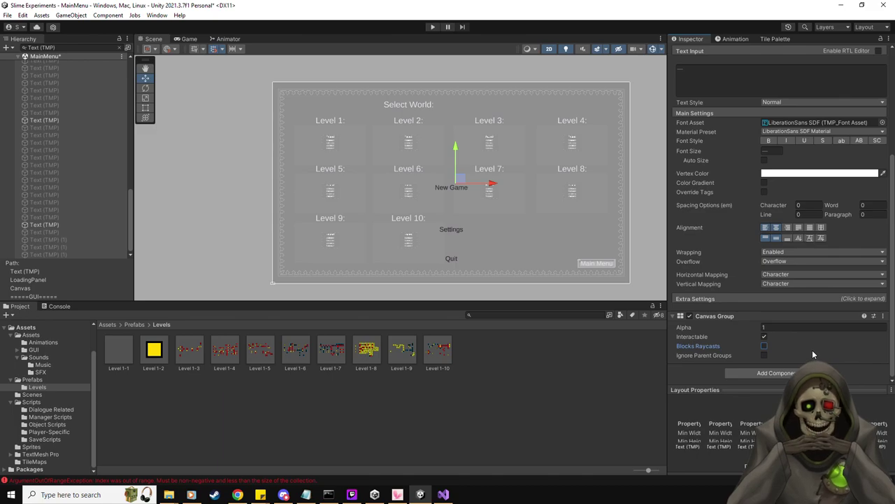
Clear the hierarchy search and select the Level 1 label text in World2.
scroll(812, 350, up, 5)
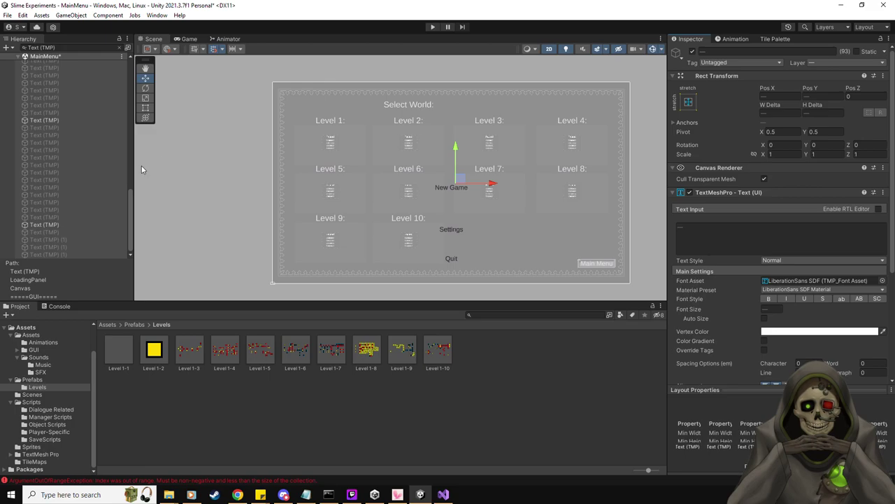
click(61, 48)
key(BackSpace)
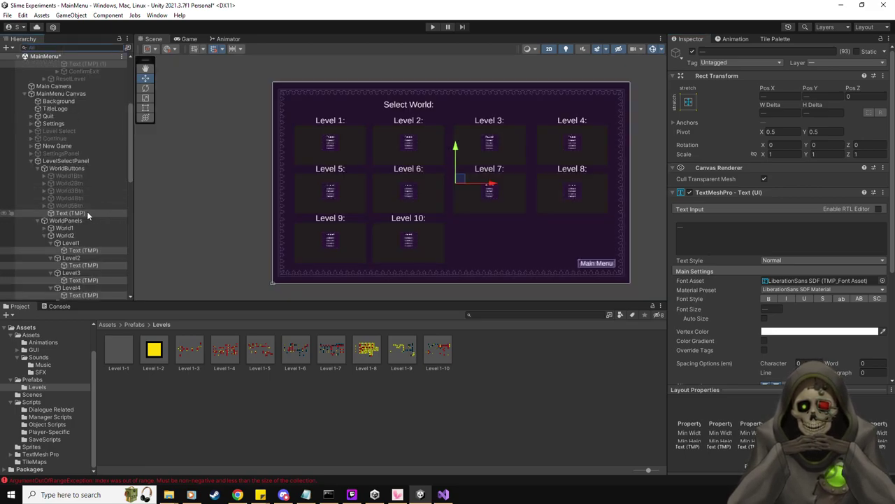
scroll(84, 210, down, 4)
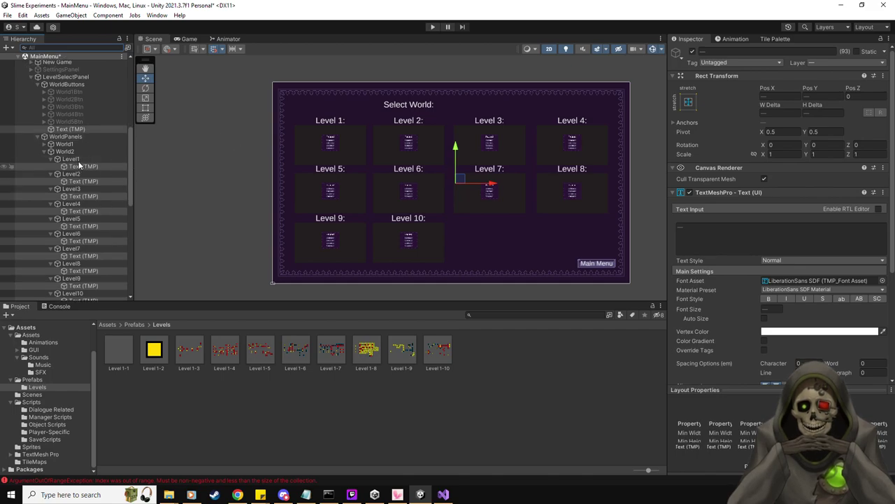
click(75, 158)
click(80, 166)
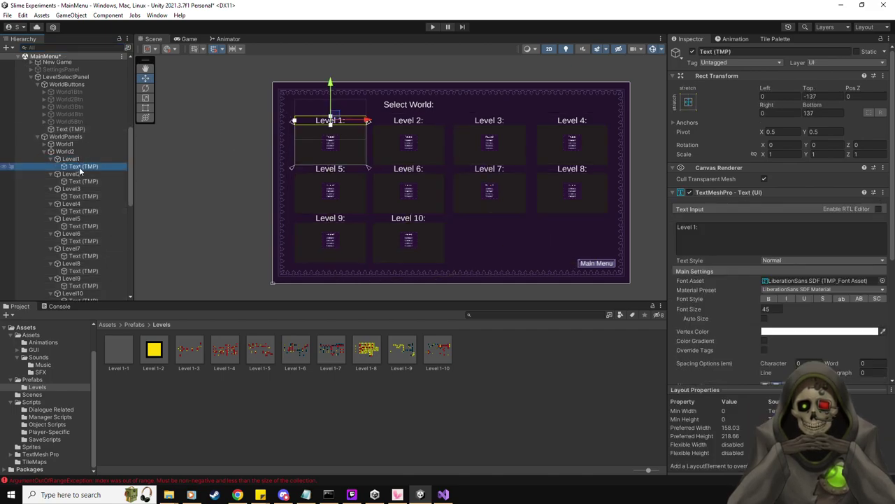
Collapse World2's Level1 through Level7 objects in the hierarchy.
click(70, 160)
click(57, 159)
click(57, 167)
click(52, 175)
click(51, 180)
click(50, 189)
click(50, 197)
click(51, 204)
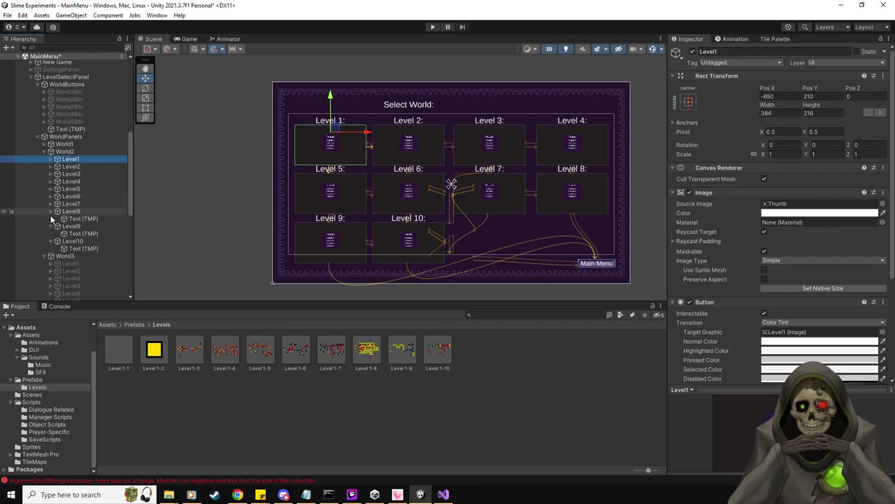
click(51, 211)
click(51, 211)
Enable Blocks Raycasts on the Canvas Group of World2's Level 9 text and switch to the Rect tool.
click(68, 219)
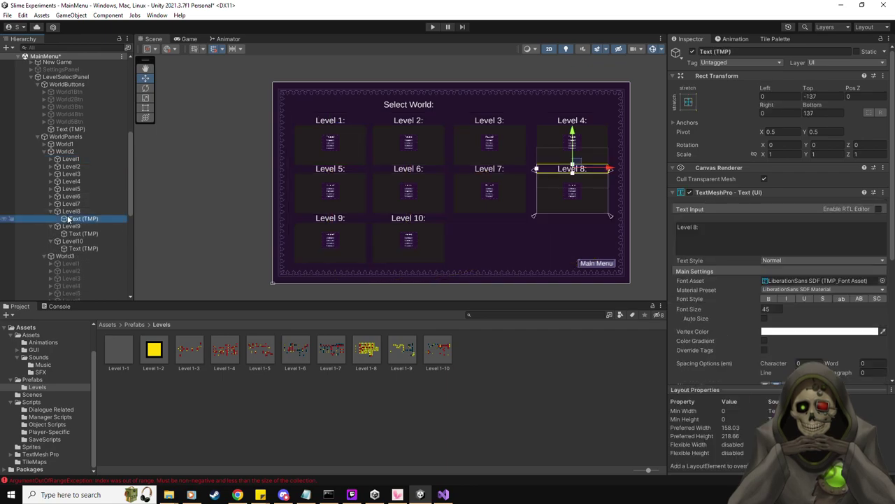
click(81, 233)
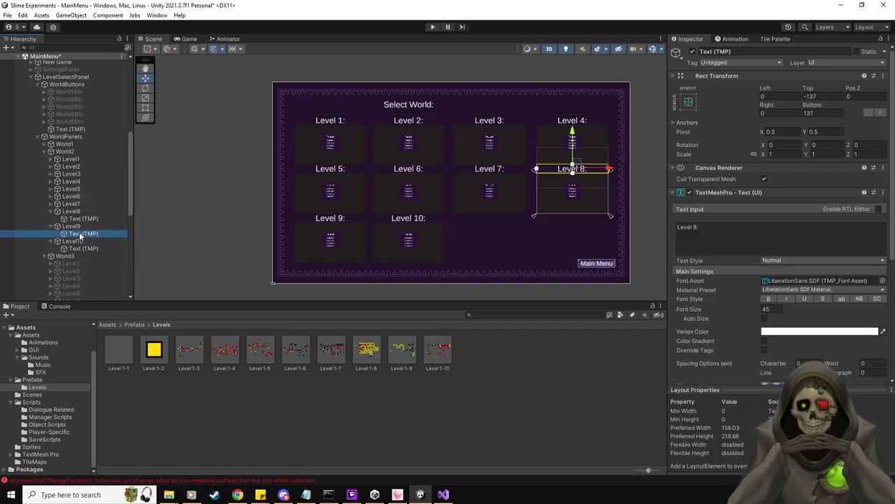
scroll(367, 200, up, 2)
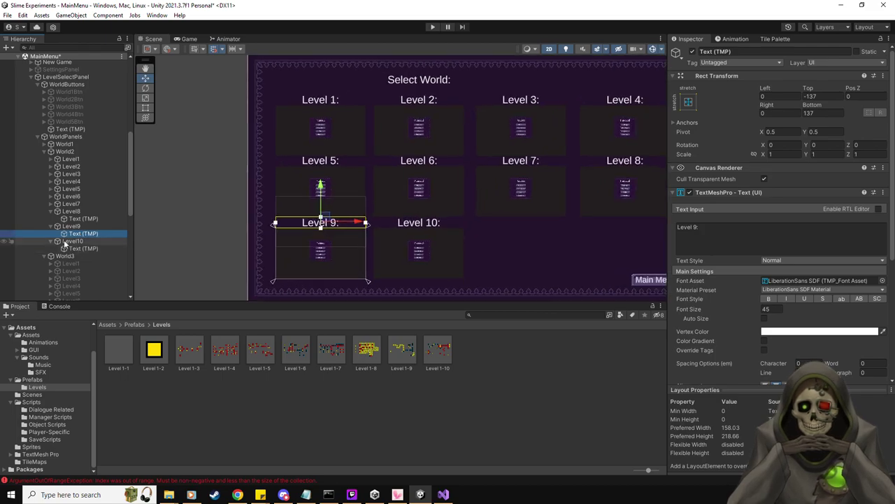
scroll(746, 313, down, 5)
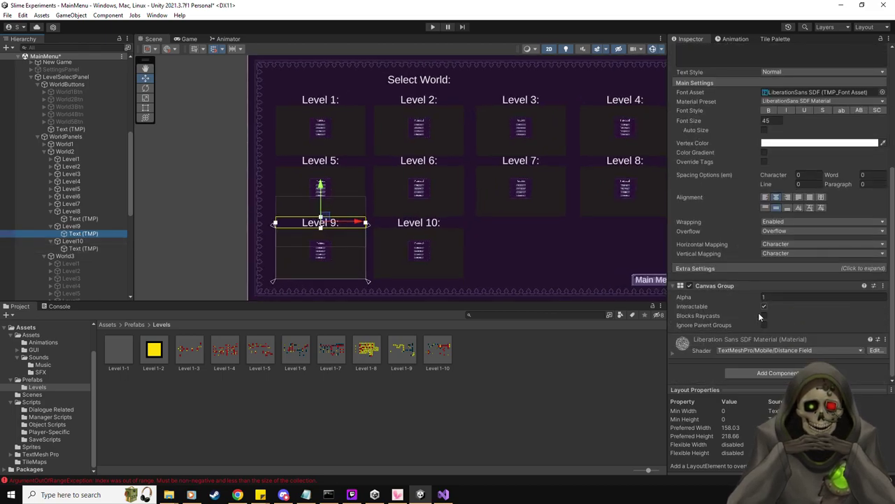
click(764, 317)
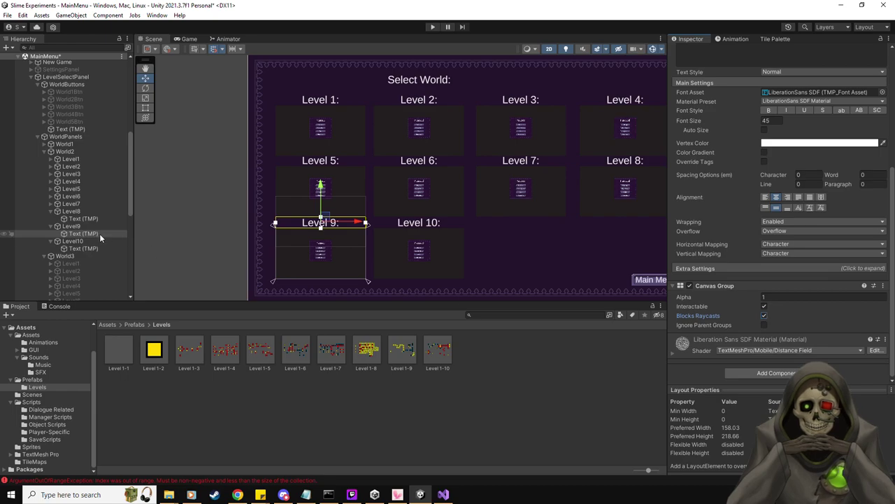
click(148, 108)
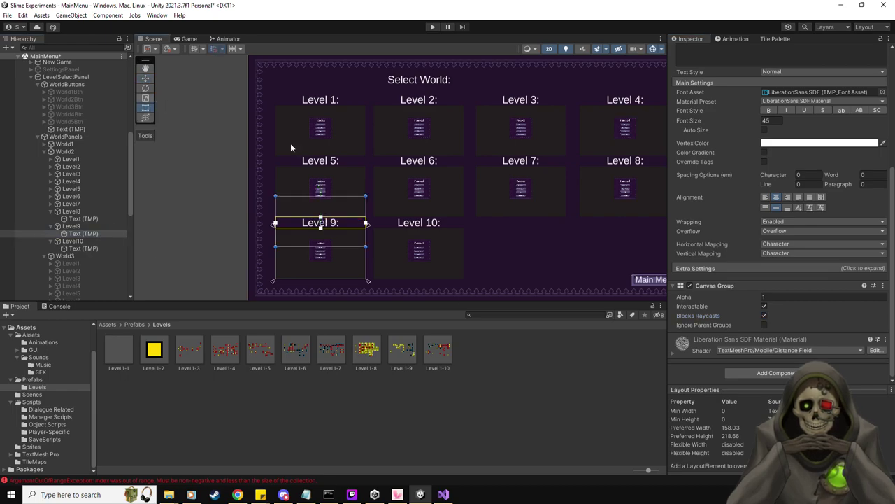
Disable Blocks Raycasts on the Canvas Group of World2's Level 9 text and collapse Level8 through Level10 in the hierarchy.
click(764, 317)
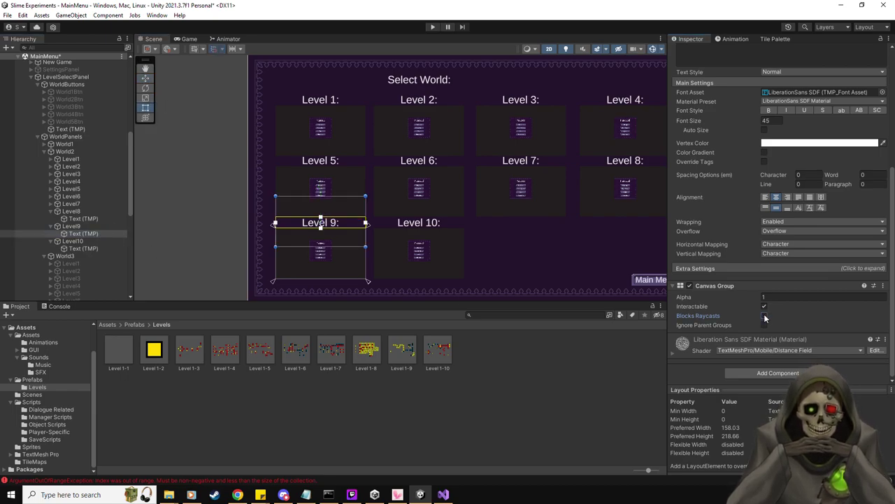
click(50, 225)
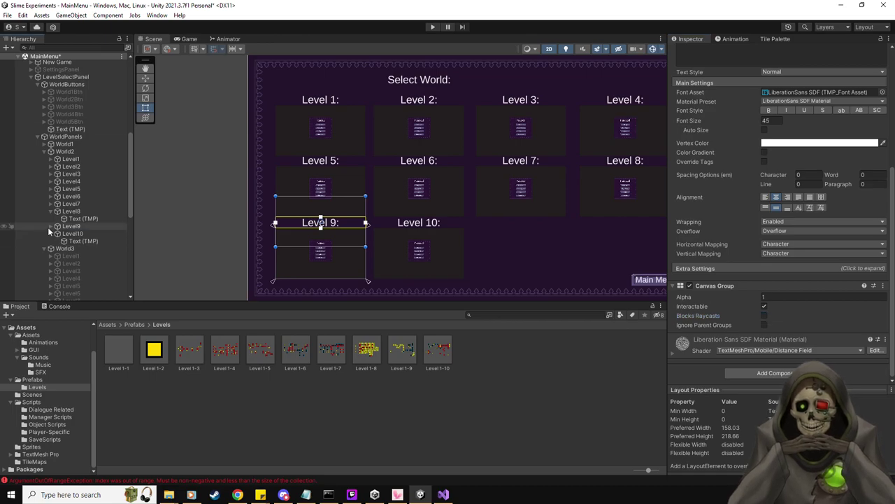
click(47, 232)
click(49, 211)
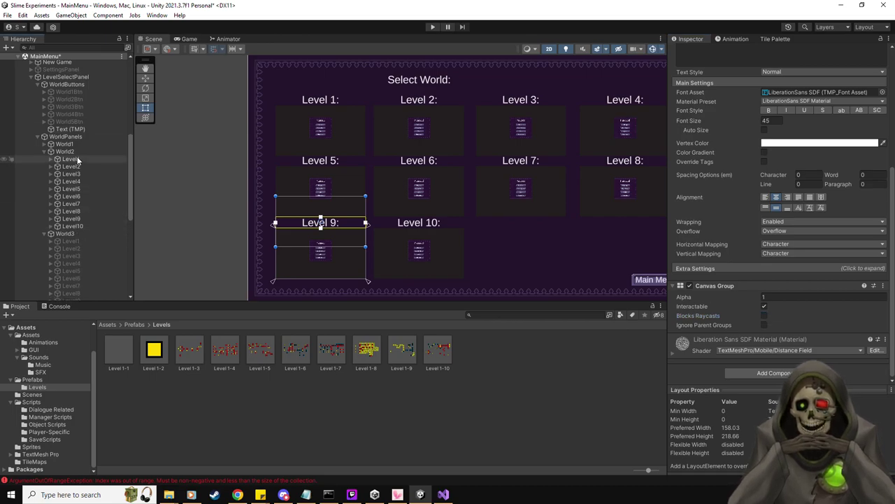
Deactivate World2's Level1 through Level10 objects together.
click(72, 159)
shift+click(73, 225)
scroll(702, 98, up, 1)
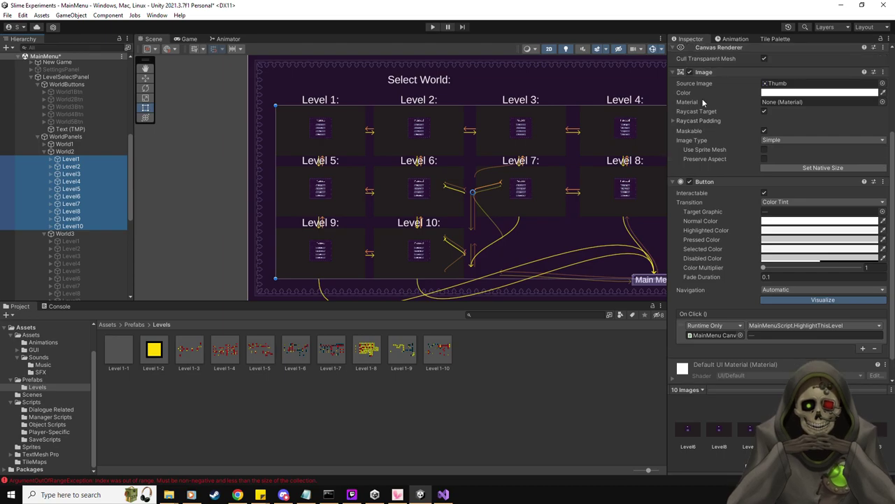
scroll(699, 84, up, 3)
click(693, 51)
click(45, 144)
click(44, 144)
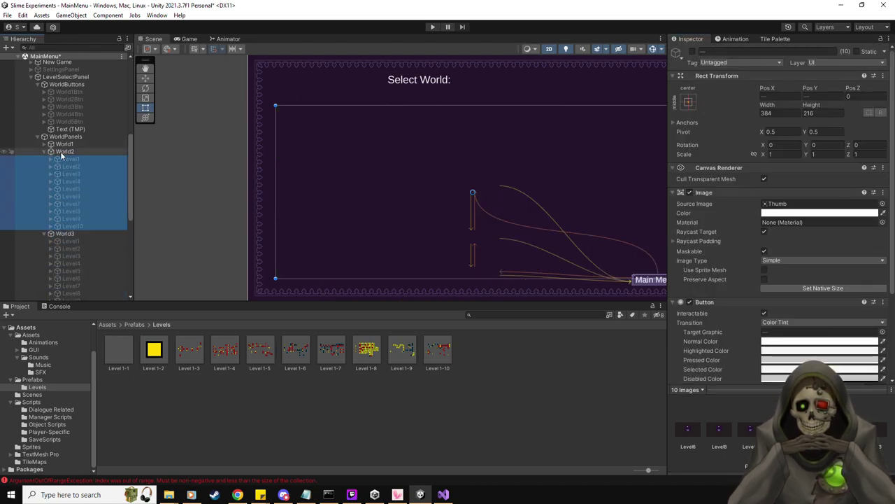
Deactivate the World1 and World2 panels.
click(65, 143)
click(693, 51)
click(64, 151)
click(693, 51)
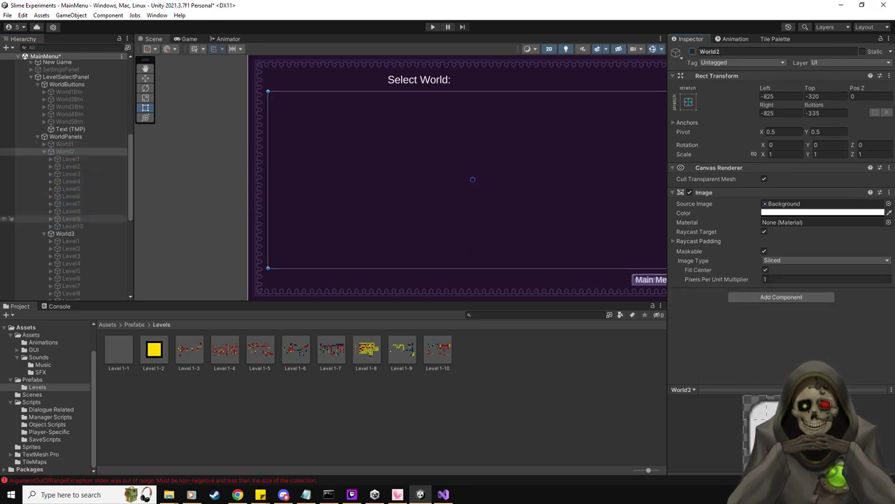
Collapse World4 and World5 in the hierarchy and deactivate World3, World4 and World5 together.
scroll(50, 229, down, 8)
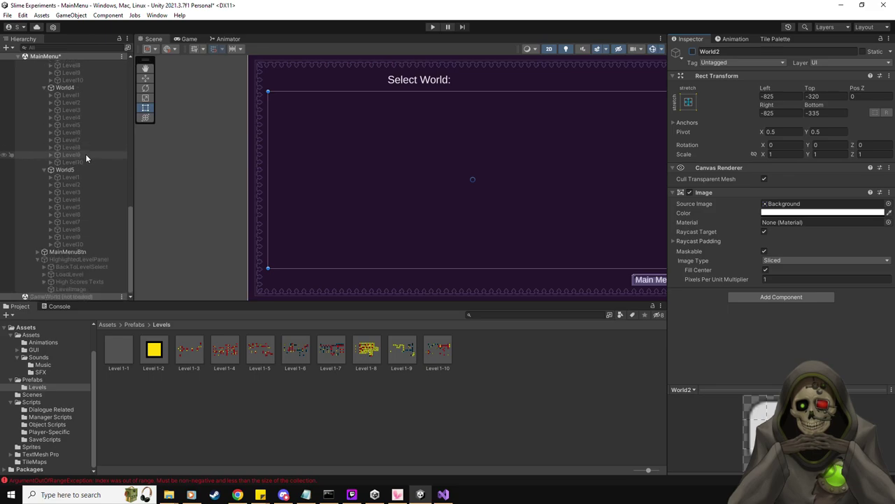
click(77, 170)
scroll(63, 203, up, 7)
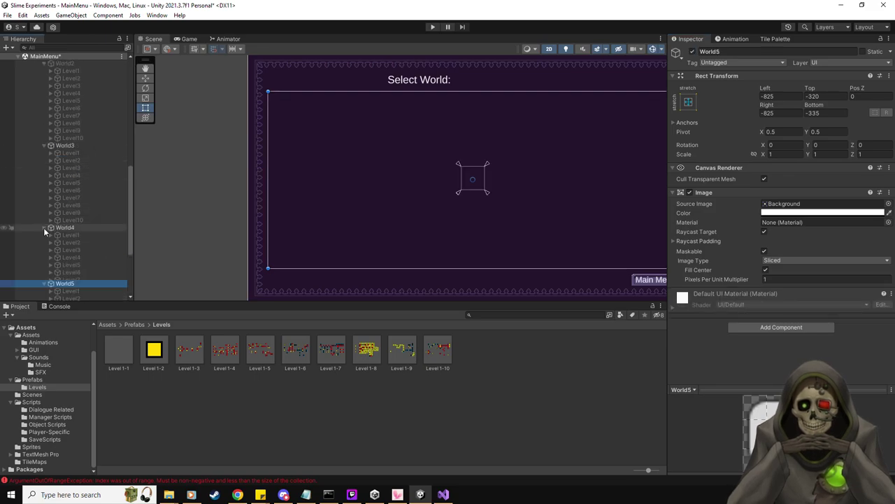
click(44, 227)
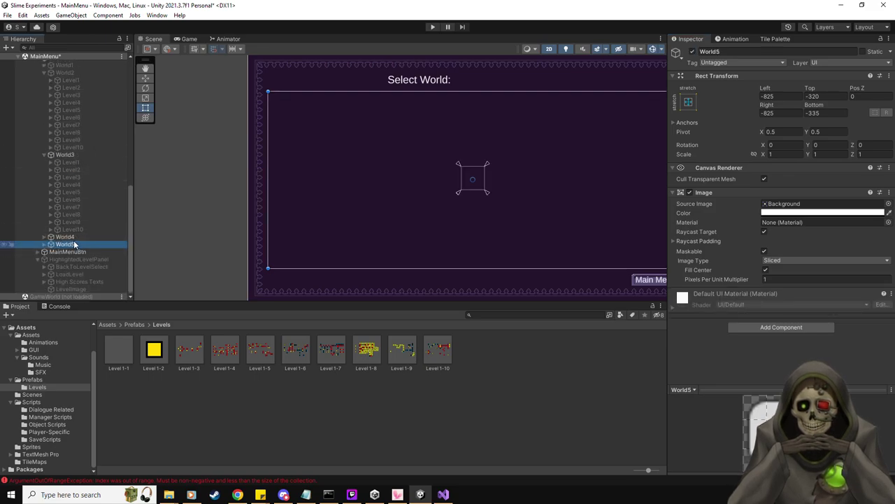
ctrl+click(67, 237)
ctrl+click(74, 155)
click(691, 51)
Collapse World3 and World2 in the hierarchy and deactivate LevelSelectPanel.
click(43, 155)
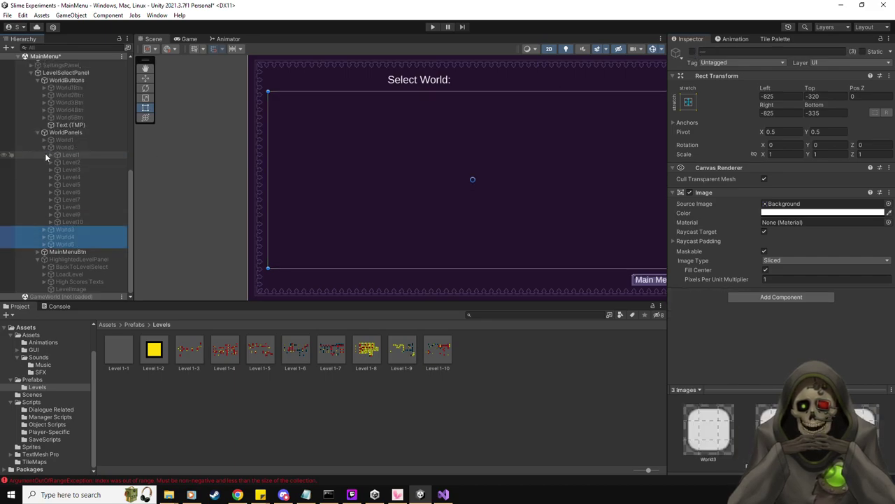
click(44, 146)
scroll(71, 262, up, 5)
scroll(75, 276, down, 5)
click(65, 147)
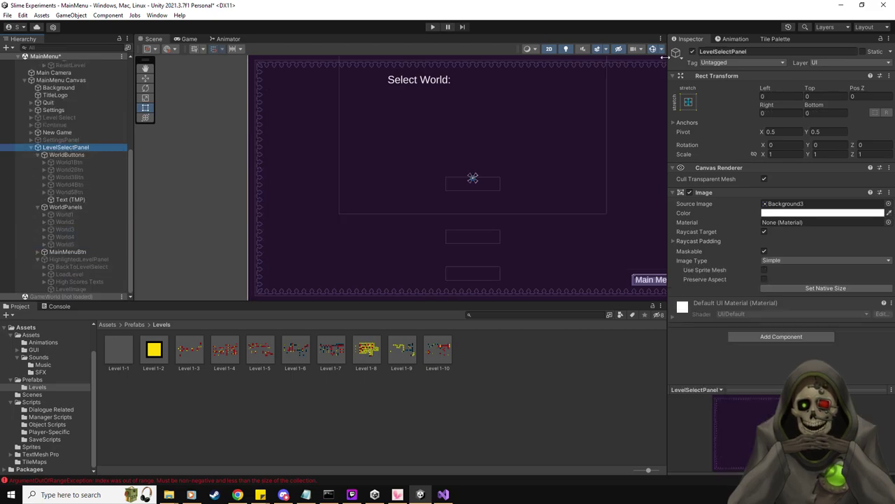
click(693, 52)
Run the game, open its level select screen and activate the World2 panel for testing.
click(432, 27)
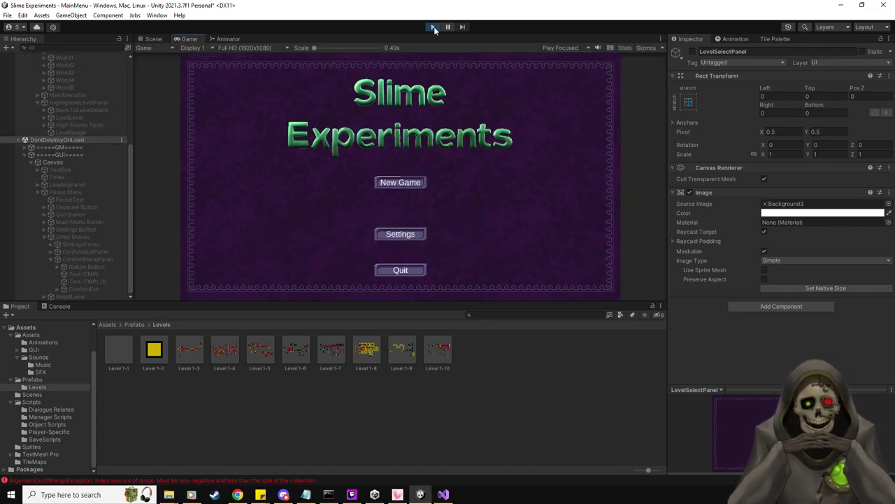
click(413, 219)
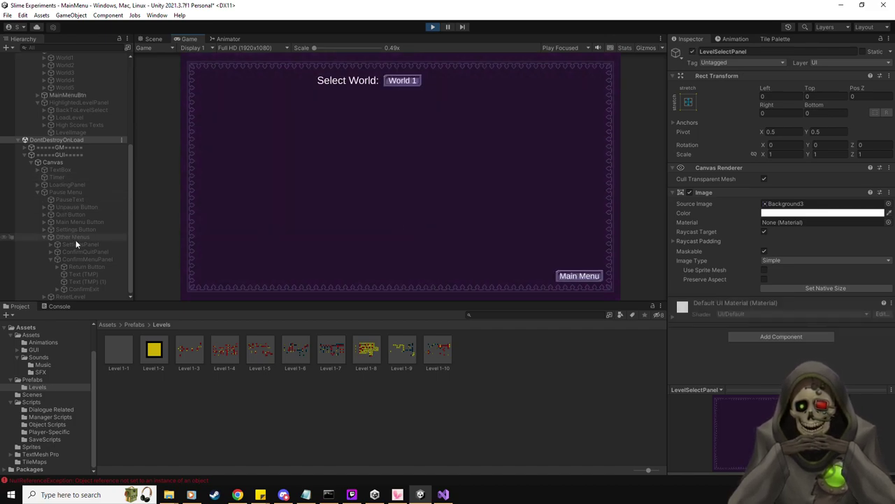
scroll(79, 169, up, 5)
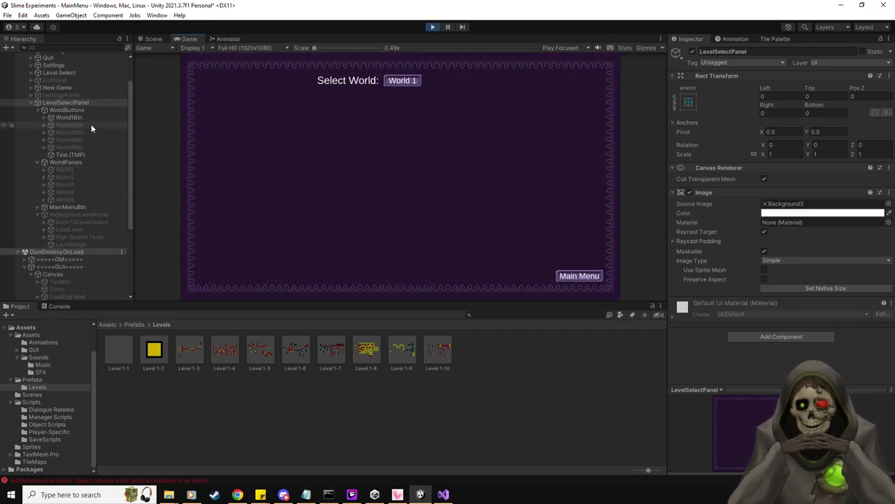
click(72, 177)
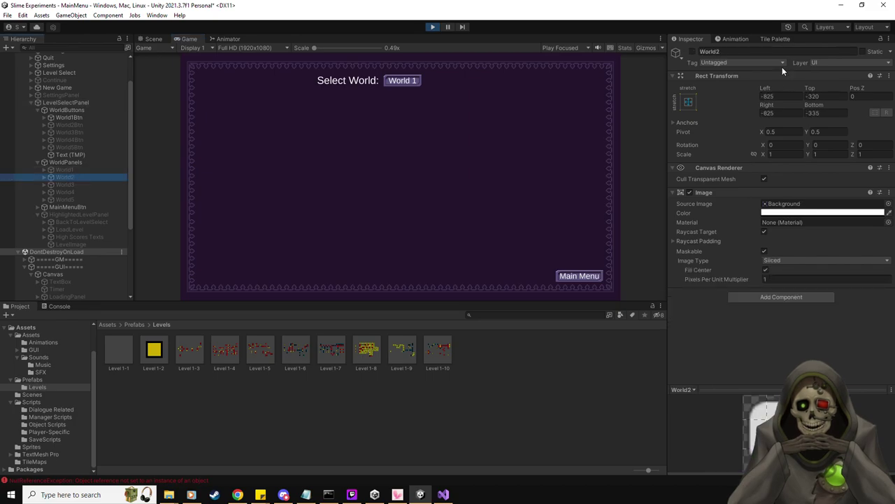
click(692, 51)
Activate World2's Level1 through Level10 objects in the running game.
click(44, 177)
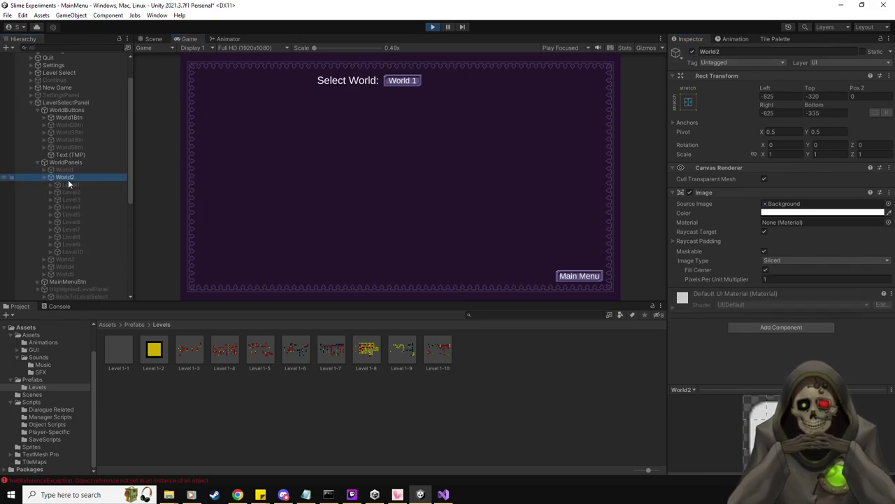
click(70, 184)
shift+click(78, 251)
click(693, 52)
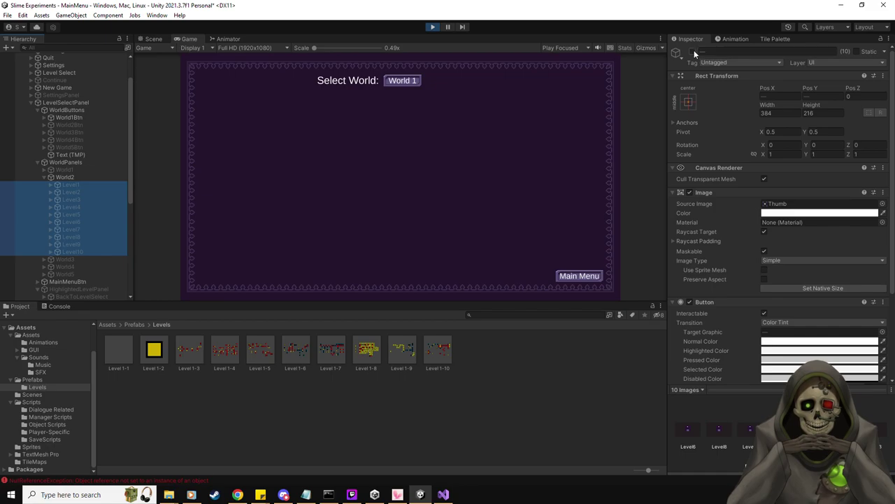
Test the thumbnail hitboxes near the top of Level 6 and bottom of Level 2, returning to level select after each opening.
click(358, 172)
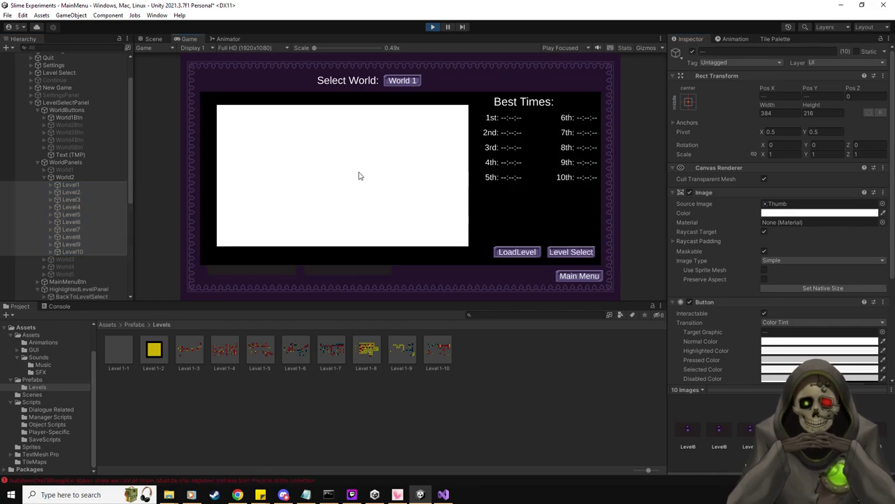
click(574, 253)
click(362, 147)
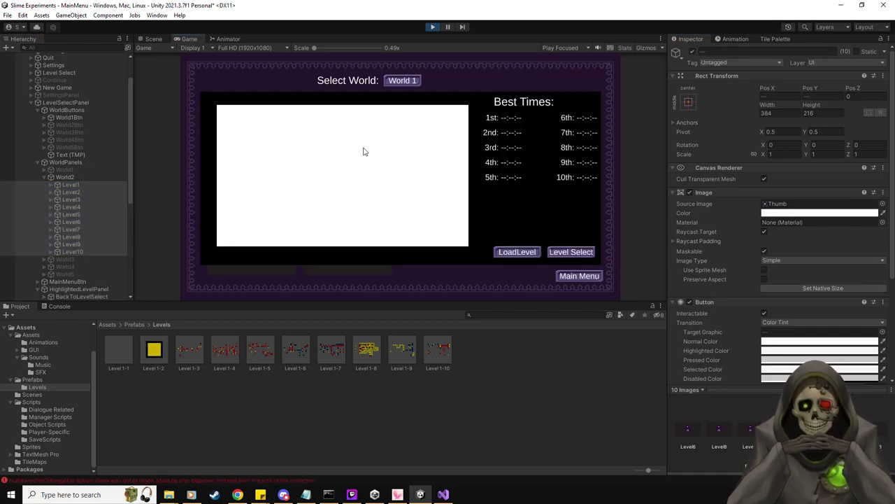
click(580, 252)
click(363, 144)
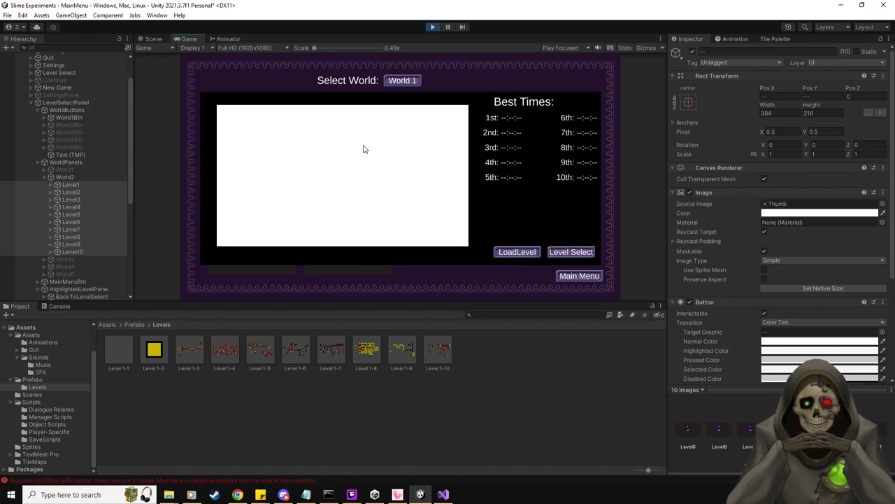
click(572, 252)
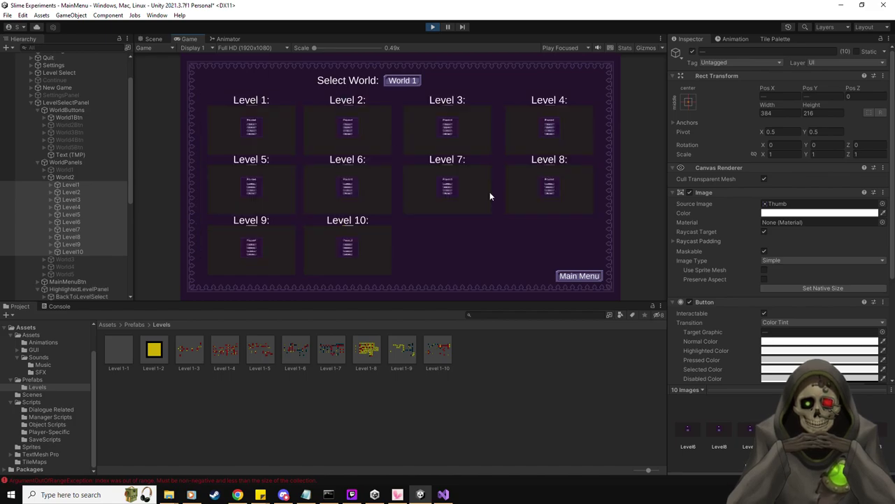
click(366, 147)
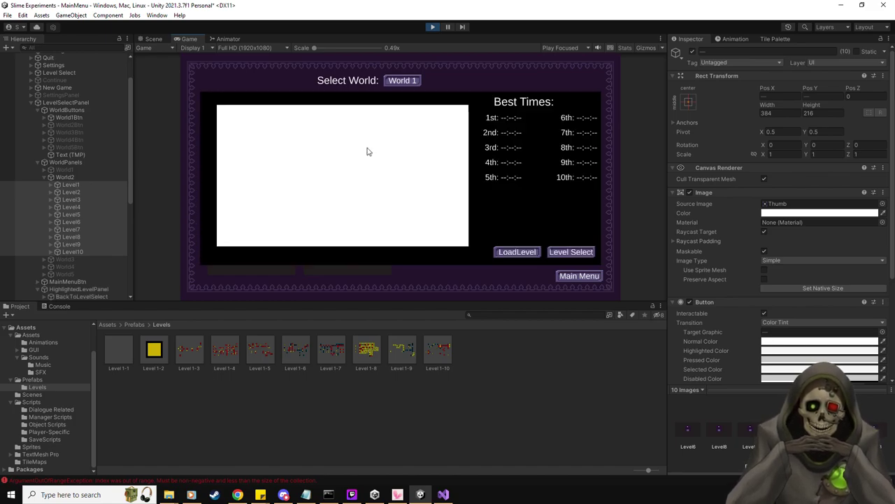
click(573, 251)
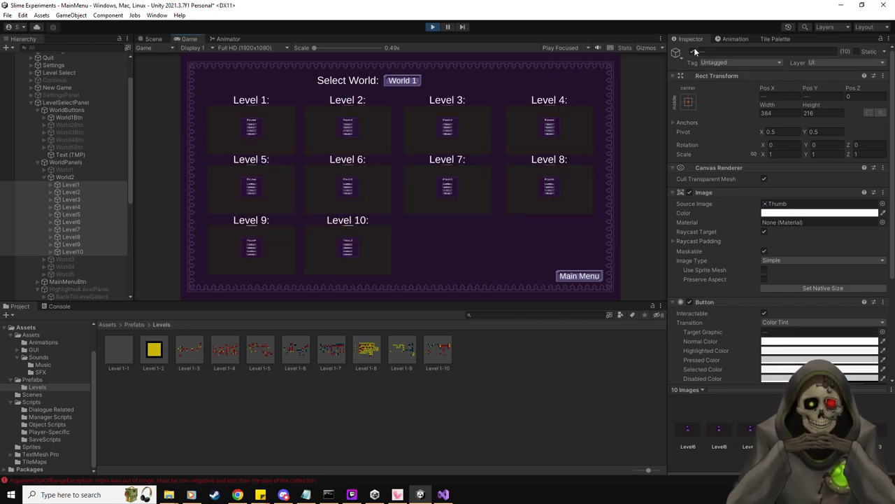
Stop the game, collapse LevelSelectPanel and Other Menus in the hierarchy, and save the MainMenu scene.
click(432, 27)
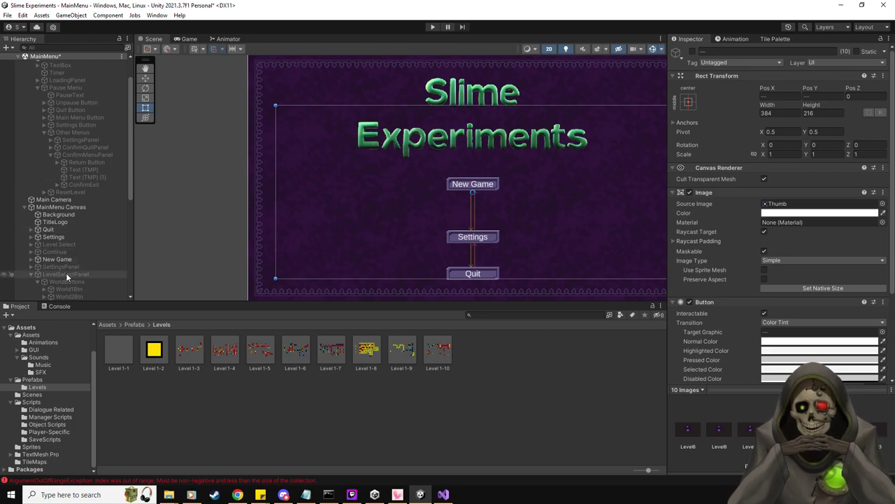
click(29, 274)
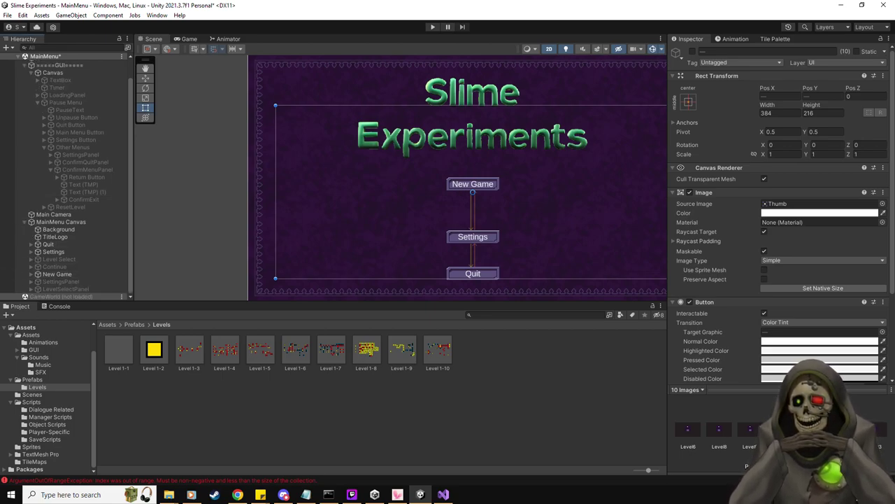
click(238, 495)
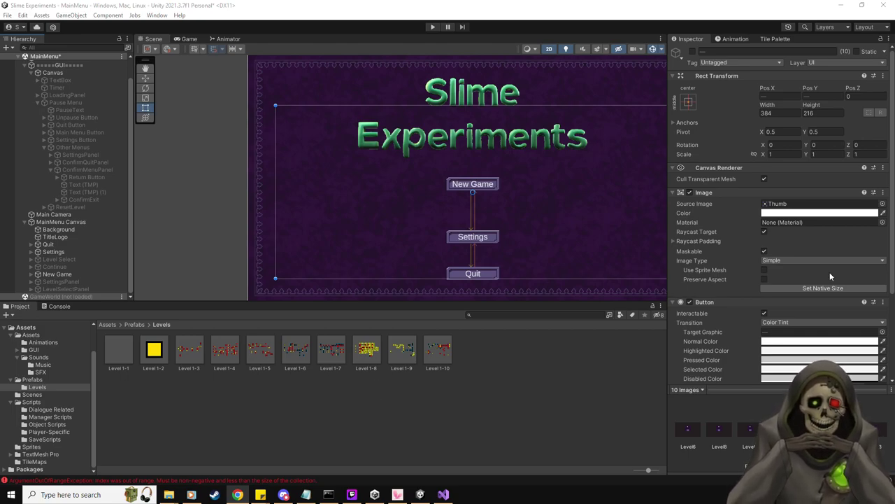
scroll(804, 282, down, 3)
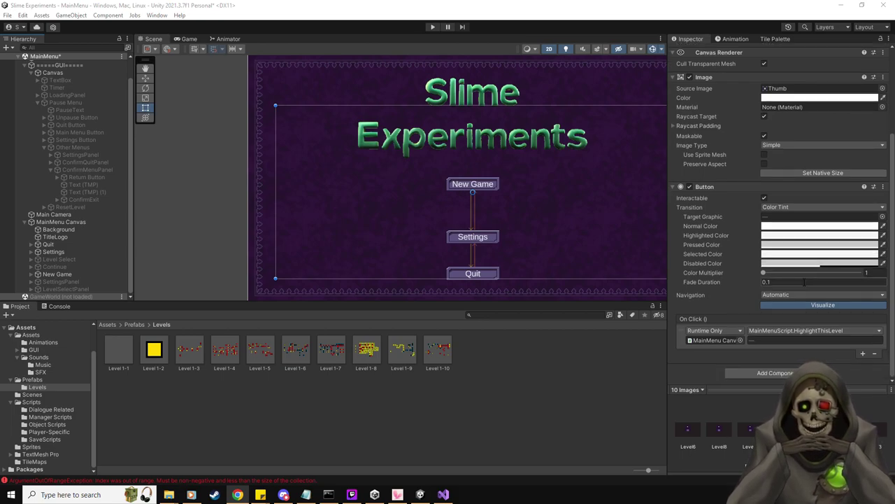
scroll(55, 206, up, 1)
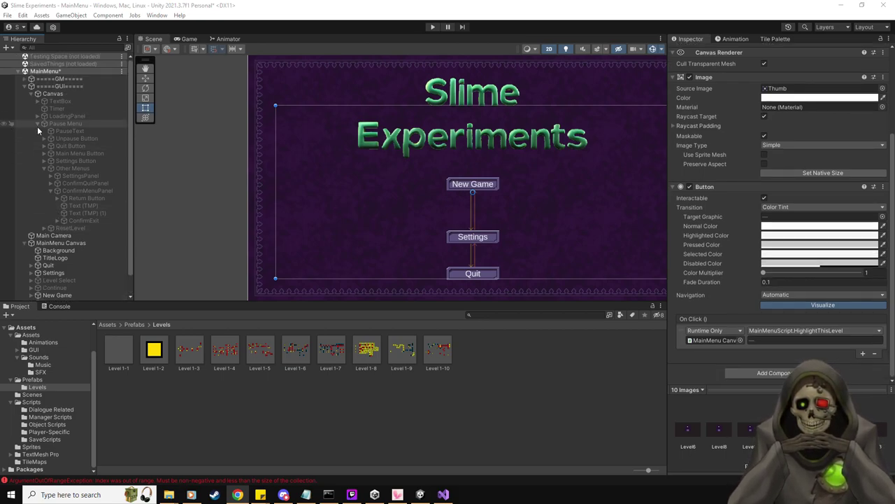
click(43, 168)
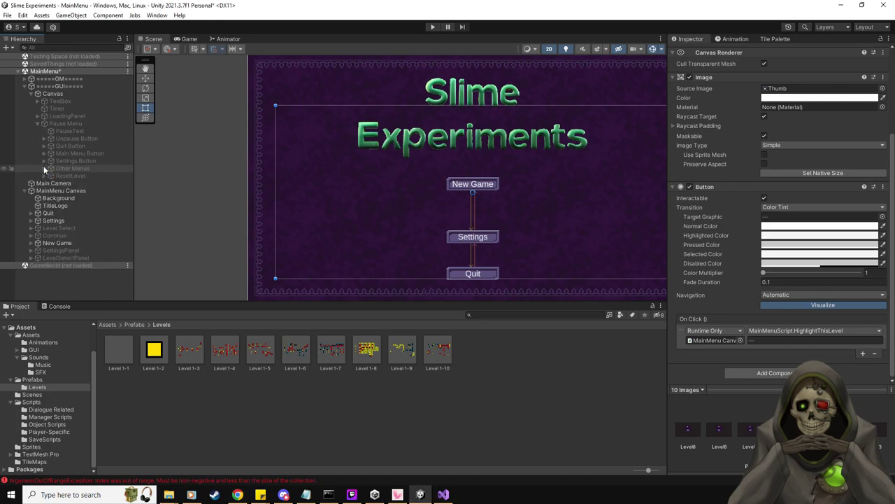
click(86, 293)
key(ctrl+s)
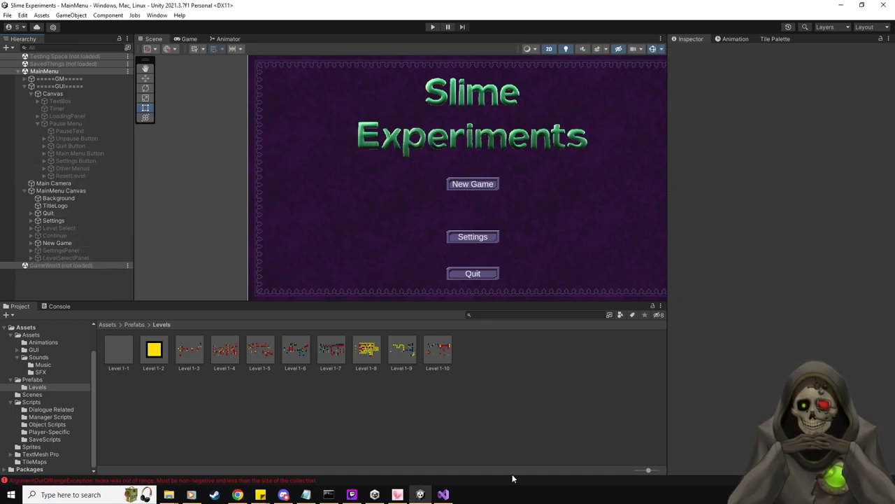
In Notepad's Slime Stuff To Do.txt, delete the note line about weird button hitboxes, then return to Unity.
click(309, 497)
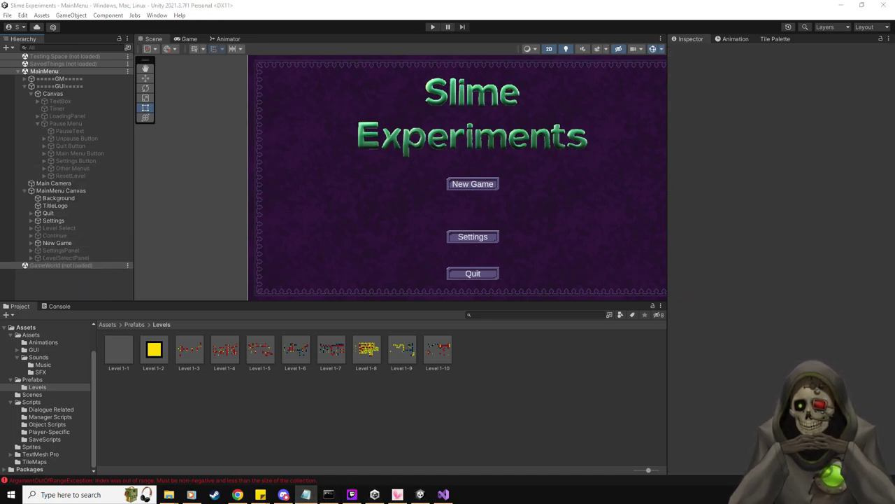
drag(200, 112, 433, 117)
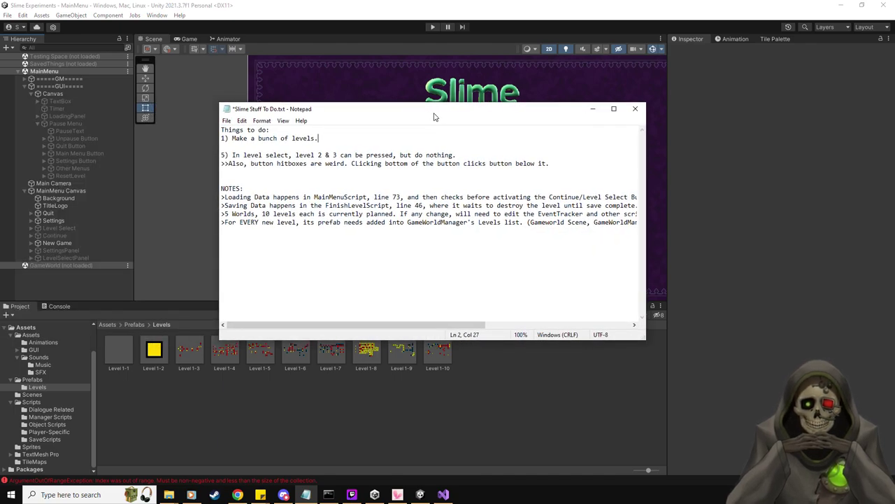
click(577, 163)
key(shift+Home)
key(BackSpace)
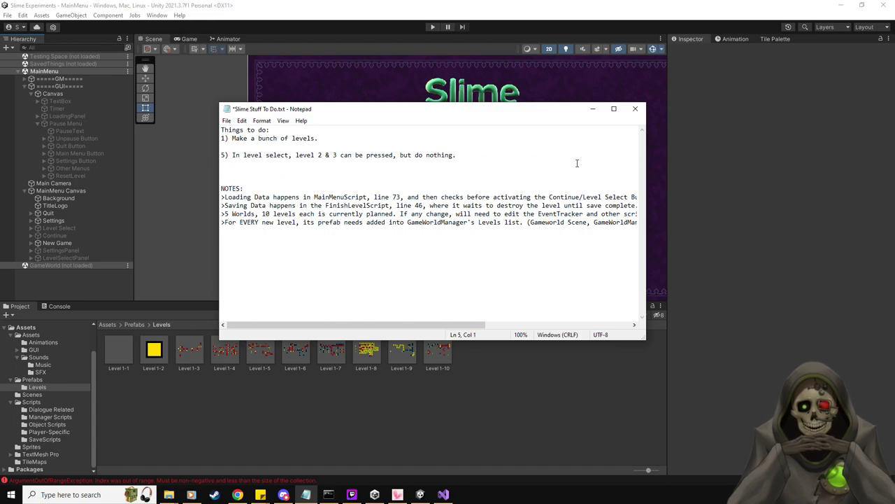
key(BackSpace)
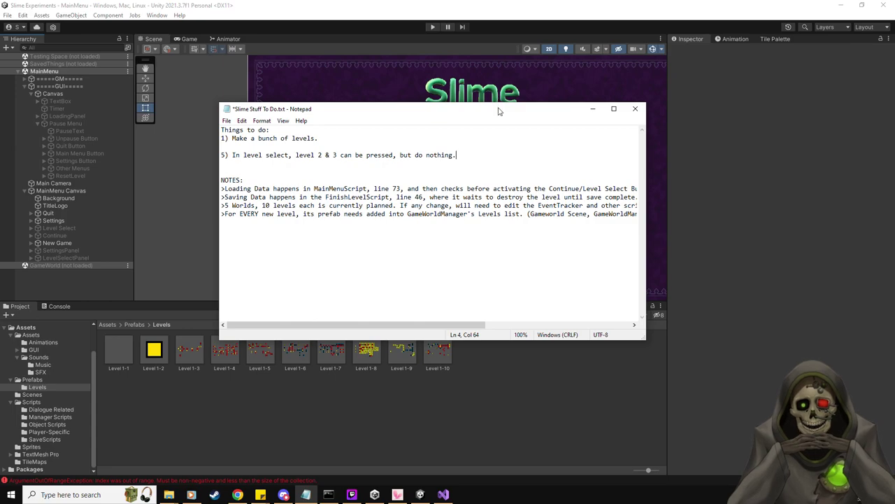
drag(500, 110, 0, 86)
click(200, 238)
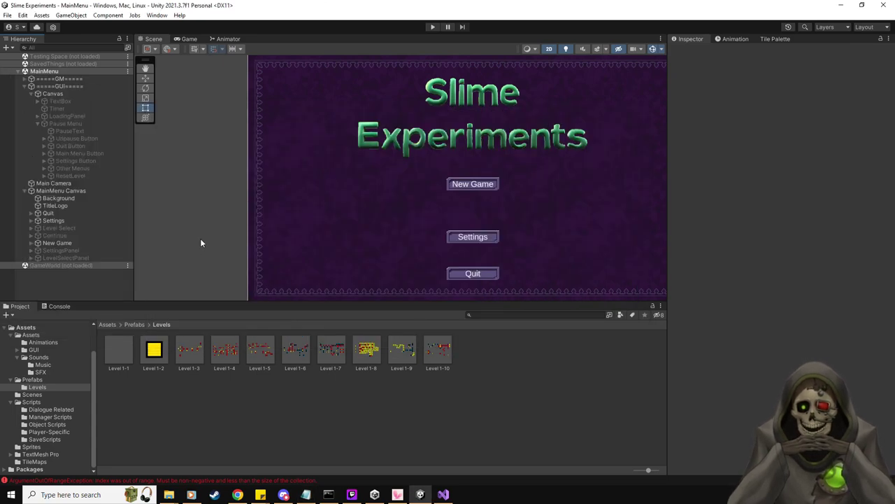
Inspect one of the ArgumentOutOfRangeException entries in the console, then clear the log.
click(63, 308)
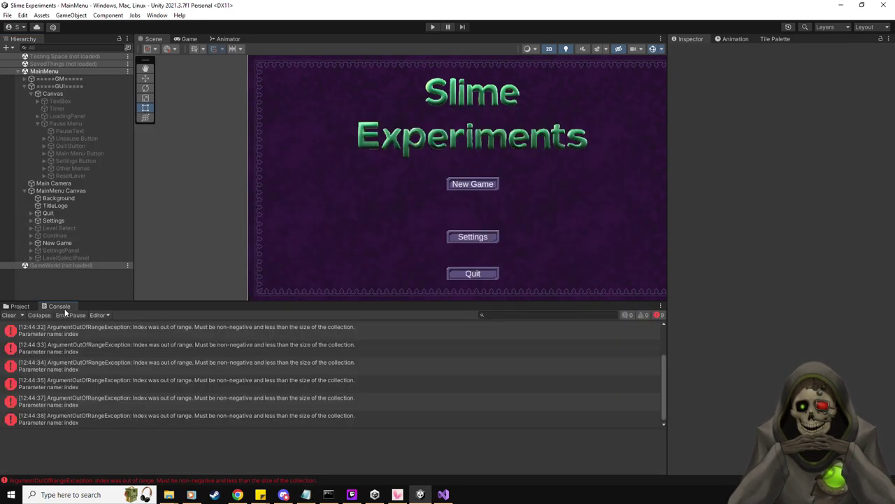
click(120, 353)
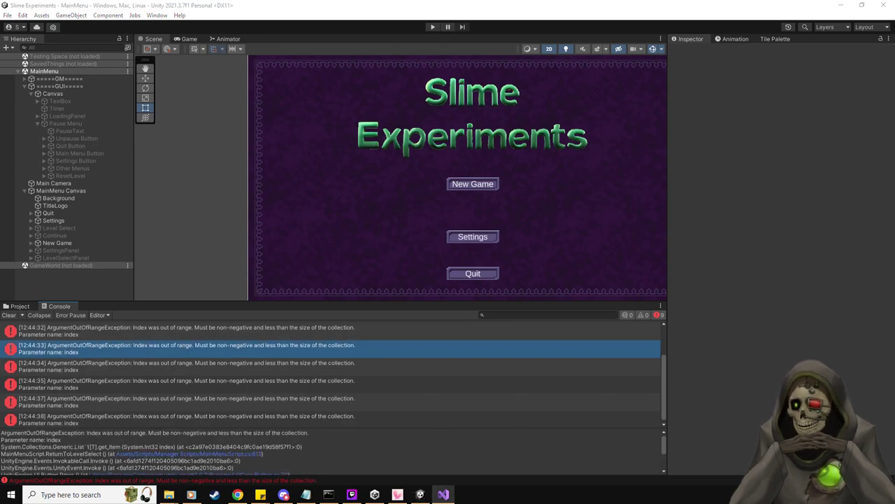
click(9, 316)
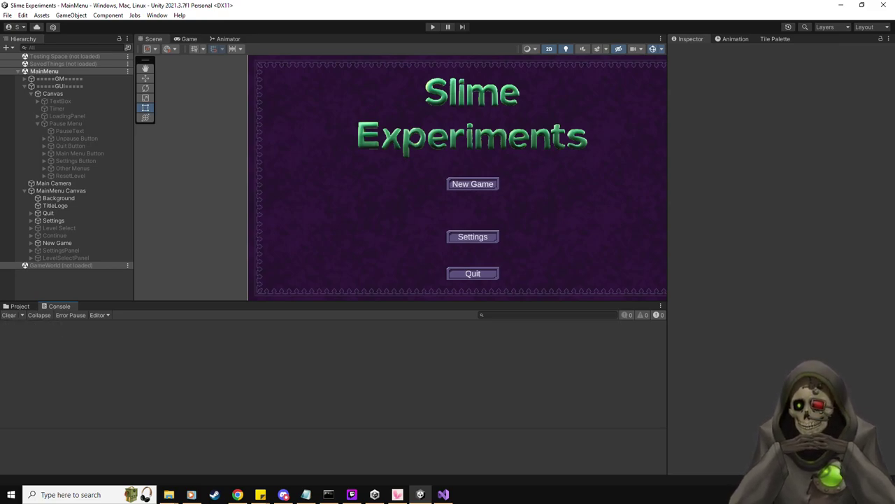
Review Slime Stuff To Do.txt in Notepad, then return to Unity.
key(alt+Tab)
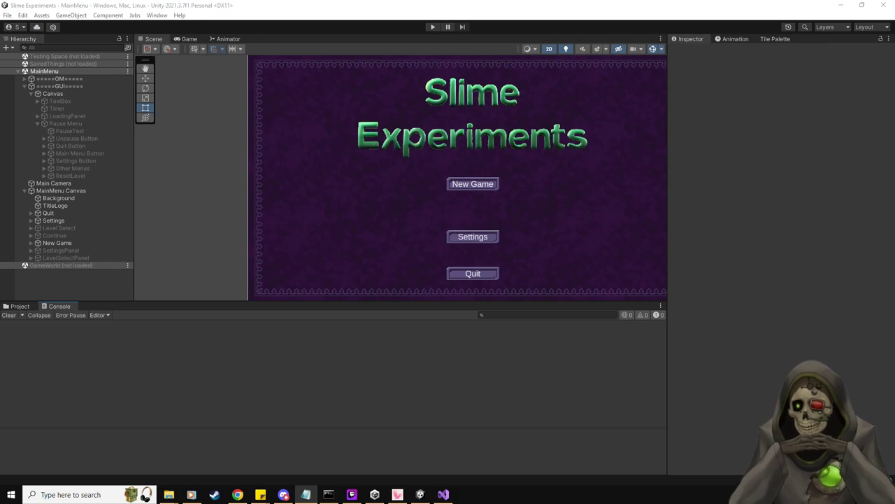
click(306, 494)
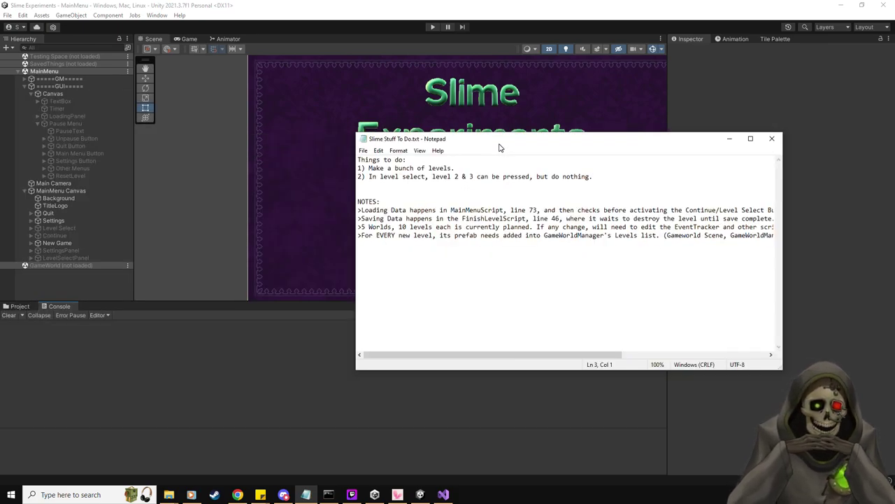
key(alt+Tab)
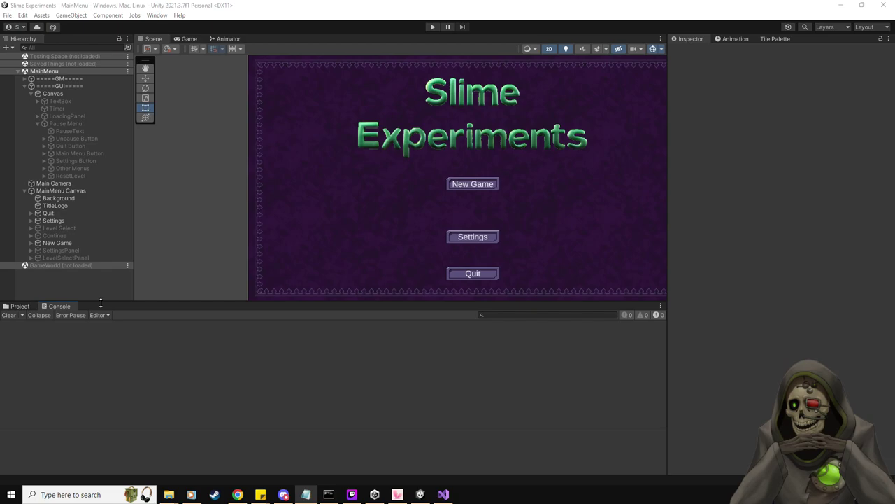
Add the Level 1-10 prefab to GameWorldManager's Levels list in the GameWorld scene, then save and unload that scene.
click(129, 266)
click(148, 270)
click(81, 273)
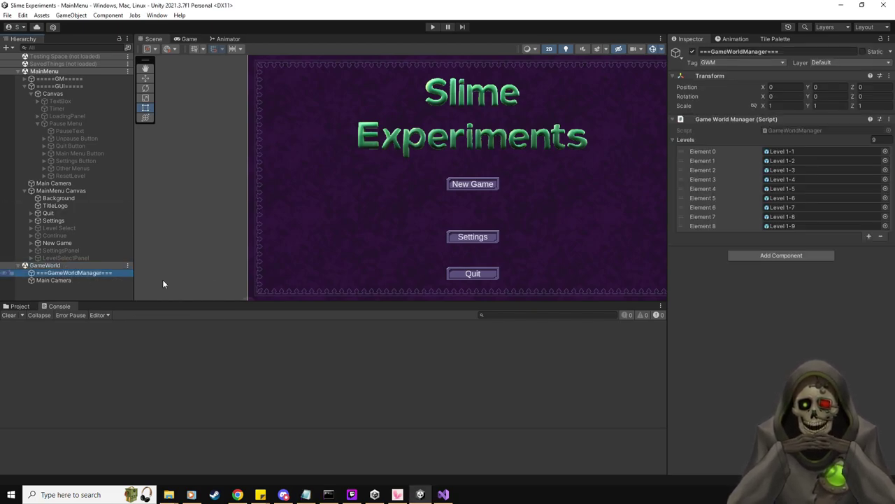
click(22, 314)
click(19, 306)
drag(435, 356, 703, 139)
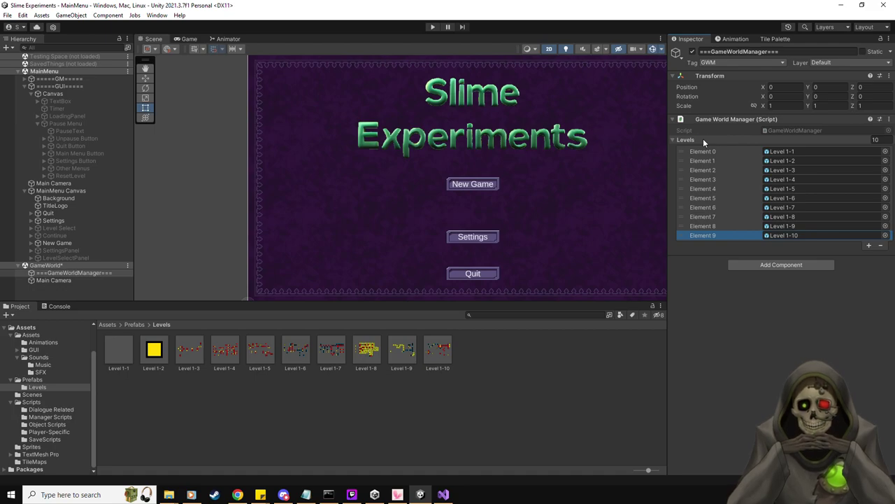
right_click(129, 265)
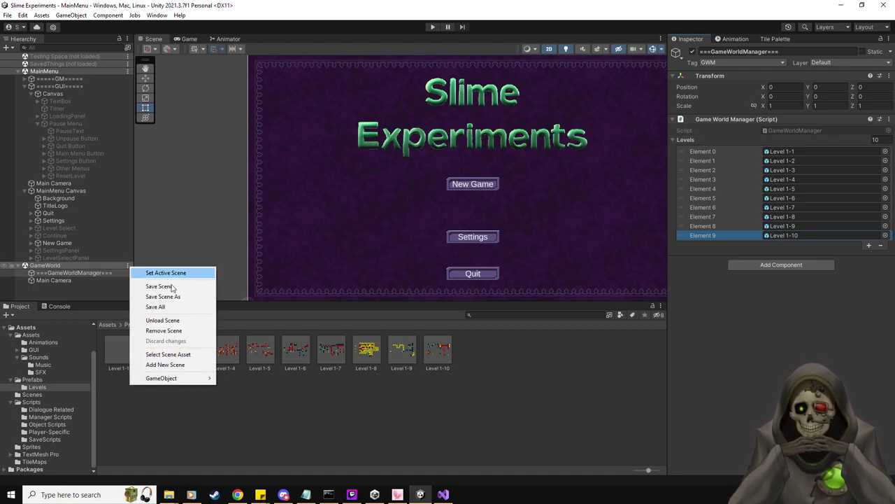
click(165, 320)
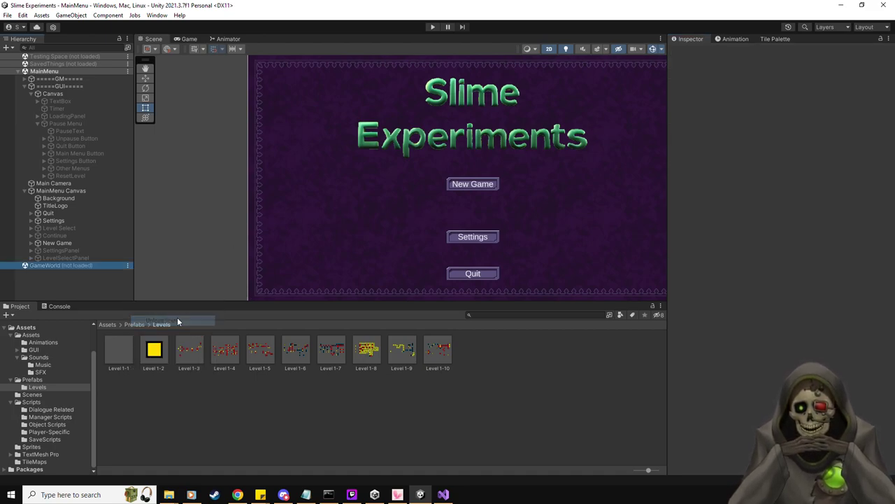
Collapse MainMenu Canvas and Canvas in the MainMenu scene's hierarchy.
click(26, 190)
click(31, 93)
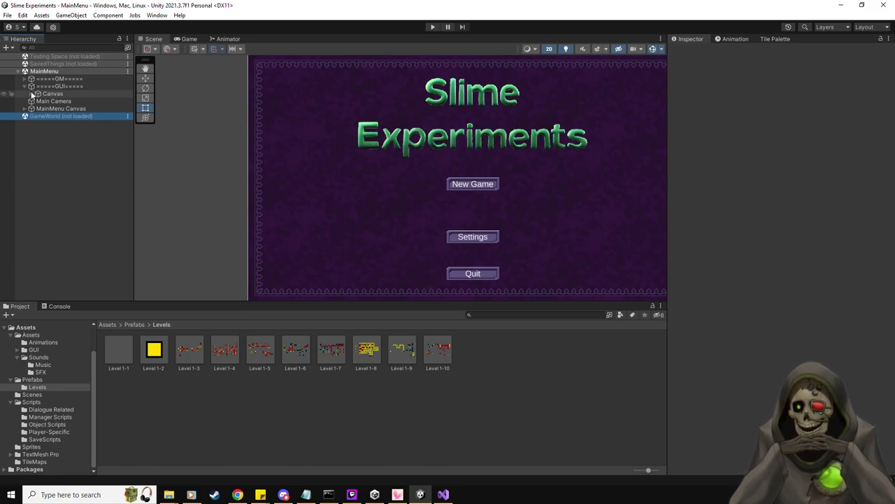
click(168, 495)
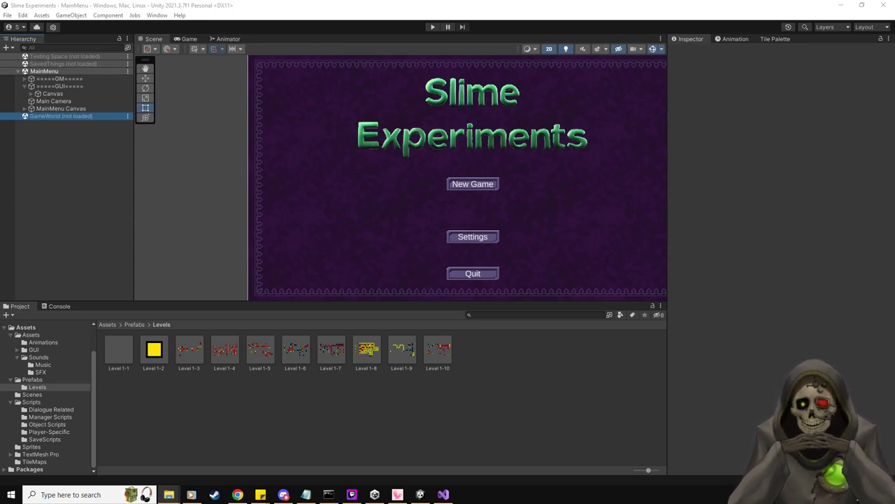
click(76, 188)
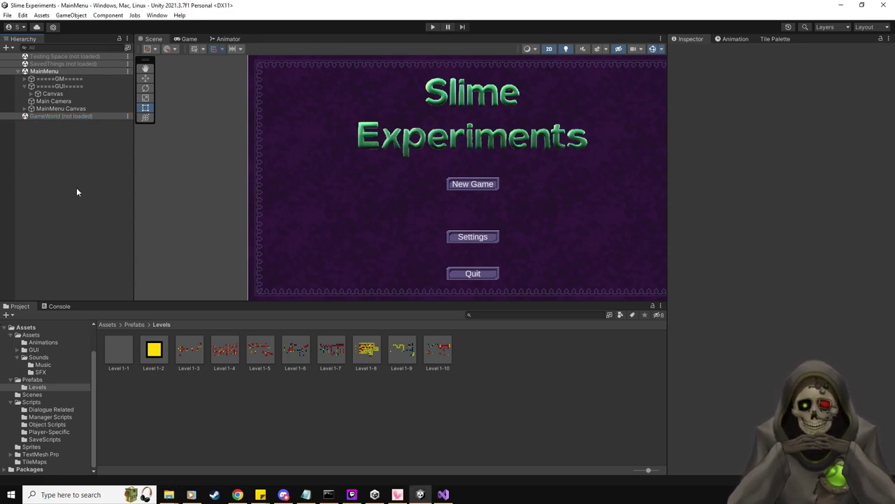
Try to build the game for Windows with the MainMenu and GameWorld scenes, then close the build settings.
click(7, 15)
click(44, 126)
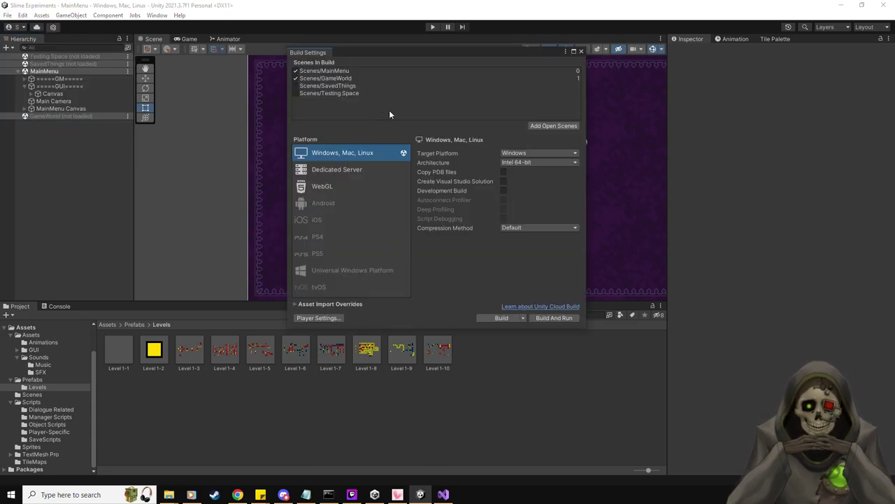
click(499, 318)
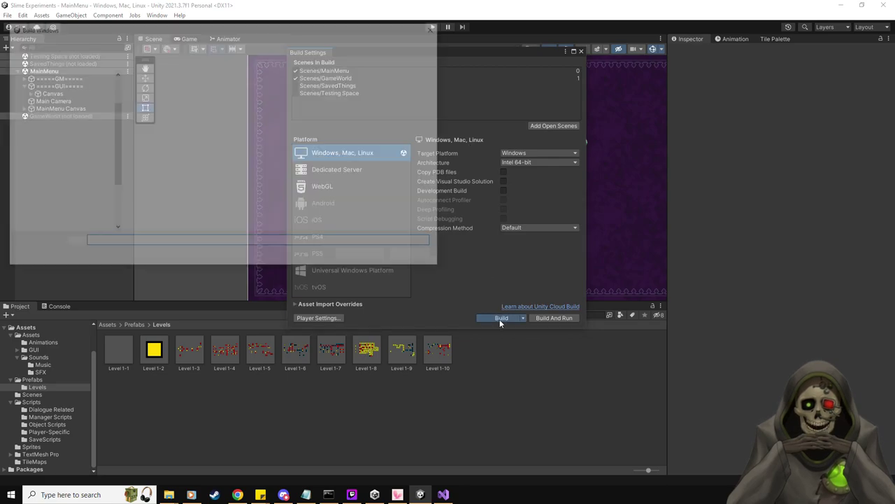
click(363, 256)
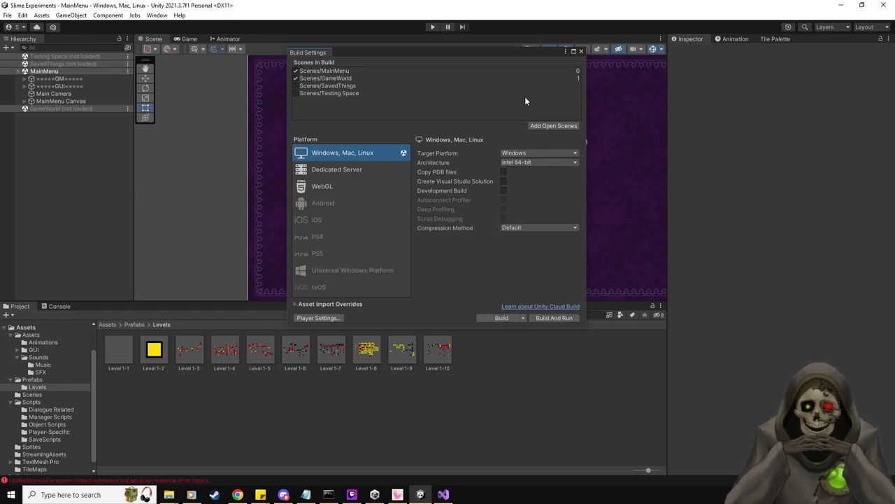
click(580, 51)
Open GameWorldManager.cs in Visual Studio from the console's PackageManager compile error and examine the using lines.
click(64, 306)
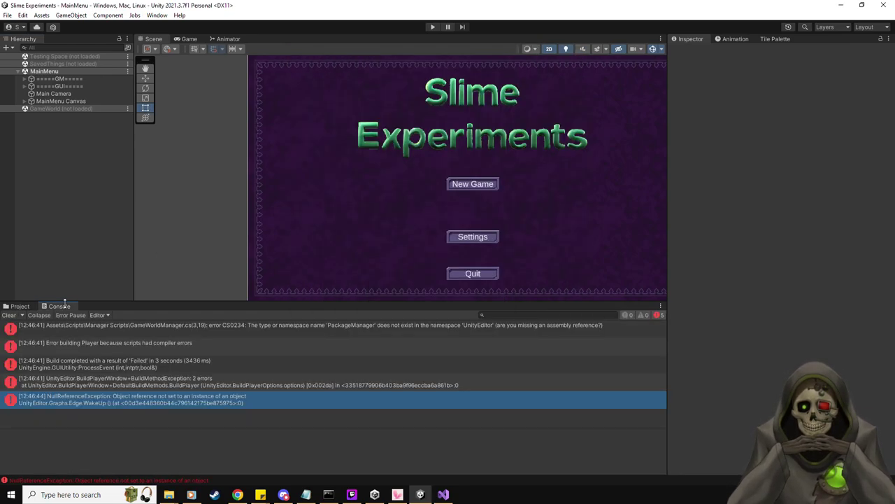
double_click(268, 324)
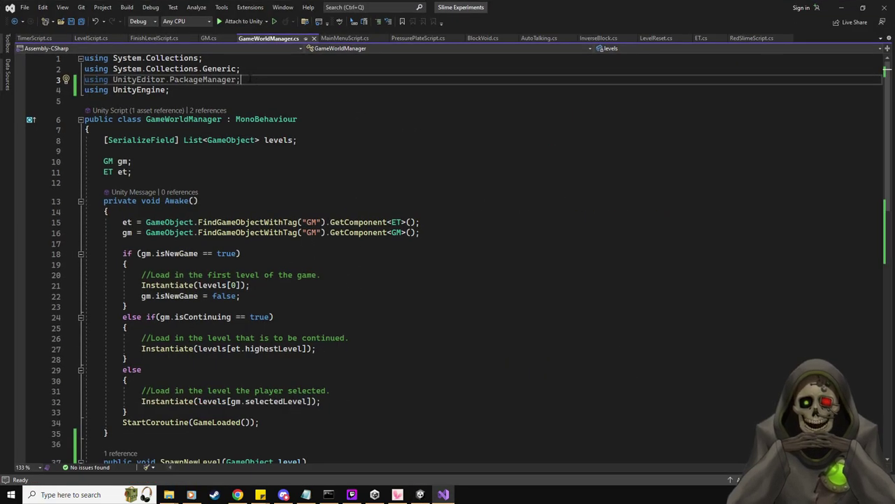
click(252, 86)
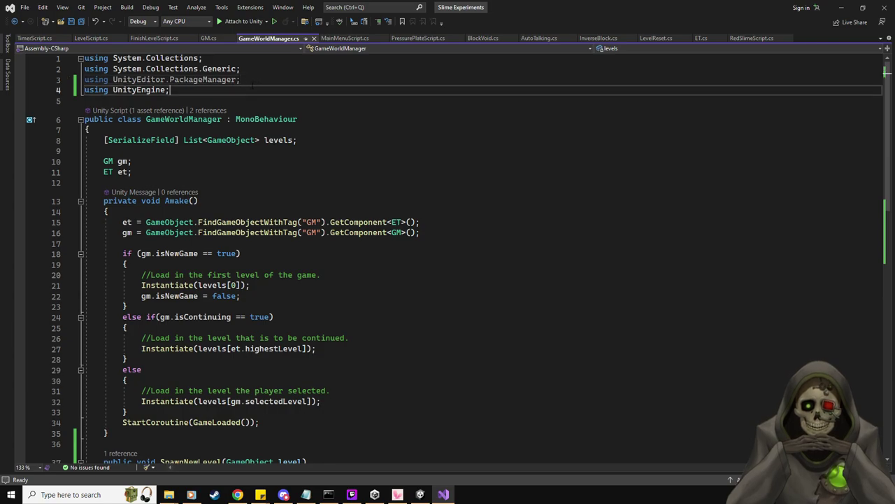
click(251, 79)
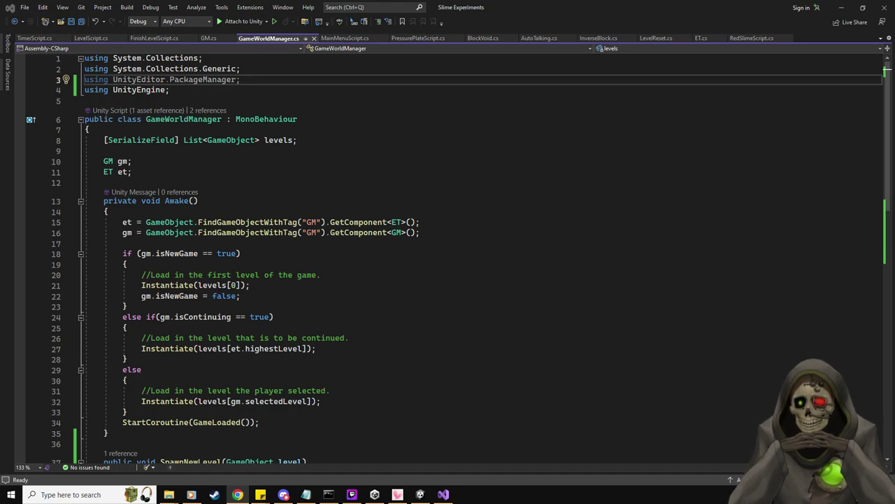
double_click(519, 16)
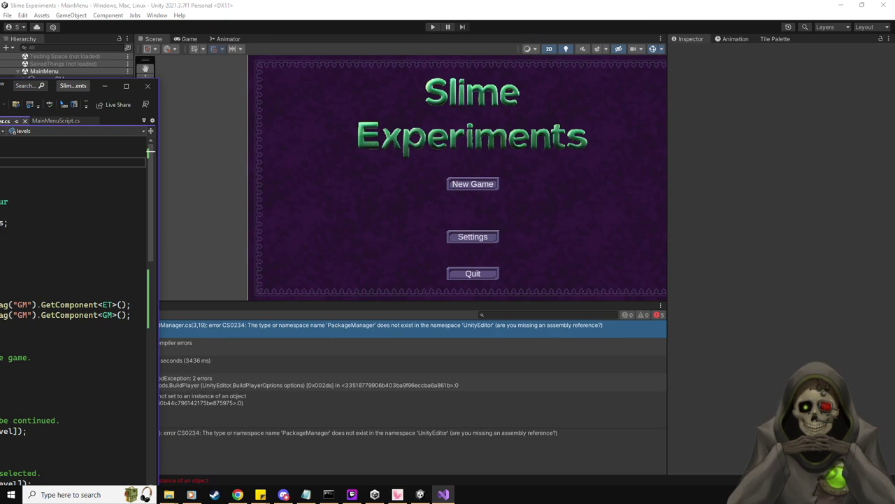
key(super+Up)
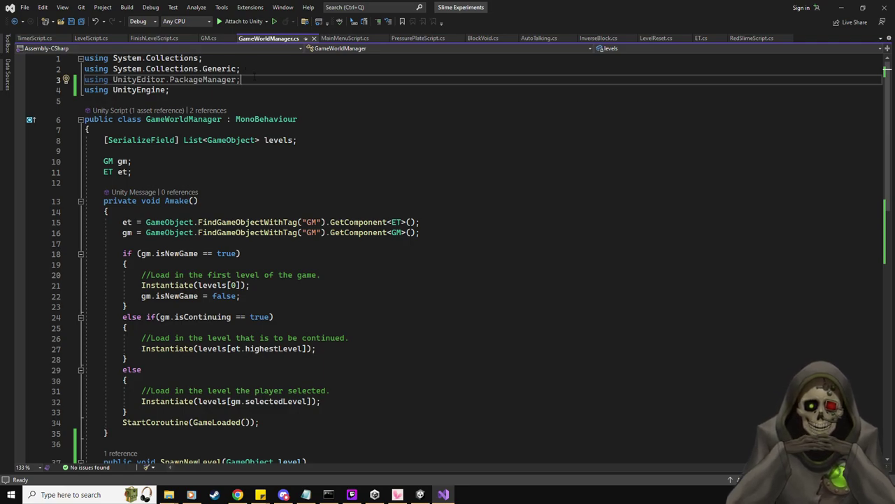
Delete the "using UnityEditor.PackageManager;" line from GameWorldManager.cs and save the script.
key(Left)
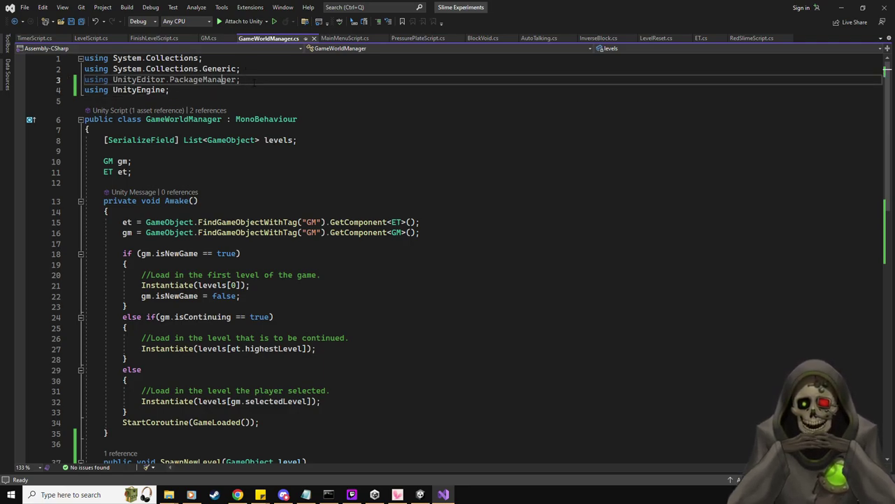
key(shift+Home)
key(BackSpace)
key(BackSpace)
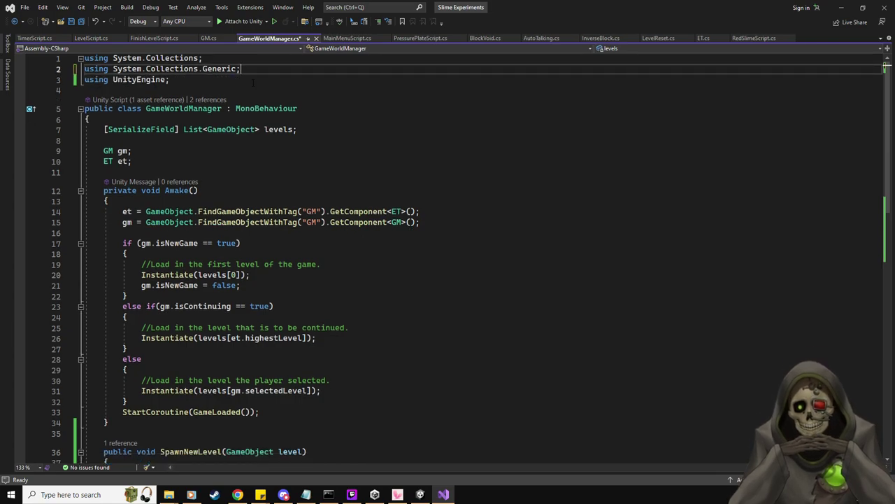
key(ctrl+s)
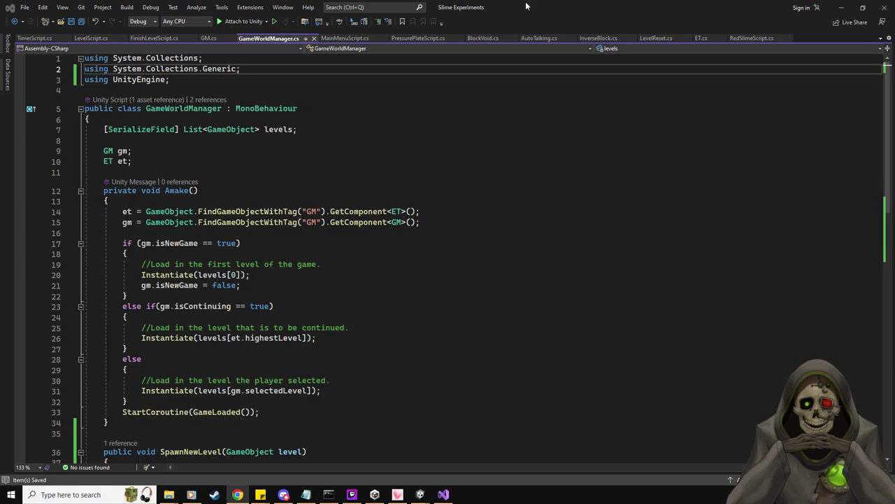
Return to Unity, build the Windows version of the game with the script fix, and close the build settings.
key(alt+Tab)
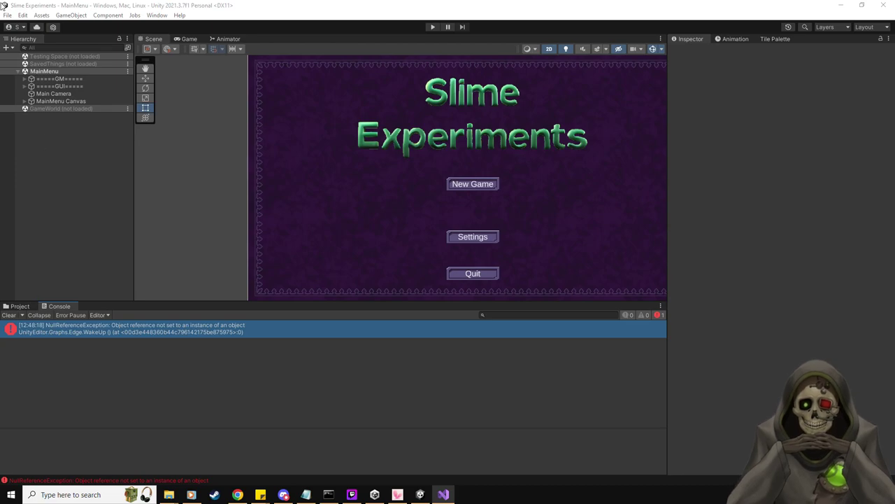
click(8, 15)
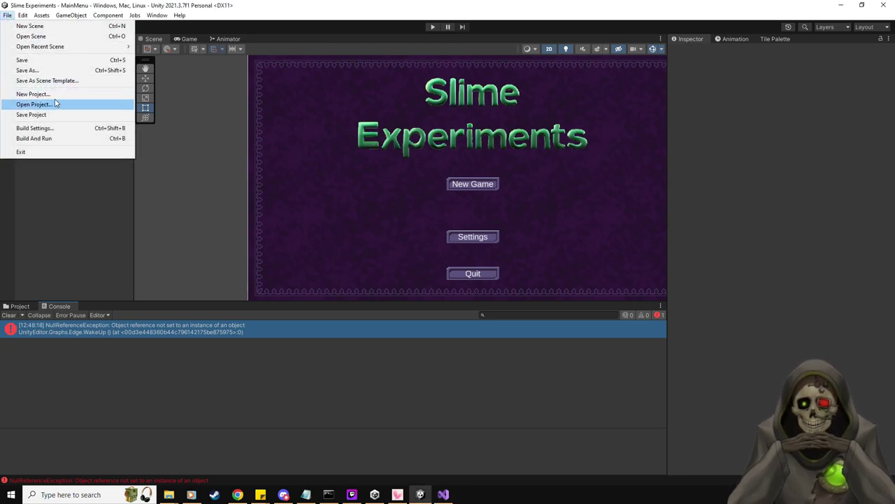
click(52, 128)
click(487, 318)
click(355, 257)
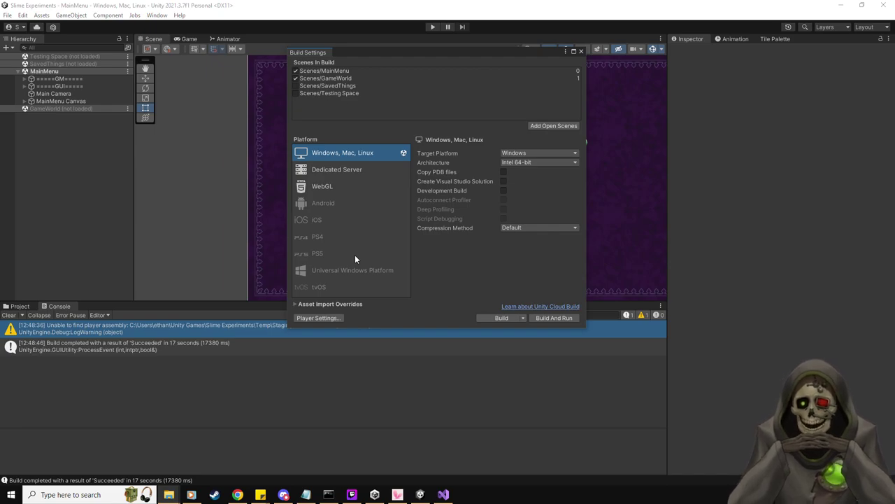
click(580, 52)
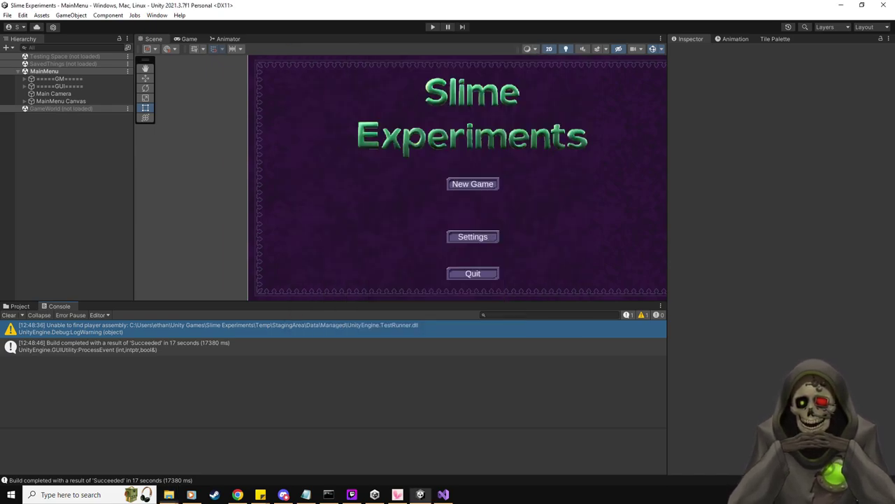
Bring up the built Slime Experiments game and open Paint through Windows search.
key(alt+Tab)
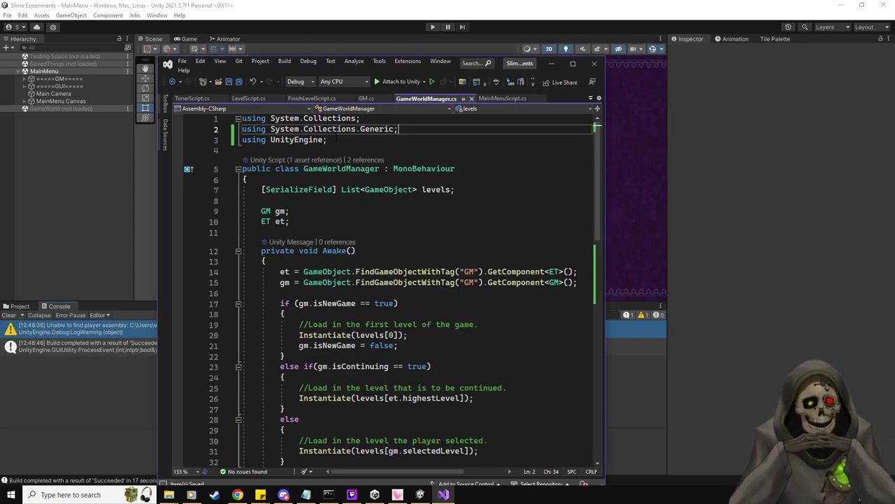
key(alt+Tab)
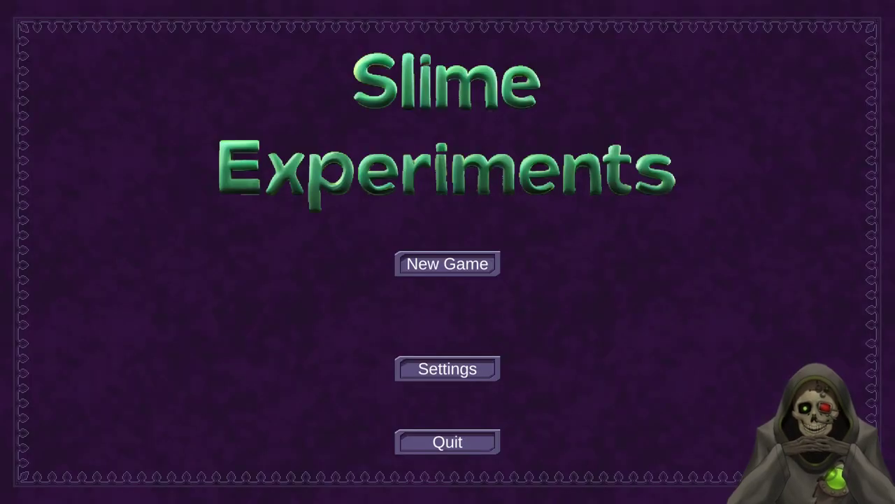
key(super)
text(paint)
key(Return)
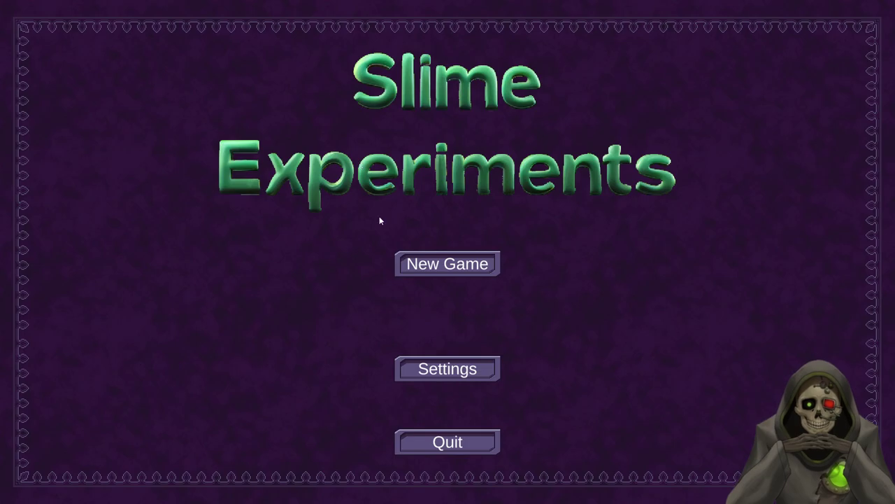
Start a new game in the built Slime Experiments and open paint.net through Windows search.
click(467, 270)
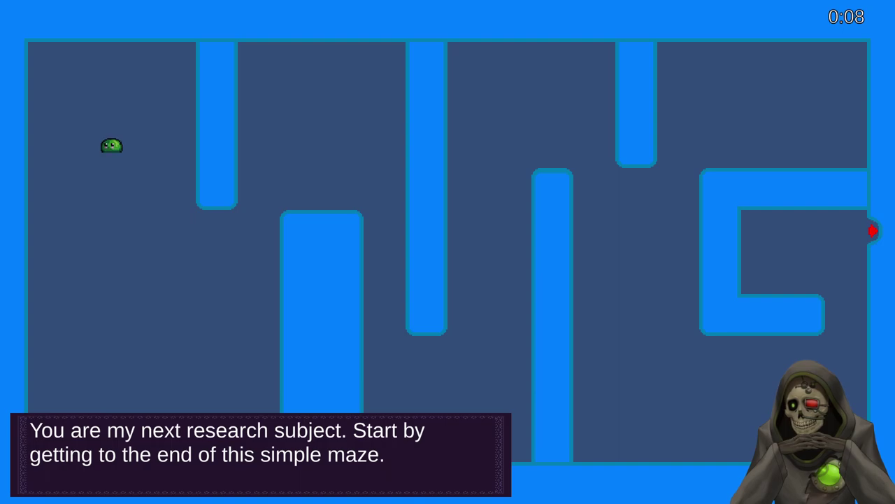
key(super)
text(paint.net)
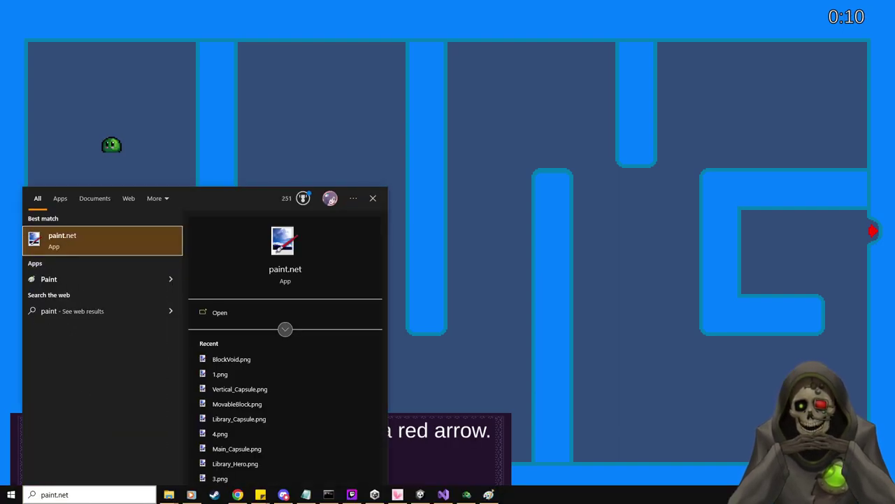
key(Return)
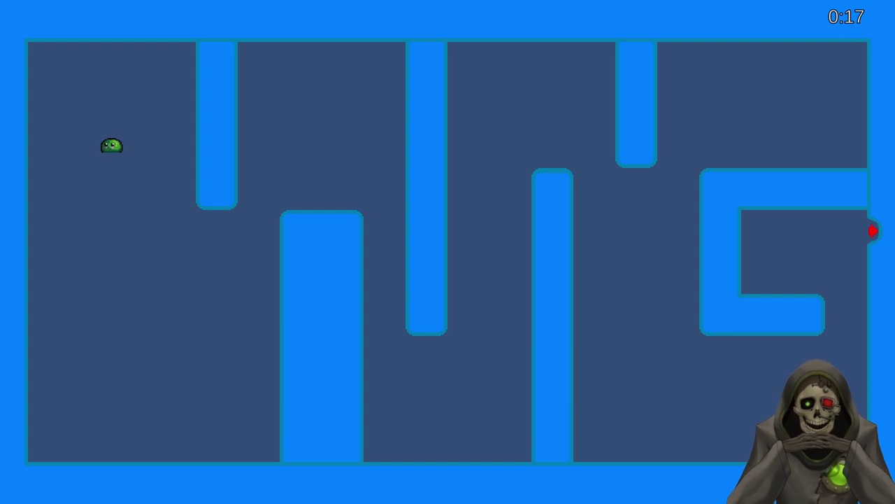
Capture a full-screen snip of the first level in the game and switch to paint.net with it.
key(super+shift+s)
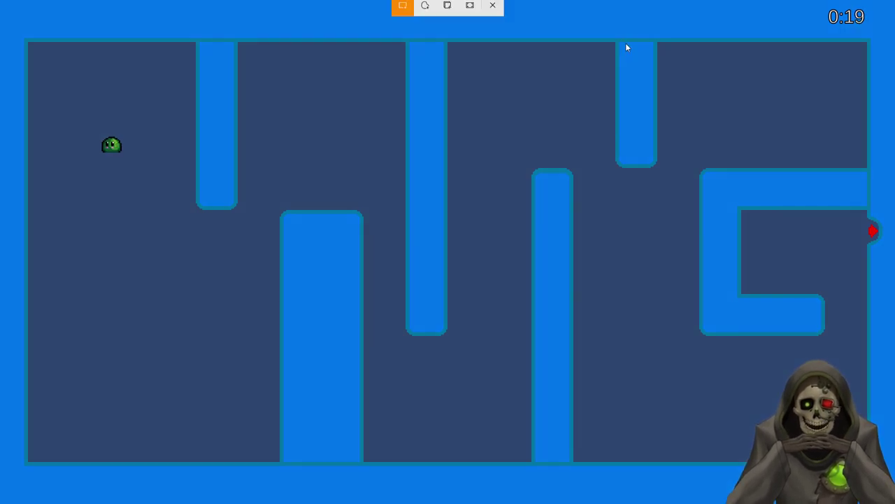
drag(2, 1, 894, 502)
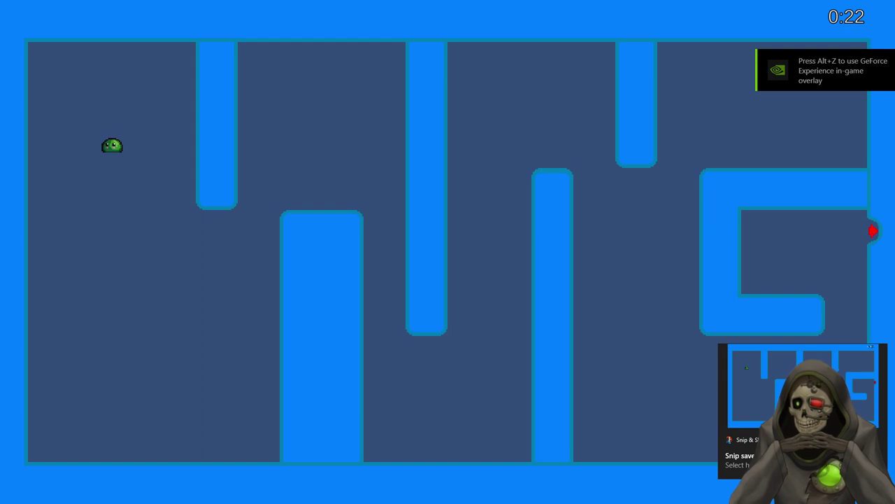
key(alt+Tab)
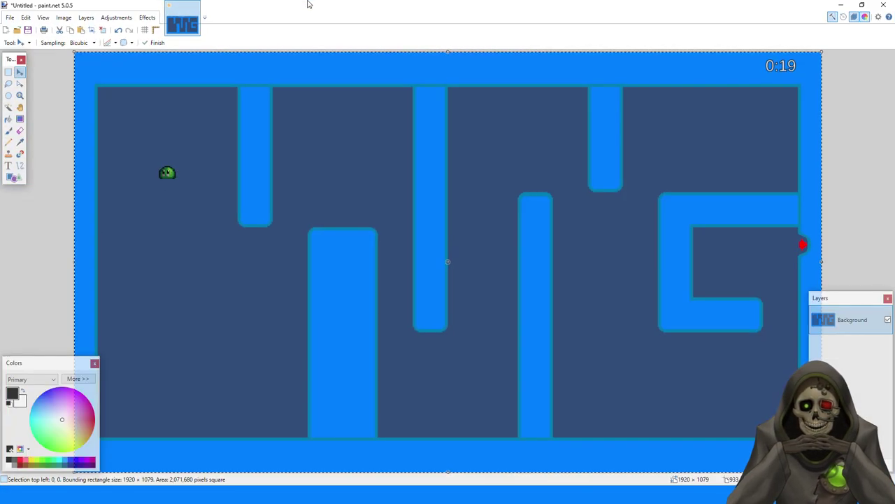
Erase rectangular areas around the slime and the timer from the first level's picture.
click(9, 71)
drag(188, 189, 145, 161)
key(Delete)
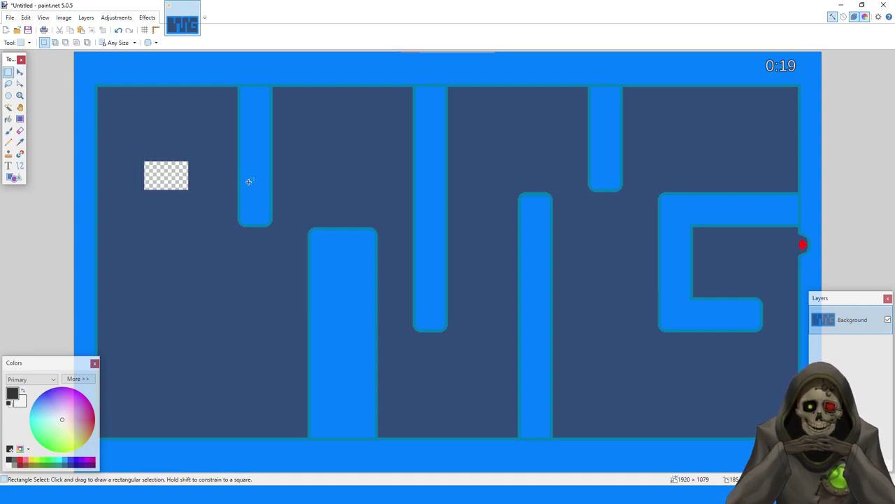
drag(760, 58, 803, 74)
key(Delete)
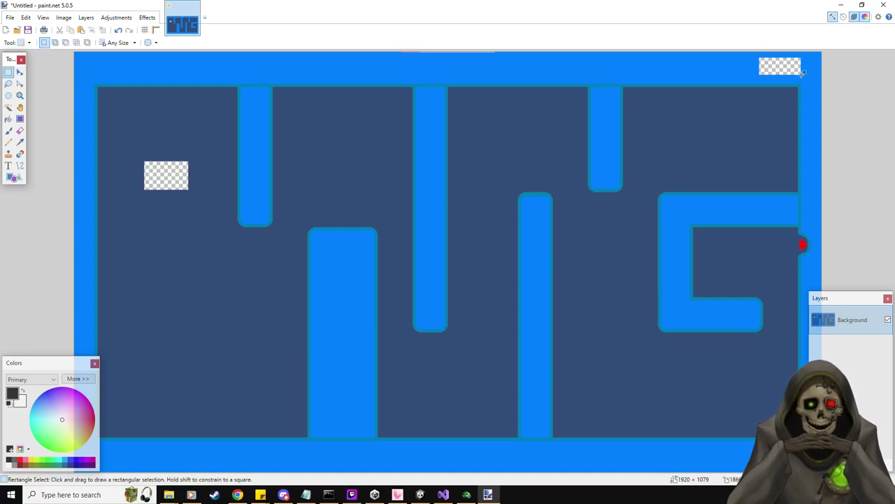
Sample the dark blue level background and fill the erased slime area with it.
click(20, 142)
click(140, 141)
click(9, 119)
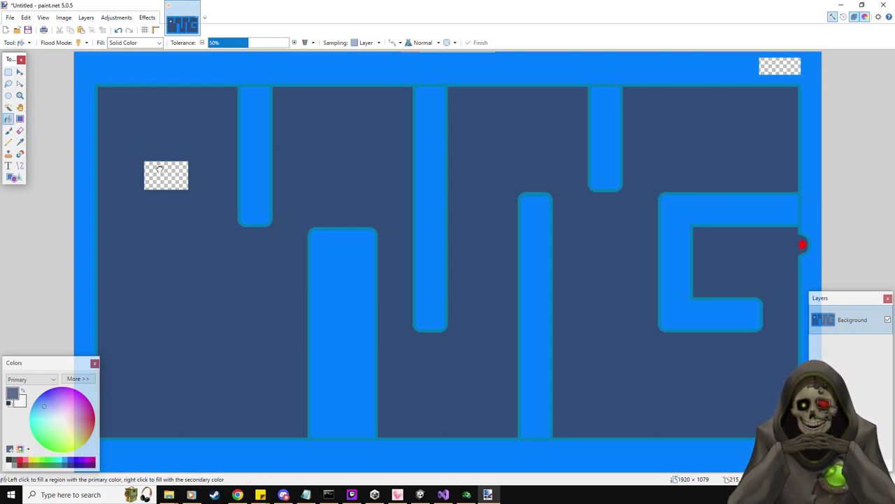
click(160, 170)
key(Return)
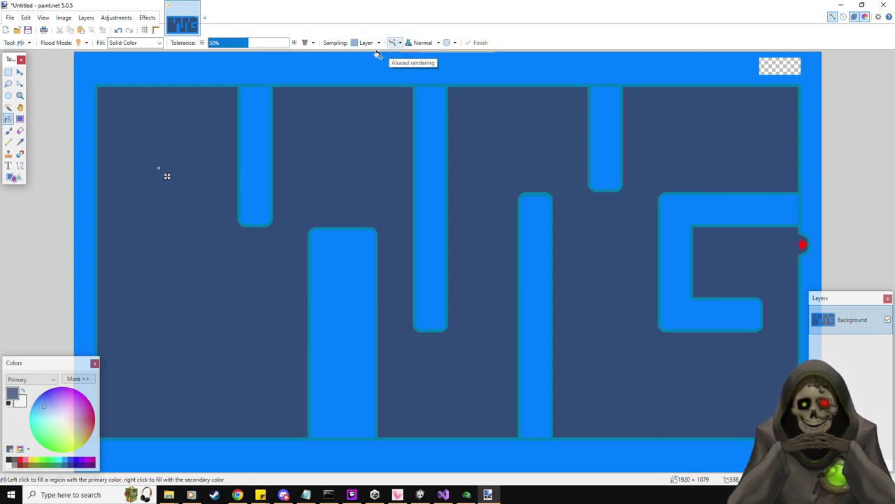
Sample the bright blue wall colour and fill the erased timer area with it.
click(20, 142)
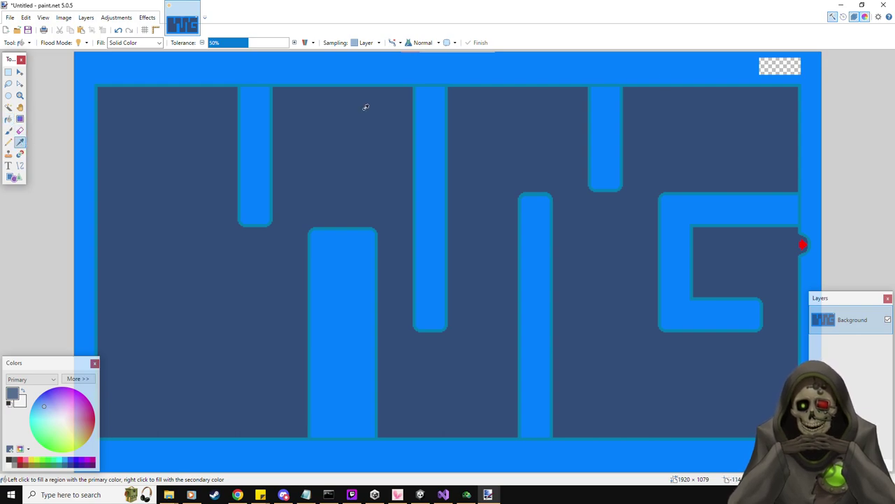
click(709, 63)
click(8, 119)
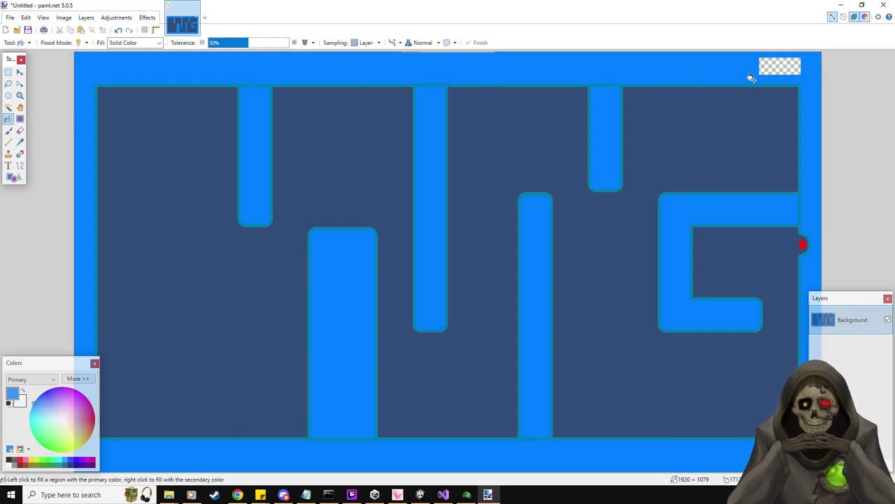
click(775, 65)
key(Return)
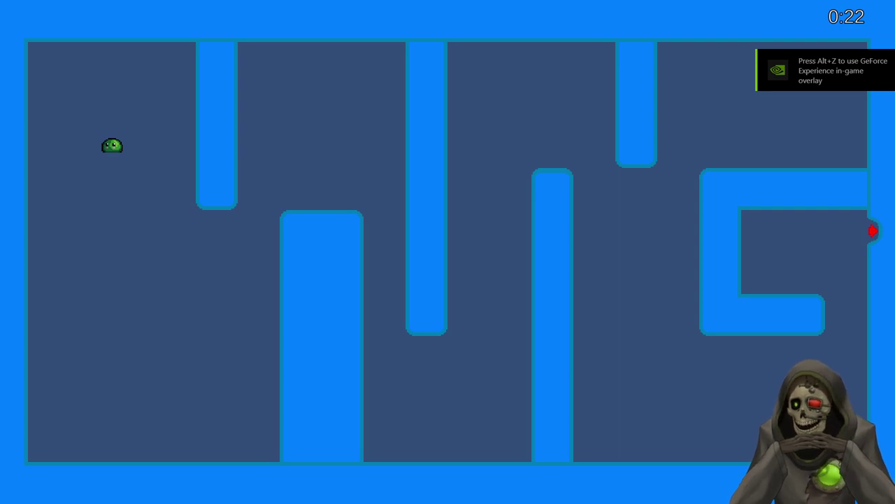
Return to paint.net, check the Level Pictures folder through Save As, and cancel the dialog.
key(alt+Tab)
click(10, 17)
click(43, 87)
drag(170, 84, 109, 82)
click(420, 236)
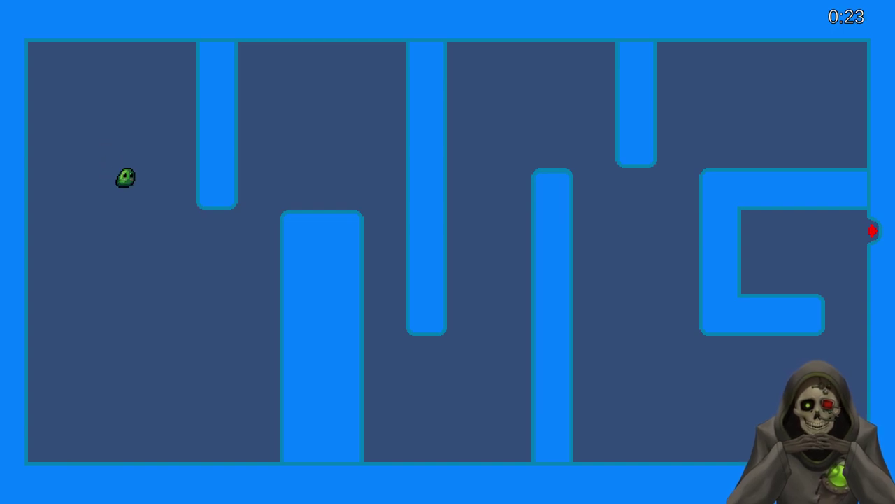
Steer the slime around the walls of the first level and into the red exit.
key(Right)
key(Down)
key(Up)
key(Down)
key(Right)
key(Right)
key(Up)
key(Right)
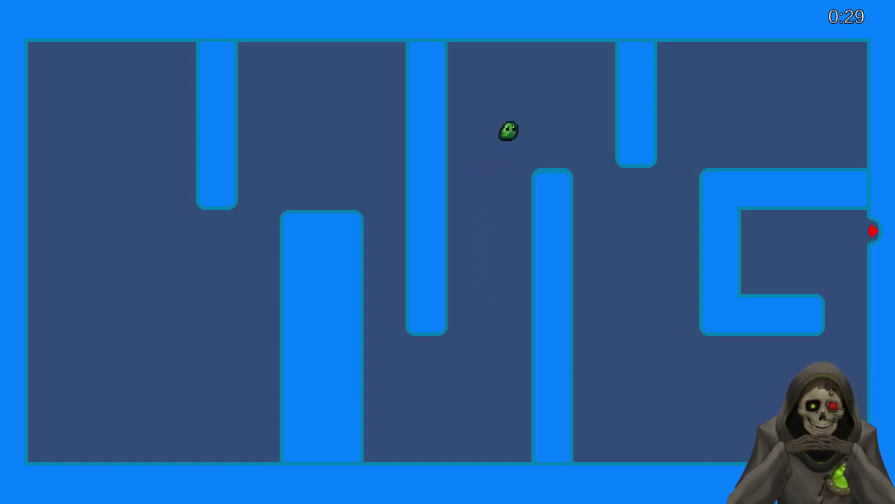
key(Down)
key(Right)
key(Up)
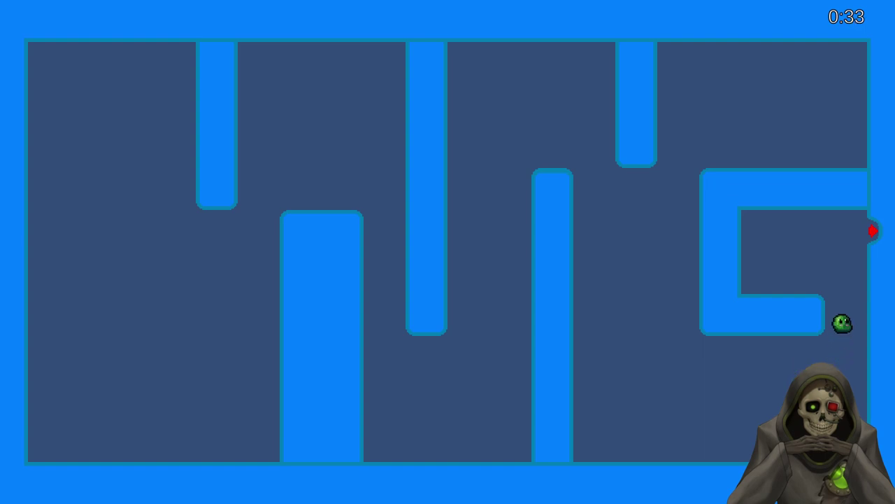
key(Right)
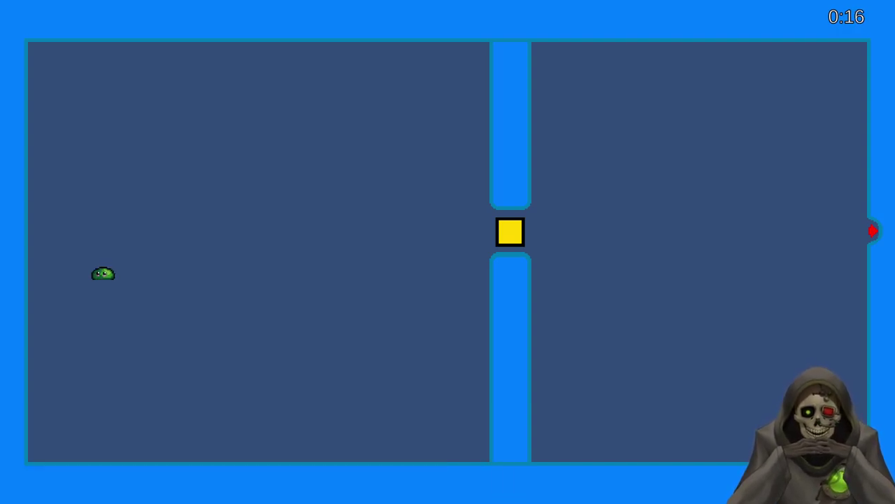
Capture a full-screen snip of the second level and paste it over the picture in paint.net.
key(super+shift+s)
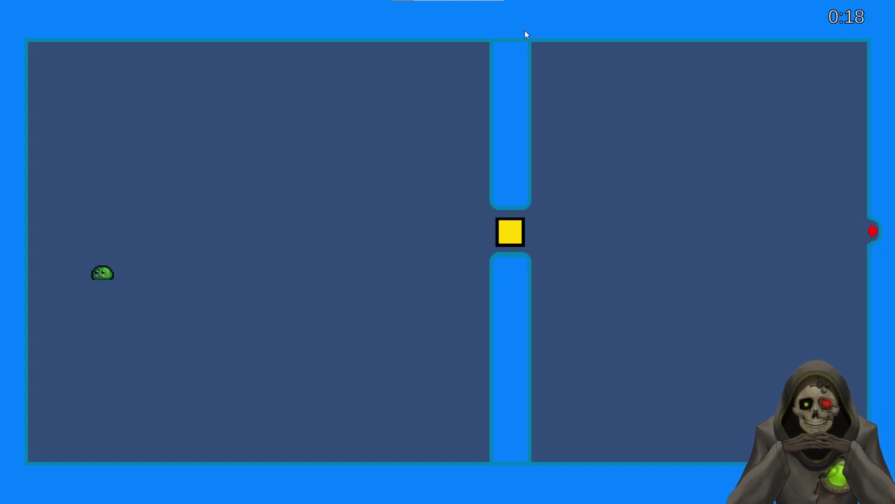
drag(0, 0, 457, 340)
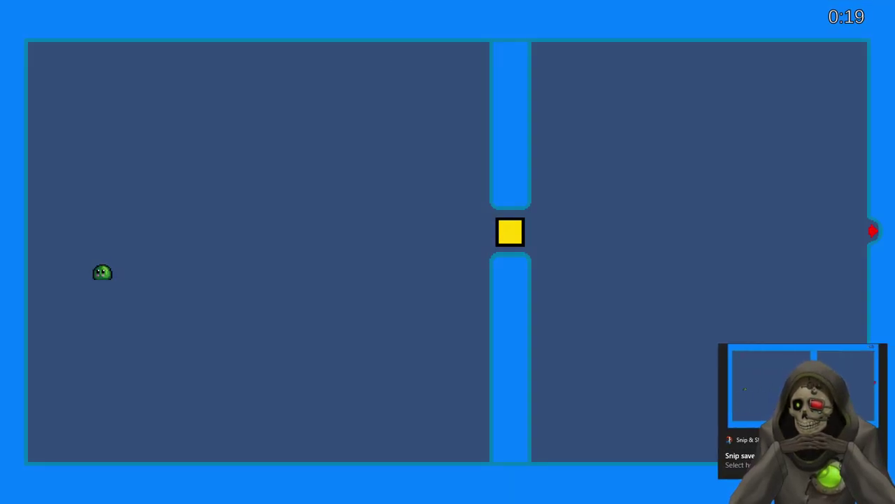
key(alt+Tab)
key(ctrl+v)
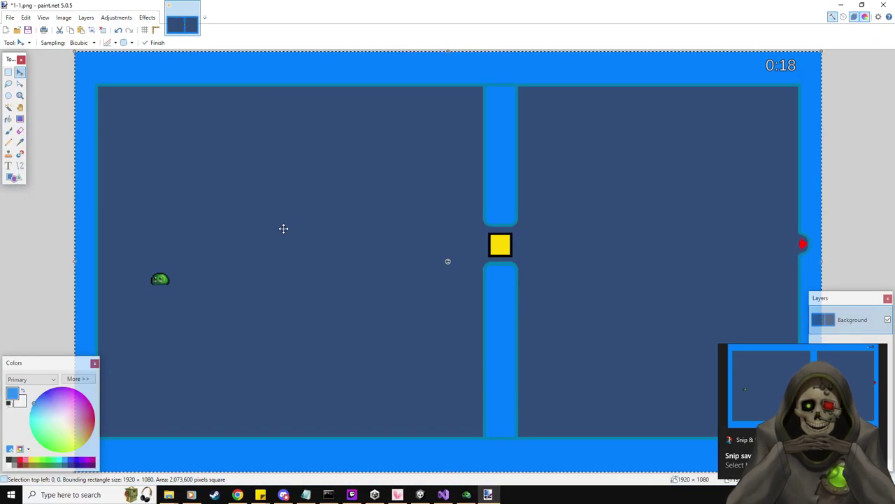
Erase rectangular areas around the slime and the timer from the second level's picture.
click(9, 72)
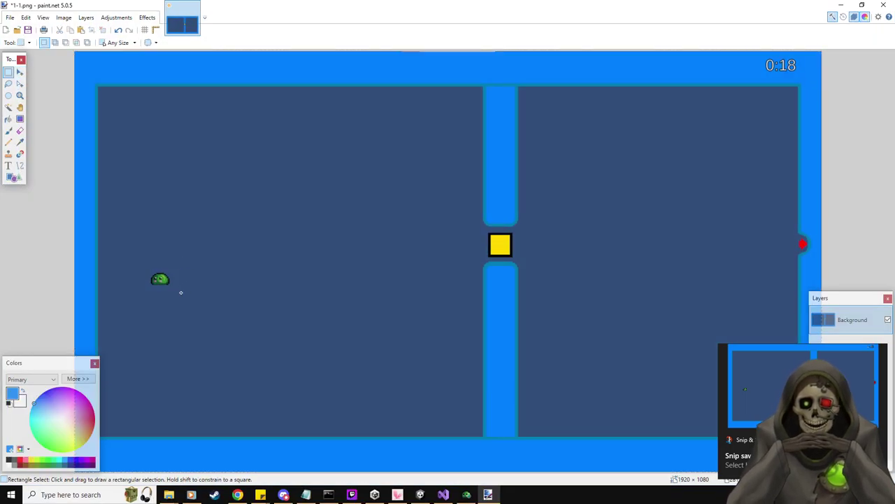
drag(185, 292, 132, 261)
key(Delete)
drag(800, 72, 761, 54)
key(Delete)
Fill the erased slime area with the sampled dark blue background as primary colour.
click(20, 142)
click(198, 150)
click(8, 118)
click(169, 276)
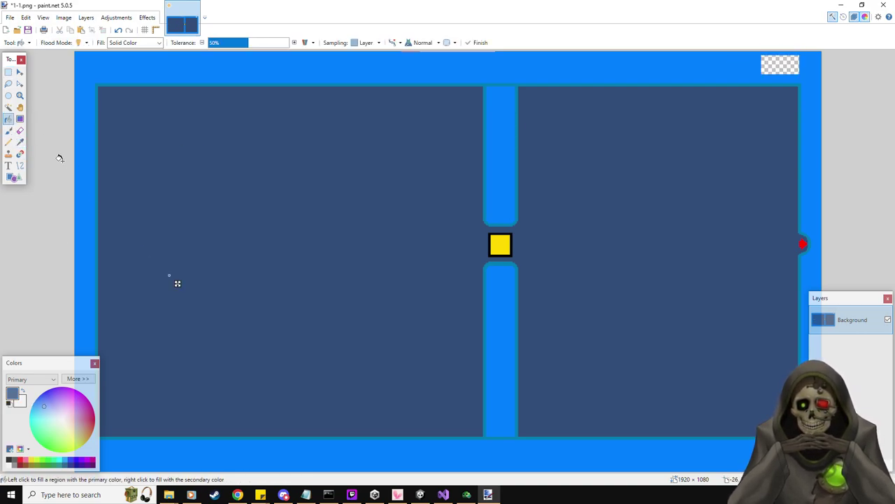
Sample the bright blue wall as secondary colour and fill the erased timer area with it.
key(k)
right_click(735, 59)
click(8, 118)
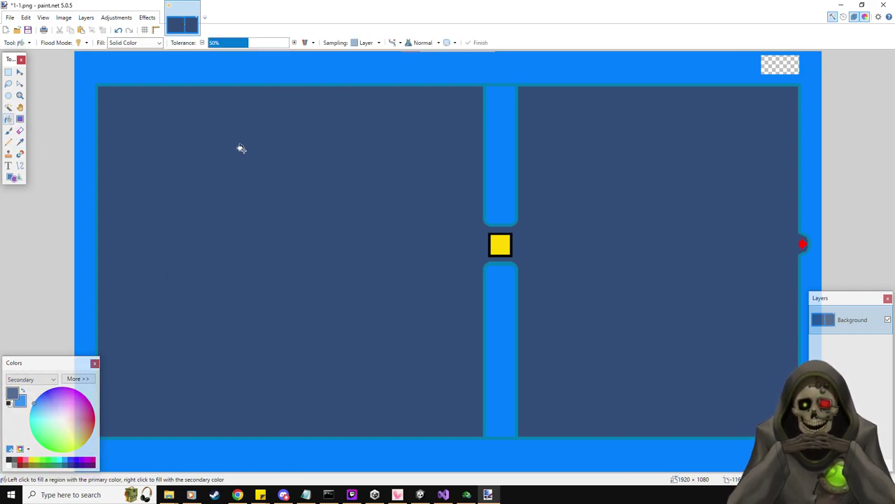
right_click(774, 65)
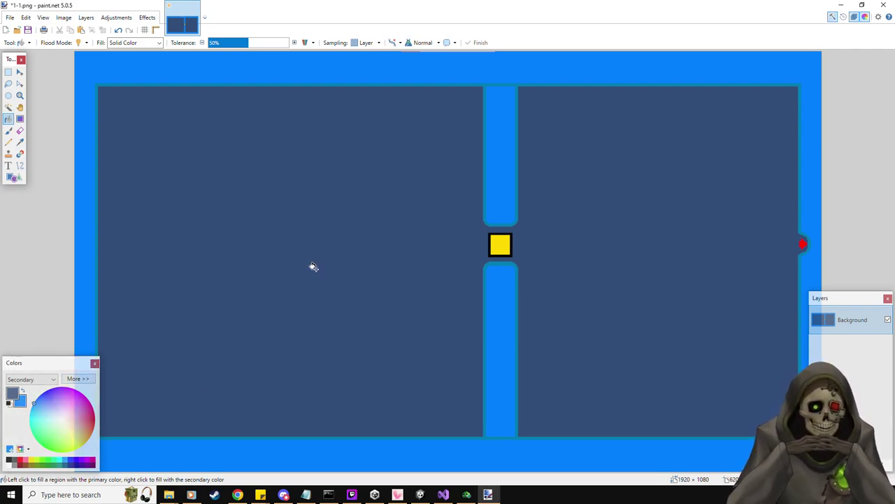
Save the second level's picture as 1-2 in PNG format in the Level Pictures folder.
click(10, 18)
click(42, 89)
text(1-2)
double_click(109, 81)
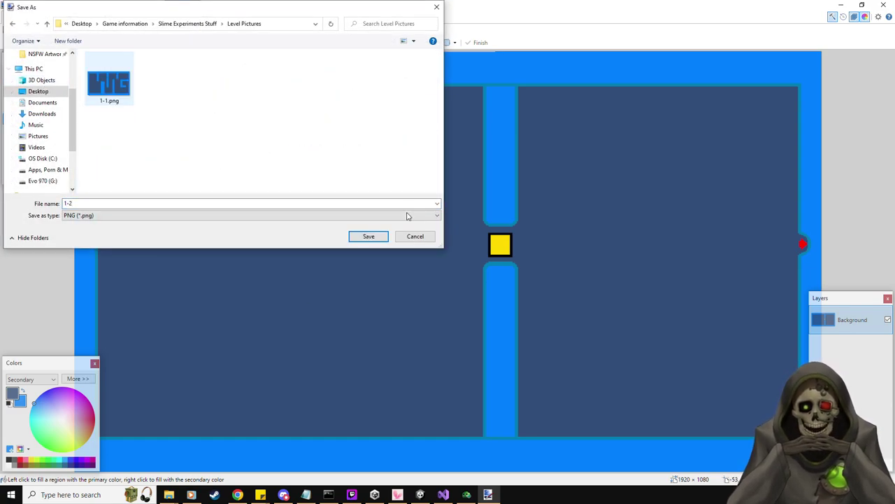
click(369, 236)
click(370, 320)
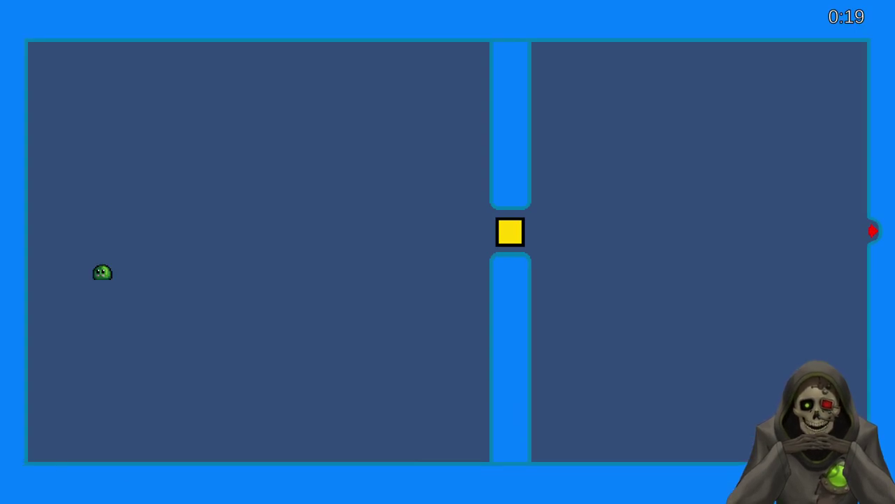
Push the yellow block out of the gap and steer the slime to the second level's exit.
key(Right)
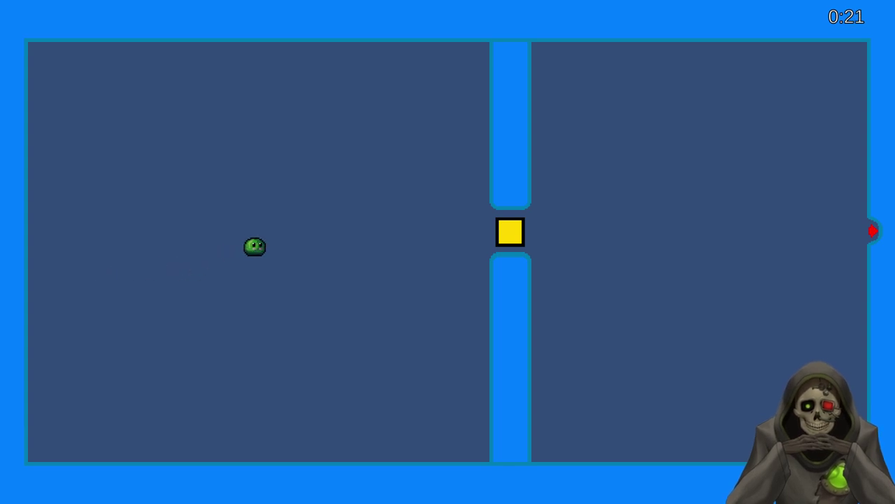
key(Right)
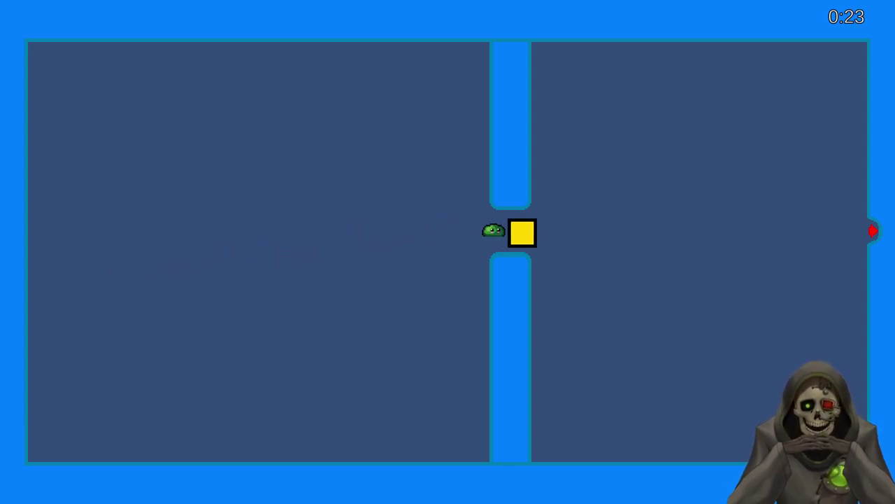
key(Right)
key(Up)
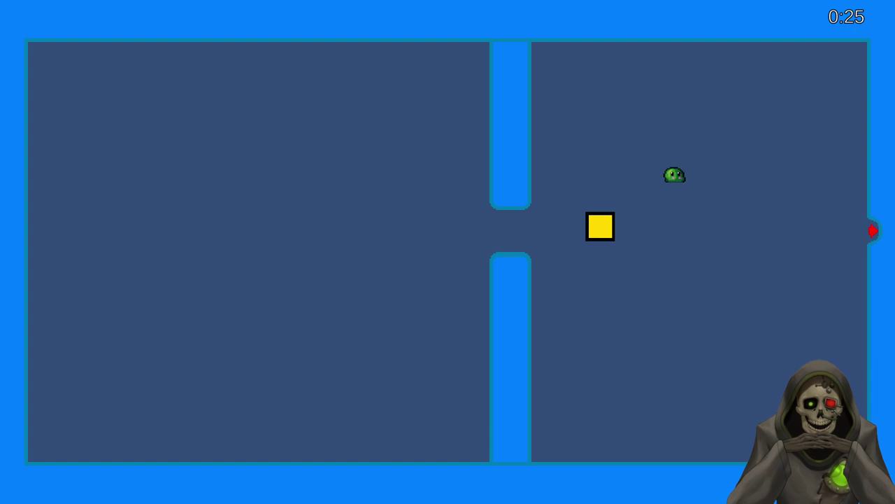
key(Right)
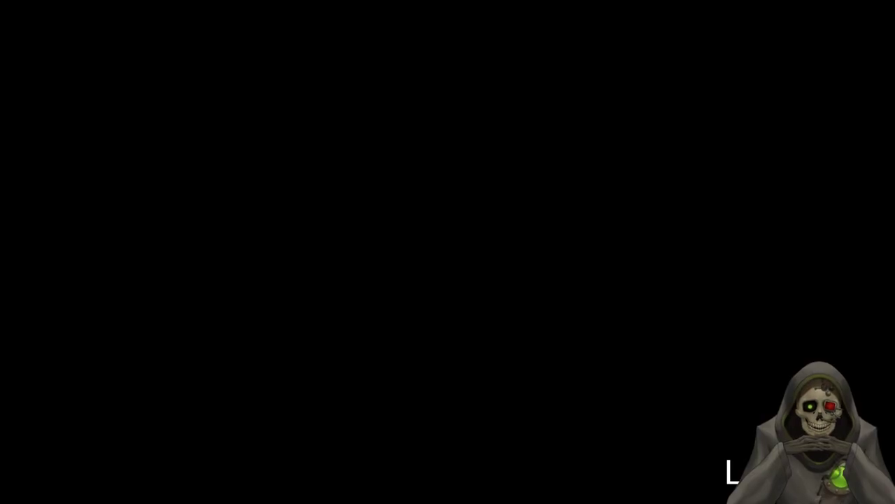
Steer the slime through the third level's yellow and red blocks toward the far corridor.
key(Right)
key(Up)
key(Right)
key(Up)
key(Right)
key(Down)
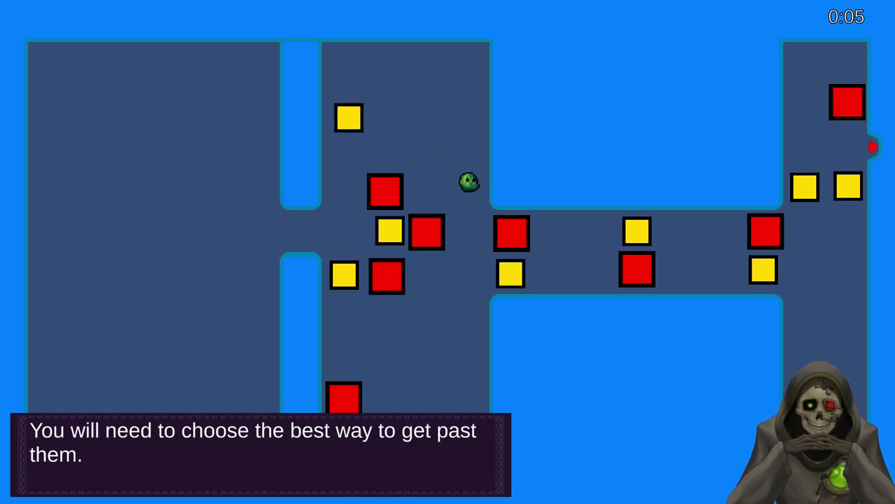
key(Right)
key(Up)
key(Right)
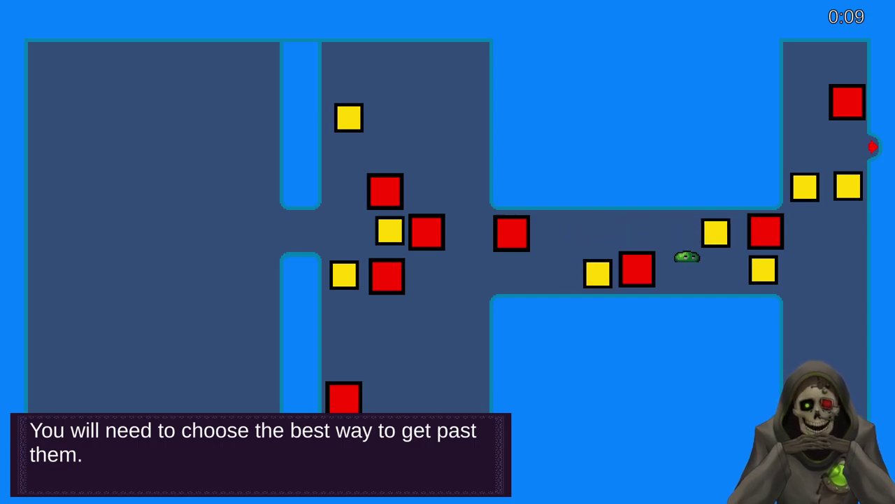
key(Down)
key(Right)
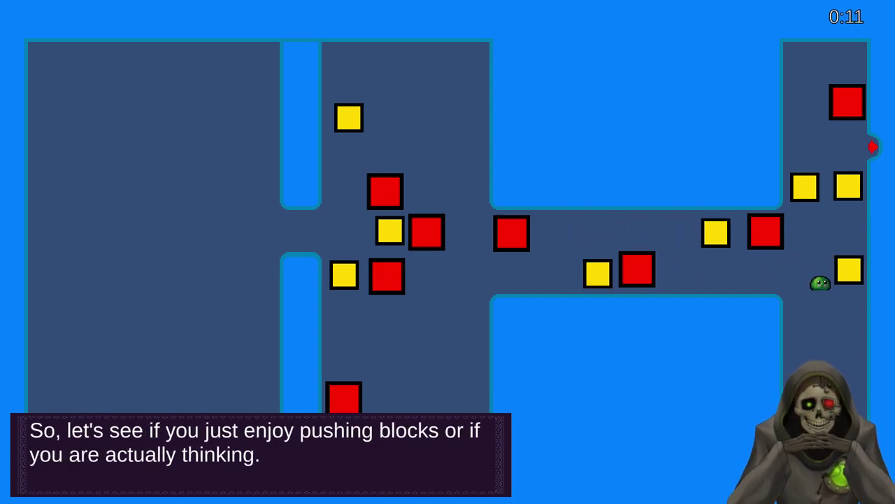
Reset the third level from the pause screen and dismiss the dialogue text.
key(Escape)
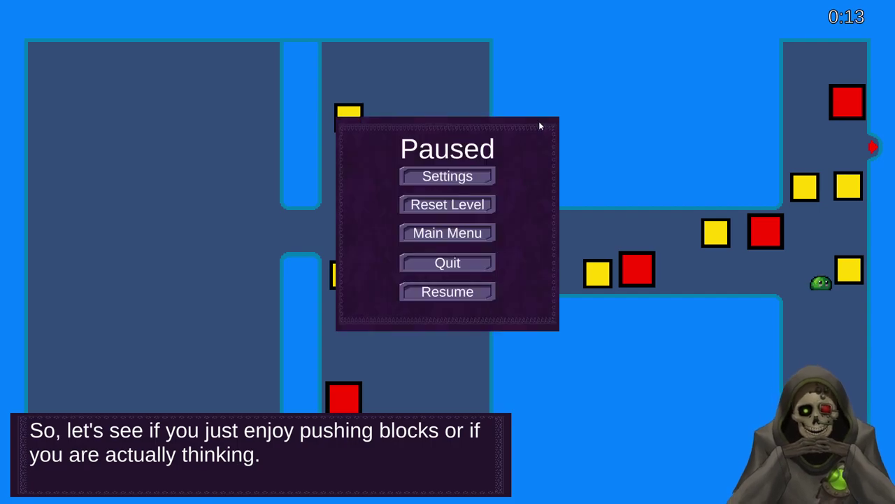
click(448, 203)
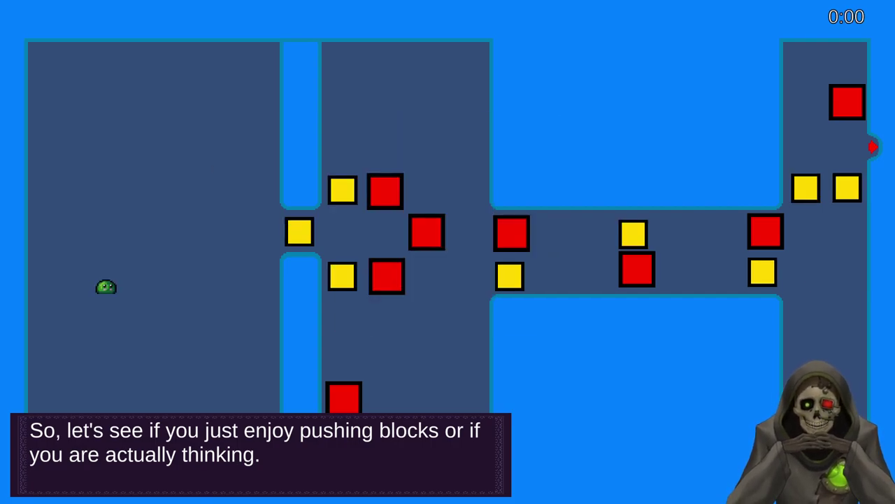
key(Return)
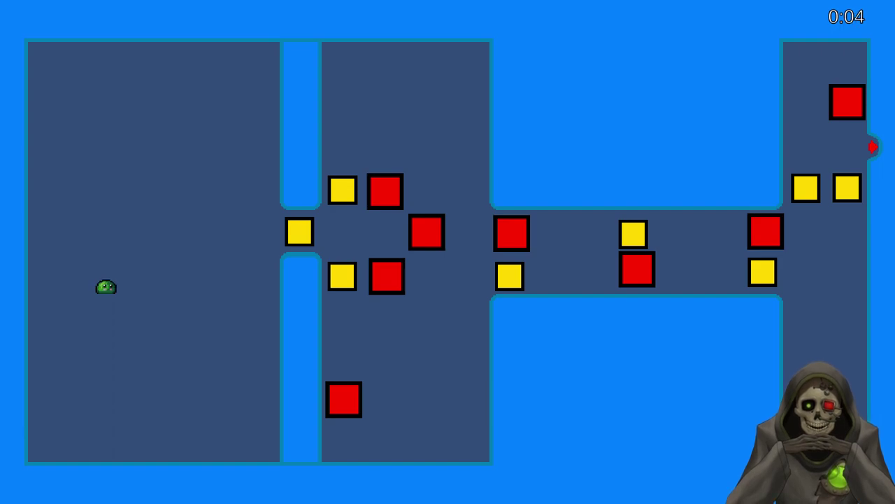
Capture a full-screen snip of the reset third level and paste it into paint.net.
key(super+shift+s)
drag(0, 0, 894, 503)
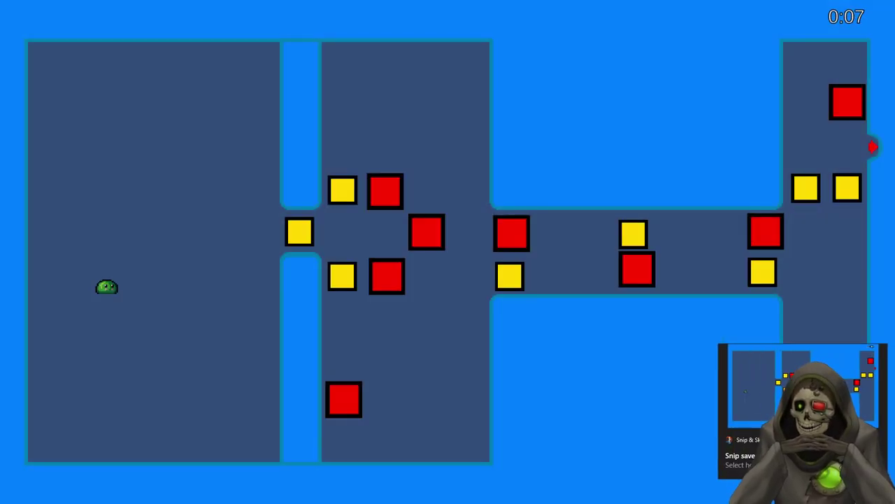
key(alt+Tab)
key(ctrl+v)
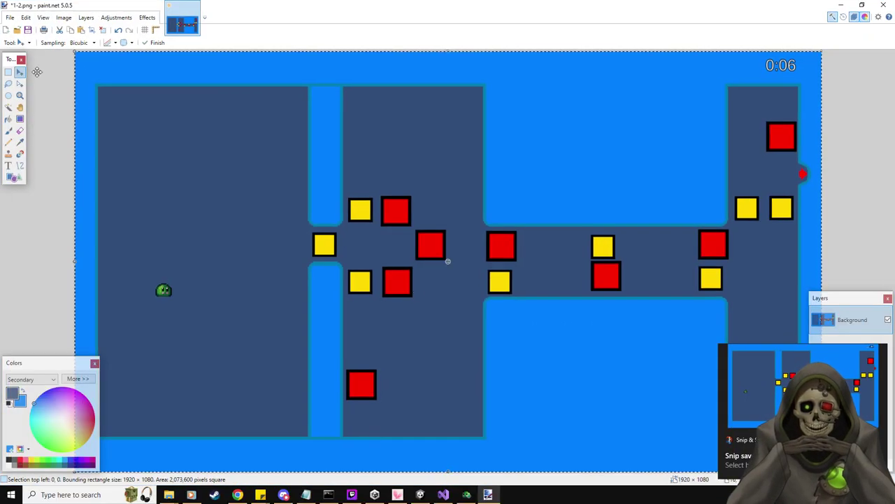
Erase the slime and the timer from the pasted third-level picture with rectangular selections.
key(s)
drag(145, 271, 179, 299)
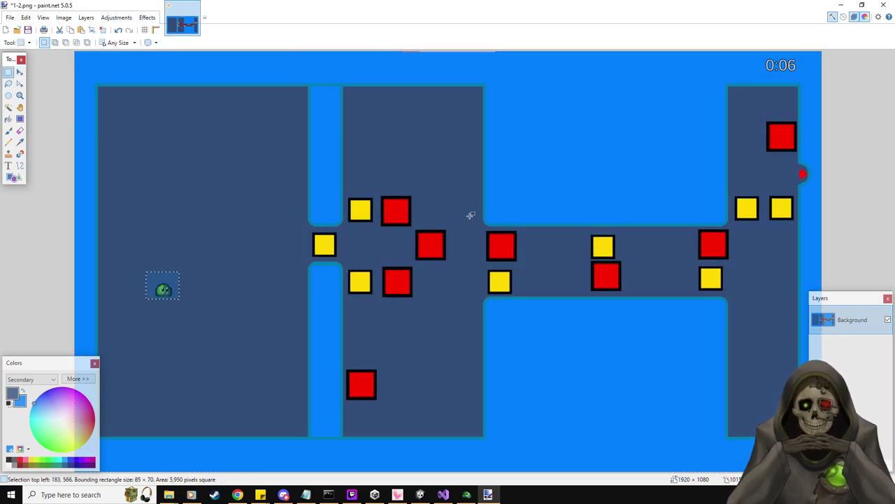
key(Delete)
drag(760, 56, 801, 76)
key(Delete)
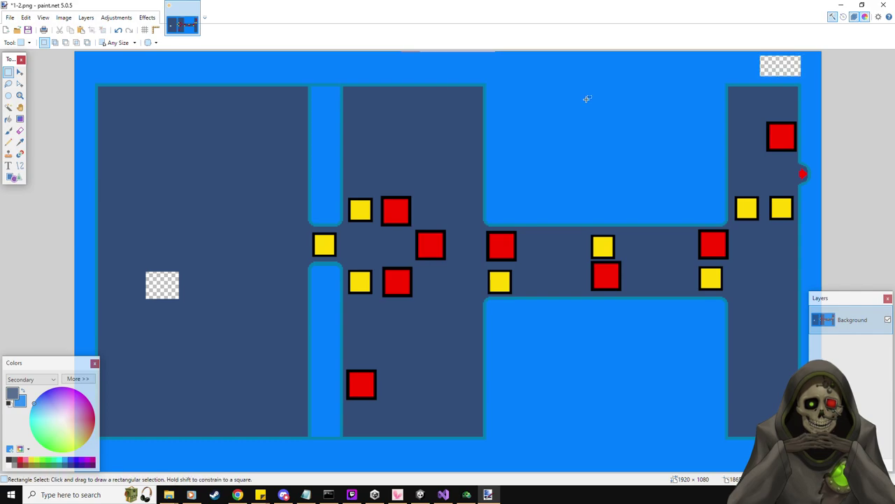
Fill the erased slime area with the floor's dark blue and the erased timer area with the bright blue background.
click(8, 119)
click(160, 284)
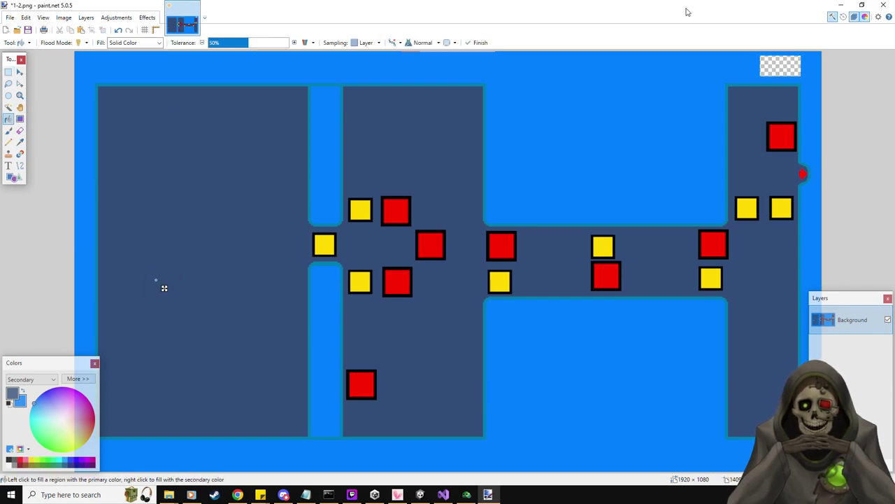
click(773, 67)
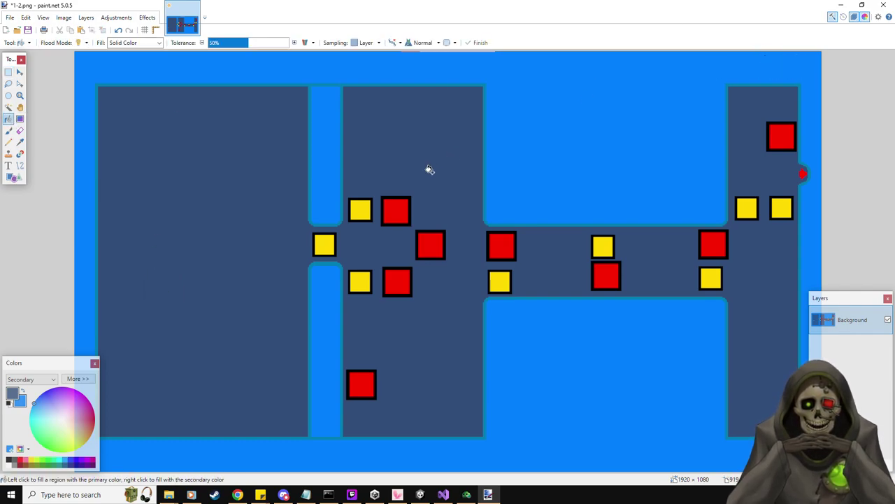
Save the cleaned third-level picture as a new file named 1-3 with the default save configuration.
click(9, 18)
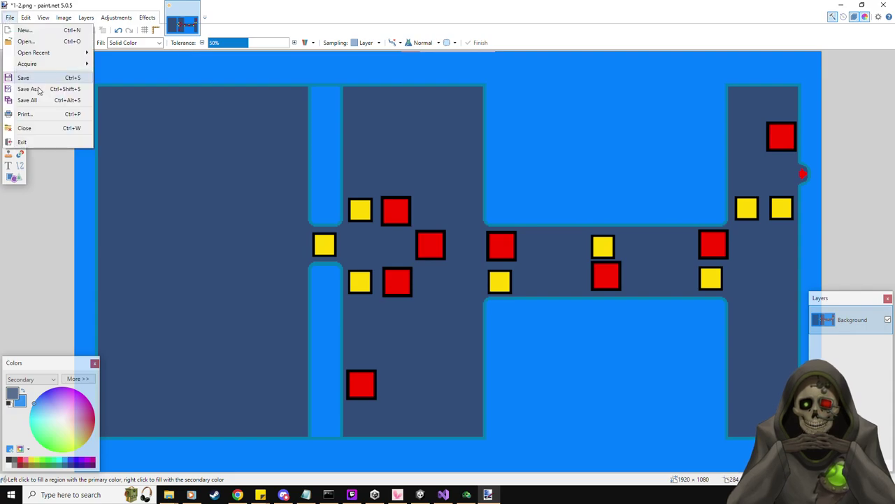
click(28, 88)
key(Right)
text(3)
key(Return)
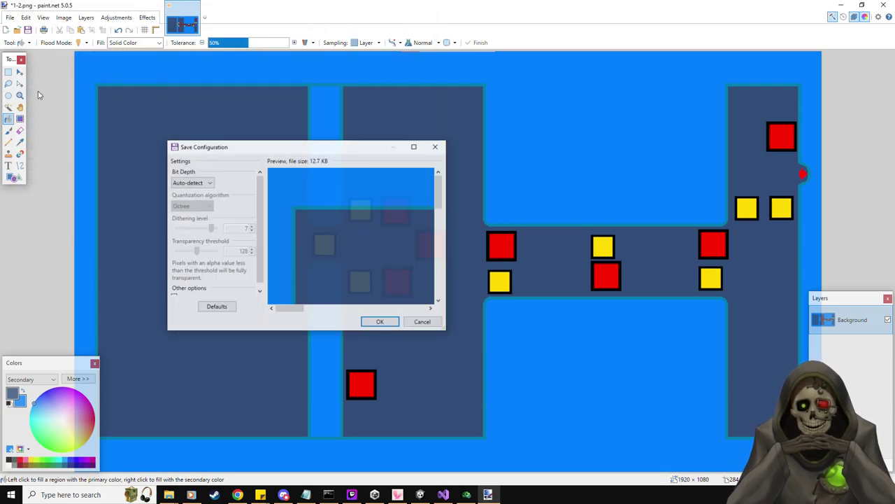
key(Return)
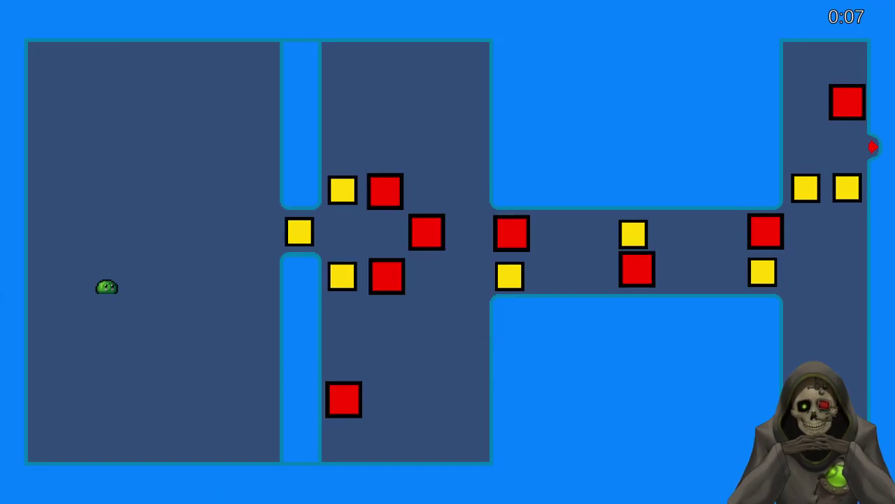
Back in the game, push the yellow block through the third level's gap and open Settings from the pause screen.
key(Up)
key(Right)
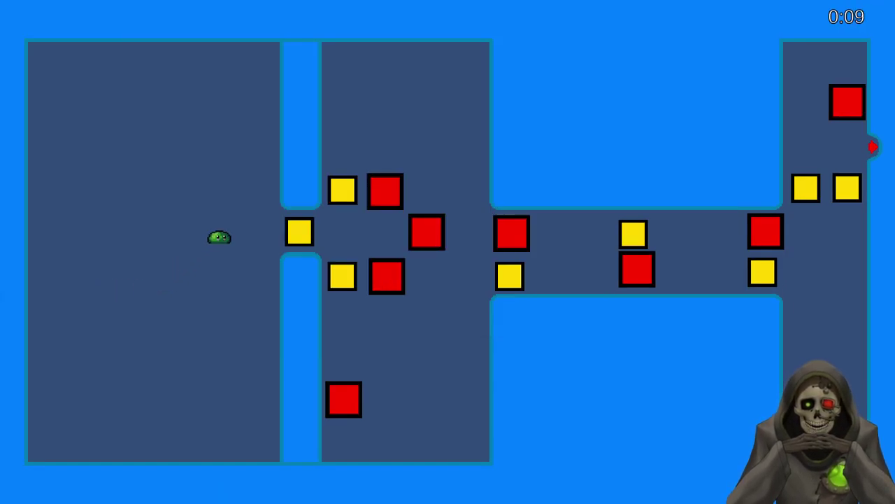
key(Escape)
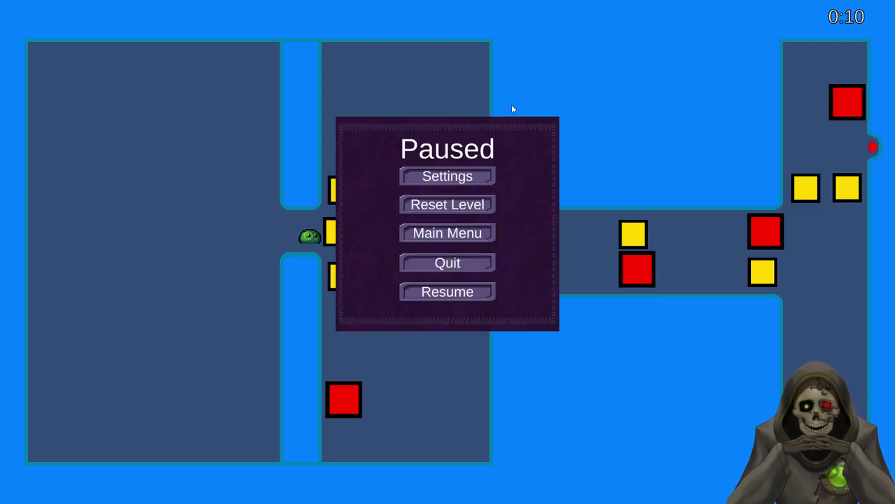
click(485, 178)
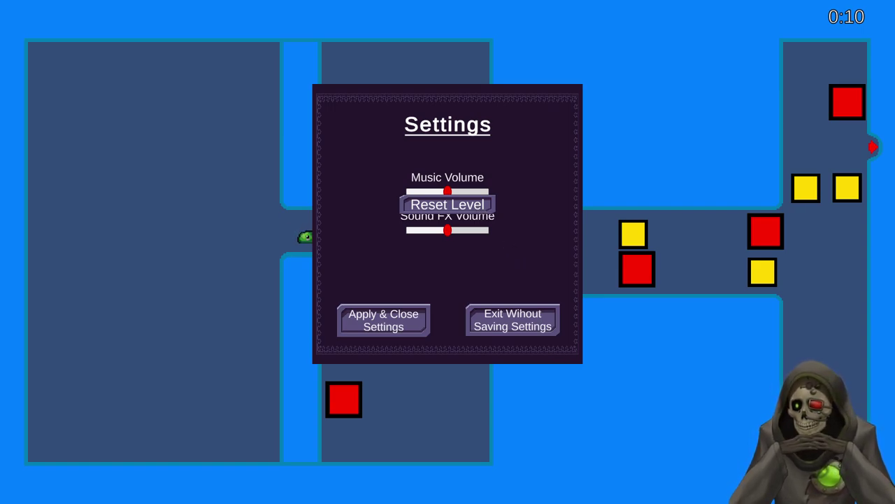
Add item "3) In the Pause Menu, when opening Settings, the Reset Level Button shows up." to Slime Stuff To Do.txt and save it.
key(alt+Tab)
drag(420, 179, 645, 156)
click(808, 189)
key(Return)
text(34)
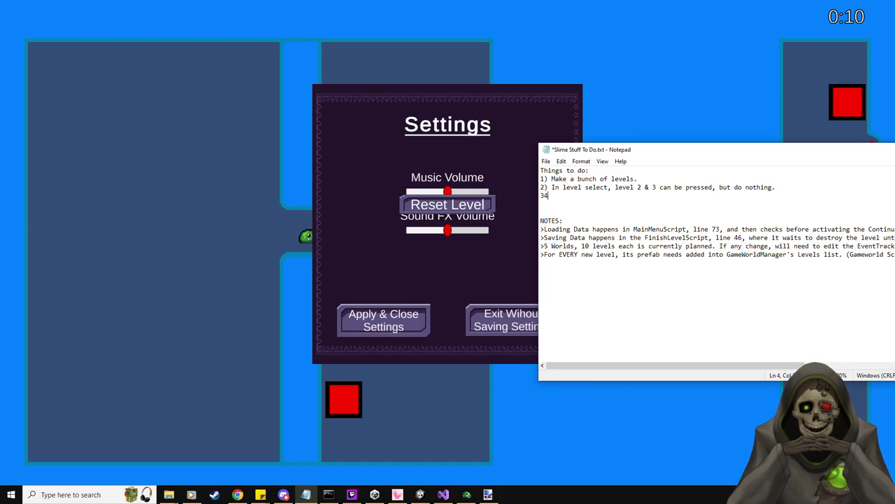
text( In the )
text(Pua)
key(BackSpace)
key(BackSpace)
text(ause Menu,)
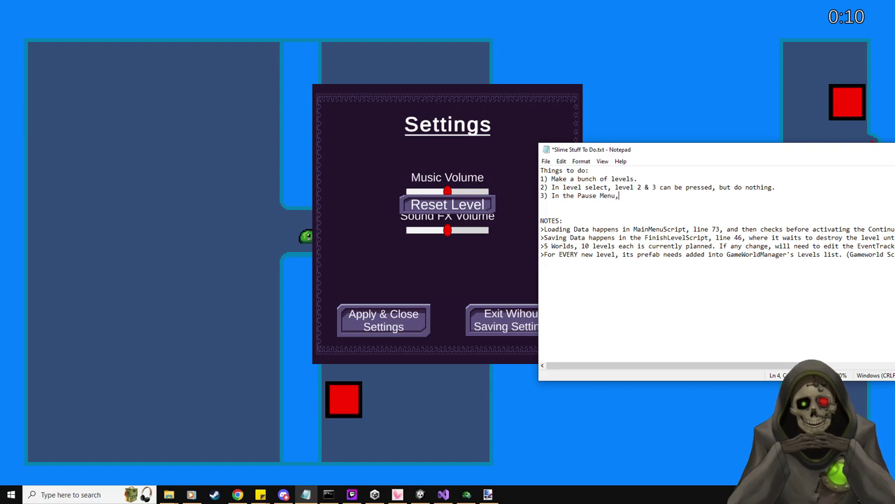
text( when opening Se)
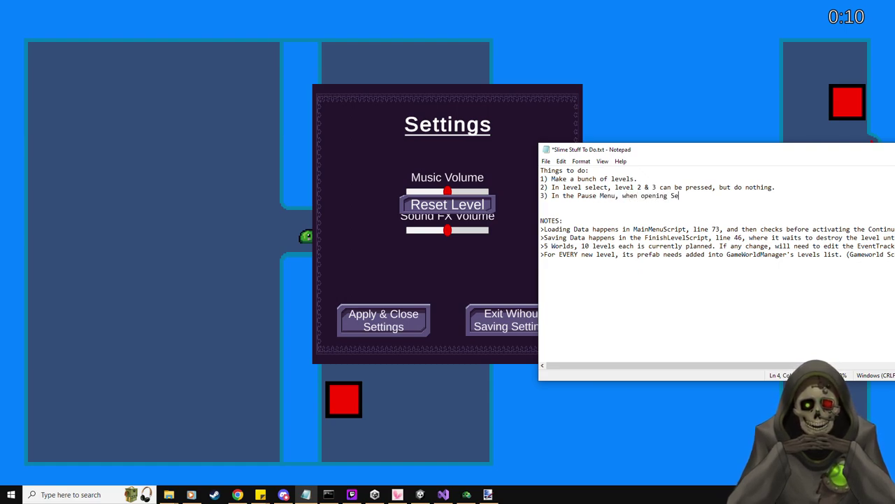
text(ttings, the R)
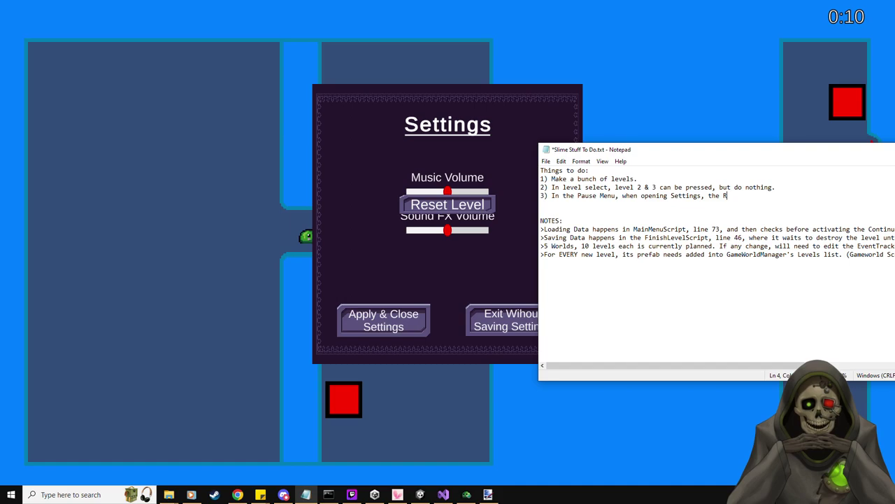
text(eset Level Button shows up.)
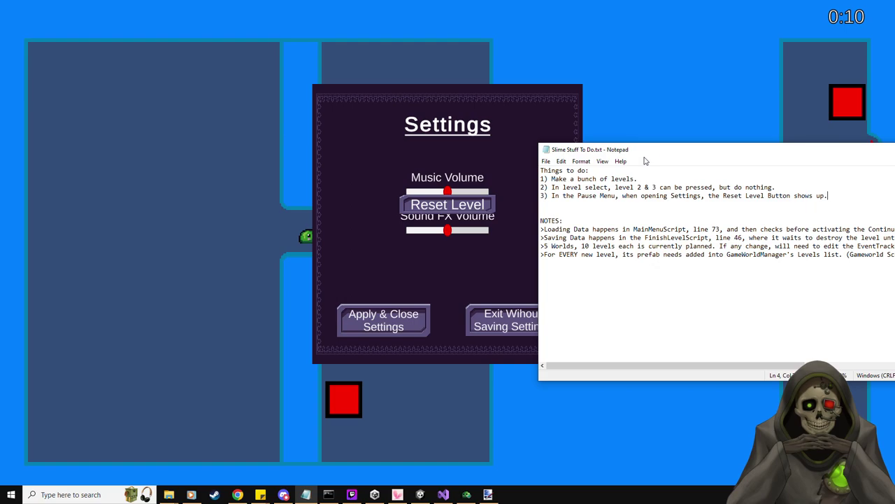
Move the notes aside, exit the game settings without saving, and bring up the return to main menu confirmation.
drag(647, 149, 0, 69)
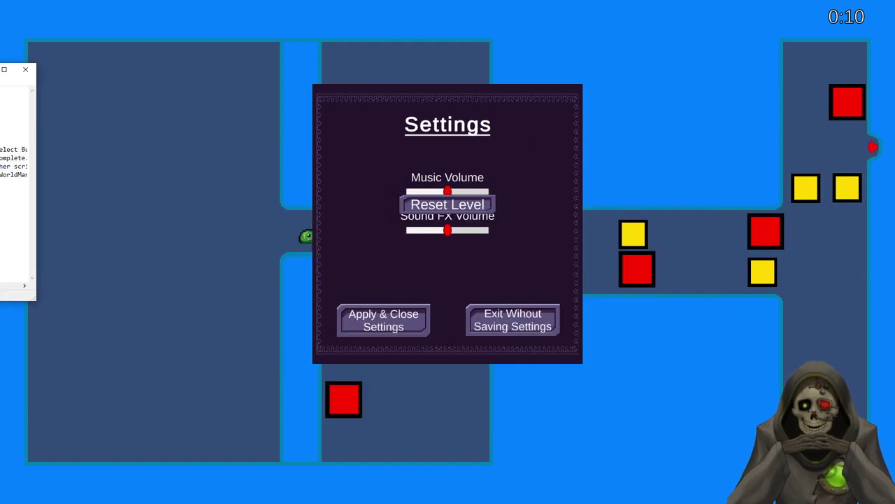
click(427, 66)
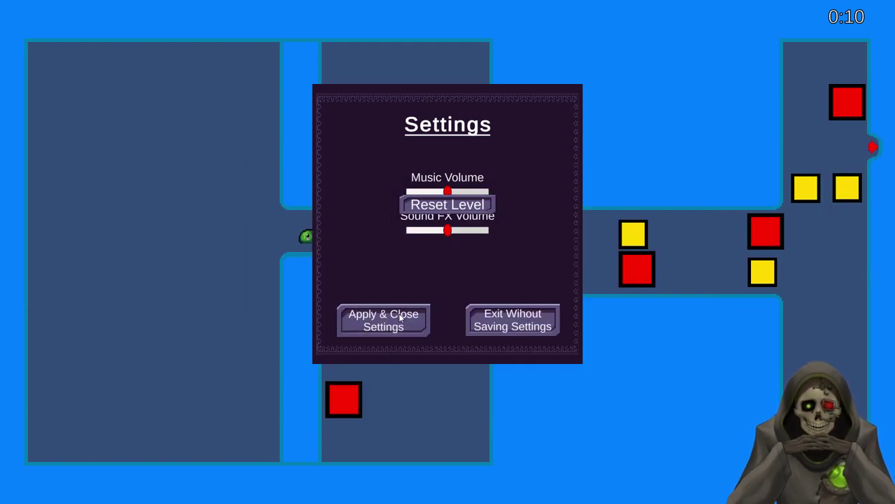
click(493, 321)
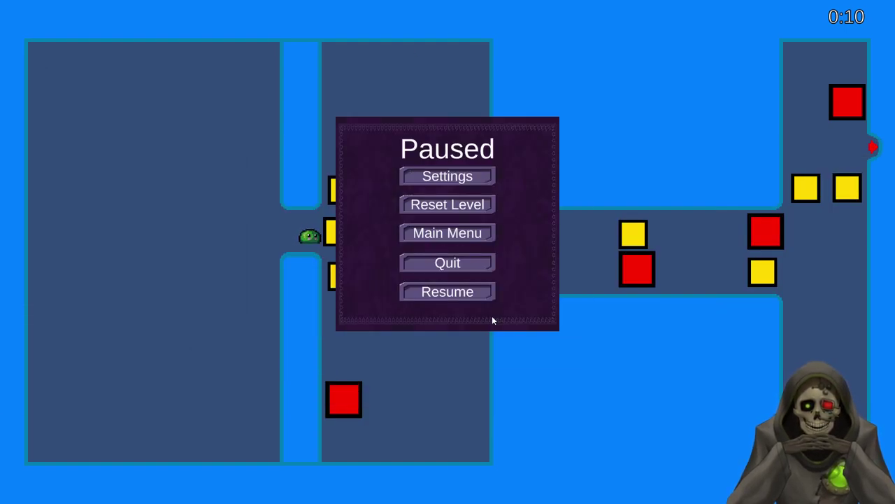
click(456, 233)
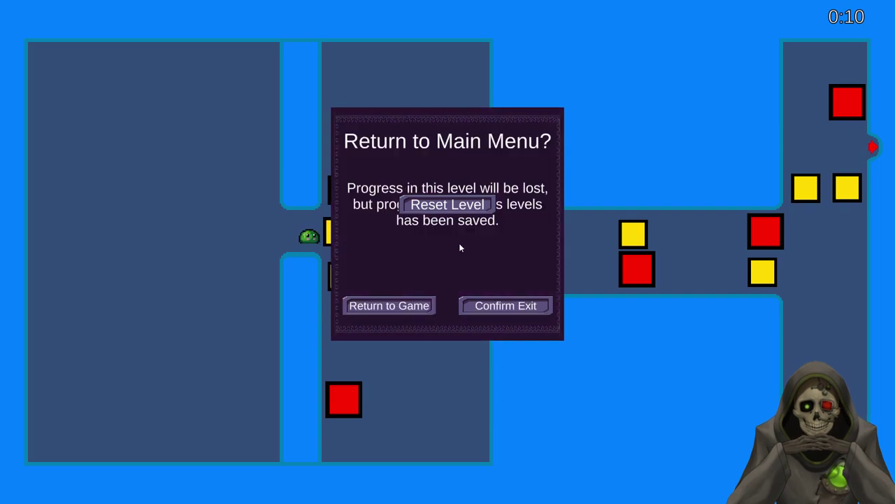
Add the line ">>Happens for every button" under item 3 of the to-do notes, save, and return to the game.
key(alt+Tab)
drag(550, 153, 552, 152)
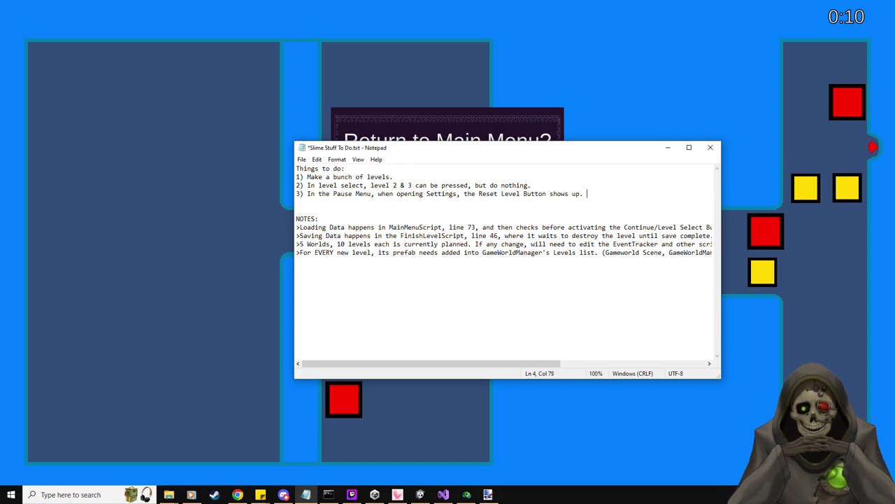
key(Return)
text(>>Happens for every button)
key(ctrl+s)
key(alt+Tab)
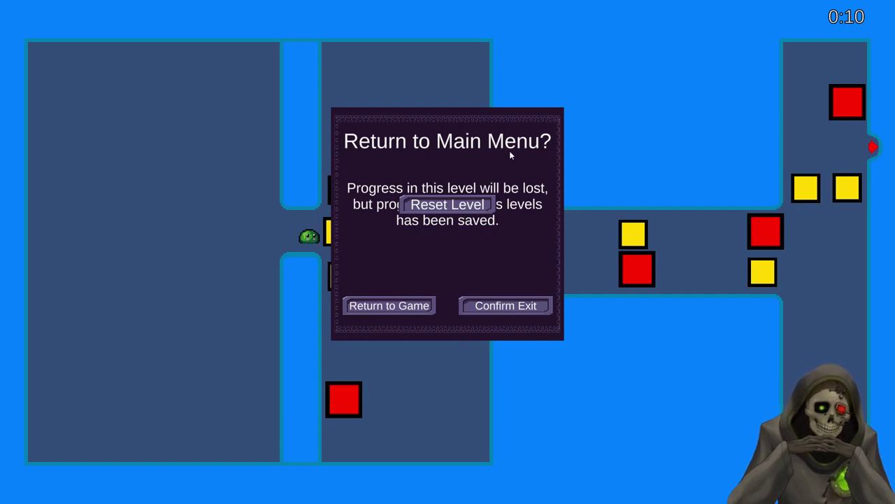
Return to the game, resume the third level and steer the slime around the first block group to the corridor entrance.
click(399, 307)
click(441, 296)
key(Right)
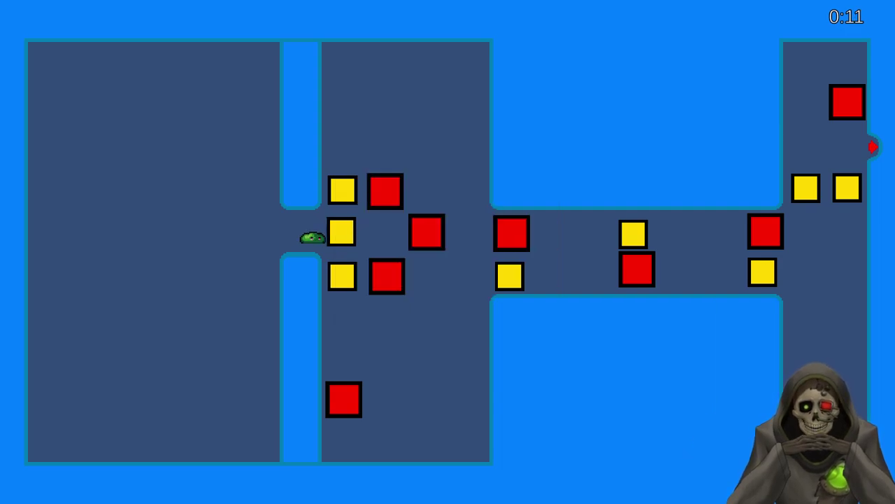
key(Up)
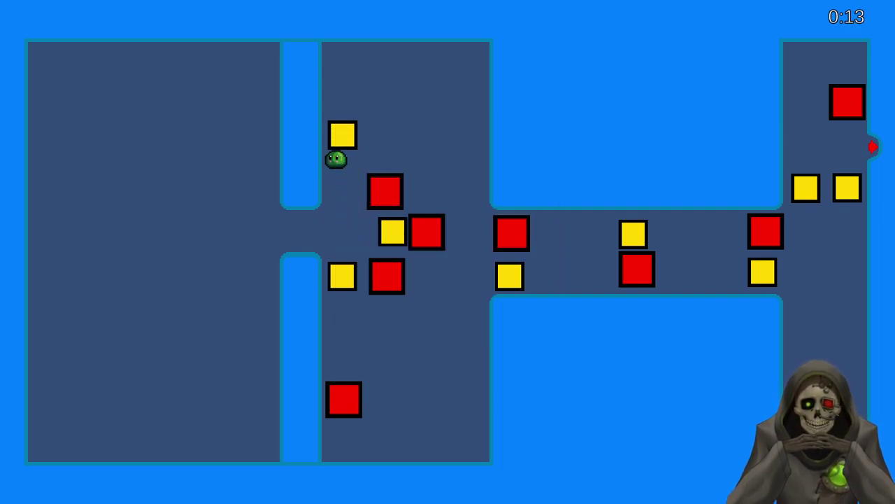
key(Right)
key(Down)
key(Right)
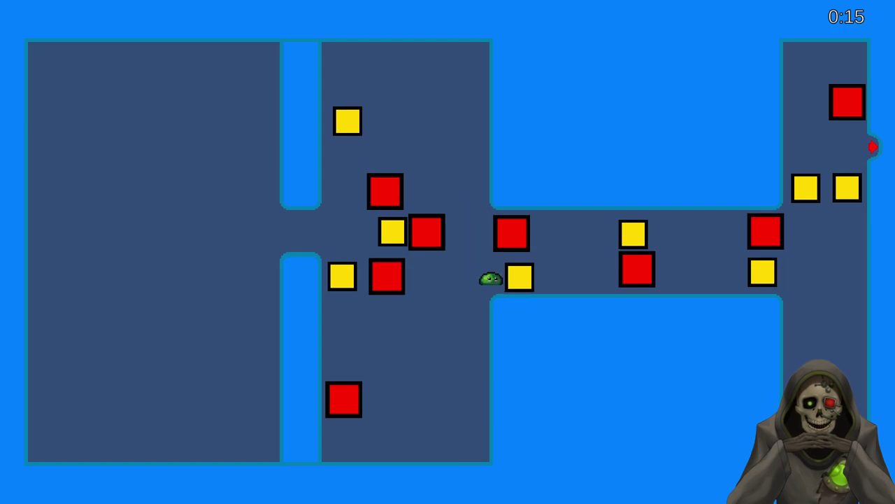
Steer the slime around the corridor's red and yellow blocks up to the yellow block at its far end.
key(Up)
key(Right)
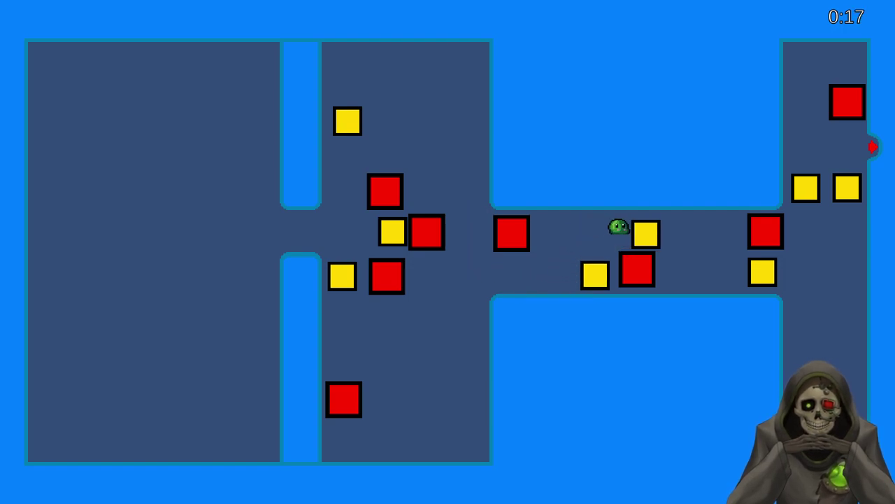
key(Down)
key(Right)
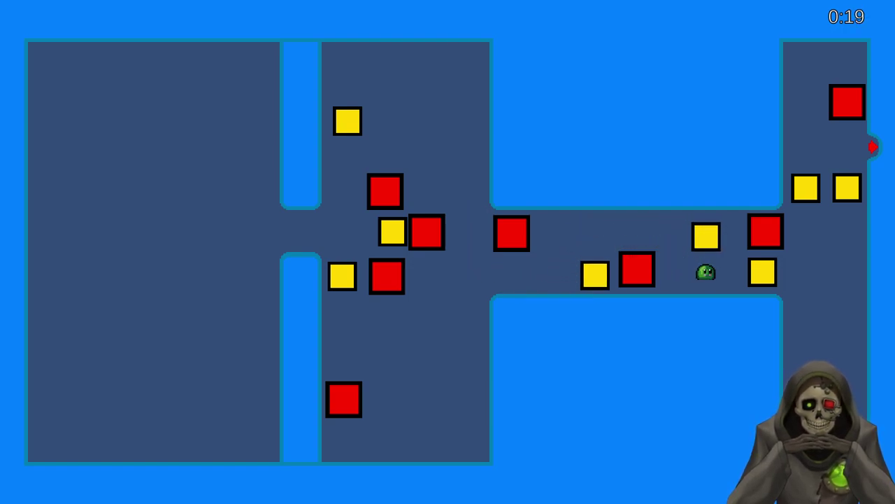
key(Right)
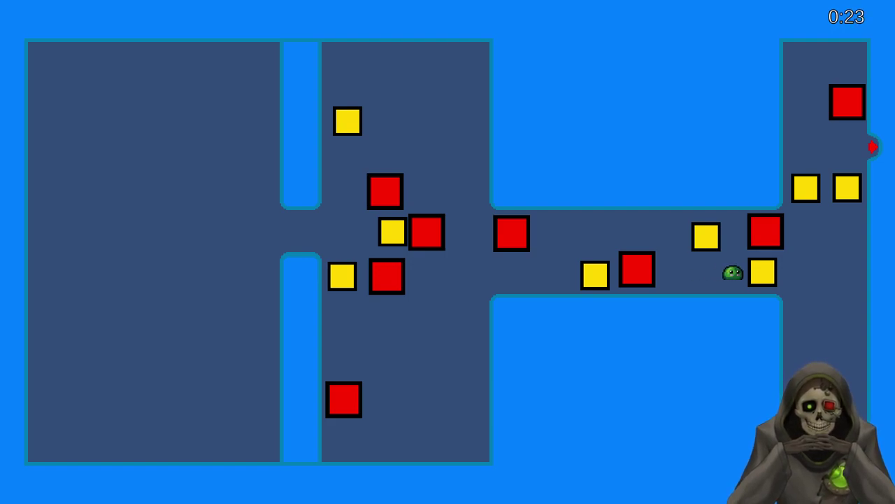
Raise the music volume slightly in the pause screen's settings and apply the change.
key(Escape)
click(456, 181)
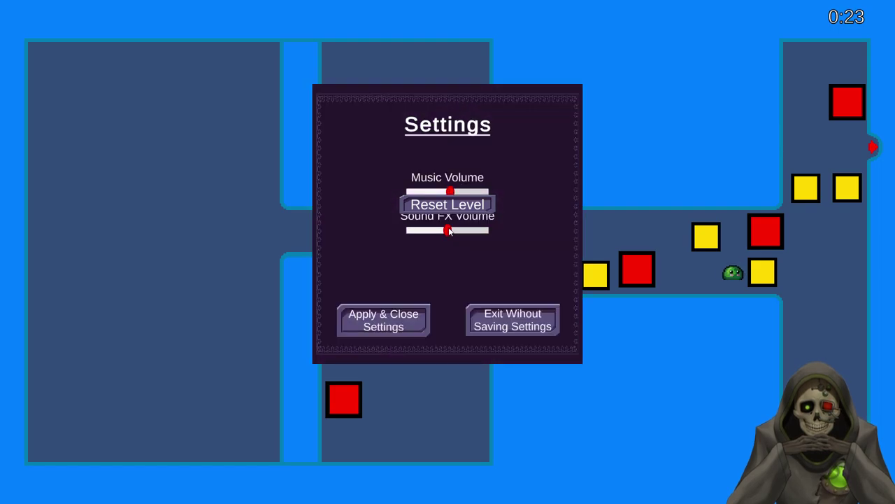
click(396, 320)
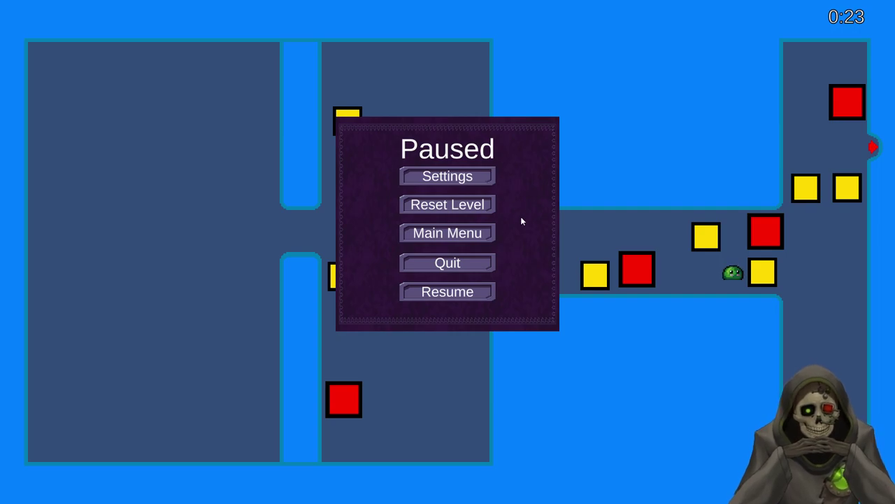
Resume the level, push the yellow block out of the corridor and steer the slime toward the third level's exit.
click(479, 291)
key(Right)
key(Up)
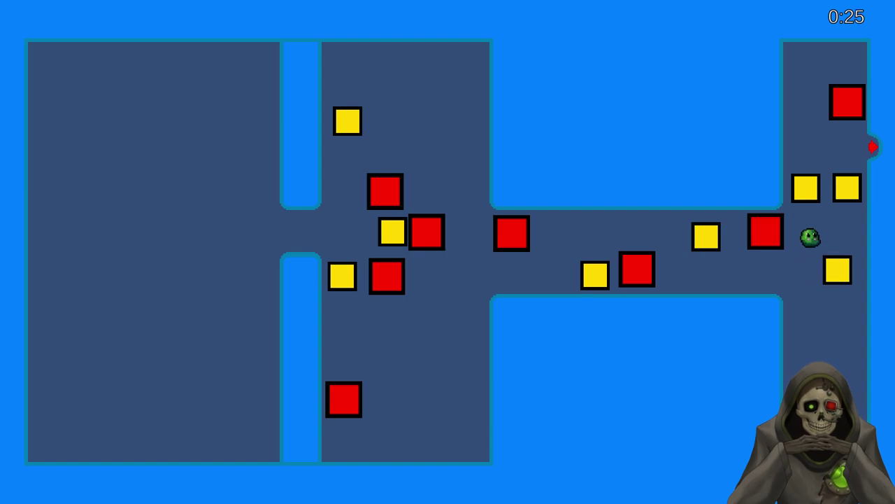
key(Right)
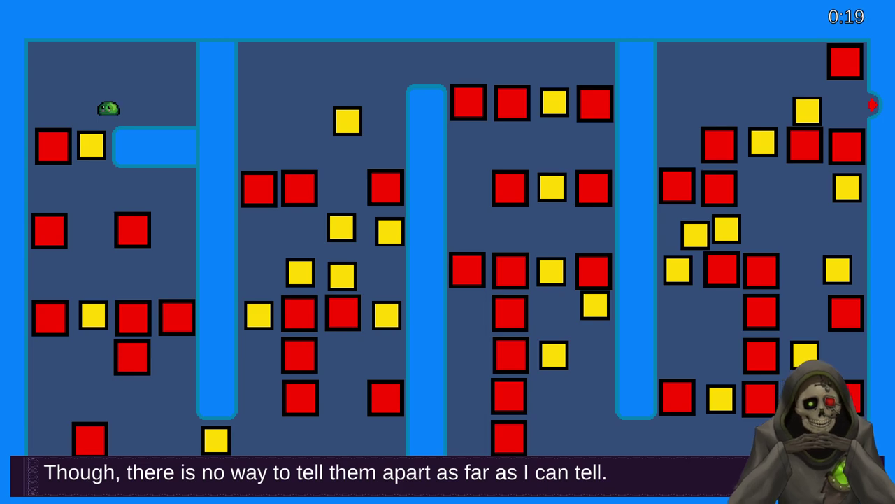
Pause and unpause the fourth level repeatedly while its dialogue text is showing to check the pause behaviour.
key(Escape)
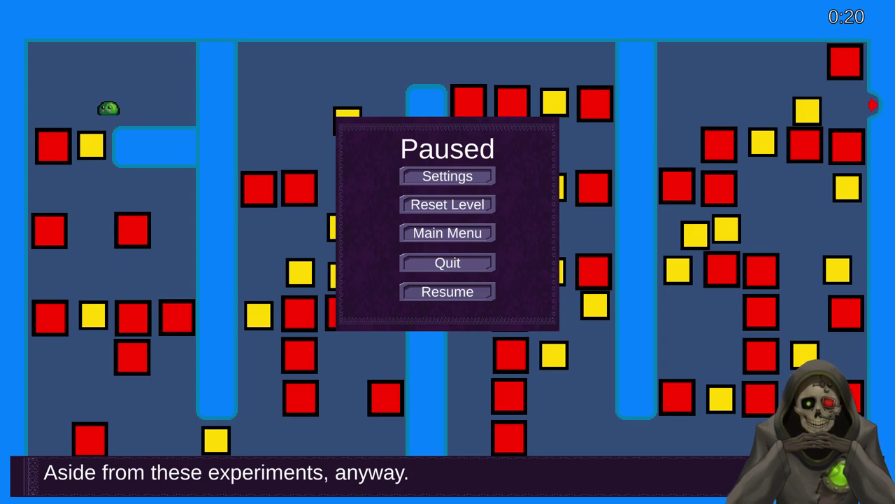
key(Escape)
key(Escape)
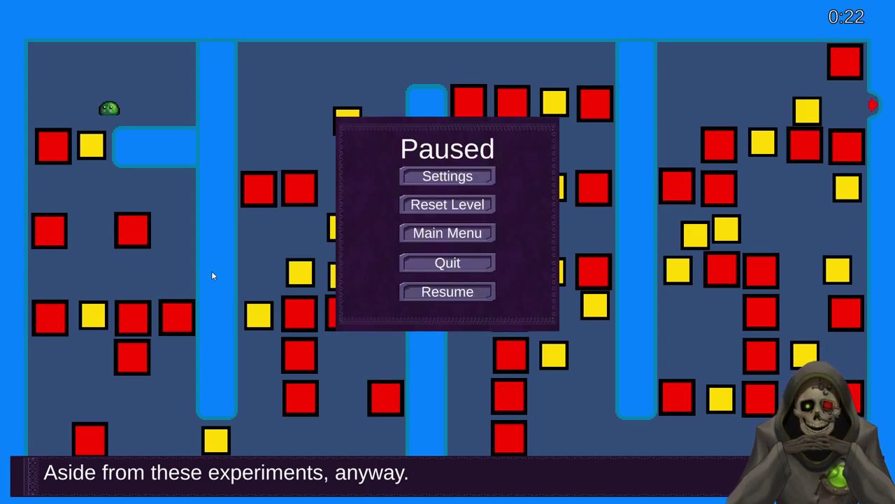
key(Escape)
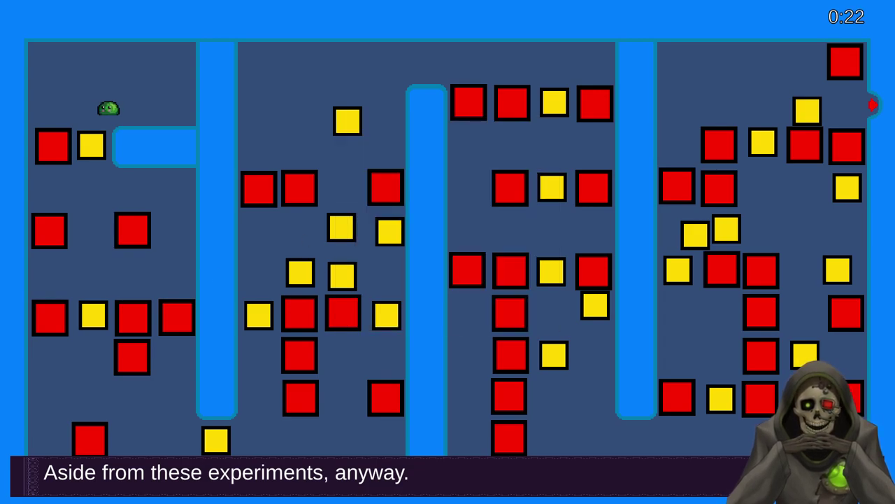
key(Escape)
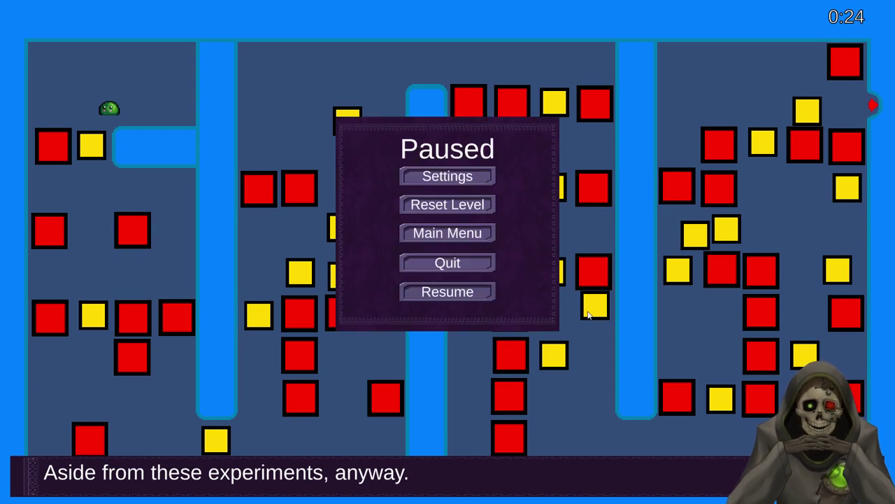
Resume the fourth level until its dialogue text is gone, pausing and unpausing it once more to test the pause.
key(Escape)
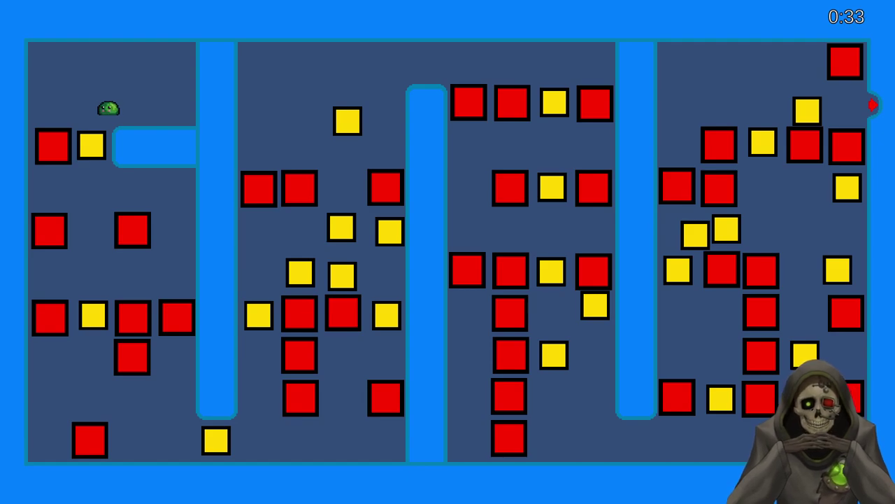
key(Escape)
key(Escape)
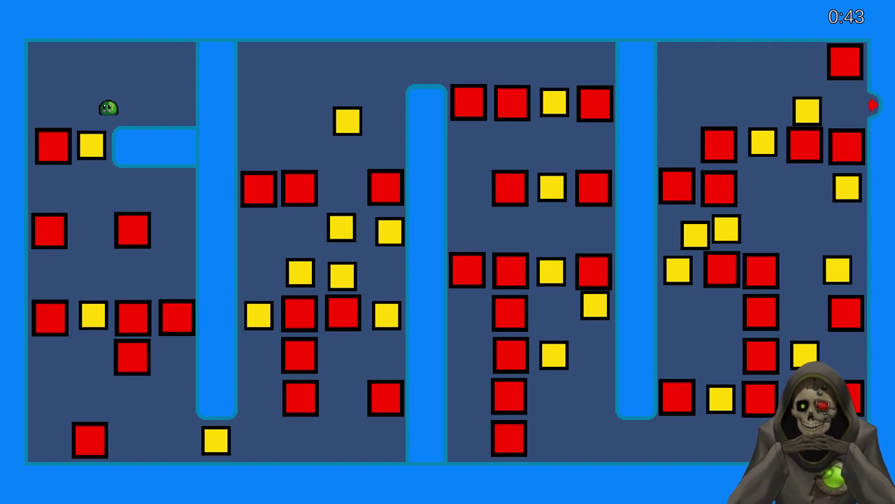
Switch to the Slime Stuff To Do.txt notes, add "Level 1-4 has extra blocks that show up?" as item 4 and save the file.
key(alt+Tab)
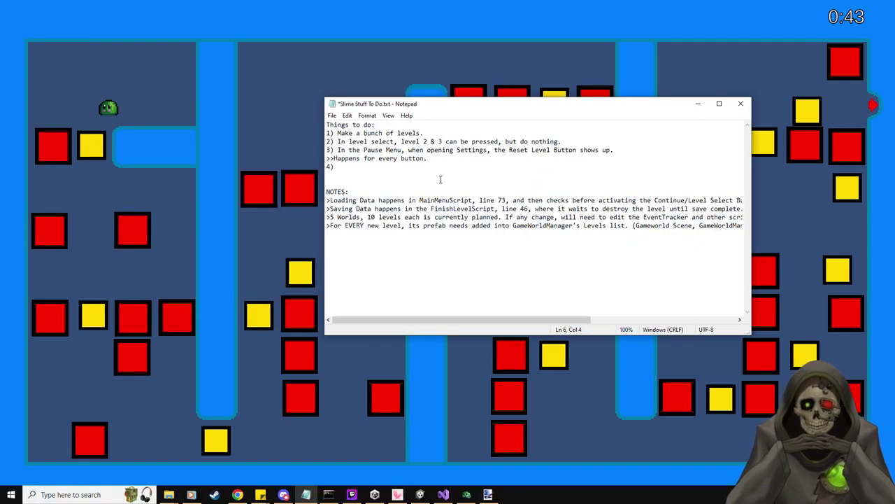
text(Level 1-4)
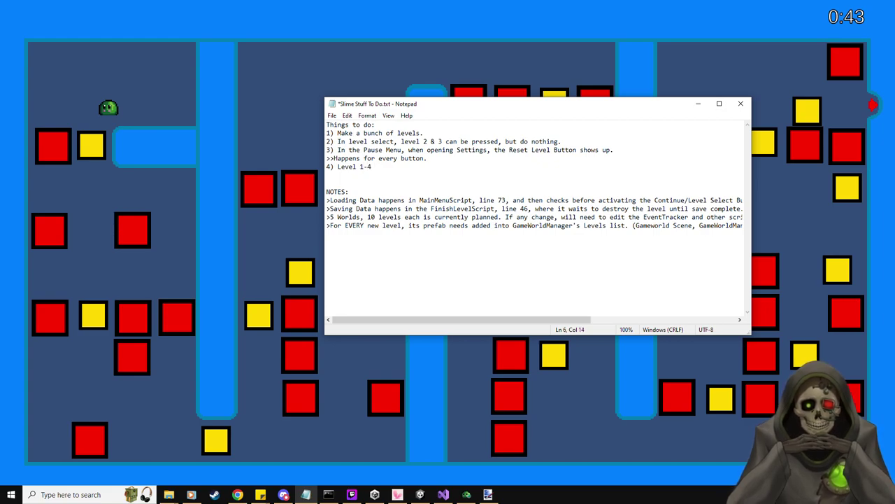
text( has extra blocks that show up)
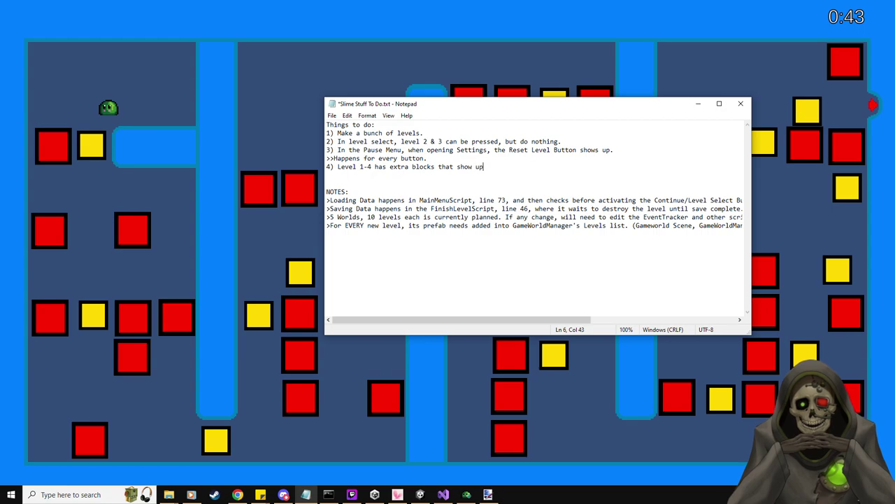
key(ctrl+s)
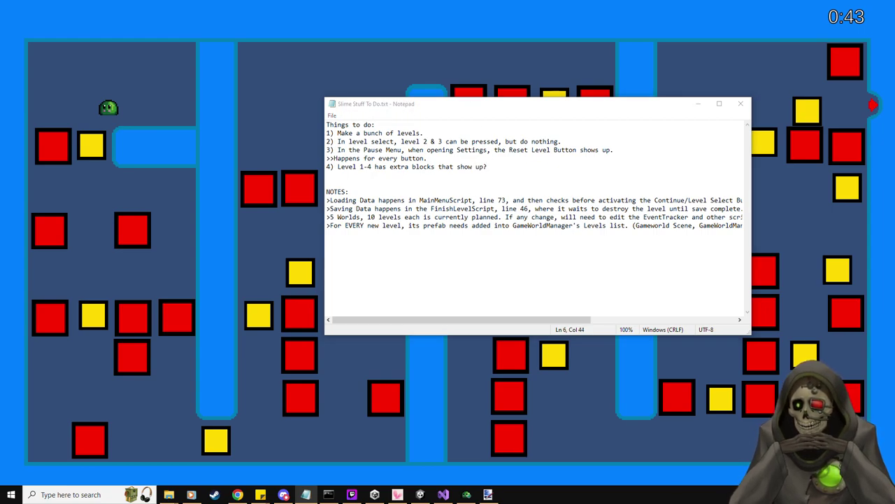
Bring the paint.net window with 1-3.png briefly into view, move it away again and return to the running game.
key(alt+Tab)
mouse_move(608, 6)
mouse_down()
mouse_move(539, 126)
mouse_move(532, 3)
mouse_up()
mouse_move(669, 17)
mouse_down()
mouse_move(580, 77)
mouse_move(506, 80)
mouse_up()
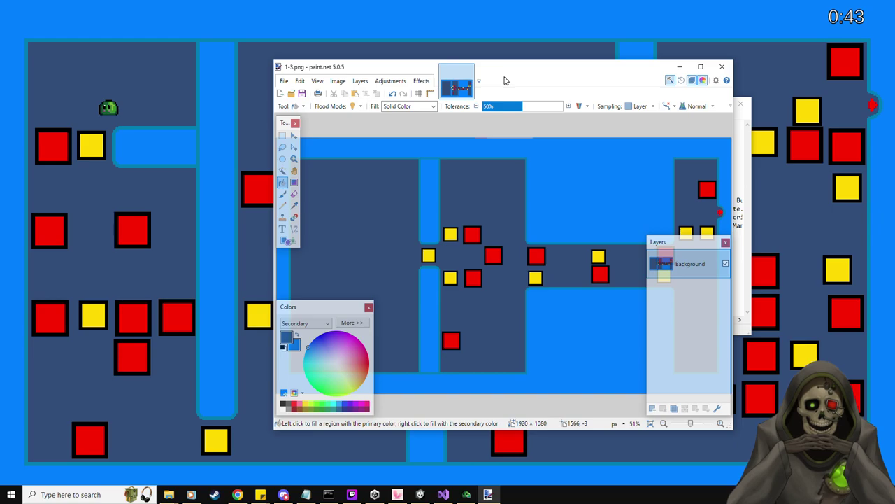
mouse_move(505, 80)
mouse_down()
mouse_move(530, 6)
mouse_move(522, 29)
mouse_move(517, 338)
mouse_move(560, 0)
mouse_up()
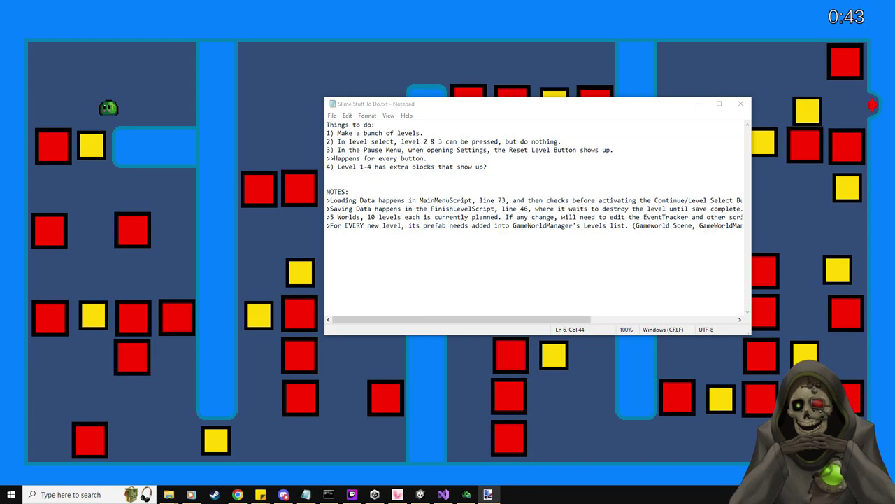
click(539, 113)
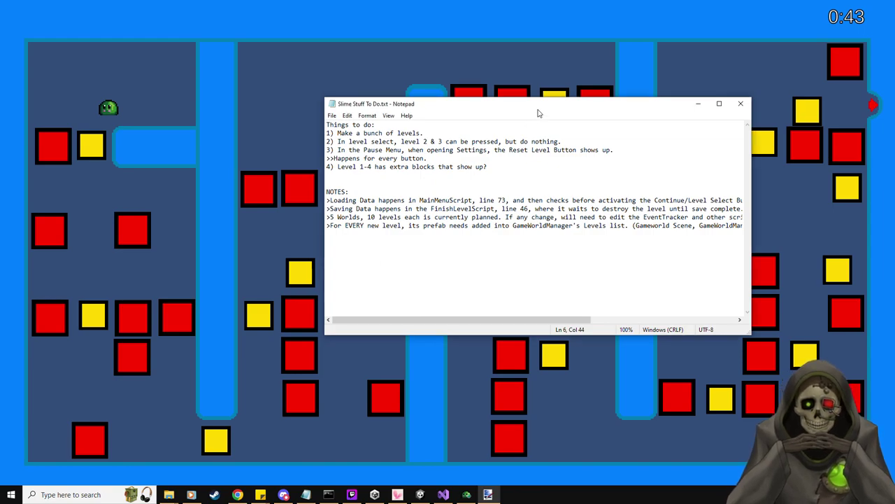
key(alt+Tab)
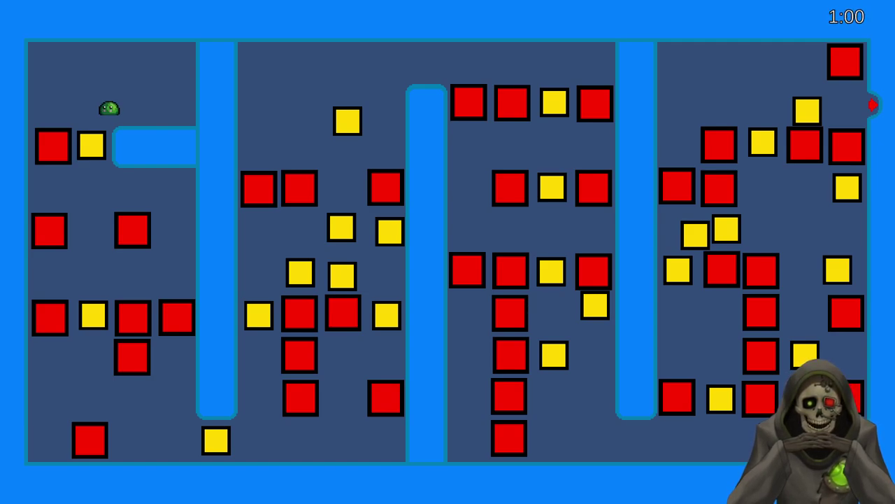
Pause and resume the level, and push the first chamber's upper yellow block down between the pair of red blocks.
key(Escape)
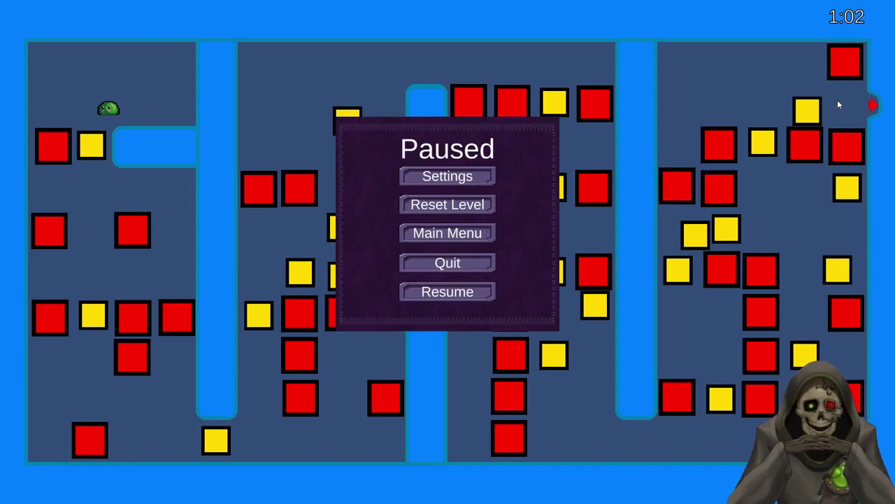
key(Escape)
key(Left)
key(Down)
key(Down)
key(Right)
key(Down)
key(Left)
key(Left)
key(Down)
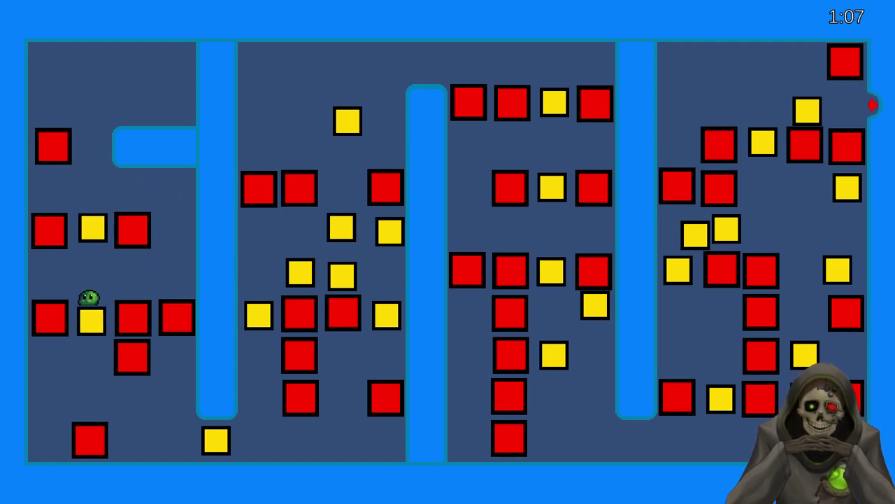
Push the first chamber's lower yellow block down through its red row and sideways, bringing the slime to the bottom passage.
key(Left)
key(Down)
key(Right)
key(Down)
key(Right)
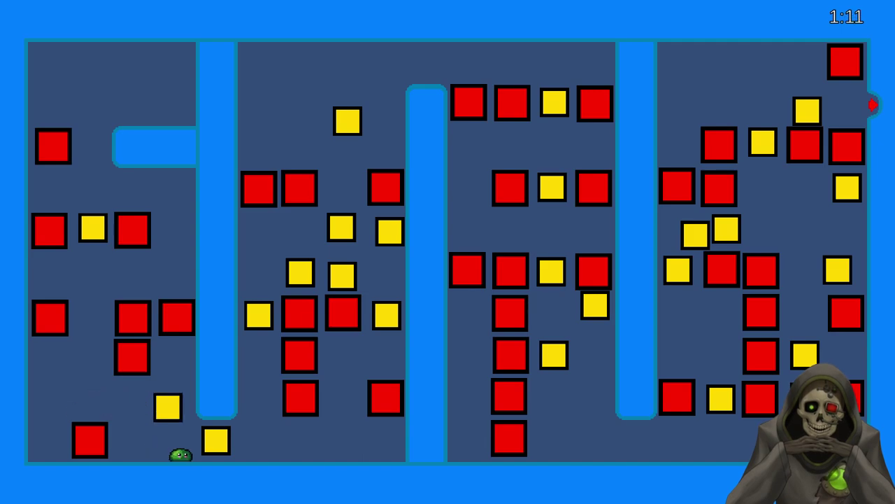
Push the passage block into the second chamber, raise the yellow block by the wall, and shove the adjacent yellow blocks right.
key(Up)
key(Left)
key(Up)
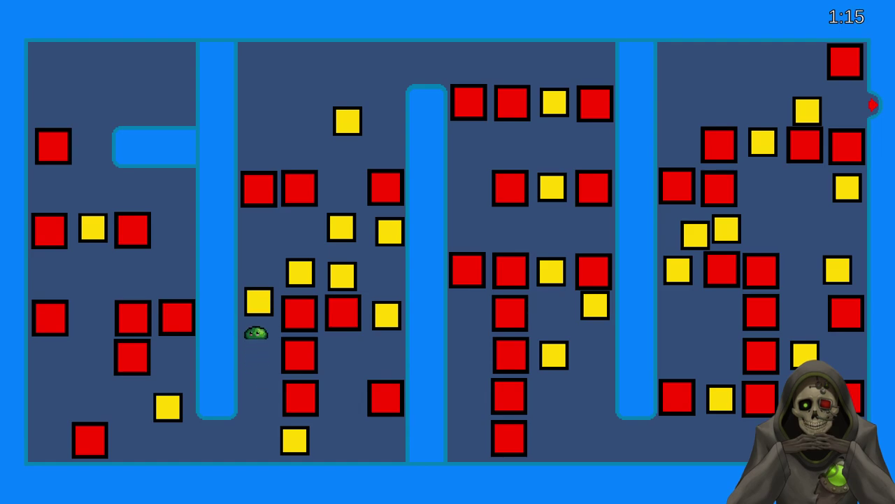
key(Right)
key(Right)
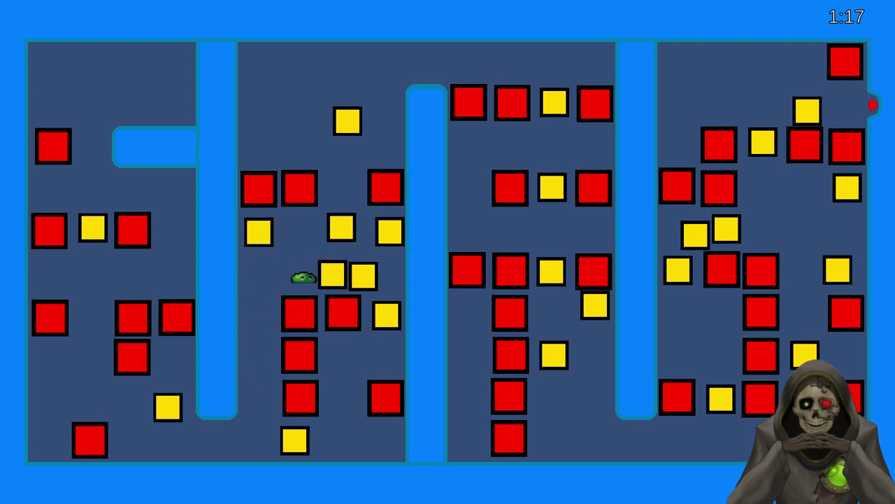
Push the central yellow block up through the gap in the red row and cross over the wall into the third chamber.
key(Up)
key(Up)
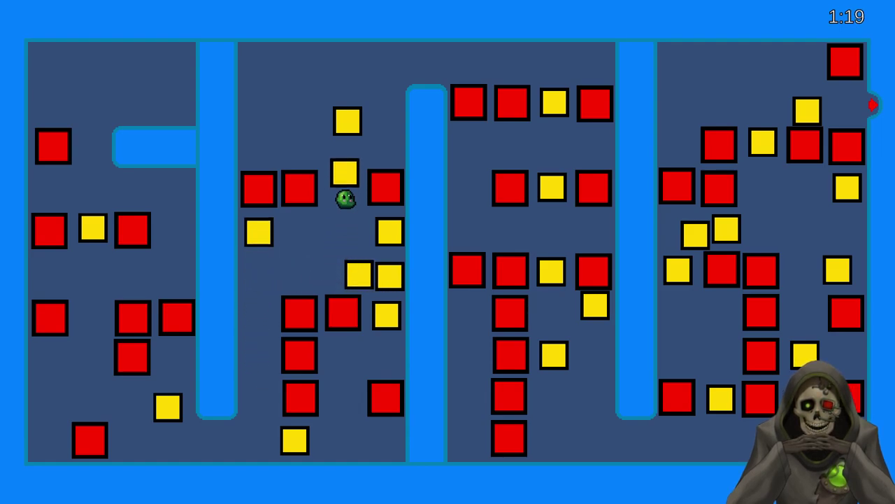
key(Right)
key(Right)
key(Up)
key(Right)
Push the third chamber's yellow blocks down through the gaps in the red rows to clear a path for the slime.
key(Down)
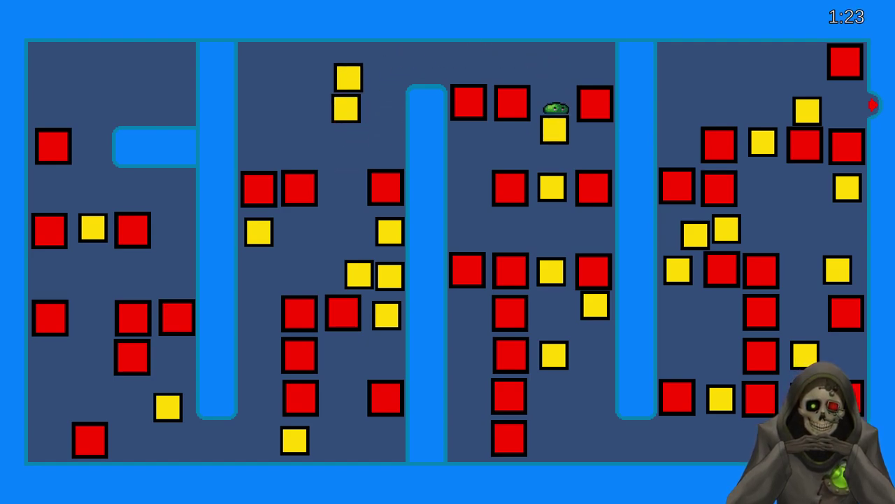
key(Left)
key(Left)
key(Down)
key(Right)
key(Down)
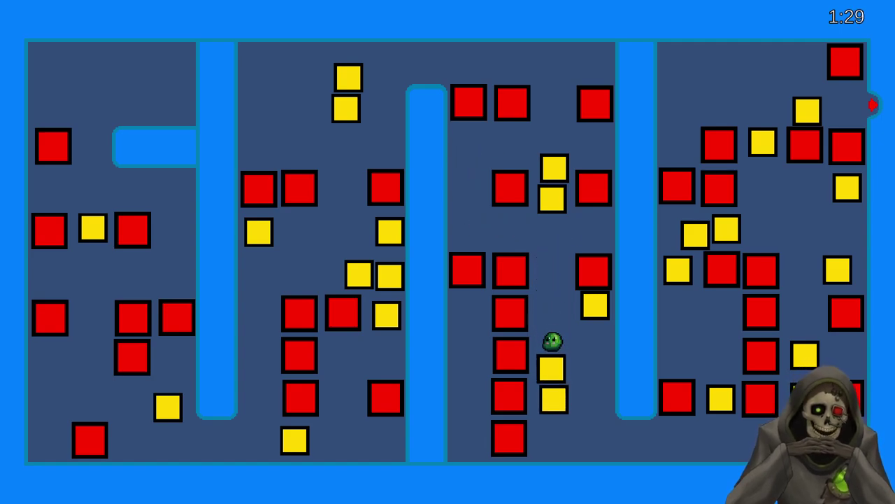
Take the slime under the wall into the fourth chamber and push the two stacked yellow blocks up its inner column.
key(Right)
key(Right)
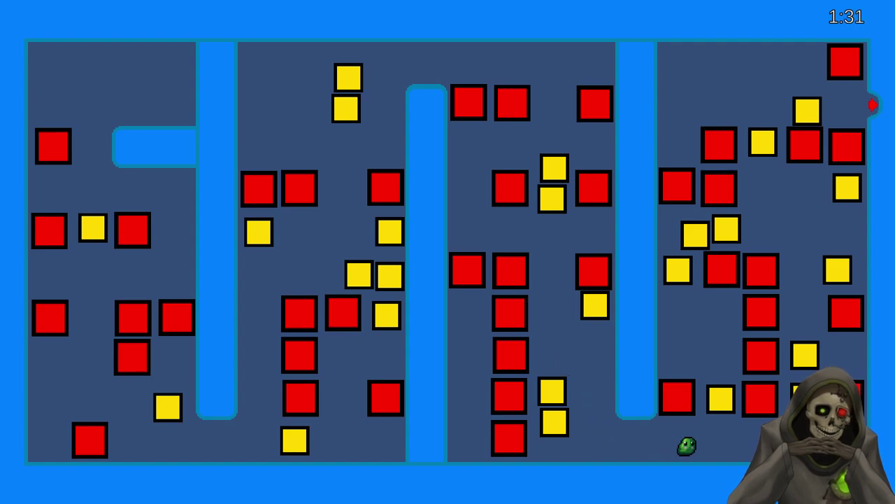
key(Right)
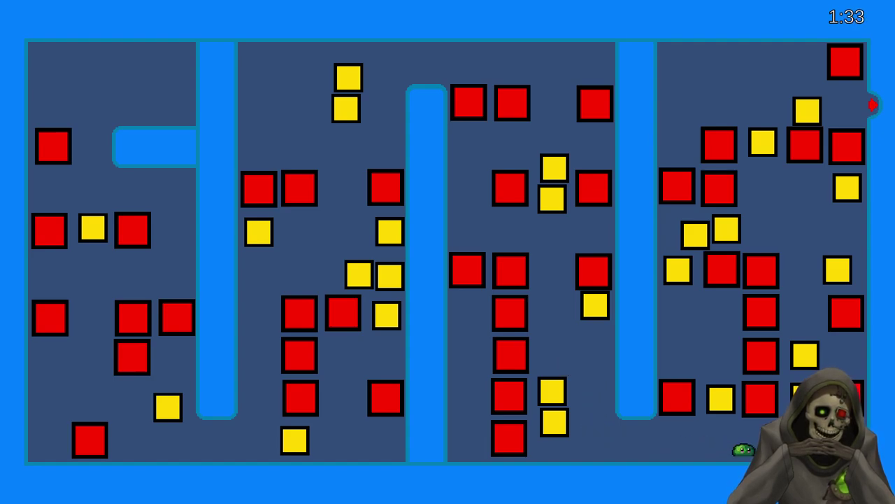
key(Up)
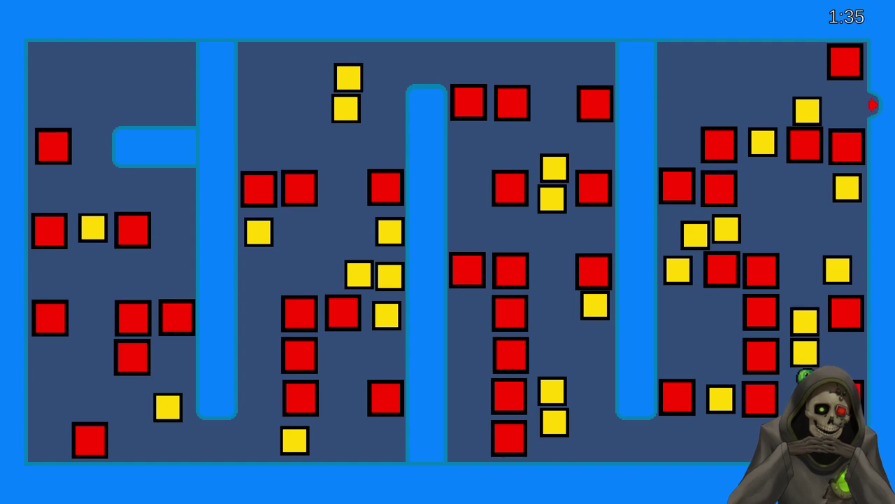
key(Up)
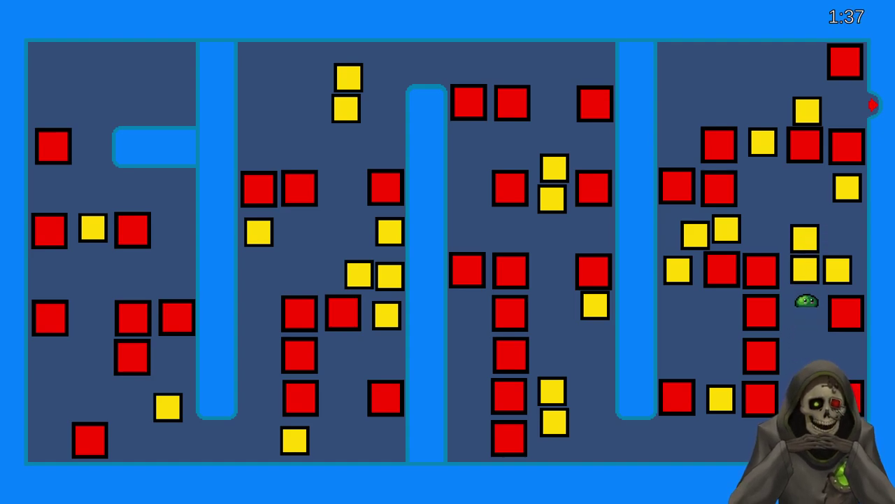
Push the yellow block in the fourth chamber's upper red row up to the ceiling and bring the slime into the exit area.
key(Left)
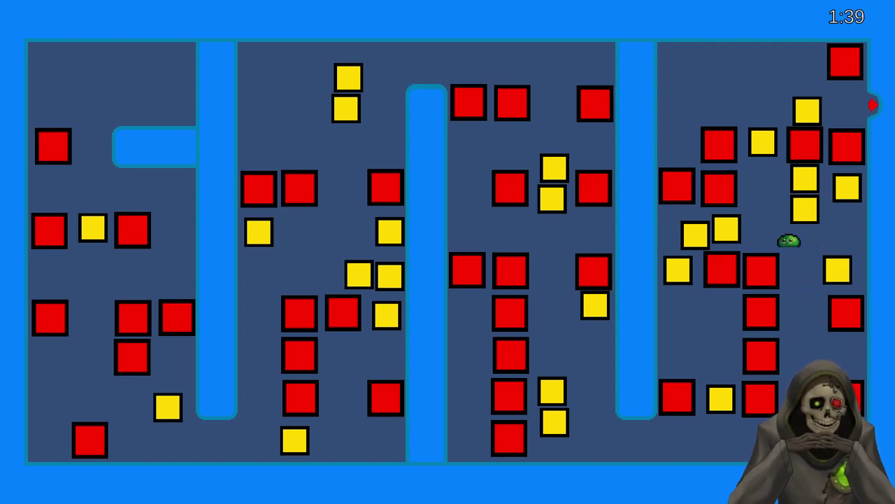
key(Up)
key(Up)
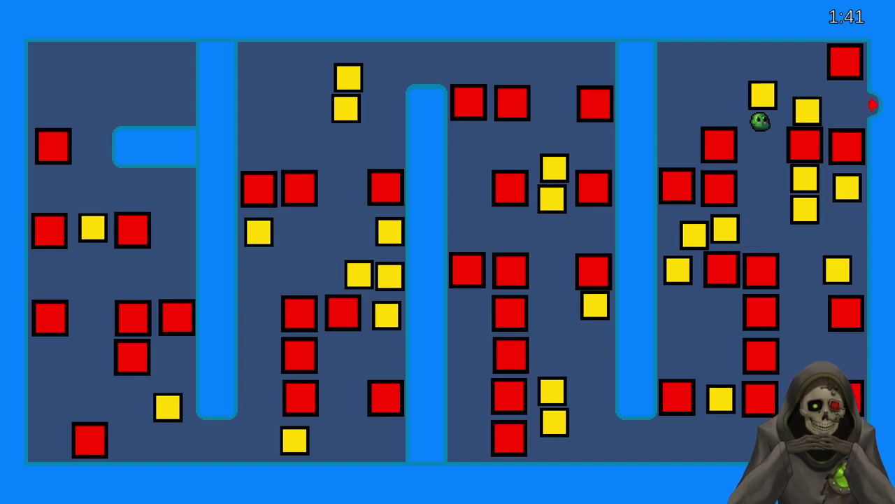
key(Left)
key(Down)
key(Right)
key(Up)
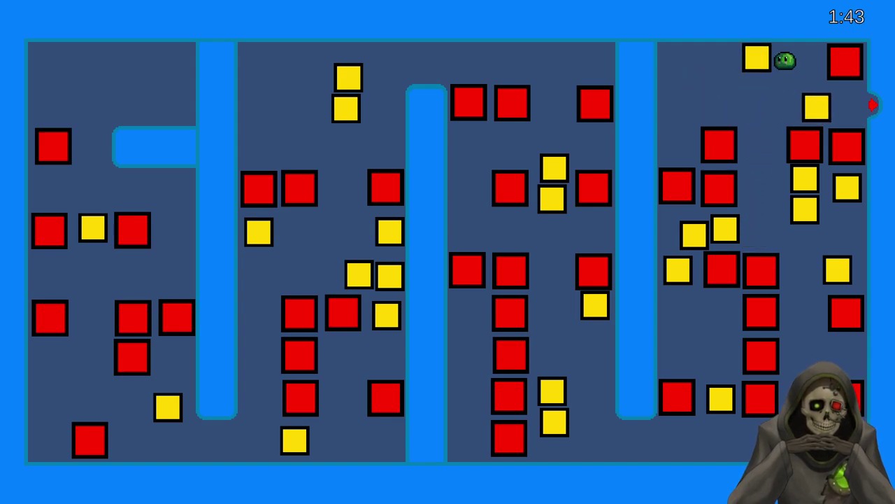
Try to move the yellow block in the exit row out of the way and reach the red exit.
key(Right)
key(Left)
key(Right)
key(Left)
key(Right)
key(Up)
key(Down)
key(Right)
key(Up)
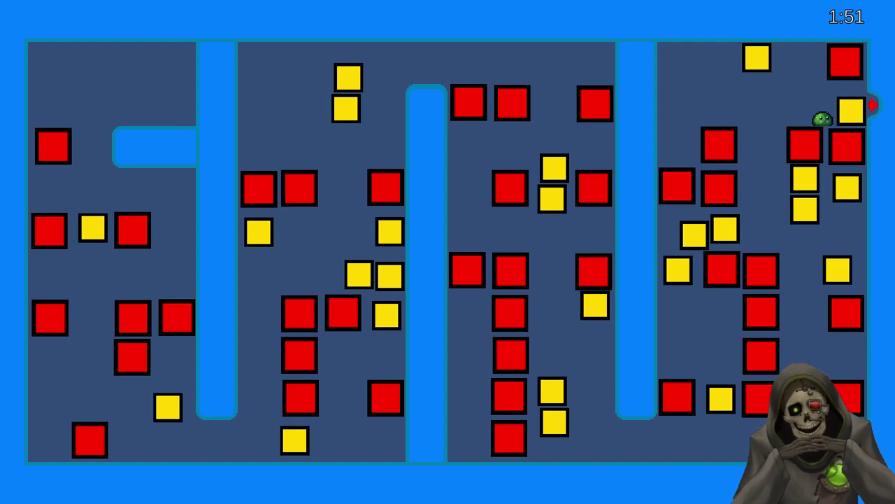
Reset the level from the pause menu and capture a full-screen snip of its starting layout.
key(Escape)
click(443, 206)
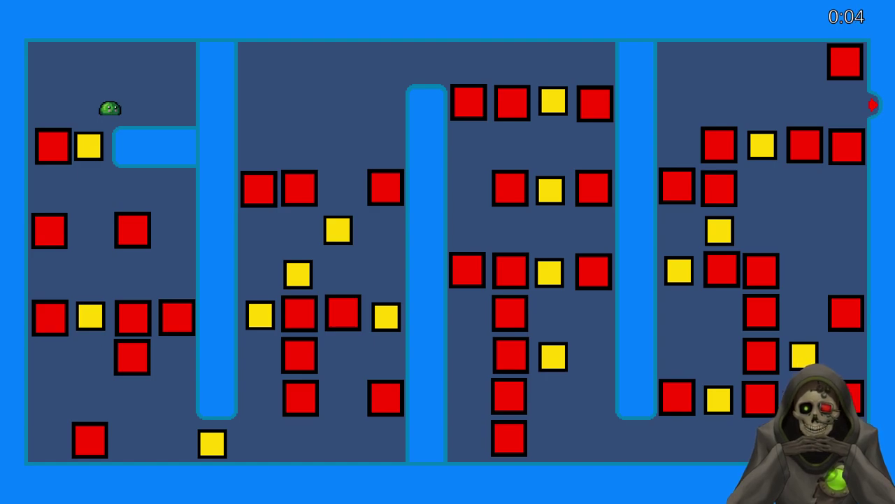
key(super+shift+s)
drag(1, 1, 894, 503)
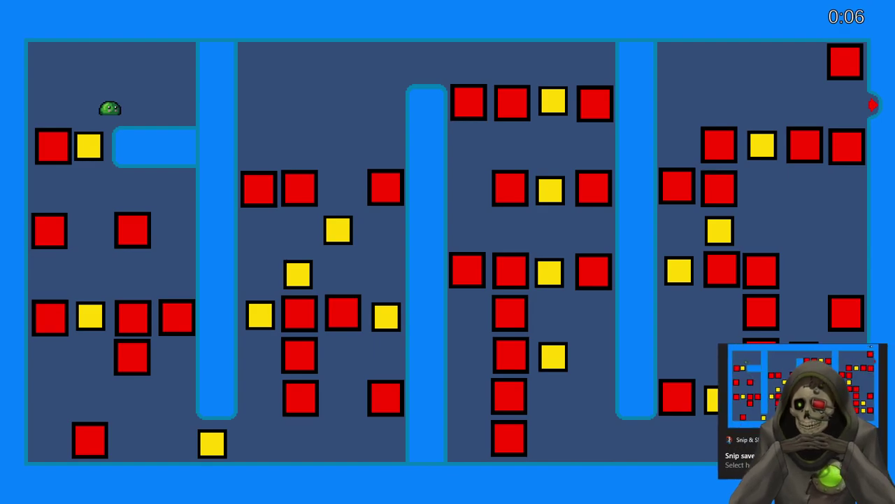
Switch to paint.net and paste the captured level layout into the open 1-3.png image.
key(alt+Tab)
key(super+Up)
key(ctrl+v)
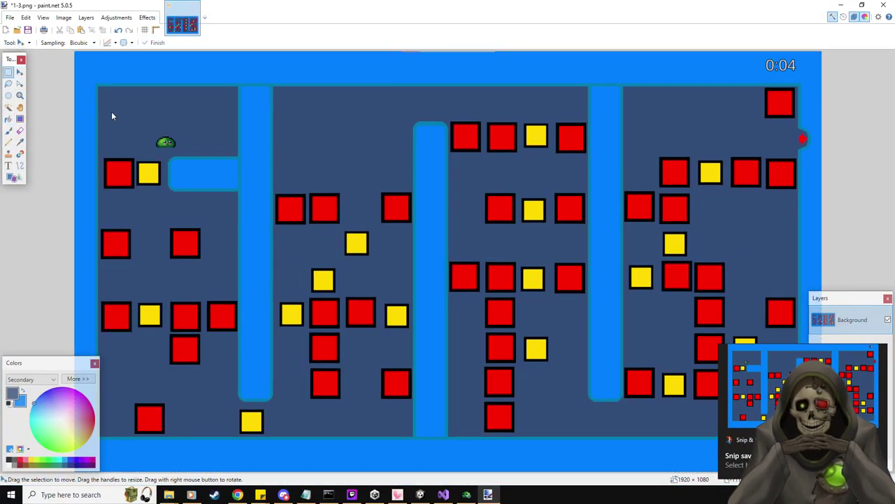
Erase the slime character and the timer from the pasted level picture using rectangular selections.
key(s)
drag(152, 129, 181, 152)
key(Delete)
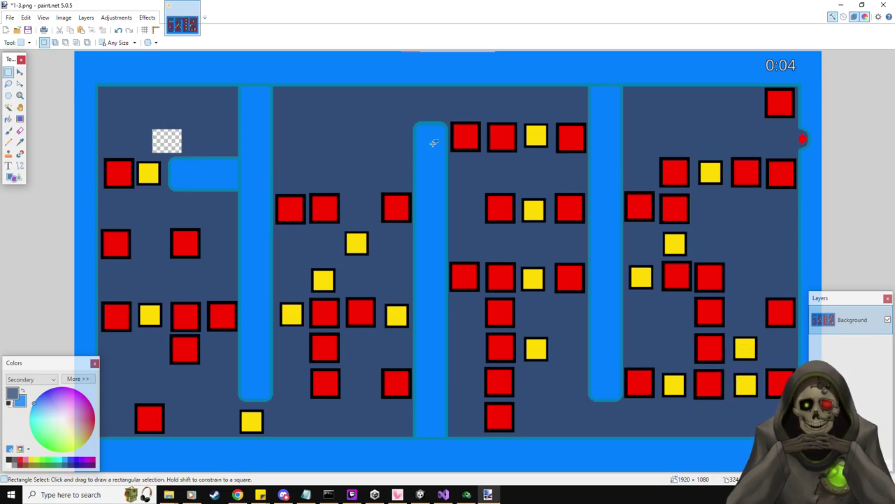
mouse_move(762, 56)
mouse_down()
mouse_move(797, 57)
mouse_move(803, 76)
mouse_up()
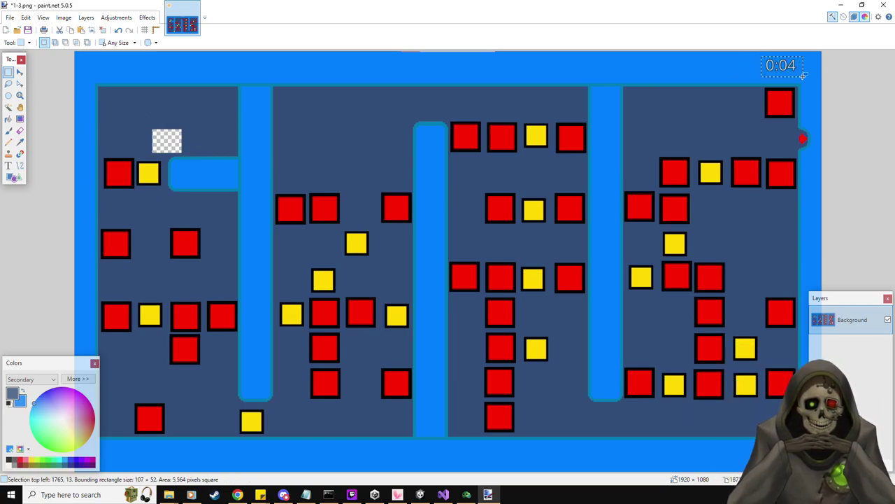
key(Delete)
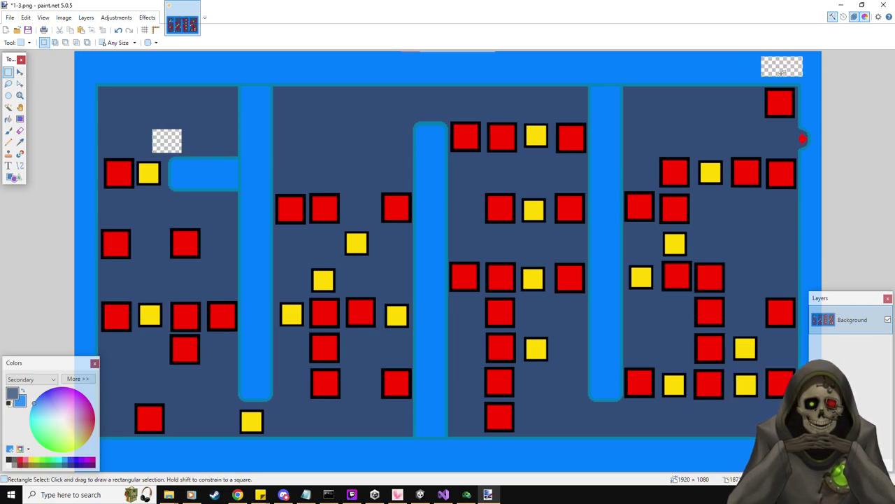
Fill the erased slime area with the dark floor blue and the erased timer area with the bright border blue.
click(8, 119)
click(169, 143)
click(785, 67)
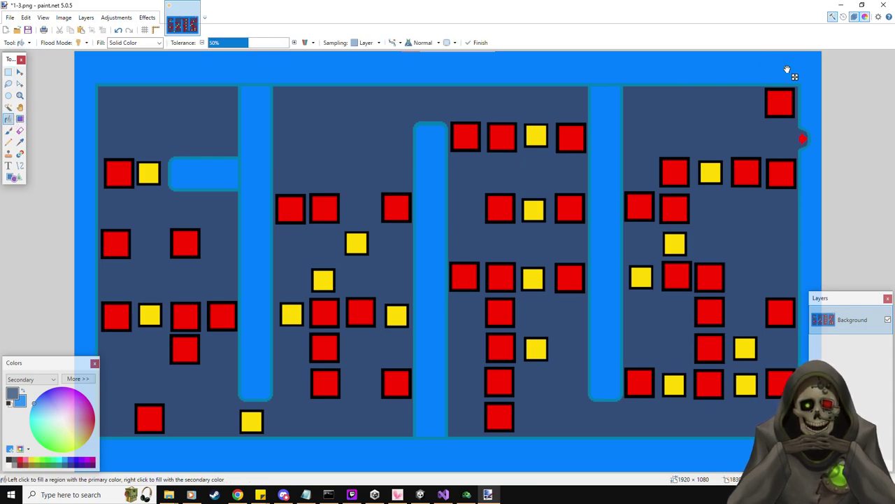
Save the picture as 1-4.png in the Level Pictures folder with the default PNG settings.
click(10, 18)
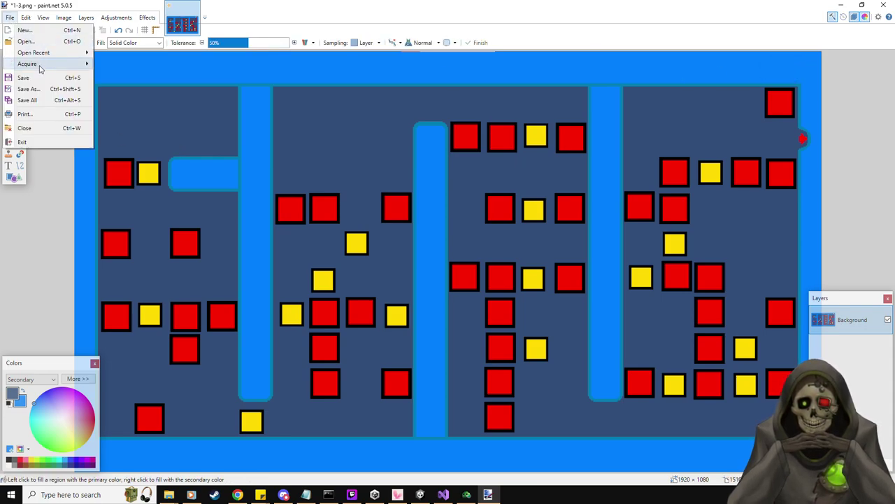
click(42, 87)
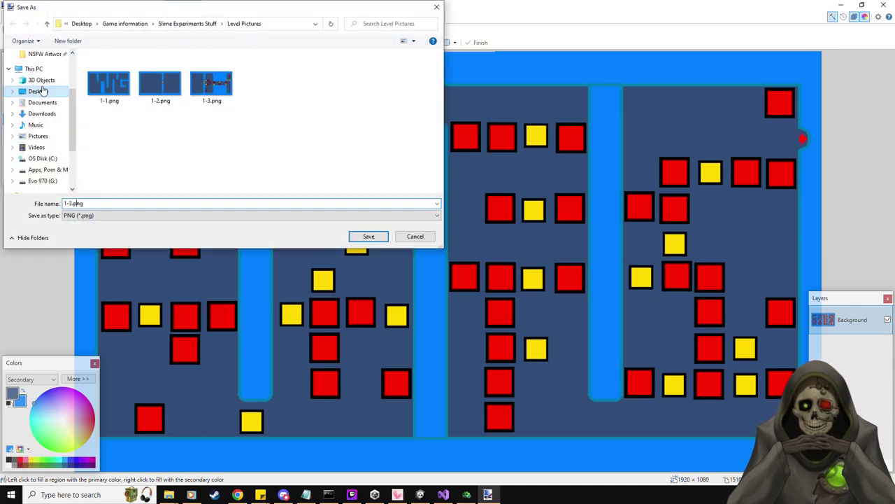
text(4)
key(Return)
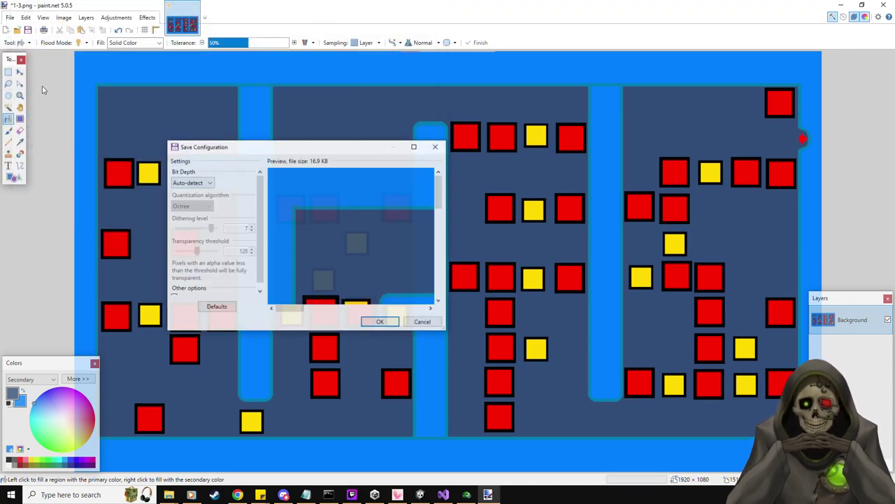
key(Return)
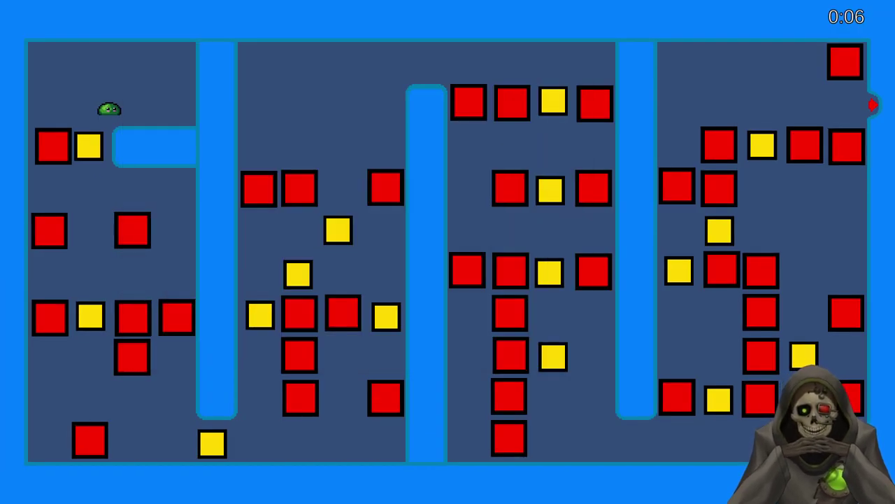
Bring up the Slime Stuff To Do.txt notes in Notepad and move the window off the game view.
key(alt+Tab)
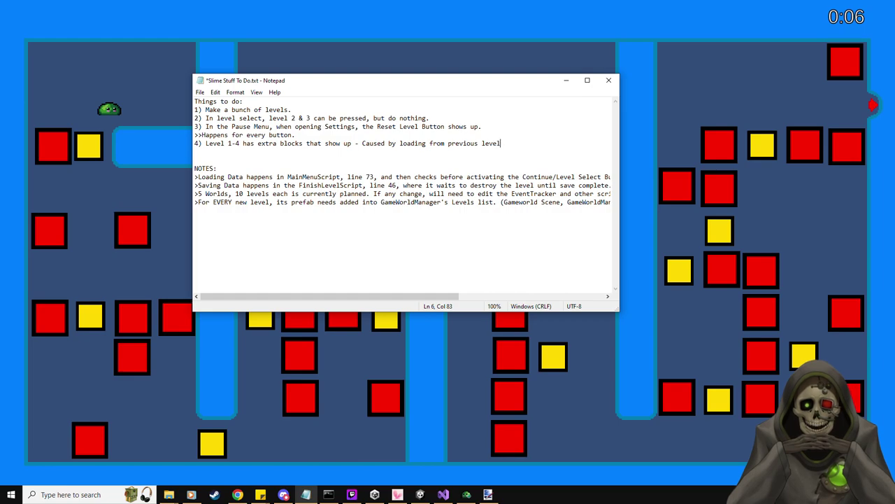
drag(353, 84, 0, 63)
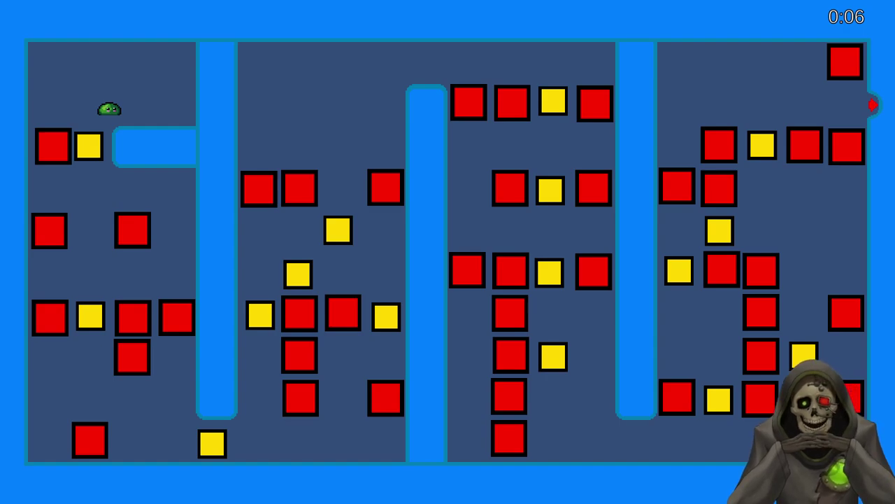
Replay the level, pushing the first chamber's upper yellow block down between the pair of red blocks.
key(Left)
key(Down)
key(Right)
key(Down)
key(Left)
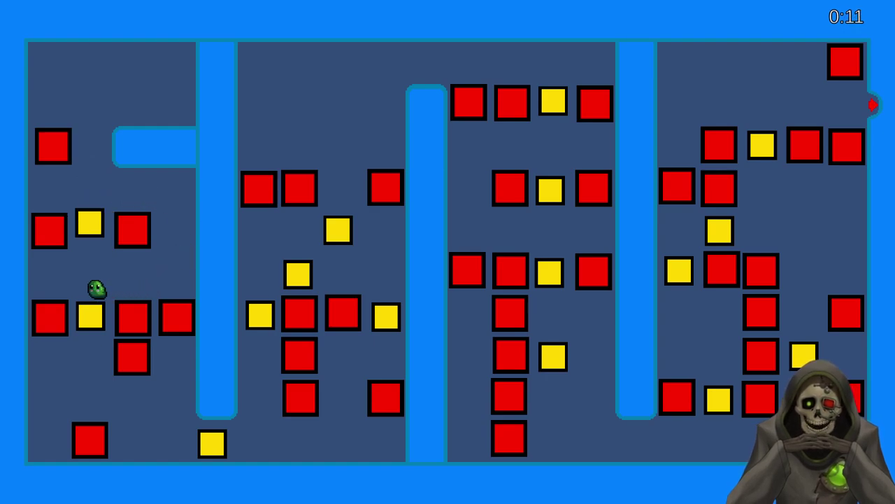
Push the first chamber's lower yellow block down through its red row and over toward the dividing wall, clearing the way down.
key(Down)
key(Left)
key(Right)
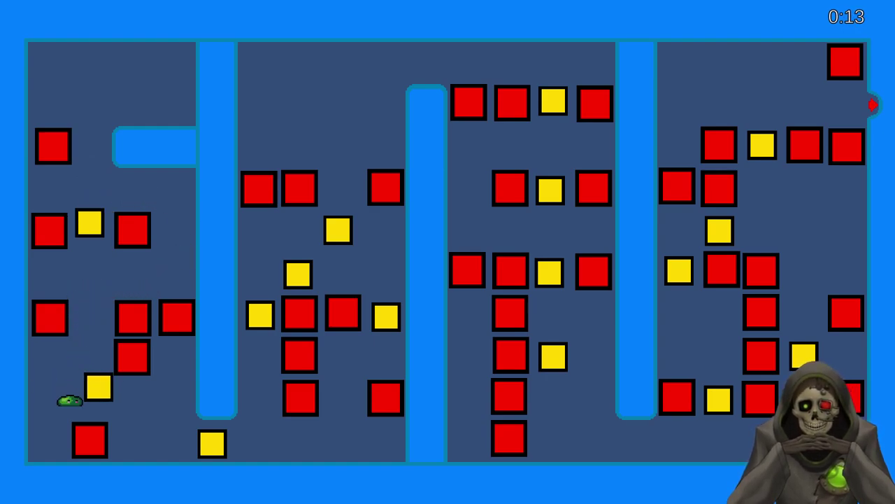
key(Up)
key(Right)
key(Down)
key(Left)
key(Right)
key(Down)
Push the passage block into the second chamber, raise the yellow block by the wall, and shove the next yellow block right.
key(Right)
key(Left)
key(Up)
key(Right)
Push the second chamber's central yellow block up through the red row's gap and cross over the wall into the third chamber.
key(Up)
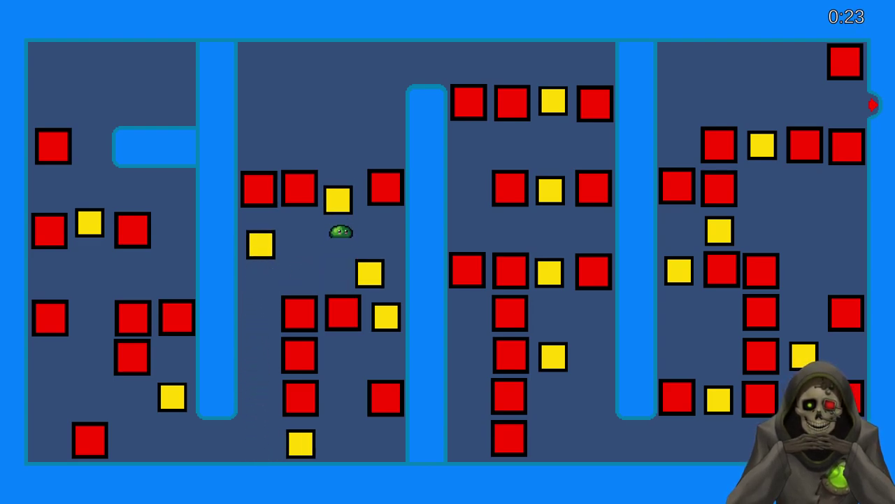
key(Right)
key(Up)
key(Right)
Push the third chamber's yellow blocks down through the gaps in the red rows to open a route to the floor.
key(Down)
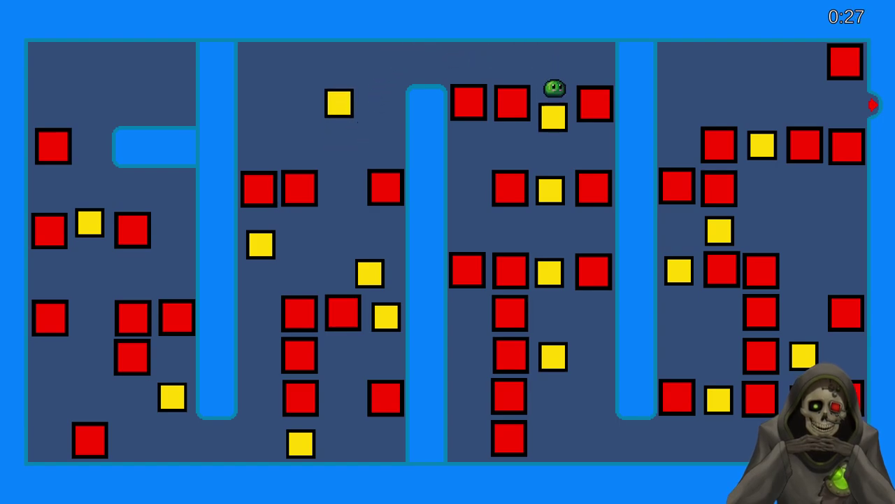
key(Left)
key(Down)
key(Right)
key(Down)
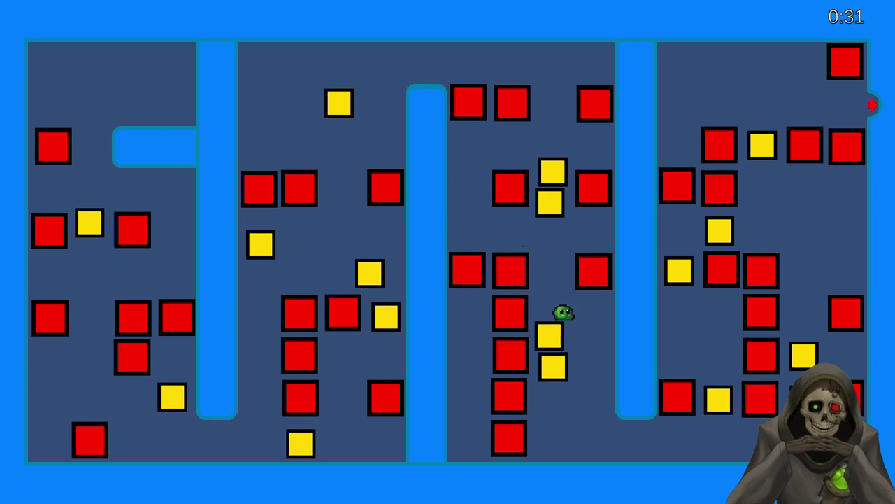
Take the slime under the wall into the fourth chamber and push the yellow block in its lowest red row upward.
key(Right)
key(Down)
key(Right)
key(Right)
key(Up)
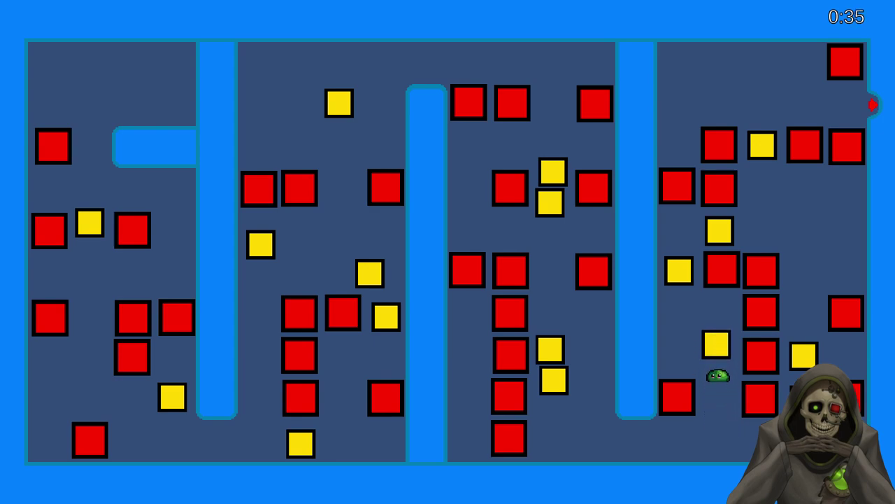
Push the fourth chamber's yellow block by the wall up beneath the red row and shift the lower yellow block up.
key(Left)
key(Up)
key(Up)
key(Right)
key(Left)
key(Down)
Take the slime around the red column and push the two yellow blocks up through the gap between the red blocks.
key(Right)
key(Right)
key(Up)
key(Up)
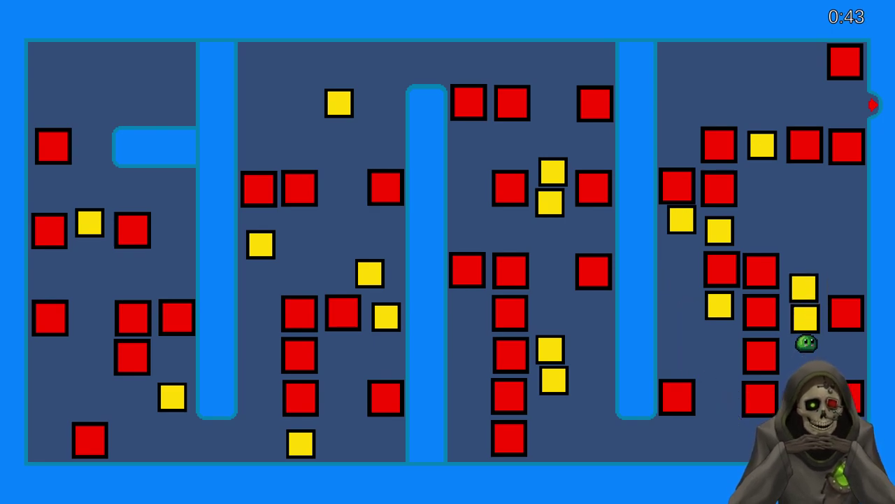
key(Up)
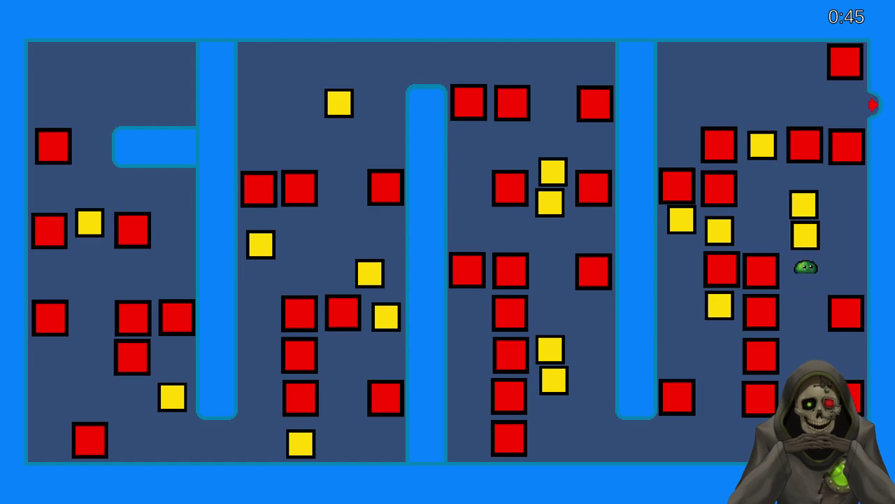
Push the yellow block up out of the upper red row and bring the slime through the gap to the red exit.
key(Left)
key(Up)
key(Up)
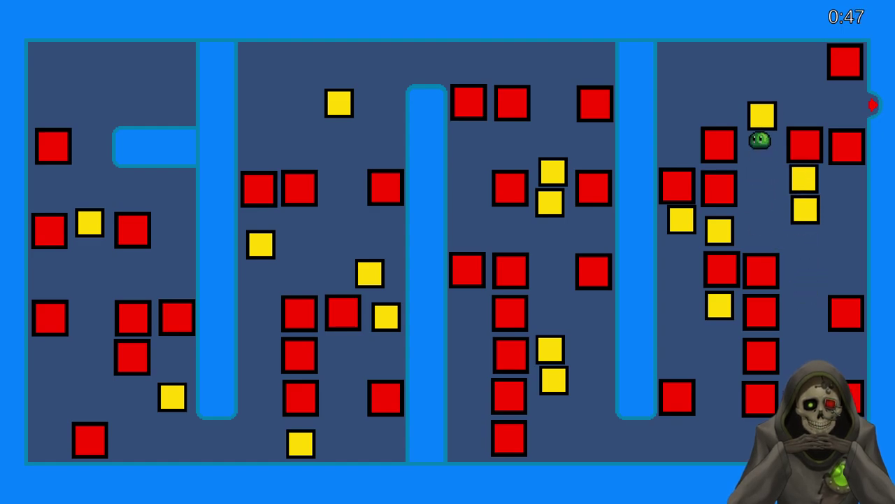
key(Right)
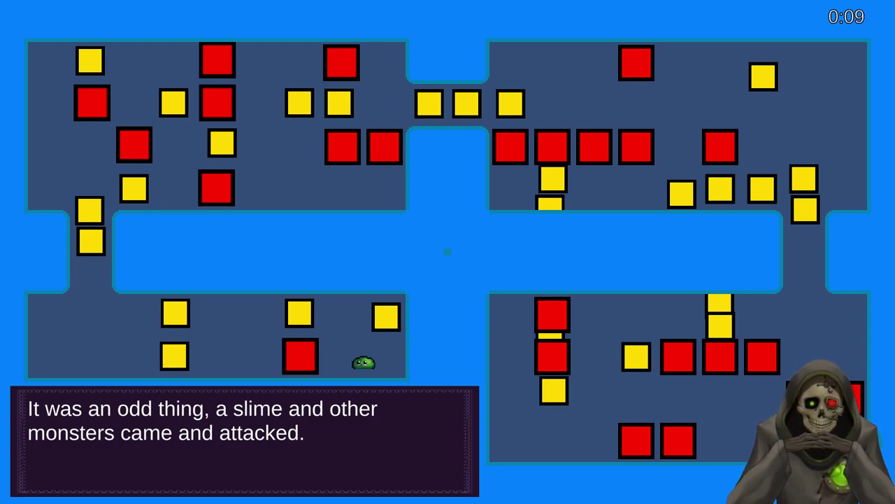
Edit item 4 of the Notepad to-do list to read "Level 1-4 & 1-5 have extra blocks" and return to the game.
key(super)
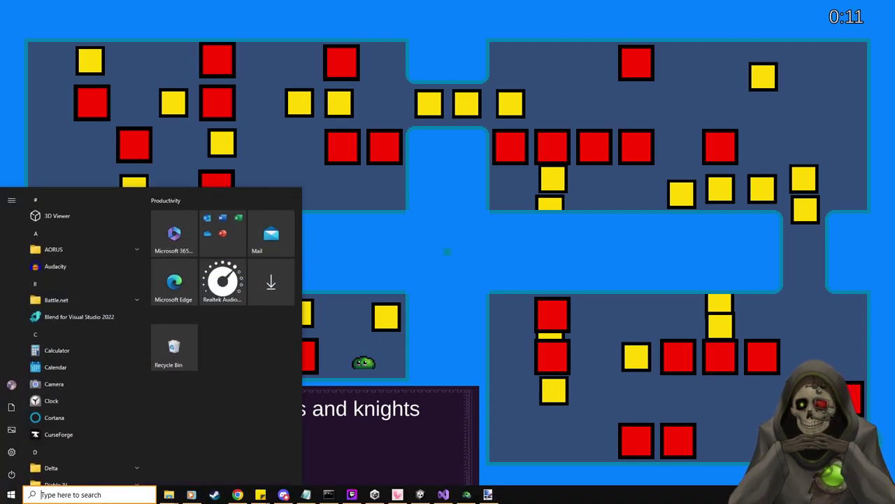
click(26, 69)
key(alt+Tab)
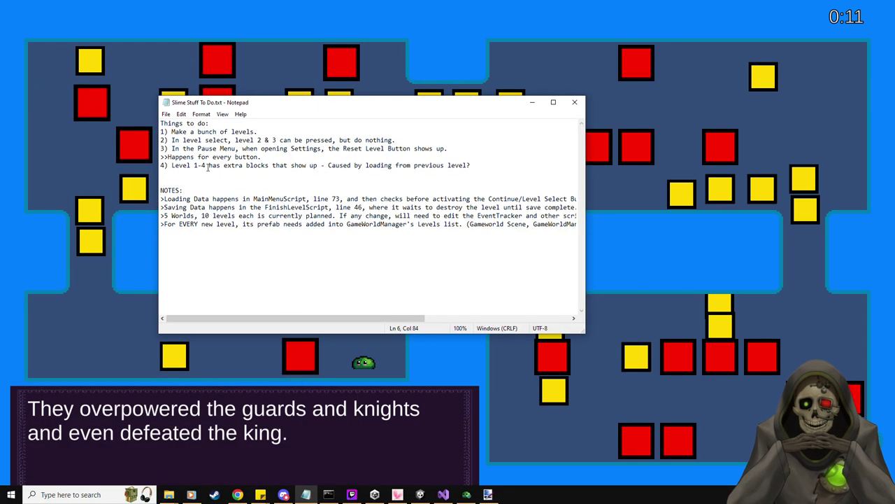
text(& 1-5)
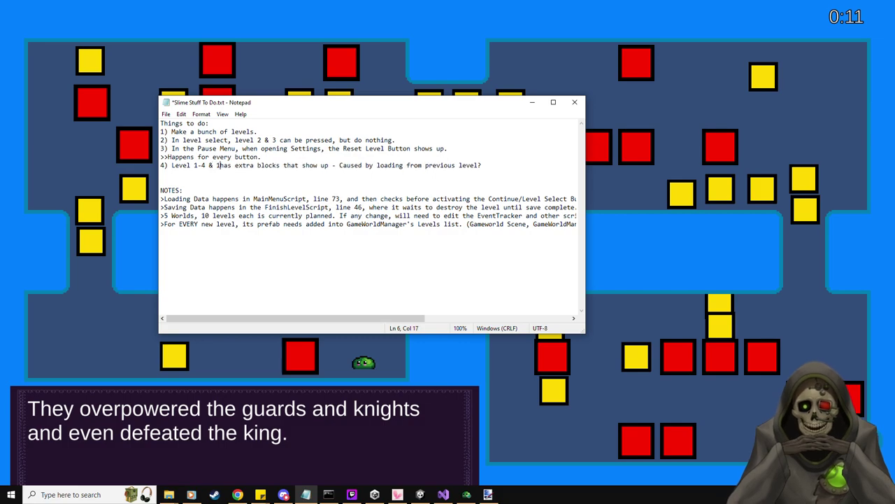
text( hav)
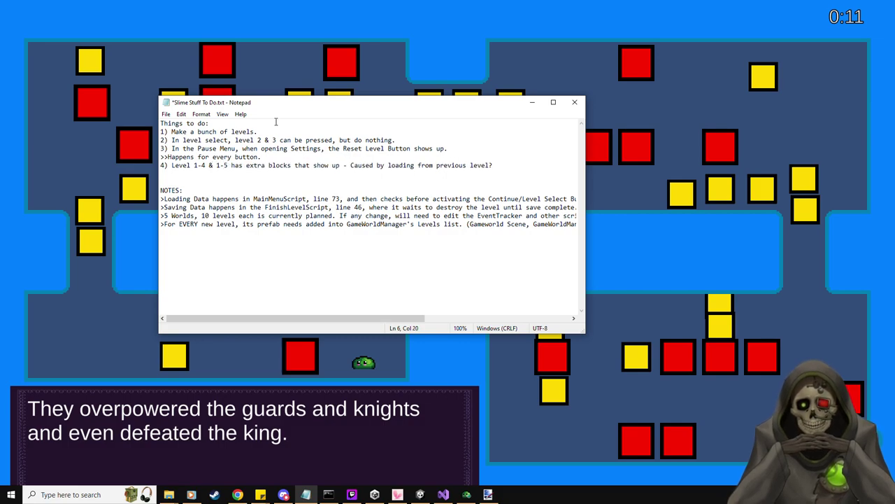
text(e)
key(alt+Tab)
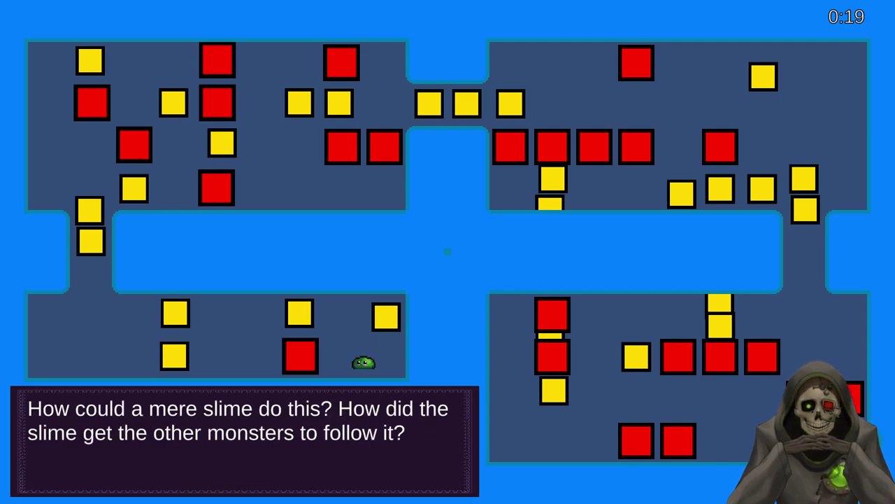
Reset level 1-5 twice to clear the extra blocks carried over from the previous level.
key(Escape)
click(447, 205)
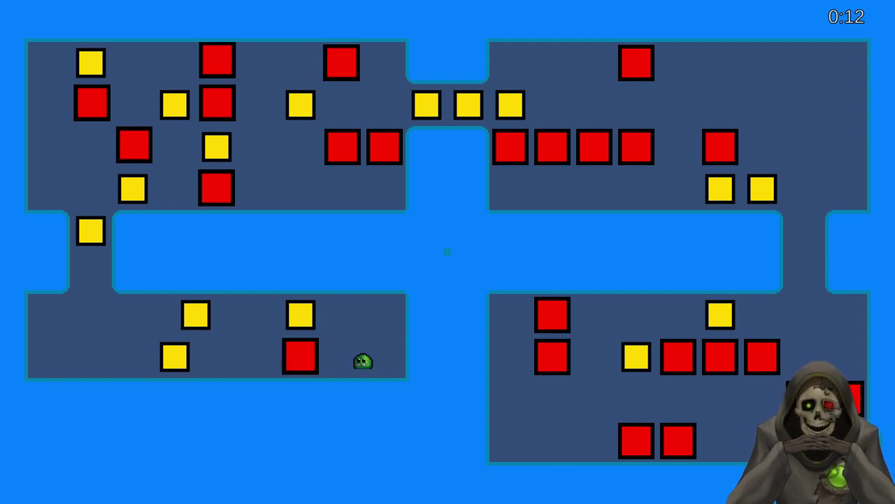
key(Escape)
click(448, 205)
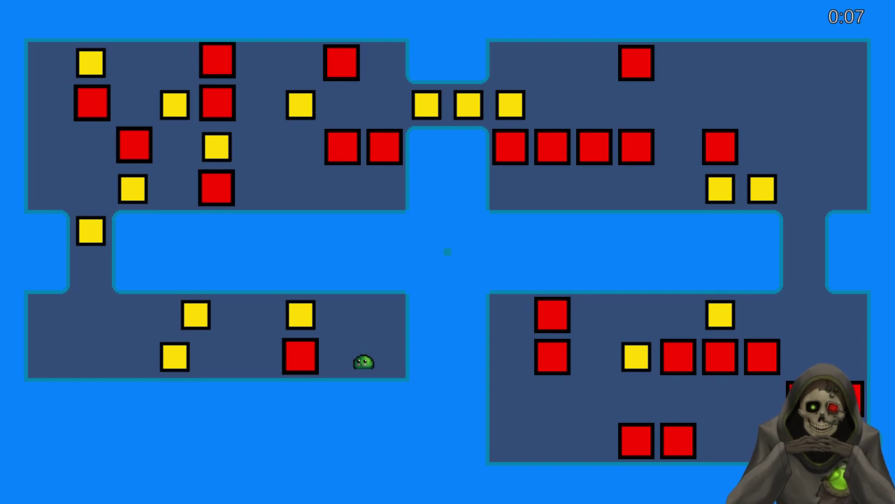
key(Escape)
key(Escape)
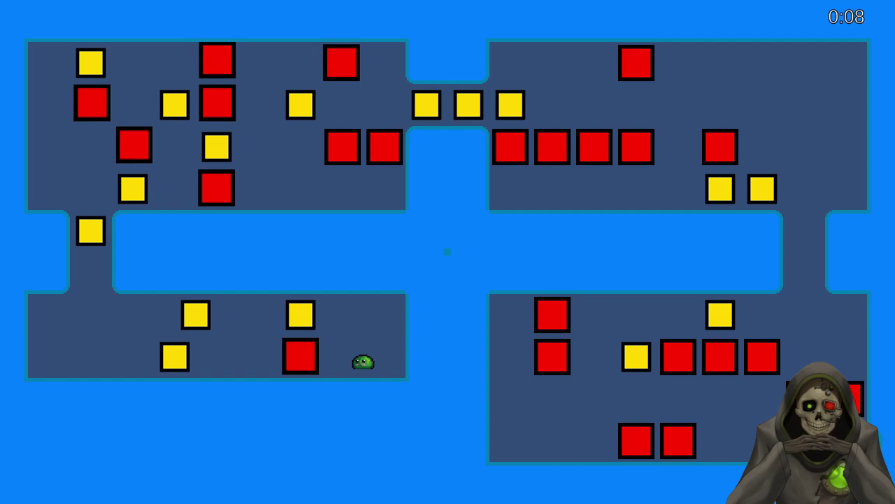
Try a route through the lower-left chamber's yellow blocks and up the passage to the upper-left chamber's outer wall.
key(Up)
key(Left)
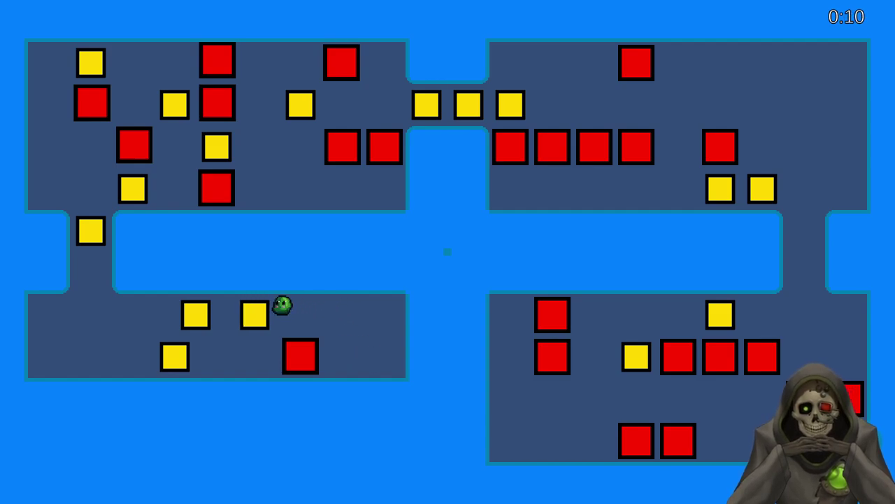
key(Left)
key(Down)
key(Left)
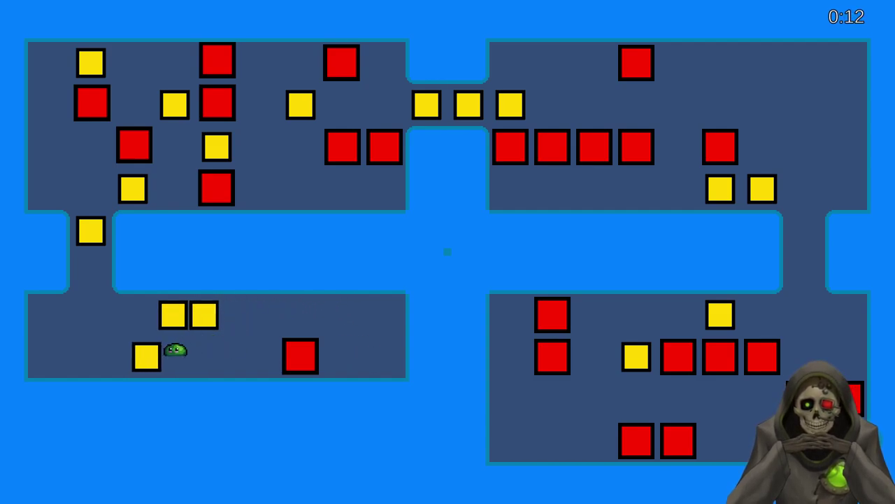
key(Up)
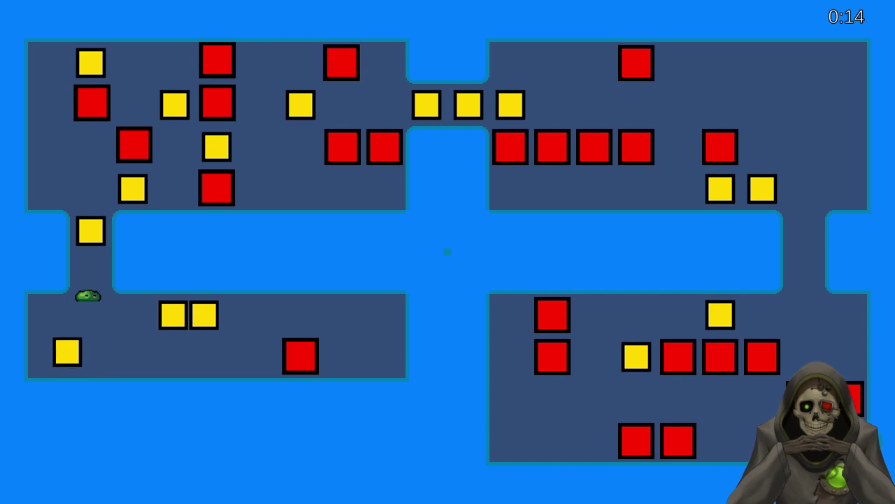
key(Left)
key(Up)
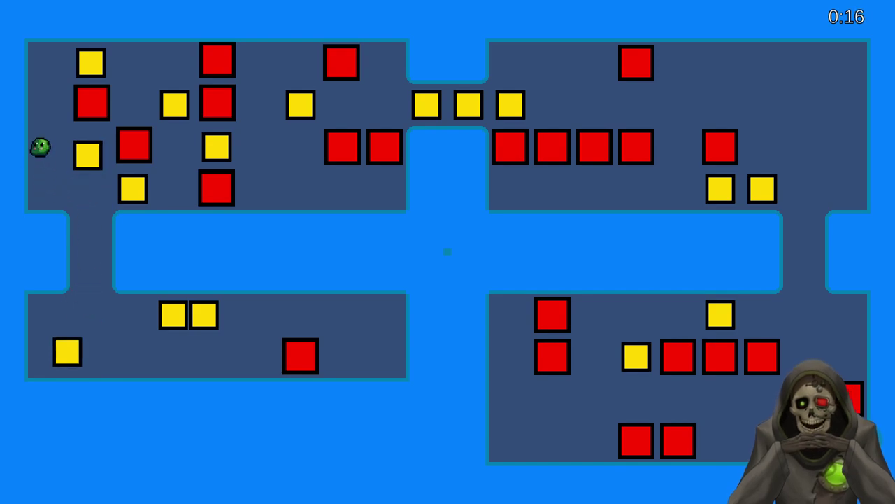
Reset level 1-5, snip the whole screen, and paste the capture over the open picture in paint.net.
key(Escape)
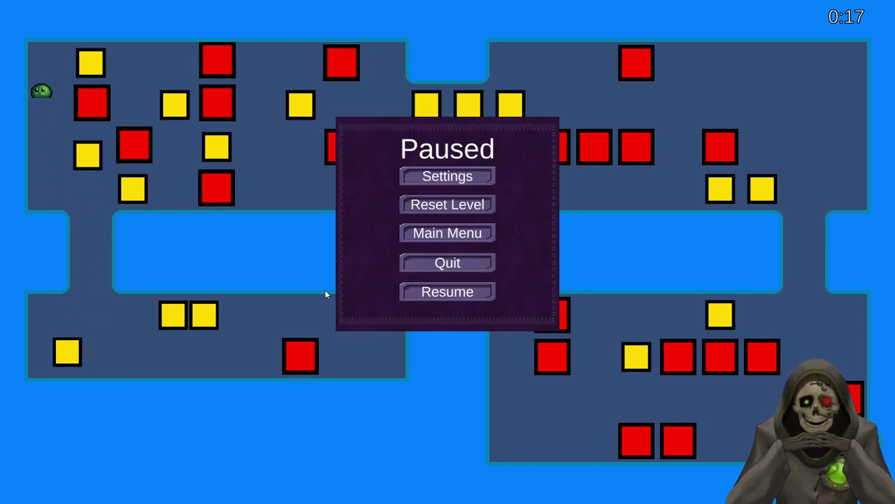
click(458, 209)
key(super+shift+s)
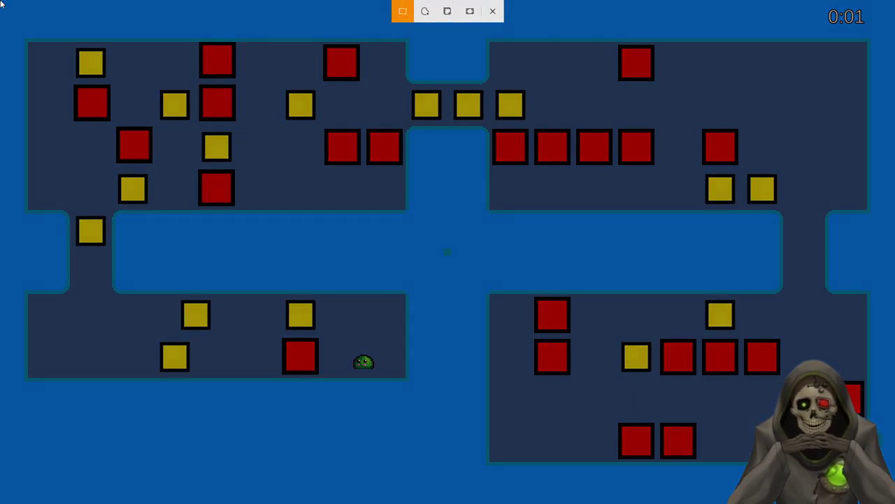
drag(1, 1, 894, 503)
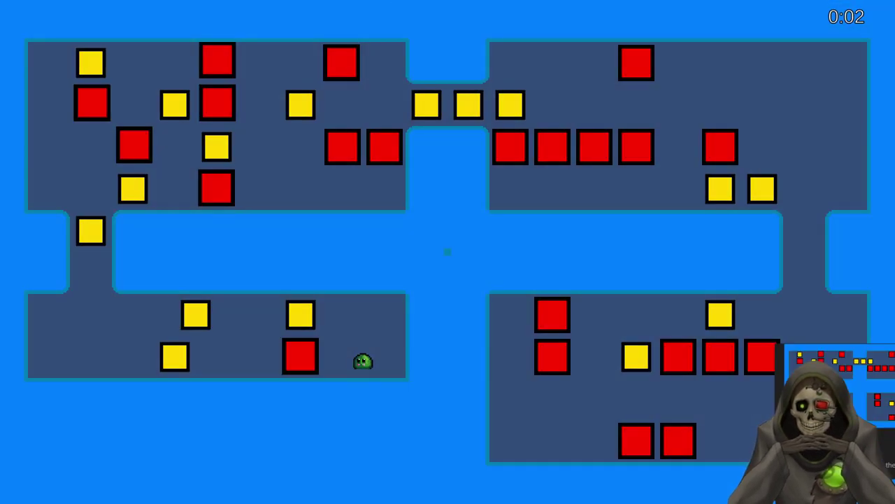
key(alt+Tab)
key(ctrl+v)
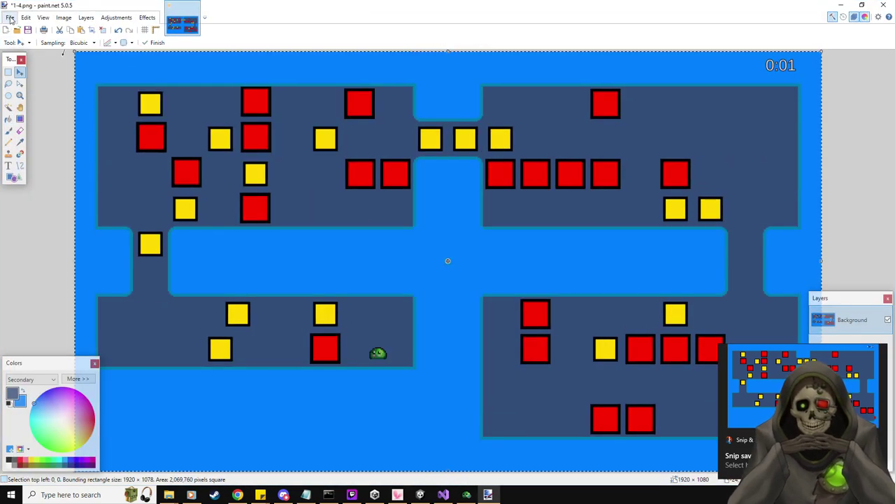
Erase the slime and the timer from the picture and fill both gaps with the surrounding floor and wall colors.
click(8, 72)
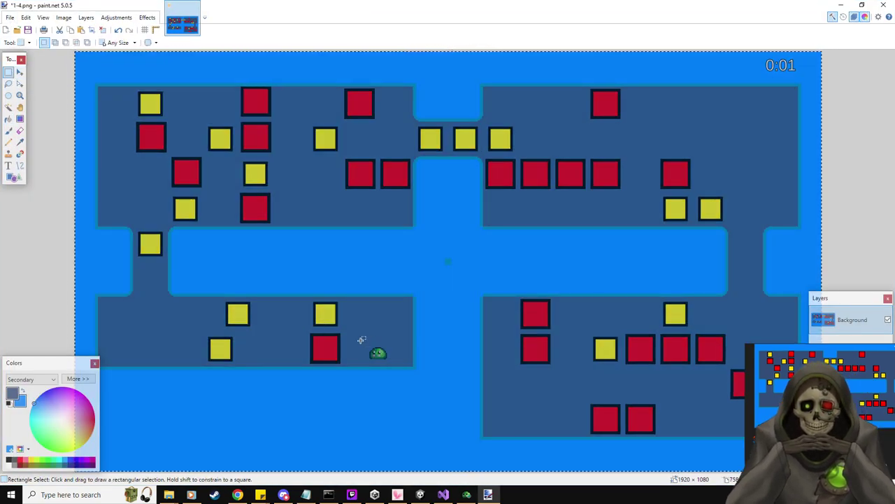
drag(360, 341, 393, 361)
key(Delete)
drag(803, 75, 758, 56)
key(Delete)
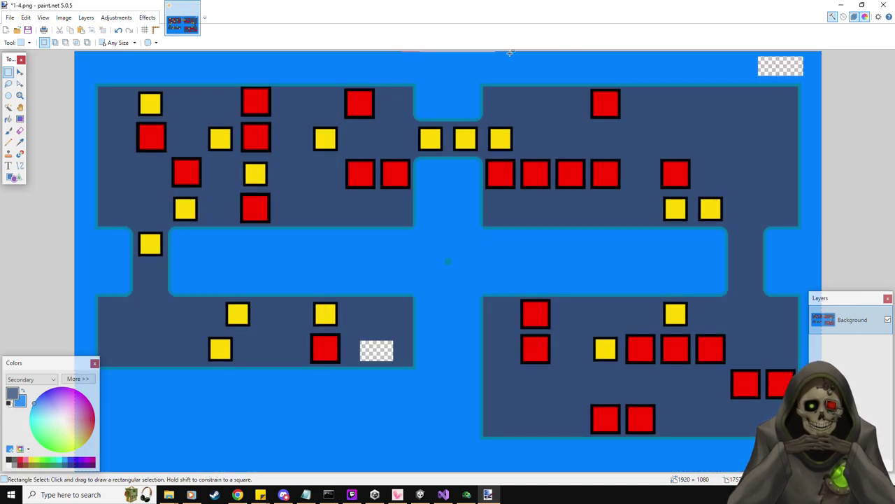
click(9, 118)
click(364, 348)
click(775, 62)
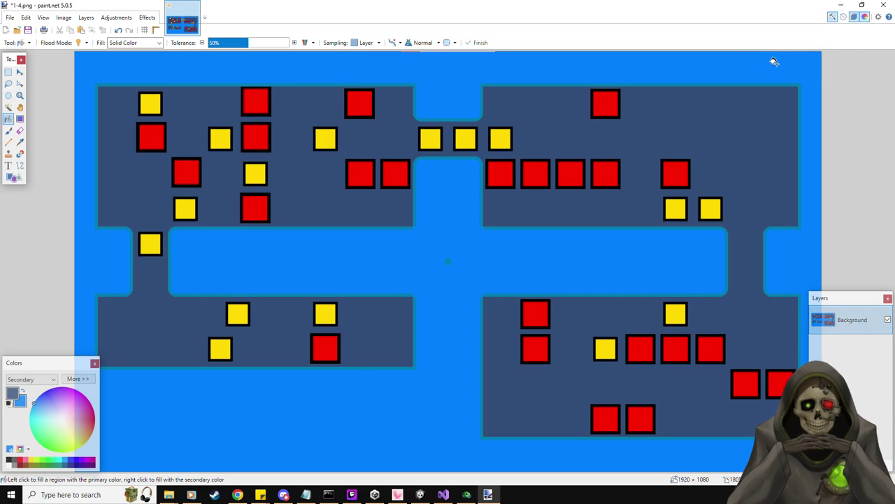
Save the cleaned layout as a PNG in the Level Pictures folder under a new file name and return to the game.
click(10, 17)
click(40, 88)
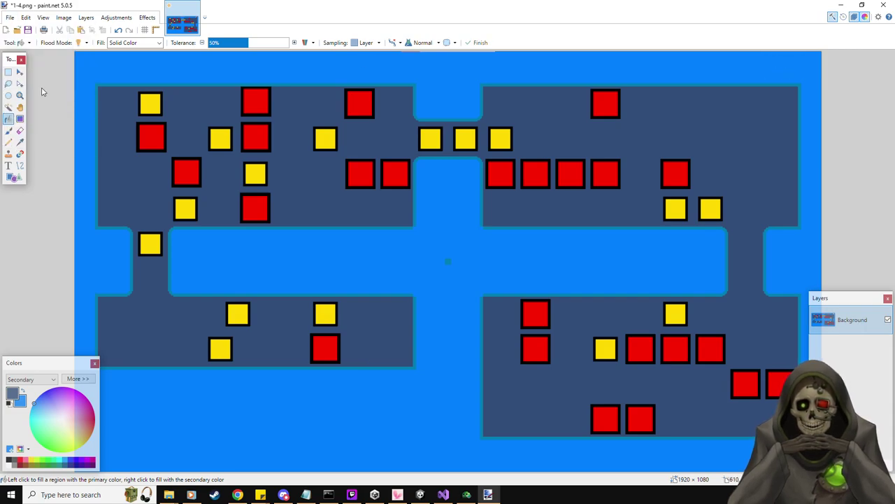
text(1-4.pn)
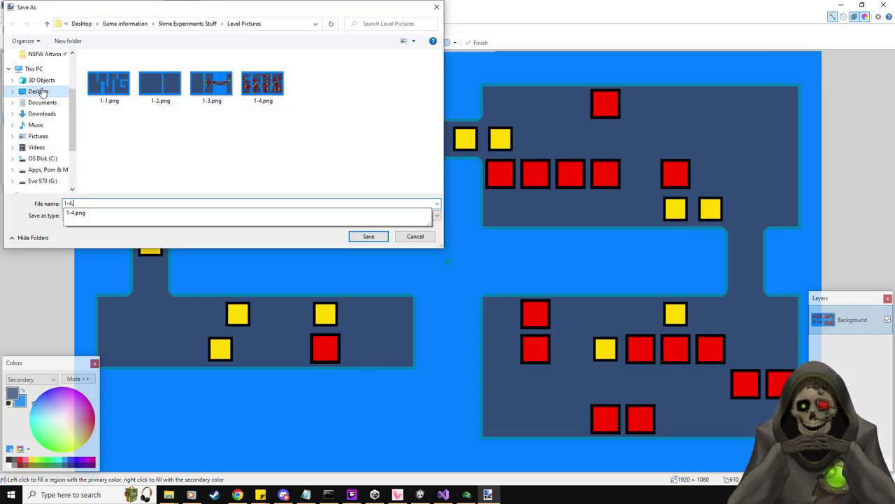
key(BackSpace)
key(BackSpace)
key(Return)
key(Return)
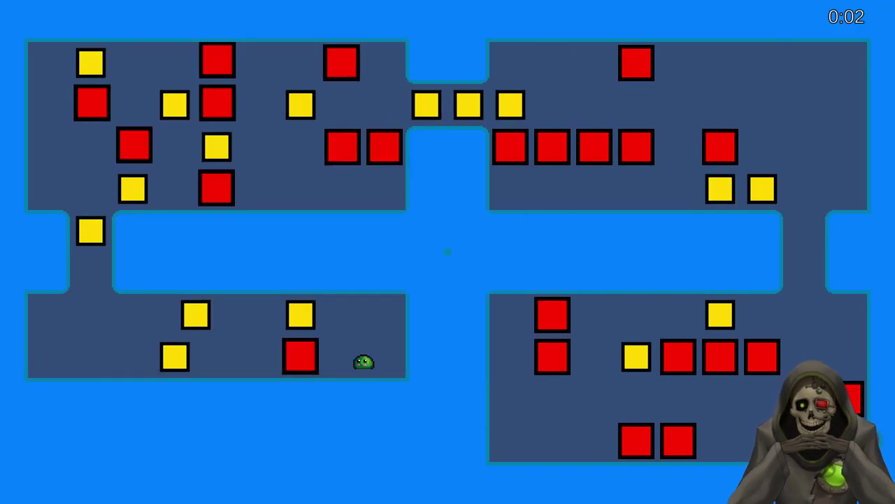
Push the lower-left chamber's yellow blocks aside and shove the passage's yellow block up into the upper-left chamber.
key(Up)
key(Left)
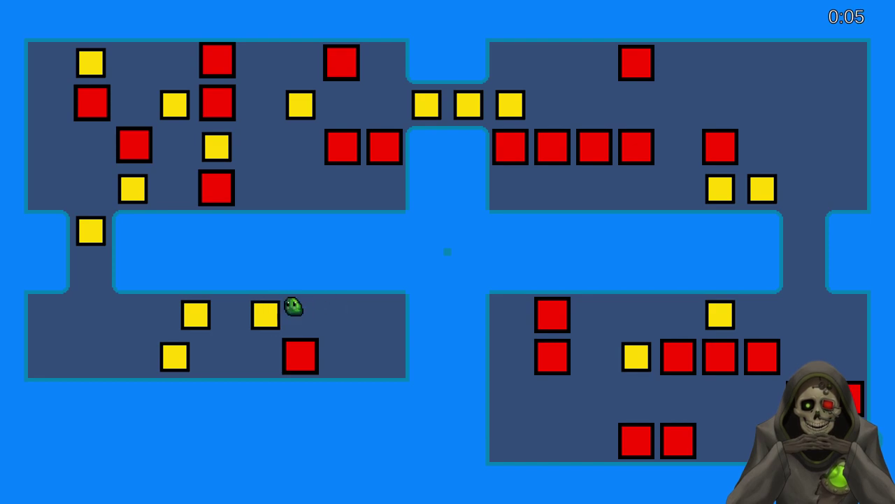
key(Down)
key(Left)
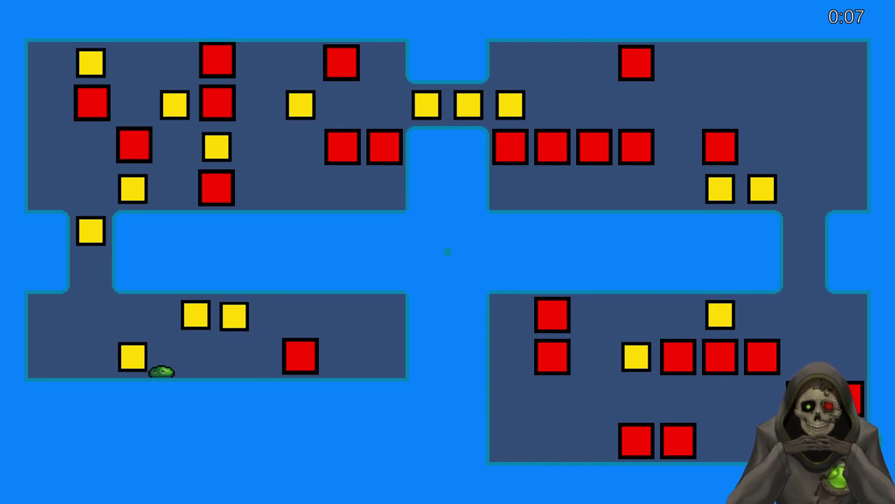
key(Left)
key(Up)
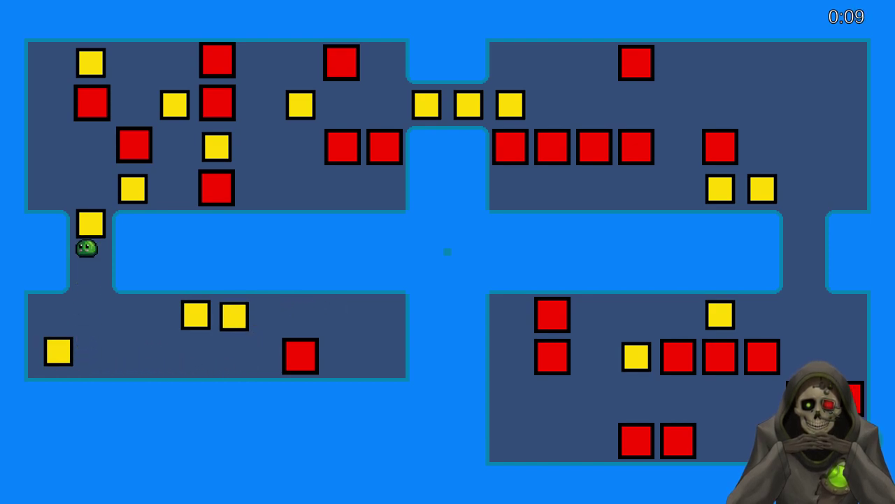
key(Up)
Take the slime up along the outer wall and push the top row's yellow block right toward the red column.
key(Left)
key(Up)
key(Up)
key(Up)
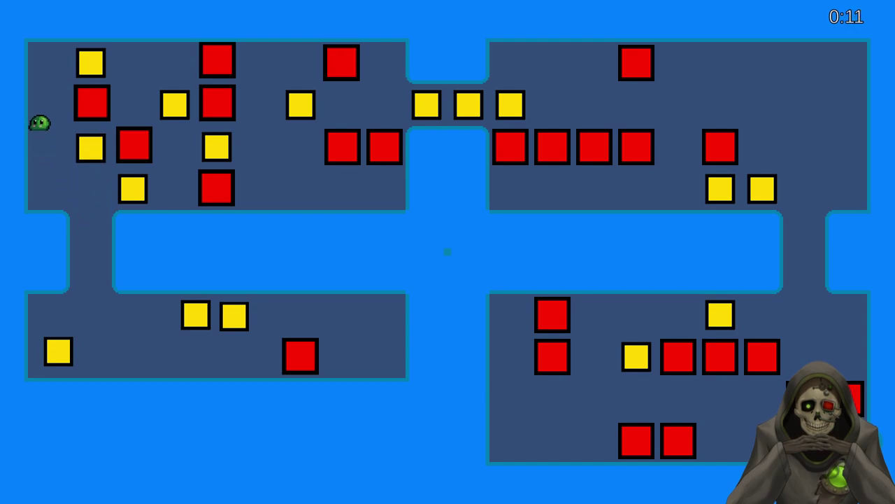
key(Right)
key(Right)
key(Right)
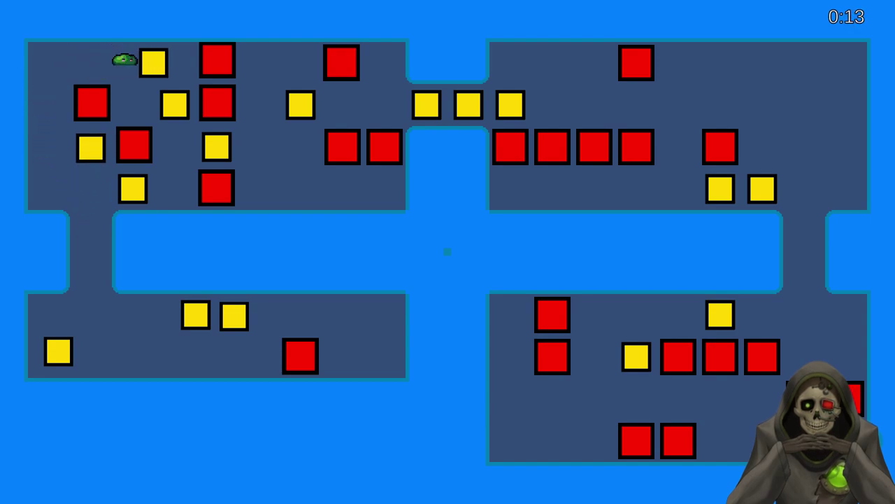
Push the yellow block beside the red column down, then shove the one in the column's gap right to get through.
key(Down)
key(Right)
key(Down)
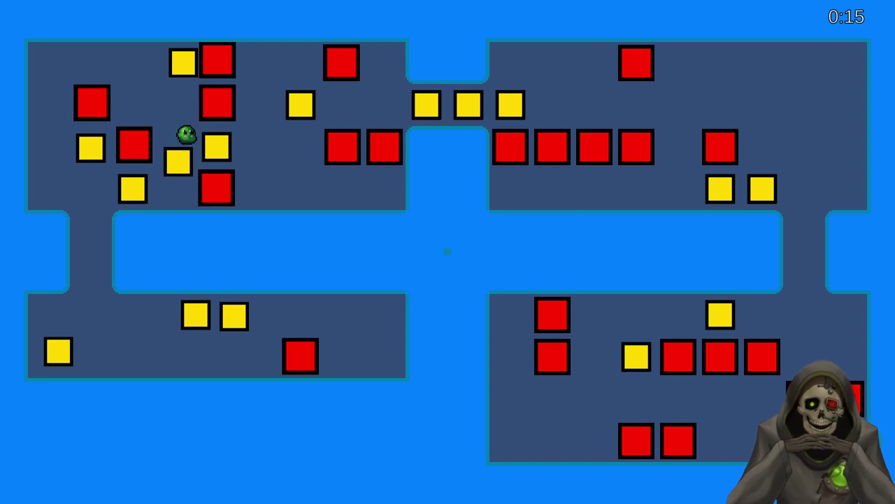
key(Right)
key(Right)
key(Up)
key(Right)
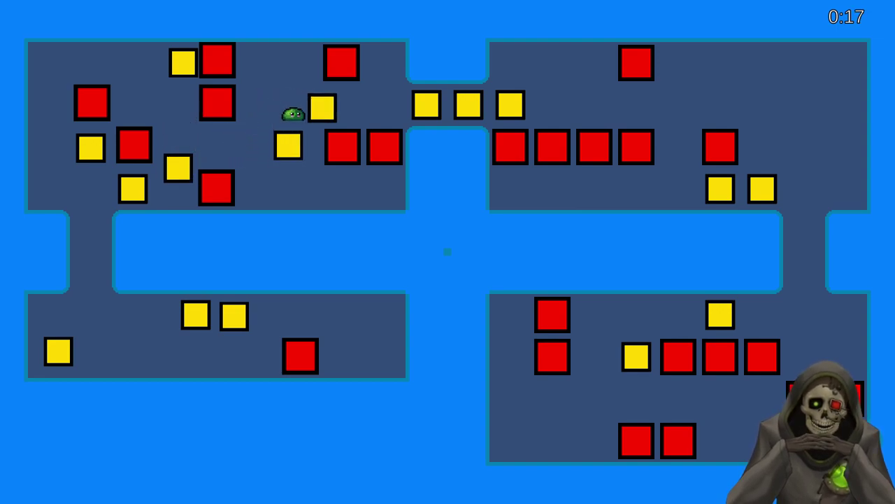
Push the row of yellow blocks right through the connecting passage and across the upper-right chamber, past the red row below.
key(Right)
key(Right)
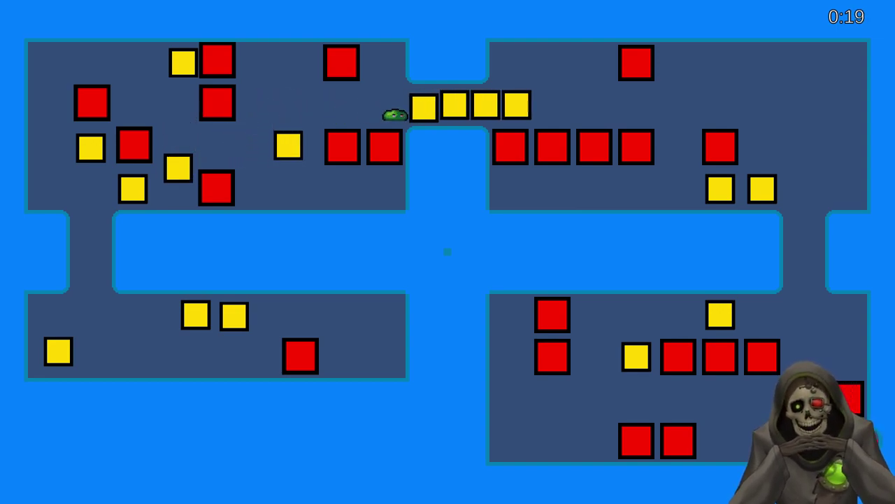
key(Right)
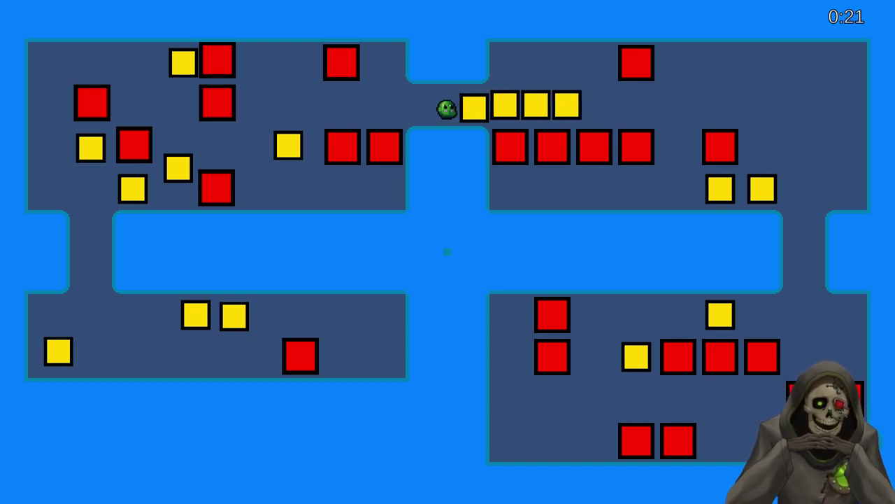
key(Right)
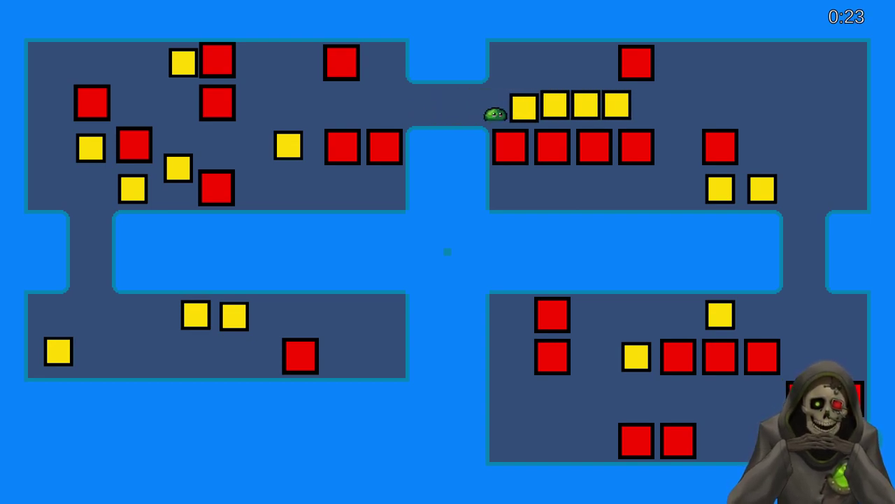
key(Right)
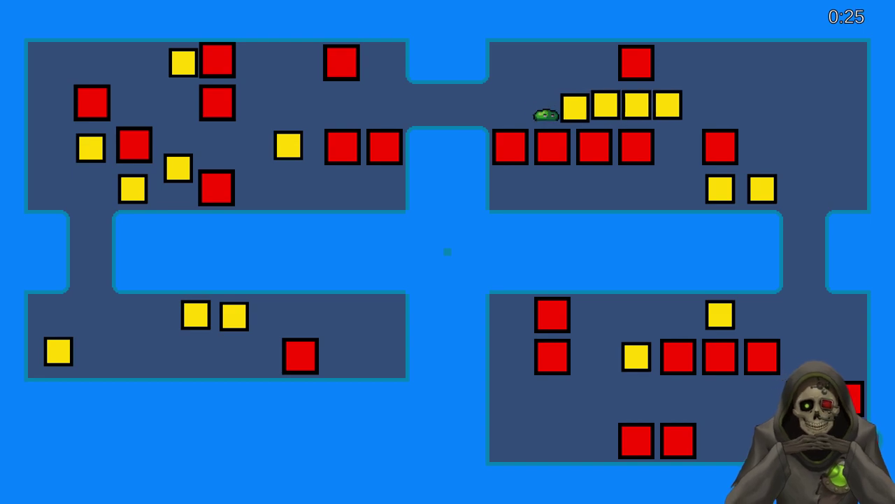
key(Right)
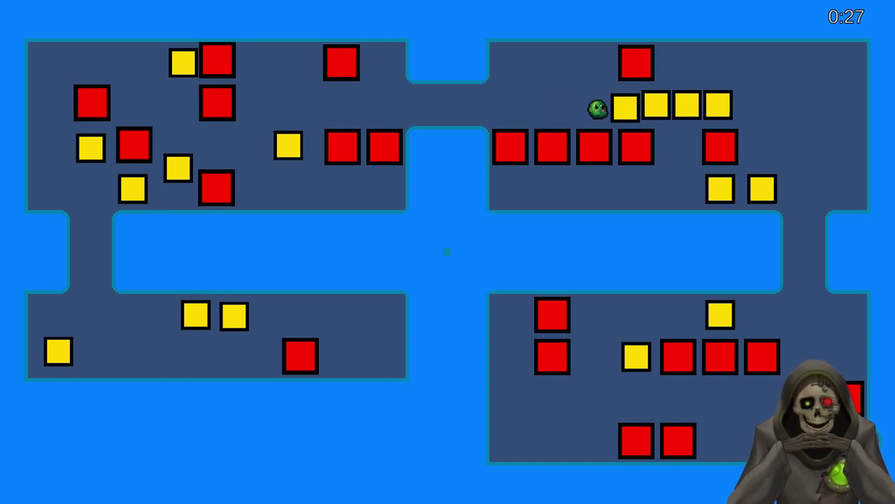
key(Right)
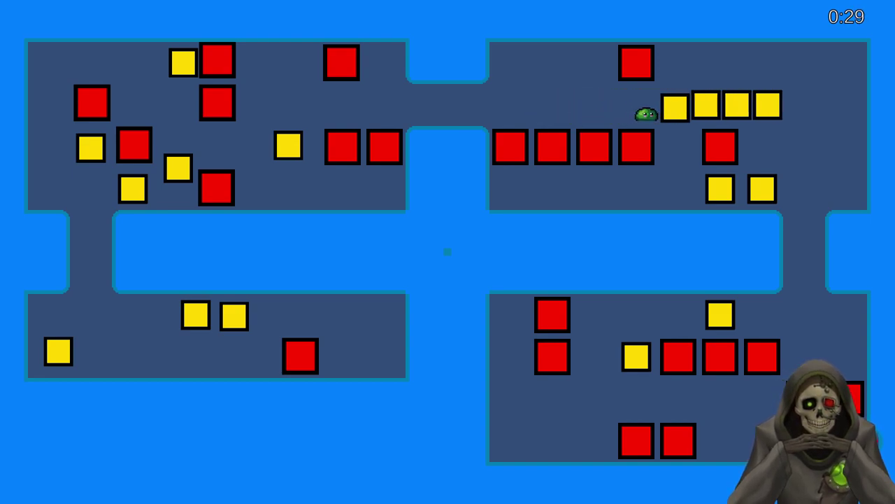
key(Right)
Take the slime around the pushed row, down the passage into the lower-right chamber, and push its top yellow block left.
key(Up)
key(Right)
key(Down)
key(Down)
key(Left)
key(Left)
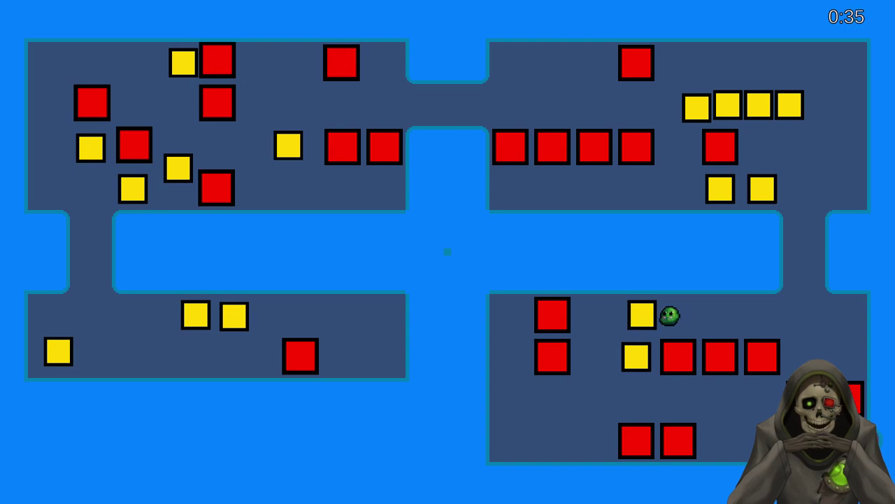
Shove the yellow block beside the three red blocks down and right, then lead the slime to the exit to finish the level.
key(Down)
key(Left)
key(Down)
key(Right)
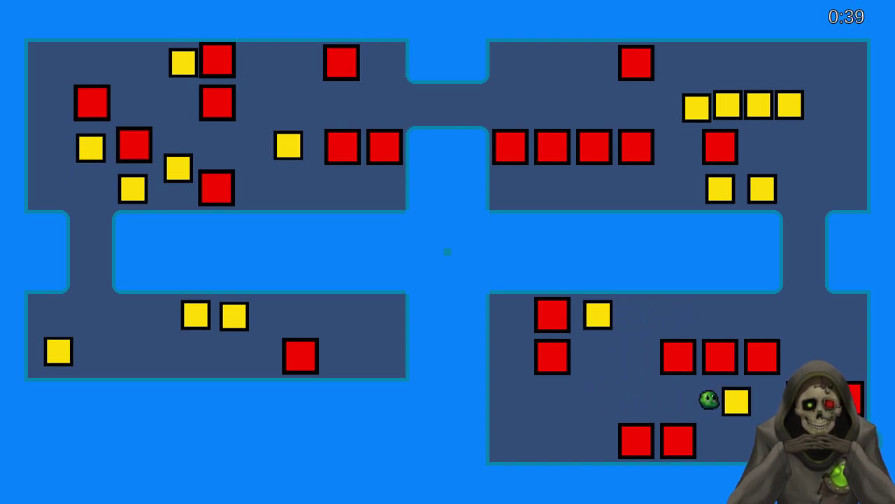
key(Down)
key(Down)
key(Right)
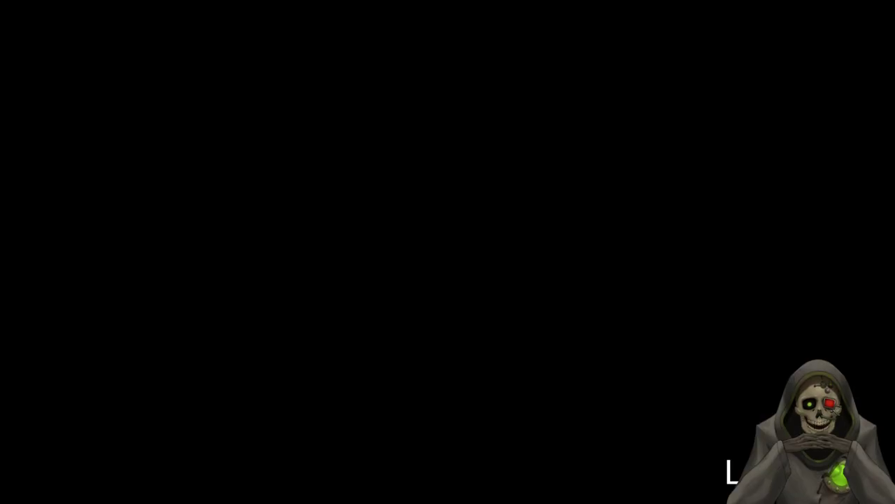
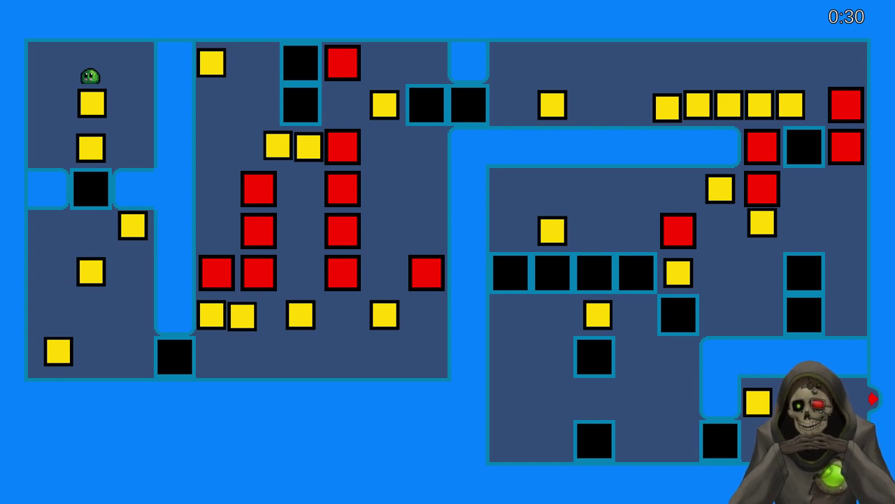
Reset level 1-6 to clear the extra yellow blocks and capture a full-screen snip of its clean layout.
key(Escape)
click(451, 208)
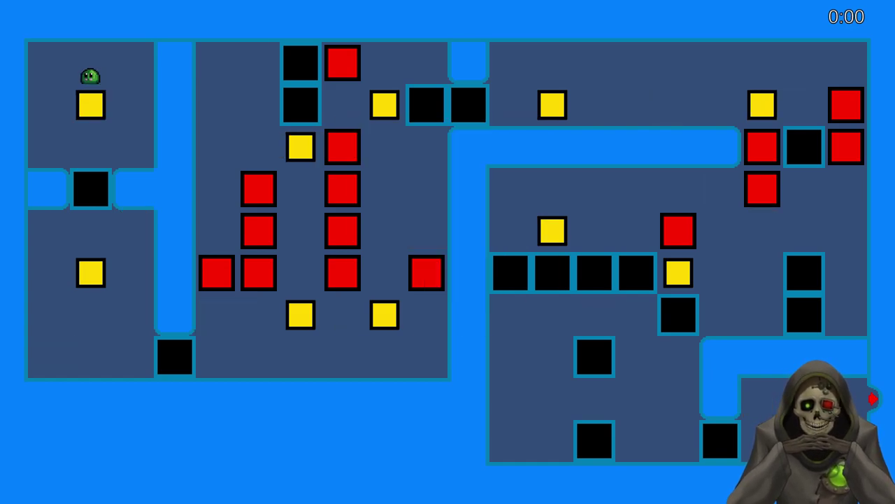
key(super+shift+s)
drag(0, 0, 894, 503)
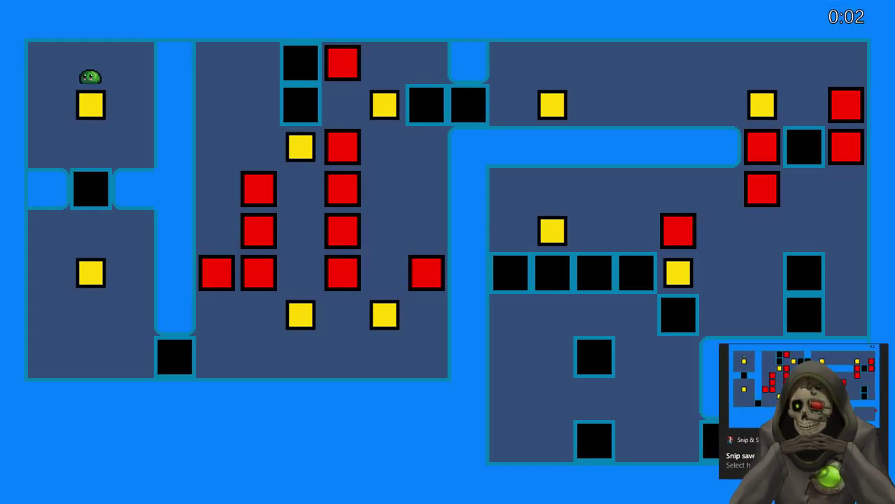
Switch to paint.net and paste the level 1-6 snip over the existing picture.
key(alt+Tab)
double_click(356, 154)
key(ctrl+v)
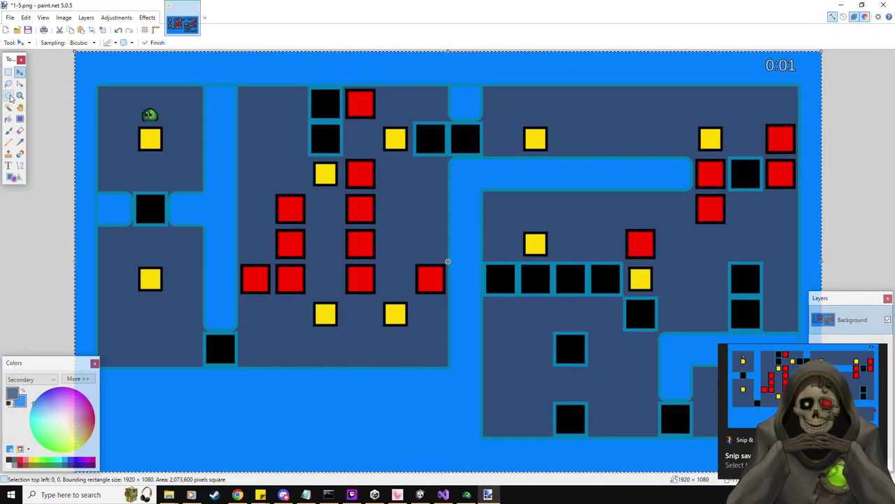
Cut the slime and the timer out of the pasted picture with rectangular selections.
click(8, 71)
drag(135, 104, 175, 124)
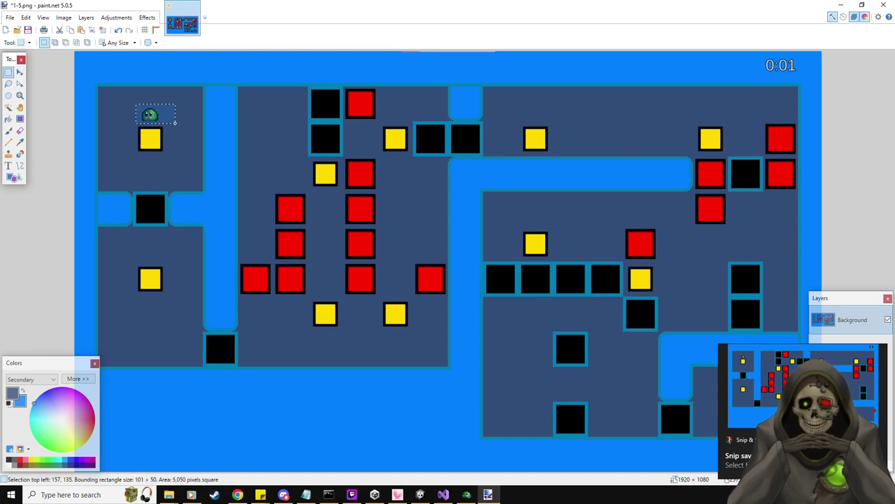
key(Delete)
drag(759, 56, 801, 72)
key(Delete)
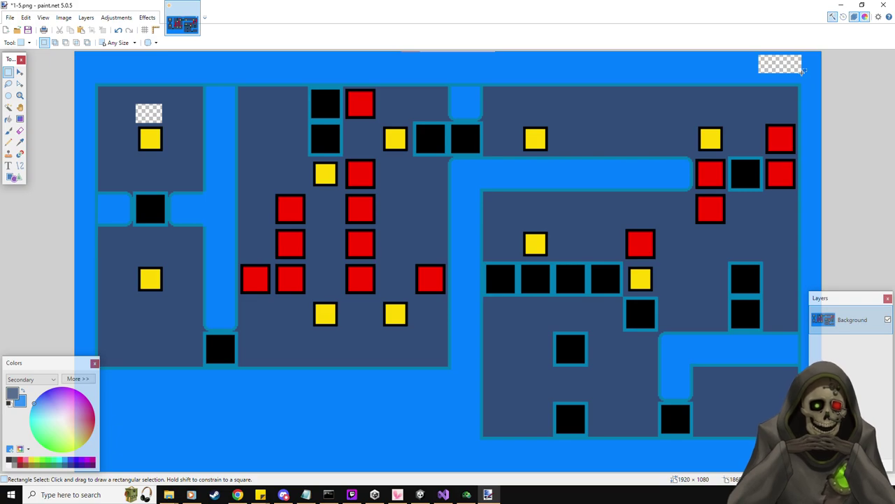
Fill the slime's gap with the dark floor blue and the timer's gap with the bright background blue.
click(8, 119)
click(150, 113)
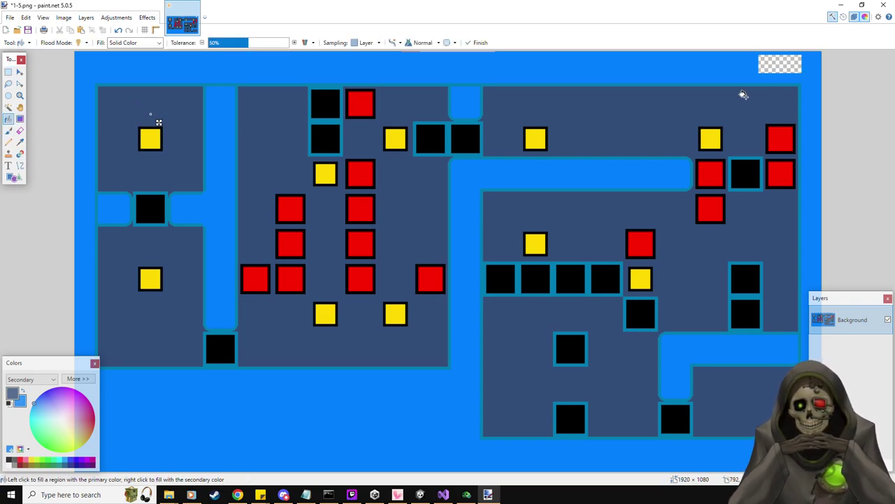
click(783, 63)
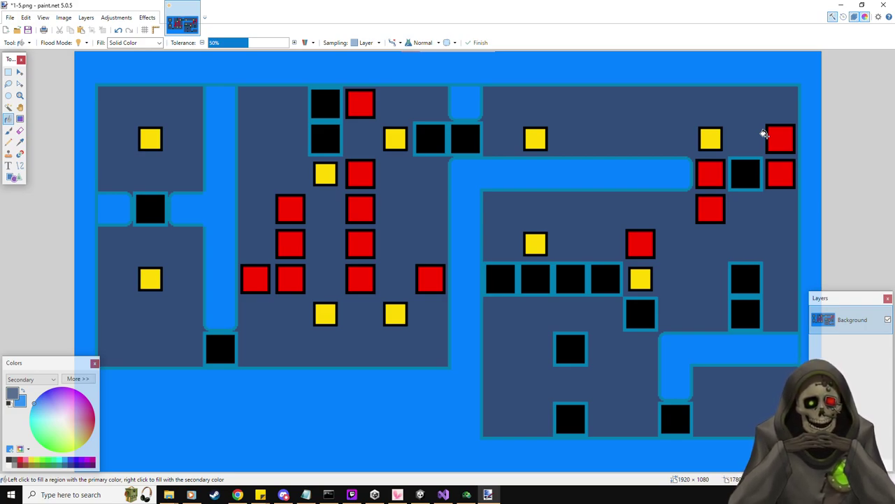
Save the cleaned picture as 1-6.png in the Level Pictures folder and return to the game.
click(10, 17)
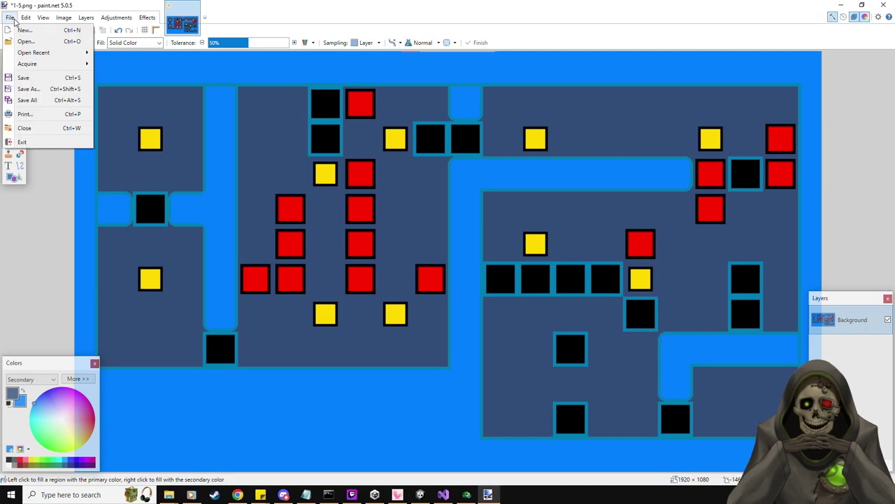
click(46, 91)
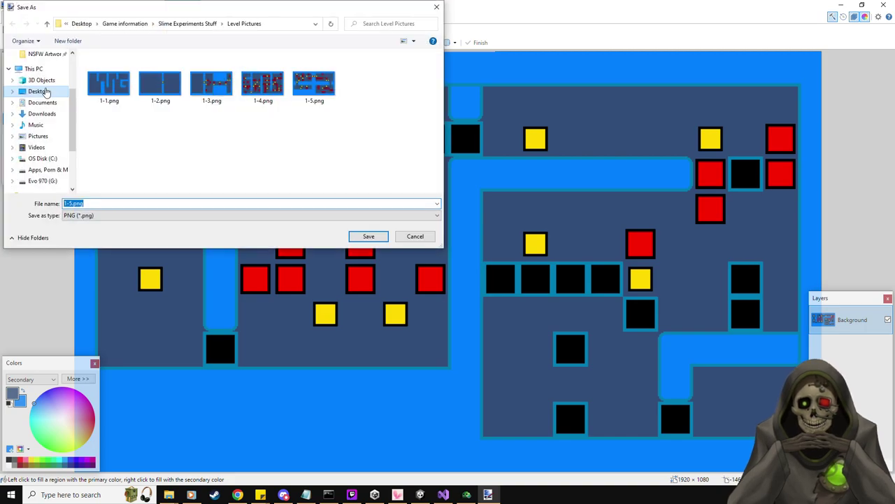
text(6)
key(Return)
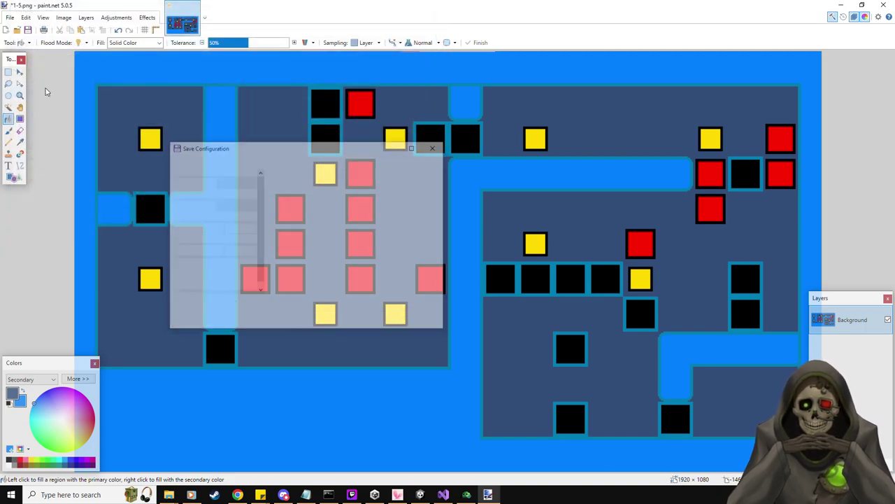
key(Return)
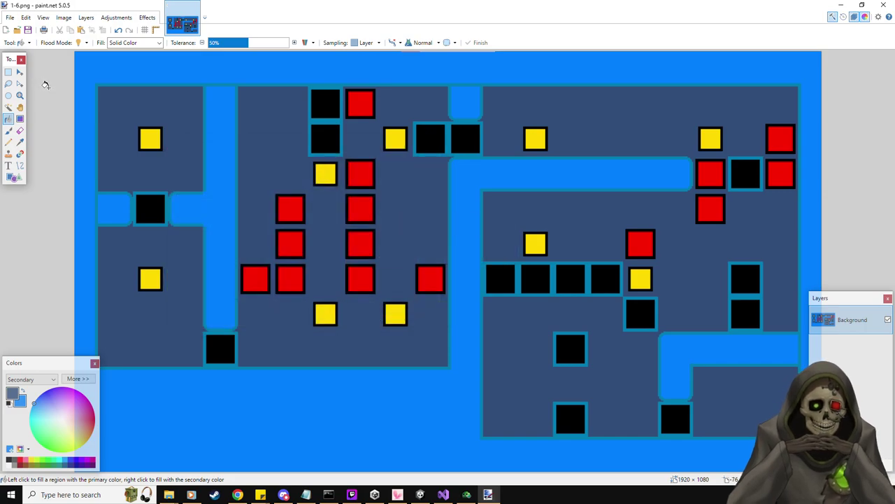
drag(393, 12, 59, 42)
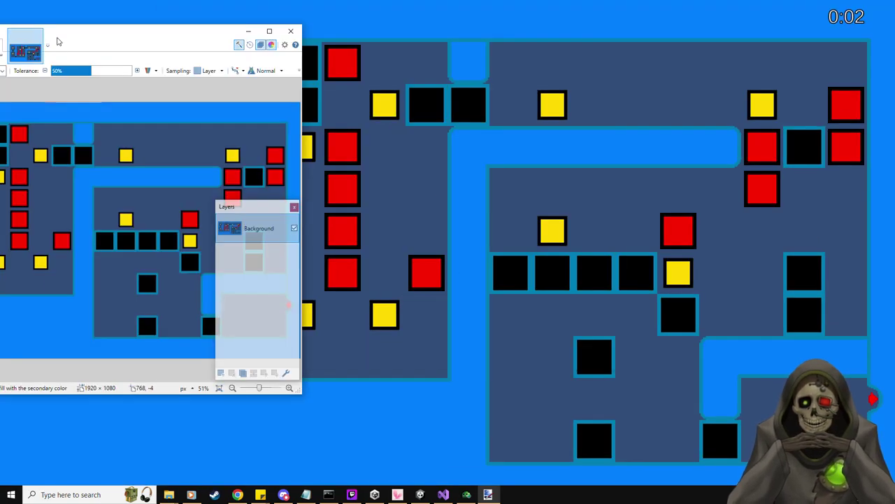
key(alt+Tab)
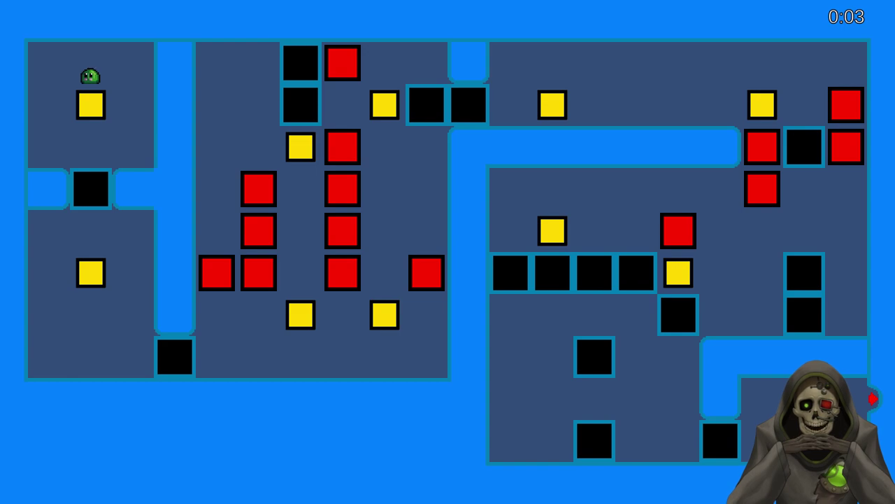
Move the slime down into the yellow block beneath it and on to the black block, then reset the level.
key(Down)
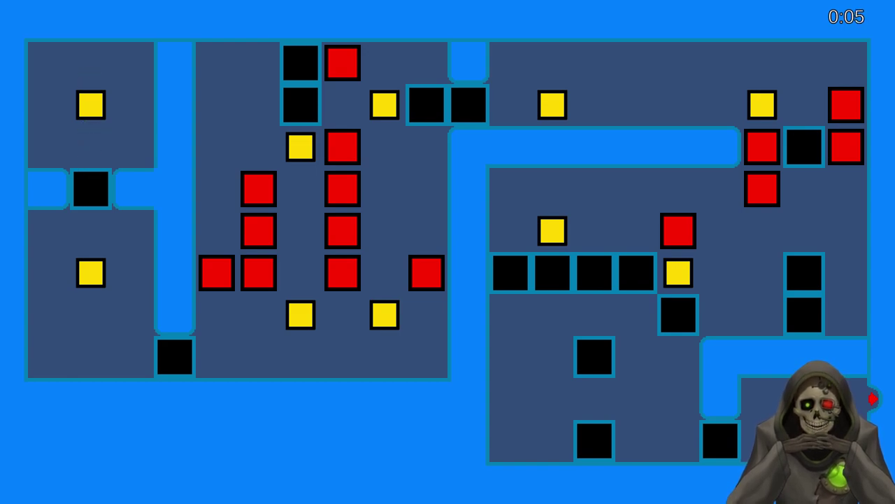
key(Left)
key(Right)
key(Down)
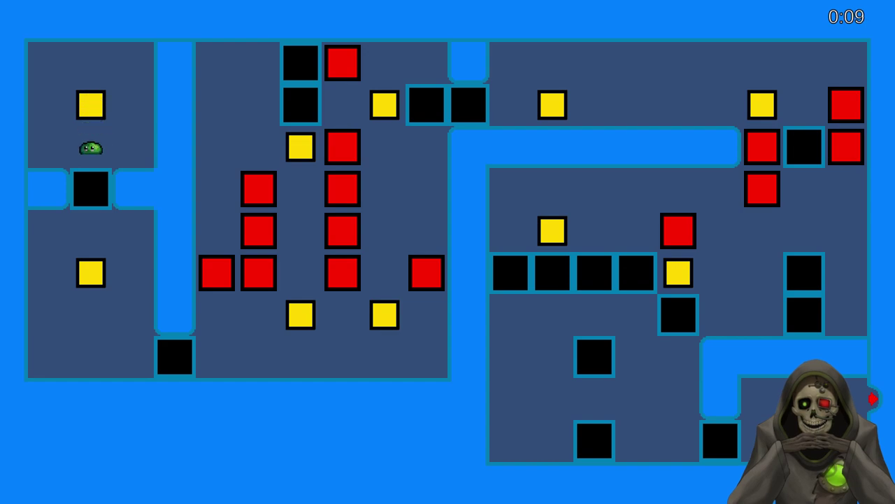
key(Escape)
click(440, 205)
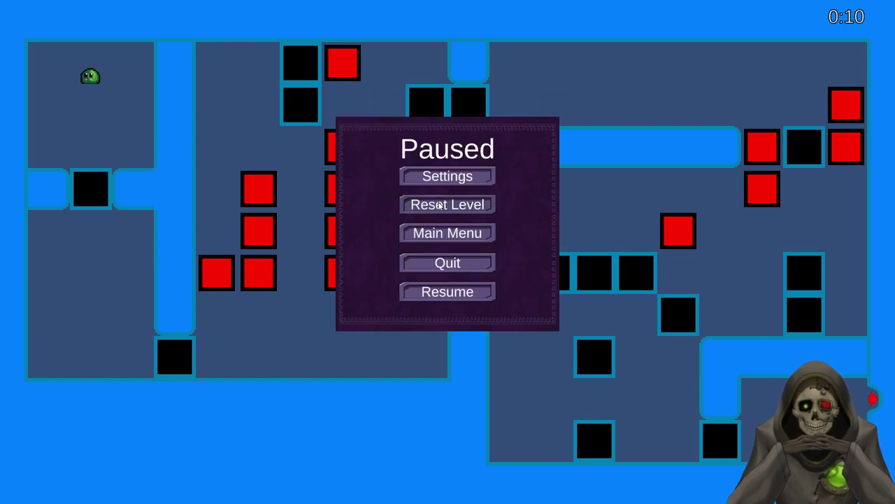
Resume the reset level to check its layout, move the slime up and down in the upper-left chamber, and pause again.
key(Escape)
key(Up)
key(Escape)
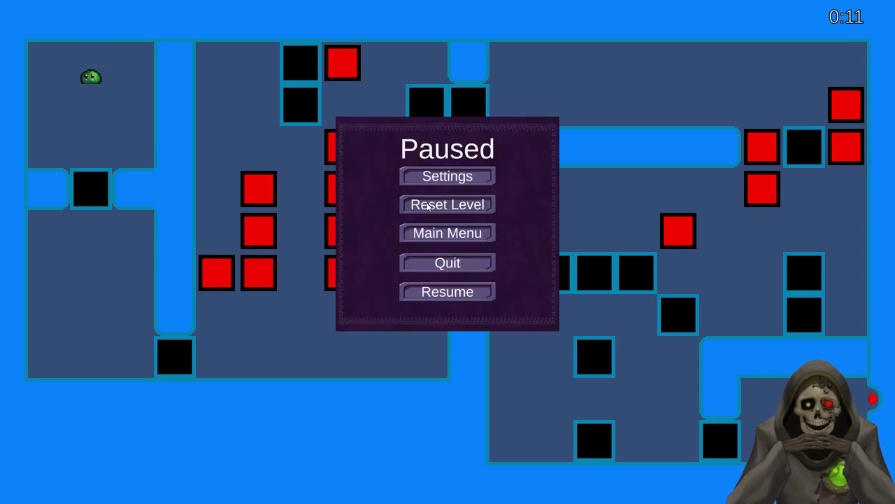
key(Escape)
key(Down)
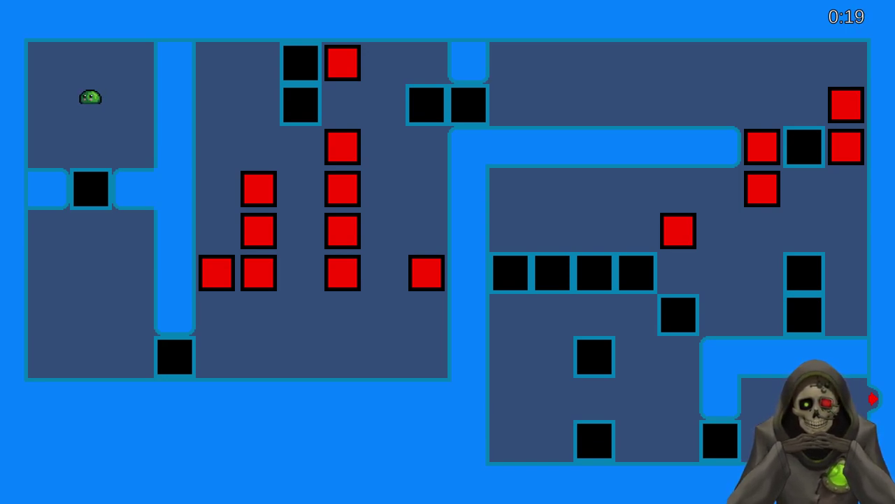
key(Escape)
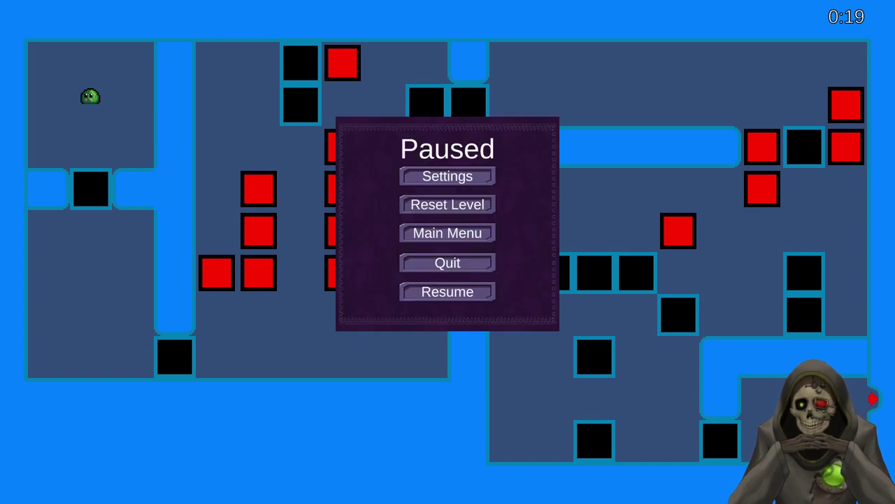
Add item 5 to Notepad's to-do list, "In level 1-6, I passed thorugh a block and upon restting the level, all blocks disappeared.", and save it.
key(alt+Tab)
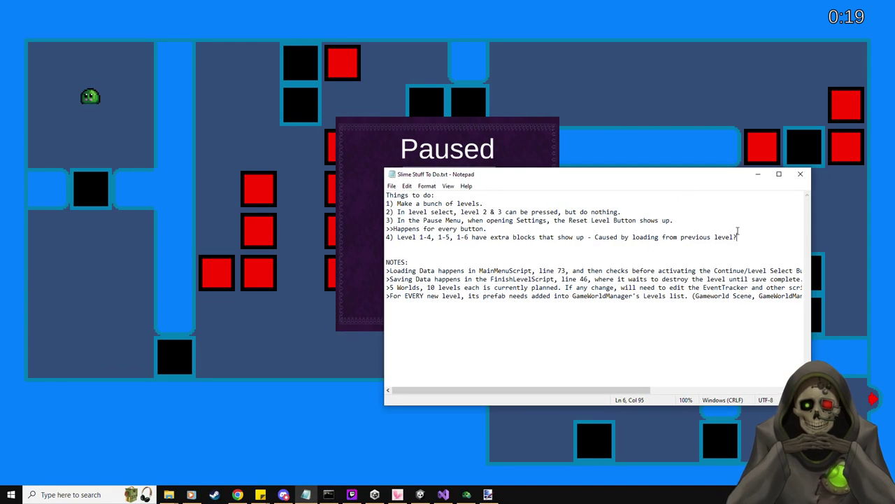
key(Return)
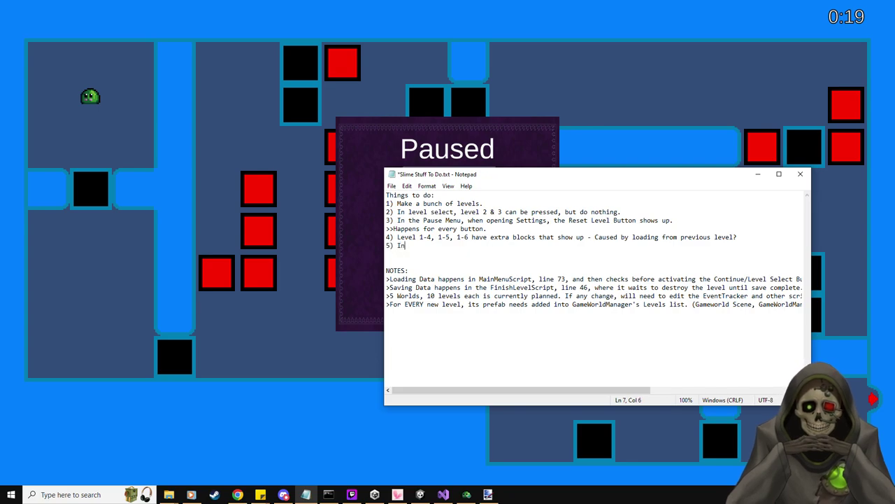
text(5) In level 1-6,)
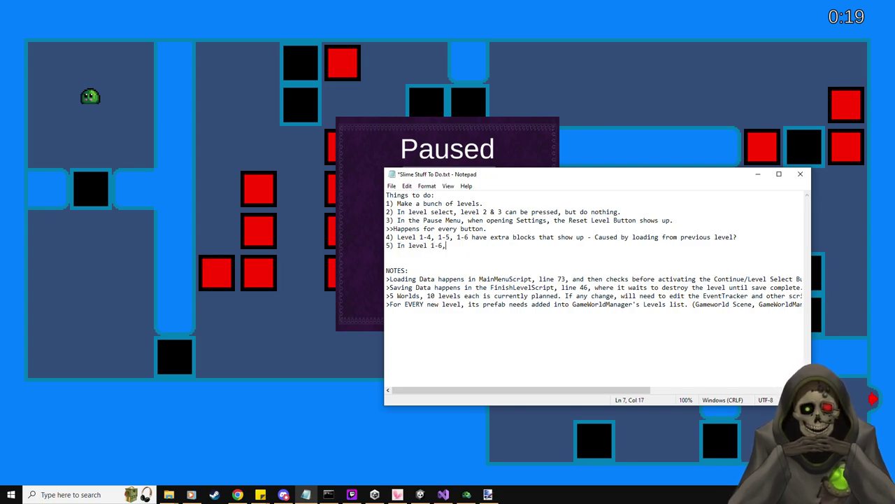
text( I passed thorugh a block and upon restting the level, all blocks disappeared.)
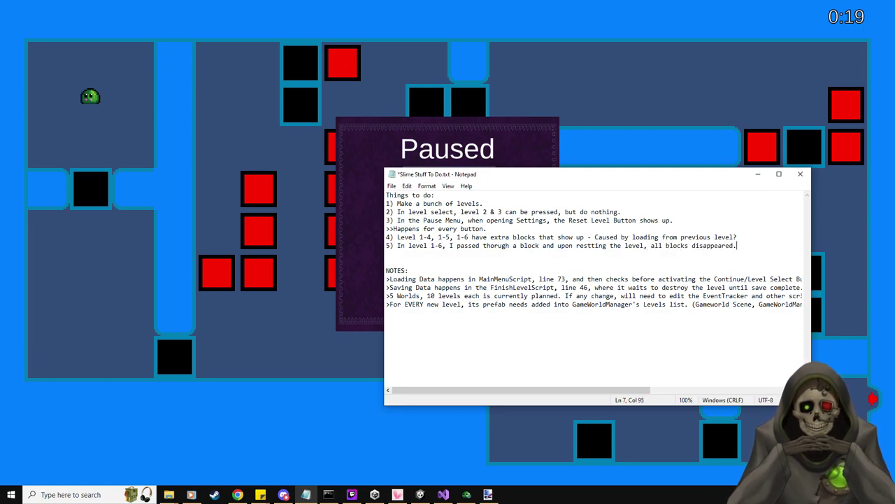
key(ctrl+s)
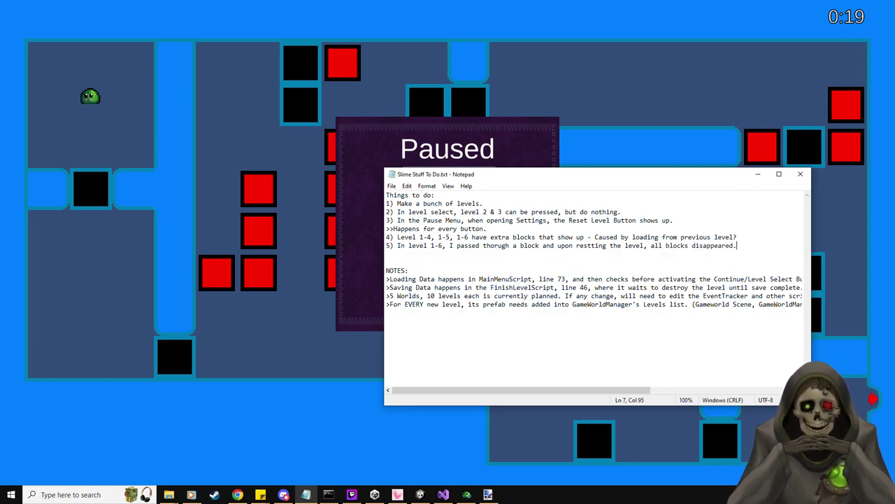
key(alt+Tab)
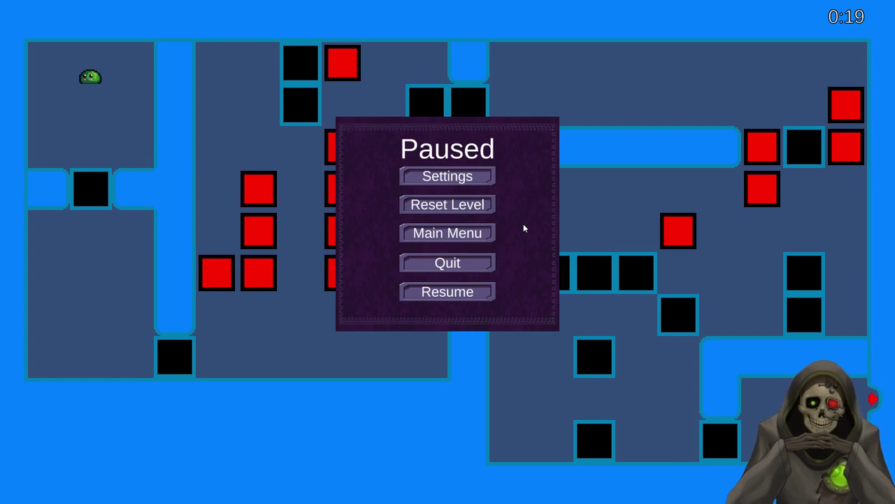
Leave level 1-6 for the main menu and confirm the exit.
click(470, 233)
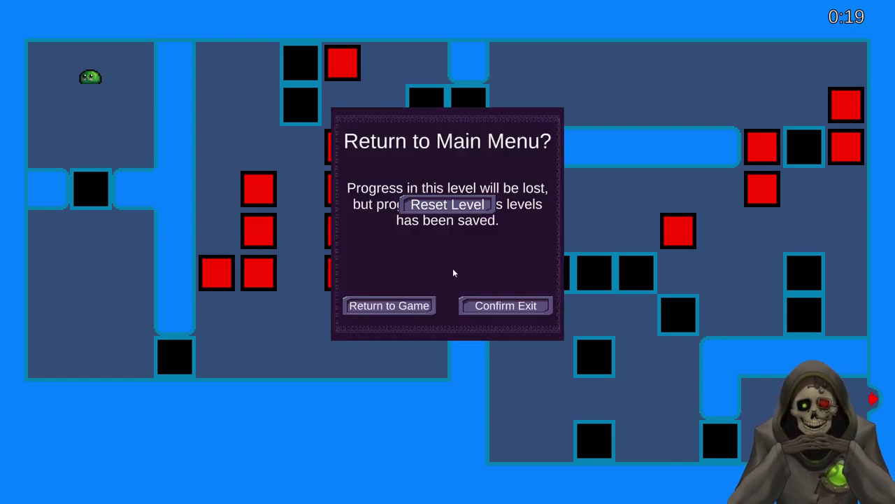
click(525, 305)
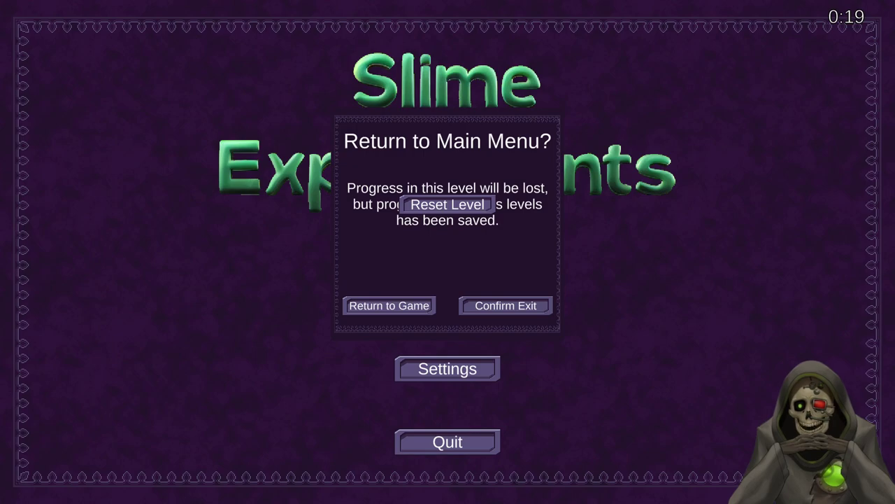
Add Notepad item 6, "When returning to the main menu, the pause menu doesn't go away and neither does the timer.", and return to the game.
key(alt+Tab)
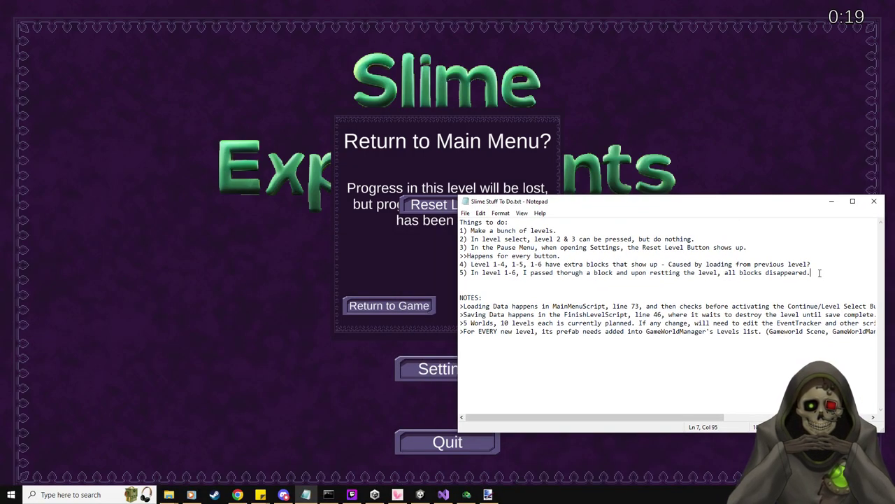
key(Return)
text(6) When )
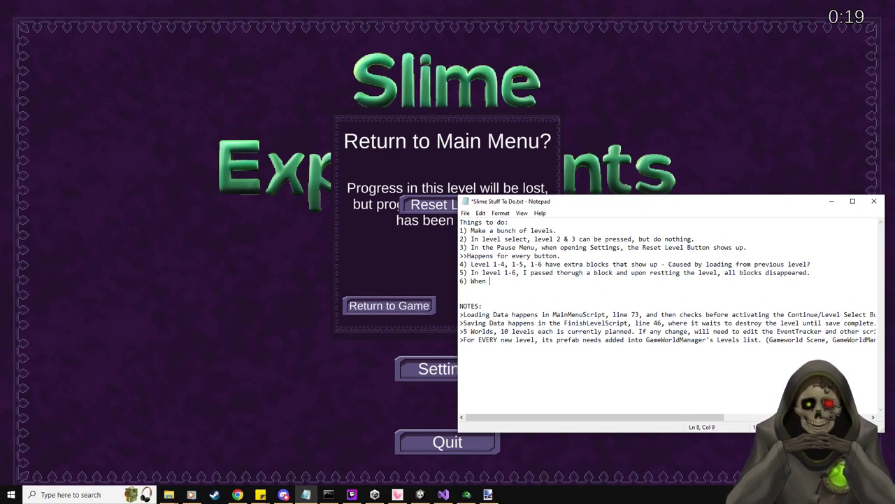
text(returning to the main menu, the paus)
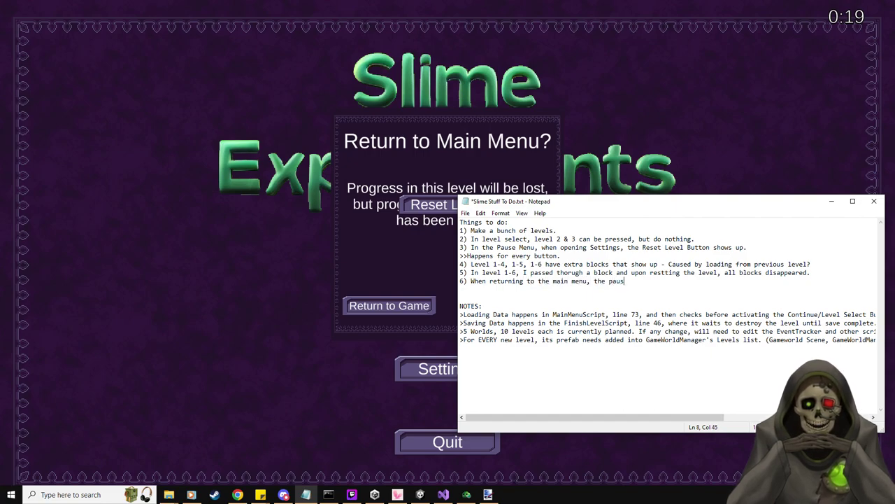
text(e menu doesn't ao away and t)
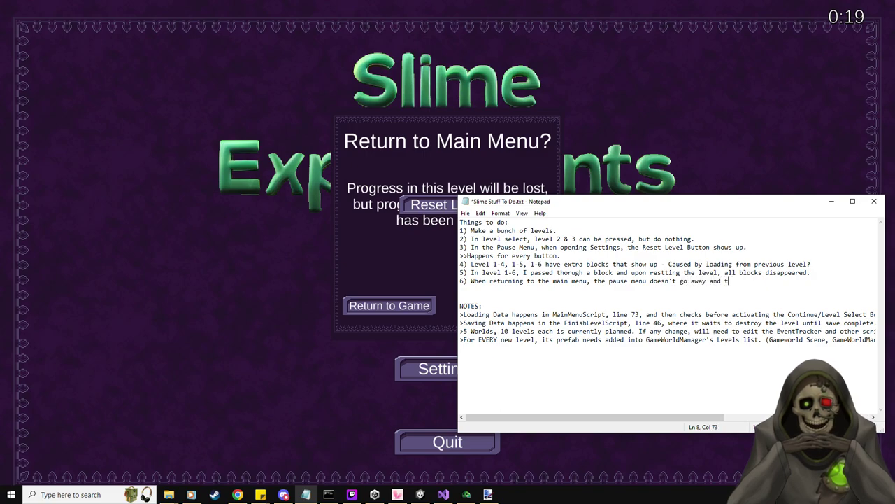
key(BackSpace)
text(neither does )
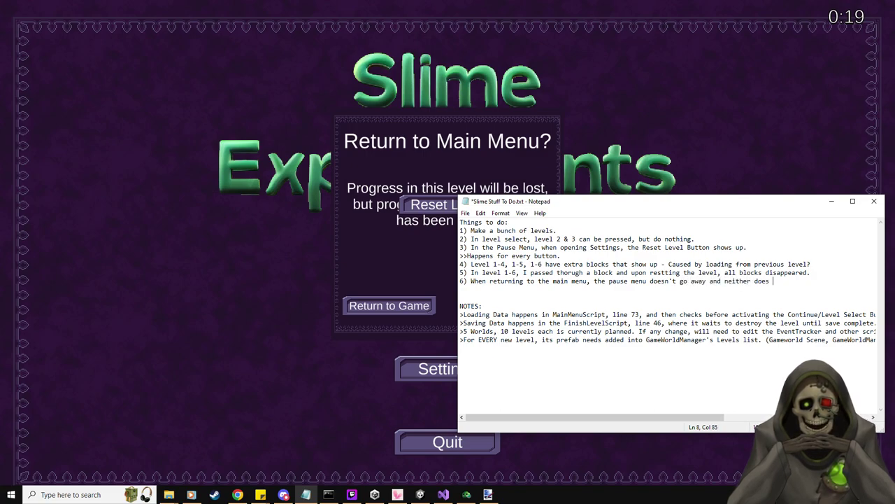
text(the timer.)
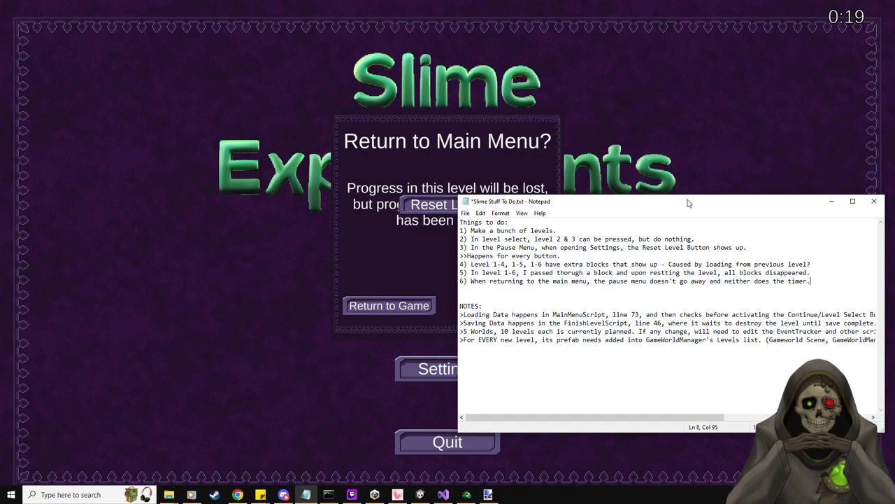
drag(691, 204, 342, 205)
key(alt+Tab)
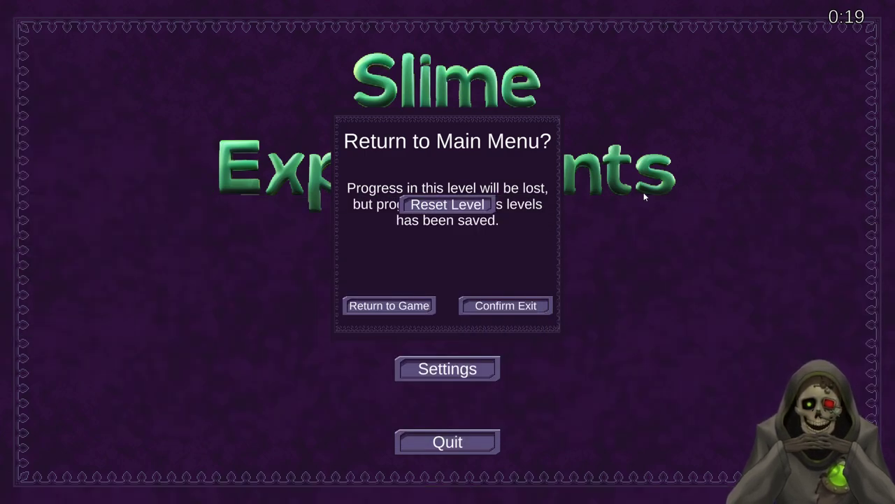
Dismiss the leftover pause menu on the main menu, bring it up again to test it, and dismiss it.
key(Escape)
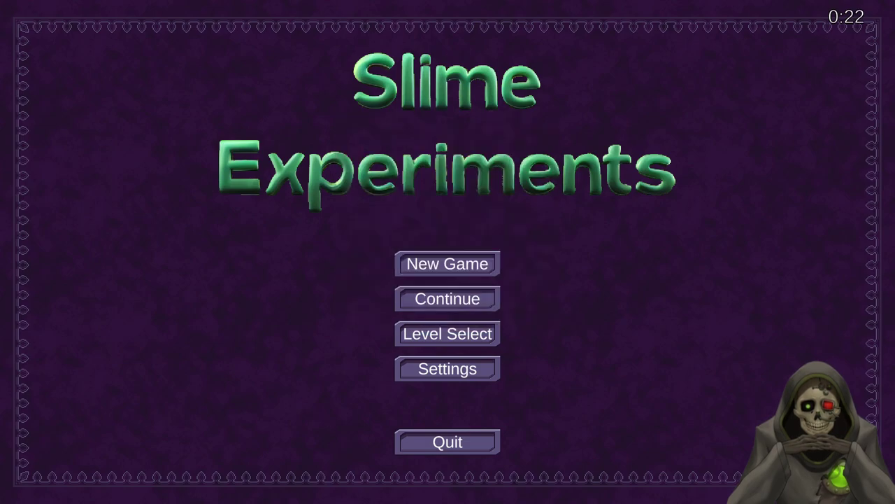
key(Escape)
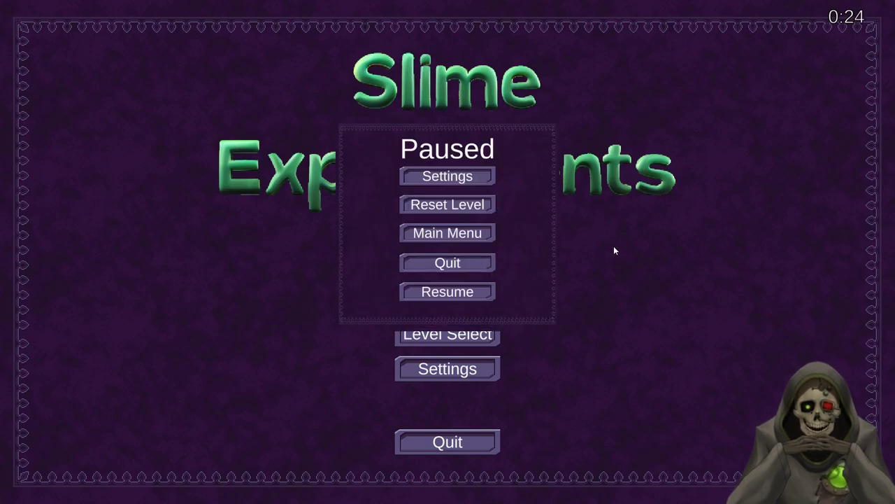
key(Escape)
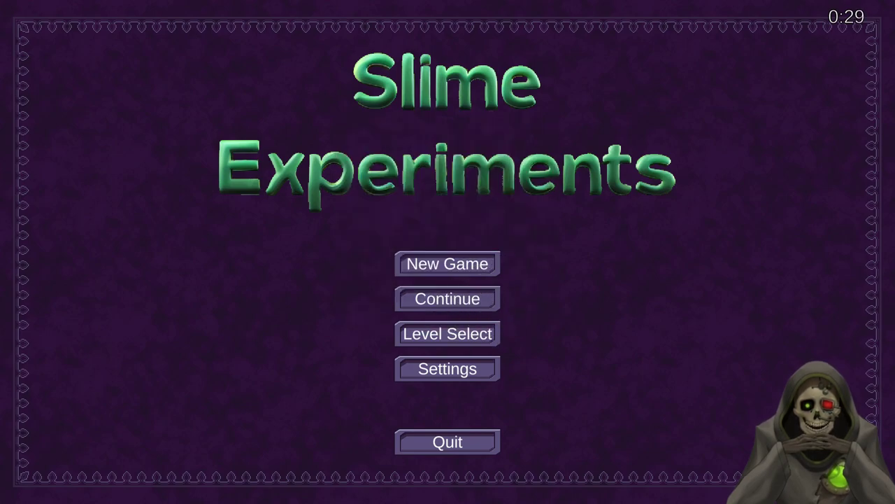
Load level 1-6 from the main menu and advance through the opening dialogue until it closes.
key(Return)
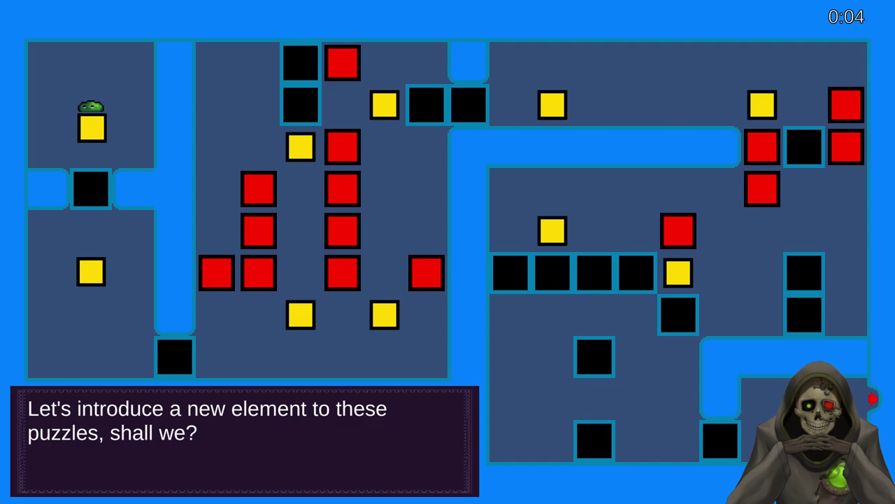
key(Return)
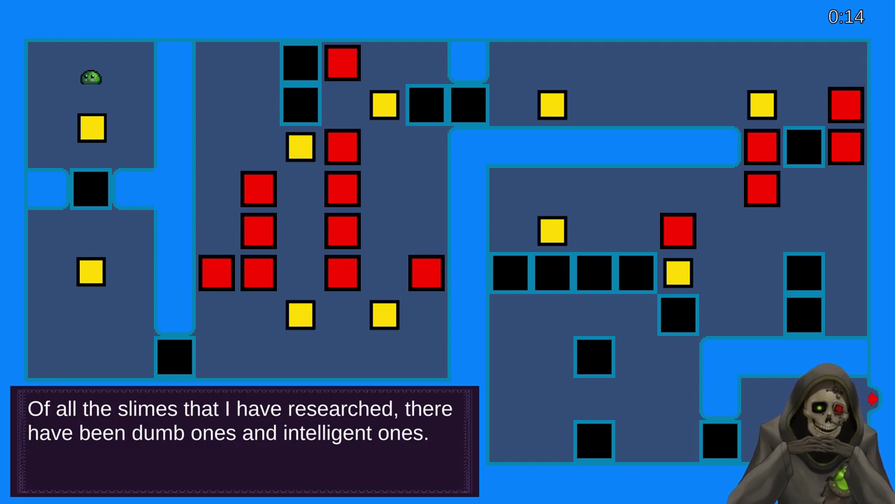
key(space)
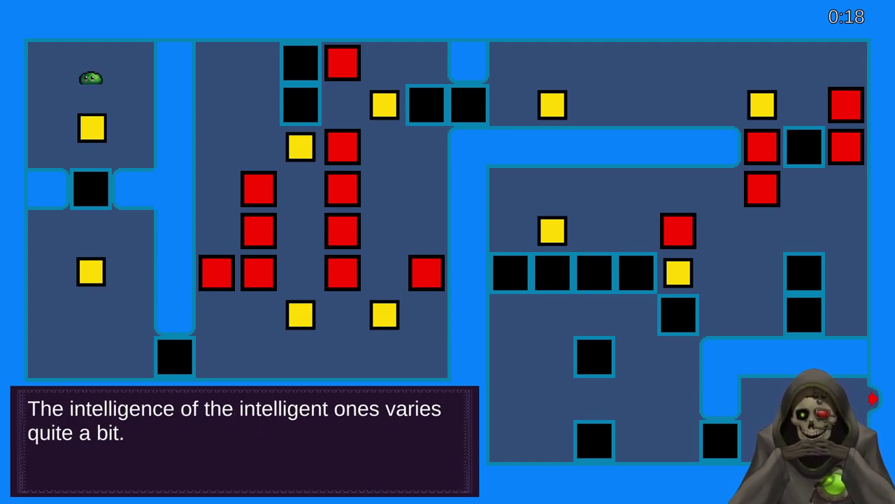
click(482, 300)
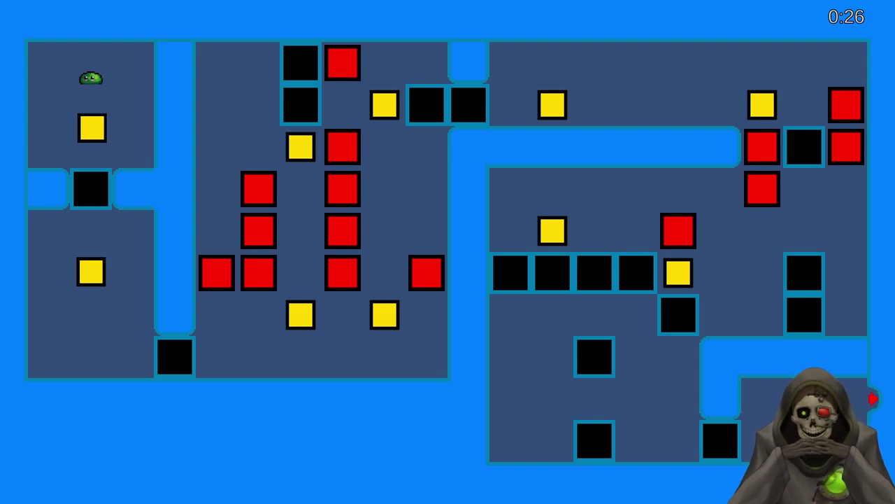
Capture the full level 1-6 screen, paste it over the 1-6.png picture in paint.net, and deselect it.
key(super+shift+s)
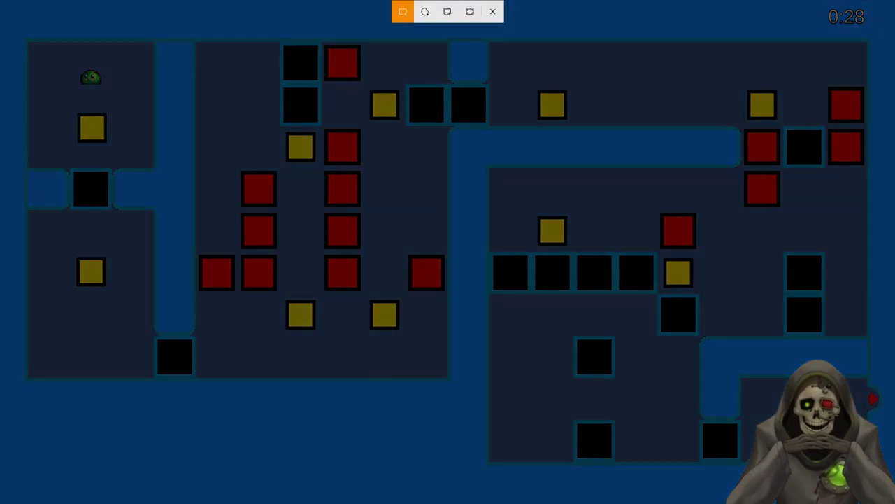
drag(0, 0, 894, 503)
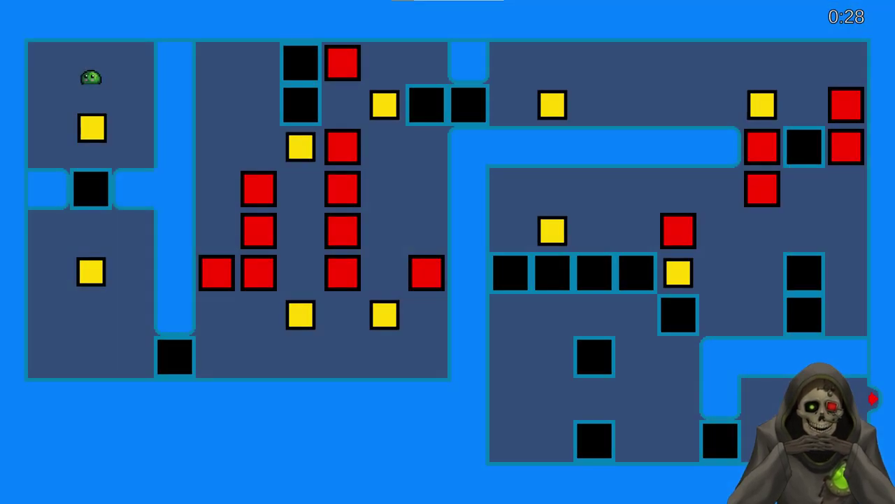
key(alt+Tab)
key(ctrl+v)
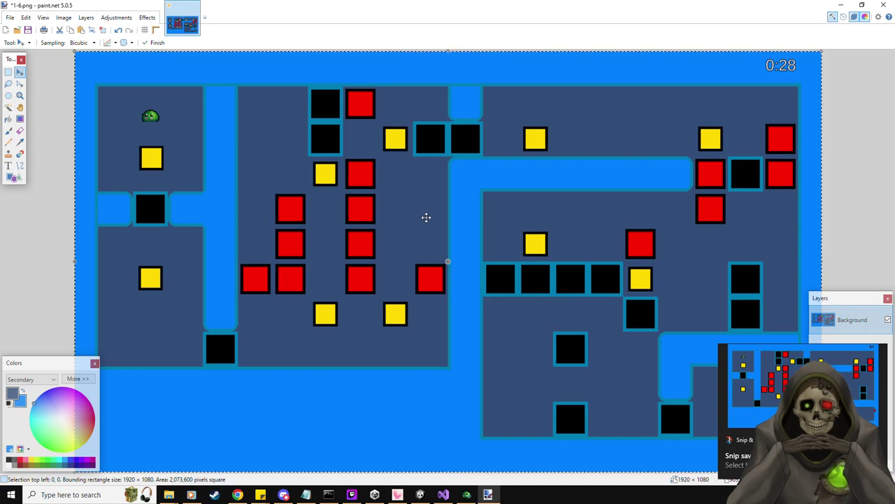
key(ctrl+d)
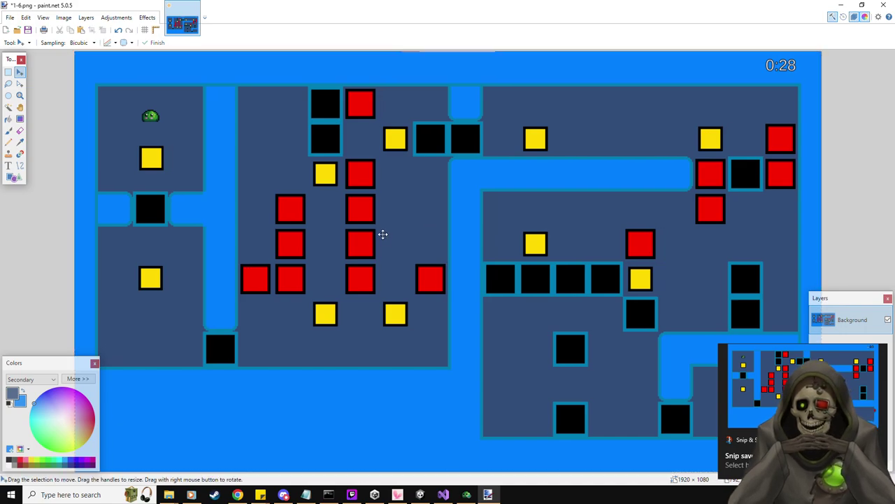
Undo the pasted capture and step back through earlier edits to compare the yellow block positions.
drag(383, 234, 610, 273)
key(ctrl+z)
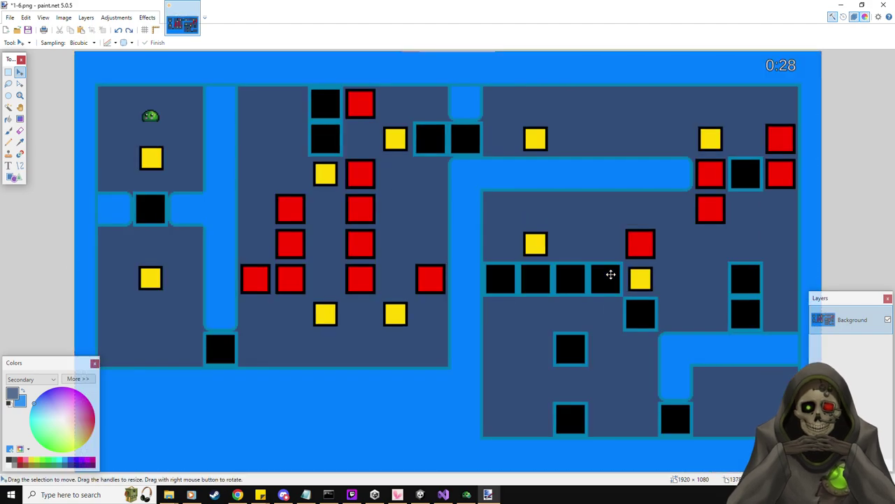
key(ctrl+z)
key(f)
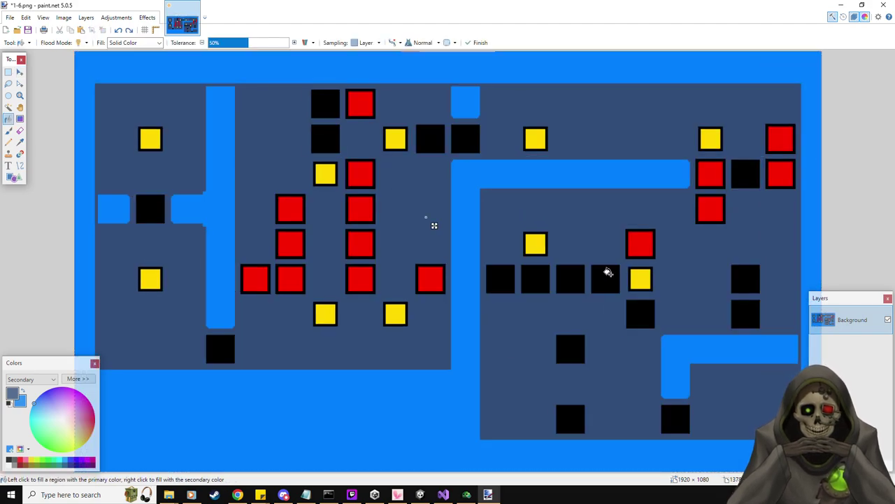
click(608, 274)
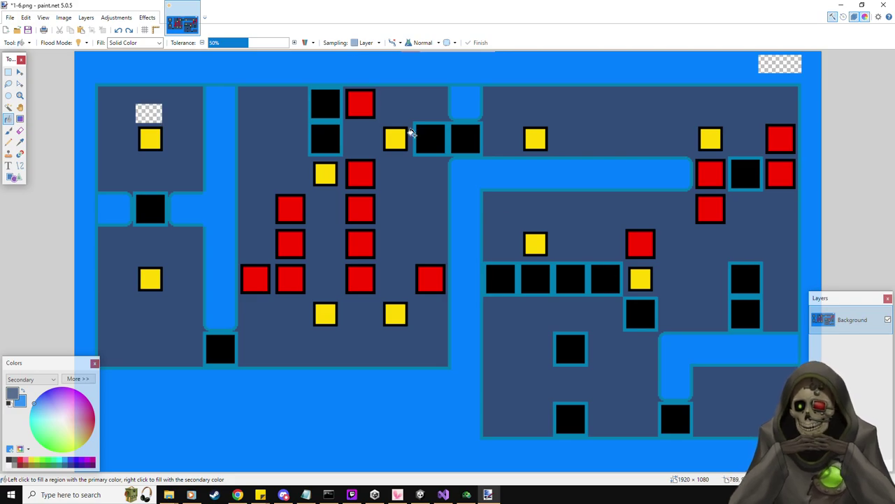
View the saved 1-6.png to check its block layout, close the viewer, and return to the game.
key(super+e)
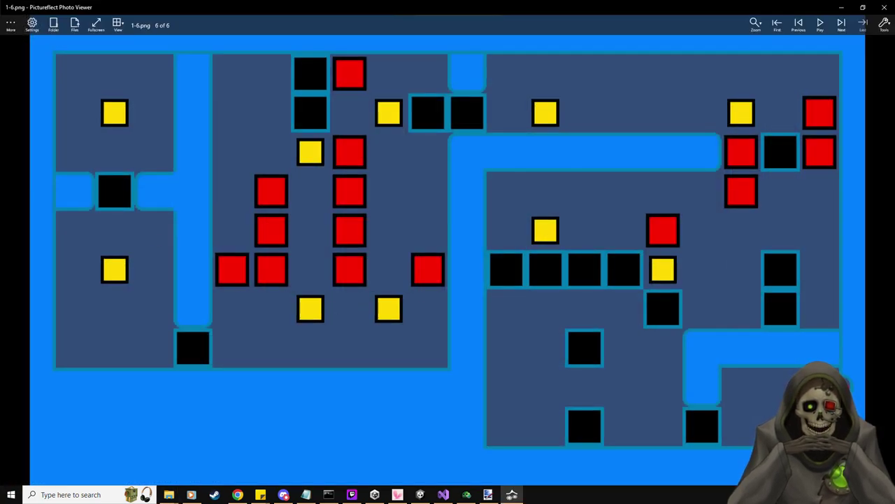
click(884, 7)
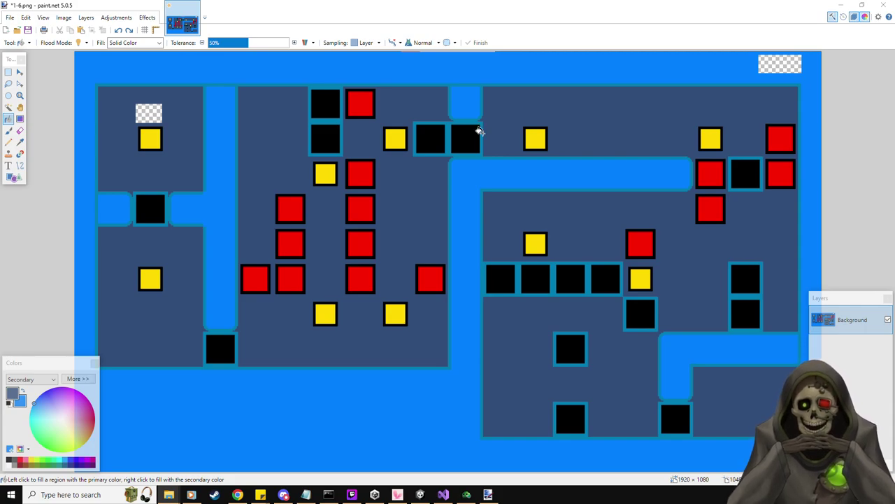
click(523, 183)
key(Delete)
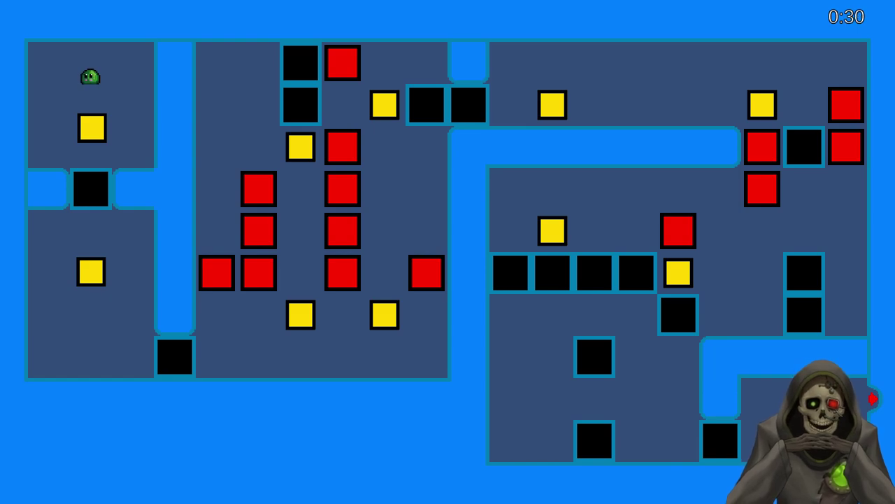
Push the yellow block below the slime down to the black block, then pause and reset the level.
key(Left)
key(Right)
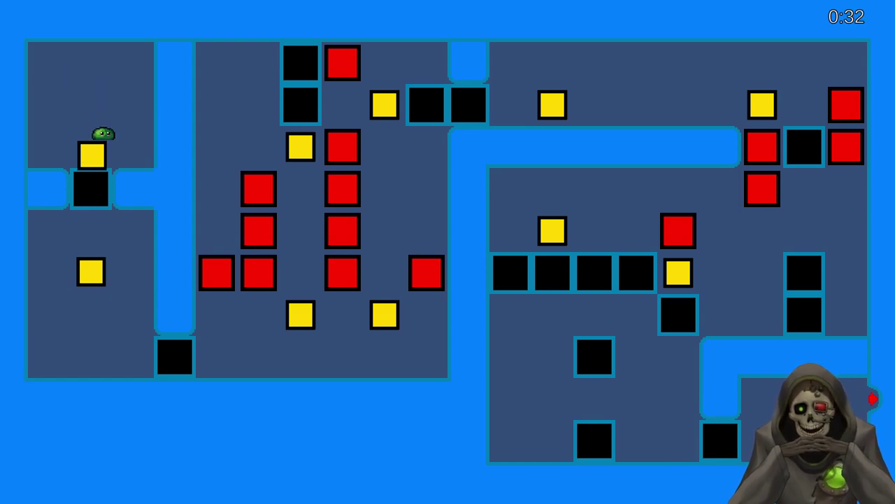
key(Escape)
click(448, 204)
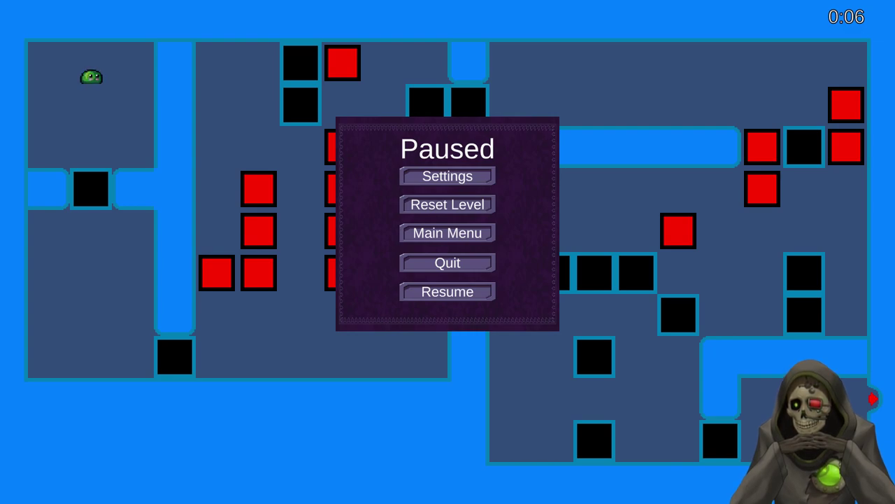
Add ">An error happens when resetting the level multiple times. Might be other levels too?" under item 5 in Notepad and save the file.
key(alt+Tab)
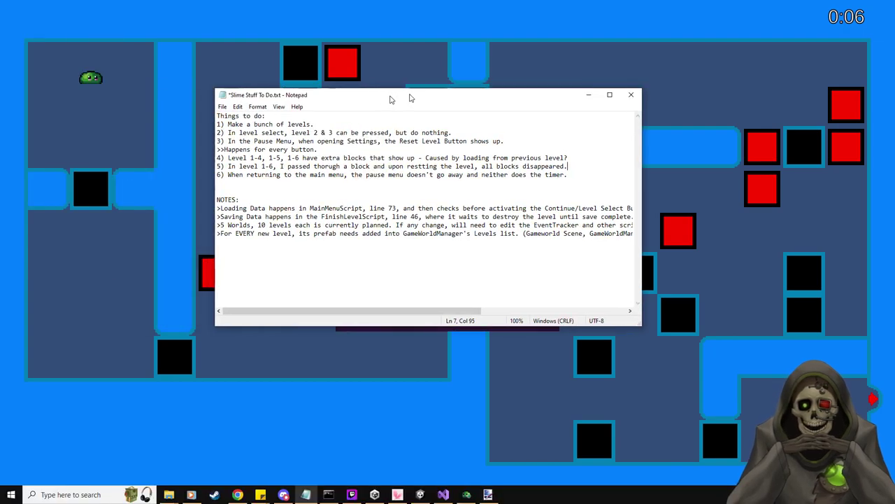
drag(410, 94, 448, 96)
key(Return)
text(>An error happen)
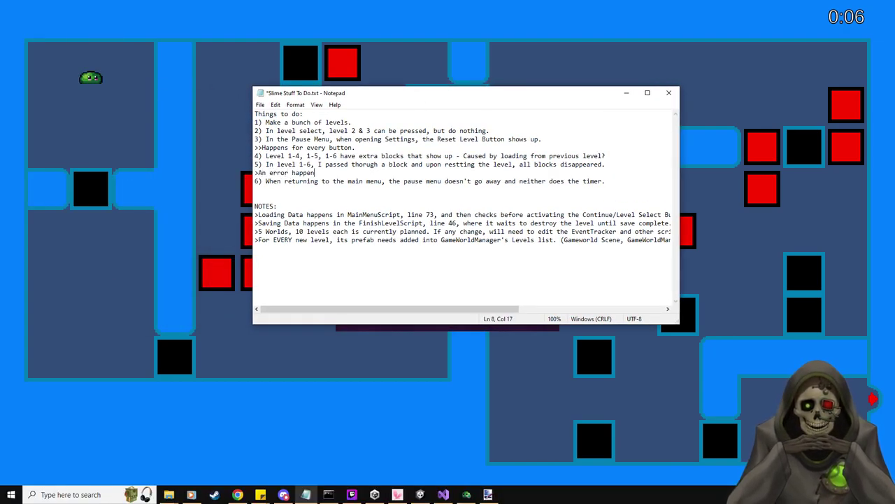
text(s when resetting the l)
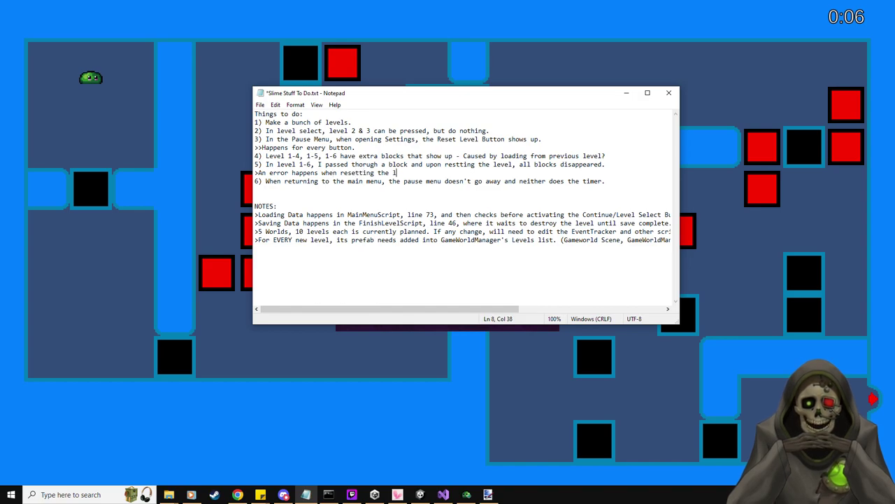
text(evel multiple )
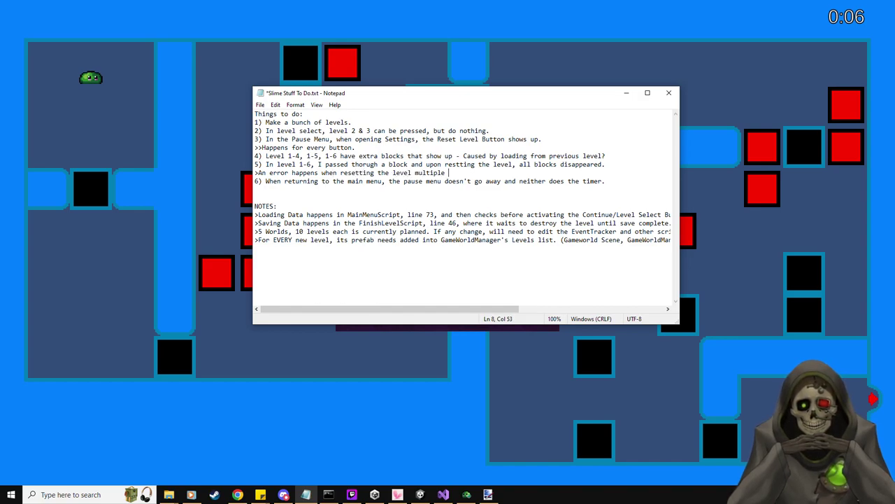
text(times. Might be other levels too?)
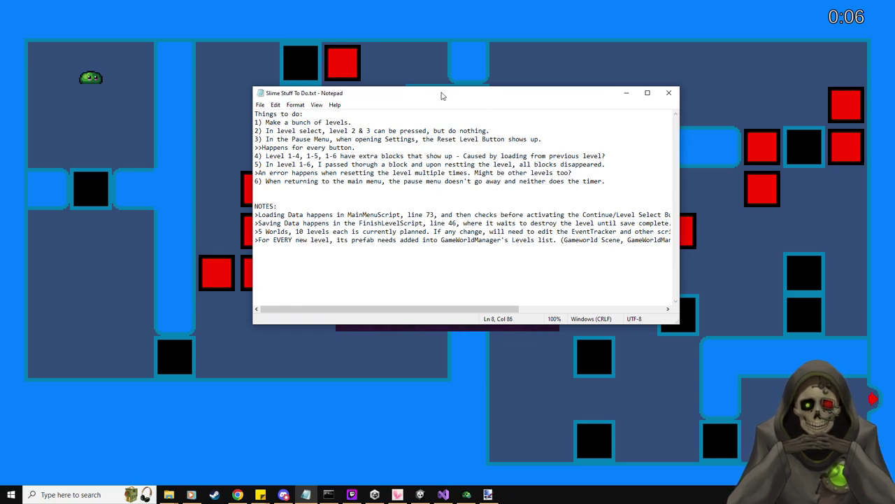
Return to the paused game and exit level 1-6 to the main menu, confirming the exit.
key(alt+Tab)
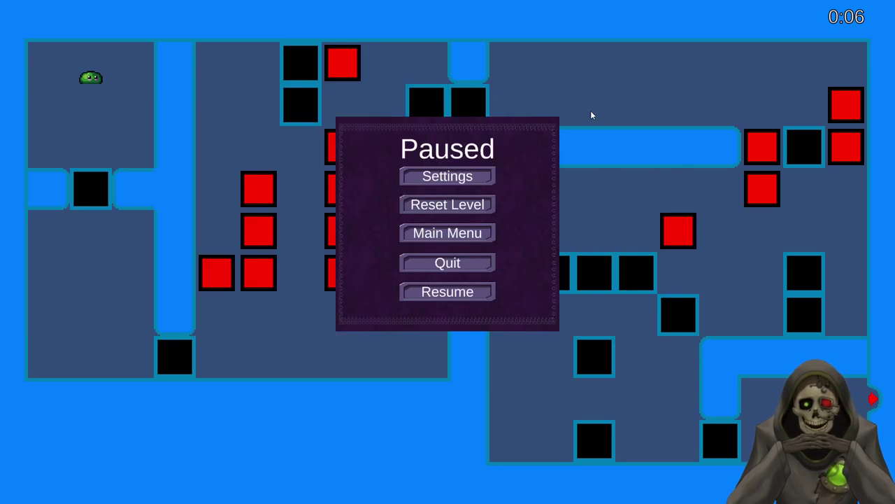
click(478, 234)
click(487, 306)
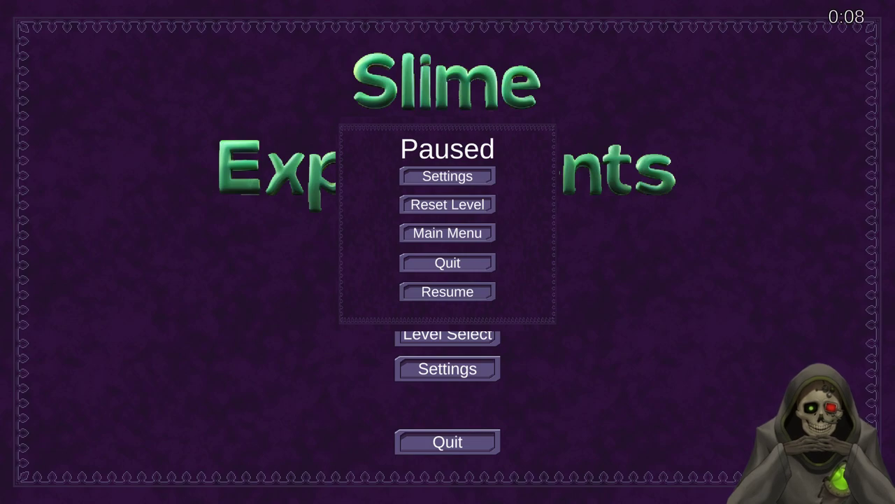
Dismiss the pause menu left over the main menu and continue the saved game into level 1-6.
key(Escape)
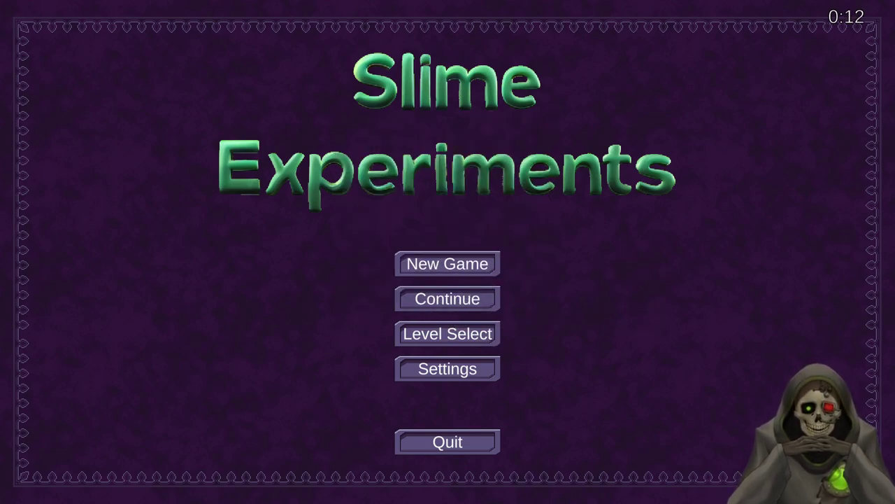
key(Return)
key(Down)
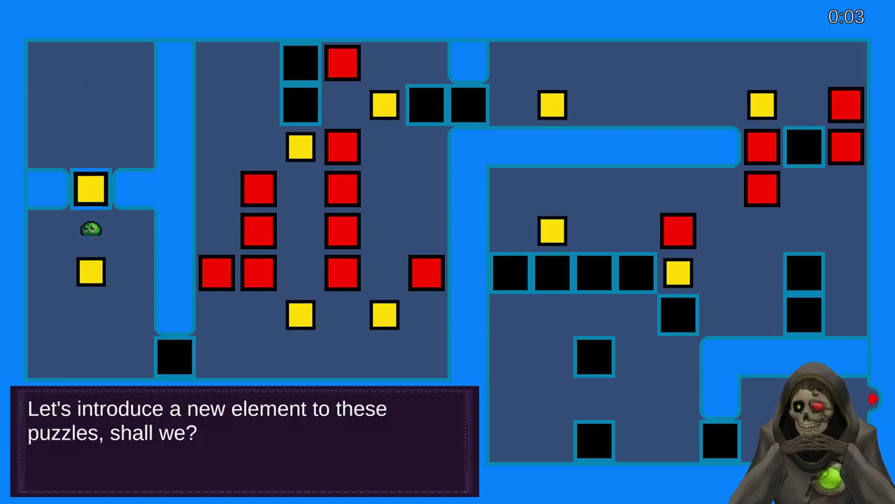
Add "7) When returning to main menu and continuing the game, the music doubles up and stuff?" to the Notepad to-do list and save it.
key(super)
key(super)
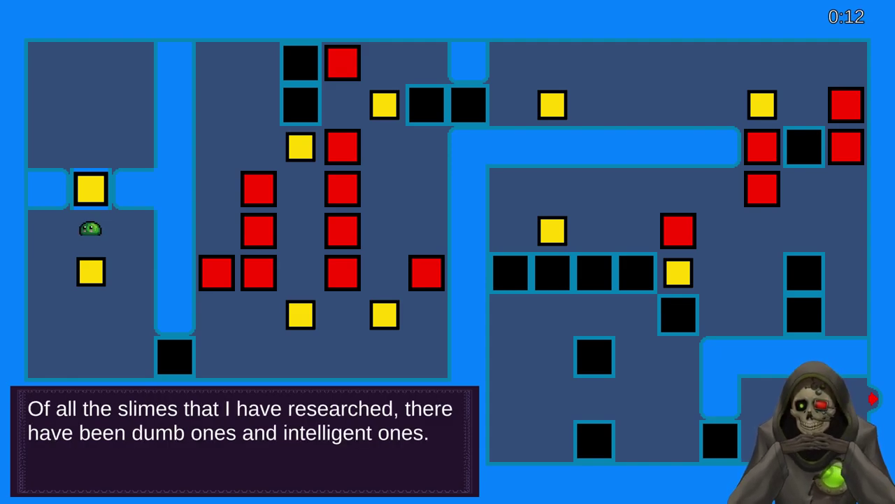
key(alt+Tab)
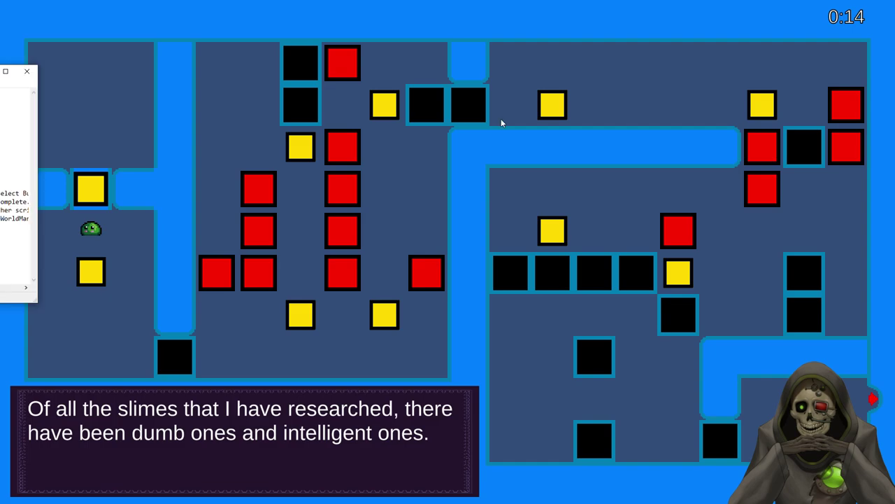
click(736, 201)
key(Return)
text(7) When r)
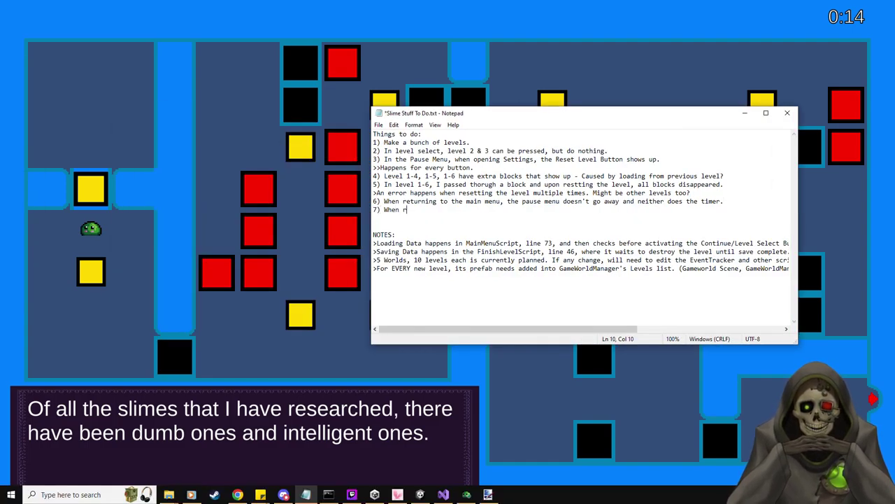
text(eturning to main menu and conti)
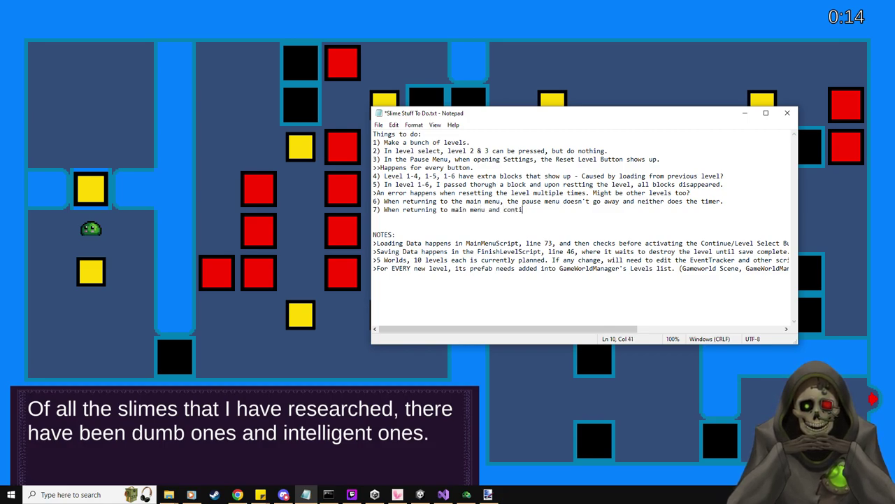
text(nuing the game, the music)
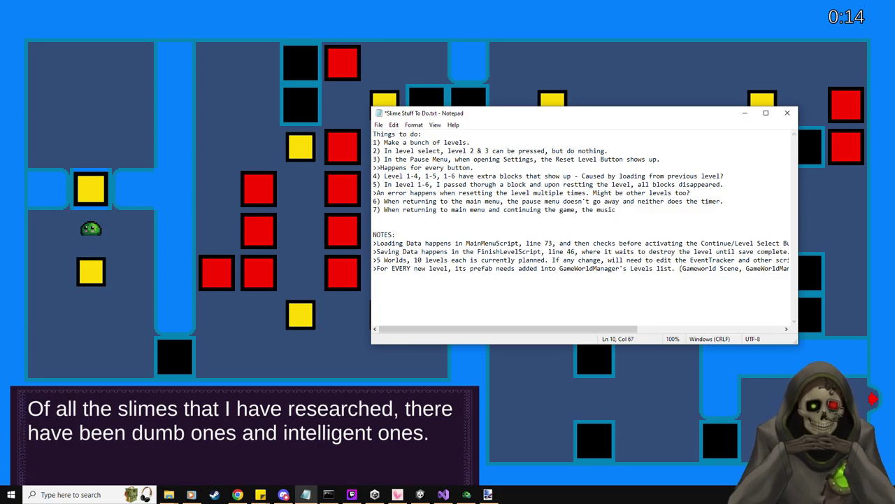
text( double)
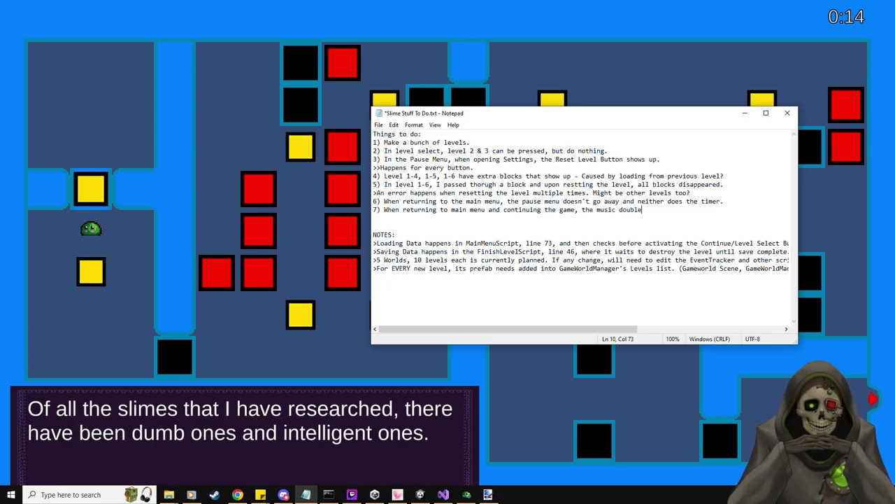
text(and stuff)
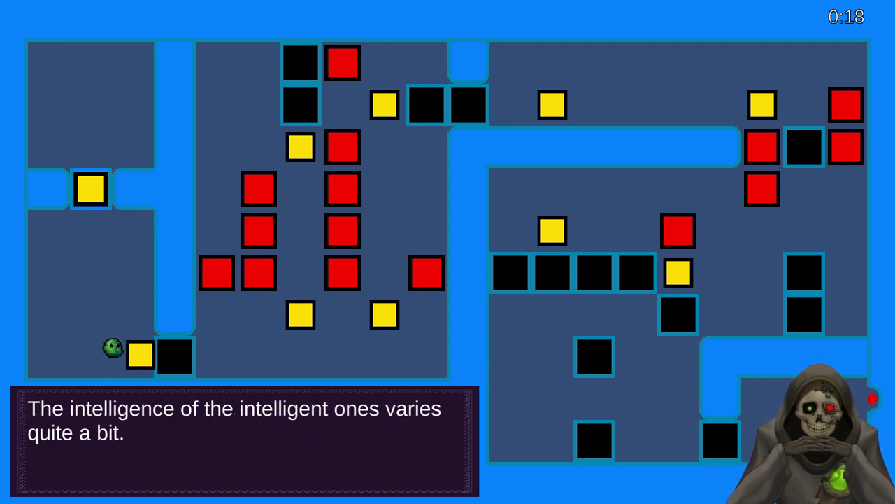
Fill the black block in the first room's doorway with the yellow block, enter the second room, and push its lower-left yellow block upward.
key(Right)
key(Up)
key(Up)
key(Down)
key(Down)
key(Right)
key(Right)
key(Right)
key(Up)
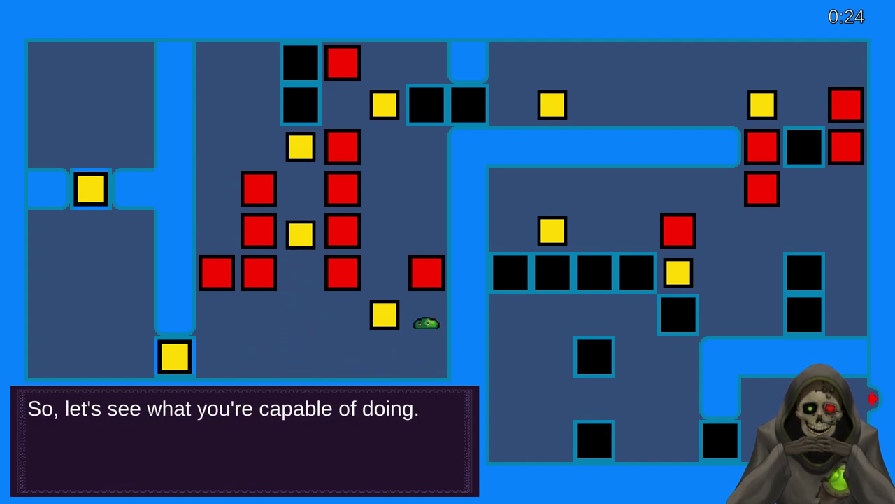
Fill the two stacked black blocks and the first doorway black block in the second room, pushing another yellow block toward the remaining one.
key(Left)
key(Left)
key(Down)
key(Left)
key(Up)
key(Up)
key(Up)
key(Up)
key(Up)
key(Up)
key(Left)
key(Up)
key(Right)
key(Right)
key(Right)
key(Right)
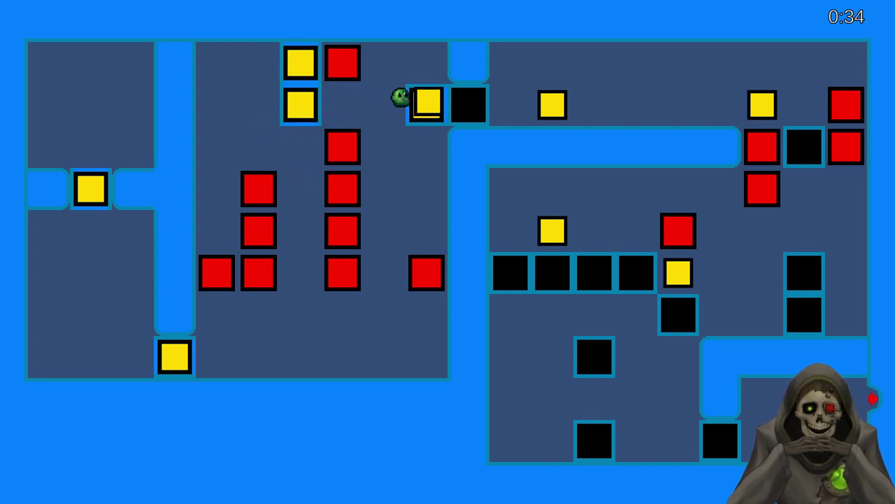
Fill the second doorway black block, cross the upper corridor, and fill the black block between the red ones to reach the lower room.
key(Right)
key(Right)
key(Right)
key(Right)
key(Right)
key(Right)
key(Right)
key(Right)
key(Up)
key(Right)
key(Down)
key(Up)
key(Left)
key(Right)
key(Right)
key(Down)
key(Down)
key(Down)
Fill the last black block in the row of four with a yellow block and place another yellow block directly above it.
key(Right)
key(Down)
key(Left)
key(Left)
key(Down)
key(Left)
key(Up)
key(Up)
key(Left)
key(Left)
key(Left)
key(Down)
key(Right)
key(Right)
key(Up)
key(Right)
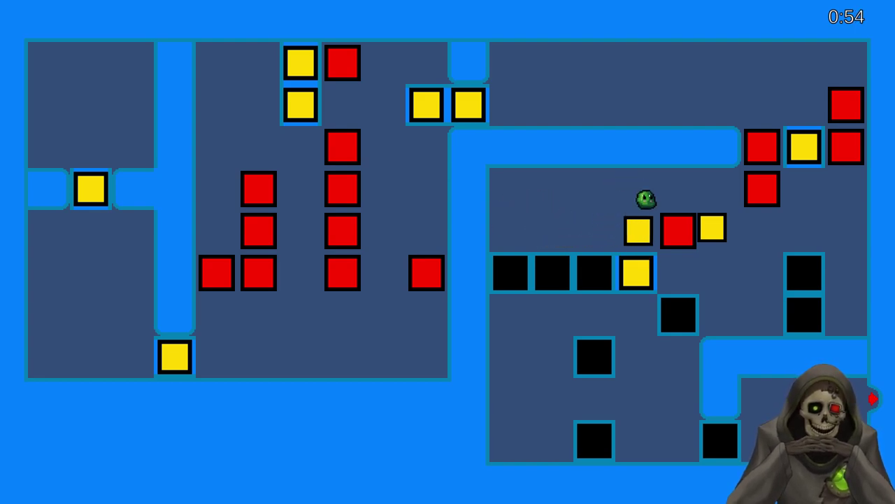
Push the yellow block down through the opened gap to the bottom row and against the black block guarding the exit area.
key(Down)
key(Down)
key(Down)
key(Down)
key(Up)
key(Left)
key(Left)
key(Down)
key(Right)
key(Up)
key(Right)
key(Down)
key(Left)
key(Down)
key(Right)
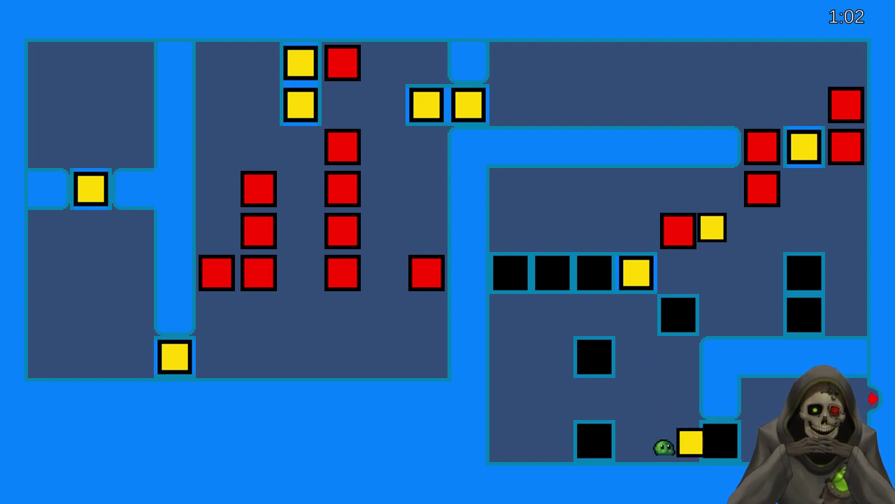
Fill the black block guarding the exit area and move the slime to the red exit to test the level's ending.
key(Right)
key(Right)
key(Right)
key(Right)
key(Up)
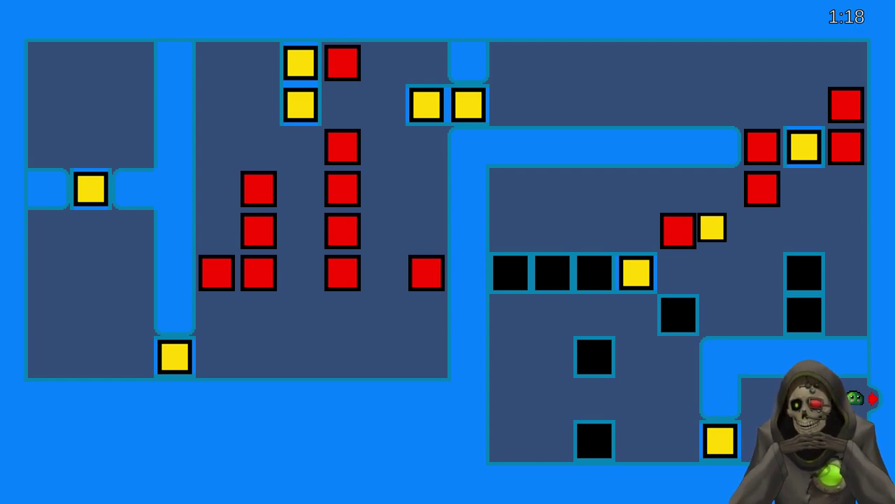
Add "7) Level 1-6 onward, can't end levels." to the Notepad to-do list, save it, and move the window aside.
key(alt+Tab)
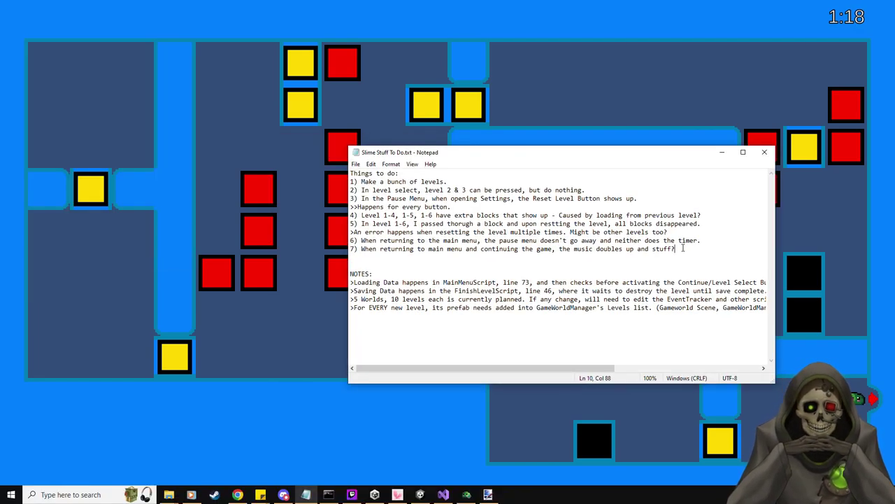
key(Return)
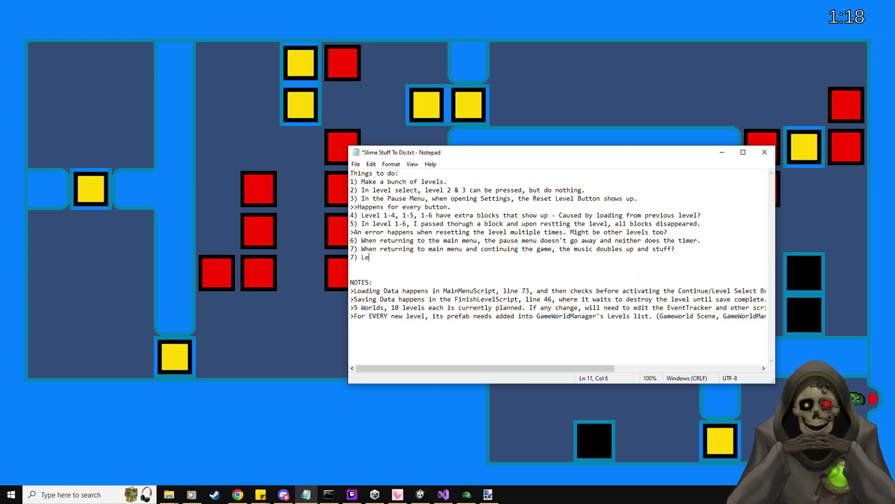
text(7) Level 1-6 onward, can't end levels.)
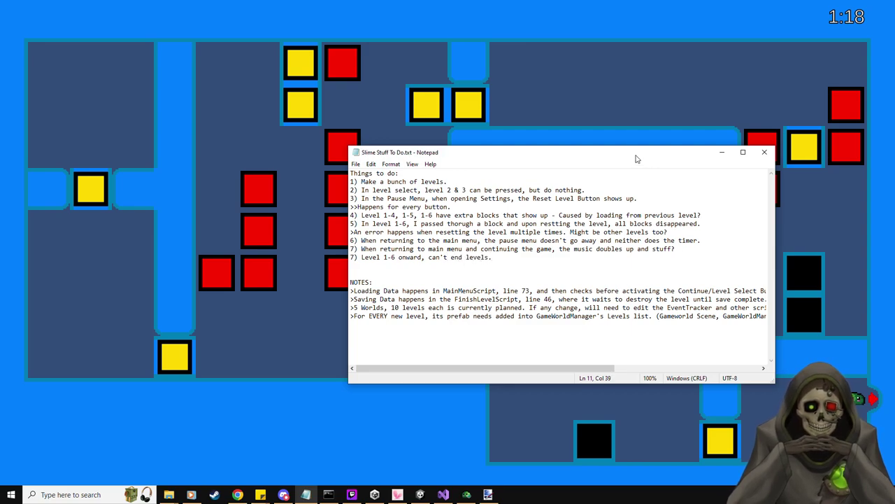
drag(621, 158, 97, 152)
Return to the game, exit level 1-6 to the main menu with confirmation, and dismiss the leftover exit dialog.
click(396, 252)
key(Escape)
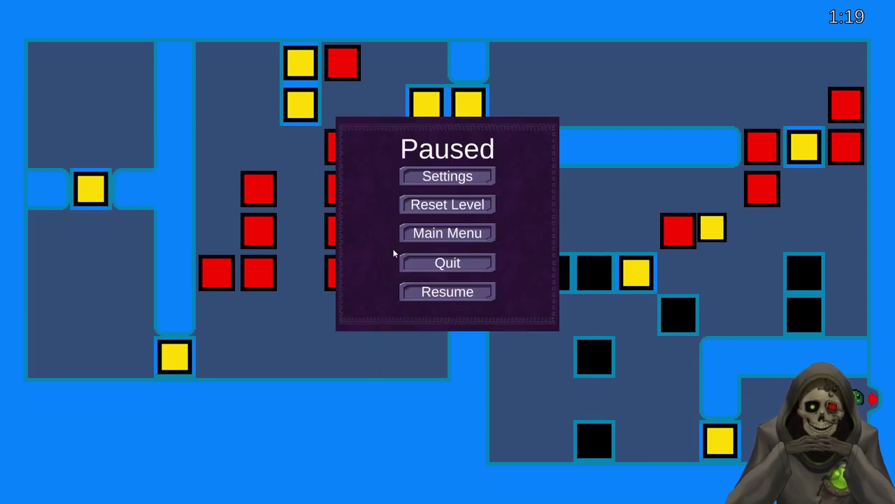
click(435, 238)
click(496, 307)
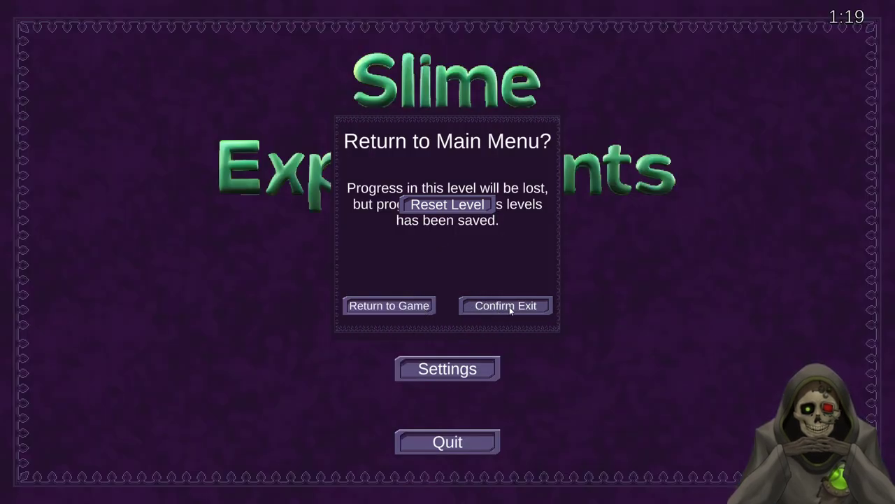
click(397, 307)
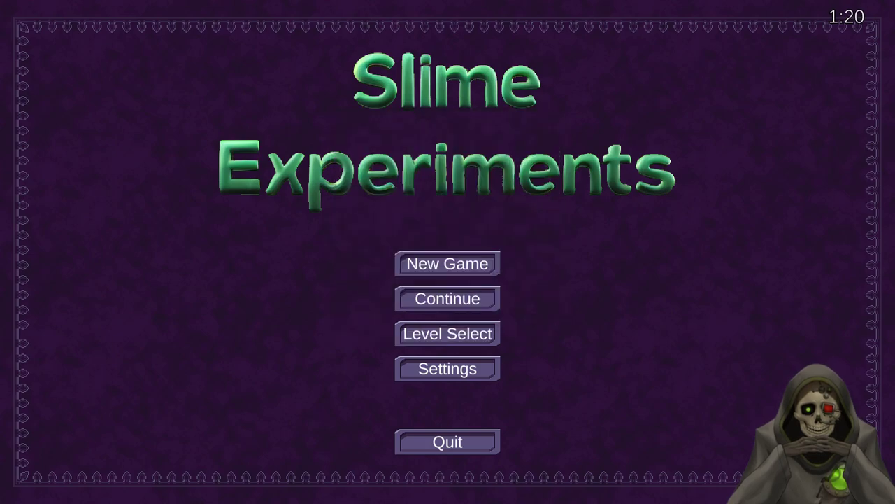
Open the level selection, choose Level 1 of World 1, and load it.
click(490, 334)
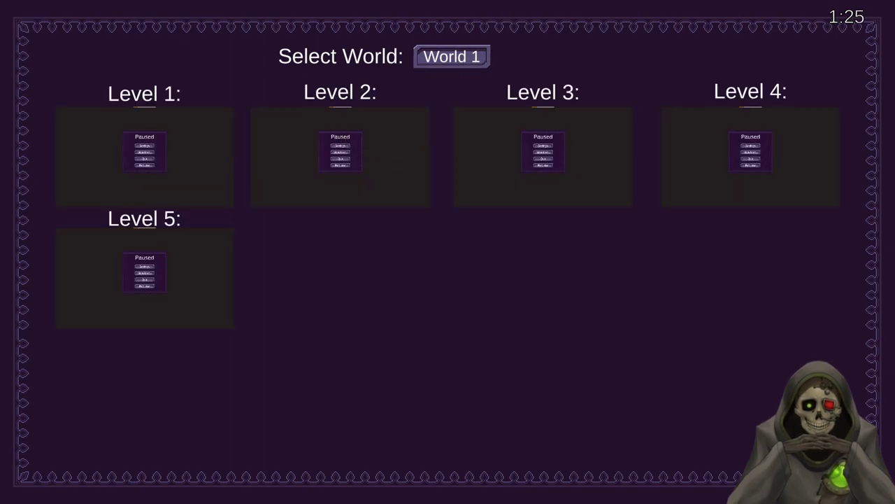
key(Return)
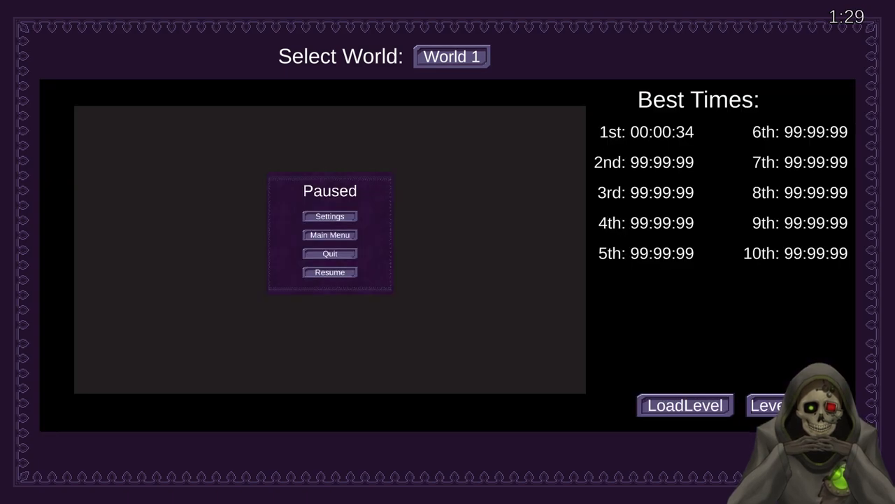
click(676, 409)
key(Right)
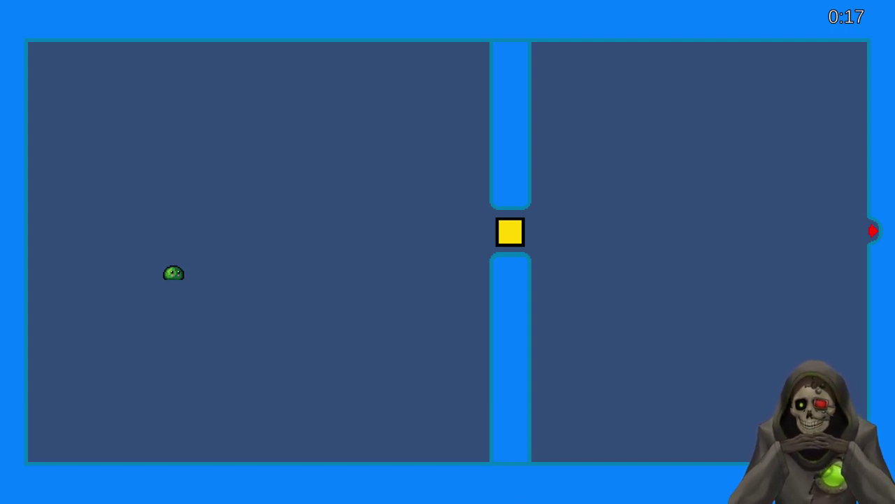
Pause the loaded level and renumber the "Level 1-6 onward, can't end levels." note in Notepad as item 8.
key(Escape)
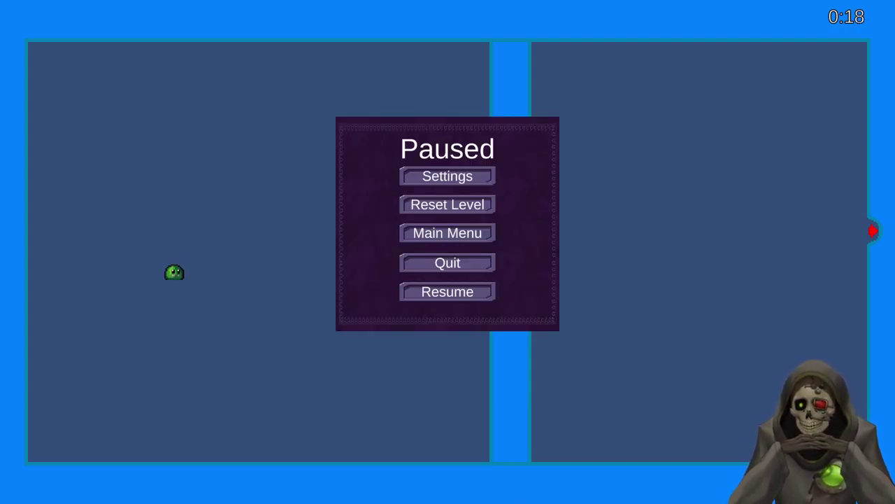
key(alt+Tab)
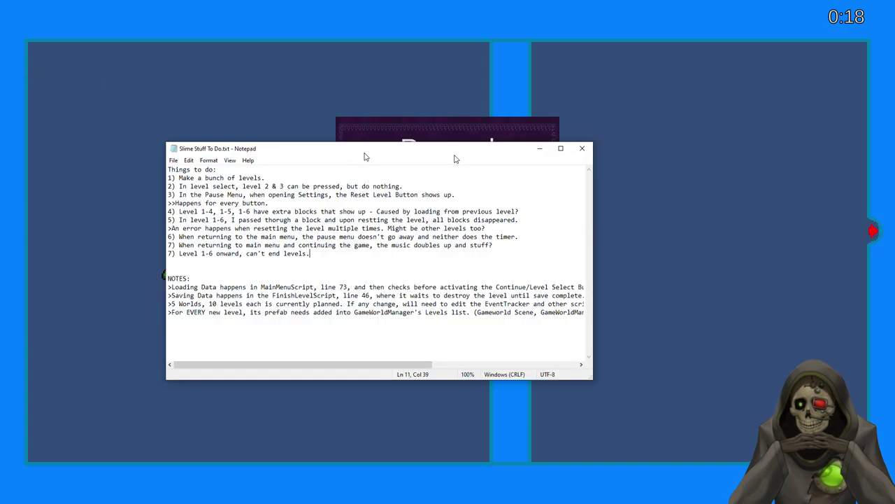
key(Home)
key(Delete)
text(8)
key(End)
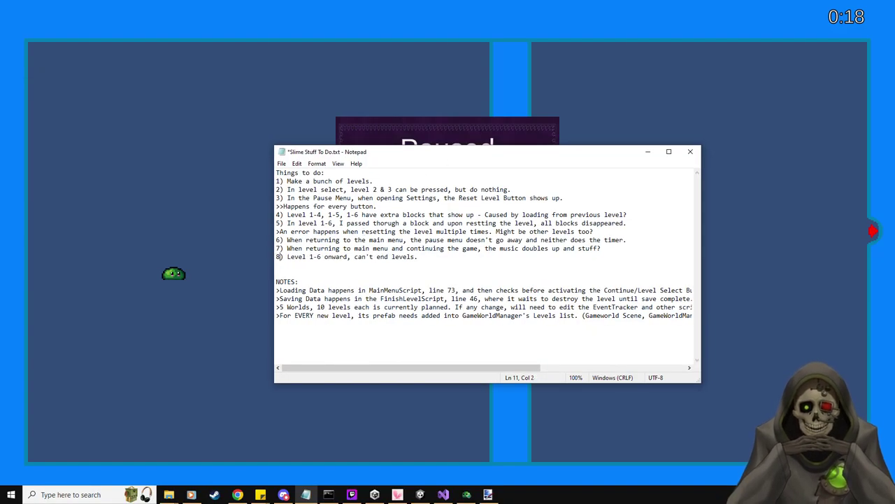
Add "9) When selecting a level, level 1 is level 2 actually" to the Notepad list, save the file, and return to the game.
key(Return)
text(9) When selecting a level, l)
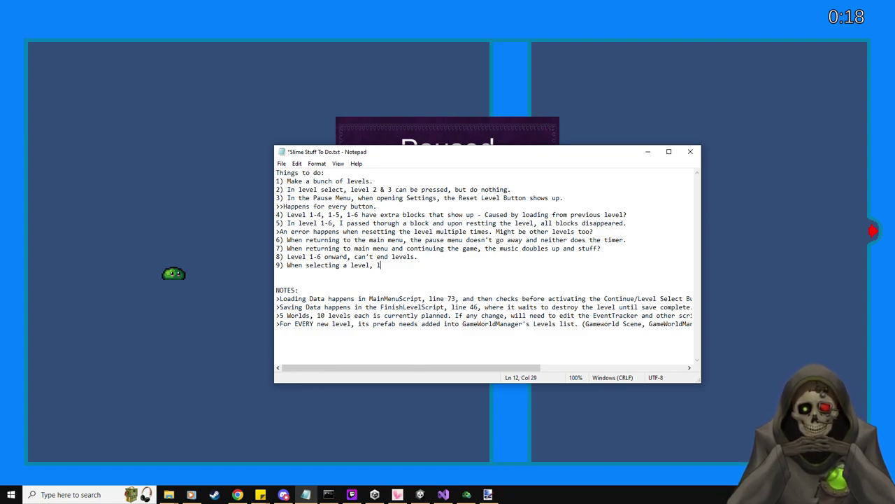
text(1 is level 2 actually)
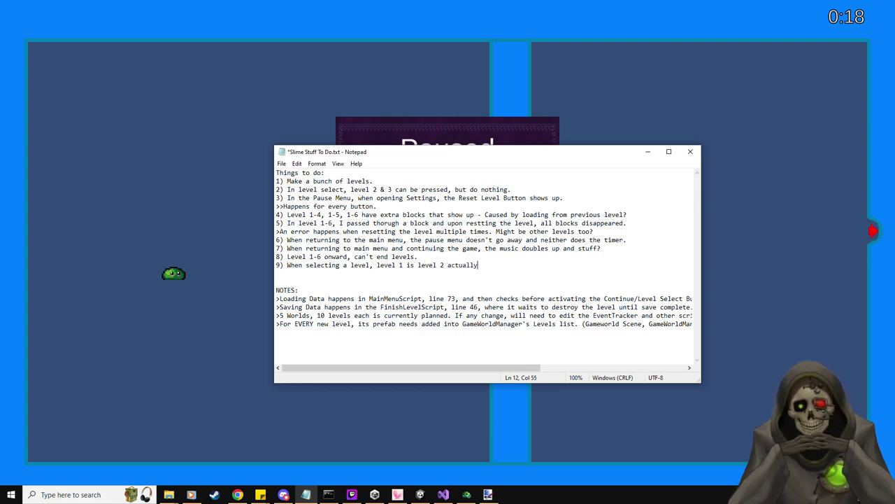
key(ctrl+s)
click(390, 86)
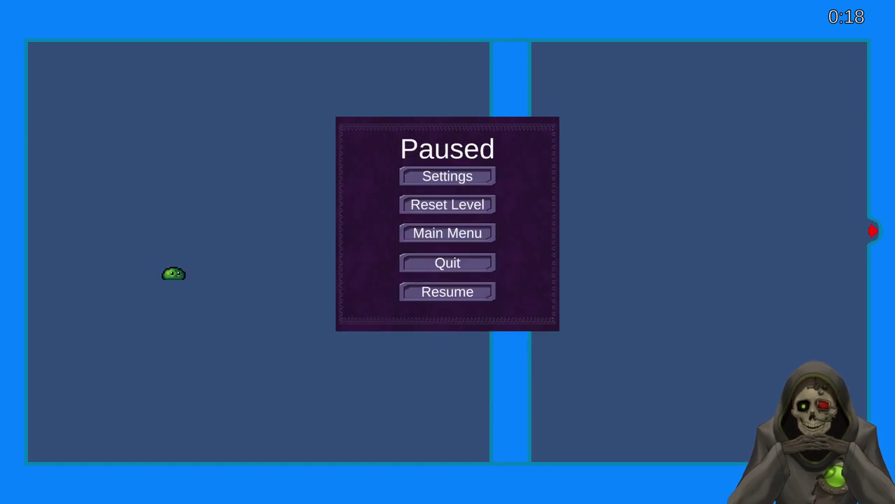
Resume the level, move the slime against the yellow block in the wall gap, then pause and reset the level.
key(Escape)
key(d)
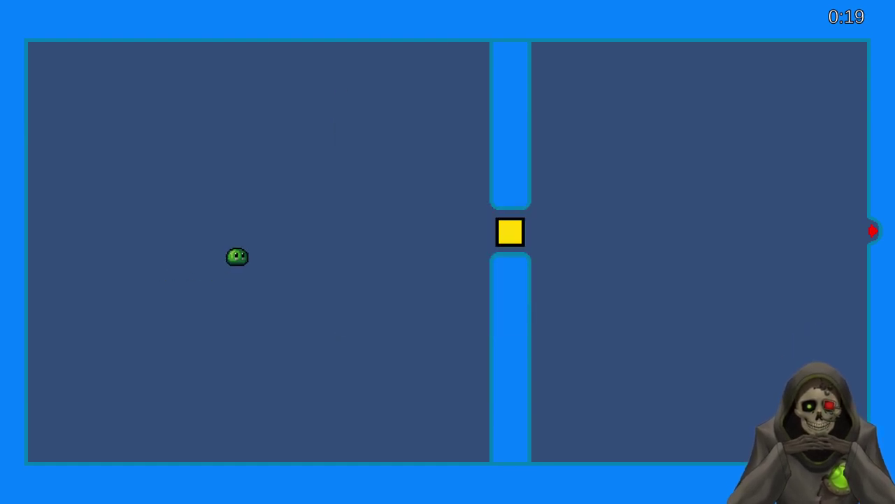
key(d)
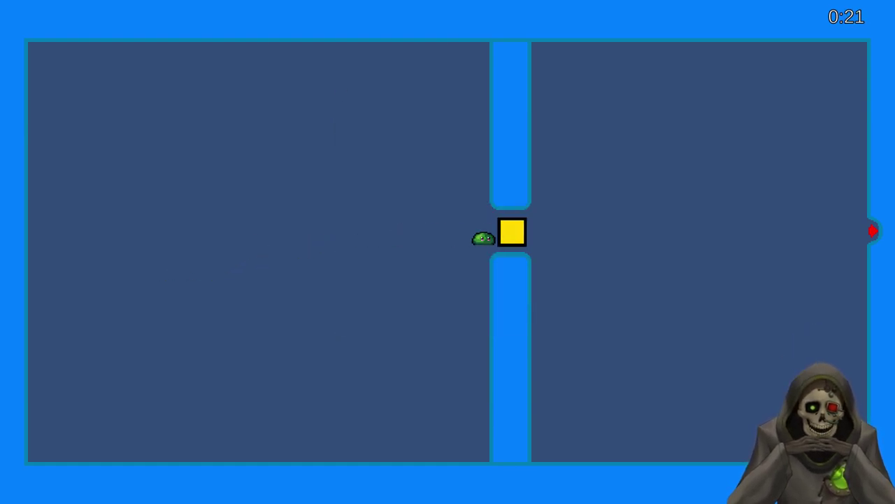
key(a)
key(Escape)
click(443, 206)
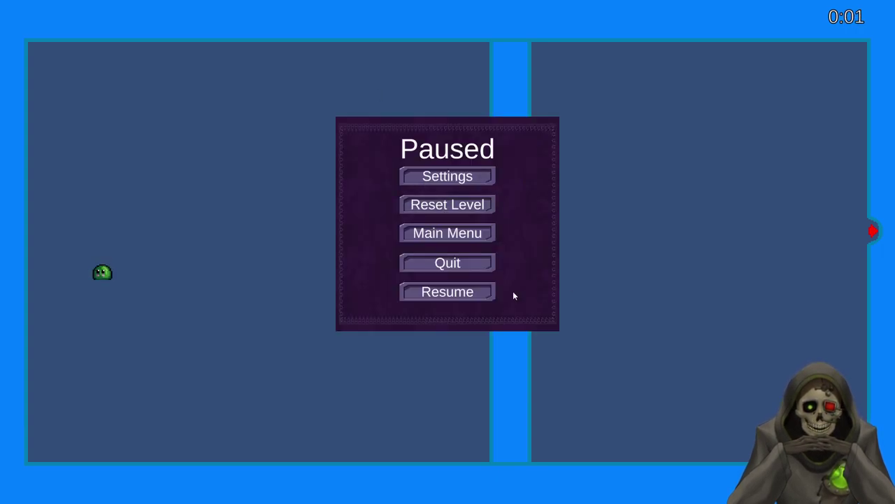
Resume the level, pause it again, and repeat the reset to test multiple resets.
click(490, 292)
key(Escape)
click(482, 206)
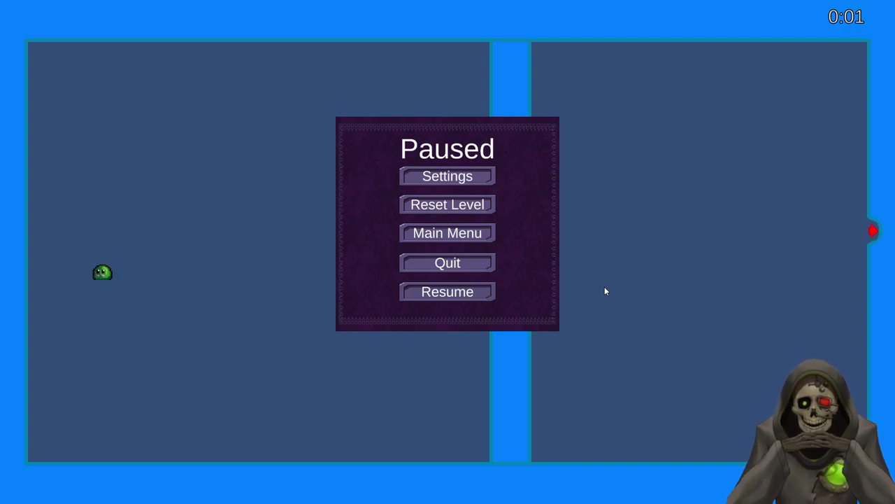
Close the game build and clear the console messages in the Unity editor.
key(alt+F4)
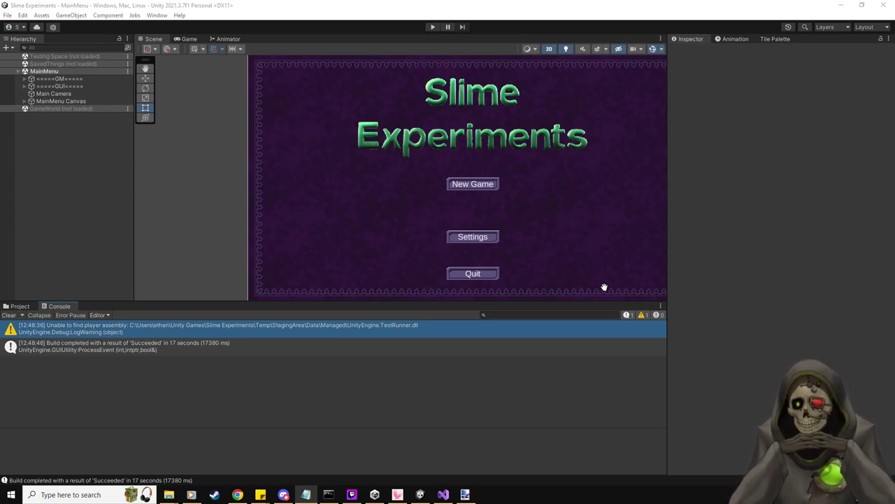
click(11, 315)
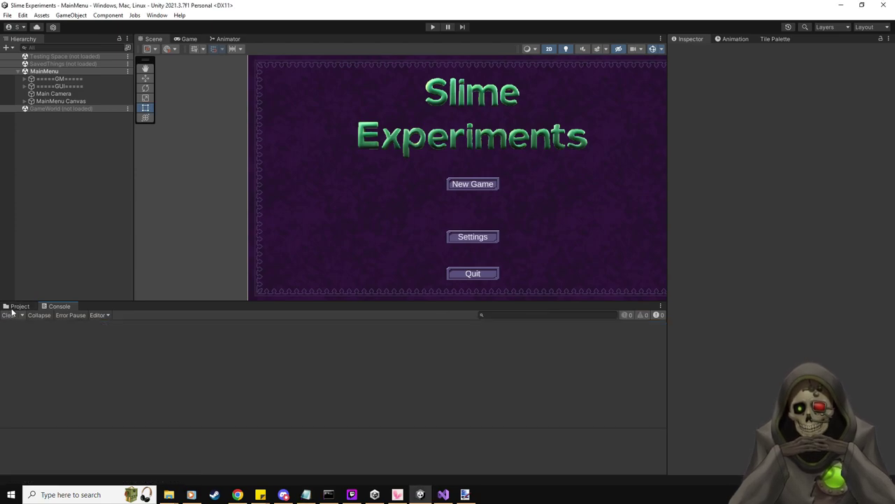
Import the level screenshots 1-1 through 1-6 into the Level Screenshots folder under Assets/GUI.
click(17, 306)
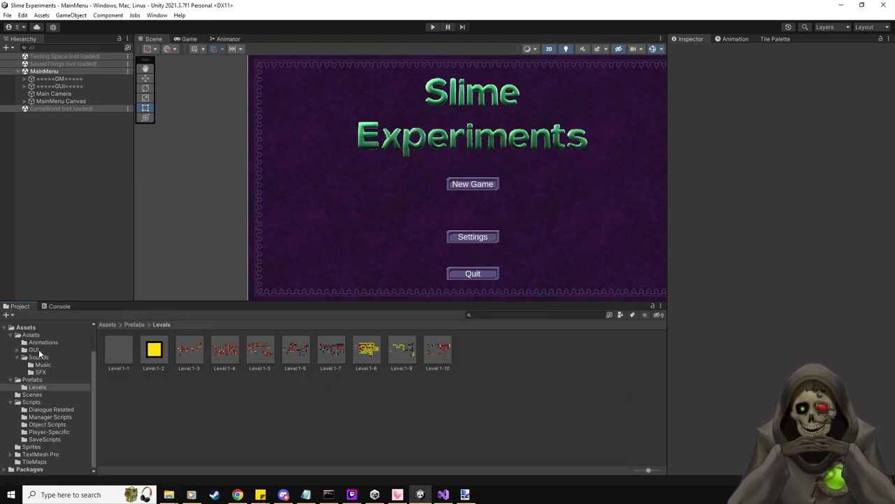
click(35, 342)
click(31, 335)
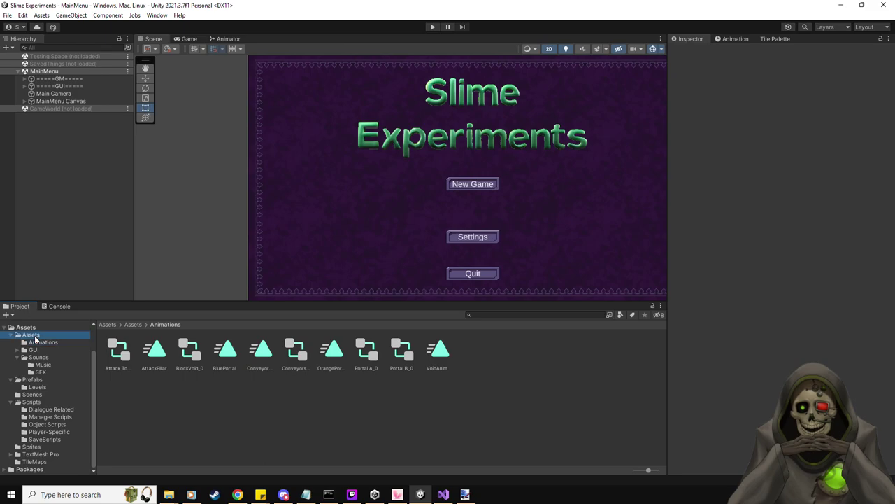
right_click(331, 444)
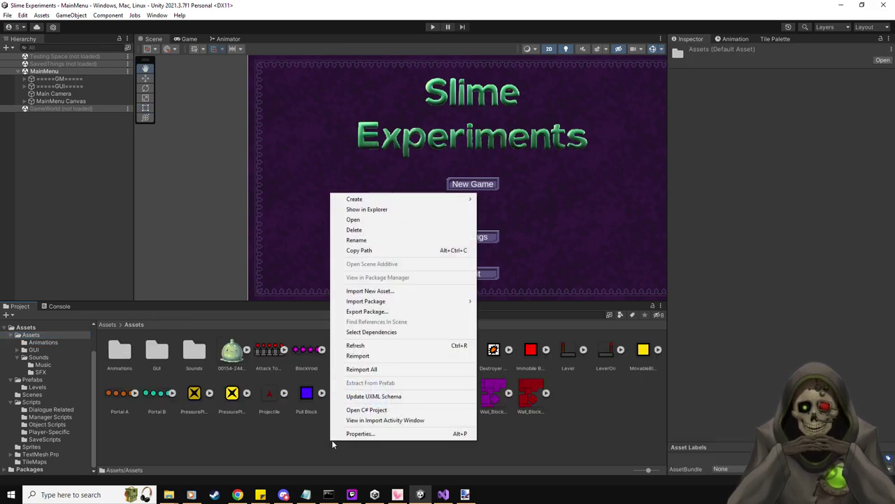
click(33, 350)
click(33, 350)
click(118, 352)
double_click(118, 353)
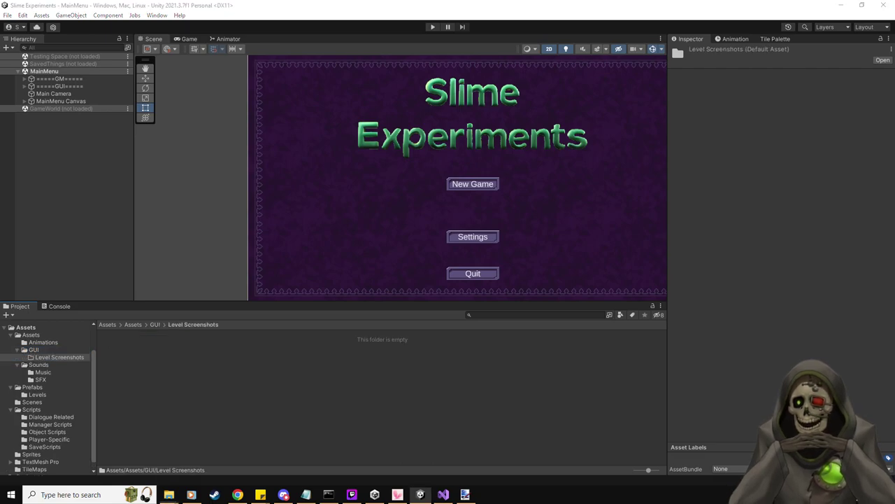
drag(321, 379, 322, 384)
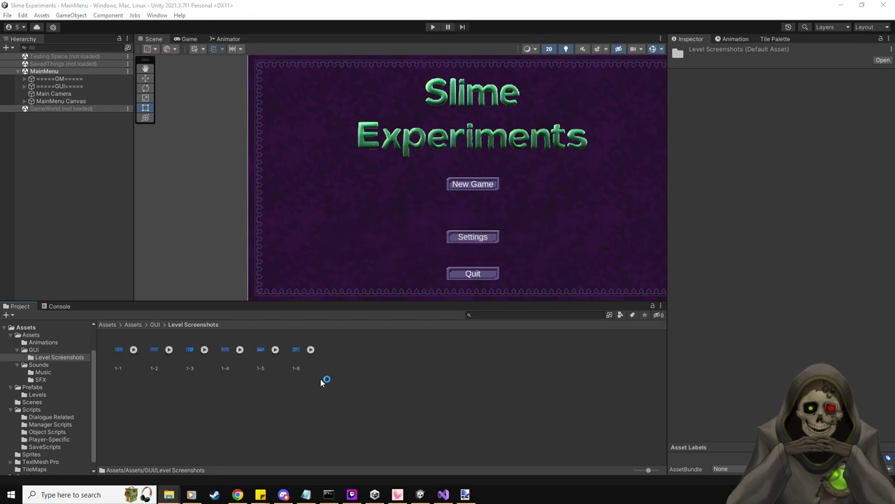
Set all six screenshot textures to no compression, Point (no filter) filtering and 32 pixels per unit, and apply the import settings.
click(121, 350)
shift+click(294, 350)
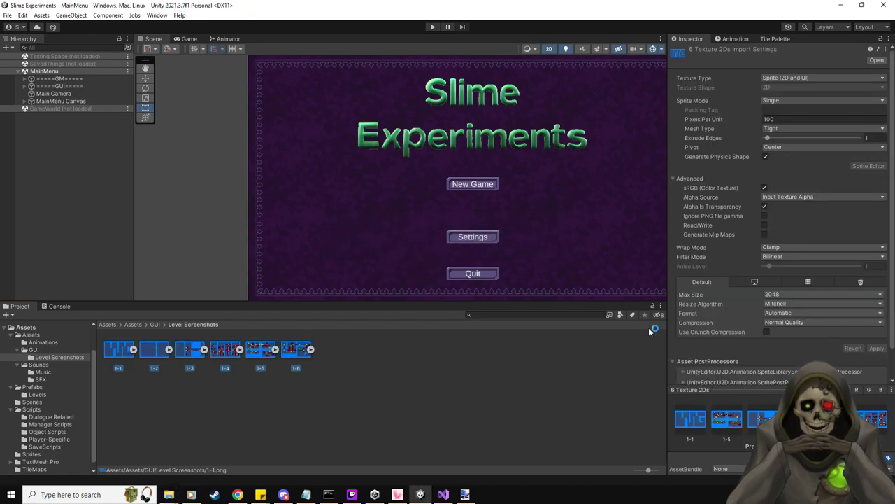
click(794, 324)
click(801, 334)
click(791, 256)
click(796, 267)
click(782, 119)
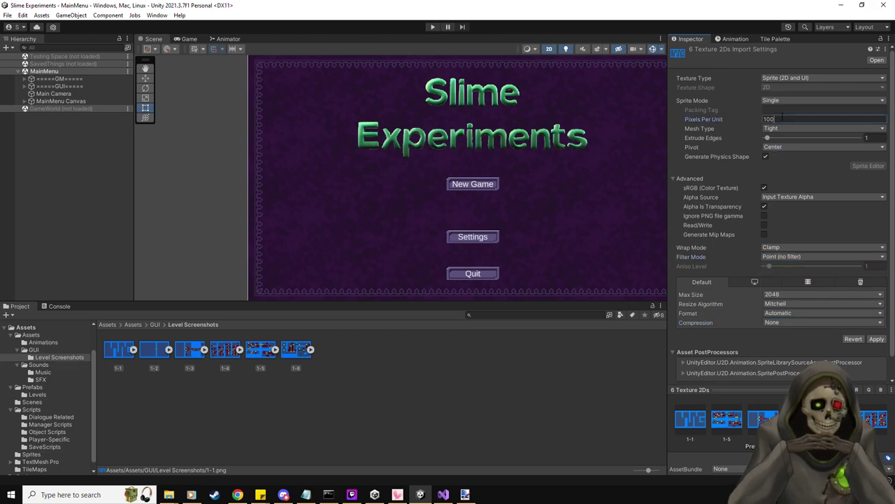
click(879, 340)
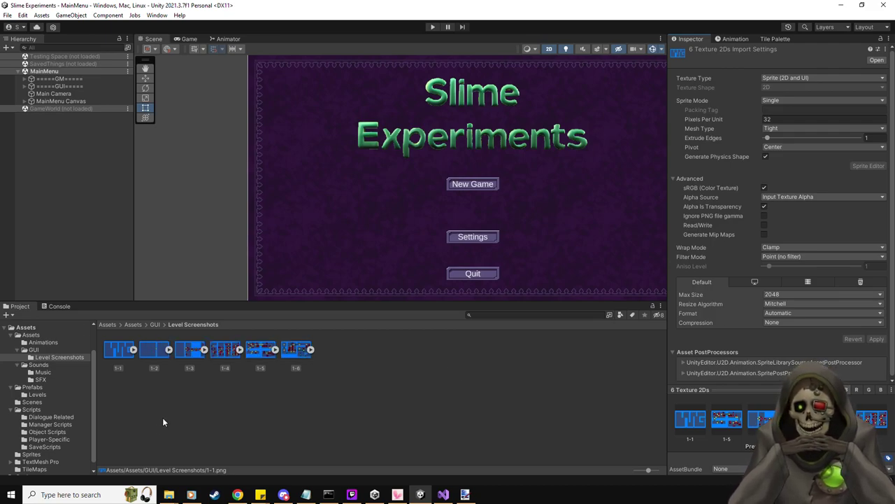
Remove the existing element from the World 1 Level Images list in the MainMenu Canvas's Main Menu Script.
click(71, 101)
scroll(759, 335, down, 5)
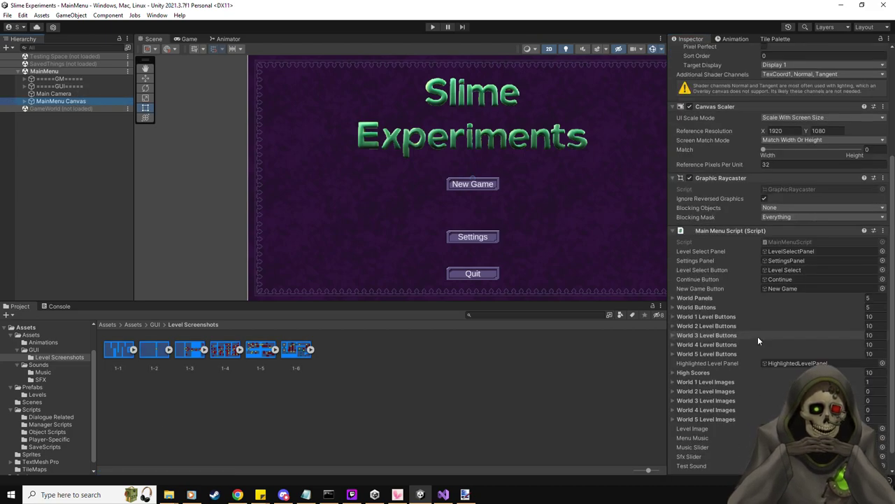
click(728, 383)
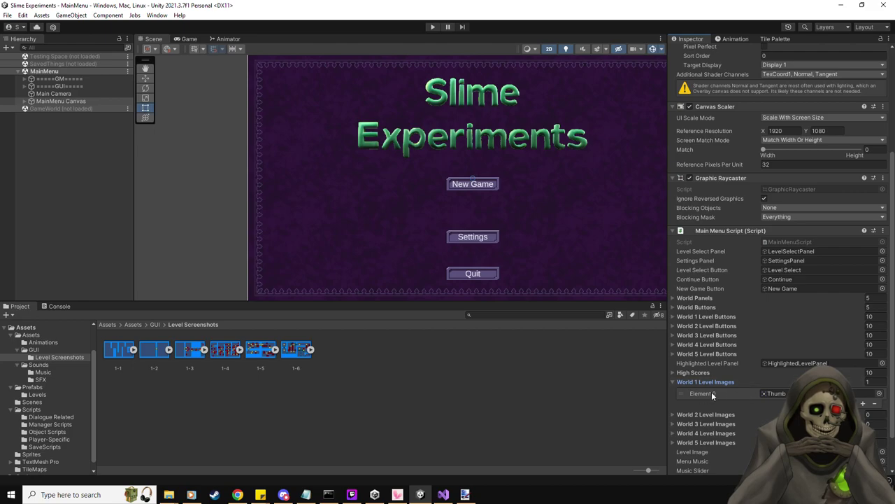
click(698, 393)
key(Delete)
scroll(727, 382, down, 3)
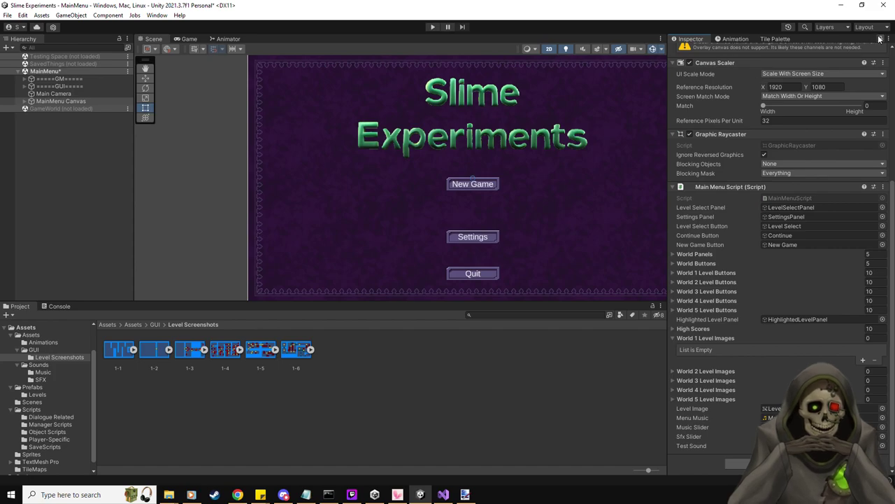
Assign screenshots 1-1 through 1-6 to the MainMenu Canvas's World 1 Level Images list.
click(125, 347)
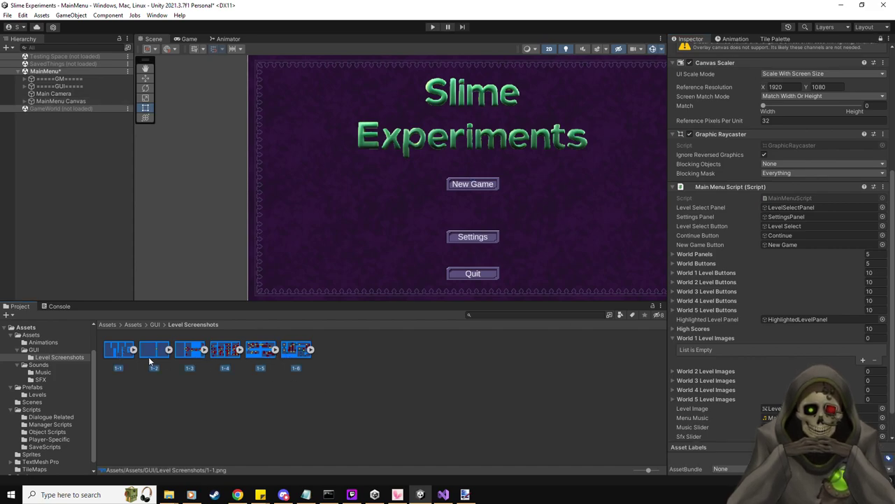
drag(120, 351, 735, 340)
scroll(731, 112, up, 5)
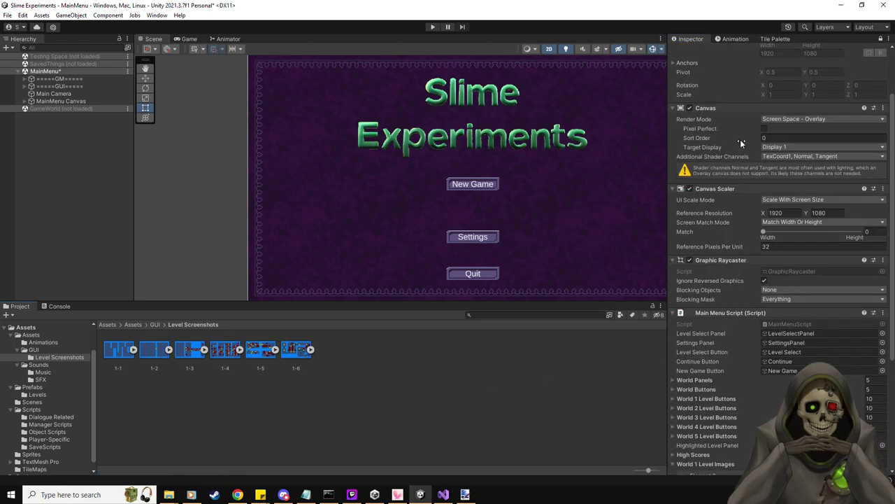
Run the game, open its level select, and check the Level 1 preview image and best times.
click(433, 27)
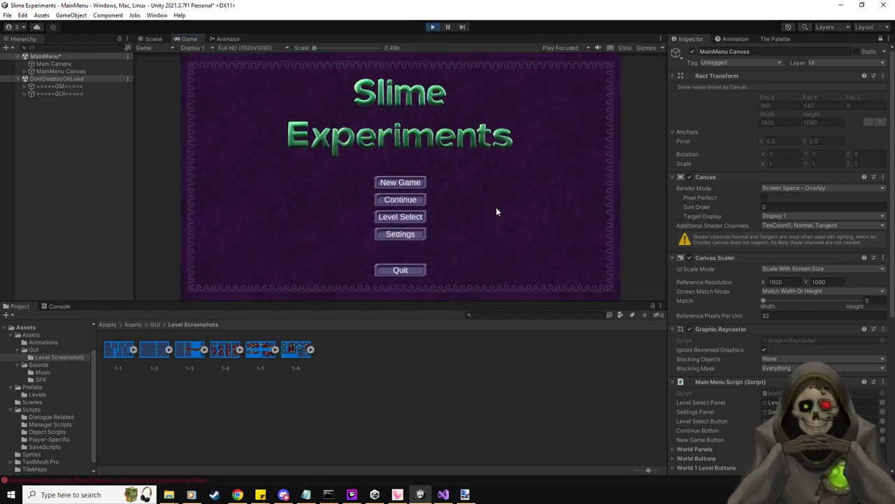
click(418, 217)
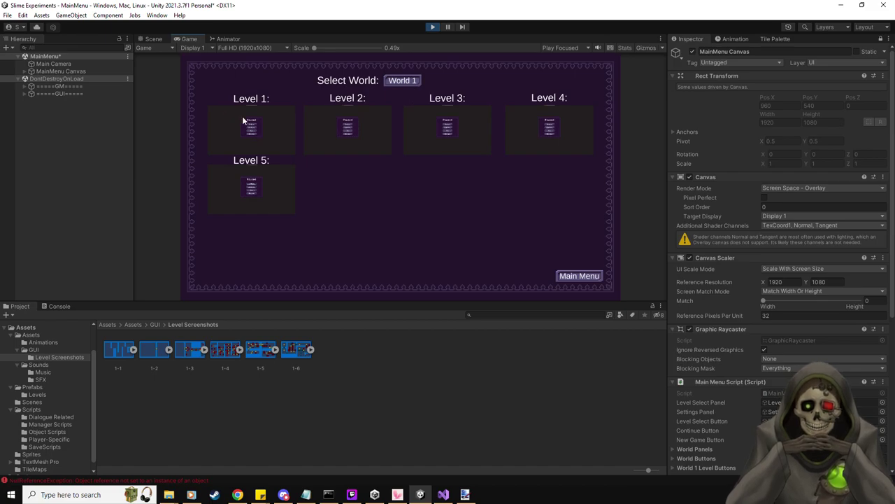
click(60, 306)
click(21, 305)
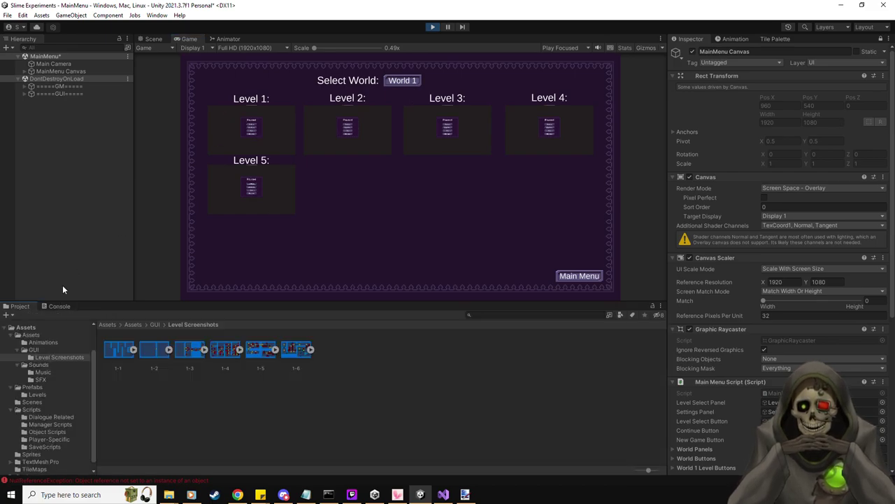
click(272, 137)
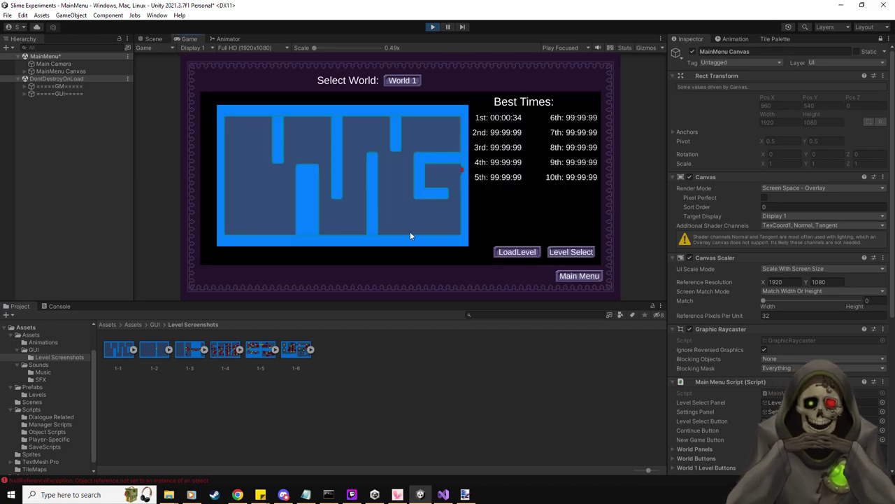
click(573, 253)
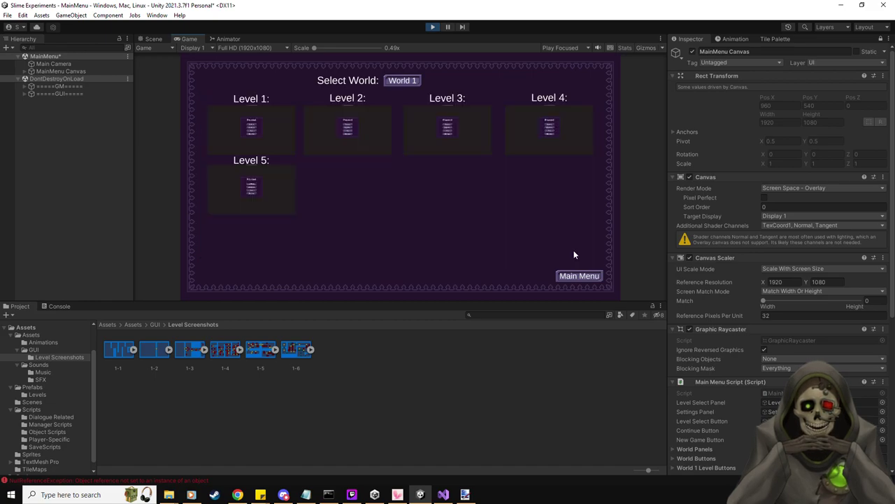
Check the preview images and best times of World 1 Levels 2 to 5, and reopen Level 1 for comparison.
click(372, 136)
click(575, 253)
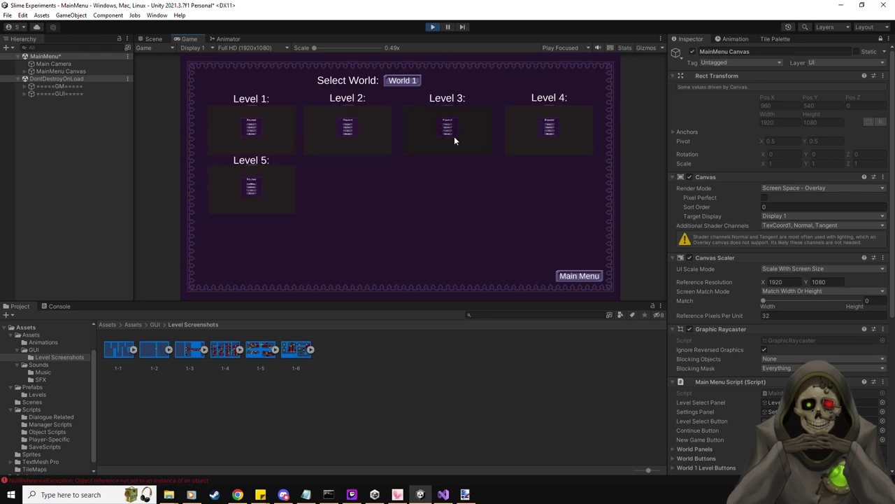
click(442, 129)
click(587, 253)
click(550, 114)
click(585, 253)
click(291, 194)
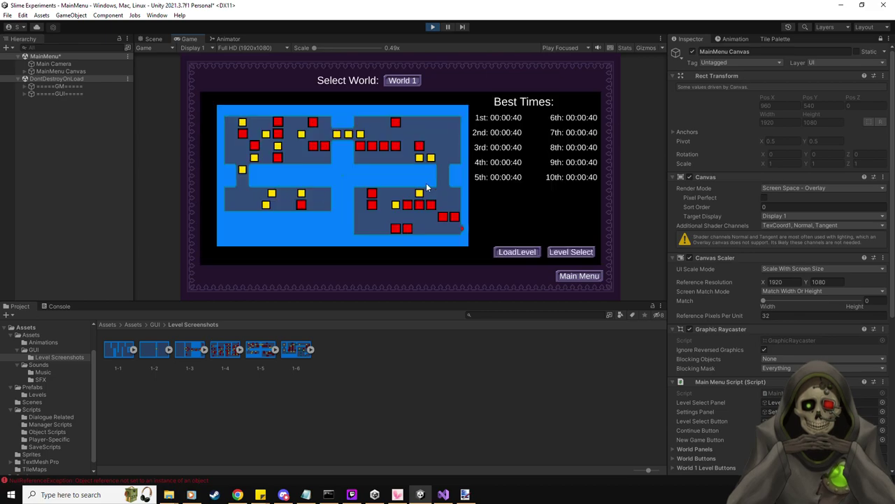
click(585, 254)
click(277, 131)
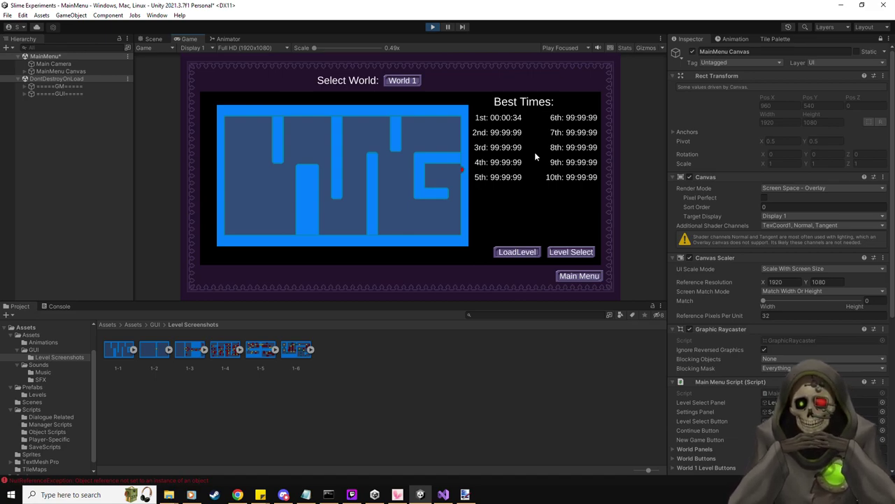
Add "10) High Scores is still an issue for all but level 1. :)" to the Notepad list, save it, and stop the running game.
key(alt+Tab)
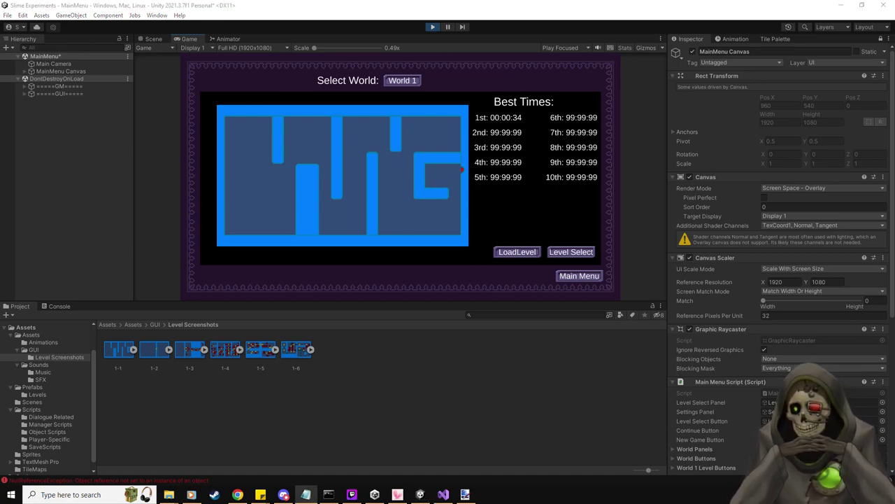
text(10) High Scores is still an issue for all but level 1. :))
key(ctrl+s)
drag(354, 111, 0, 55)
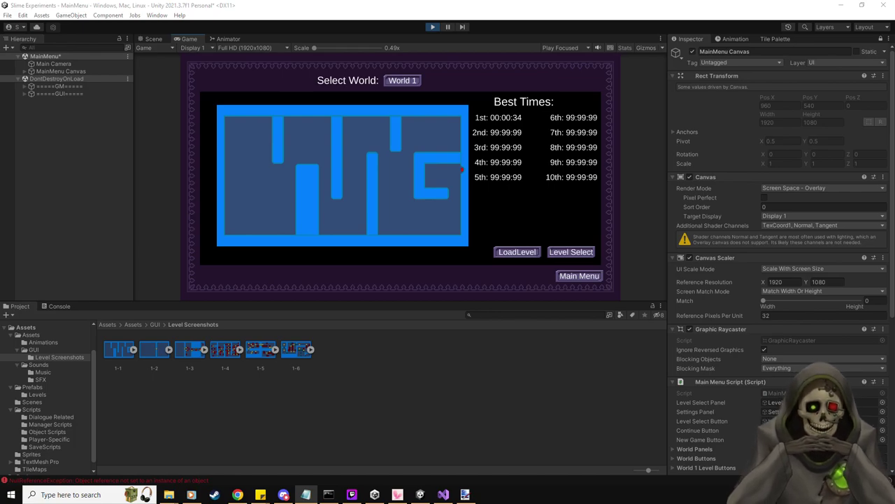
click(431, 28)
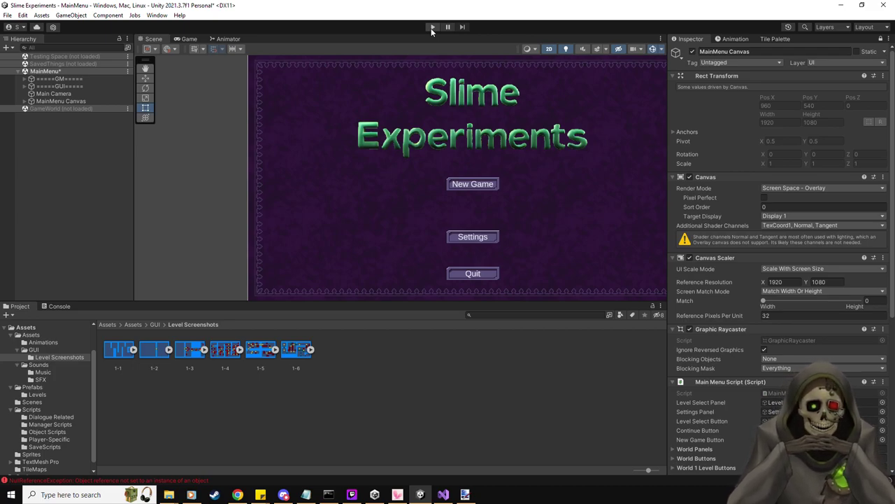
Open the Level 1-6 prefab, enlarge EndLevel's circle collider to a radius of about 0.73 with X offset about -0.23, and save.
click(32, 387)
click(37, 394)
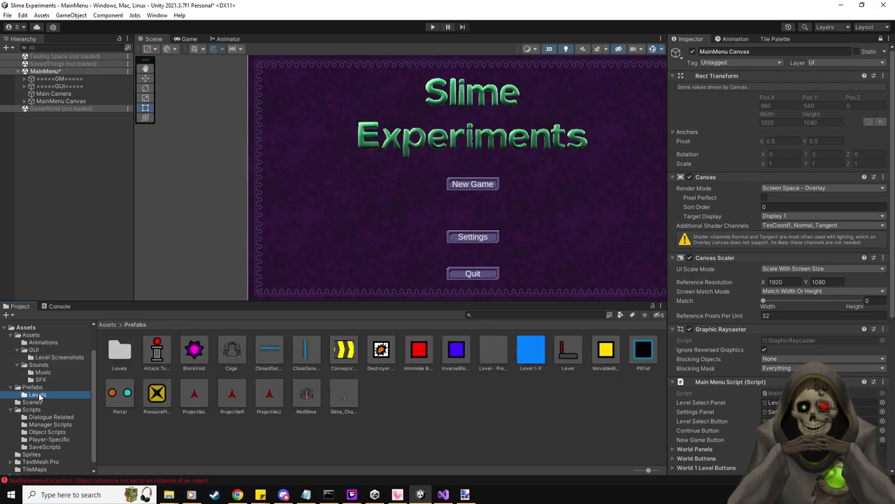
double_click(302, 354)
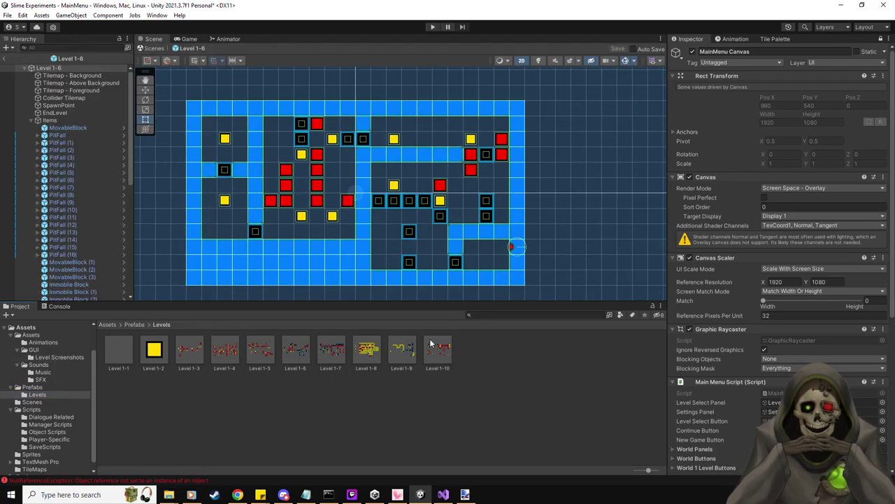
click(54, 112)
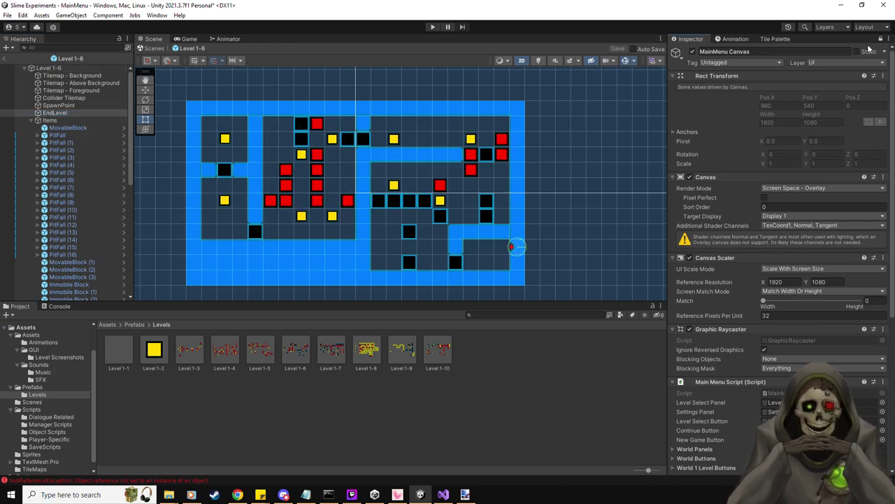
scroll(424, 210, up, 5)
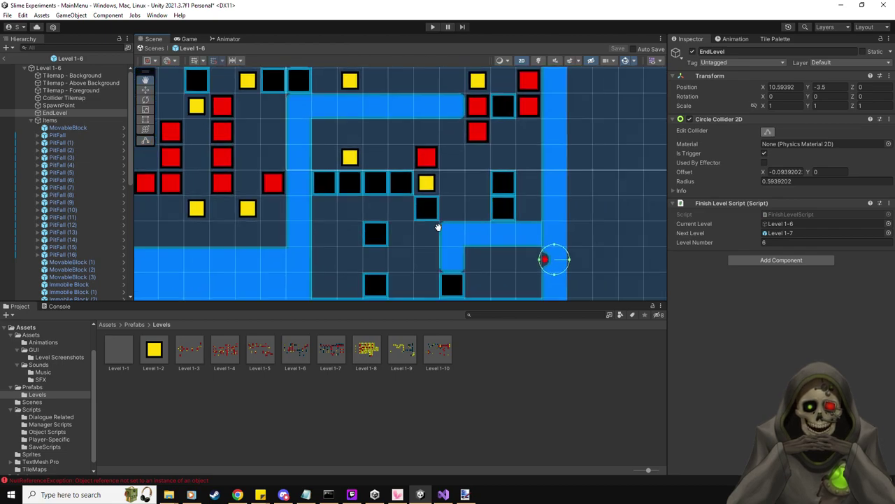
drag(505, 245, 497, 248)
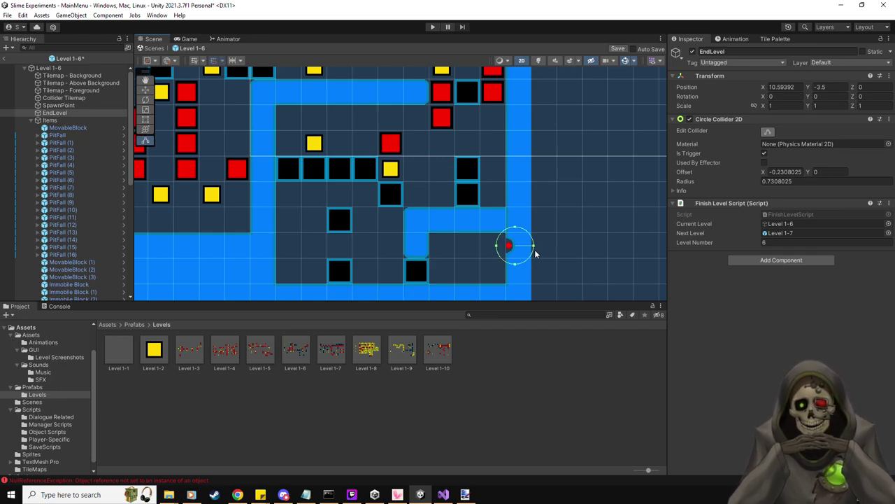
click(622, 49)
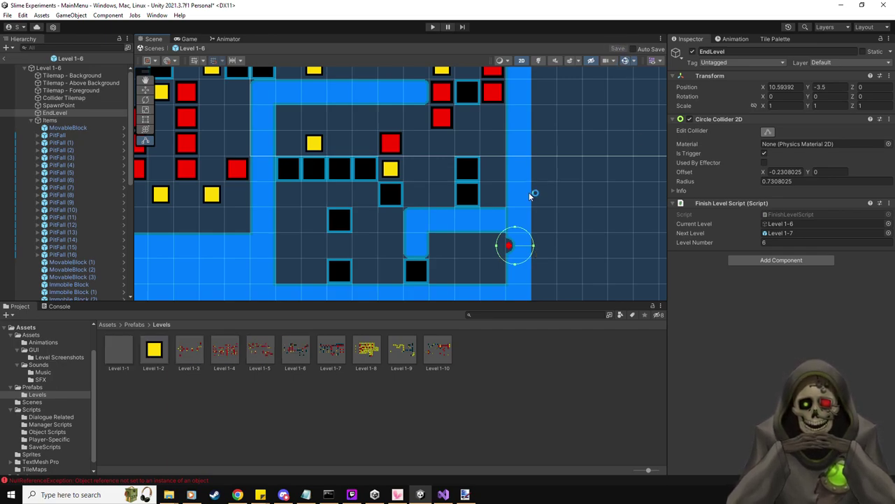
Move EndLevel horizontally to about X 10.73, save the Level 1-6 prefab, and return to the MainMenu scene.
click(145, 91)
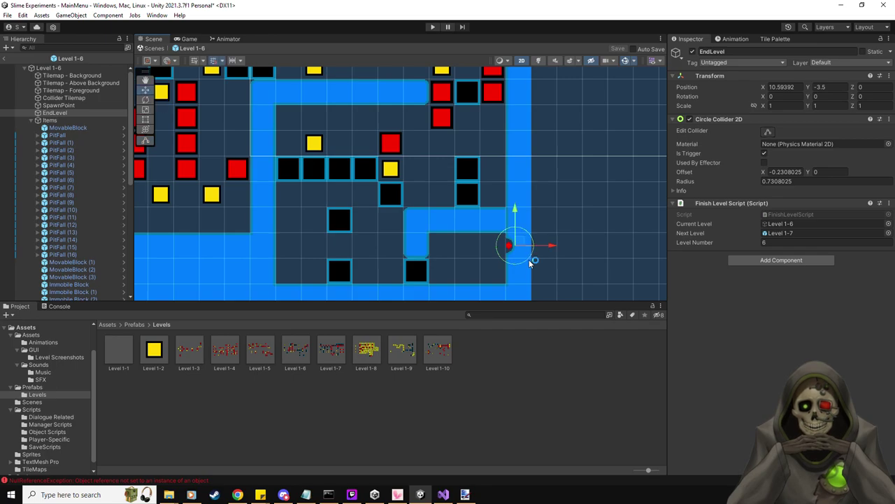
drag(522, 245, 523, 243)
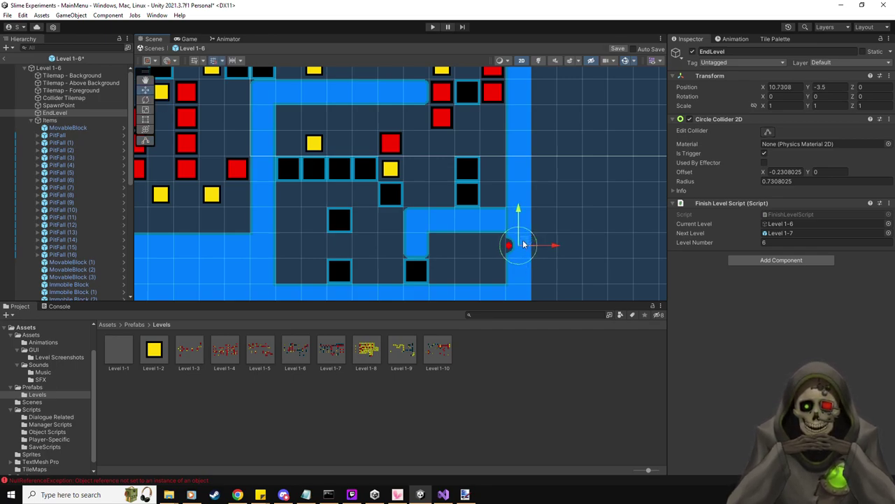
click(617, 49)
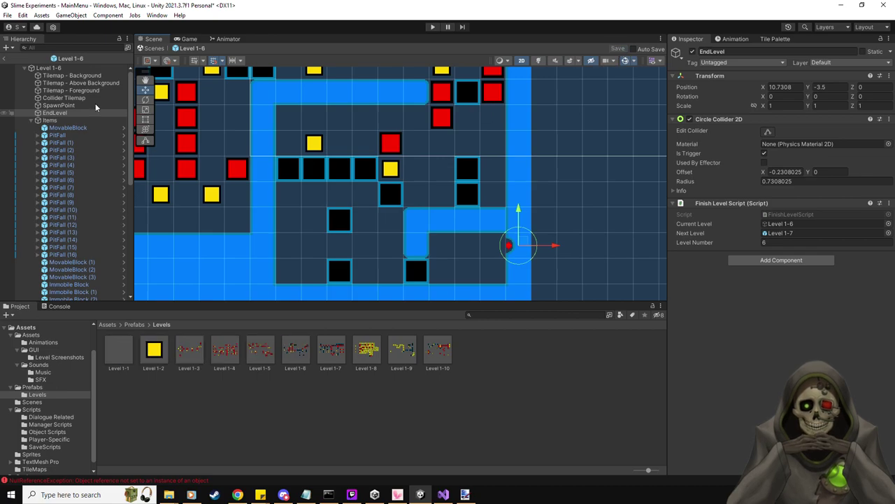
click(8, 59)
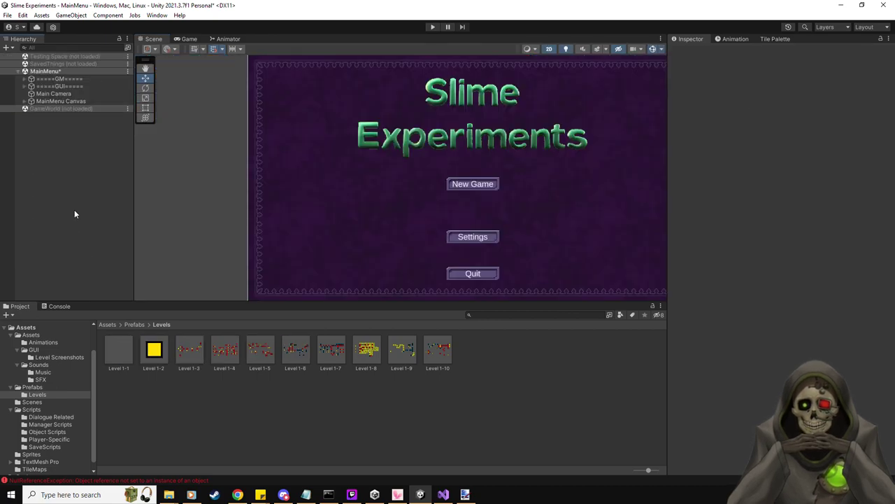
Run the game and load World 1 Level 5 from the level select.
click(433, 26)
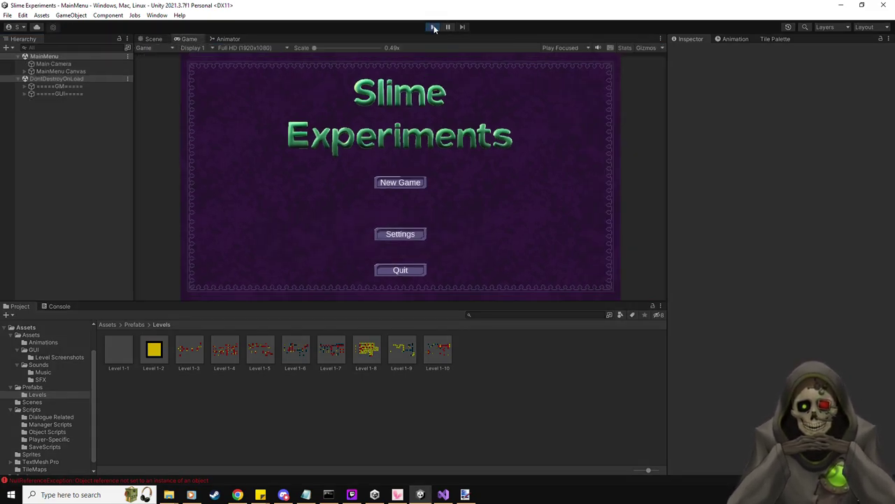
click(411, 217)
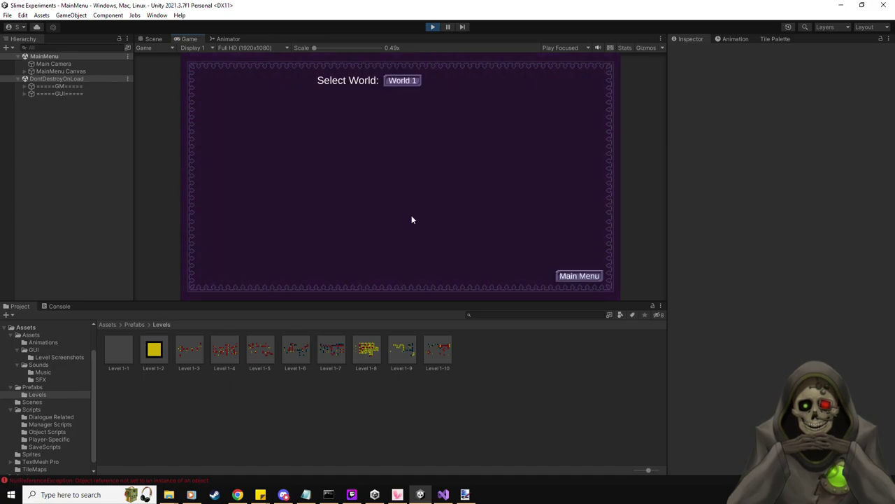
click(405, 81)
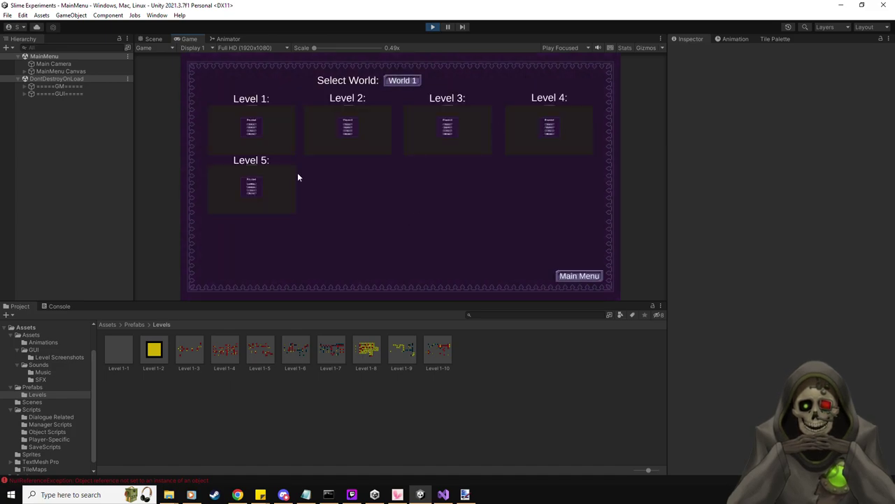
click(263, 180)
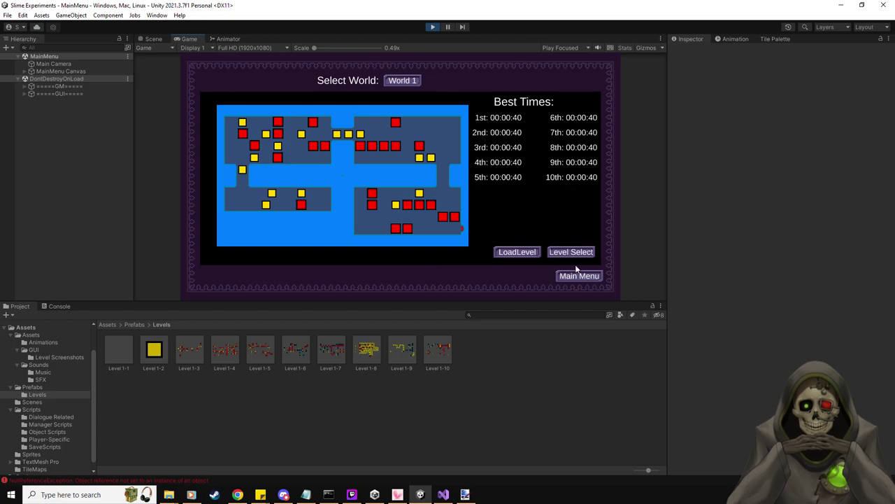
click(528, 256)
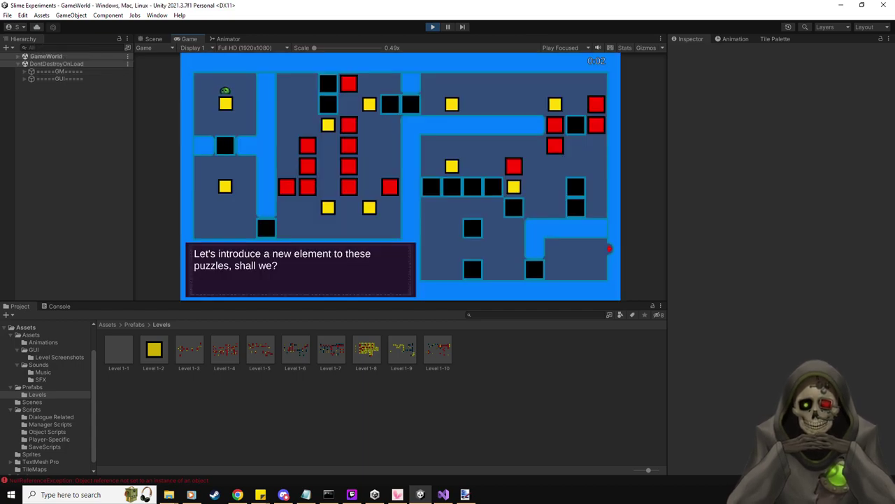
Pause the game and move Slime_Character(Clone) to X 8.5, Y -3 in the room beside the exit.
key(Escape)
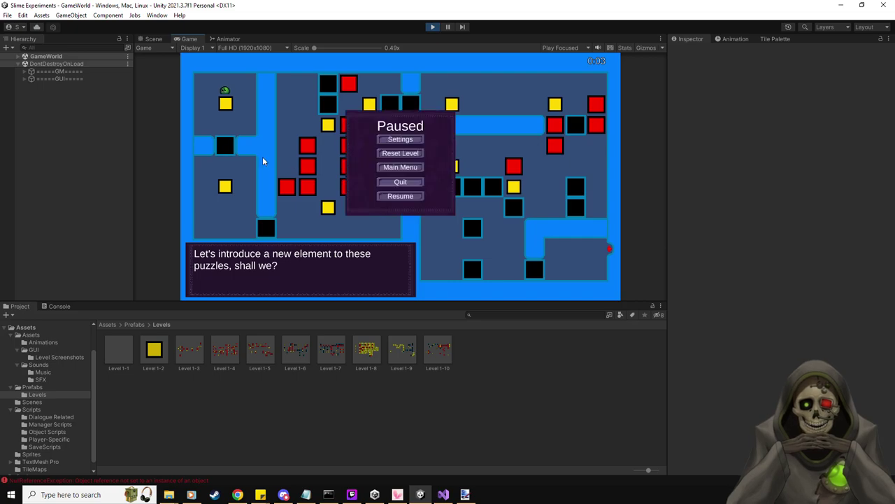
click(153, 39)
click(18, 56)
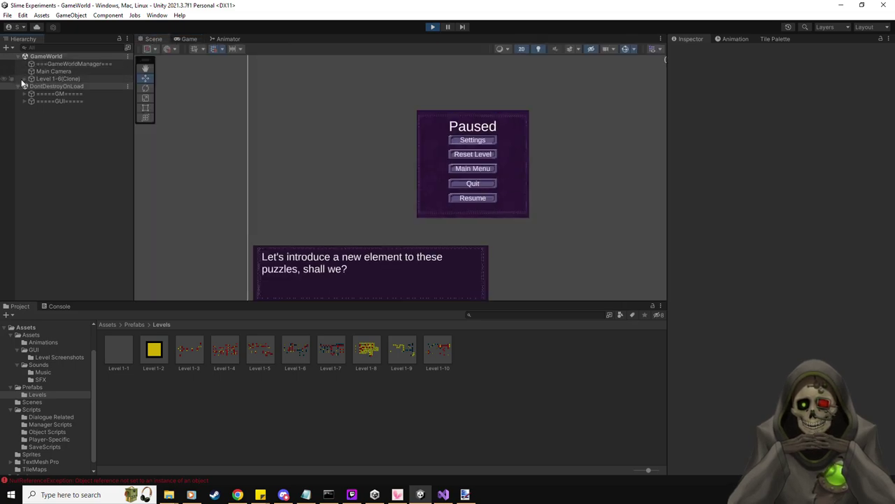
click(24, 78)
click(74, 146)
double_click(73, 147)
scroll(306, 210, down, 5)
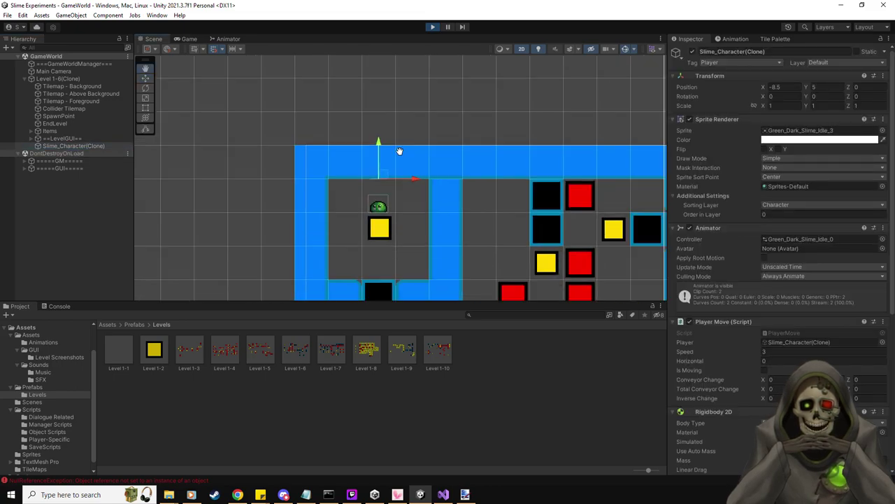
scroll(418, 183, down, 3)
middle_drag(475, 207, 416, 198)
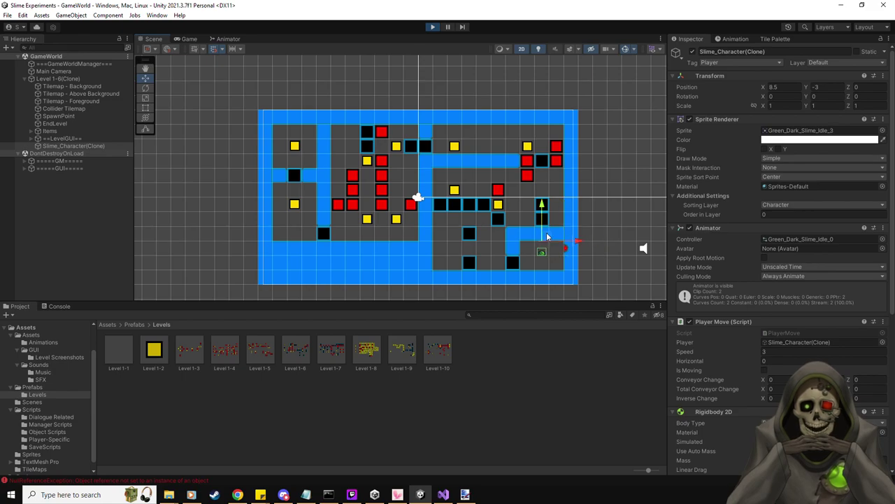
Resume the game, walk the slime right into the exit, and check the Console for errors.
click(189, 39)
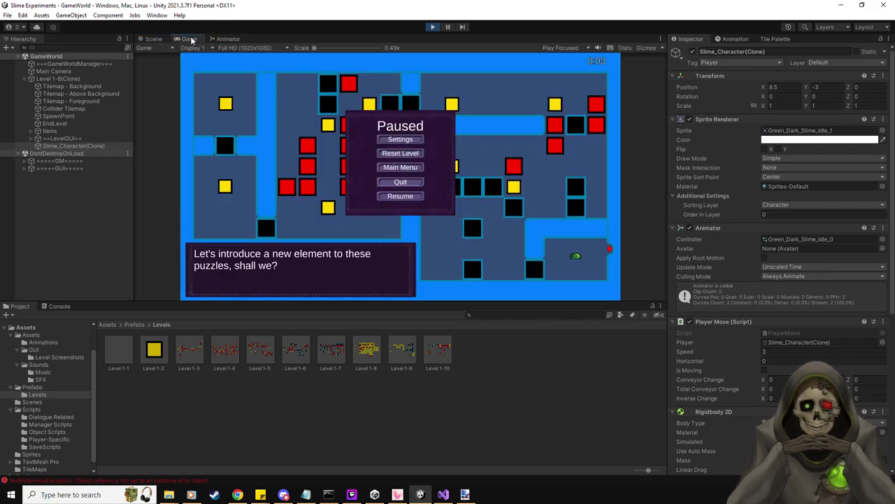
key(Escape)
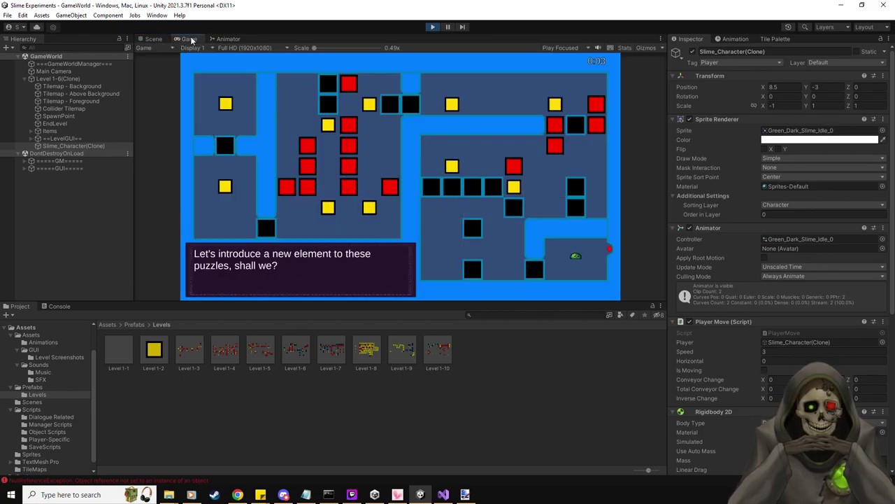
key(Right)
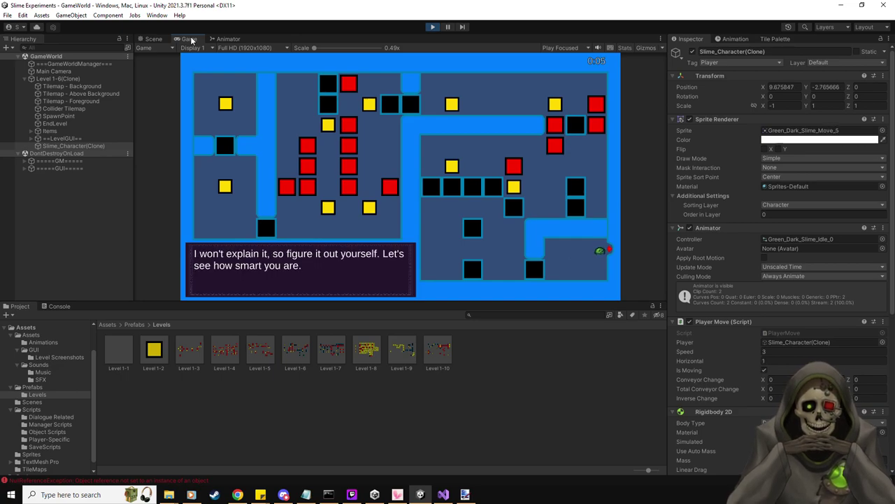
click(59, 305)
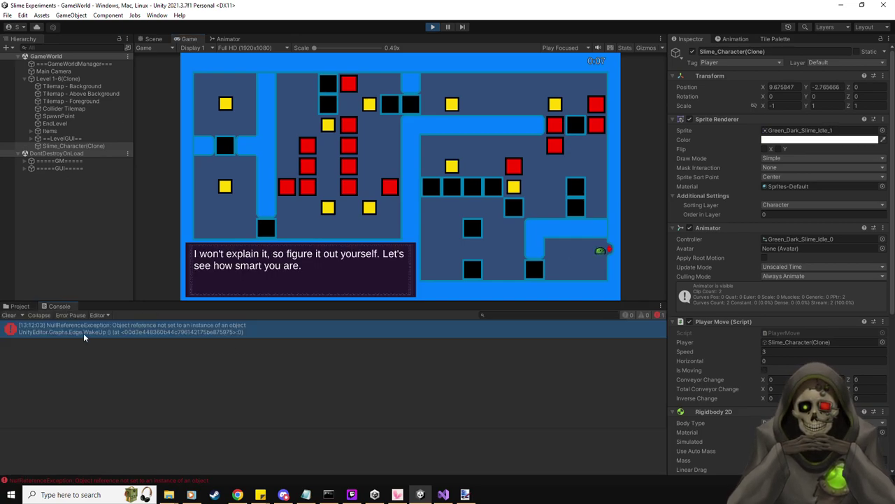
Inspect the running level's EndLevel trigger circle and its position relative to the slime.
click(56, 123)
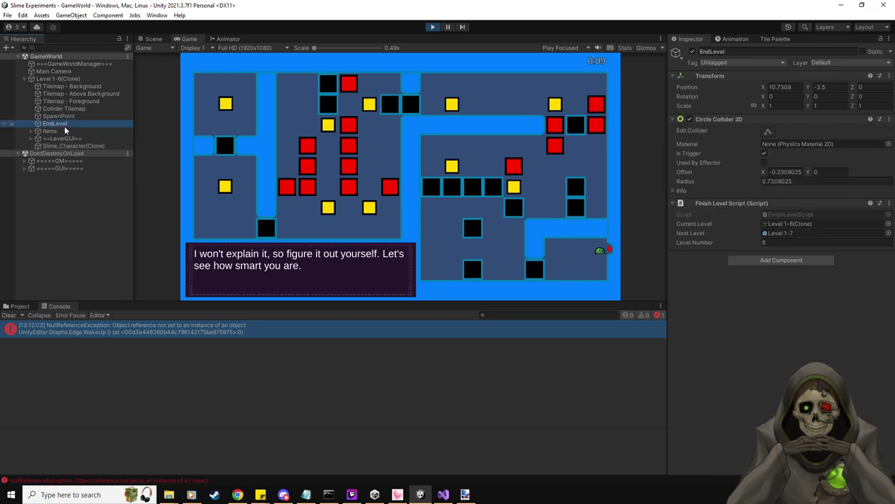
click(151, 38)
scroll(571, 265, up, 5)
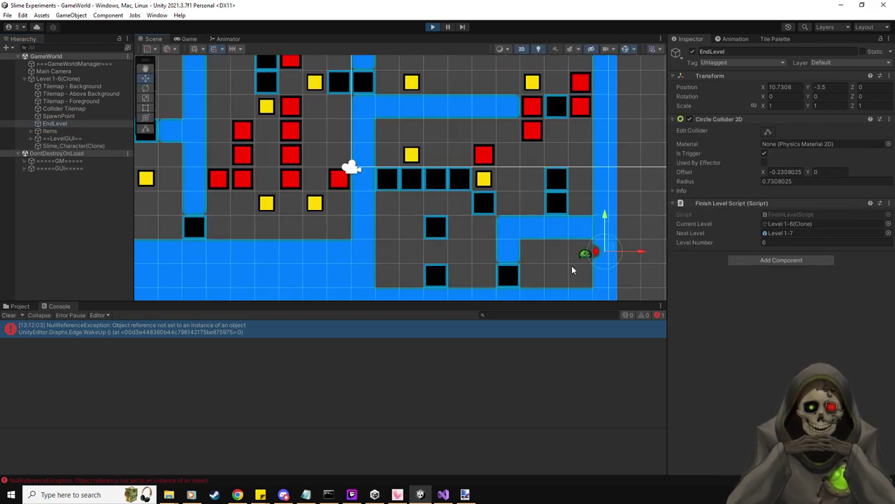
middle_drag(564, 267, 451, 252)
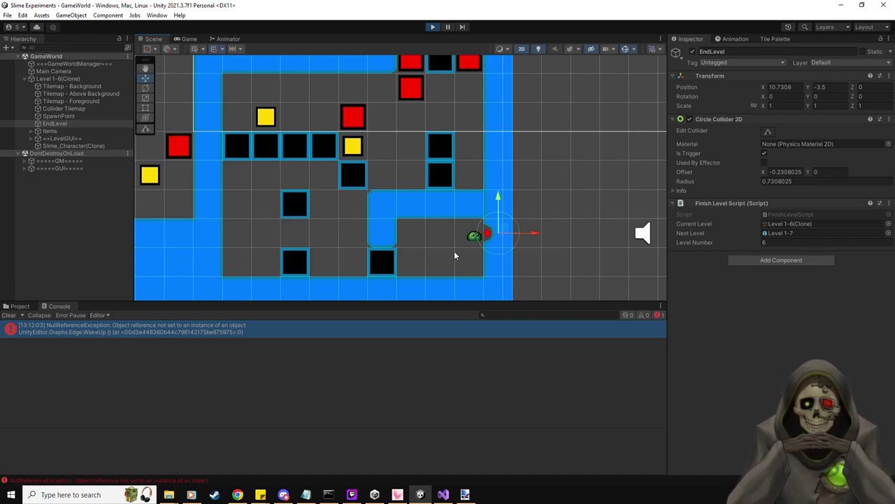
Move the slime back to X 8, Y -3 and enlarge the running EndLevel collider to radius about 0.93, X offset about -0.43.
click(67, 145)
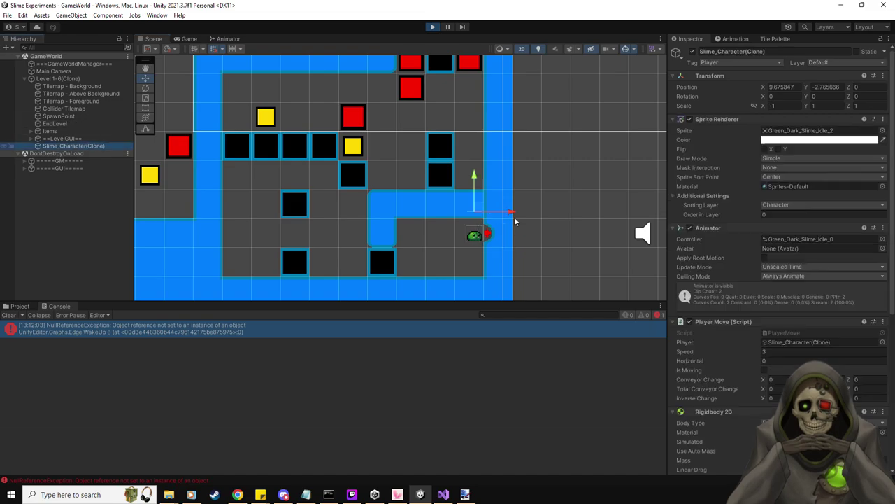
drag(515, 213, 464, 220)
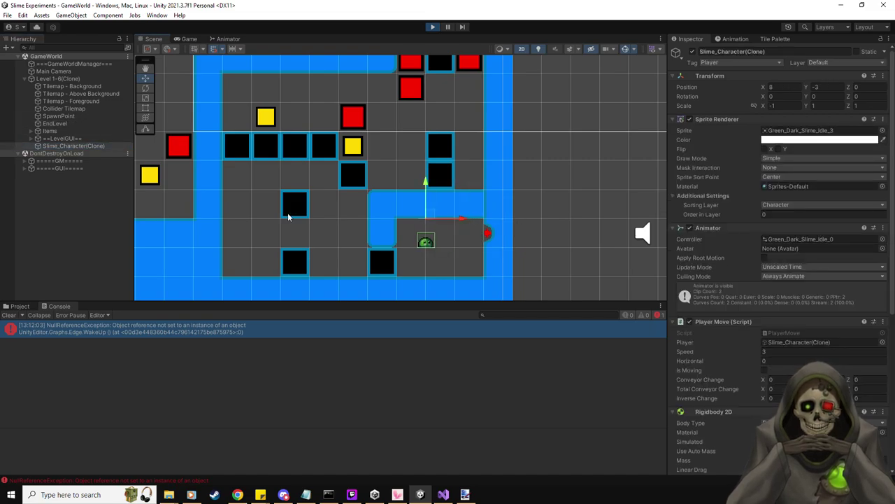
click(55, 123)
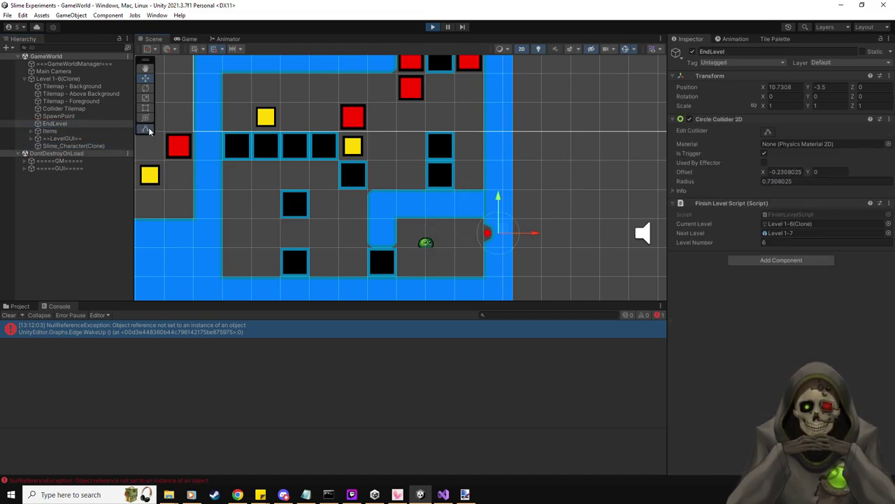
drag(478, 234, 465, 236)
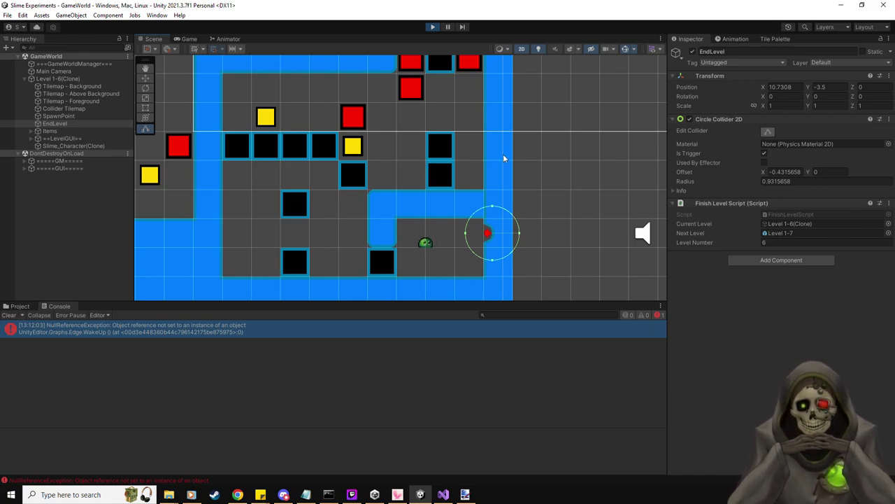
Walk the slime into the exit to test the enlarged trigger, and stop the running game.
click(190, 38)
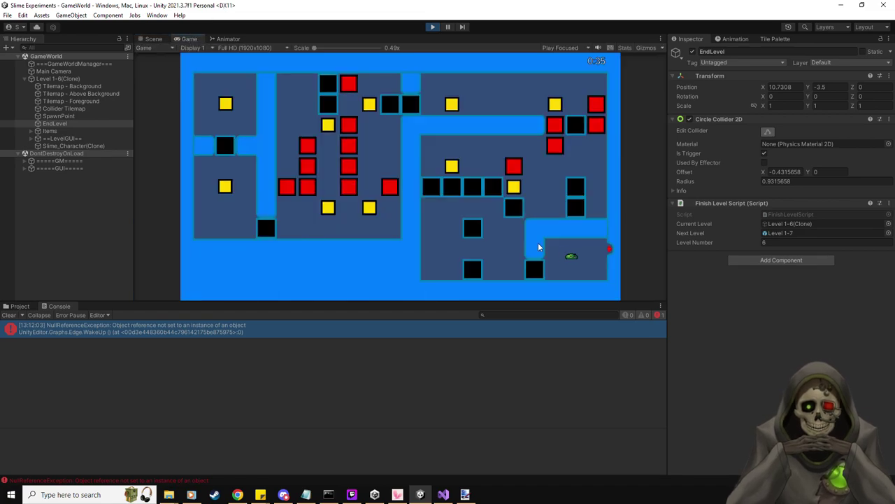
key(Right)
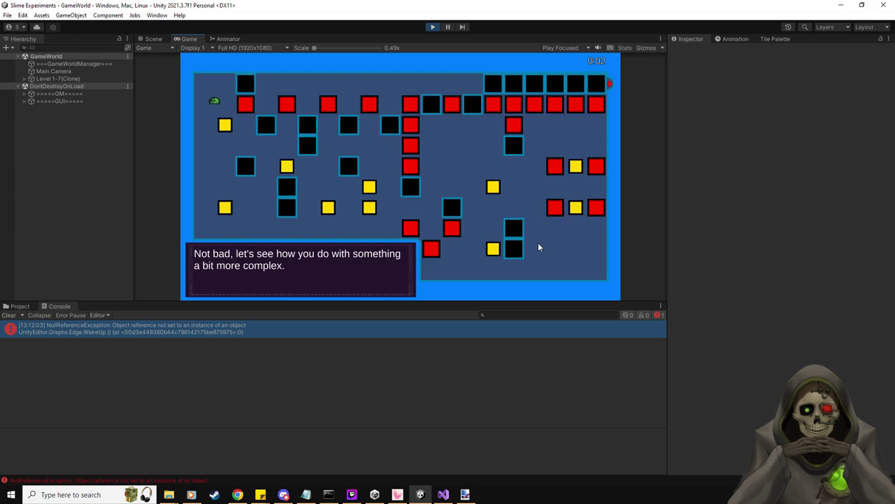
click(432, 27)
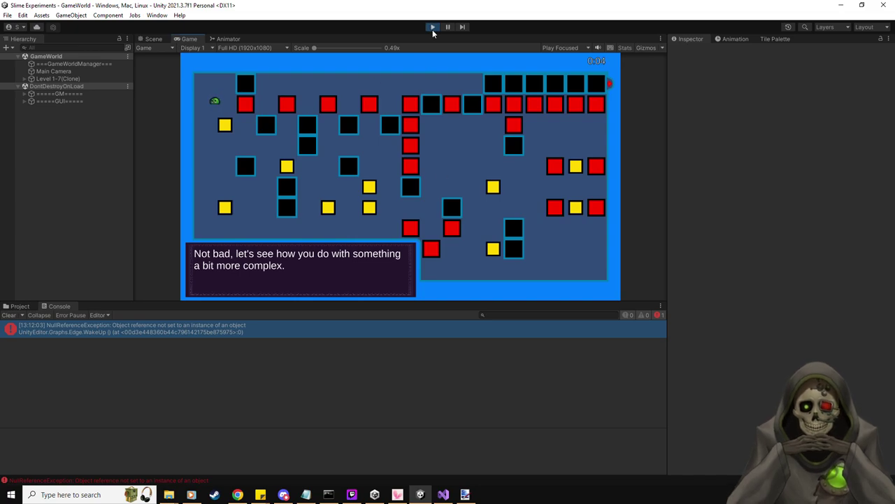
Open the Level 1-5 prefab and examine EndLevel's position and circle collider for comparison.
click(17, 305)
double_click(254, 352)
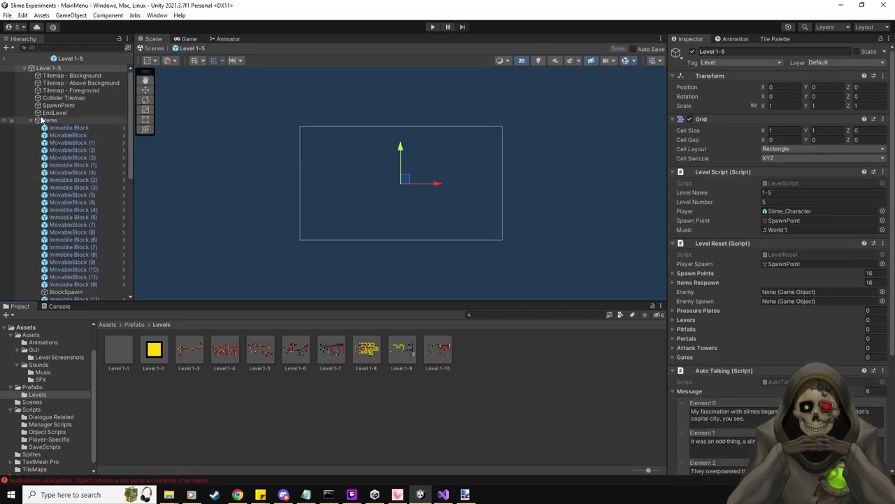
double_click(55, 113)
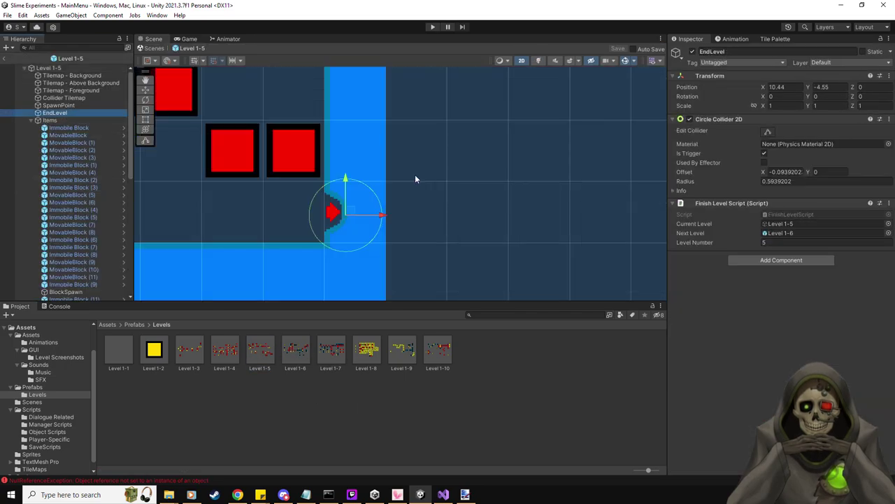
scroll(410, 187, down, 3)
middle_drag(375, 202, 418, 204)
scroll(436, 164, up, 1)
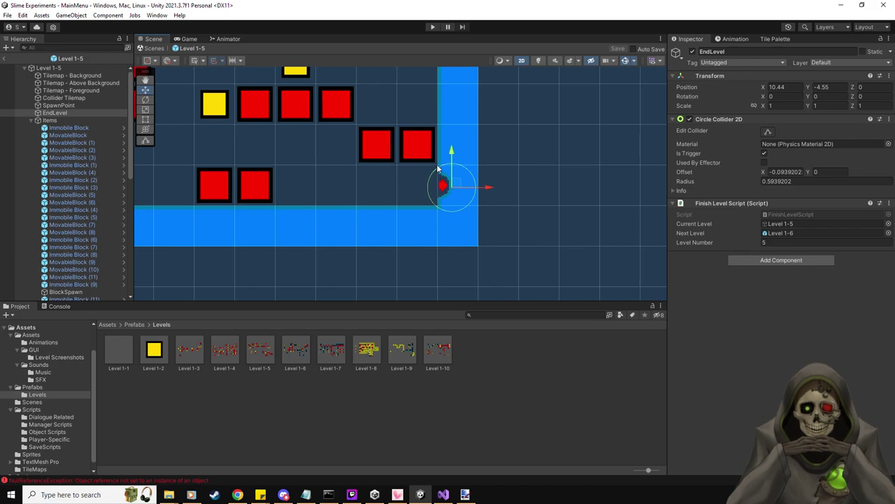
In the Level 1-6 prefab, reset EndLevel's collider X offset to 0 and move EndLevel to X 10.5.
double_click(296, 350)
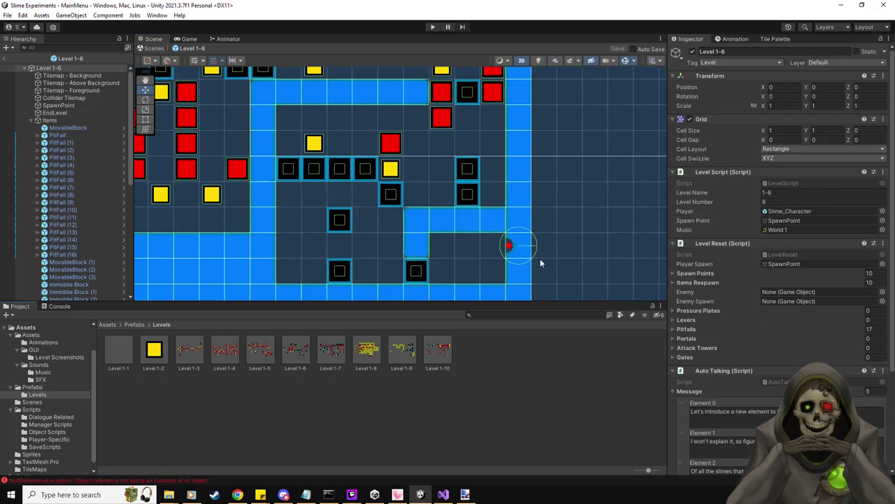
scroll(540, 258, up, 1)
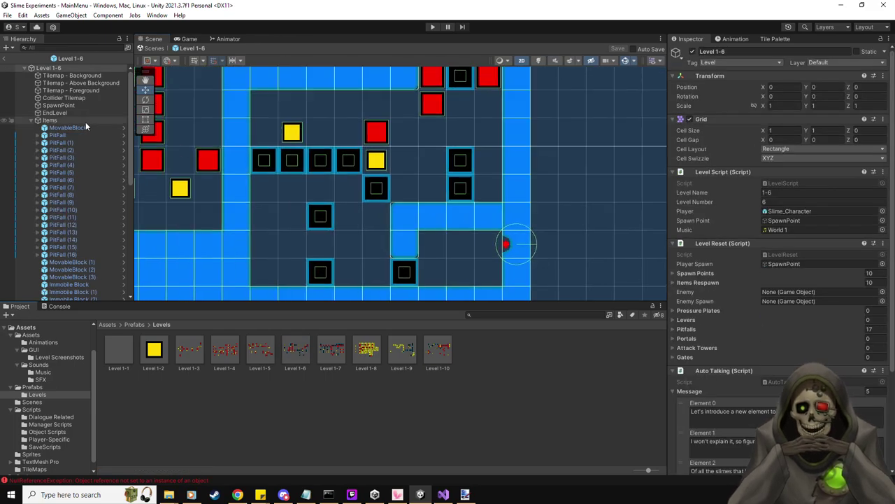
click(69, 113)
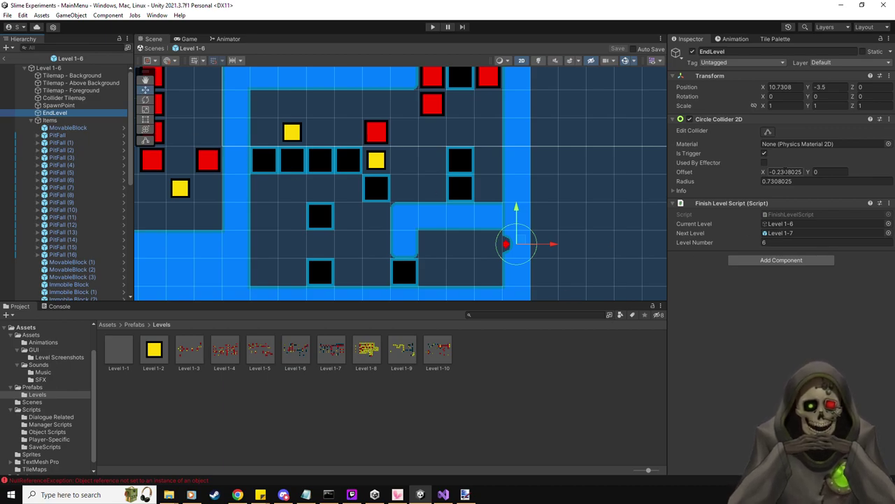
click(789, 171)
text(0)
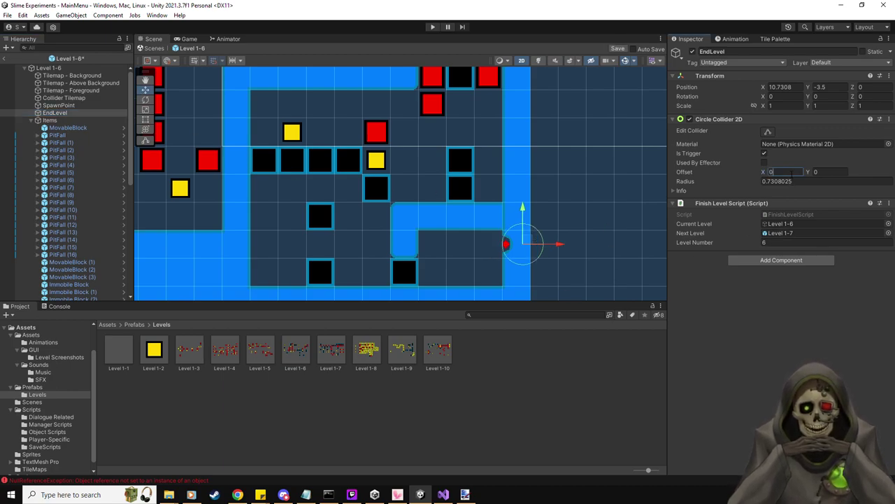
drag(527, 240, 521, 240)
Set EndLevel's circle collider radius to 0.9 and save the Level 1-6 prefab.
click(798, 181)
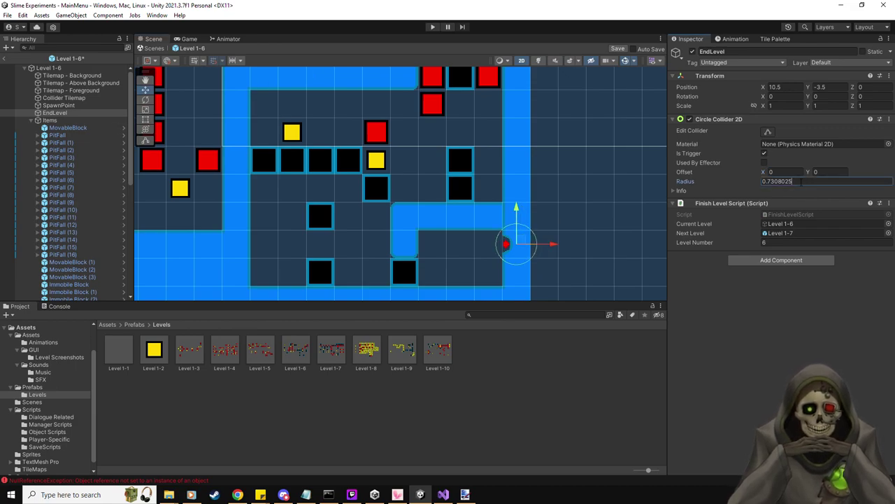
key(BackSpace)
key(BackSpace)
key(BackSpace)
key(BackSpace)
key(BackSpace)
key(BackSpace)
key(BackSpace)
text(8)
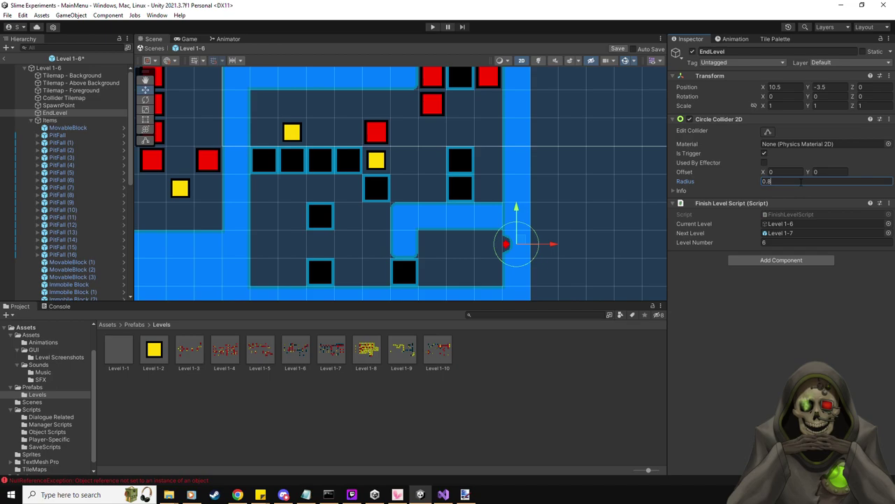
key(BackSpace)
text(9)
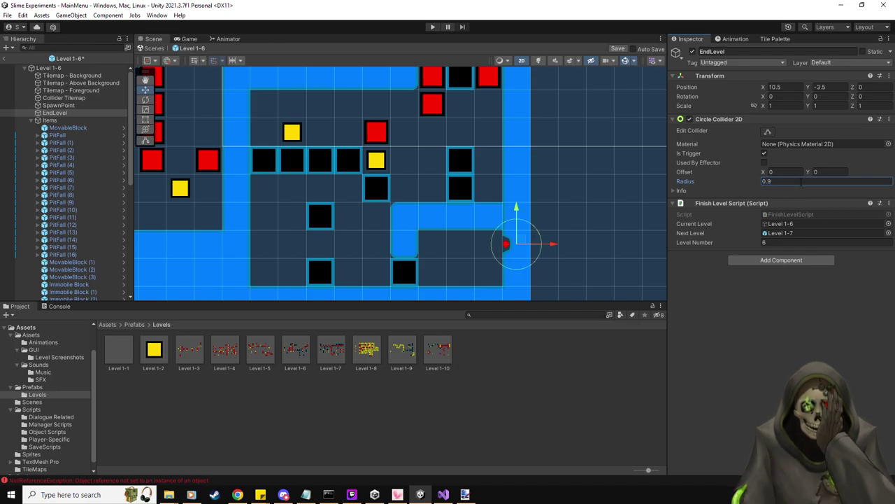
click(617, 47)
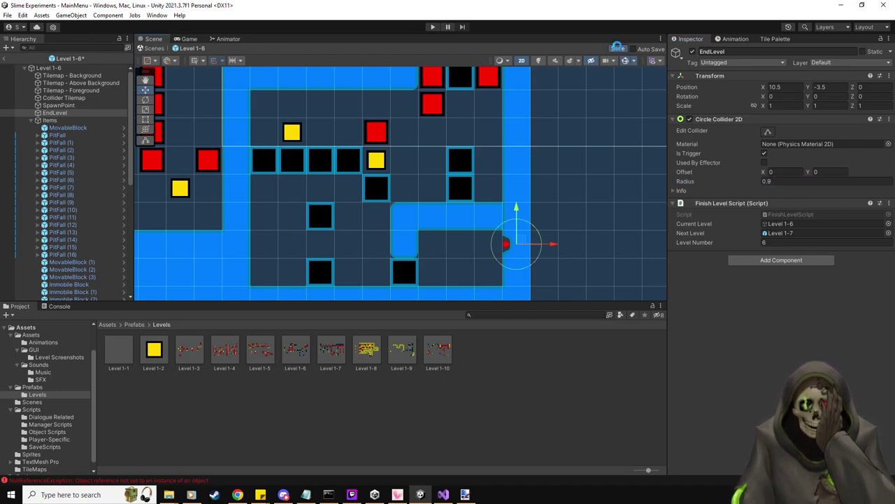
In the Level 1-7 prefab, set EndLevel's circle collider radius to 0.9 and save the prefab.
double_click(333, 347)
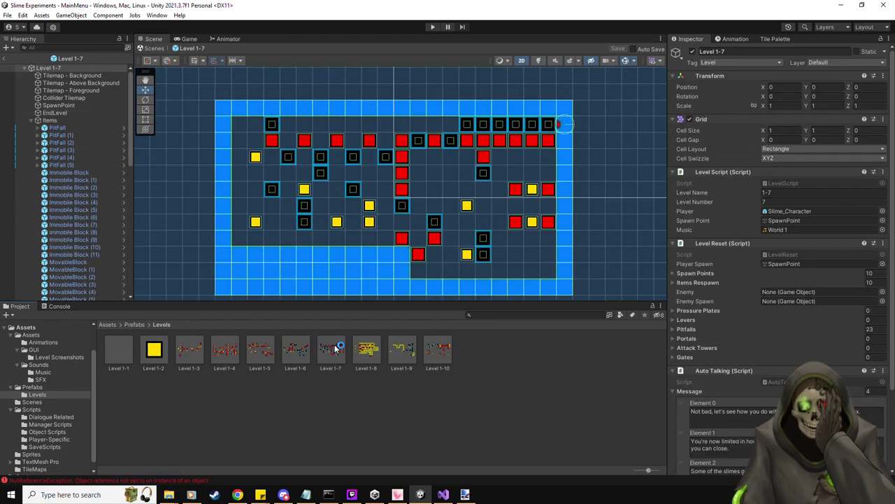
click(55, 113)
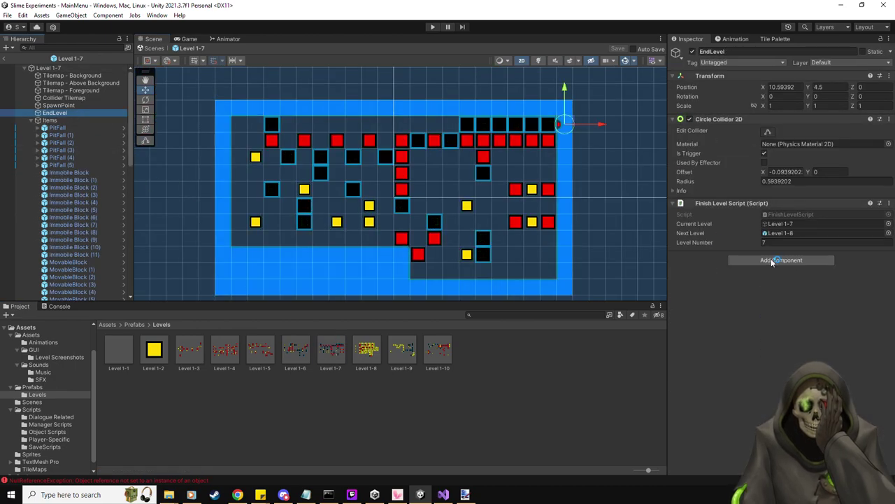
click(797, 181)
text(0)
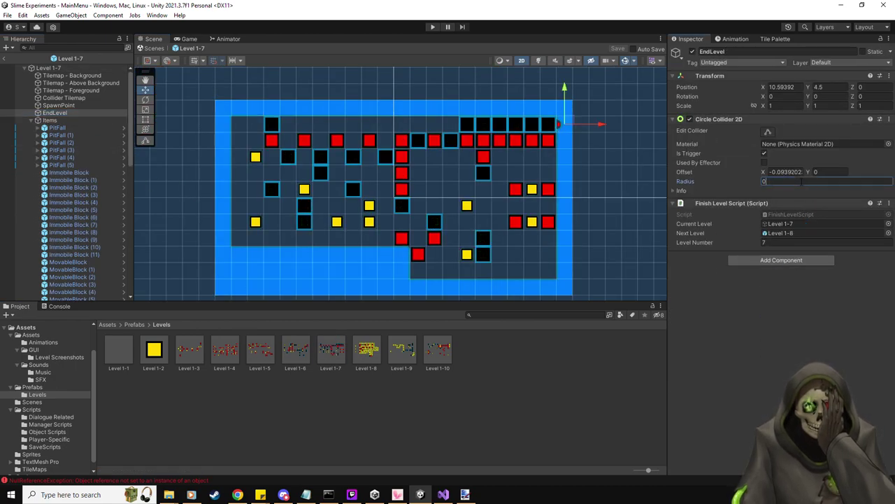
text(.9)
key(Return)
scroll(631, 181, up, 4)
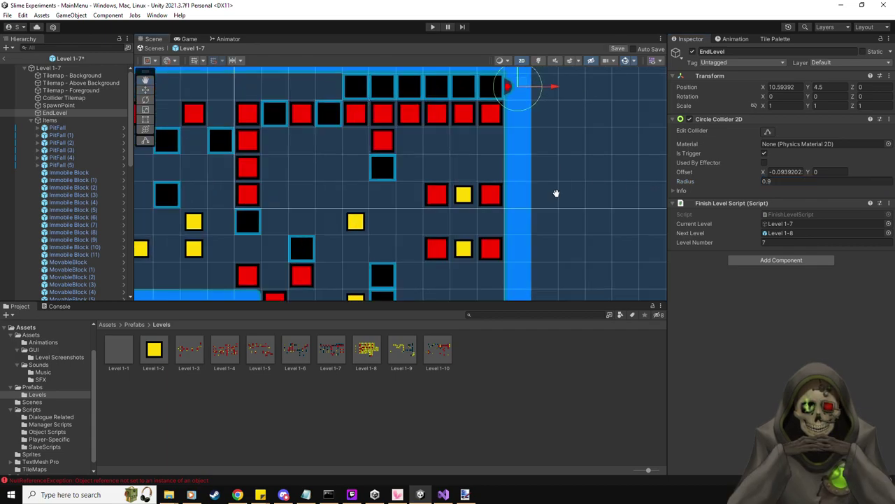
middle_drag(556, 193, 544, 251)
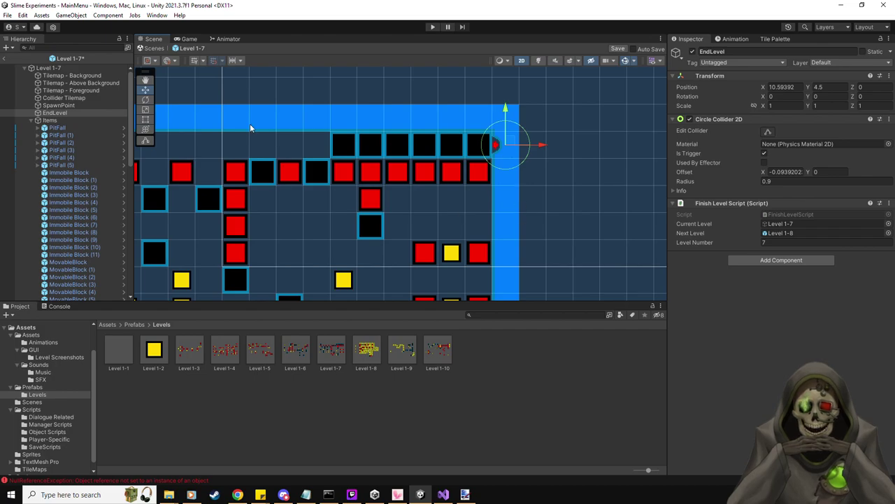
click(618, 49)
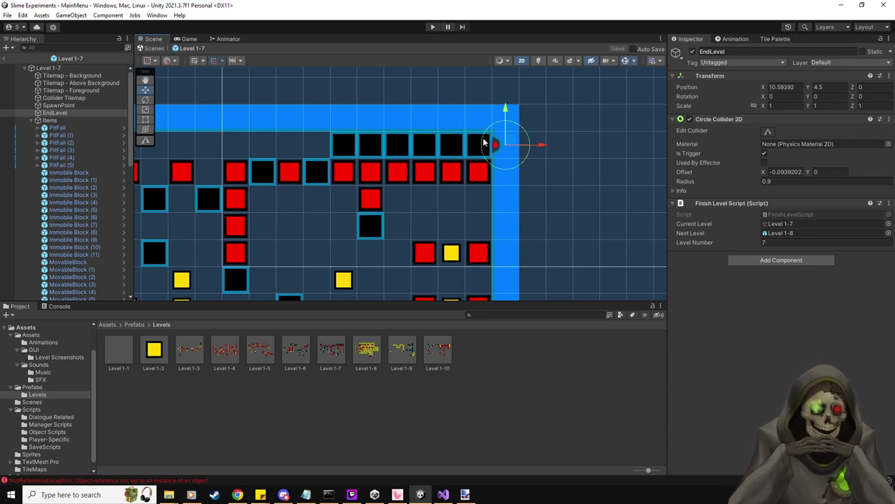
In the Level 1-8 prefab, set EndLevel's circle collider radius to 0.9 and save the prefab.
double_click(370, 355)
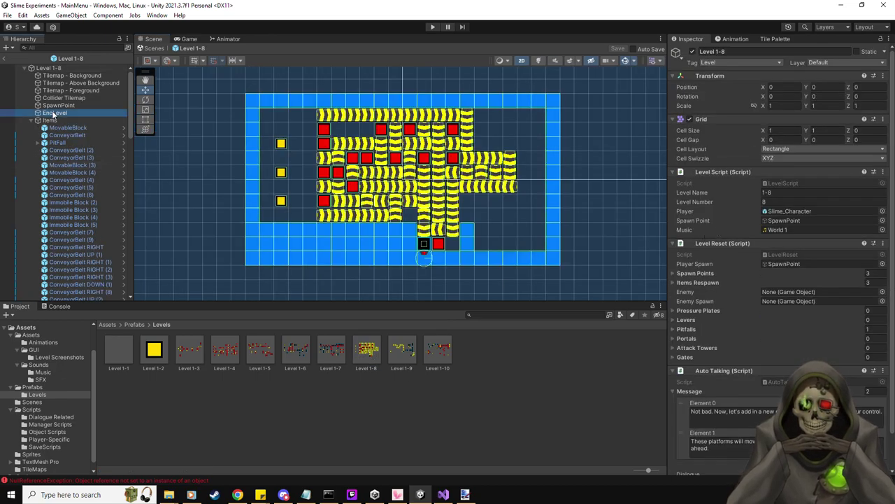
click(53, 113)
click(777, 181)
text(0)
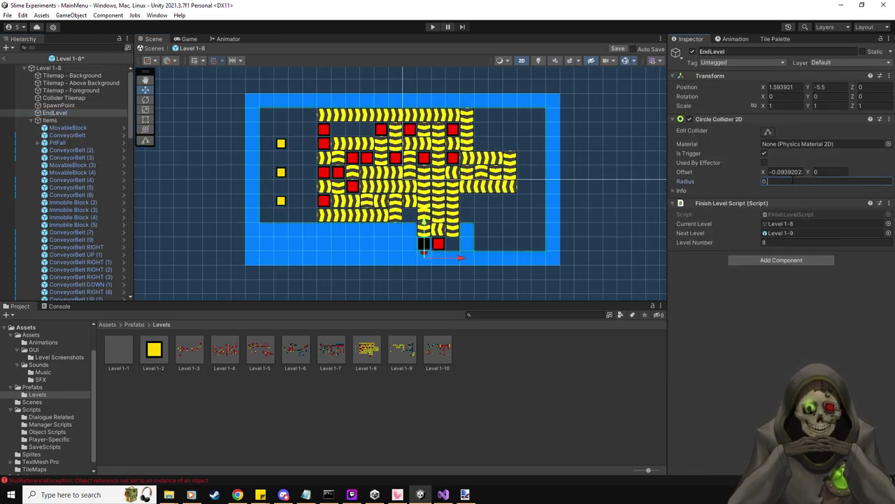
text(.9)
scroll(499, 247, up, 2)
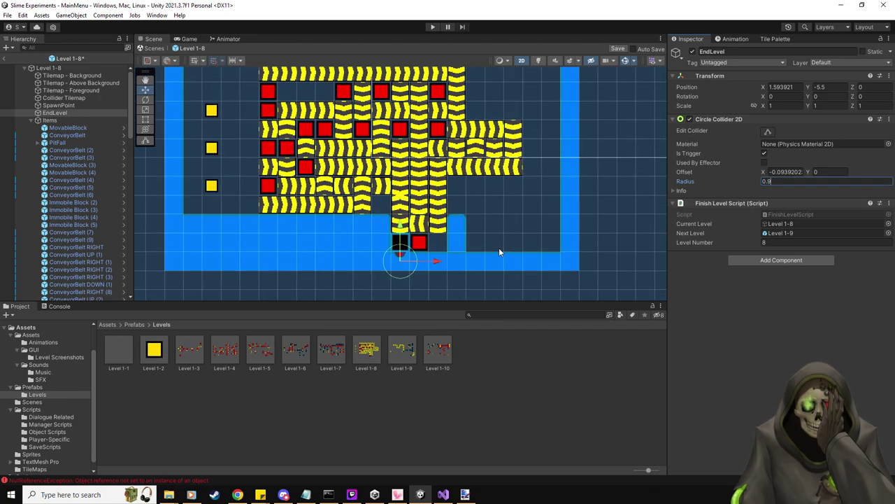
scroll(499, 248, up, 1)
scroll(499, 249, up, 1)
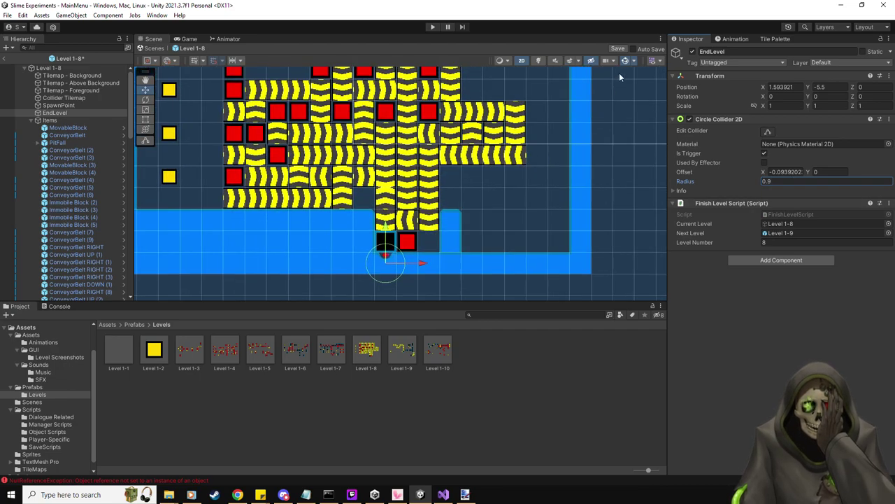
click(617, 49)
In the Level 1-9 prefab, set EndLevel's circle collider radius to 0.9 and save the prefab.
double_click(402, 348)
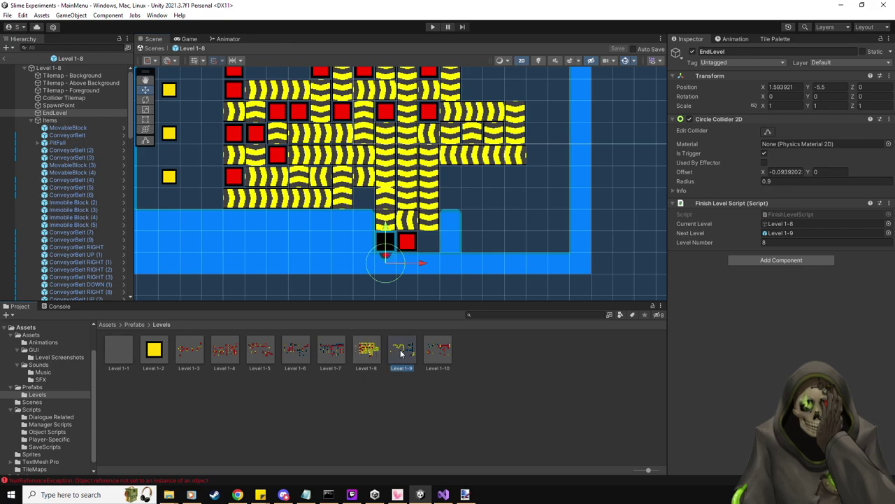
click(77, 112)
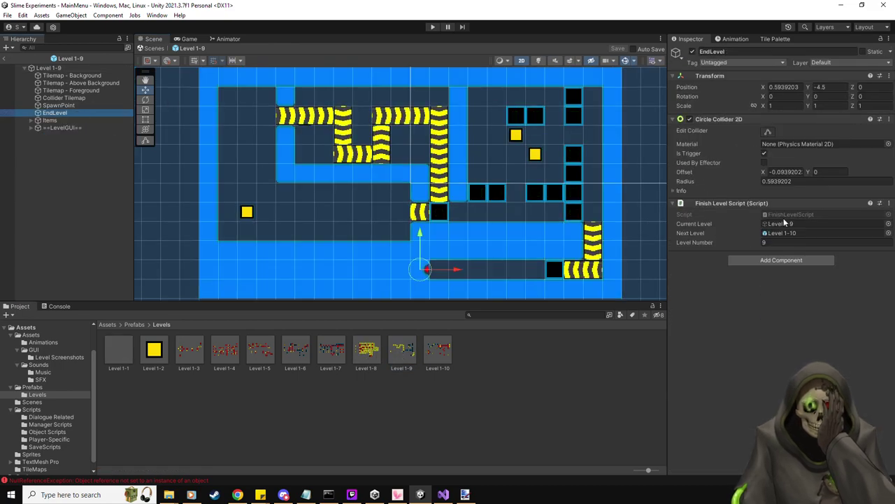
click(783, 180)
text(0.9)
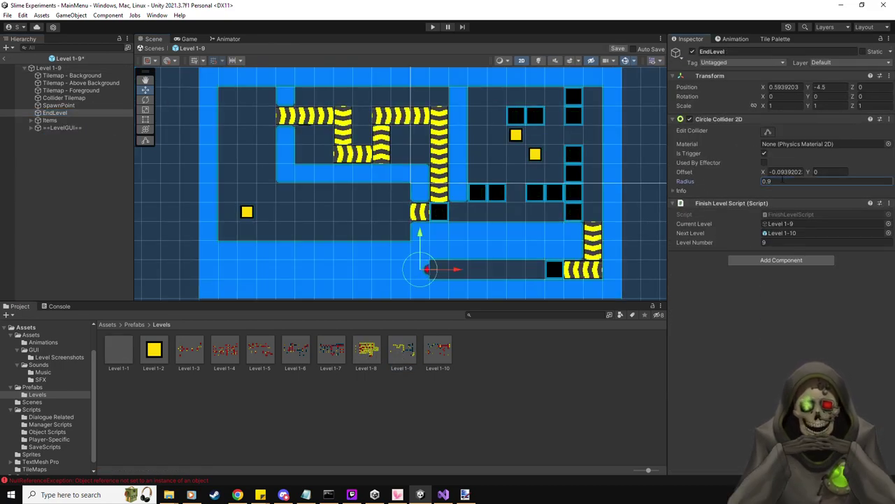
click(619, 49)
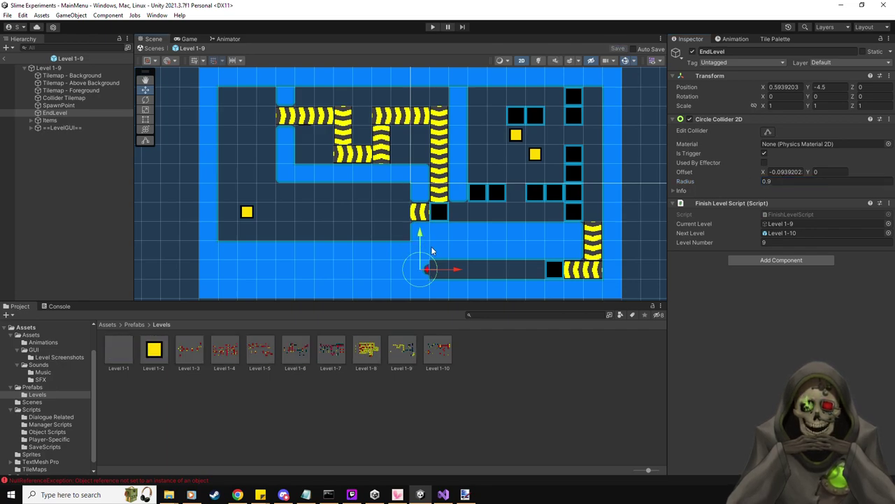
In the Level 1-10 prefab, set EndLevel's circle collider radius to 0.9, save, and leave prefab editing.
double_click(438, 350)
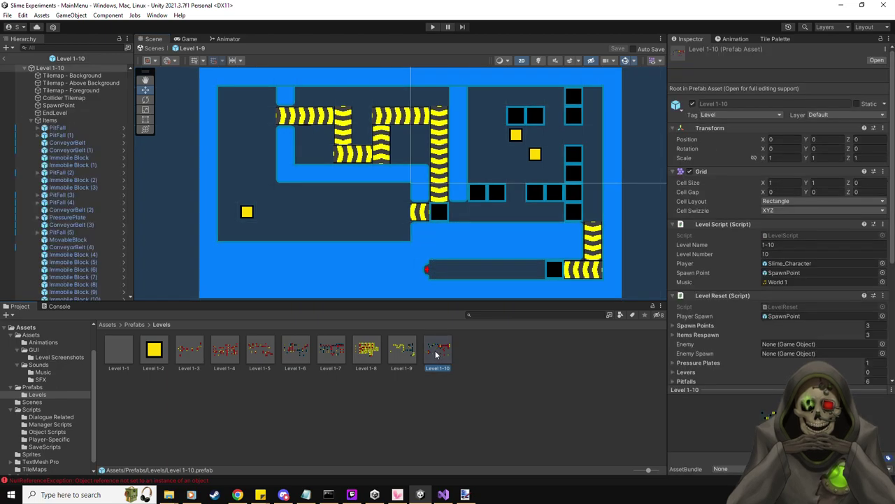
scroll(293, 133, up, 2)
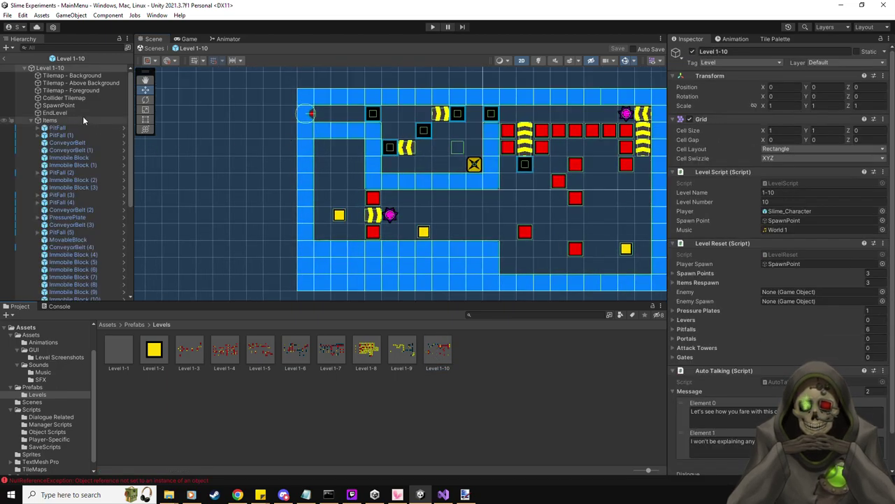
click(83, 114)
click(782, 181)
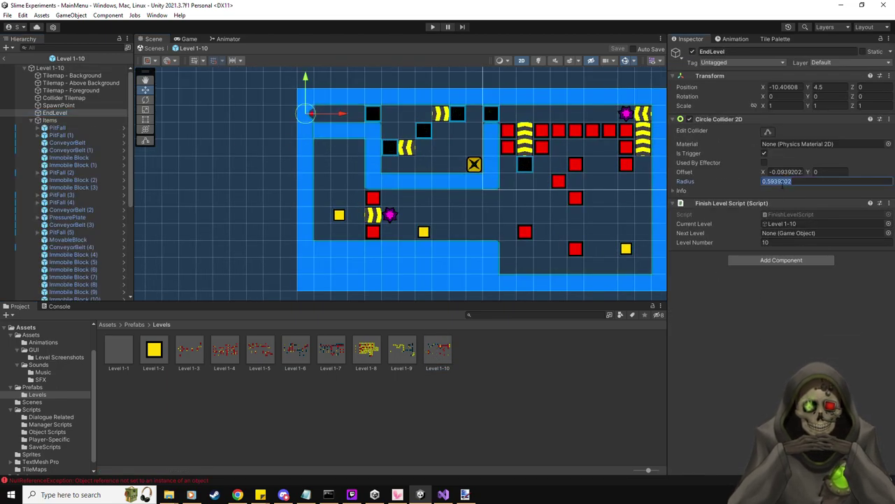
text(0.9)
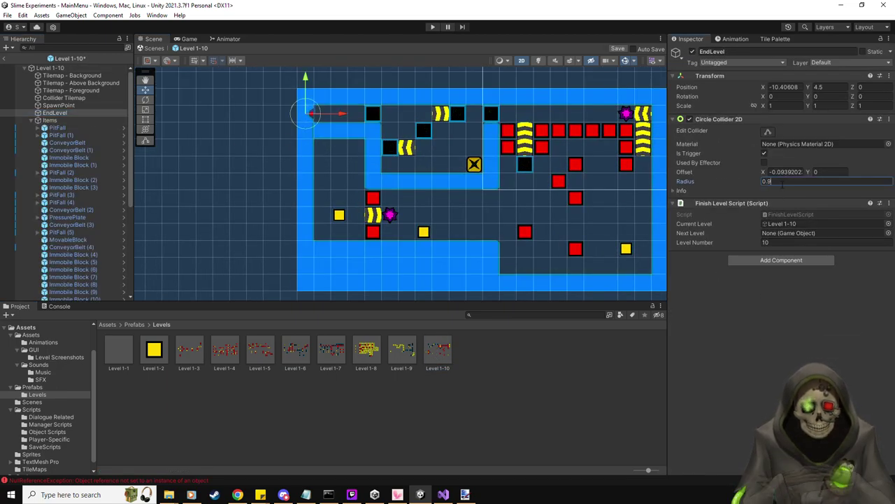
click(616, 46)
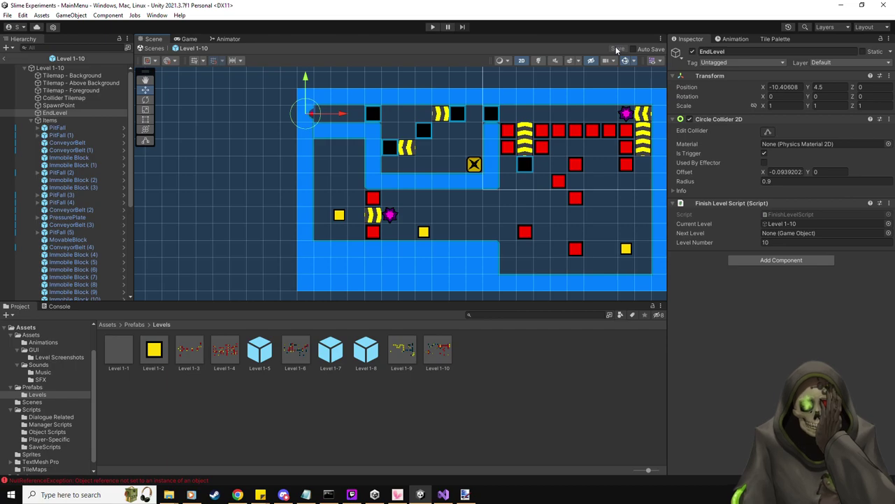
click(6, 59)
Open the base Level - Prefab from the Prefabs folder, set EndLevel's circle collider radius to 0.9, and save it.
click(31, 388)
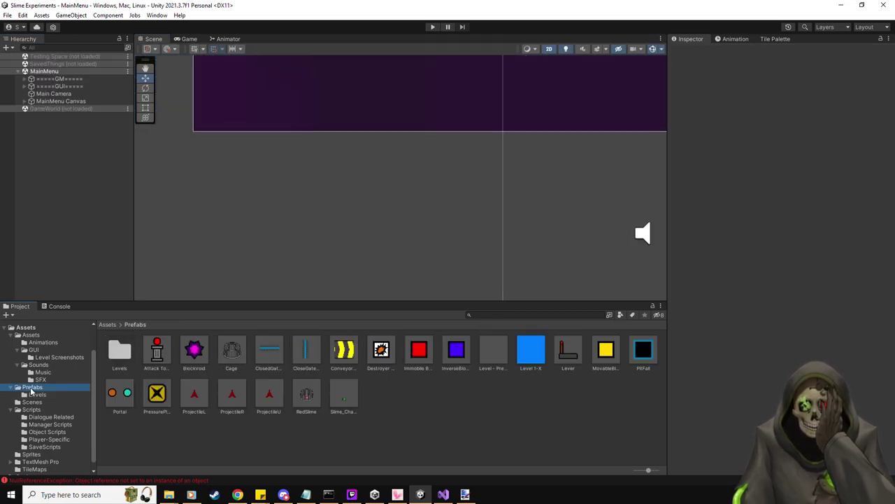
double_click(495, 354)
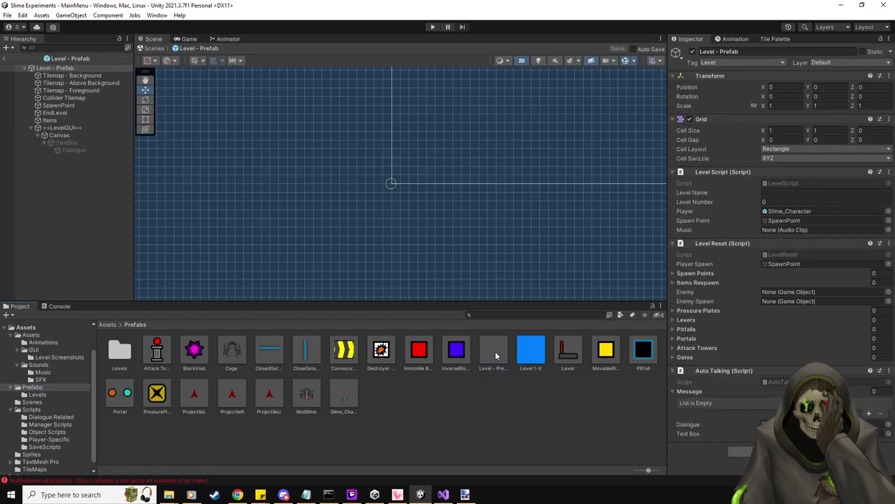
click(82, 112)
click(793, 182)
text(0.9)
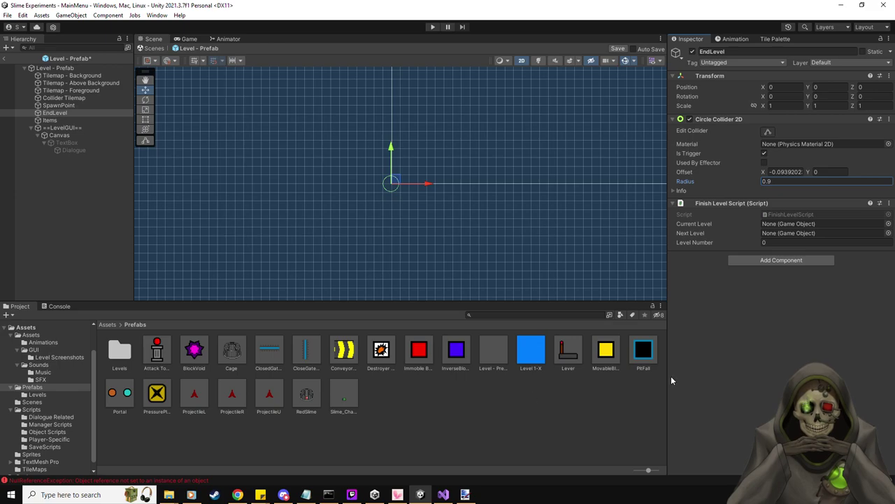
click(622, 49)
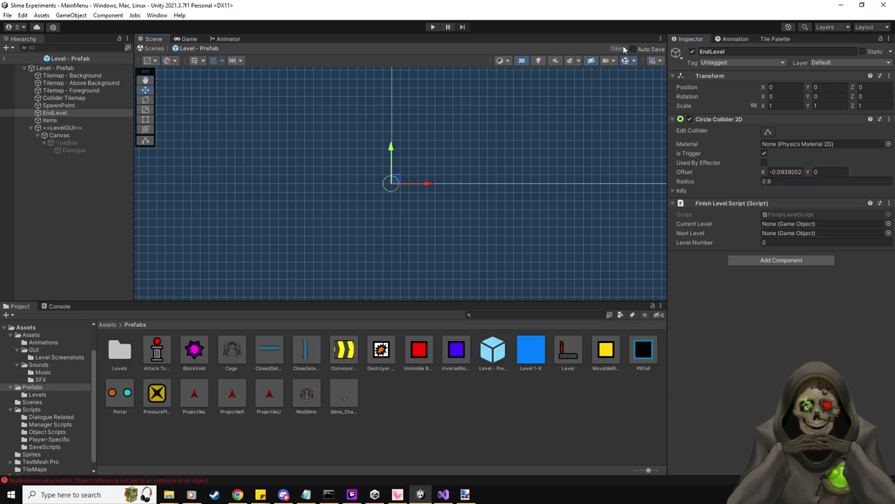
Create a folder named World Specific Prefabs inside Prefabs and move the Level 1-X prefab into it.
right_click(503, 423)
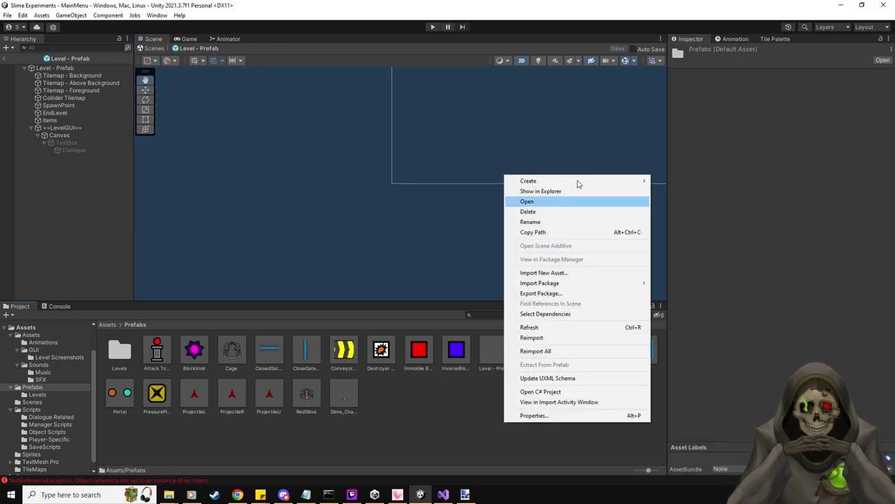
mouse_move(570, 182)
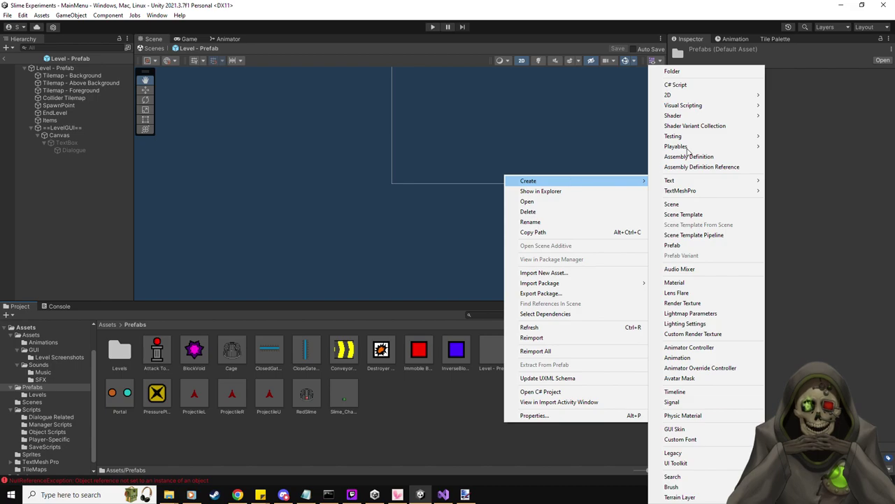
click(691, 72)
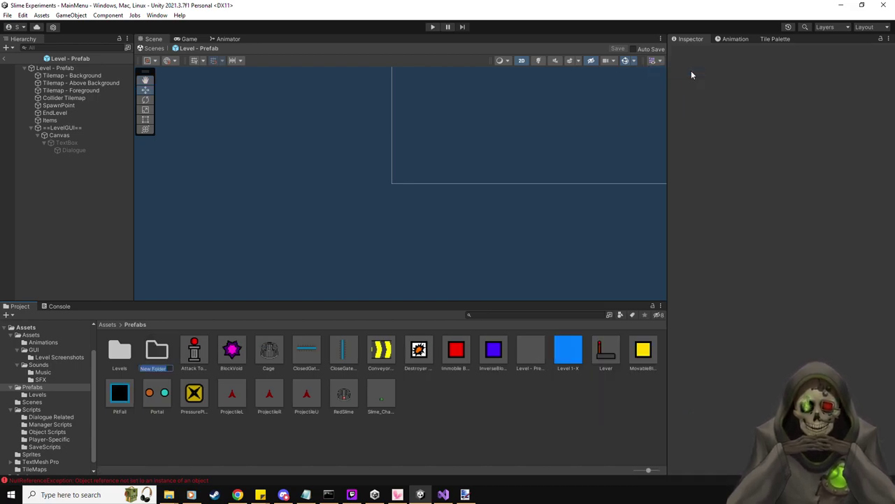
text(W)
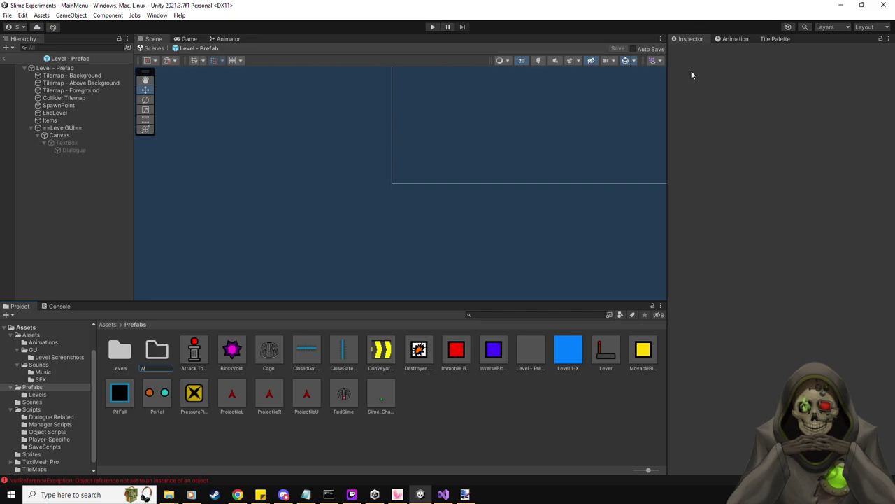
text(orld Specific Prefab)
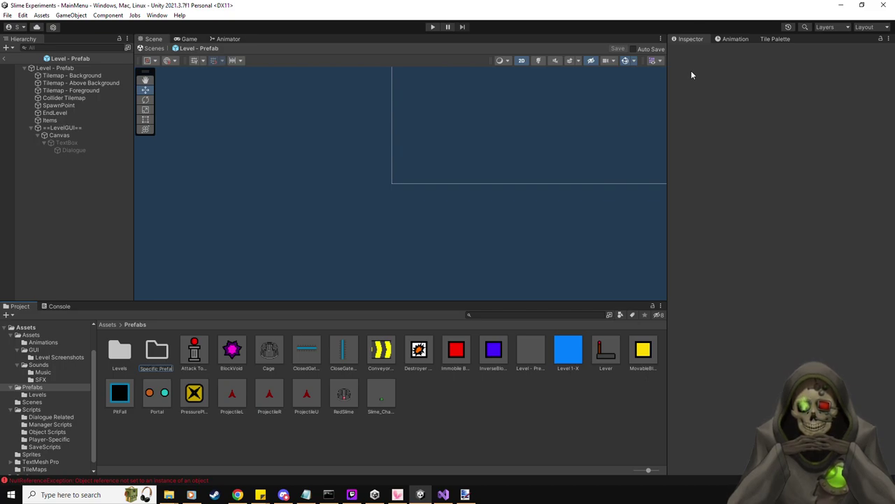
text(s)
key(Return)
drag(568, 350, 155, 355)
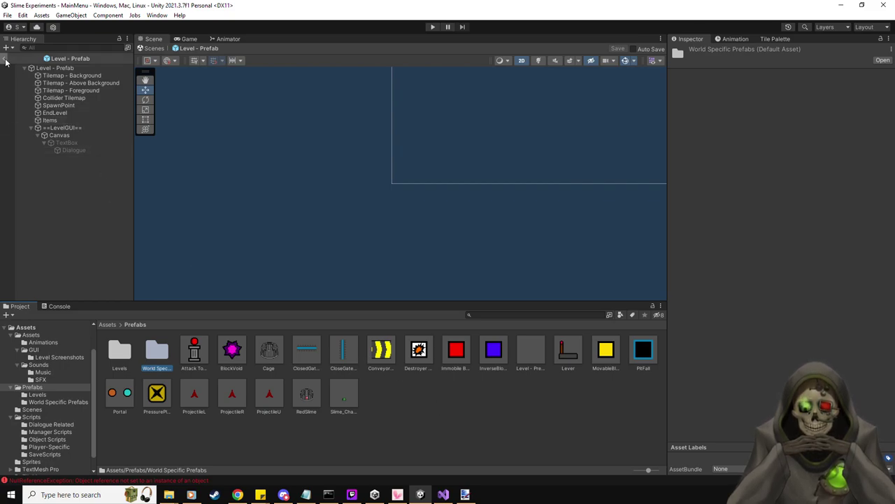
In the Level 1-X prefab, set EndLevel's circle collider radius to 0.9, save, and return to the MainMenu scene.
click(56, 112)
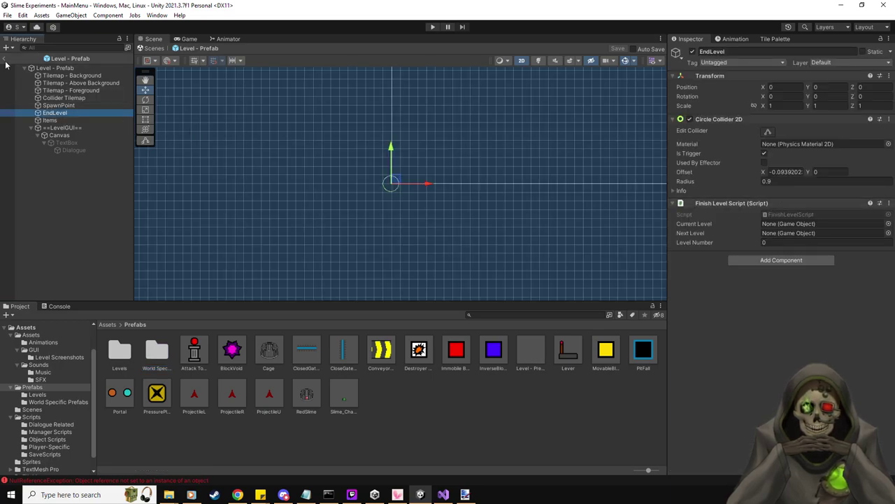
double_click(147, 349)
double_click(120, 347)
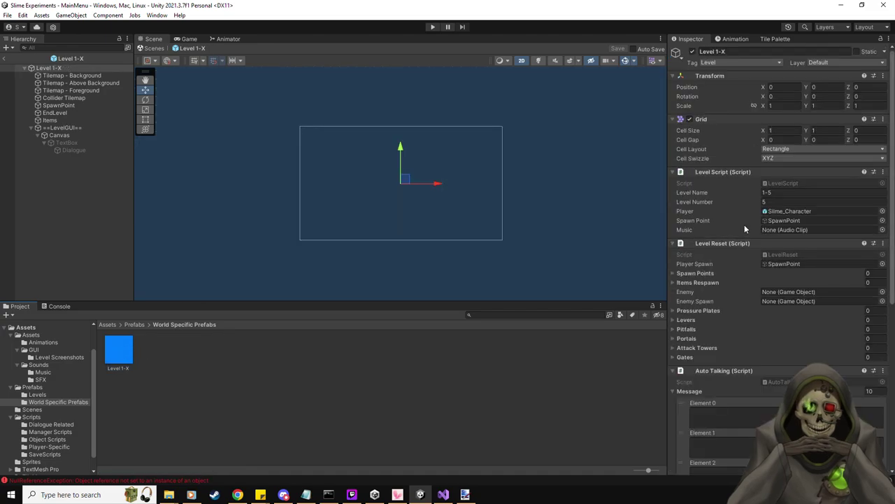
click(54, 113)
click(789, 181)
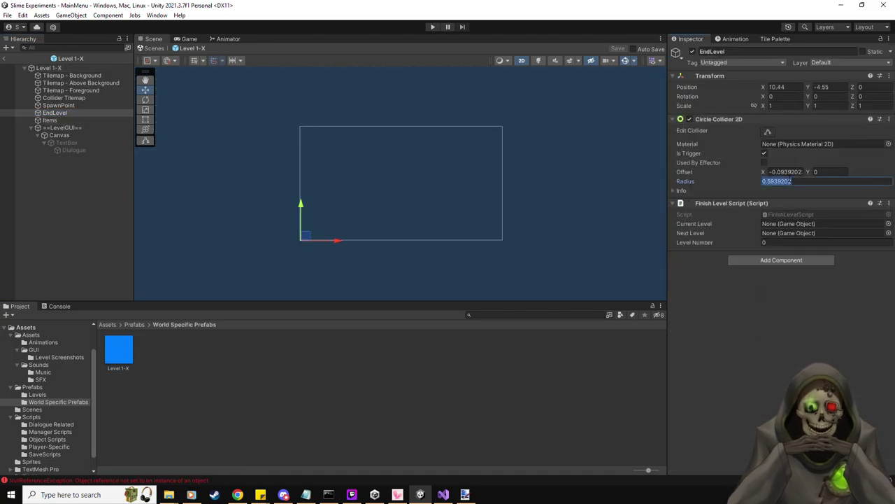
text(0.9)
click(618, 49)
click(4, 58)
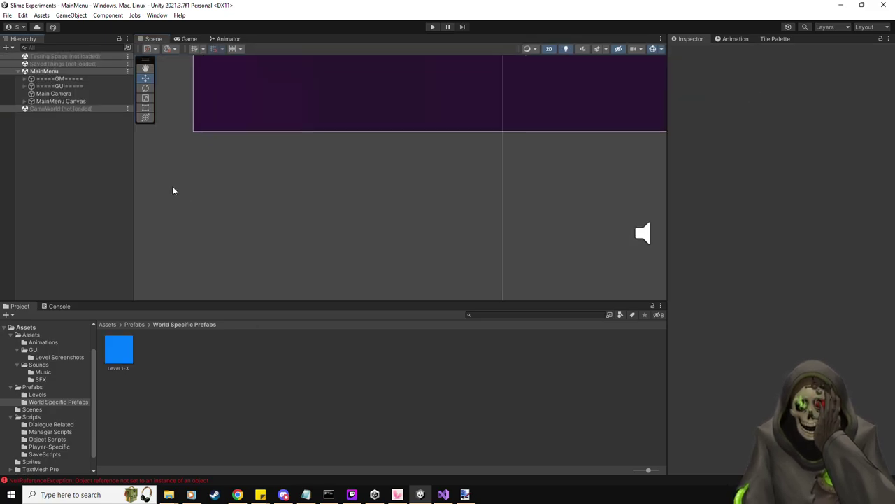
Switch to the Slime Stuff To Do.txt notes in Notepad to review the bug list.
scroll(393, 172, down, 2)
middle_drag(394, 172, 371, 245)
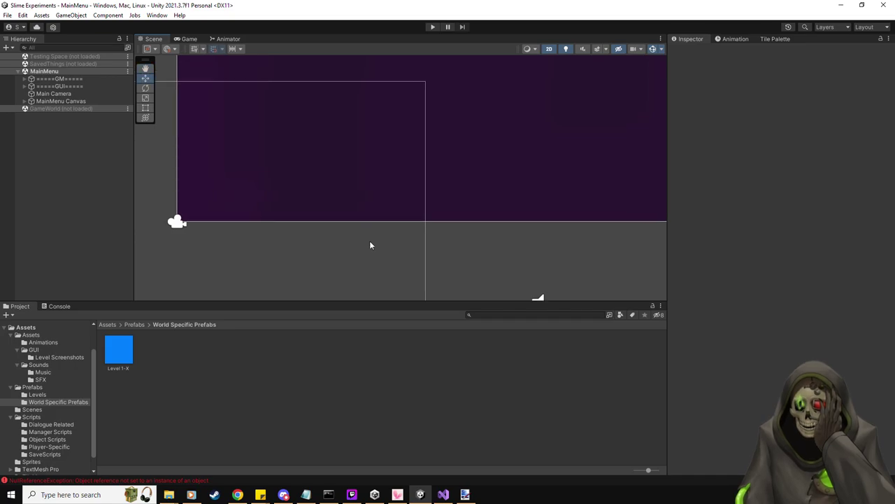
key(alt+Tab)
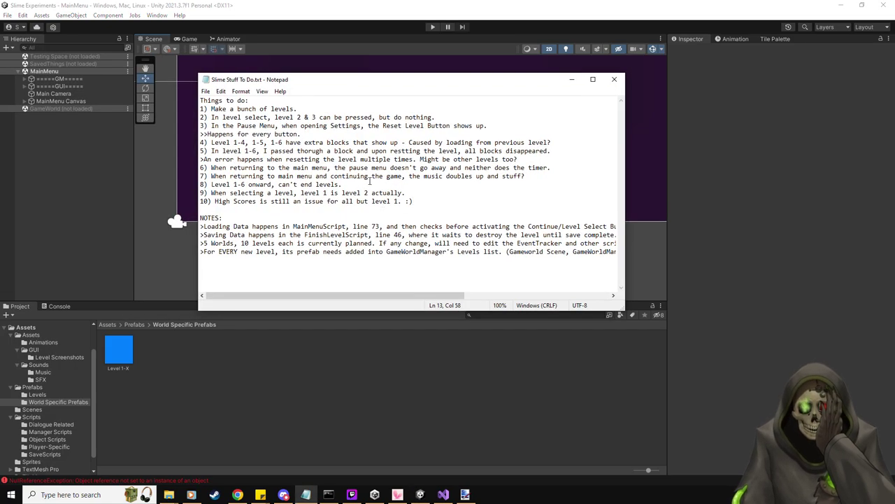
Delete the note about Level 1-6 onward not ending, renumber the remaining items as 8 and 9, and save the to-do file.
key(shift+Home)
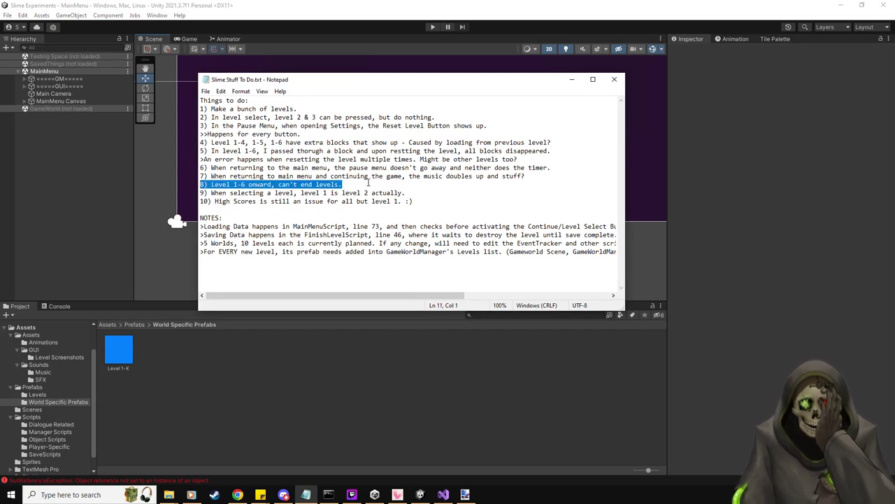
key(BackSpace)
key(BackSpace)
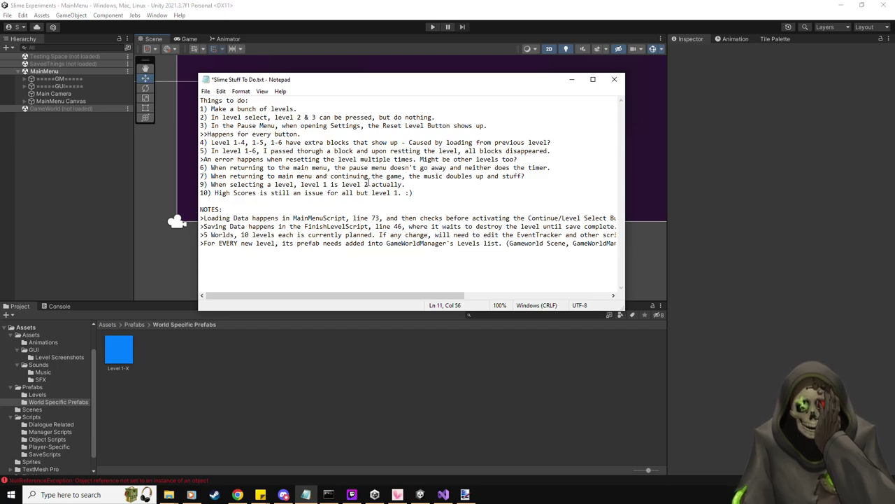
key(Home)
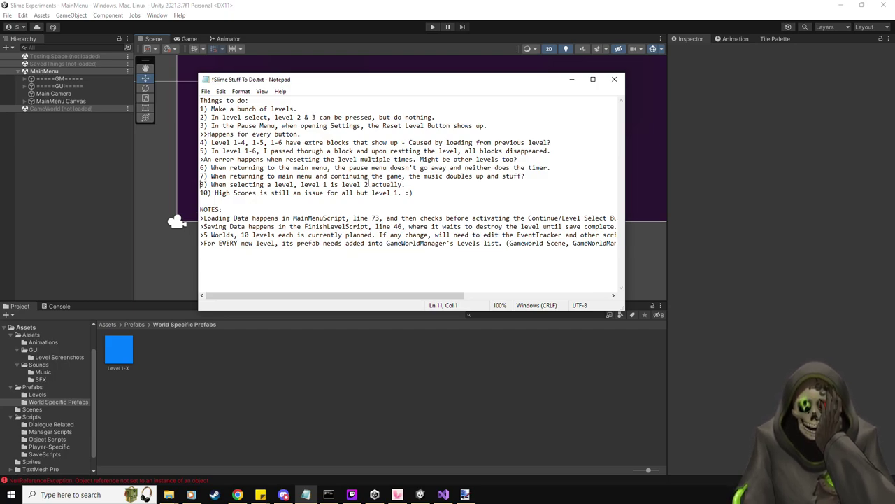
key(Delete)
key(BackSpace)
text(9)
key(ctrl+s)
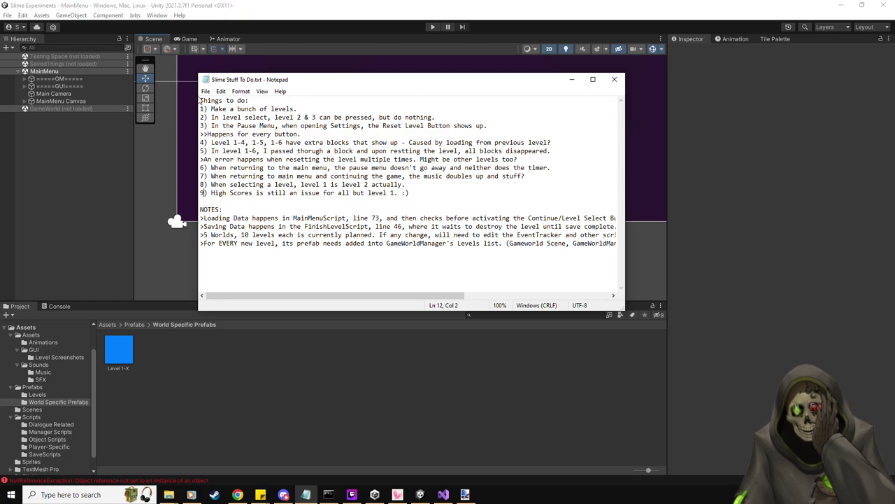
Switch to Visual Studio and open FinishLevelScript.cs at the level 1 case of the CheckHighScores method.
key(alt+Tab)
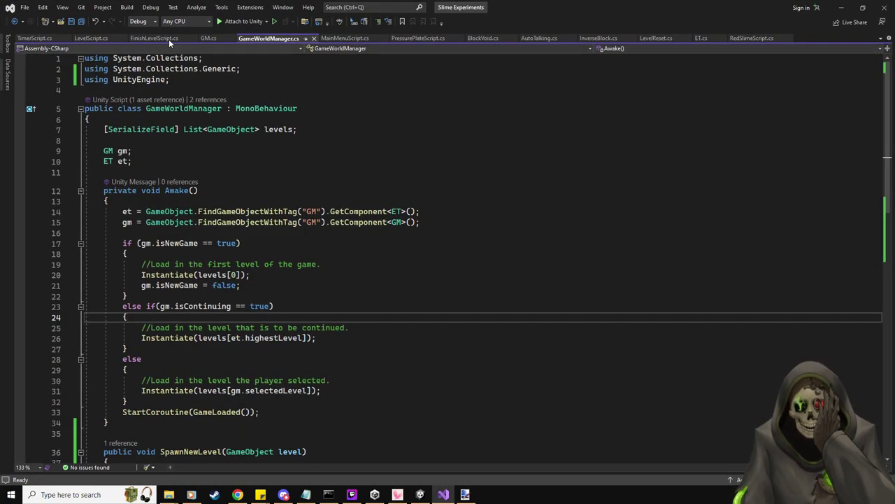
click(169, 39)
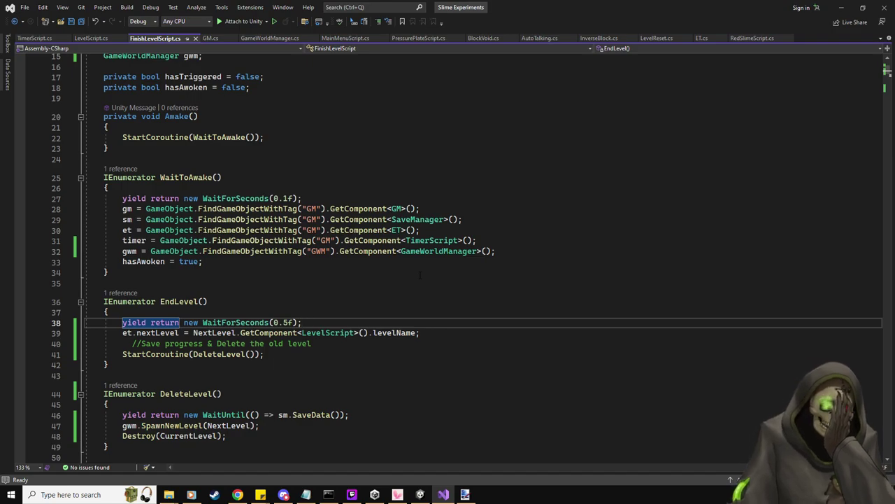
text(9)
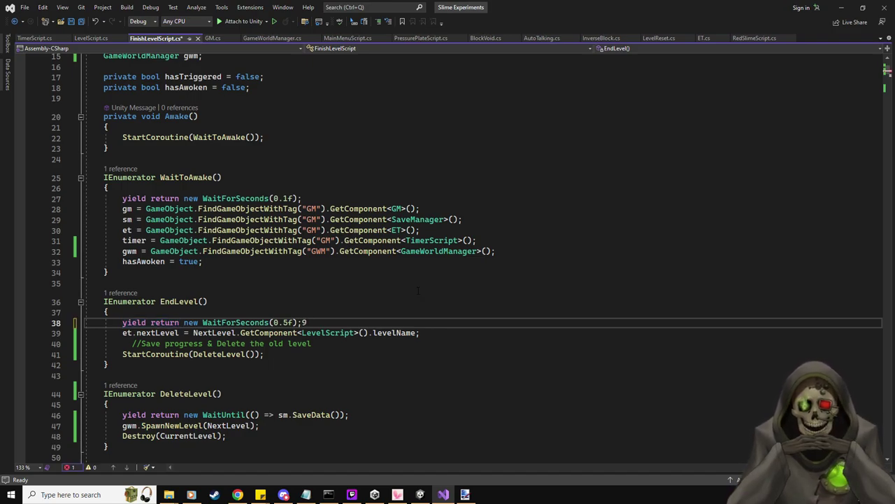
key(BackSpace)
scroll(418, 293, down, 20)
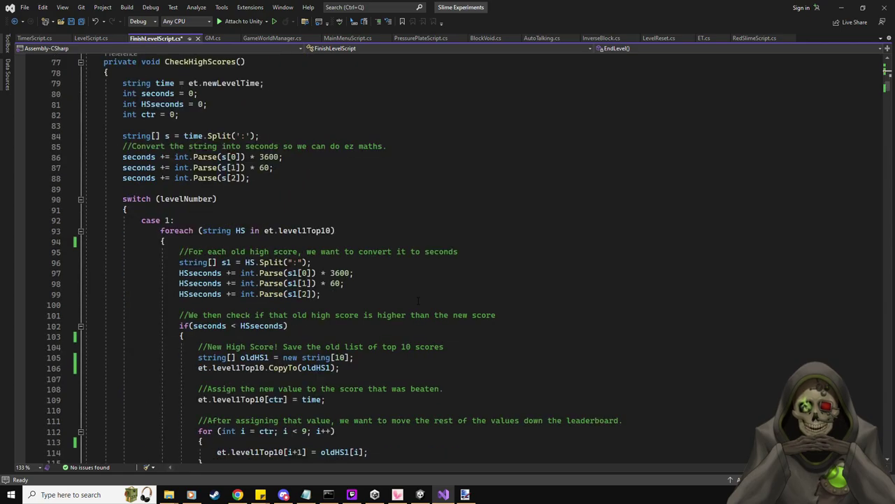
scroll(417, 301, up, 2)
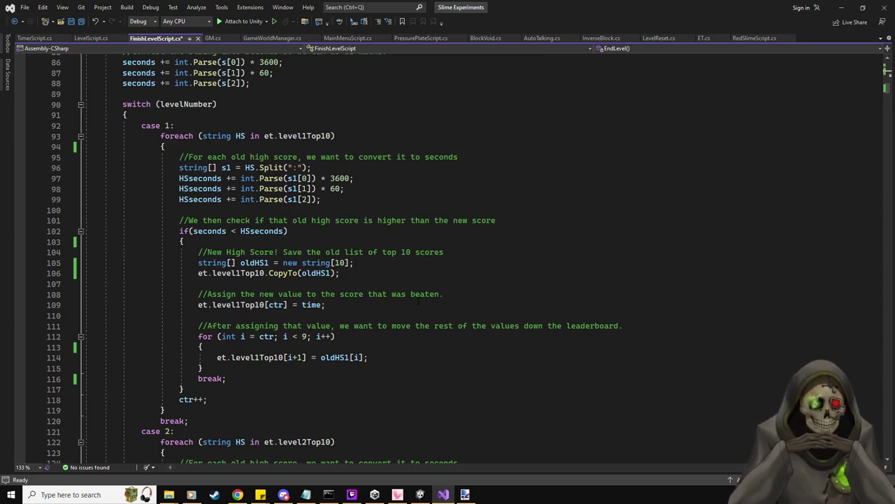
Collapse the levelNumber switch and add an empty private void DoHSThing() method below CheckHighScores.
click(80, 104)
click(230, 131)
click(210, 115)
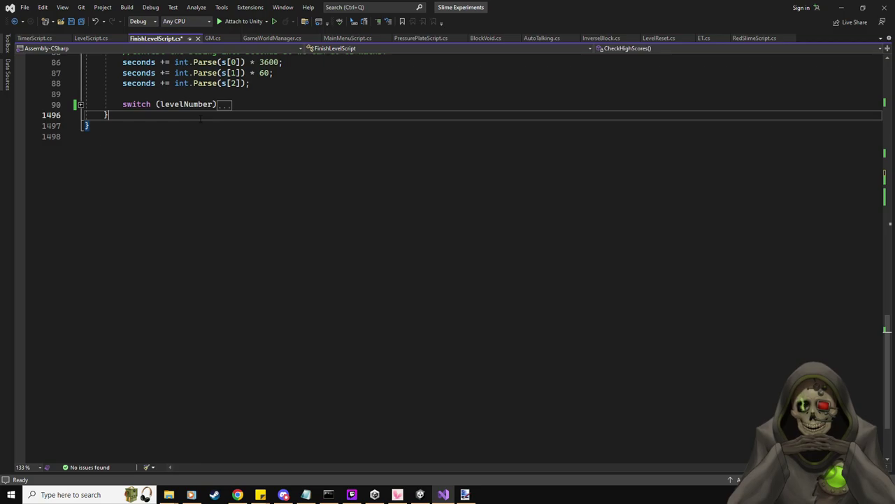
key(Return)
key(Return)
scroll(266, 224, up, 5)
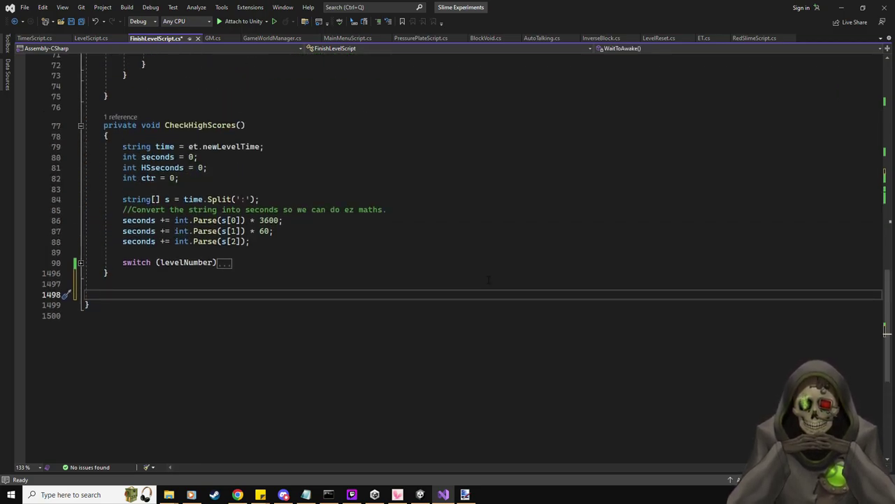
text(private void )
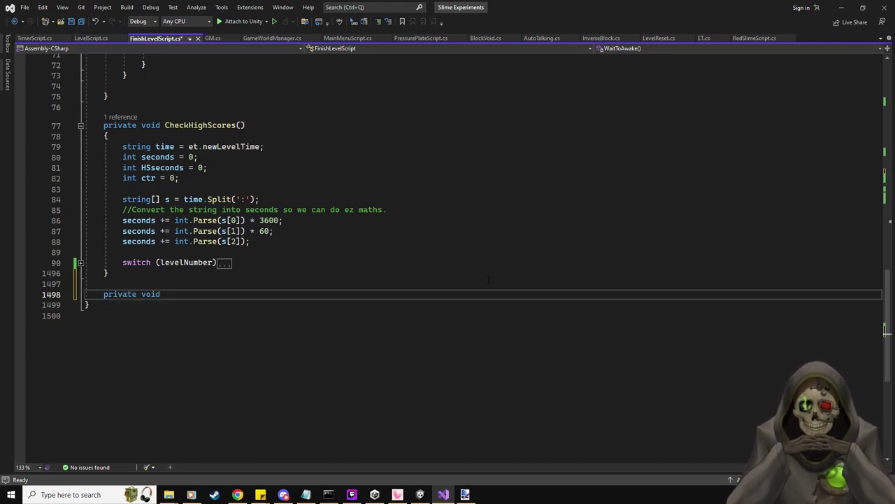
text(DoHS)
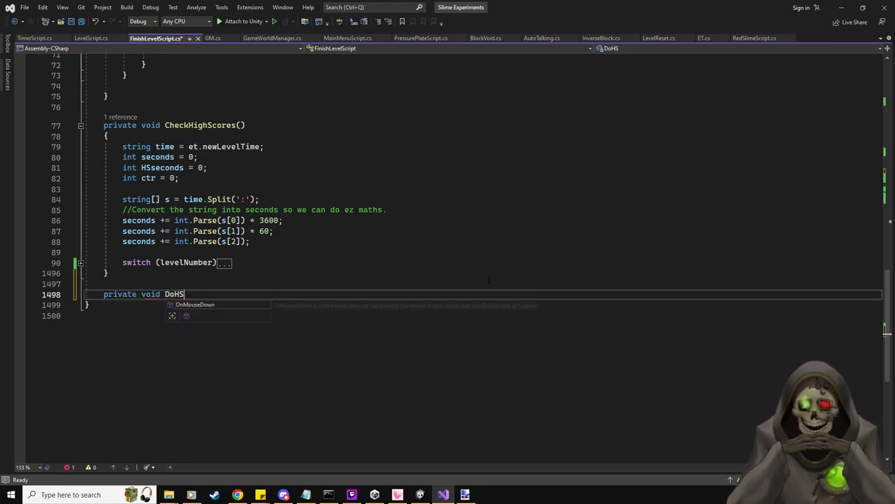
text(Thing())
key(Return)
text({)
key(Return)
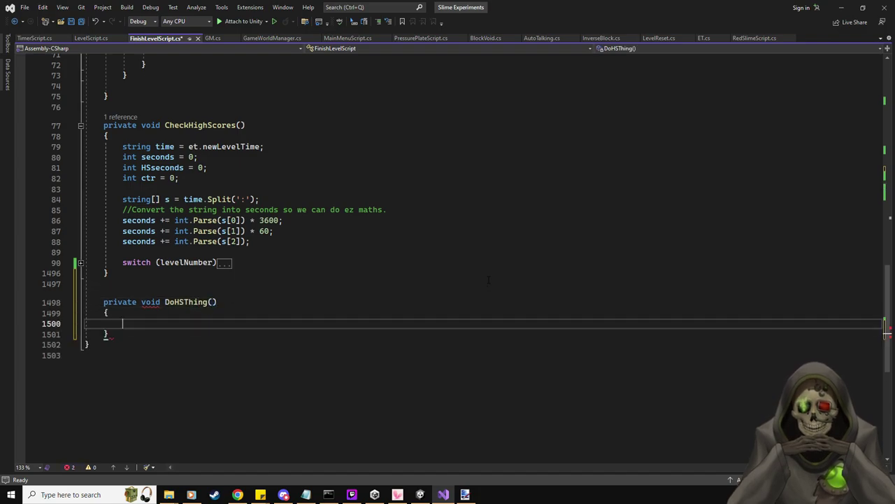
Copy the foreach block over et.level1Top10 from case 1 of the levelNumber switch into the DoHSThing body.
click(80, 263)
scroll(80, 265, down, 4)
scroll(362, 279, down, 1)
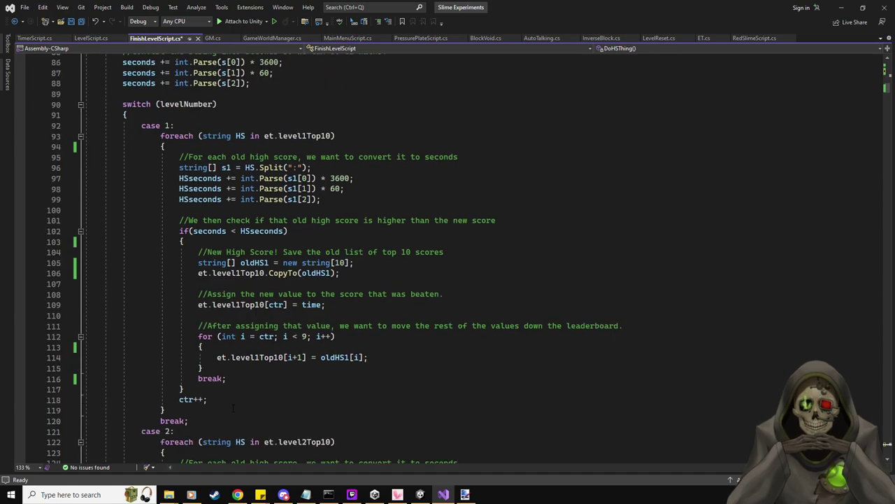
drag(165, 410, 163, 140)
click(80, 105)
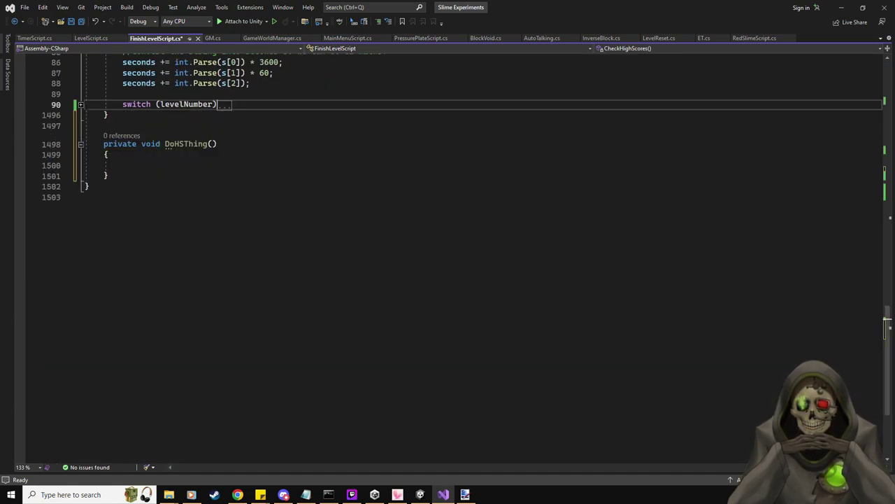
click(181, 165)
text(foreach (string HS in et.level1Top10) {     //For each old high score, we want to convert it to seconds     string[] s1 = HS.Split(":");     HSseconds += int.Parse(s1[0]) * 3600;     HSseconds += int.Parse(s1[1]) * 60;     HSseconds += int.Parse(s1[2]);      //We then check if that old high score is higher than the new score     if (seconds < HSseconds)     {         //New High Score! Save the old list of top 10 scores         string[] oldHS1 = new string[10];         et.level1Top10.CopyTo(oldHS1);          //Assign the new value to the score that was beaten.         et.level1Top10[ctr] = time;          //After assigning that value, we want to move the rest of the values down the leaderboard.         for (int i = ctr; i < 9; i++)         {             et.level1Top10[i + 1] = oldHS1[i];         }         break;     }     ctr++; })
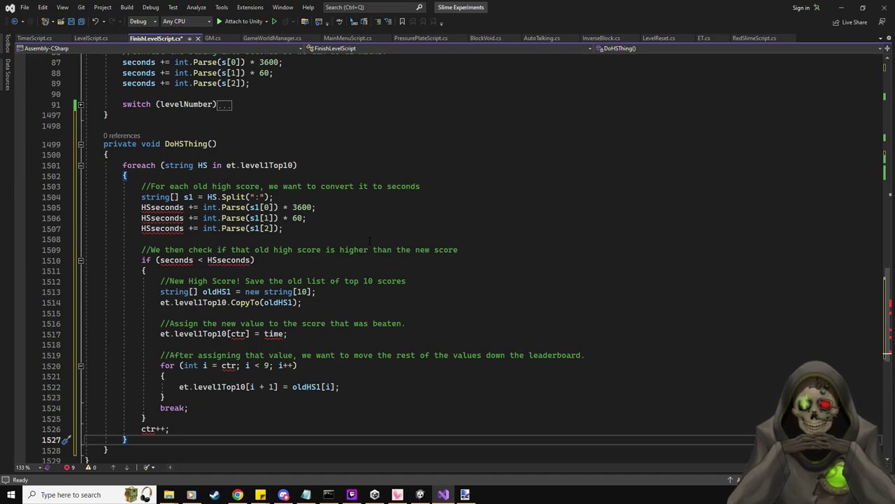
Move the time, seconds, HSseconds and ctr declarations and the seconds conversion from CheckHighScores to the start of DoHSThing.
scroll(369, 240, up, 6)
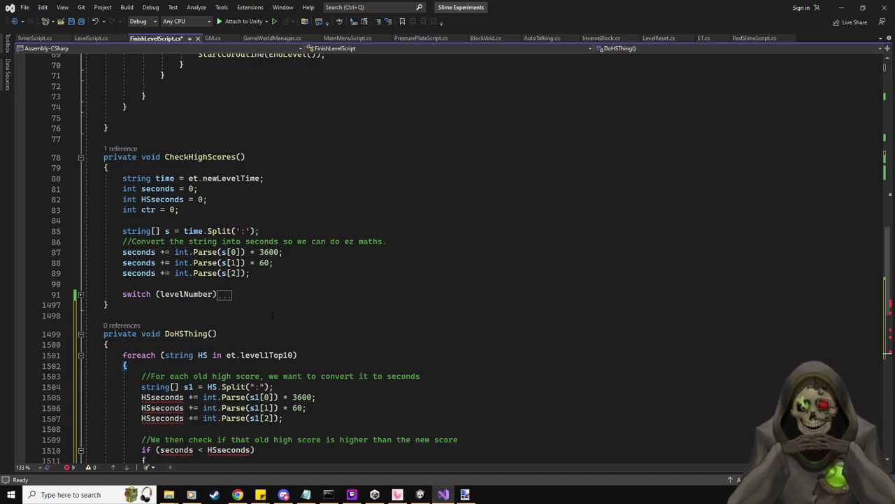
drag(258, 273, 123, 178)
key(ctrl+c)
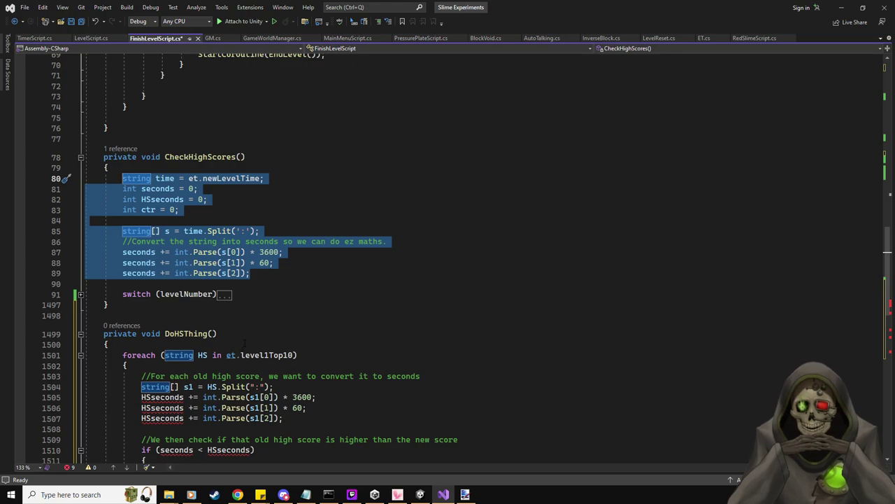
key(Delete)
click(246, 244)
key(Return)
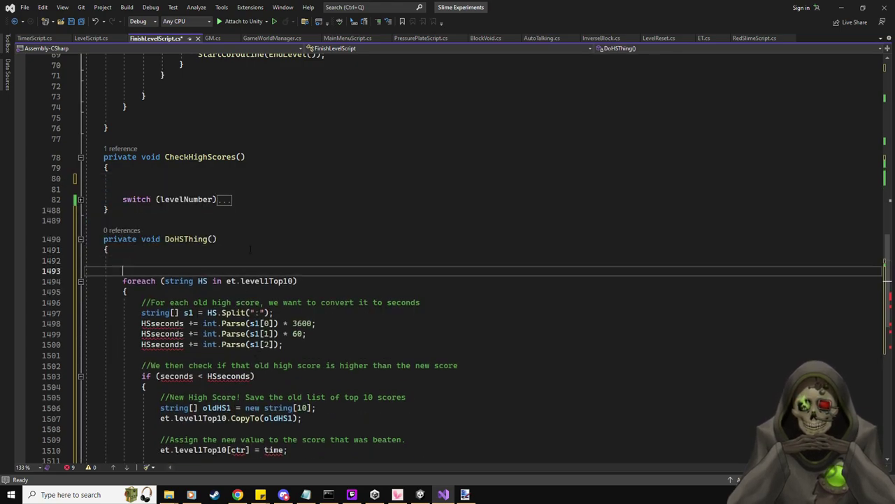
key(ctrl+v)
scroll(250, 248, down, 2)
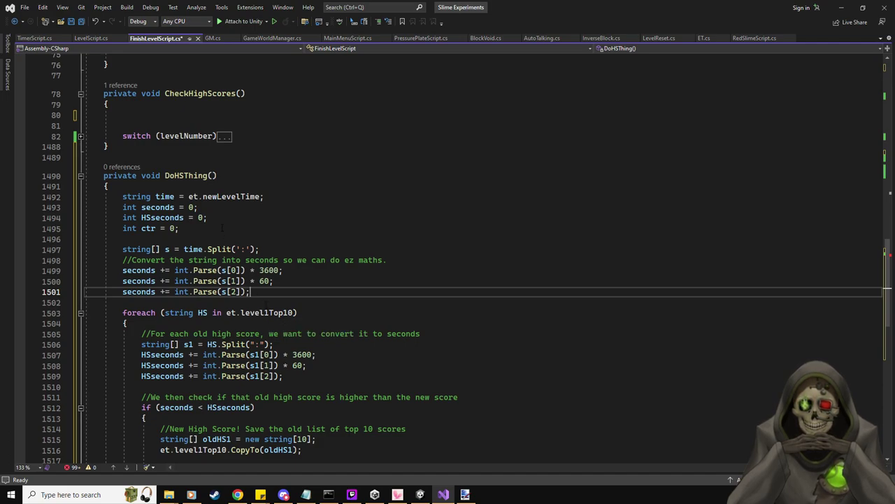
Give DoHSThing a List<string> parameter named etTopScores.
click(233, 179)
text(List<strin)
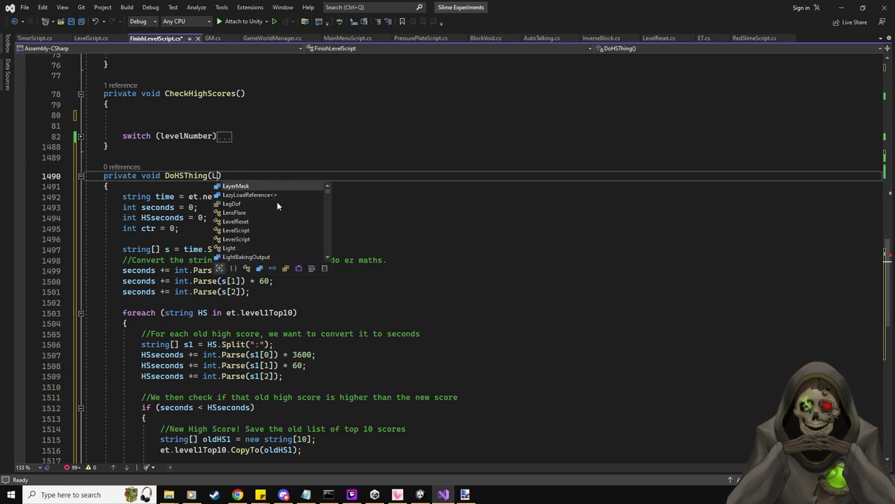
text(g>)
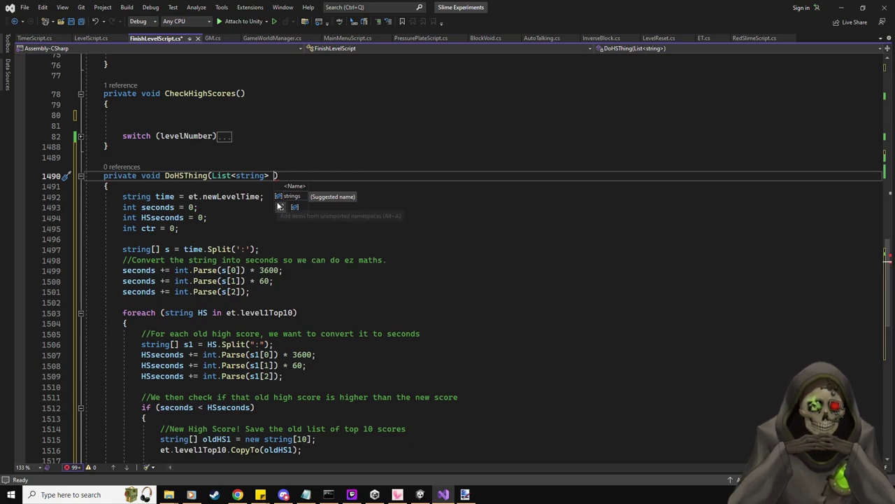
text(etTop)
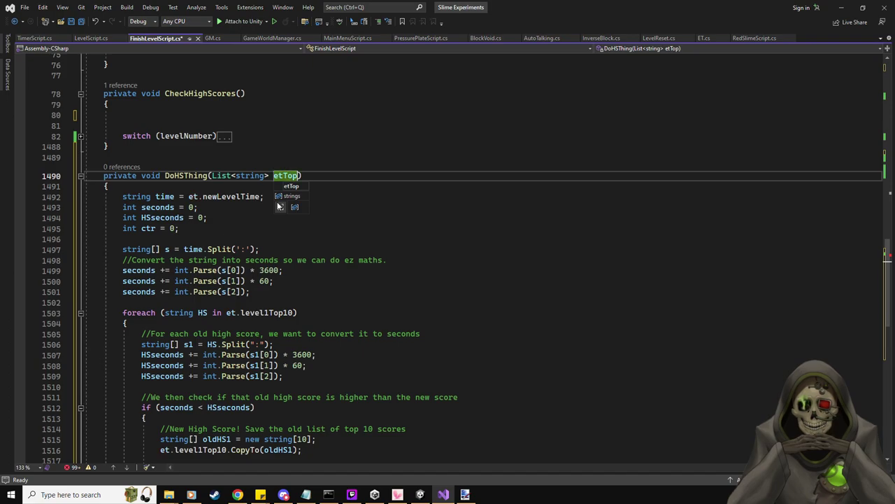
key(BackSpace)
key(BackSpace)
key(BackSpace)
key(BackSpace)
key(BackSpace)
text(Et)
key(BackSpace)
key(BackSpace)
text(etTopScores)
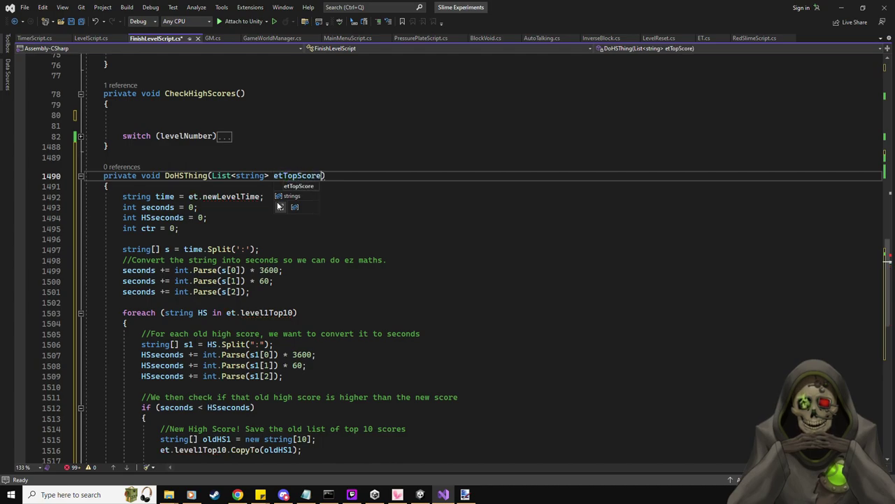
Replace et.level1Top10 with etTopScores in DoHSThing's foreach header and its CopyTo(oldHS1) call.
scroll(278, 206, down, 1)
click(298, 280)
drag(297, 281, 226, 283)
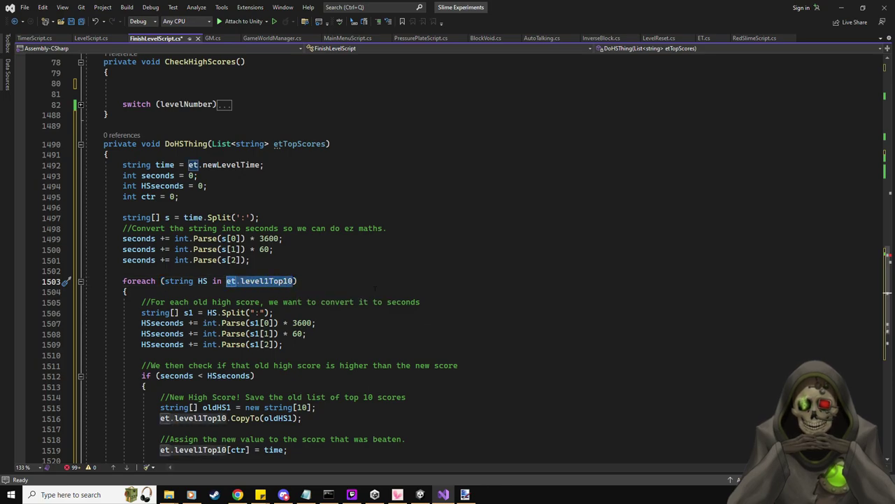
text(etTopScores)
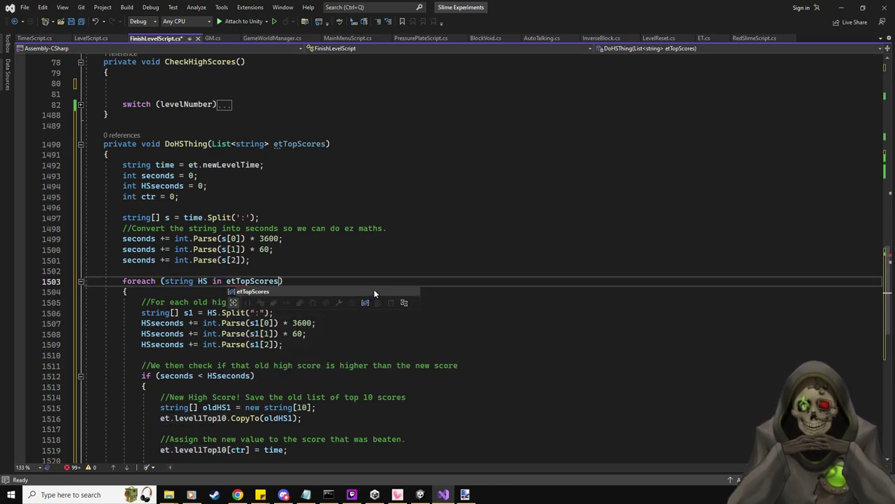
scroll(373, 289, down, 2)
drag(227, 355, 160, 355)
text(et)
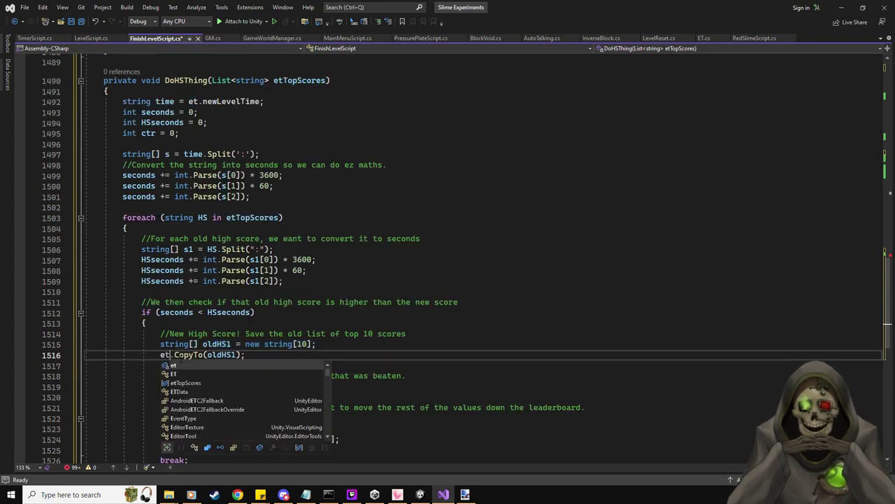
text(TopScores)
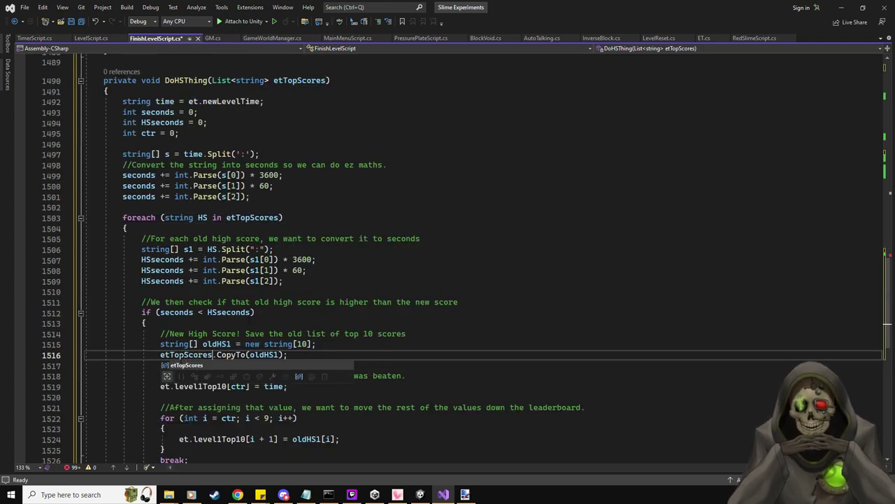
Replace et.level1Top10 with etTopScores in the [i + 1] assignment inside the for loop and in the [ctr] = time assignment.
click(322, 312)
scroll(323, 323, down, 3)
click(210, 344)
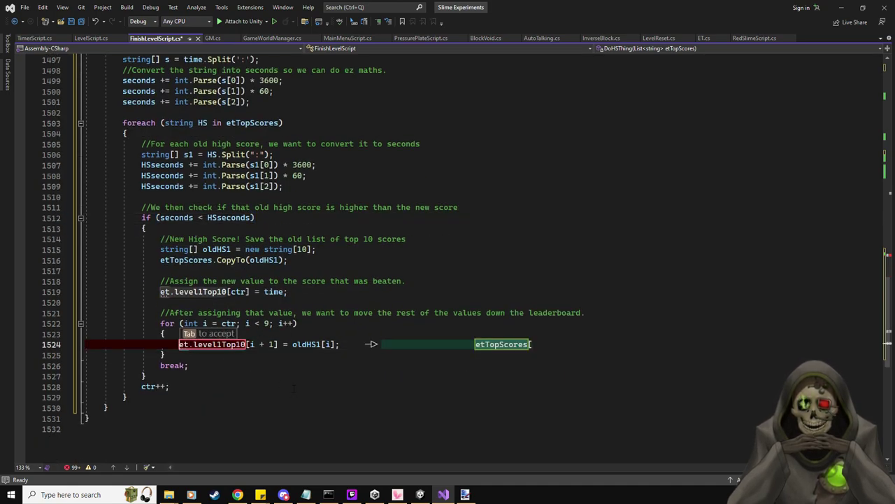
text(etTopSc)
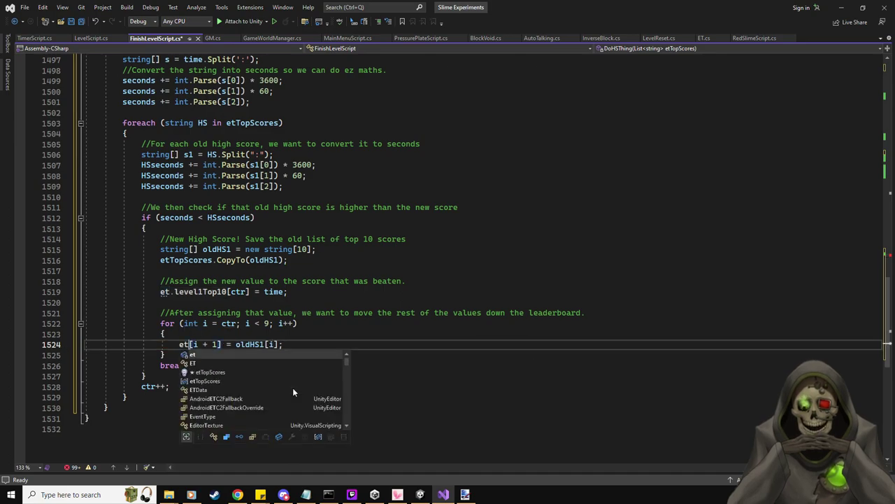
text(ores)
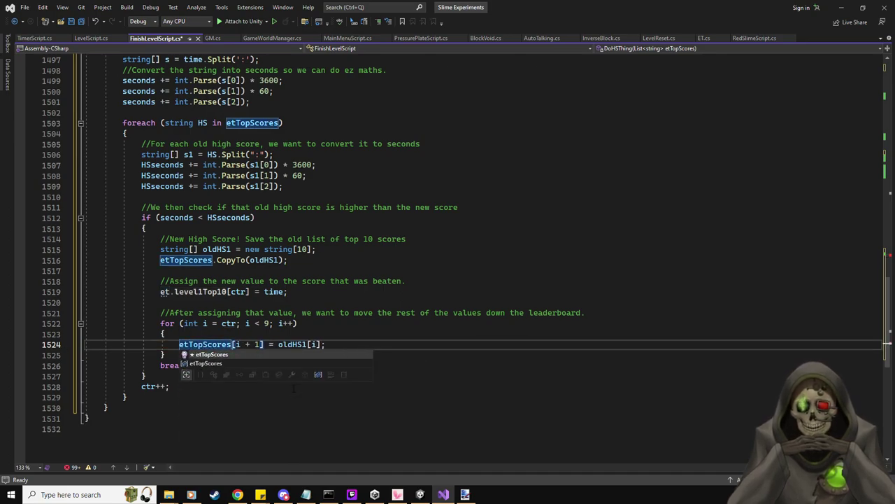
key(Tab)
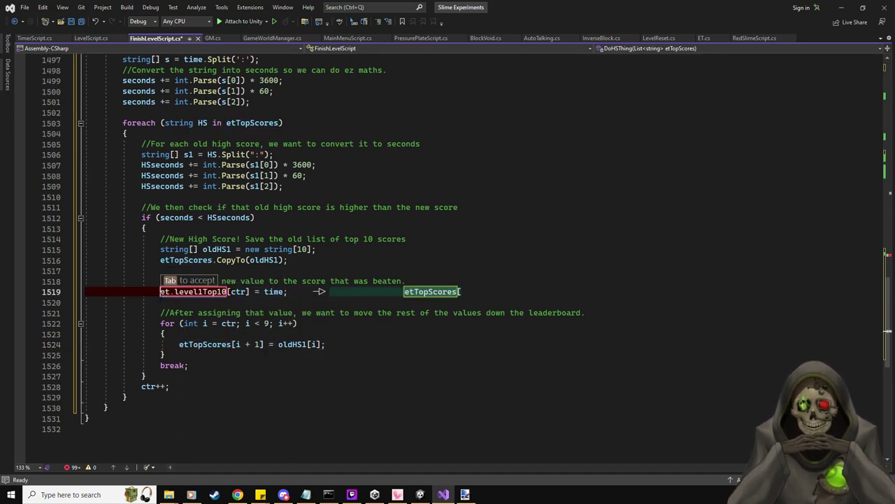
text(etTopSc)
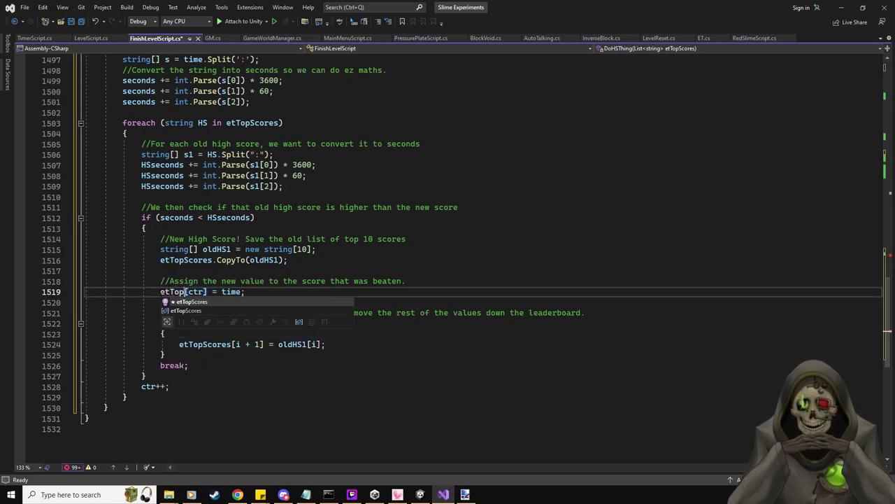
key(Tab)
key(Up)
key(Up)
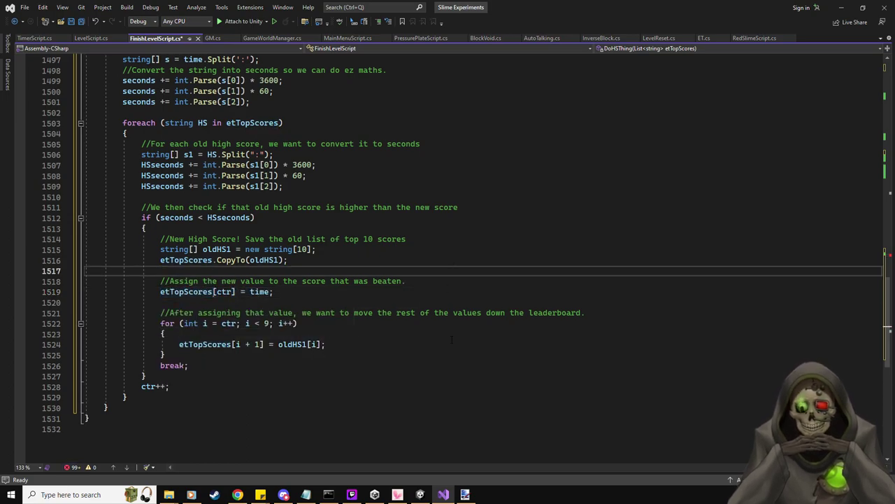
Review the DoHSThing method from its etTopScores parameter through the loop that moves scores down the leaderboard.
scroll(474, 355, up, 1)
scroll(475, 355, up, 1)
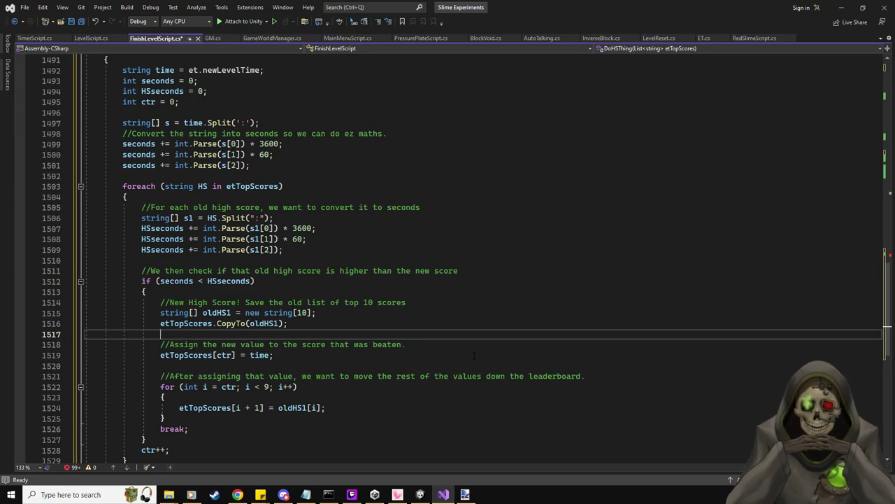
scroll(474, 354, up, 2)
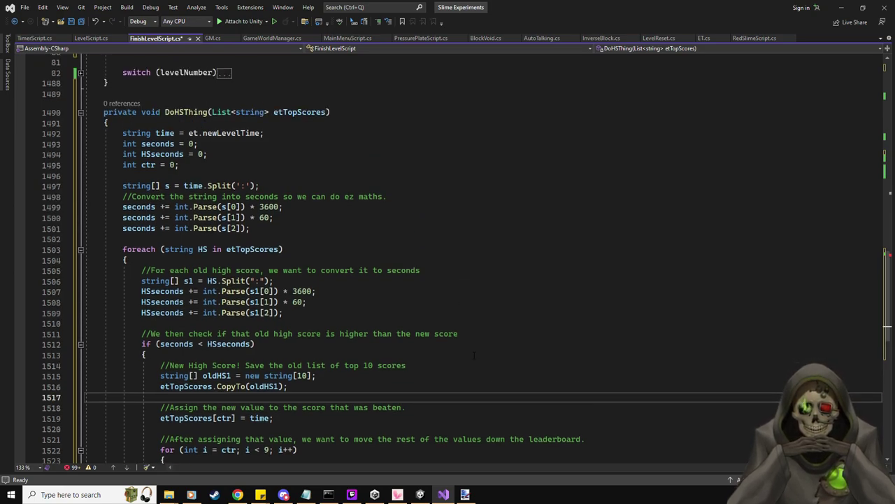
scroll(474, 355, down, 3)
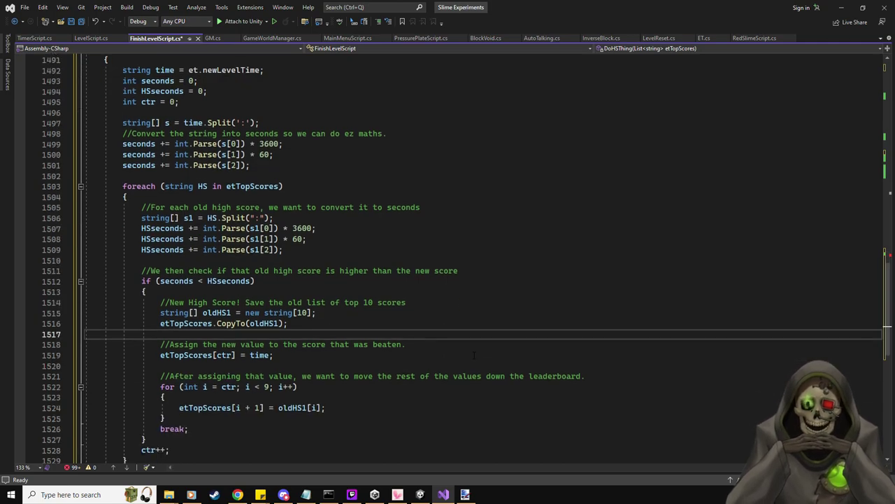
scroll(471, 357, up, 4)
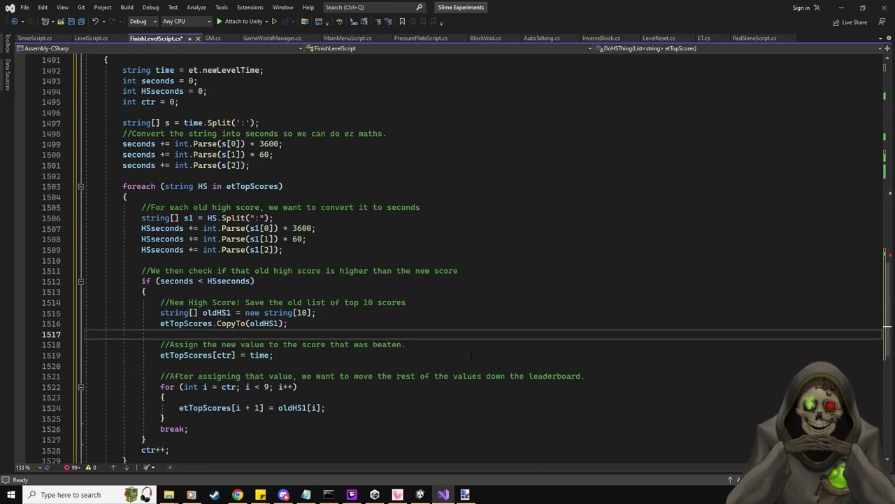
scroll(472, 357, down, 3)
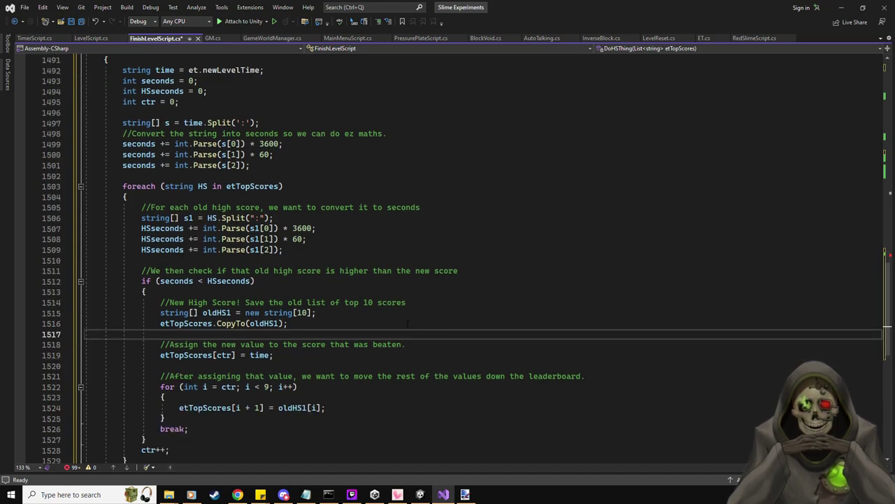
scroll(407, 323, up, 1)
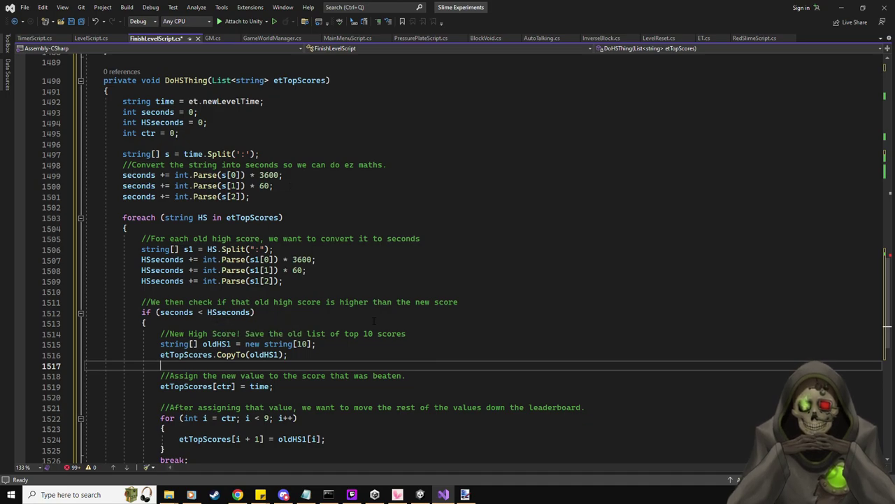
scroll(374, 320, down, 2)
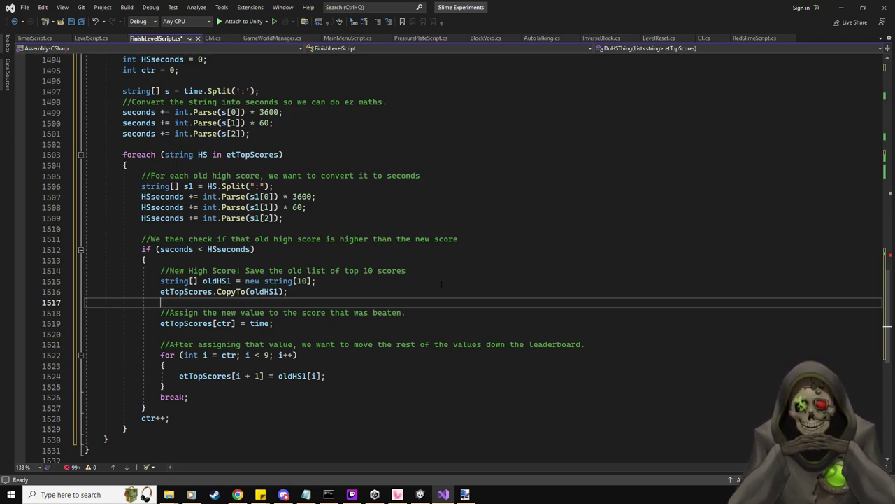
scroll(442, 284, up, 3)
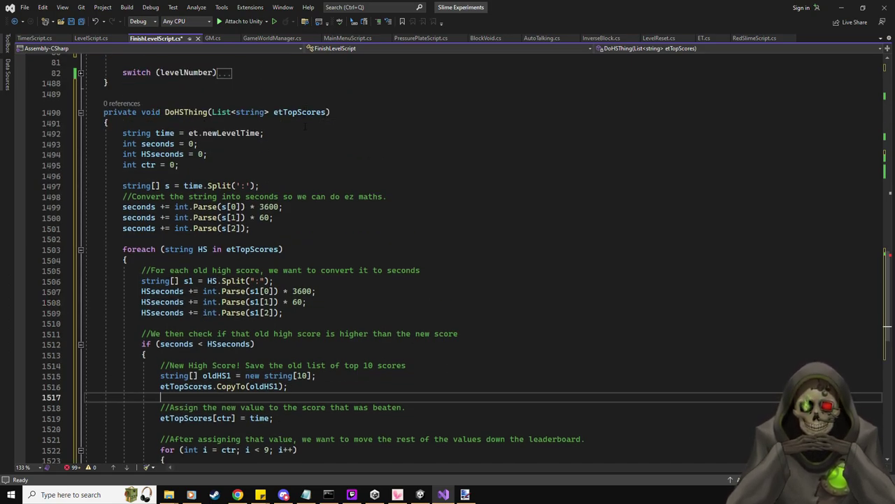
scroll(210, 409, down, 2)
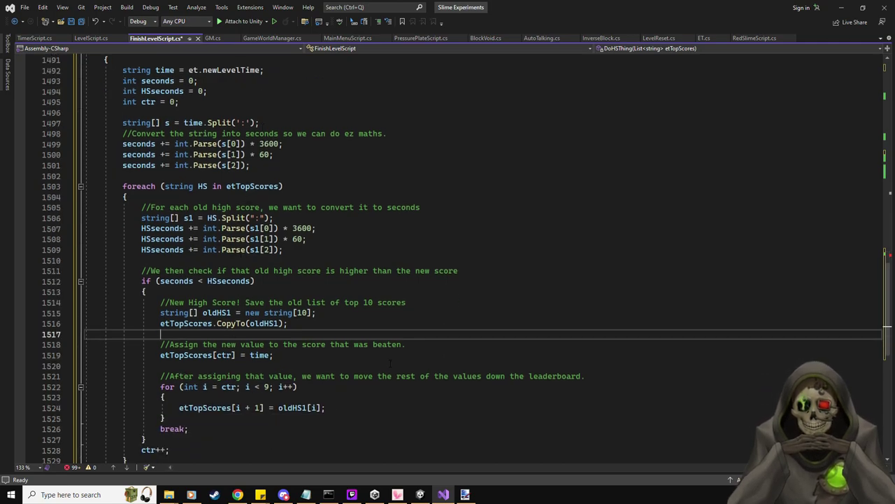
scroll(390, 362, up, 7)
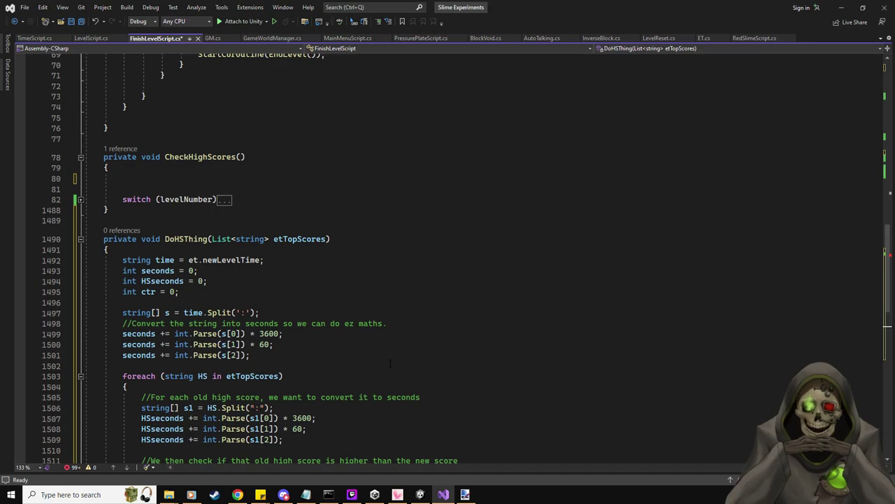
Save FinishLevelScript.cs and expand the switch (levelNumber) block in CheckHighScores.
key(ctrl+s)
click(80, 231)
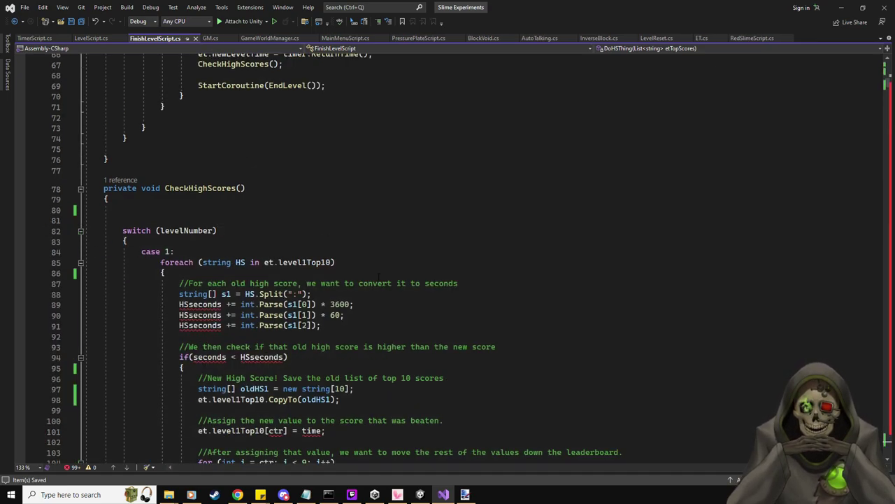
scroll(380, 277, down, 4)
scroll(381, 277, down, 2)
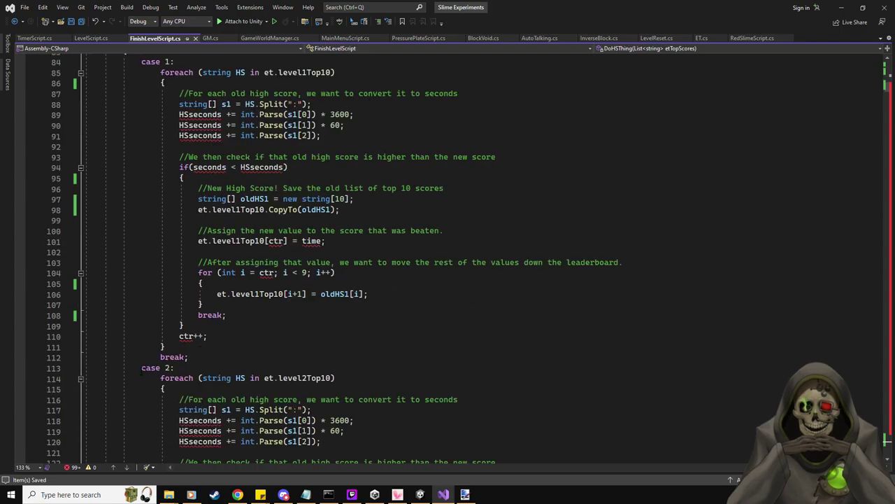
scroll(381, 277, down, 20)
scroll(381, 277, down, 20)
shift+click(211, 368)
scroll(212, 367, down, 20)
click(211, 368)
scroll(211, 369, down, 18)
shift+click(202, 147)
scroll(201, 146, down, 20)
shift+click(202, 146)
scroll(202, 146, down, 13)
shift+click(202, 326)
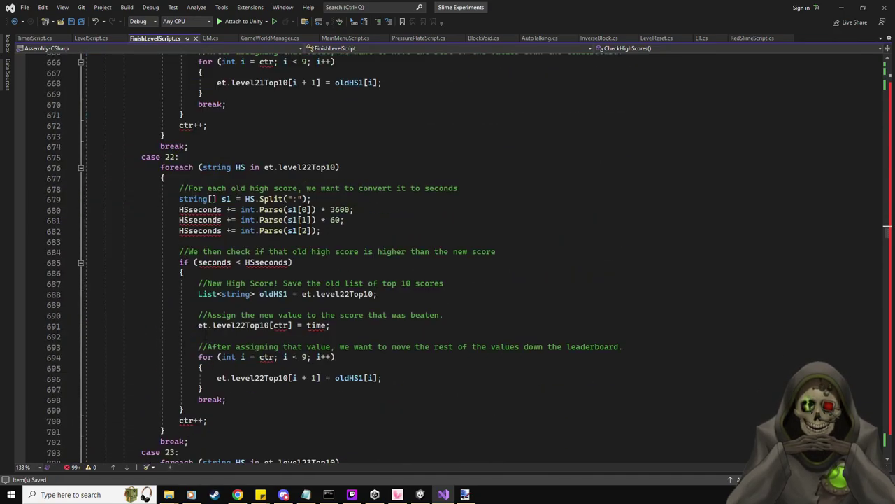
scroll(209, 327, down, 20)
scroll(211, 329, down, 20)
shift+click(211, 327)
scroll(211, 327, down, 16)
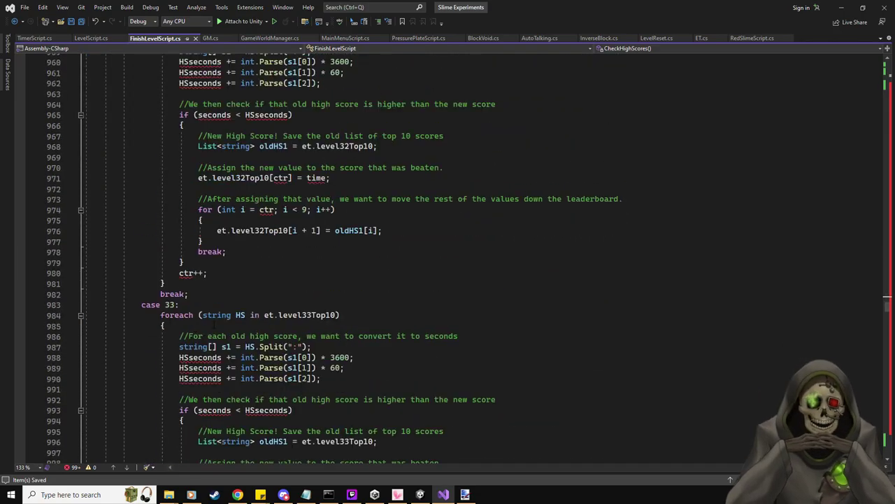
scroll(212, 329, down, 20)
shift+click(221, 329)
scroll(222, 328, down, 6)
shift+click(221, 329)
scroll(231, 323, down, 20)
shift+click(240, 318)
scroll(240, 319, down, 8)
scroll(240, 318, down, 20)
shift+click(240, 305)
scroll(241, 342, down, 20)
drag(232, 304, 241, 337)
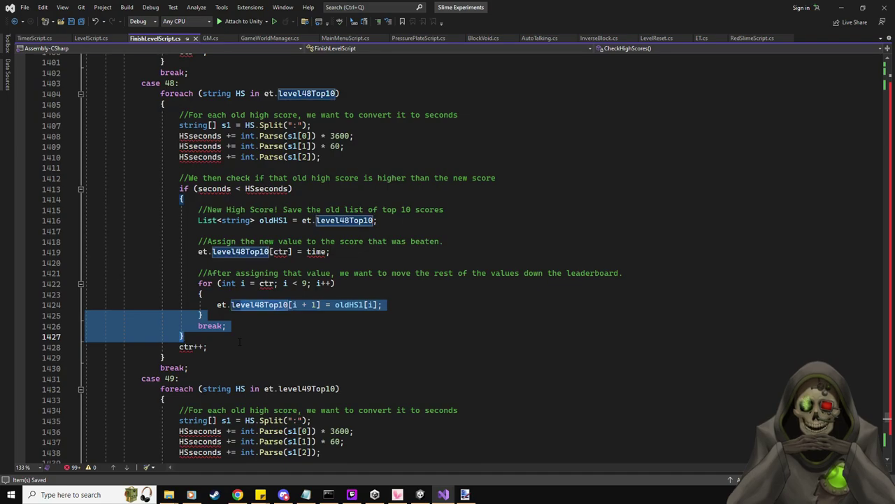
scroll(239, 341, down, 20)
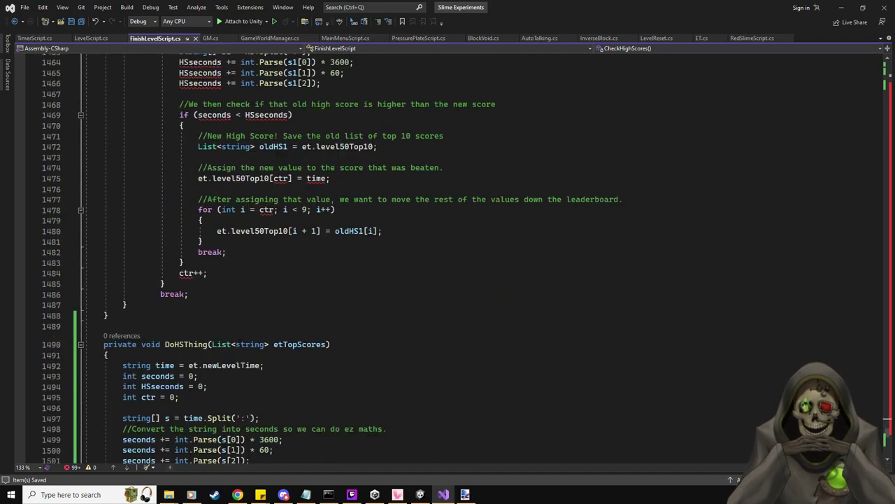
Comment out everything from case 2 through the final break of case 50 in the switch (levelNumber) block.
click(205, 294)
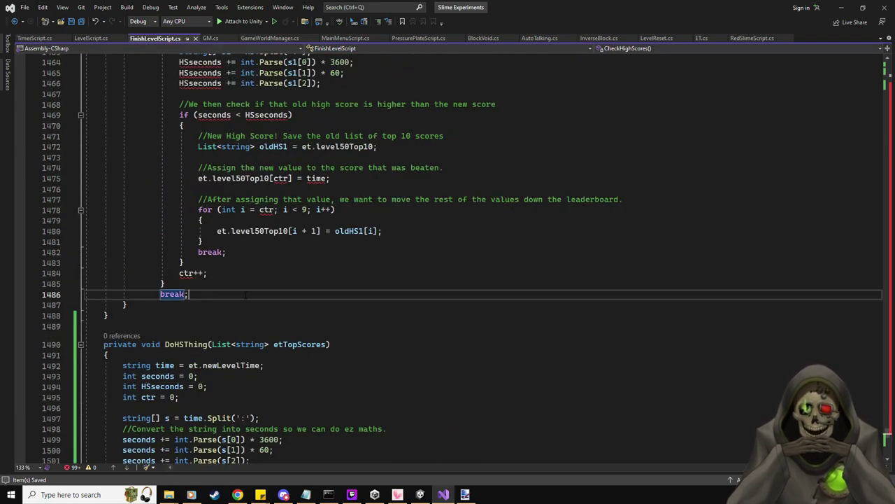
key(shift+Home)
key(shift+Home)
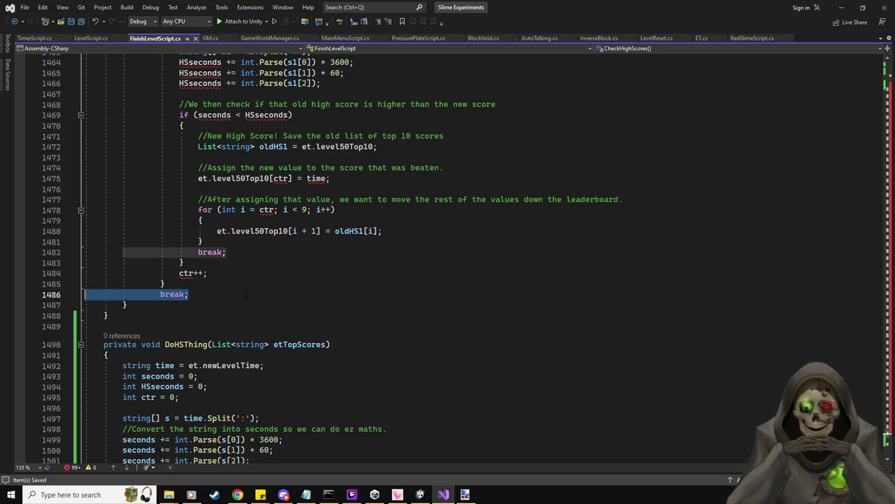
key(shift+Page_Up)
key(shift+Page_Up)
key(shift+Page_Up)
key(shift+Page_Up)
key(shift+Page_Up)
key(shift+Page_Up)
key(shift+Page_Up)
key(shift+Page_Up)
key(shift+Page_Up)
key(shift+Page_Up)
key(shift+Page_Up)
key(shift+Page_Up)
key(shift+Page_Up)
key(shift+Page_Up)
key(shift+Page_Up)
key(shift+Page_Up)
key(shift+Page_Up)
key(shift+Page_Up)
key(shift+Page_Up)
key(shift+Page_Up)
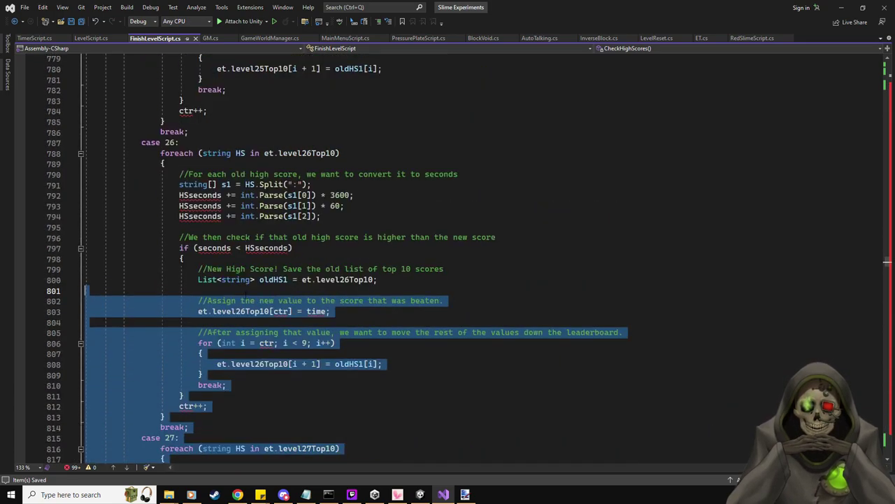
key(shift+Page_Up)
key(shift+Page_Up)
key(shift+Page_Up)
key(shift+Page_Up)
key(shift+Page_Up)
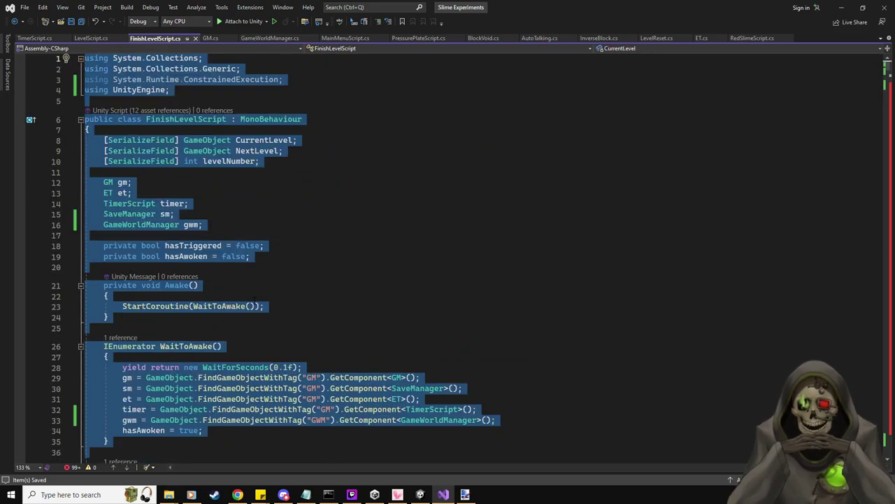
scroll(256, 300, down, 12)
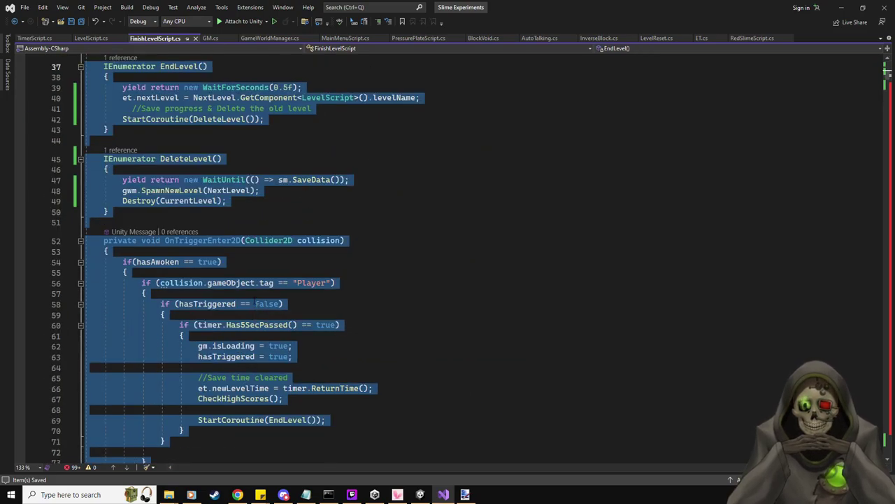
scroll(254, 299, down, 12)
scroll(255, 298, up, 3)
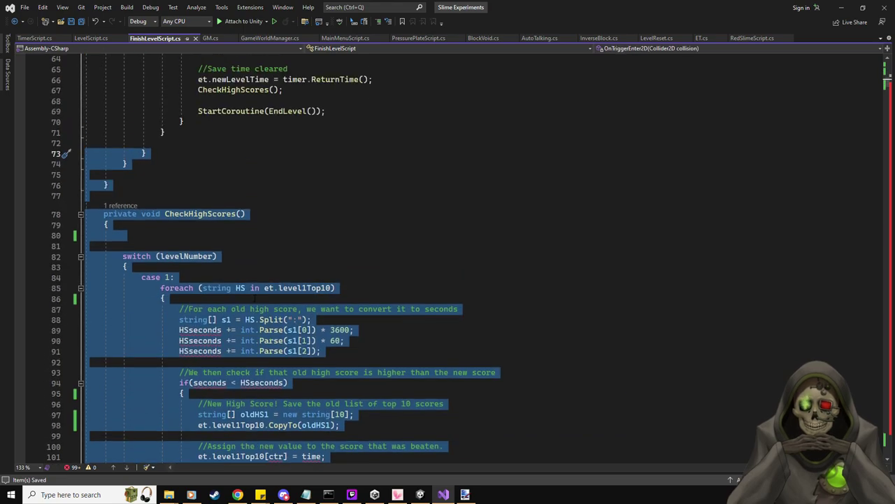
key(shift+Down)
key(shift+Down)
key(shift+Down)
key(shift+Down)
key(shift+Down)
key(shift+Down)
key(shift+Down)
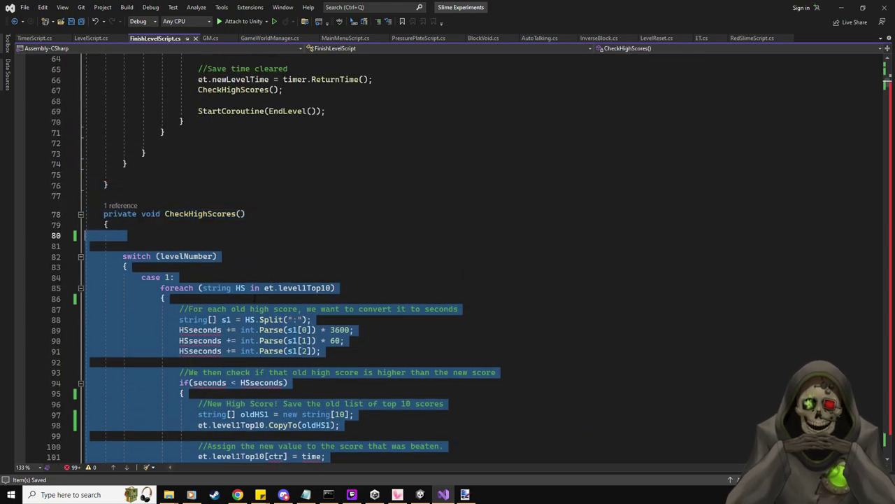
key(shift+Down)
key(shift+Down)
key(shift+Down)
key(shift+Down)
key(shift+Down)
key(shift+Down)
key(shift+Down)
key(shift+Down)
key(shift+Down)
key(shift+Down)
key(shift+Down)
key(shift+Down)
key(shift+Down)
key(shift+Down)
key(shift+Down)
key(shift+Down)
key(shift+Down)
key(shift+Down)
key(shift+Down)
key(shift+Down)
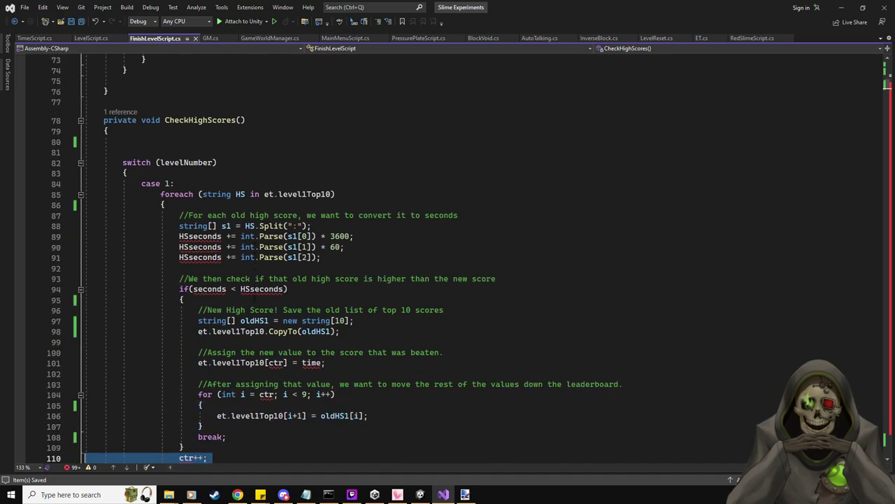
key(shift+Down)
key(shift+Down)
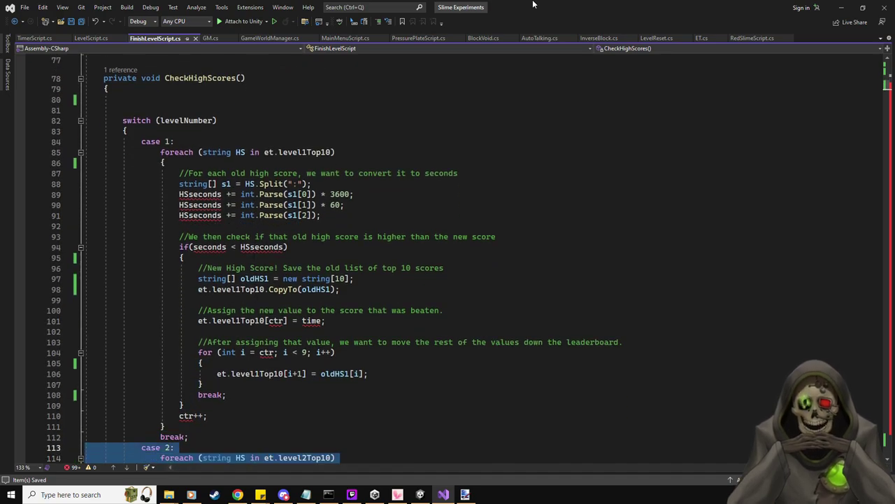
click(378, 21)
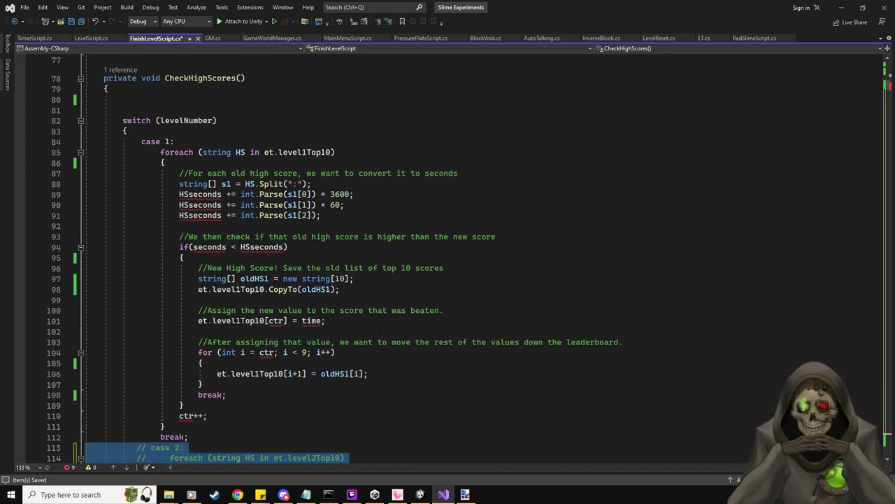
Delete the entire foreach loop from case 1, keeping the case's closing break statement.
click(207, 415)
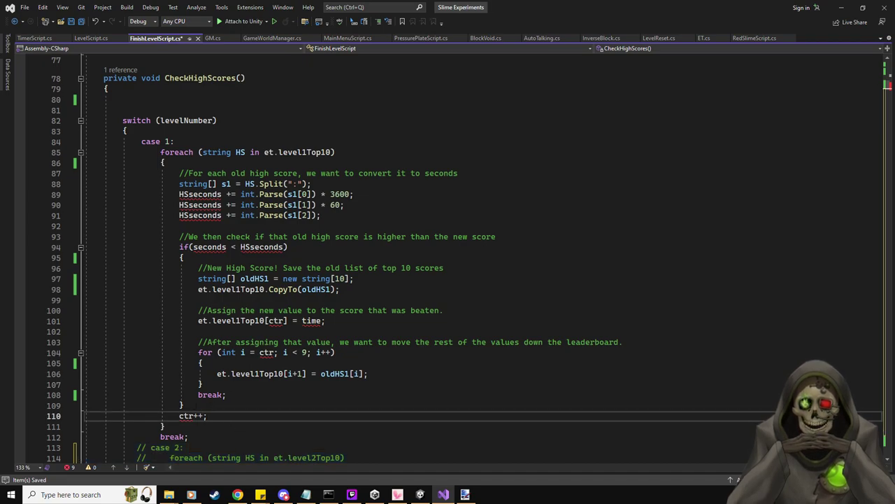
drag(166, 426, 160, 152)
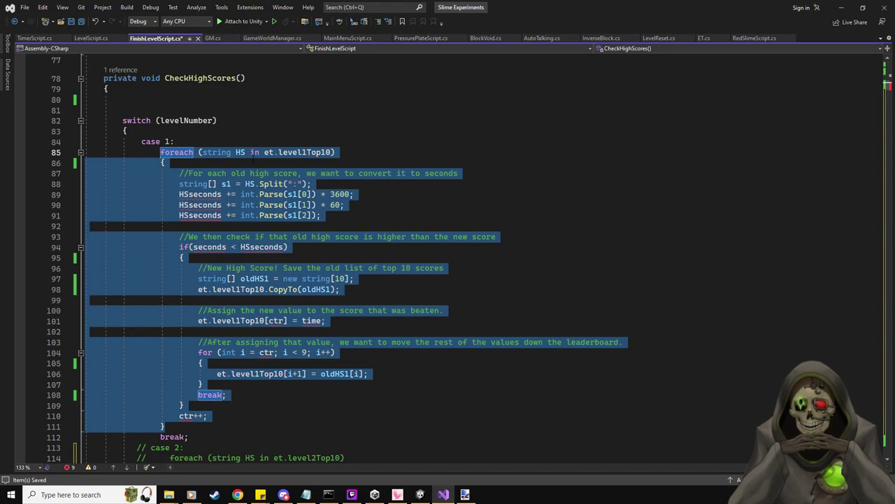
key(Delete)
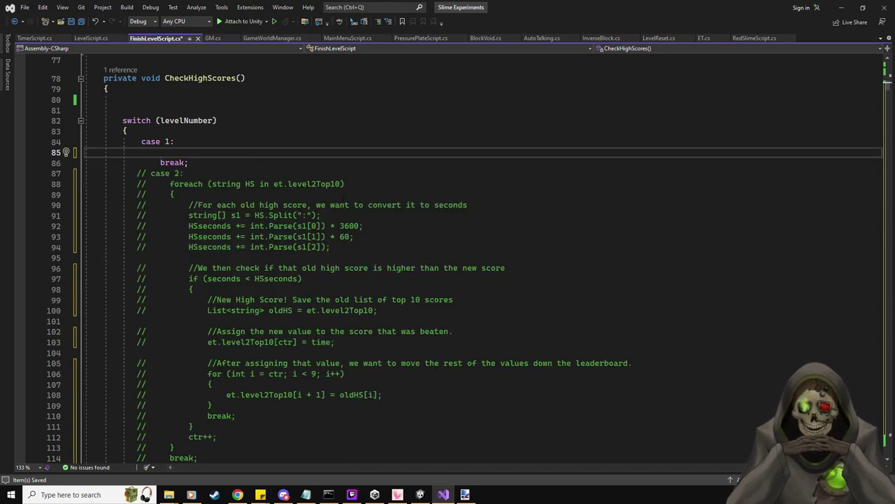
Add the call DoHSThing(et.level10Top10); to case 1 before its break statement.
scroll(349, 193, down, 20)
scroll(349, 193, up, 13)
scroll(349, 193, up, 14)
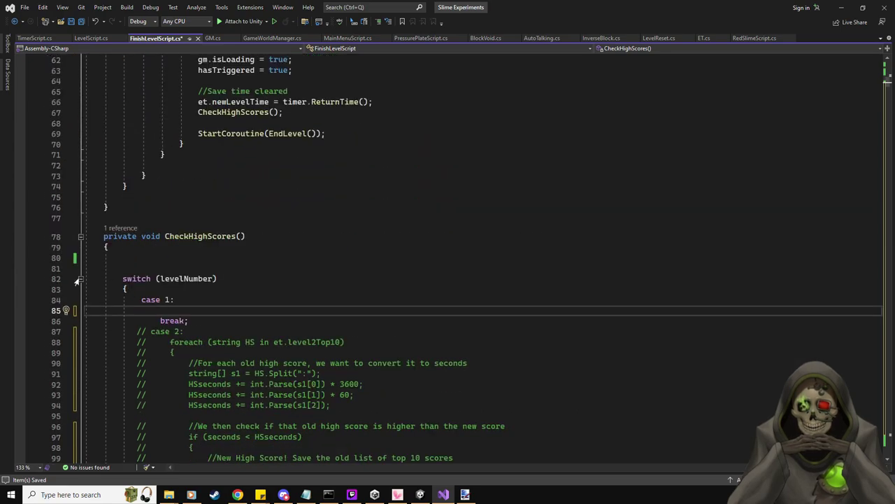
click(80, 279)
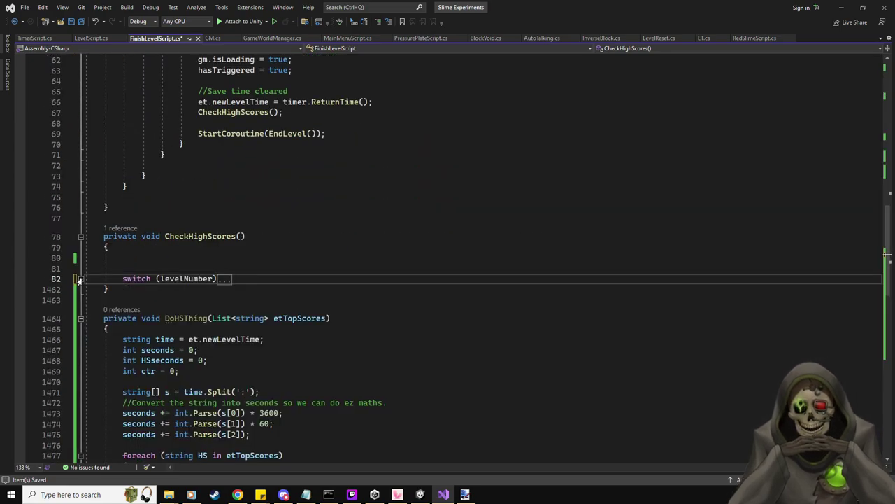
click(80, 278)
click(232, 311)
text(DoHS)
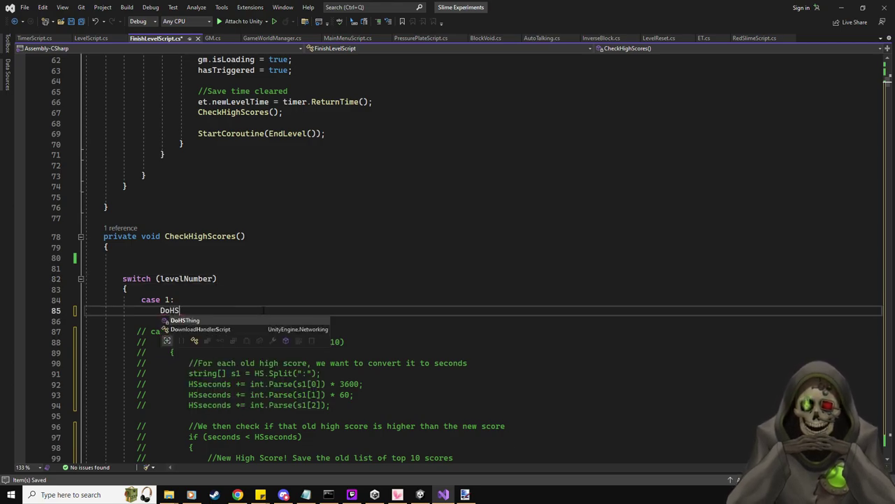
key(Tab)
text(()
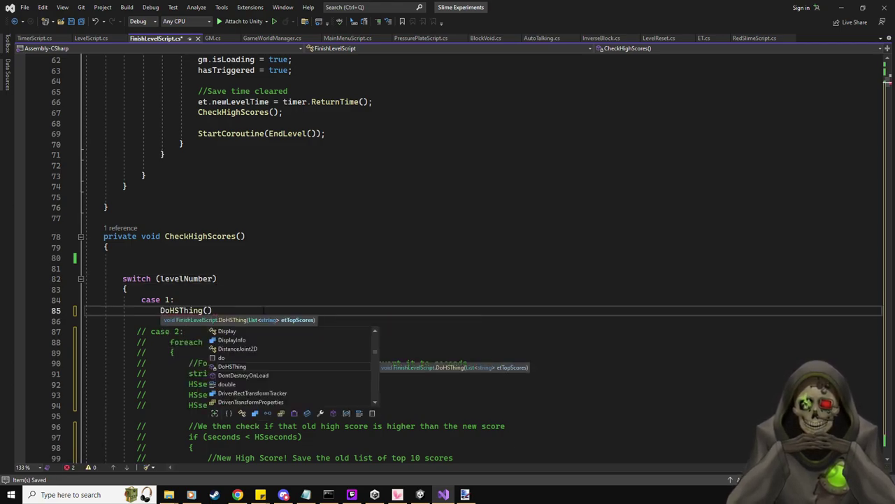
text(et.)
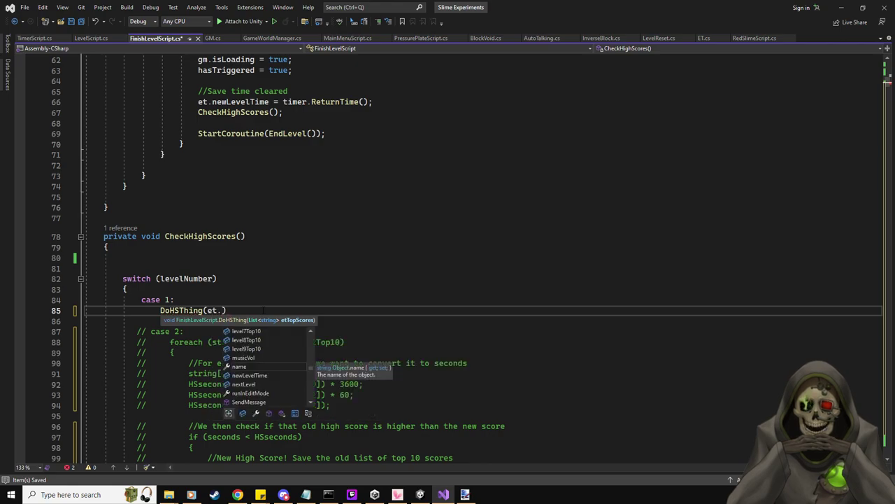
text(level10Top10))
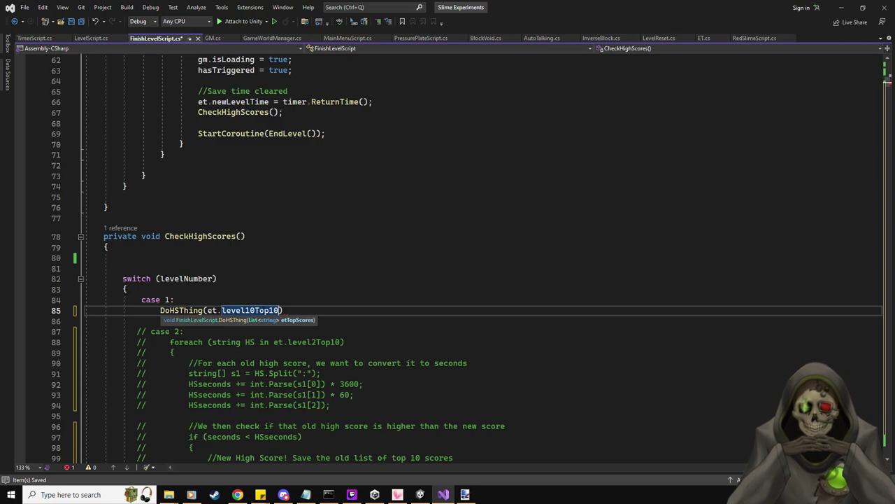
text(;)
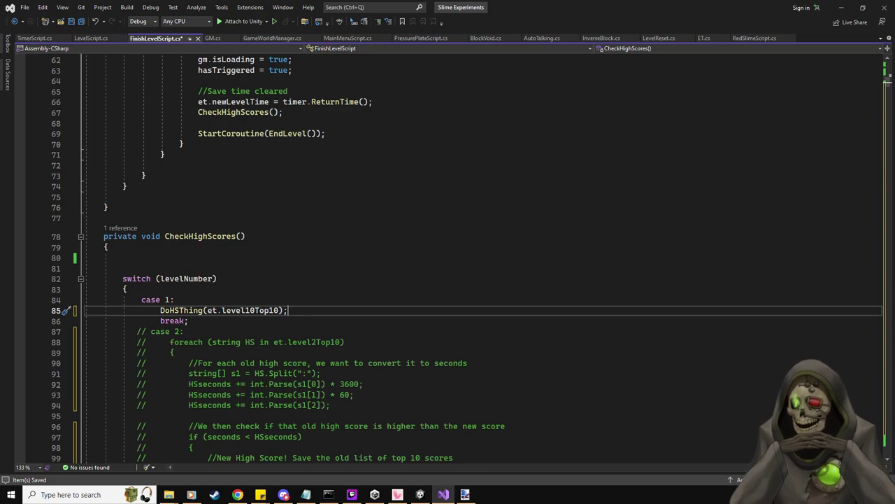
click(169, 498)
right_click(170, 495)
click(461, 378)
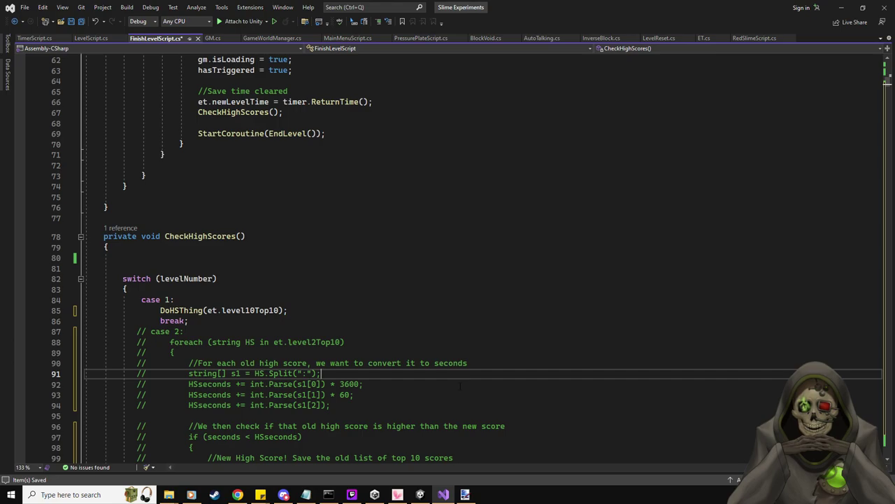